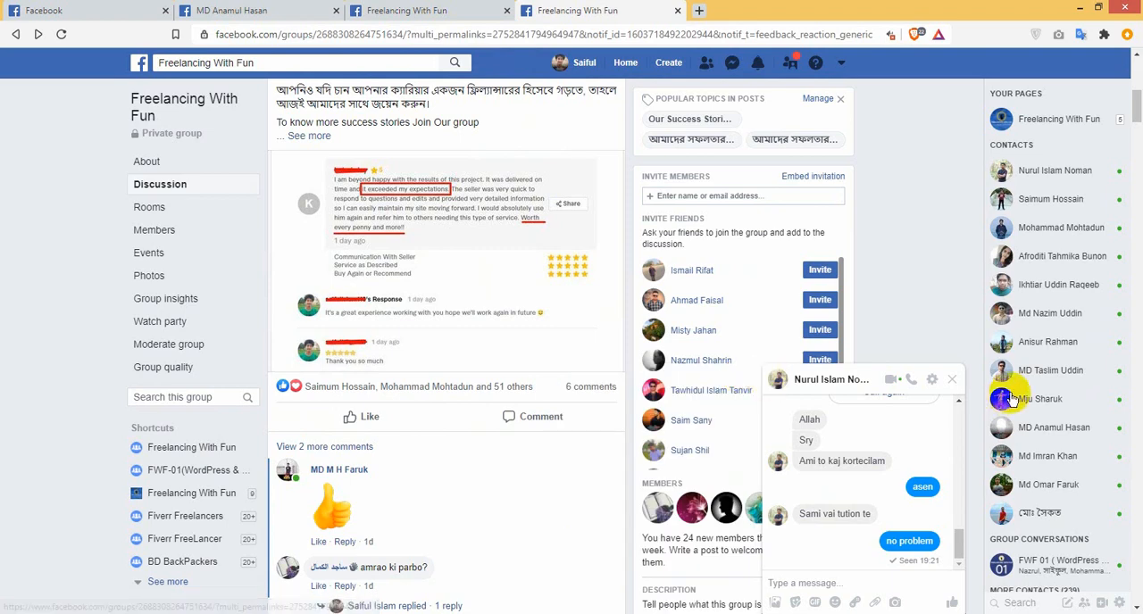
Step: Close the chat window, search Facebook for "fw" and open the FWF-01(WordPress & Woo-commerce) group
{"action": "left_click", "coordinate": [951, 379]}
{"action": "scroll", "coordinate": [309, 299], "scroll_direction": "up", "scroll_amount": 5}
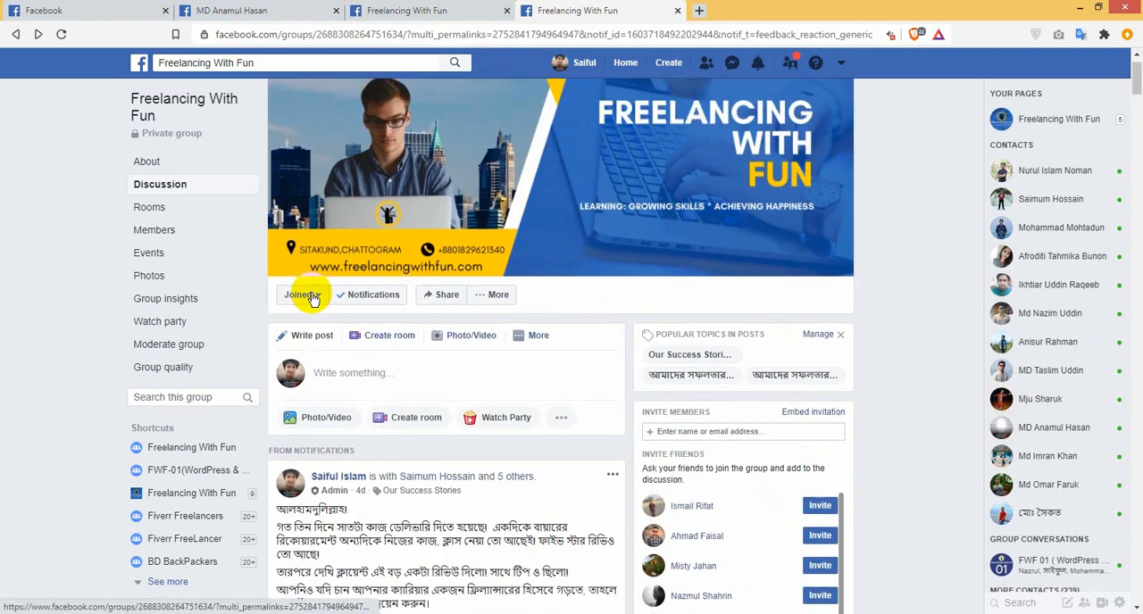
{"action": "left_click", "coordinate": [363, 63]}
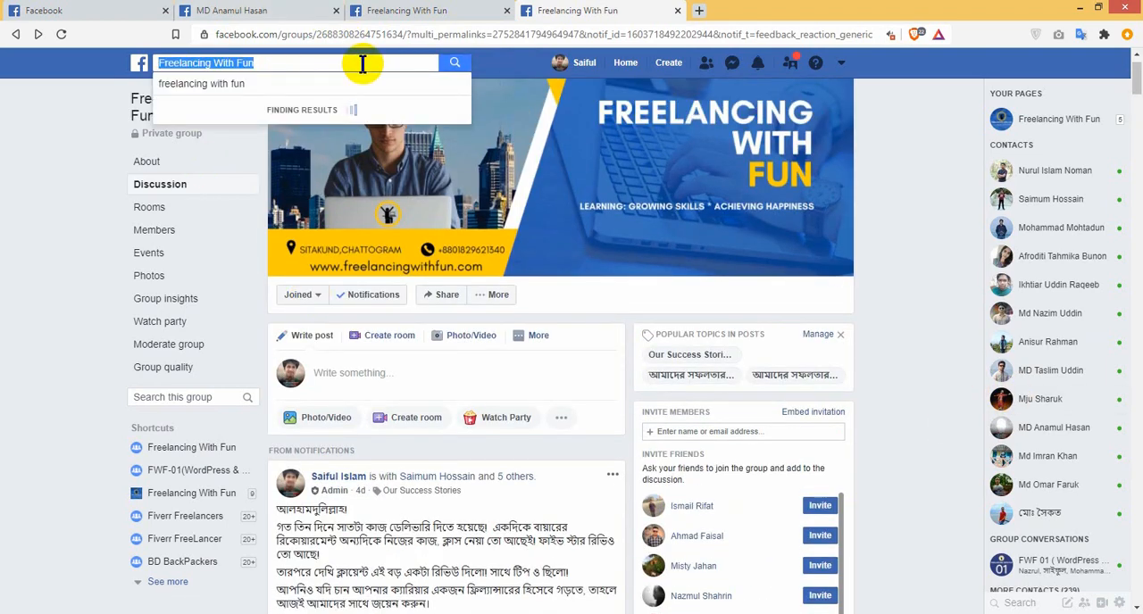
{"action": "type", "text": "fw"}
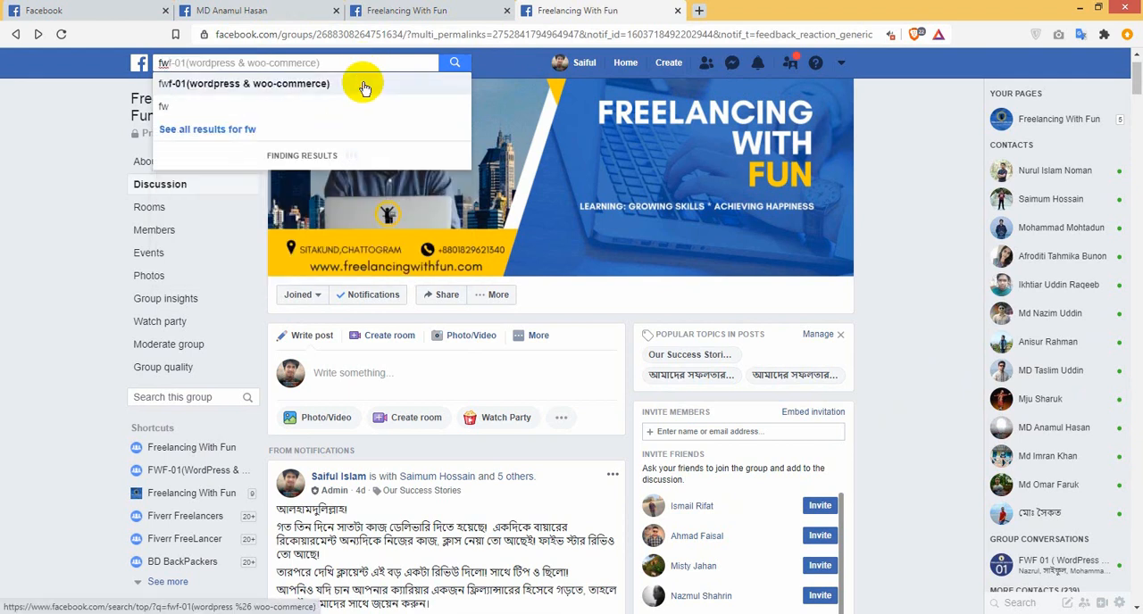
{"action": "left_click", "coordinate": [364, 85]}
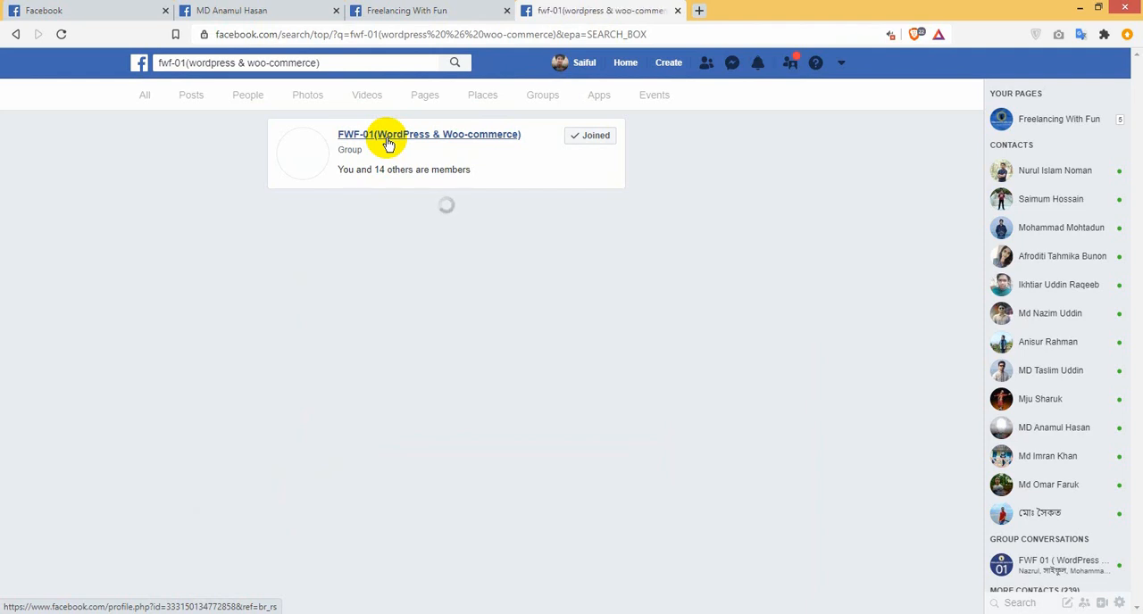
{"action": "left_click", "coordinate": [388, 143]}
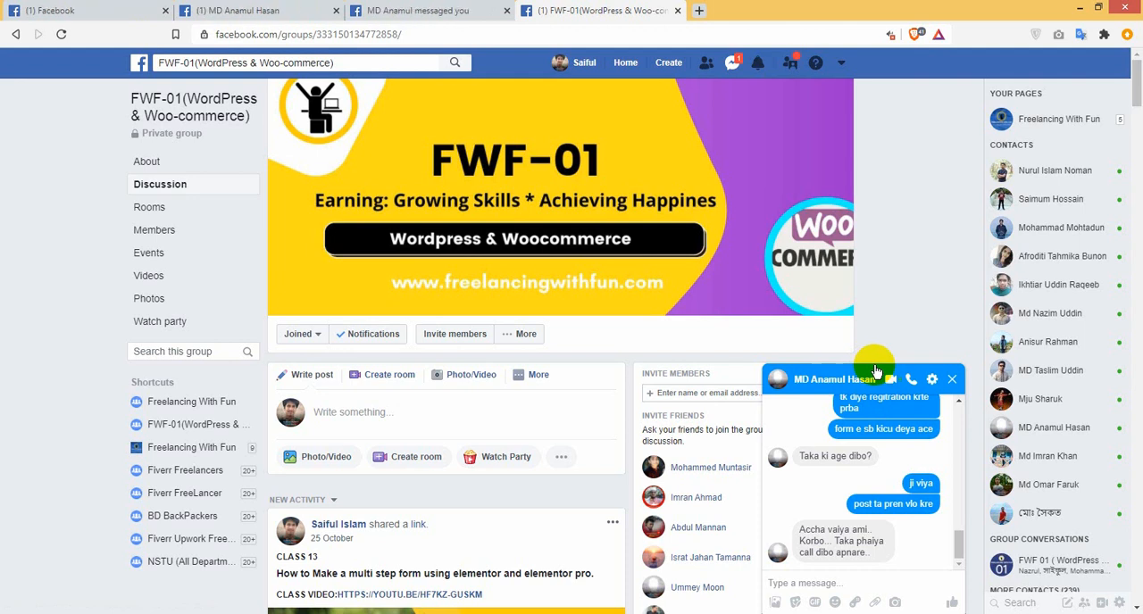
Step: Minimize the chat window and find the CLASS 13 post in the group's feed, checking its class number
{"action": "left_click", "coordinate": [888, 370]}
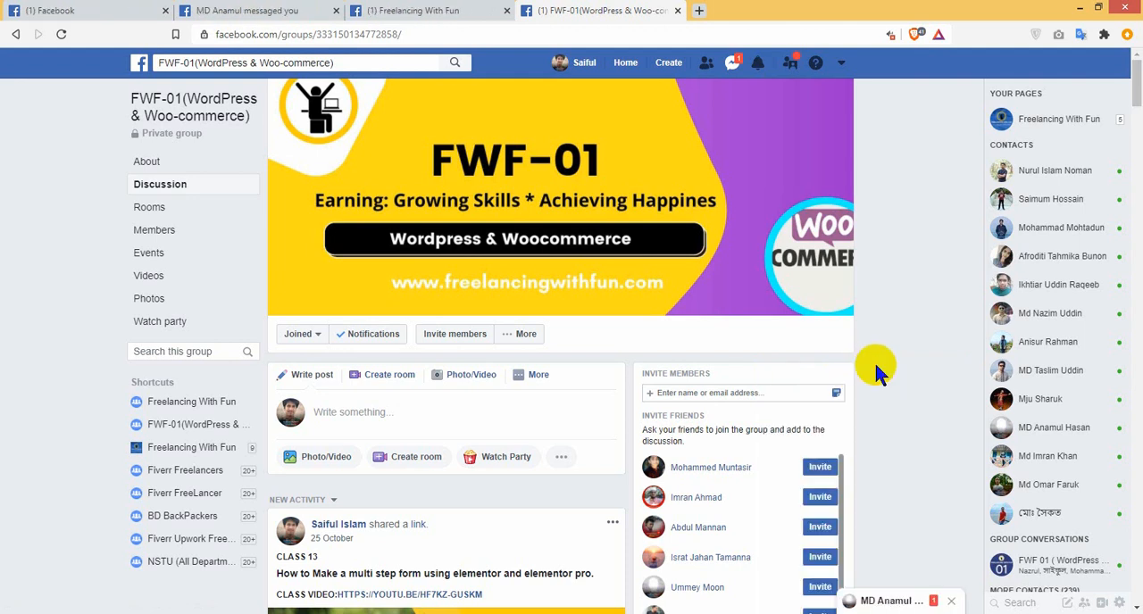
{"action": "scroll", "coordinate": [474, 544], "scroll_direction": "down", "scroll_amount": 2}
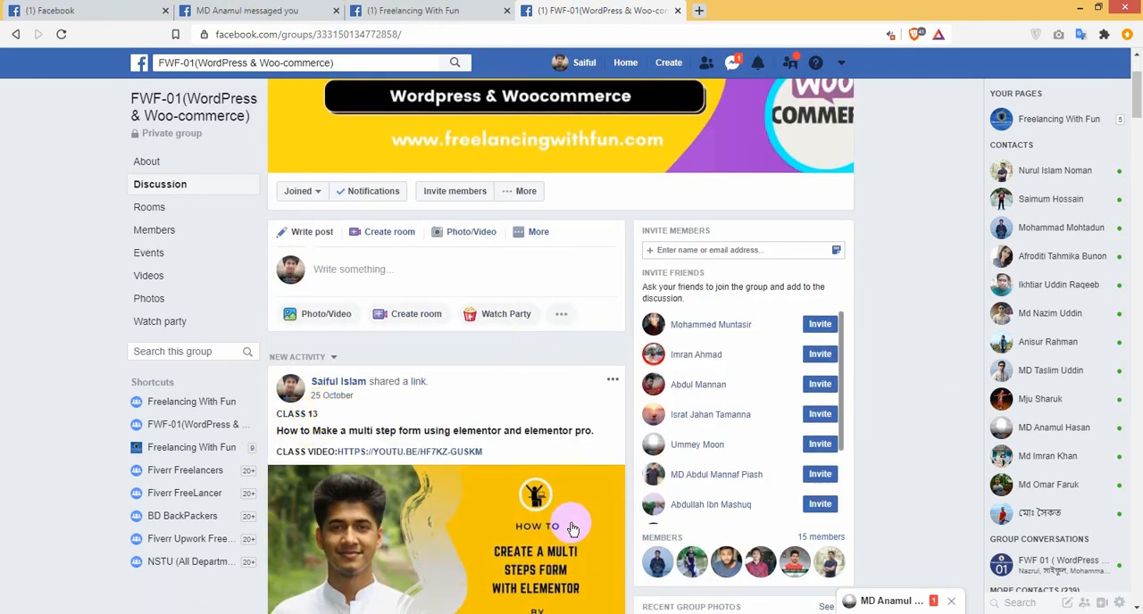
{"action": "double_click", "coordinate": [314, 414]}
{"action": "left_click", "coordinate": [323, 418]}
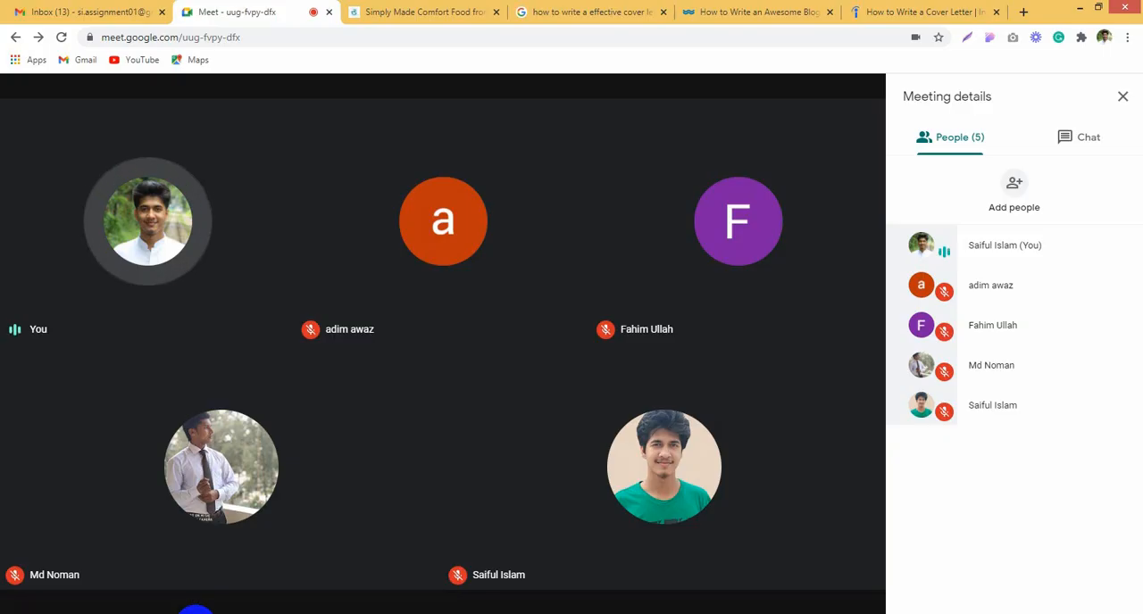
Step: Switch to Chrome's "How to Write an Awesome Blog Post" article and go from it to the WordStream home page
{"action": "mouse_move", "coordinate": [480, 246]}
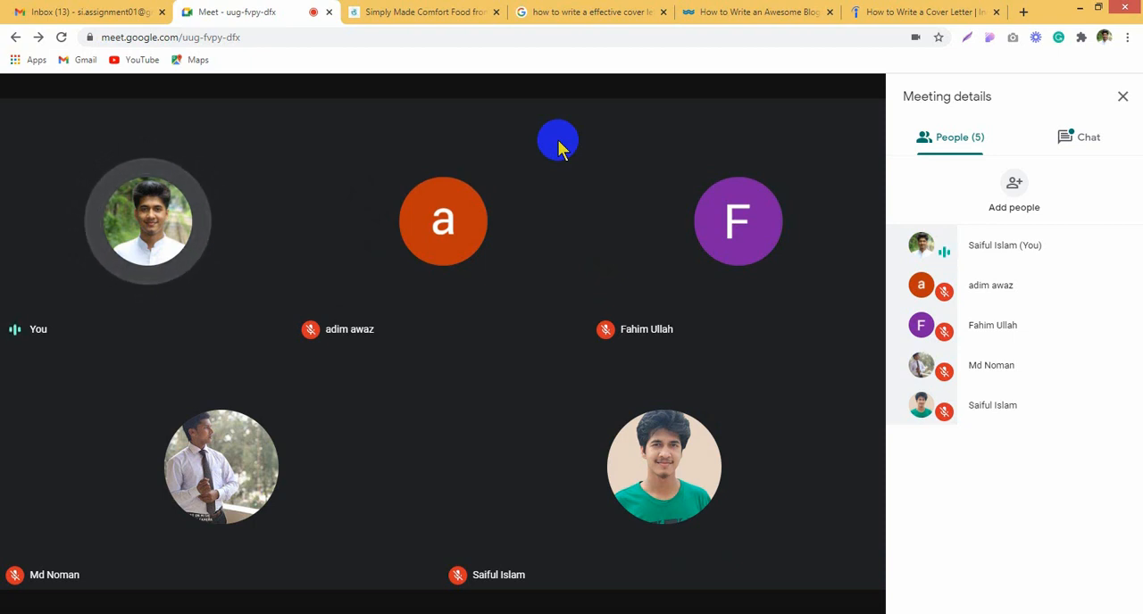
{"action": "left_click", "coordinate": [720, 20]}
{"action": "mouse_move", "coordinate": [759, 294]}
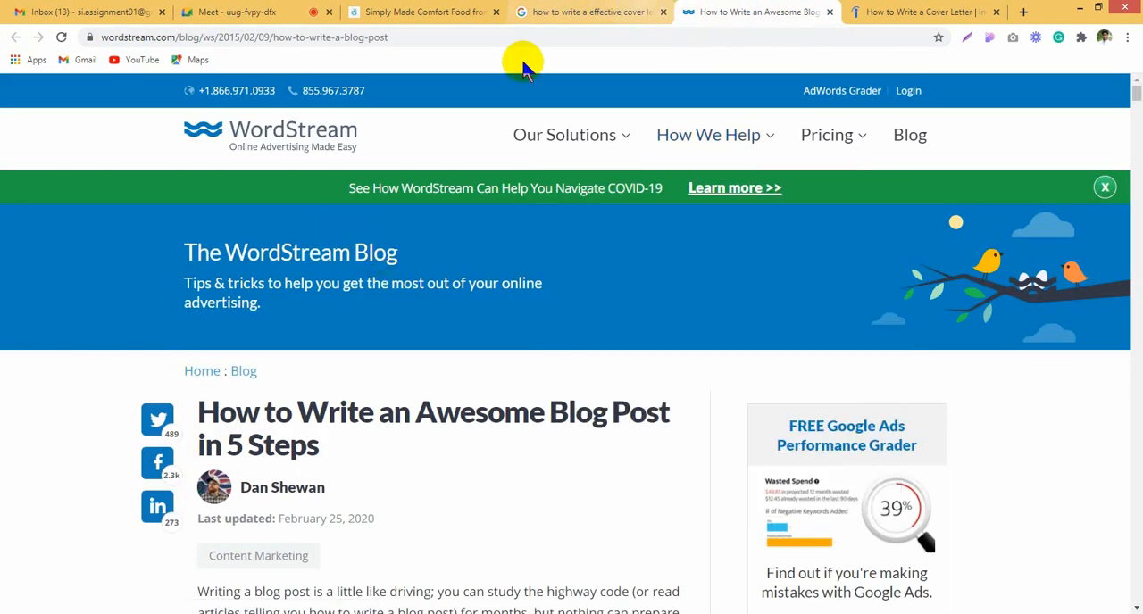
{"action": "left_click", "coordinate": [290, 127]}
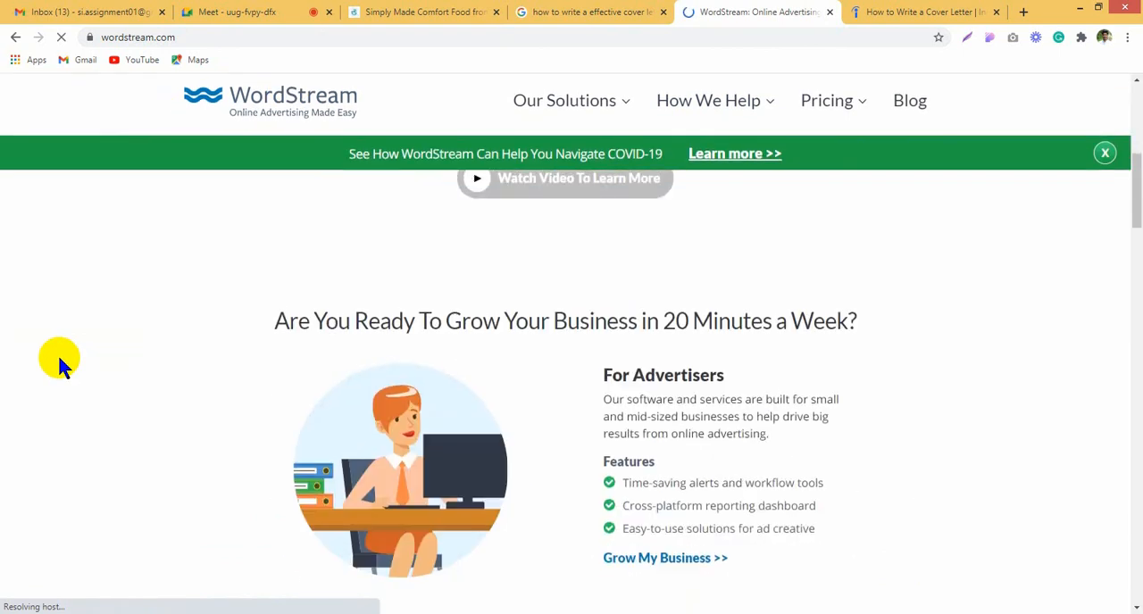
Step: Look over the cover letter search results, the Indeed cover letter article and the Simply Made Comfort Food site
{"action": "left_click", "coordinate": [625, 11]}
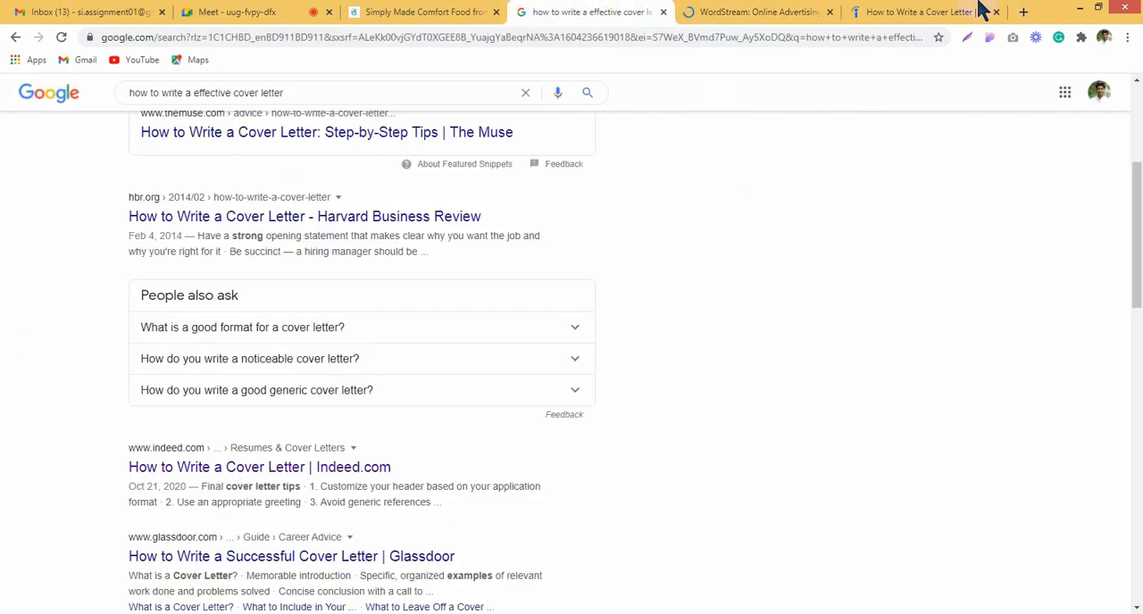
{"action": "left_click", "coordinate": [982, 11]}
{"action": "scroll", "coordinate": [765, 451], "scroll_direction": "down", "scroll_amount": 5}
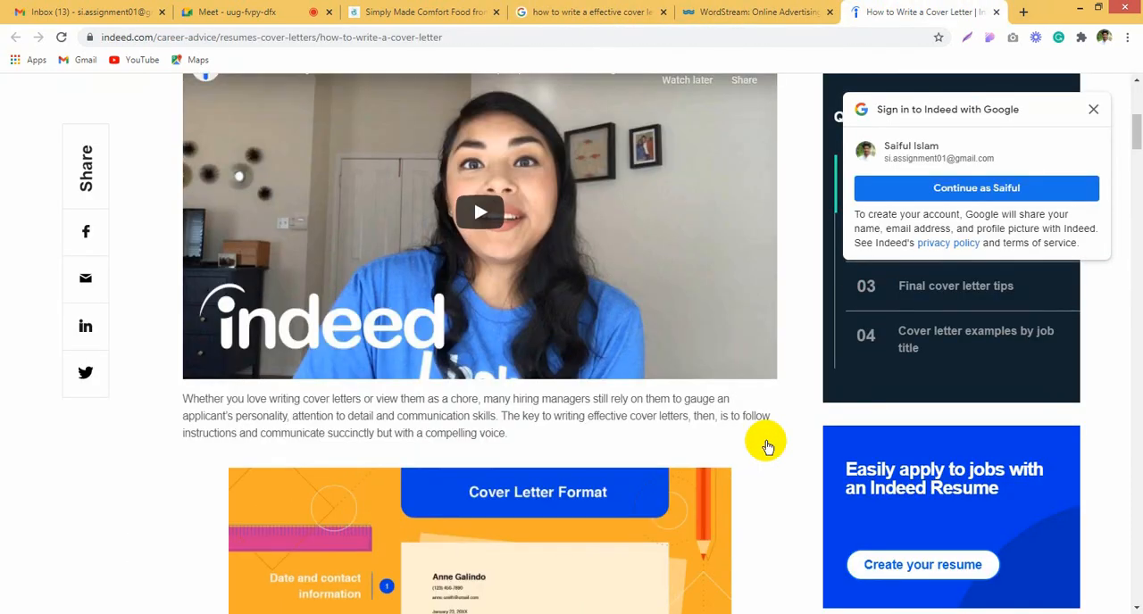
{"action": "scroll", "coordinate": [765, 446], "scroll_direction": "up", "scroll_amount": 5}
{"action": "left_click", "coordinate": [455, 11]}
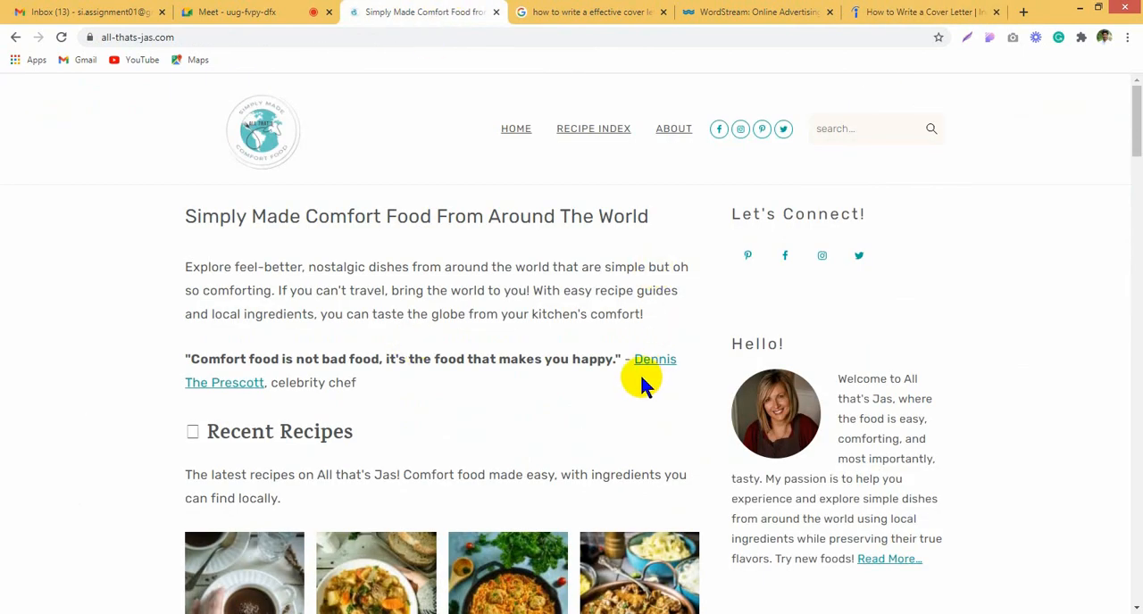
Step: Return to the WordStream home page and look through it from header to footer and back
{"action": "left_click", "coordinate": [705, 12]}
{"action": "mouse_move", "coordinate": [715, 134]}
{"action": "scroll", "coordinate": [934, 335], "scroll_direction": "down", "scroll_amount": 15}
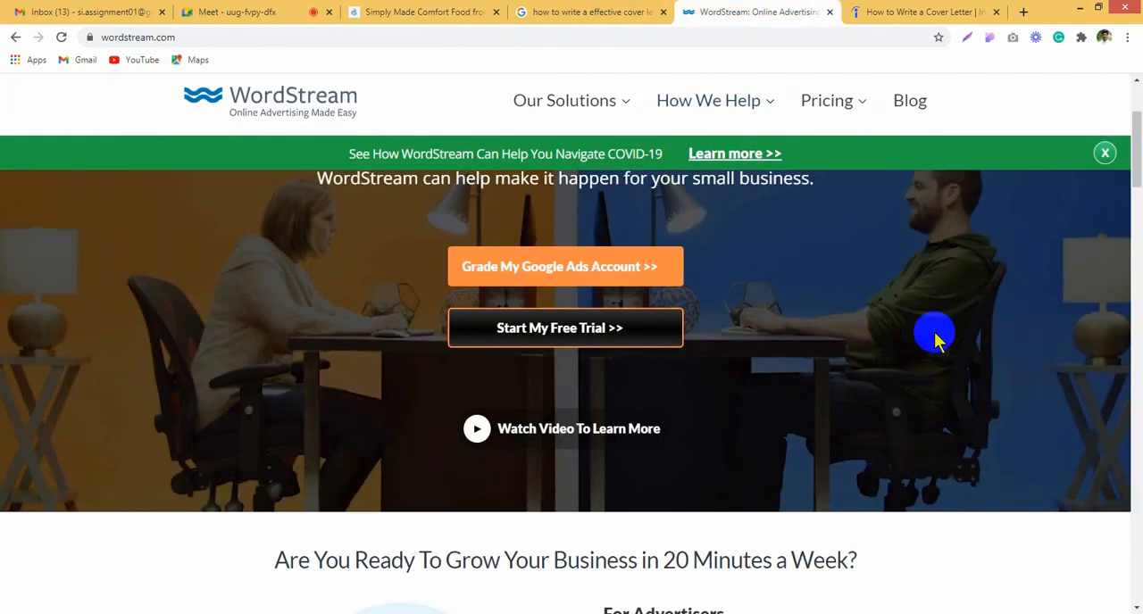
{"action": "scroll", "coordinate": [936, 349], "scroll_direction": "down", "scroll_amount": 10}
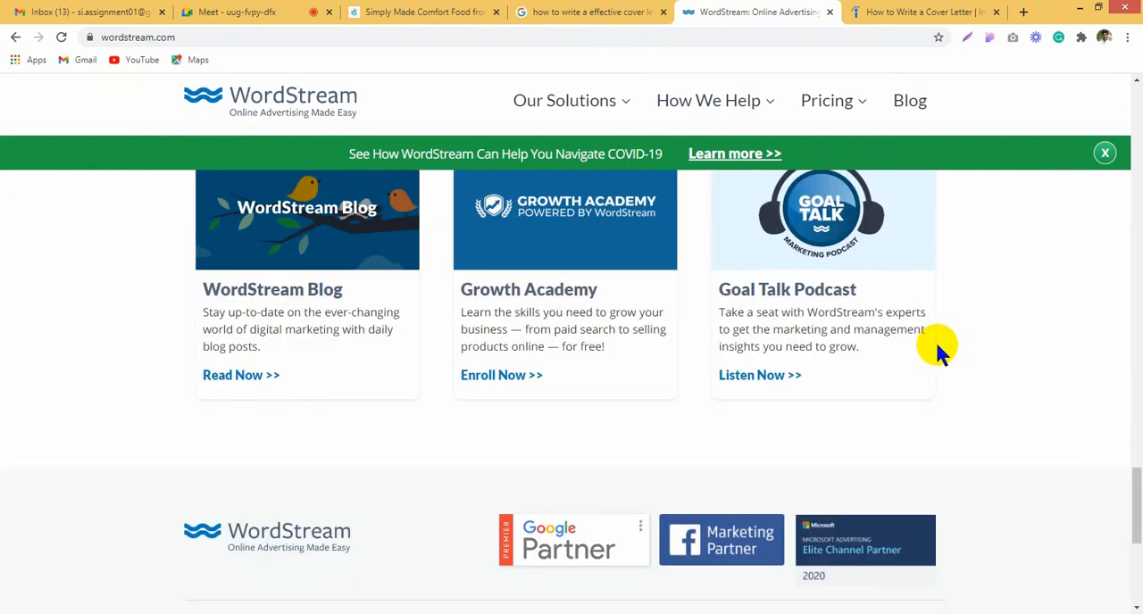
{"action": "scroll", "coordinate": [937, 348], "scroll_direction": "up", "scroll_amount": 12}
{"action": "scroll", "coordinate": [950, 350], "scroll_direction": "up", "scroll_amount": 10}
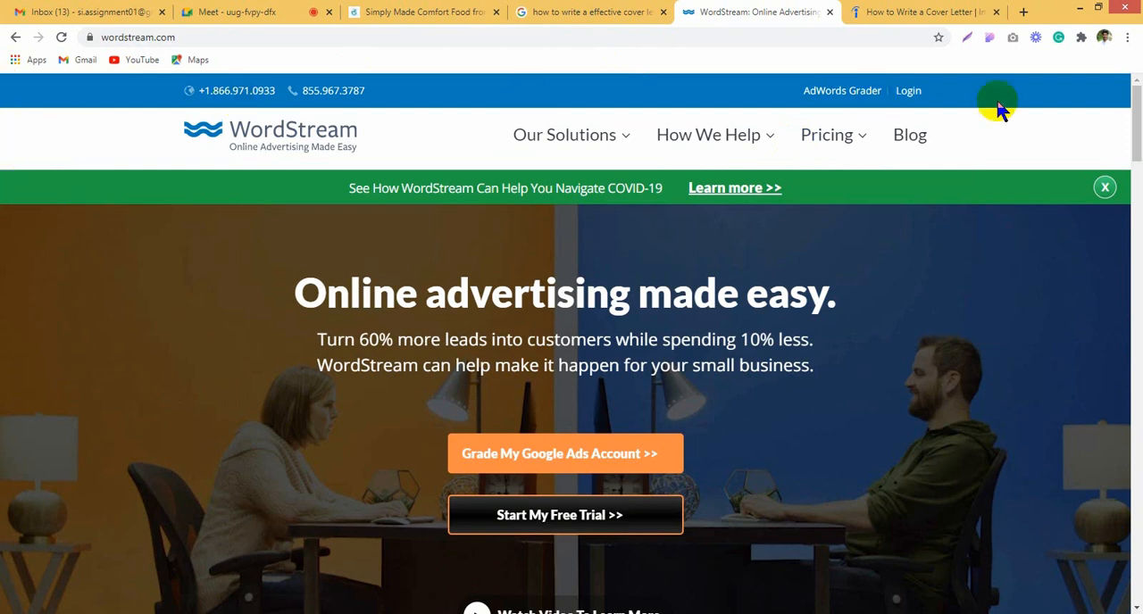
Step: Open the WordStream Advisor page in a new tab and compare its header with the home page's
{"action": "mouse_move", "coordinate": [543, 145]}
{"action": "middle_click", "coordinate": [545, 193]}
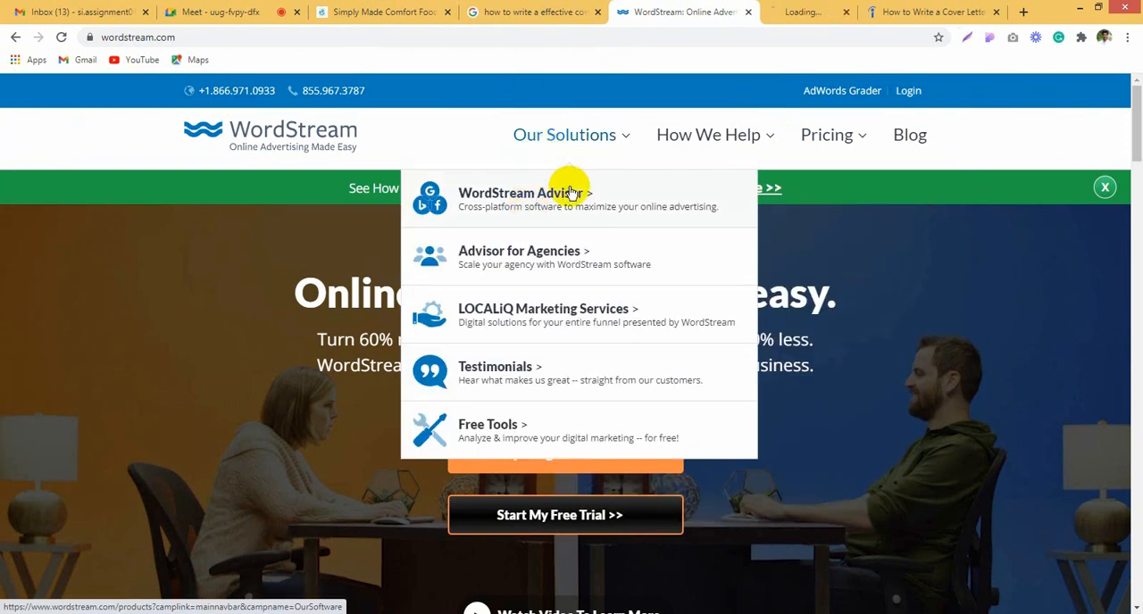
{"action": "left_click", "coordinate": [789, 11]}
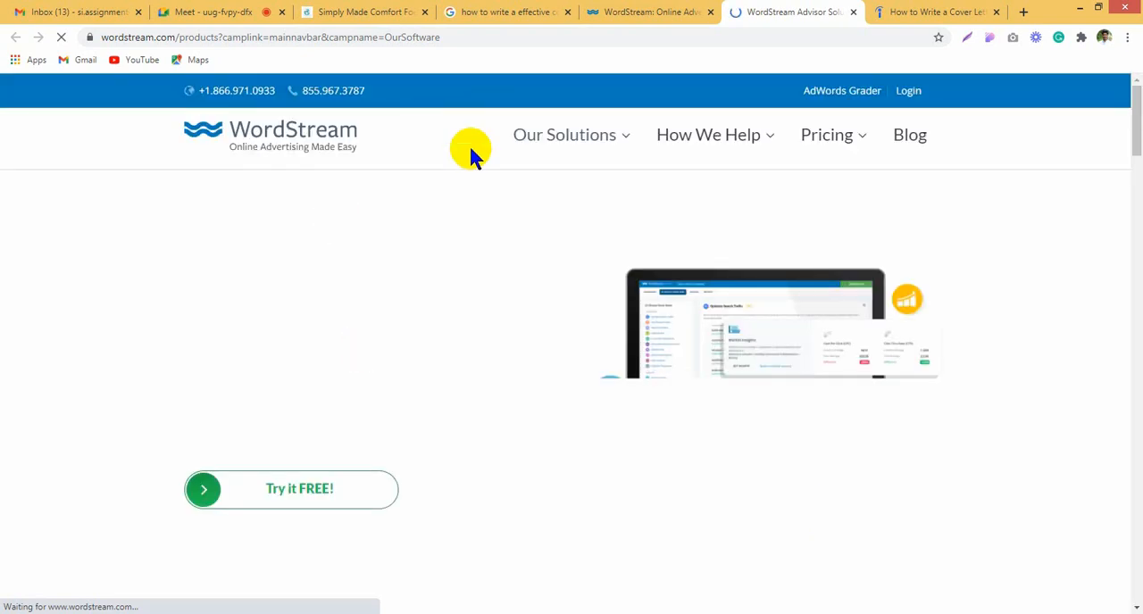
{"action": "left_click", "coordinate": [582, 10]}
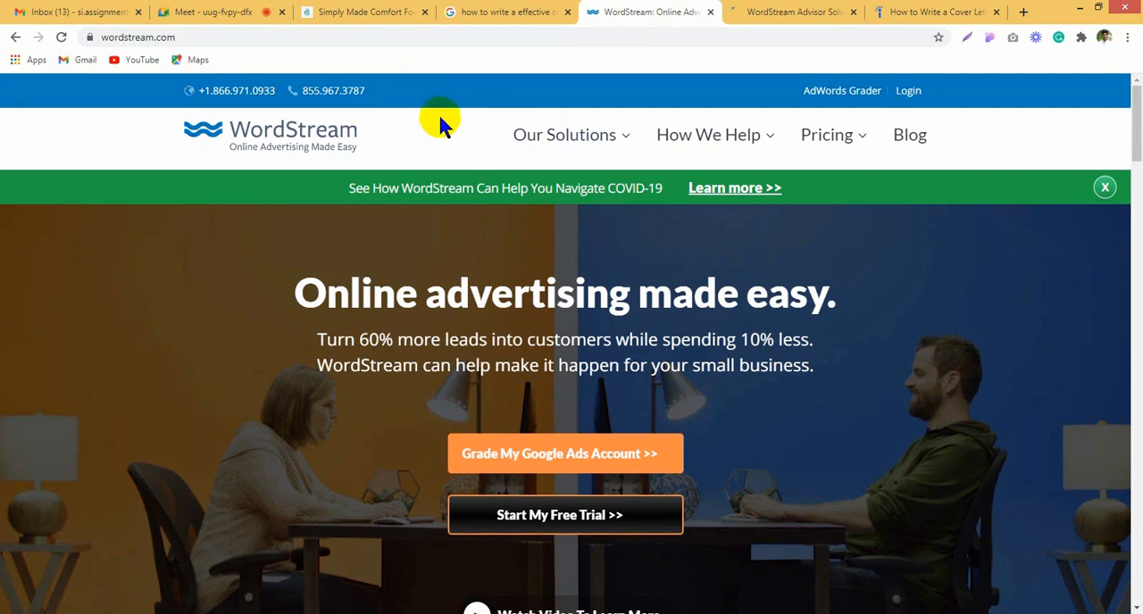
{"action": "left_click", "coordinate": [783, 11]}
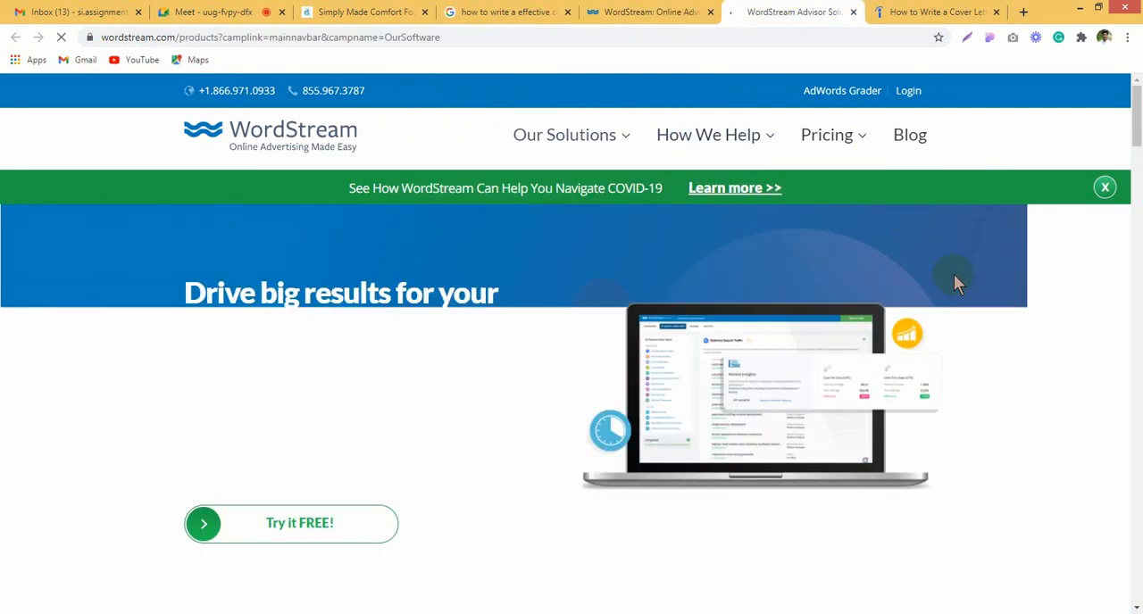
Step: Frame the site header with a screenshot selection on the WordStream Advisor page and on the home page
{"action": "key", "text": "Print"}
{"action": "left_click_drag", "start_coordinate": [1, 74], "coordinate": [1130, 205]}
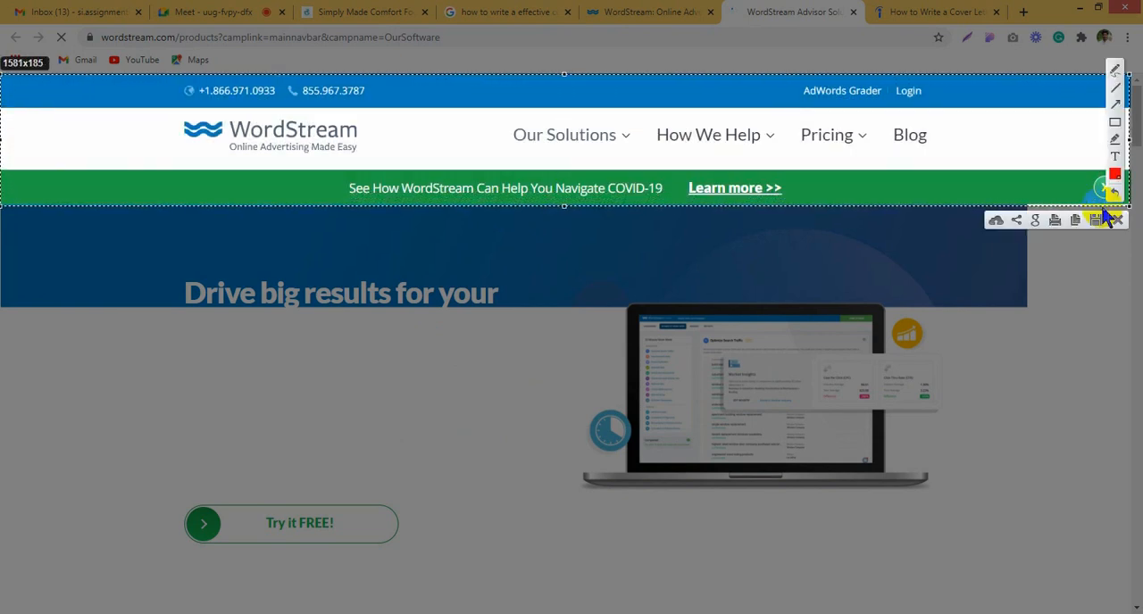
{"action": "key", "text": "Escape"}
{"action": "left_click", "coordinate": [677, 10]}
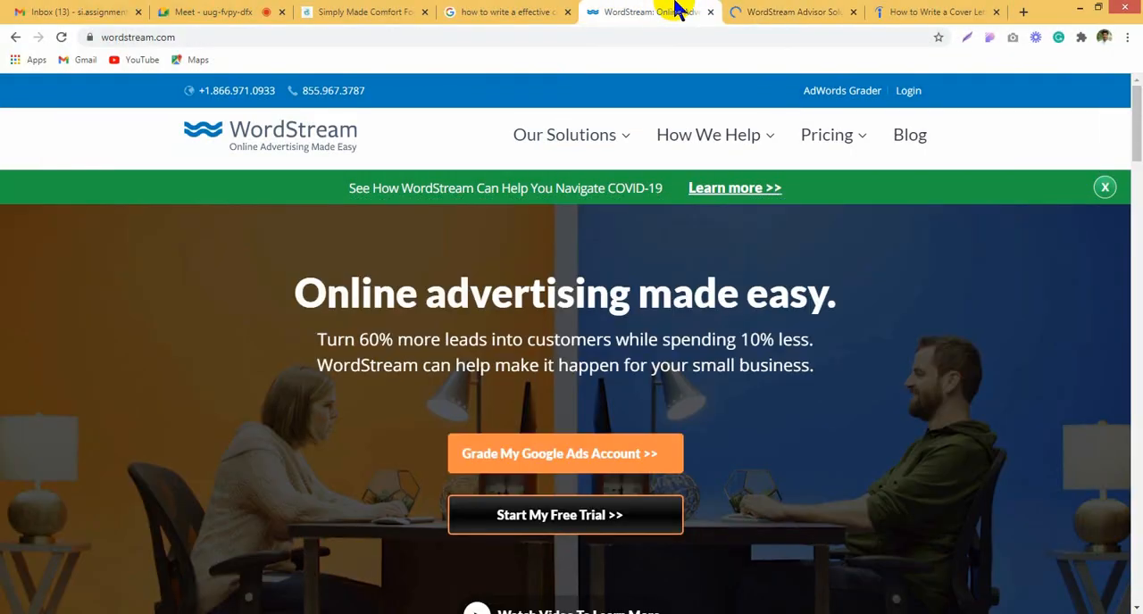
{"action": "key", "text": "Print"}
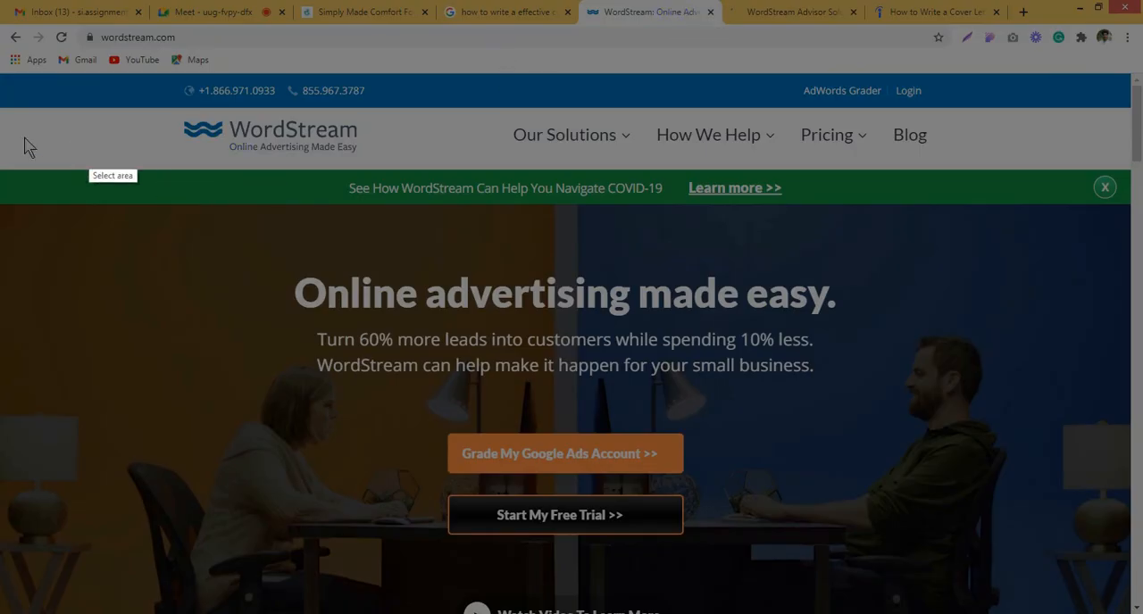
{"action": "left_click_drag", "start_coordinate": [2, 68], "coordinate": [1131, 209]}
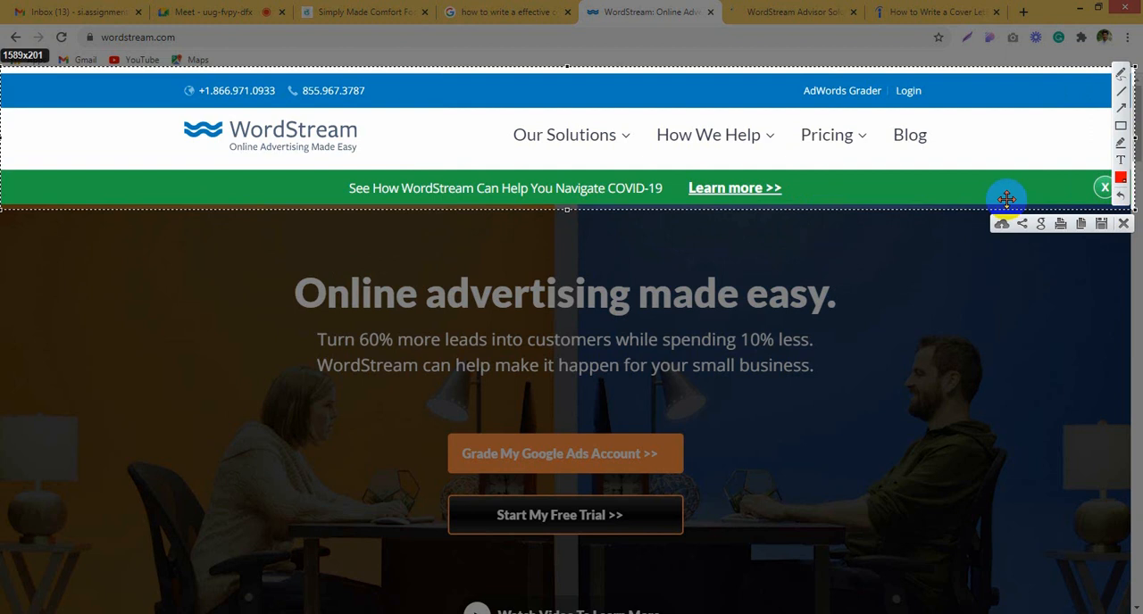
{"action": "left_click", "coordinate": [1123, 224]}
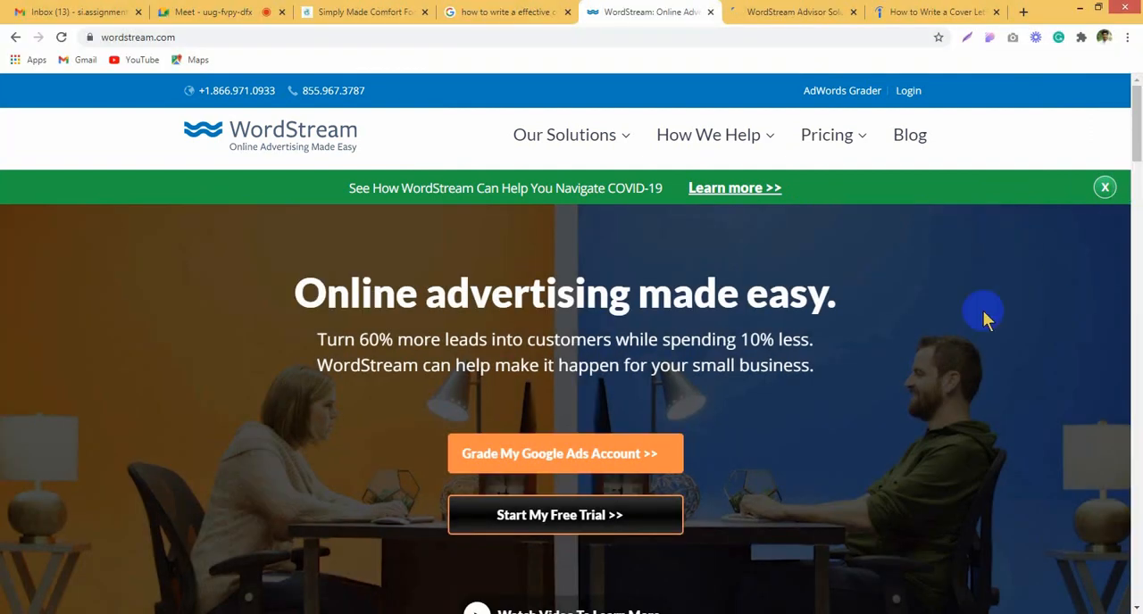
Step: Go to the end of the home page and capture the whole footer area as a screenshot
{"action": "left_click_drag", "start_coordinate": [1134, 141], "coordinate": [1134, 594]}
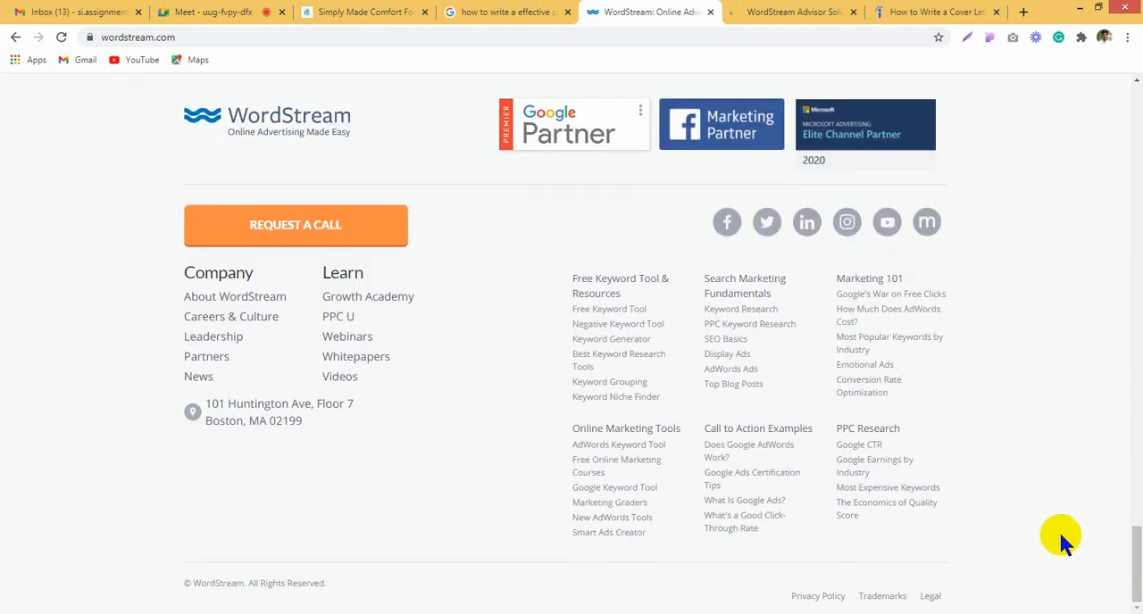
{"action": "key", "text": "Print"}
{"action": "left_click_drag", "start_coordinate": [1, 136], "coordinate": [3, 127]}
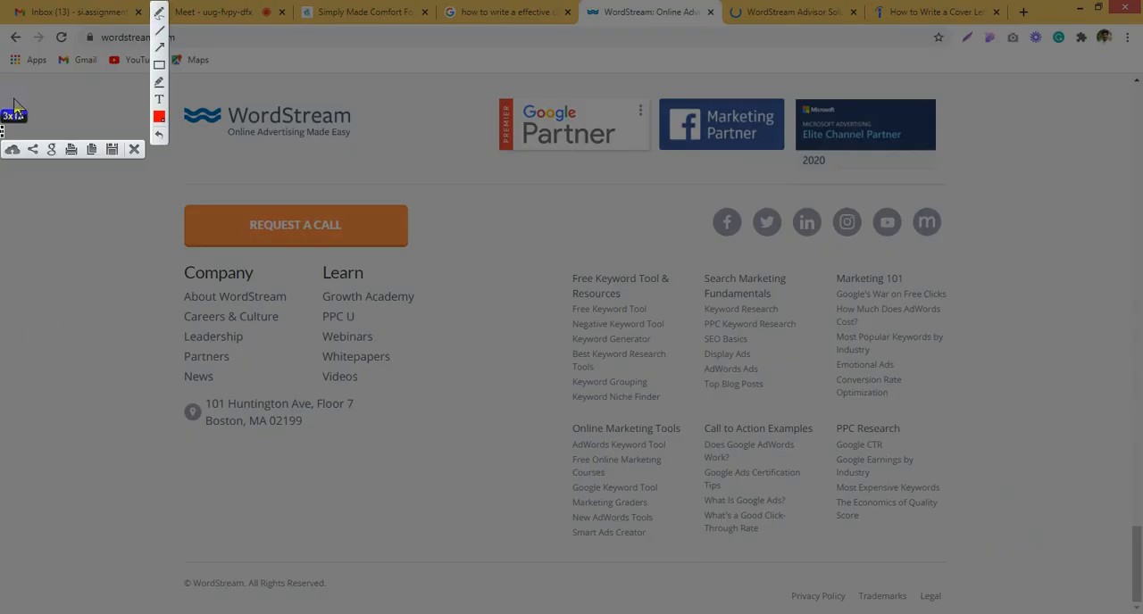
{"action": "left_click", "coordinate": [11, 69]}
{"action": "left_click_drag", "start_coordinate": [11, 70], "coordinate": [1121, 610]}
{"action": "key", "text": "ctrl+c"}
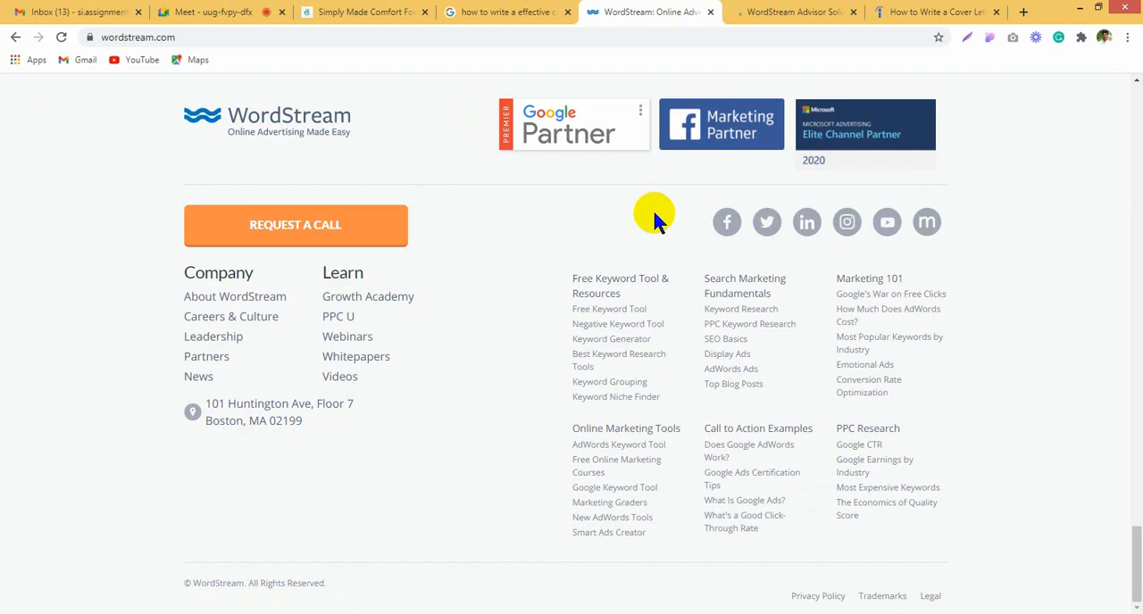
Step: Frame the row of social media icons in the footer with a screenshot selection
{"action": "key", "text": "Print"}
{"action": "left_click_drag", "start_coordinate": [655, 205], "coordinate": [977, 236]}
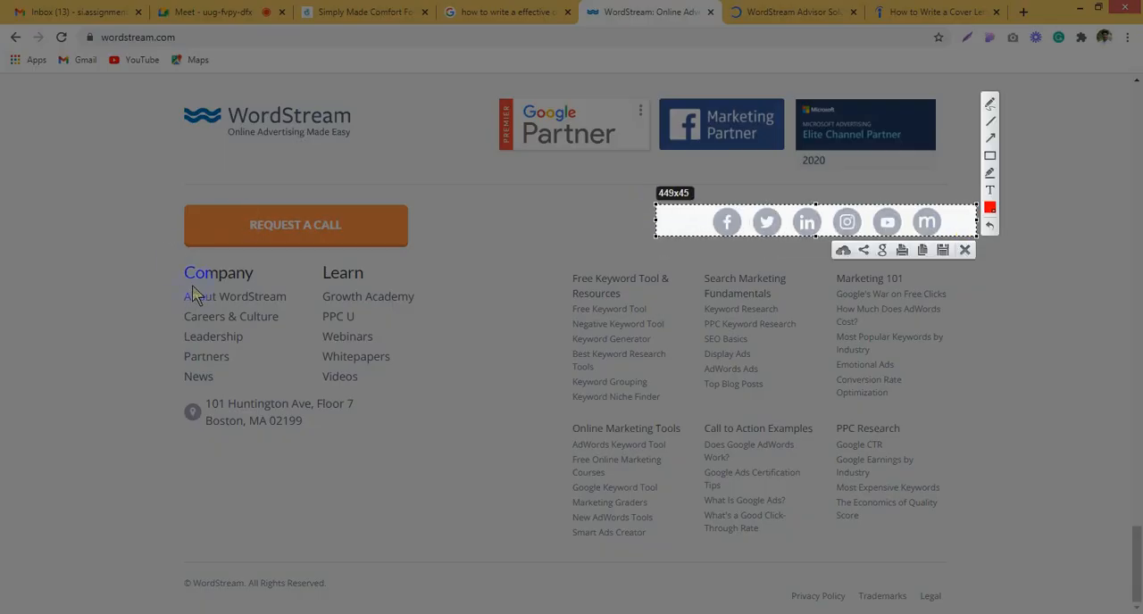
{"action": "key", "text": "Escape"}
Step: Frame the footer's Company and Learn link columns, including the address, with a screenshot selection
{"action": "left_click_drag", "start_coordinate": [177, 269], "coordinate": [458, 405]}
{"action": "left_click", "coordinate": [419, 380]}
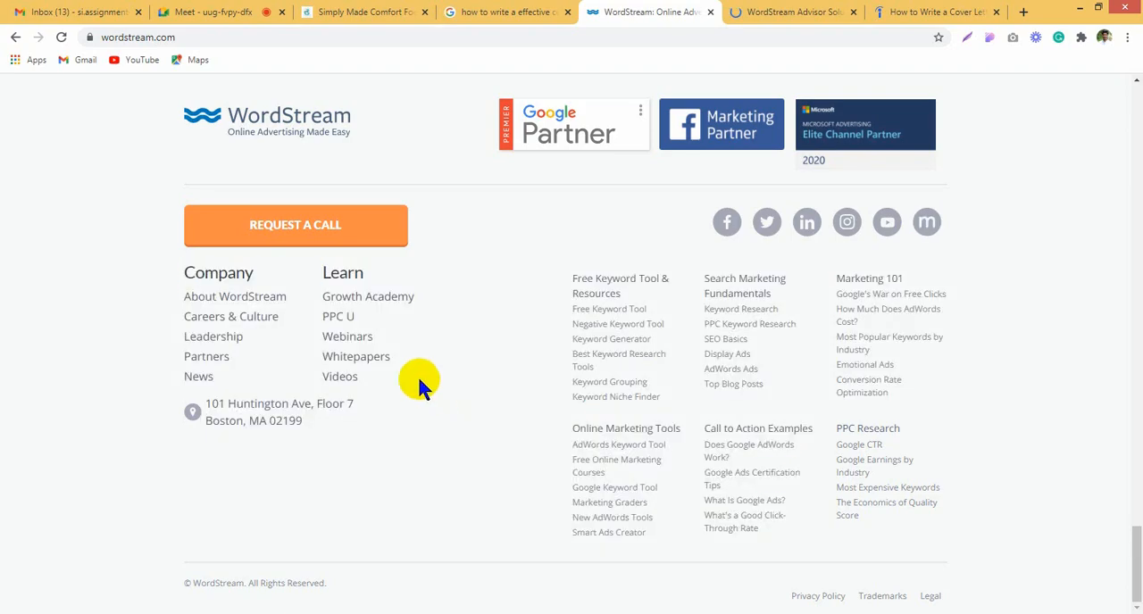
{"action": "key", "text": "Print"}
{"action": "left_click_drag", "start_coordinate": [133, 224], "coordinate": [464, 474]}
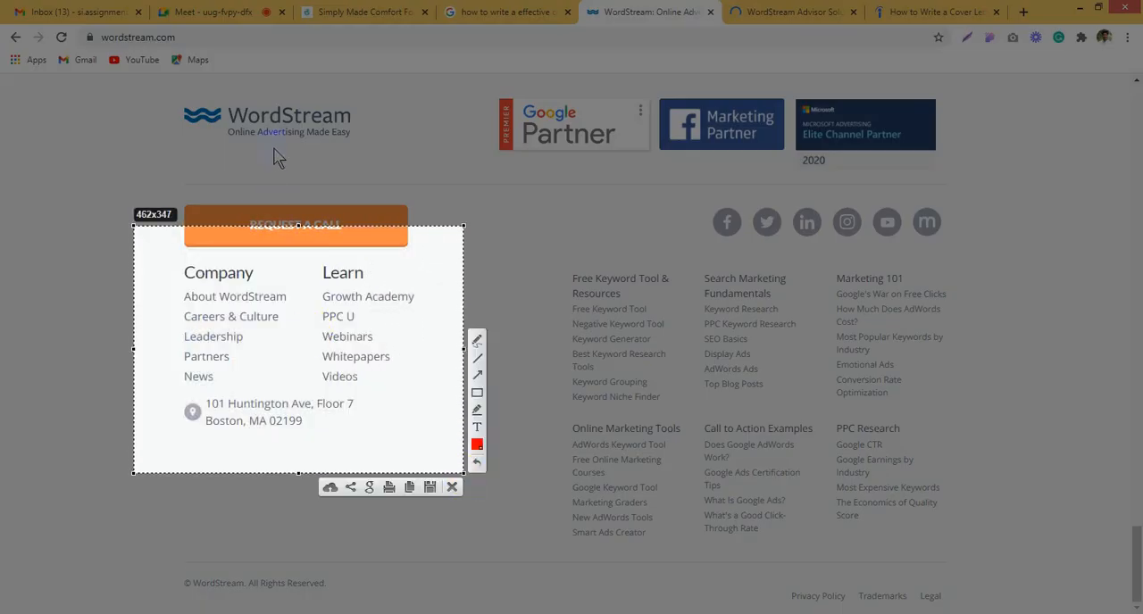
{"action": "key", "text": "Escape"}
Step: Frame the footer's WordStream logo and the bar with the copyright and legal links with screenshot selections
{"action": "key", "text": "Print"}
{"action": "left_click_drag", "start_coordinate": [140, 93], "coordinate": [486, 170]}
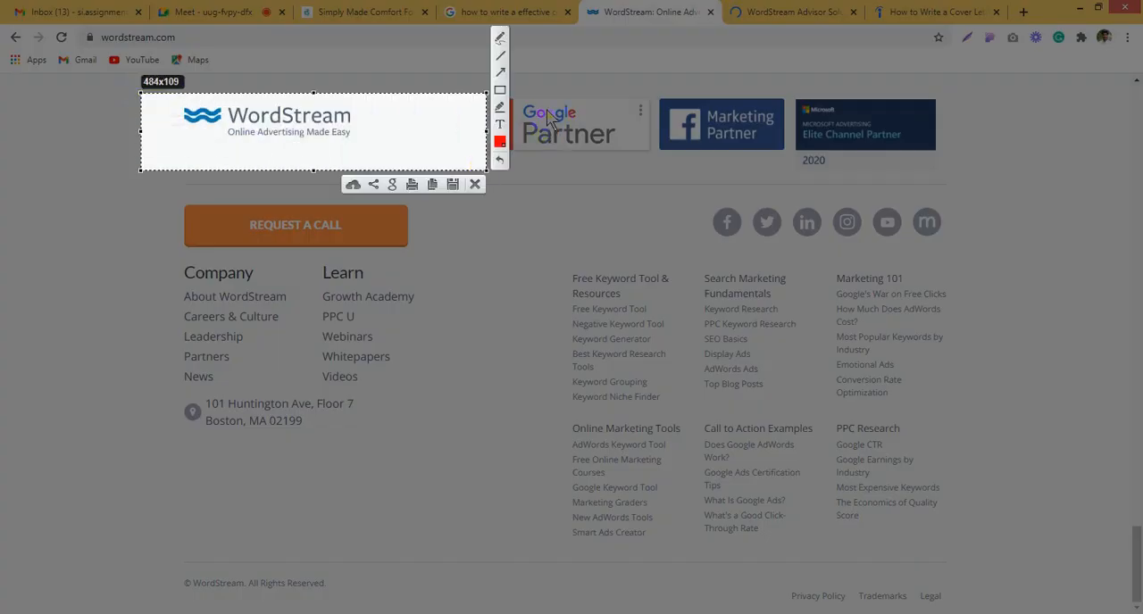
{"action": "left_click", "coordinate": [552, 174]}
{"action": "key", "text": "Escape"}
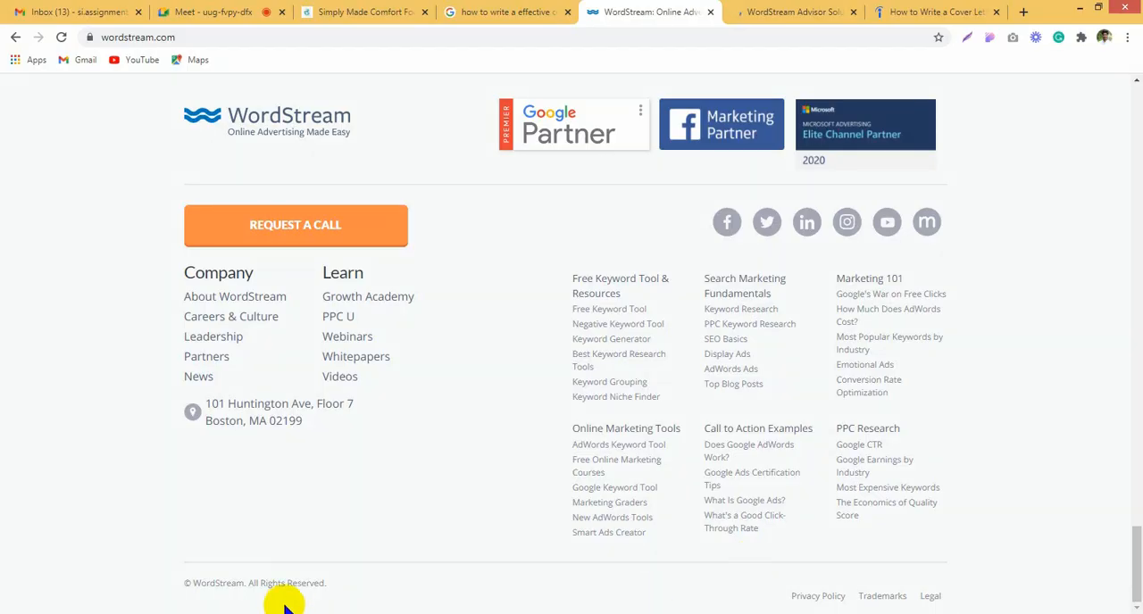
{"action": "key", "text": "Print"}
{"action": "left_click_drag", "start_coordinate": [105, 562], "coordinate": [1095, 609]}
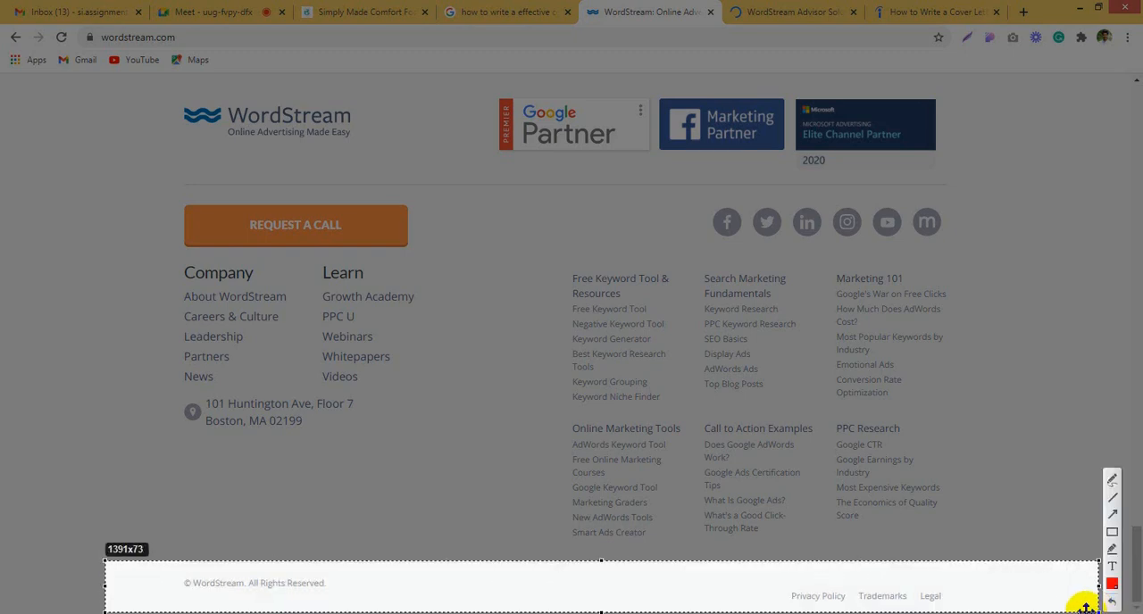
Step: Go to the end of the WordStream Advisor page and copy a screenshot of its footer area
{"action": "key", "text": "Escape"}
{"action": "left_click", "coordinate": [768, 12]}
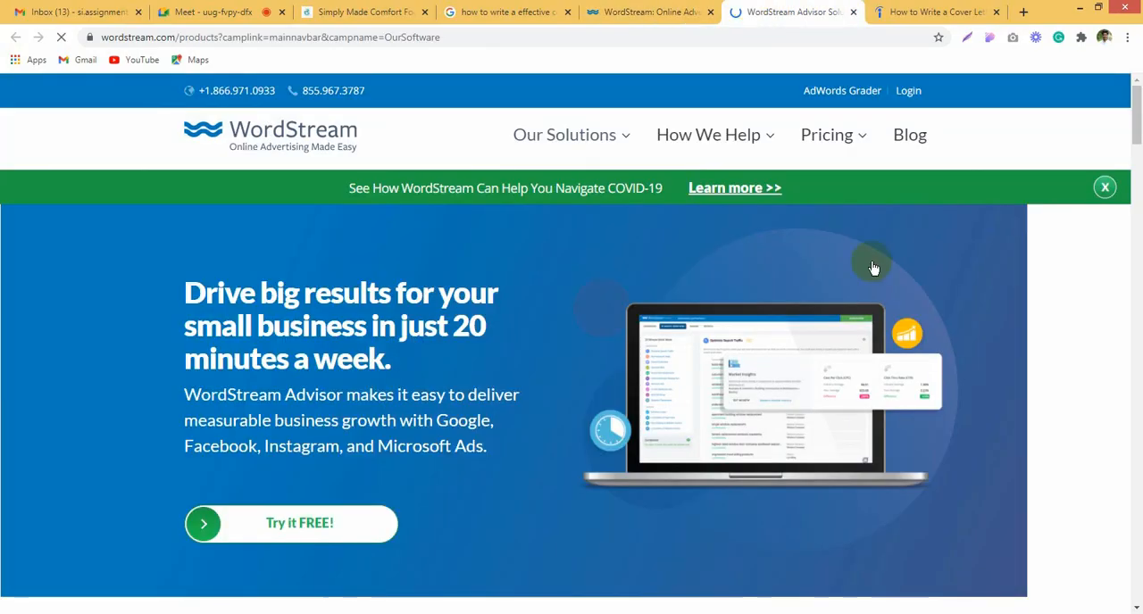
{"action": "left_click_drag", "start_coordinate": [1136, 116], "coordinate": [1139, 589]}
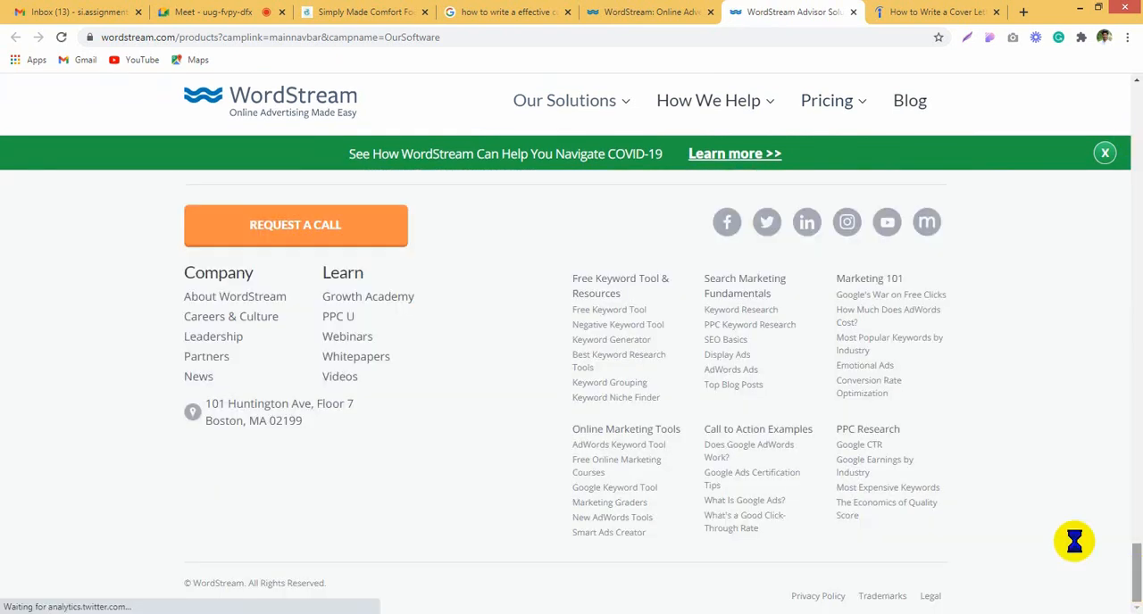
{"action": "key", "text": "Print"}
{"action": "left_click_drag", "start_coordinate": [28, 154], "coordinate": [1136, 608]}
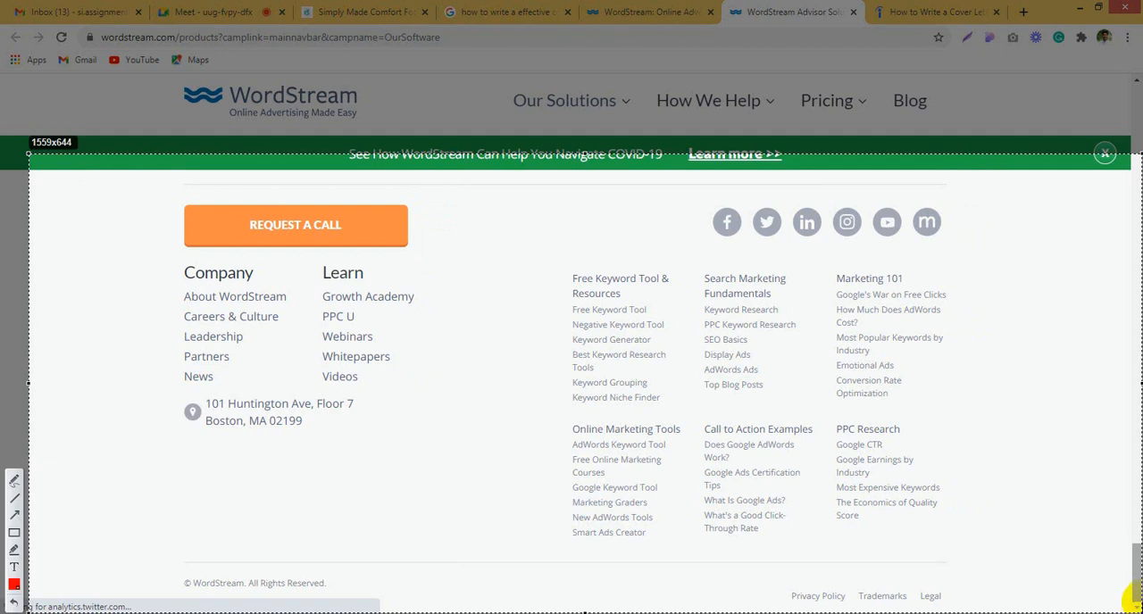
{"action": "key", "text": "ctrl+c"}
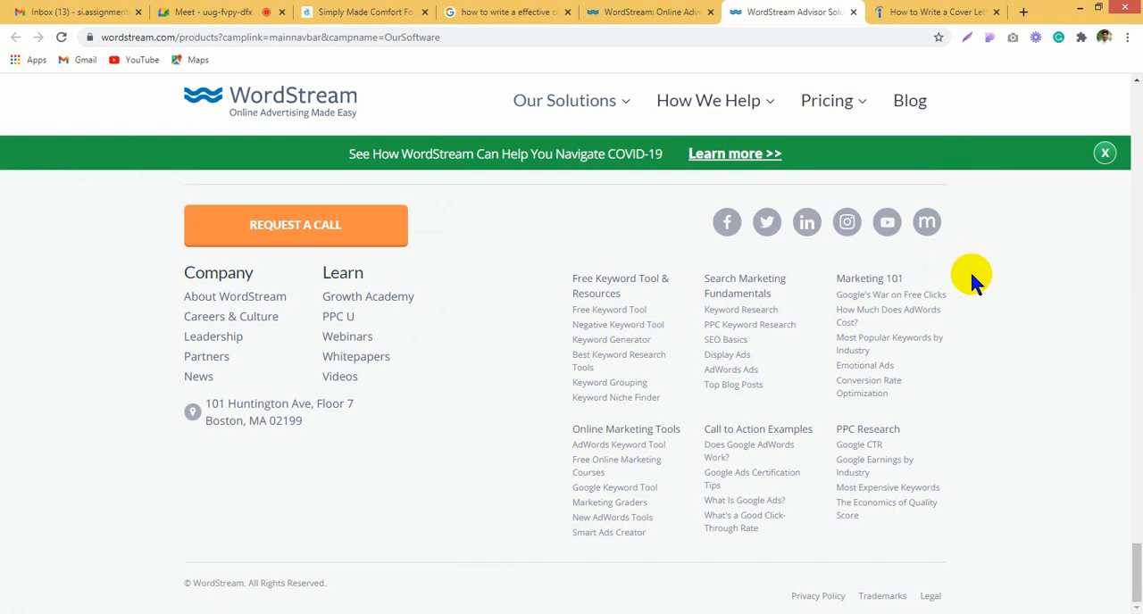
Step: Look through the WordStream Advisor page's body content between header and footer, from the banner to the software demo
{"action": "scroll", "coordinate": [1031, 316], "scroll_direction": "up", "scroll_amount": 5}
{"action": "left_click", "coordinate": [1140, 496]}
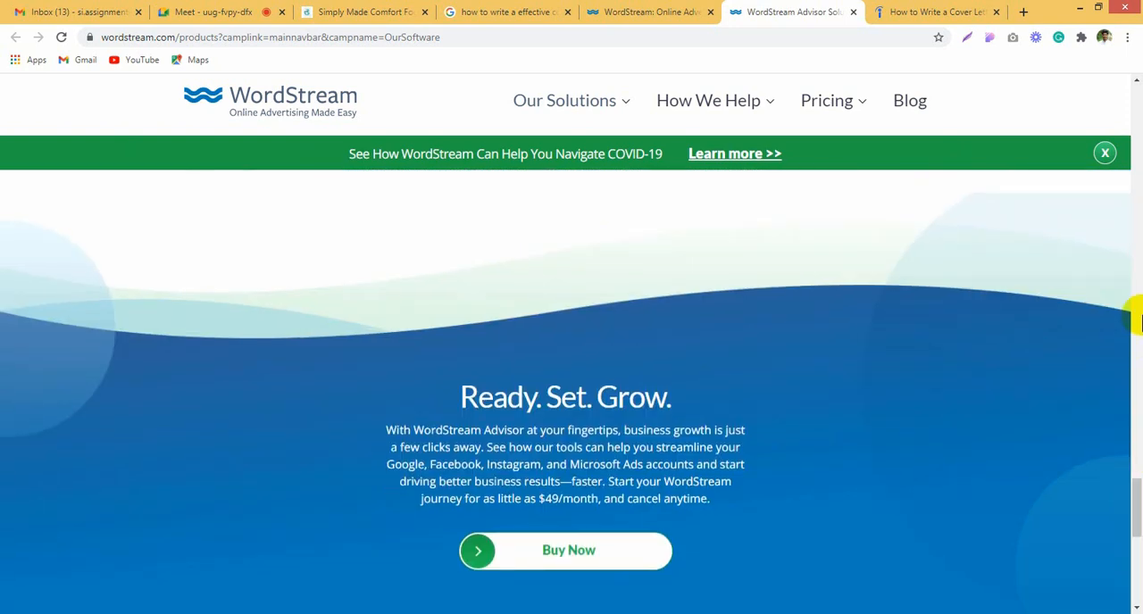
{"action": "left_click_drag", "start_coordinate": [1139, 504], "coordinate": [1077, 84]}
{"action": "scroll", "coordinate": [623, 389], "scroll_direction": "down", "scroll_amount": 15}
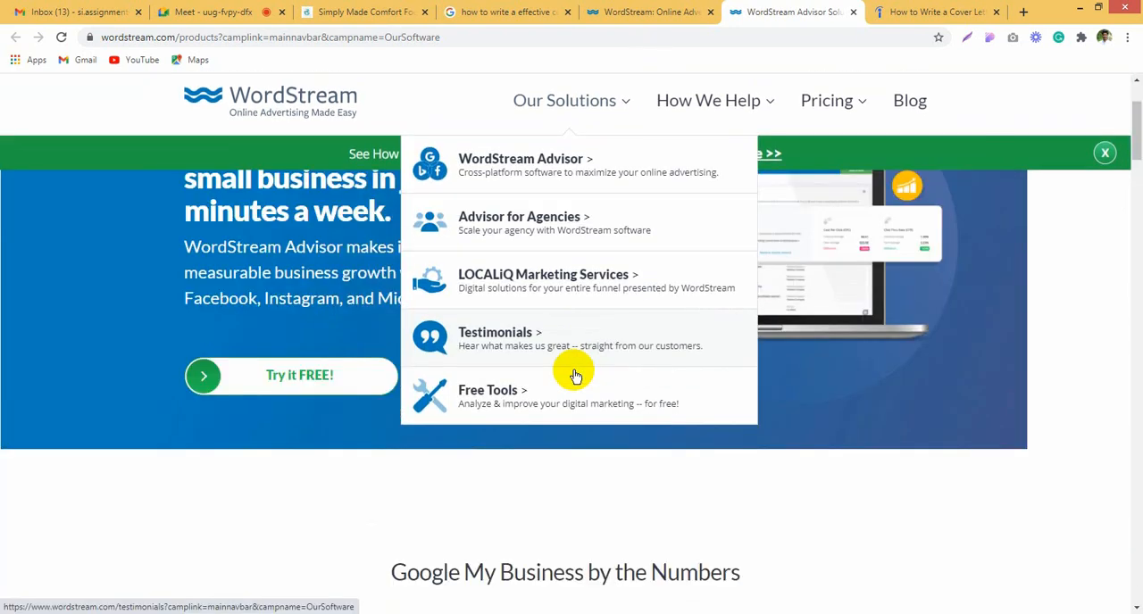
{"action": "scroll", "coordinate": [723, 424], "scroll_direction": "down", "scroll_amount": 5}
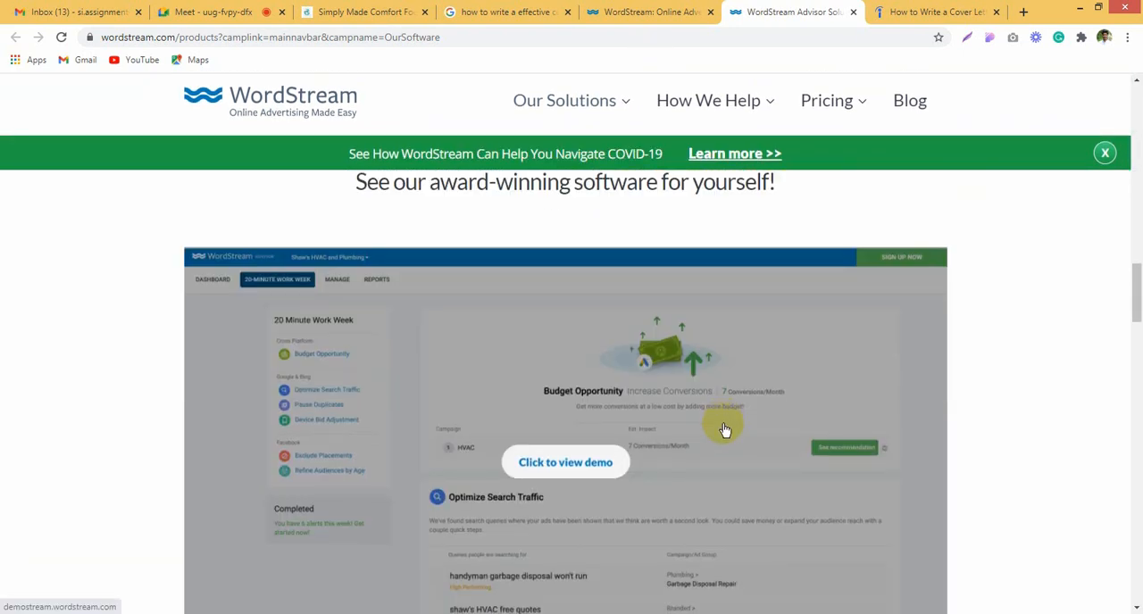
Step: Look over the home page's body sections for comparison, including the customer stories and the For Advertisers block
{"action": "left_click", "coordinate": [658, 13]}
{"action": "scroll", "coordinate": [1074, 331], "scroll_direction": "up", "scroll_amount": 10}
{"action": "scroll", "coordinate": [1080, 329], "scroll_direction": "up", "scroll_amount": 10}
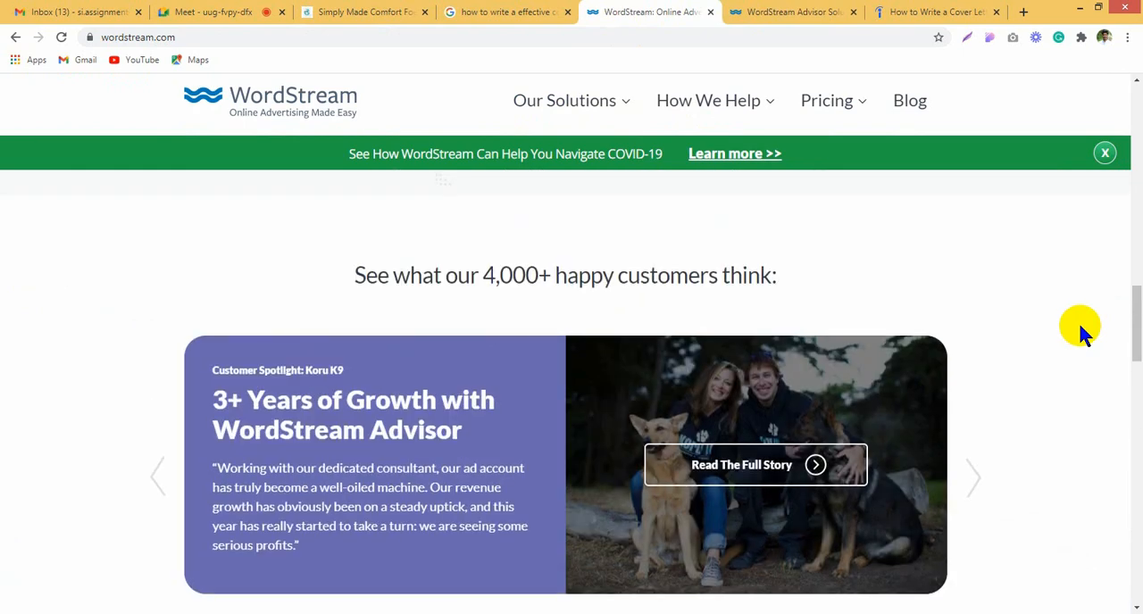
{"action": "scroll", "coordinate": [981, 410], "scroll_direction": "up", "scroll_amount": 9}
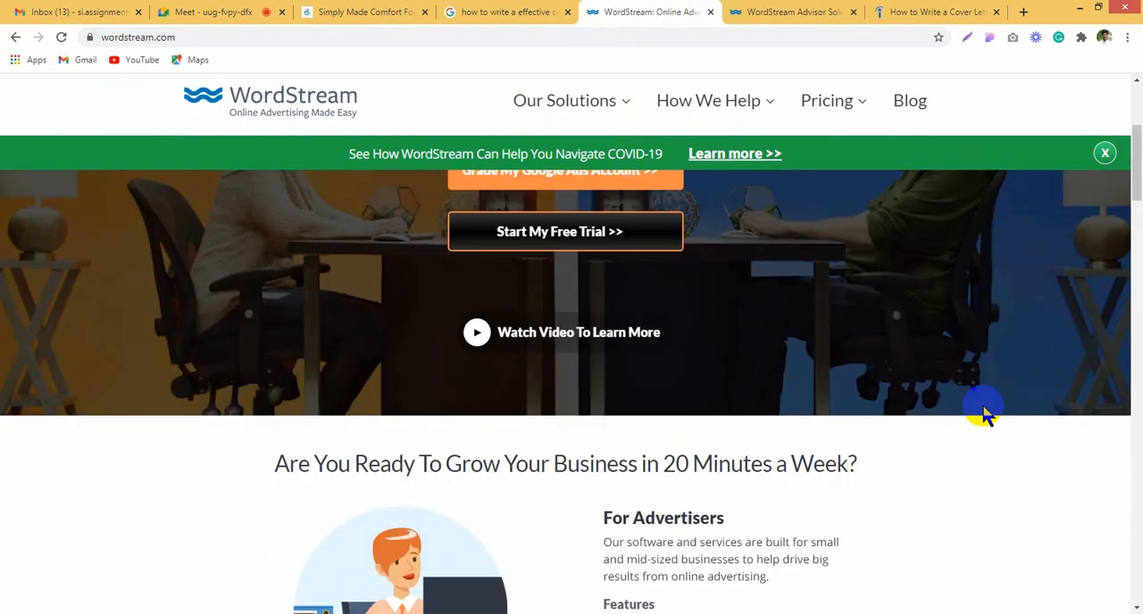
{"action": "scroll", "coordinate": [977, 403], "scroll_direction": "down", "scroll_amount": 6}
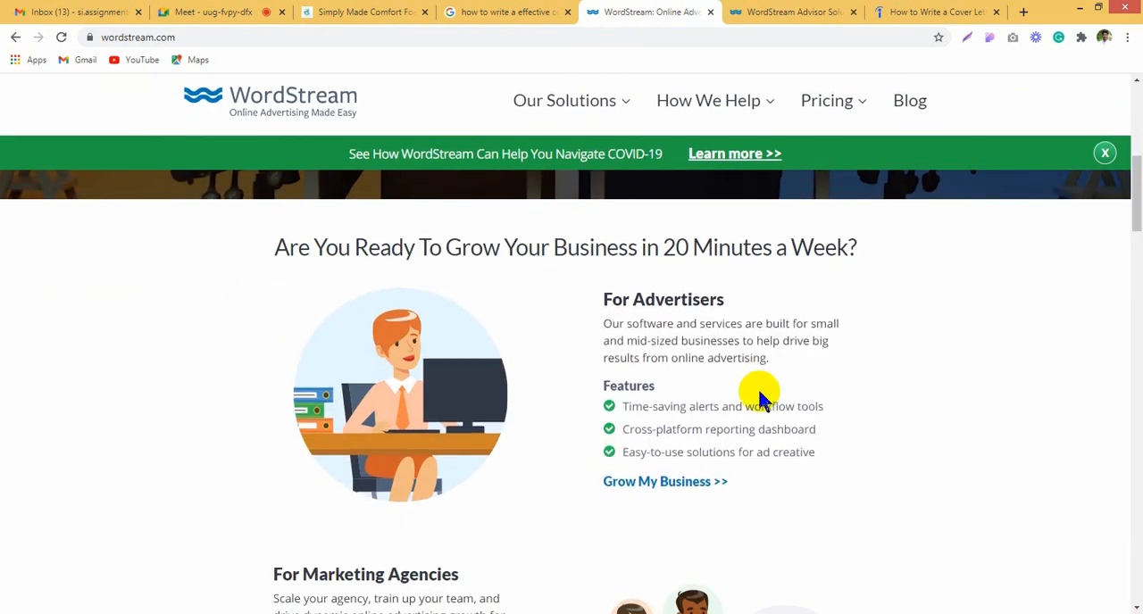
{"action": "scroll", "coordinate": [977, 352], "scroll_direction": "down", "scroll_amount": 5}
Step: Review the rest of the WordStream Advisor page down to the customer testimonial and return to its header
{"action": "left_click", "coordinate": [783, 11]}
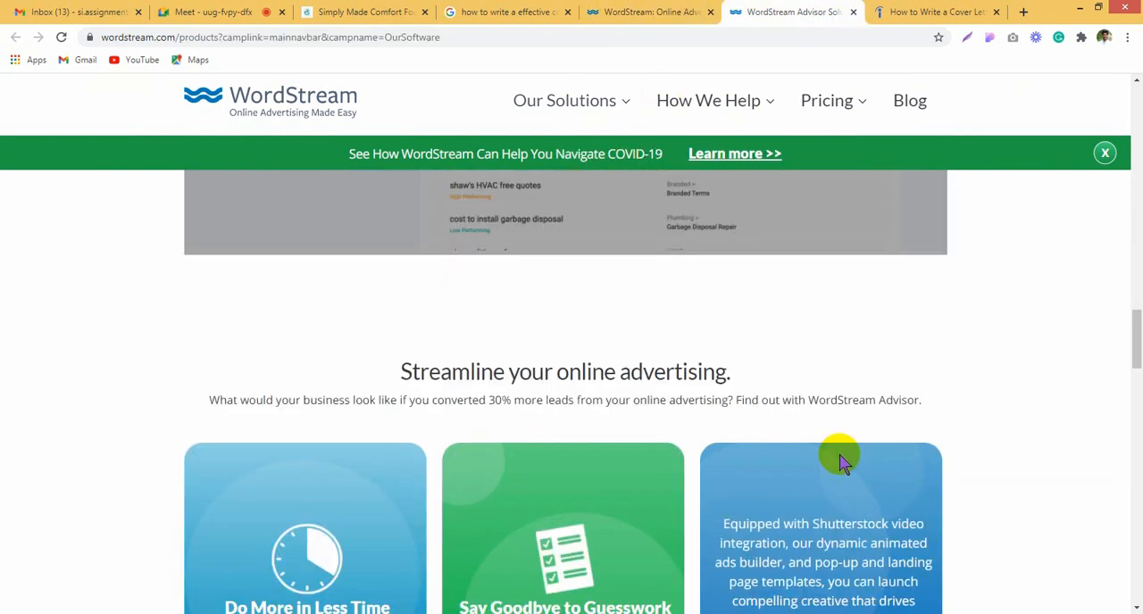
{"action": "scroll", "coordinate": [842, 464], "scroll_direction": "down", "scroll_amount": 10}
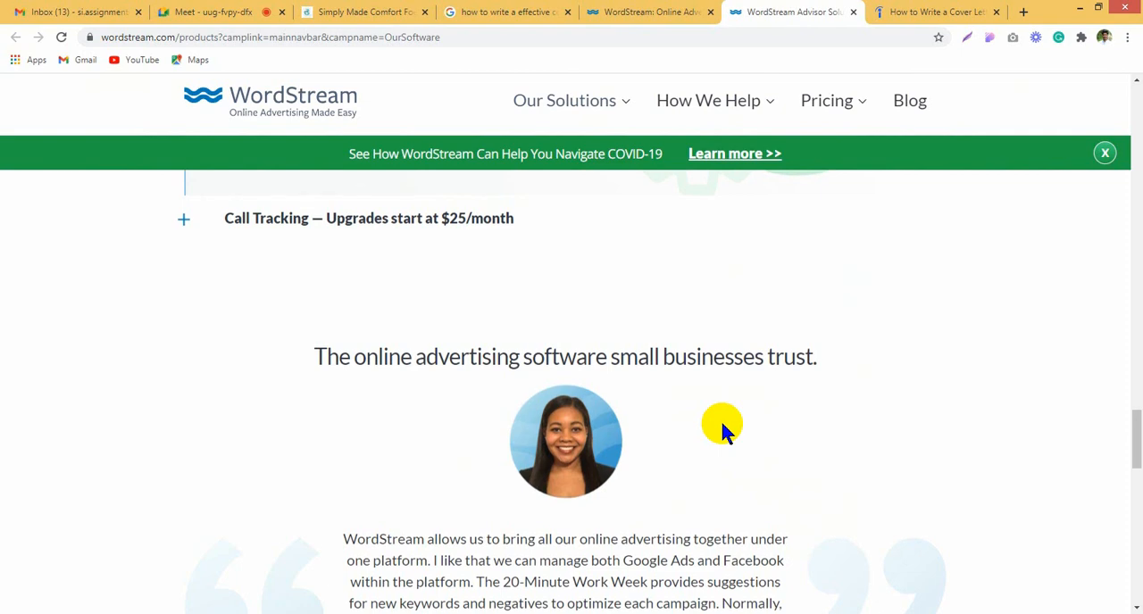
{"action": "scroll", "coordinate": [723, 432], "scroll_direction": "up", "scroll_amount": 15}
{"action": "scroll", "coordinate": [723, 429], "scroll_direction": "up", "scroll_amount": 5}
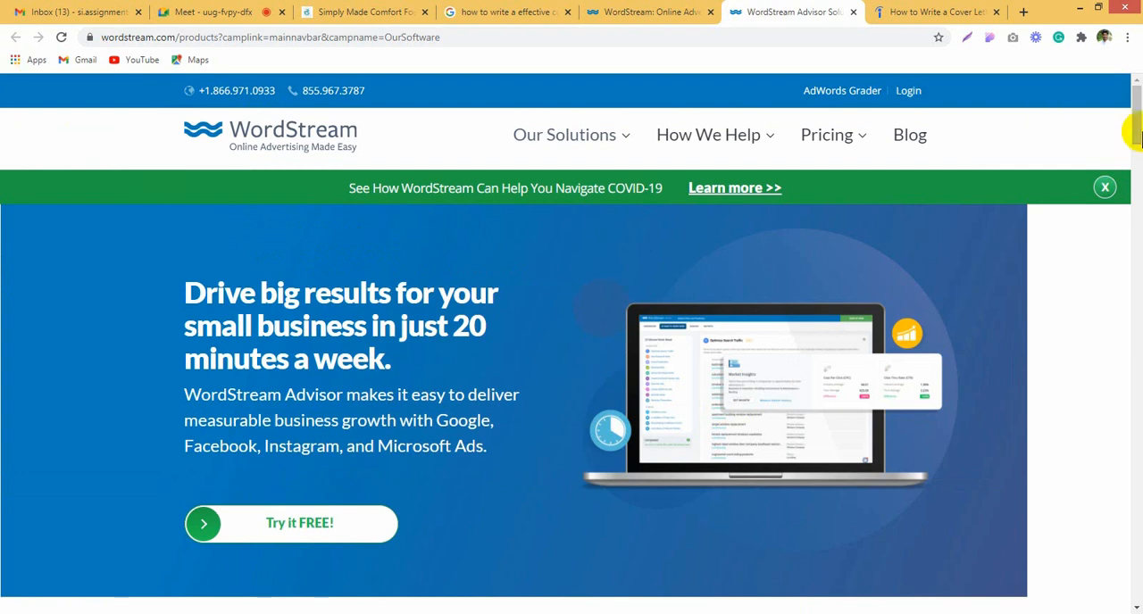
{"action": "mouse_move", "coordinate": [1136, 107]}
{"action": "left_mouse_down"}
{"action": "mouse_move", "coordinate": [1136, 576]}
{"action": "mouse_move", "coordinate": [1137, 107]}
{"action": "left_mouse_up"}
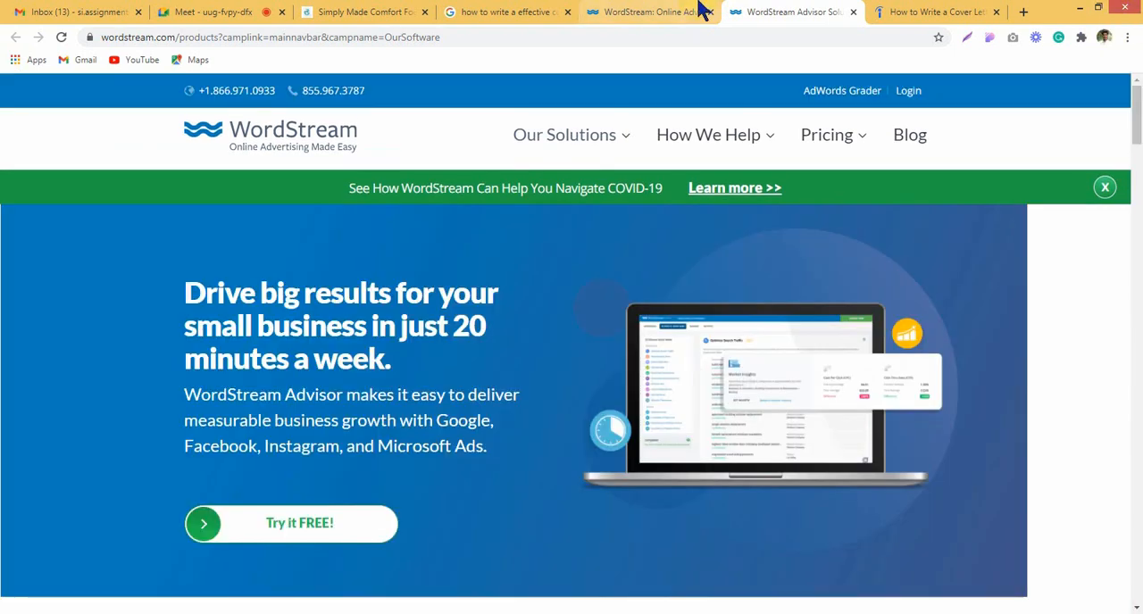
Step: Bring up the Indeed article on writing a cover letter and dismiss the Google sign-in prompt
{"action": "left_click", "coordinate": [934, 11]}
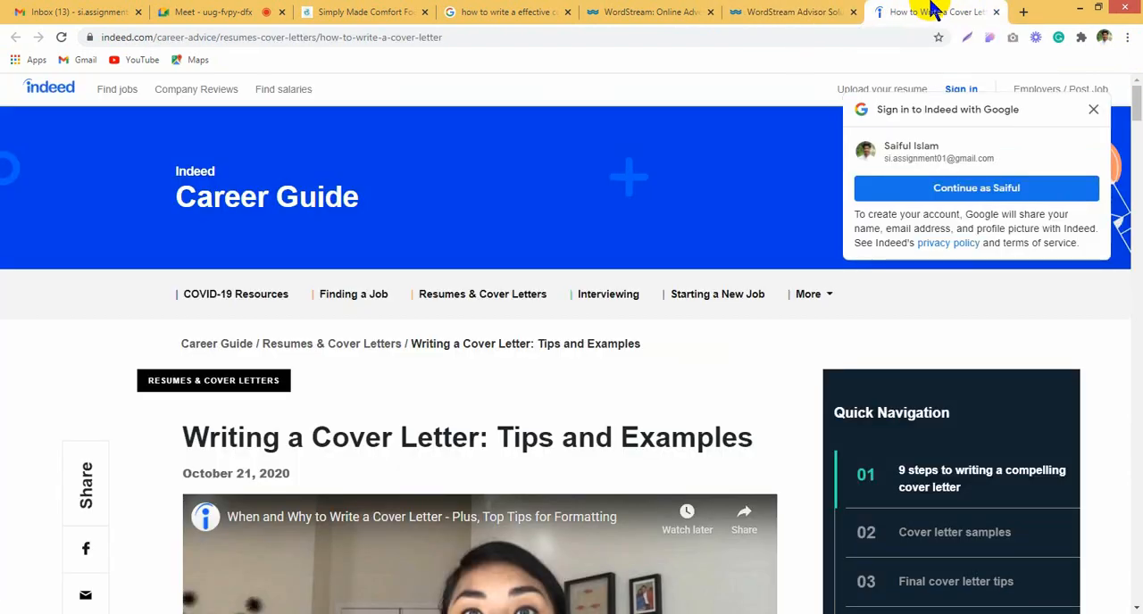
{"action": "left_click", "coordinate": [1093, 109]}
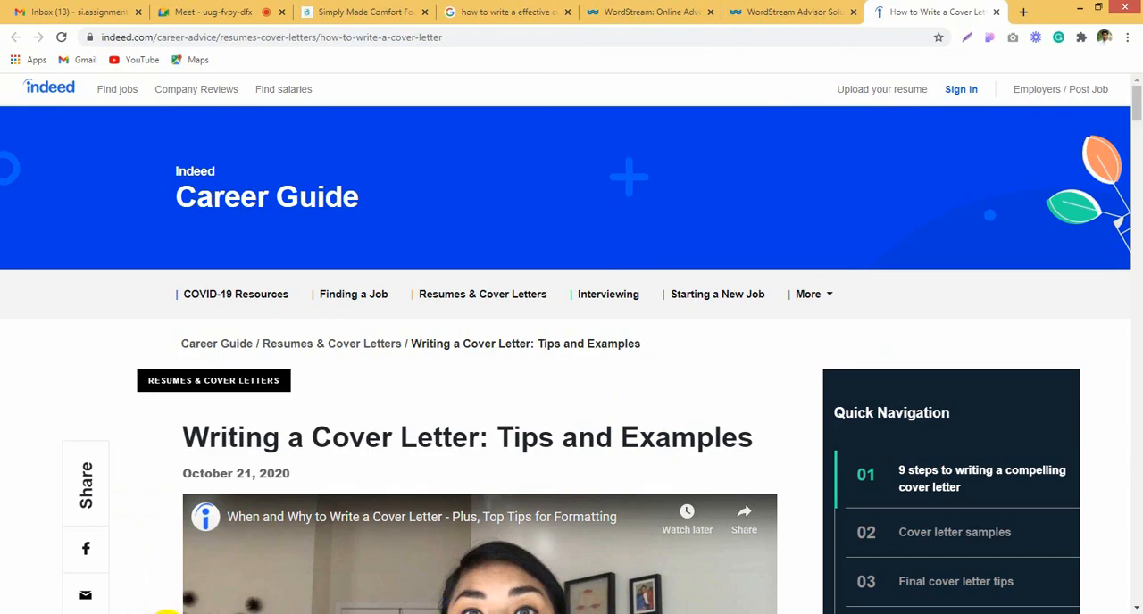
Step: Switch to the Google Meet call and present the entire screen to the participants
{"action": "left_click", "coordinate": [166, 612]}
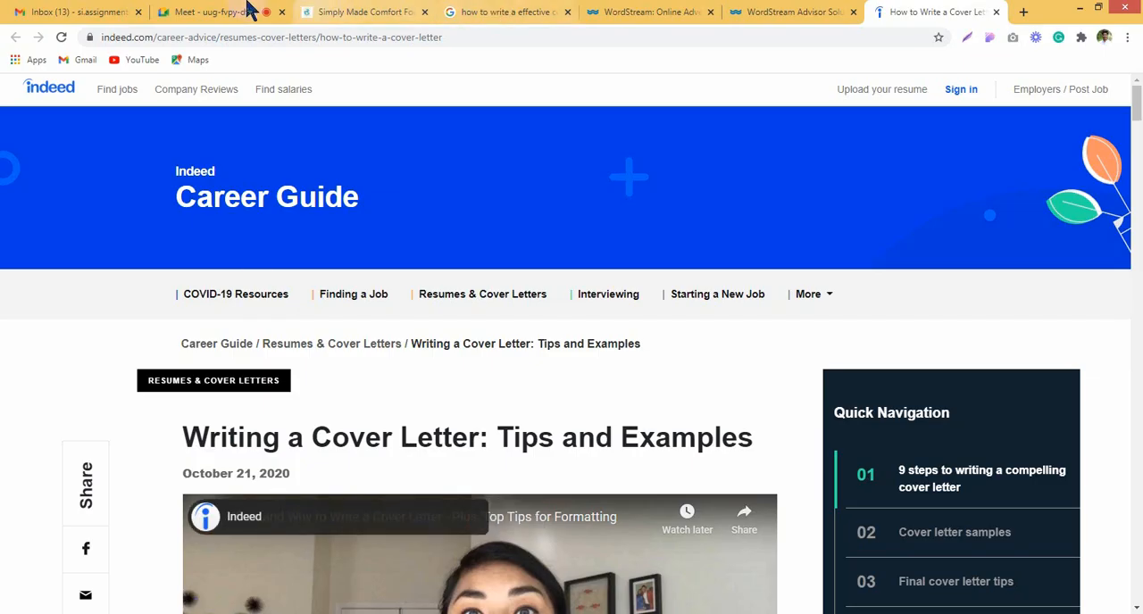
{"action": "left_click", "coordinate": [230, 9]}
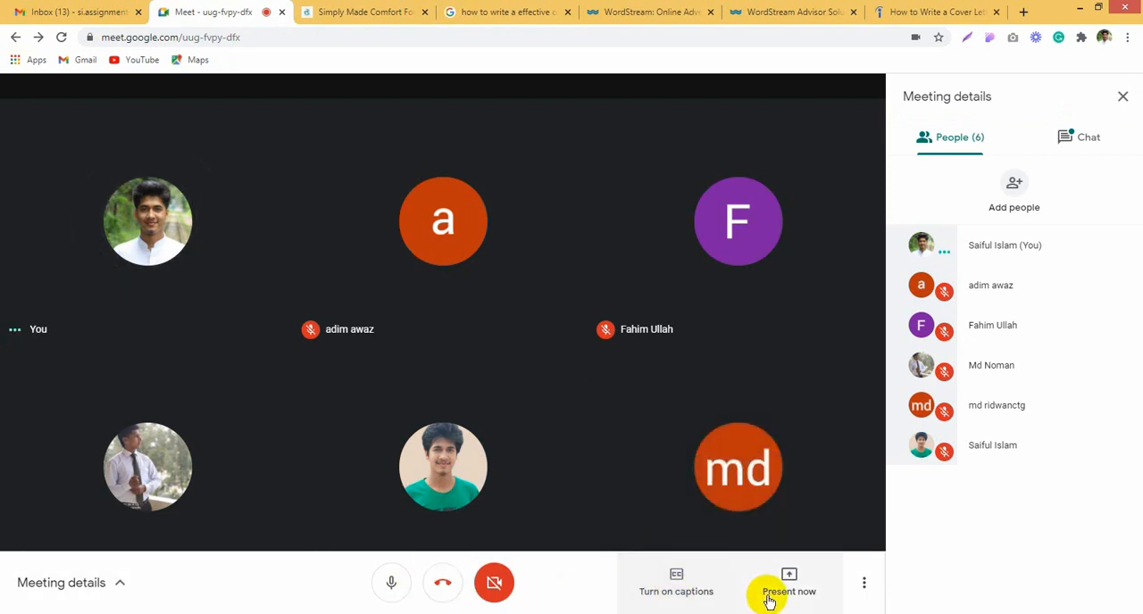
{"action": "left_click", "coordinate": [776, 597]}
{"action": "left_click", "coordinate": [771, 453]}
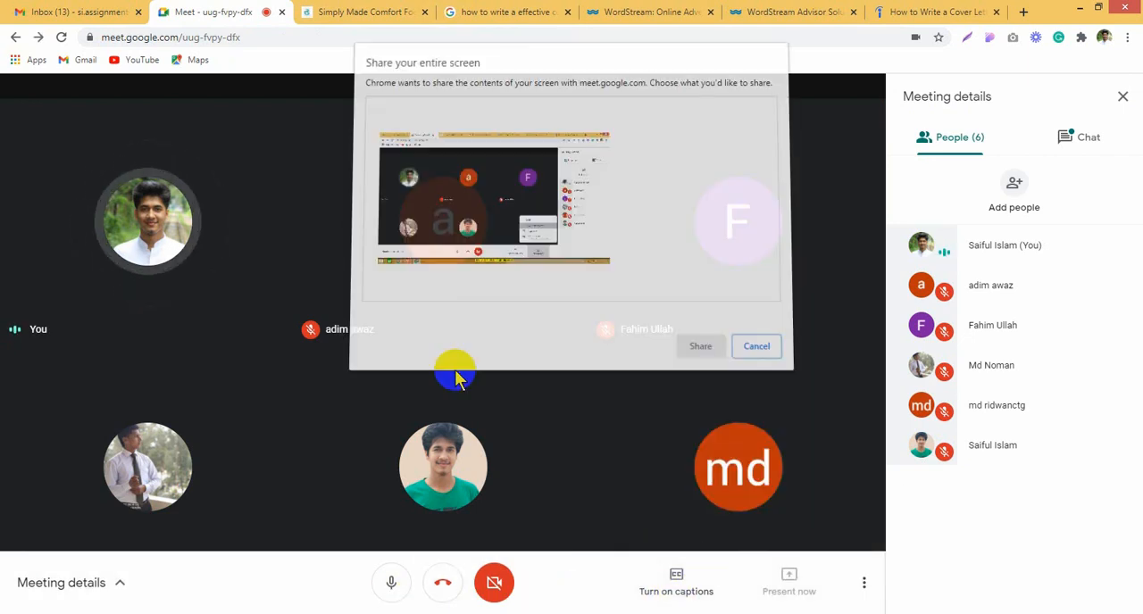
{"action": "left_click", "coordinate": [697, 344]}
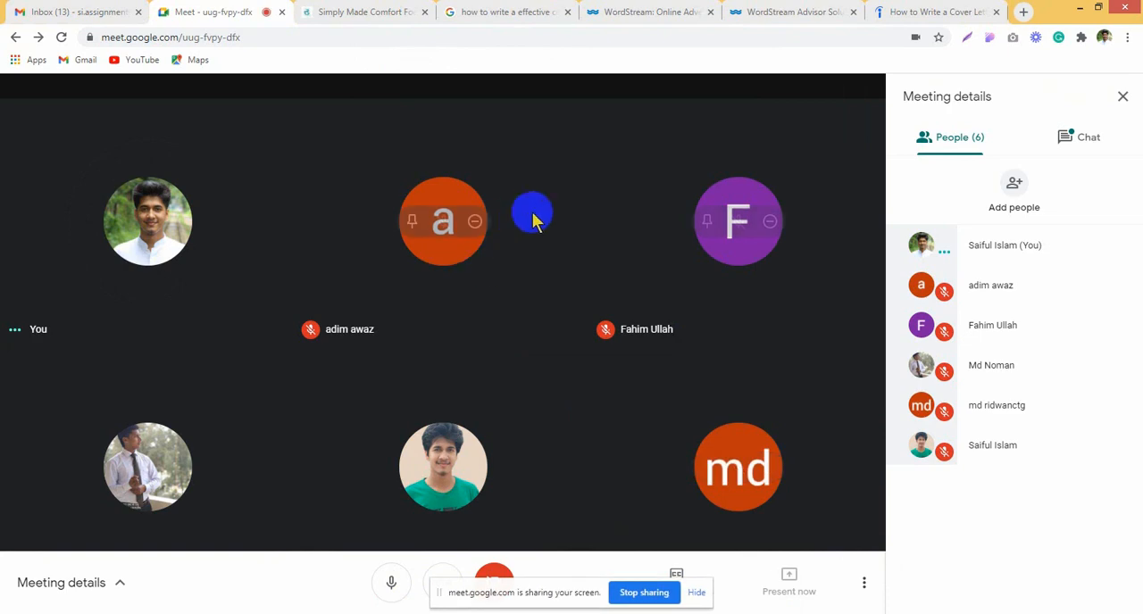
Step: Return to the top of the WordStream home page and frame its full-width header with a screenshot selection
{"action": "left_click", "coordinate": [695, 8]}
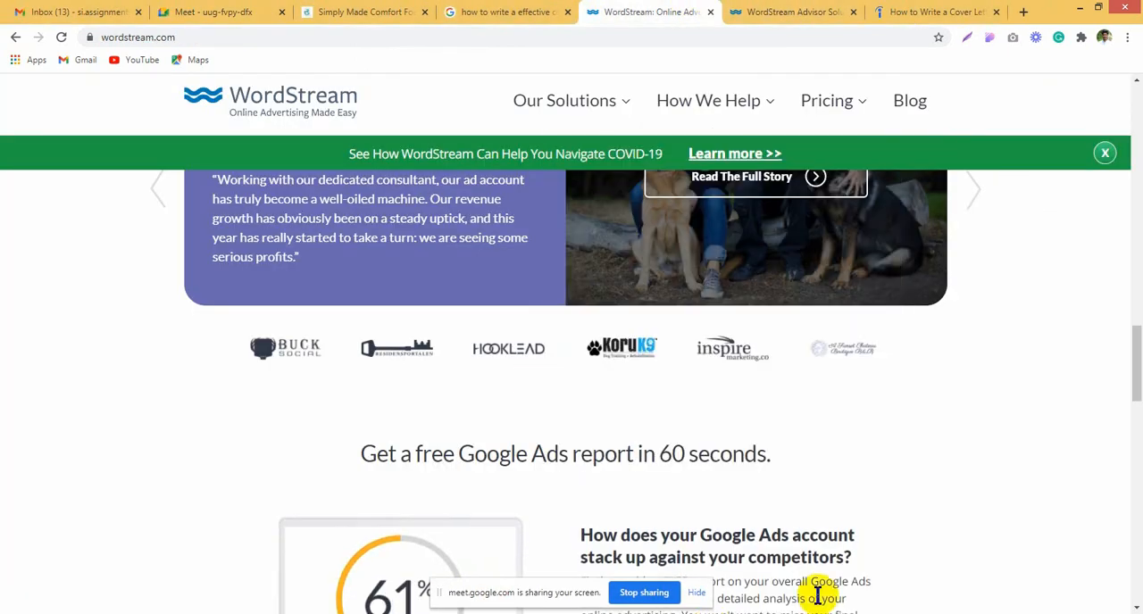
{"action": "mouse_move", "coordinate": [699, 125]}
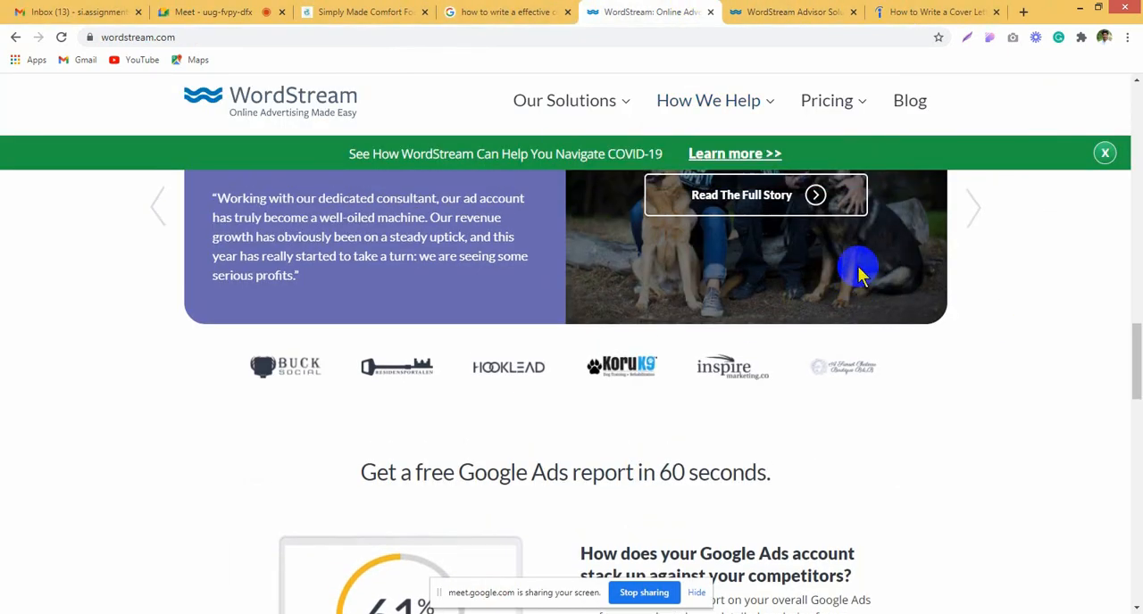
{"action": "scroll", "coordinate": [866, 259], "scroll_direction": "down", "scroll_amount": 5}
{"action": "scroll", "coordinate": [1138, 230], "scroll_direction": "up", "scroll_amount": 6}
{"action": "left_click_drag", "start_coordinate": [1138, 164], "coordinate": [1135, 128]}
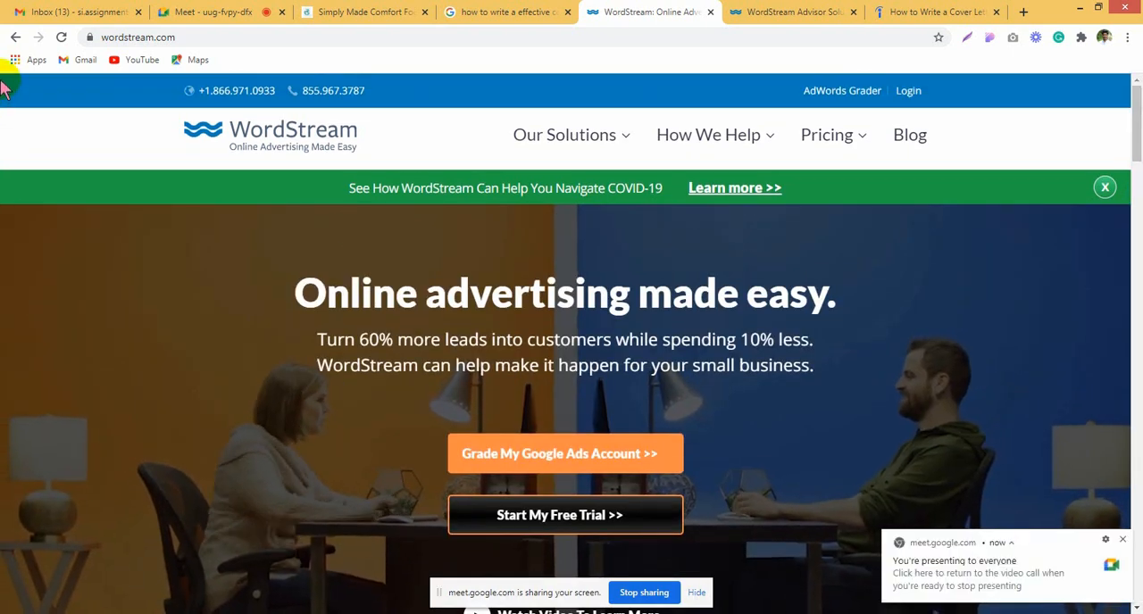
{"action": "key", "text": "Print"}
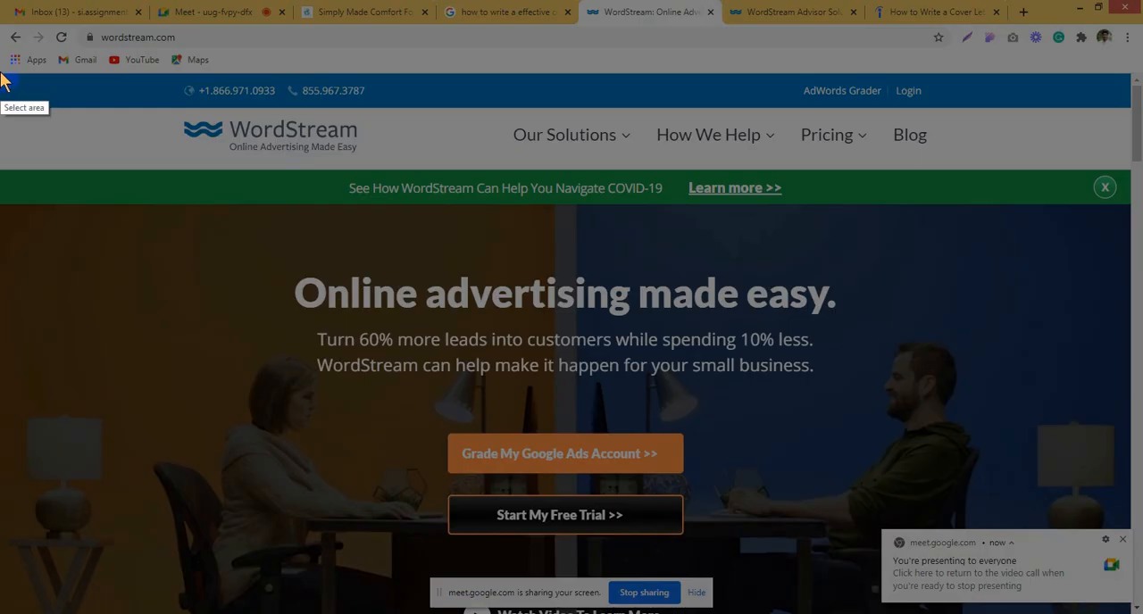
{"action": "left_click_drag", "start_coordinate": [1, 72], "coordinate": [1136, 218]}
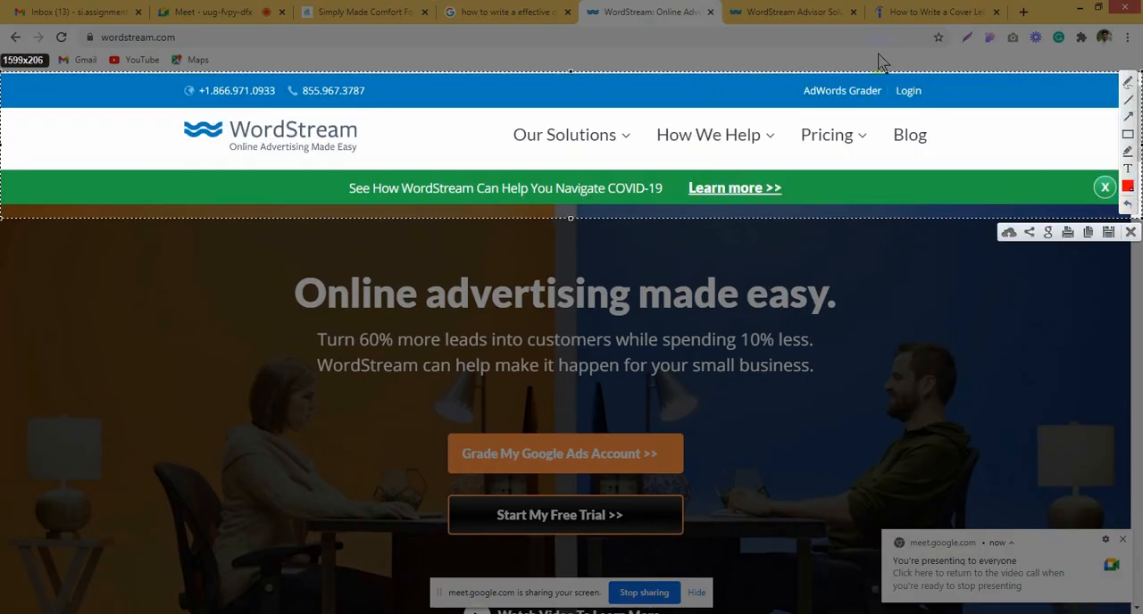
Step: Close the WordStream Advisor page and reopen it in a new tab from the home page's Our Solutions navigation
{"action": "left_click", "coordinate": [839, 11]}
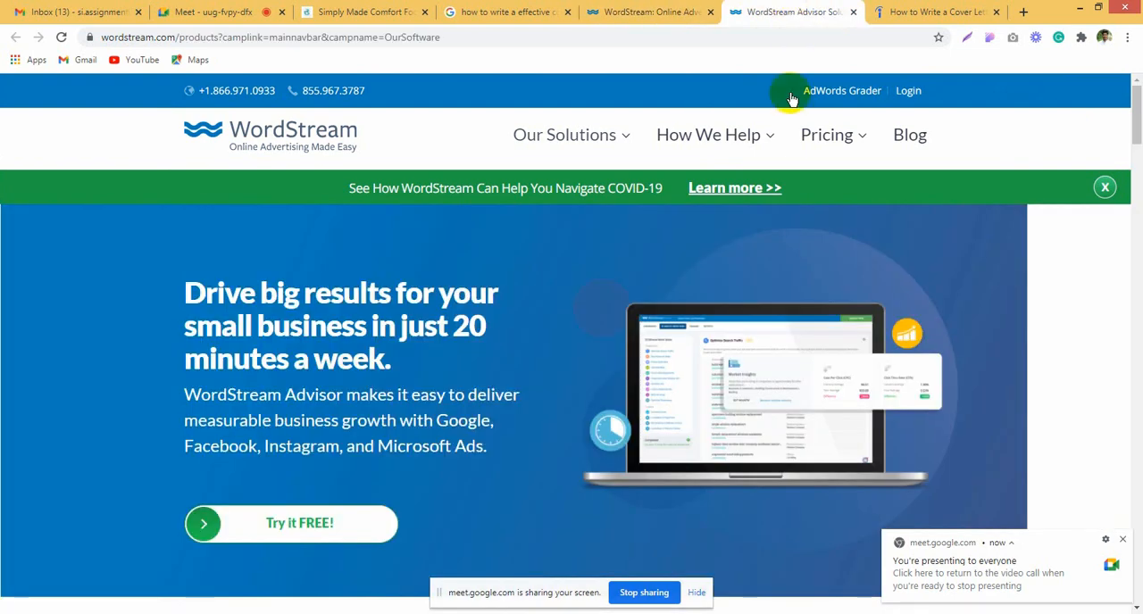
{"action": "left_click", "coordinate": [853, 12]}
{"action": "left_click", "coordinate": [710, 12]}
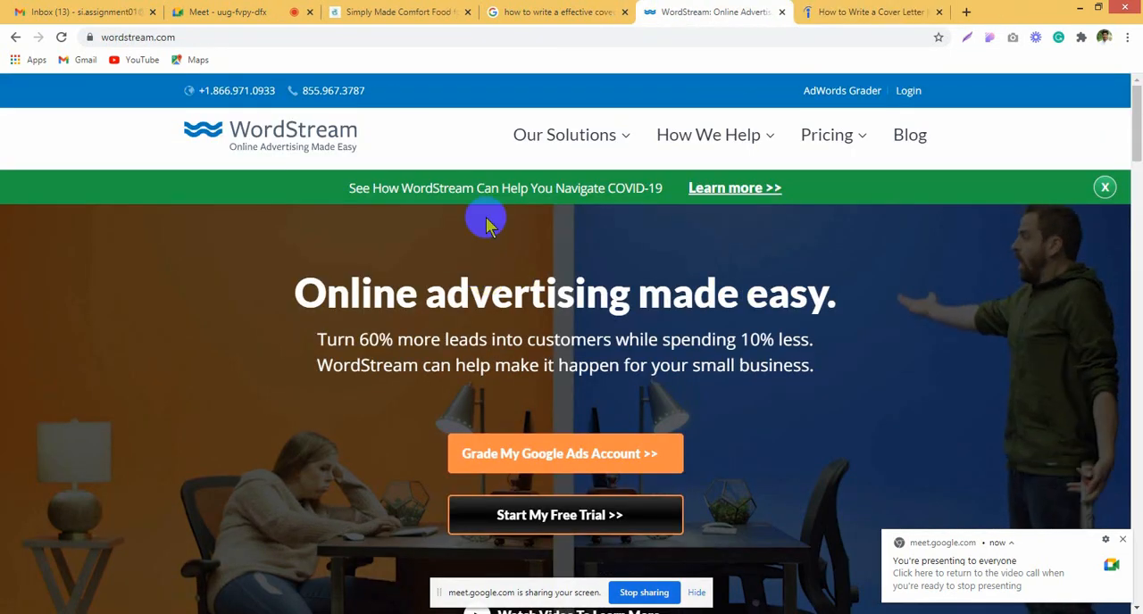
{"action": "mouse_move", "coordinate": [553, 136]}
{"action": "left_click", "coordinate": [536, 192]}
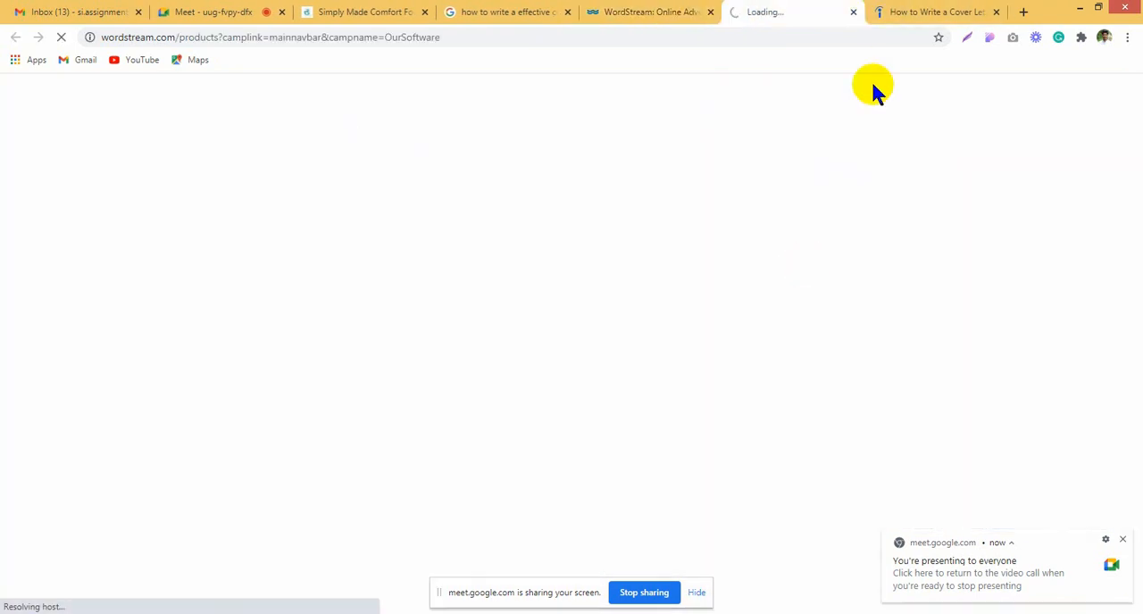
Step: Compare the headers of the home page and the WordStream Advisor page, and dismiss the home page's COVID-19 banner
{"action": "left_click", "coordinate": [684, 10]}
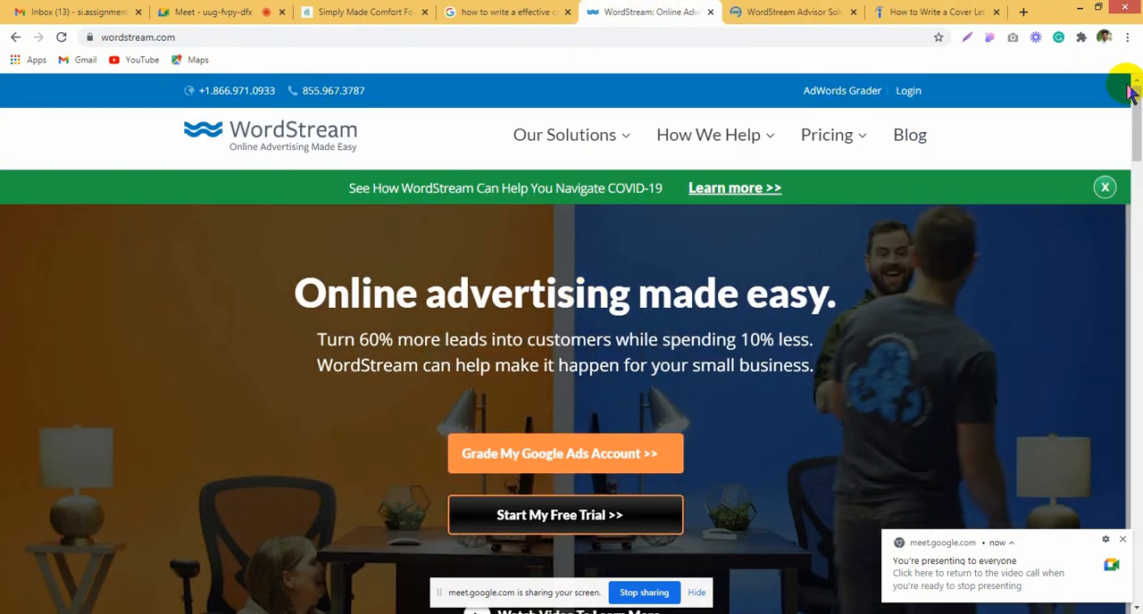
{"action": "left_click", "coordinate": [777, 8]}
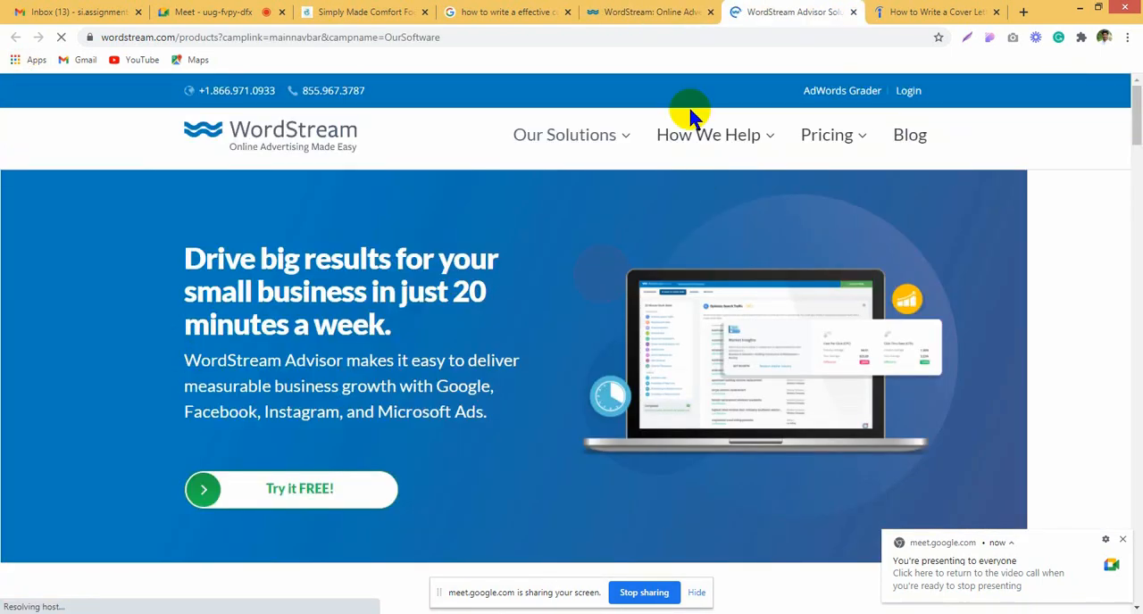
{"action": "left_click", "coordinate": [679, 10]}
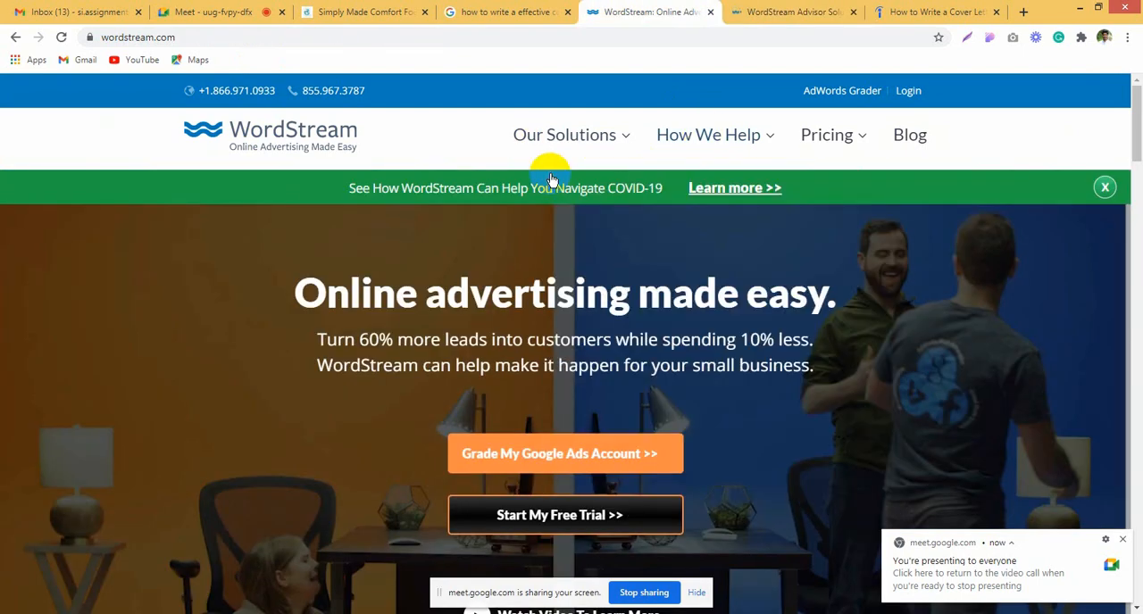
{"action": "left_click", "coordinate": [1103, 187]}
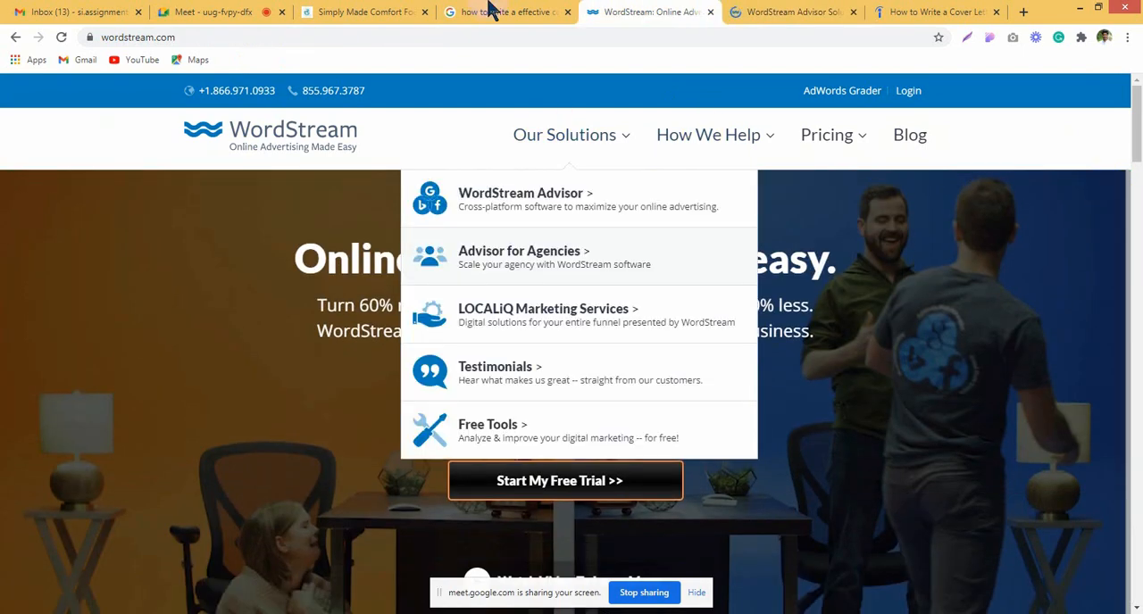
Step: Compare the footers at the ends of the WordStream Advisor page and the WordStream home page
{"action": "left_click", "coordinate": [791, 12]}
{"action": "scroll", "coordinate": [1062, 259], "scroll_direction": "down", "scroll_amount": 5}
{"action": "scroll", "coordinate": [1062, 254], "scroll_direction": "down", "scroll_amount": 3}
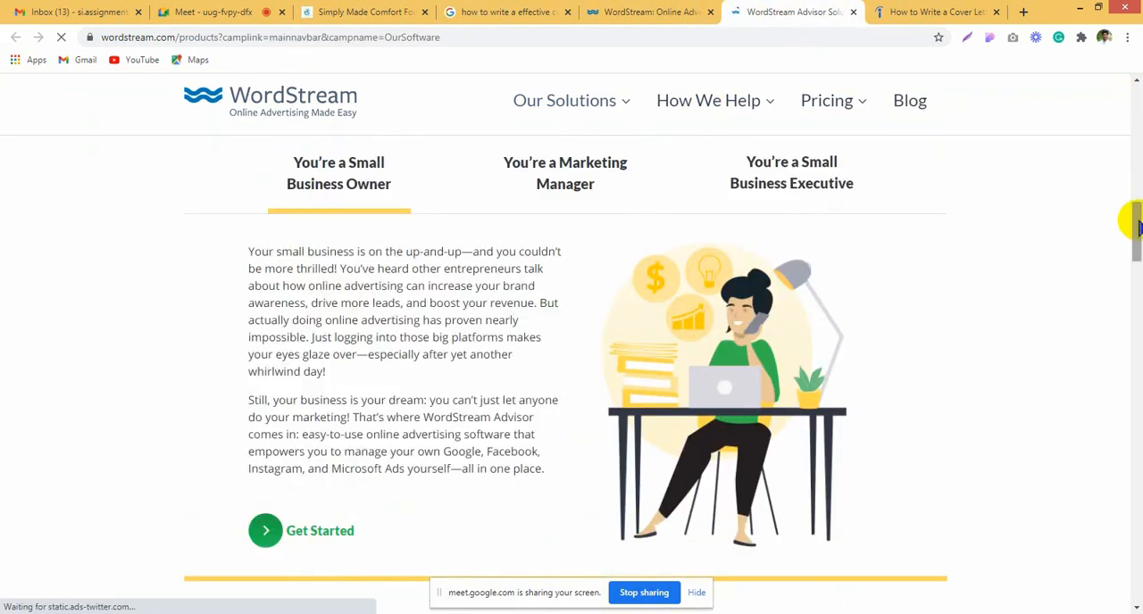
{"action": "left_click_drag", "start_coordinate": [1137, 221], "coordinate": [1138, 585]}
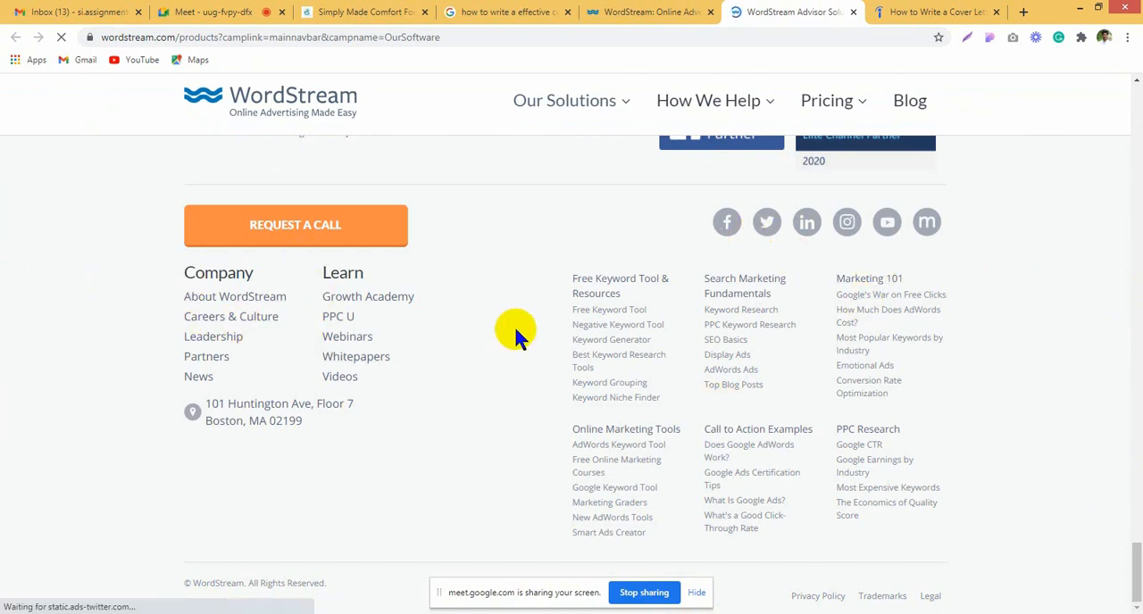
{"action": "left_click", "coordinate": [658, 11]}
{"action": "scroll", "coordinate": [83, 361], "scroll_direction": "down", "scroll_amount": 5}
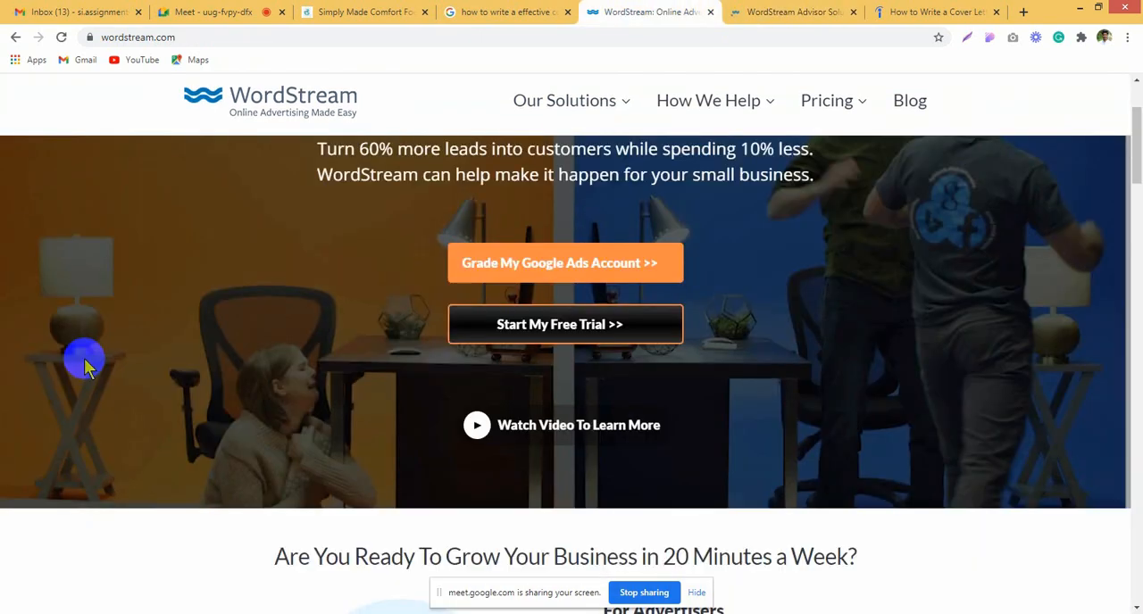
{"action": "left_click_drag", "start_coordinate": [1136, 385], "coordinate": [1132, 582]}
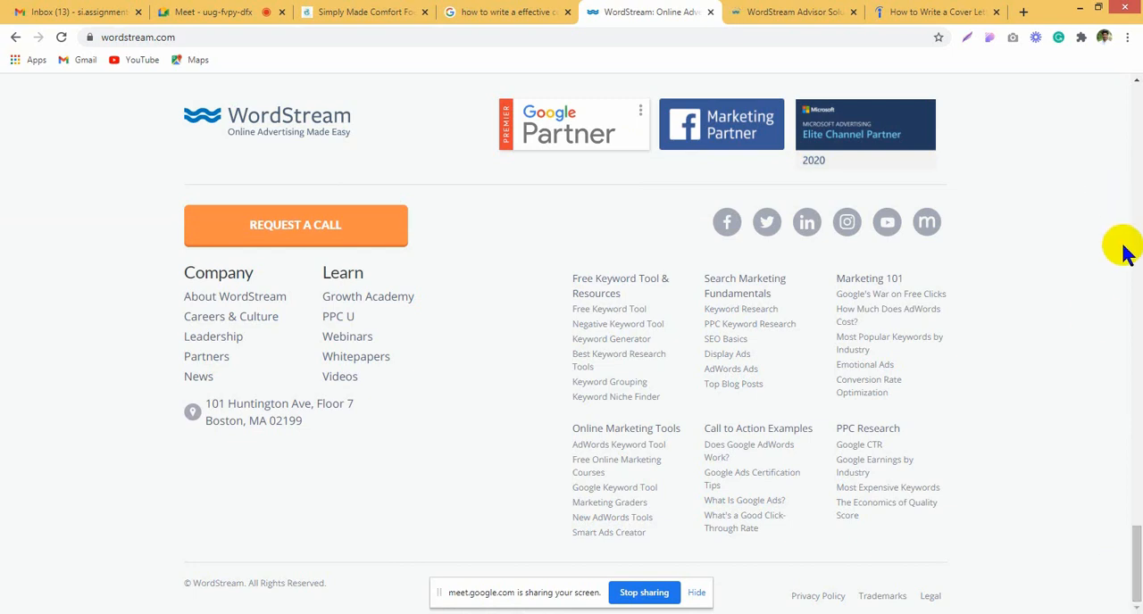
{"action": "scroll", "coordinate": [1125, 247], "scroll_direction": "up", "scroll_amount": 12}
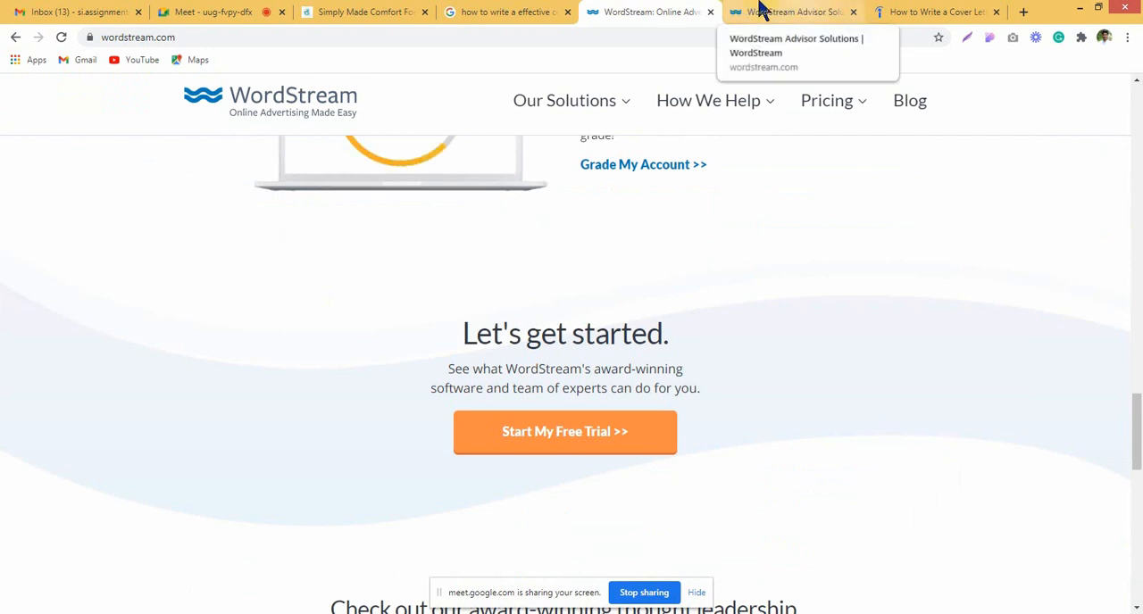
{"action": "scroll", "coordinate": [1027, 409], "scroll_direction": "up", "scroll_amount": 1}
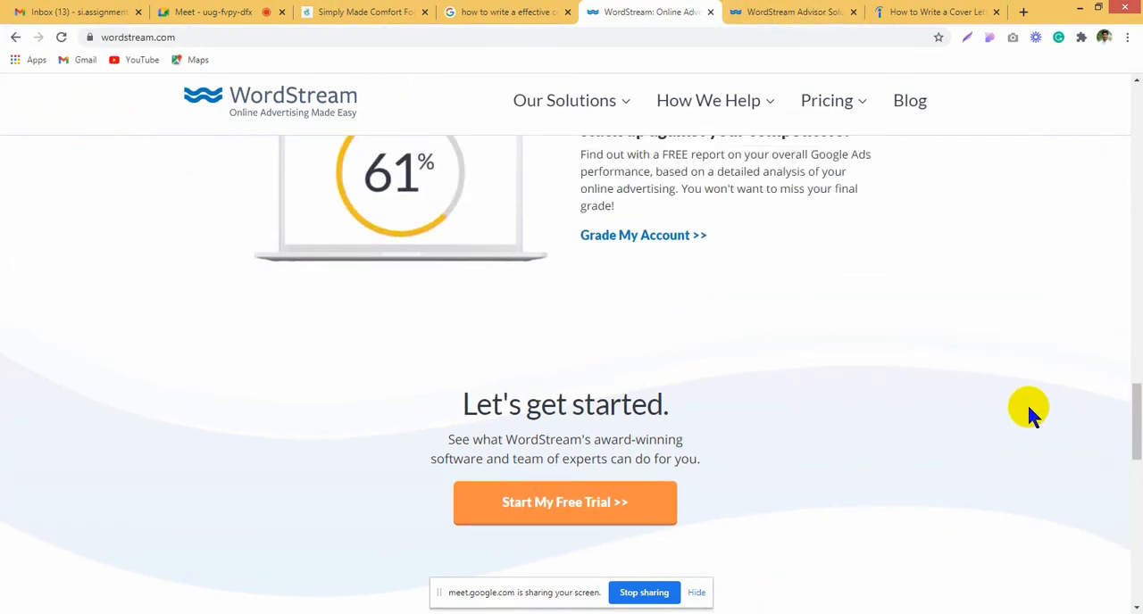
{"action": "left_click_drag", "start_coordinate": [1137, 401], "coordinate": [1136, 546]}
{"action": "left_click", "coordinate": [763, 11]}
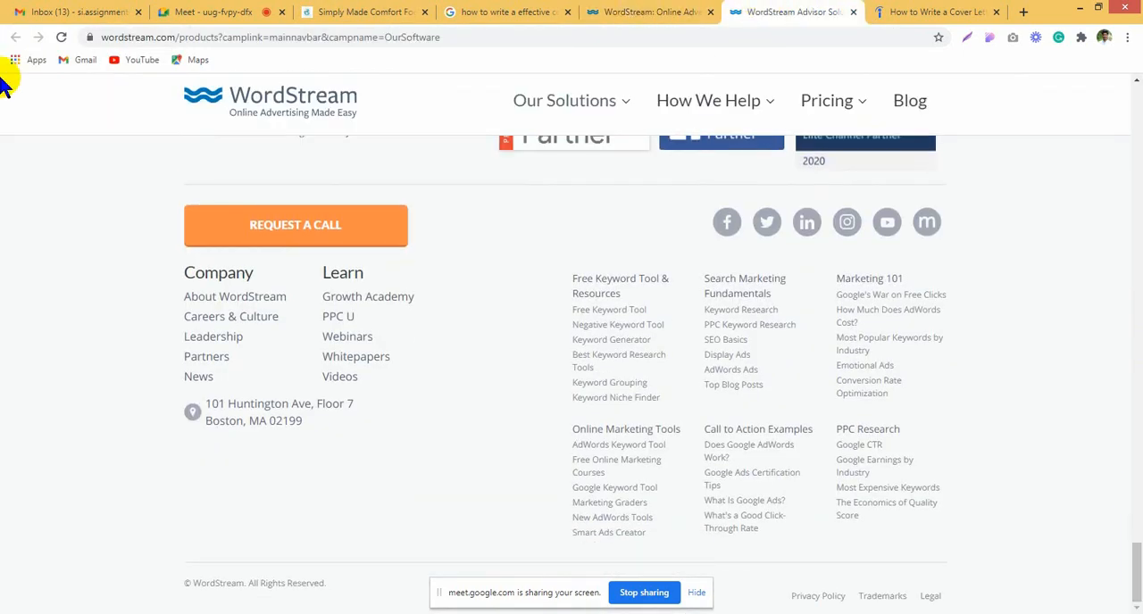
{"action": "scroll", "coordinate": [71, 389], "scroll_direction": "up", "scroll_amount": 8}
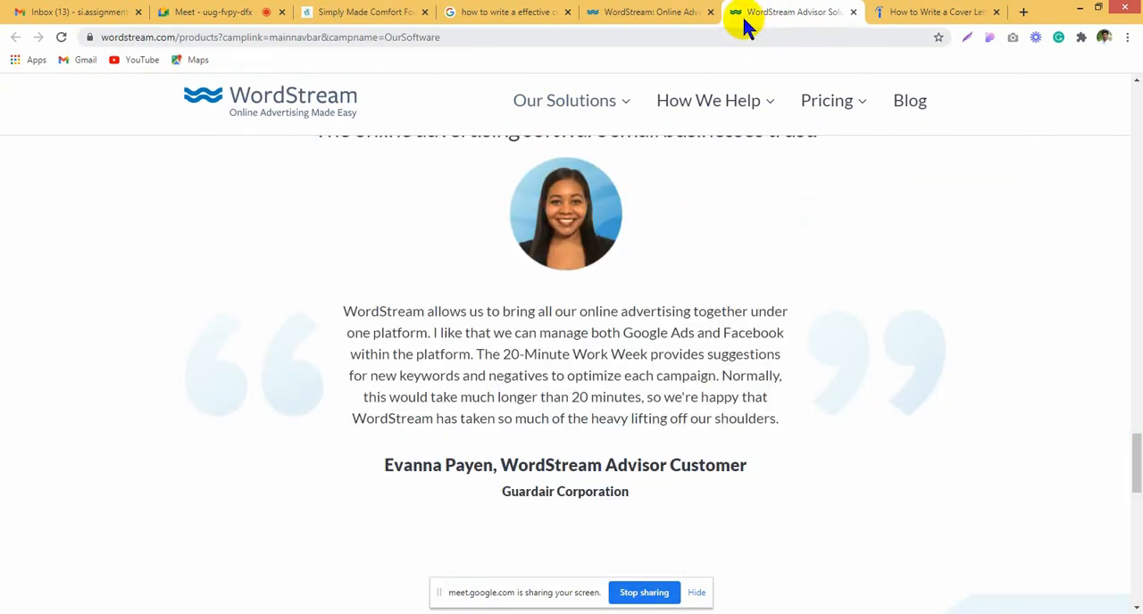
Step: Close the WordStream Advisor page and frame the header of Indeed's cover letter article with a screenshot selection
{"action": "left_click", "coordinate": [852, 11]}
{"action": "left_click", "coordinate": [817, 10]}
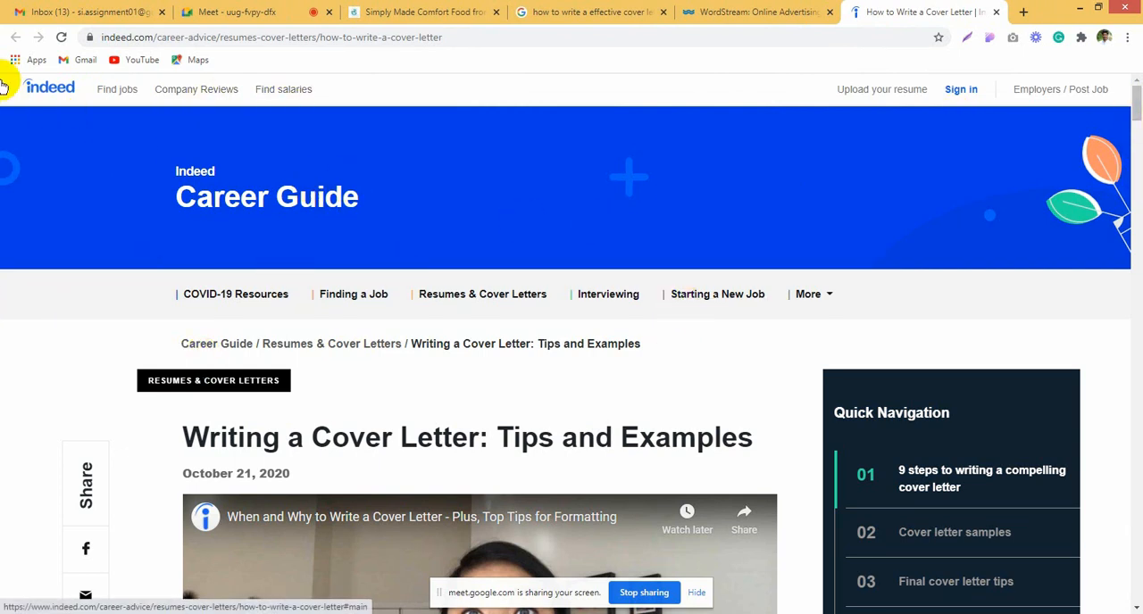
{"action": "key", "text": "Print"}
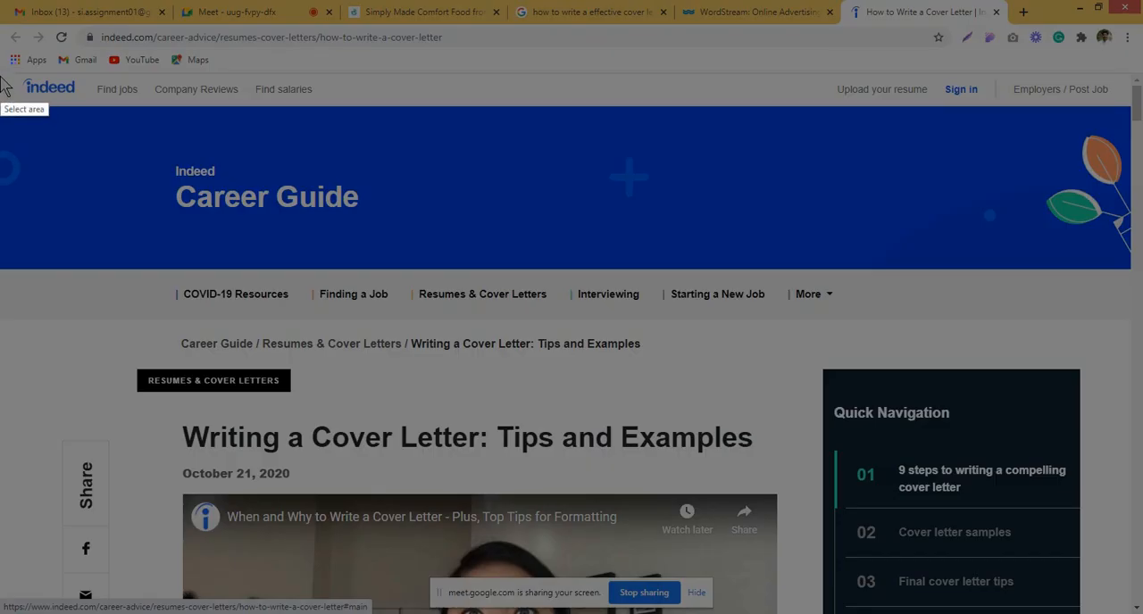
{"action": "left_click_drag", "start_coordinate": [1, 74], "coordinate": [1136, 359]}
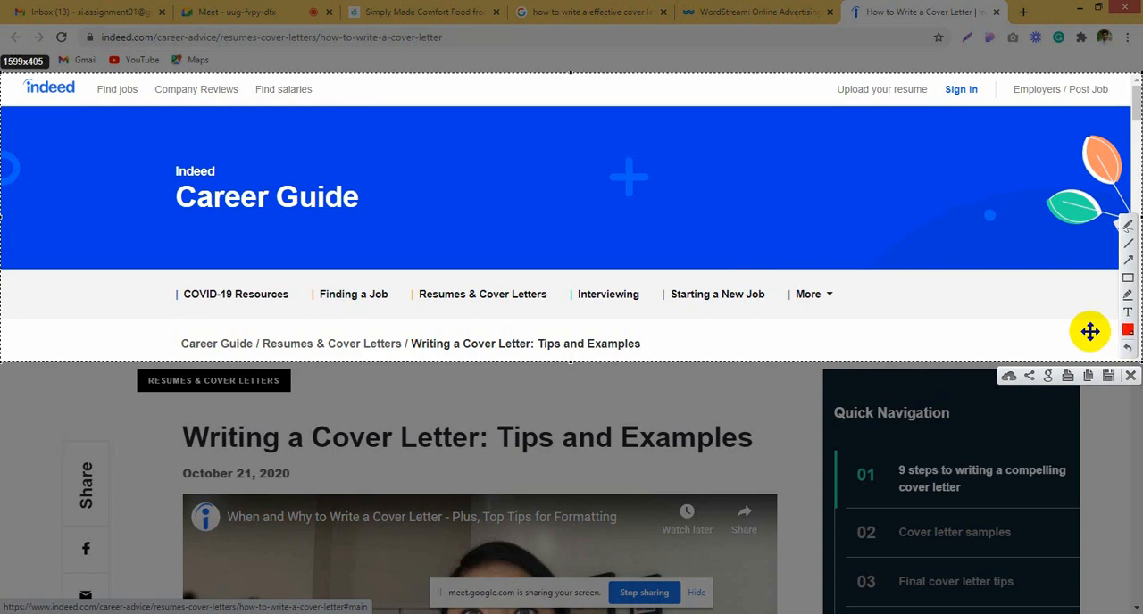
{"action": "left_click", "coordinate": [1130, 377]}
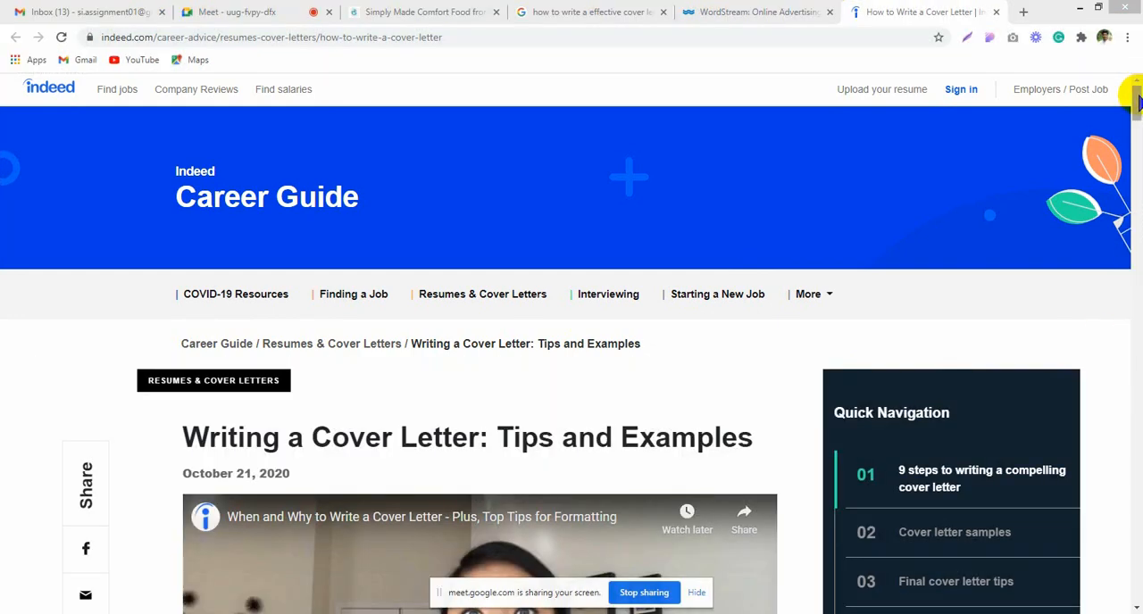
Step: Frame the Quick Navigation sidebar of the Indeed article with a screenshot selection and copy the capture
{"action": "left_click_drag", "start_coordinate": [1135, 100], "coordinate": [1135, 287]}
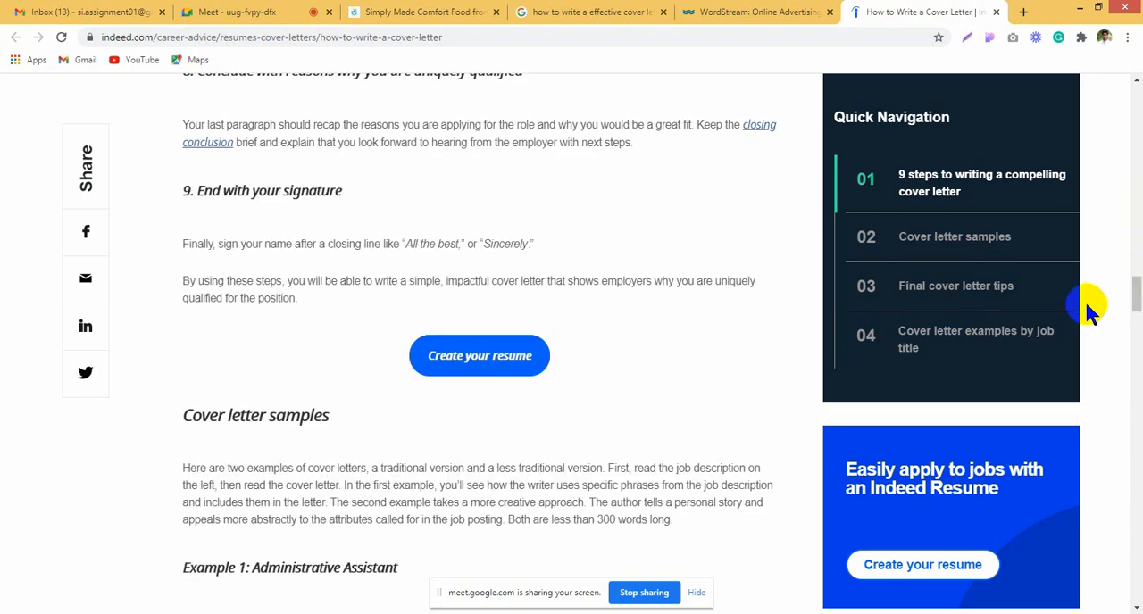
{"action": "scroll", "coordinate": [1089, 304], "scroll_direction": "up", "scroll_amount": 20}
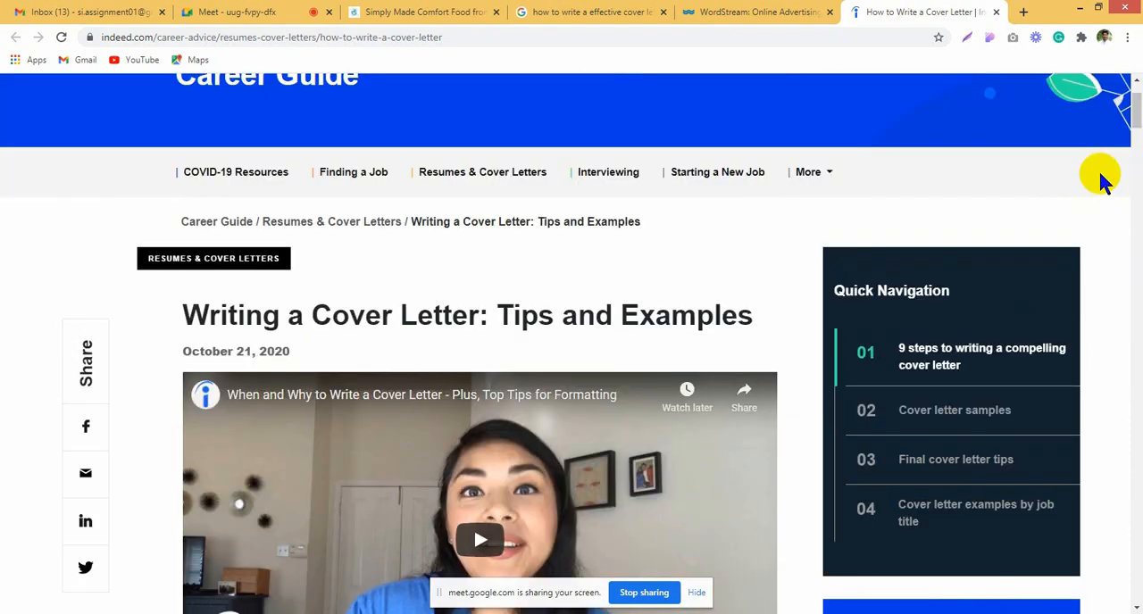
{"action": "scroll", "coordinate": [1020, 378], "scroll_direction": "down", "scroll_amount": 2}
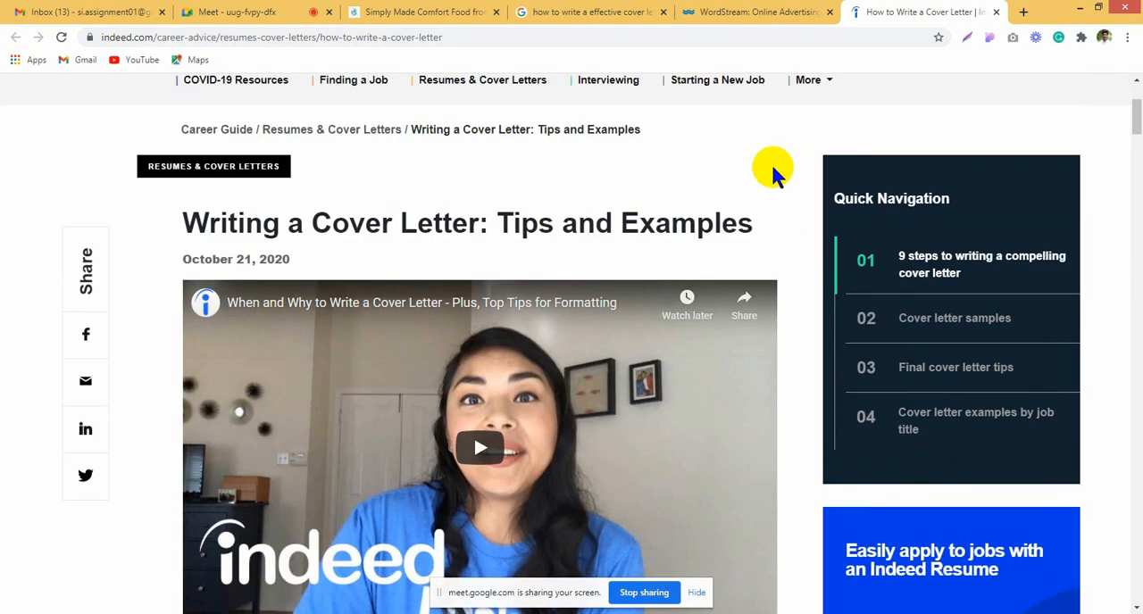
{"action": "key", "text": "Print"}
{"action": "left_click_drag", "start_coordinate": [790, 134], "coordinate": [1115, 583]}
{"action": "key", "text": "ctrl+c"}
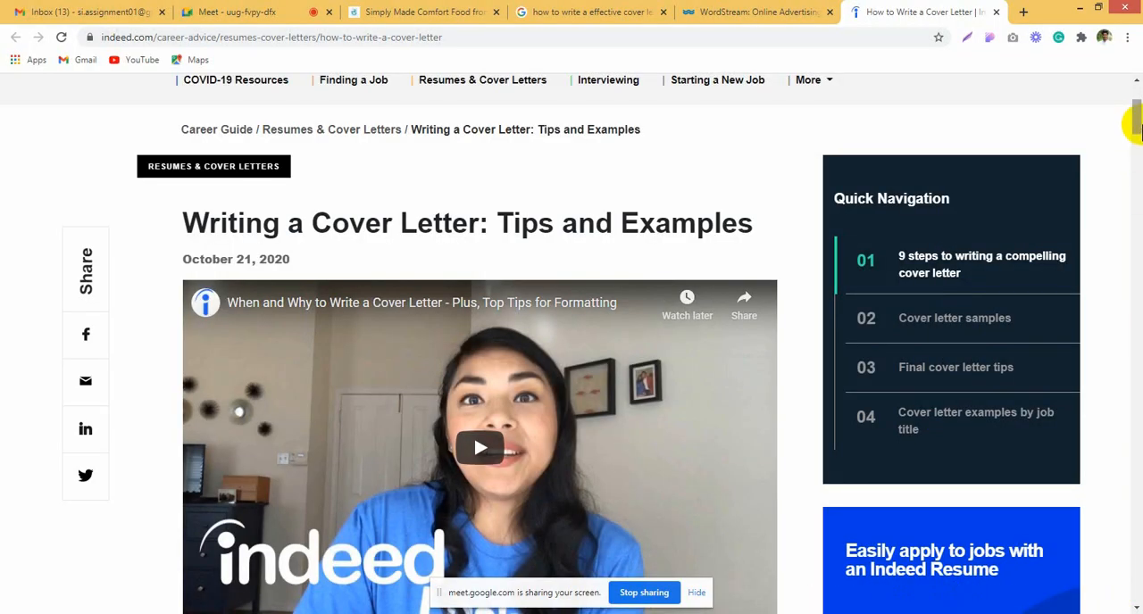
Step: Frame the black footer at the end of the Indeed article with a screenshot selection and copy the capture
{"action": "left_click_drag", "start_coordinate": [1132, 128], "coordinate": [1136, 598]}
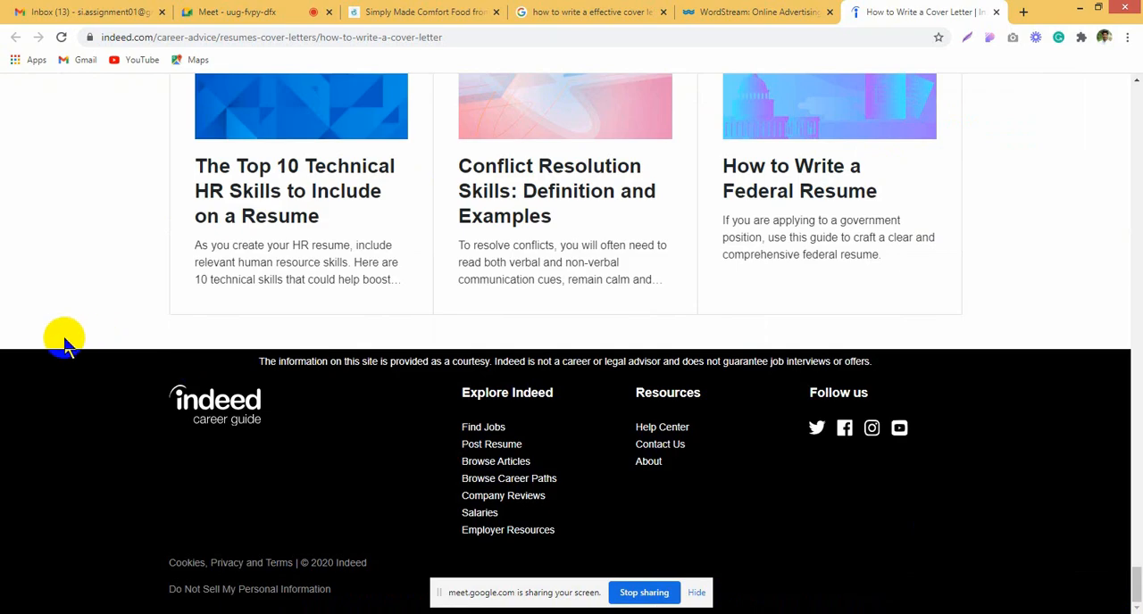
{"action": "key", "text": "Print"}
{"action": "left_click_drag", "start_coordinate": [1, 277], "coordinate": [1136, 613]}
{"action": "key", "text": "ctrl+c"}
Step: Copy a screenshot selection of the Indeed article's Related Articles section and return to the top of the page
{"action": "scroll", "coordinate": [1053, 431], "scroll_direction": "up", "scroll_amount": 8}
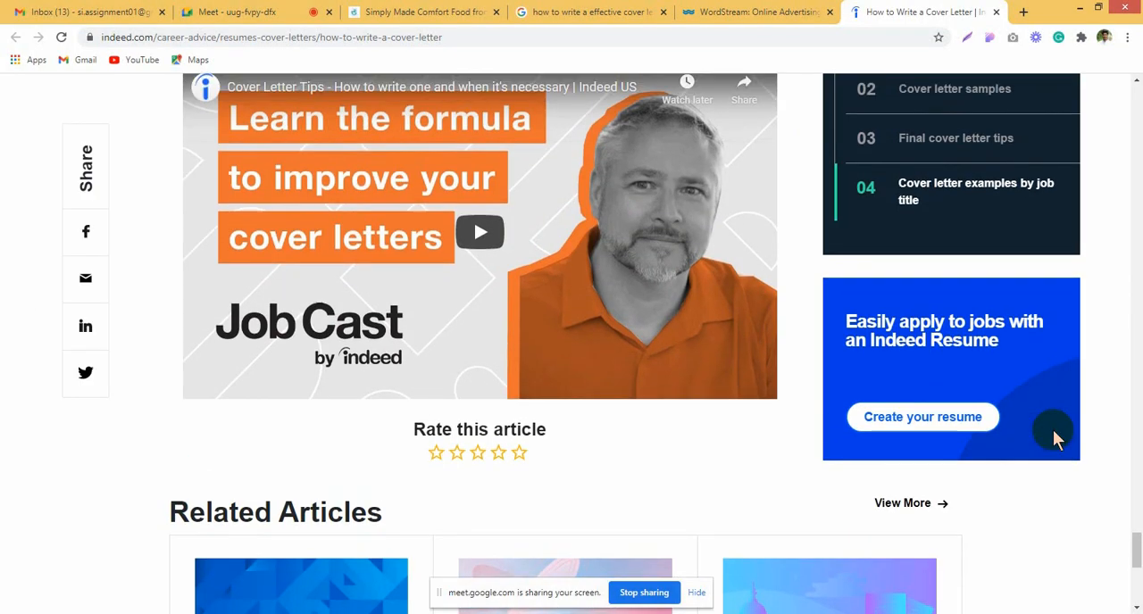
{"action": "scroll", "coordinate": [1052, 431], "scroll_direction": "down", "scroll_amount": 4}
{"action": "key", "text": "Print"}
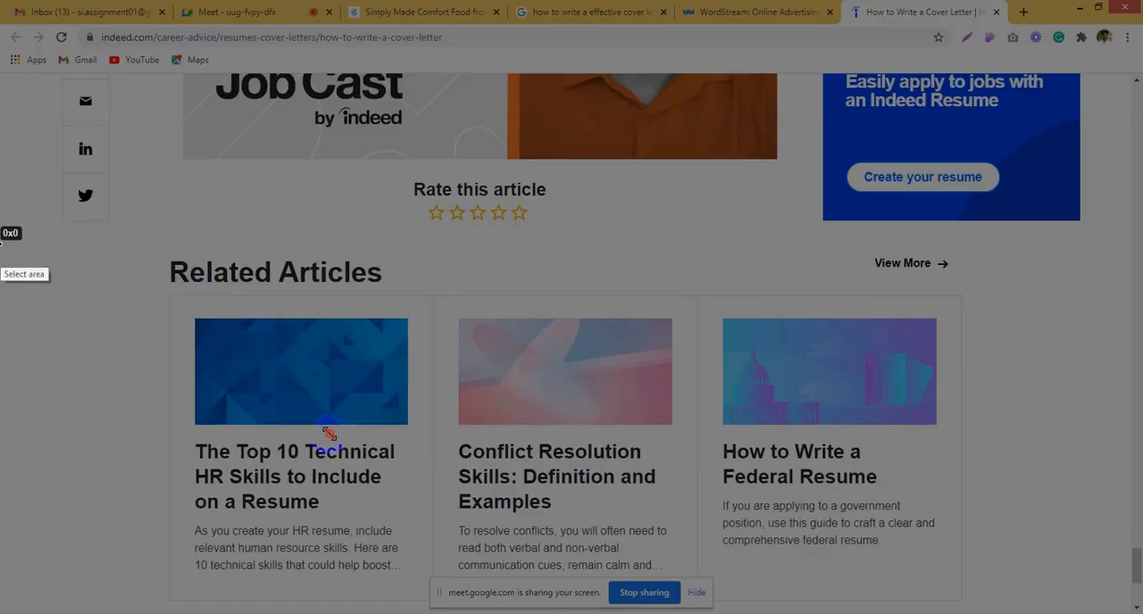
{"action": "left_click_drag", "start_coordinate": [1, 243], "coordinate": [1114, 613]}
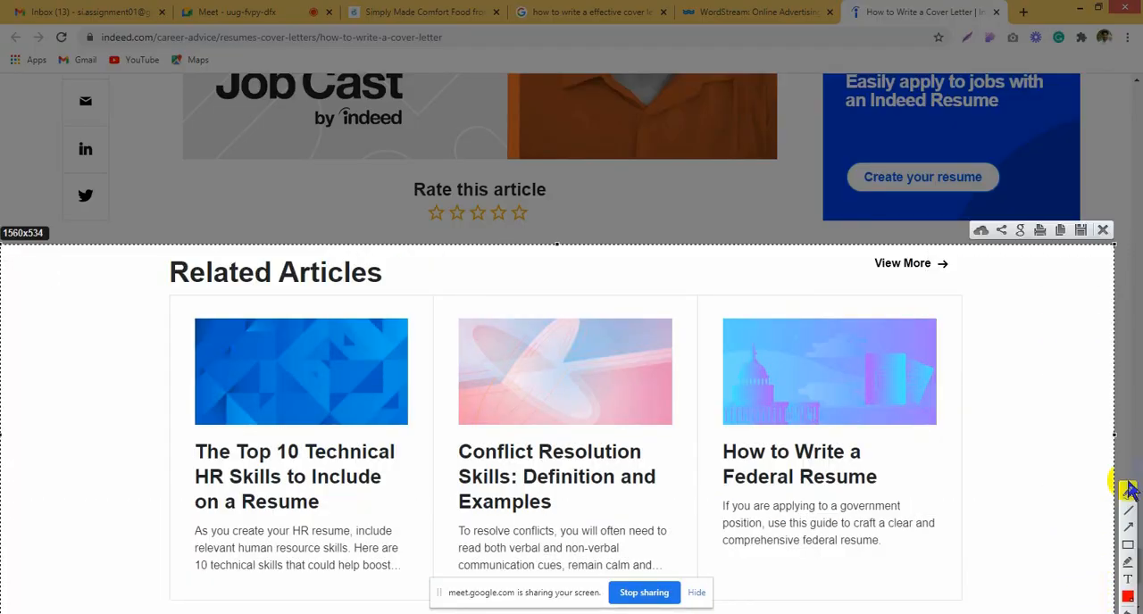
{"action": "key", "text": "ctrl+c"}
{"action": "left_click_drag", "start_coordinate": [1135, 558], "coordinate": [1125, 30]}
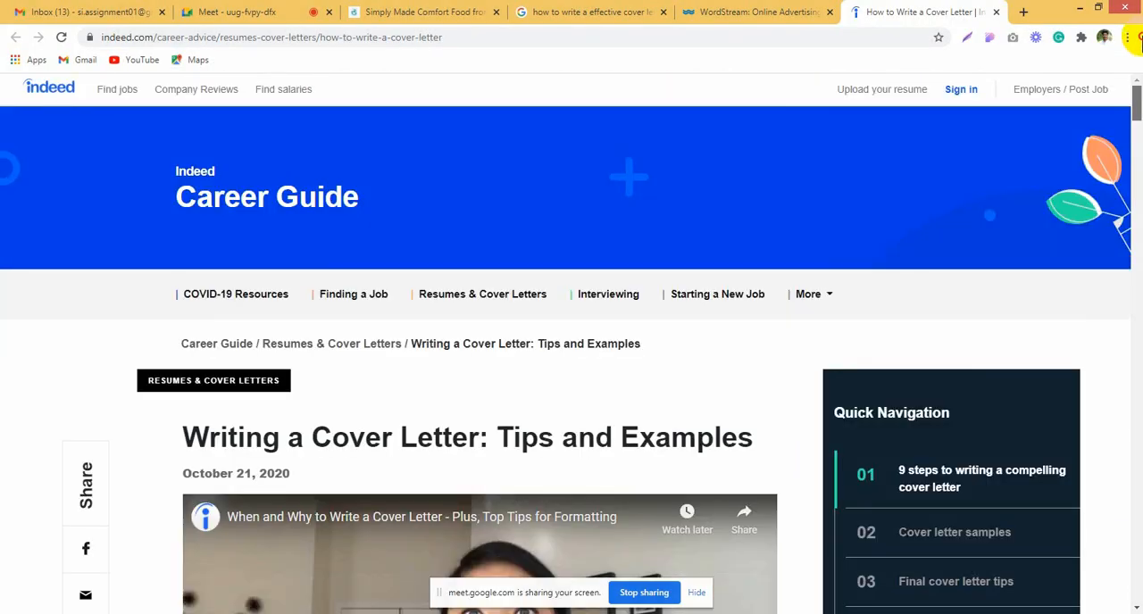
Step: Switch to the All That's Jas home page and frame its header with a screenshot selection
{"action": "left_click", "coordinate": [420, 11]}
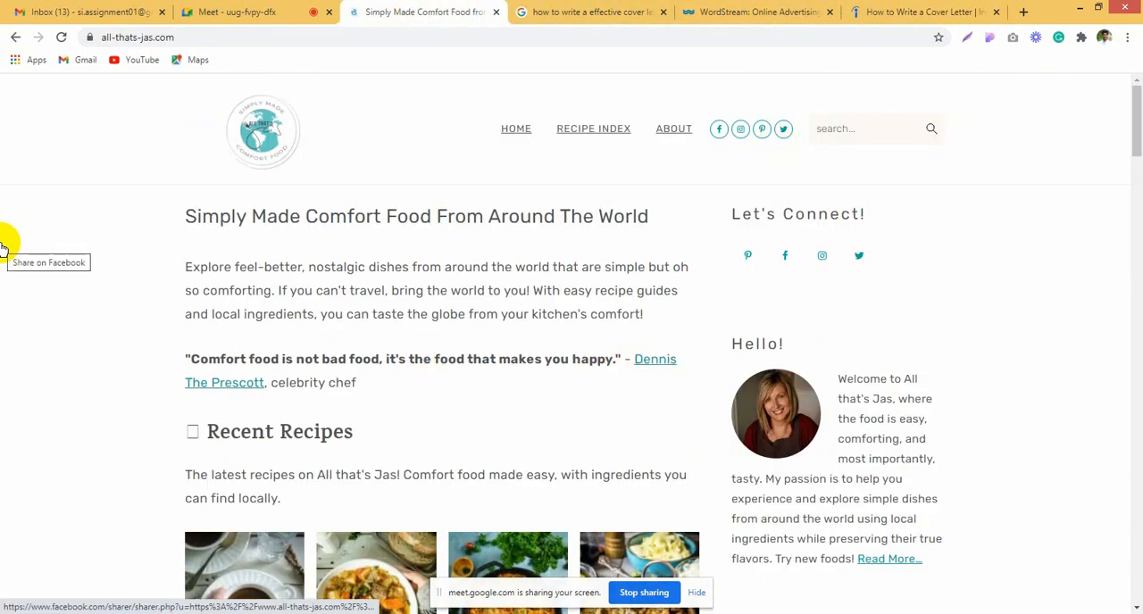
{"action": "key", "text": "Print"}
{"action": "left_click_drag", "start_coordinate": [9, 53], "coordinate": [1139, 193]}
{"action": "key", "text": "Escape"}
Step: Frame the footer at the end of the All That's Jas home page with a screenshot selection
{"action": "left_click_drag", "start_coordinate": [1136, 153], "coordinate": [1136, 598]}
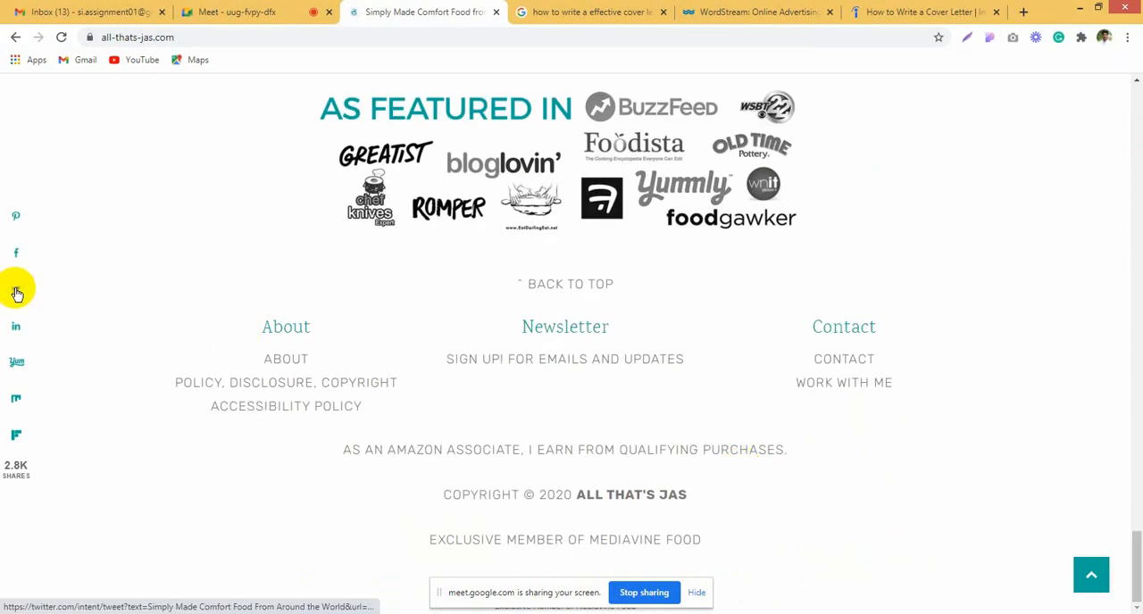
{"action": "key", "text": "Print"}
{"action": "left_click_drag", "start_coordinate": [3, 167], "coordinate": [1142, 613]}
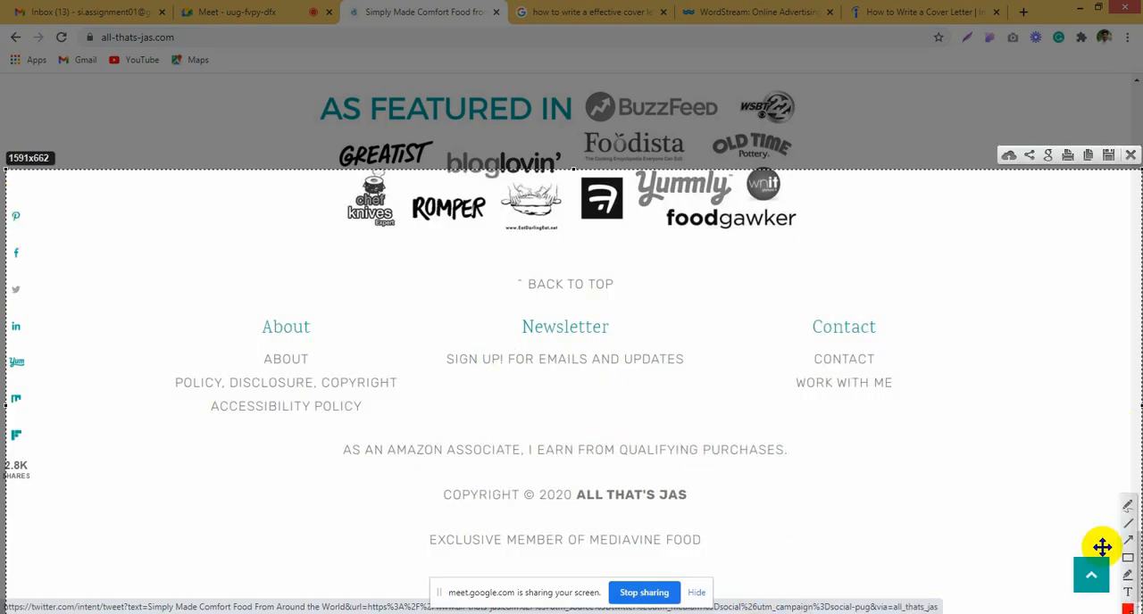
Step: Outline the social sharing icons, the copyright line, and the Contact, About and Newsletter columns with red rectangles
{"action": "left_click", "coordinate": [1128, 558]}
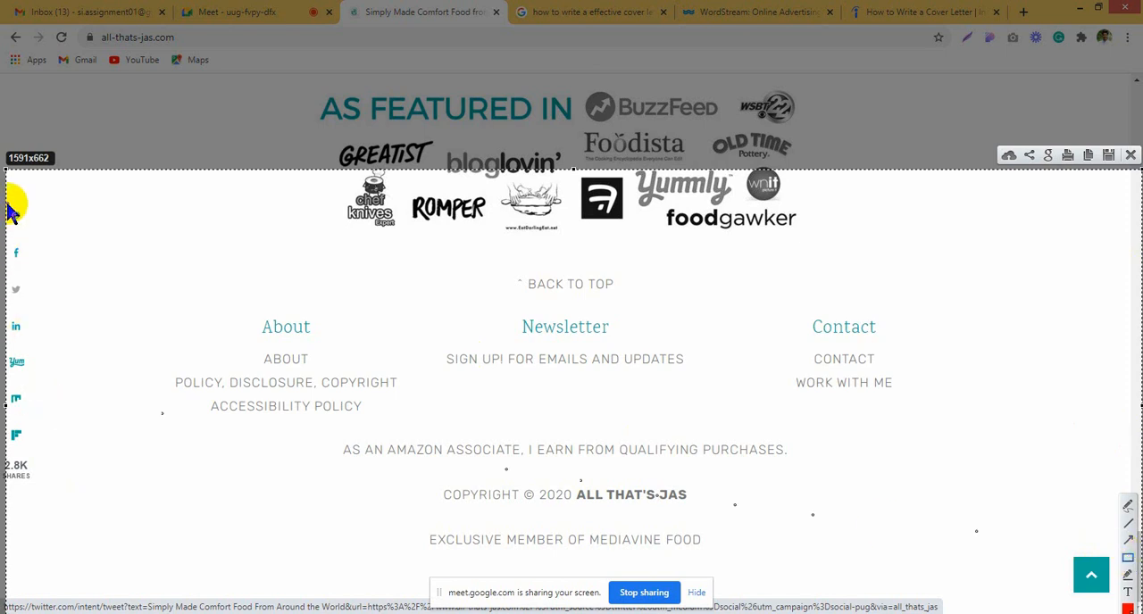
{"action": "left_click_drag", "start_coordinate": [9, 205], "coordinate": [34, 513]}
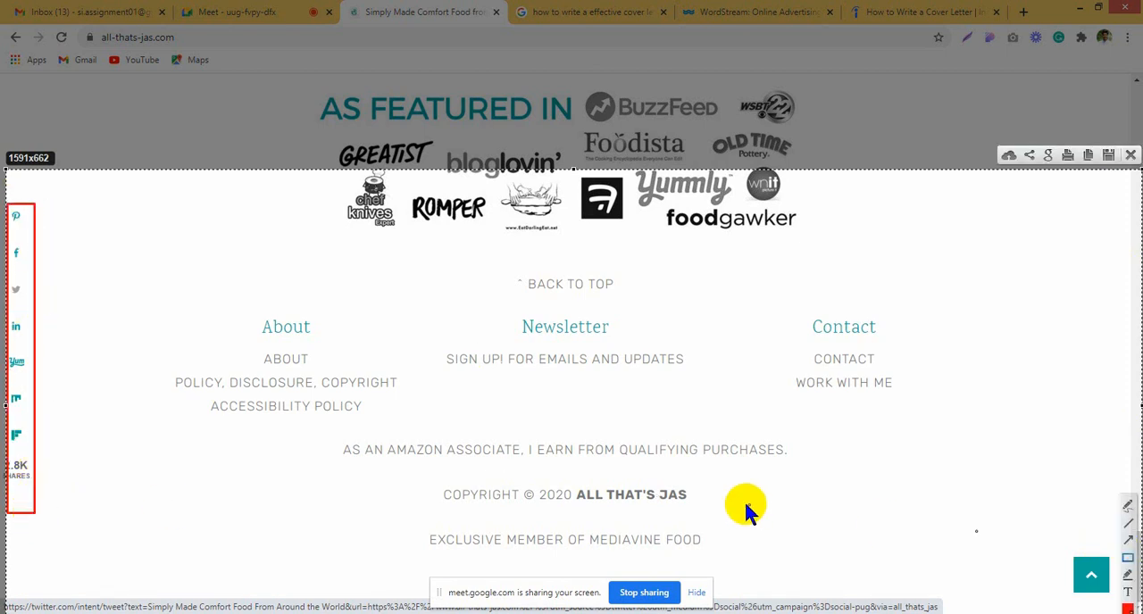
{"action": "mouse_move", "coordinate": [375, 512]}
{"action": "left_mouse_down"}
{"action": "mouse_move", "coordinate": [406, 477]}
{"action": "mouse_move", "coordinate": [846, 510]}
{"action": "mouse_move", "coordinate": [829, 483]}
{"action": "left_mouse_up"}
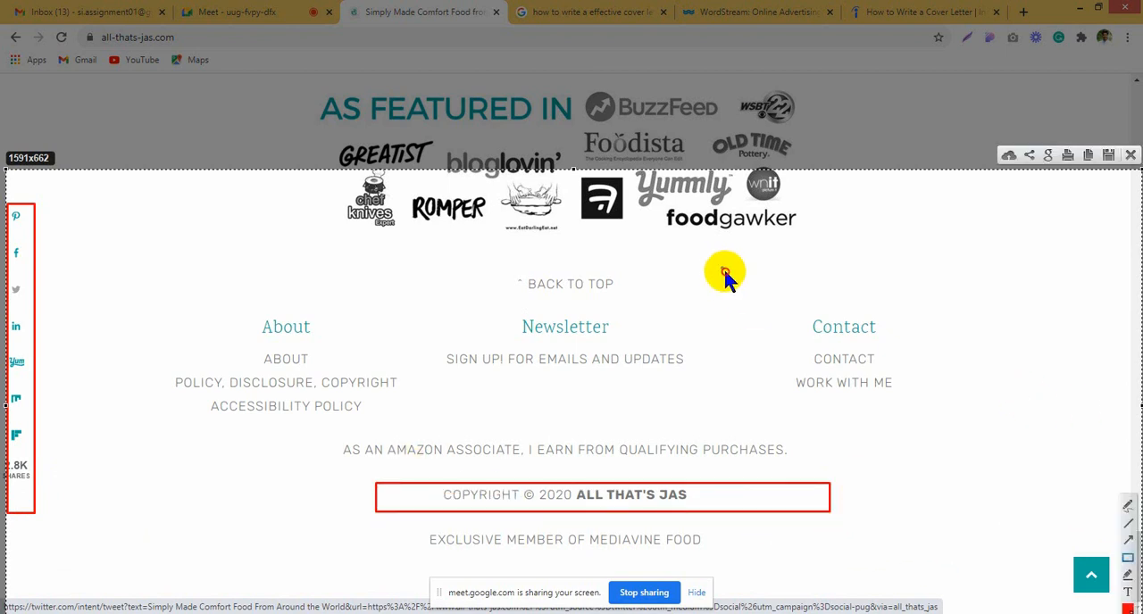
{"action": "left_click_drag", "start_coordinate": [723, 268], "coordinate": [985, 468]}
{"action": "left_click_drag", "start_coordinate": [175, 262], "coordinate": [403, 447]}
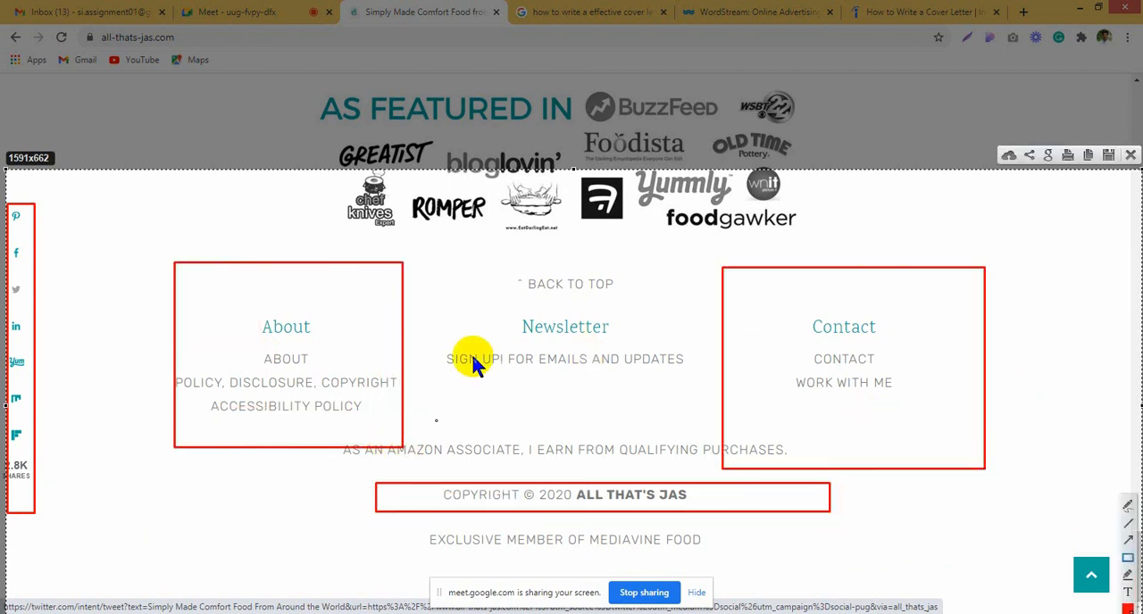
{"action": "left_click_drag", "start_coordinate": [473, 264], "coordinate": [688, 421]}
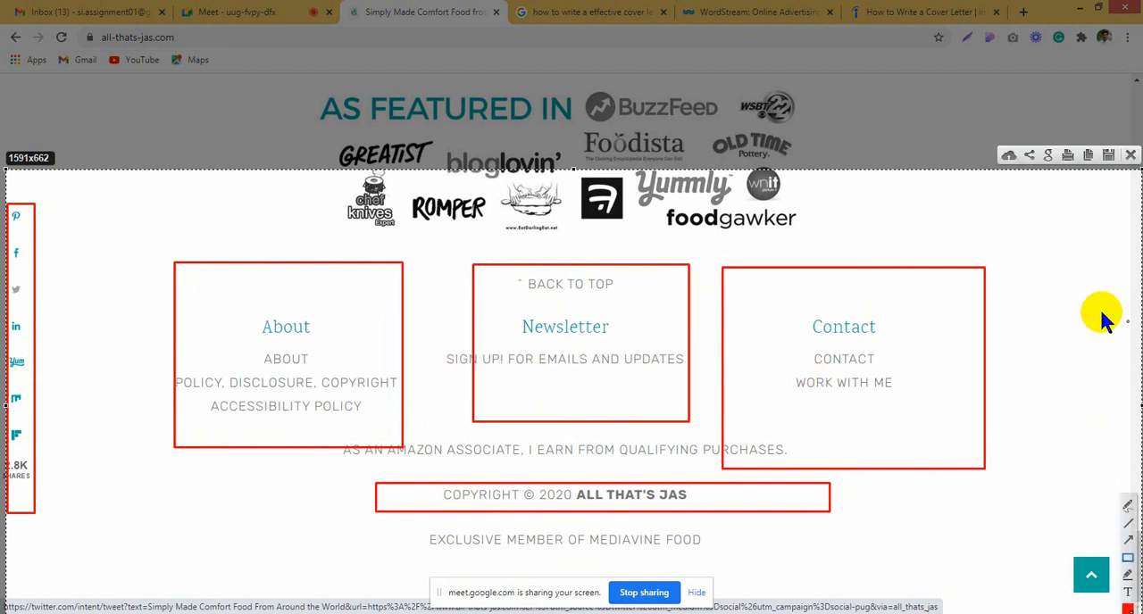
Step: Outline the As Featured In logo block with red rectangles and close the screenshot selection
{"action": "mouse_move", "coordinate": [318, 173]}
{"action": "left_mouse_down"}
{"action": "mouse_move", "coordinate": [330, 187]}
{"action": "mouse_move", "coordinate": [931, 240]}
{"action": "left_mouse_up"}
{"action": "left_click_drag", "start_coordinate": [306, 69], "coordinate": [930, 236]}
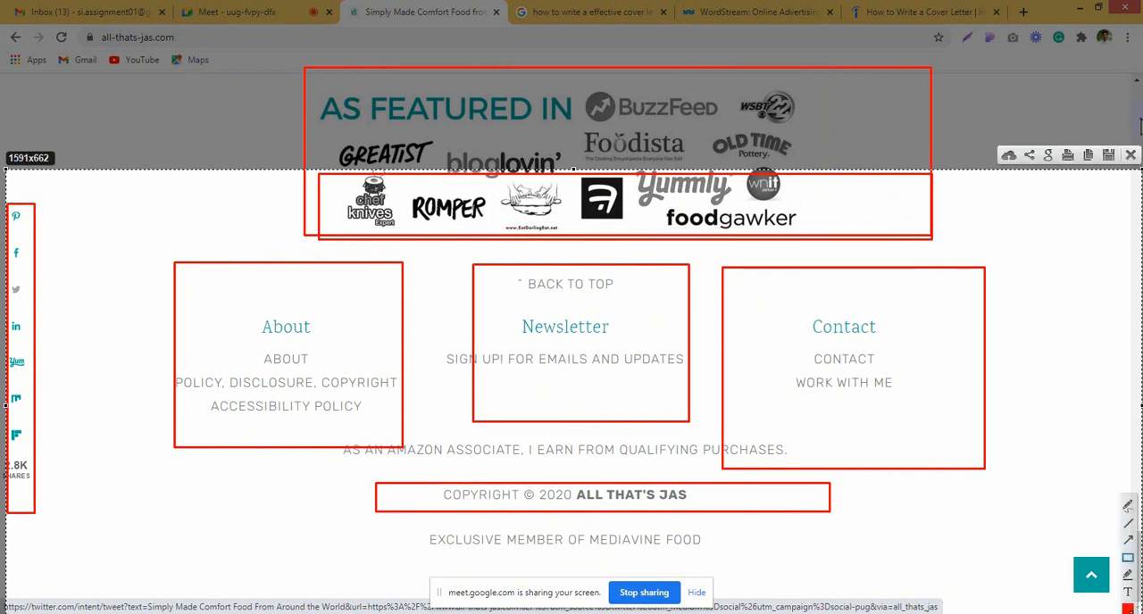
{"action": "left_click", "coordinate": [1129, 157]}
Step: Open the By Course page from the site's Recipe Index navigation in a new tab and switch to it
{"action": "scroll", "coordinate": [1022, 373], "scroll_direction": "up", "scroll_amount": 15}
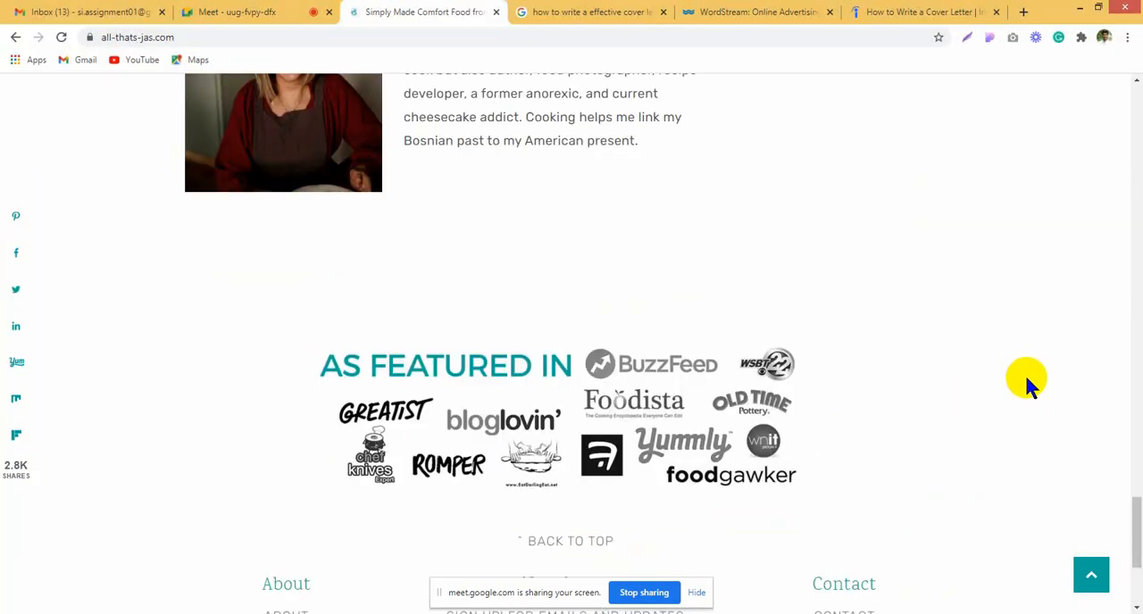
{"action": "scroll", "coordinate": [768, 158], "scroll_direction": "down", "scroll_amount": 12}
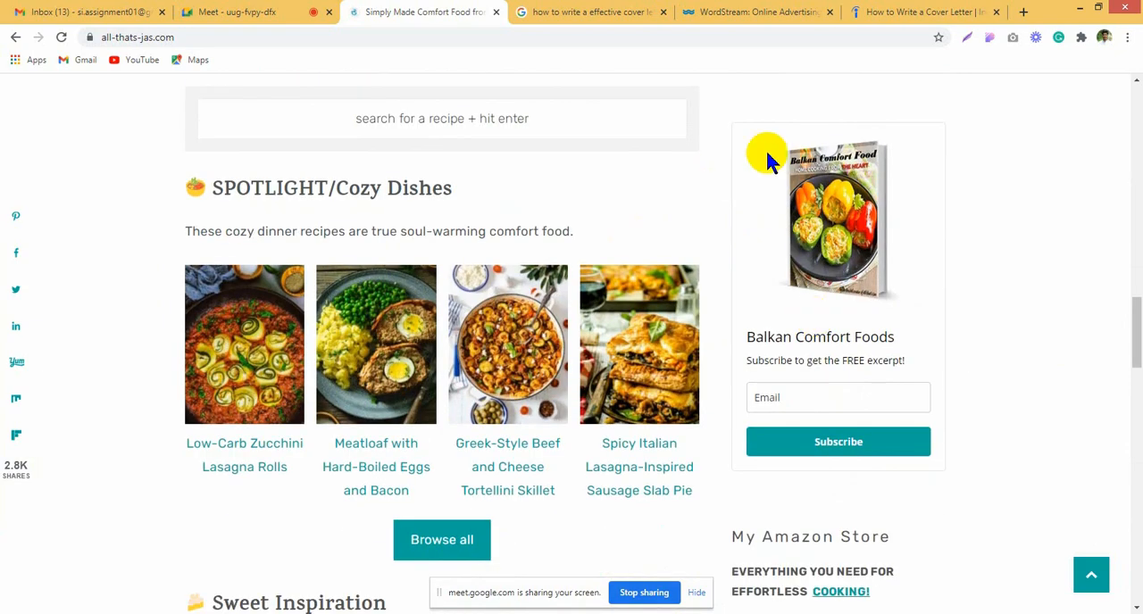
{"action": "scroll", "coordinate": [763, 411], "scroll_direction": "up", "scroll_amount": 12}
{"action": "scroll", "coordinate": [763, 384], "scroll_direction": "up", "scroll_amount": 10}
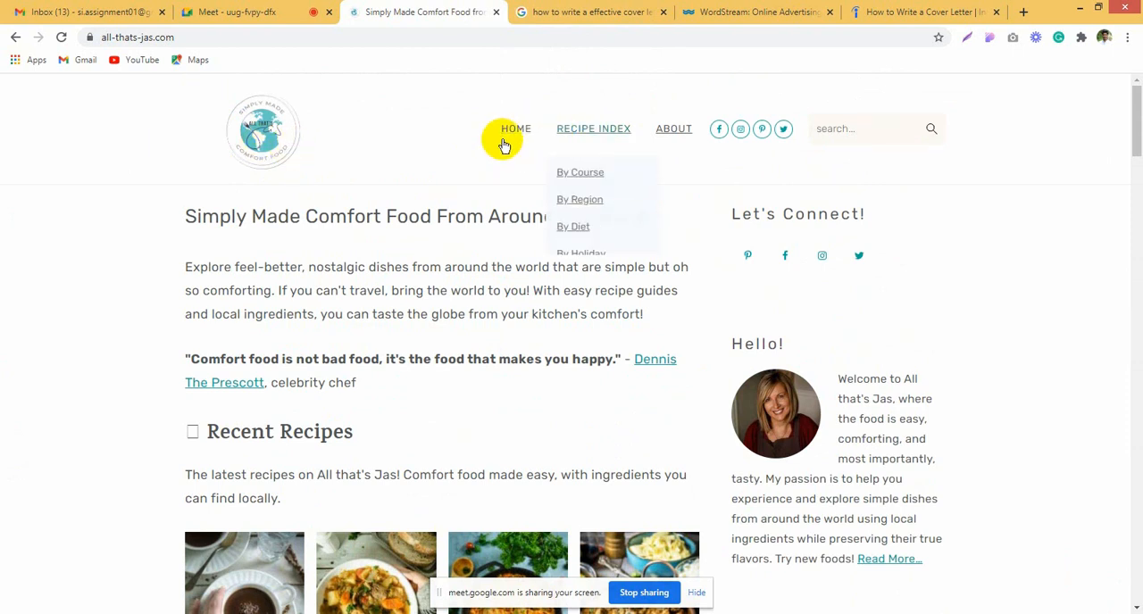
{"action": "middle_click", "coordinate": [577, 173]}
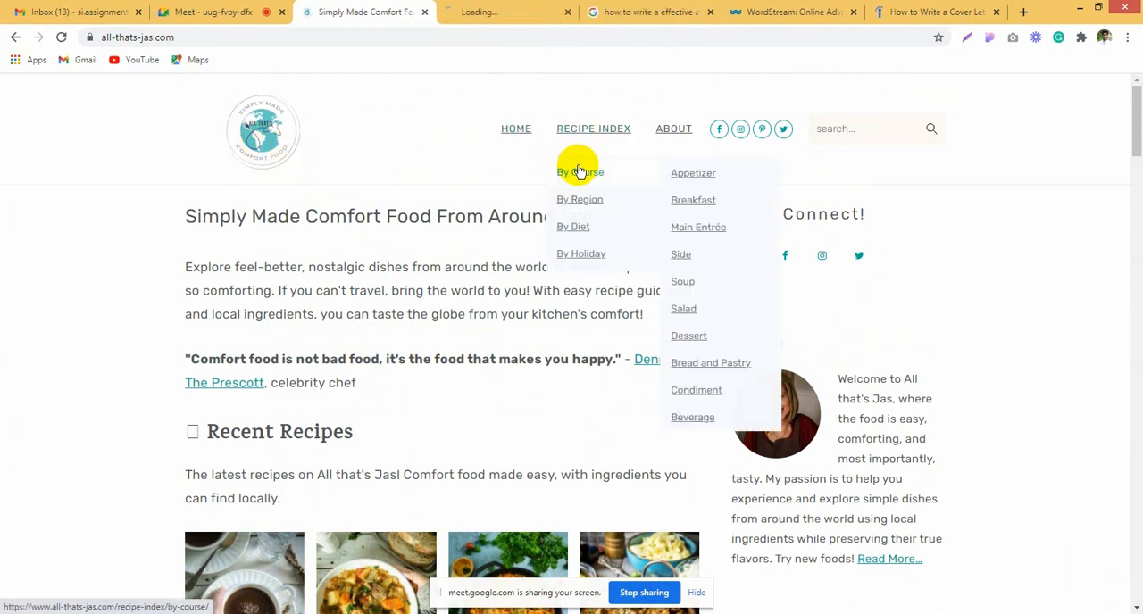
{"action": "left_click", "coordinate": [482, 11]}
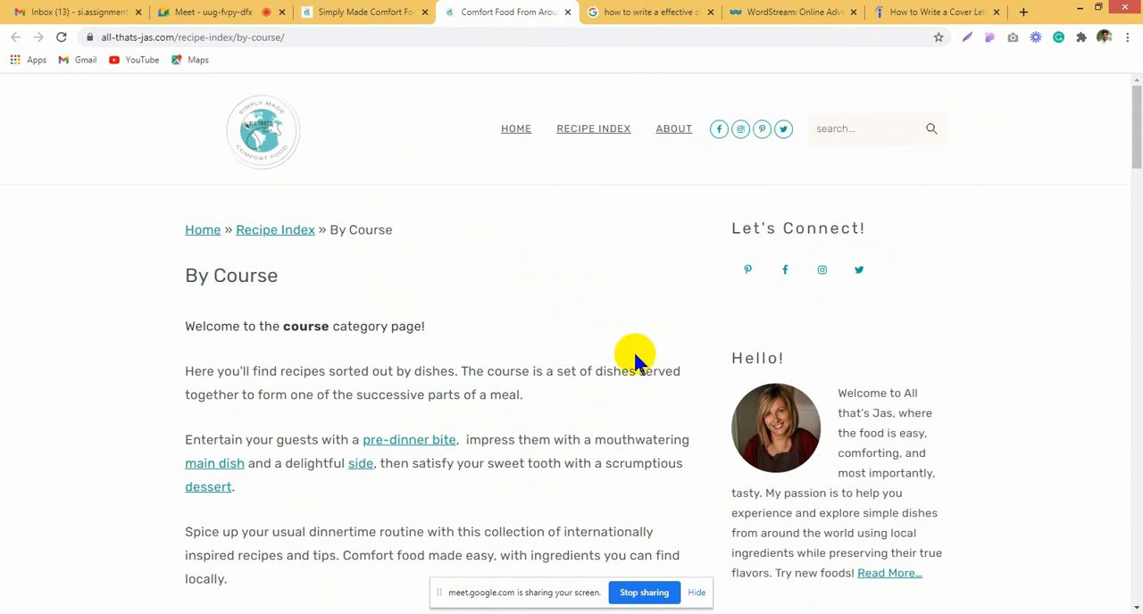
Step: Look through the By Course page down to its end and switch to the Indeed cover letter article
{"action": "scroll", "coordinate": [630, 353], "scroll_direction": "down", "scroll_amount": 15}
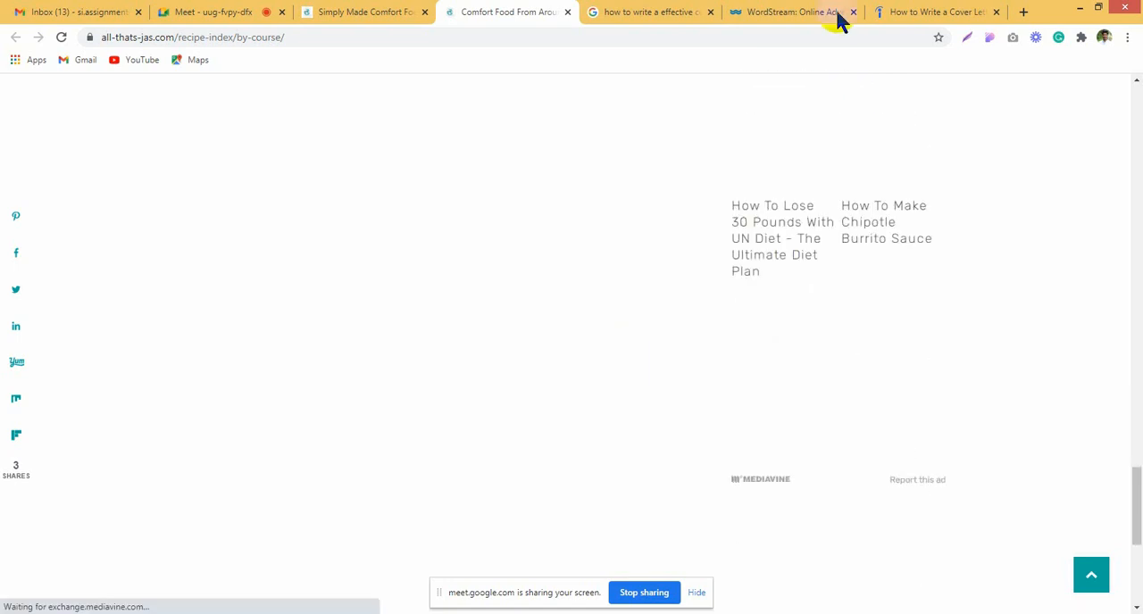
{"action": "left_click", "coordinate": [952, 10]}
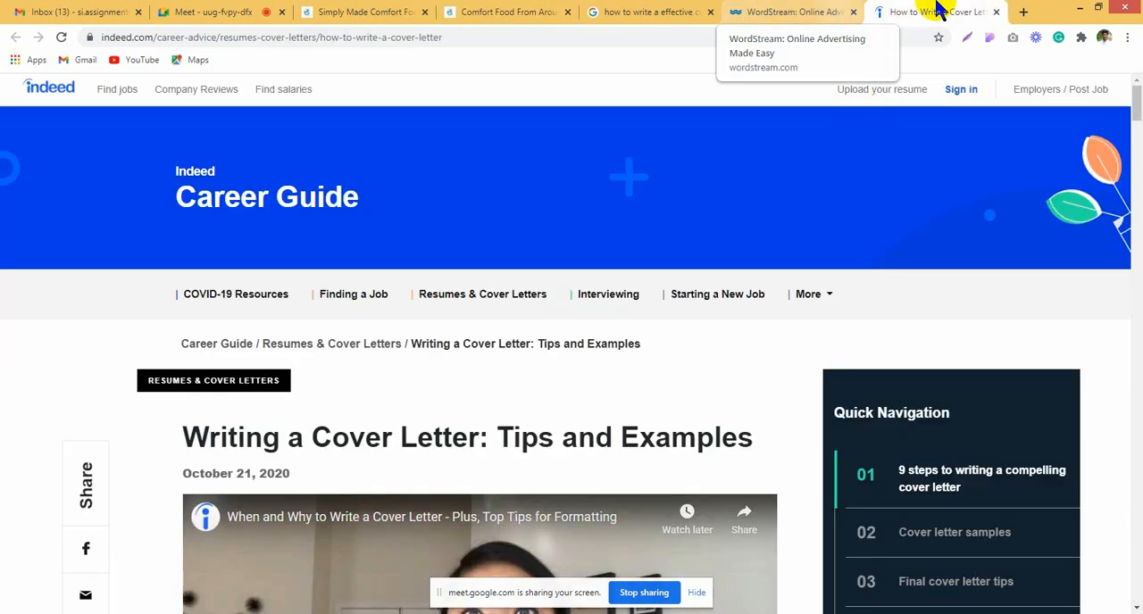
Step: Open the localhost:8080/newproject WordPress admin in a new Chrome tab and the ecom.freelancingwithfun.com admin in a new Brave tab
{"action": "left_click", "coordinate": [1023, 13]}
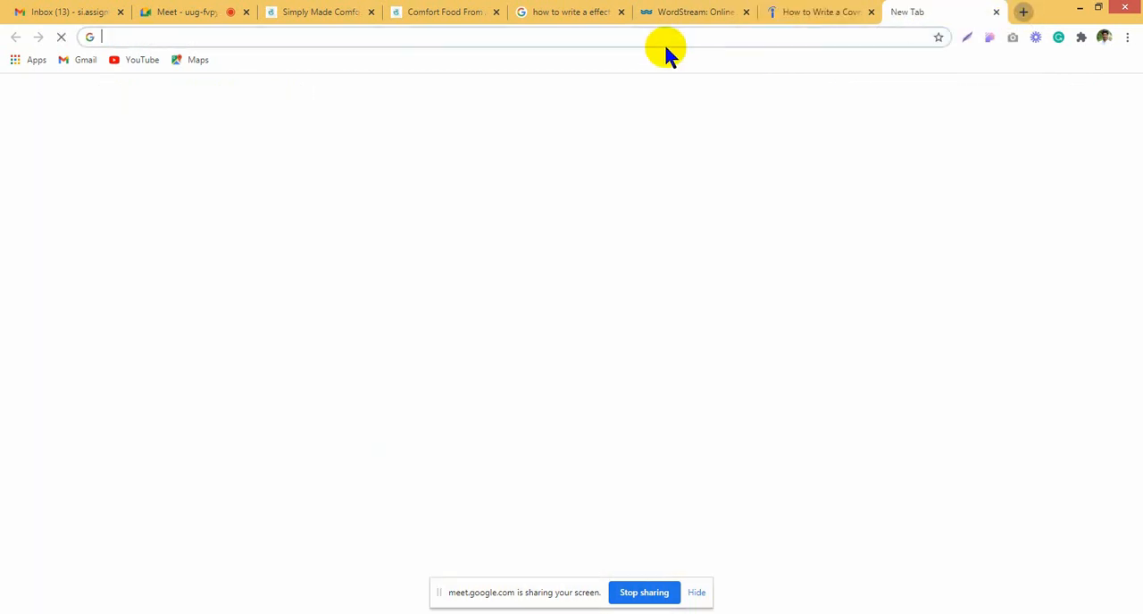
{"action": "left_click", "coordinate": [658, 39]}
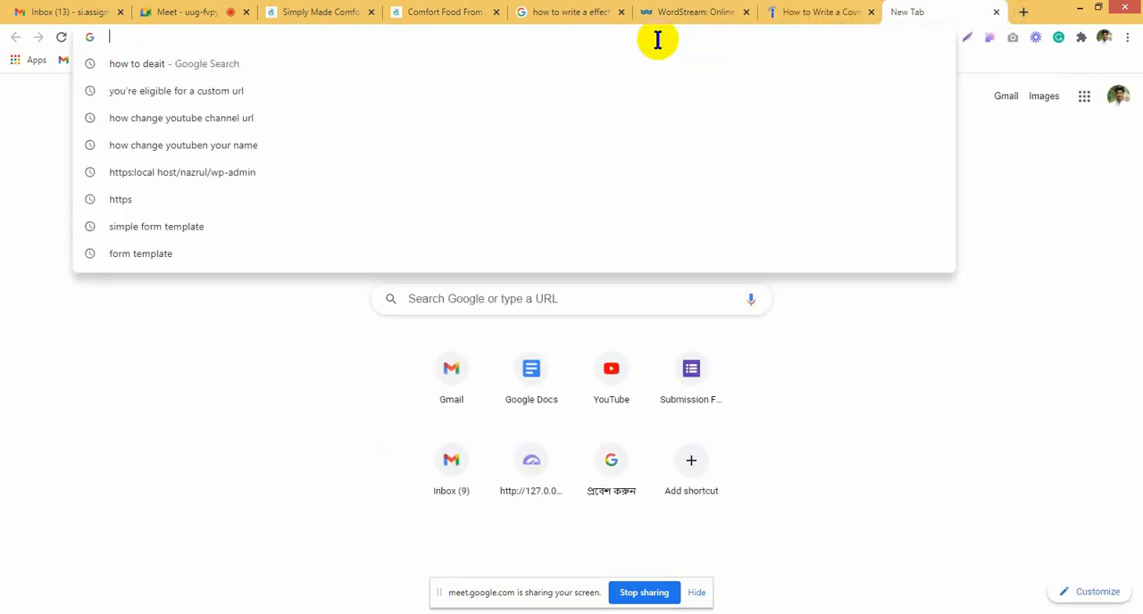
{"action": "type", "text": "ec"}
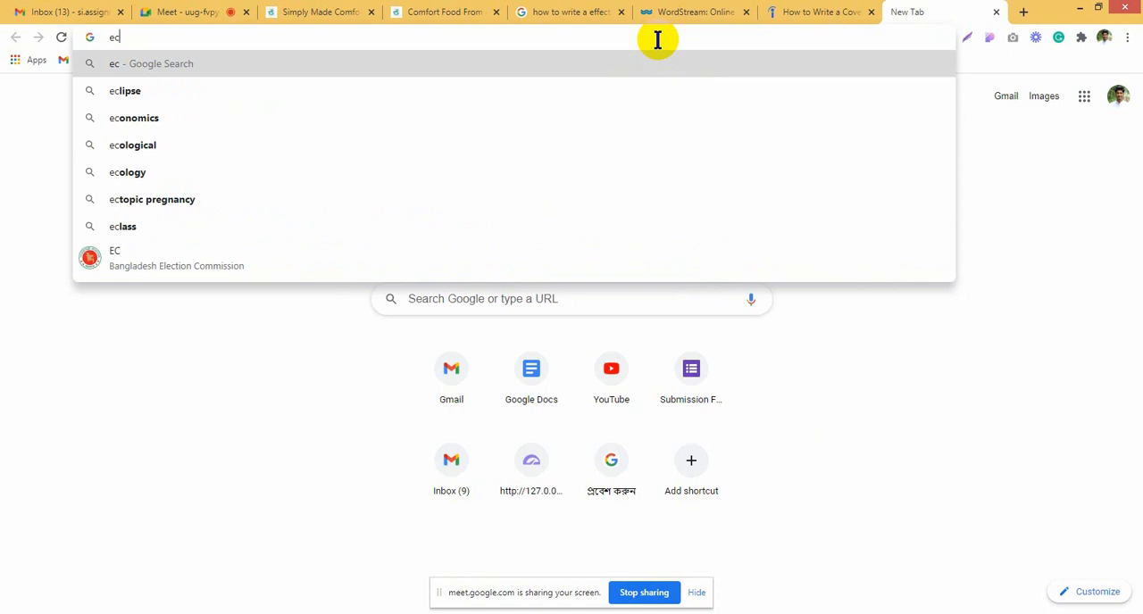
{"action": "type", "text": "om"}
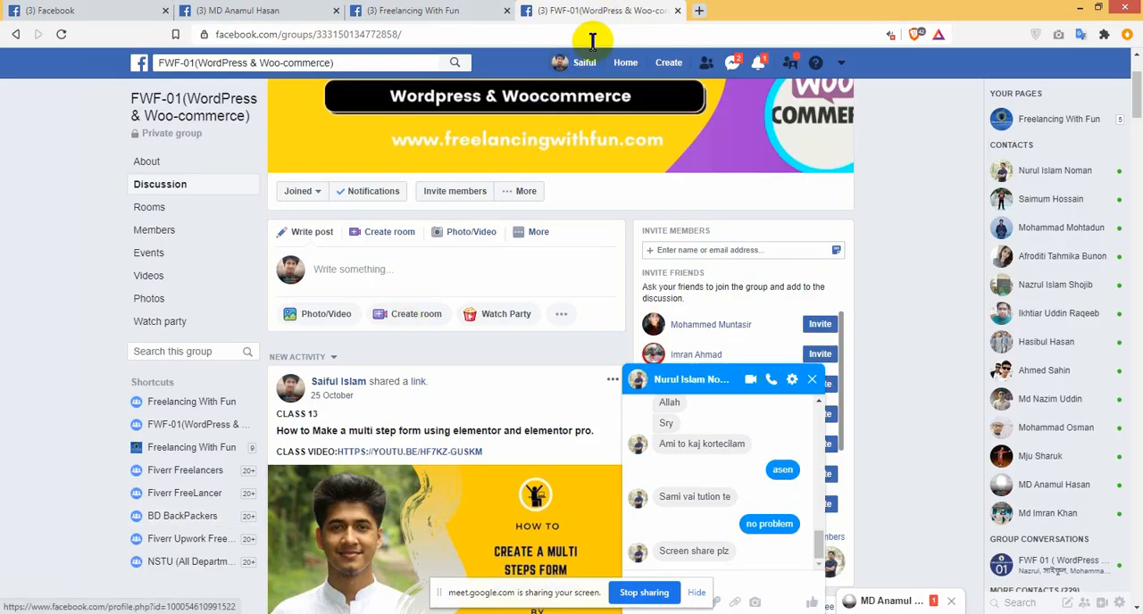
{"action": "key", "text": "ctrl+t"}
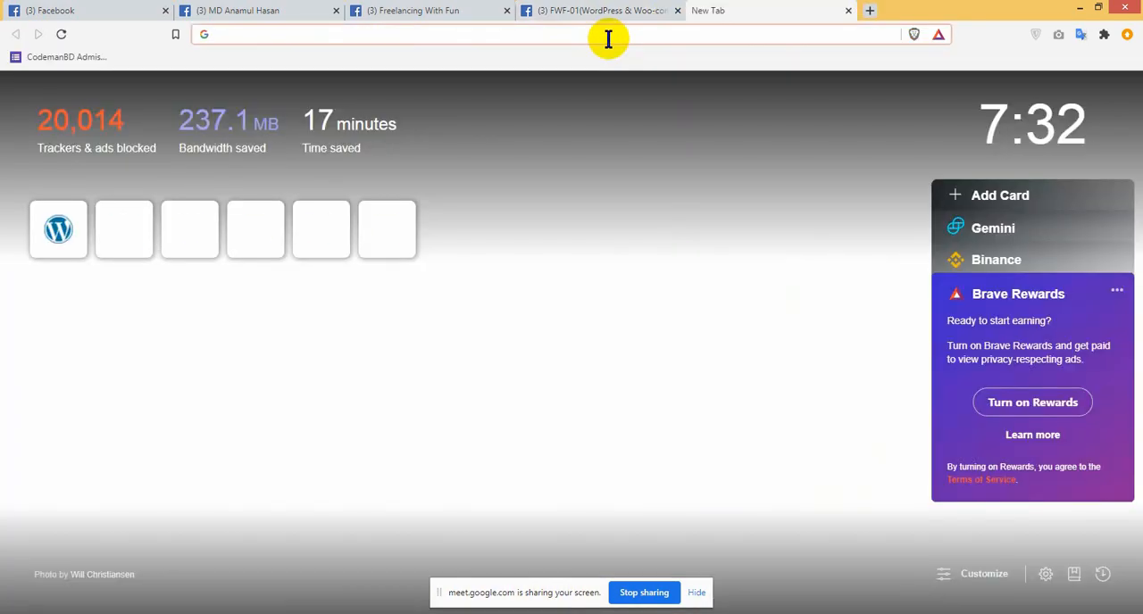
{"action": "type", "text": "w"}
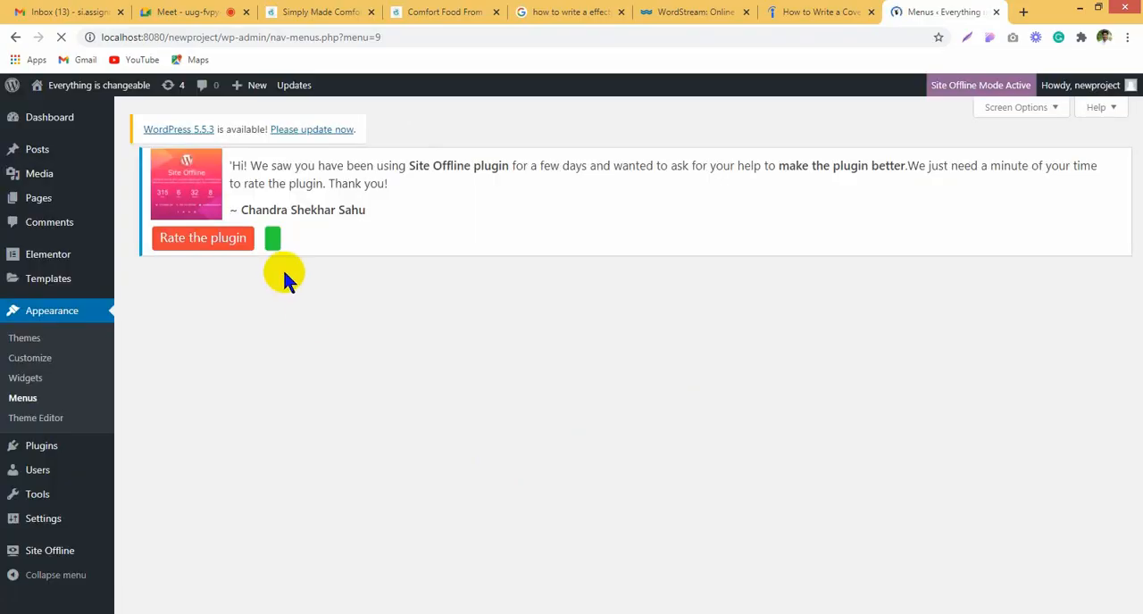
Step: Open the Add Plugins page of the newproject site, search for "reset" and look through the results
{"action": "mouse_move", "coordinate": [77, 86]}
{"action": "scroll", "coordinate": [65, 385], "scroll_direction": "down", "scroll_amount": 4}
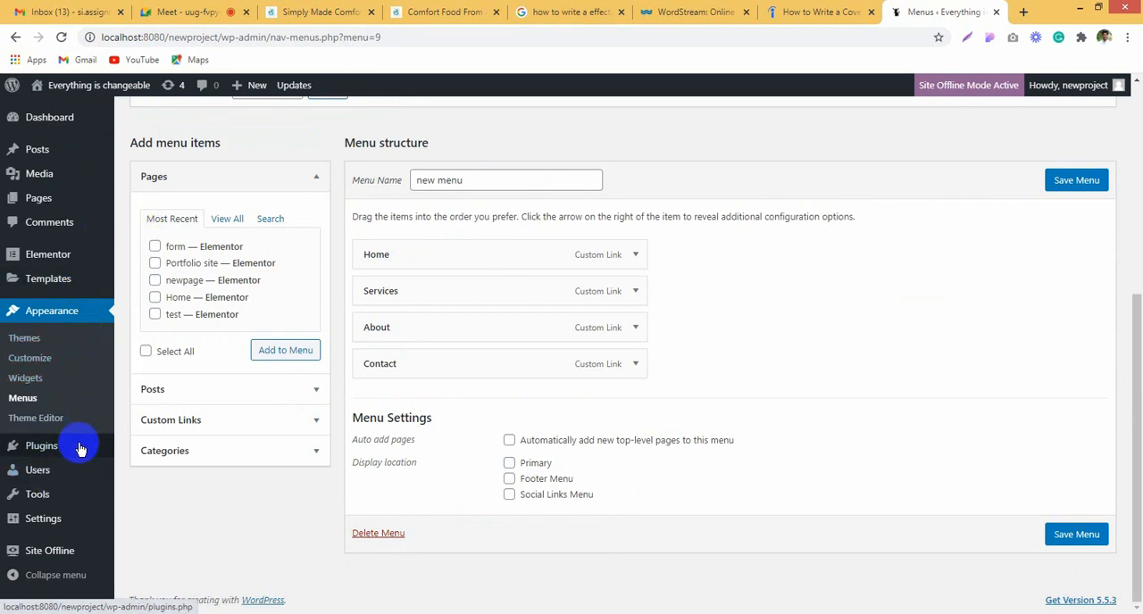
{"action": "mouse_move", "coordinate": [75, 458]}
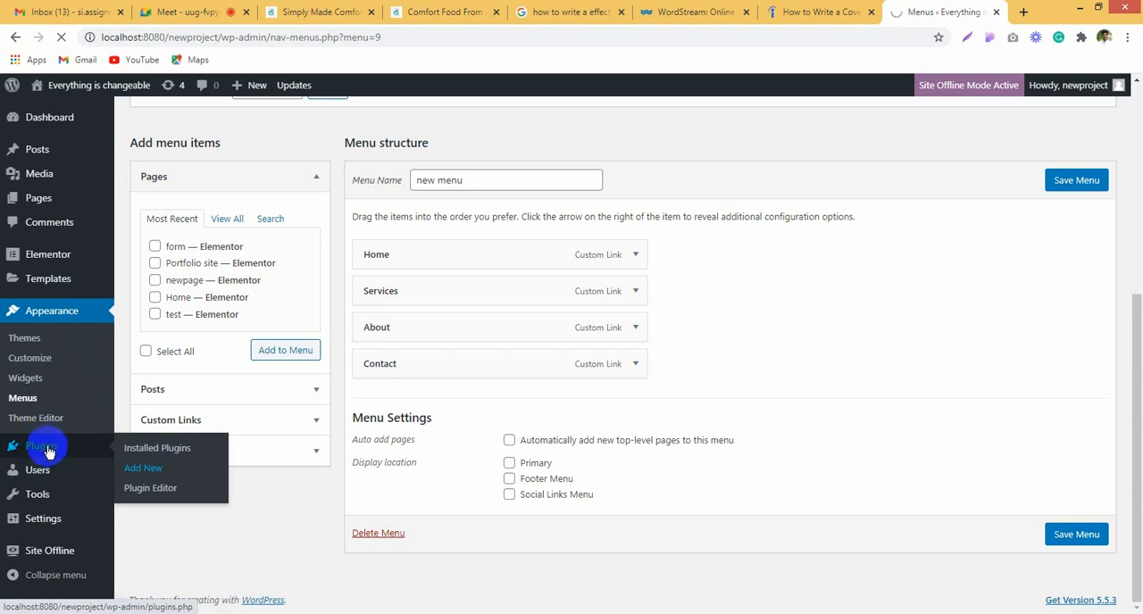
{"action": "left_click", "coordinate": [152, 472]}
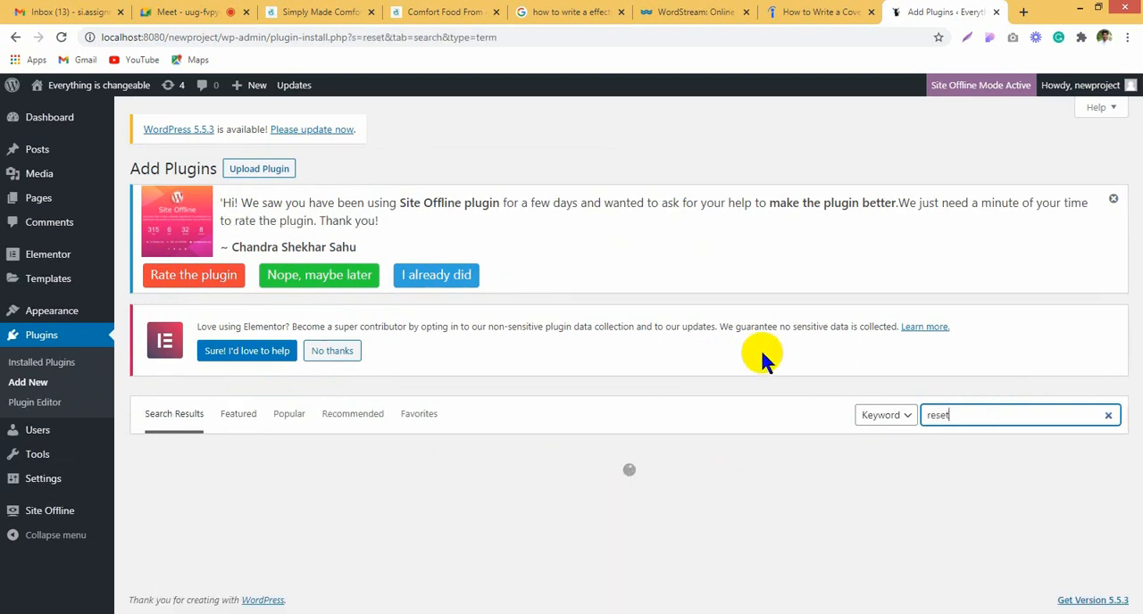
{"action": "scroll", "coordinate": [748, 398], "scroll_direction": "down", "scroll_amount": 3}
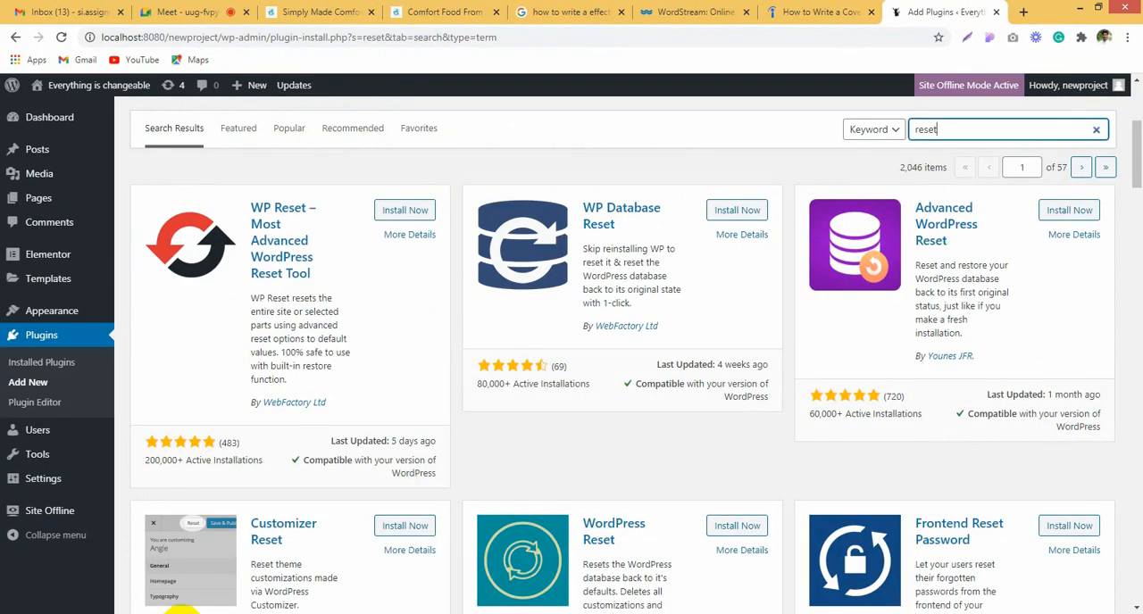
Step: Present the entire screen to everyone in the Google Meet call
{"action": "left_click", "coordinate": [183, 12]}
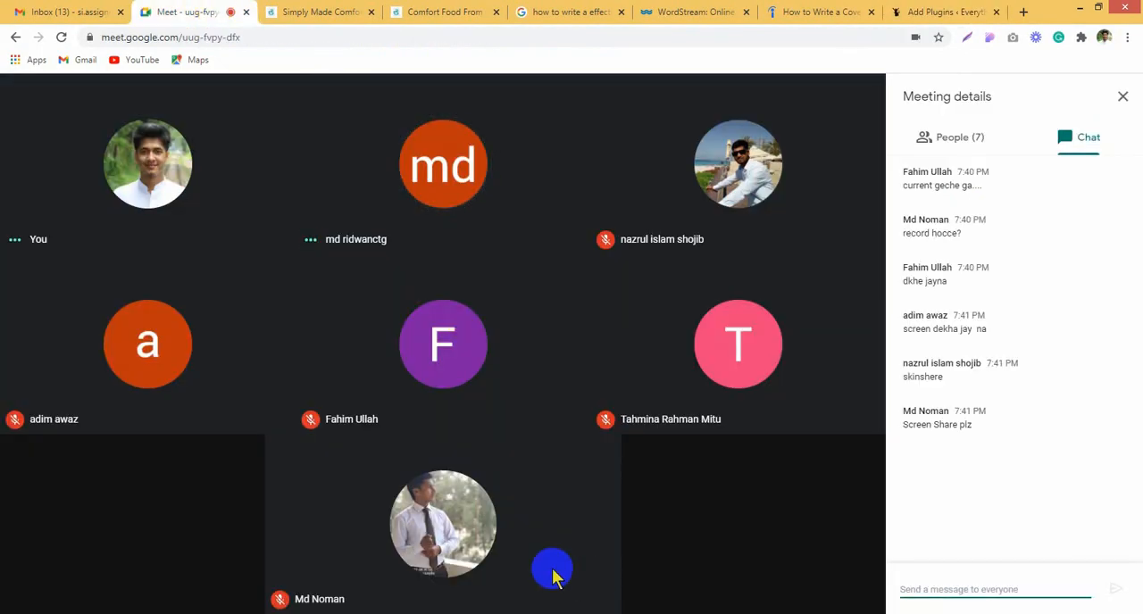
{"action": "left_click", "coordinate": [786, 582]}
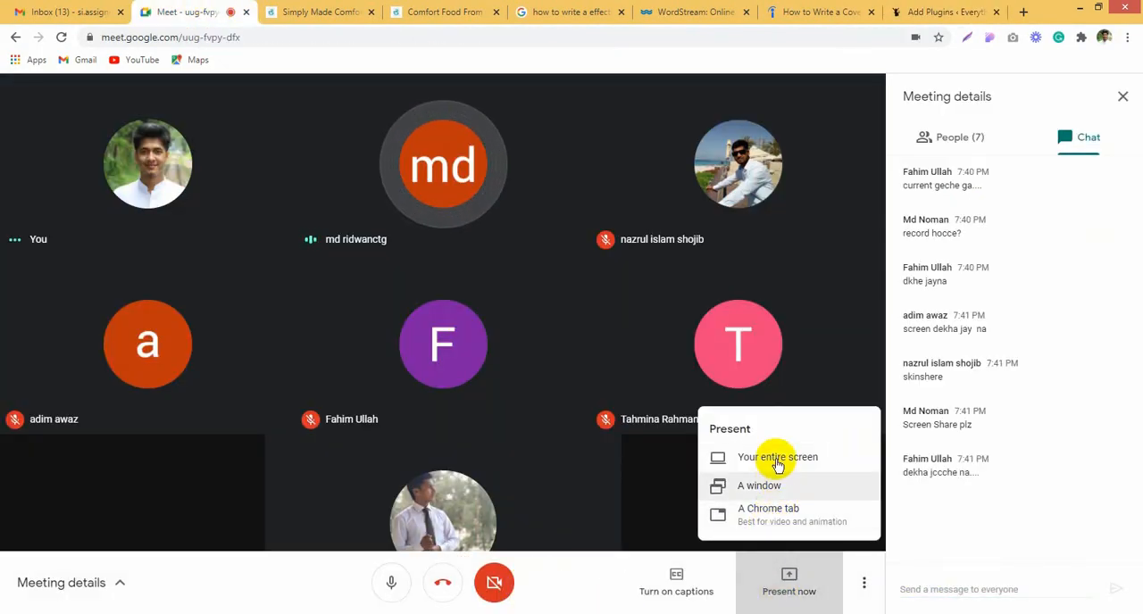
{"action": "left_click", "coordinate": [782, 458]}
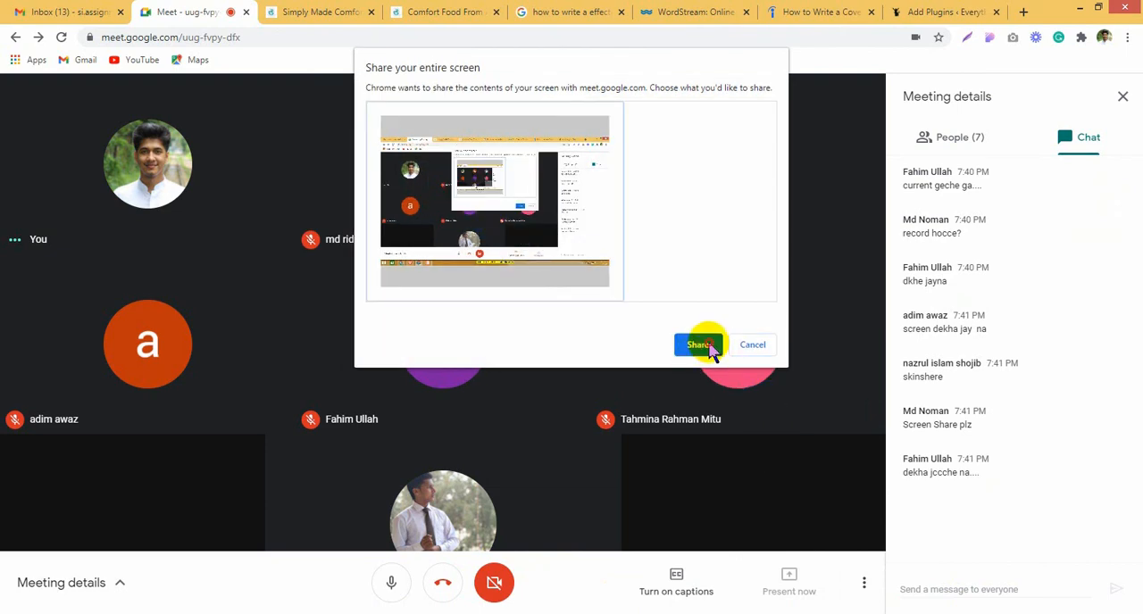
{"action": "left_click", "coordinate": [697, 345]}
Step: Return from the Brave window to Chrome and bring up the newproject site's plugin search results
{"action": "key", "text": "alt+Tab"}
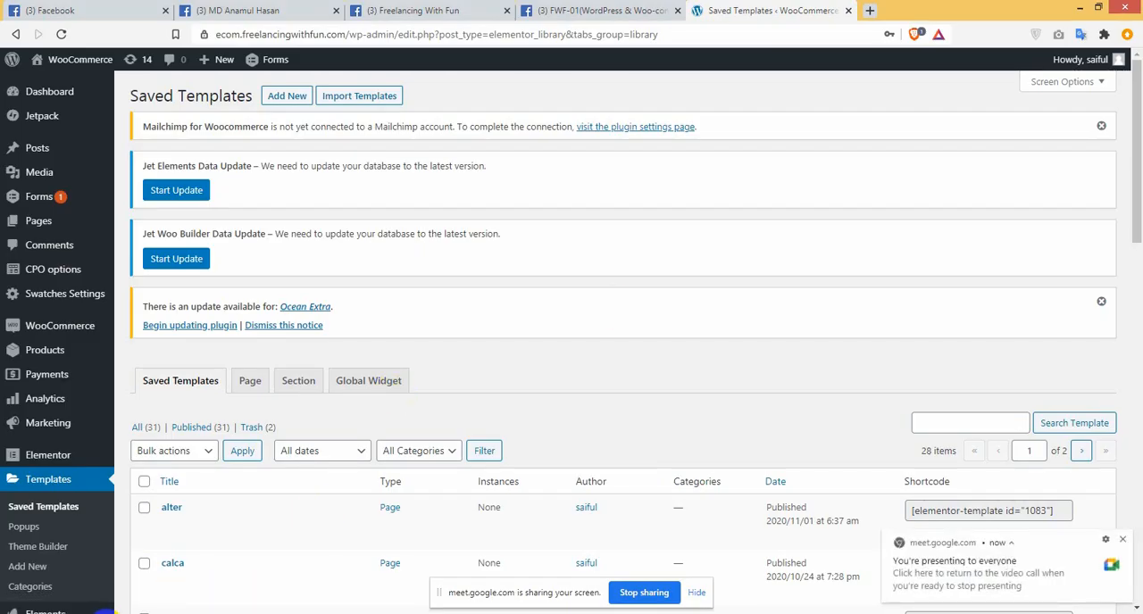
{"action": "left_click", "coordinate": [106, 613]}
{"action": "left_click", "coordinate": [173, 612]}
{"action": "left_click", "coordinate": [665, 263]}
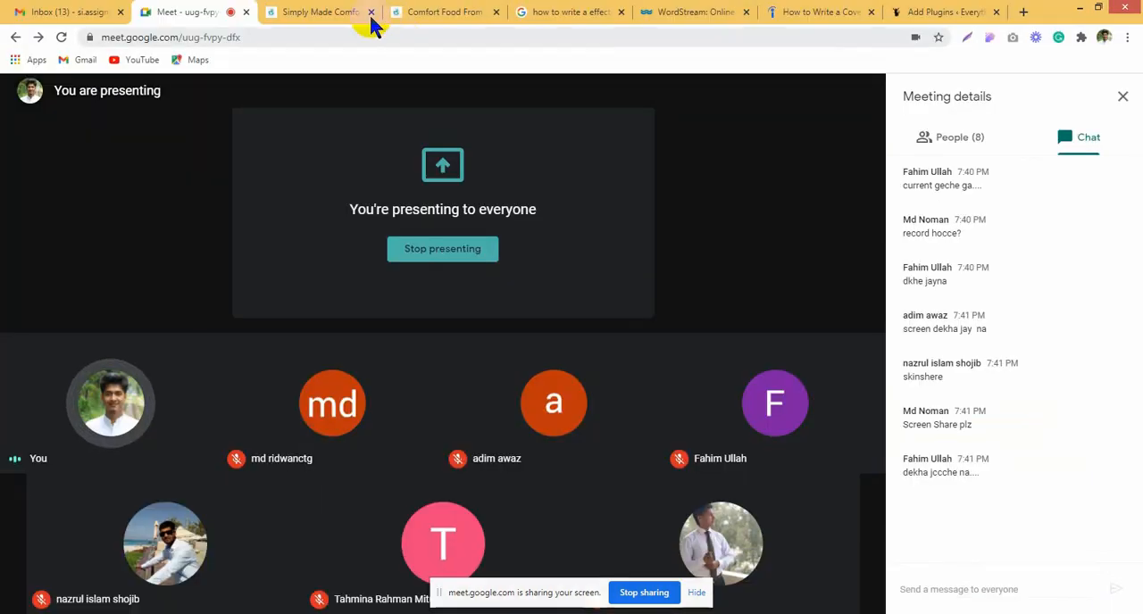
{"action": "left_click", "coordinate": [357, 10]}
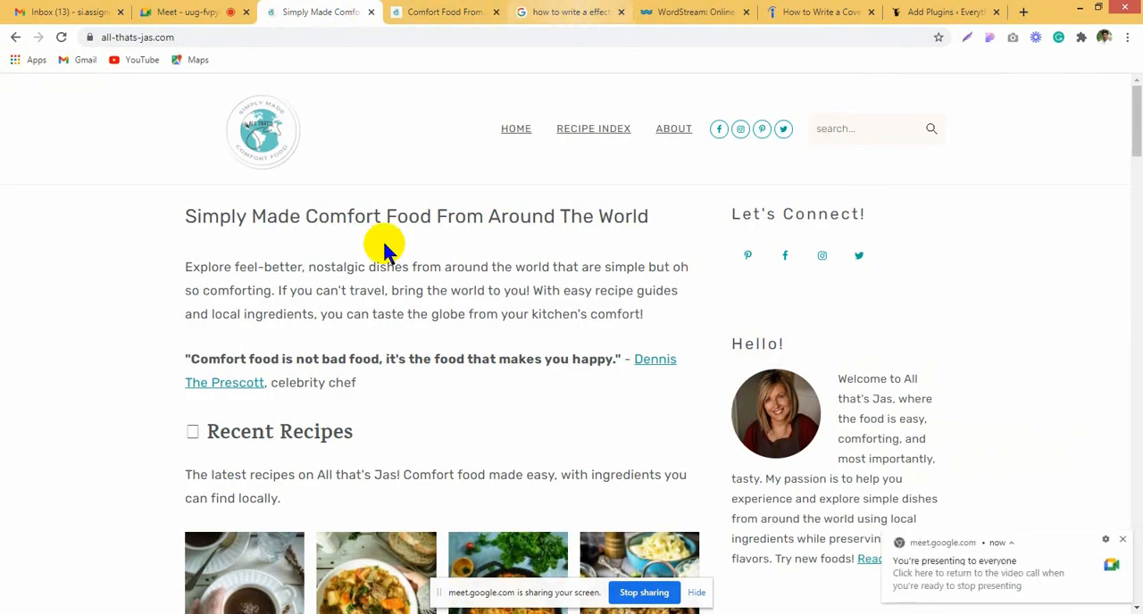
{"action": "left_click", "coordinate": [920, 11]}
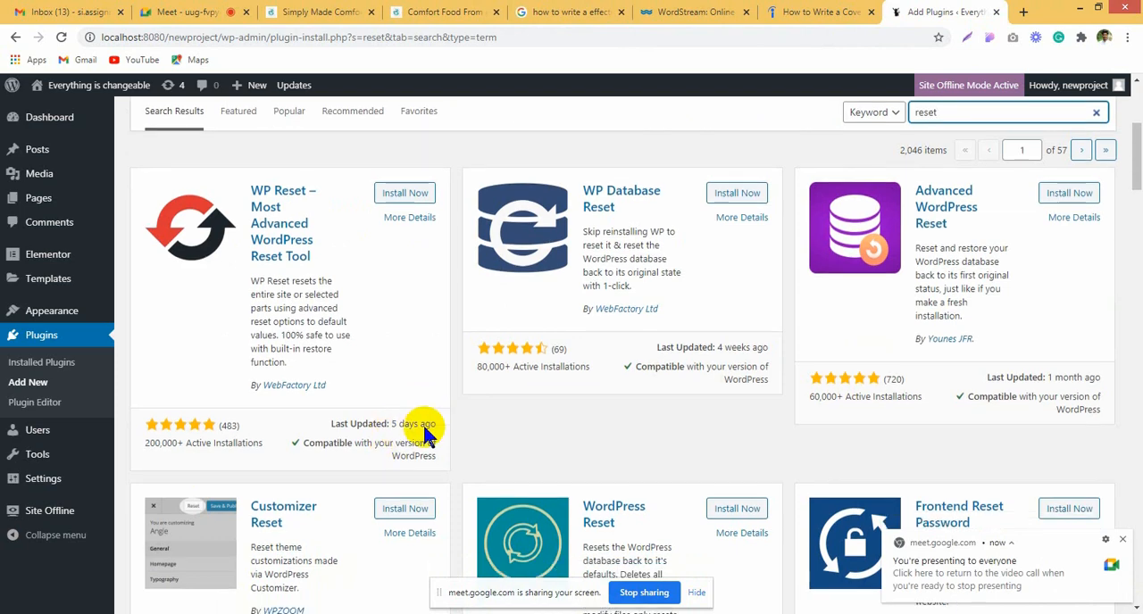
Step: Install and activate the WP Reset – Most Advanced WordPress Reset Tool plugin
{"action": "scroll", "coordinate": [424, 428], "scroll_direction": "up", "scroll_amount": 4}
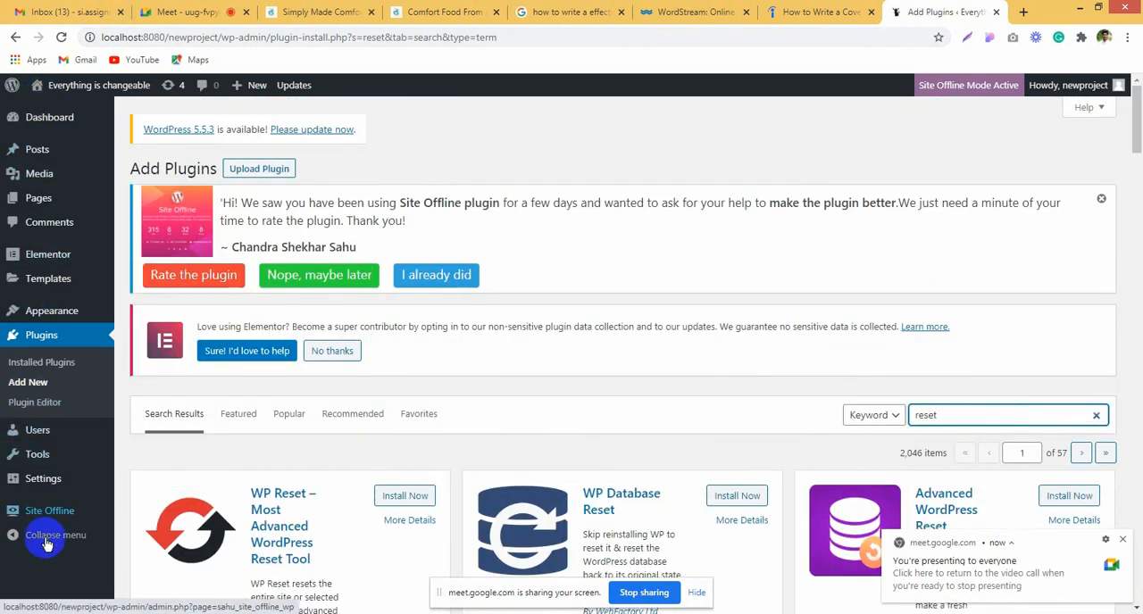
{"action": "scroll", "coordinate": [709, 394], "scroll_direction": "down", "scroll_amount": 2}
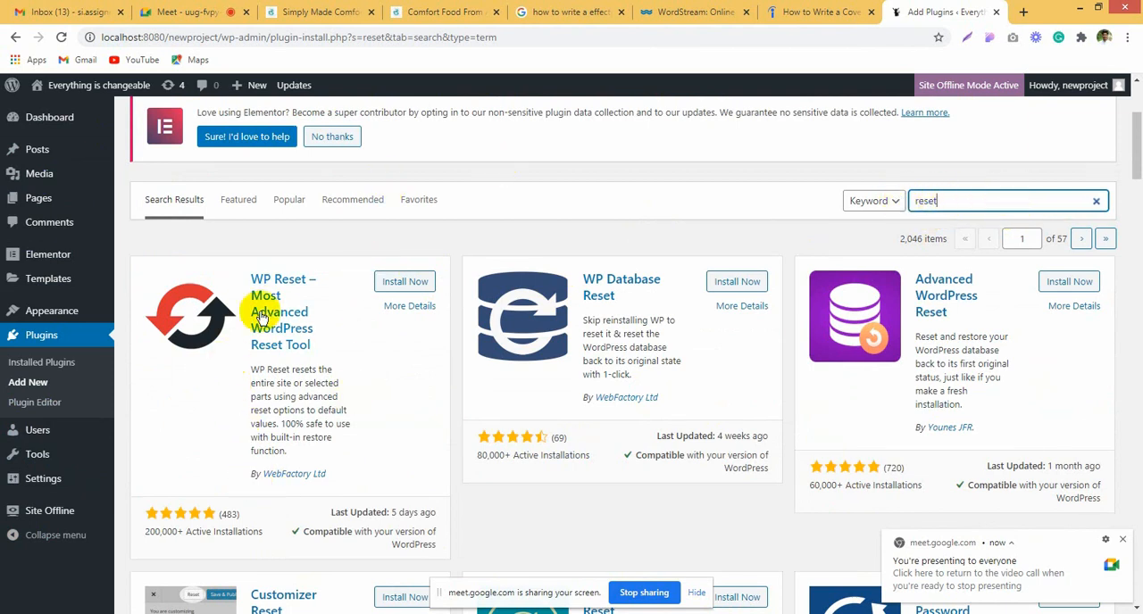
{"action": "left_click", "coordinate": [400, 282]}
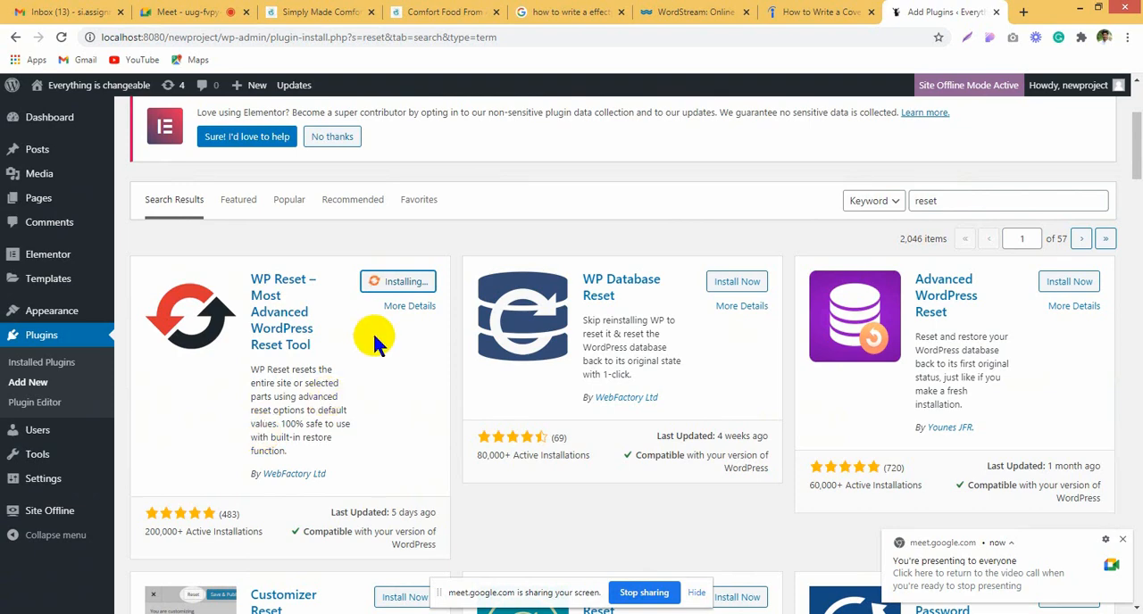
{"action": "scroll", "coordinate": [434, 393], "scroll_direction": "down", "scroll_amount": 4}
{"action": "scroll", "coordinate": [438, 398], "scroll_direction": "up", "scroll_amount": 4}
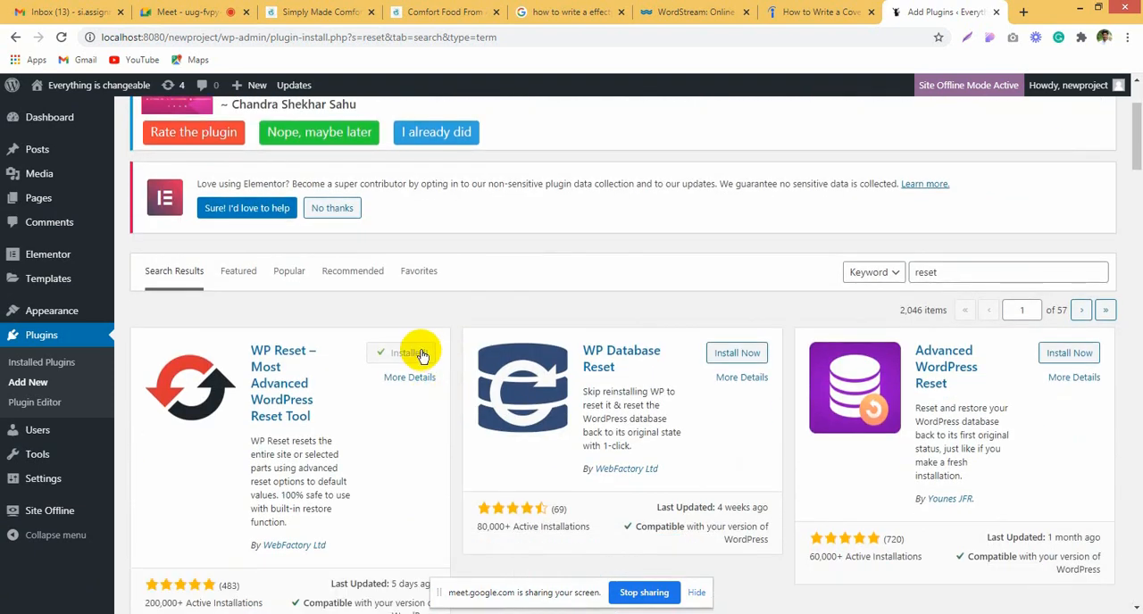
{"action": "left_click", "coordinate": [413, 358]}
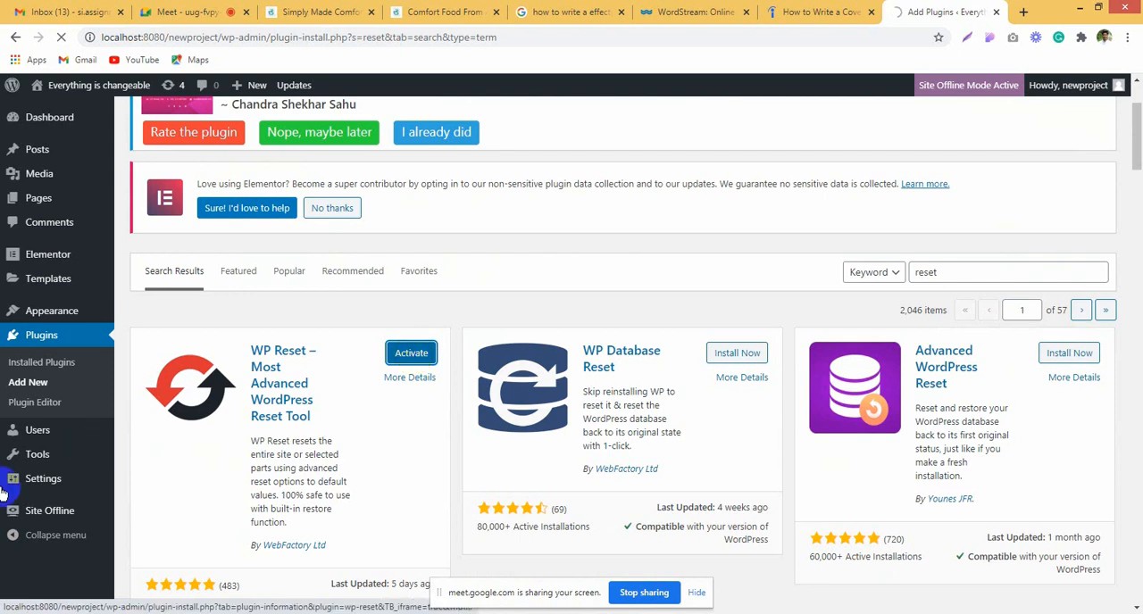
Step: Open the WP Reset tool page of the newproject site
{"action": "mouse_move", "coordinate": [44, 457]}
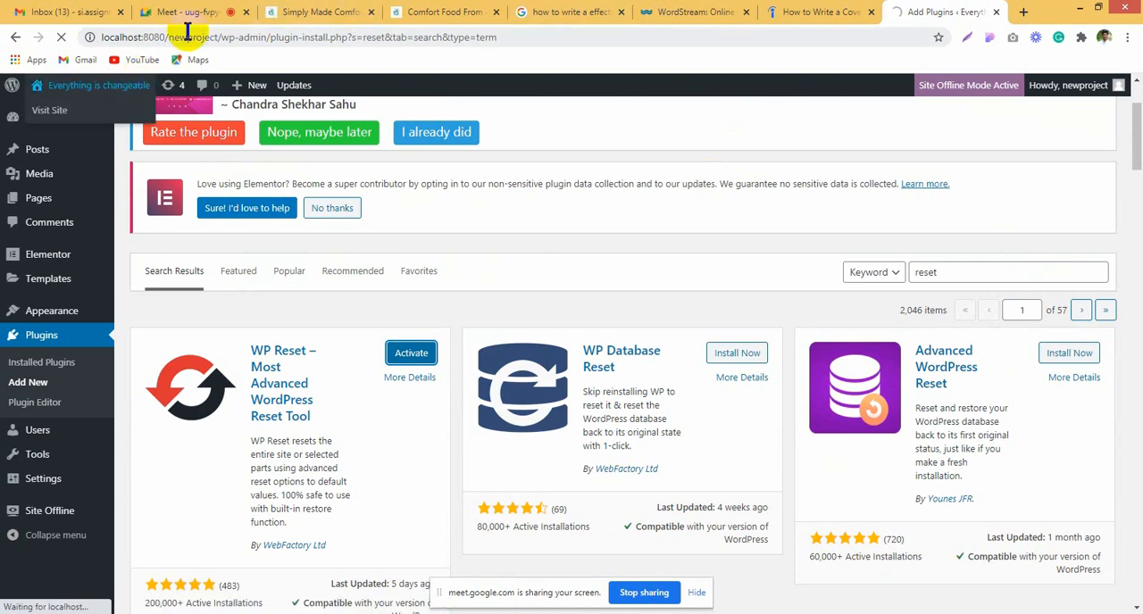
{"action": "scroll", "coordinate": [54, 402], "scroll_direction": "down", "scroll_amount": 4}
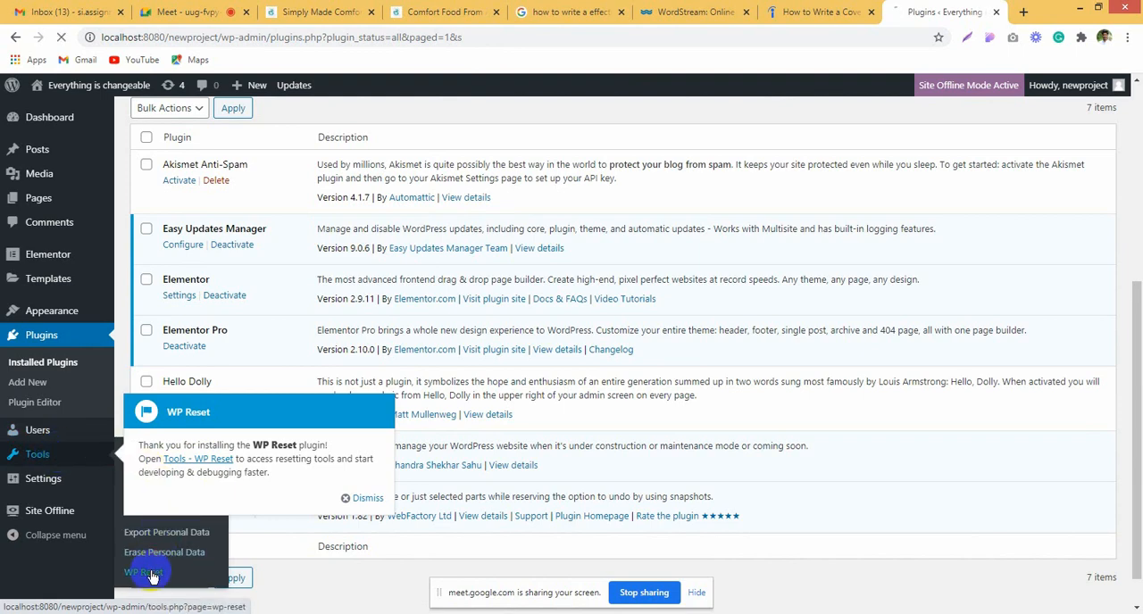
{"action": "left_click", "coordinate": [152, 574]}
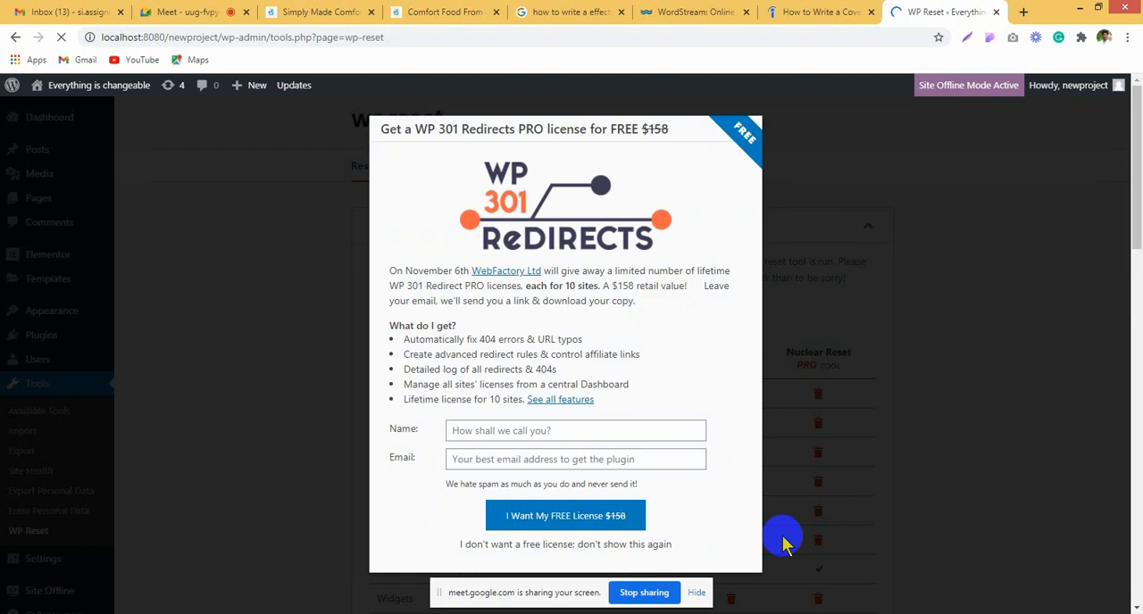
{"action": "left_click", "coordinate": [825, 437]}
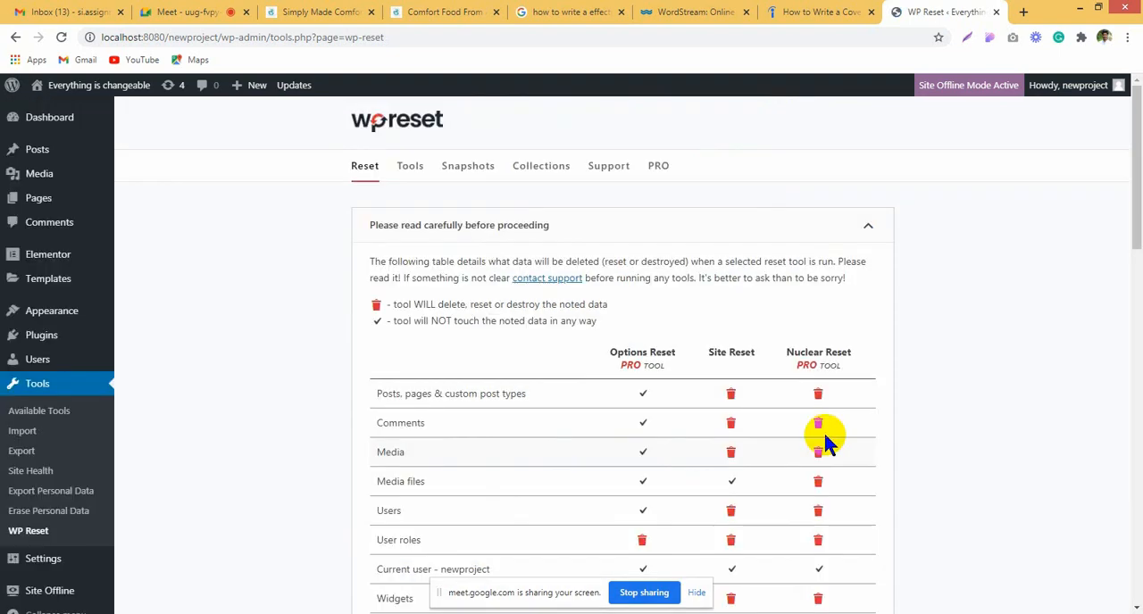
Step: Run Site Reset with the confirmation word "reset", confirm resetting WordPress, and hide the screen-sharing notice
{"action": "scroll", "coordinate": [681, 398], "scroll_direction": "down", "scroll_amount": 12}
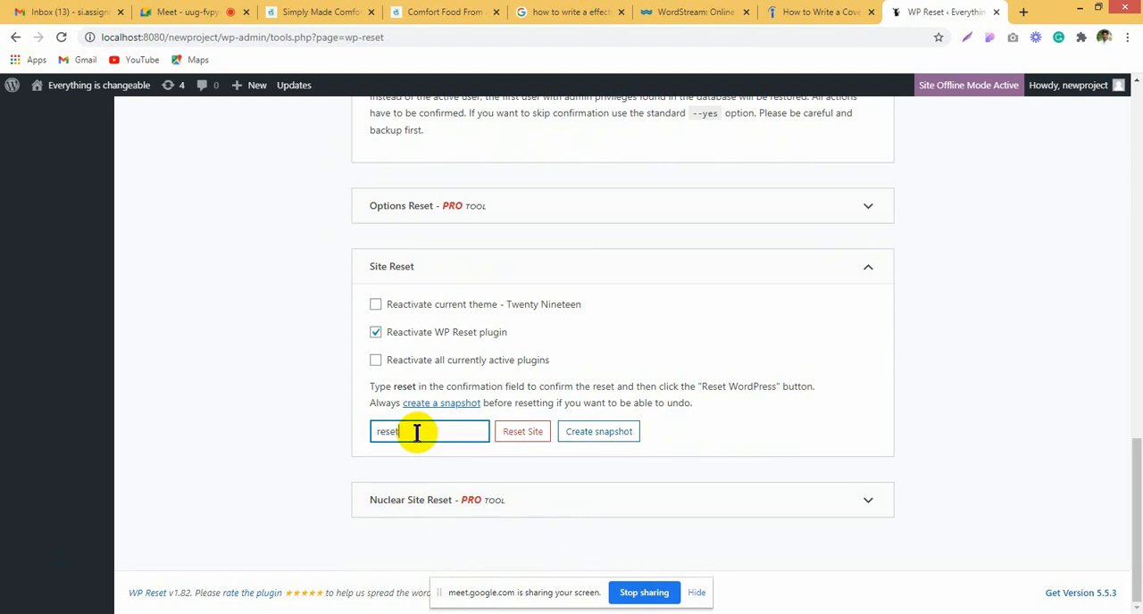
{"action": "left_click", "coordinate": [516, 432]}
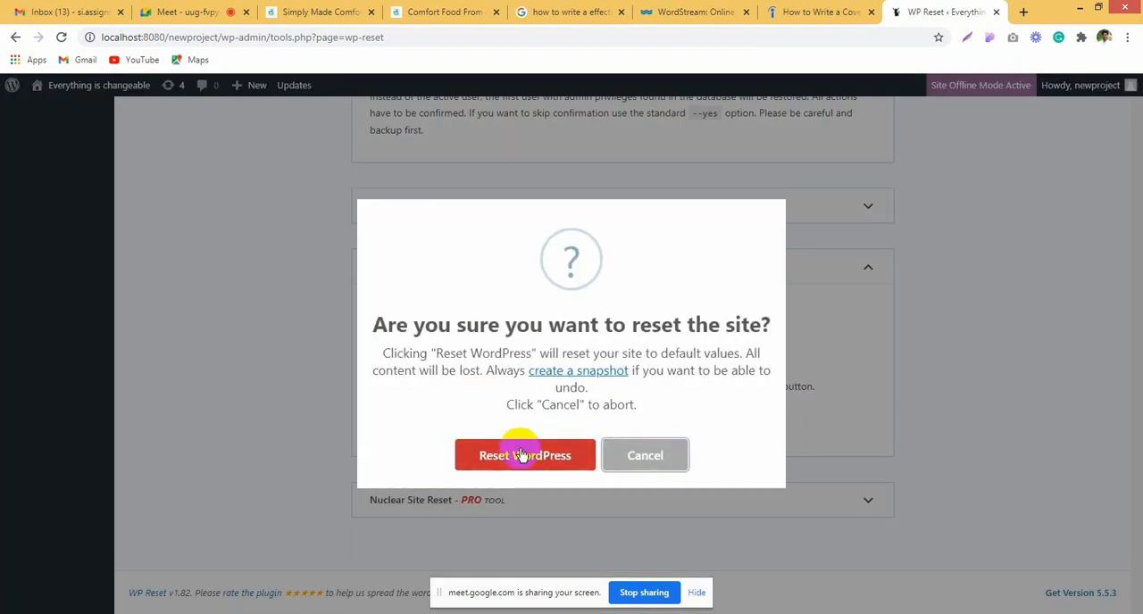
{"action": "left_click", "coordinate": [522, 455]}
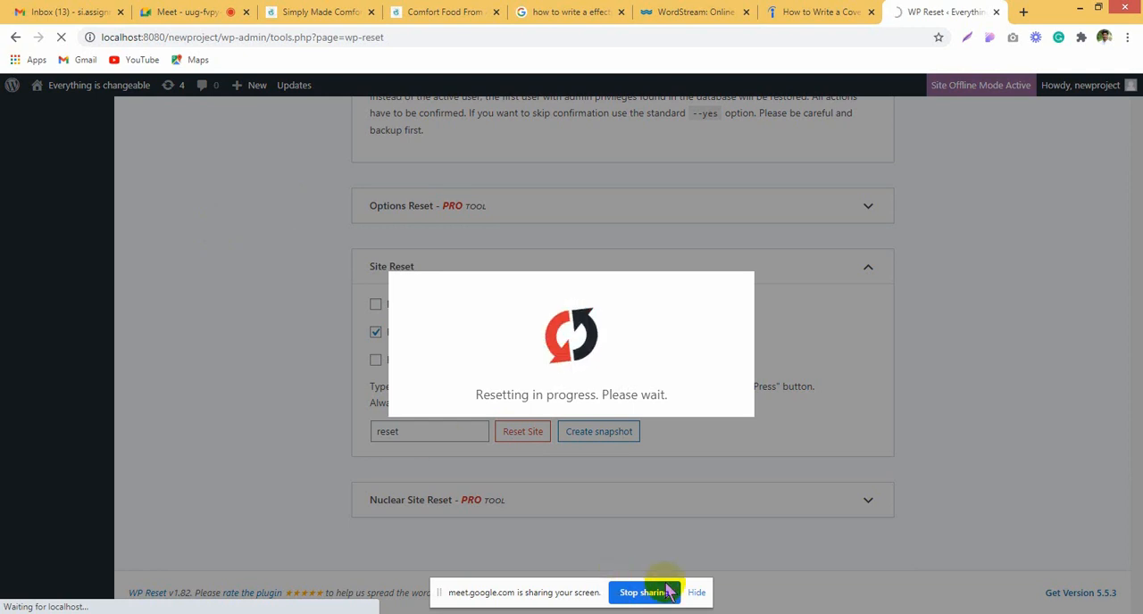
{"action": "left_click", "coordinate": [697, 594]}
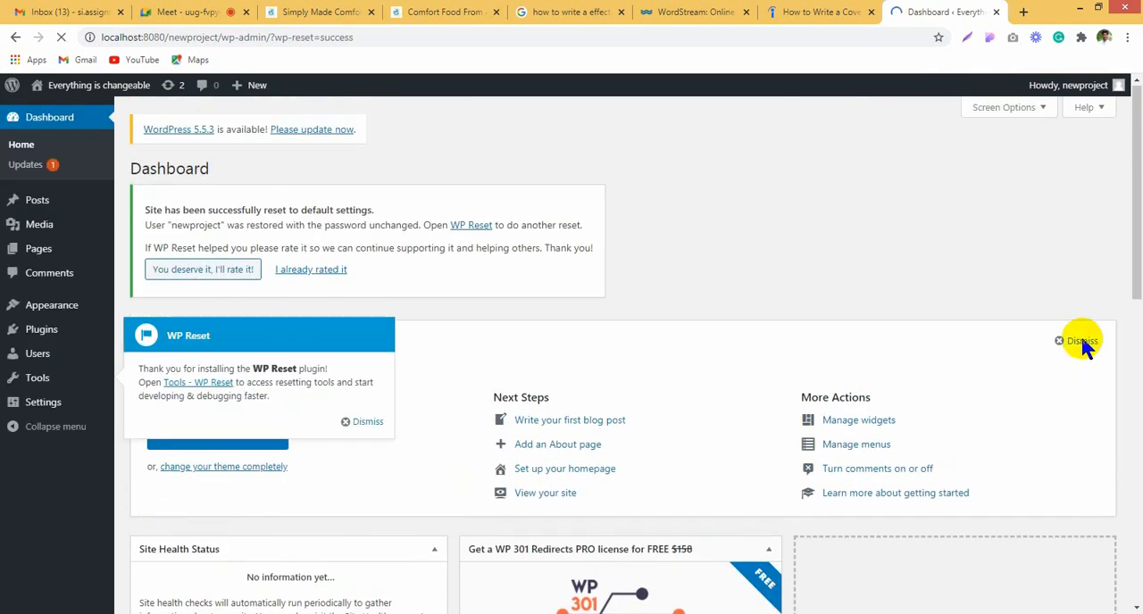
Step: Dismiss the Welcome to WordPress panel and the WP Reset pop-up on the Dashboard
{"action": "left_click", "coordinate": [1080, 341]}
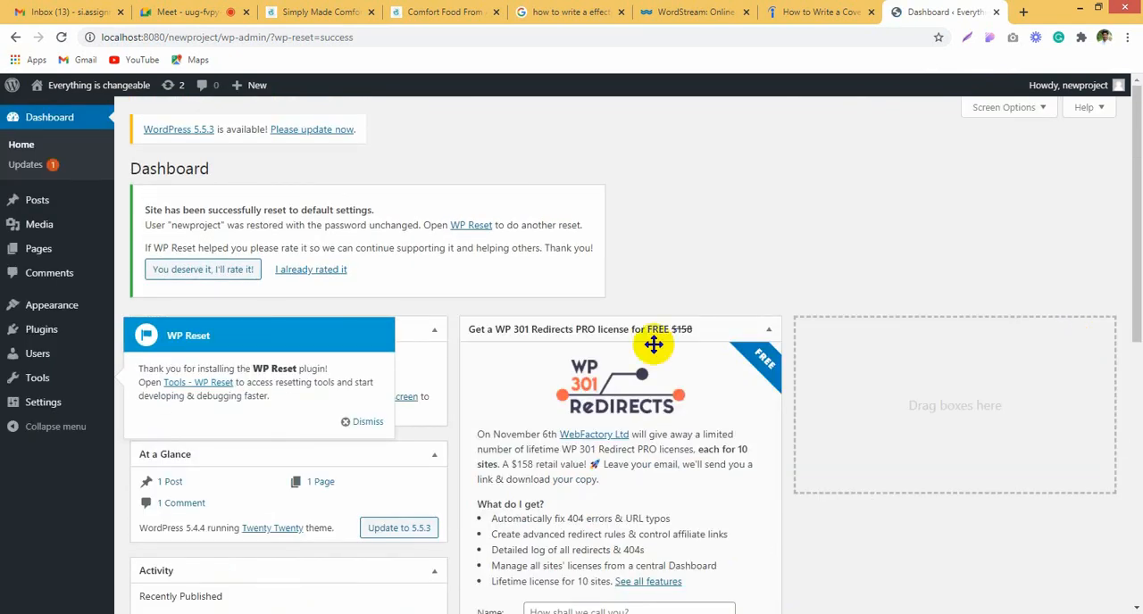
{"action": "left_click", "coordinate": [366, 425]}
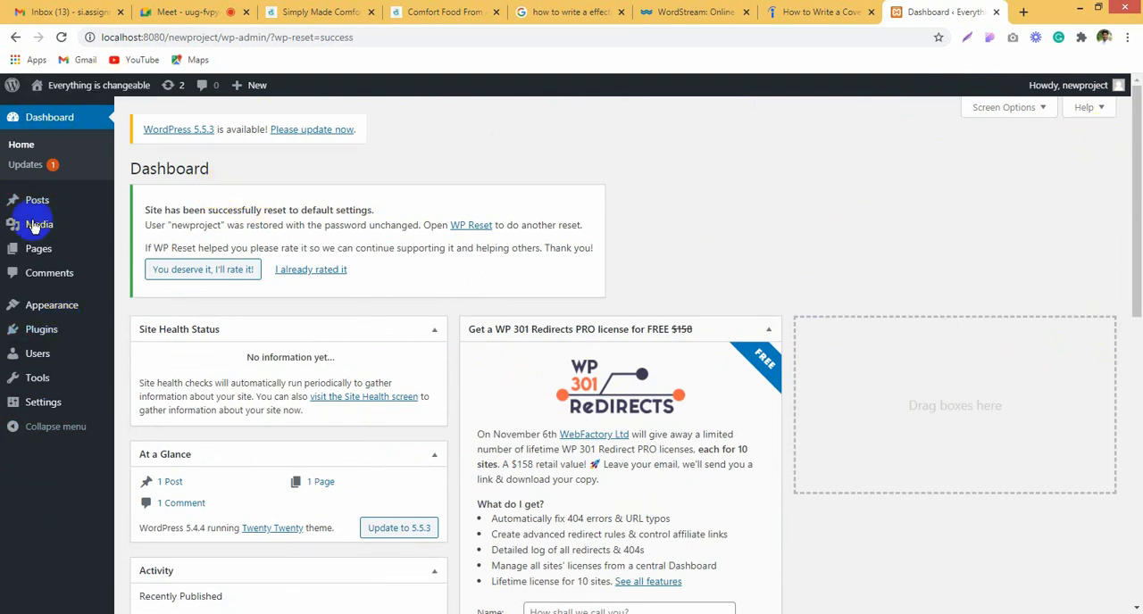
Step: Activate the installed Elementor and Elementor Pro plugins together with a bulk action
{"action": "mouse_move", "coordinate": [46, 328]}
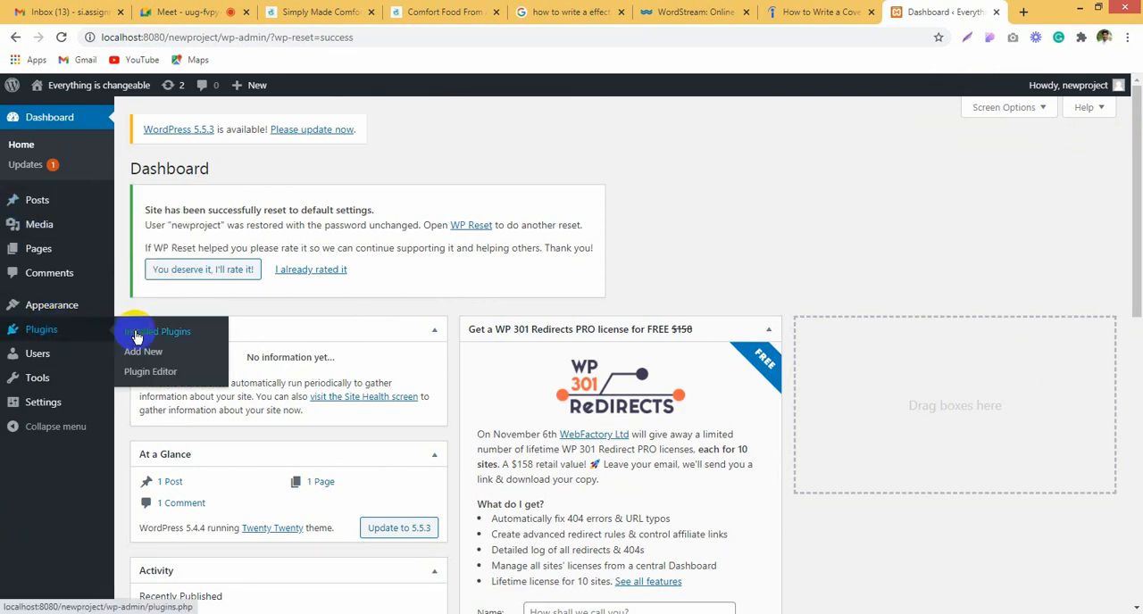
{"action": "left_click", "coordinate": [136, 337]}
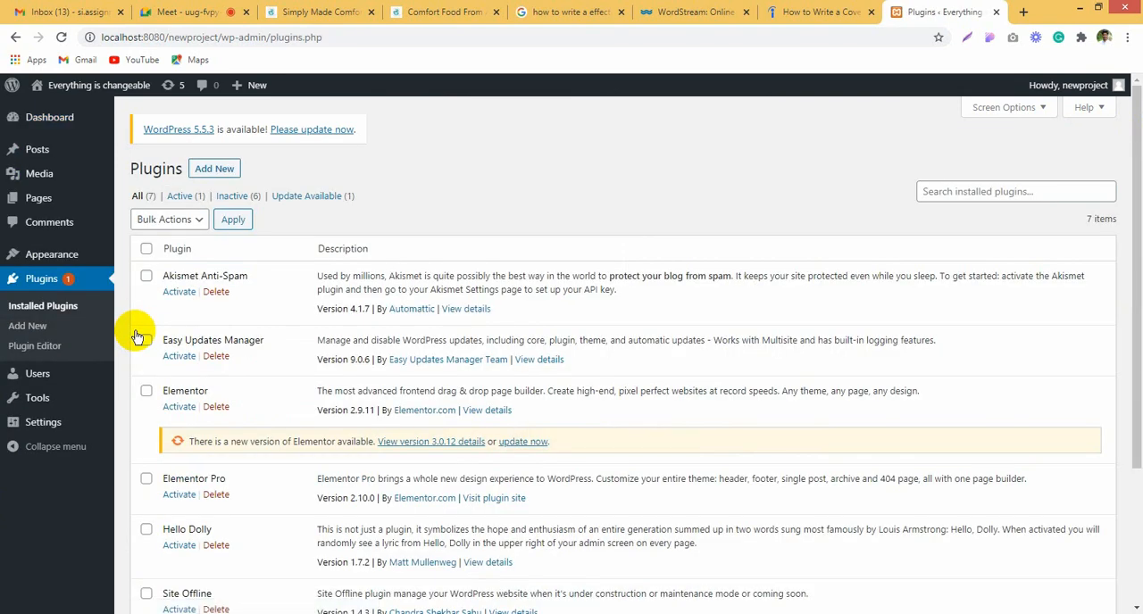
{"action": "scroll", "coordinate": [456, 322], "scroll_direction": "down", "scroll_amount": 1}
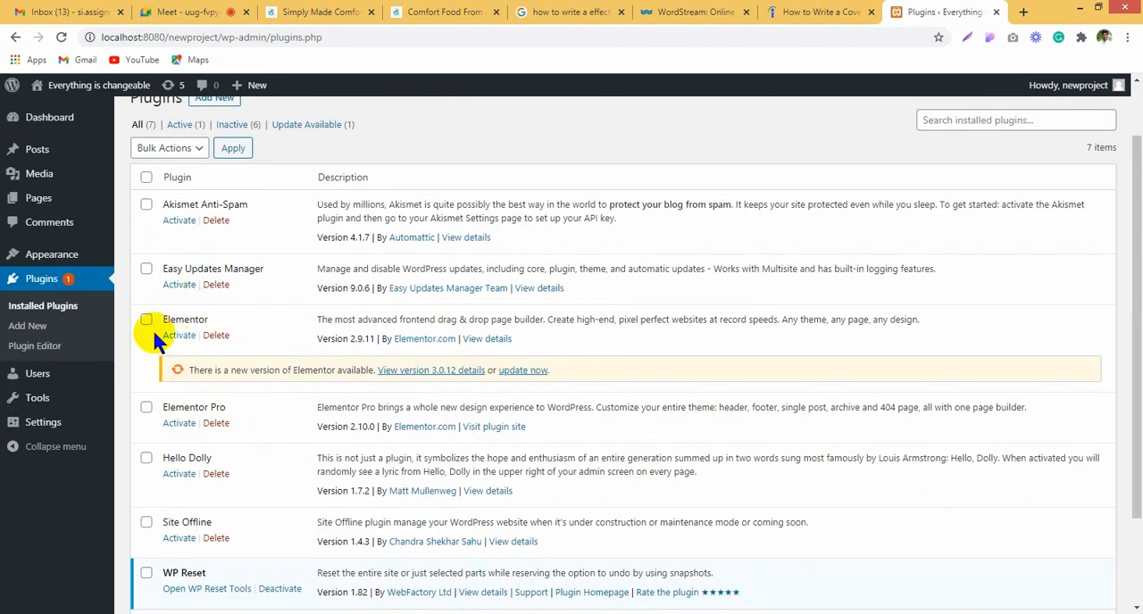
{"action": "scroll", "coordinate": [169, 479], "scroll_direction": "down", "scroll_amount": 2}
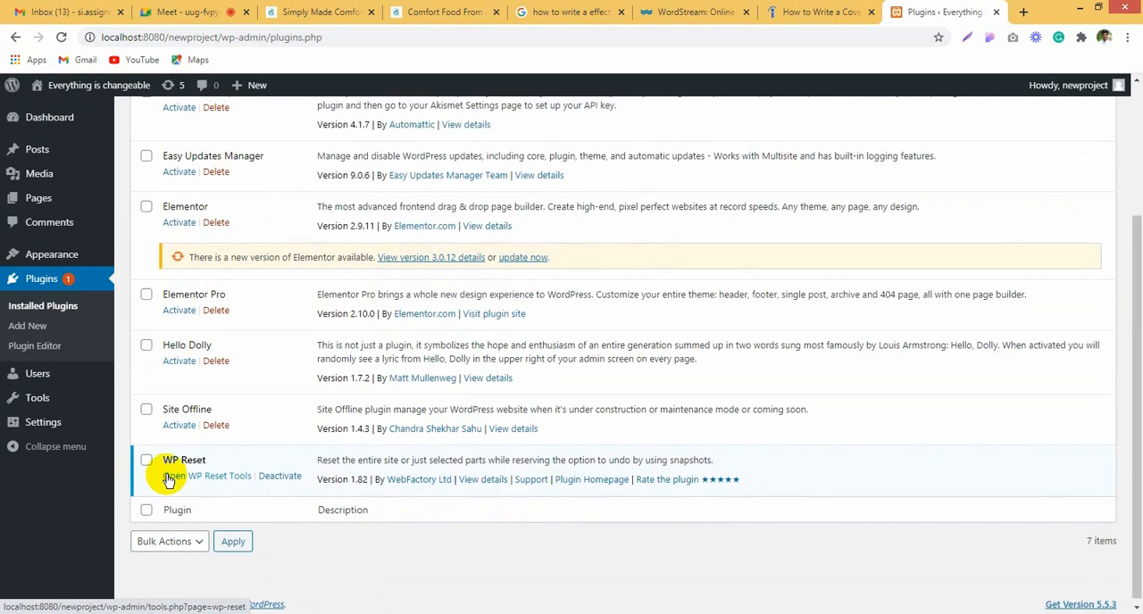
{"action": "scroll", "coordinate": [167, 477], "scroll_direction": "up", "scroll_amount": 1}
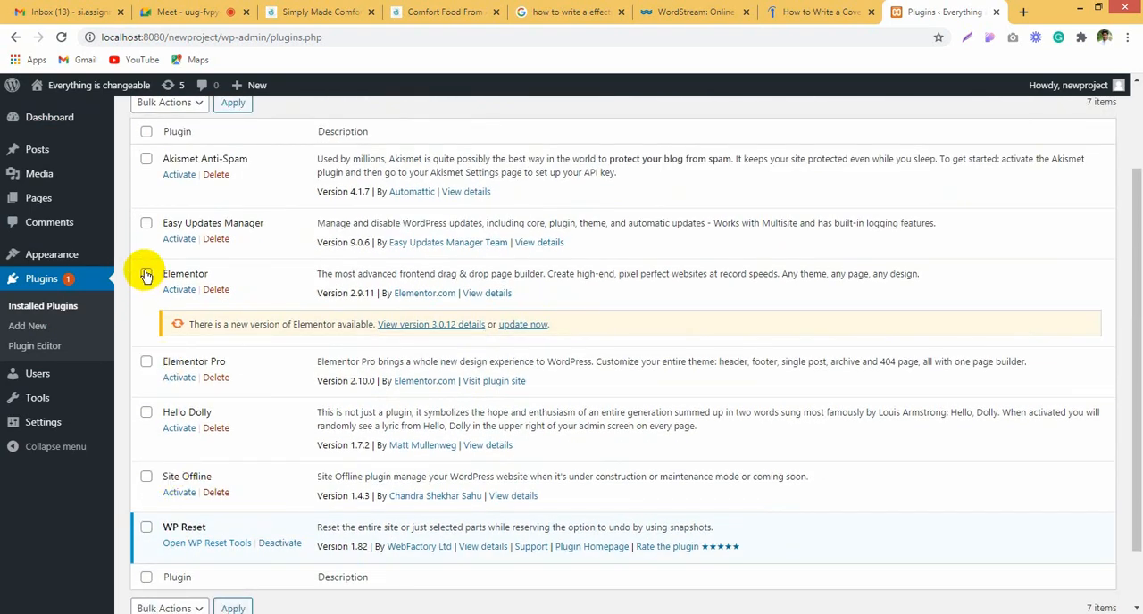
{"action": "left_click", "coordinate": [145, 363]}
{"action": "left_click", "coordinate": [172, 104]}
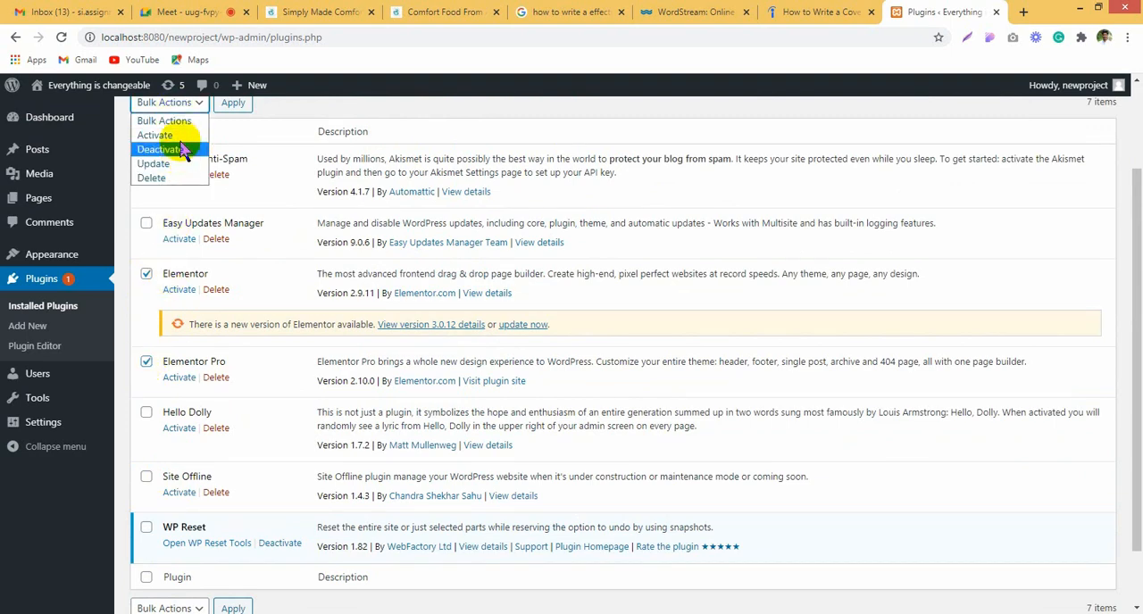
{"action": "left_click", "coordinate": [159, 135]}
{"action": "left_click", "coordinate": [232, 102]}
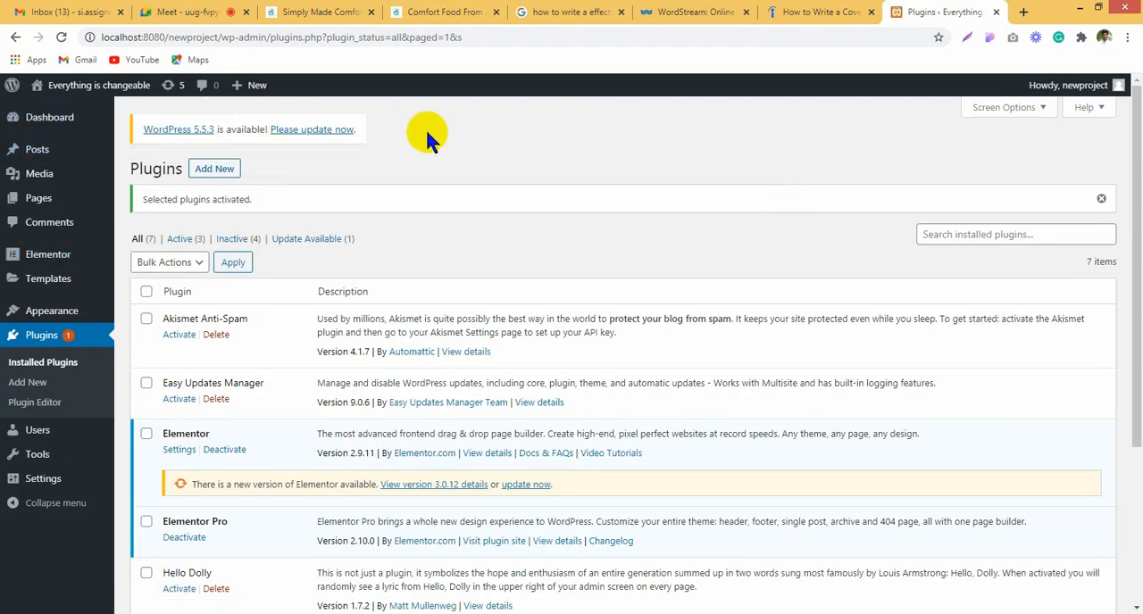
Step: Bring up the Indeed cover letter article as the layout reference and launch Macromedia Fireworks 8
{"action": "left_click", "coordinate": [779, 12]}
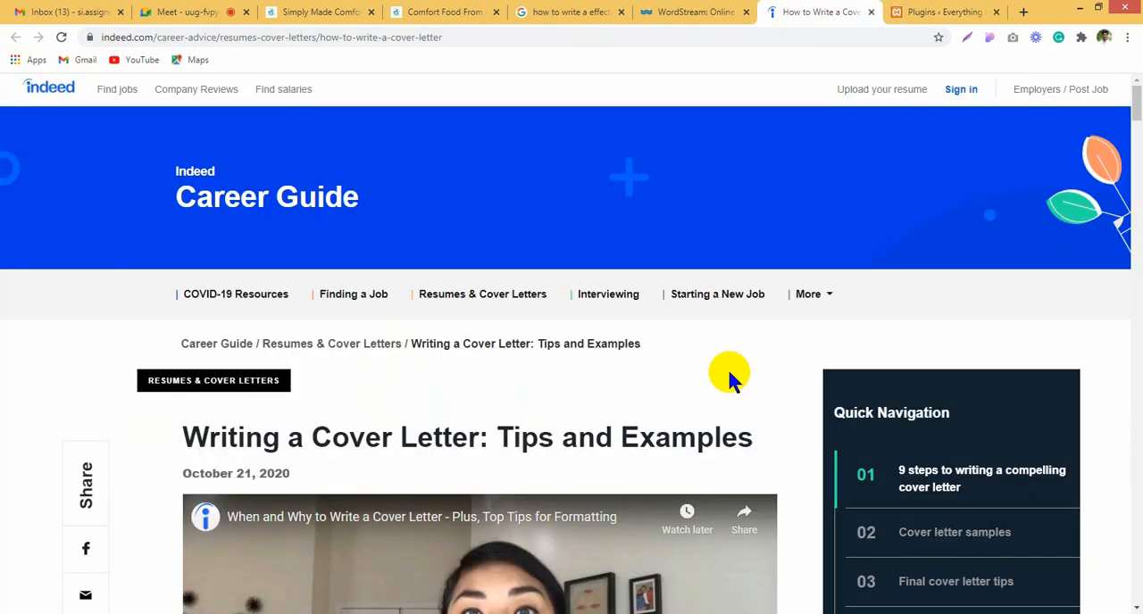
{"action": "scroll", "coordinate": [728, 373], "scroll_direction": "down", "scroll_amount": 2}
{"action": "scroll", "coordinate": [728, 372], "scroll_direction": "up", "scroll_amount": 2}
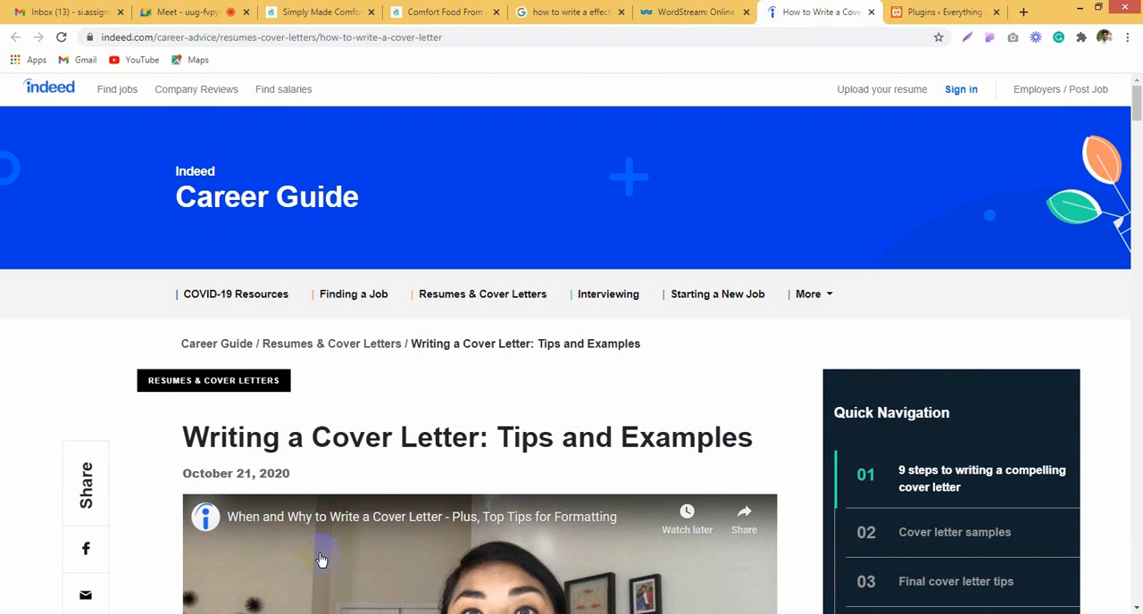
{"action": "key", "text": "super"}
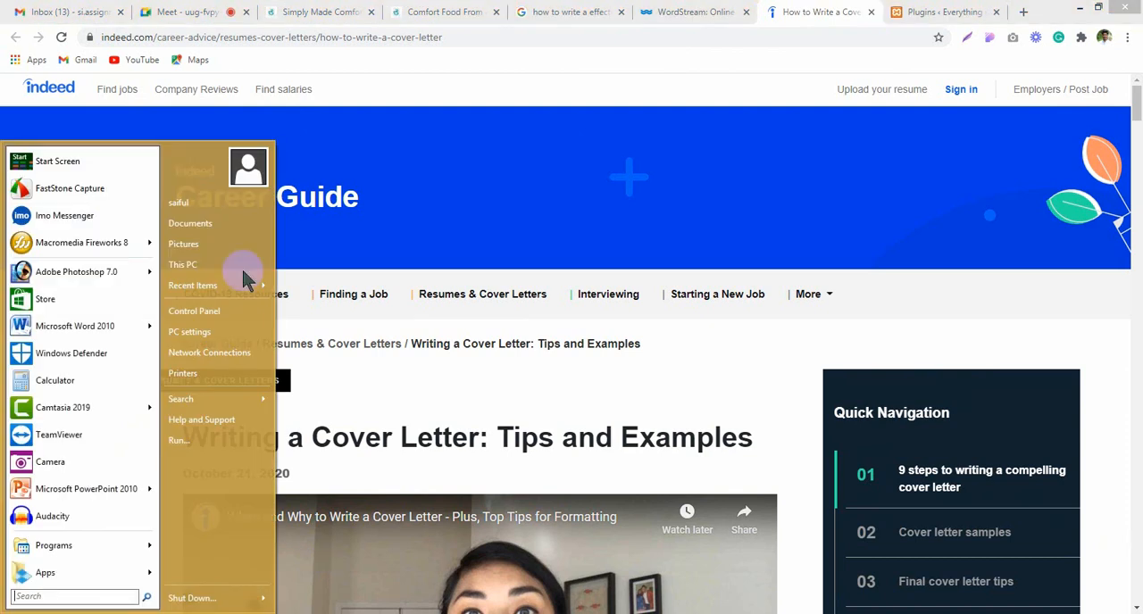
{"action": "left_click", "coordinate": [96, 254]}
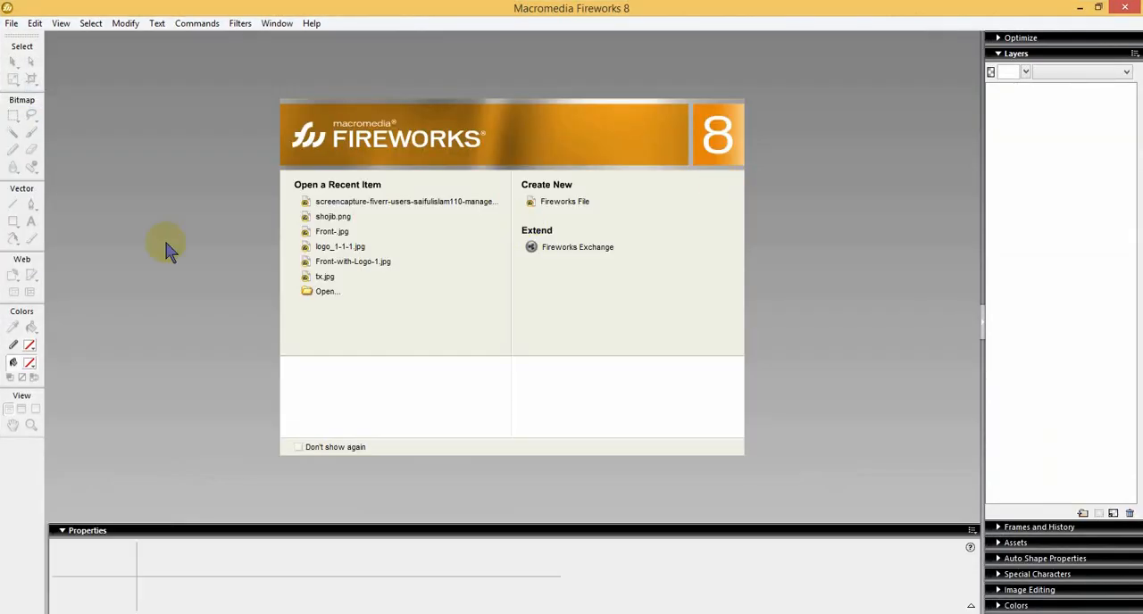
{"action": "left_click", "coordinate": [12, 24]}
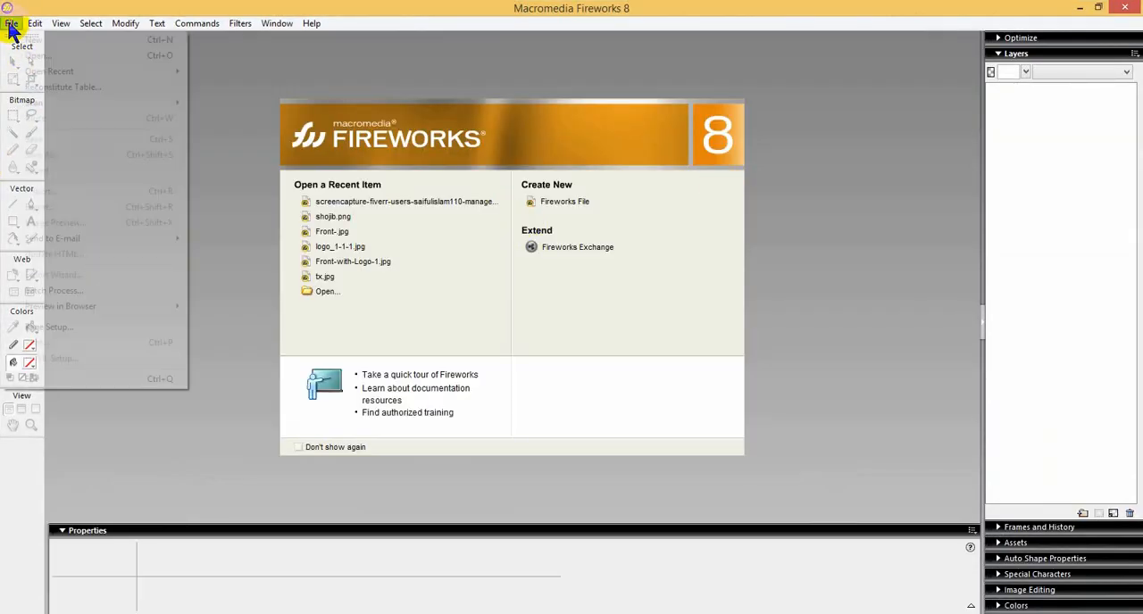
{"action": "left_click", "coordinate": [45, 41]}
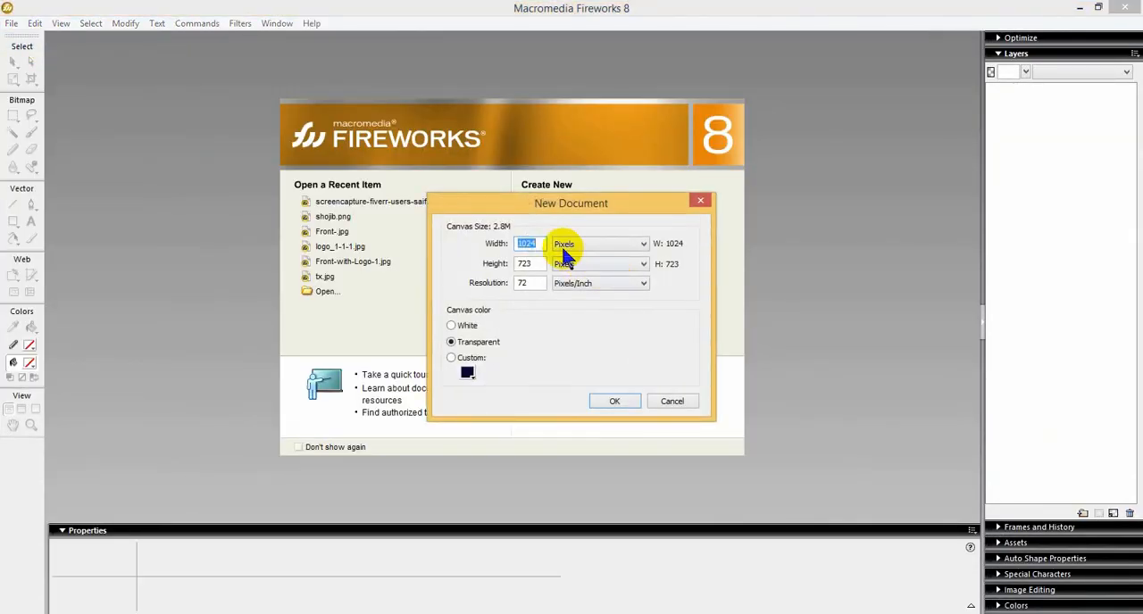
{"action": "left_click", "coordinate": [615, 399]}
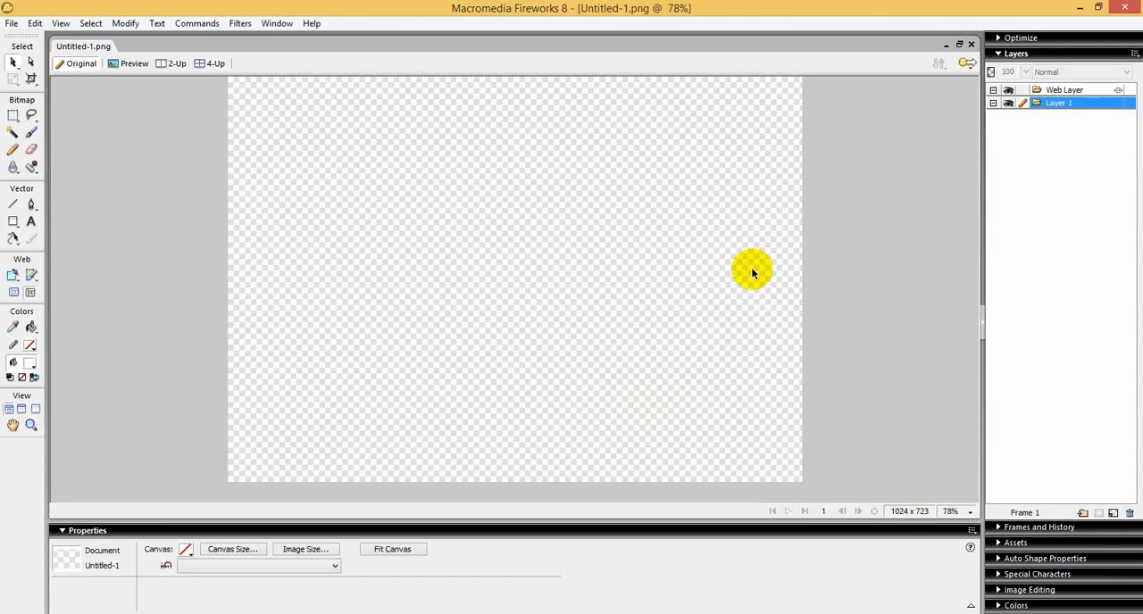
{"action": "right_click", "coordinate": [76, 54]}
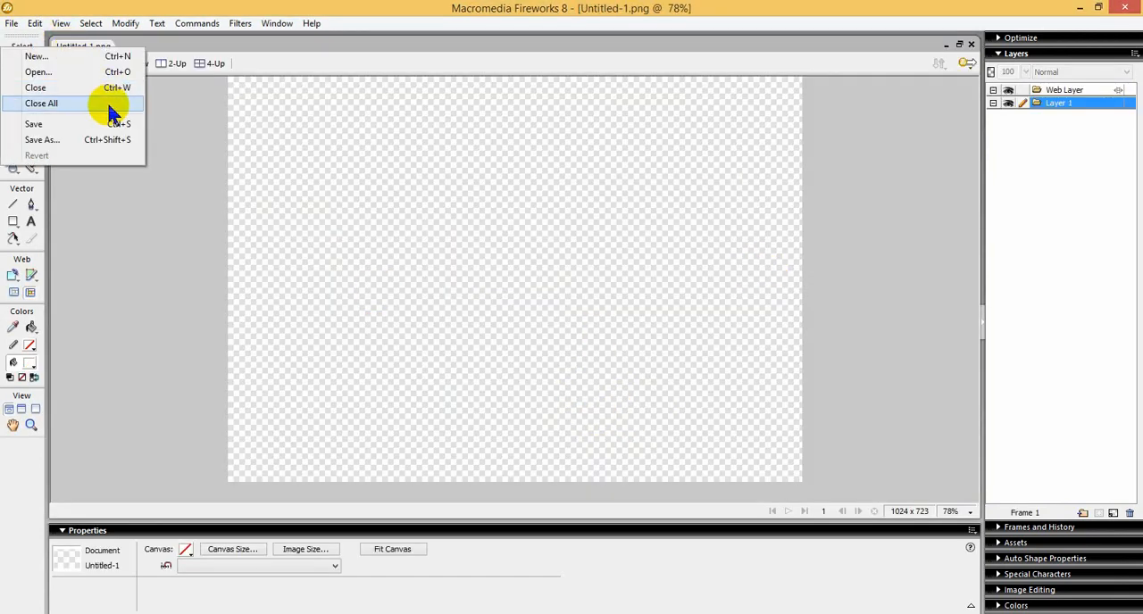
{"action": "left_click", "coordinate": [100, 87]}
Step: Create a new 1024 × 723 pixel document at 72 pixels/inch with a white canvas
{"action": "left_click", "coordinate": [12, 24]}
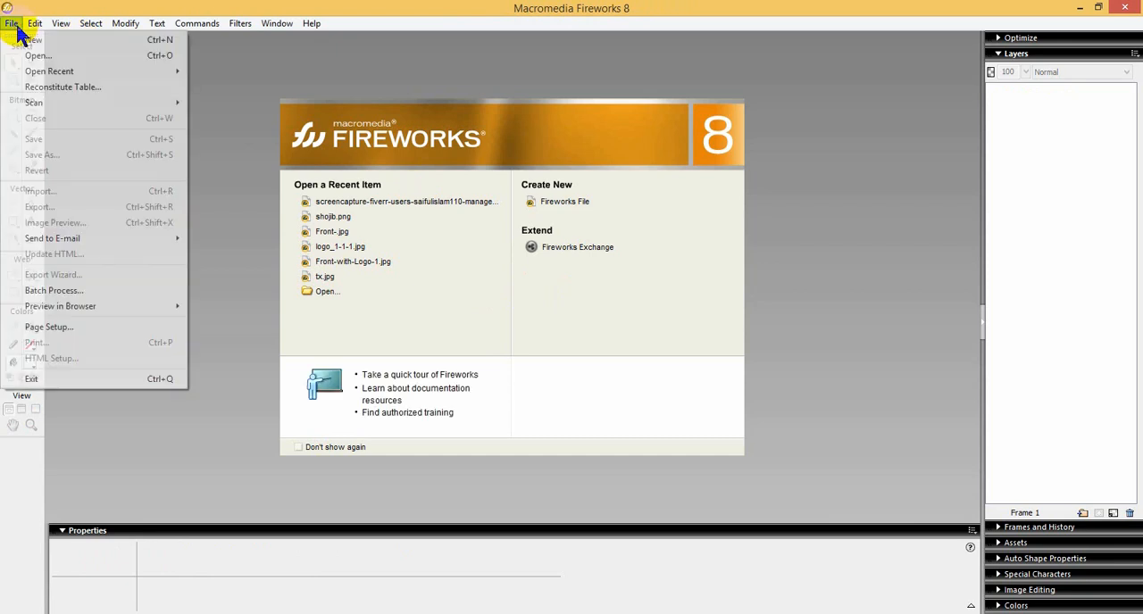
{"action": "left_click", "coordinate": [36, 40]}
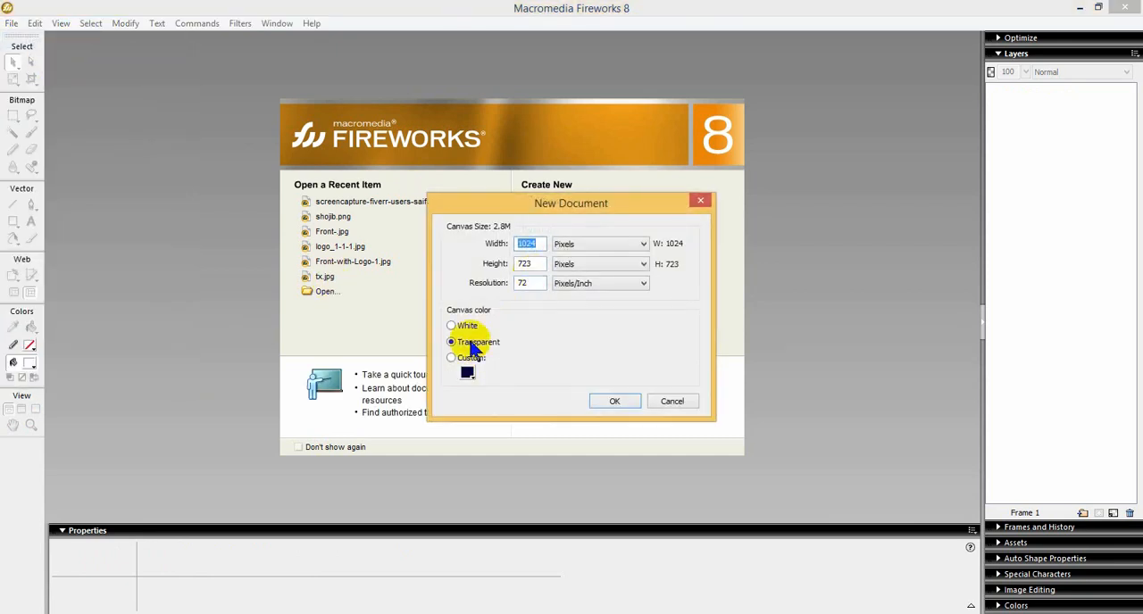
{"action": "left_click", "coordinate": [451, 326]}
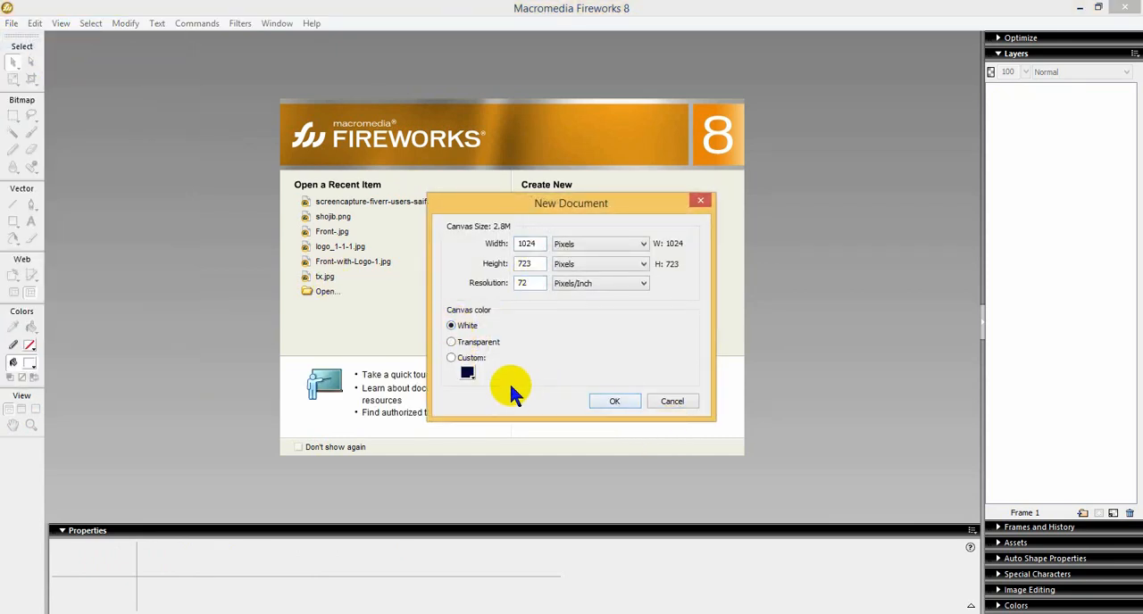
{"action": "left_click", "coordinate": [623, 402]}
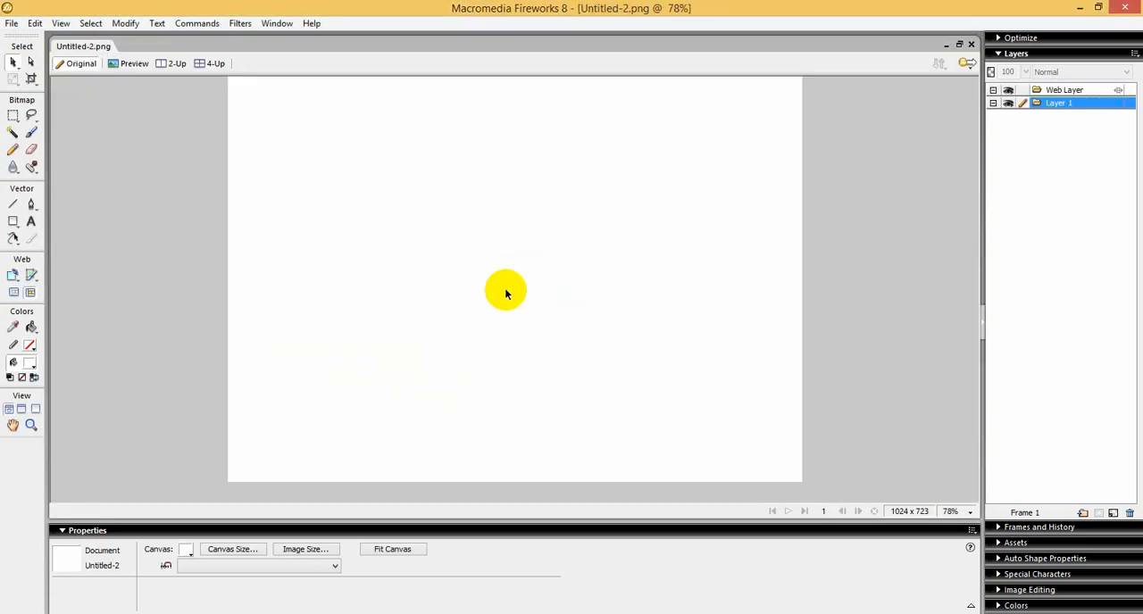
Step: Set the canvas height to 2000 pixels
{"action": "key", "text": "ctrl+minus"}
{"action": "key", "text": "ctrl+minus"}
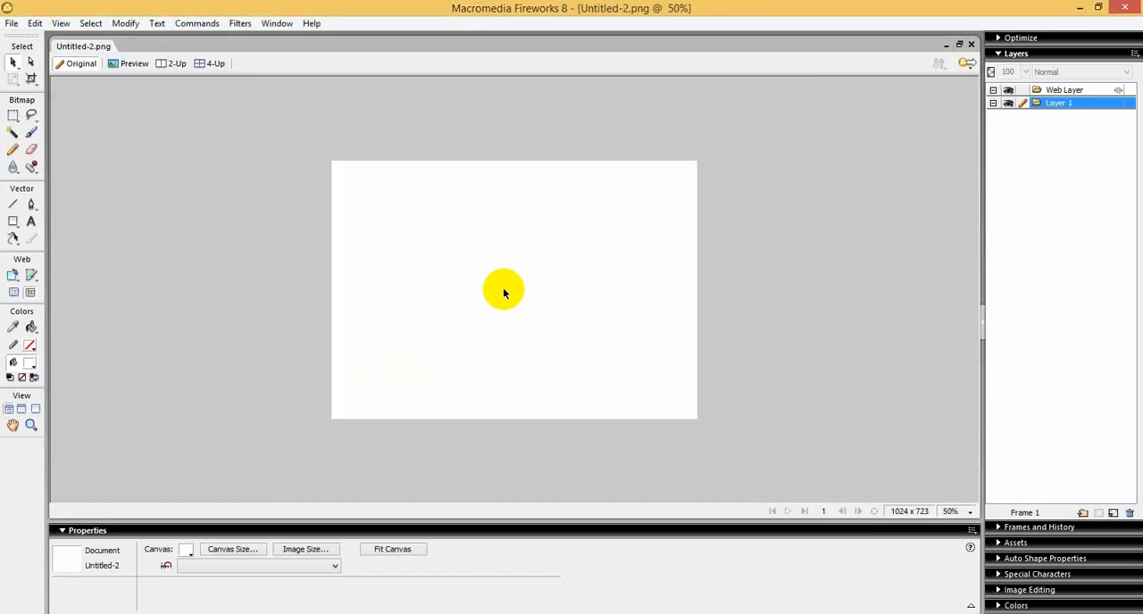
{"action": "left_click", "coordinate": [251, 551]}
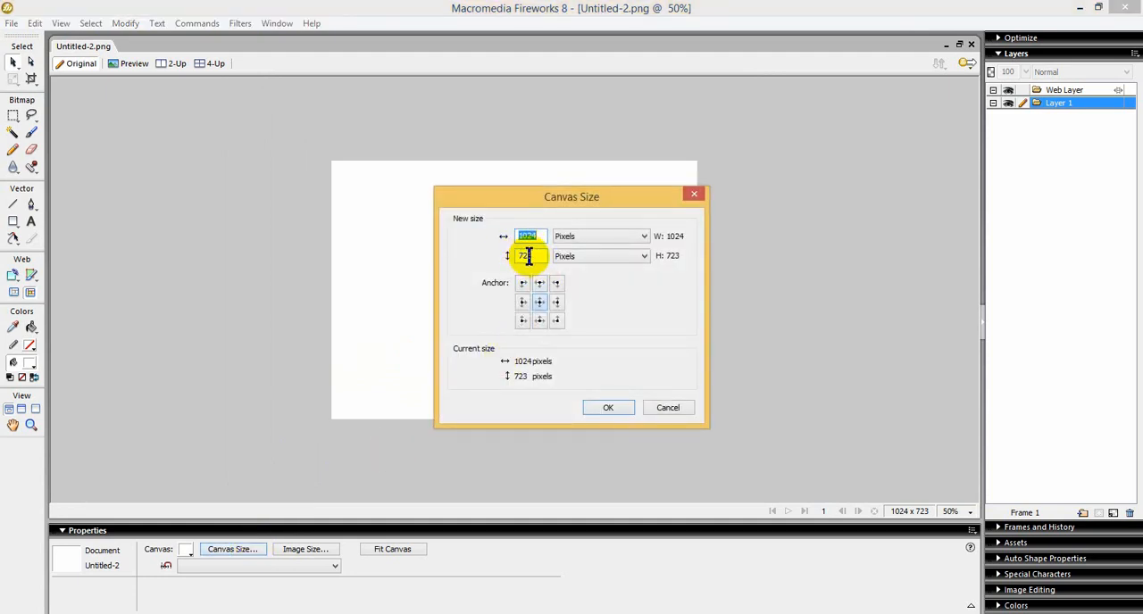
{"action": "left_click_drag", "start_coordinate": [543, 256], "coordinate": [517, 256]}
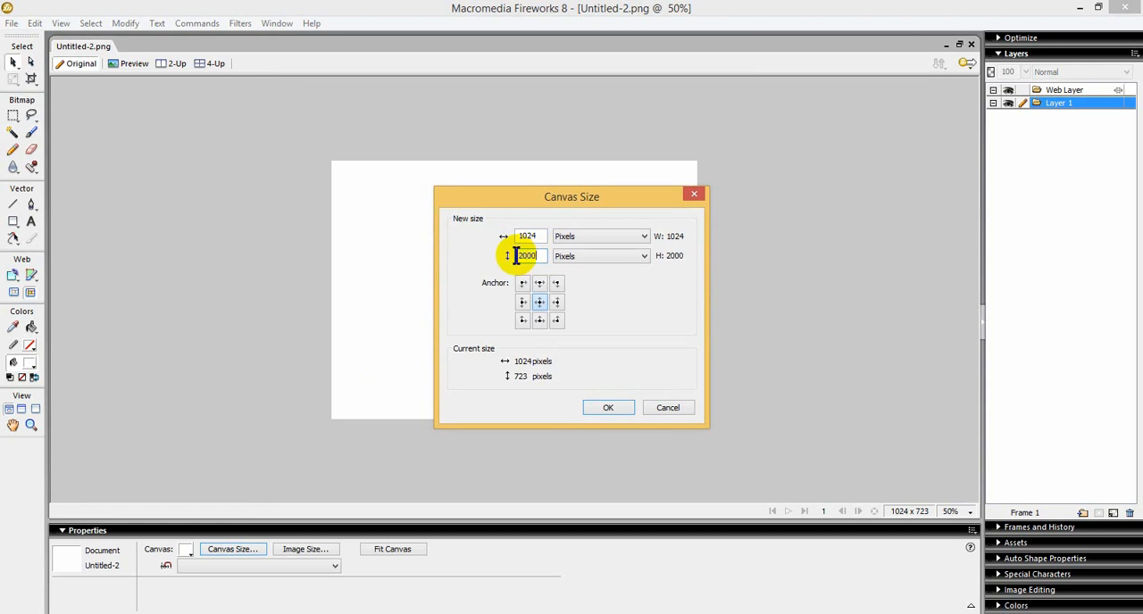
{"action": "type", "text": "2000"}
{"action": "key", "text": "Return"}
Step: Draw a rectangle about 1020 × 124 pixels across the top of the canvas for the header
{"action": "key", "text": "ctrl+minus"}
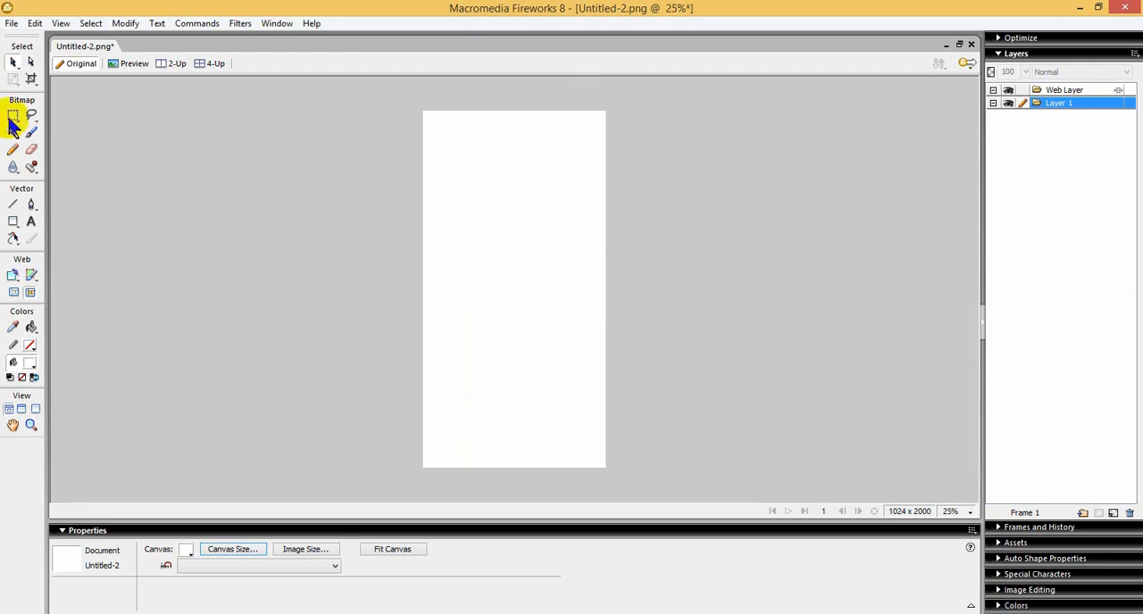
{"action": "left_click", "coordinate": [12, 225]}
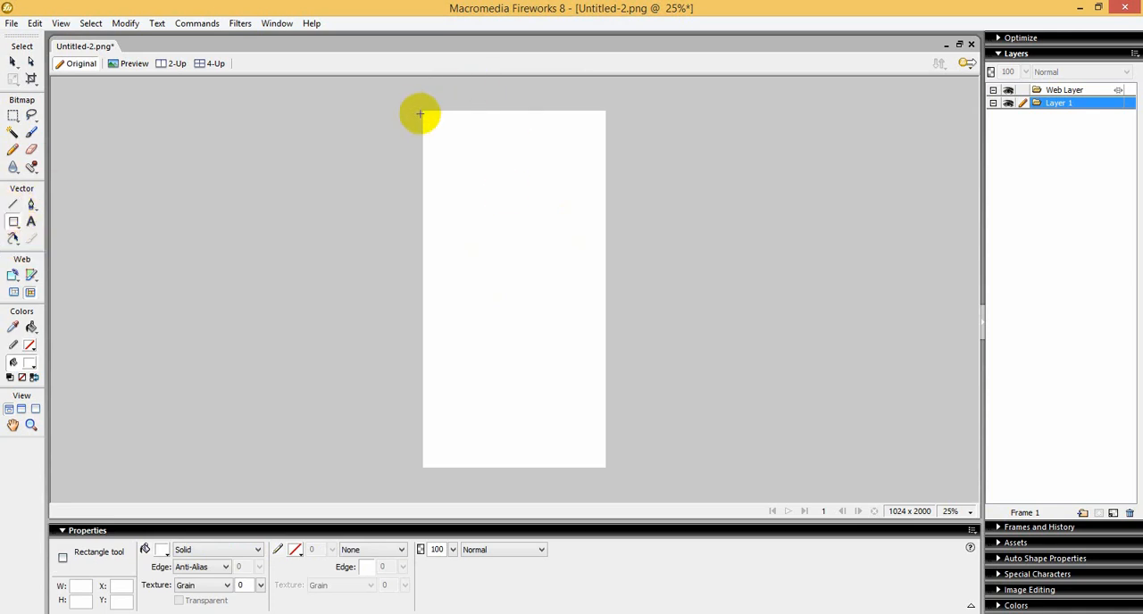
{"action": "left_click_drag", "start_coordinate": [423, 113], "coordinate": [605, 135]}
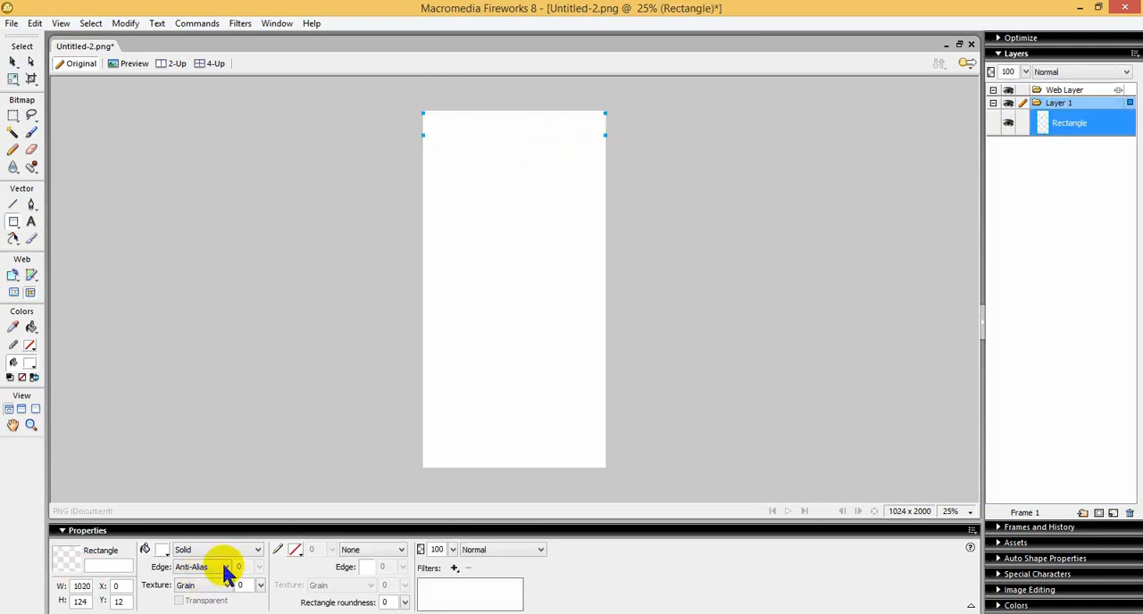
Step: Remove the header rectangle's fill and give it a stroke
{"action": "left_click", "coordinate": [187, 550]}
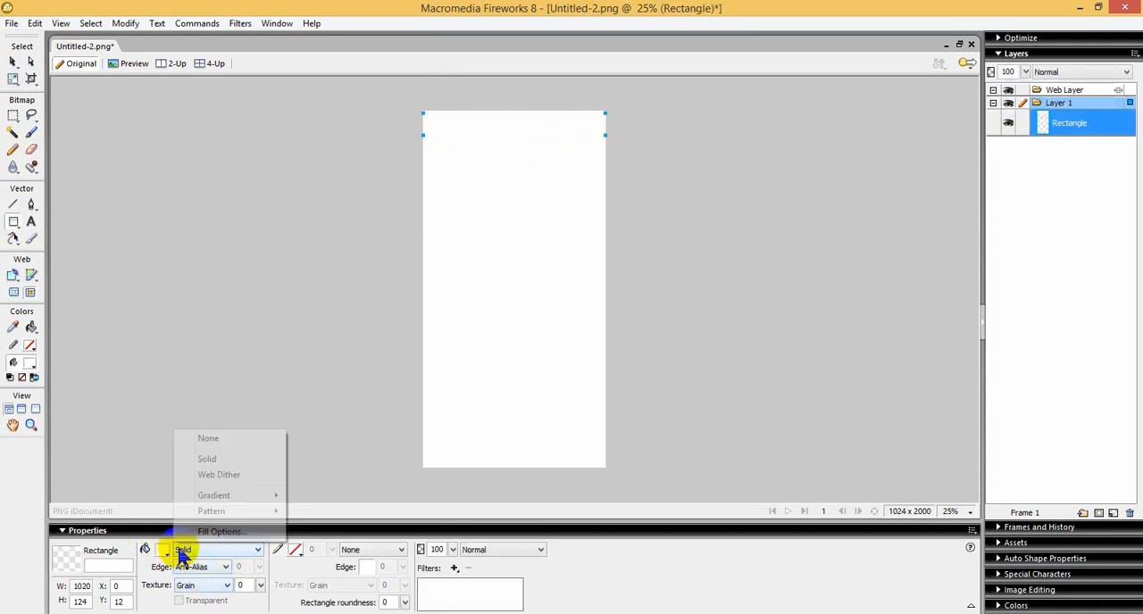
{"action": "left_click", "coordinate": [297, 549]}
{"action": "left_click", "coordinate": [226, 547]}
{"action": "left_click", "coordinate": [226, 548]}
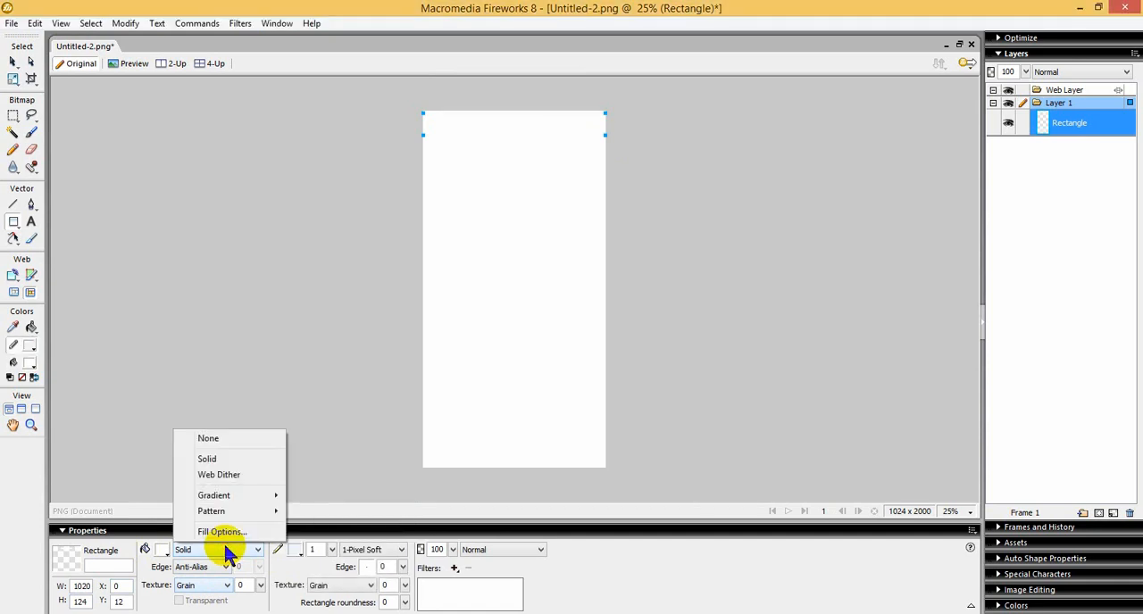
{"action": "left_click", "coordinate": [162, 550]}
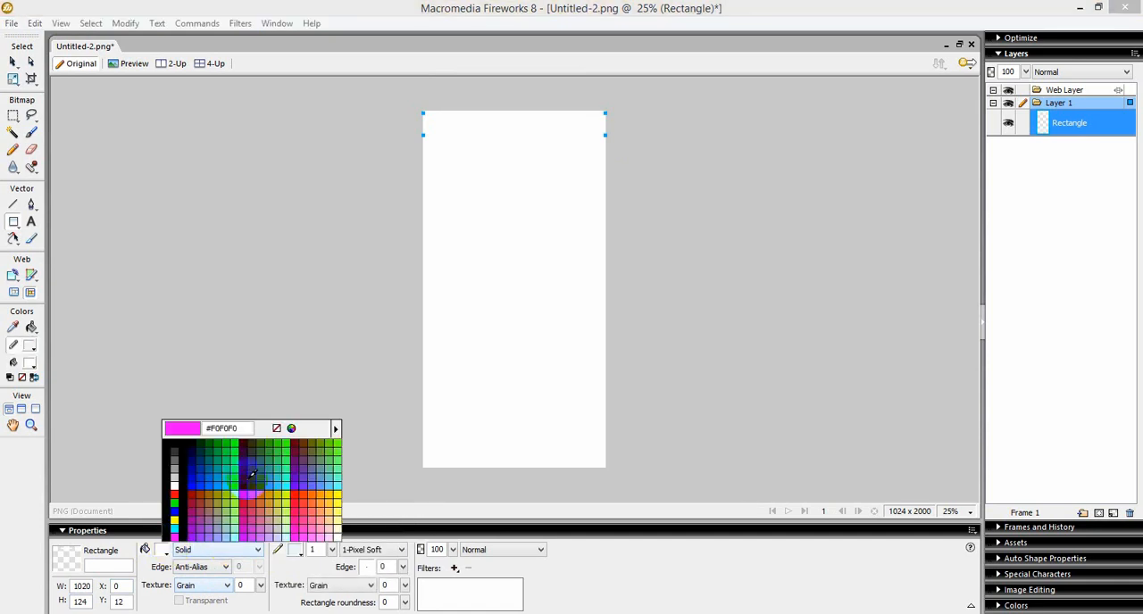
{"action": "left_click", "coordinate": [269, 430]}
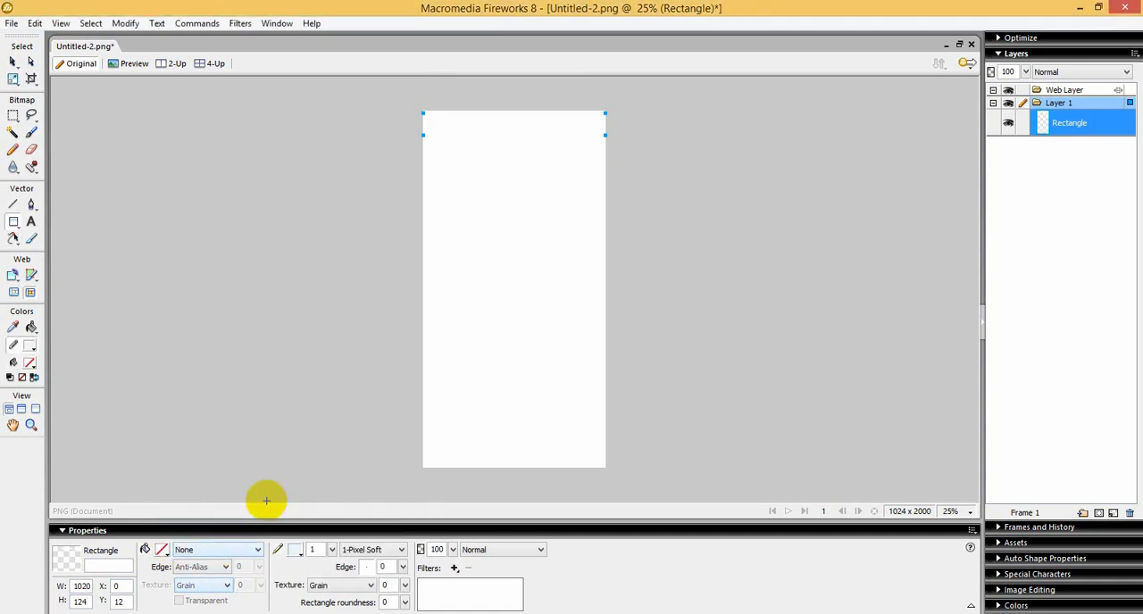
Step: Set the header rectangle's stroke to 7 pixels wide and red
{"action": "left_click", "coordinate": [332, 549]}
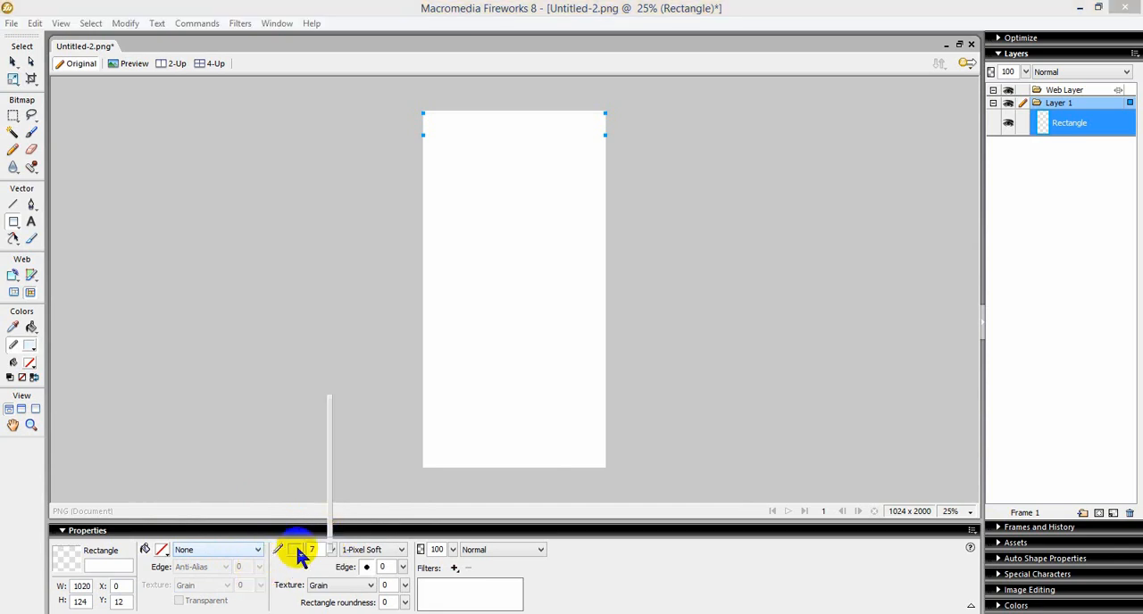
{"action": "left_click", "coordinate": [297, 549]}
{"action": "left_click", "coordinate": [294, 549]}
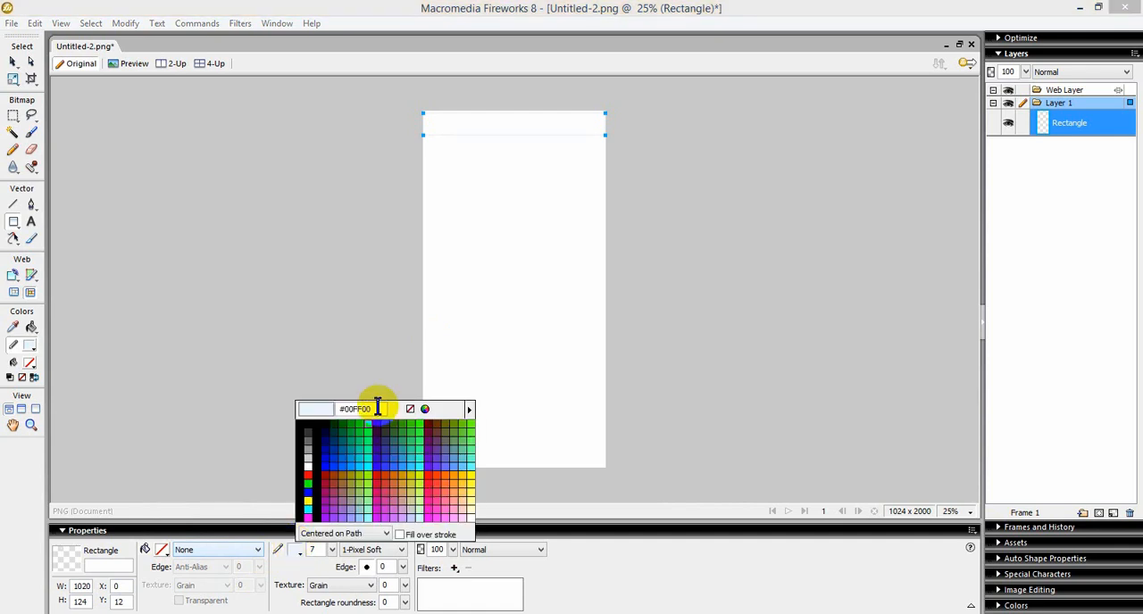
{"action": "left_click", "coordinate": [432, 474]}
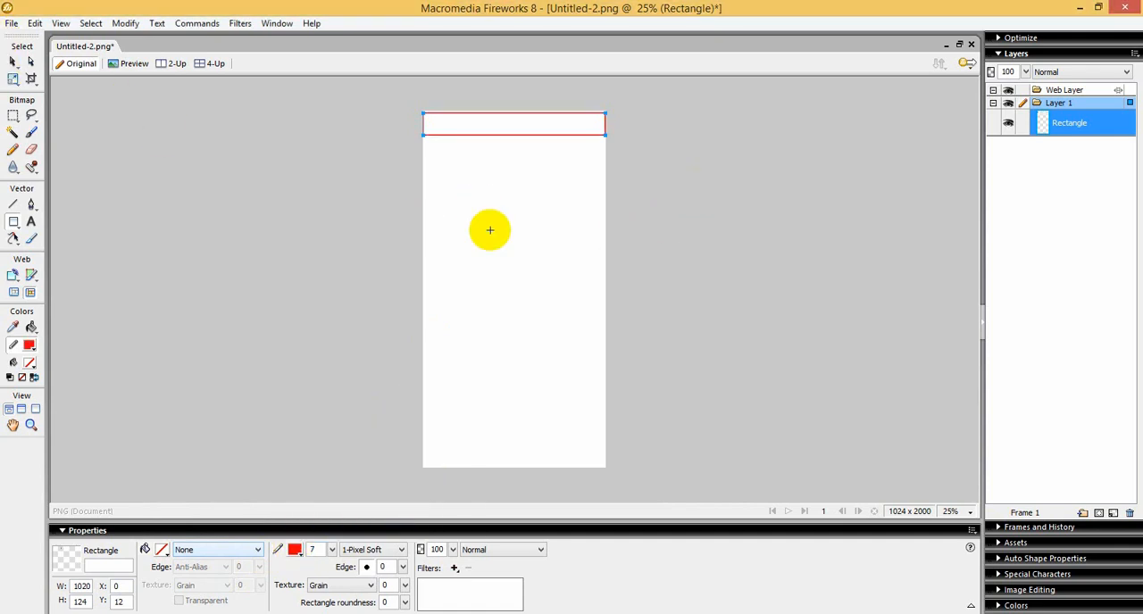
Step: Move the header rectangle slightly to X 4, Y 16 and deselect it
{"action": "left_click", "coordinate": [16, 55]}
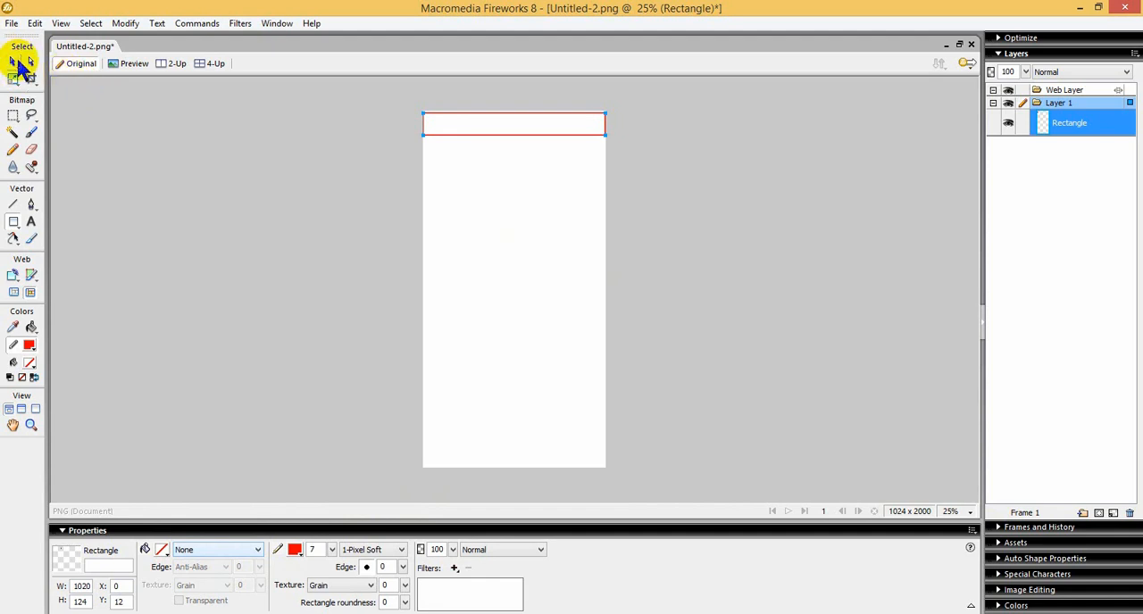
{"action": "left_click", "coordinate": [500, 136]}
{"action": "left_click_drag", "start_coordinate": [503, 134], "coordinate": [507, 132]}
{"action": "key", "text": "ctrl+equal"}
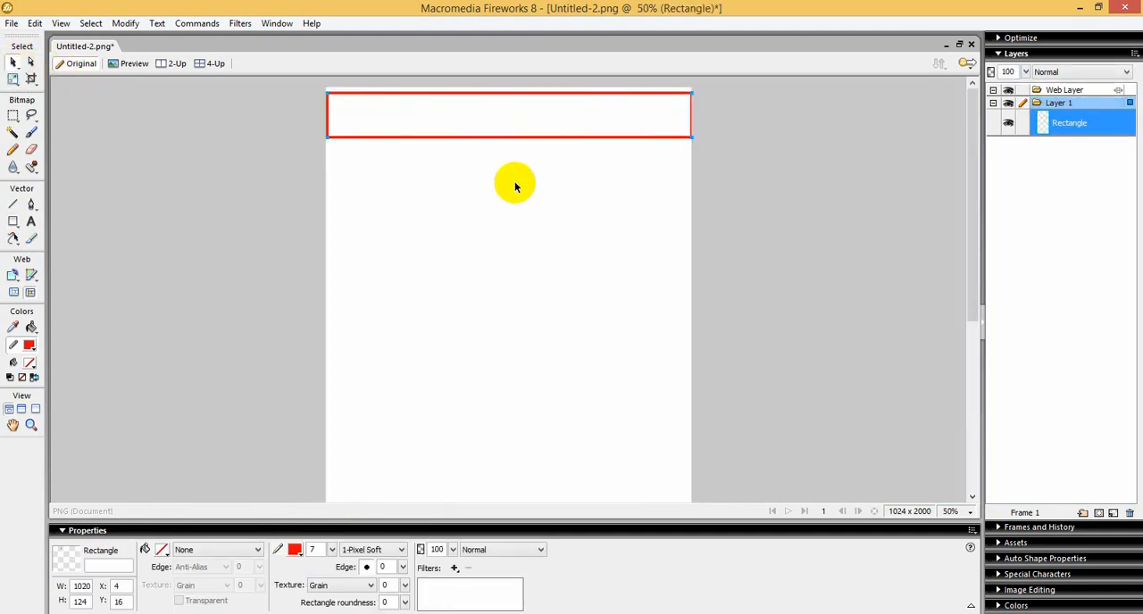
{"action": "left_click", "coordinate": [493, 120]}
{"action": "left_click_drag", "start_coordinate": [264, 86], "coordinate": [774, 156]}
{"action": "left_click", "coordinate": [497, 122]}
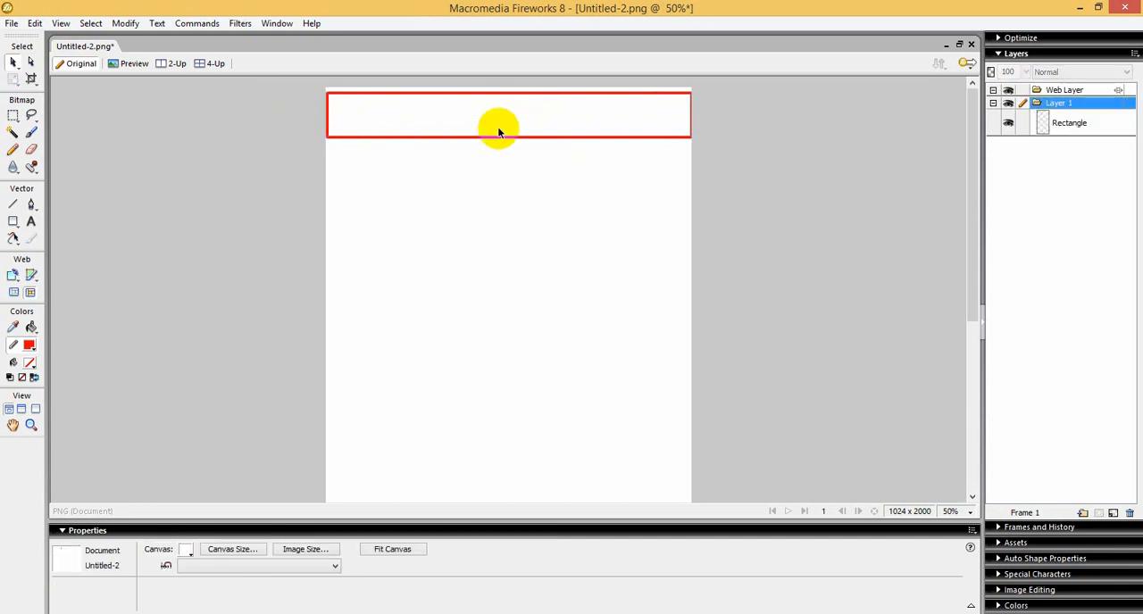
Step: Draw a small rectangle near the header's left end and a second about 340 × 48 pixels just right of its centre
{"action": "left_click", "coordinate": [12, 222]}
{"action": "left_click_drag", "start_coordinate": [336, 105], "coordinate": [390, 124]}
{"action": "left_click_drag", "start_coordinate": [483, 106], "coordinate": [606, 122]}
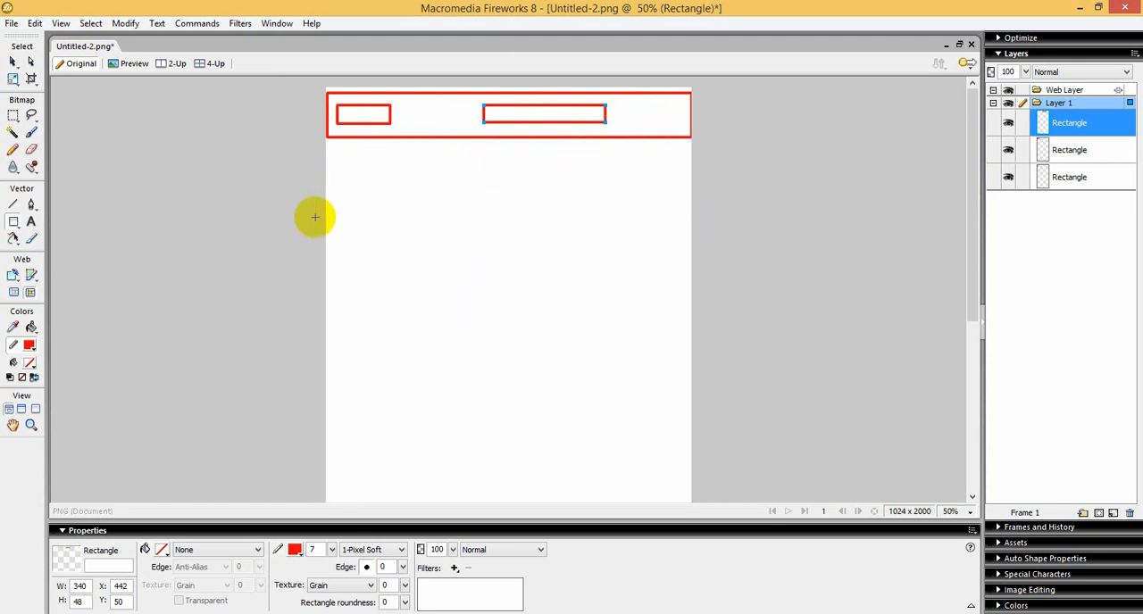
Step: Draw a small rectangle below the header, then a band about 1018 × 176 pixels containing a wide box and one about 172 × 88 pixels
{"action": "left_click_drag", "start_coordinate": [448, 174], "coordinate": [509, 198]}
{"action": "mouse_move", "coordinate": [327, 212]}
{"action": "left_mouse_down"}
{"action": "mouse_move", "coordinate": [372, 268]}
{"action": "mouse_move", "coordinate": [683, 274]}
{"action": "left_mouse_up"}
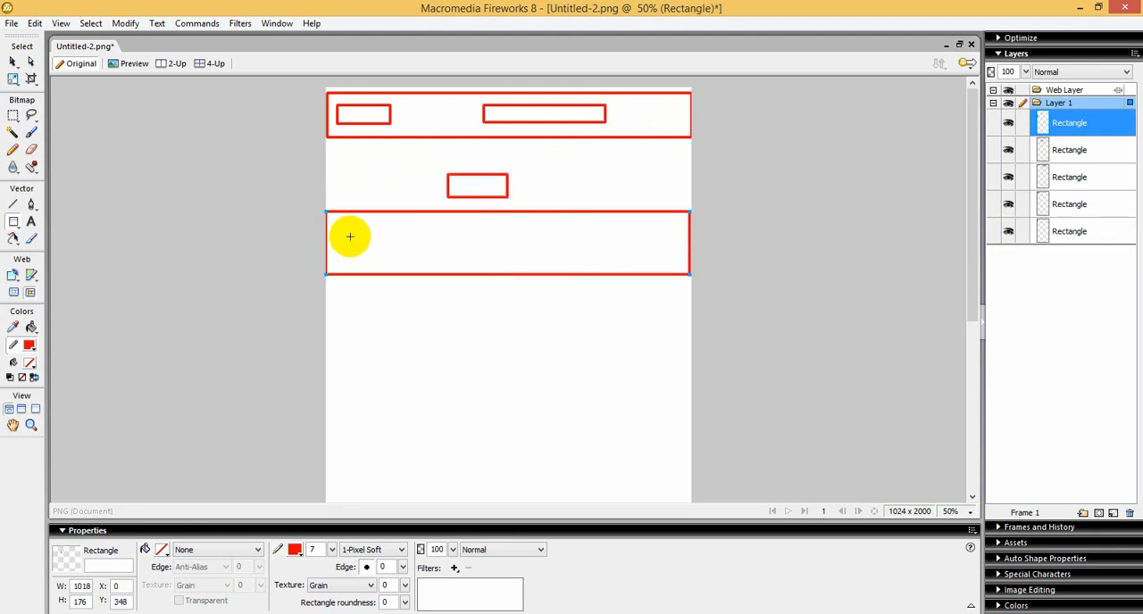
{"action": "mouse_move", "coordinate": [348, 230]}
{"action": "left_mouse_down"}
{"action": "mouse_move", "coordinate": [370, 253]}
{"action": "mouse_move", "coordinate": [540, 261]}
{"action": "left_mouse_up"}
{"action": "left_click_drag", "start_coordinate": [610, 227], "coordinate": [672, 257]}
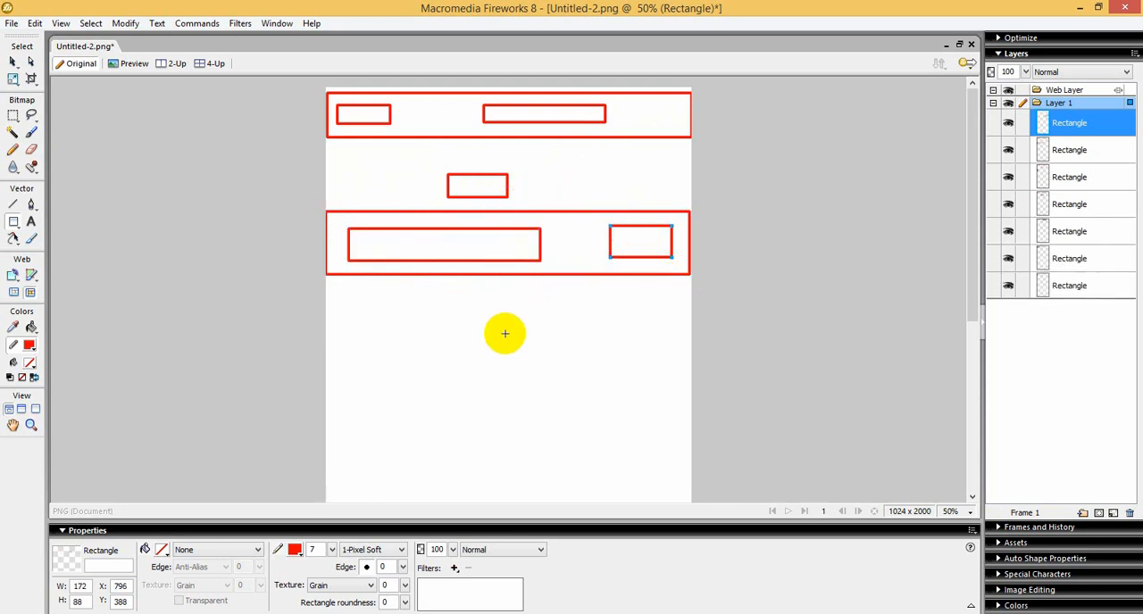
Step: Move the small rectangle between the header and the band sideways to X 482, Y 246
{"action": "left_click", "coordinate": [14, 63]}
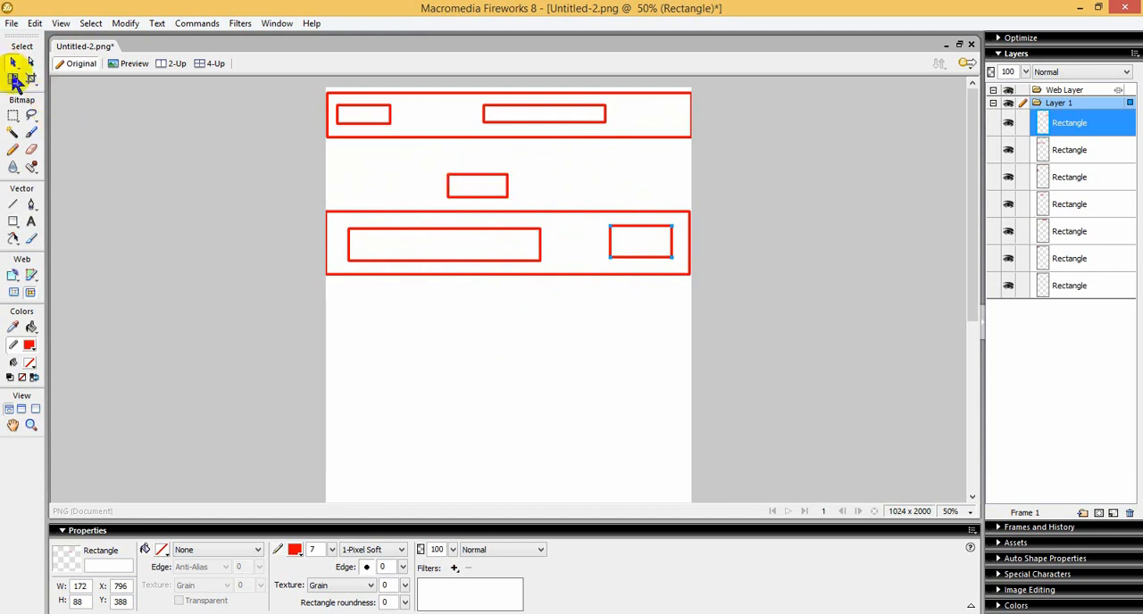
{"action": "left_click_drag", "start_coordinate": [511, 182], "coordinate": [557, 182]}
{"action": "scroll", "coordinate": [549, 339], "scroll_direction": "down", "scroll_amount": 3}
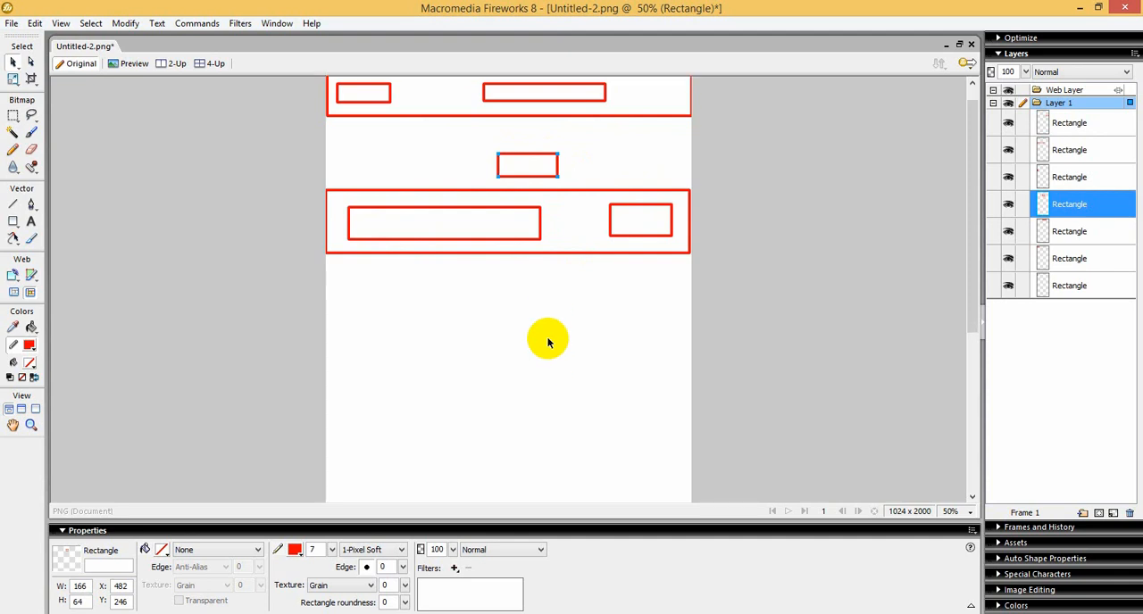
{"action": "scroll", "coordinate": [549, 339], "scroll_direction": "up", "scroll_amount": 2}
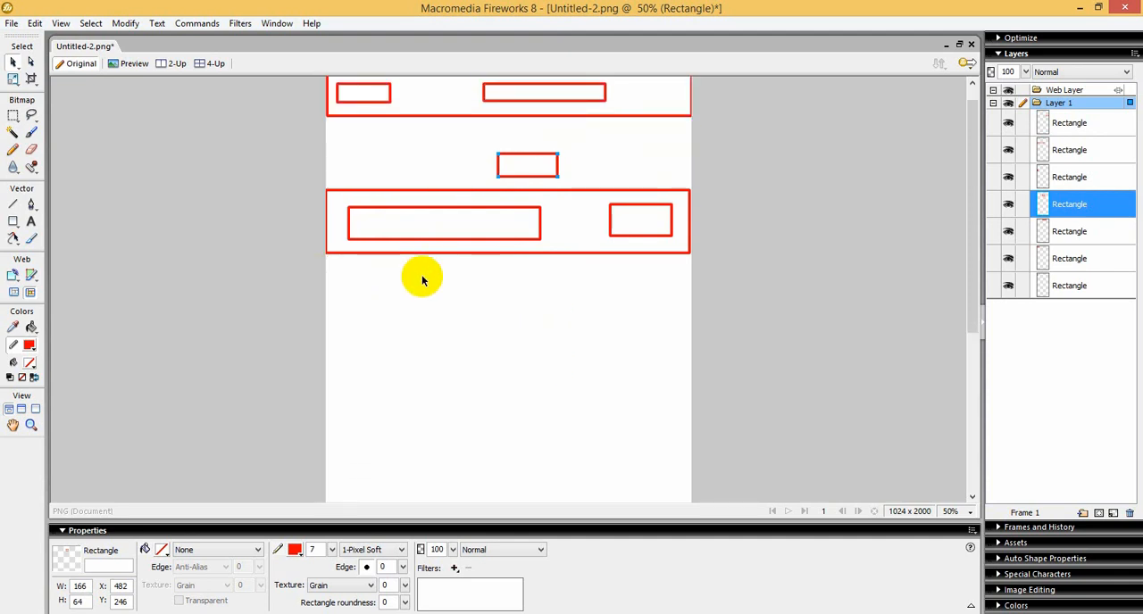
Step: Draw a large content rectangle below the band and a sidebar rectangle about 310 × 886 pixels to its right
{"action": "scroll", "coordinate": [500, 308], "scroll_direction": "down", "scroll_amount": 2}
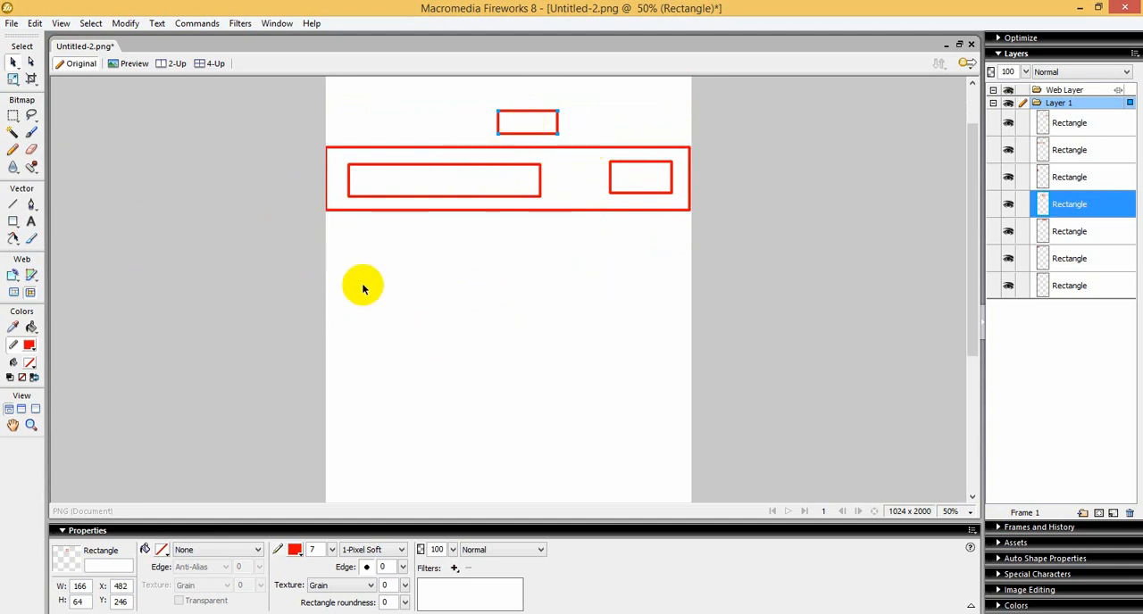
{"action": "left_click", "coordinate": [12, 221]}
{"action": "left_click_drag", "start_coordinate": [338, 246], "coordinate": [555, 449]}
{"action": "left_click_drag", "start_coordinate": [567, 137], "coordinate": [680, 452]}
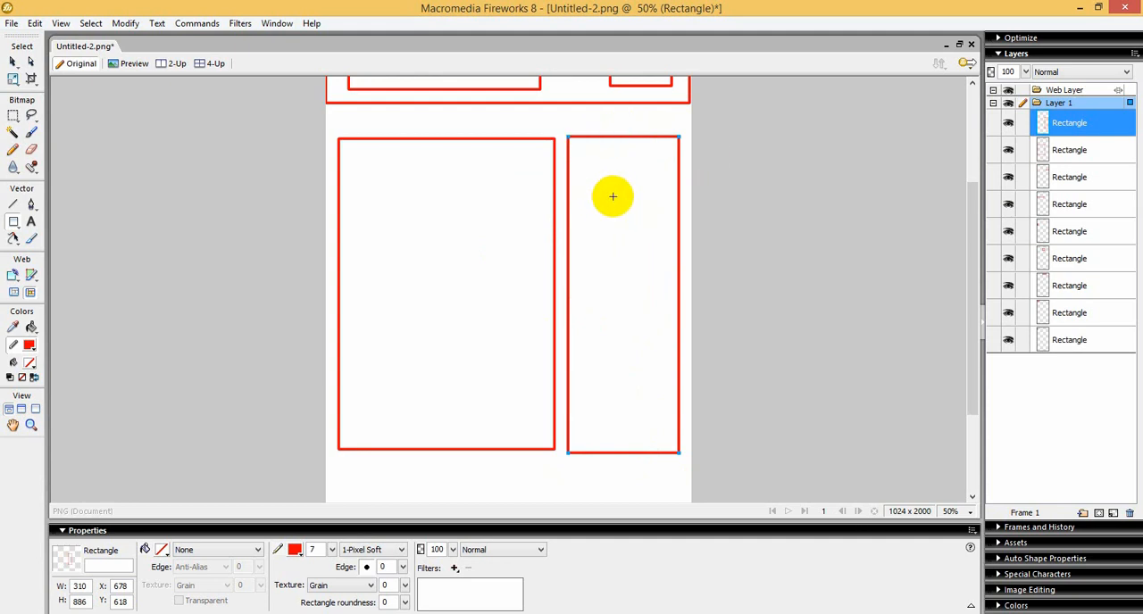
Step: Draw a footer rectangle about 1034 × 192 pixels at the page's bottom and another about 986 × 168 pixels just above it
{"action": "scroll", "coordinate": [490, 236], "scroll_direction": "down", "scroll_amount": 3}
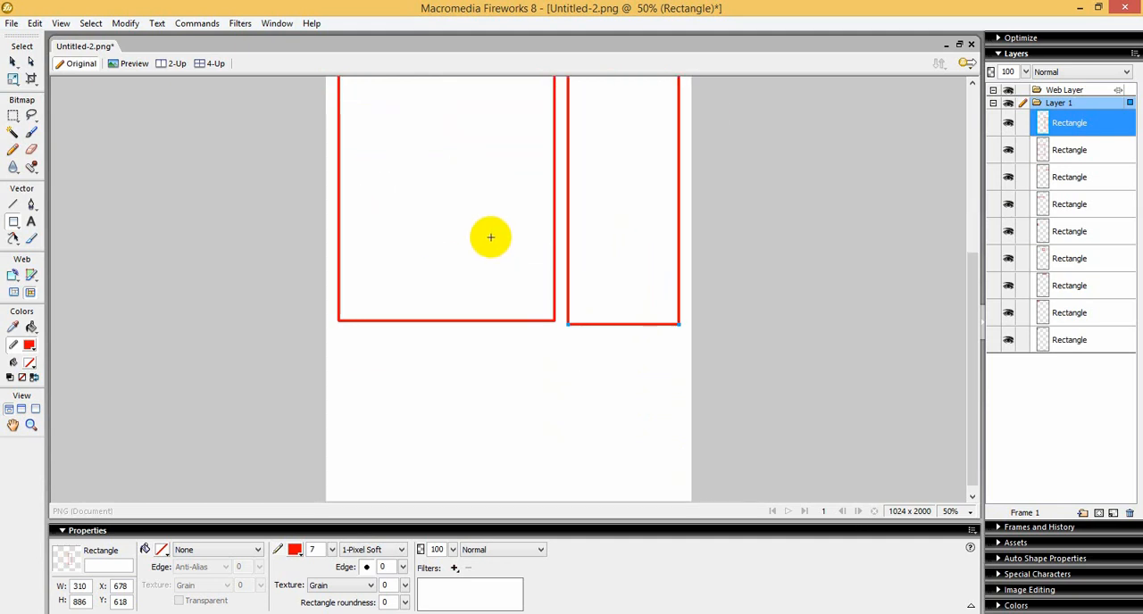
{"action": "scroll", "coordinate": [566, 344], "scroll_direction": "up", "scroll_amount": 3}
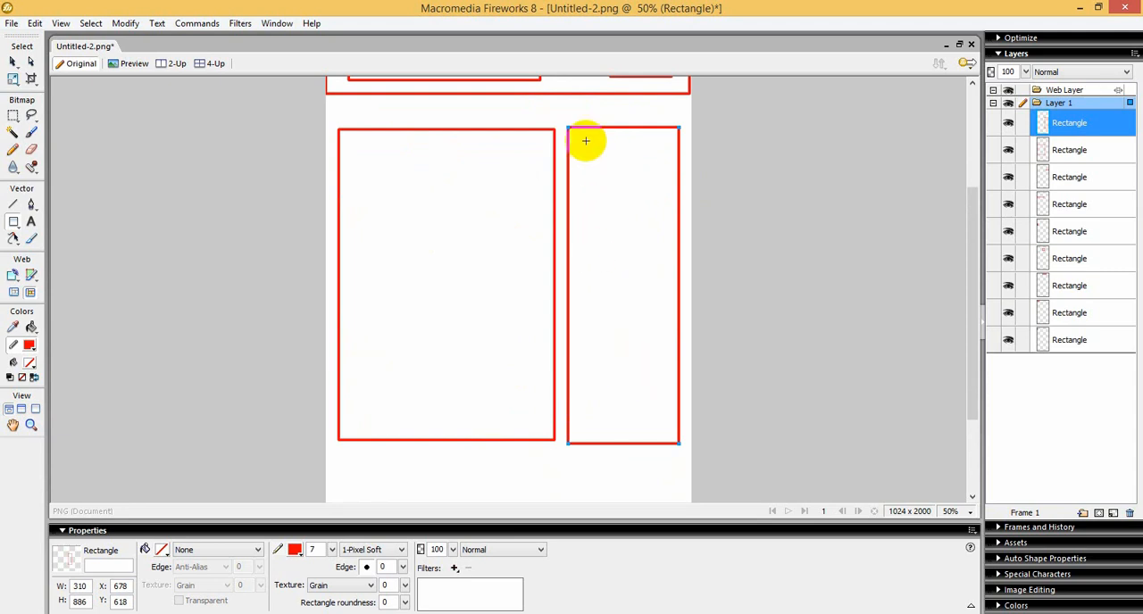
{"action": "scroll", "coordinate": [506, 277], "scroll_direction": "down", "scroll_amount": 2}
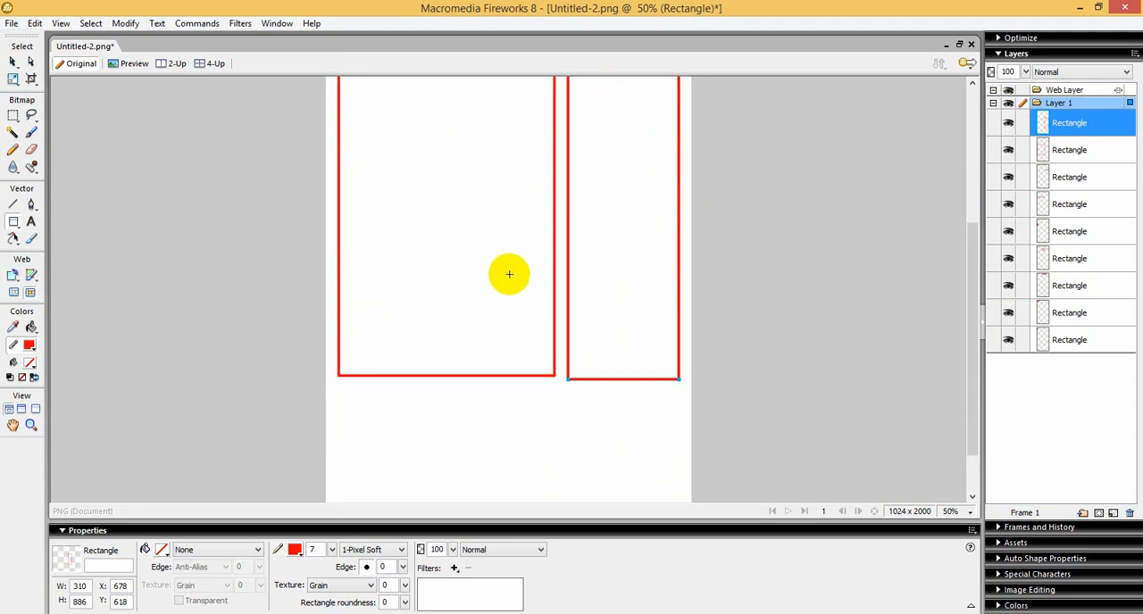
{"action": "scroll", "coordinate": [509, 274], "scroll_direction": "down", "scroll_amount": 2}
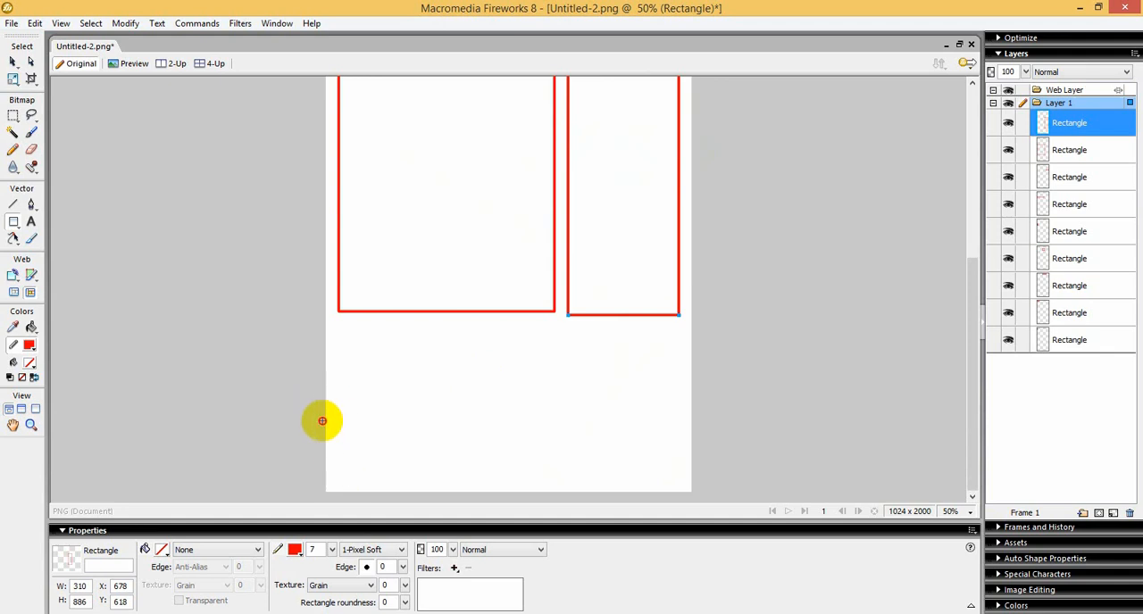
{"action": "mouse_move", "coordinate": [323, 421]}
{"action": "left_mouse_down"}
{"action": "mouse_move", "coordinate": [638, 523]}
{"action": "mouse_move", "coordinate": [691, 489]}
{"action": "left_mouse_up"}
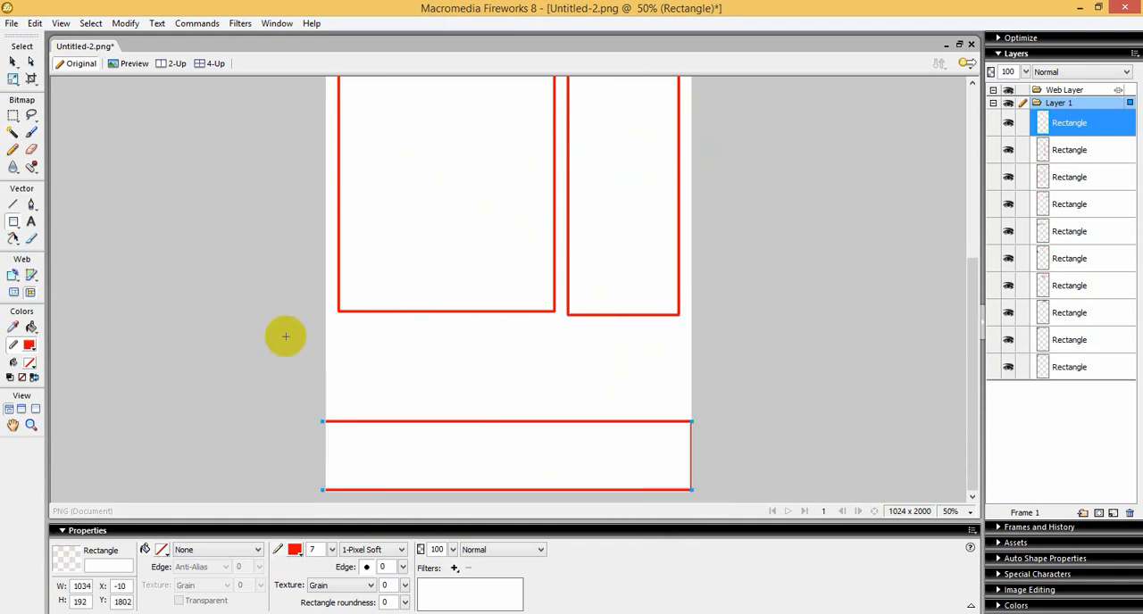
{"action": "left_click_drag", "start_coordinate": [331, 337], "coordinate": [685, 397]}
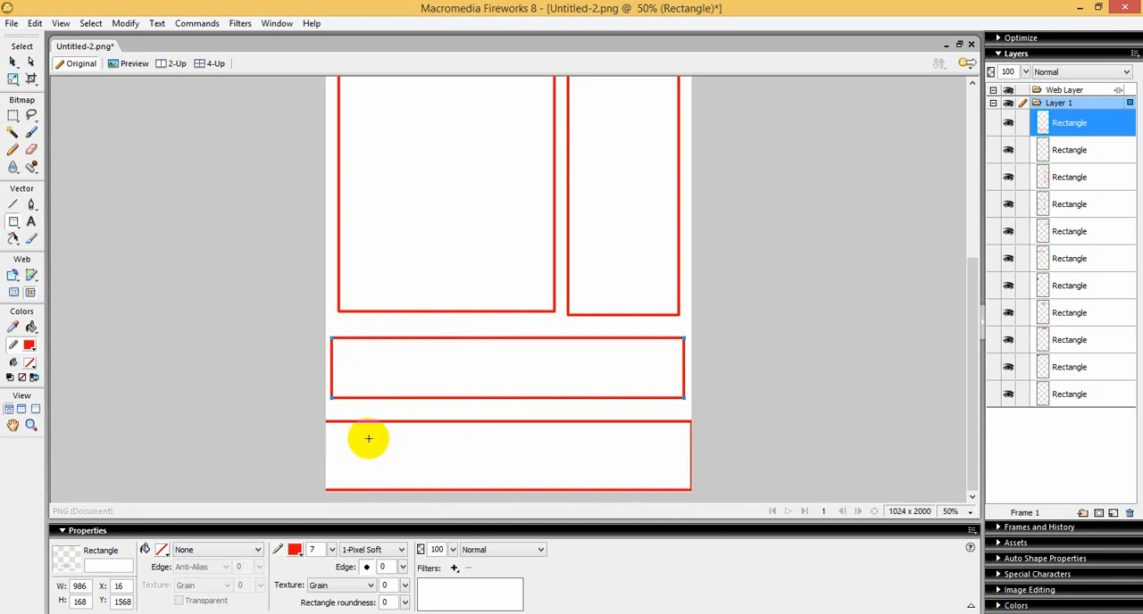
Step: Label the bottom rectangle "Footer" in red text and the rectangle above it "Post catagories"
{"action": "left_click", "coordinate": [31, 221]}
{"action": "left_click", "coordinate": [377, 449]}
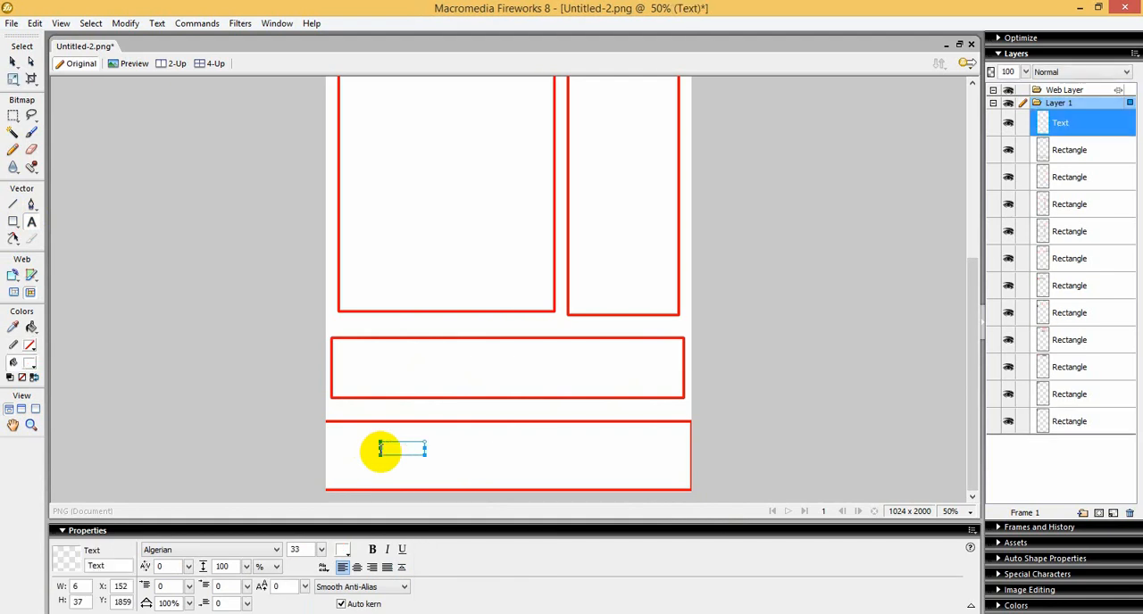
{"action": "key", "text": "ctrl+a"}
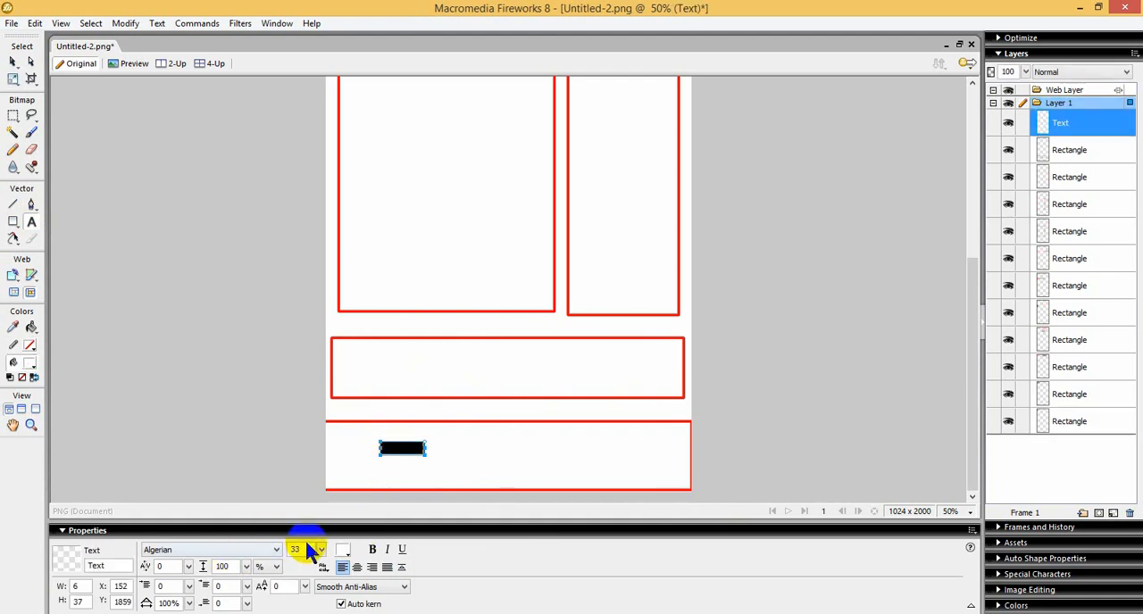
{"action": "left_click", "coordinate": [340, 553]}
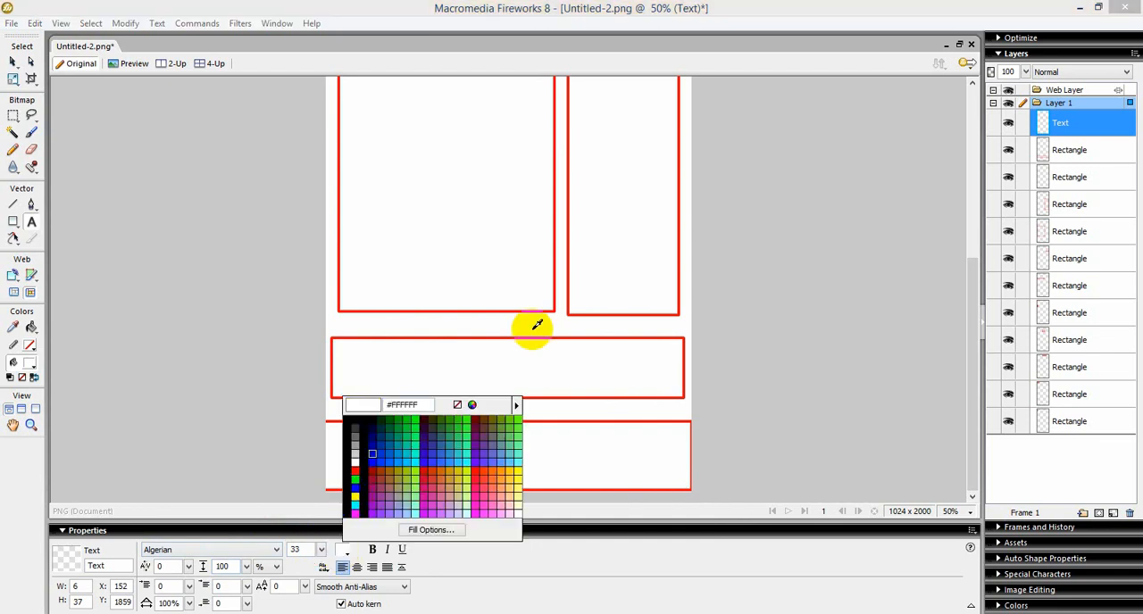
{"action": "left_click", "coordinate": [480, 467]}
{"action": "key", "text": "Escape"}
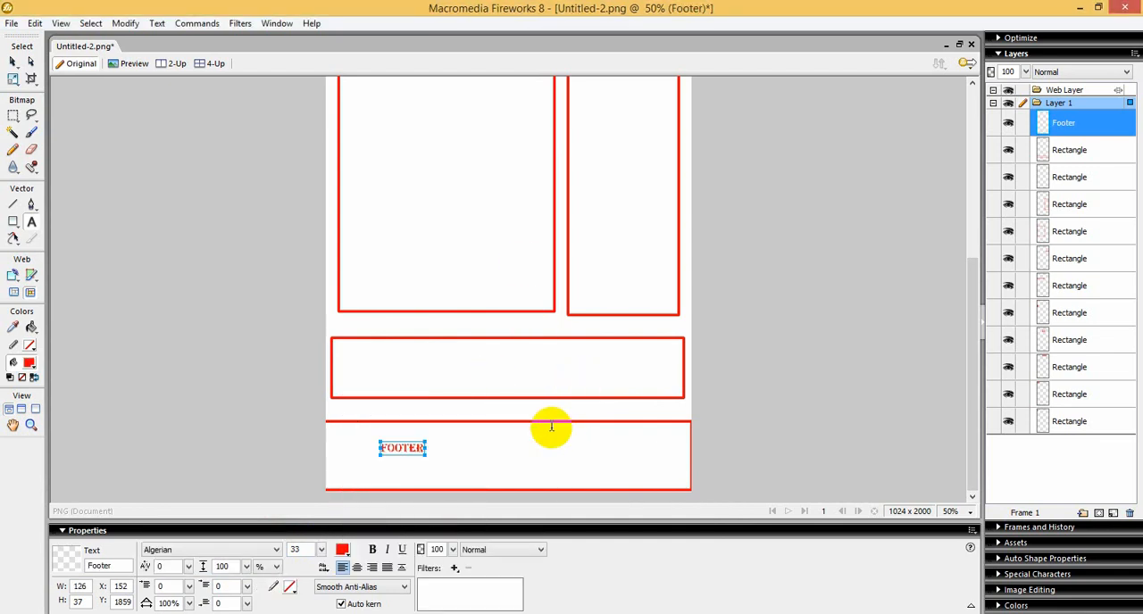
{"action": "left_click", "coordinate": [440, 358]}
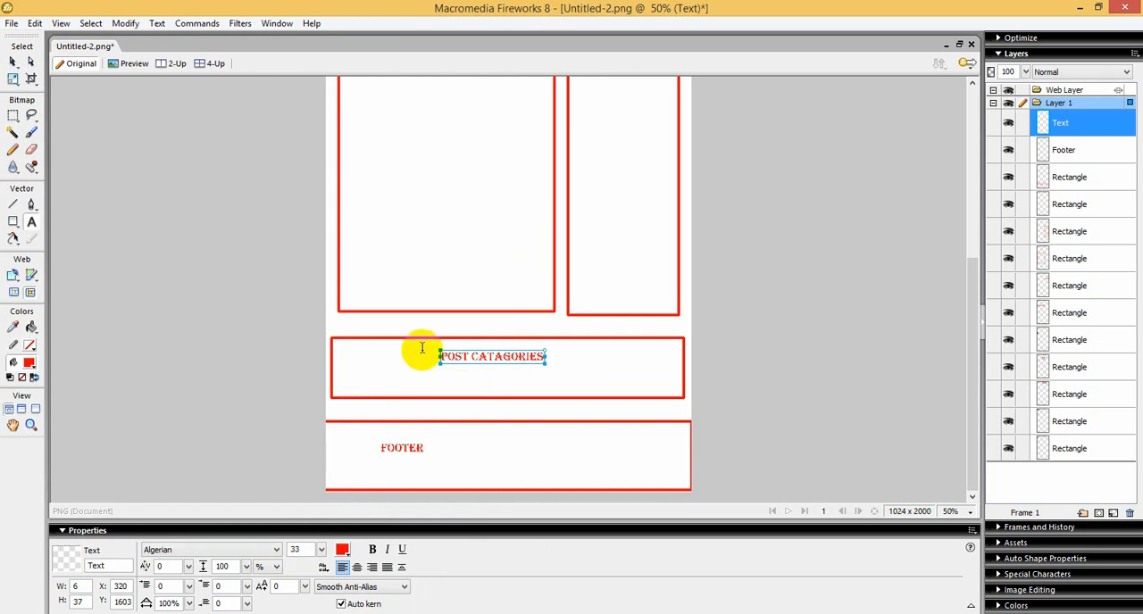
Step: Label the narrow column "sidebar", centring the text in it, and add "different post" inside the large content rectangle
{"action": "scroll", "coordinate": [461, 306], "scroll_direction": "up", "scroll_amount": 3}
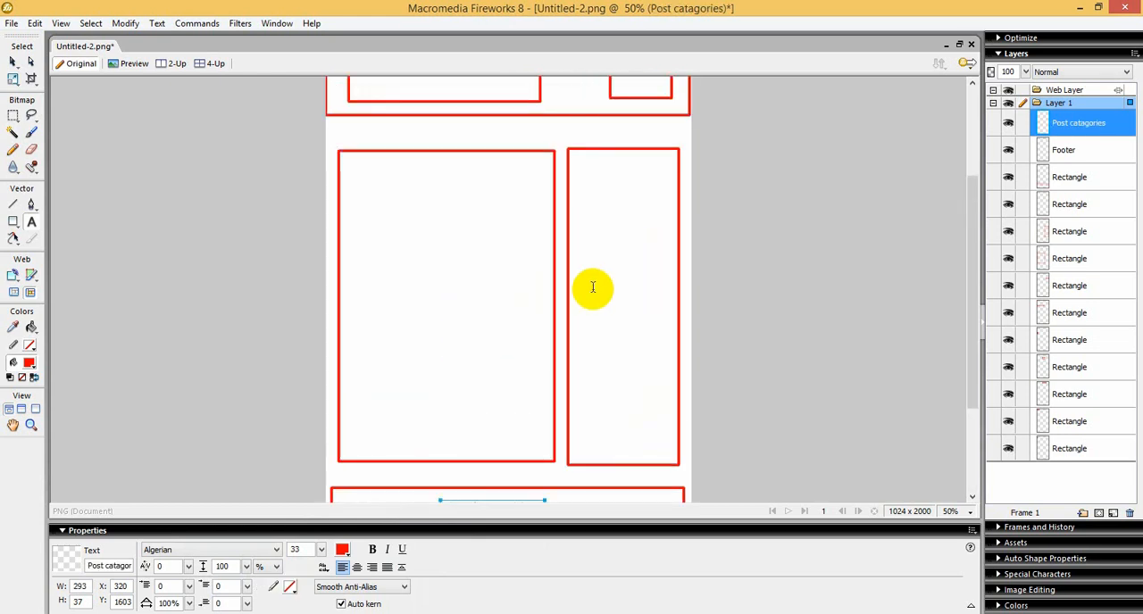
{"action": "key", "text": "i"}
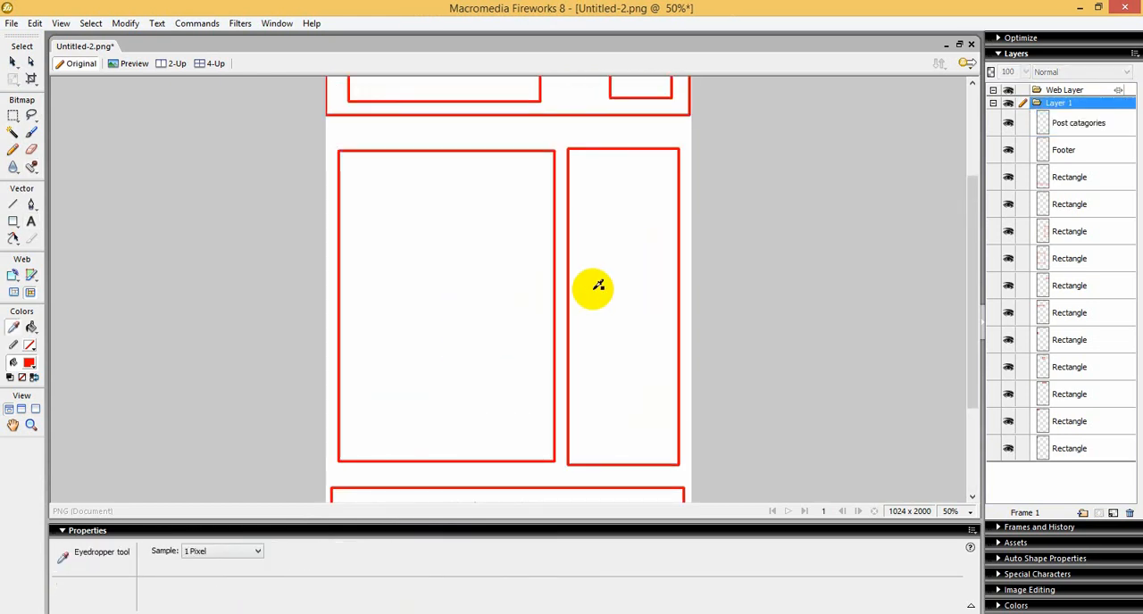
{"action": "left_click", "coordinate": [31, 222]}
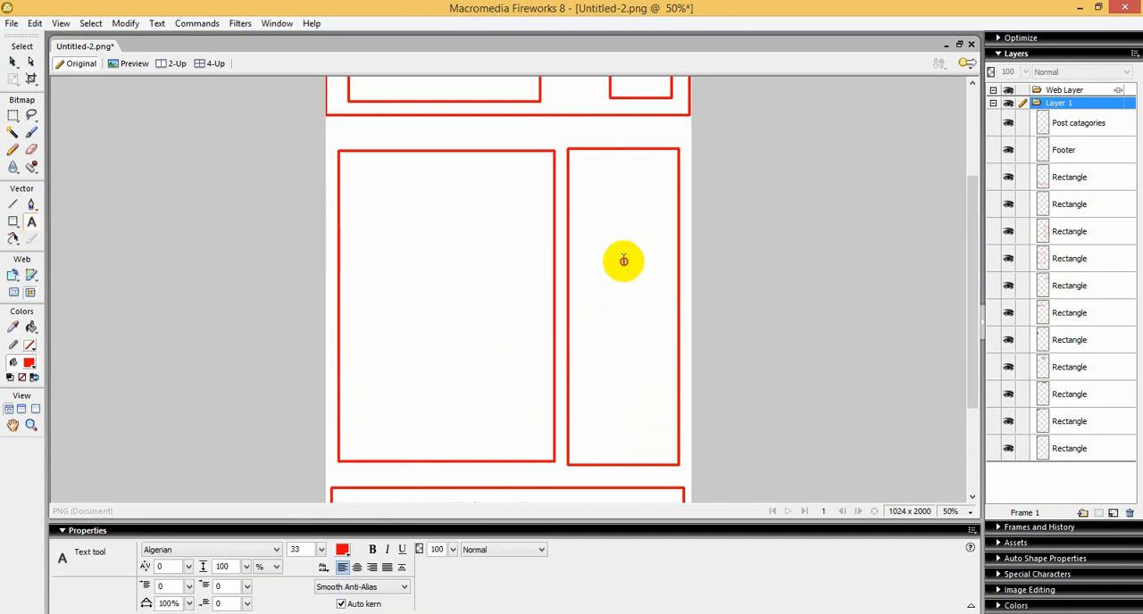
{"action": "left_click", "coordinate": [623, 261]}
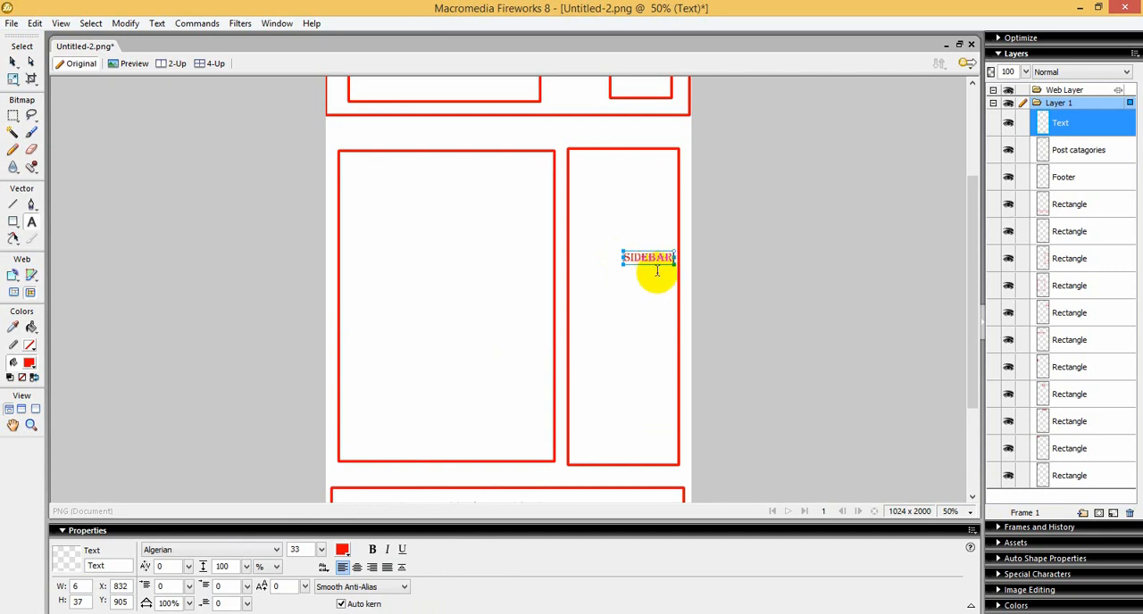
{"action": "left_click_drag", "start_coordinate": [657, 259], "coordinate": [635, 303]}
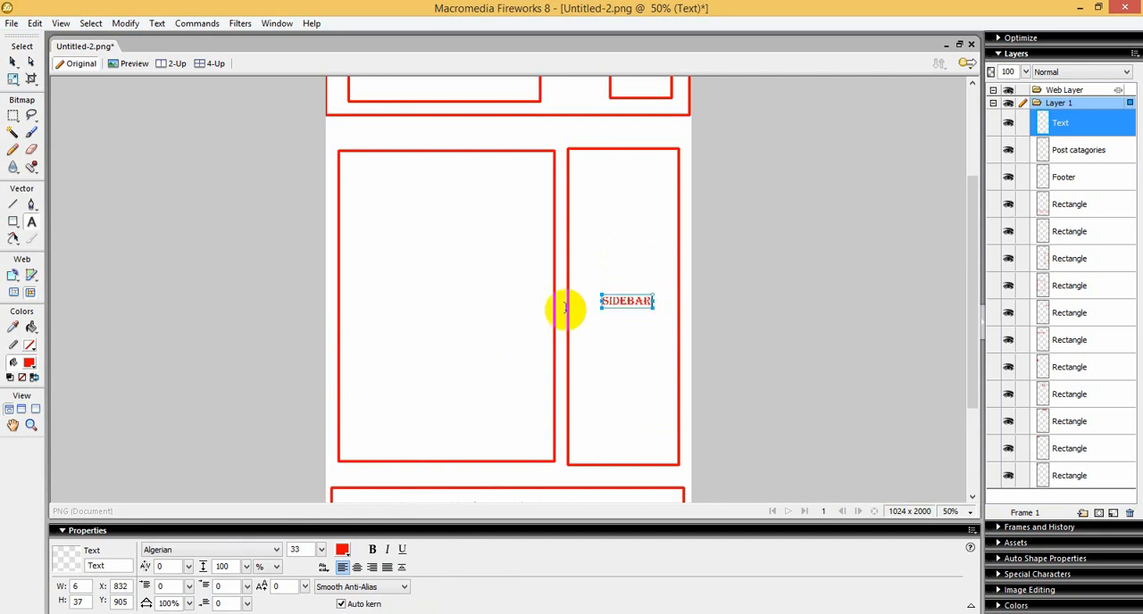
{"action": "left_click", "coordinate": [439, 324]}
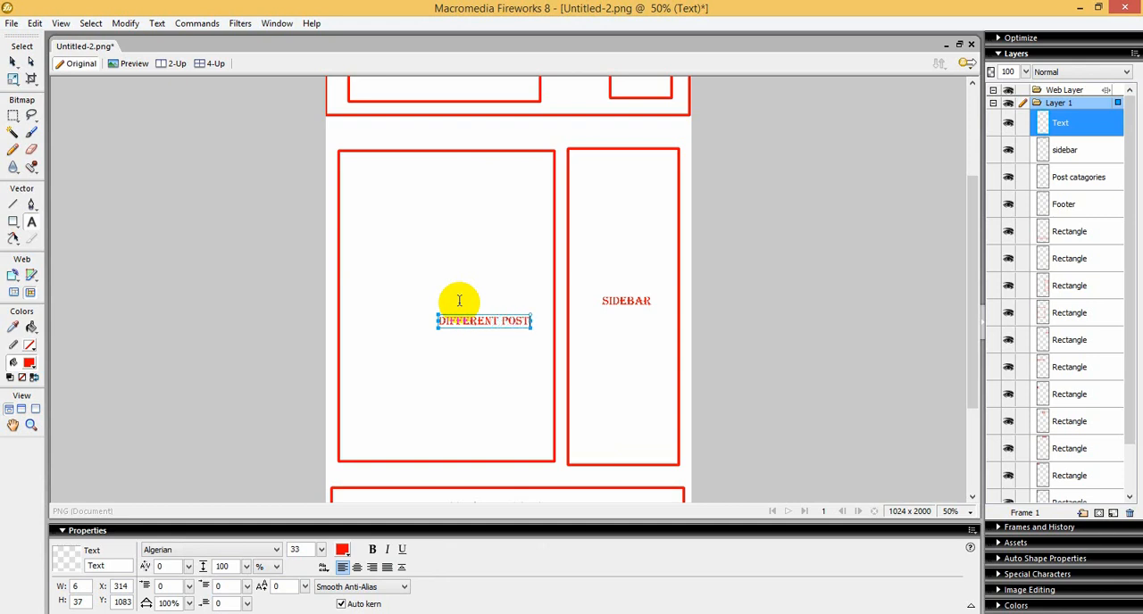
{"action": "left_click", "coordinate": [528, 323]}
{"action": "double_click", "coordinate": [518, 322]}
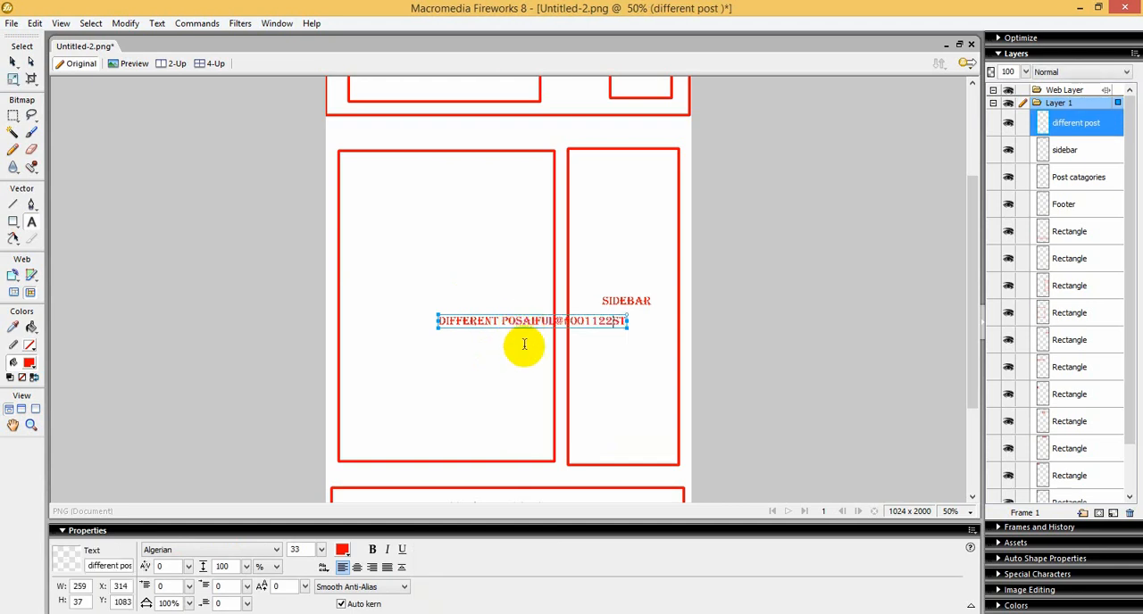
{"action": "key", "text": "ctrl+z"}
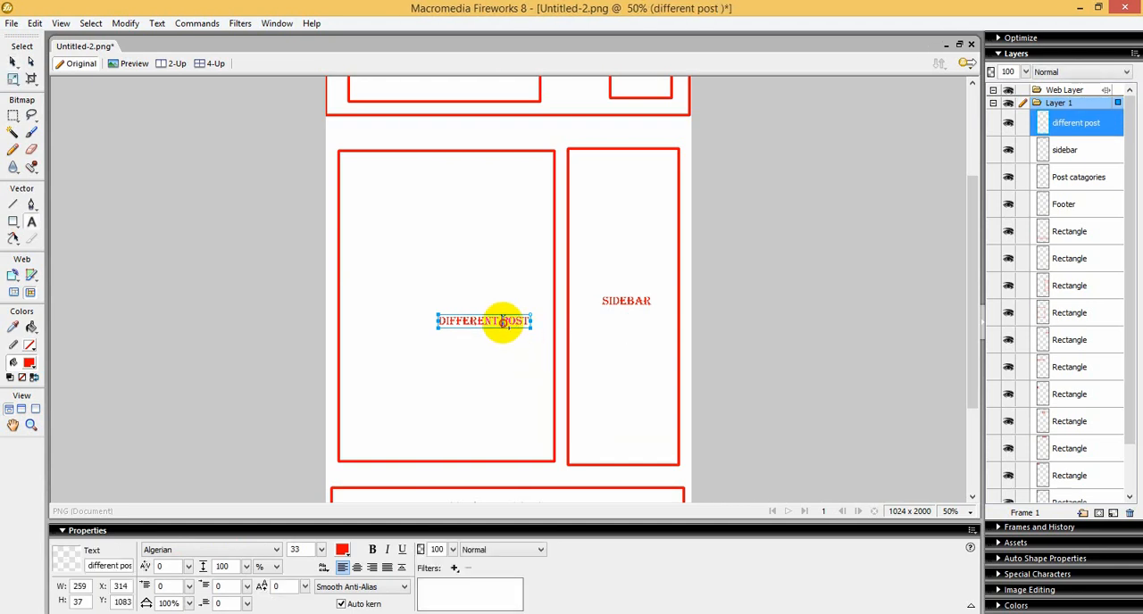
{"action": "double_click", "coordinate": [503, 324]}
{"action": "left_click", "coordinate": [511, 358]}
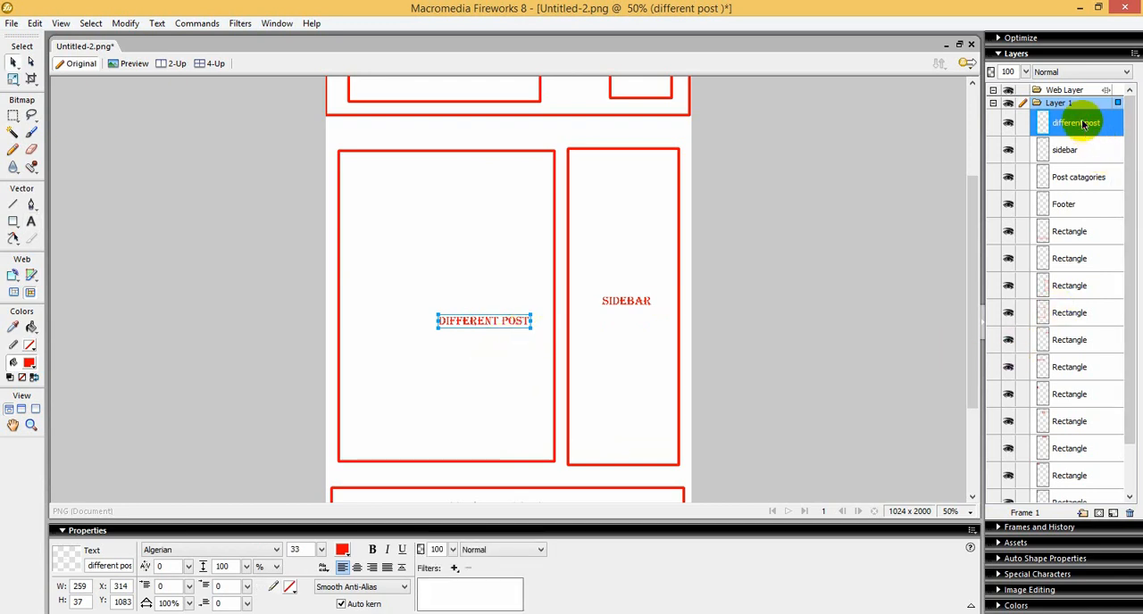
Step: Duplicate the "different post" text and place the copy just below the original at about X 310, Y 1193
{"action": "key", "text": "ctrl+shift+d"}
{"action": "key", "text": "t"}
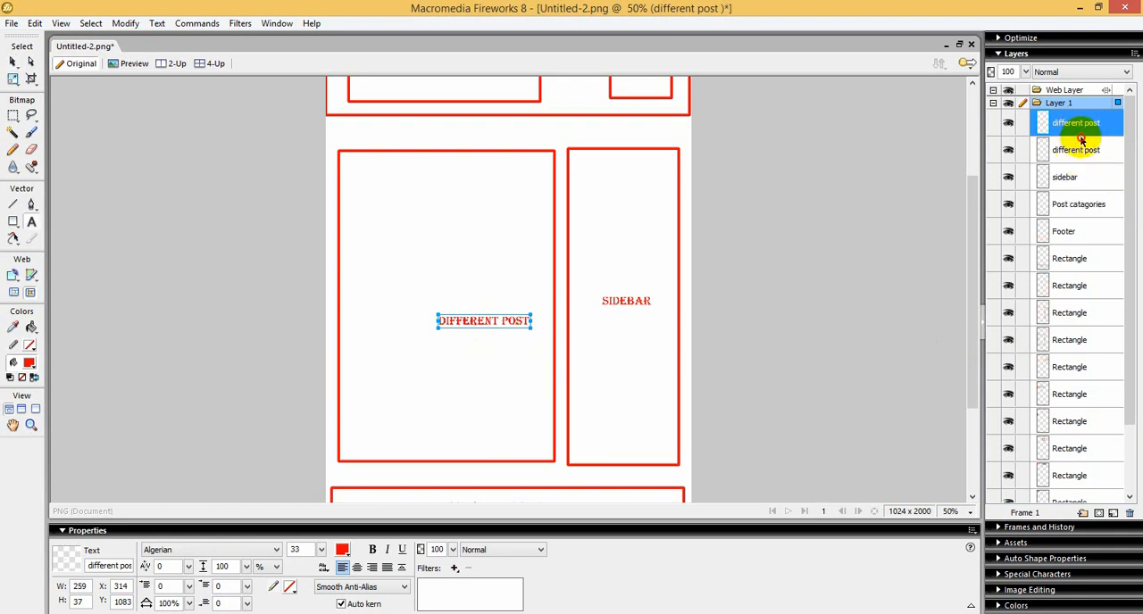
{"action": "left_click", "coordinate": [478, 356]}
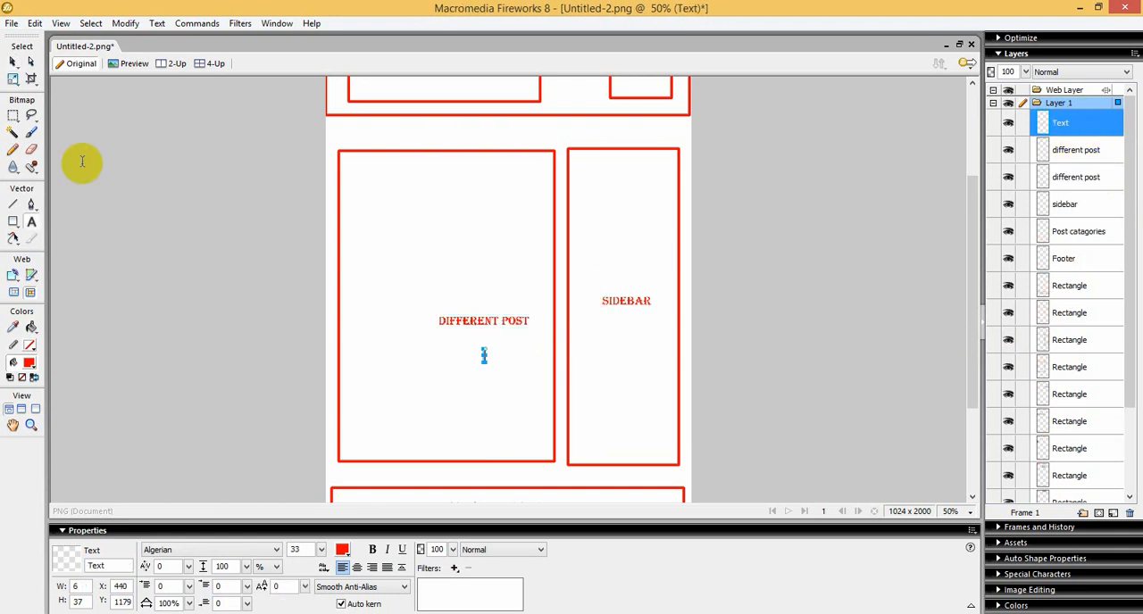
{"action": "left_click", "coordinate": [13, 60]}
{"action": "left_click_drag", "start_coordinate": [444, 323], "coordinate": [447, 359]}
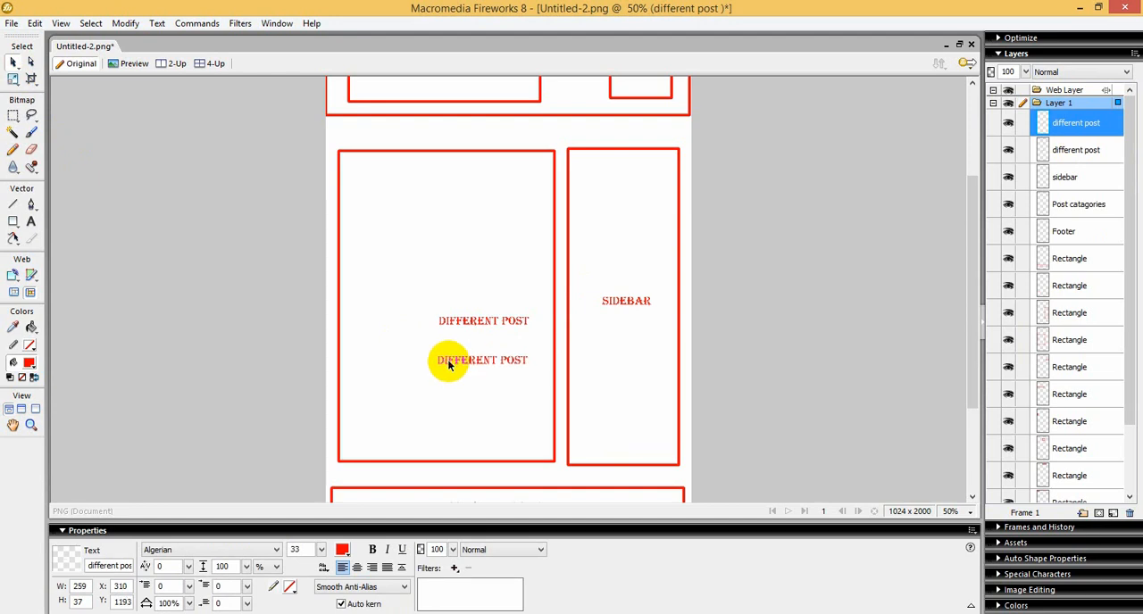
Step: Change the lower copy's text to "Resent post" and deselect it
{"action": "double_click", "coordinate": [459, 360]}
{"action": "key", "text": "ctrl+a"}
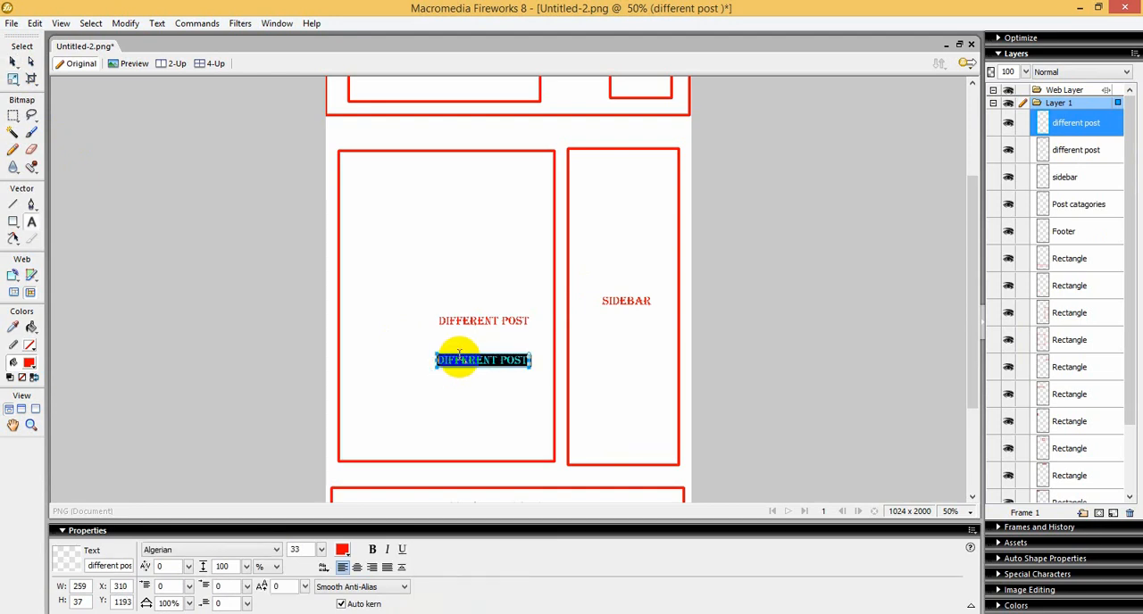
{"action": "type", "text": "RES"}
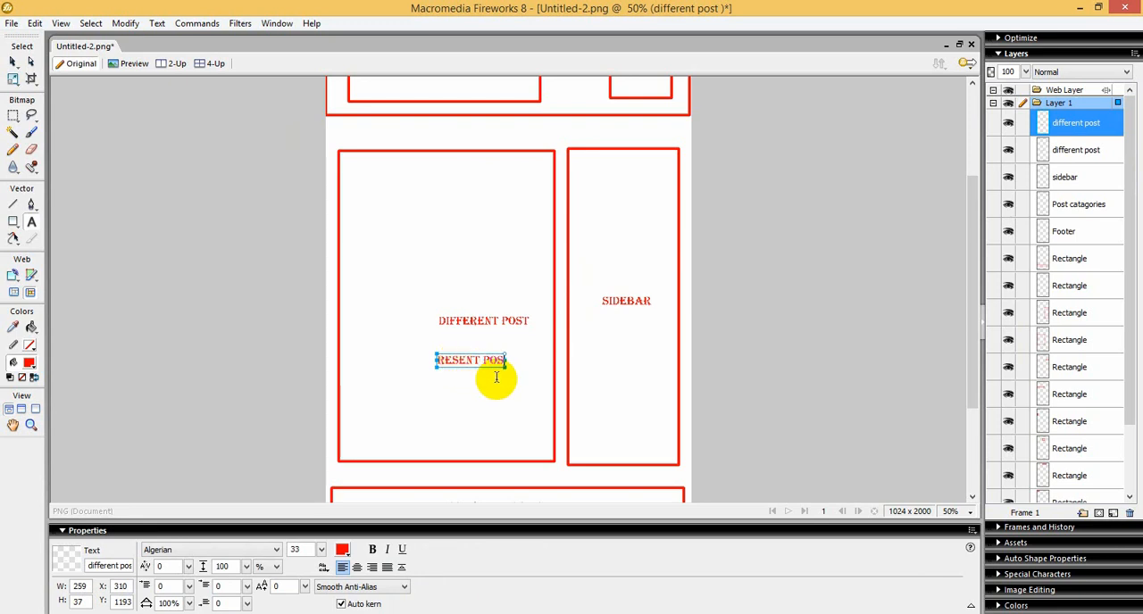
{"action": "left_click", "coordinate": [205, 209]}
{"action": "left_click", "coordinate": [14, 61]}
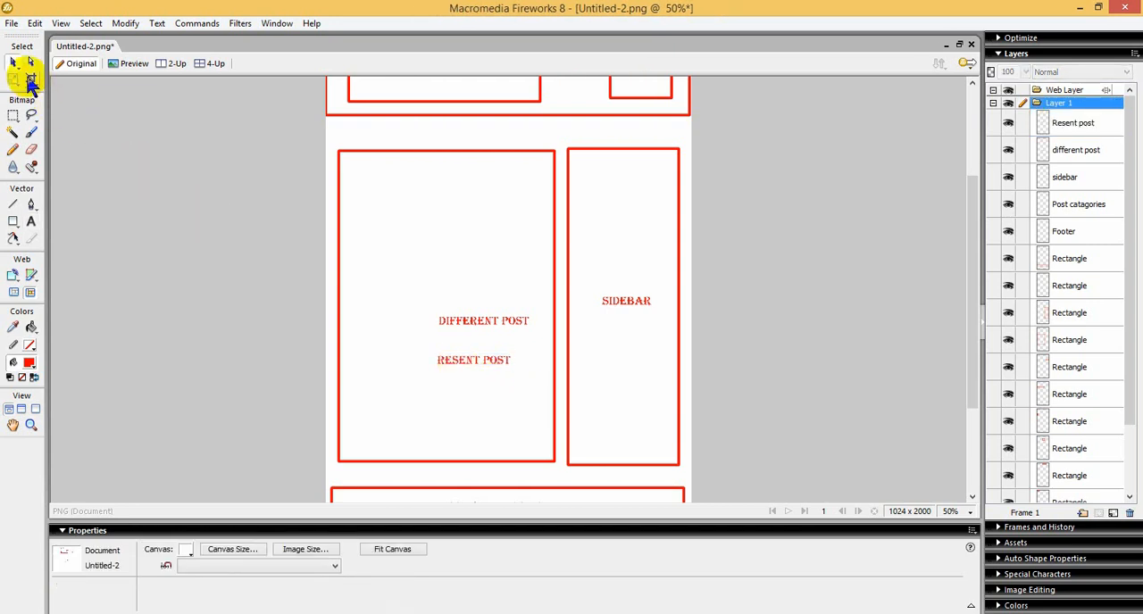
{"action": "scroll", "coordinate": [480, 292], "scroll_direction": "up", "scroll_amount": 1}
{"action": "scroll", "coordinate": [480, 292], "scroll_direction": "up", "scroll_amount": 3}
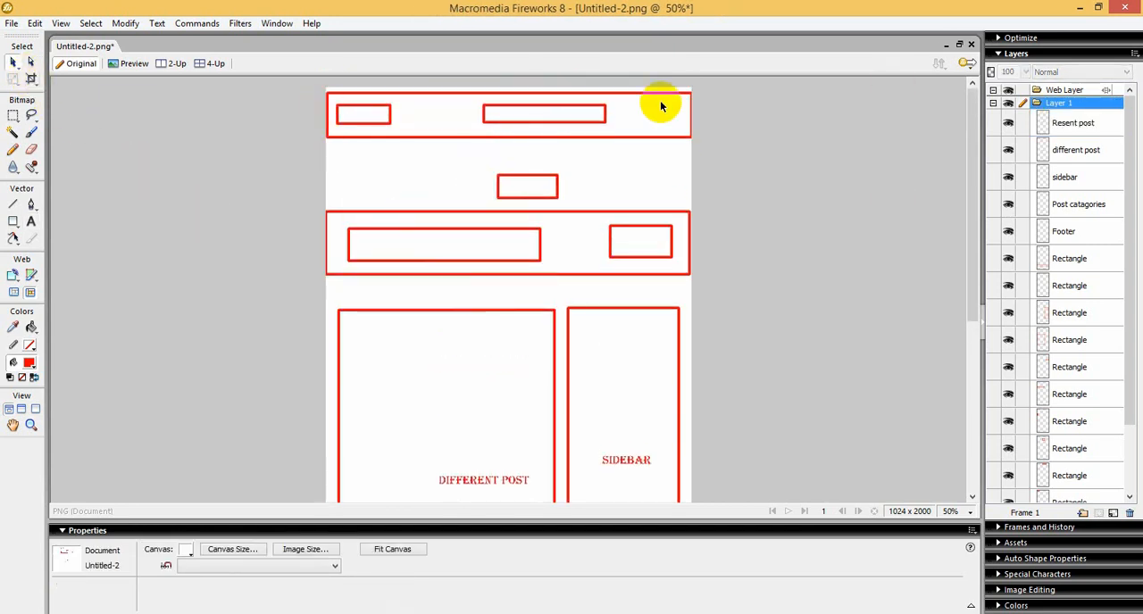
{"action": "scroll", "coordinate": [659, 195], "scroll_direction": "down", "scroll_amount": 5}
{"action": "scroll", "coordinate": [654, 205], "scroll_direction": "up", "scroll_amount": 5}
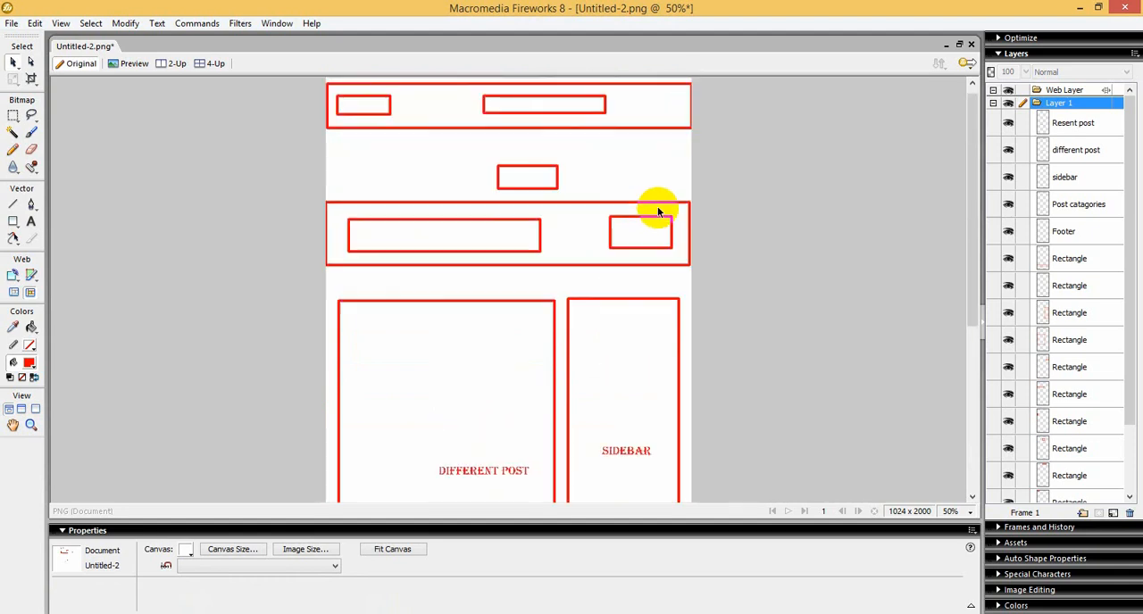
Step: Switch from the Fireworks layout sketch to the WordPress plugins admin page in the browser
{"action": "scroll", "coordinate": [556, 345], "scroll_direction": "down", "scroll_amount": 3}
{"action": "scroll", "coordinate": [711, 209], "scroll_direction": "down", "scroll_amount": 4}
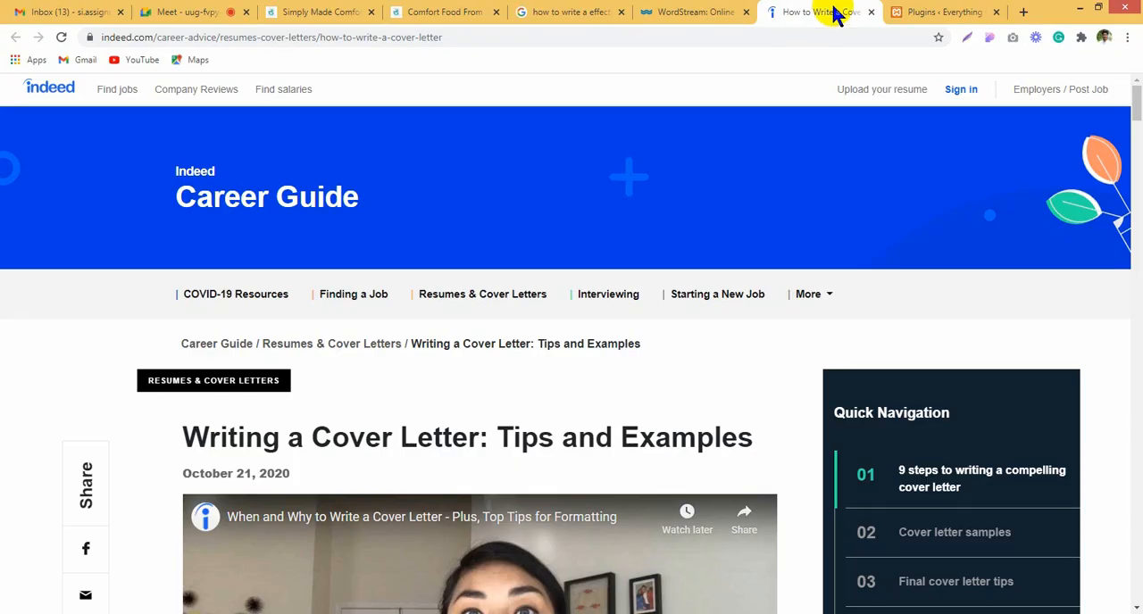
{"action": "left_click", "coordinate": [919, 11]}
{"action": "mouse_move", "coordinate": [49, 200]}
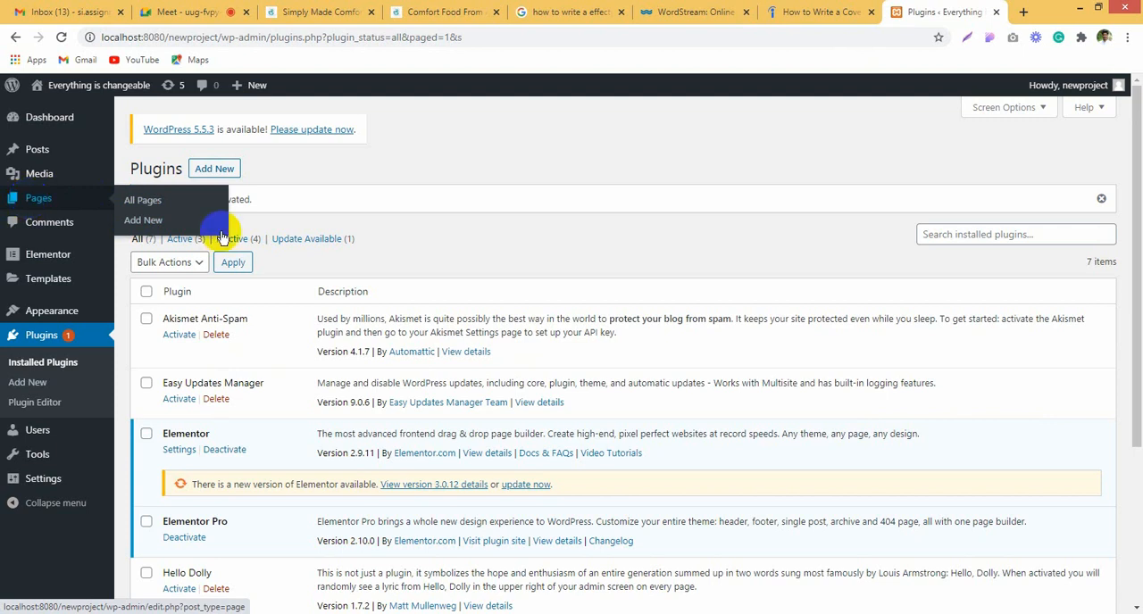
{"action": "mouse_move", "coordinate": [101, 203]}
{"action": "left_click", "coordinate": [127, 224]}
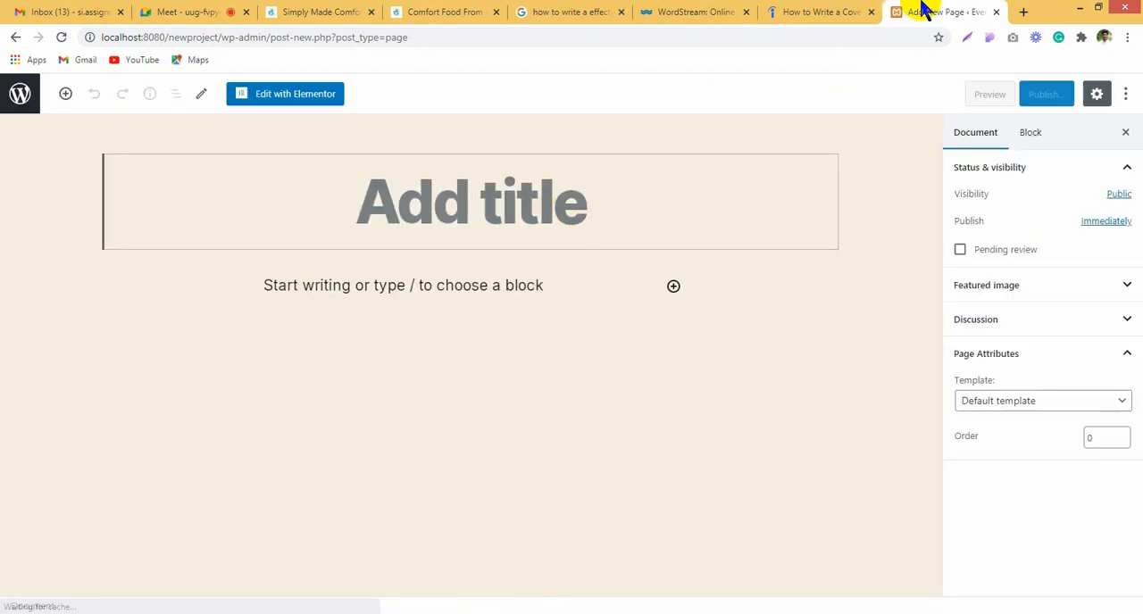
{"action": "left_click", "coordinate": [17, 39]}
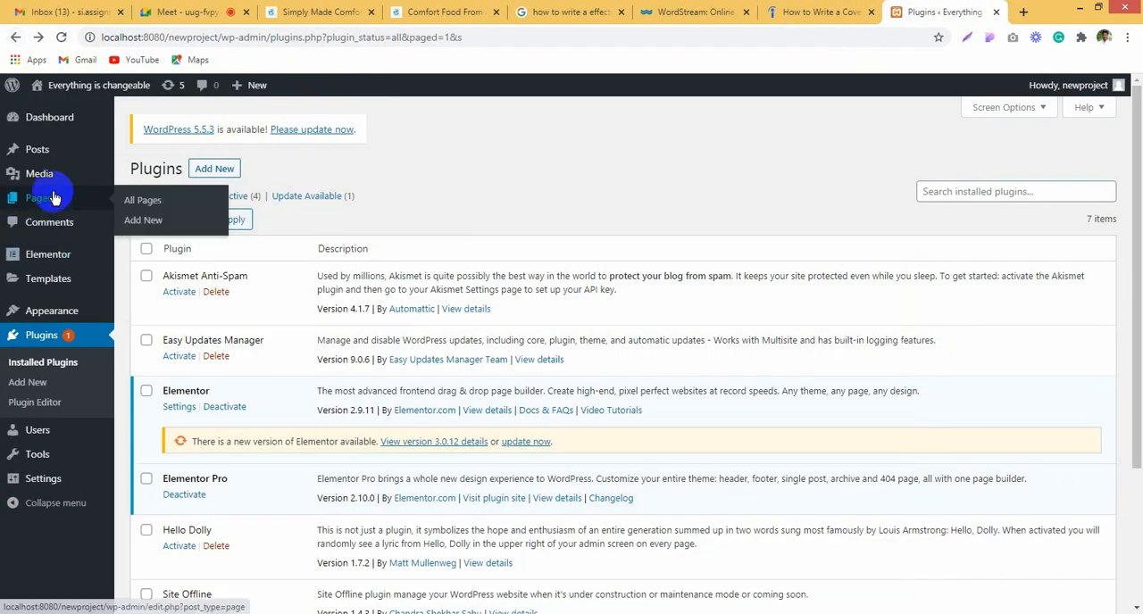
Step: Open the installed WordPress themes and activate the Hello Elementor theme
{"action": "mouse_move", "coordinate": [26, 309]}
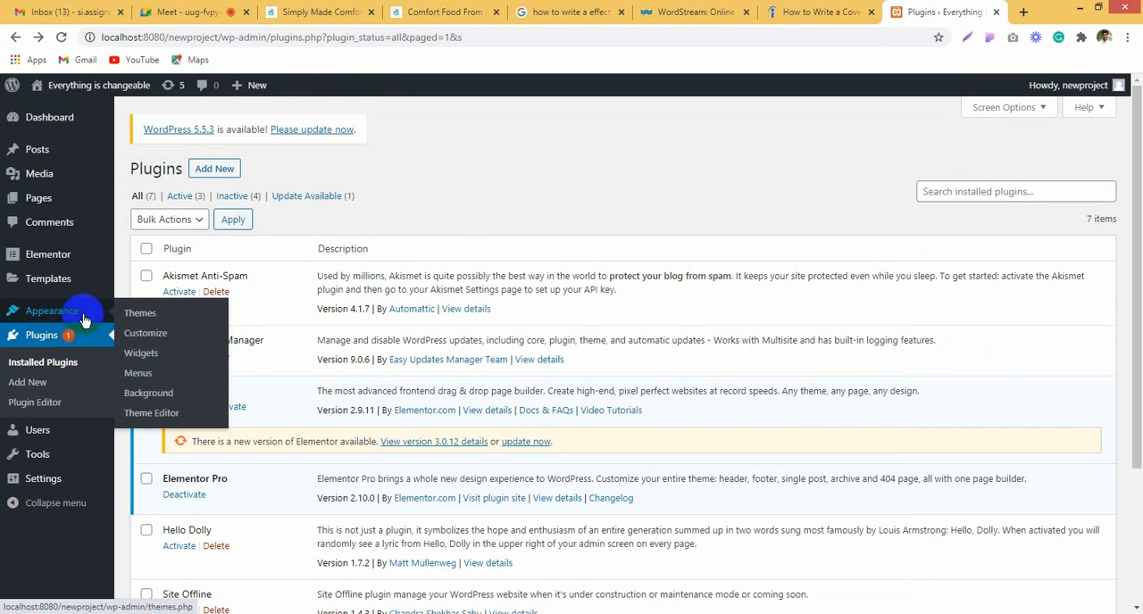
{"action": "left_click", "coordinate": [143, 316]}
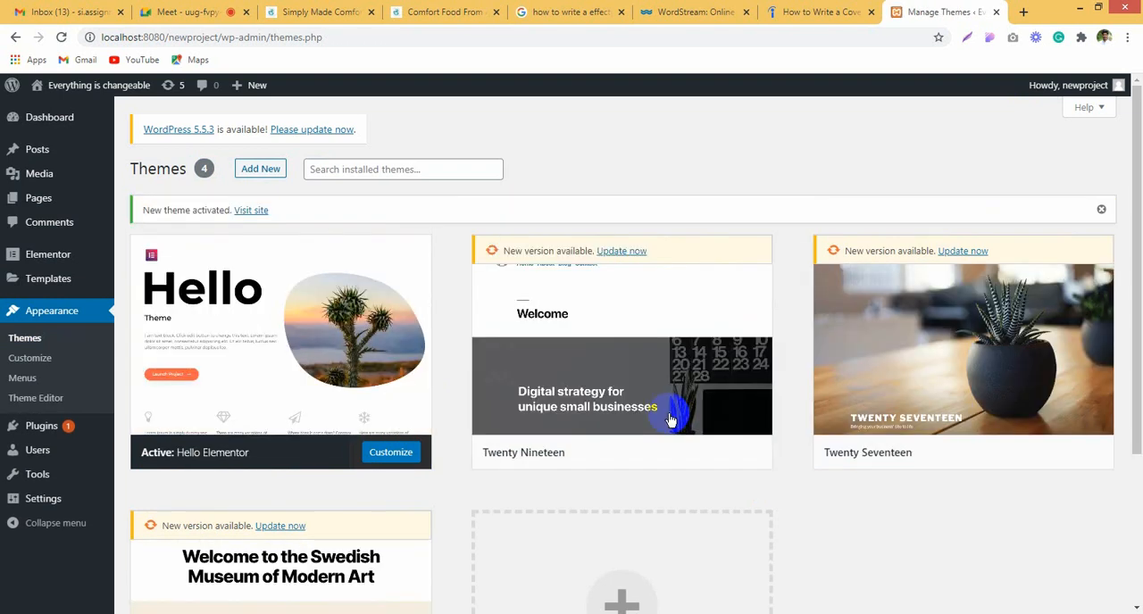
{"action": "mouse_move", "coordinate": [882, 389]}
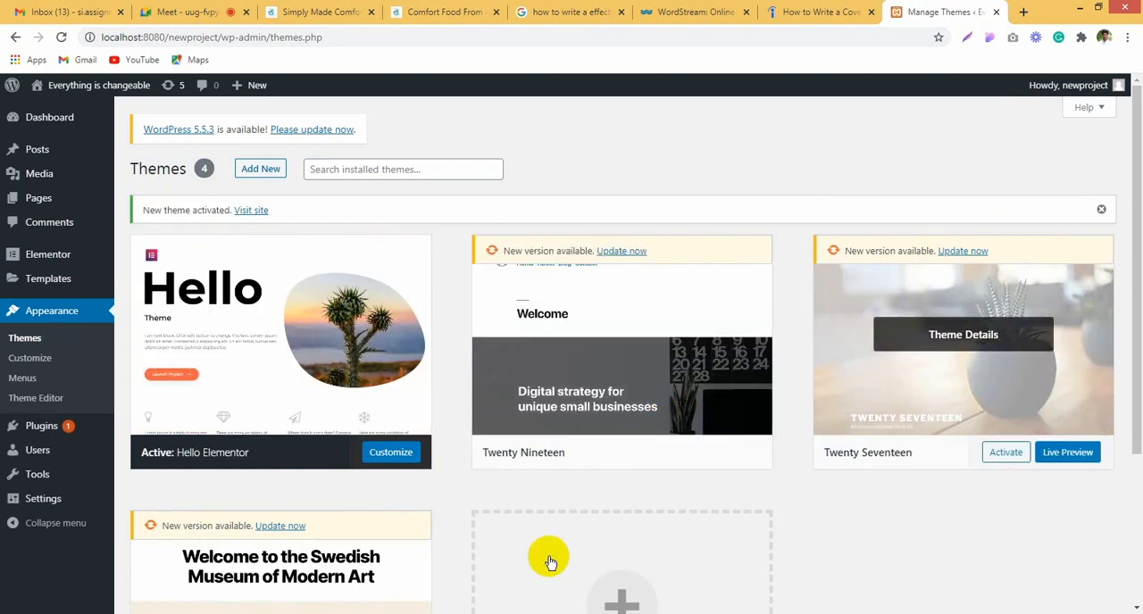
{"action": "mouse_move", "coordinate": [241, 333]}
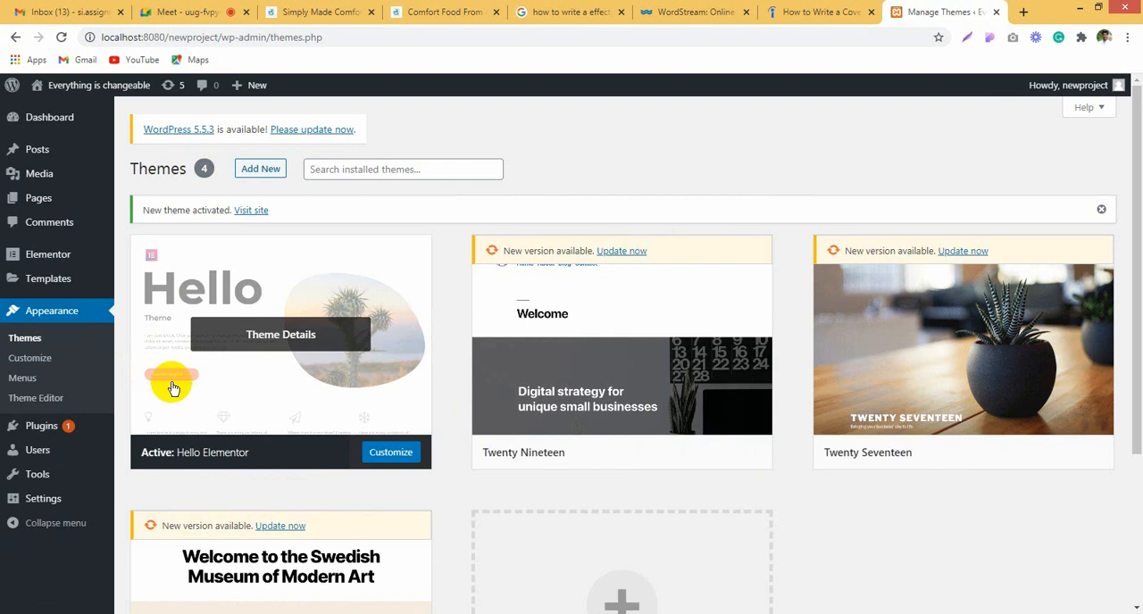
Step: Add a new page titled "Home" and show its template choices, keeping the default template
{"action": "mouse_move", "coordinate": [22, 248]}
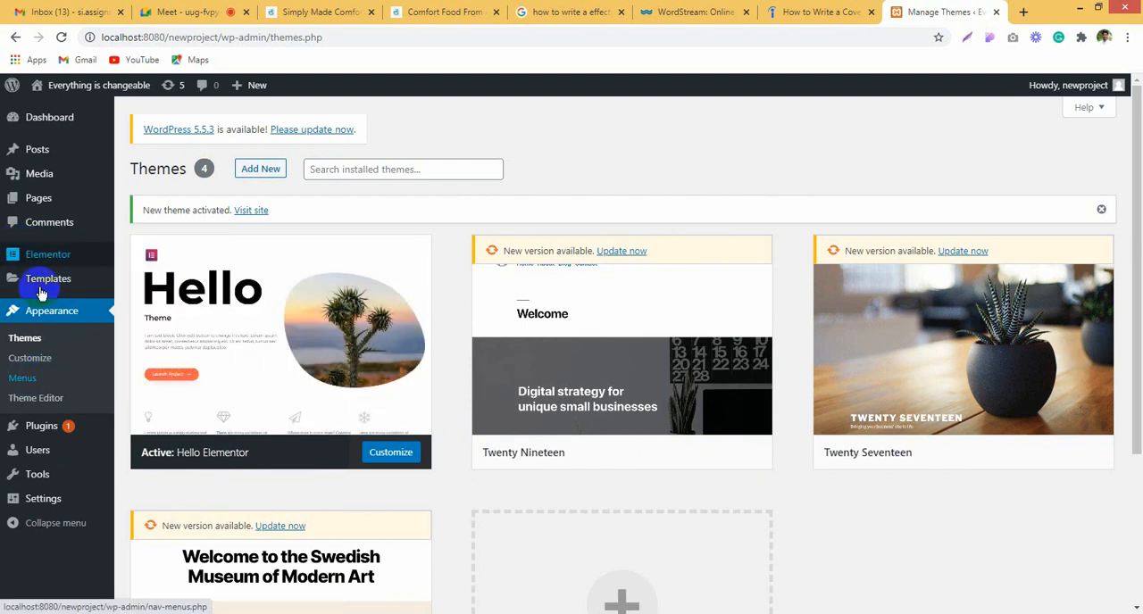
{"action": "mouse_move", "coordinate": [98, 199]}
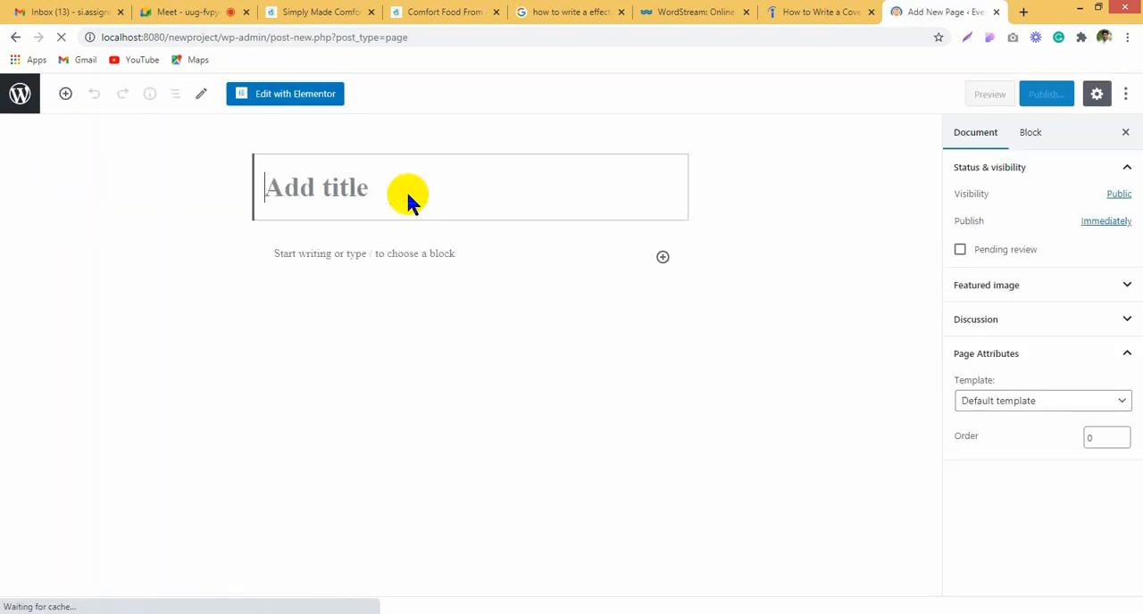
{"action": "type", "text": "Home"}
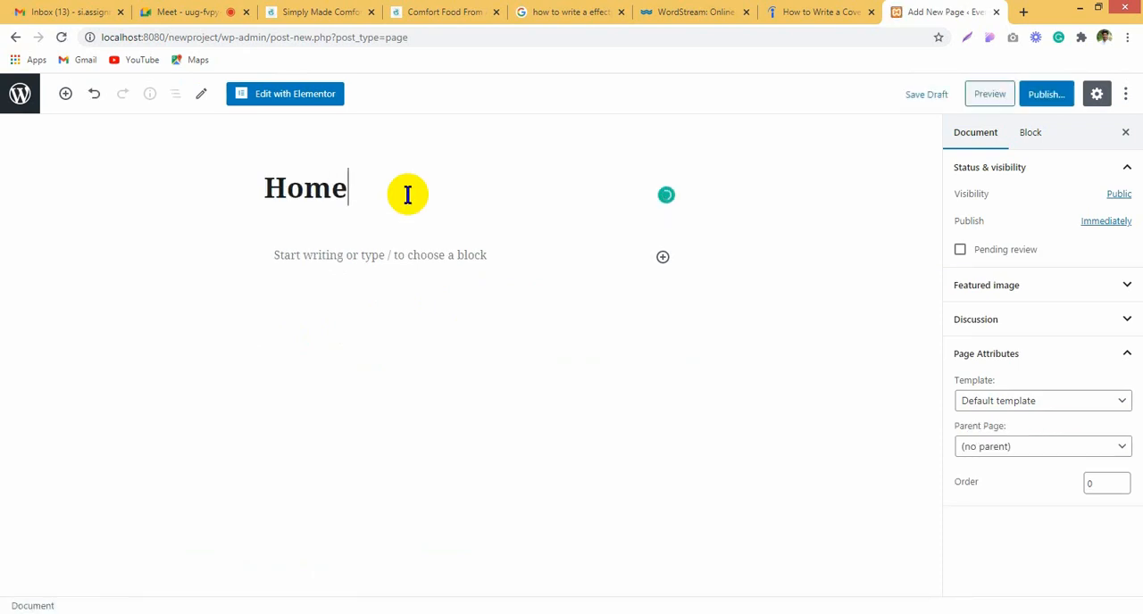
{"action": "left_click", "coordinate": [1039, 402]}
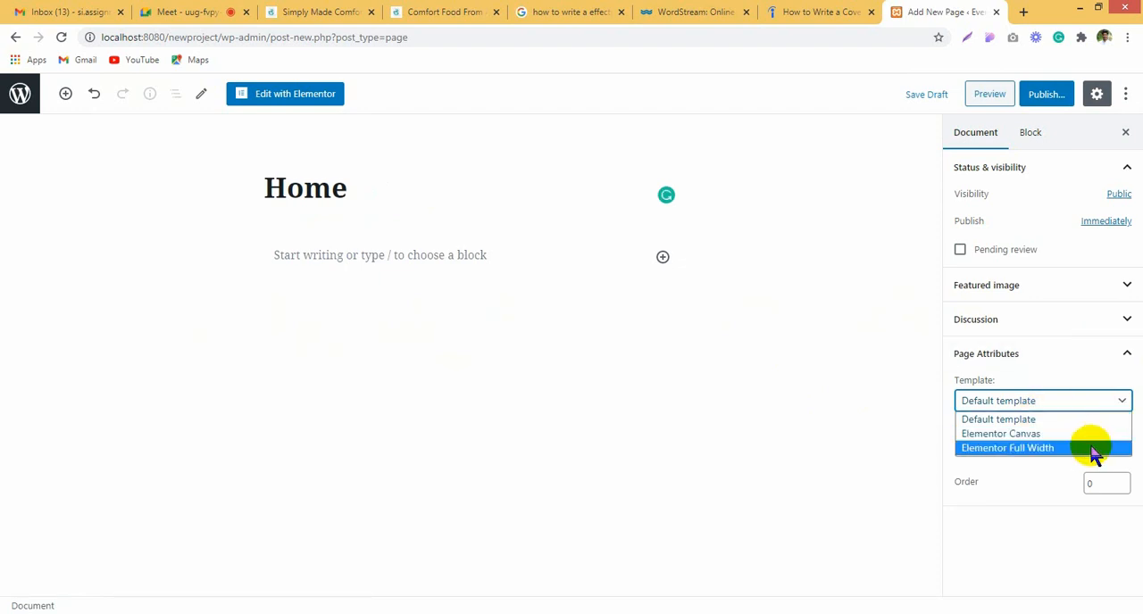
Step: Switch to Fireworks and examine the whole layout sketch, including the header area and the categories and footer area
{"action": "left_click", "coordinate": [293, 613]}
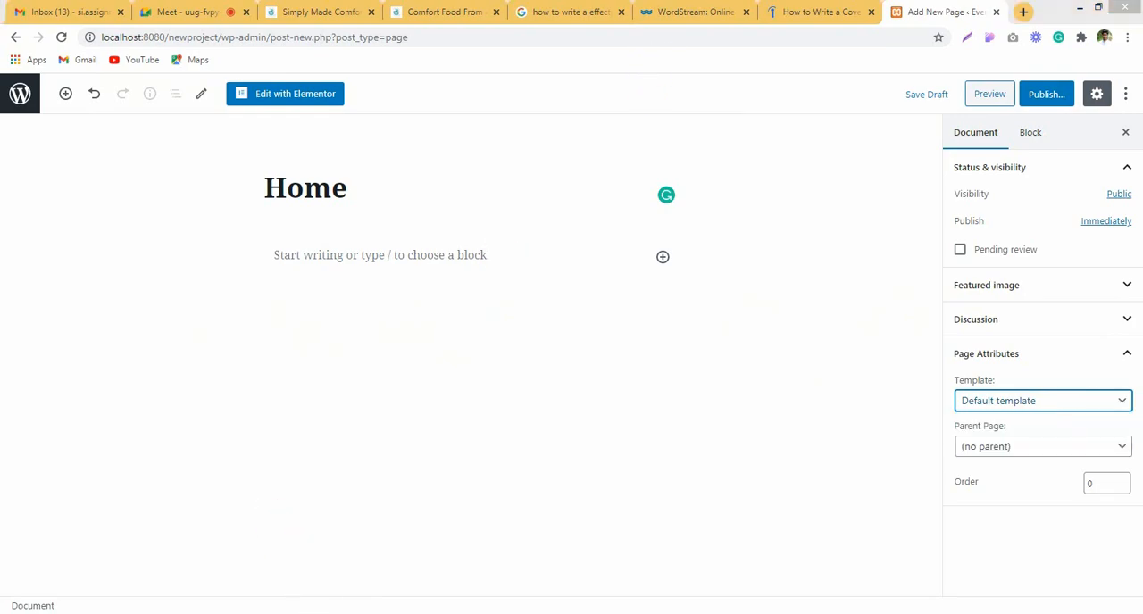
{"action": "scroll", "coordinate": [319, 337], "scroll_direction": "up", "scroll_amount": 2}
{"action": "scroll", "coordinate": [319, 339], "scroll_direction": "down", "scroll_amount": 3}
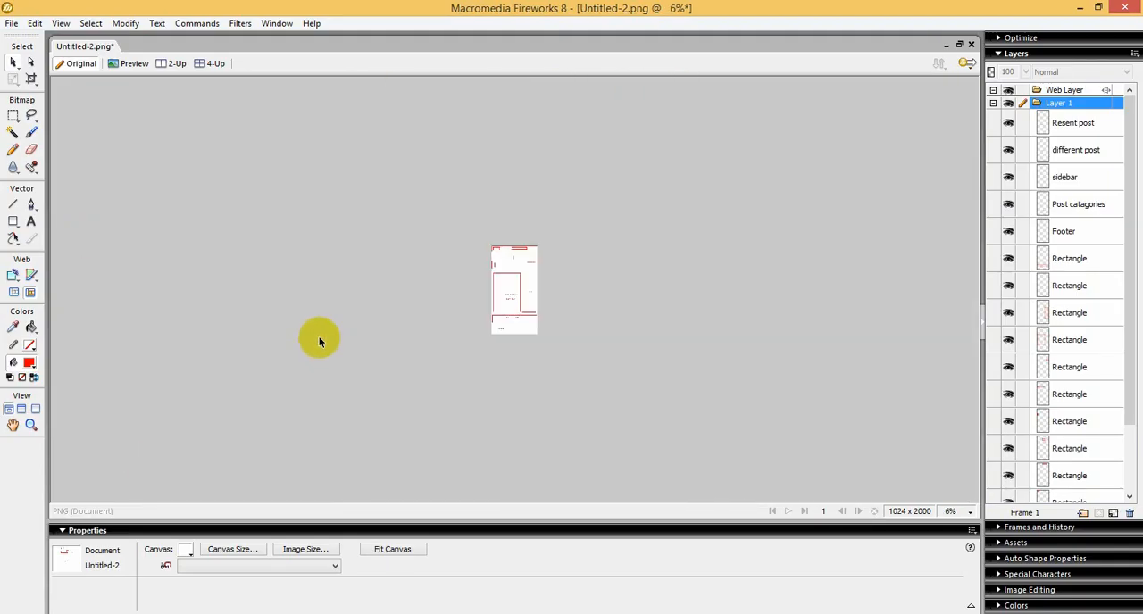
{"action": "scroll", "coordinate": [319, 339], "scroll_direction": "up", "scroll_amount": 2}
{"action": "left_click_drag", "start_coordinate": [380, 105], "coordinate": [696, 153]}
{"action": "left_click", "coordinate": [697, 155]}
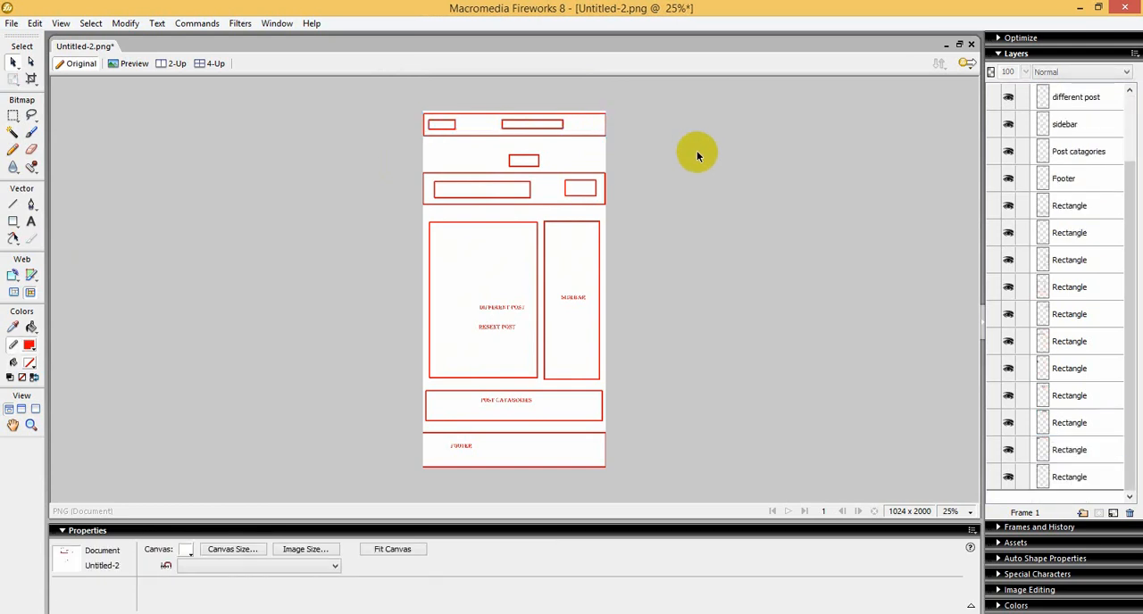
{"action": "left_click_drag", "start_coordinate": [336, 396], "coordinate": [684, 480]}
{"action": "left_click", "coordinate": [756, 398]}
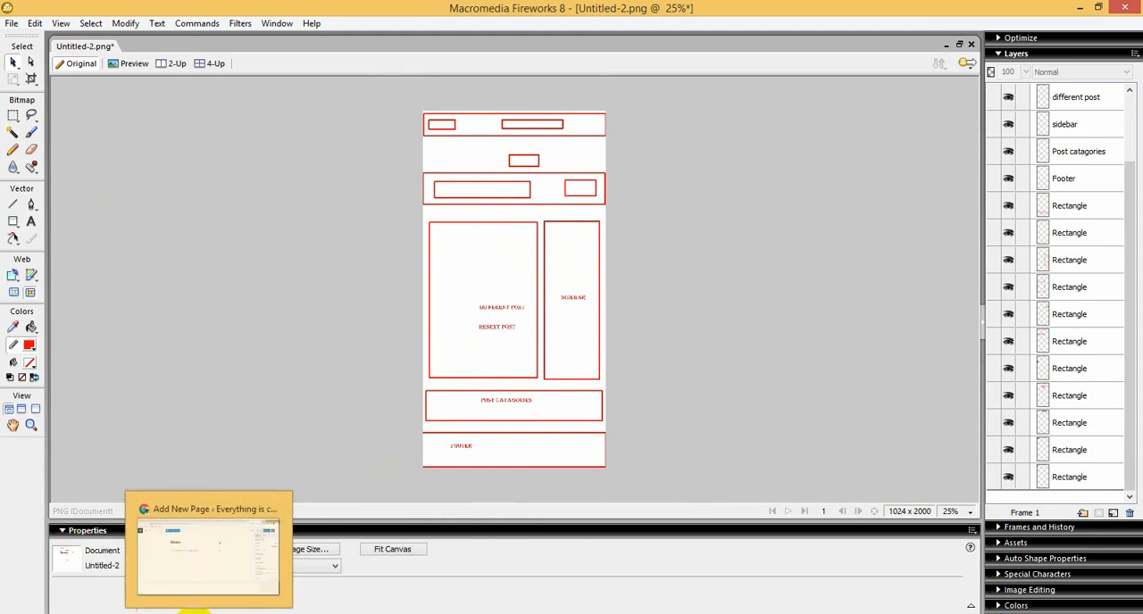
Step: Return to the browser, publish the "Home" page and open it for editing in Elementor
{"action": "left_click", "coordinate": [187, 612]}
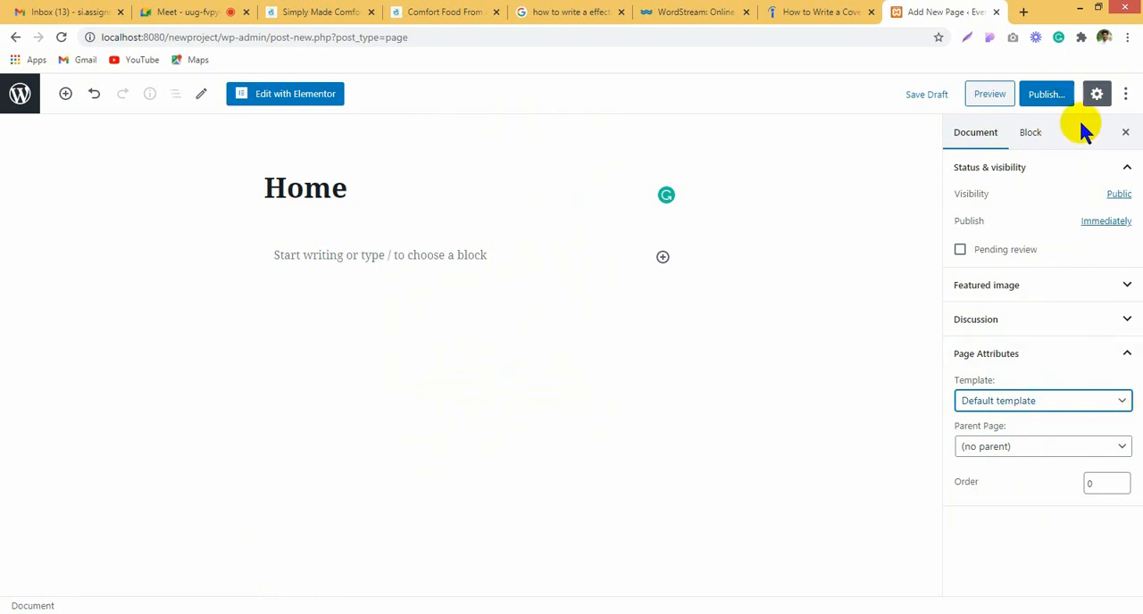
{"action": "left_click", "coordinate": [1047, 98]}
{"action": "left_click", "coordinate": [1042, 93]}
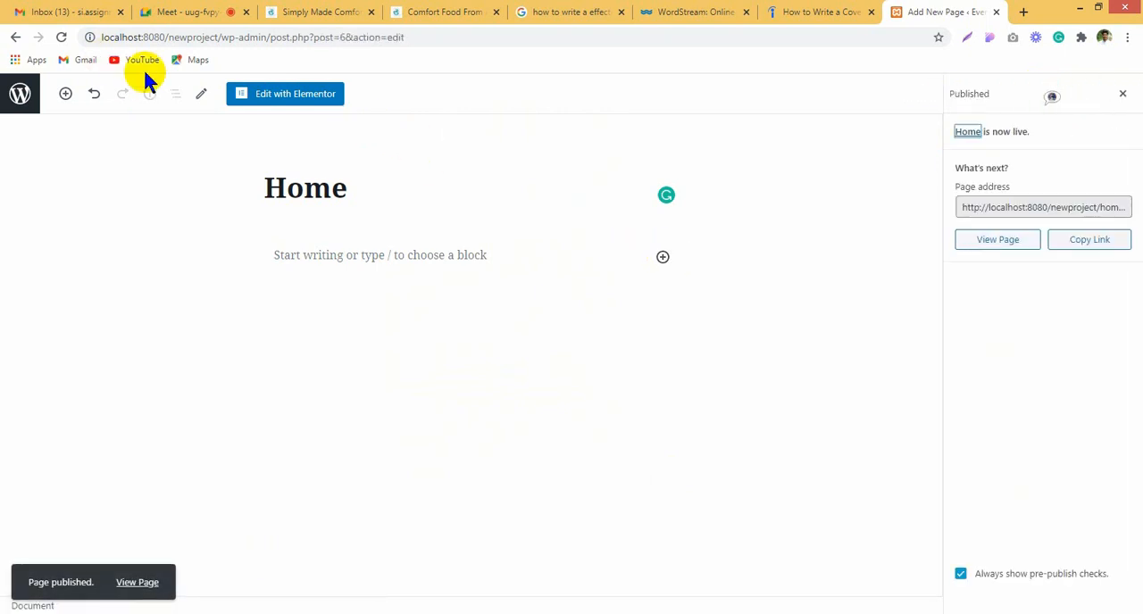
{"action": "left_click", "coordinate": [294, 95]}
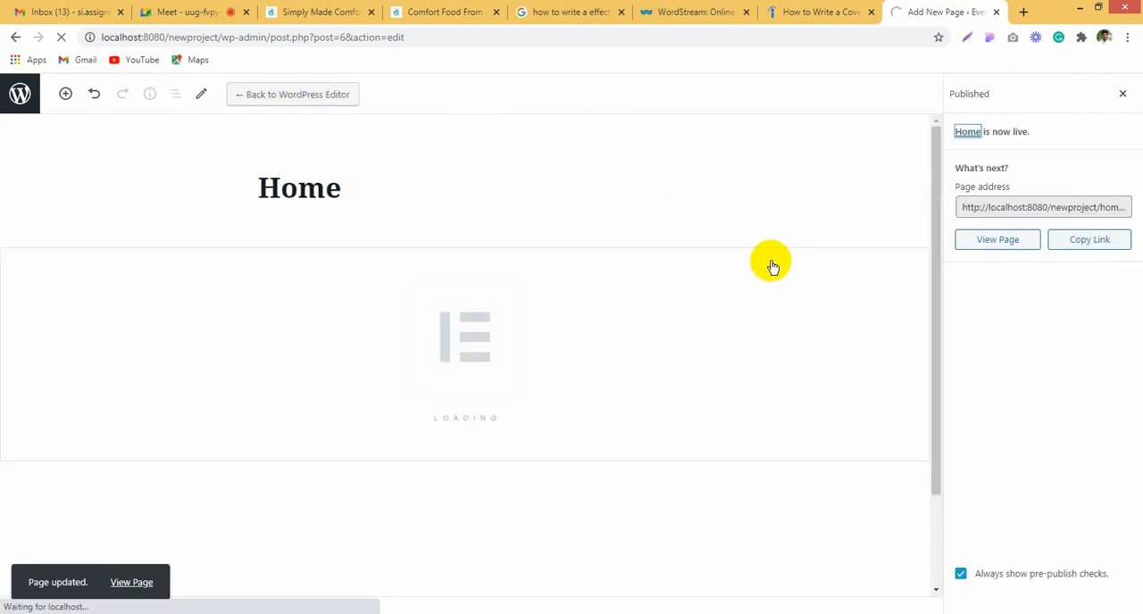
Step: Open the site address localhost:8080/newproject/ in a new browser tab and go to its admin dashboard
{"action": "left_click_drag", "start_coordinate": [224, 32], "coordinate": [69, 51]}
{"action": "key", "text": "ctrl+c"}
{"action": "left_click", "coordinate": [1025, 13]}
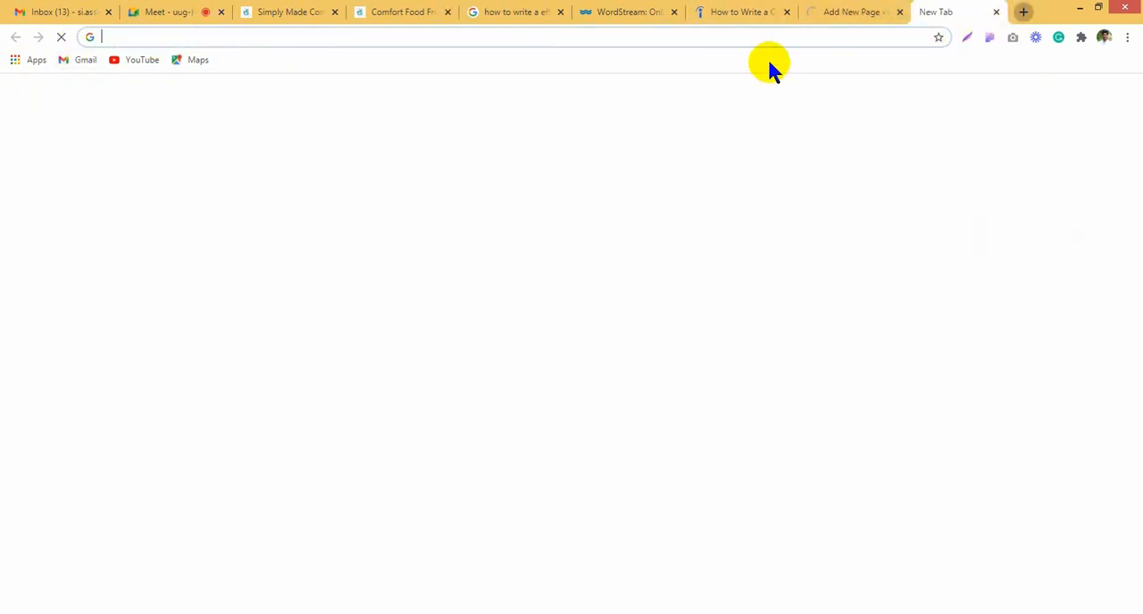
{"action": "left_click", "coordinate": [750, 35]}
{"action": "key", "text": "ctrl+v"}
{"action": "key", "text": "Return"}
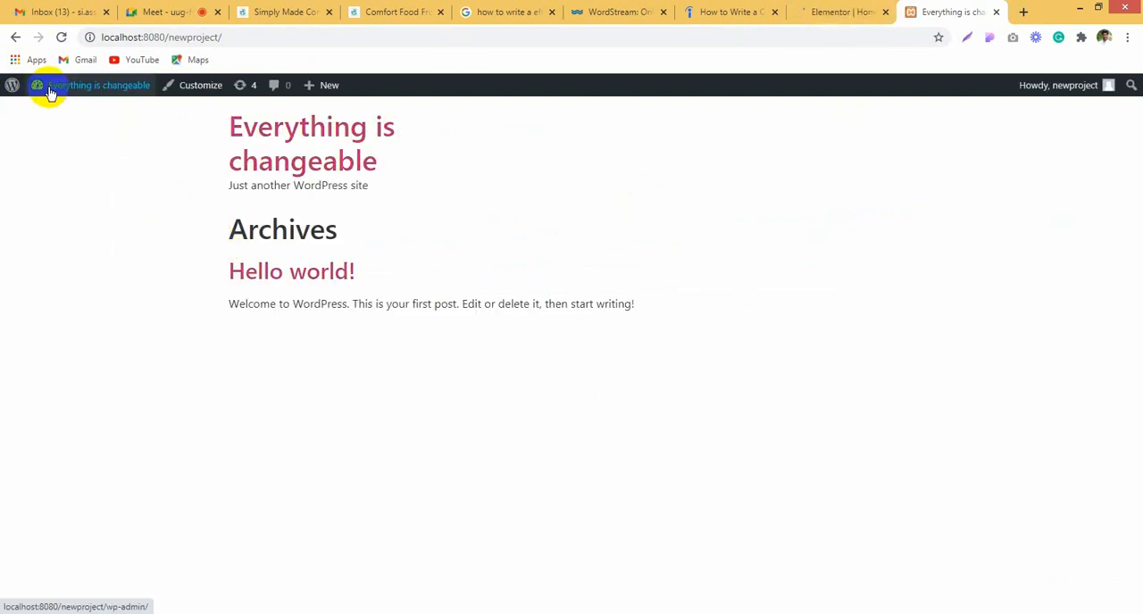
{"action": "mouse_move", "coordinate": [54, 84]}
{"action": "left_click", "coordinate": [45, 115]}
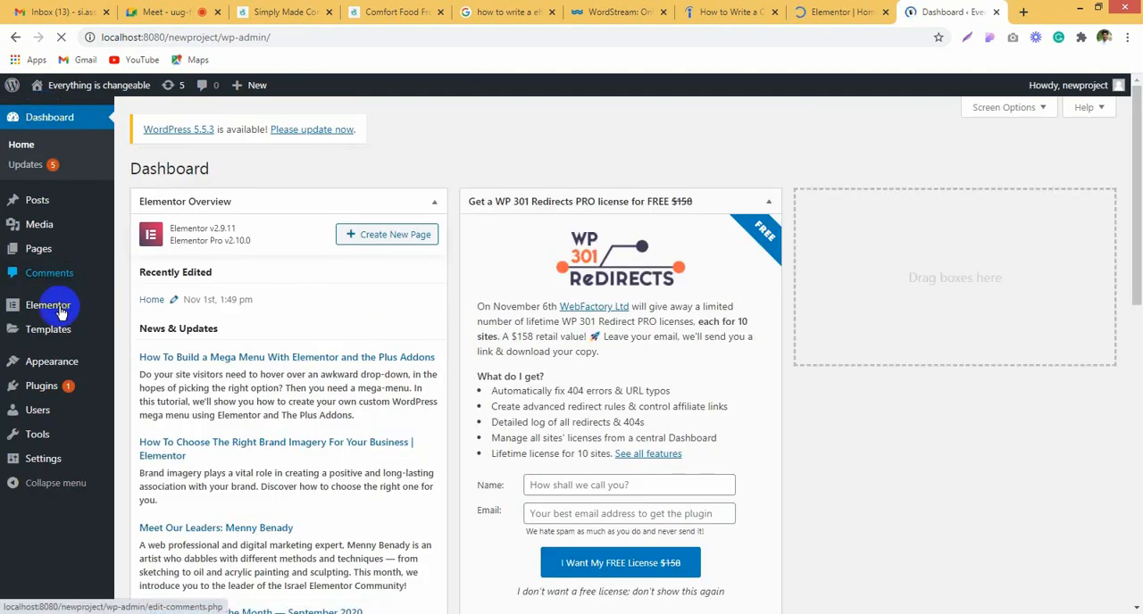
Step: In Elementor's Theme Builder, create a new template of type Header named "first header"
{"action": "mouse_move", "coordinate": [60, 313]}
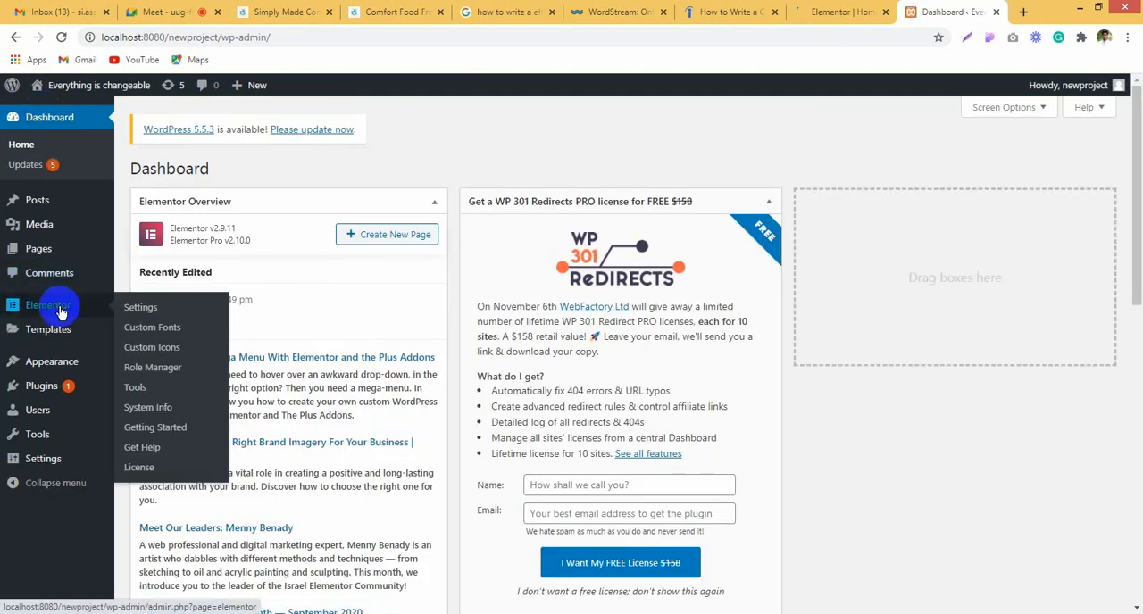
{"action": "mouse_move", "coordinate": [45, 330]}
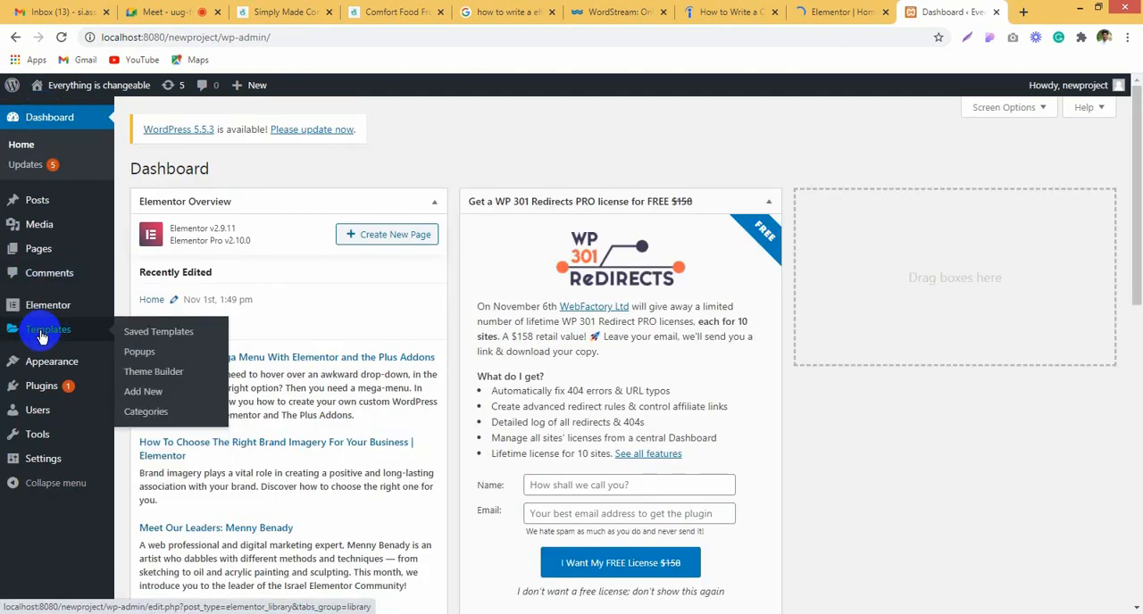
{"action": "left_click", "coordinate": [161, 377]}
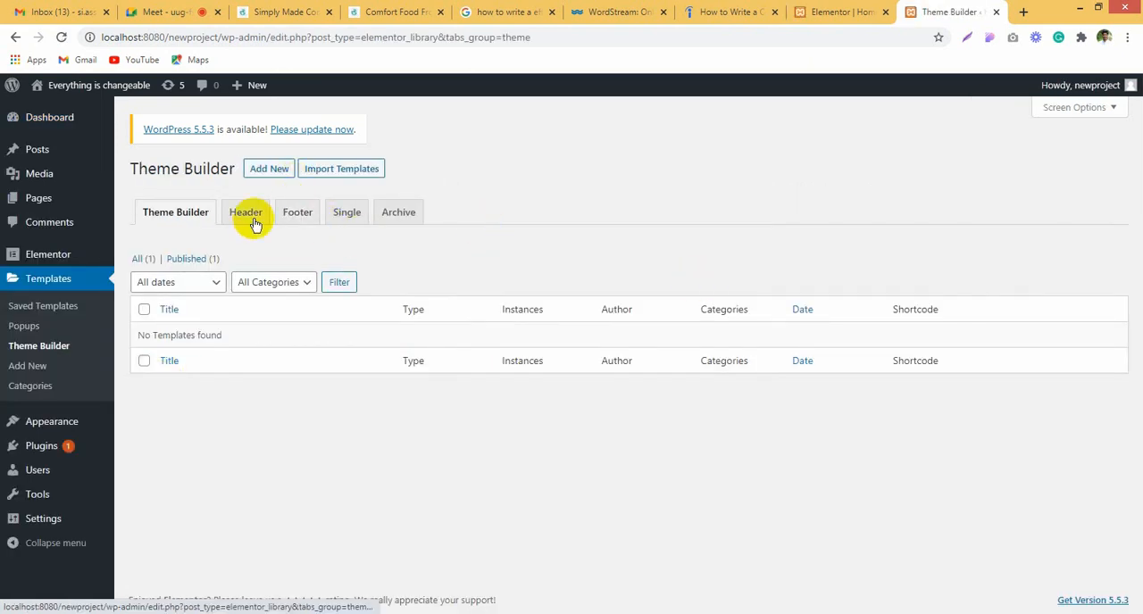
{"action": "left_click", "coordinate": [280, 178]}
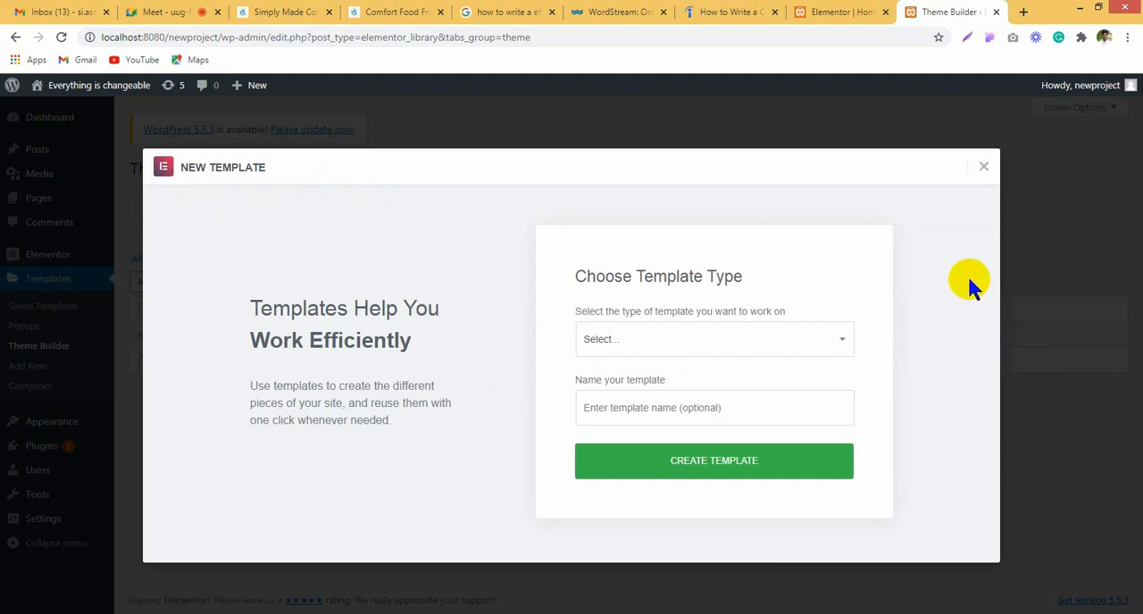
{"action": "left_click", "coordinate": [767, 341]}
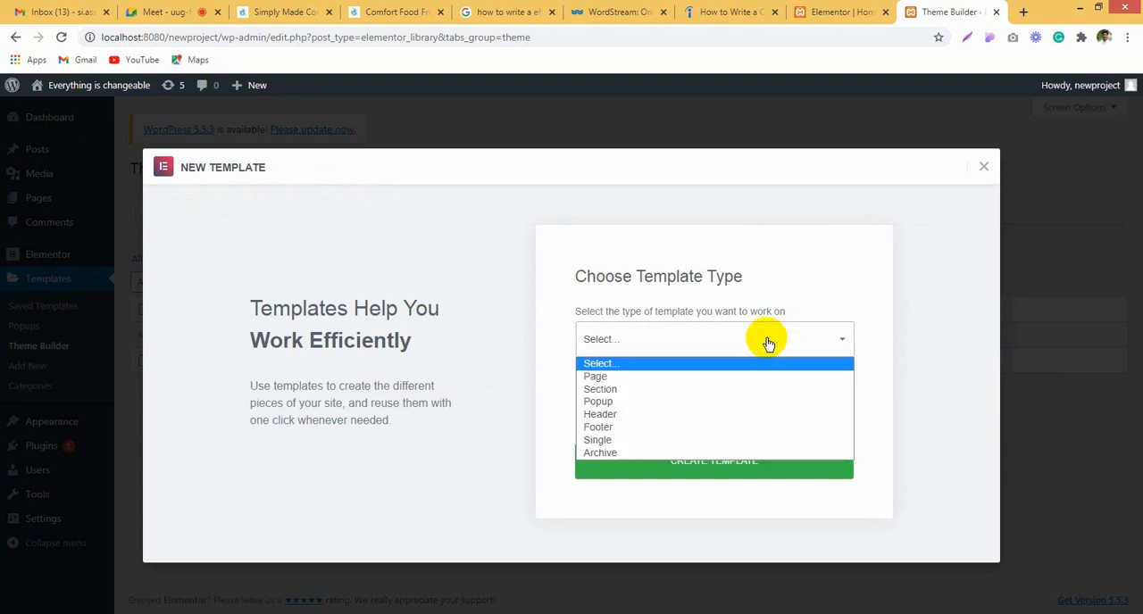
{"action": "left_click", "coordinate": [665, 415]}
{"action": "left_click", "coordinate": [665, 410]}
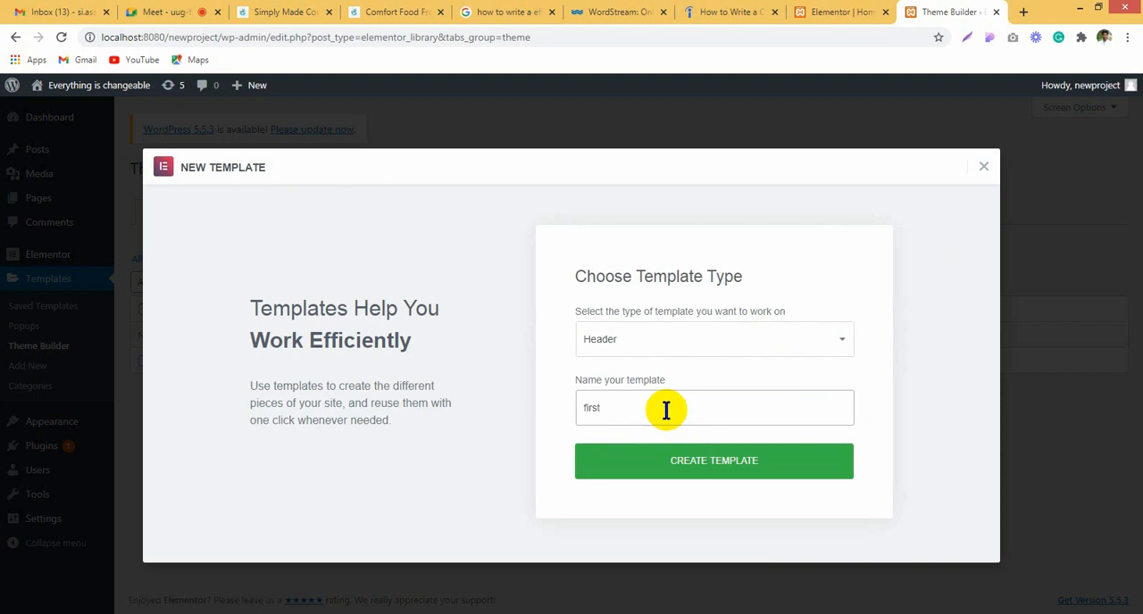
{"action": "left_click", "coordinate": [729, 471]}
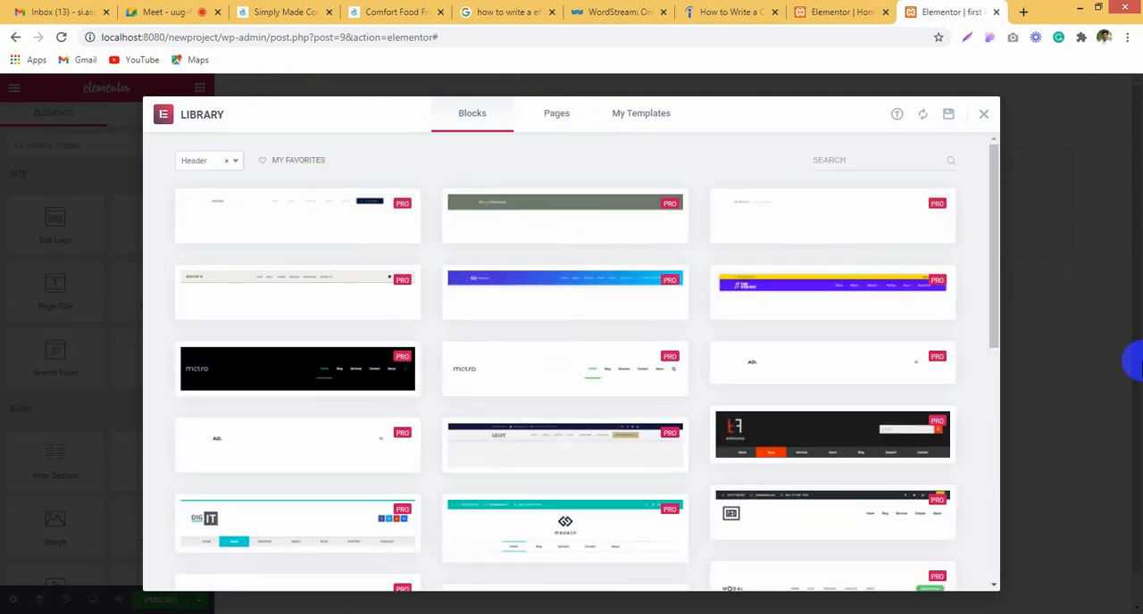
Step: Dismiss the block library and start a new section in the header template, consulting the Fireworks layout sketch for its structure
{"action": "left_click", "coordinate": [983, 118]}
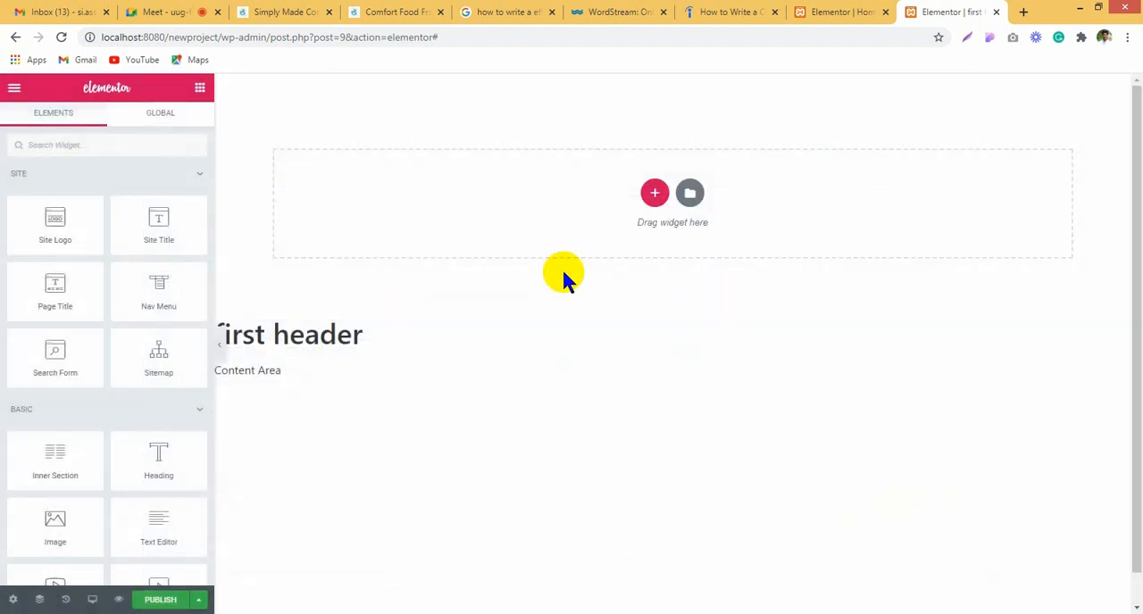
{"action": "left_click", "coordinate": [656, 194]}
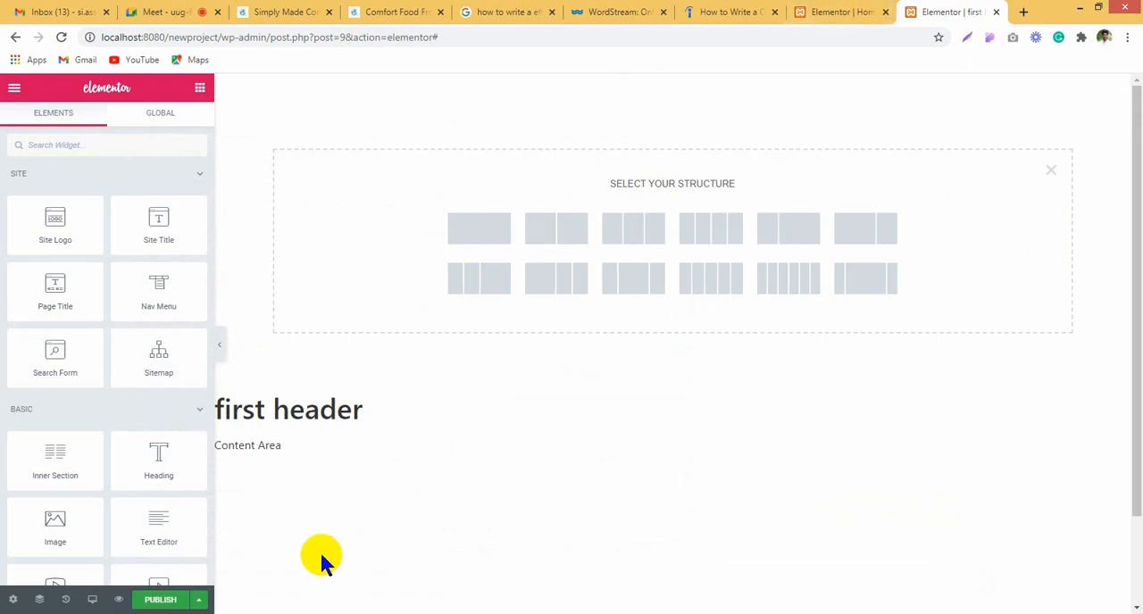
{"action": "left_click", "coordinate": [308, 613]}
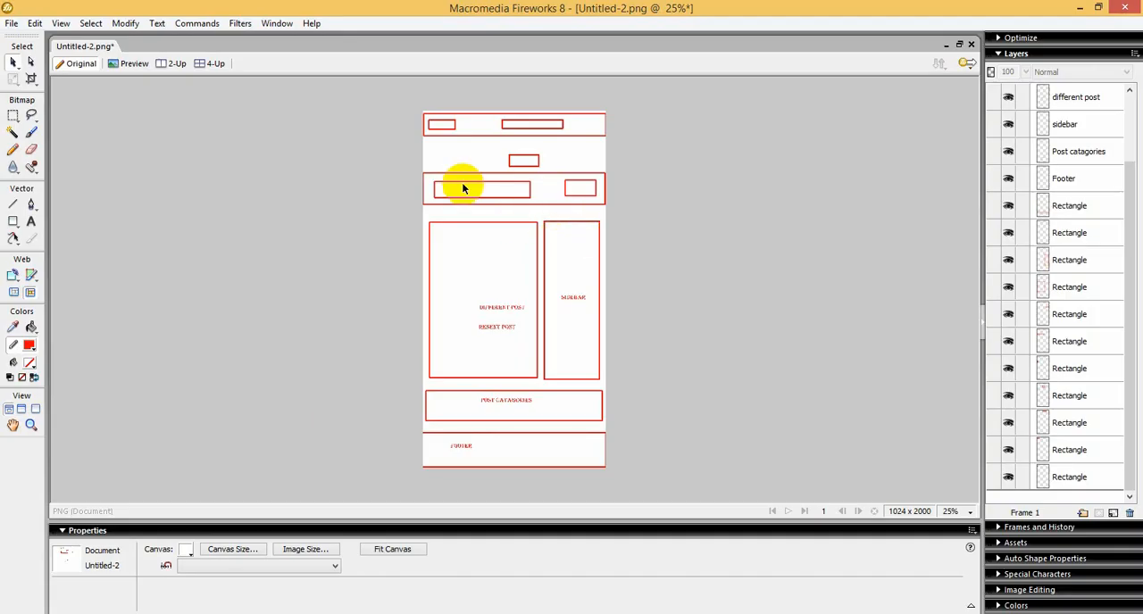
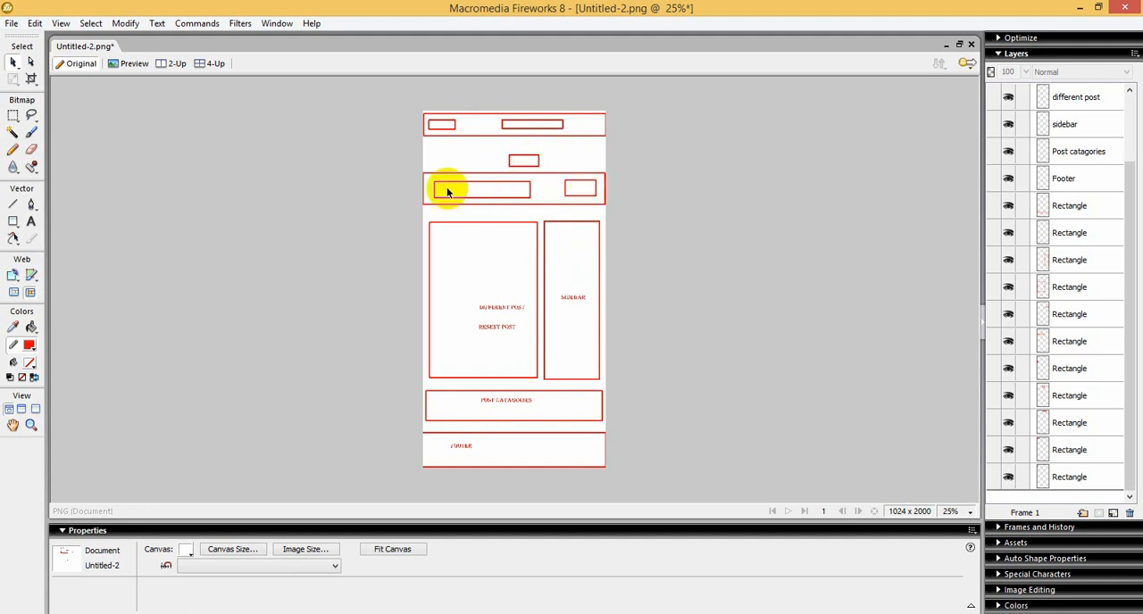
Step: Return from the Fireworks sketch to the browser and give the new header section a single-column structure
{"action": "left_click", "coordinate": [477, 205]}
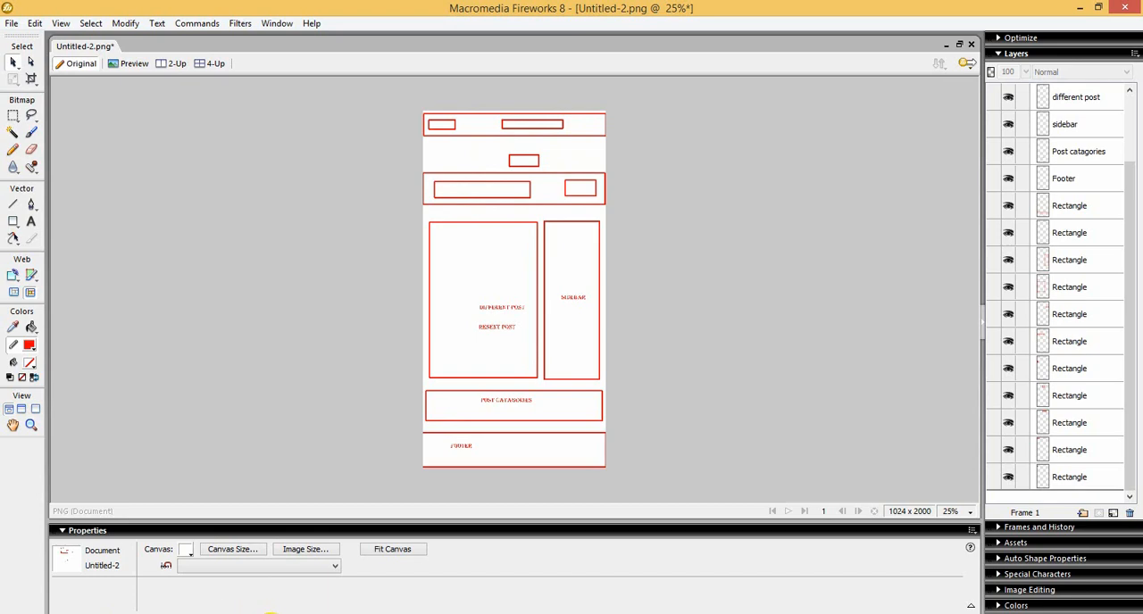
{"action": "left_click", "coordinate": [190, 613]}
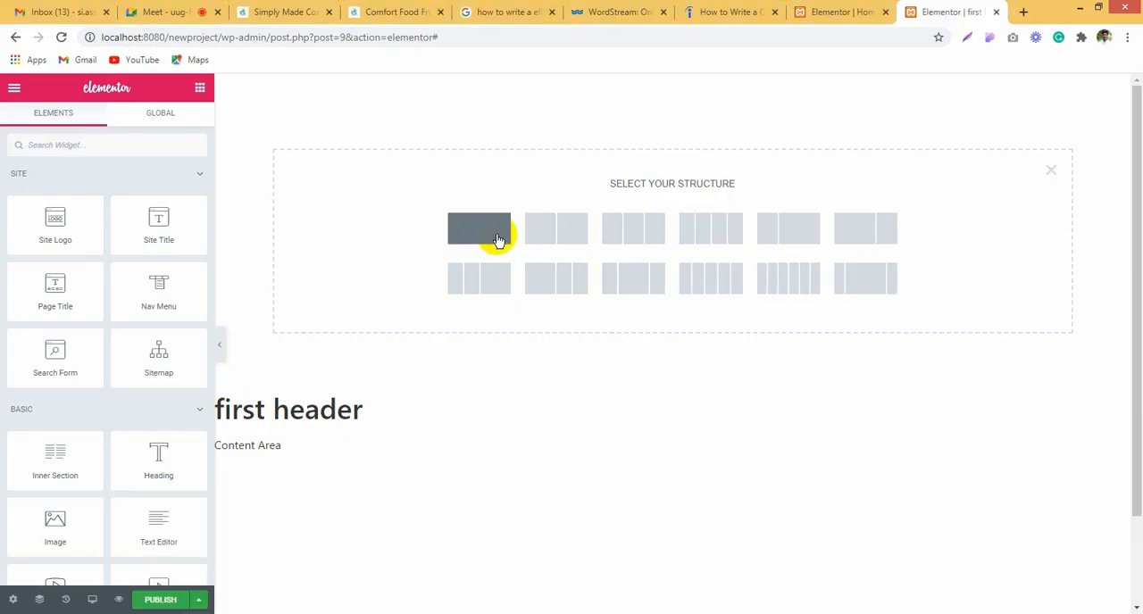
{"action": "left_click", "coordinate": [468, 228]}
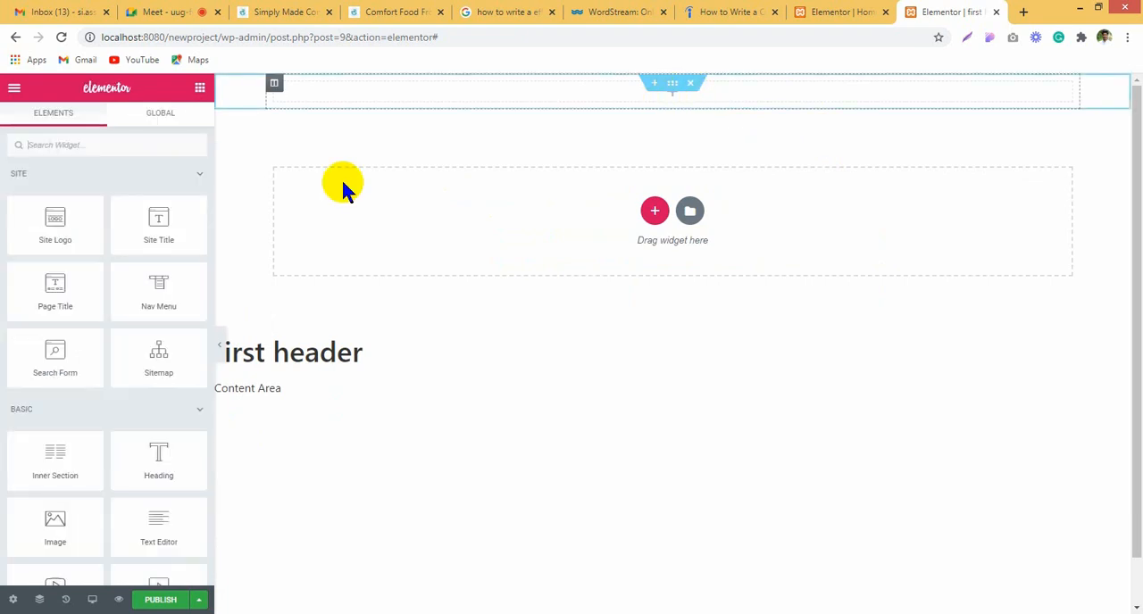
Step: Add an Image widget to the header section's column and open the Media Library to choose its image
{"action": "scroll", "coordinate": [97, 362], "scroll_direction": "down", "scroll_amount": 2}
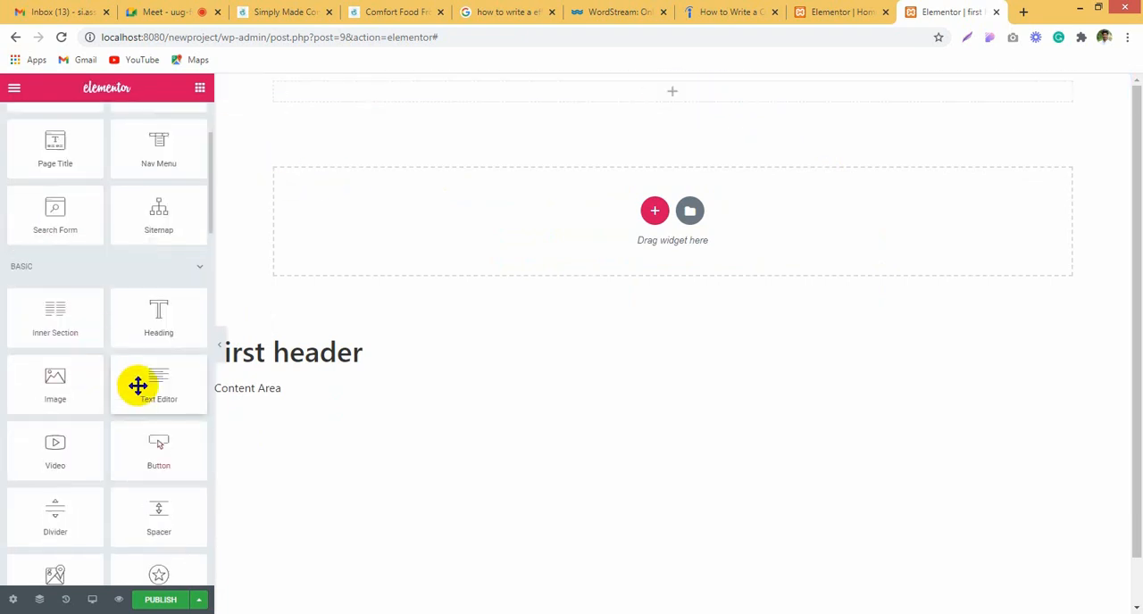
{"action": "left_click_drag", "start_coordinate": [66, 406], "coordinate": [670, 93]}
{"action": "left_click", "coordinate": [80, 255]}
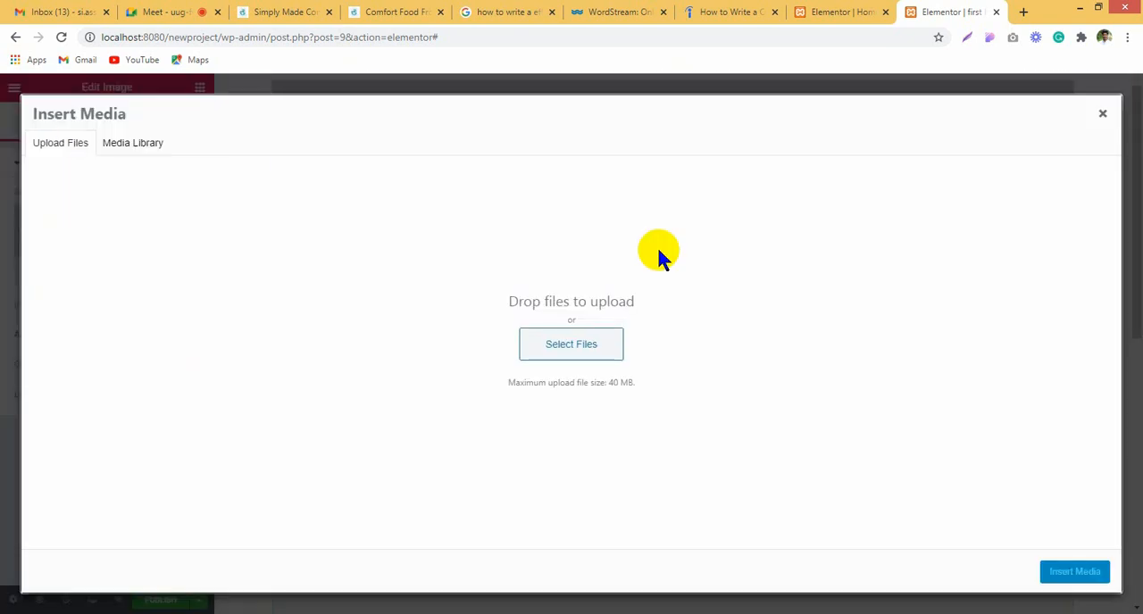
{"action": "left_click", "coordinate": [138, 146]}
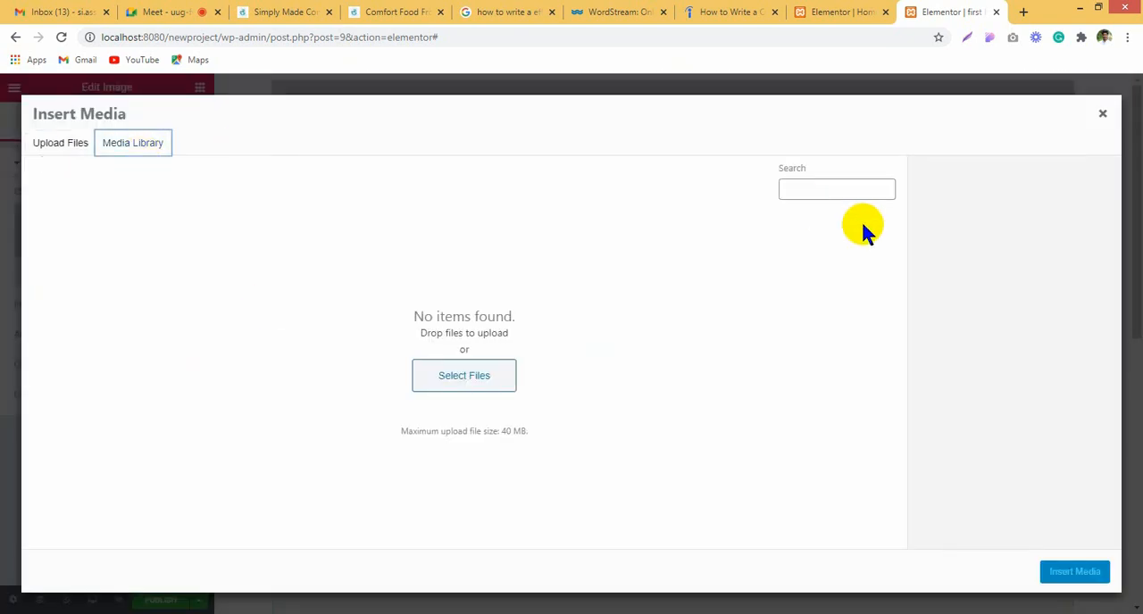
Step: Look through the open WordStream, Indeed, Google and all-thats-jas.com pages for a logo image to use in the header
{"action": "left_click", "coordinate": [615, 12]}
{"action": "scroll", "coordinate": [585, 367], "scroll_direction": "up", "scroll_amount": 10}
{"action": "scroll", "coordinate": [589, 366], "scroll_direction": "up", "scroll_amount": 10}
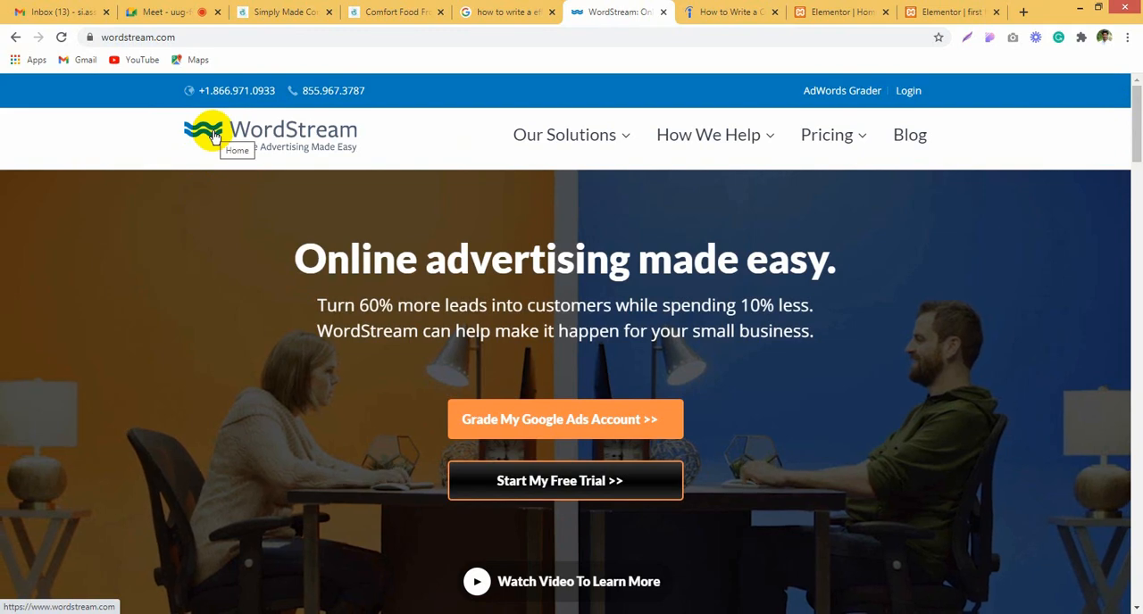
{"action": "left_click", "coordinate": [510, 13]}
{"action": "left_click", "coordinate": [708, 12]}
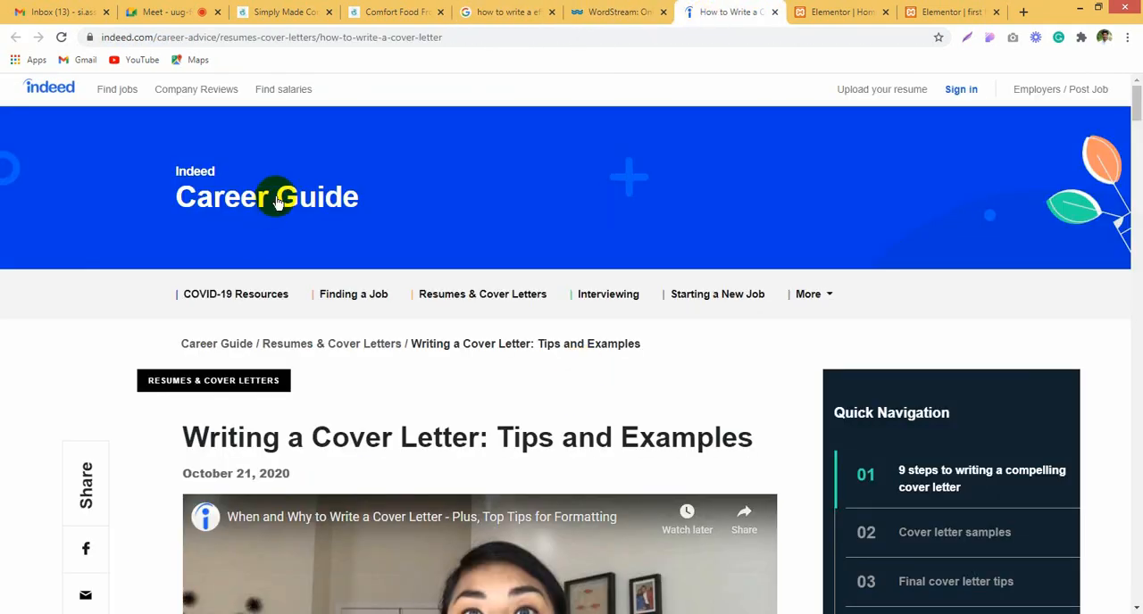
{"action": "scroll", "coordinate": [503, 315], "scroll_direction": "down", "scroll_amount": 2}
{"action": "scroll", "coordinate": [509, 268], "scroll_direction": "up", "scroll_amount": 2}
{"action": "left_click", "coordinate": [487, 12]}
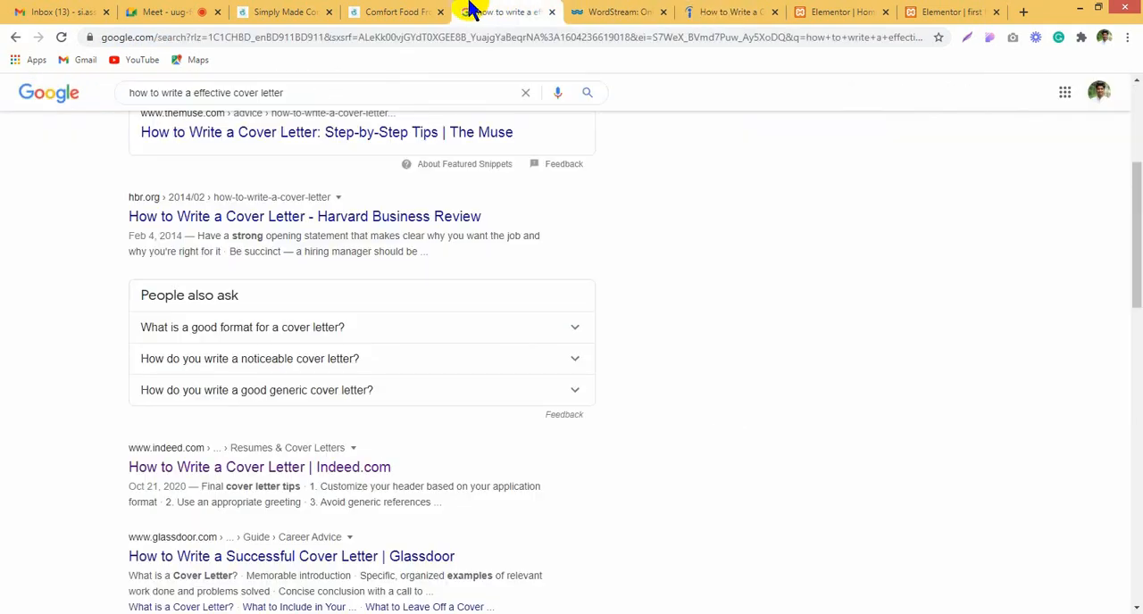
{"action": "left_click", "coordinate": [283, 12]}
{"action": "left_click", "coordinate": [389, 12]}
{"action": "left_click", "coordinate": [284, 11]}
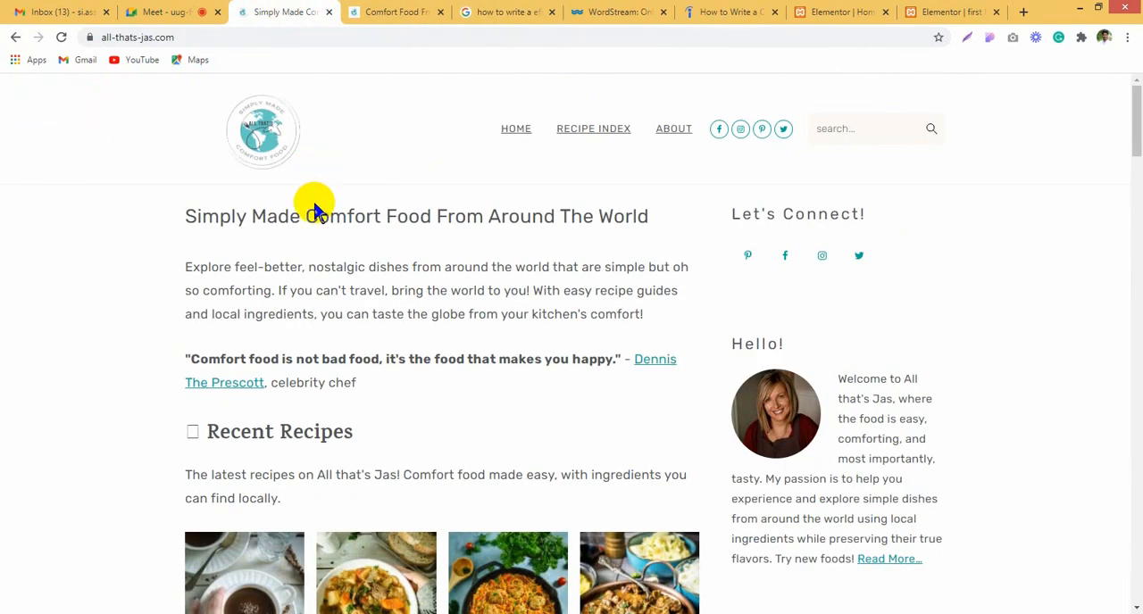
{"action": "right_click", "coordinate": [247, 114]}
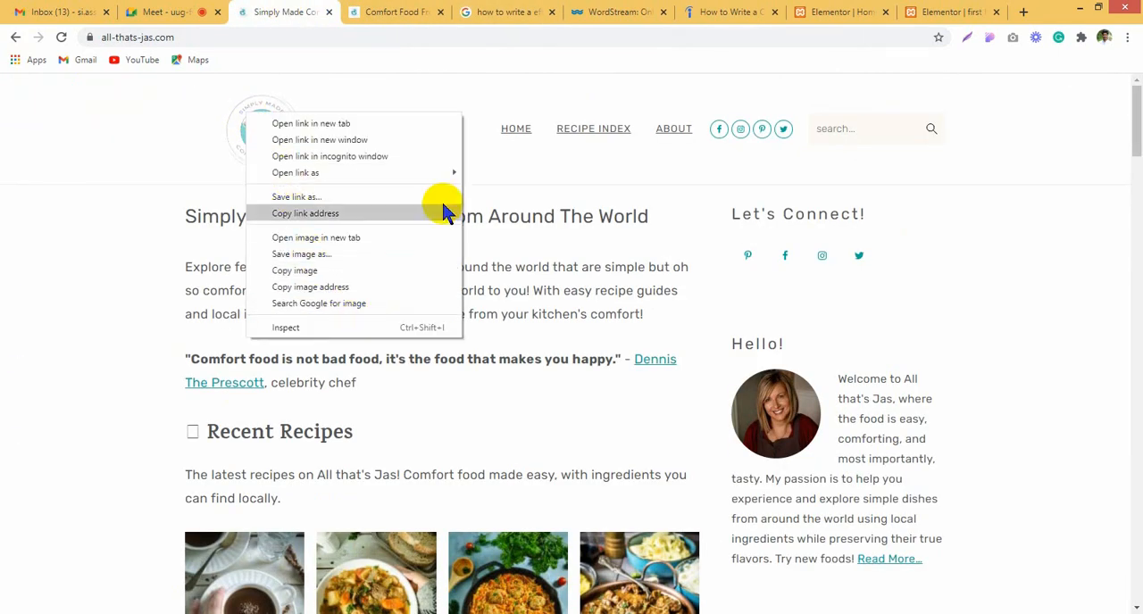
{"action": "left_click", "coordinate": [386, 254]}
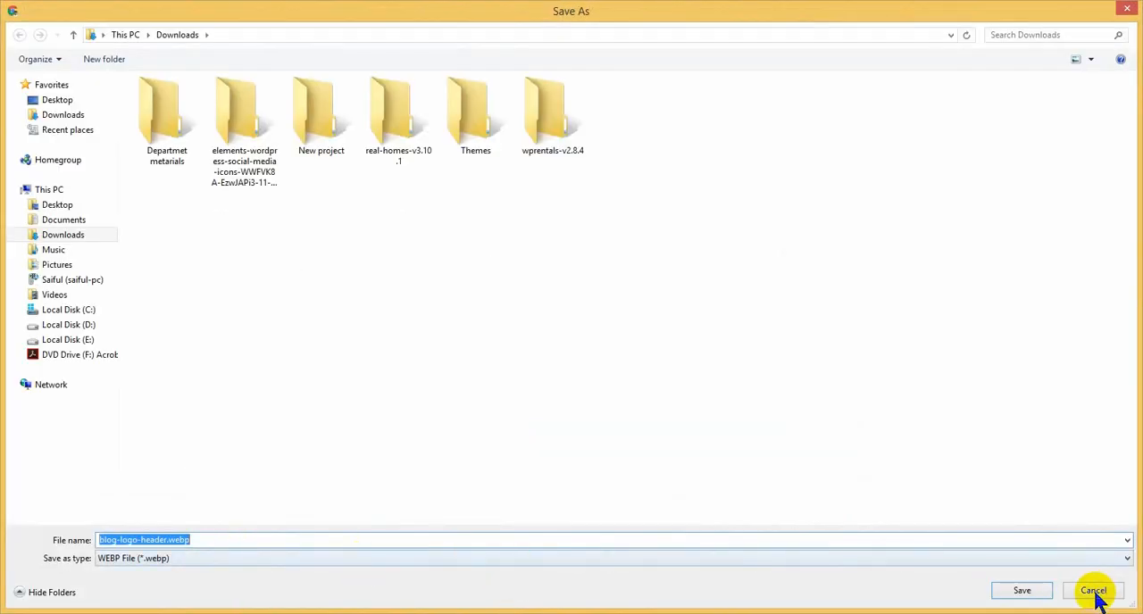
{"action": "left_click", "coordinate": [1096, 595]}
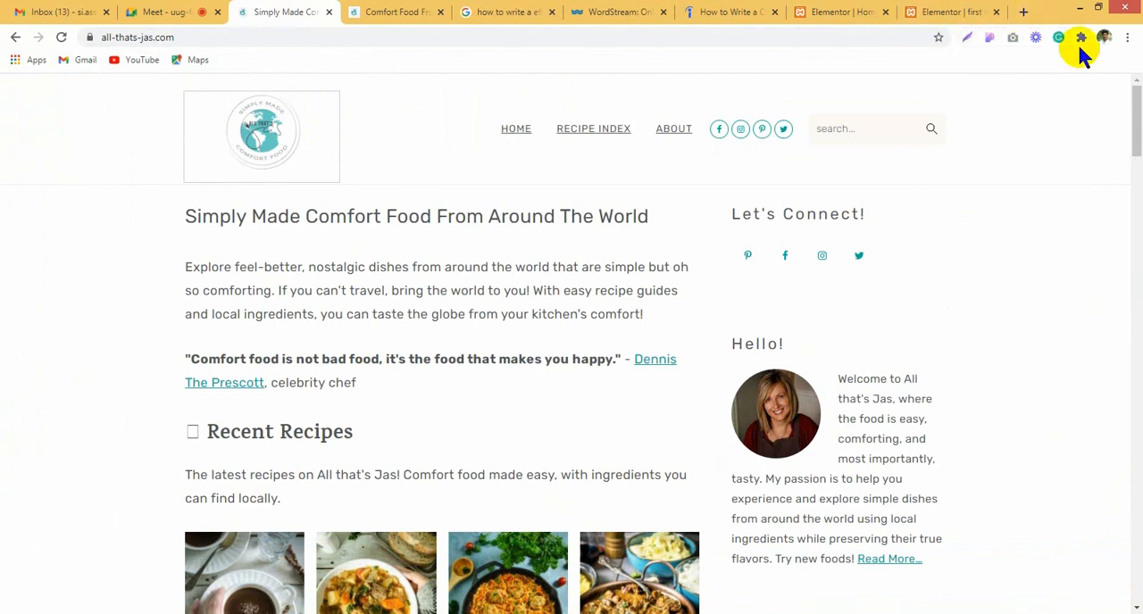
Step: Open a new browser tab, switch to the other browser window and examine the context options of its WordPress login page and logo
{"action": "left_click", "coordinate": [1024, 15]}
{"action": "left_click", "coordinate": [760, 37]}
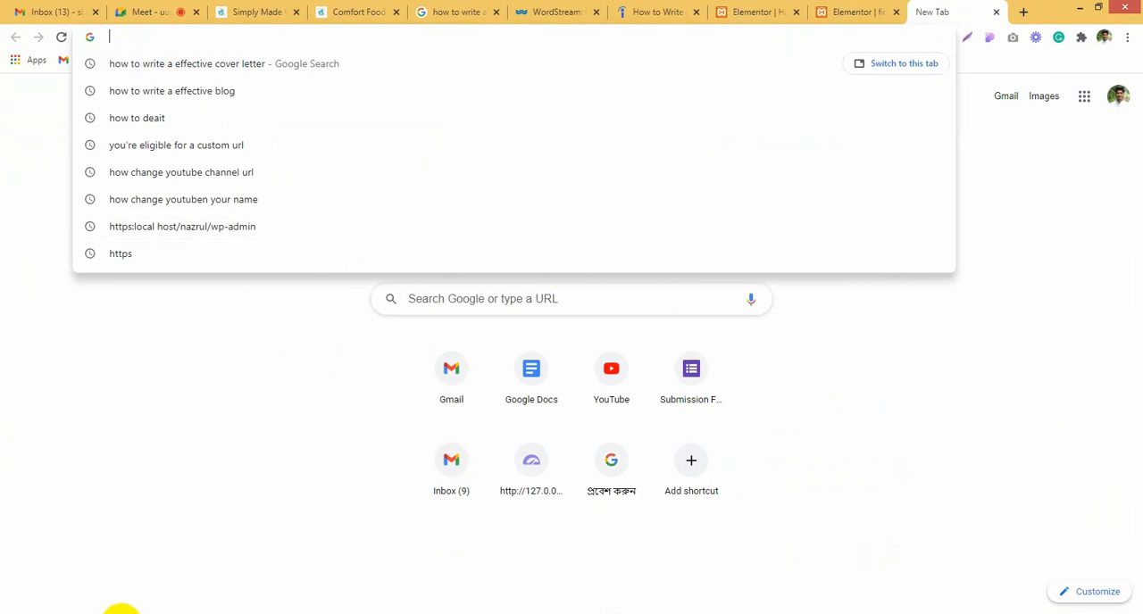
{"action": "left_click", "coordinate": [100, 585]}
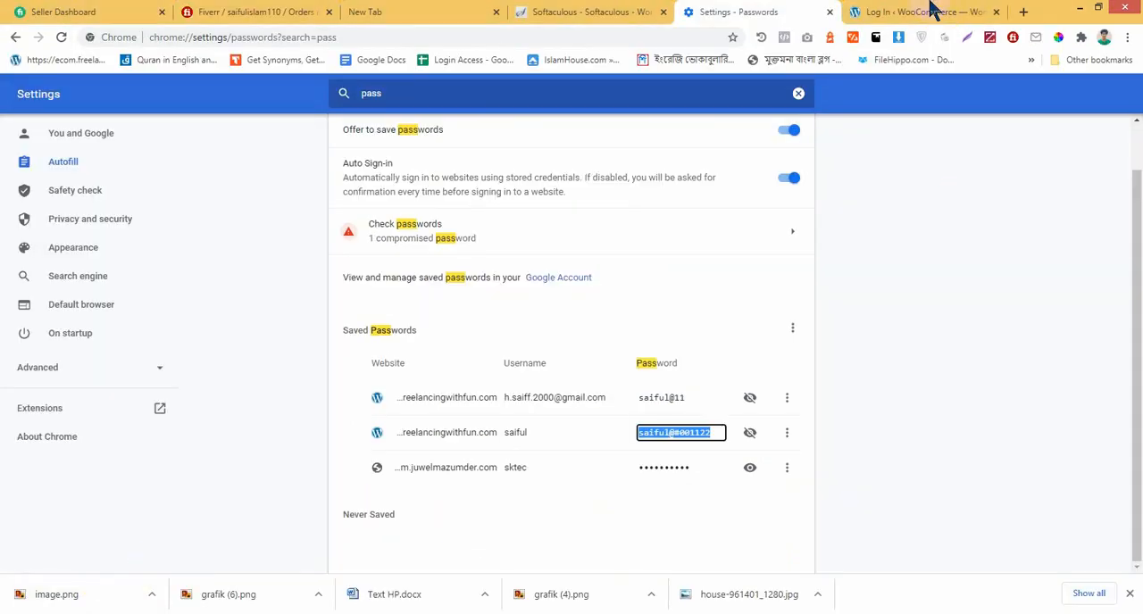
{"action": "left_click", "coordinate": [937, 11]}
{"action": "right_click", "coordinate": [886, 213]}
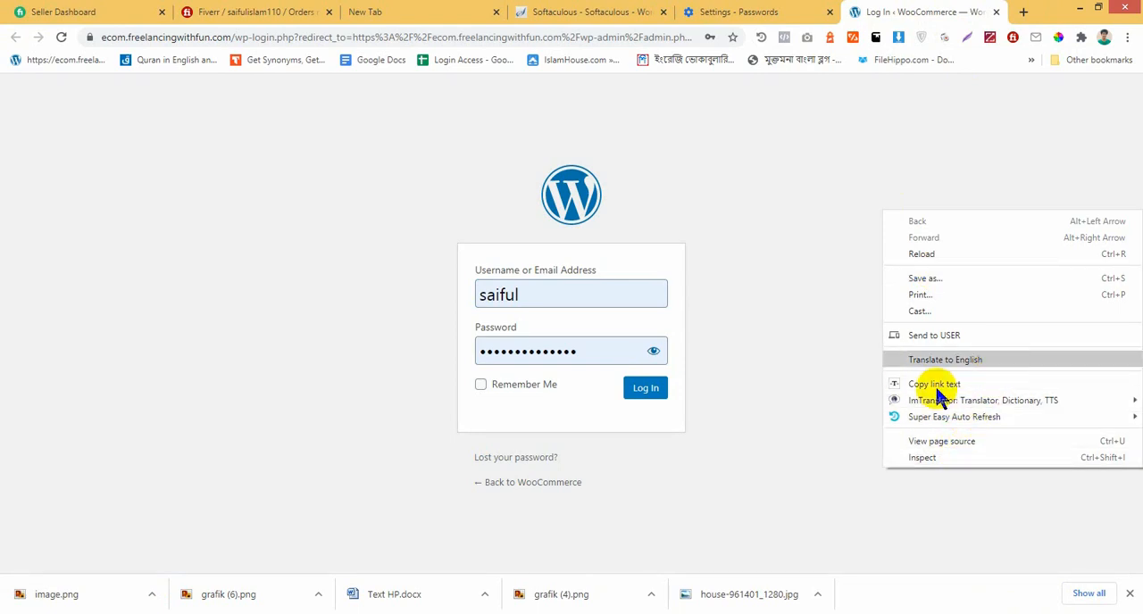
{"action": "right_click", "coordinate": [555, 196]}
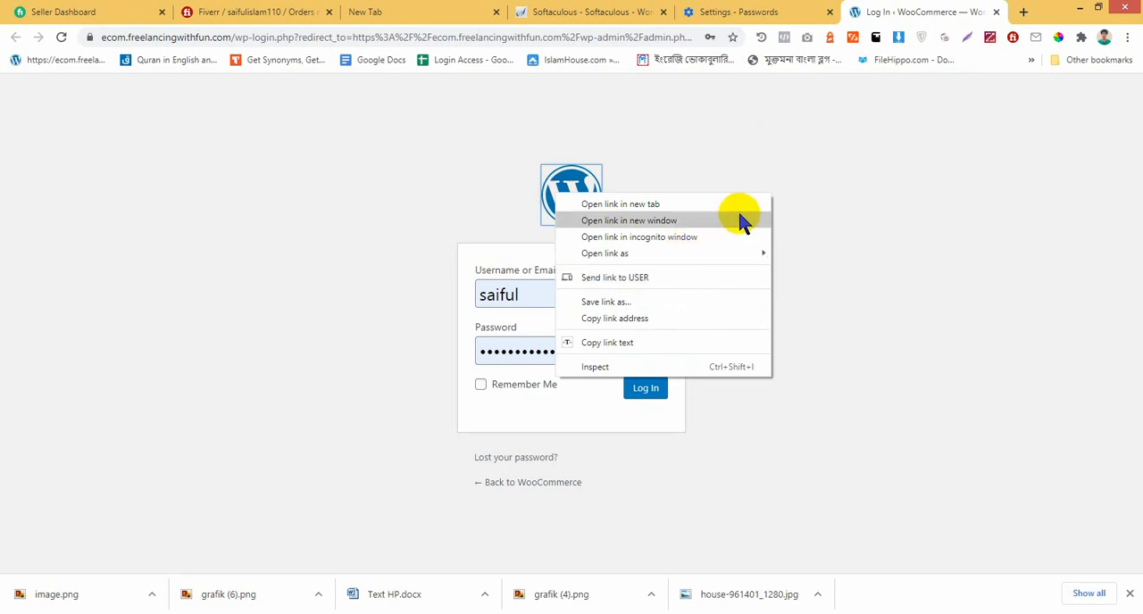
{"action": "left_click", "coordinate": [742, 11]}
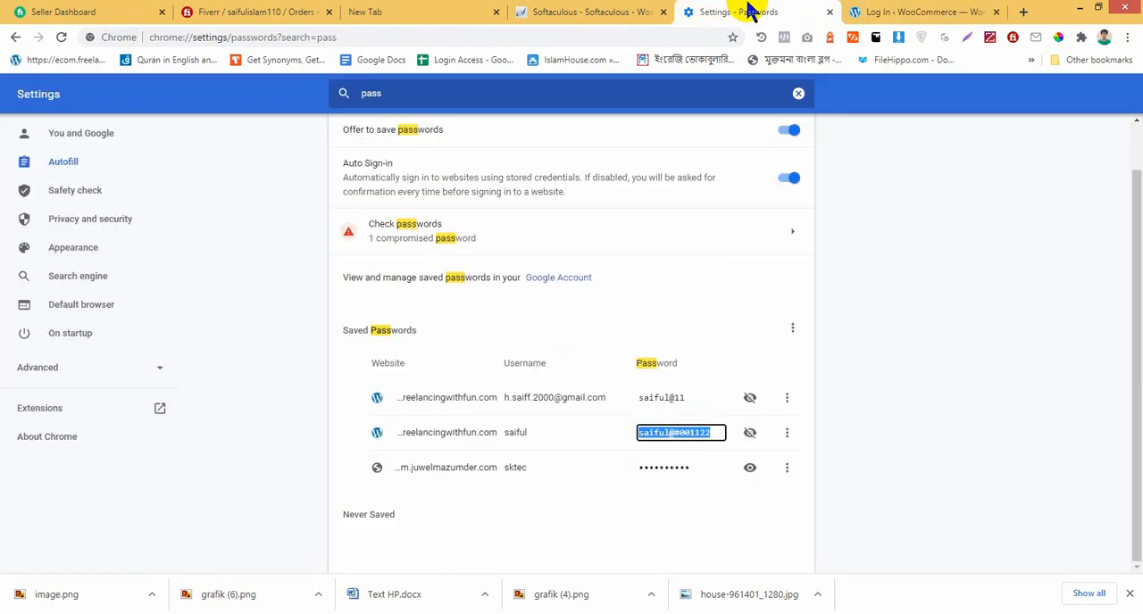
{"action": "left_click", "coordinate": [568, 9]}
{"action": "left_click", "coordinate": [972, 11]}
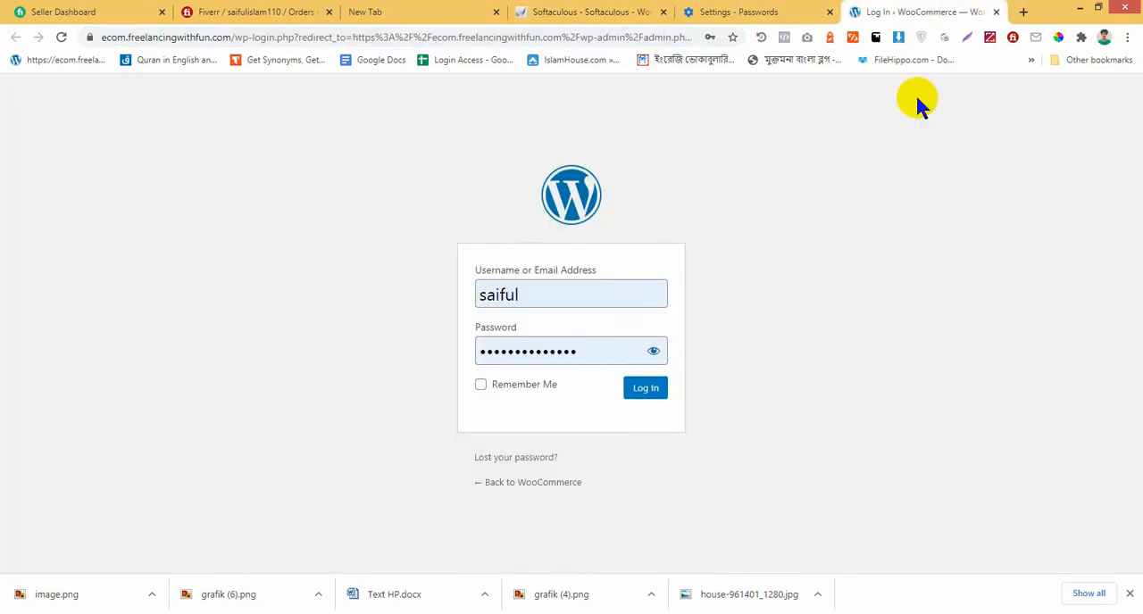
{"action": "right_click", "coordinate": [595, 201]}
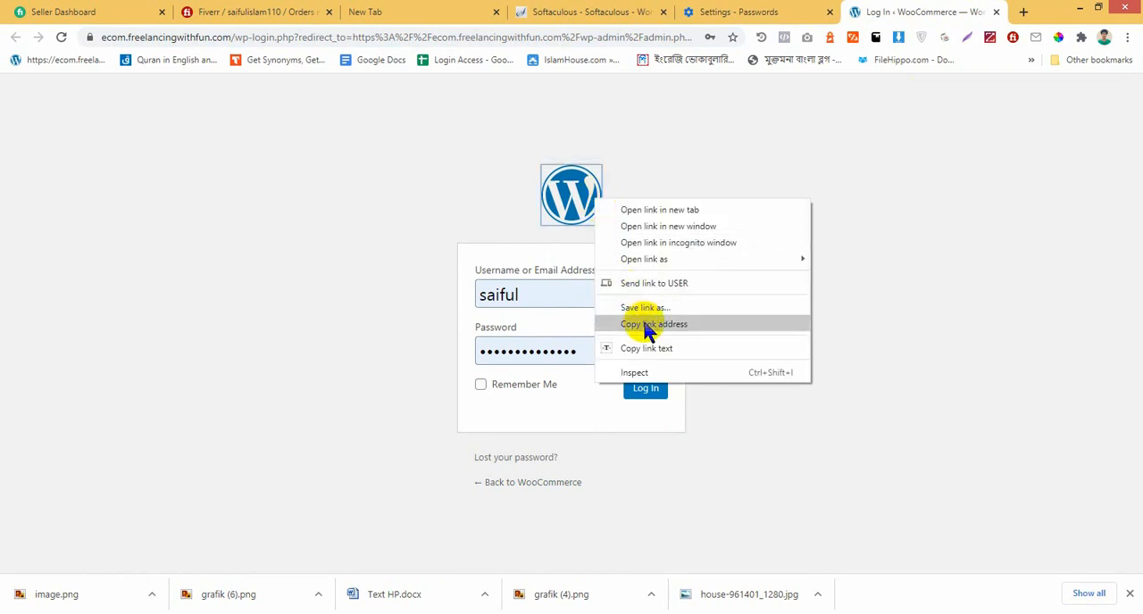
{"action": "left_click", "coordinate": [938, 259]}
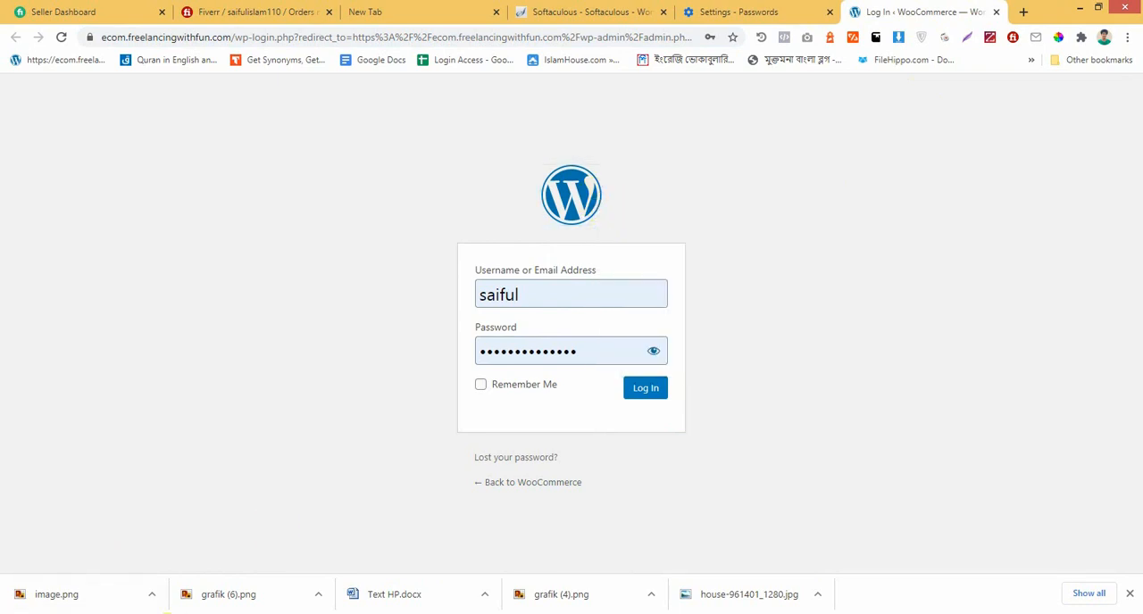
Step: Return to the first browser window and search Google for "image type" in the new tab
{"action": "left_click", "coordinate": [167, 613]}
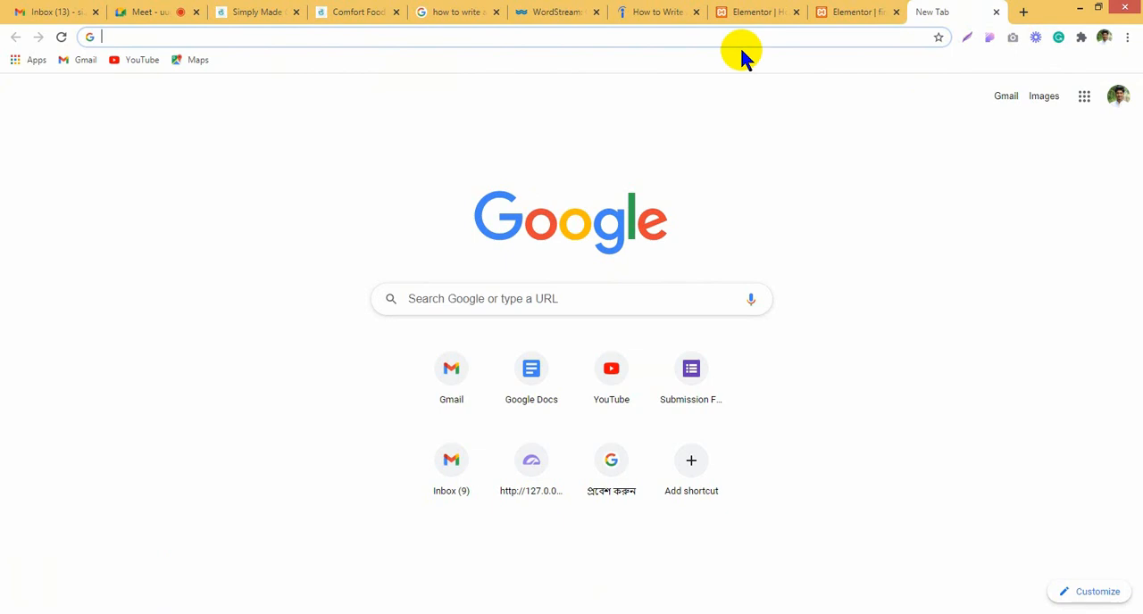
{"action": "type", "text": "iam"}
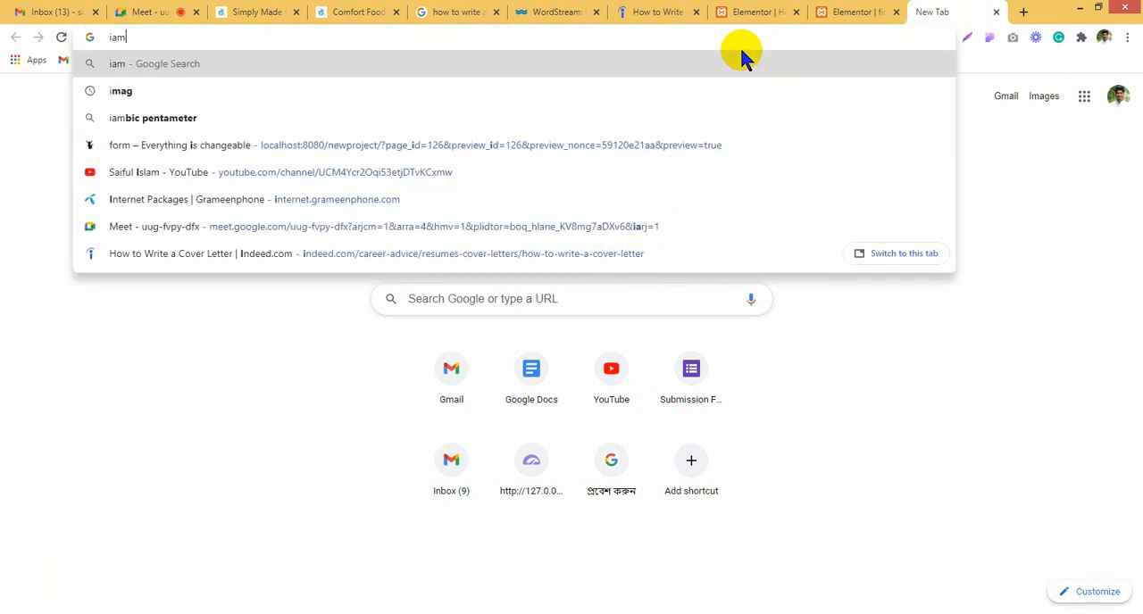
{"action": "key", "text": "BackSpace"}
{"action": "key", "text": "BackSpace"}
{"action": "key", "text": "BackSpace"}
{"action": "type", "text": "ima"}
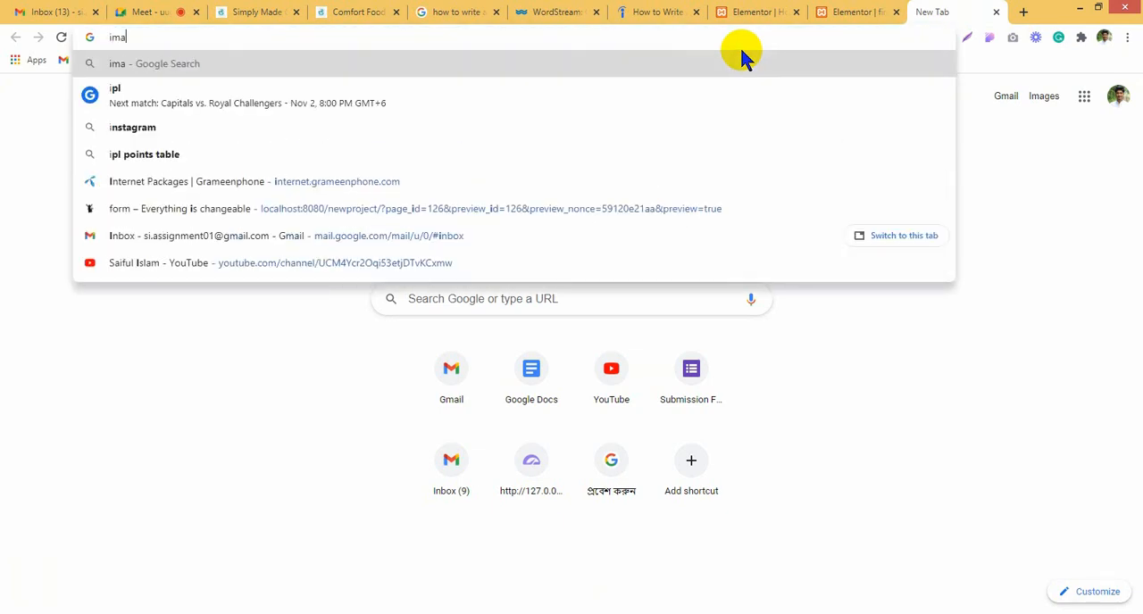
{"action": "type", "text": "ge type"}
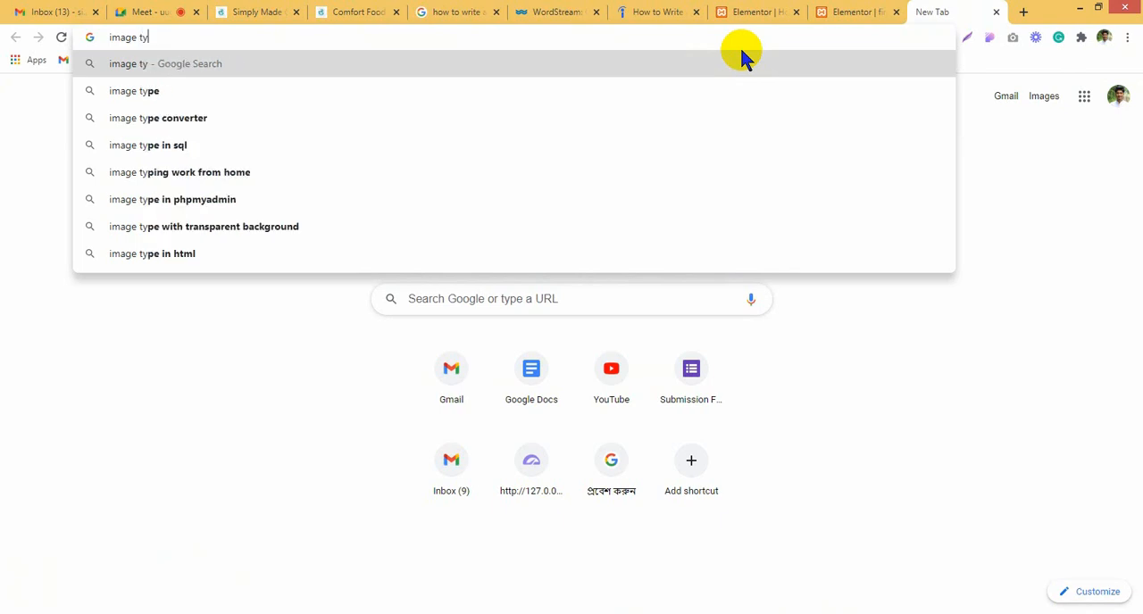
{"action": "key", "text": "Return"}
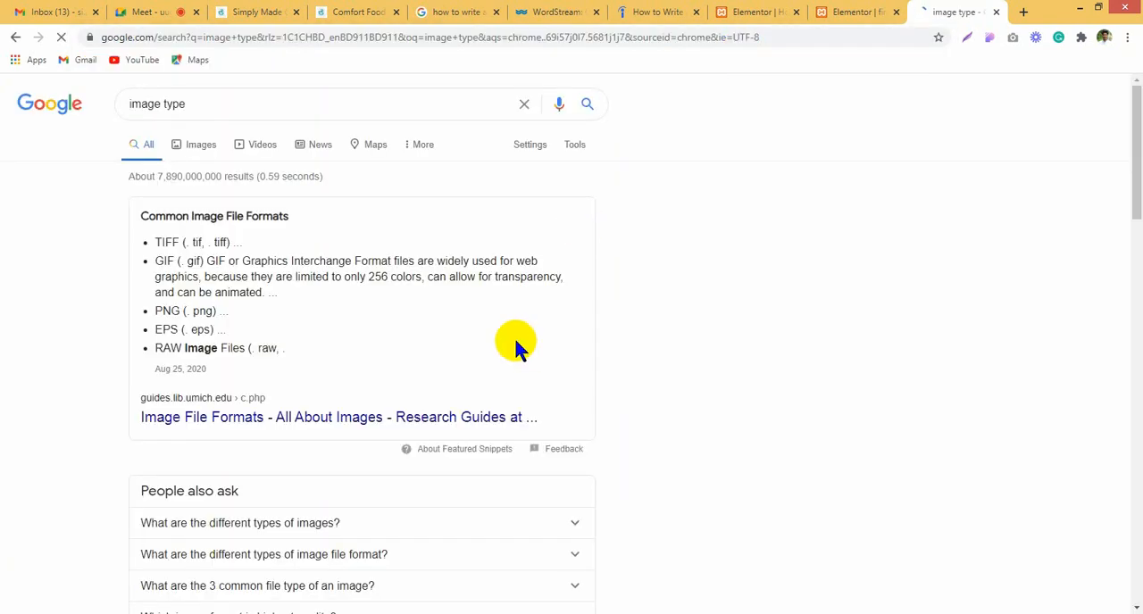
Step: Refine the search to "image type google extension" and open the Save Image As Type page in the Chrome Web Store
{"action": "left_click", "coordinate": [363, 110]}
{"action": "type", "text": "goo"}
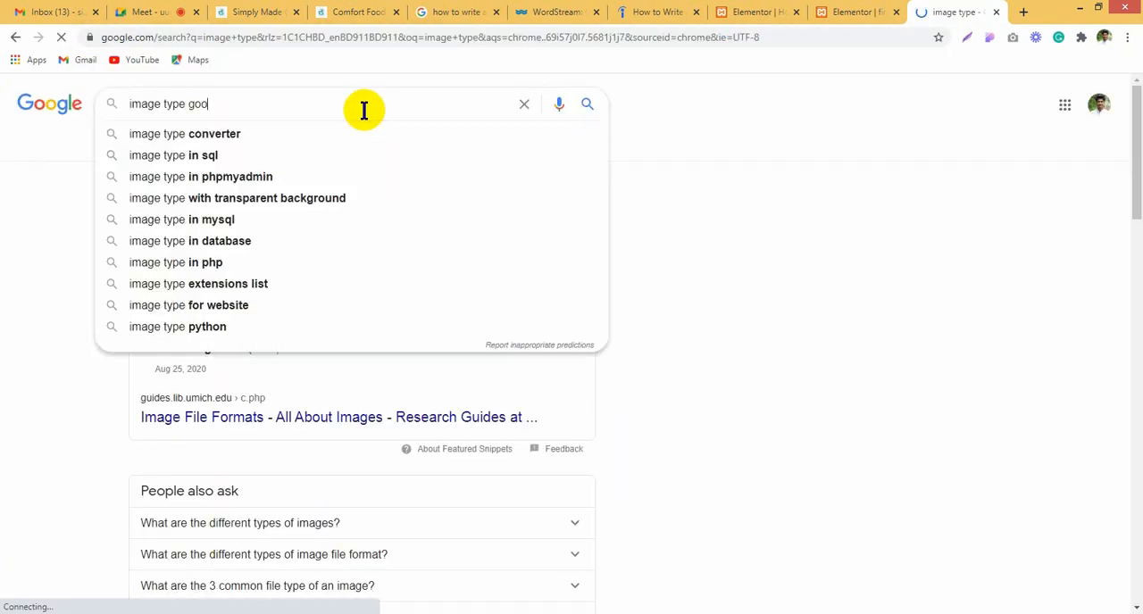
{"action": "type", "text": "gle exten"}
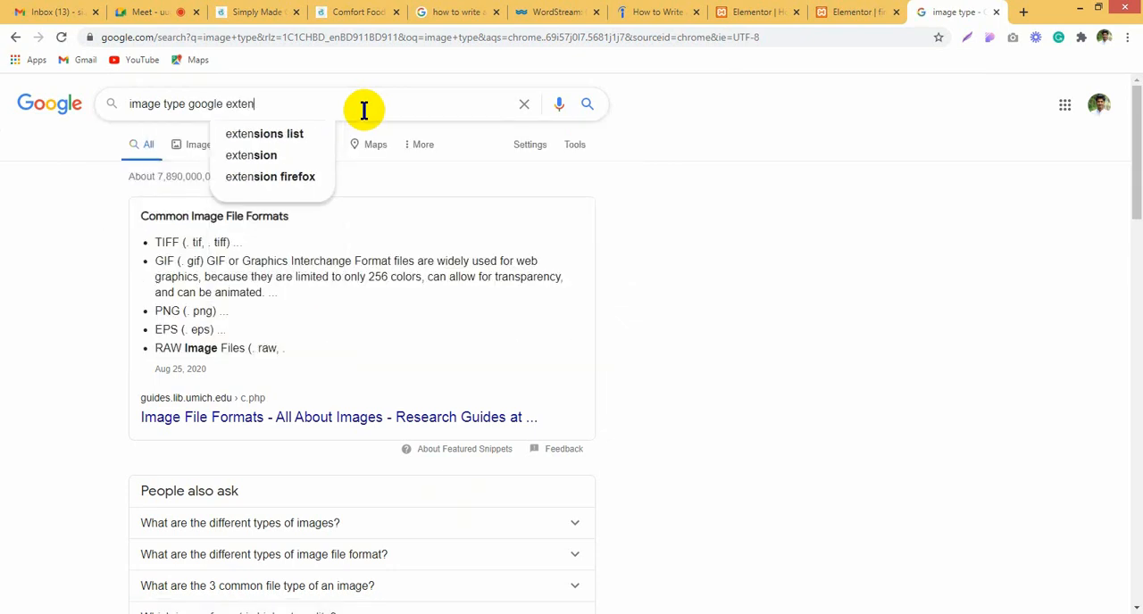
{"action": "type", "text": "sion"}
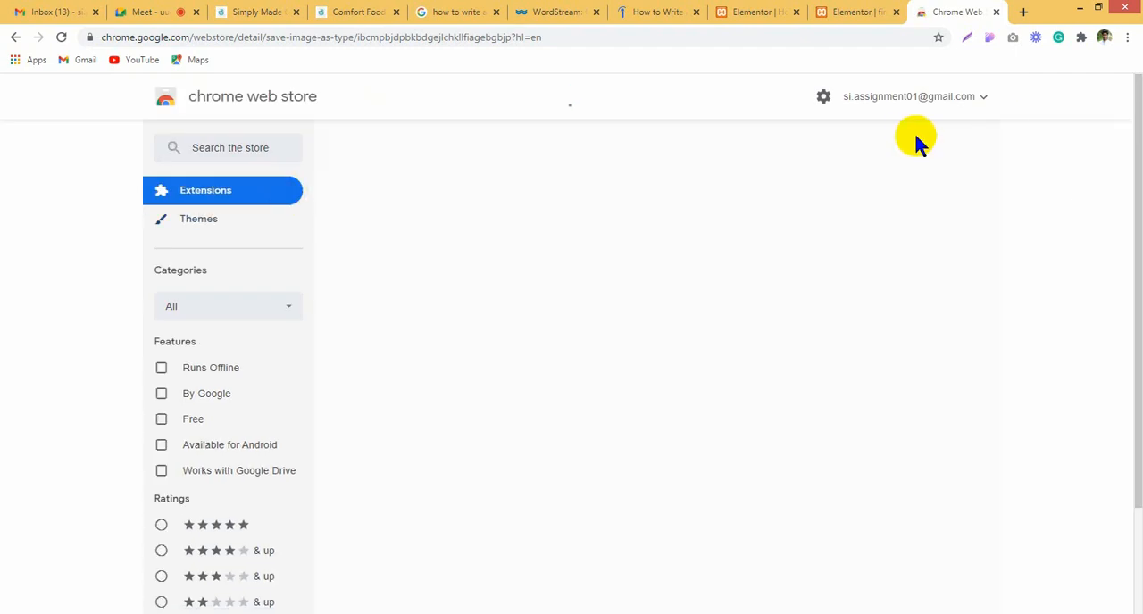
Step: Install the Save Image As Type extension in Chrome and pin it for quick access
{"action": "left_click", "coordinate": [875, 202]}
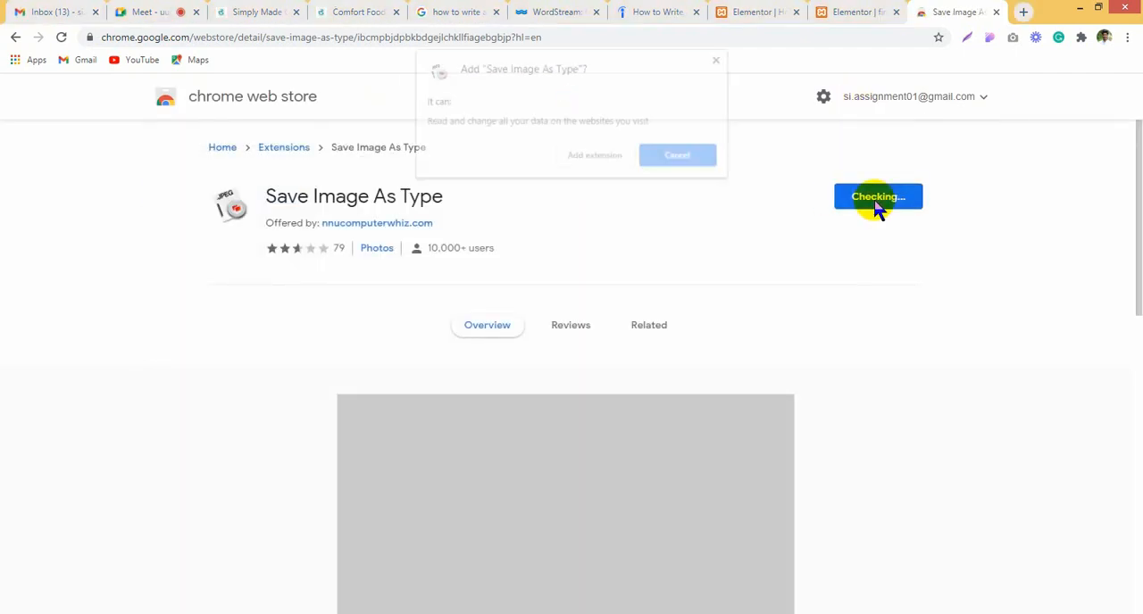
{"action": "left_click", "coordinate": [613, 157]}
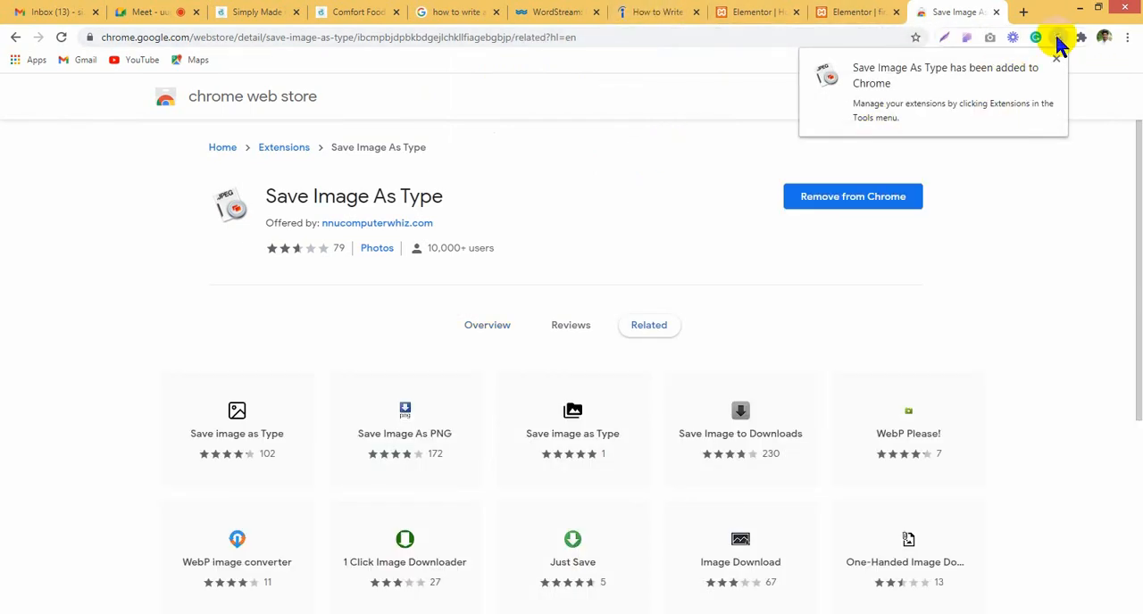
{"action": "right_click", "coordinate": [1058, 37]}
{"action": "left_click", "coordinate": [1081, 39]}
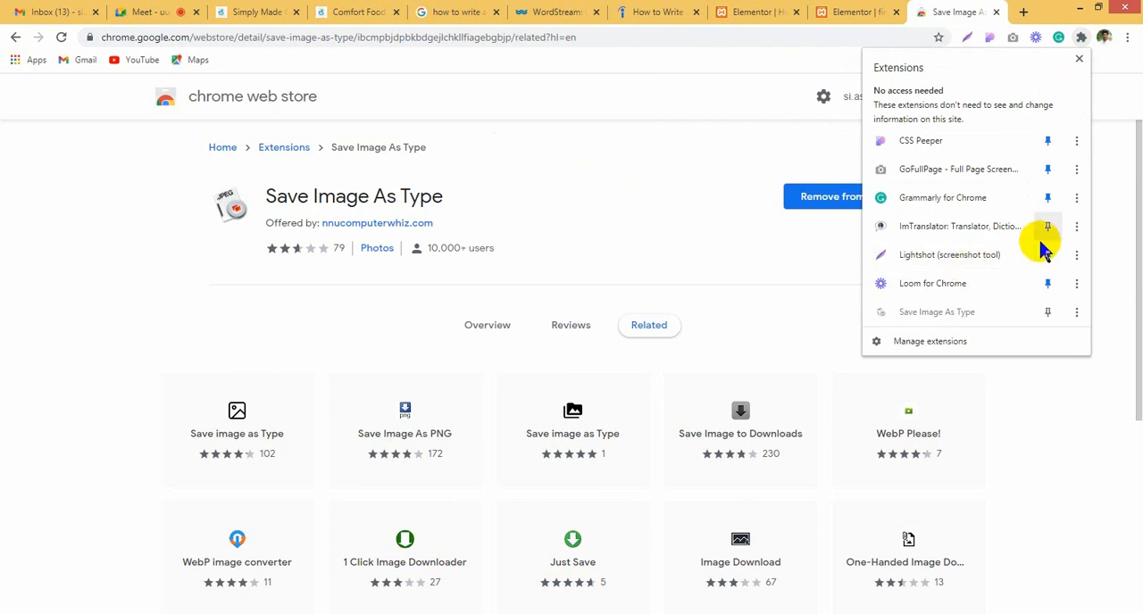
{"action": "left_click", "coordinate": [1047, 311]}
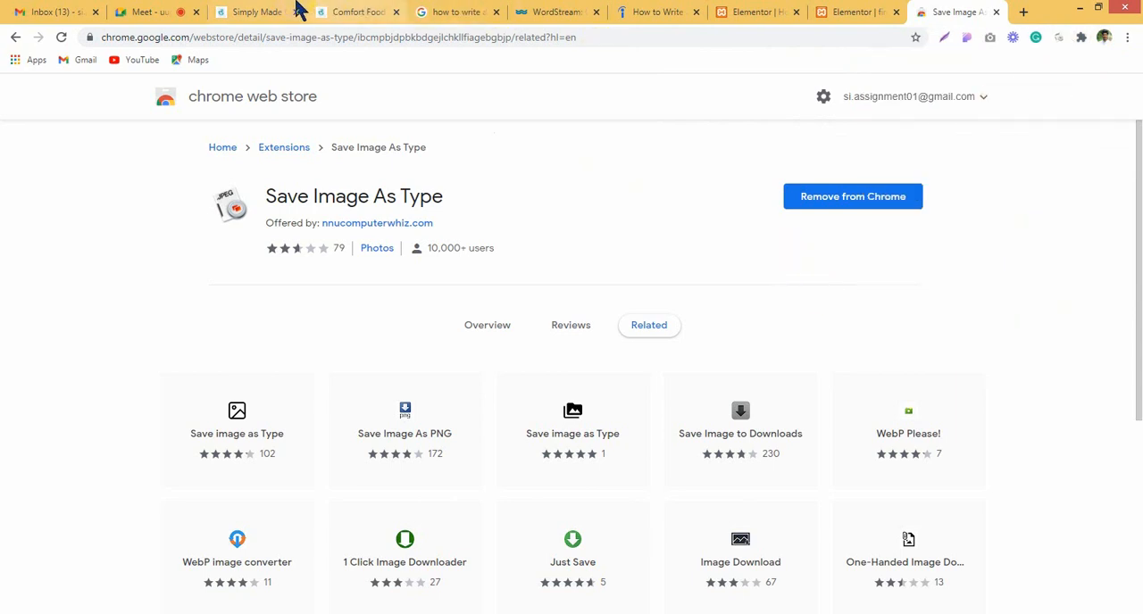
Step: Open the All That's Jas homepage tab and try to save its header logo as a PNG with Save Image As Type
{"action": "left_click", "coordinate": [332, 12]}
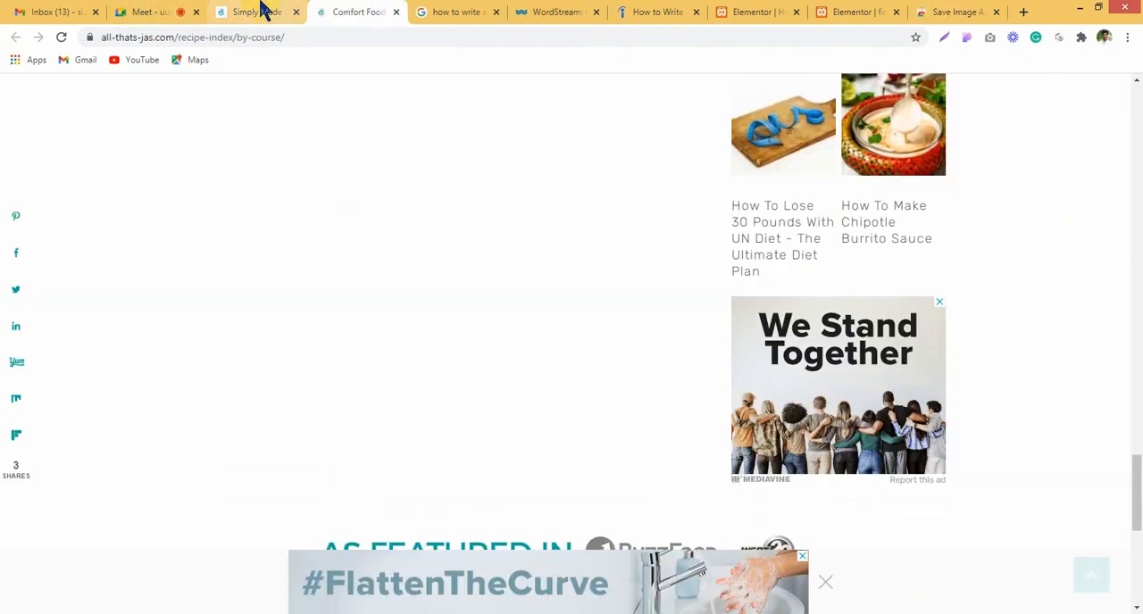
{"action": "left_click", "coordinate": [262, 12]}
{"action": "right_click", "coordinate": [247, 134]}
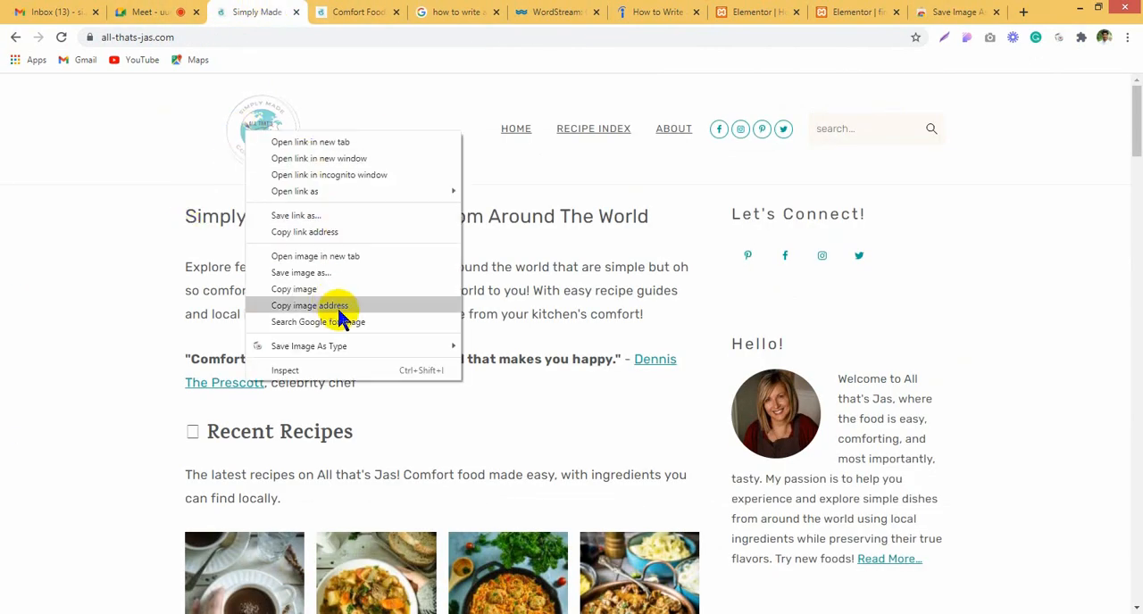
{"action": "mouse_move", "coordinate": [357, 346]}
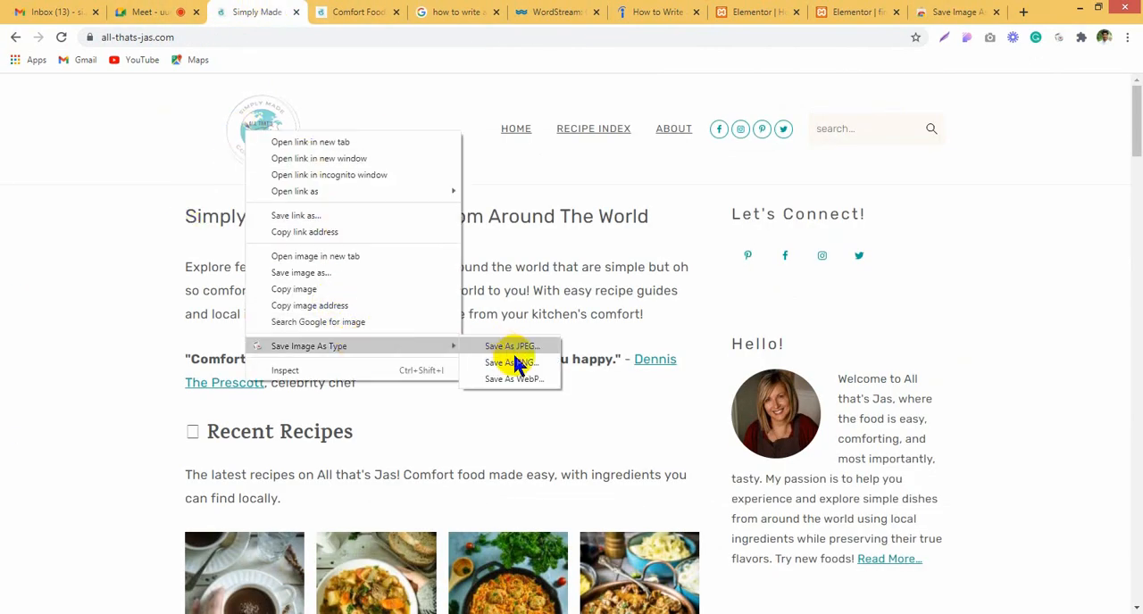
{"action": "left_click", "coordinate": [516, 364]}
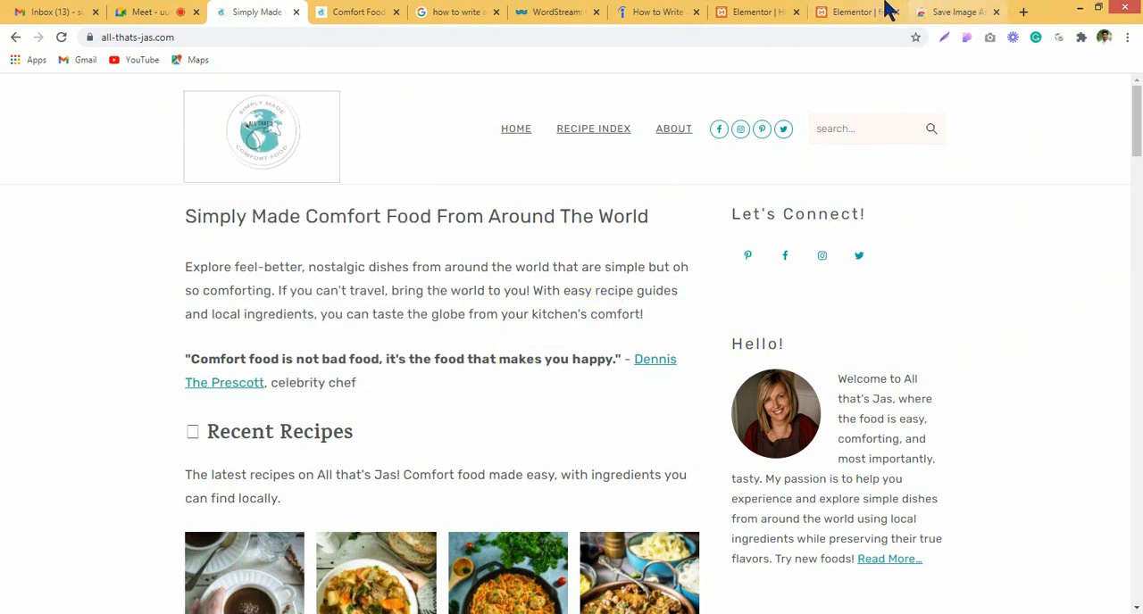
Step: Close the Insert Media dialog in the Elementor editor and return to the All That's Jas homepage
{"action": "left_click", "coordinate": [854, 12]}
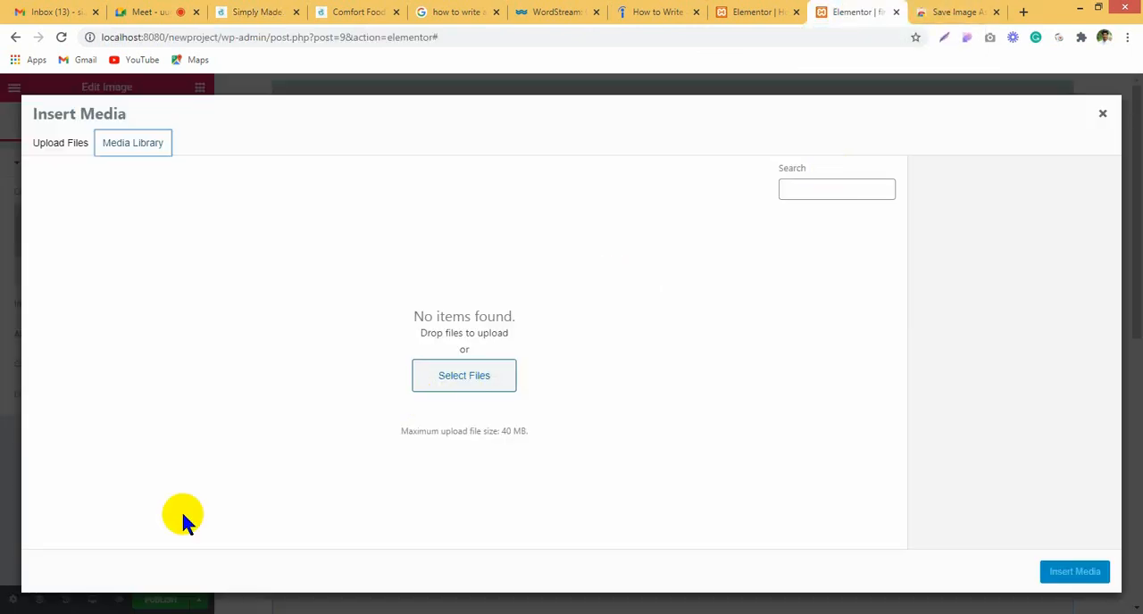
{"action": "left_click", "coordinate": [1102, 116]}
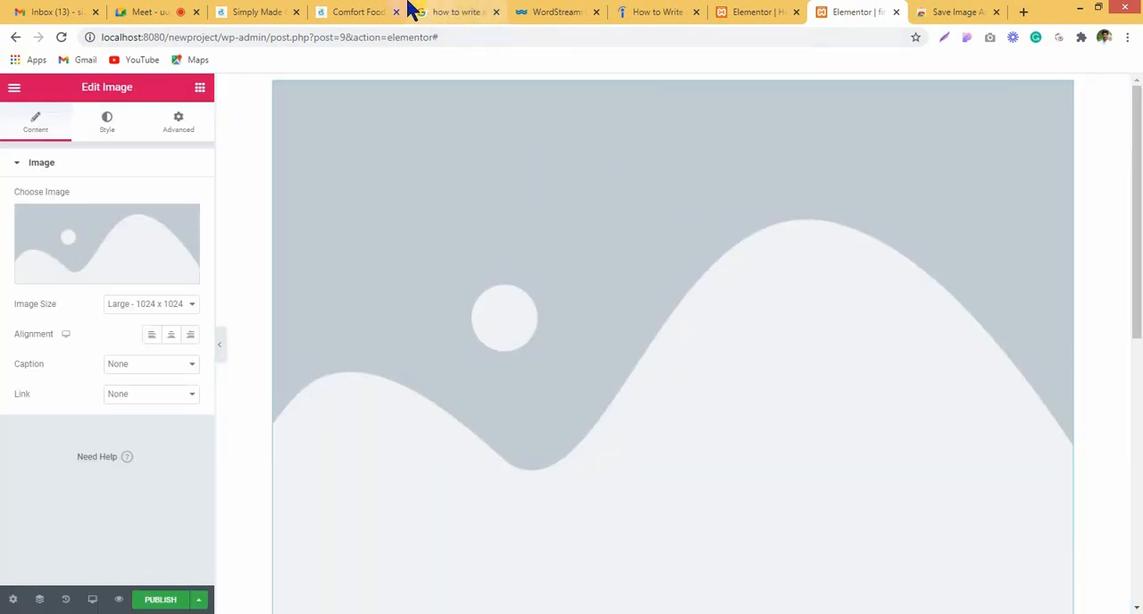
{"action": "left_click", "coordinate": [359, 10]}
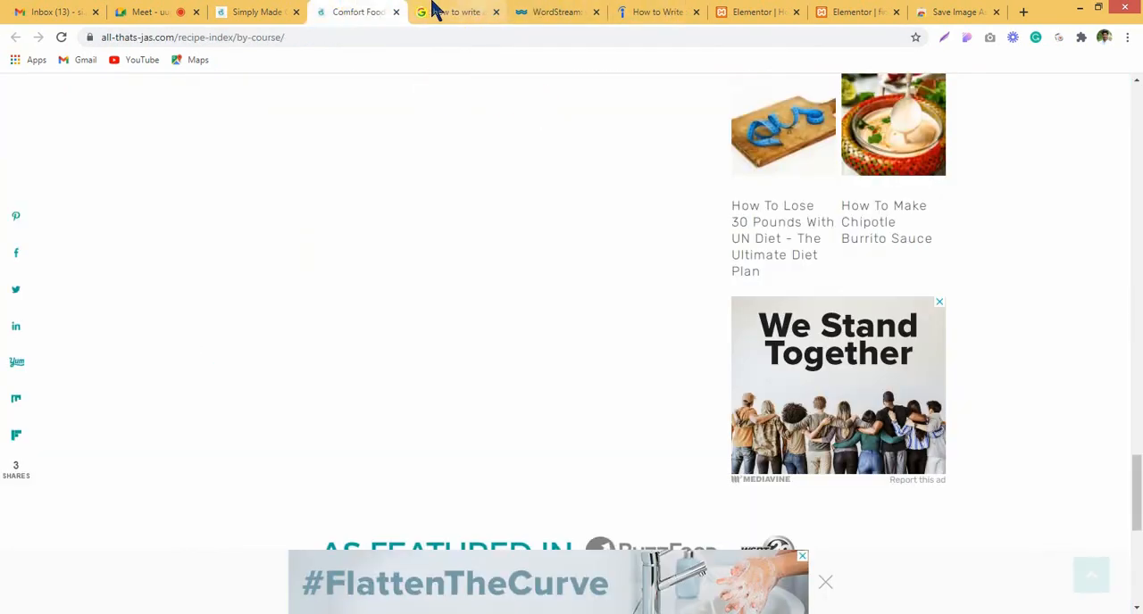
{"action": "left_click", "coordinate": [256, 11]}
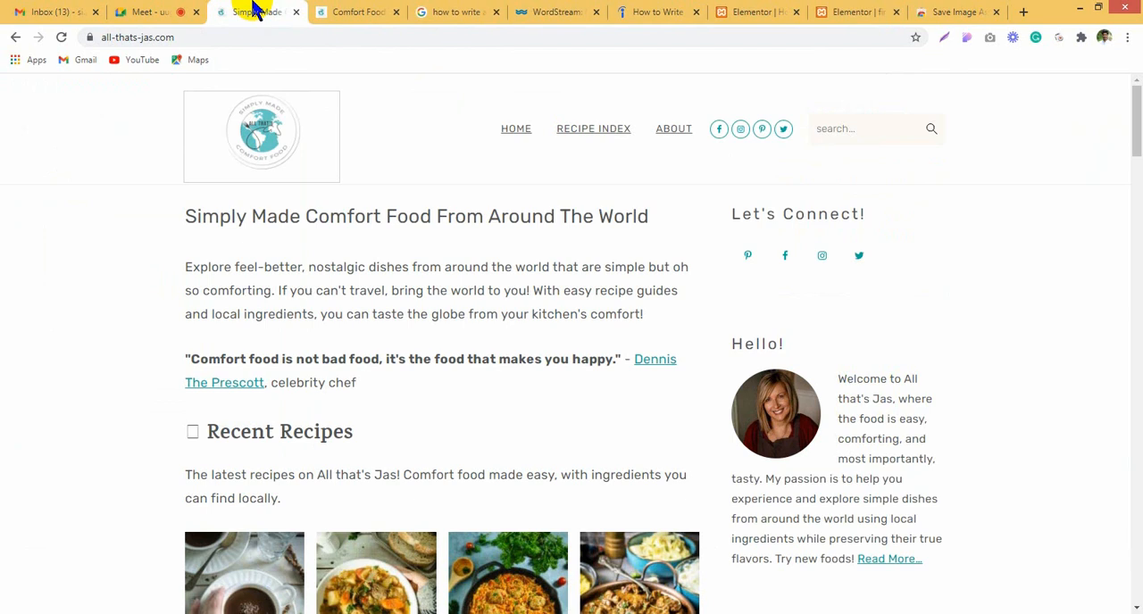
Step: Try again to save the homepage's header logo with Save Image As Type, using the PNG and JPEG formats
{"action": "right_click", "coordinate": [220, 158]}
{"action": "right_click", "coordinate": [276, 131]}
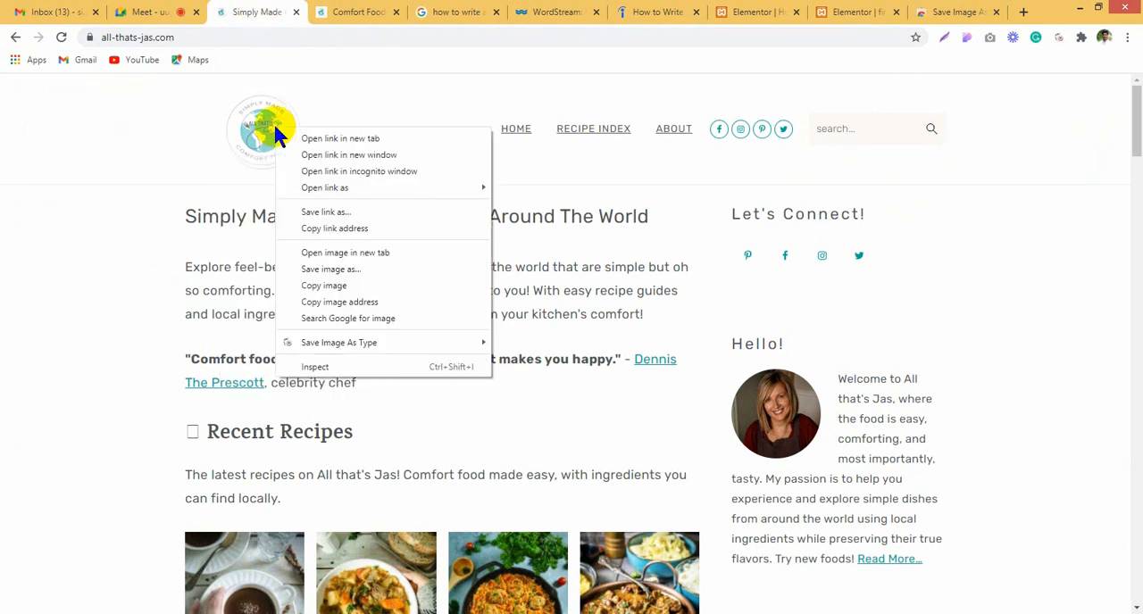
{"action": "mouse_move", "coordinate": [449, 342]}
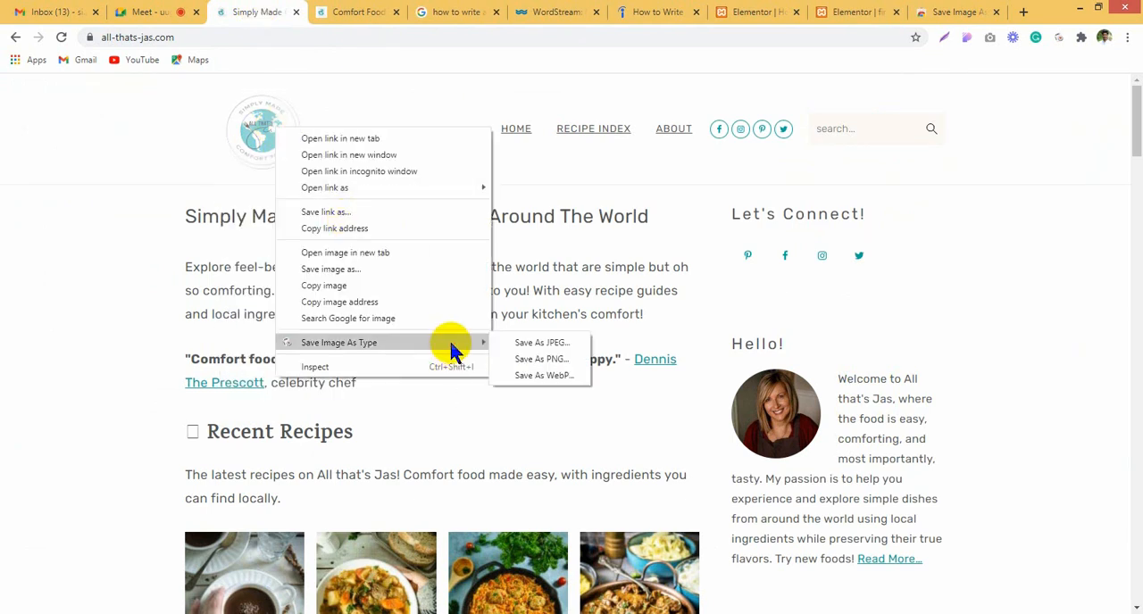
{"action": "left_click", "coordinate": [554, 360]}
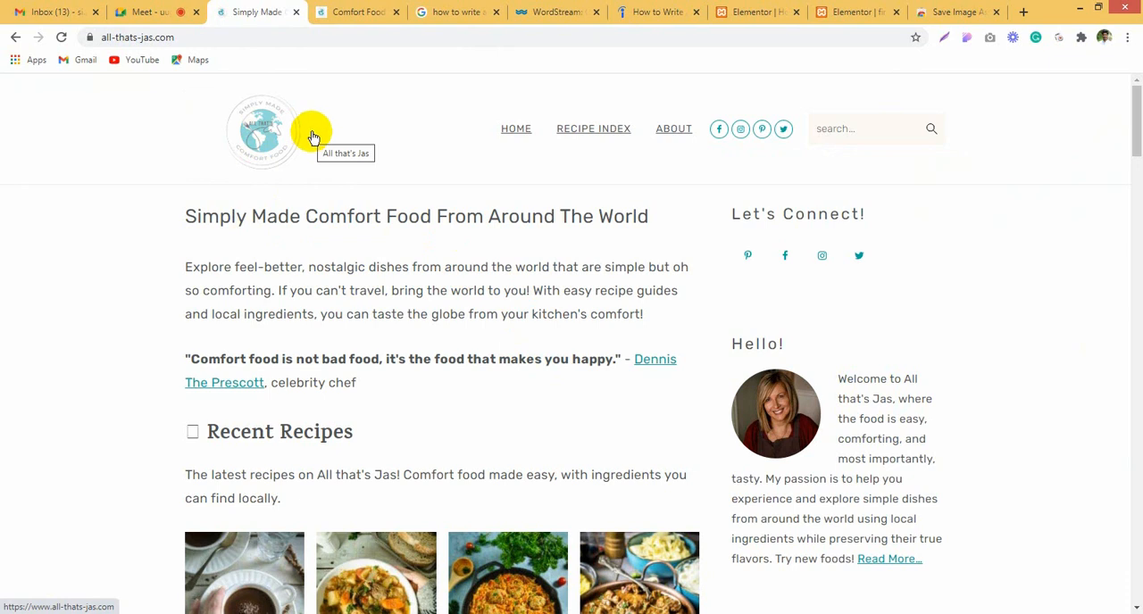
{"action": "mouse_move", "coordinate": [568, 119]}
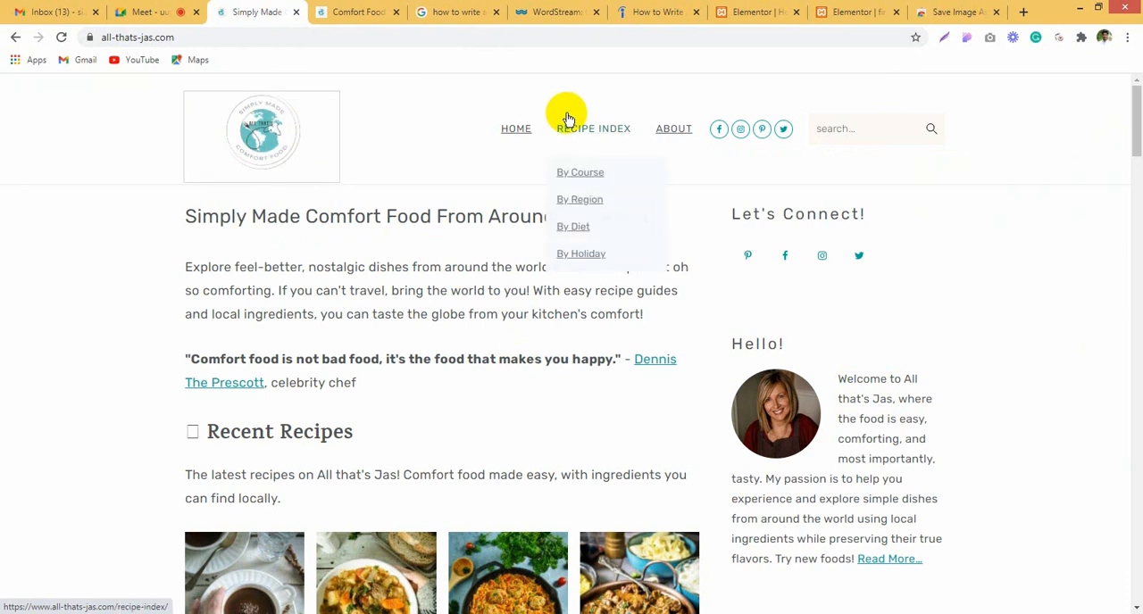
{"action": "right_click", "coordinate": [271, 136]}
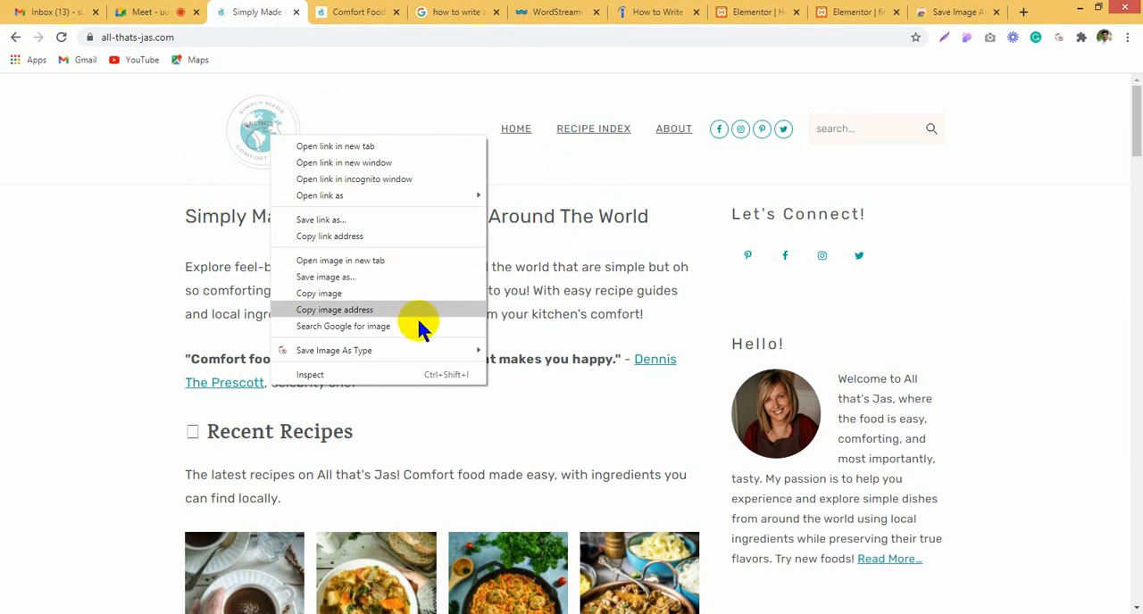
{"action": "mouse_move", "coordinate": [438, 351]}
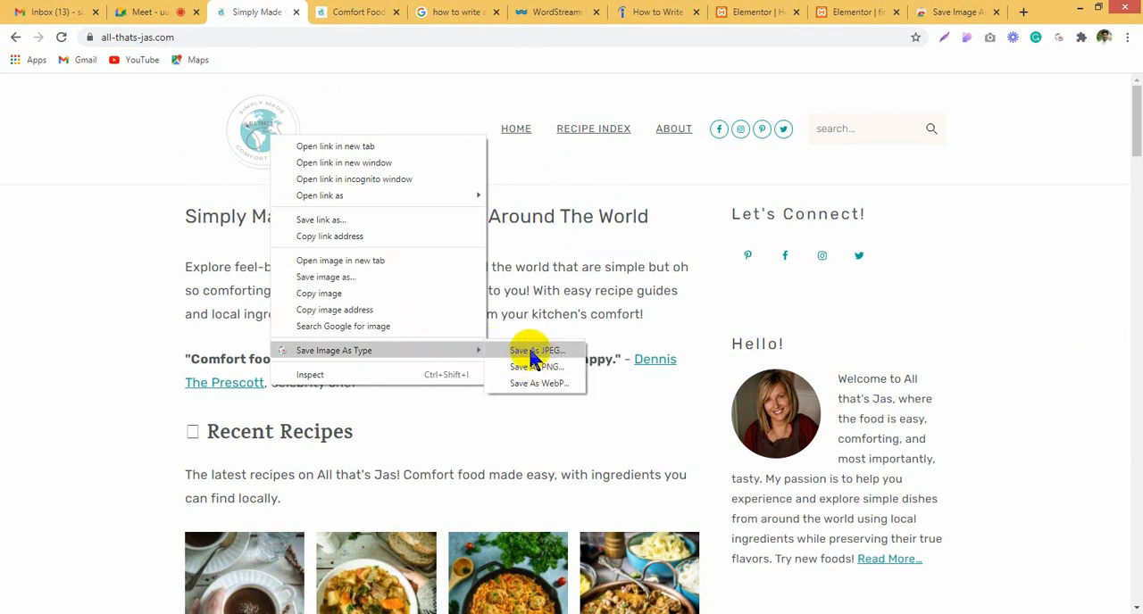
{"action": "left_click", "coordinate": [530, 349]}
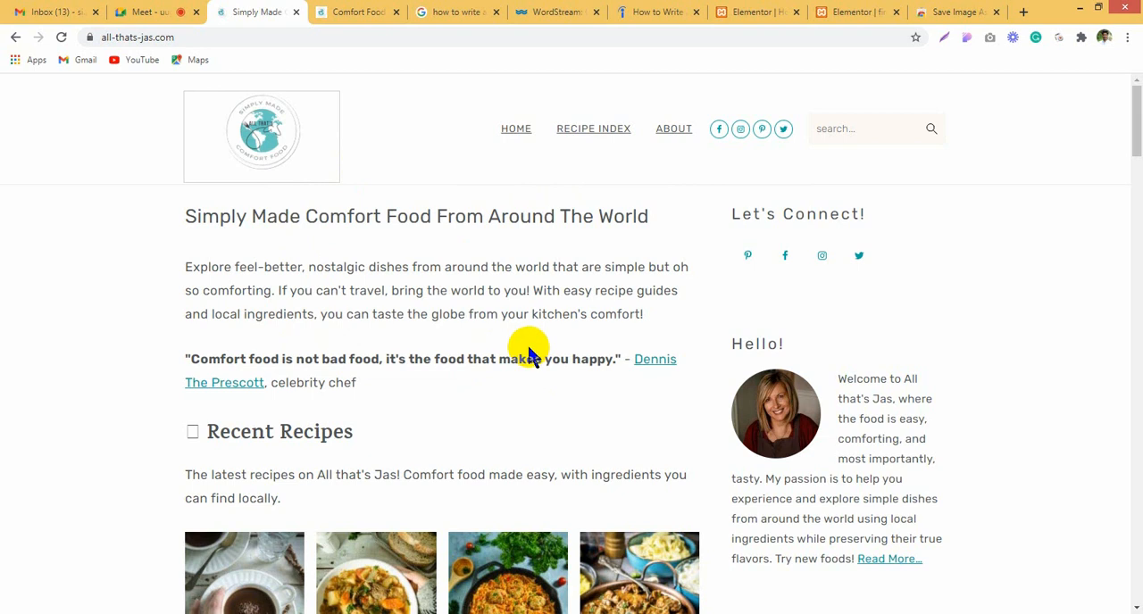
{"action": "right_click", "coordinate": [251, 140]}
{"action": "mouse_move", "coordinate": [462, 355]}
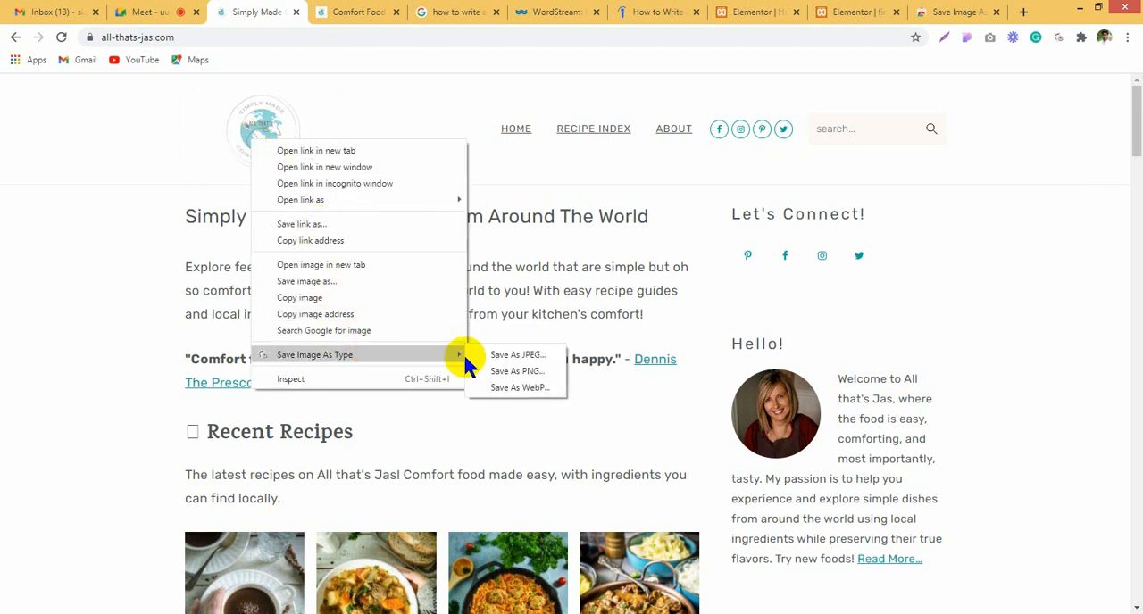
{"action": "left_click", "coordinate": [509, 378]}
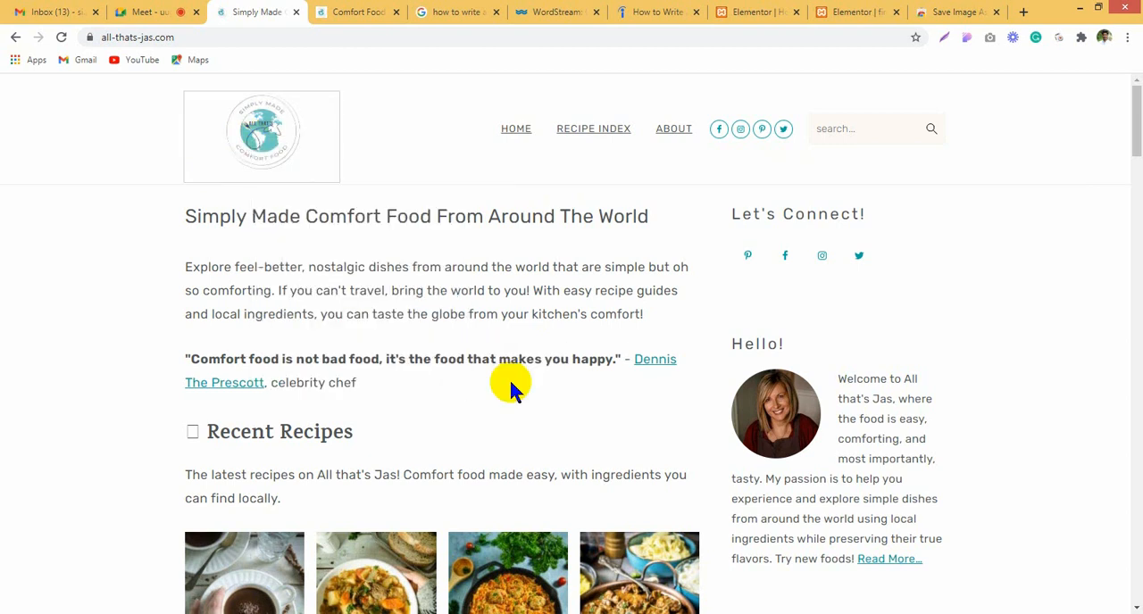
Step: Open the header logo image in its own browser tab and save it as a JPEG with Save Image As Type
{"action": "right_click", "coordinate": [268, 141]}
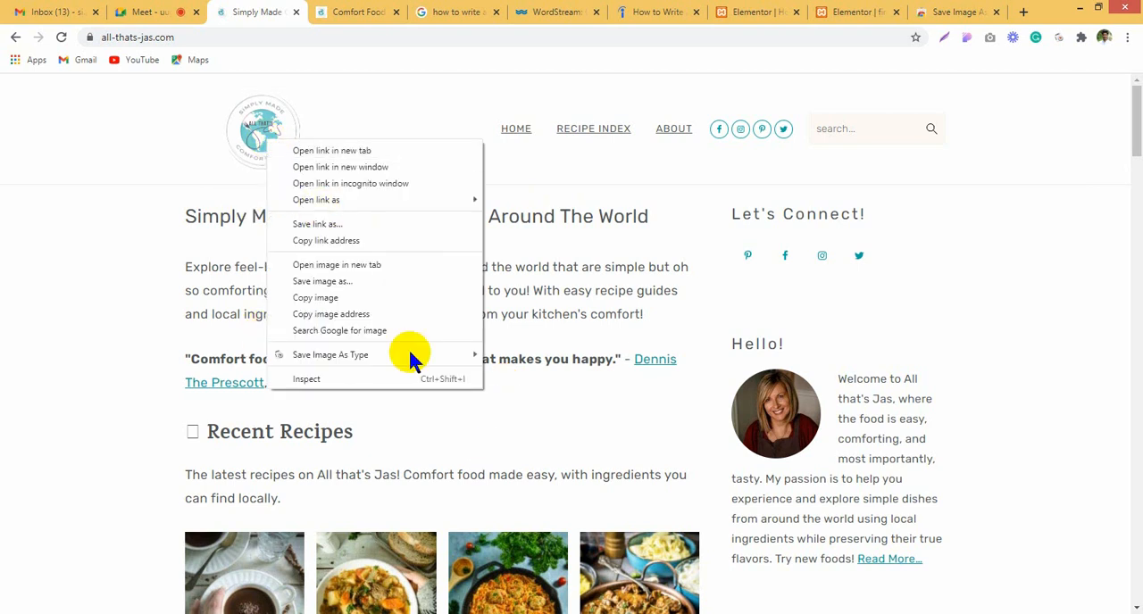
{"action": "left_click", "coordinate": [452, 267]}
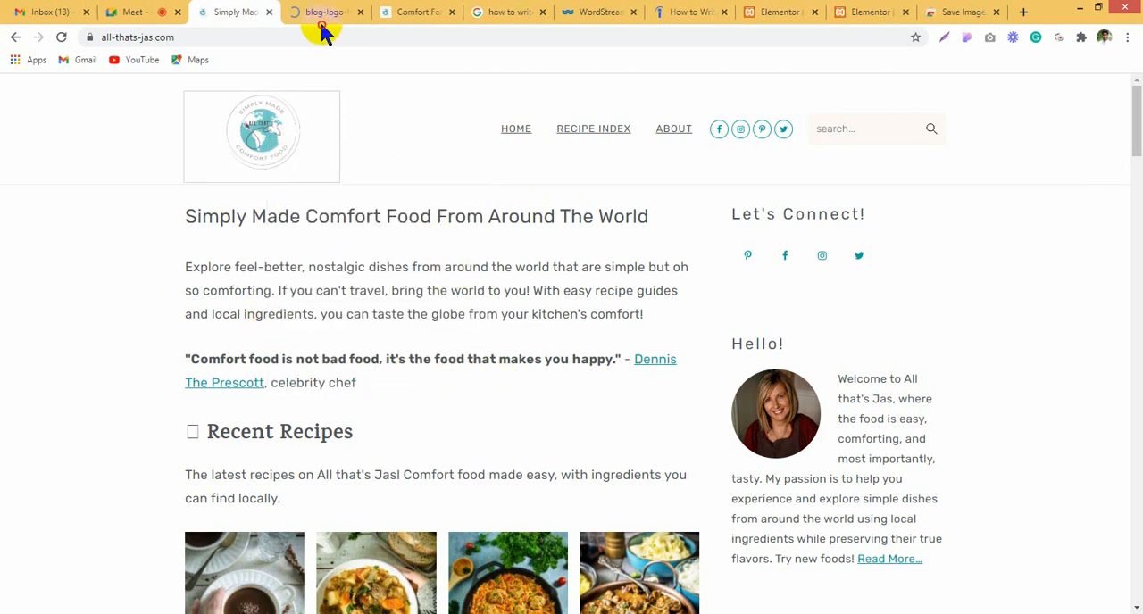
{"action": "left_click", "coordinate": [320, 18]}
{"action": "right_click", "coordinate": [583, 327]}
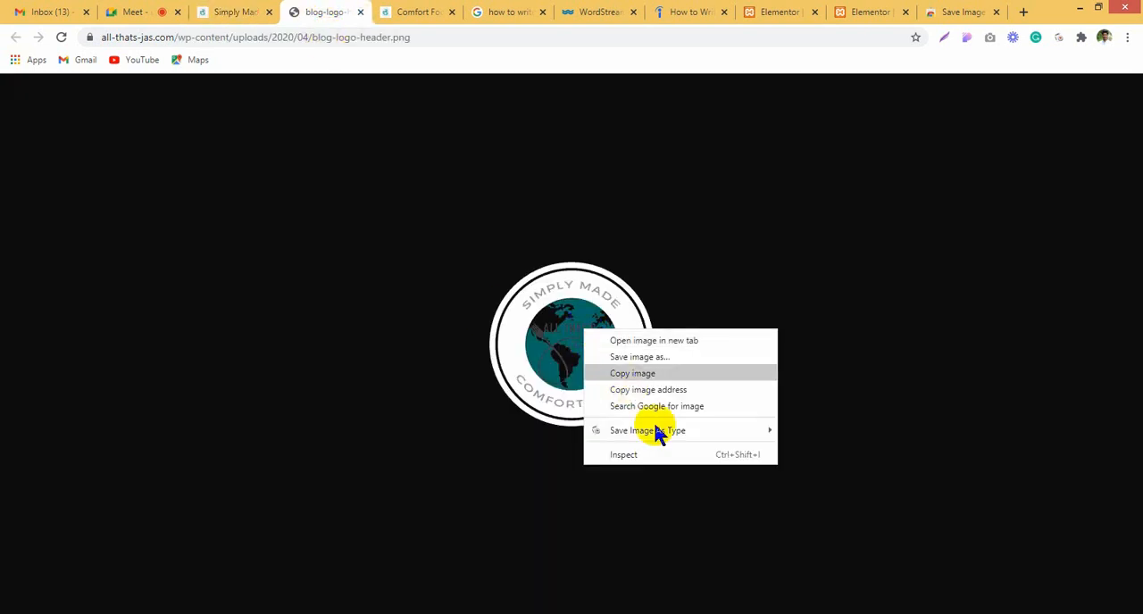
{"action": "mouse_move", "coordinate": [679, 432]}
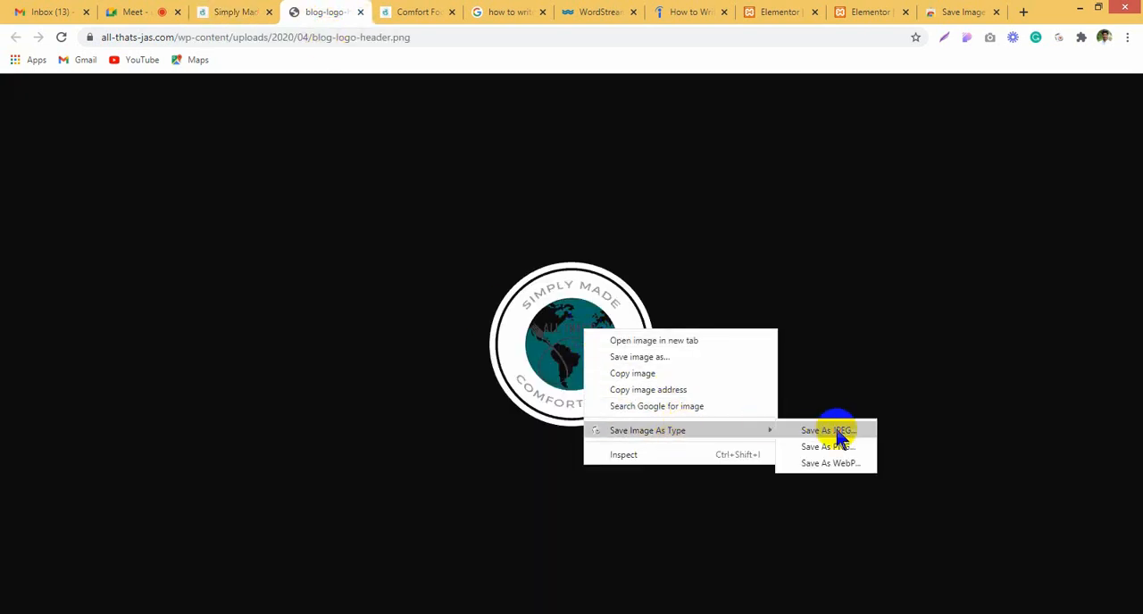
{"action": "left_click", "coordinate": [839, 433]}
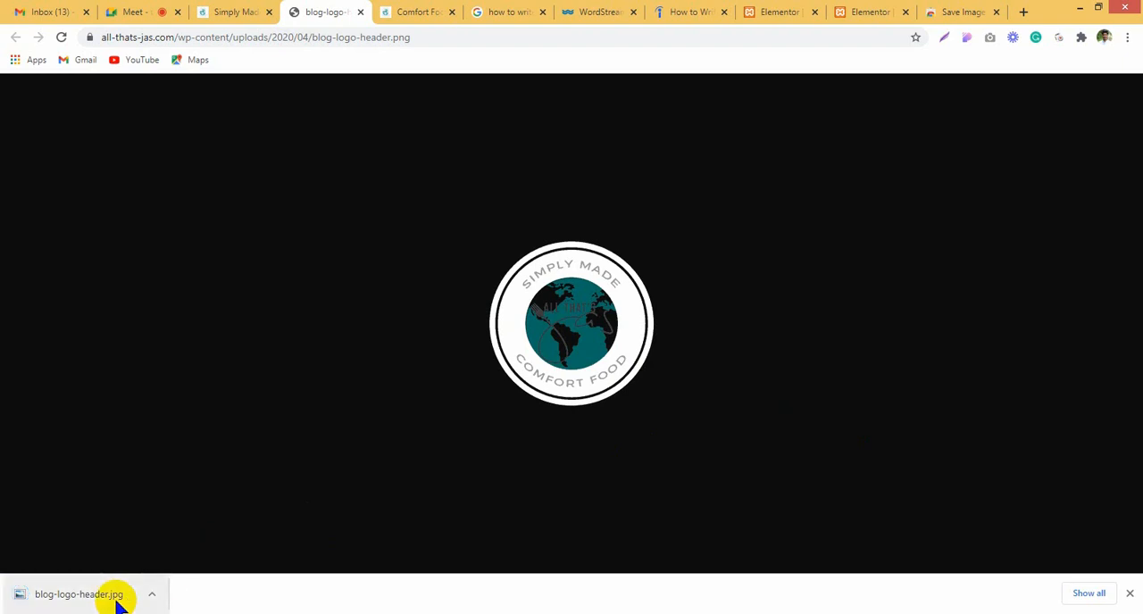
Step: Save the opened logo image as a PNG with Save Image As Type
{"action": "right_click", "coordinate": [558, 348]}
{"action": "mouse_move", "coordinate": [674, 450]}
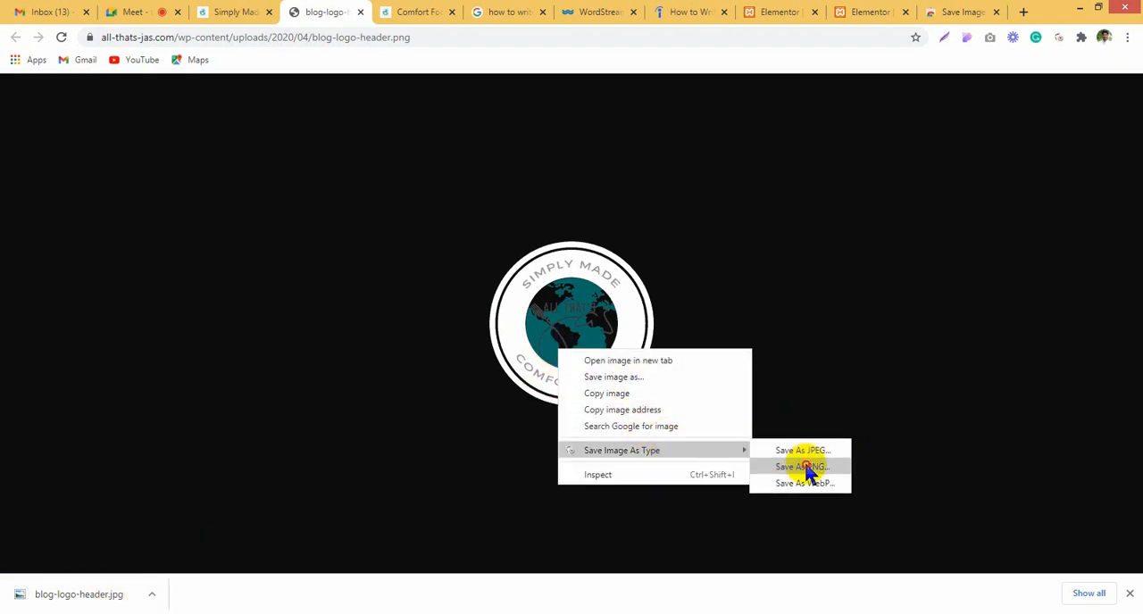
{"action": "left_click", "coordinate": [806, 469]}
Step: Upload the downloaded blog-logo-header.png to the media library and insert it into the Elementor header template's image widget
{"action": "left_click", "coordinate": [937, 10]}
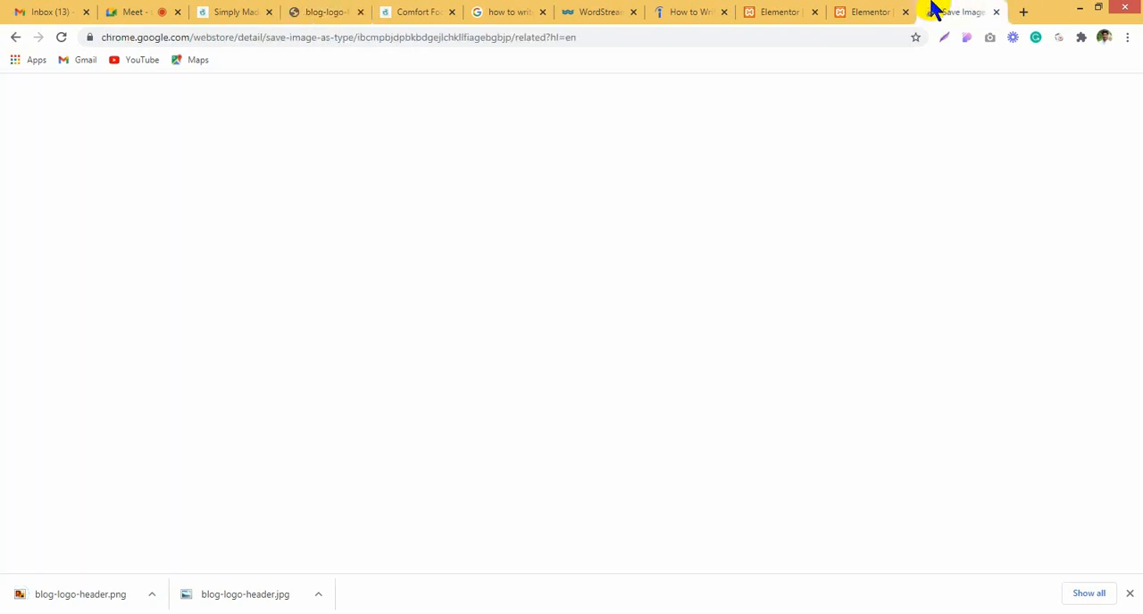
{"action": "left_click", "coordinate": [871, 11]}
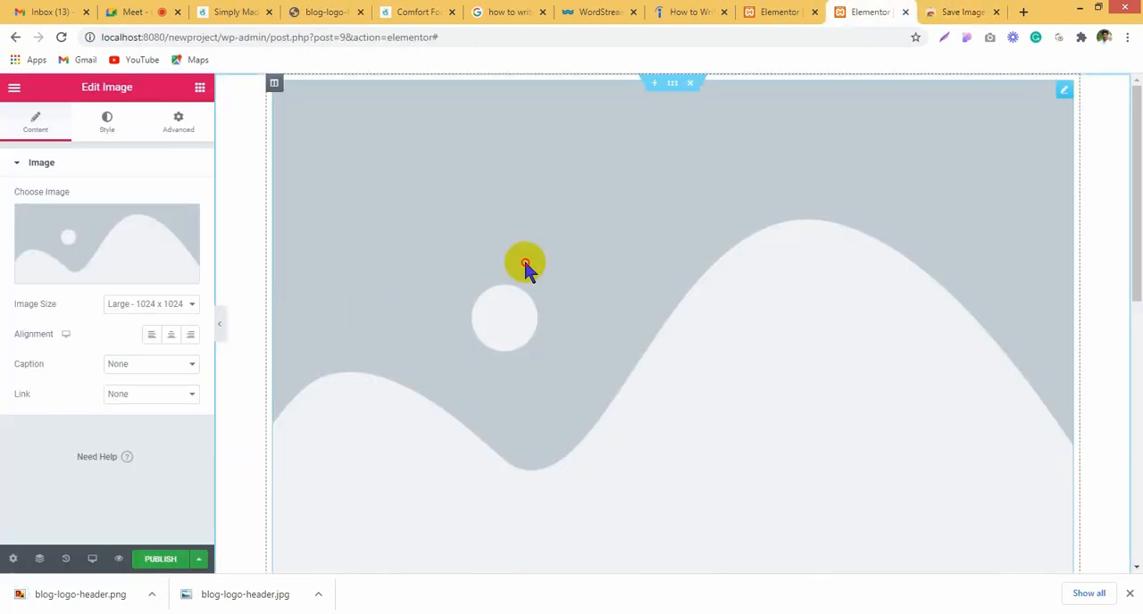
{"action": "left_click", "coordinate": [147, 238]}
{"action": "left_click_drag", "start_coordinate": [95, 596], "coordinate": [414, 322]}
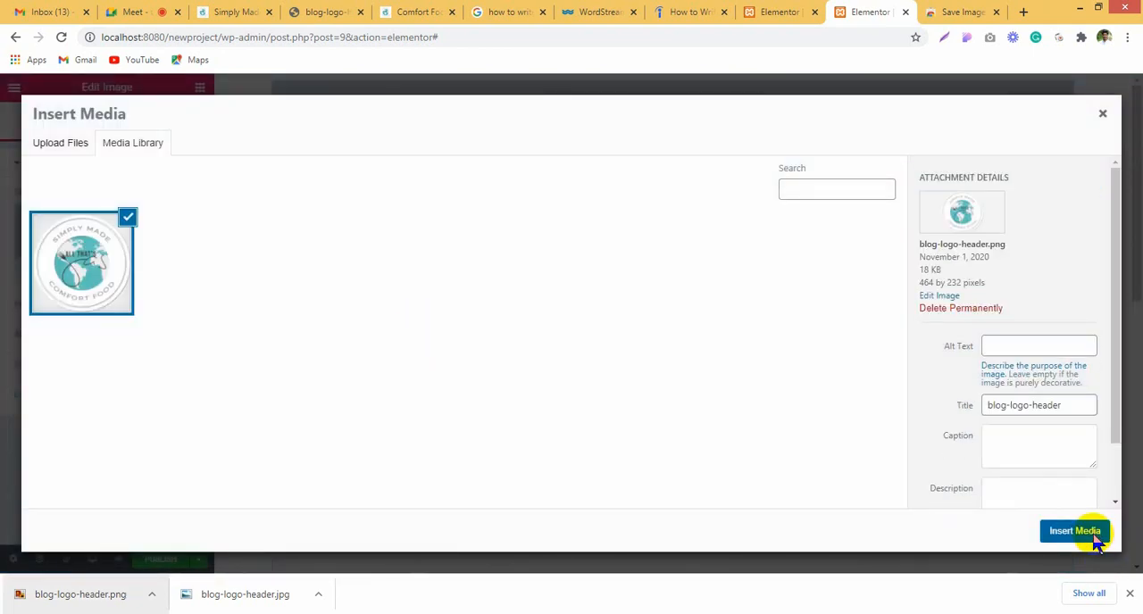
{"action": "left_click", "coordinate": [1088, 534]}
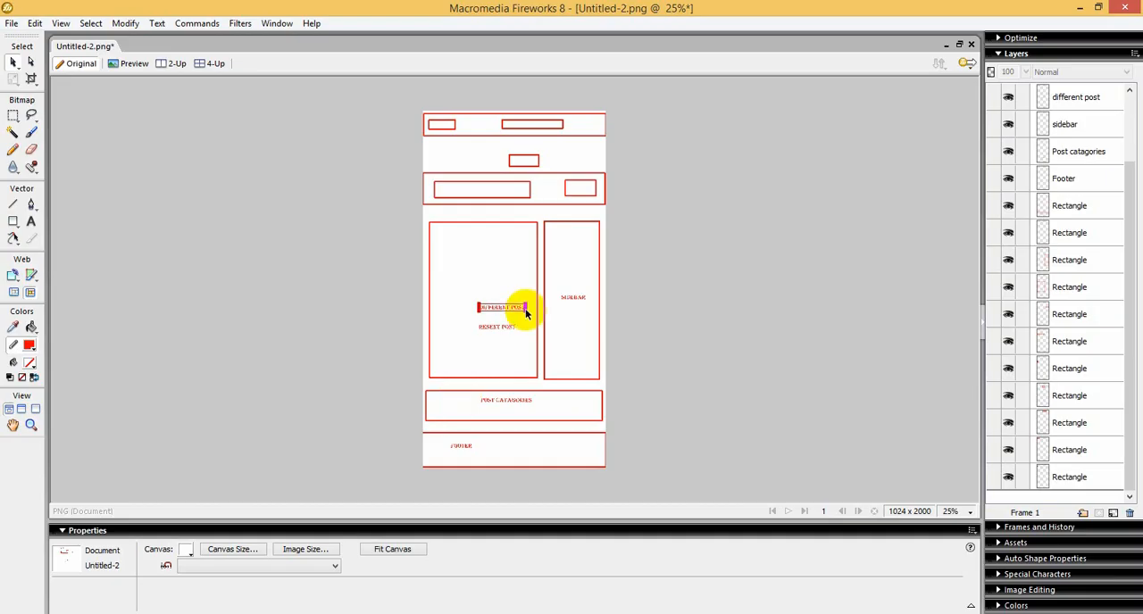
Step: In the Fireworks sketch, delete the three rectangles of the topmost header bar and move the four rectangles below it upward
{"action": "left_click_drag", "start_coordinate": [416, 153], "coordinate": [639, 198]}
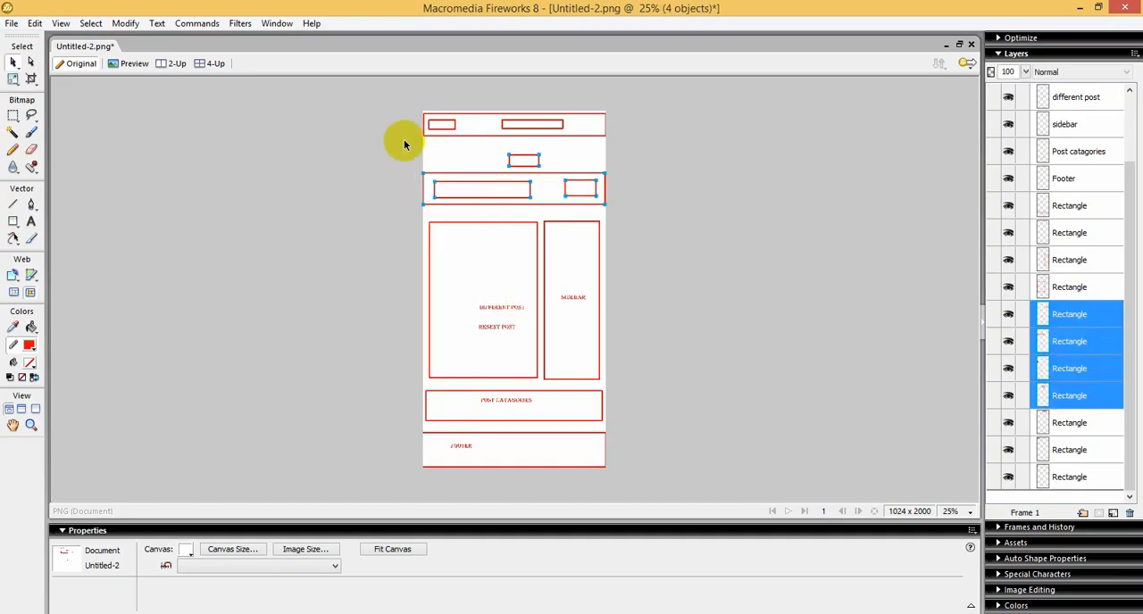
{"action": "left_click_drag", "start_coordinate": [372, 105], "coordinate": [687, 139]}
{"action": "key", "text": "Delete"}
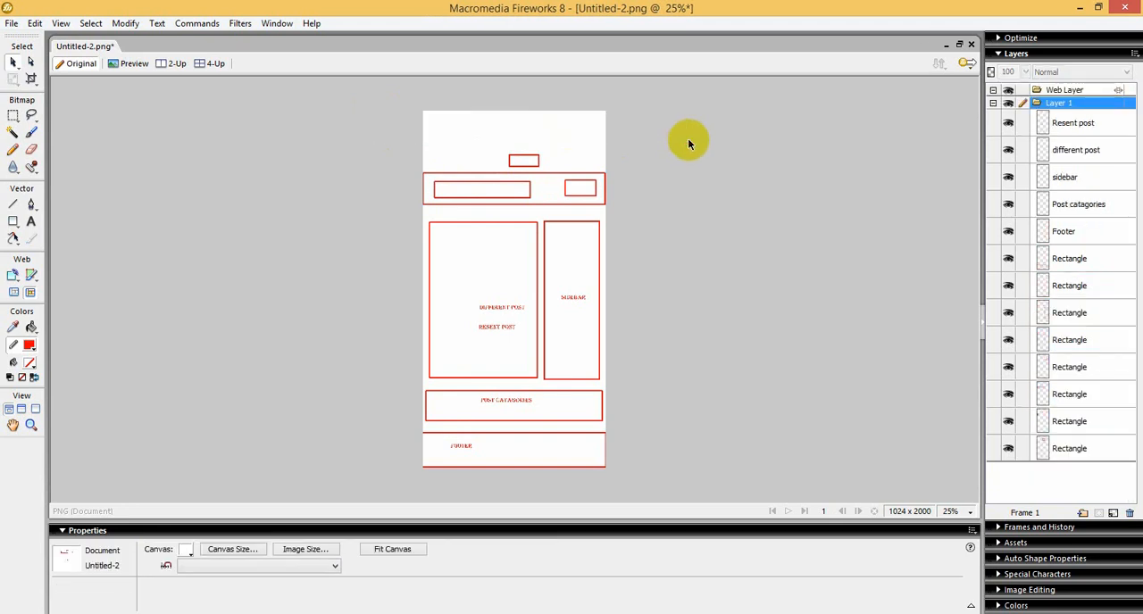
{"action": "left_click_drag", "start_coordinate": [416, 148], "coordinate": [627, 206]}
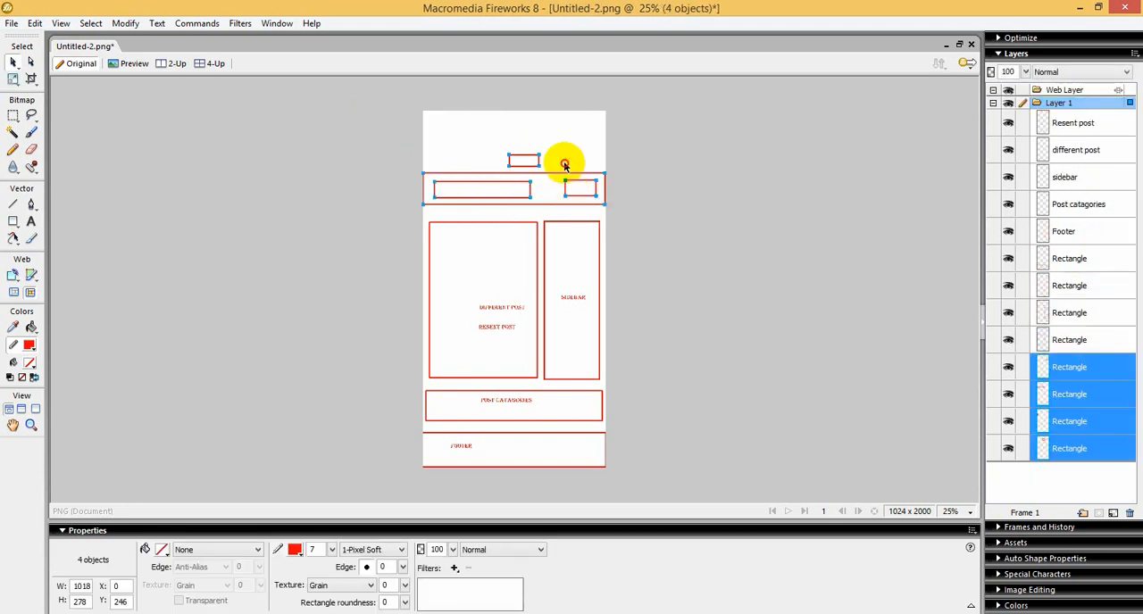
{"action": "left_click_drag", "start_coordinate": [565, 187], "coordinate": [567, 152]}
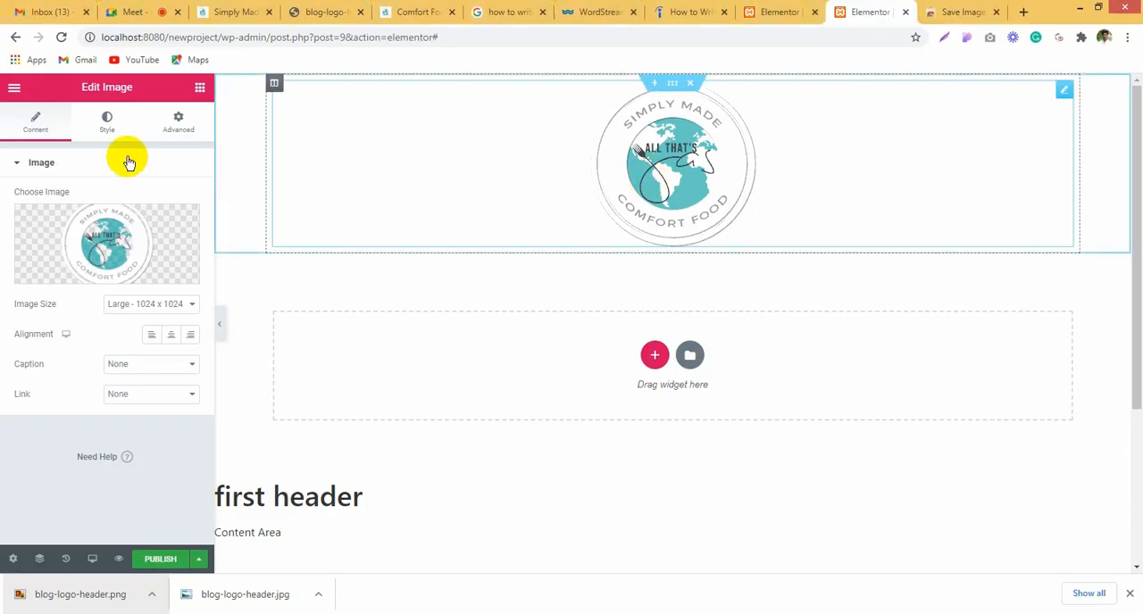
Step: Set the logo image's width in Elementor to 17% for desktop and 56% for the mobile view
{"action": "left_click", "coordinate": [111, 140]}
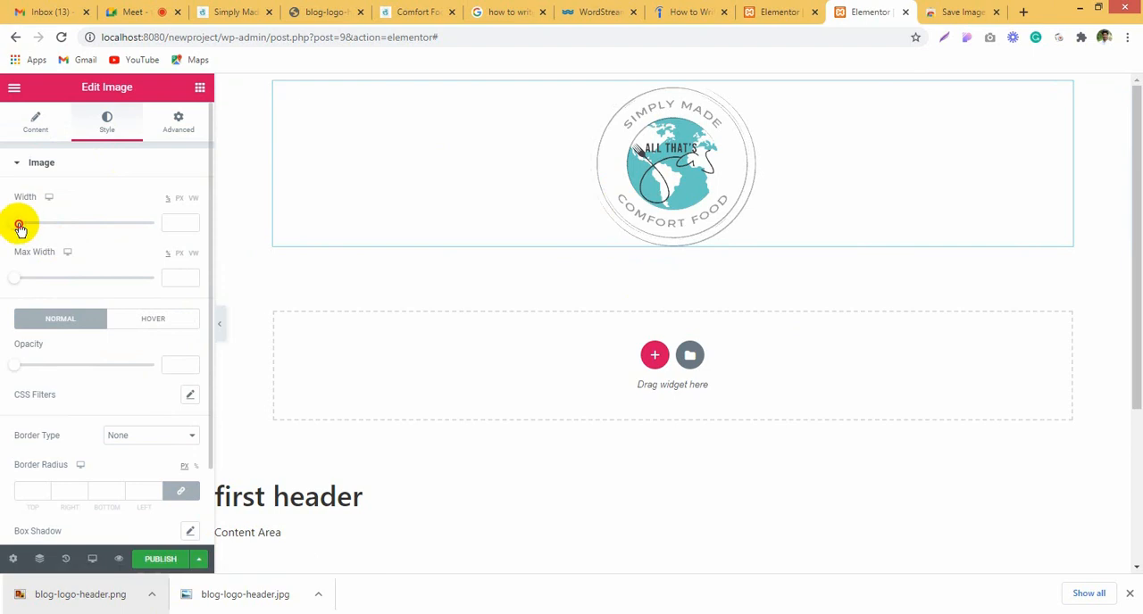
{"action": "left_click_drag", "start_coordinate": [21, 222], "coordinate": [40, 225]}
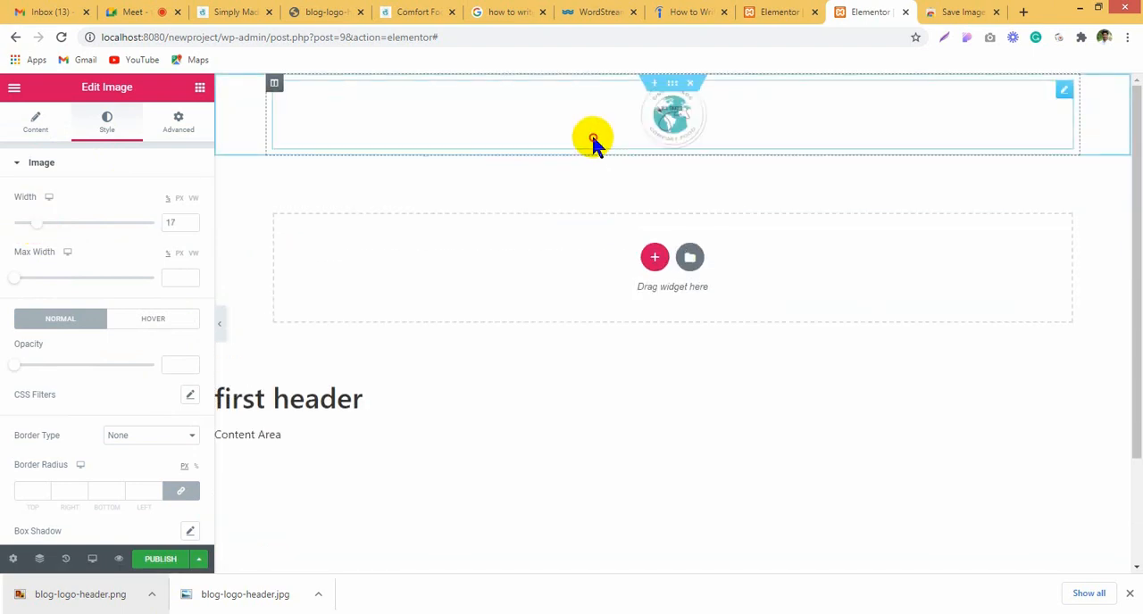
{"action": "left_click", "coordinate": [93, 557]}
{"action": "left_click", "coordinate": [80, 526]}
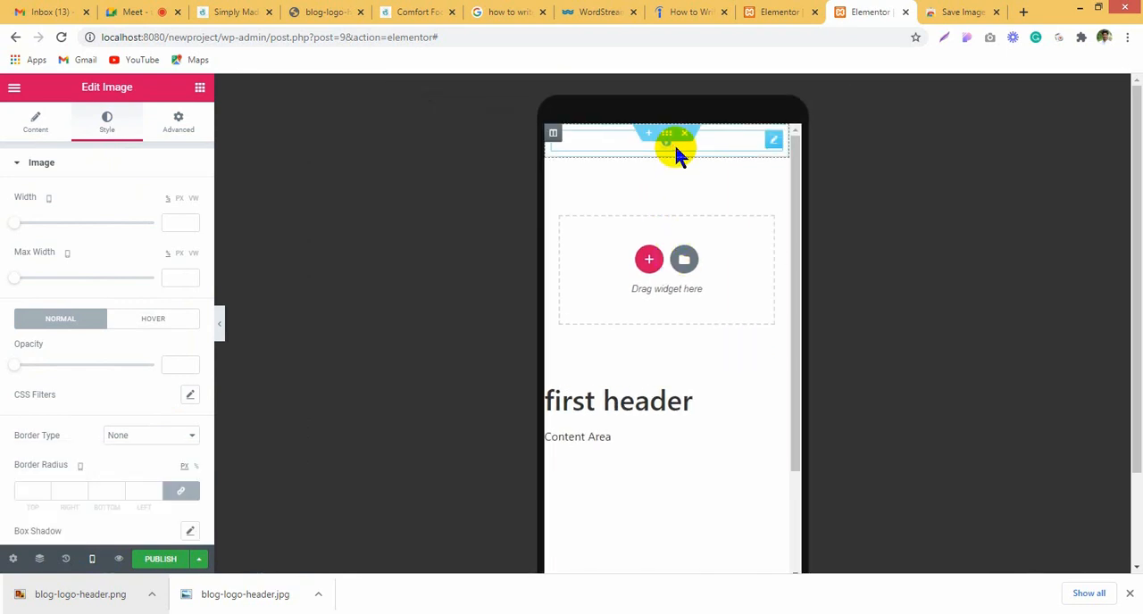
{"action": "left_click_drag", "start_coordinate": [18, 229], "coordinate": [82, 230]}
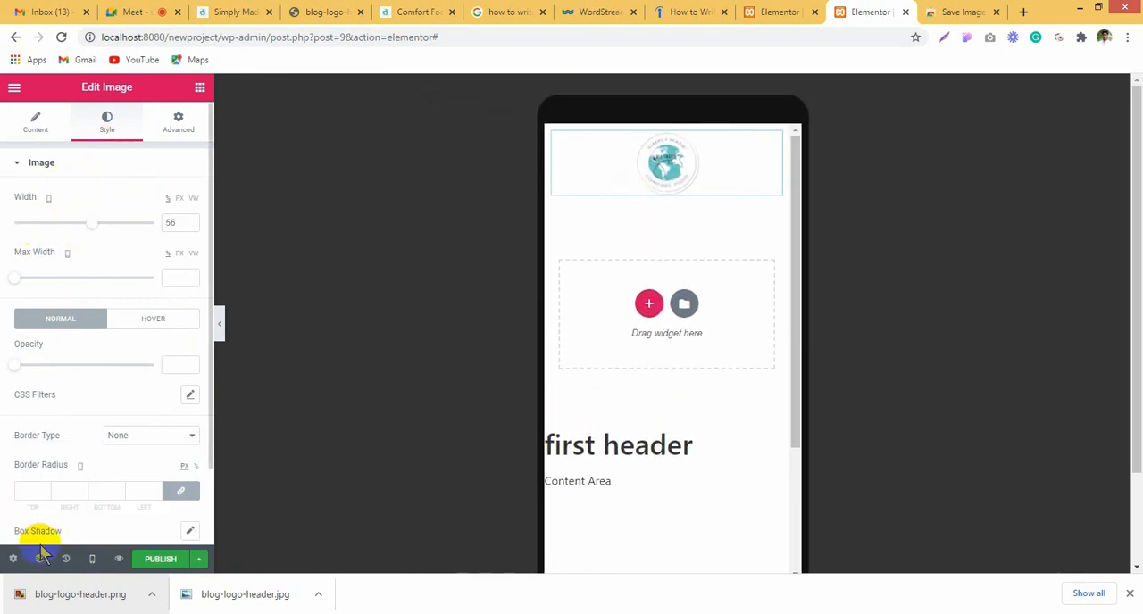
Step: Switch the header template back to the desktop view and set the logo image's width to 30%
{"action": "left_click", "coordinate": [91, 559]}
{"action": "left_click", "coordinate": [80, 468]}
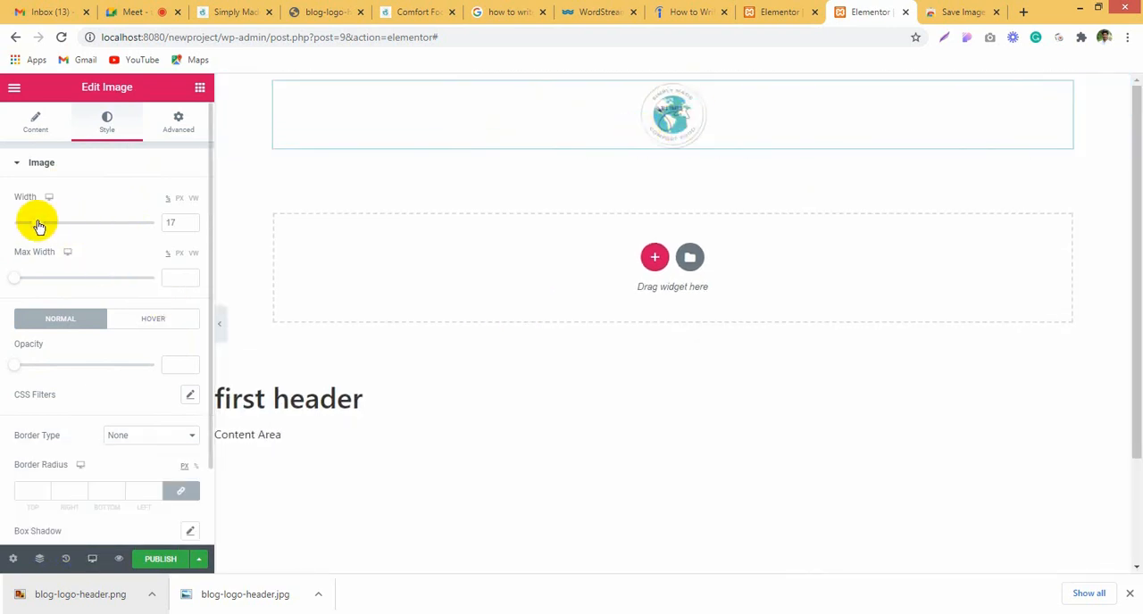
{"action": "left_click_drag", "start_coordinate": [36, 222], "coordinate": [55, 223]}
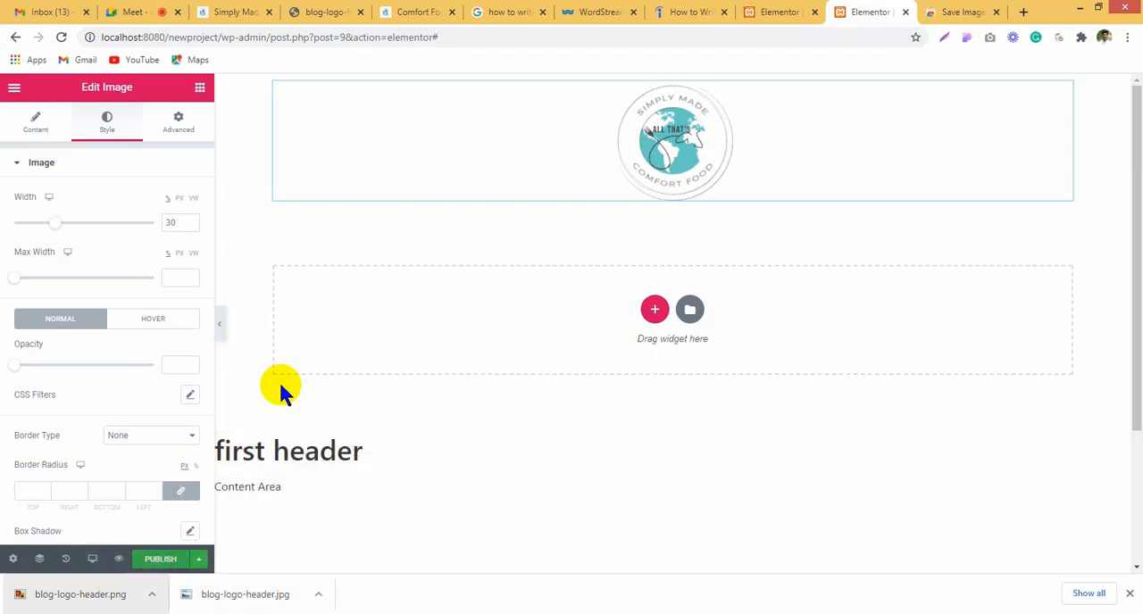
Step: Go from the Home page editor to the site's WordPress admin dashboard and open the Menus page
{"action": "left_click", "coordinate": [822, 11]}
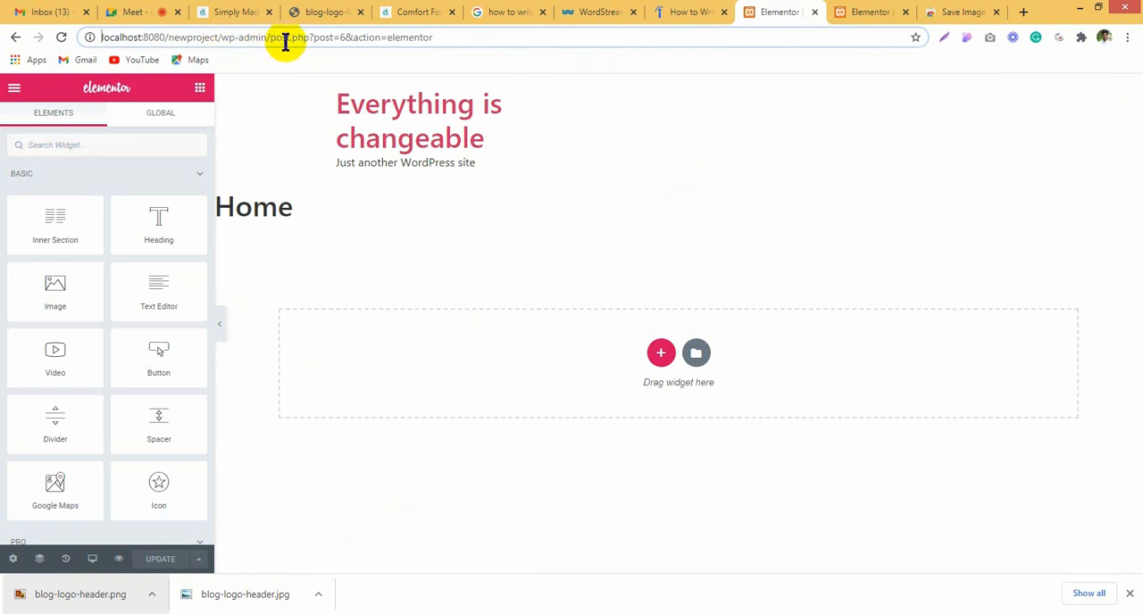
{"action": "left_click_drag", "start_coordinate": [274, 37], "coordinate": [720, 48]}
{"action": "key", "text": "BackSpace"}
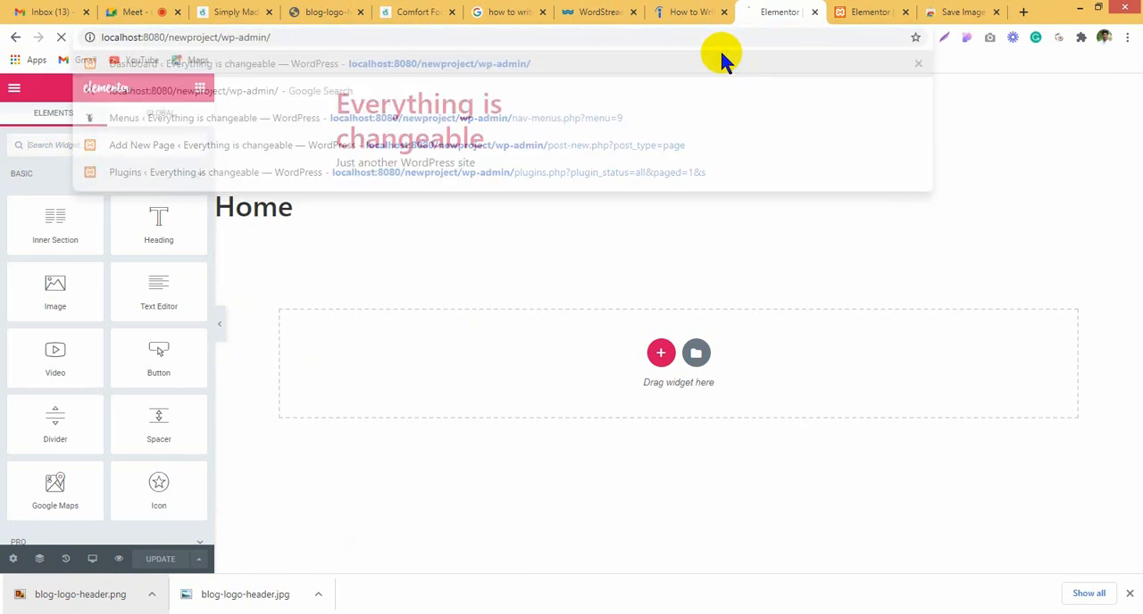
{"action": "key", "text": "Return"}
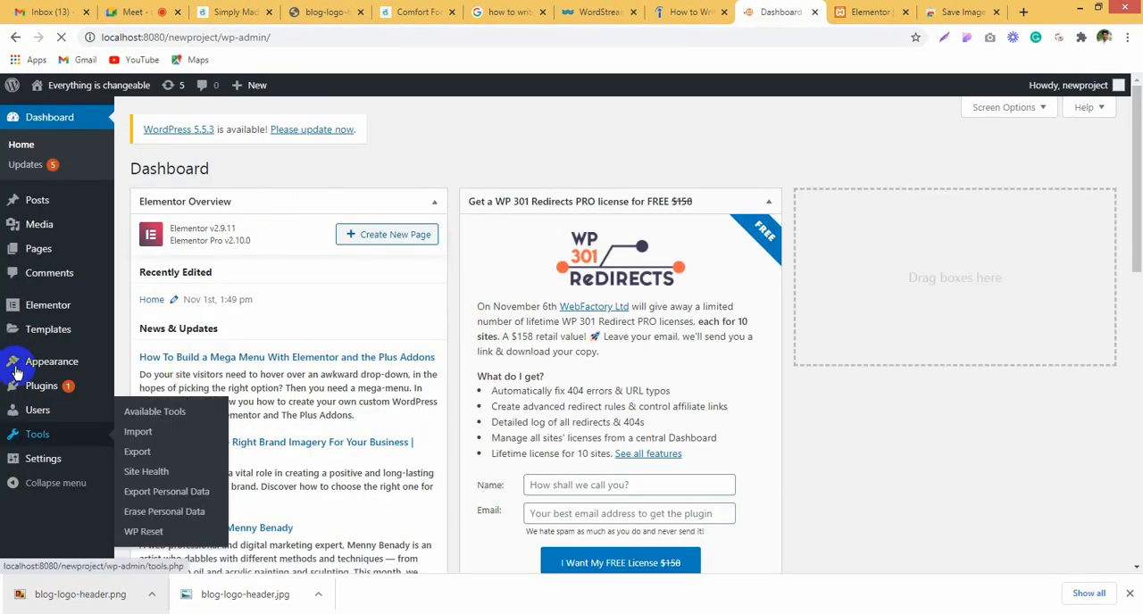
{"action": "mouse_move", "coordinate": [41, 366]}
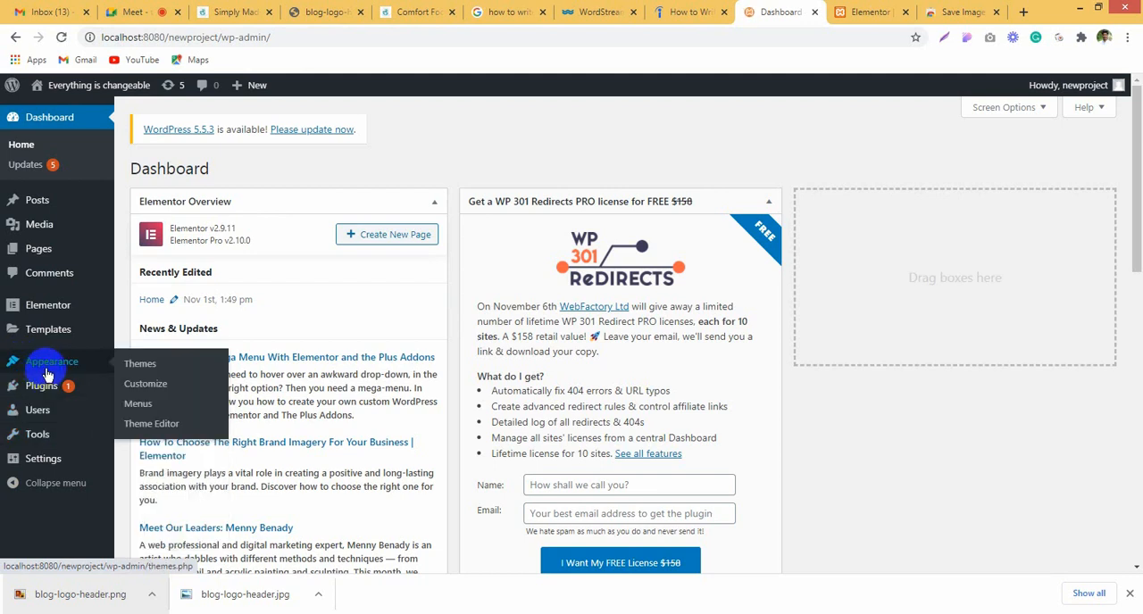
{"action": "left_click", "coordinate": [138, 407]}
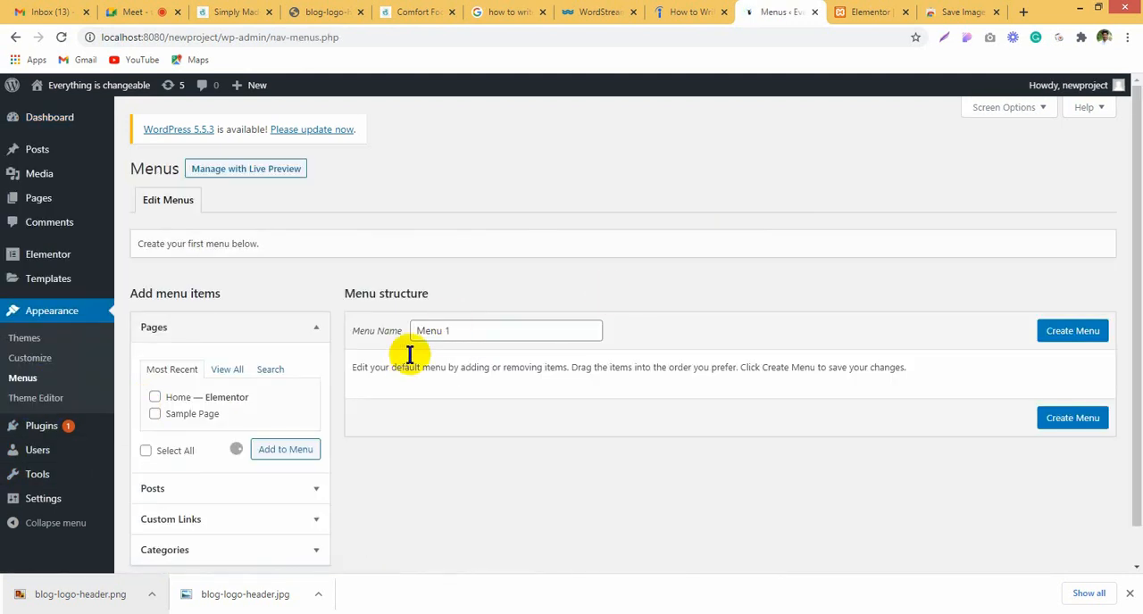
Step: Name the new navigation menu "Menu" and create it
{"action": "left_click_drag", "start_coordinate": [441, 331], "coordinate": [579, 333]}
{"action": "key", "text": "BackSpace"}
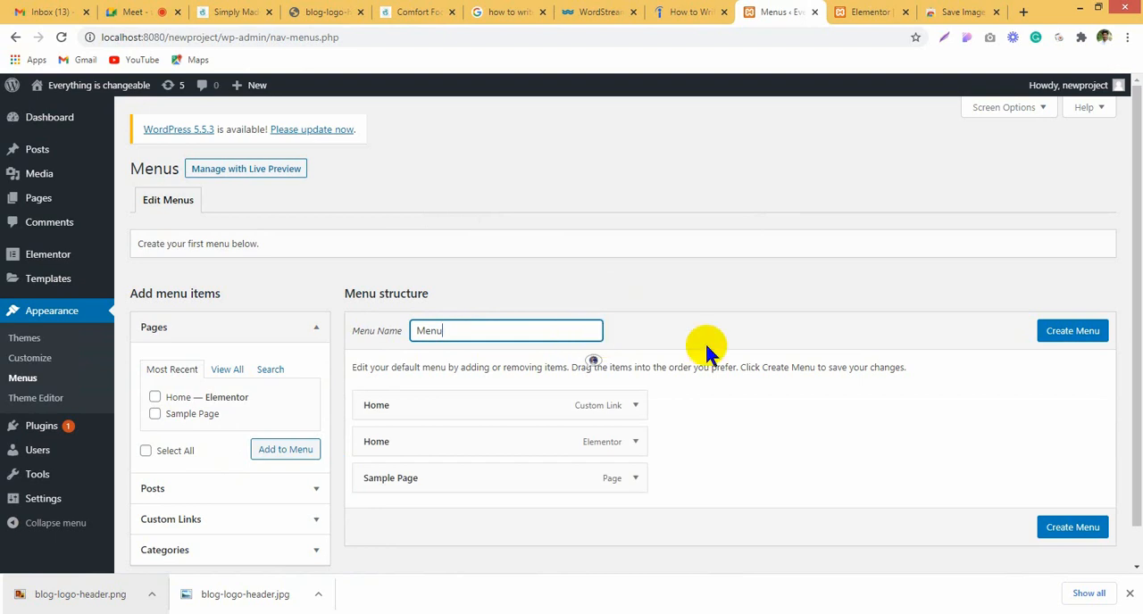
{"action": "left_click", "coordinate": [1071, 328]}
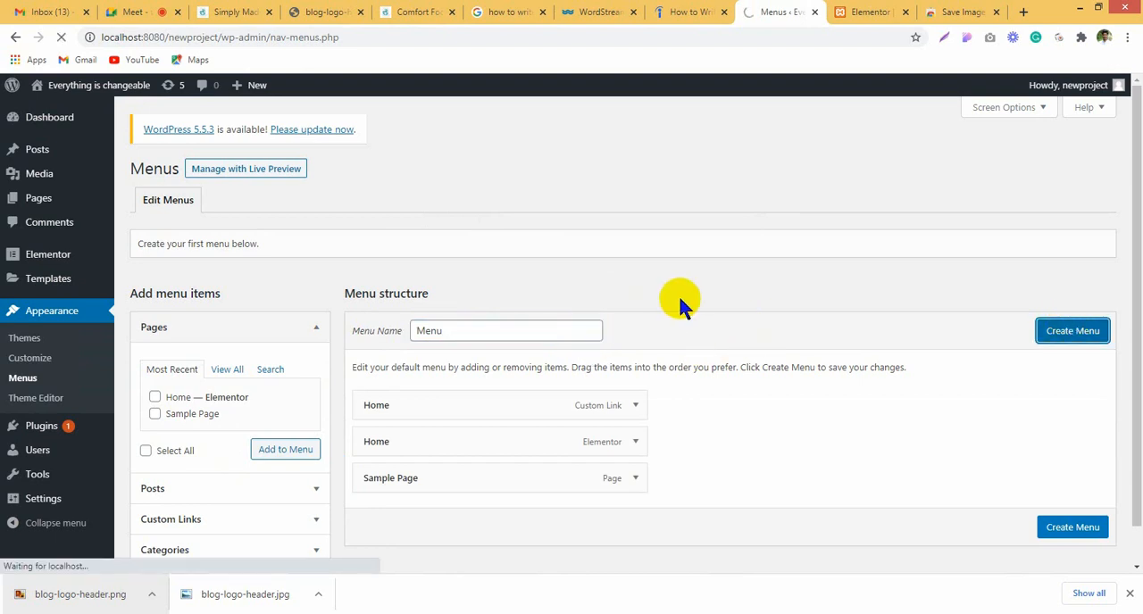
Step: Add a custom link to the menu with the URL # and the link text Home
{"action": "scroll", "coordinate": [633, 401], "scroll_direction": "down", "scroll_amount": 2}
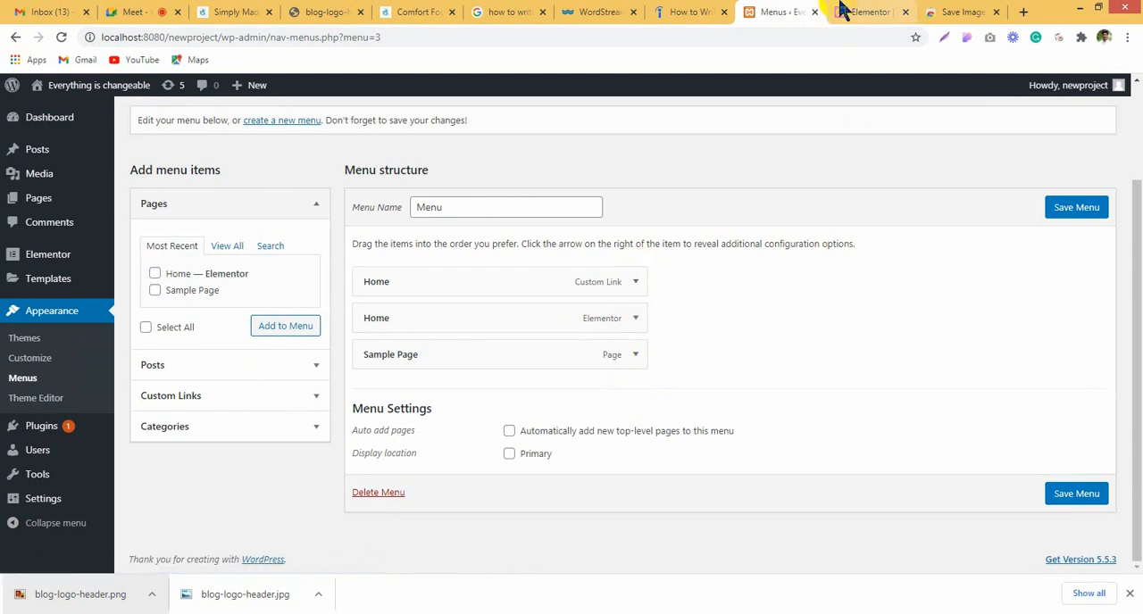
{"action": "left_click", "coordinate": [261, 404]}
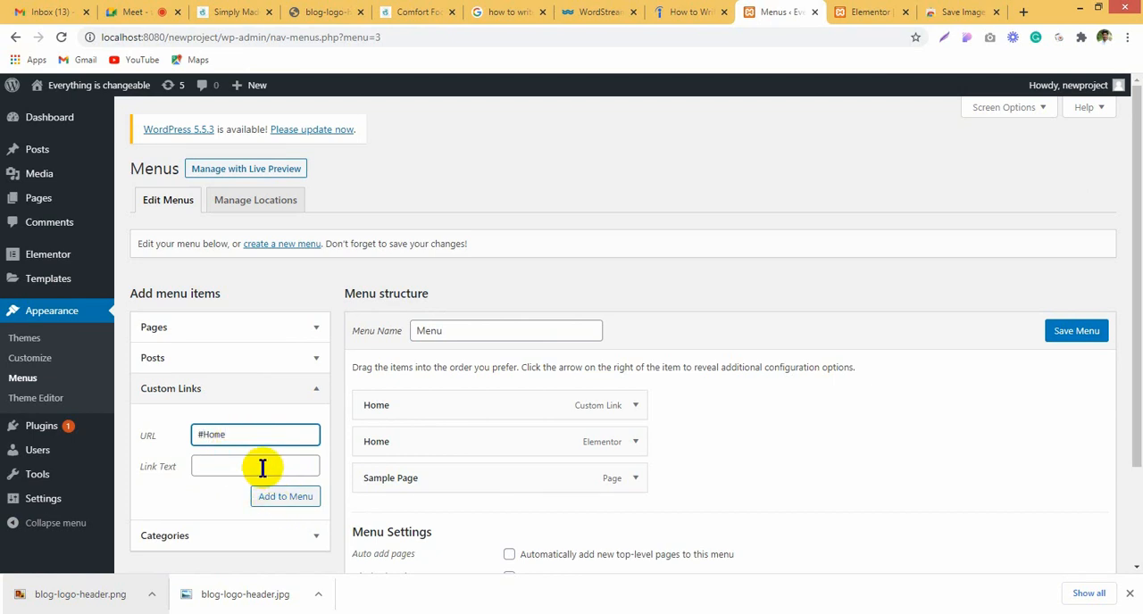
{"action": "left_click_drag", "start_coordinate": [201, 434], "coordinate": [262, 434]}
{"action": "key", "text": "BackSpace"}
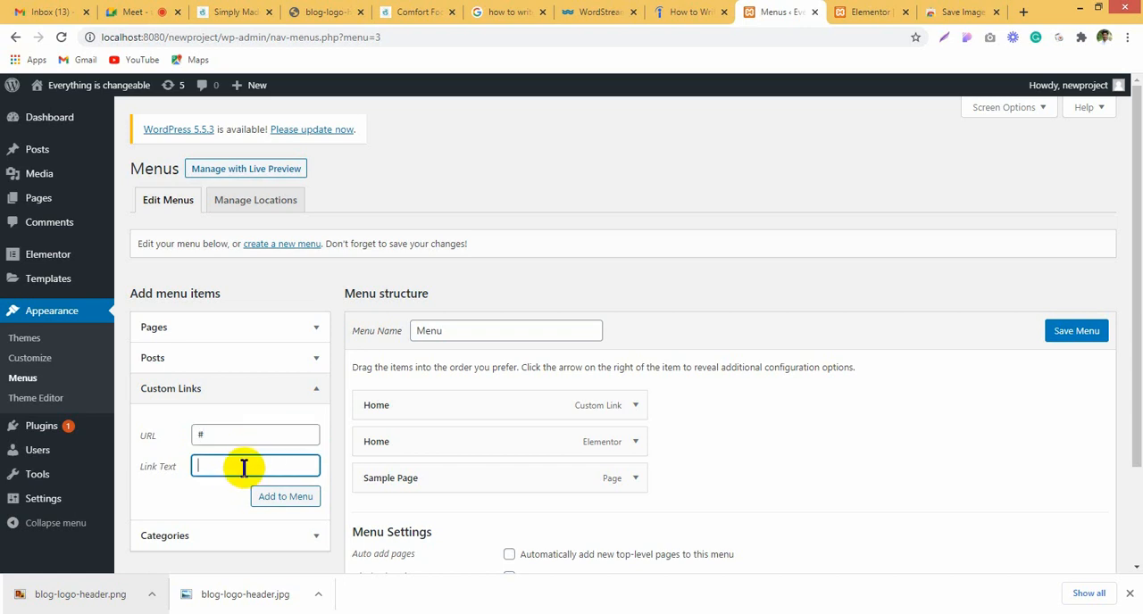
{"action": "type", "text": "Home"}
{"action": "left_click", "coordinate": [285, 498]}
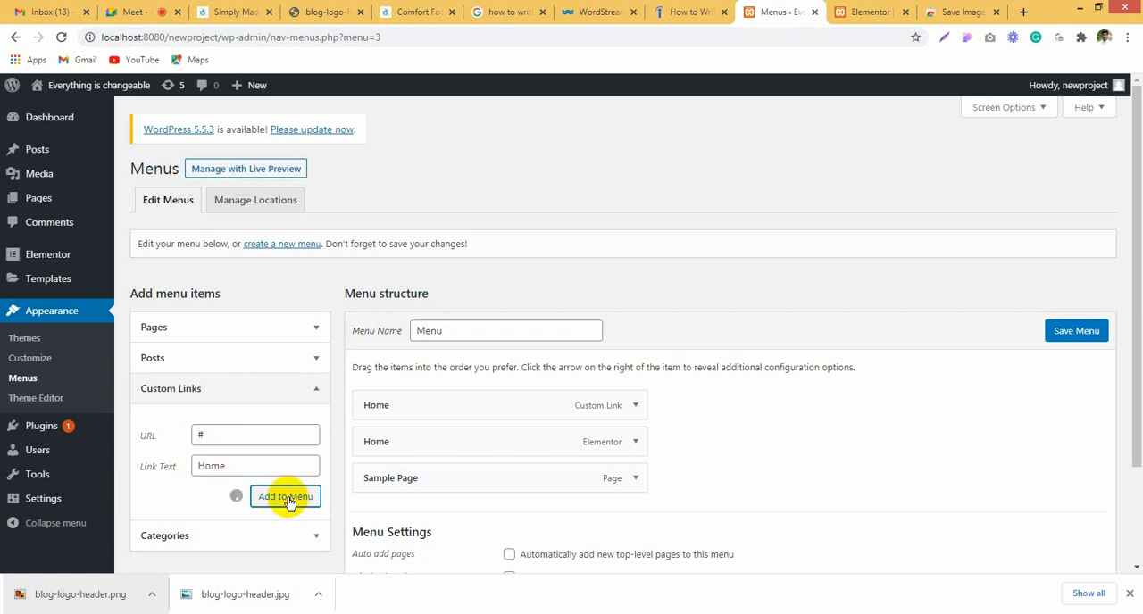
Step: Add a custom link to the menu with the URL # and the correctly spelled link text Categories
{"action": "left_click", "coordinate": [243, 434]}
{"action": "type", "text": "#"}
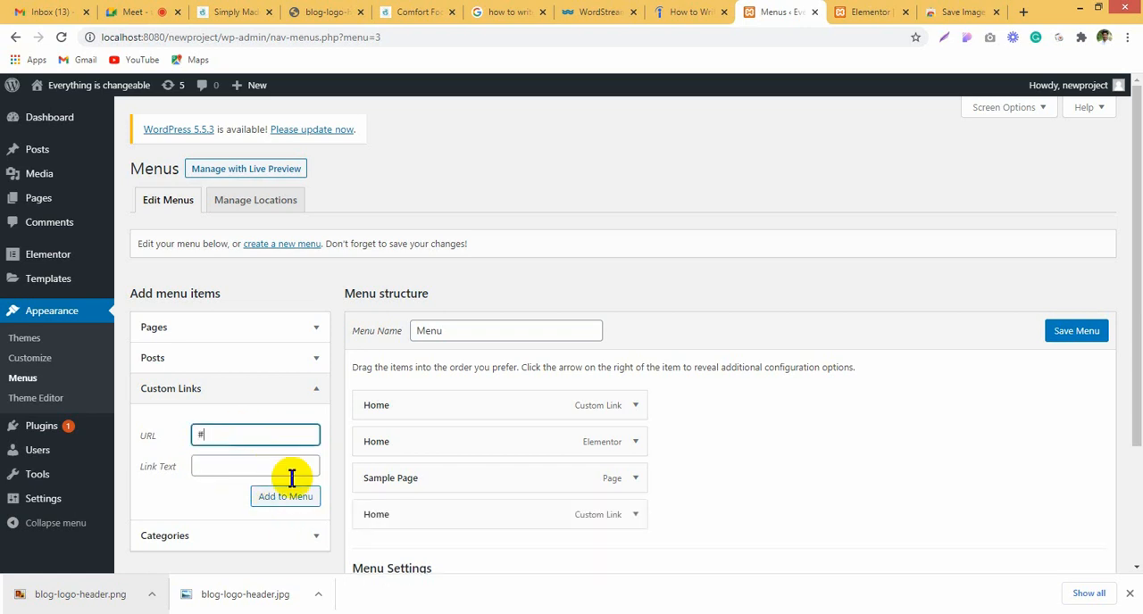
{"action": "left_click", "coordinate": [282, 466]}
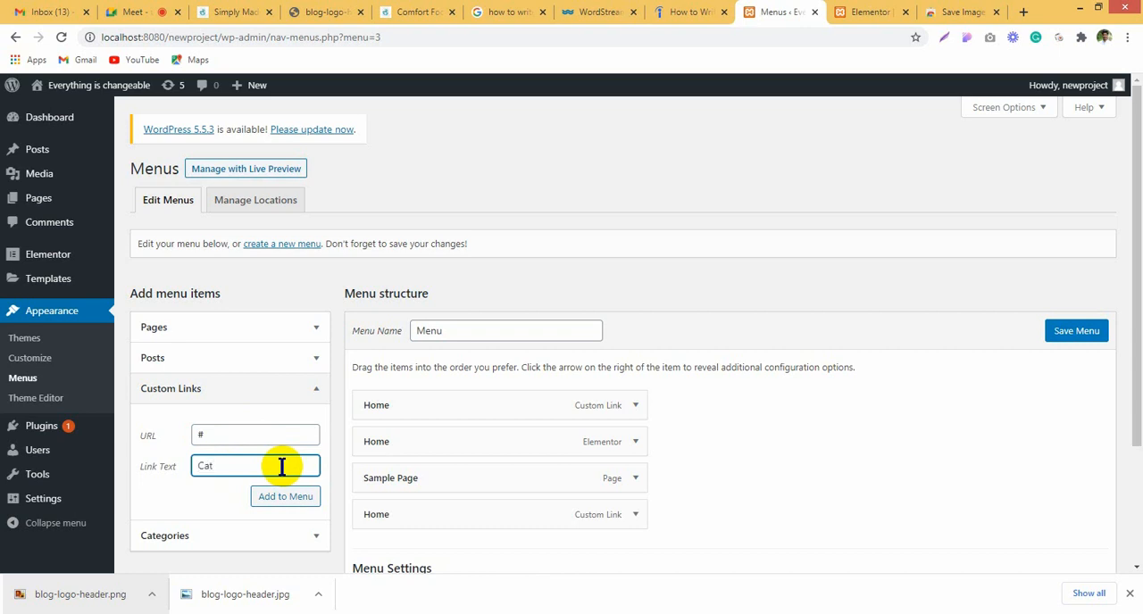
{"action": "type", "text": "Catagoies"}
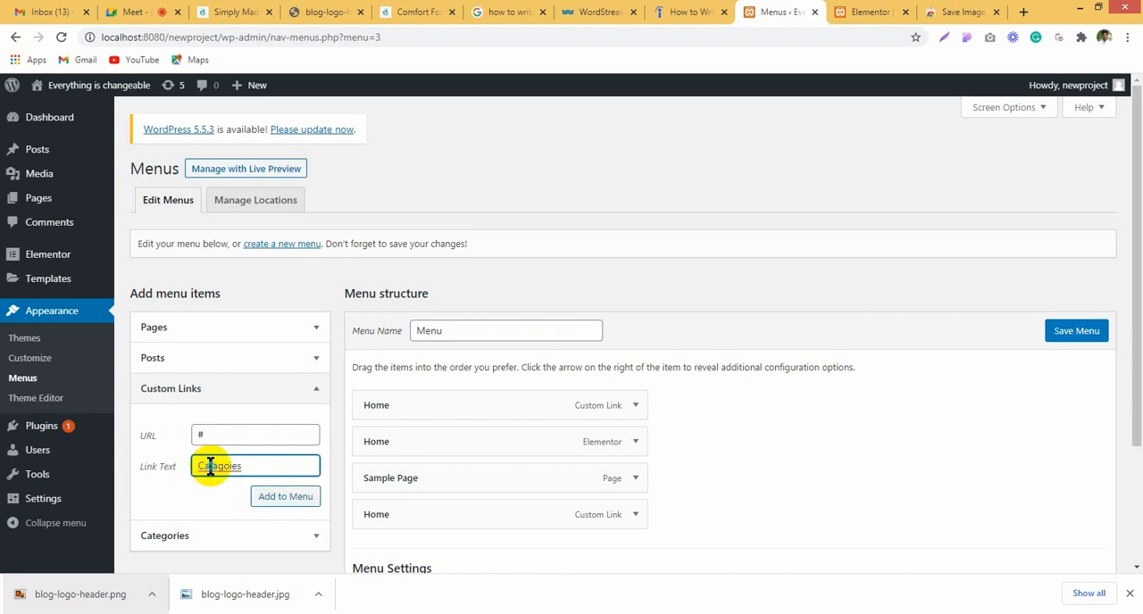
{"action": "right_click", "coordinate": [215, 465]}
{"action": "left_click", "coordinate": [268, 259]}
{"action": "left_click", "coordinate": [286, 498]}
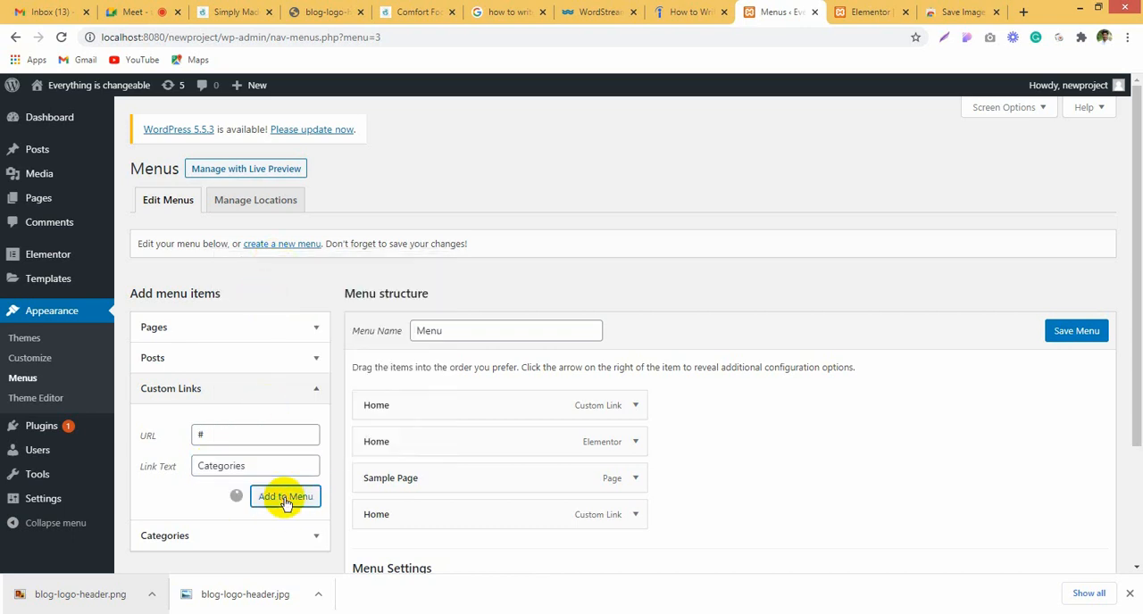
Step: Add two more custom links to the menu, Contact us and About us, each with the URL #
{"action": "left_click", "coordinate": [230, 436]}
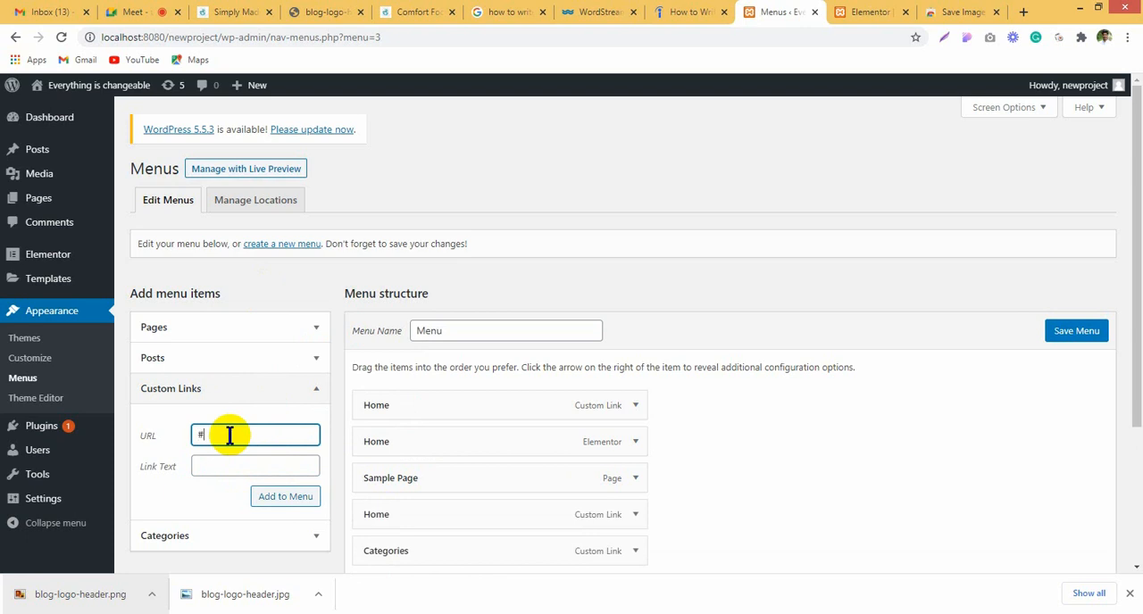
{"action": "left_click", "coordinate": [248, 461]}
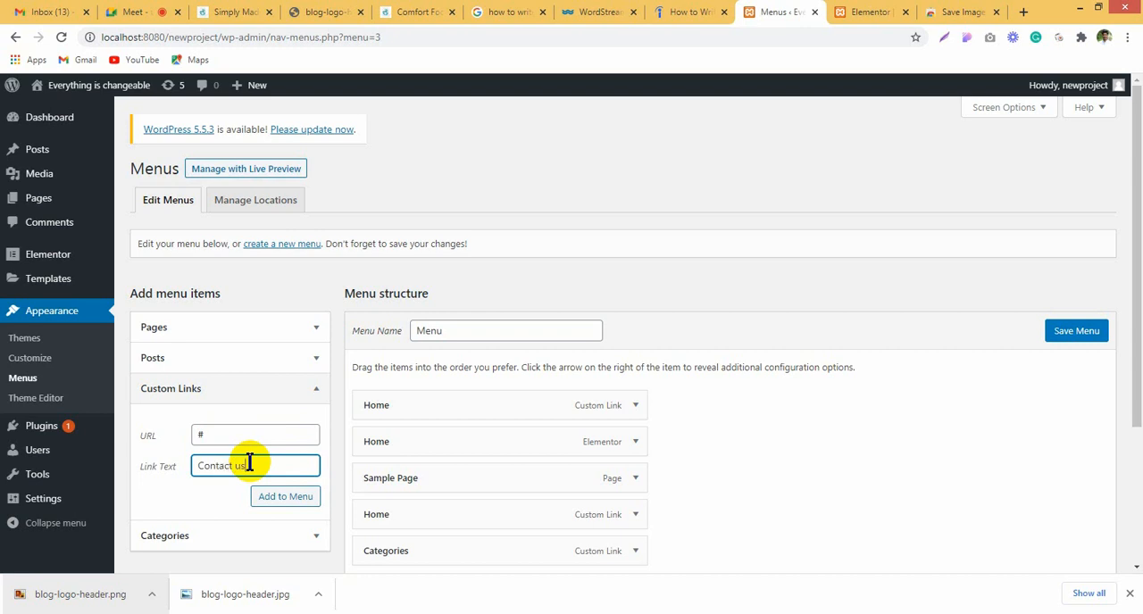
{"action": "left_click", "coordinate": [281, 499]}
{"action": "left_click", "coordinate": [237, 436]}
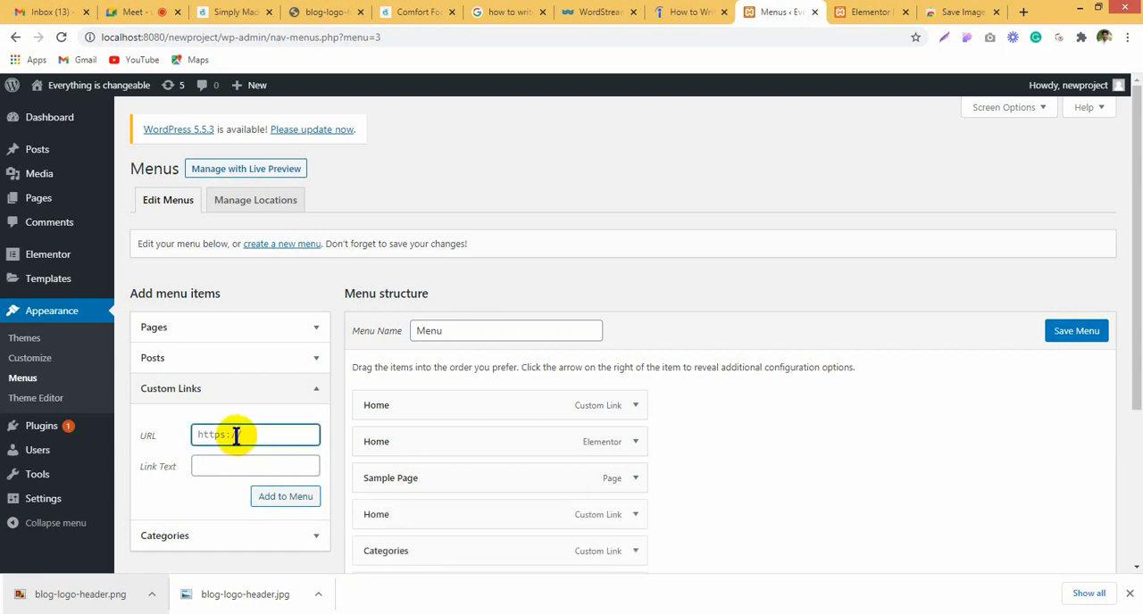
{"action": "left_click", "coordinate": [252, 466]}
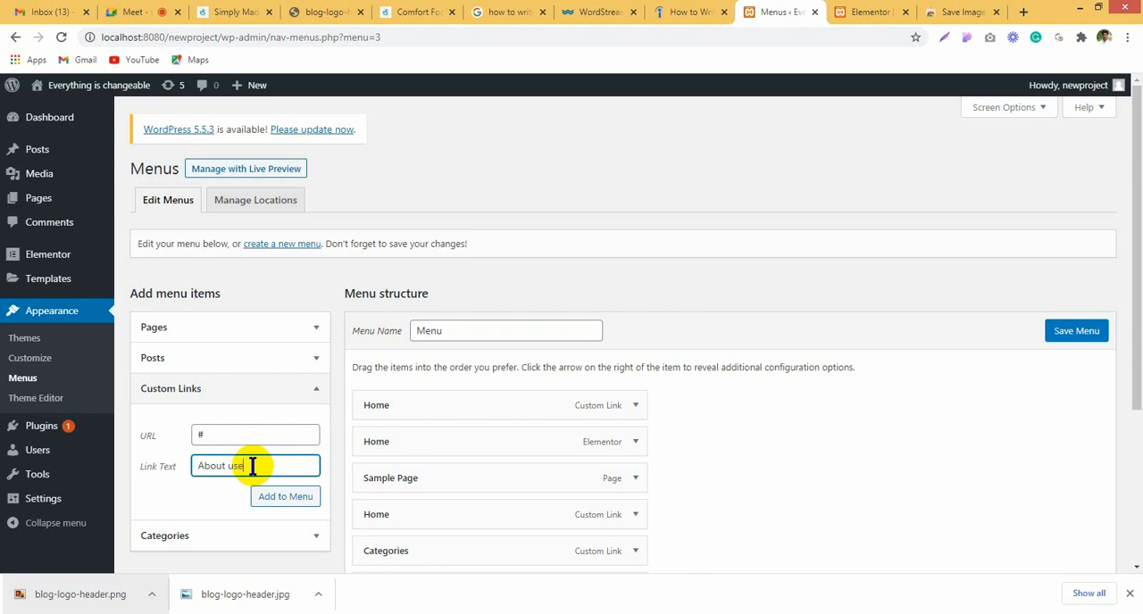
{"action": "left_click", "coordinate": [283, 497]}
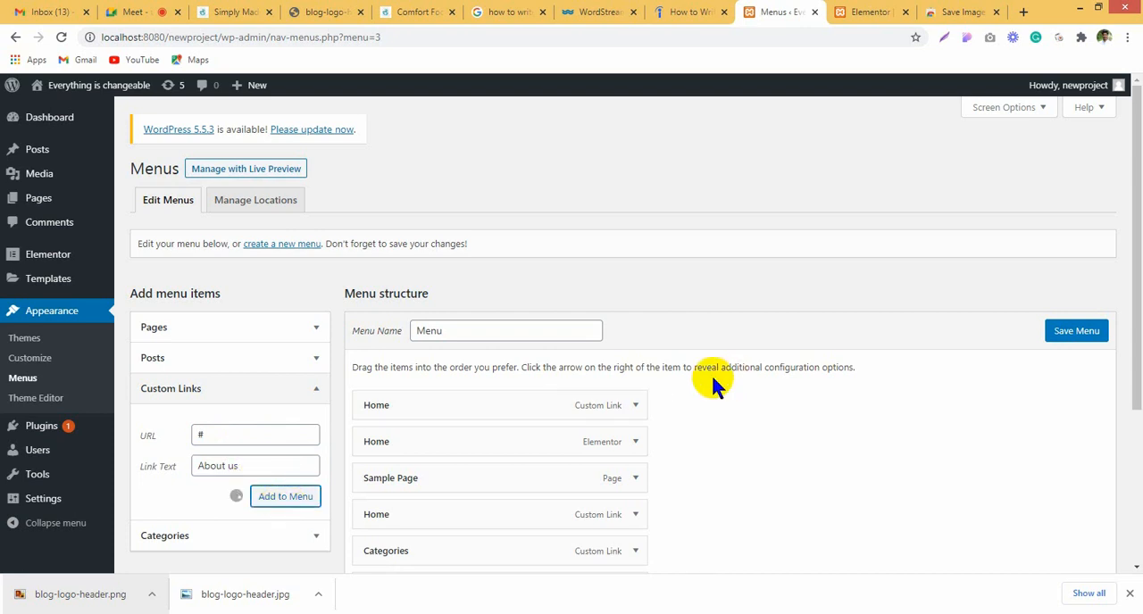
Step: Remove the Elementor Home page item and the Sample Page item from the menu structure
{"action": "scroll", "coordinate": [692, 382], "scroll_direction": "down", "scroll_amount": 2}
{"action": "left_click", "coordinate": [634, 299]}
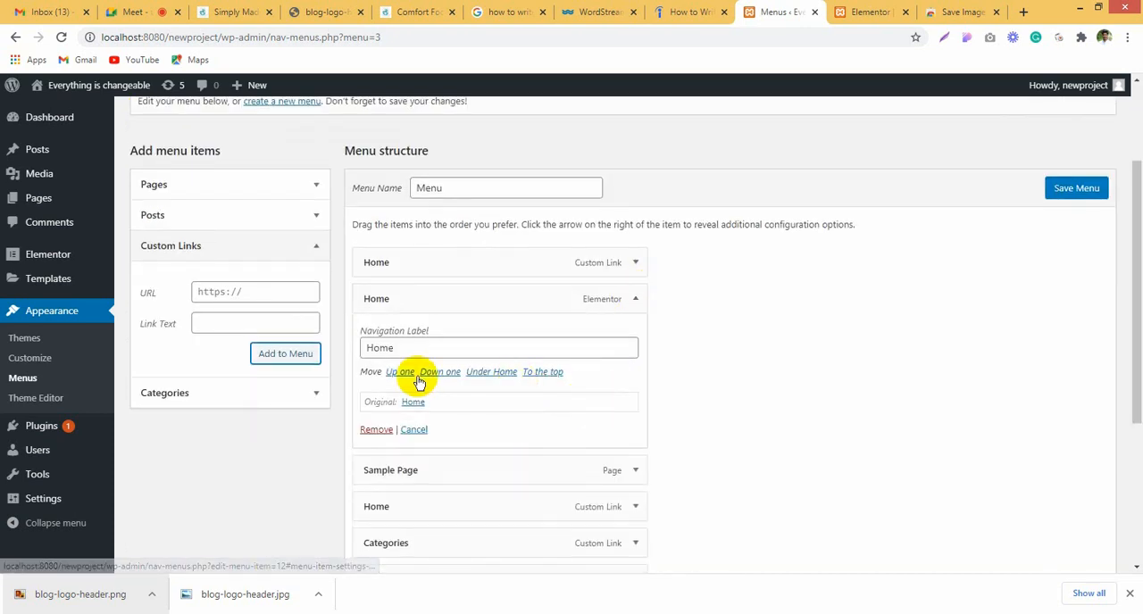
{"action": "left_click", "coordinate": [378, 430]}
{"action": "left_click", "coordinate": [638, 300]}
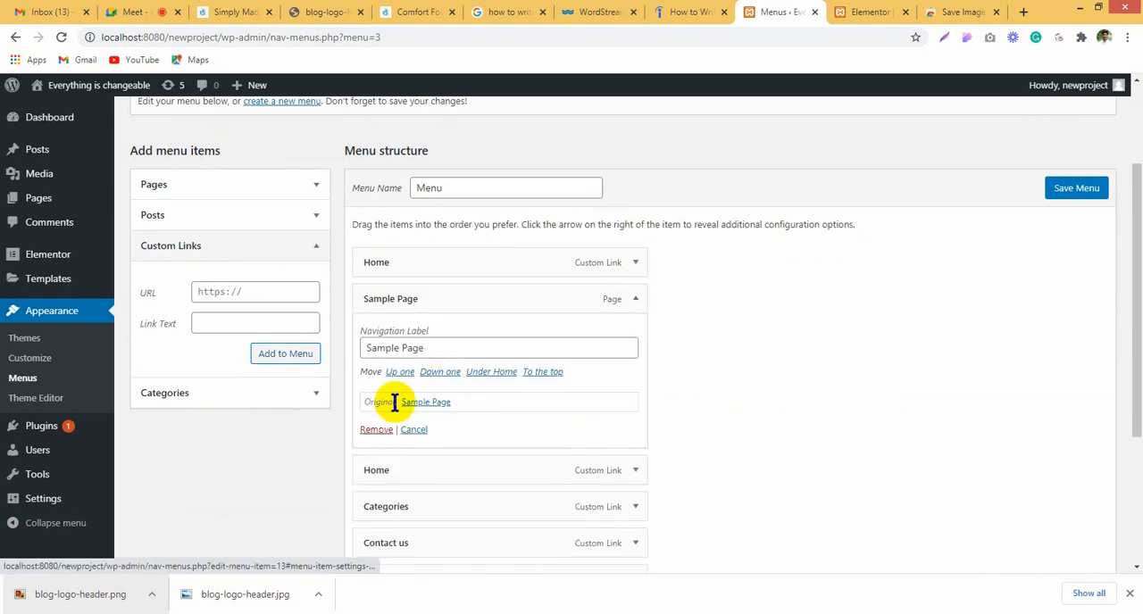
{"action": "left_click", "coordinate": [379, 434]}
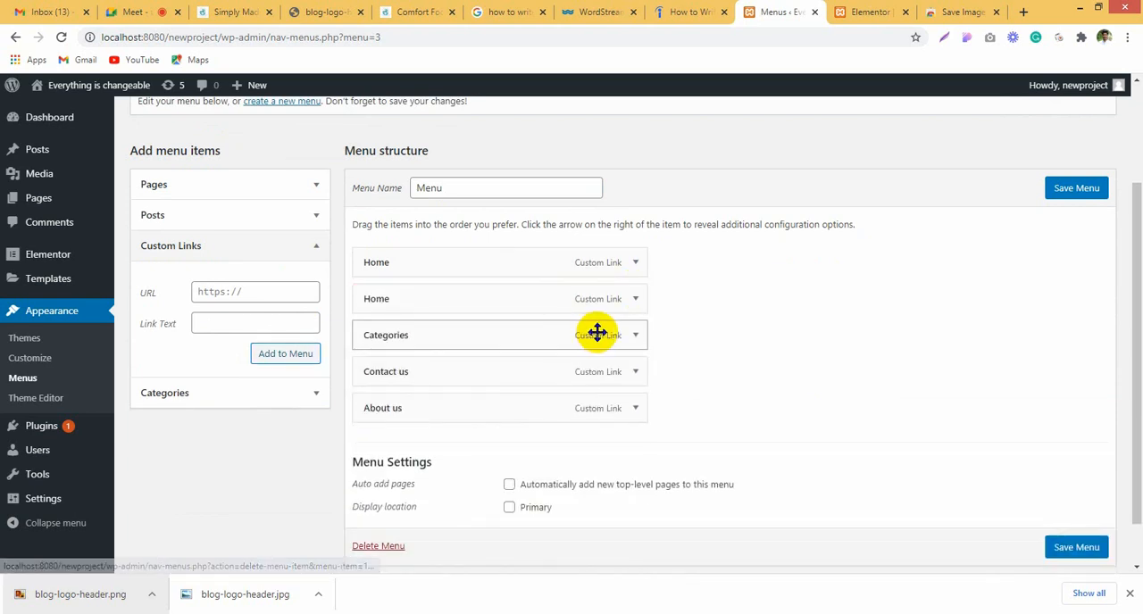
Step: Remove the duplicate Home link that points to the site address, keep the # one, and save the menu
{"action": "left_click", "coordinate": [638, 301]}
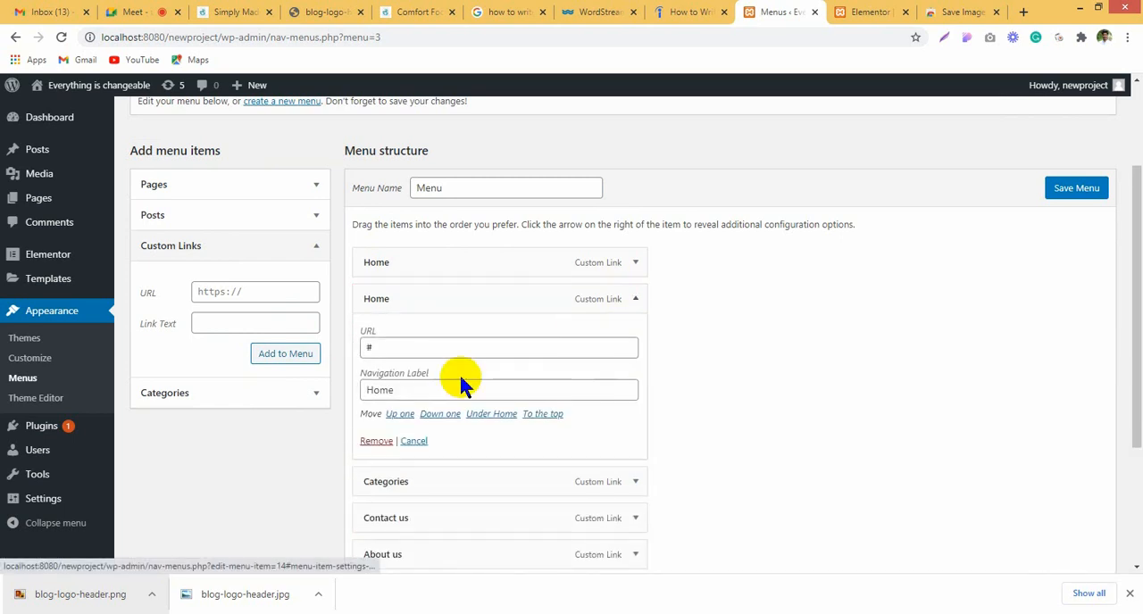
{"action": "left_click", "coordinate": [637, 268]}
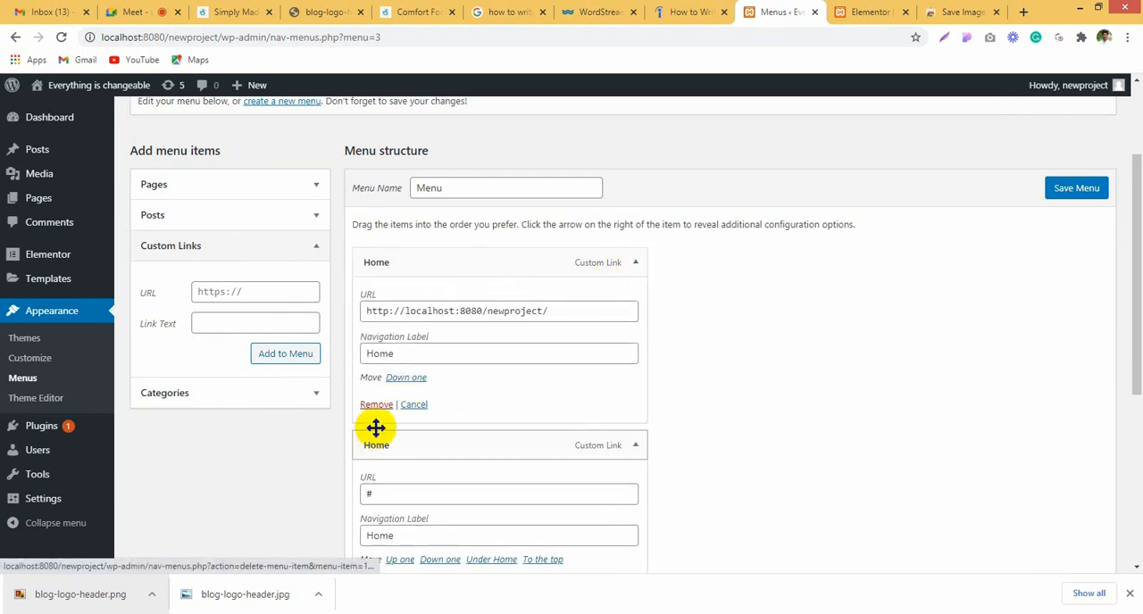
{"action": "left_click", "coordinate": [376, 405]}
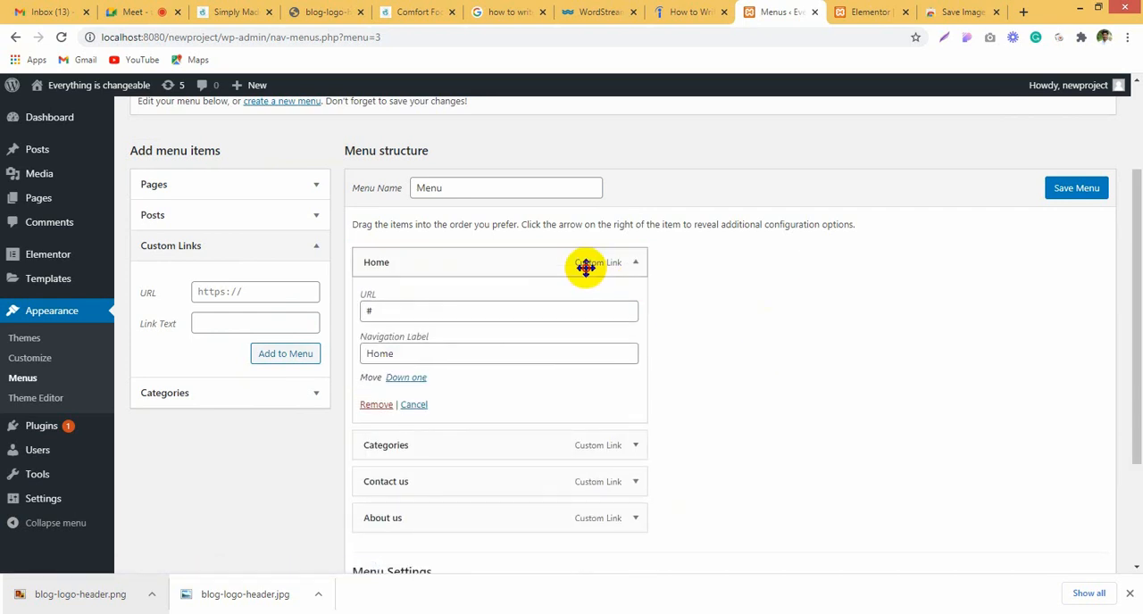
{"action": "left_click", "coordinate": [635, 263]}
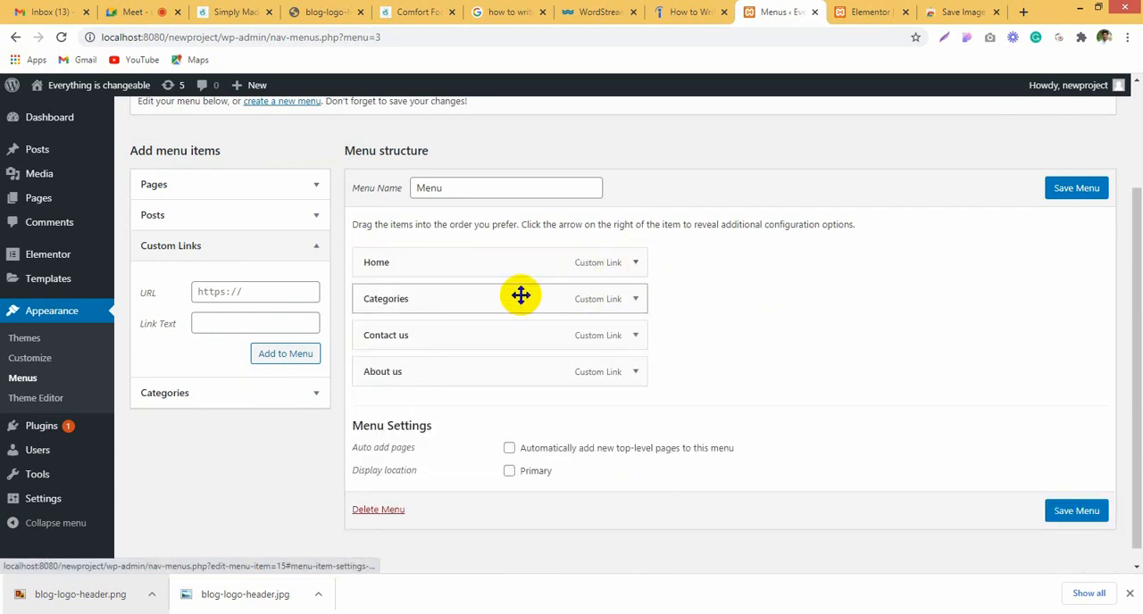
{"action": "left_click", "coordinate": [1077, 190]}
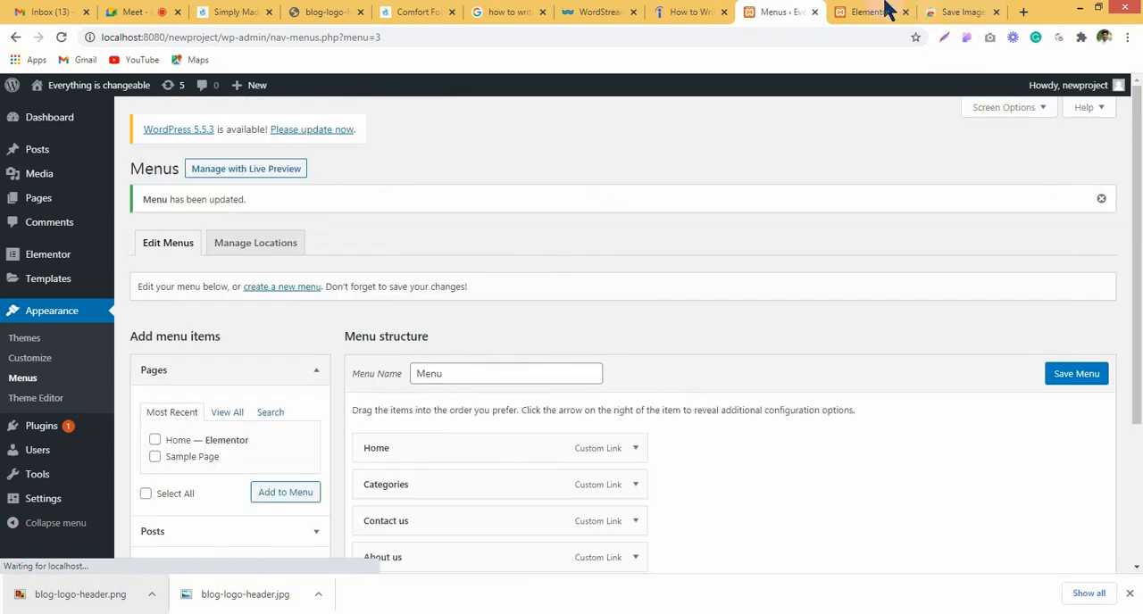
Step: Publish the Elementor header template without adding a display condition, and reload the editor
{"action": "left_click", "coordinate": [880, 12]}
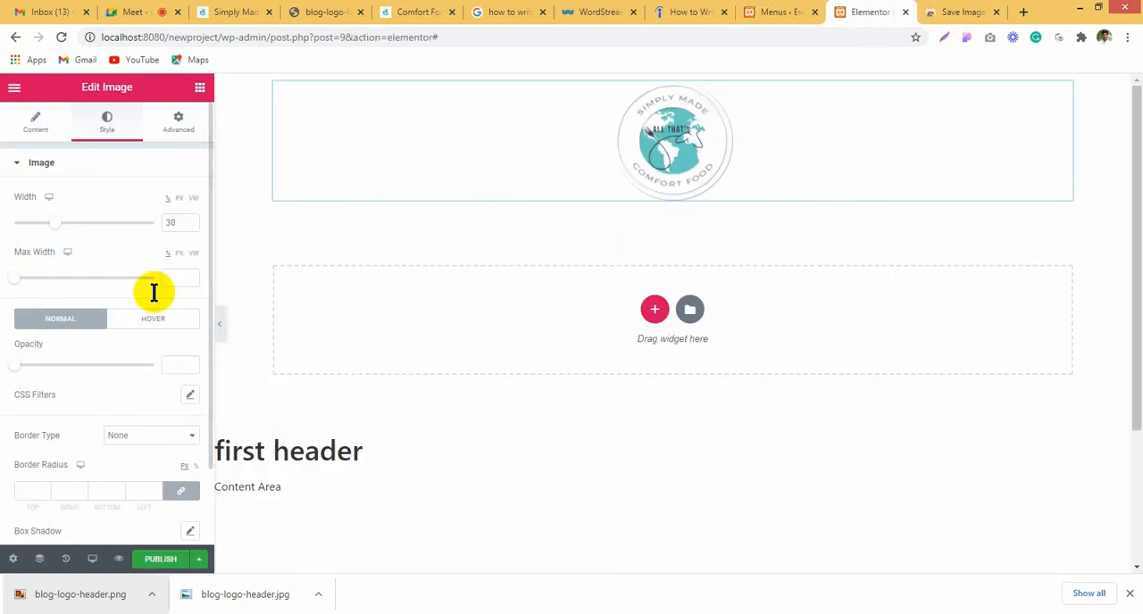
{"action": "left_click", "coordinate": [158, 561]}
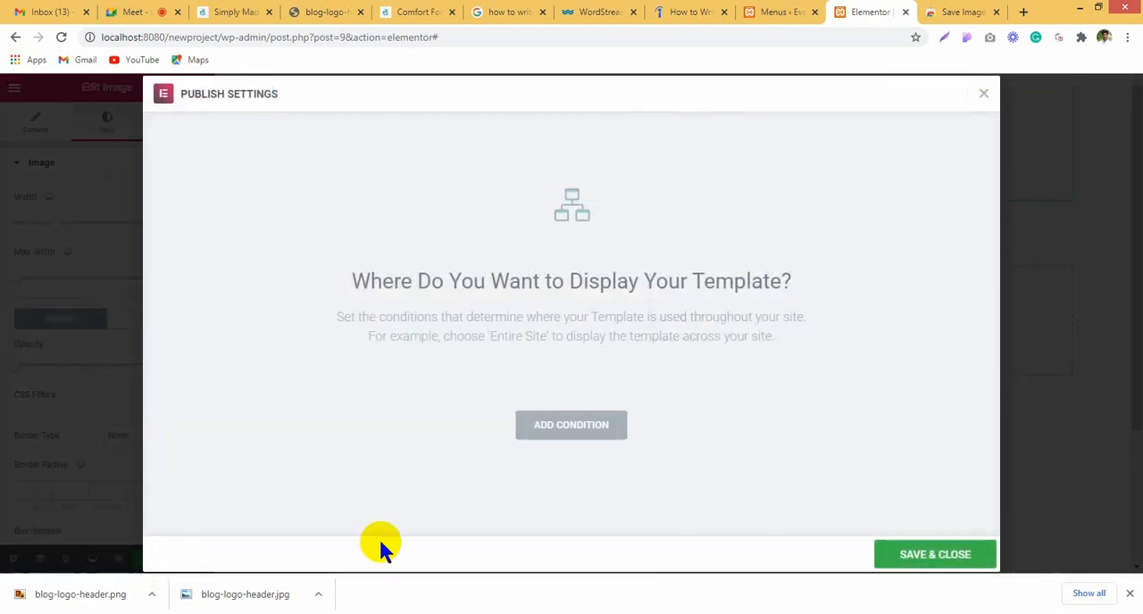
{"action": "left_click", "coordinate": [913, 548]}
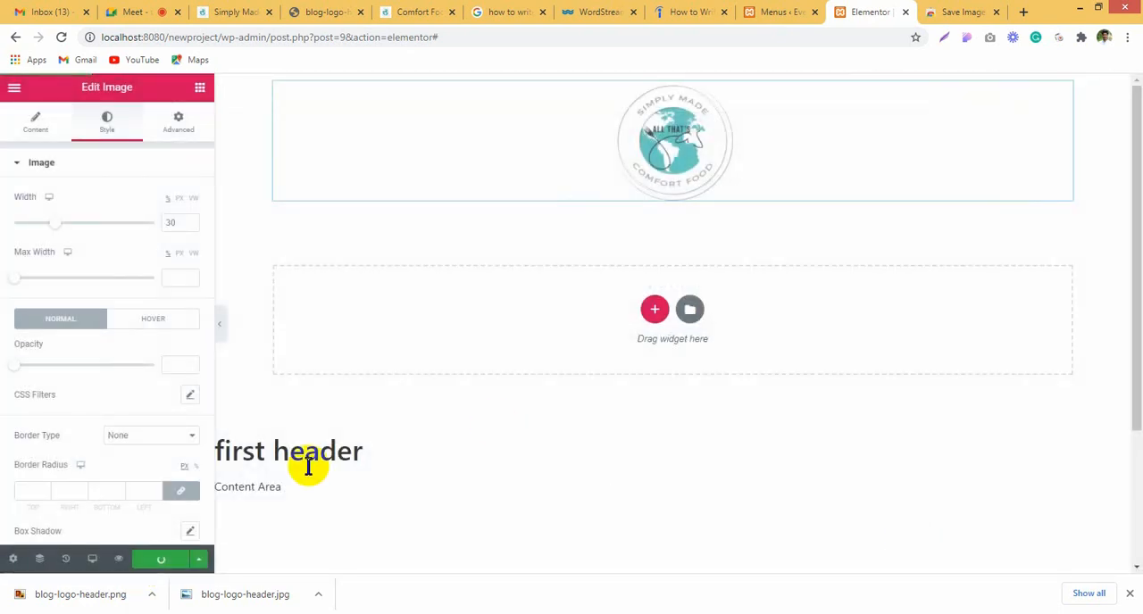
{"action": "left_click", "coordinate": [61, 37]}
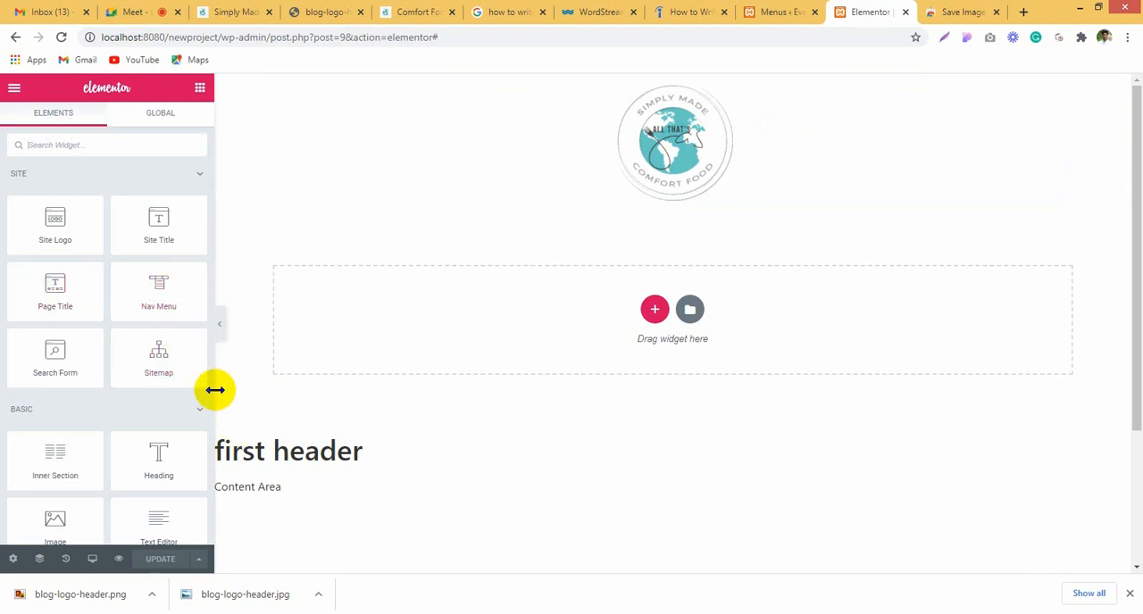
Step: Add a two-column section below the logo and make its first column wider than the second
{"action": "left_click", "coordinate": [655, 309]}
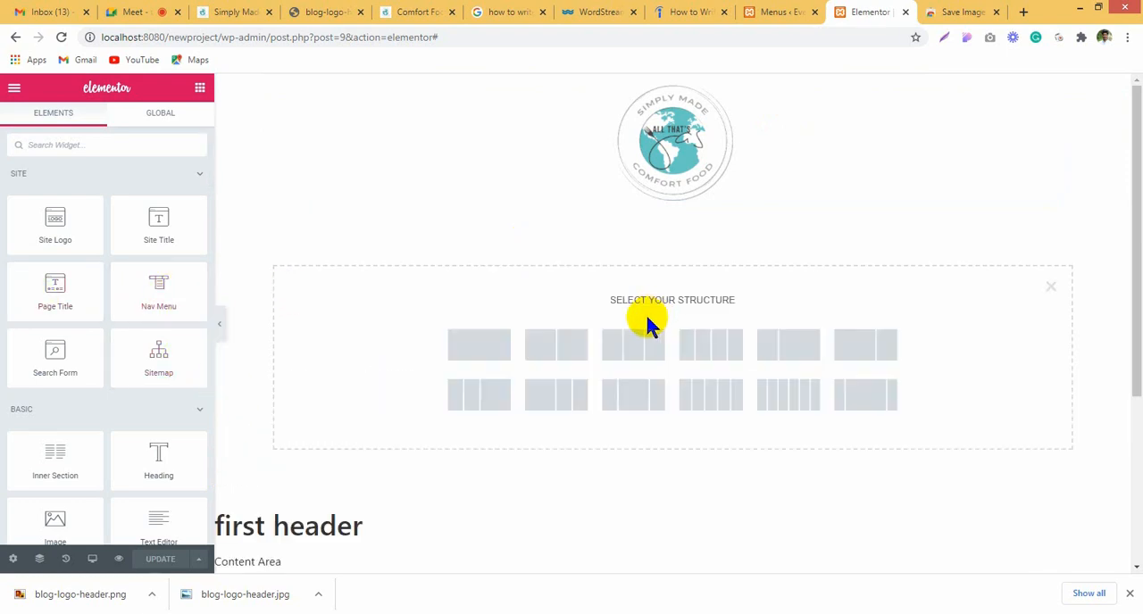
{"action": "left_click", "coordinate": [547, 346]}
{"action": "left_click", "coordinate": [548, 228]}
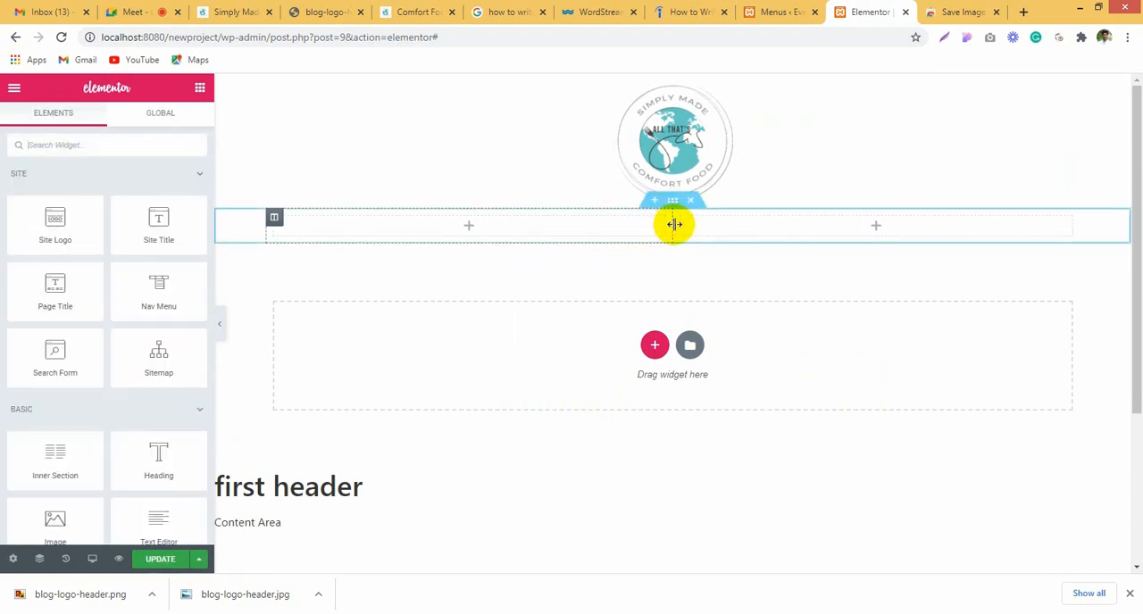
{"action": "left_click_drag", "start_coordinate": [674, 225], "coordinate": [830, 226]}
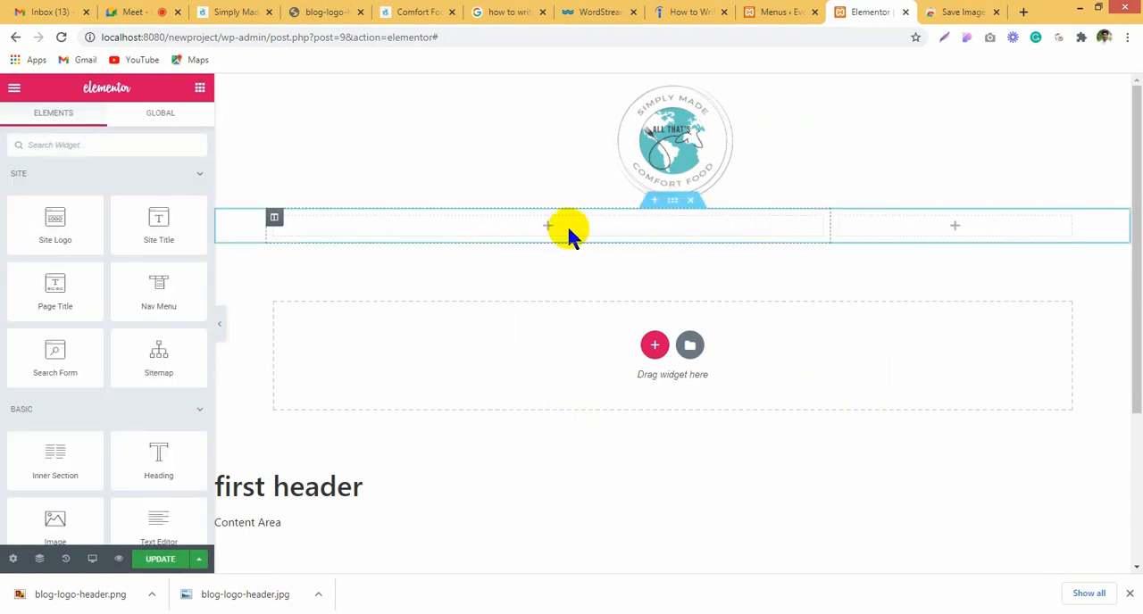
Step: Place a center-aligned Nav Menu widget in the wider column, and narrow that column slightly
{"action": "left_click_drag", "start_coordinate": [140, 300], "coordinate": [493, 230]}
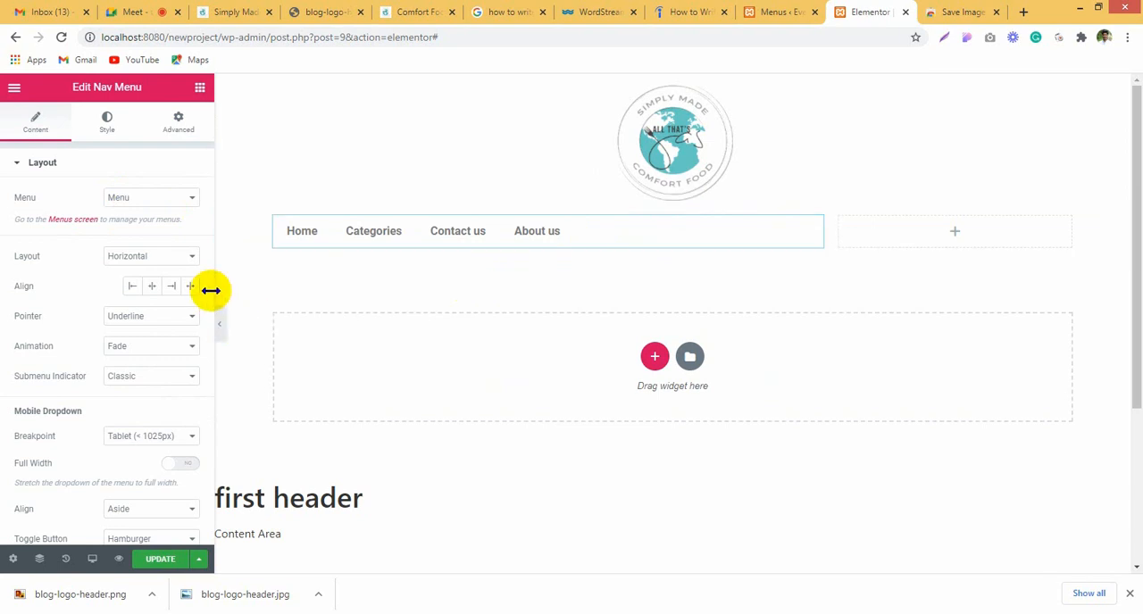
{"action": "left_click", "coordinate": [152, 286]}
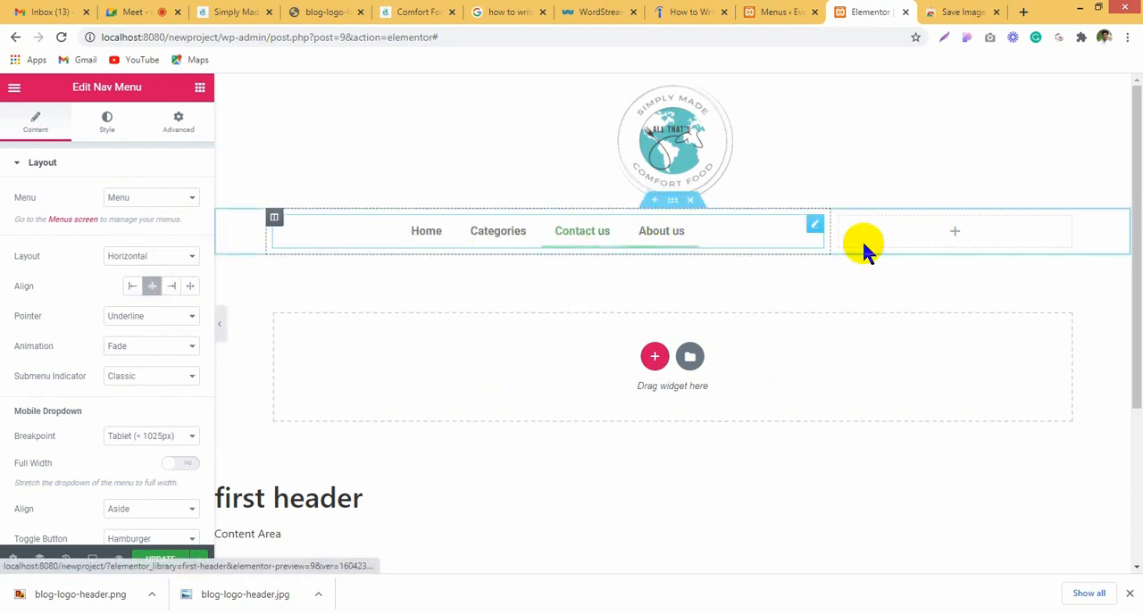
{"action": "left_click_drag", "start_coordinate": [832, 236], "coordinate": [755, 235]}
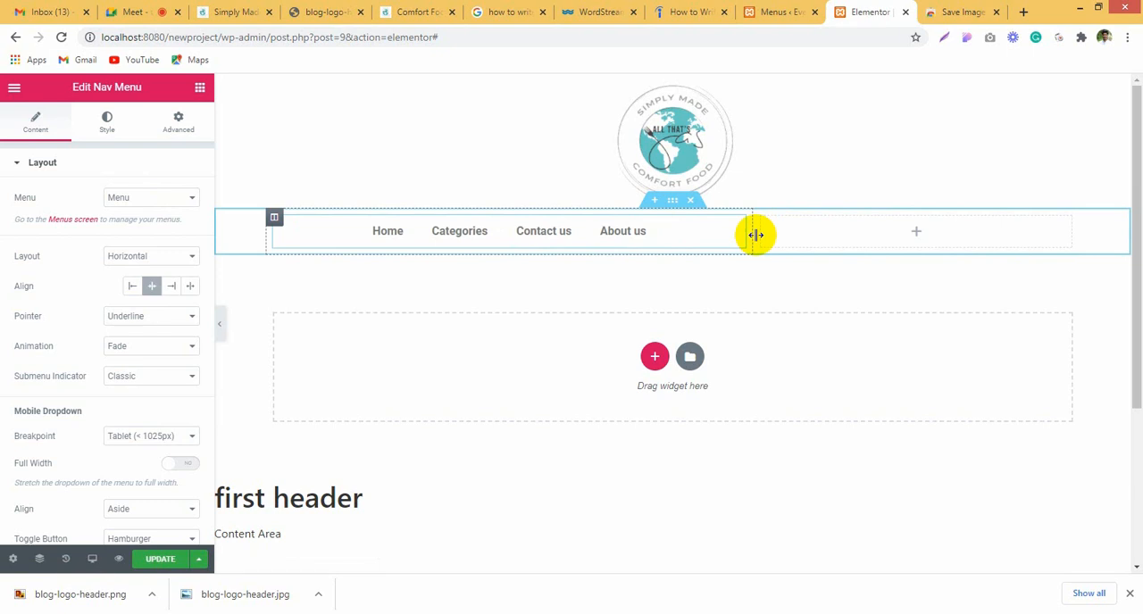
{"action": "left_click_drag", "start_coordinate": [756, 235], "coordinate": [757, 235]}
Step: Find the Social Icons widget and place it in the empty column beside the navigation menu
{"action": "left_click", "coordinate": [847, 220]}
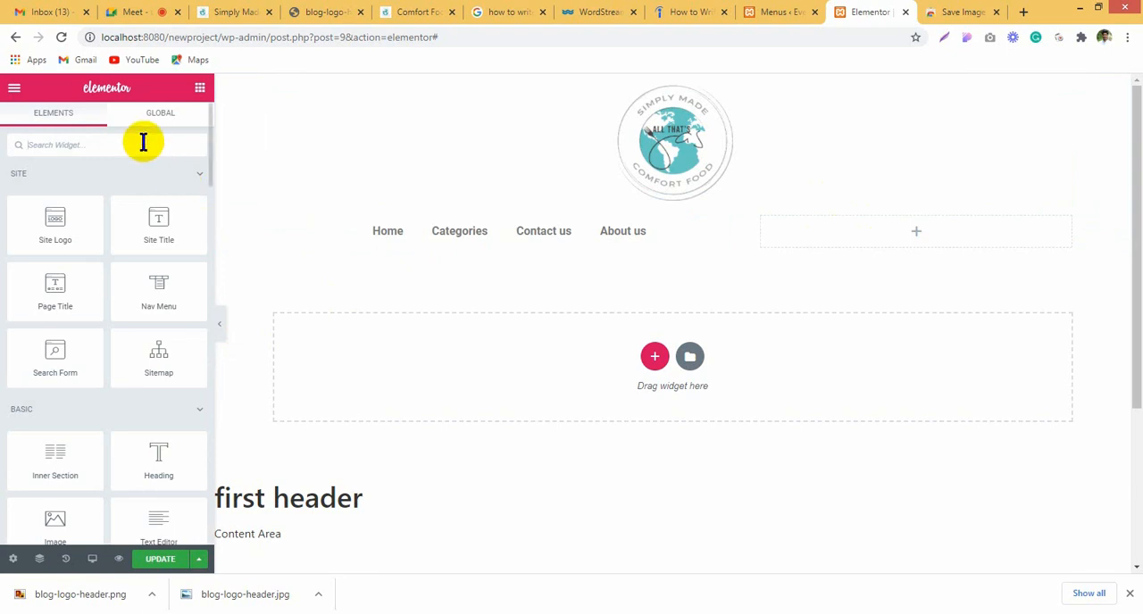
{"action": "type", "text": "so"}
{"action": "left_click_drag", "start_coordinate": [89, 211], "coordinate": [860, 229]}
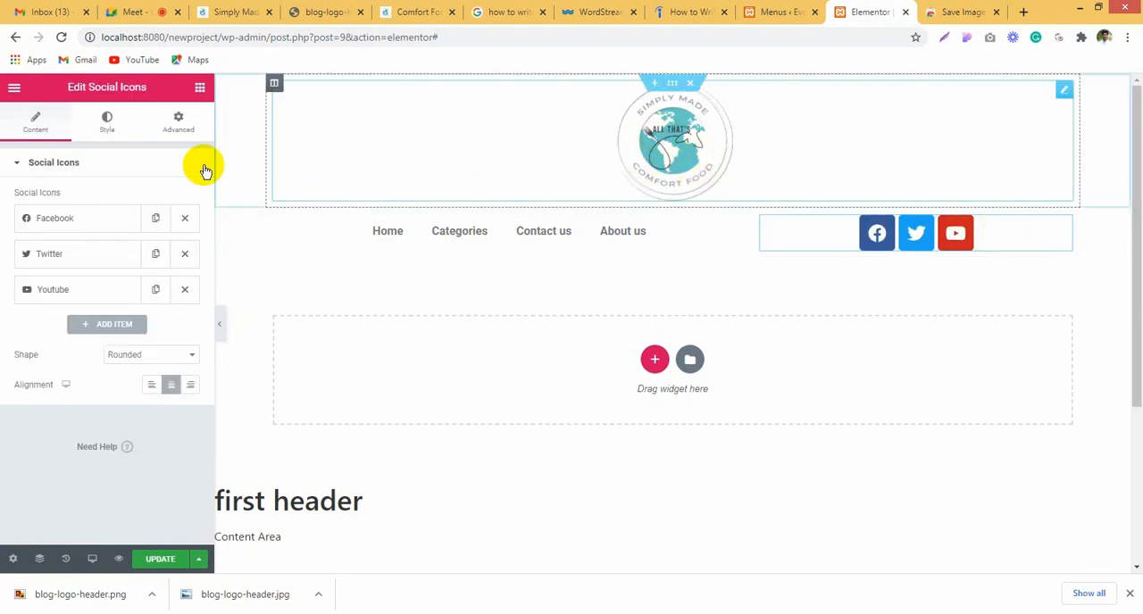
Step: Switch the social icons to custom colors and make their primary color fully transparent (#02010100)
{"action": "left_click", "coordinate": [83, 125]}
{"action": "left_click", "coordinate": [140, 199]}
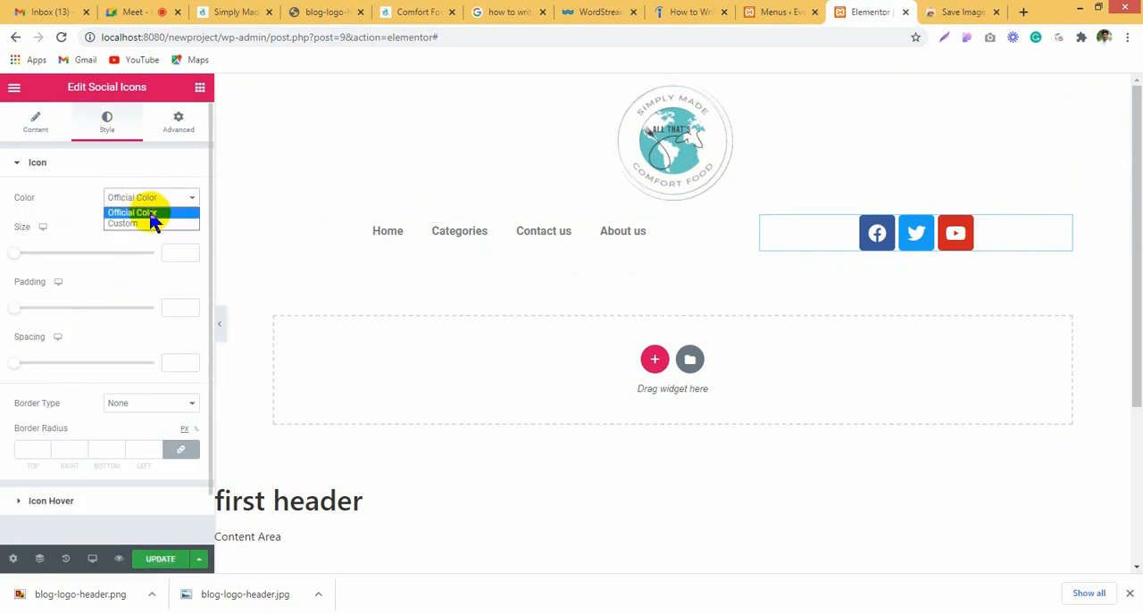
{"action": "left_click", "coordinate": [158, 225]}
{"action": "left_click", "coordinate": [170, 227]}
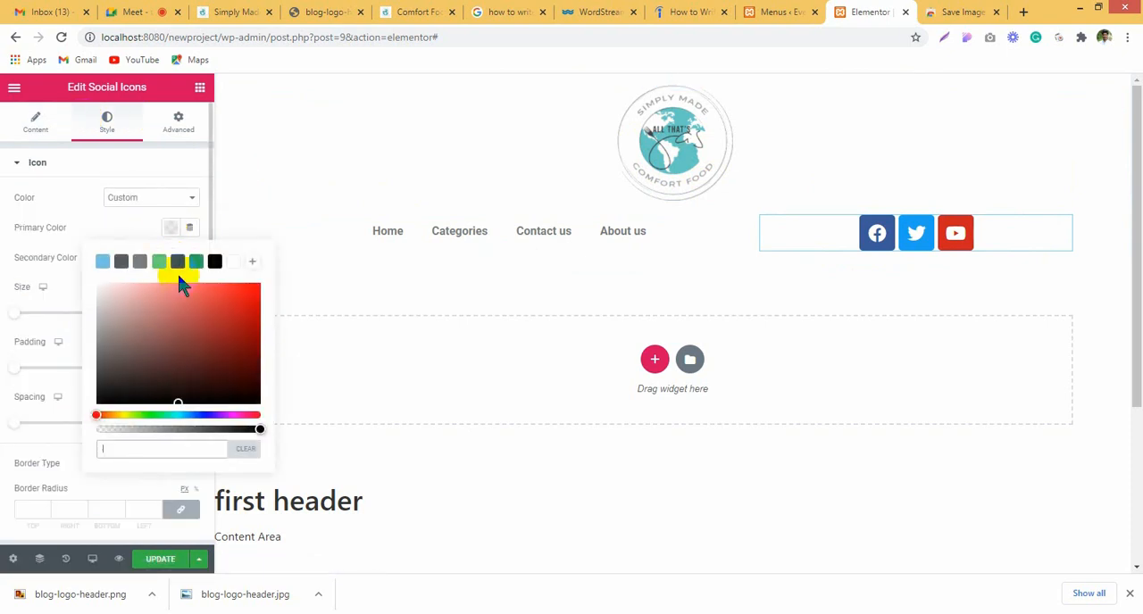
{"action": "left_click", "coordinate": [155, 229]}
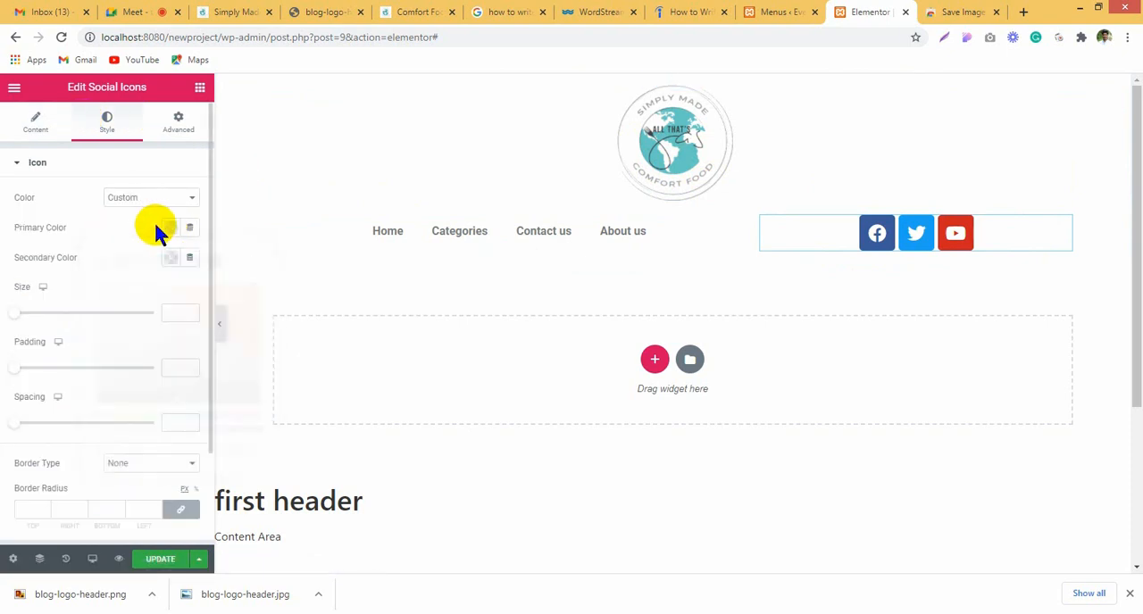
{"action": "left_click", "coordinate": [175, 231]}
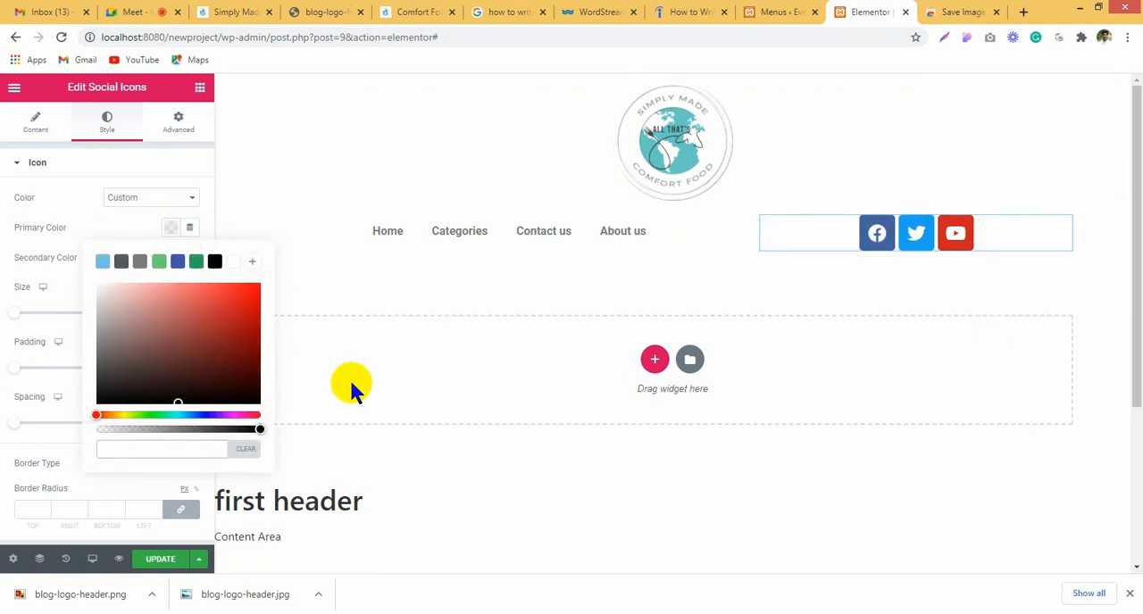
{"action": "left_click_drag", "start_coordinate": [259, 429], "coordinate": [8, 401]}
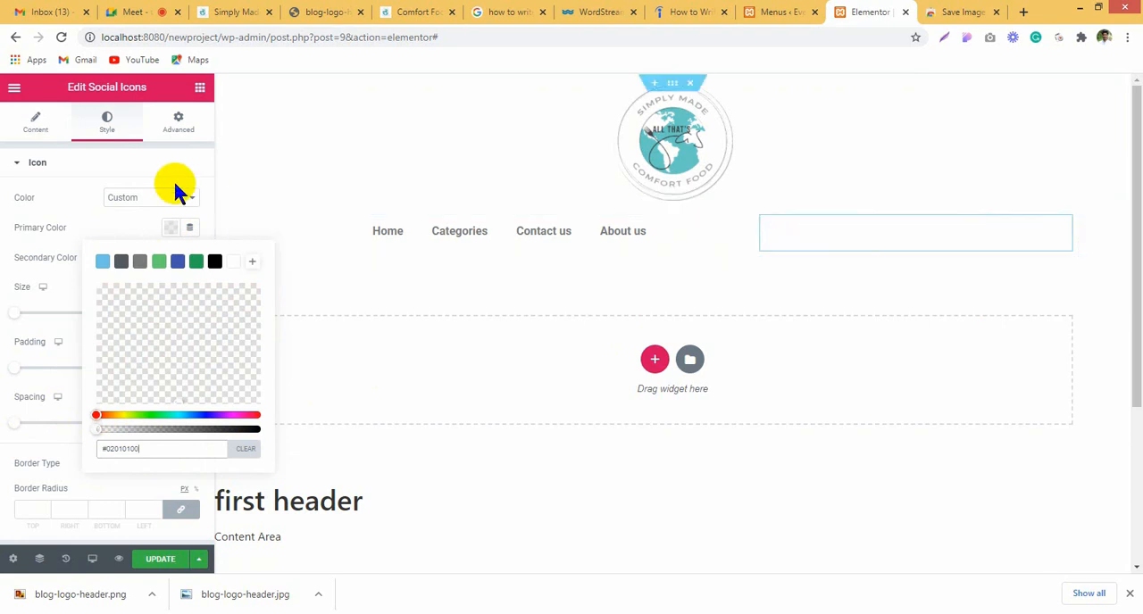
{"action": "left_click", "coordinate": [113, 214]}
Step: Set the social icons' secondary color to a light grey with slightly reduced opacity
{"action": "left_click", "coordinate": [170, 259]}
{"action": "left_click_drag", "start_coordinate": [116, 348], "coordinate": [89, 366]}
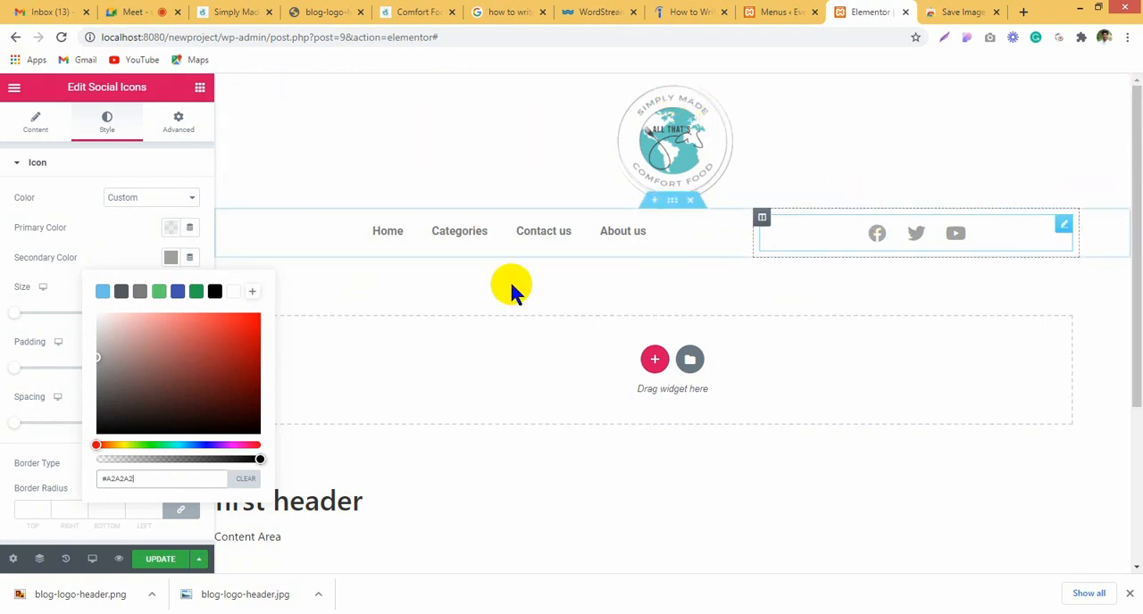
{"action": "mouse_move", "coordinate": [95, 371]}
{"action": "left_mouse_down"}
{"action": "mouse_move", "coordinate": [115, 408]}
{"action": "mouse_move", "coordinate": [94, 357]}
{"action": "mouse_move", "coordinate": [113, 361]}
{"action": "left_mouse_up"}
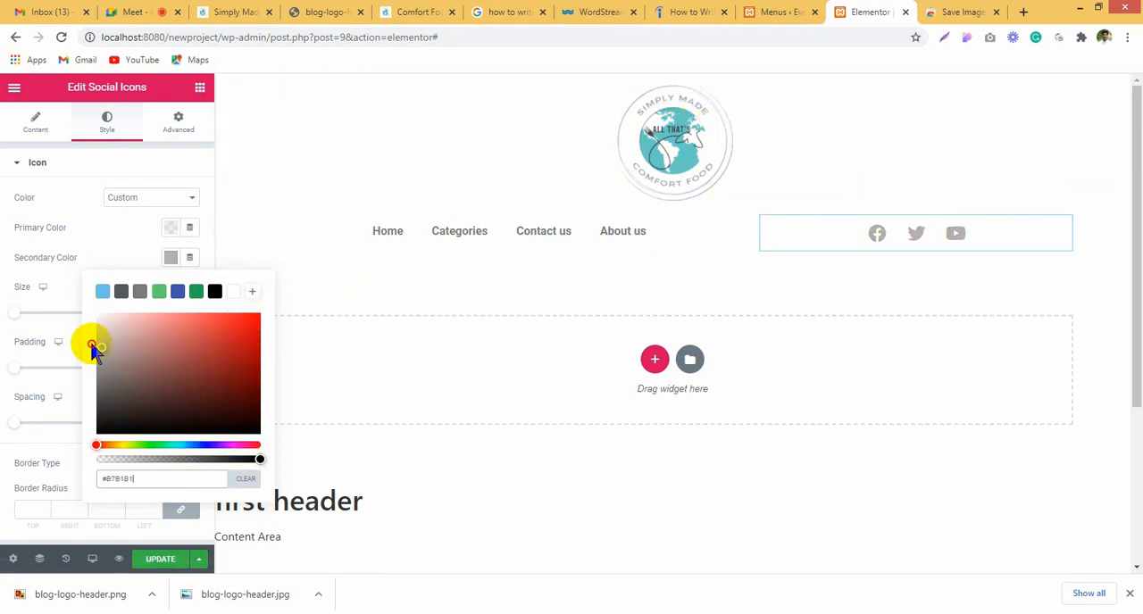
{"action": "left_click_drag", "start_coordinate": [257, 460], "coordinate": [235, 460]}
{"action": "left_click", "coordinate": [5, 291]}
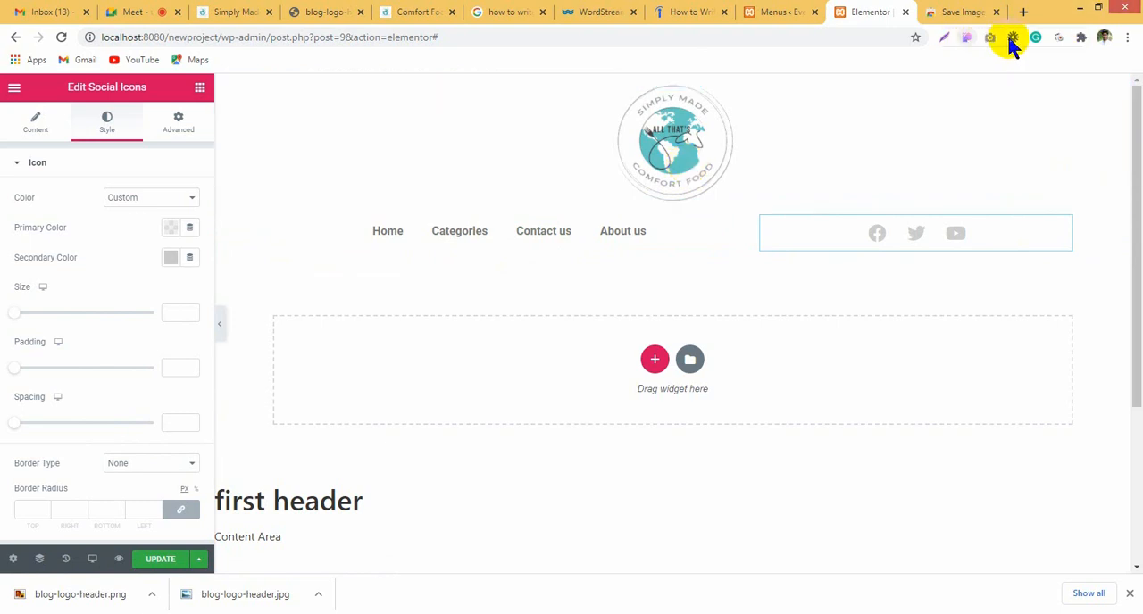
Step: Search Google for "color picker" in the browser tab showing the Save Image As Type extension
{"action": "left_click", "coordinate": [951, 13]}
{"action": "left_click", "coordinate": [780, 38]}
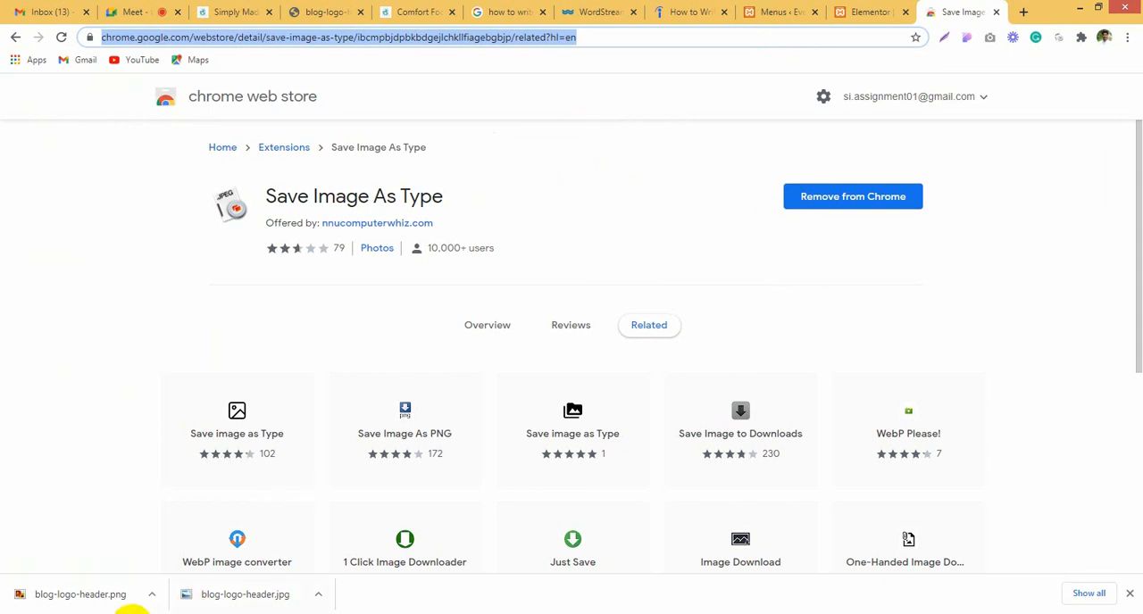
{"action": "left_click", "coordinate": [118, 613]}
{"action": "left_click", "coordinate": [101, 578]}
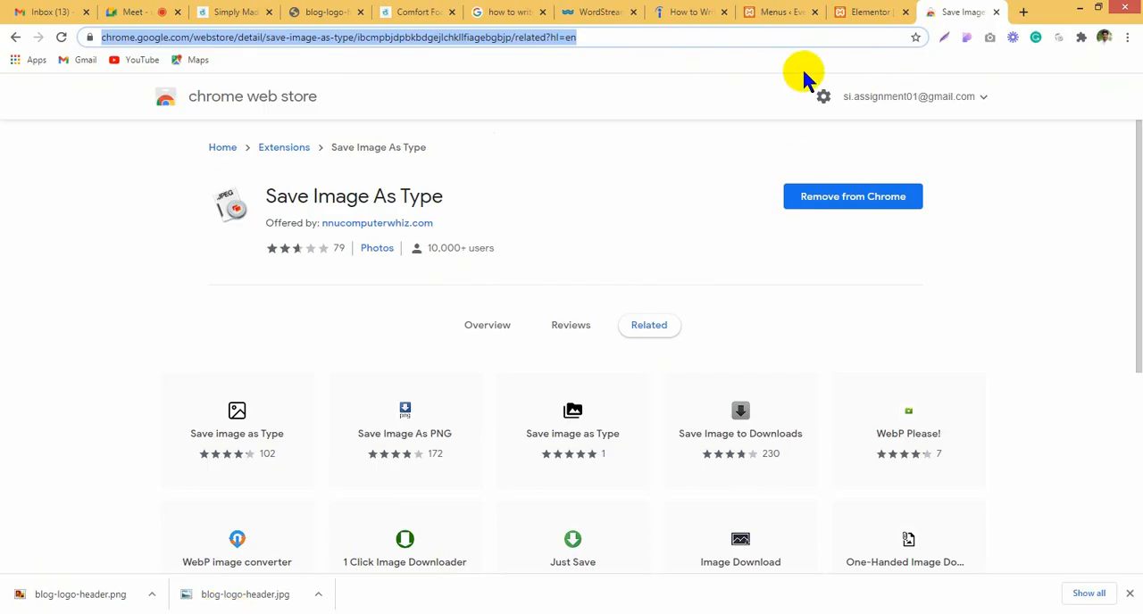
{"action": "type", "text": "color pic"}
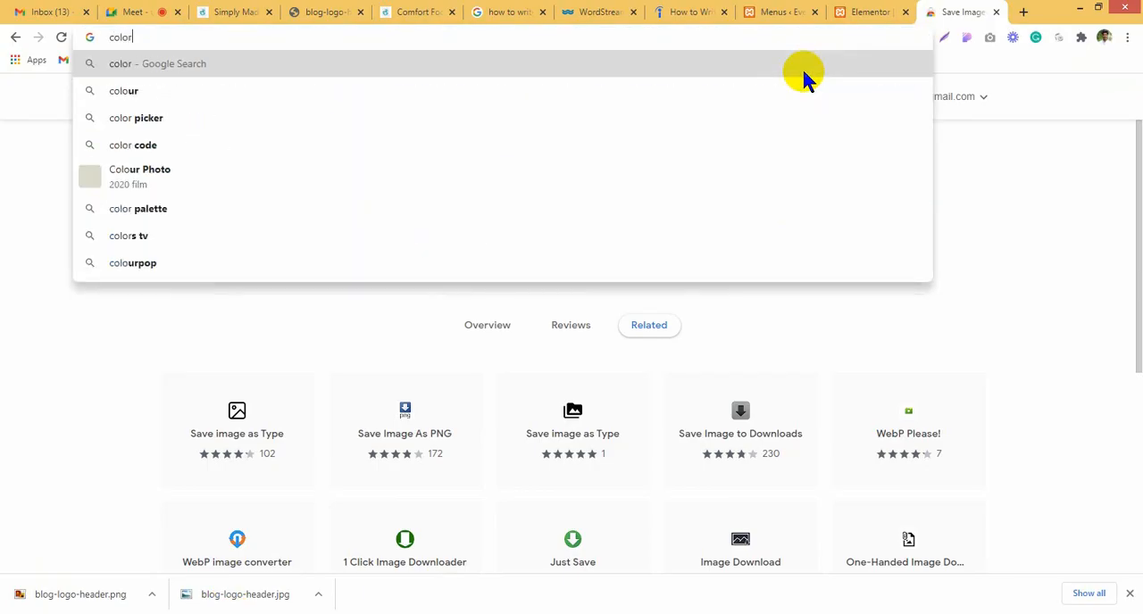
{"action": "key", "text": "Return"}
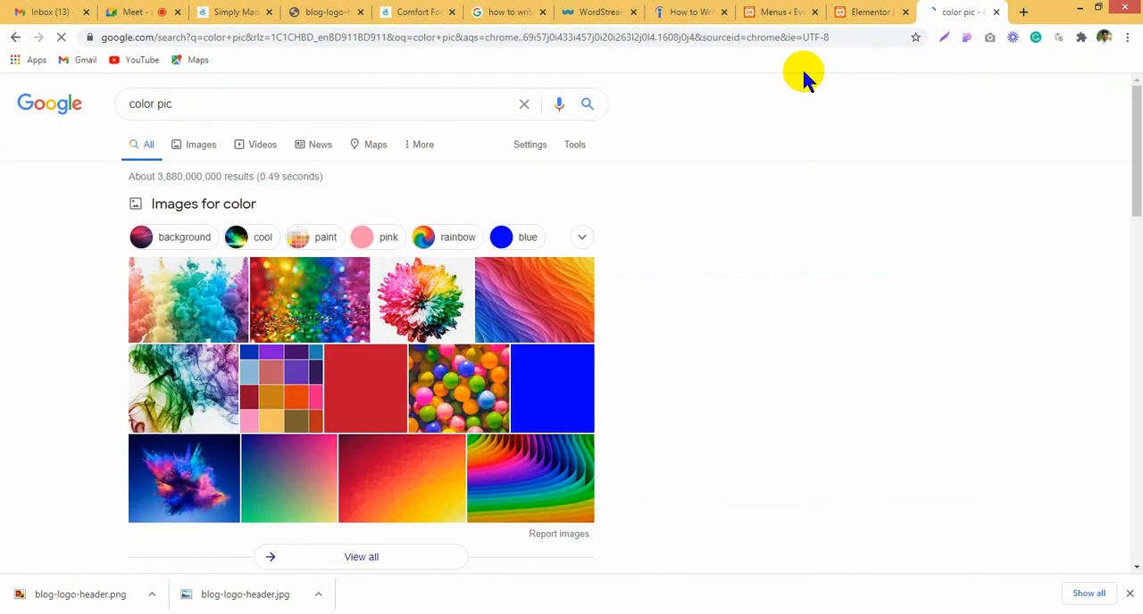
{"action": "left_click", "coordinate": [315, 107]}
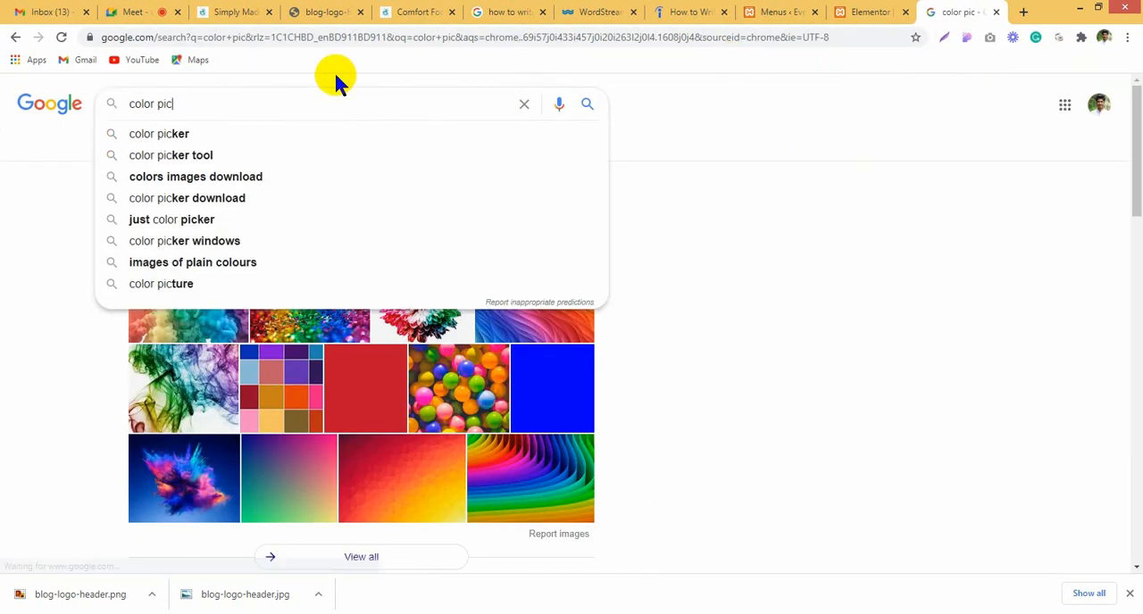
{"action": "left_click", "coordinate": [249, 131]}
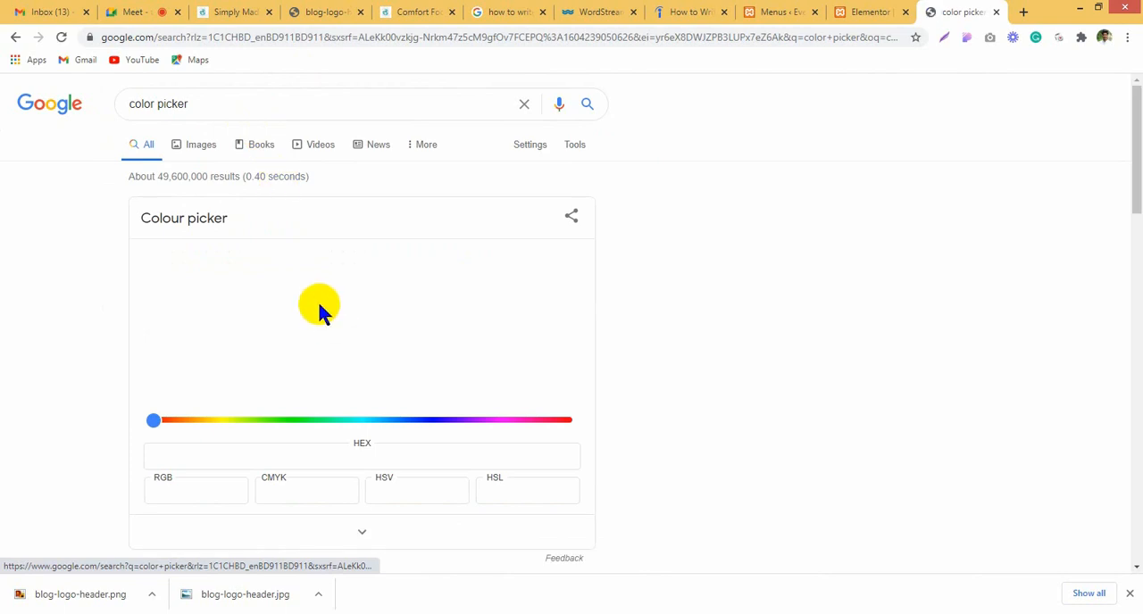
Step: Refine the search to "color picker google extention" and open the ColorPick Eyedropper page in the Chrome Web Store
{"action": "left_click", "coordinate": [197, 100]}
{"action": "type", "text": "googl"}
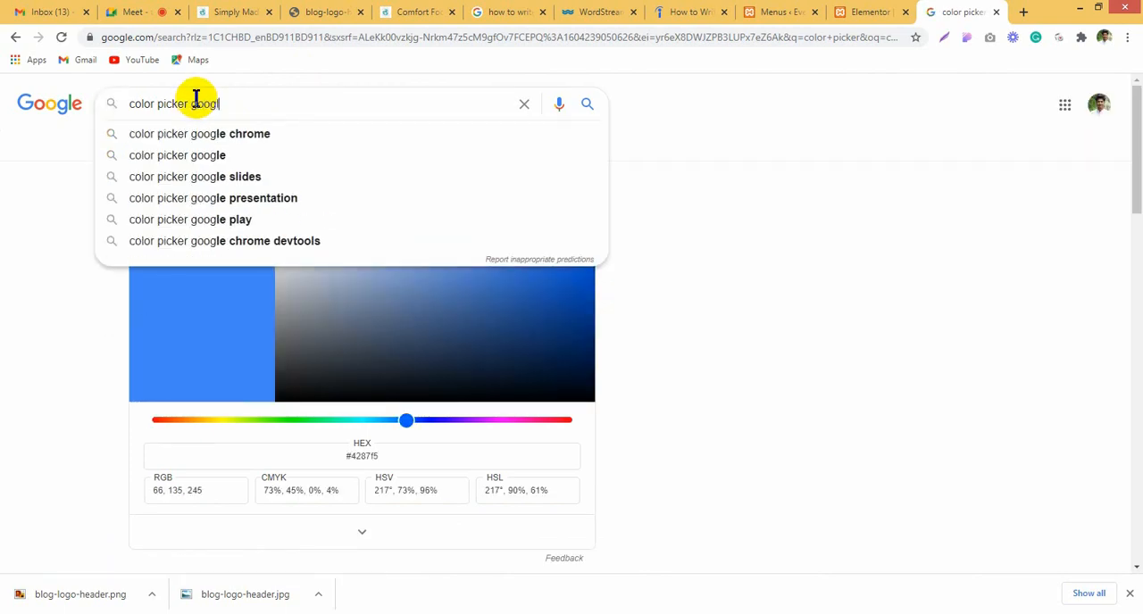
{"action": "type", "text": "e extention"}
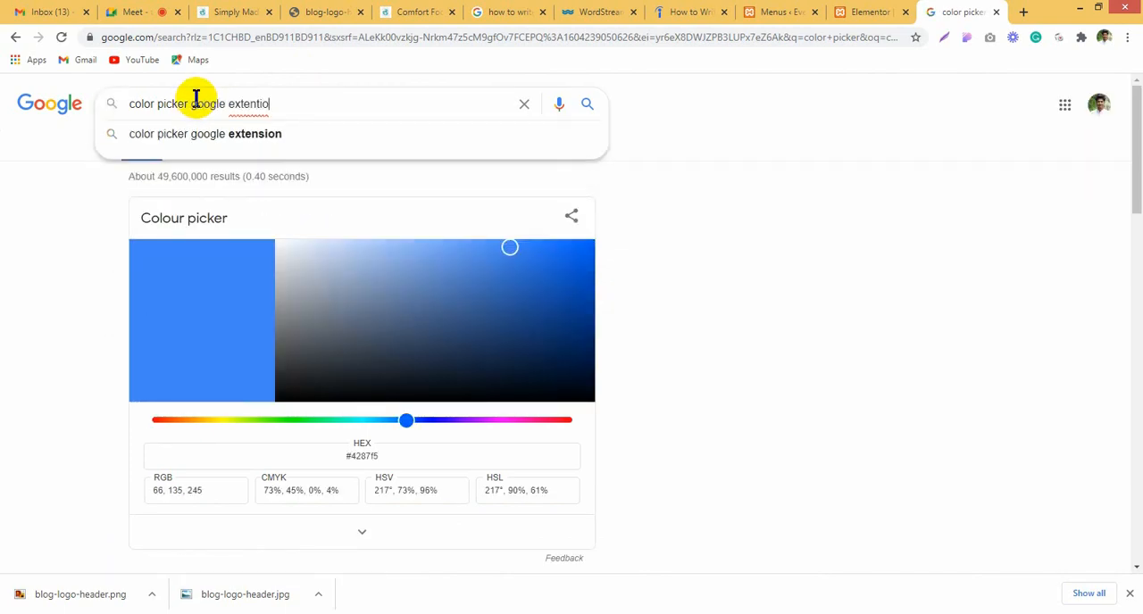
{"action": "key", "text": "Return"}
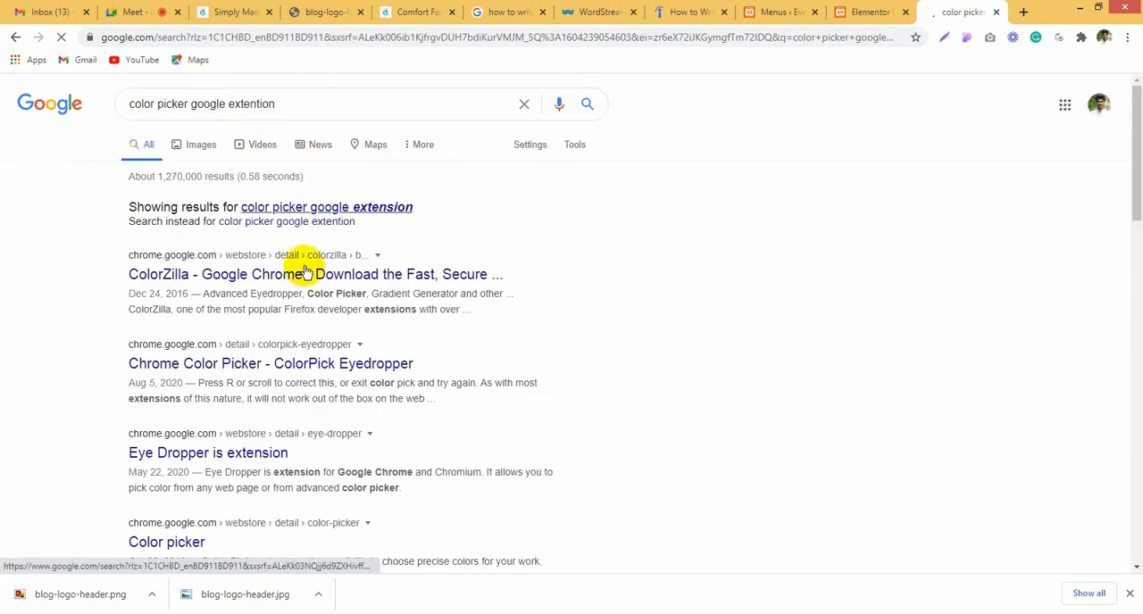
{"action": "left_click", "coordinate": [253, 357]}
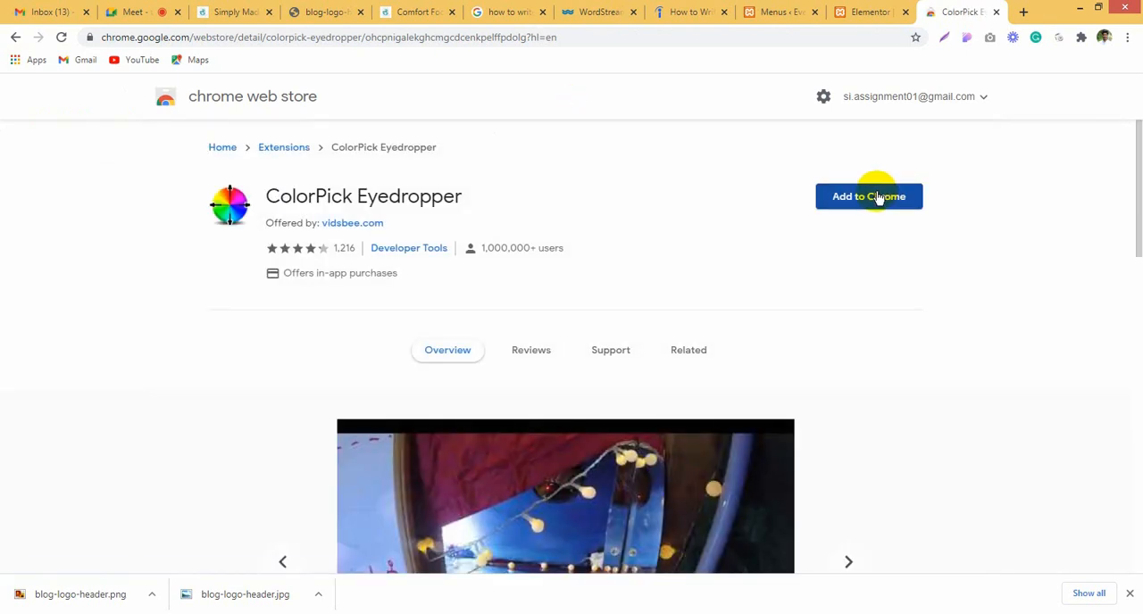
Step: Add the ColorPick Eyedropper extension to Chrome and pin it for quick access
{"action": "left_click", "coordinate": [886, 207]}
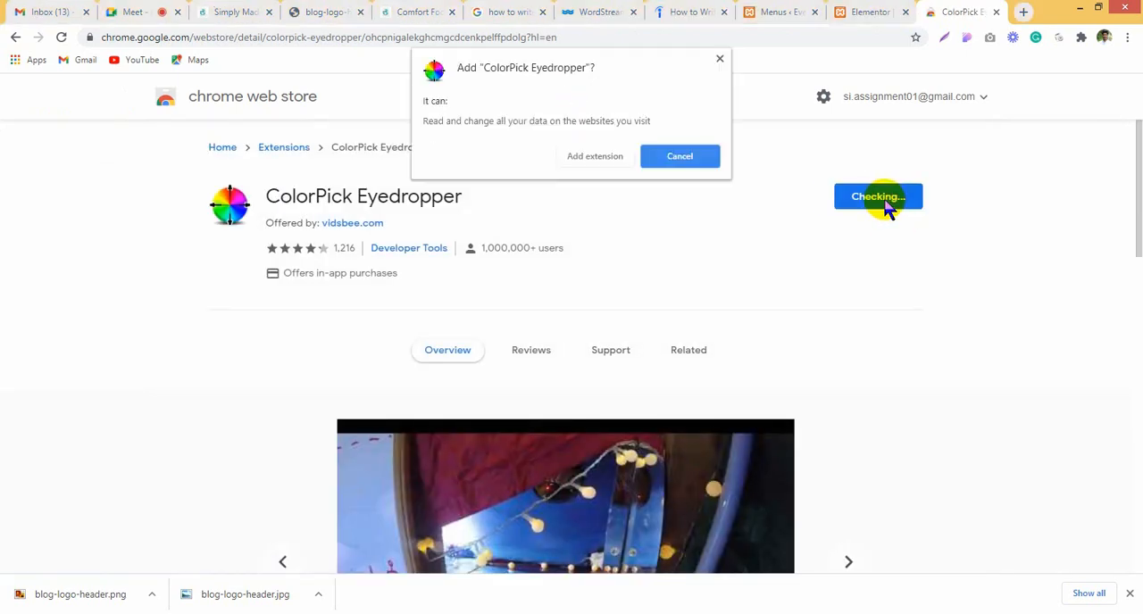
{"action": "left_click", "coordinate": [593, 155]}
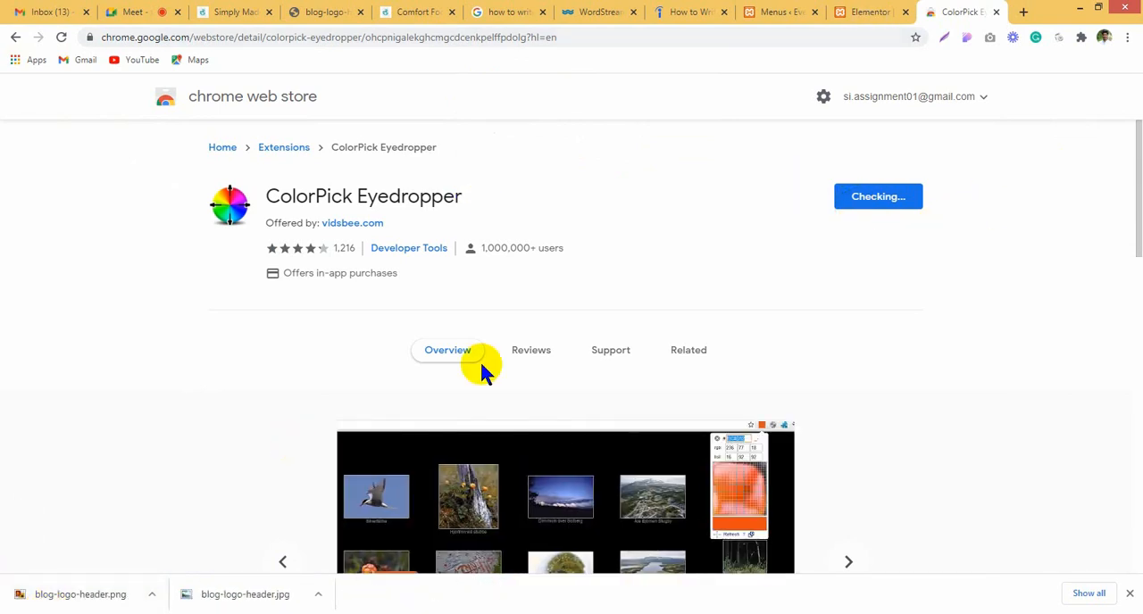
{"action": "left_click", "coordinate": [1081, 40]}
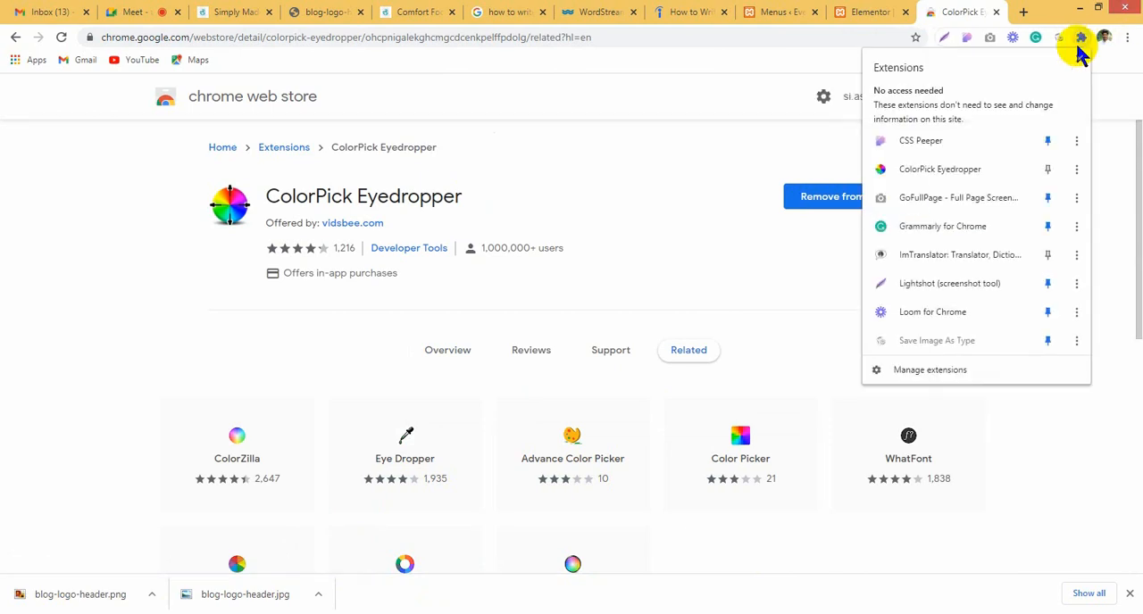
{"action": "left_click", "coordinate": [1047, 168]}
{"action": "left_click", "coordinate": [937, 103]}
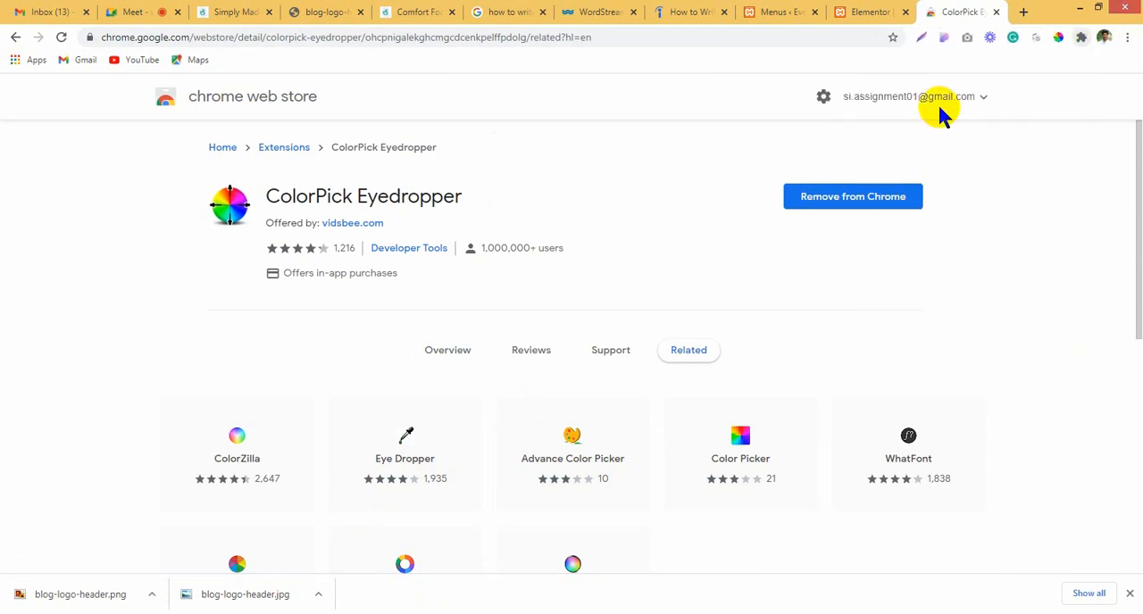
Step: Try to sample the teal color of the header logo in the Elementor editor with ColorPick Eyedropper, and return to the extension's store page
{"action": "left_click", "coordinate": [867, 12]}
{"action": "left_click", "coordinate": [1057, 38]}
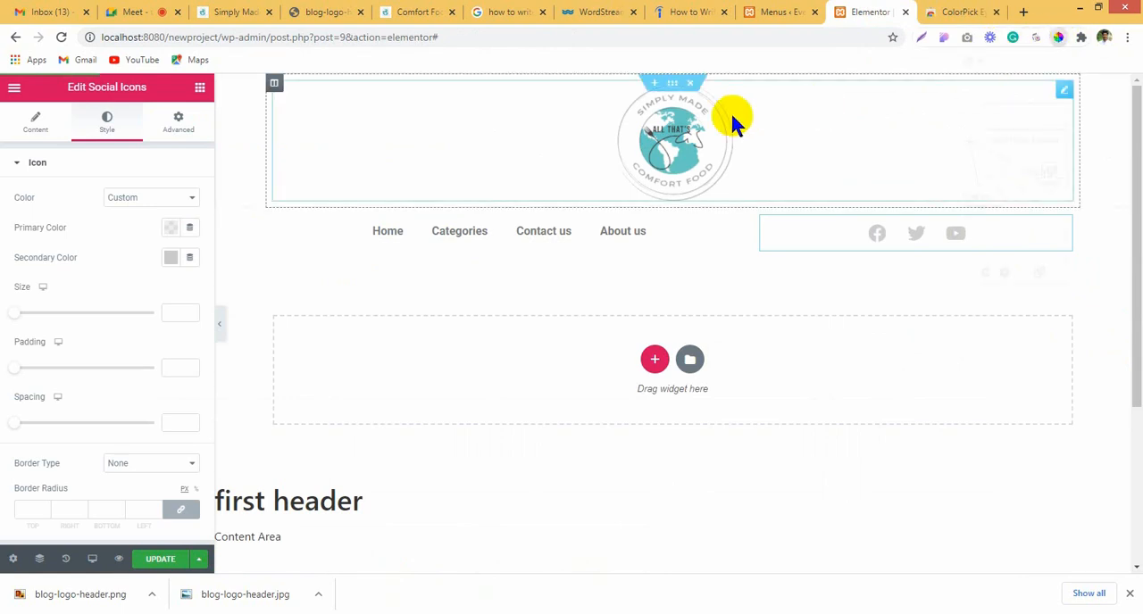
{"action": "left_click", "coordinate": [690, 164]}
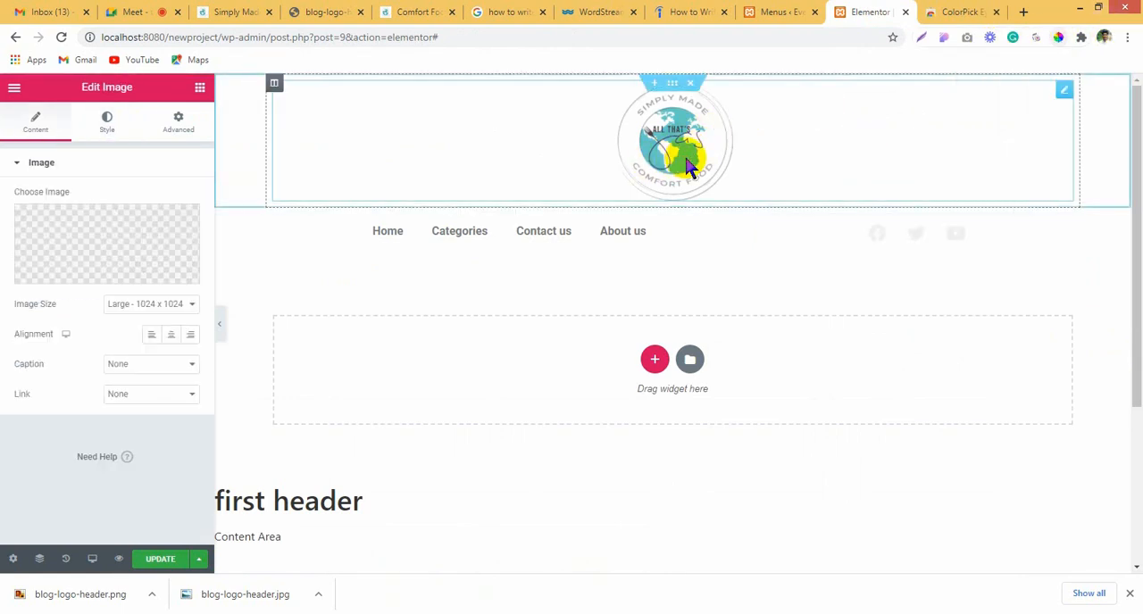
{"action": "left_click", "coordinate": [1056, 38]}
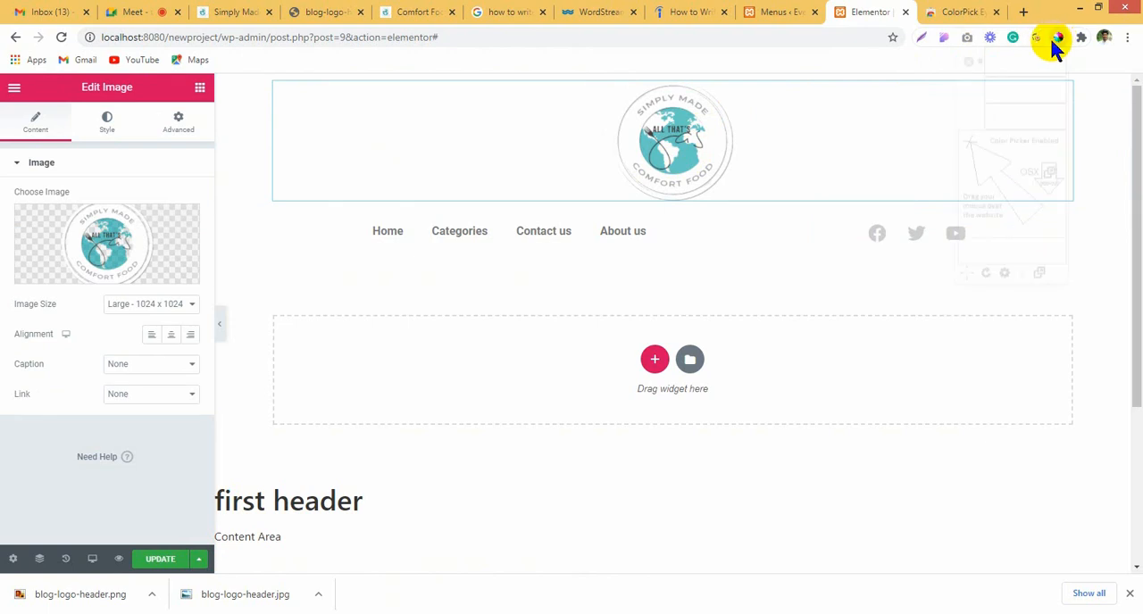
{"action": "left_click", "coordinate": [970, 144]}
{"action": "left_click", "coordinate": [912, 13]}
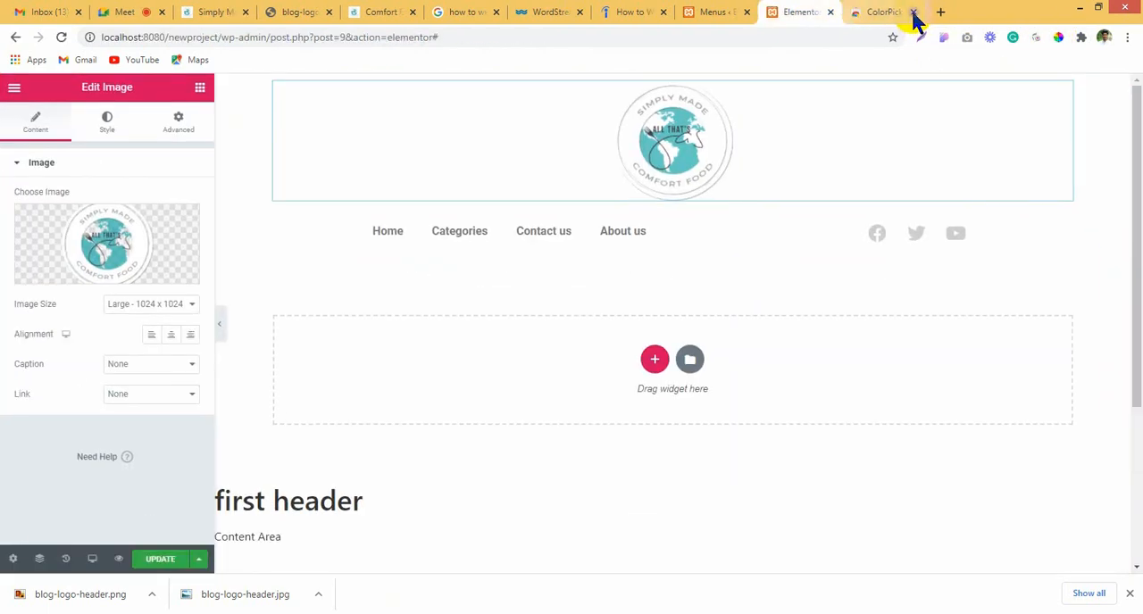
{"action": "left_click", "coordinate": [893, 11]}
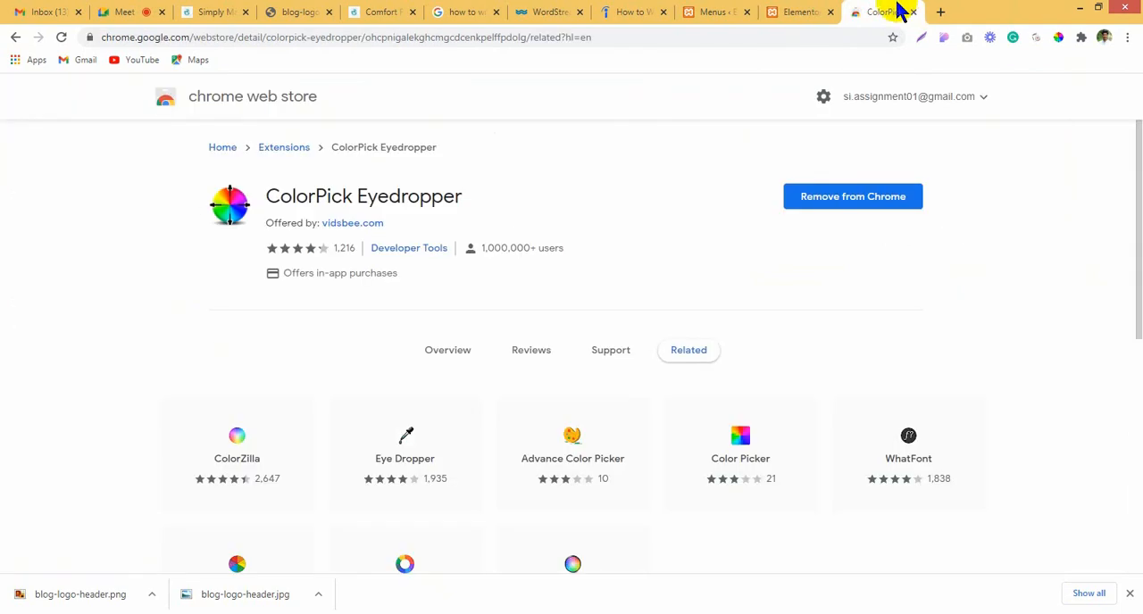
Step: Switch to the other browser window, sample the WordPress login page's background color with ColorPick Eyedropper, and close the picker
{"action": "left_click", "coordinate": [794, 10]}
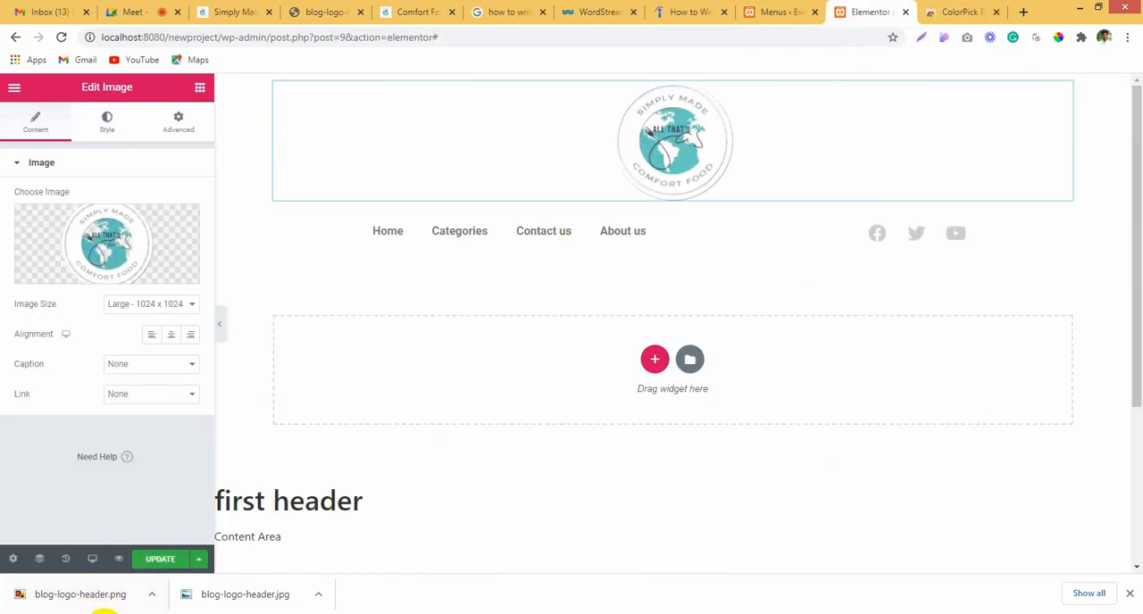
{"action": "left_click", "coordinate": [102, 613]}
{"action": "left_click", "coordinate": [170, 581]}
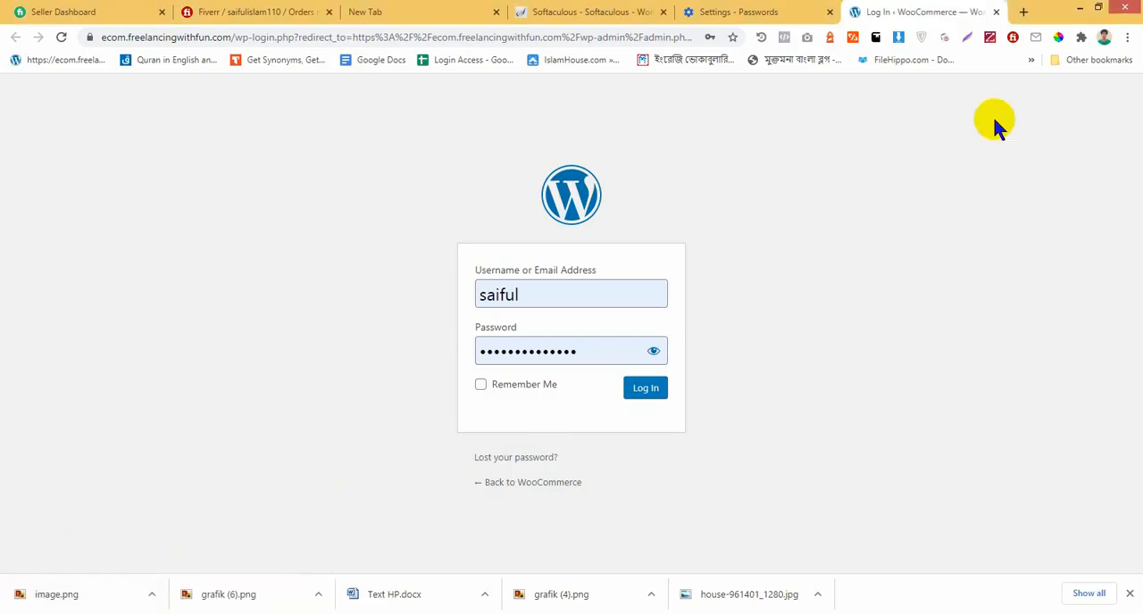
{"action": "right_click", "coordinate": [1058, 40]}
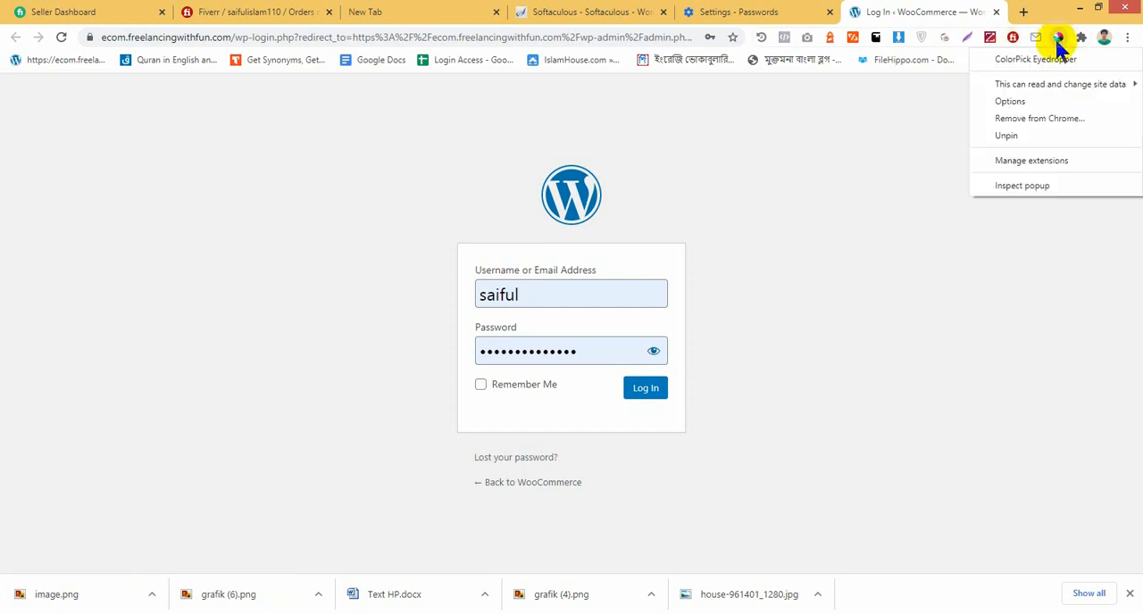
{"action": "left_click", "coordinate": [1042, 57]}
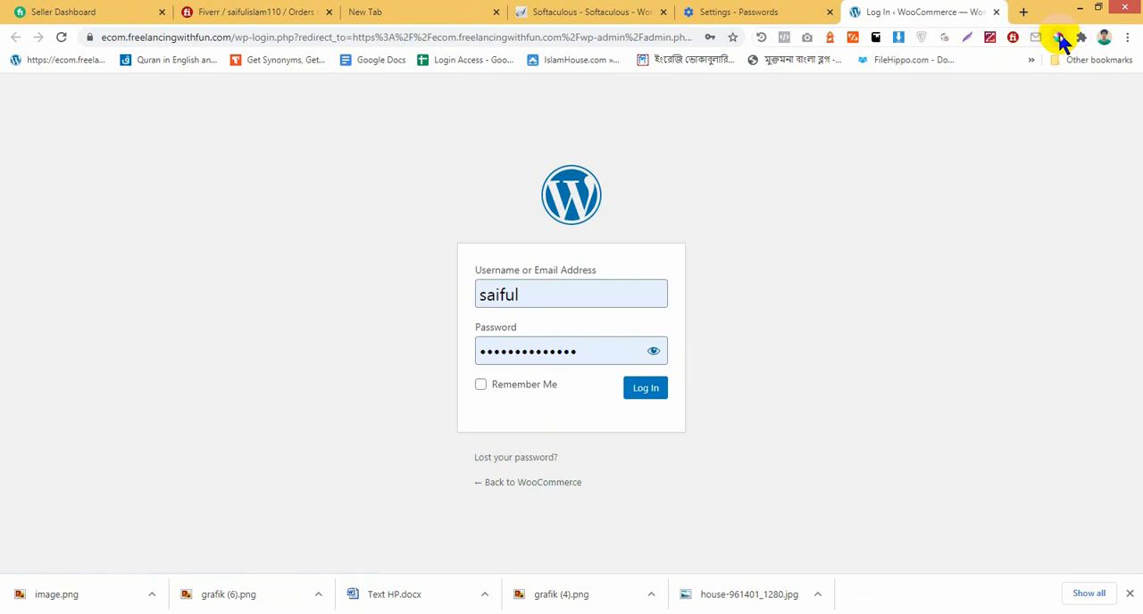
{"action": "left_click", "coordinate": [1060, 42]}
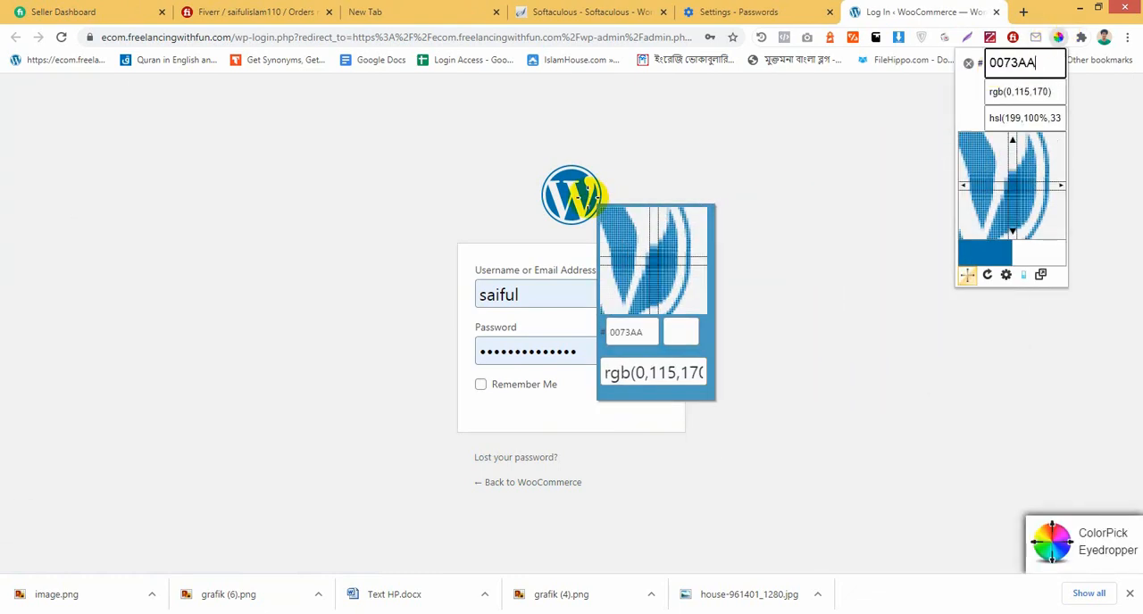
{"action": "left_click", "coordinate": [709, 204]}
{"action": "left_click", "coordinate": [786, 248]}
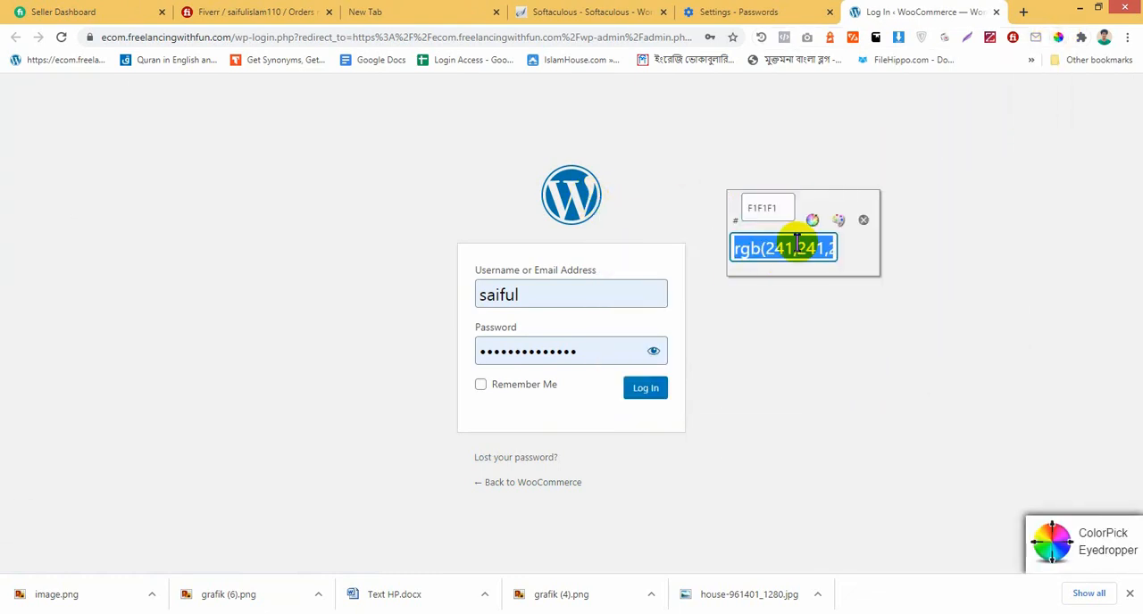
{"action": "left_click", "coordinate": [864, 219]}
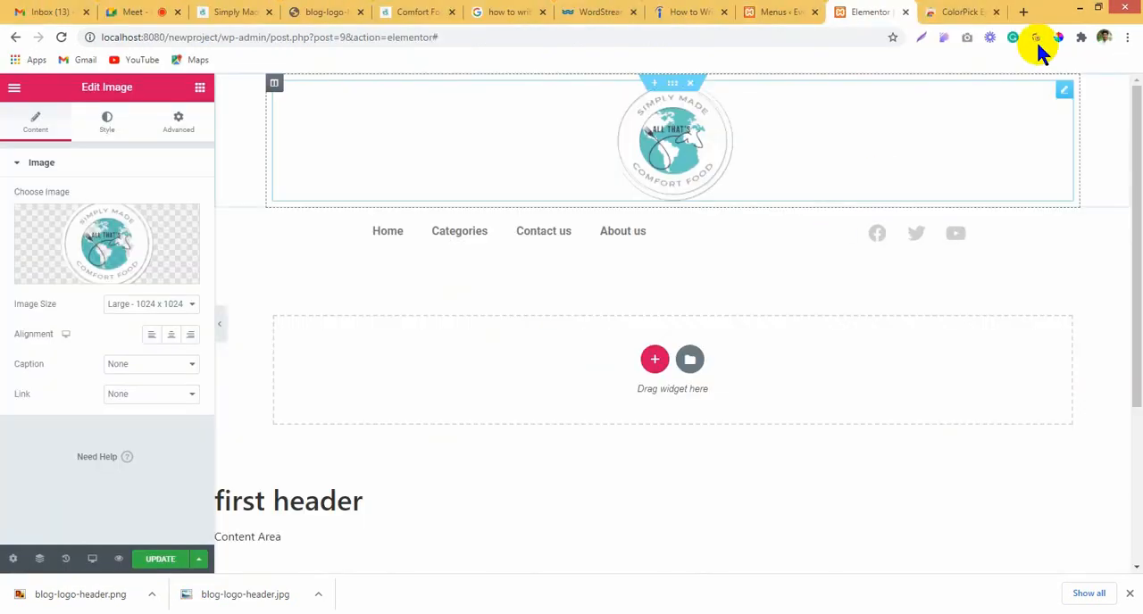
Step: Back in the Elementor editor, sample the teal 66CAC4 from the header logo's globe with ColorPick Eyedropper and copy its hex code
{"action": "left_click", "coordinate": [1058, 38]}
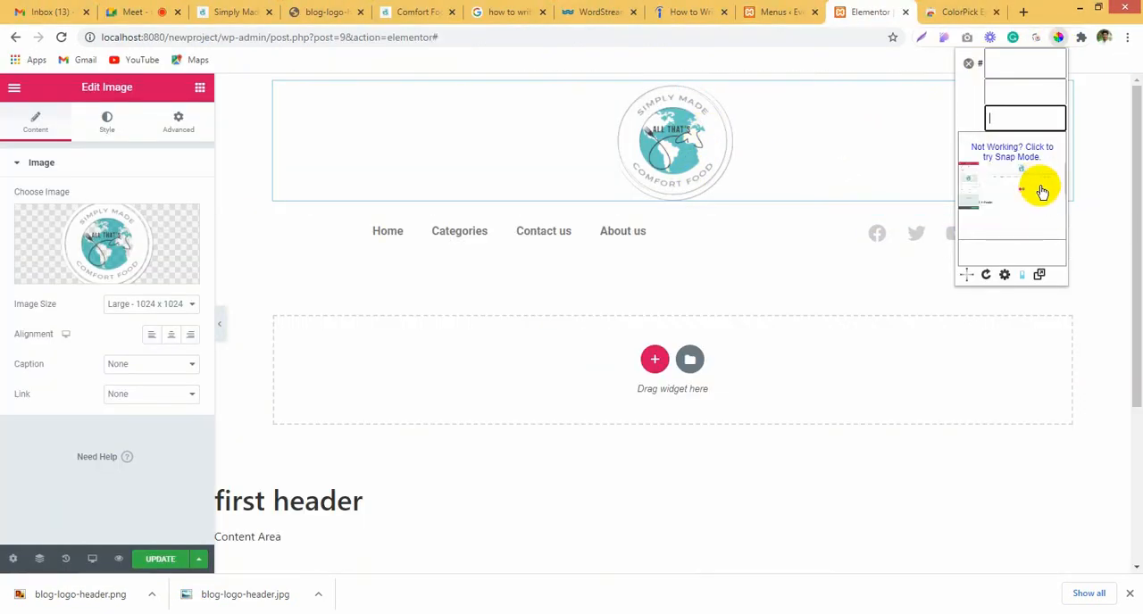
{"action": "left_click", "coordinate": [970, 278]}
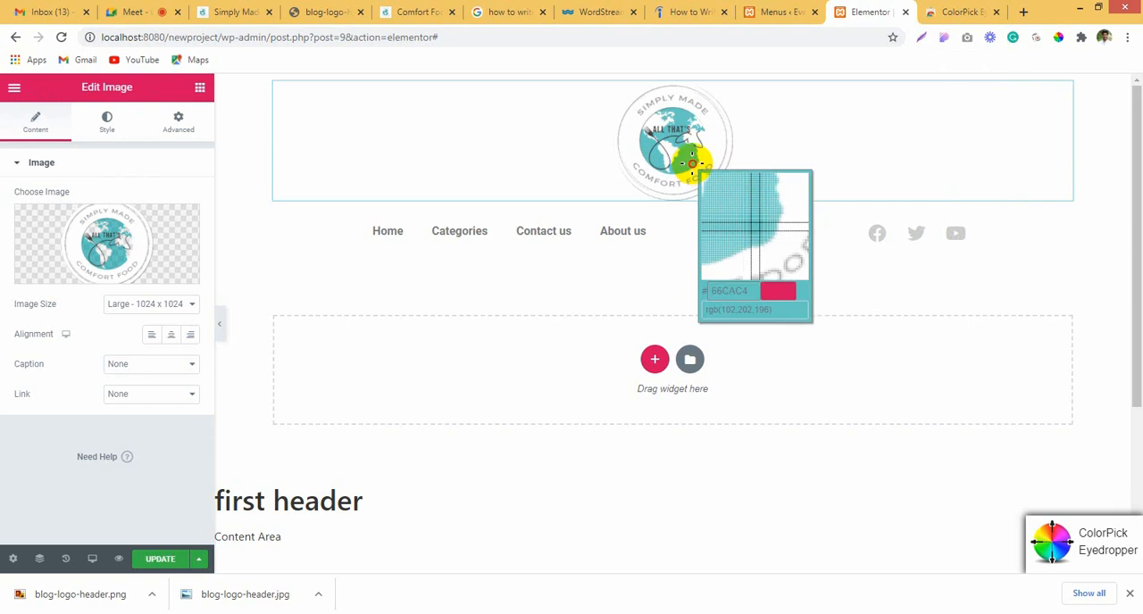
{"action": "left_click", "coordinate": [692, 161]}
{"action": "key", "text": "ctrl+c"}
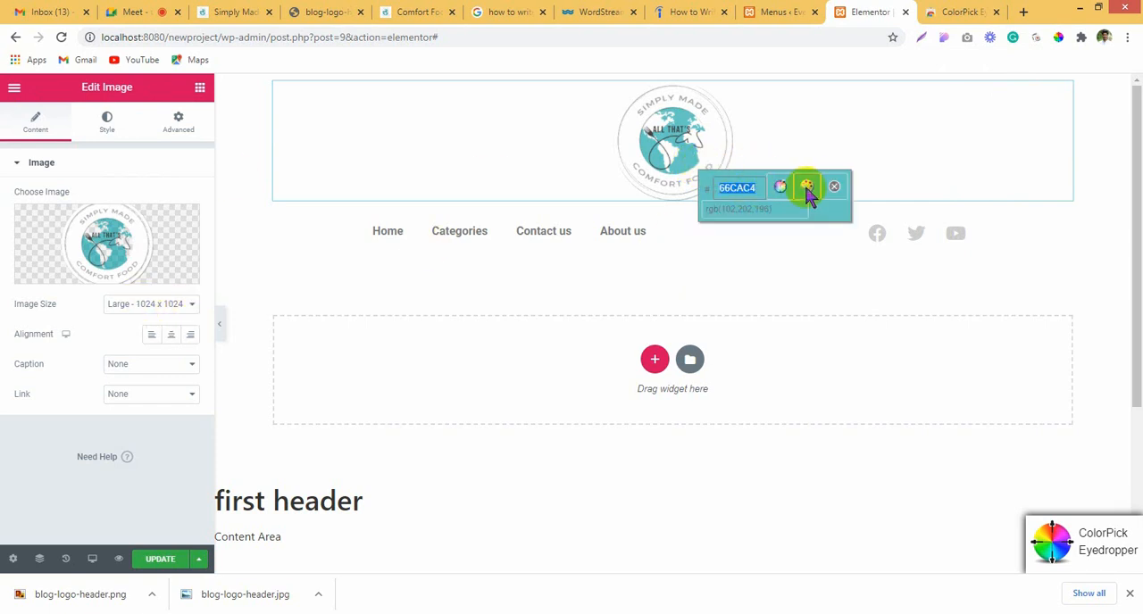
{"action": "left_click", "coordinate": [834, 187]}
Step: Set the navigation menu's hover text color and hover pointer color to the copied teal 66CAC4
{"action": "left_click_drag", "start_coordinate": [703, 228], "coordinate": [737, 228]}
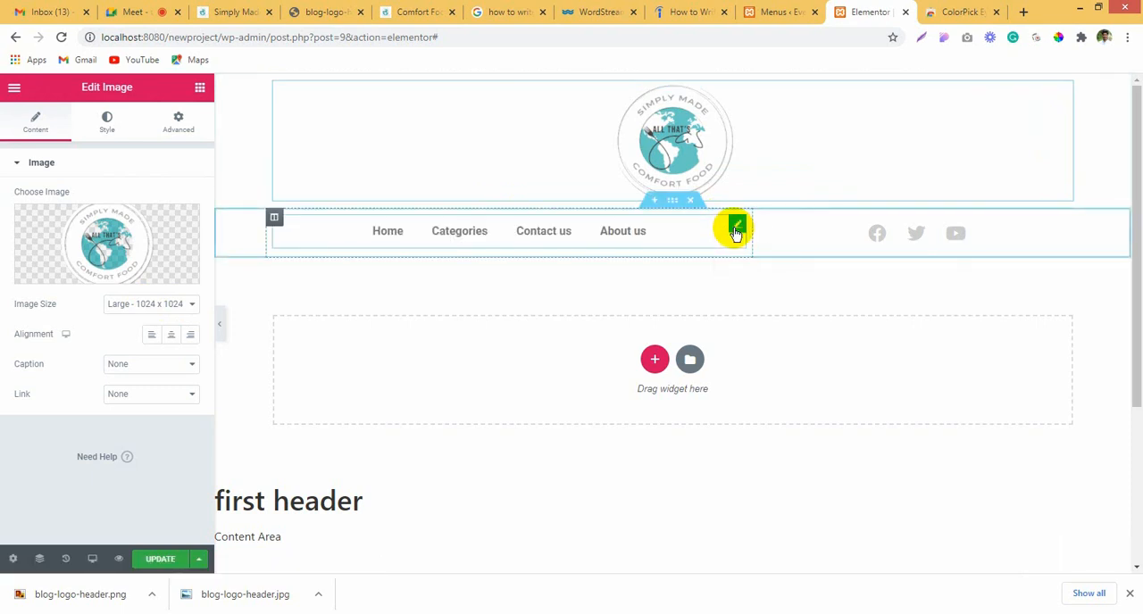
{"action": "left_click", "coordinate": [104, 125]}
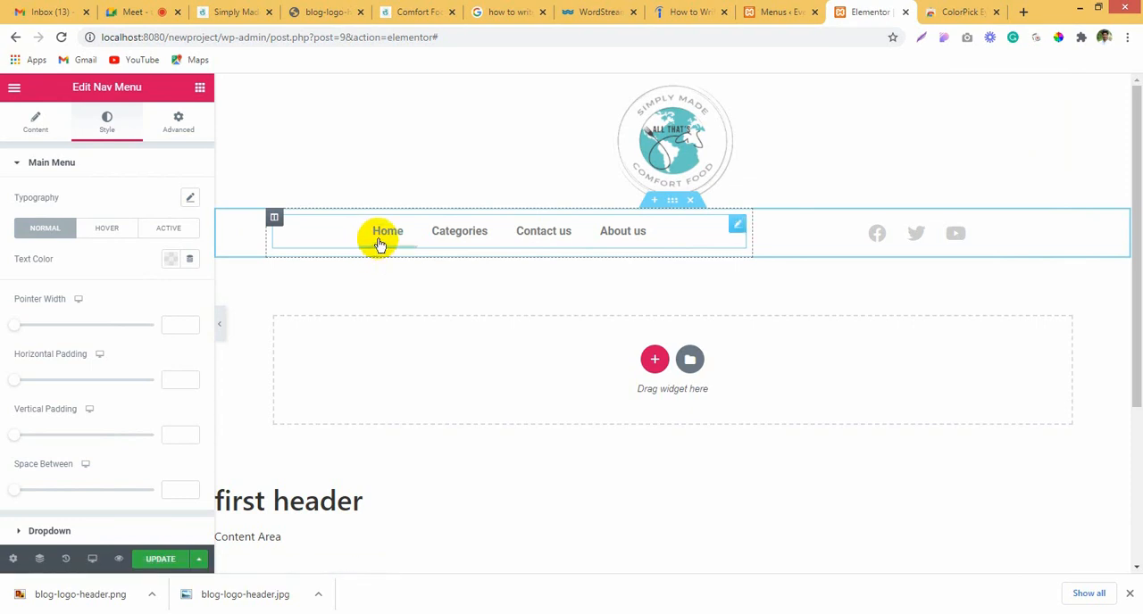
{"action": "left_click", "coordinate": [116, 229]}
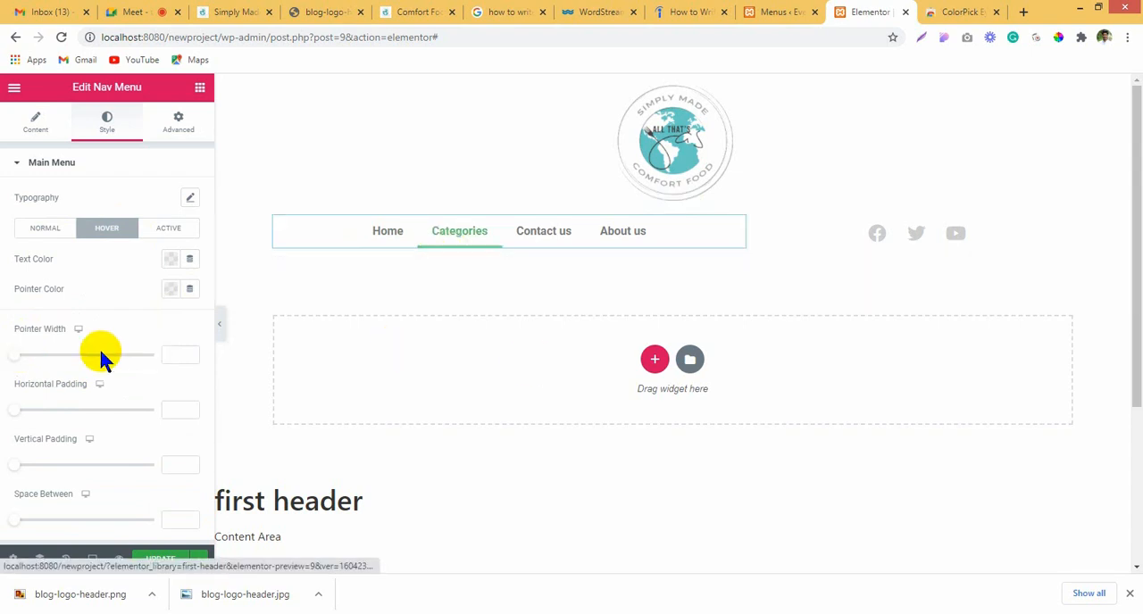
{"action": "left_click", "coordinate": [169, 262]}
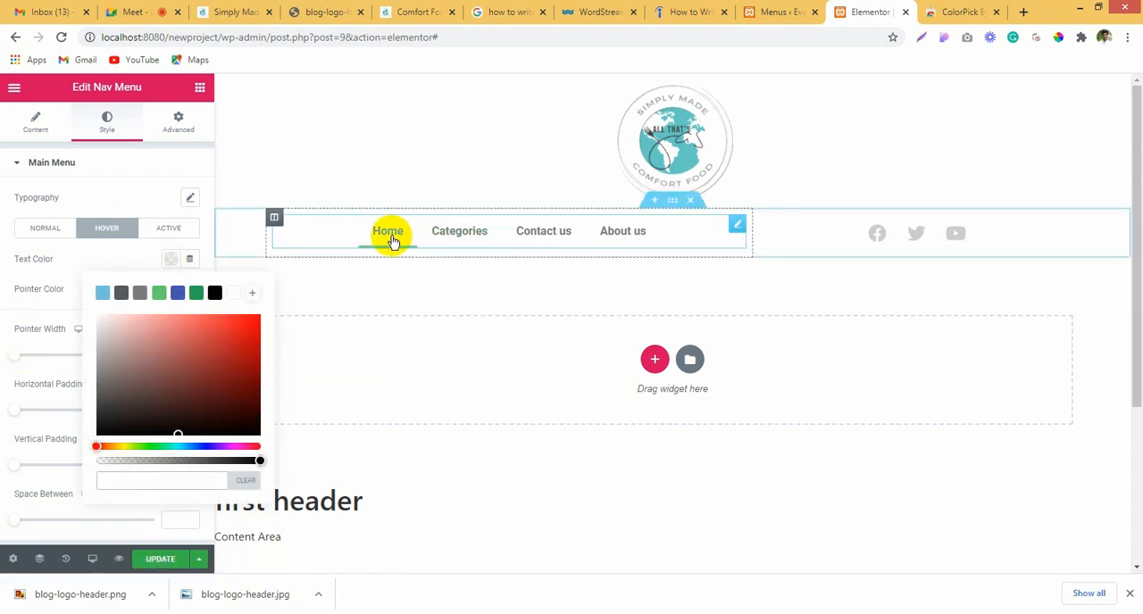
{"action": "key", "text": "ctrl+v"}
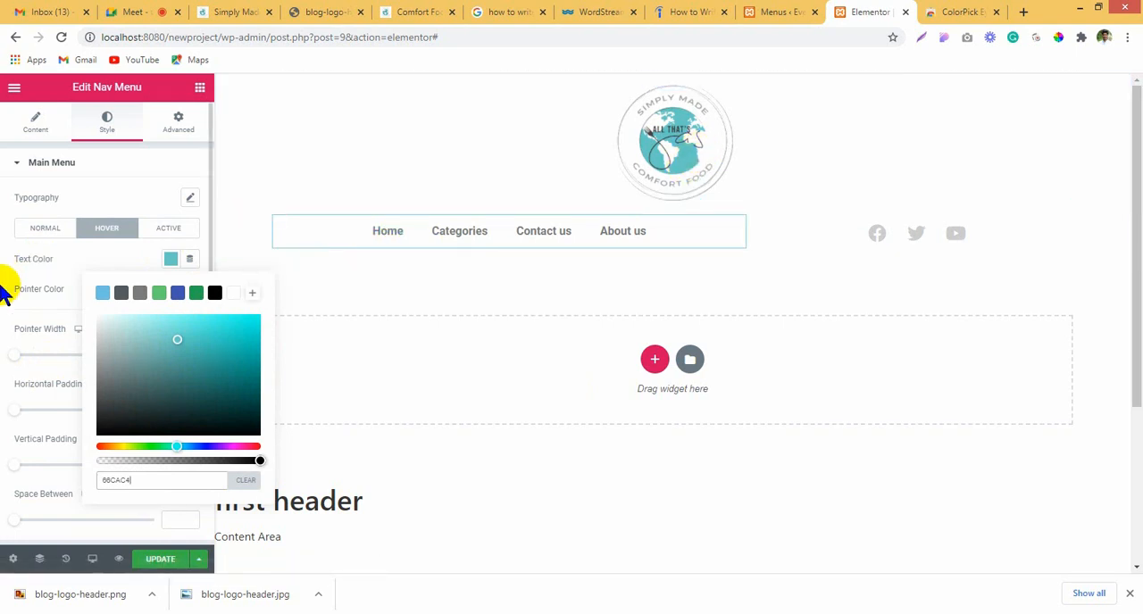
{"action": "left_click", "coordinate": [145, 277]}
{"action": "left_click", "coordinate": [170, 289]}
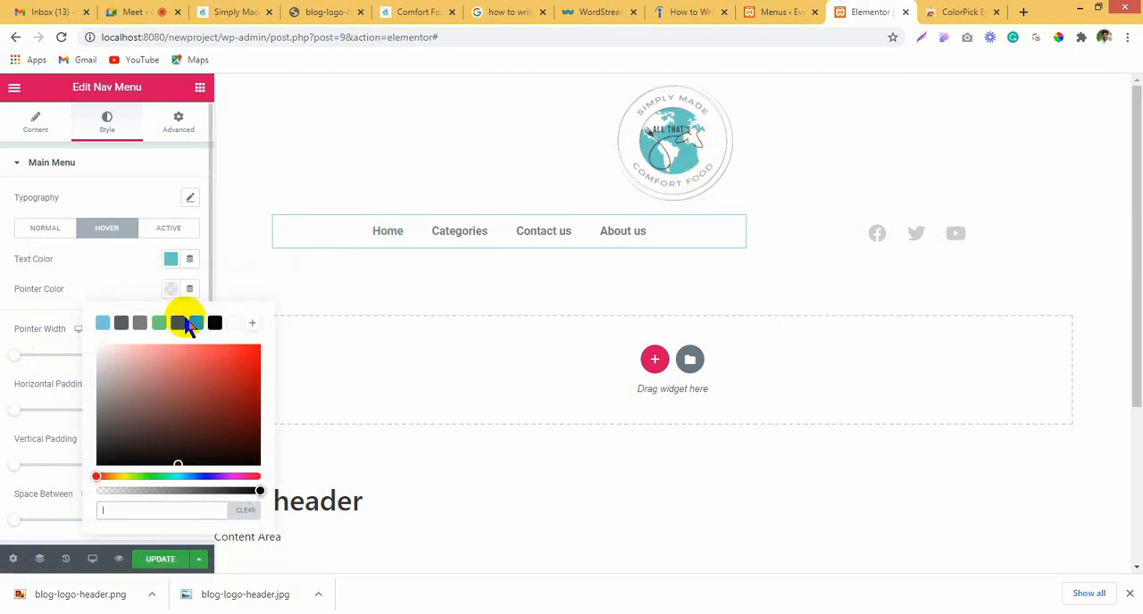
{"action": "type", "text": "#66CAC4"}
{"action": "left_click", "coordinate": [154, 347]}
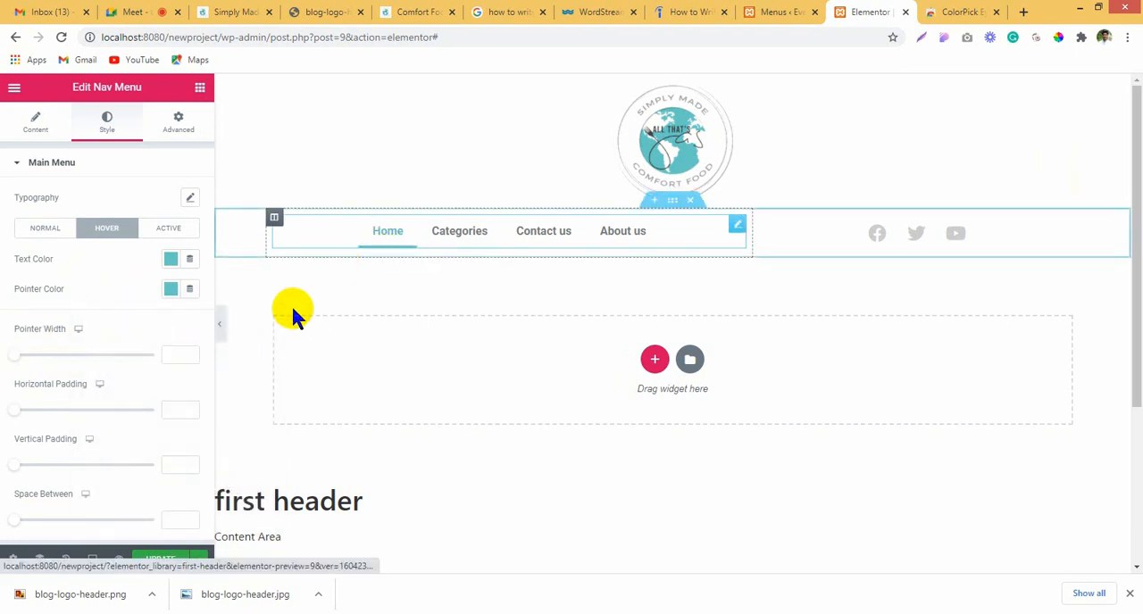
{"action": "left_click", "coordinate": [189, 352]}
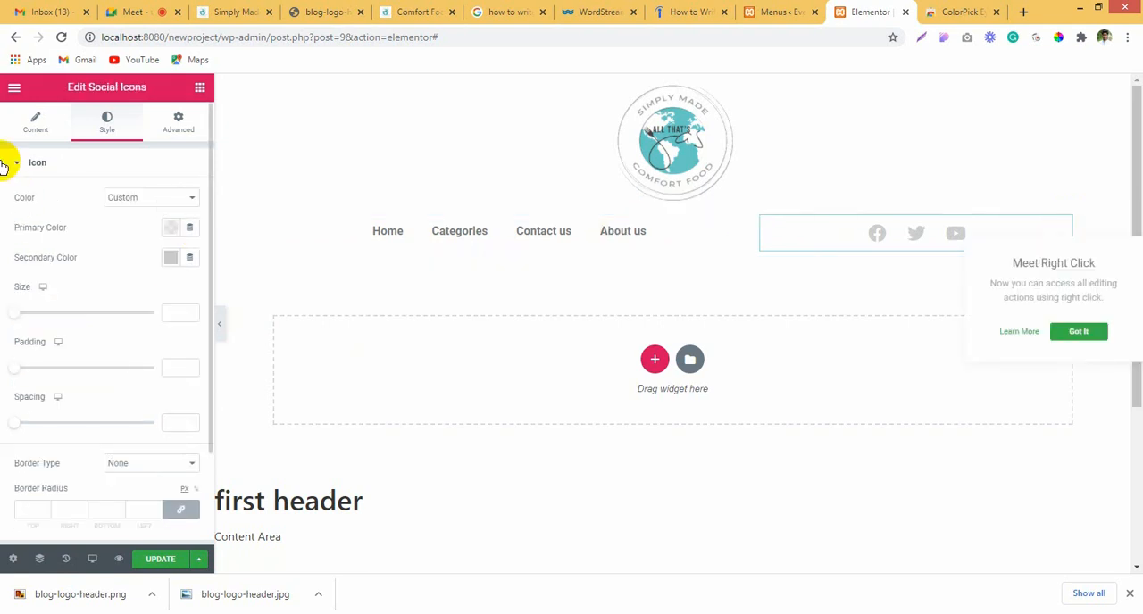
Step: Set the social icons' secondary color to a fully opaque darker gray, rgba(167, 164, 164, 1)
{"action": "left_click", "coordinate": [170, 258]}
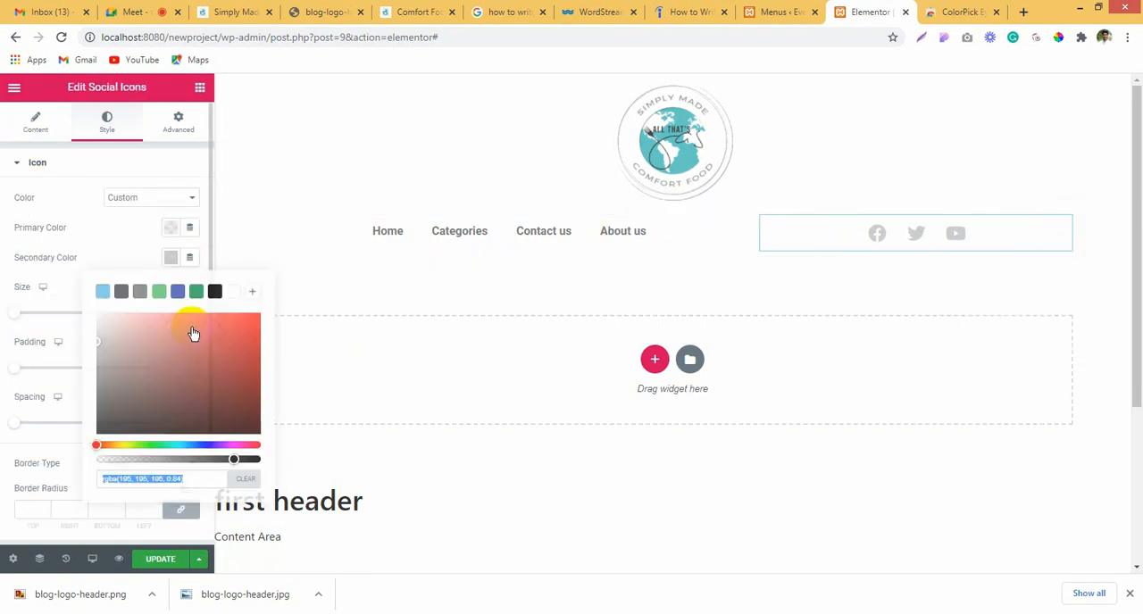
{"action": "left_click_drag", "start_coordinate": [234, 460], "coordinate": [265, 463]}
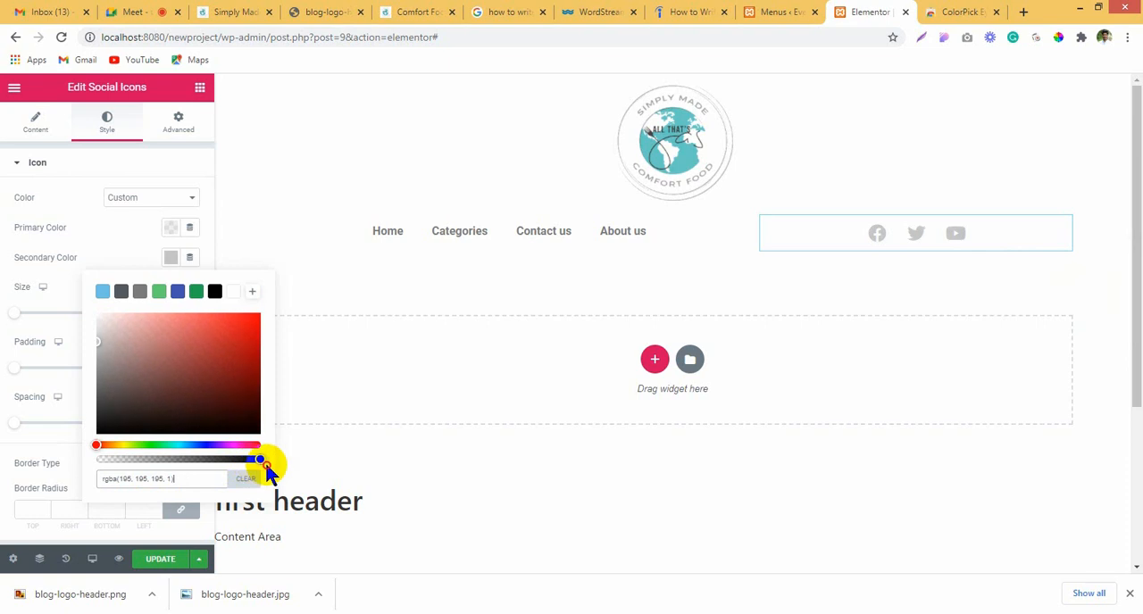
{"action": "left_click", "coordinate": [102, 356]}
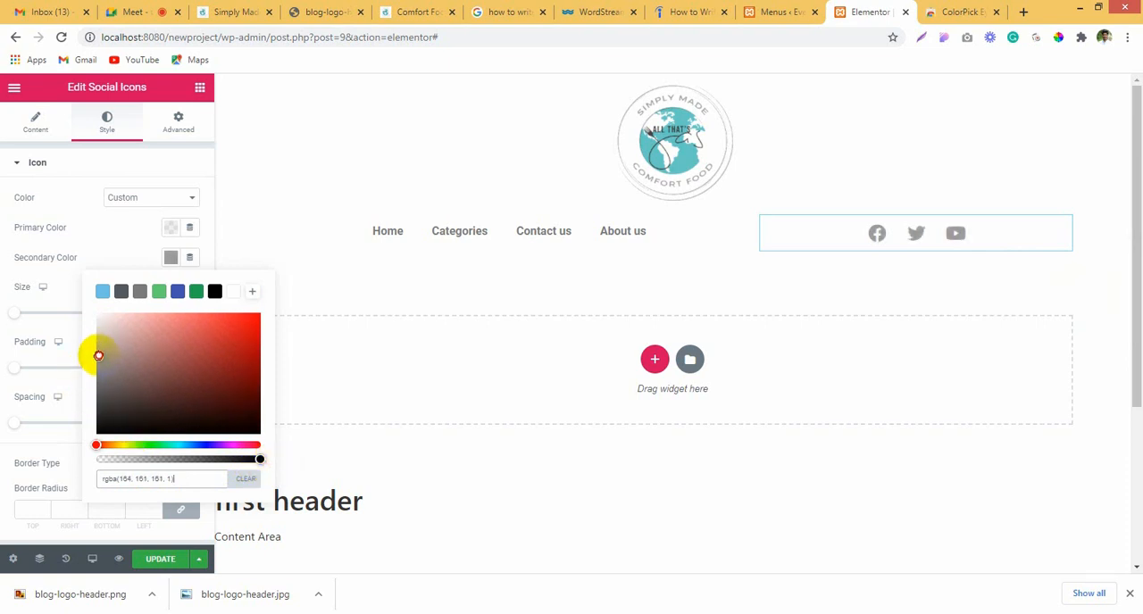
{"action": "left_click_drag", "start_coordinate": [98, 355], "coordinate": [99, 354]}
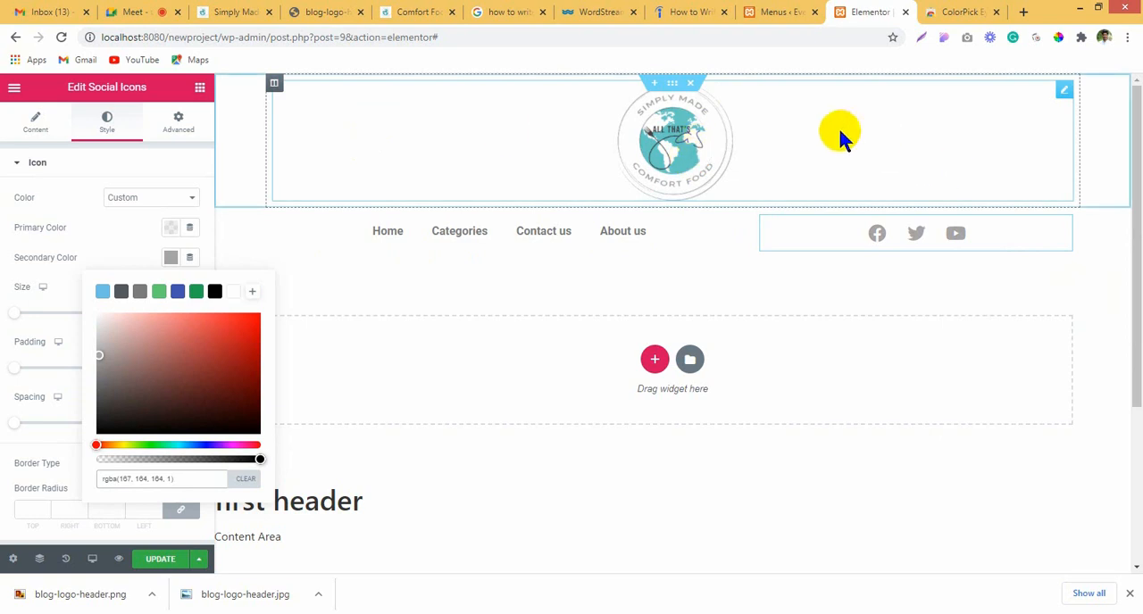
{"action": "left_click", "coordinate": [582, 141]}
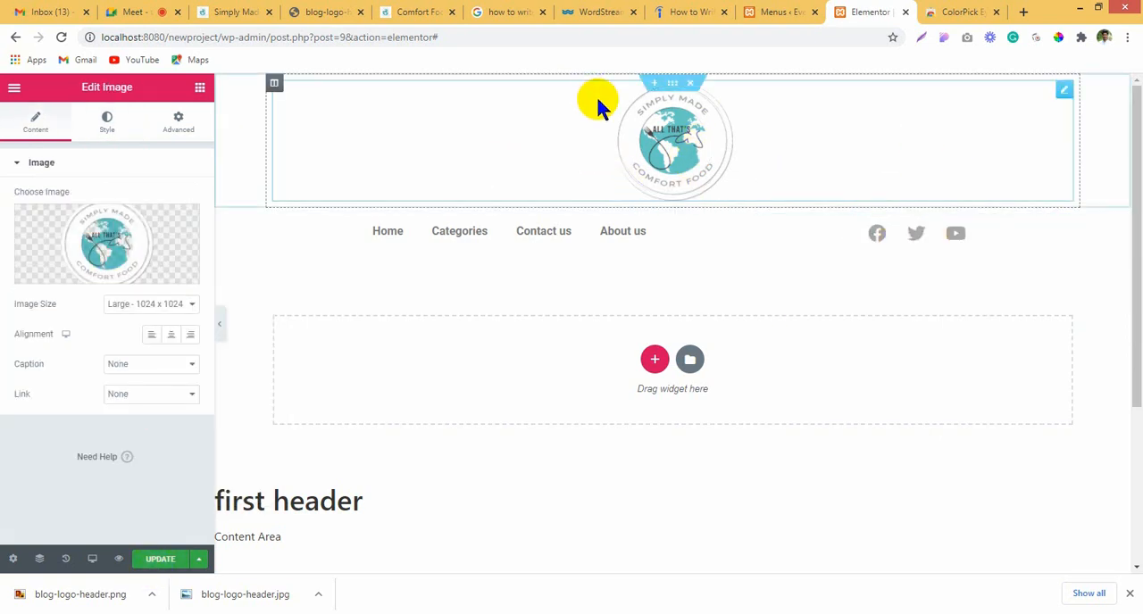
Step: In the mobile preview, set the widths of the navigation menu column and the social icons column to 50% each
{"action": "left_click", "coordinate": [91, 558]}
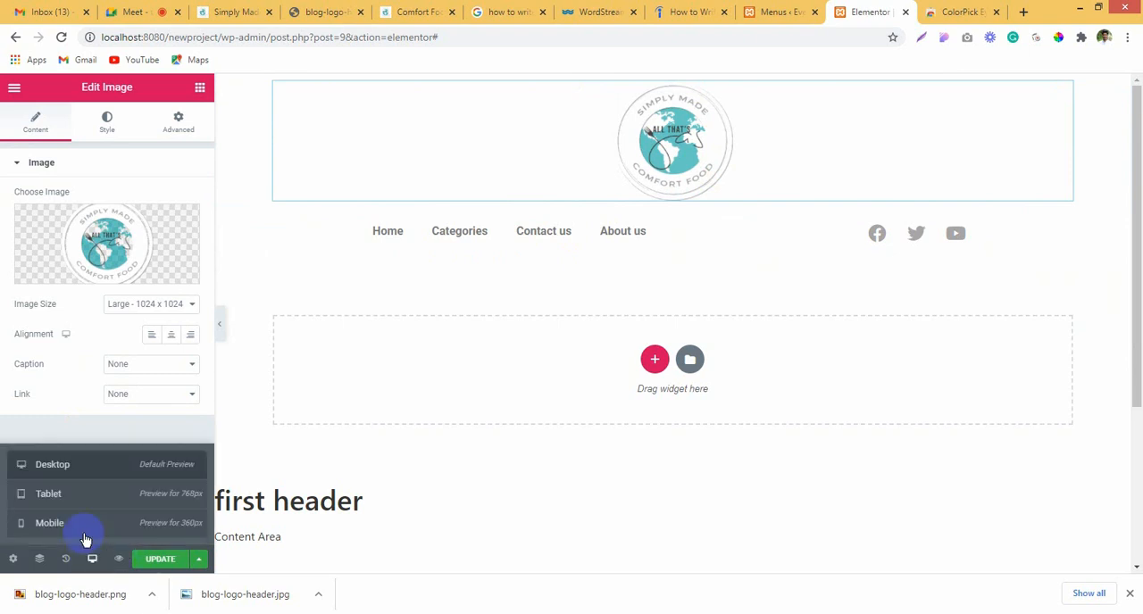
{"action": "left_click", "coordinate": [82, 525]}
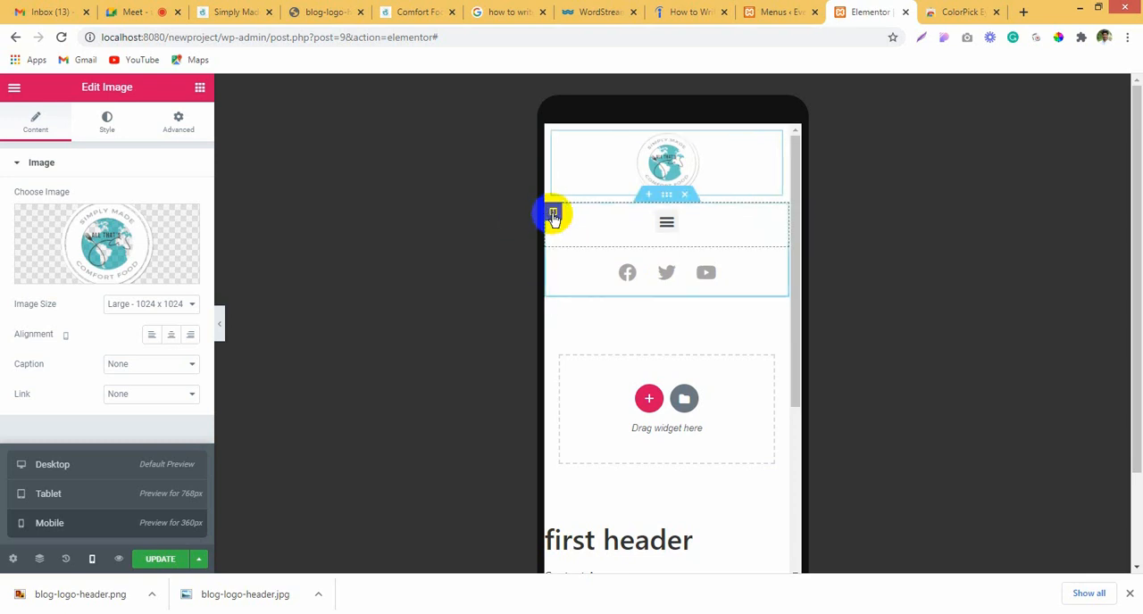
{"action": "left_click", "coordinate": [552, 215]}
{"action": "left_click", "coordinate": [179, 197]}
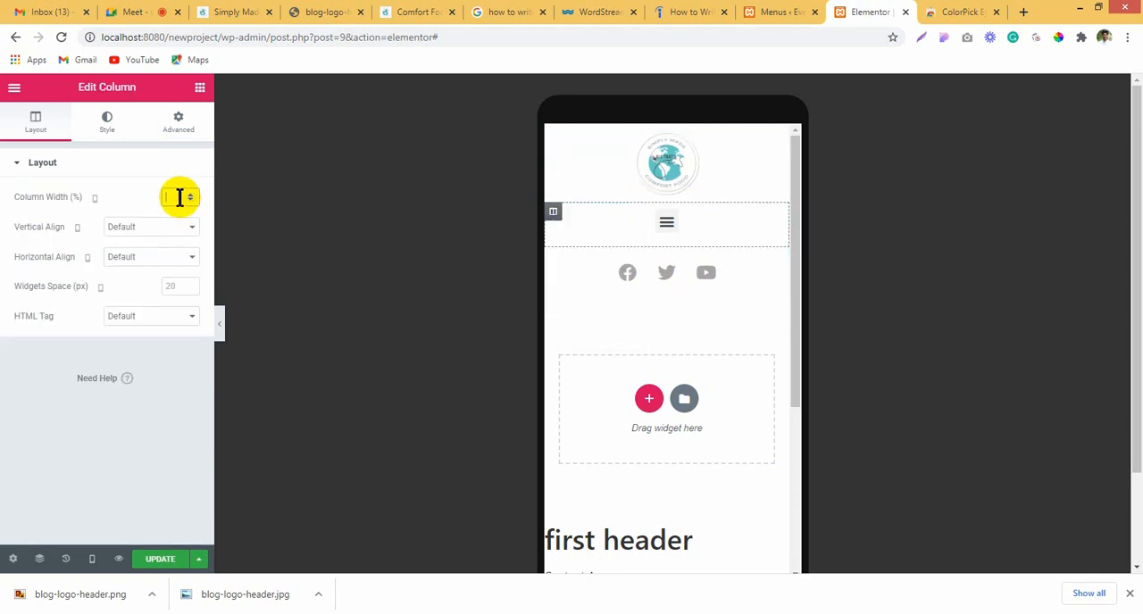
{"action": "type", "text": "50"}
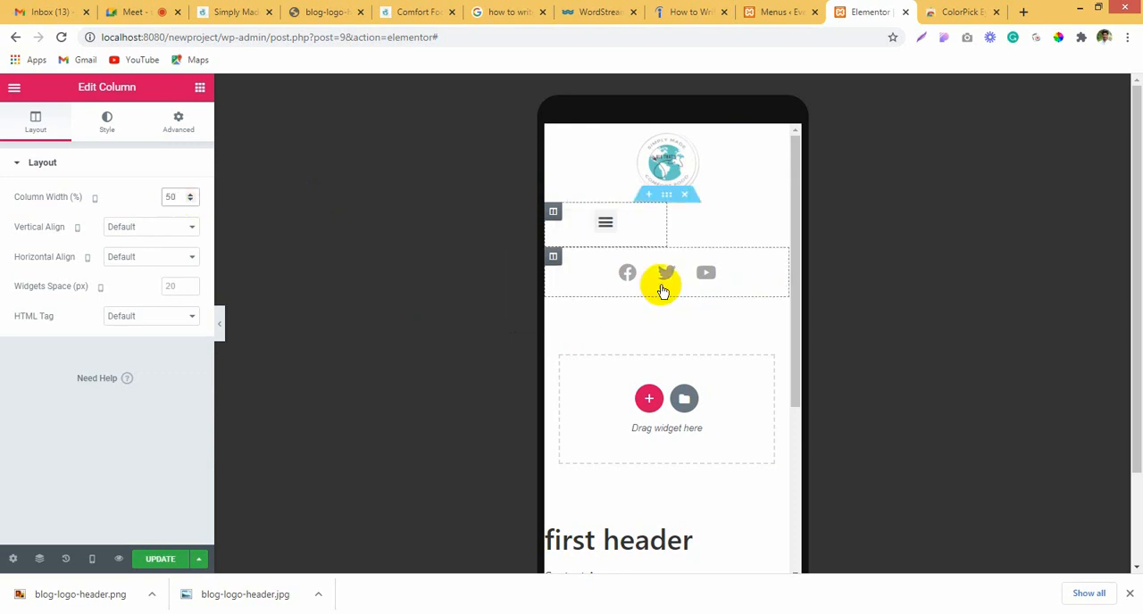
{"action": "left_click", "coordinate": [552, 258]}
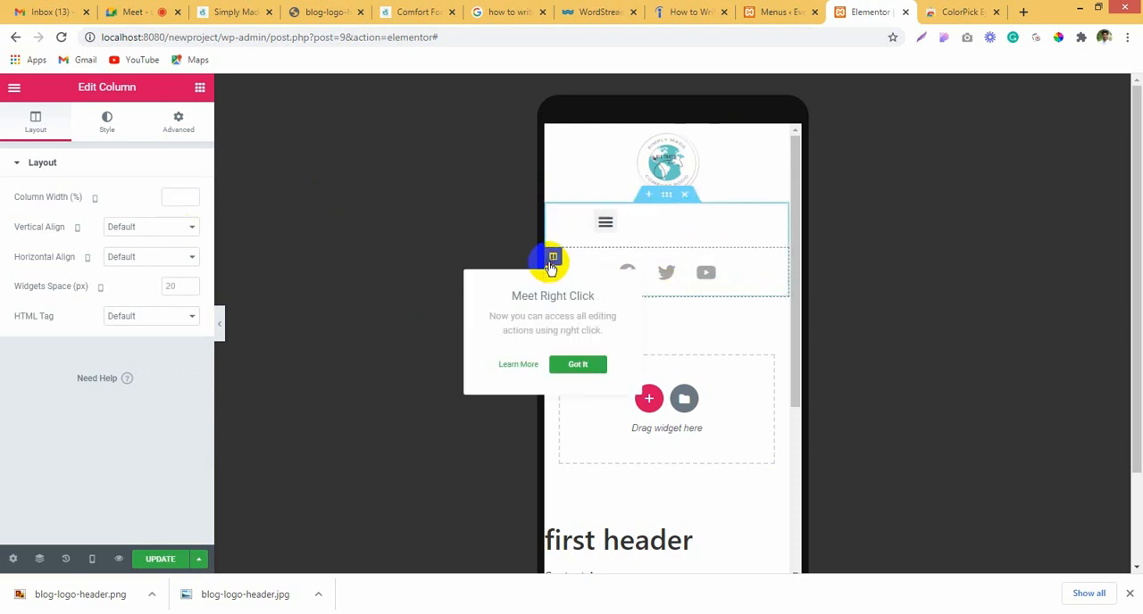
{"action": "left_click", "coordinate": [173, 197]}
{"action": "type", "text": "50"}
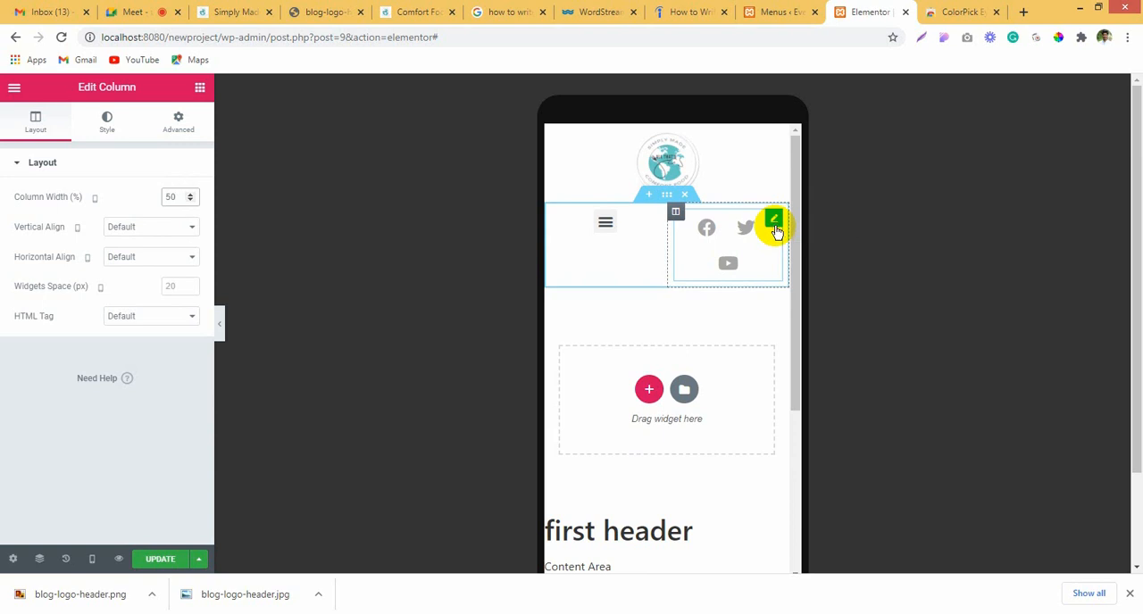
Step: Set the social icons' size to 18 for the mobile view
{"action": "left_click", "coordinate": [776, 228]}
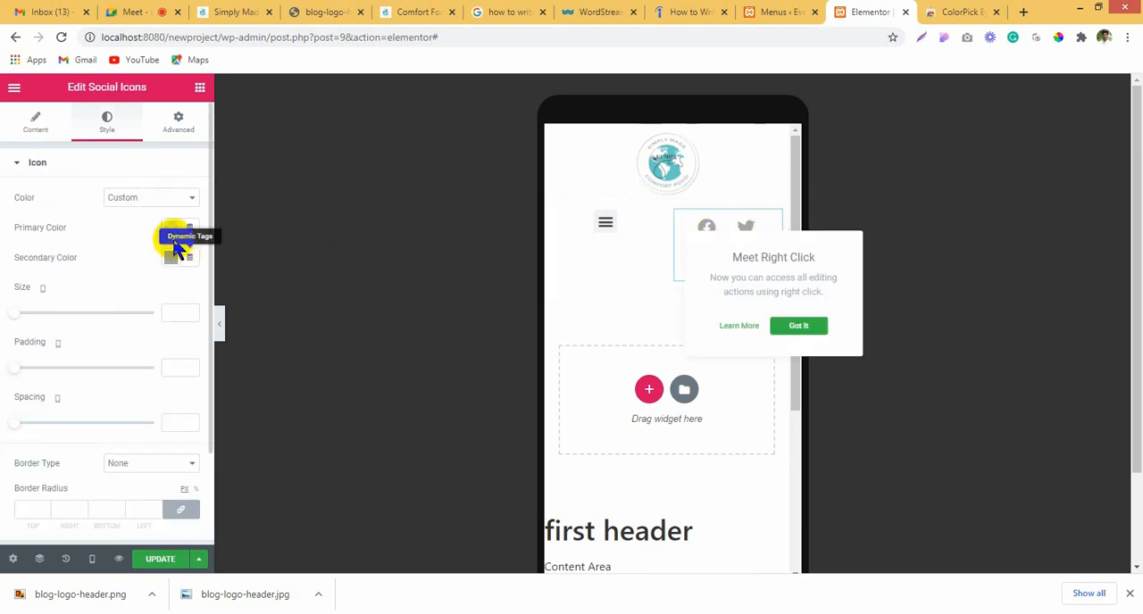
{"action": "left_click", "coordinate": [17, 314]}
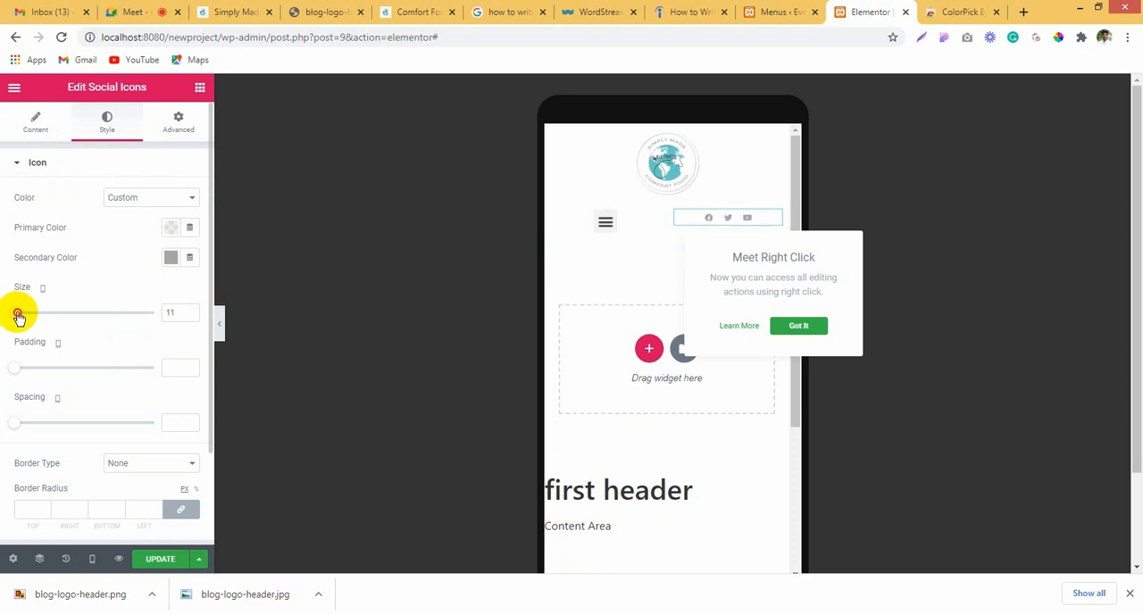
{"action": "left_click_drag", "start_coordinate": [20, 314], "coordinate": [169, 312]}
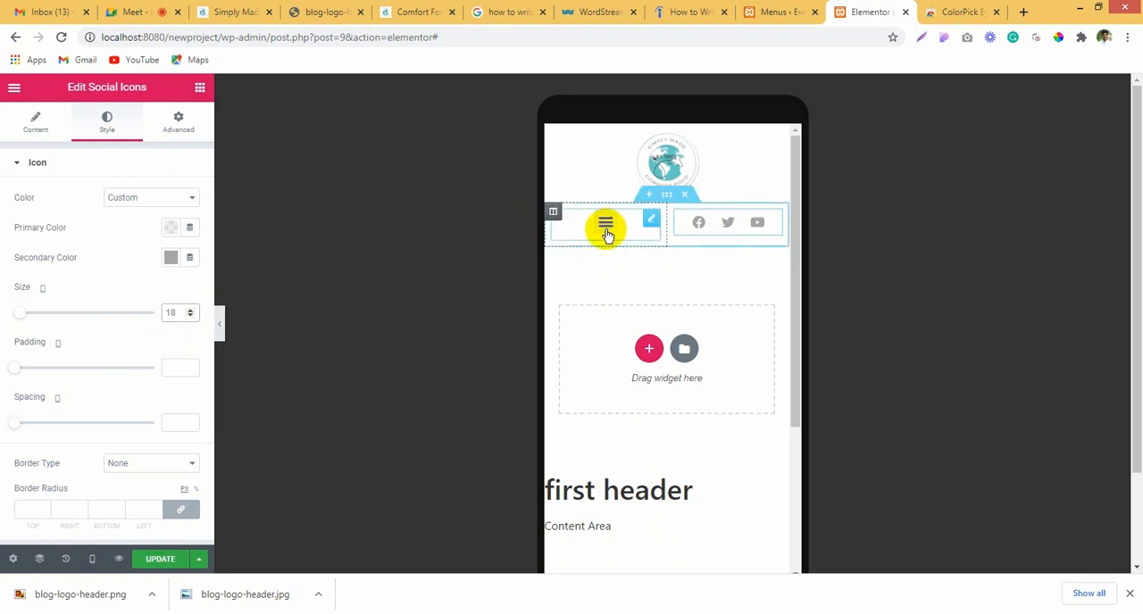
Step: Set the navigation menu's toggle button color to the gray #959090 in its normal state
{"action": "left_click", "coordinate": [632, 220]}
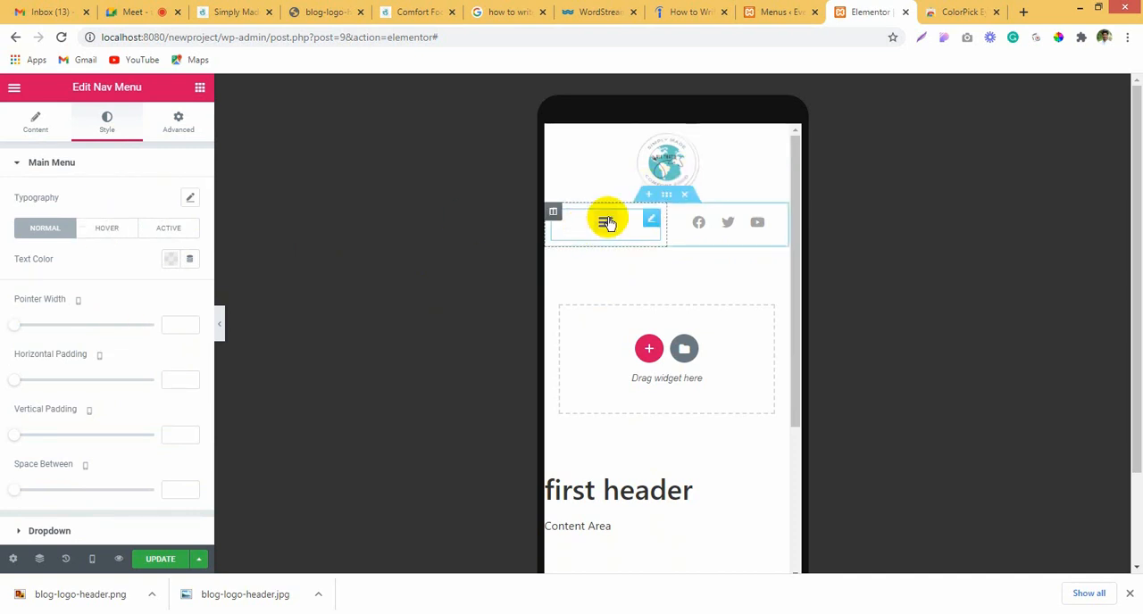
{"action": "scroll", "coordinate": [250, 314], "scroll_direction": "down", "scroll_amount": 2}
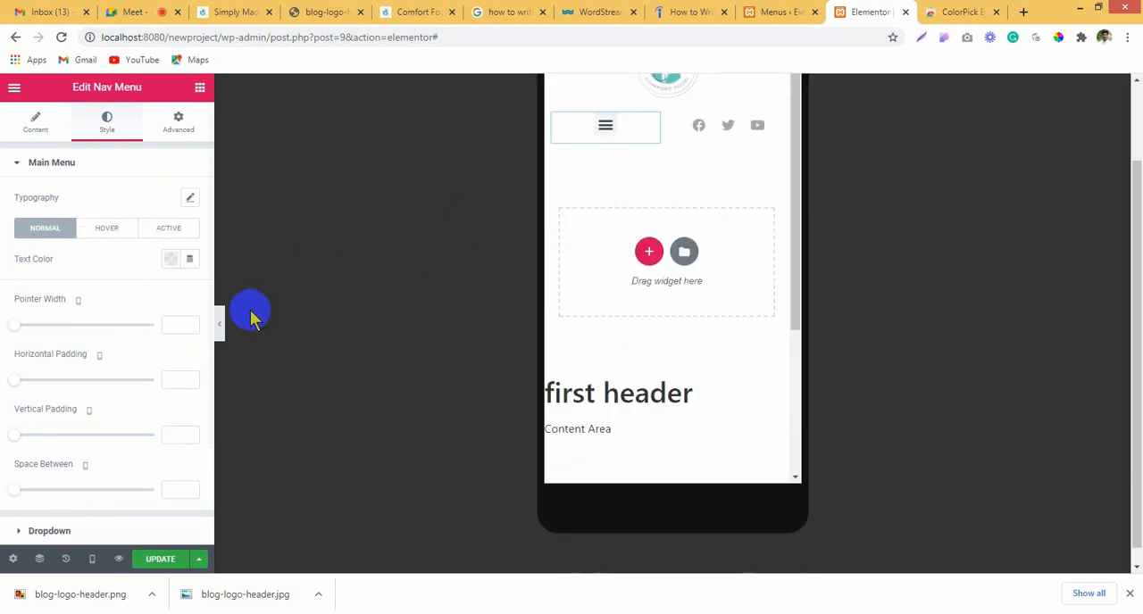
{"action": "scroll", "coordinate": [40, 294], "scroll_direction": "down", "scroll_amount": 2}
{"action": "left_click", "coordinate": [77, 455]}
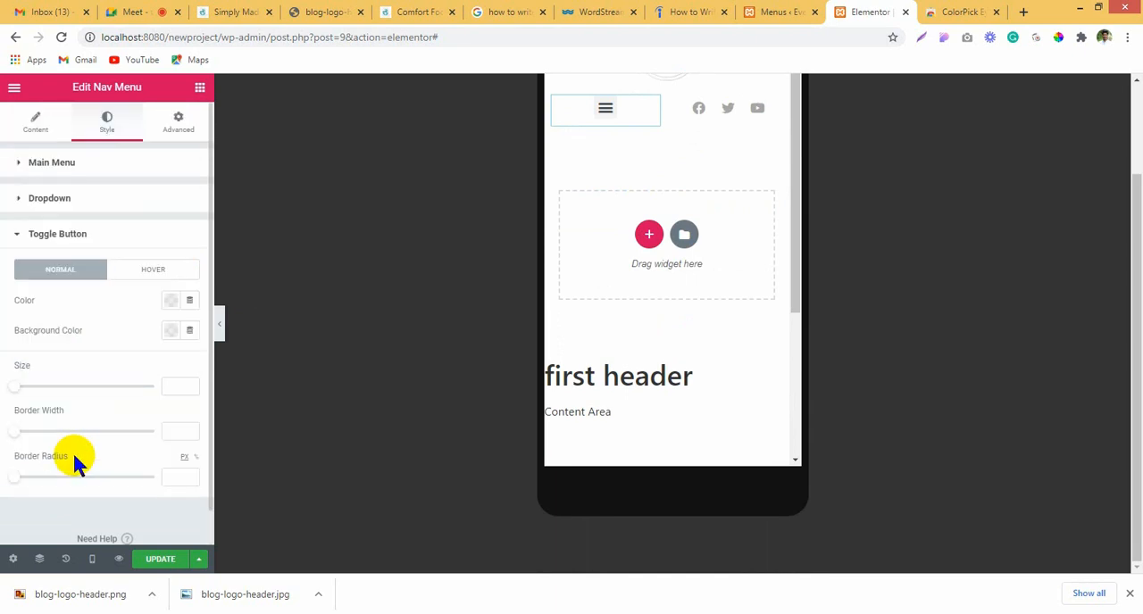
{"action": "scroll", "coordinate": [643, 250], "scroll_direction": "up", "scroll_amount": 2}
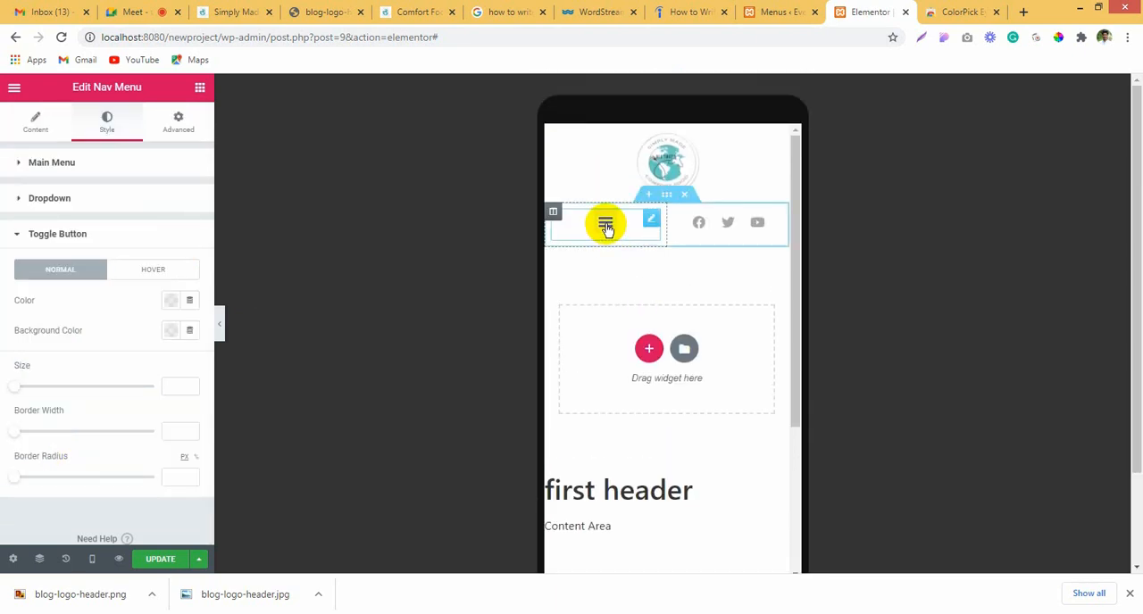
{"action": "left_click", "coordinate": [605, 224]}
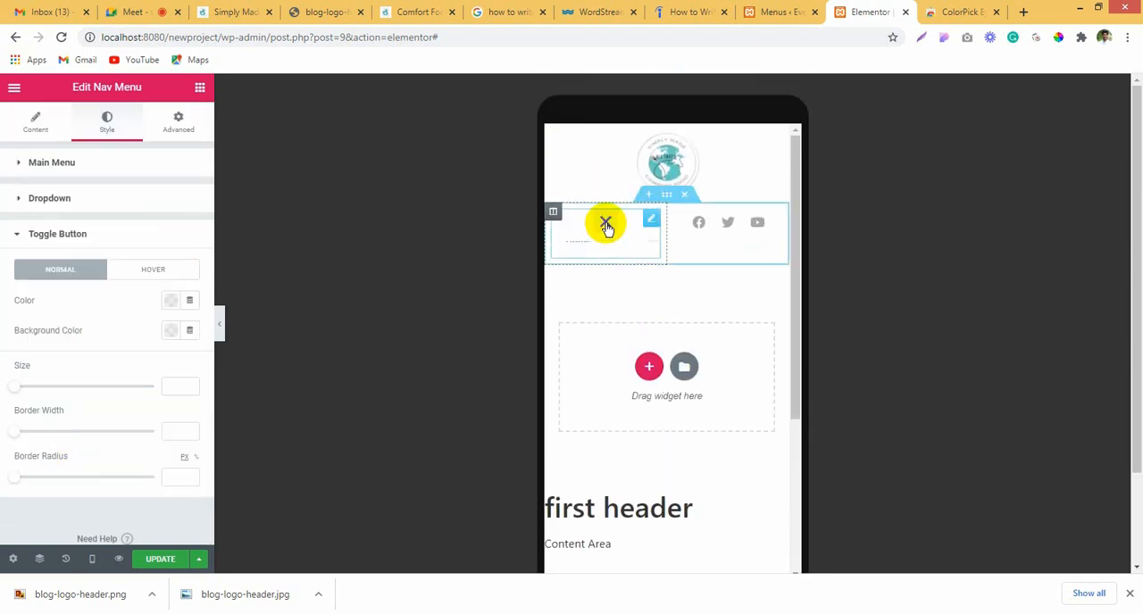
{"action": "left_click", "coordinate": [605, 224]}
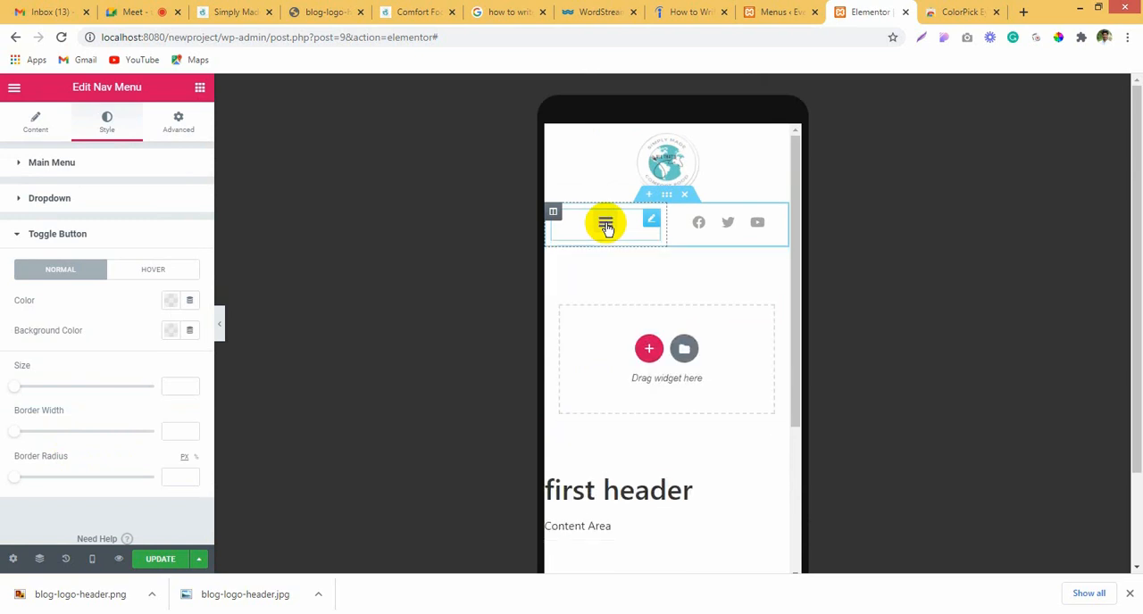
{"action": "left_click", "coordinate": [171, 301]}
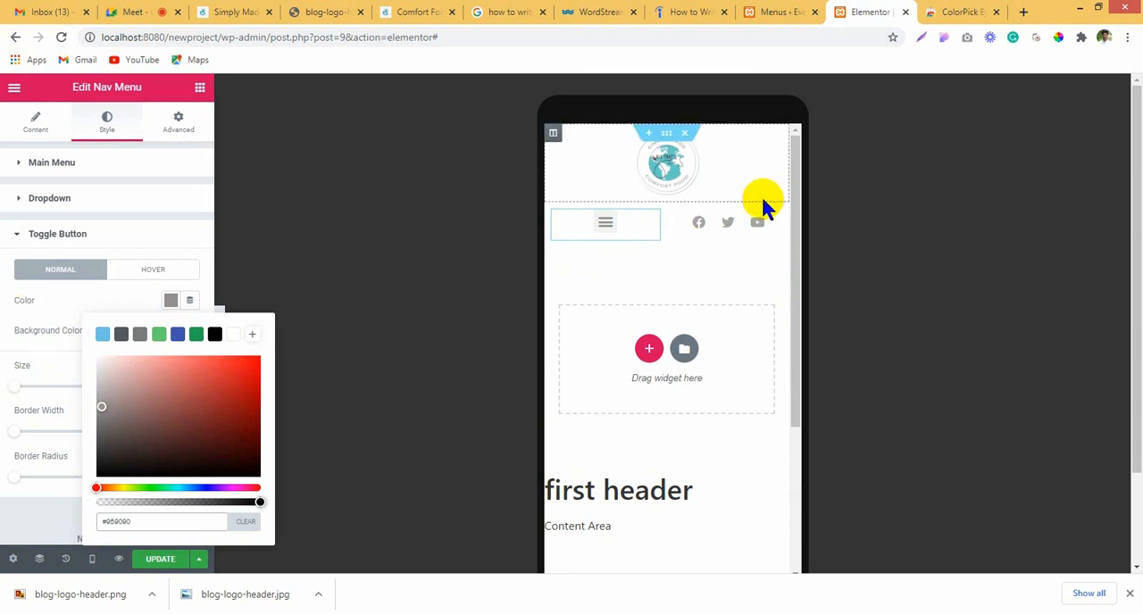
{"action": "left_click", "coordinate": [9, 304]}
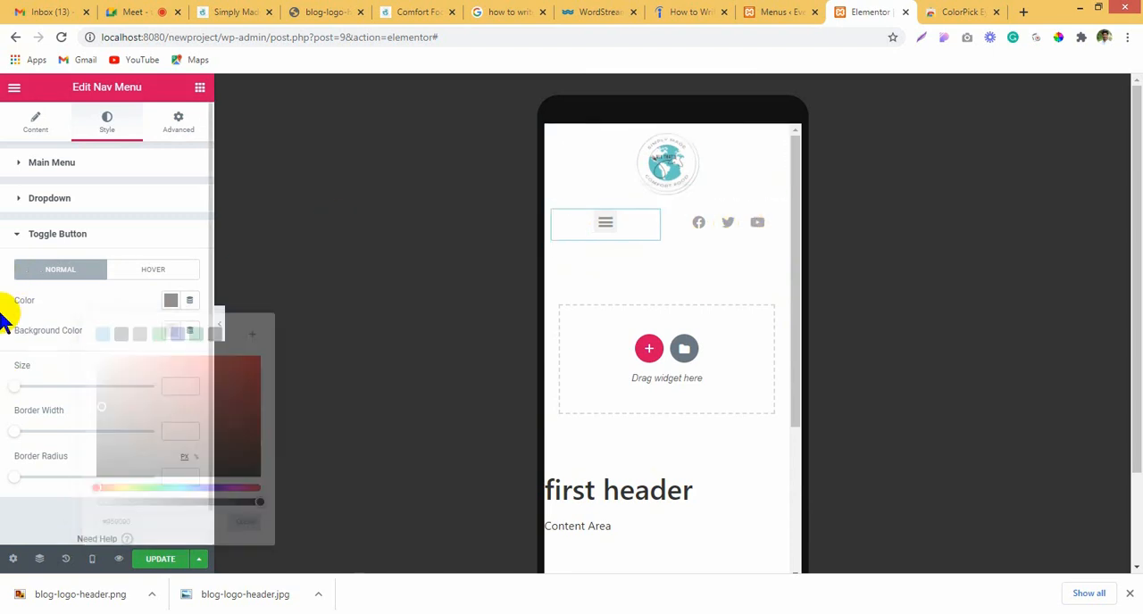
Step: Make the toggle button's background color fully transparent
{"action": "left_click", "coordinate": [171, 331]}
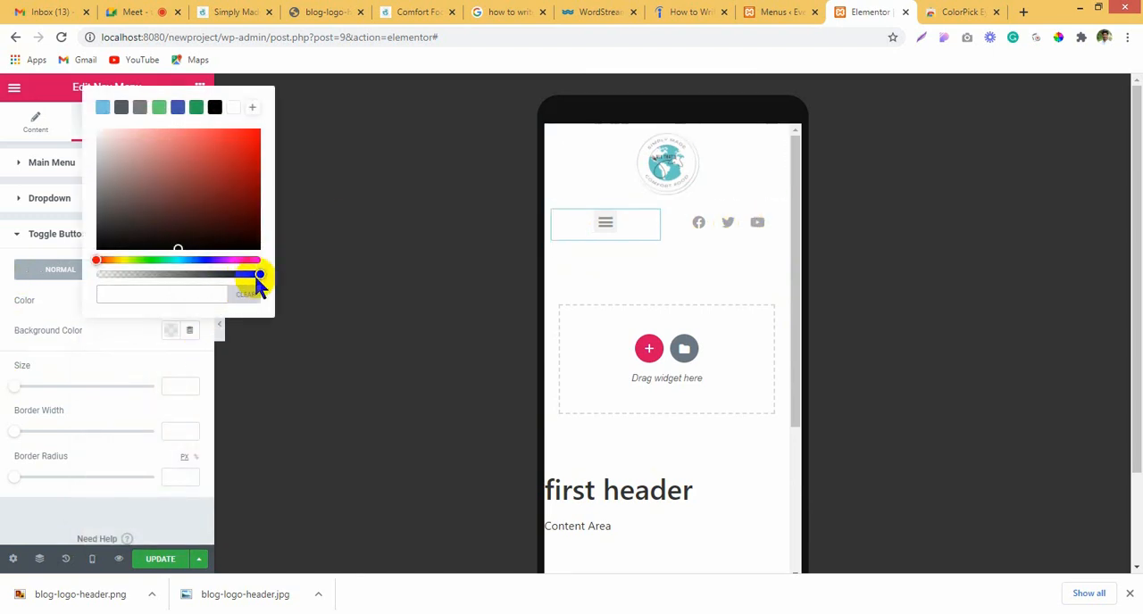
{"action": "left_click_drag", "start_coordinate": [255, 275], "coordinate": [5, 285]}
{"action": "left_click", "coordinate": [1, 268]}
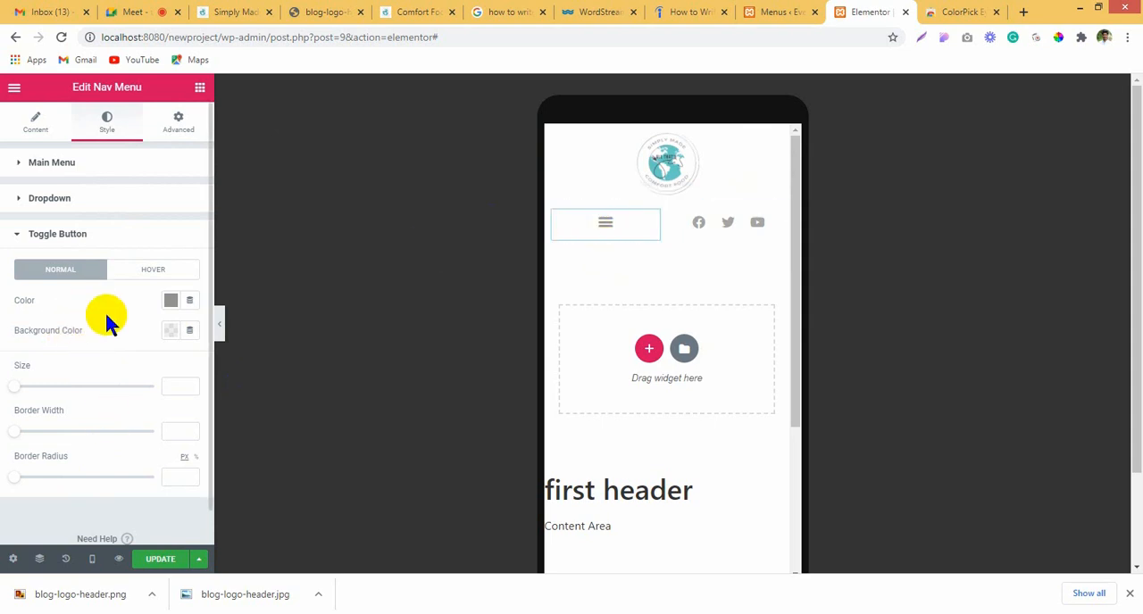
Step: Try left alignment for the navigation menu's layout and return it to centered
{"action": "scroll", "coordinate": [85, 365], "scroll_direction": "down", "scroll_amount": 1}
{"action": "scroll", "coordinate": [26, 233], "scroll_direction": "up", "scroll_amount": 1}
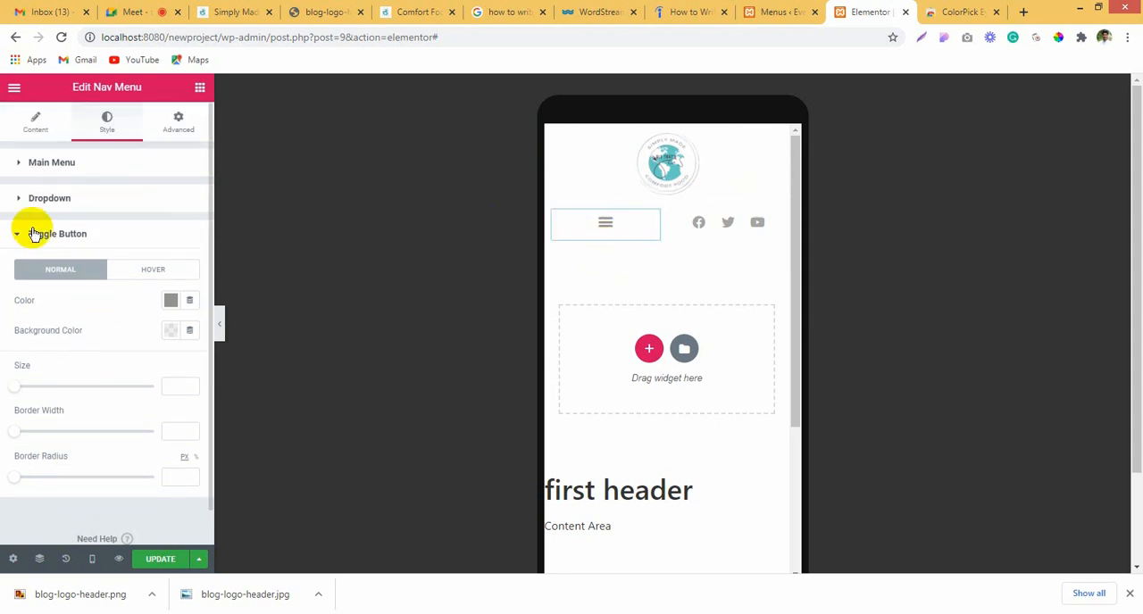
{"action": "left_click", "coordinate": [31, 123]}
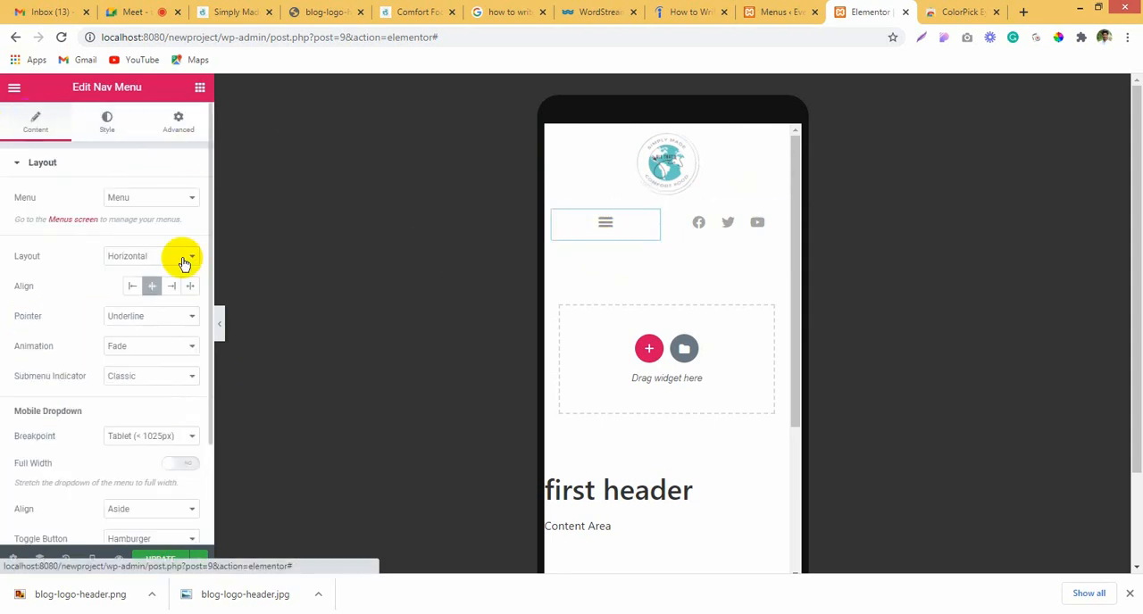
{"action": "left_click", "coordinate": [131, 287]}
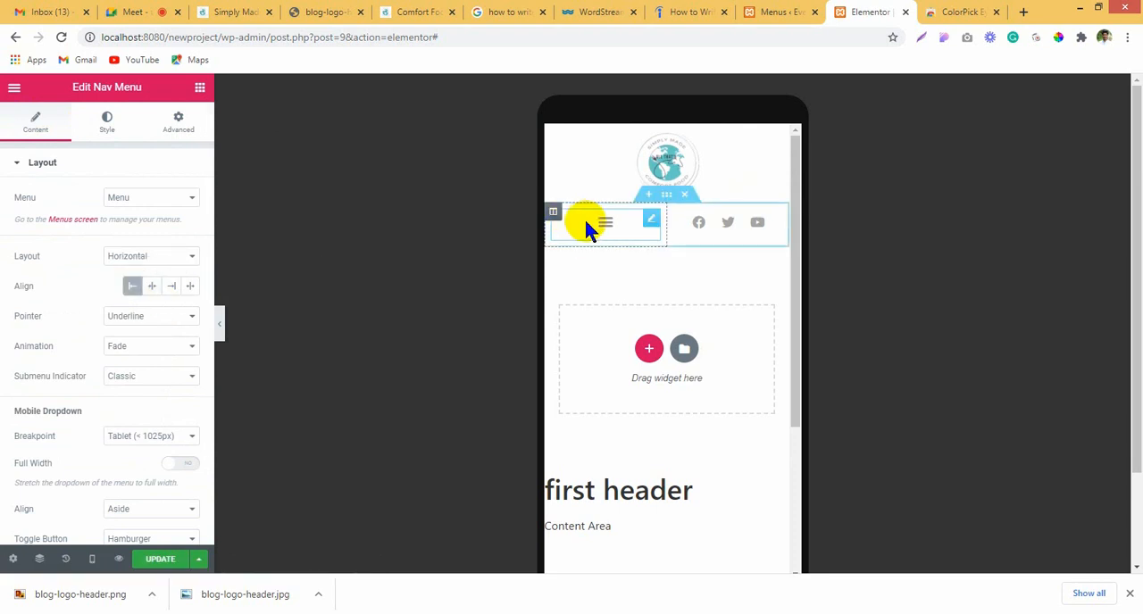
{"action": "left_click", "coordinate": [151, 286]}
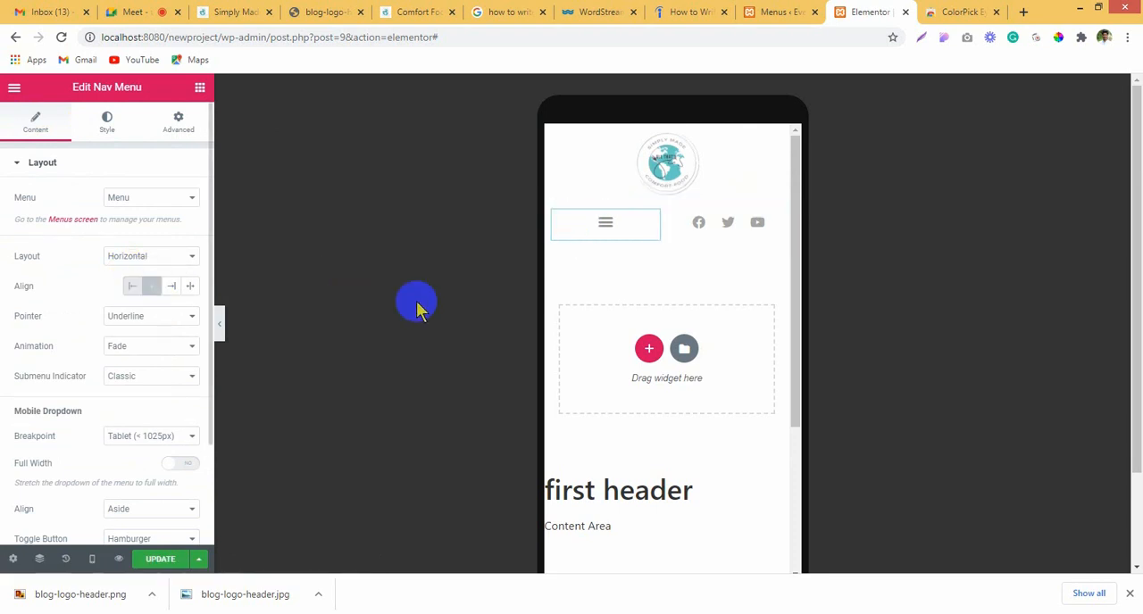
Step: Align the mobile dropdown's toggle button to the left of the navigation menu column
{"action": "scroll", "coordinate": [59, 382], "scroll_direction": "down", "scroll_amount": 2}
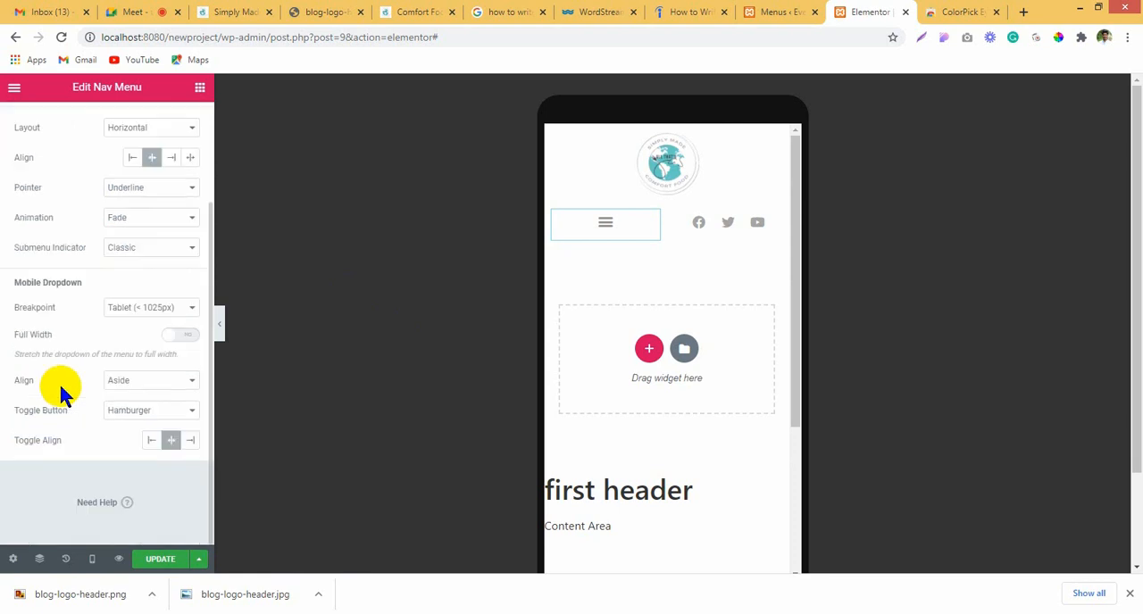
{"action": "left_click", "coordinate": [151, 442]}
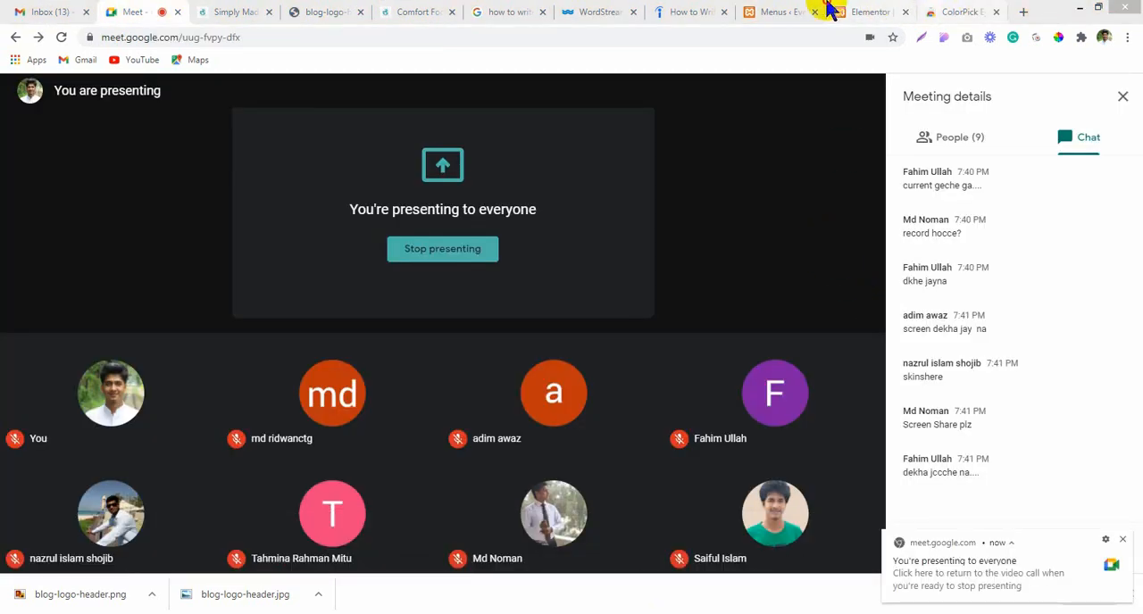
{"action": "left_click", "coordinate": [831, 11]}
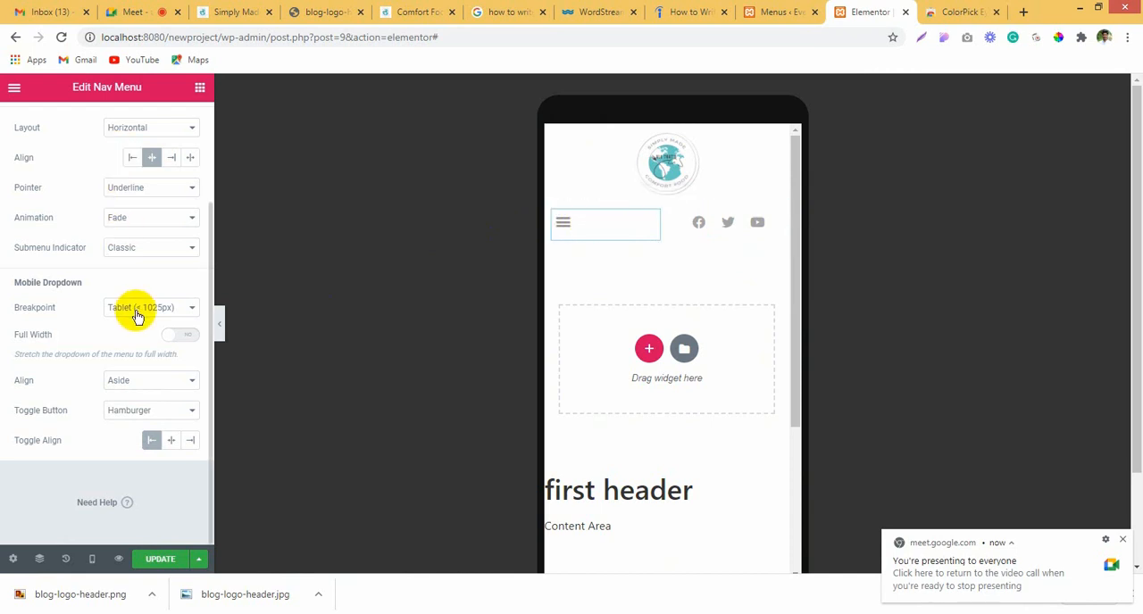
Step: Set the toggle button's size to 20 and update the header template without adding a display condition
{"action": "scroll", "coordinate": [136, 286], "scroll_direction": "up", "scroll_amount": 3}
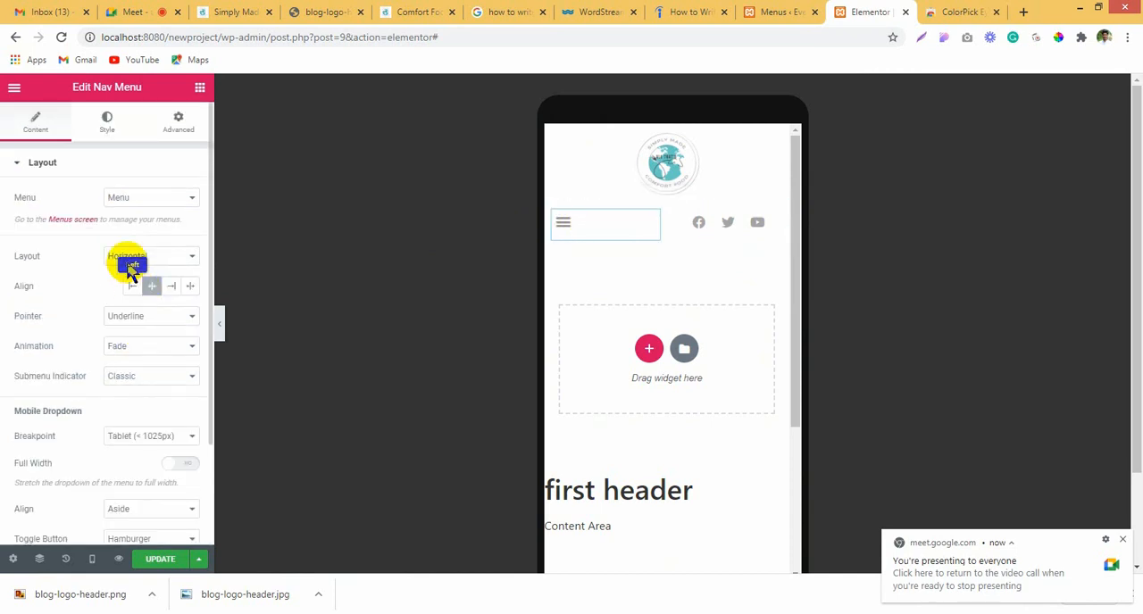
{"action": "left_click", "coordinate": [105, 123]}
{"action": "scroll", "coordinate": [110, 441], "scroll_direction": "down", "scroll_amount": 3}
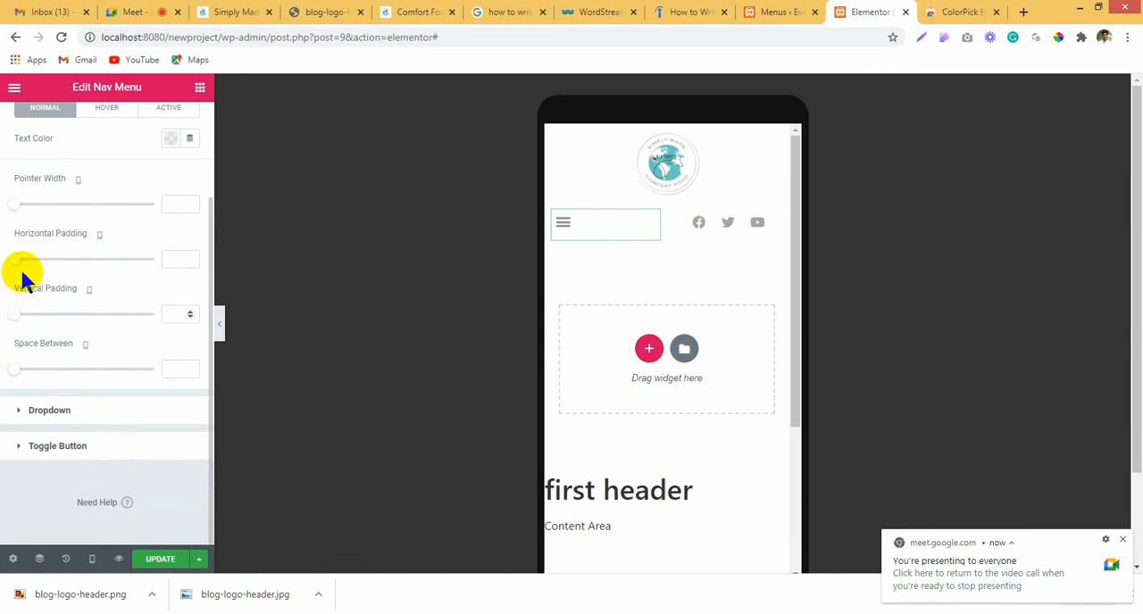
{"action": "scroll", "coordinate": [85, 410], "scroll_direction": "up", "scroll_amount": 1}
{"action": "scroll", "coordinate": [87, 411], "scroll_direction": "down", "scroll_amount": 1}
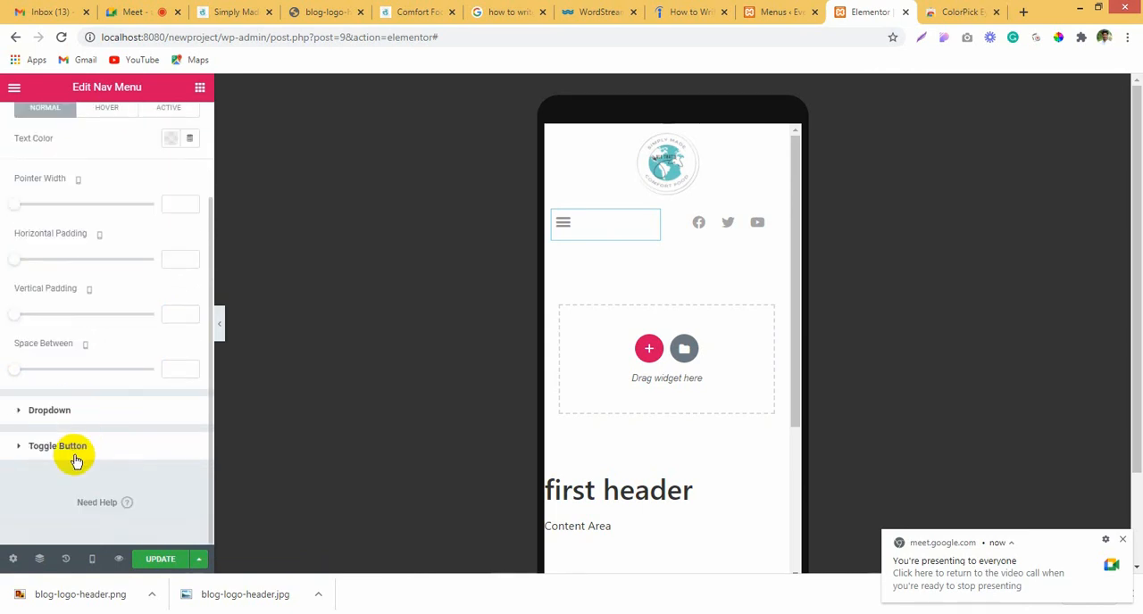
{"action": "left_click", "coordinate": [73, 453]}
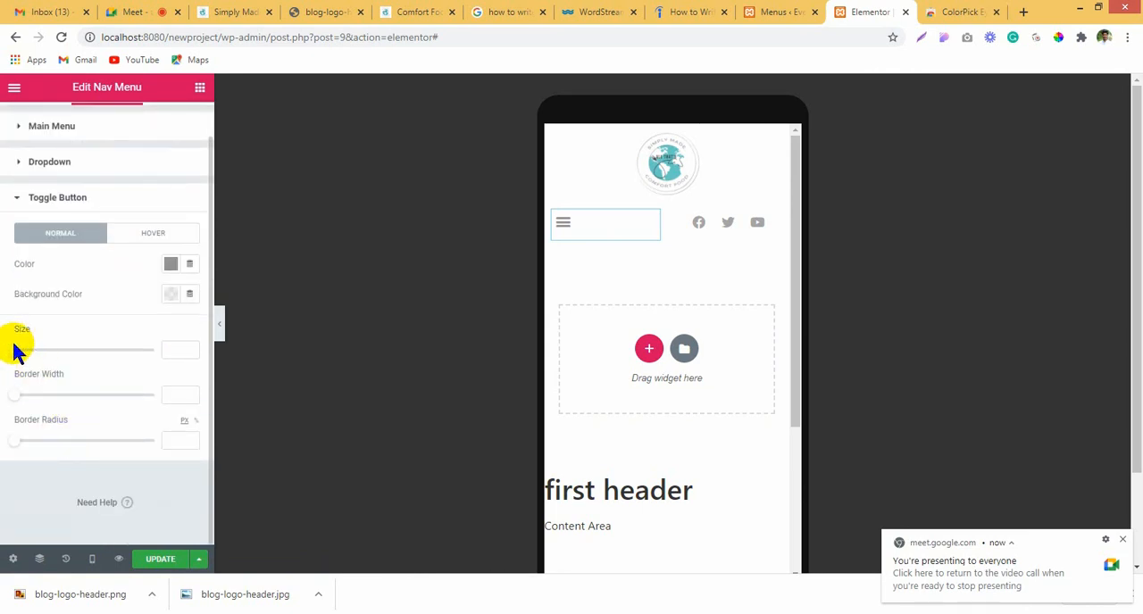
{"action": "mouse_move", "coordinate": [31, 347]}
{"action": "left_mouse_down"}
{"action": "mouse_move", "coordinate": [10, 351]}
{"action": "mouse_move", "coordinate": [33, 354]}
{"action": "mouse_move", "coordinate": [22, 355]}
{"action": "left_mouse_up"}
{"action": "left_click_drag", "start_coordinate": [22, 354], "coordinate": [24, 355]}
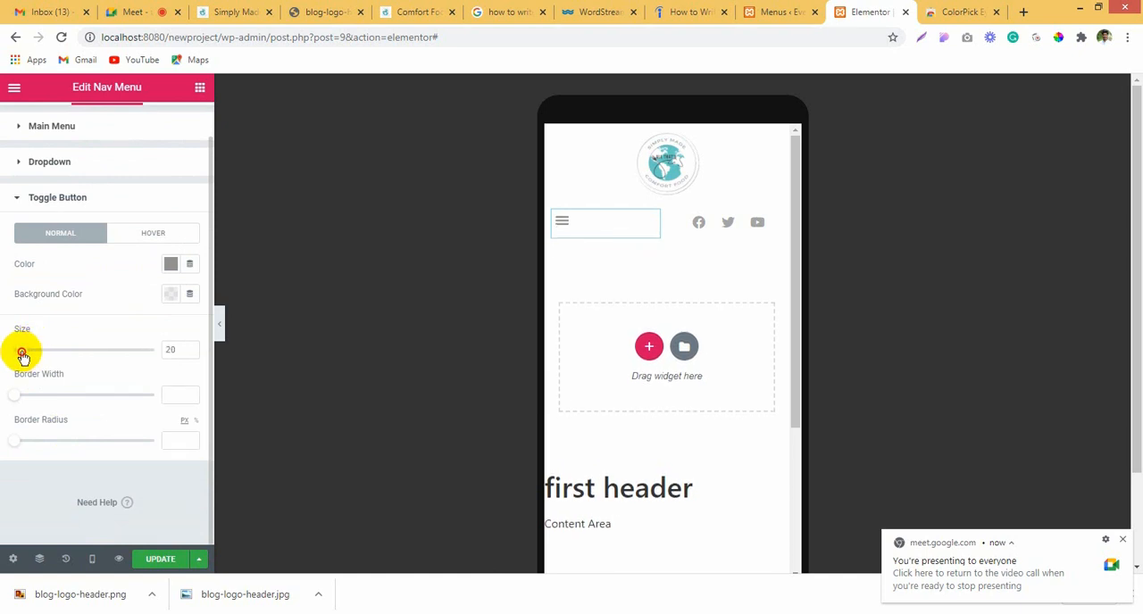
{"action": "left_click", "coordinate": [158, 558]}
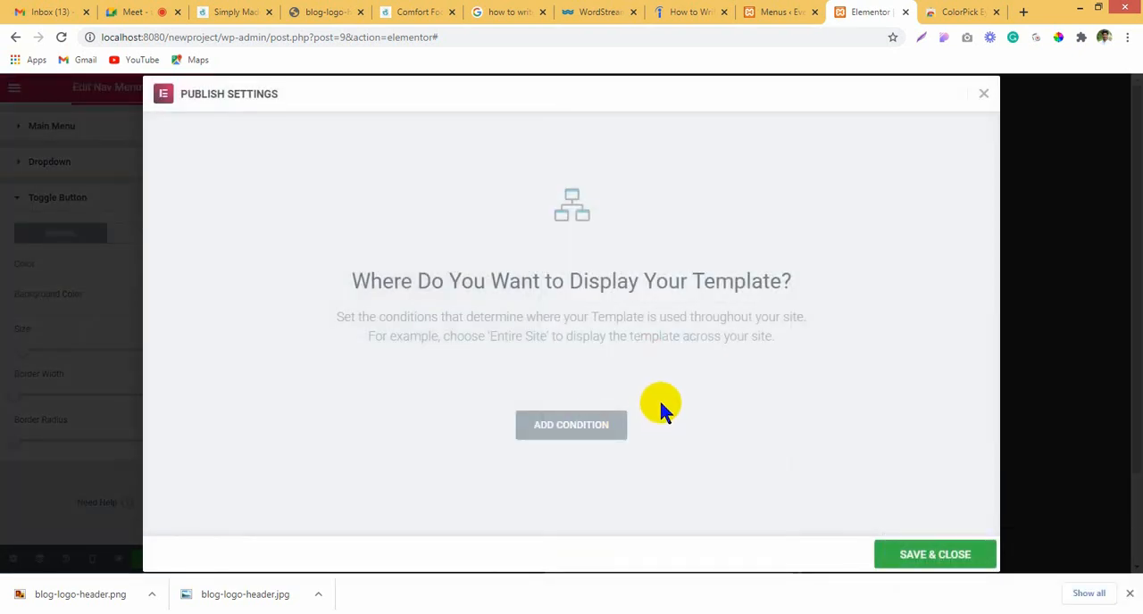
{"action": "left_click", "coordinate": [937, 554]}
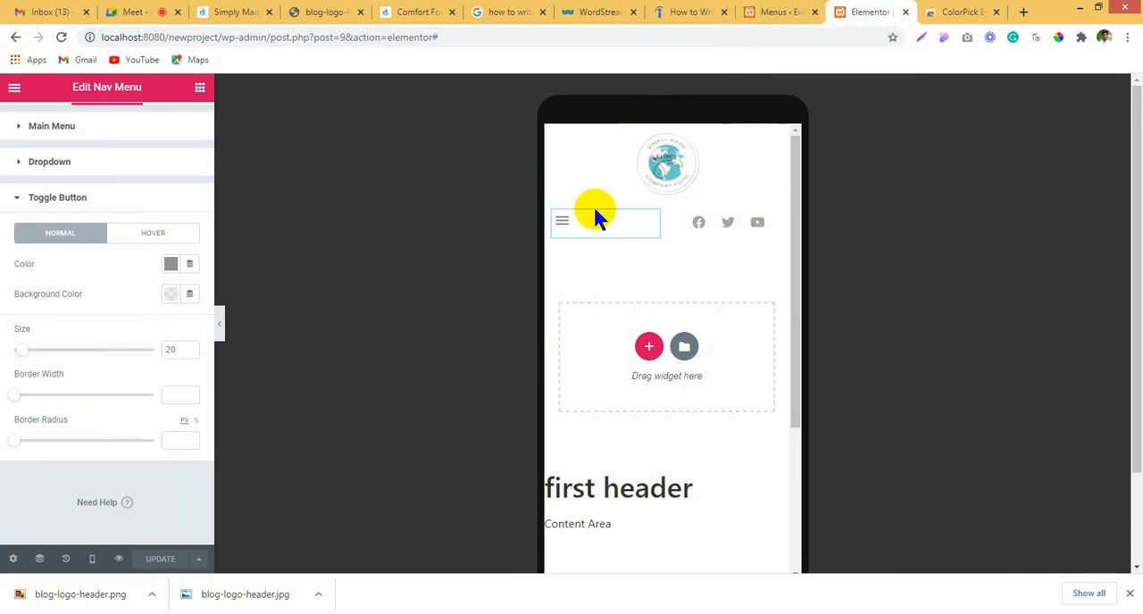
Step: From the WordPress pages list, open the Home page for editing with Elementor in a new browser tab
{"action": "left_click", "coordinate": [773, 11]}
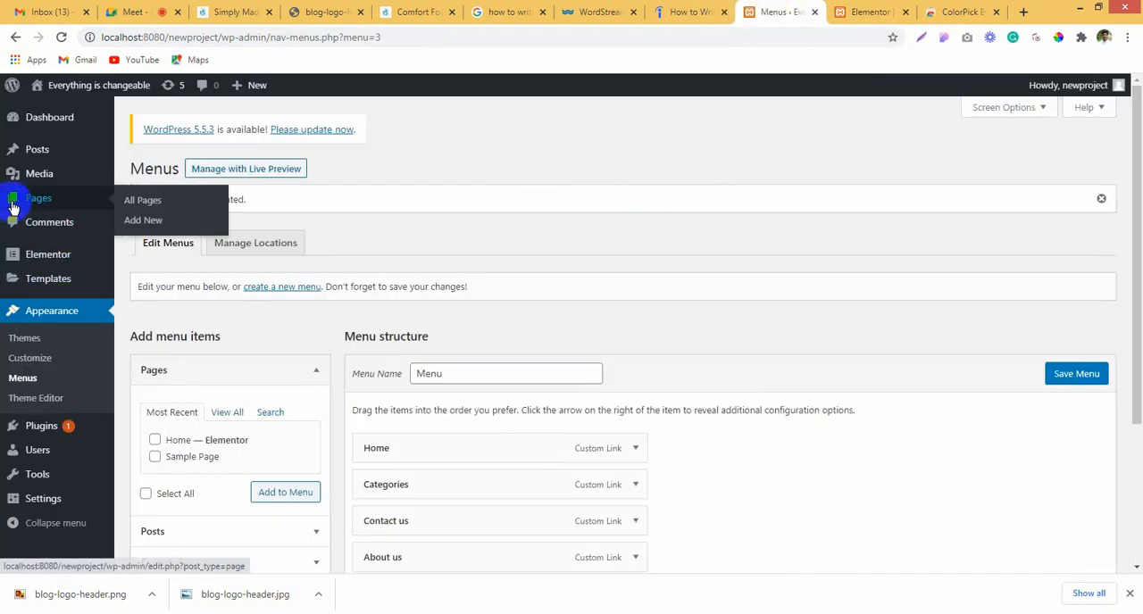
{"action": "left_click", "coordinate": [136, 203]}
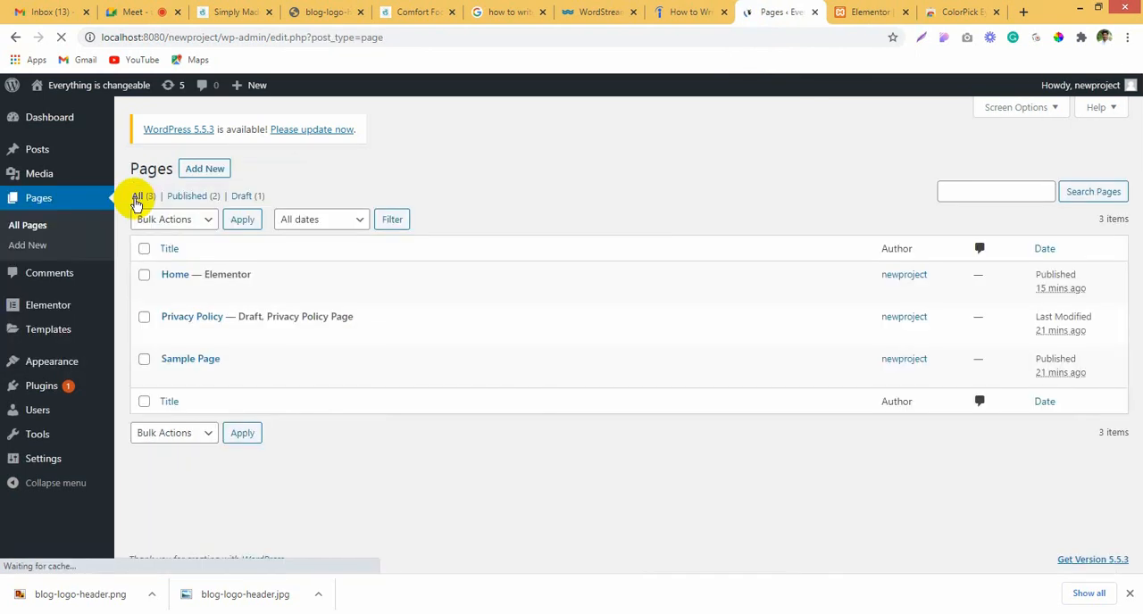
{"action": "right_click", "coordinate": [336, 293]}
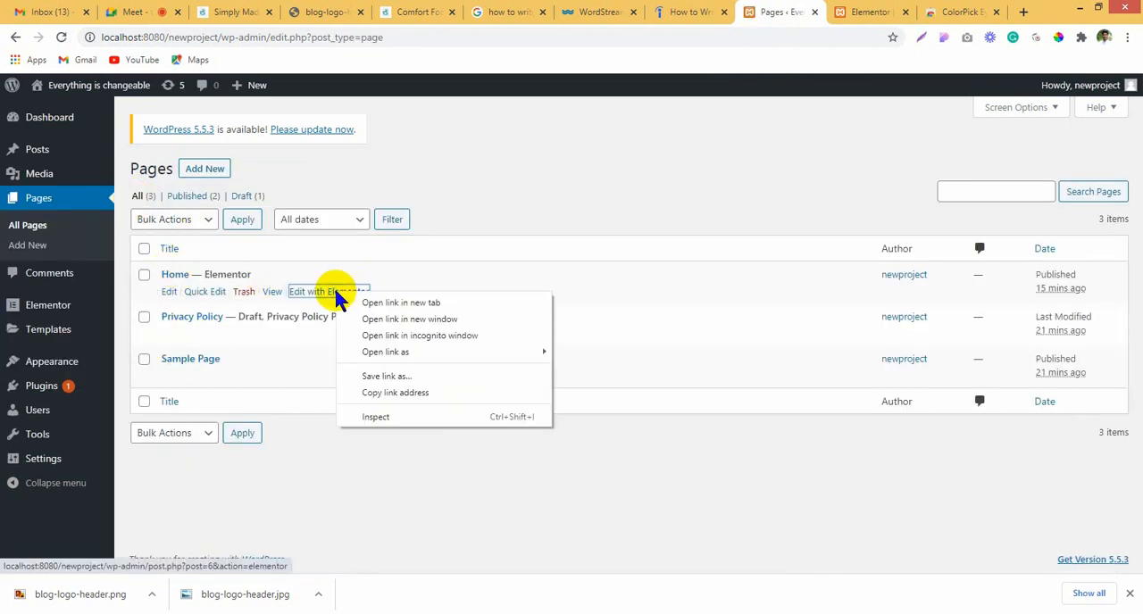
{"action": "left_click", "coordinate": [379, 303]}
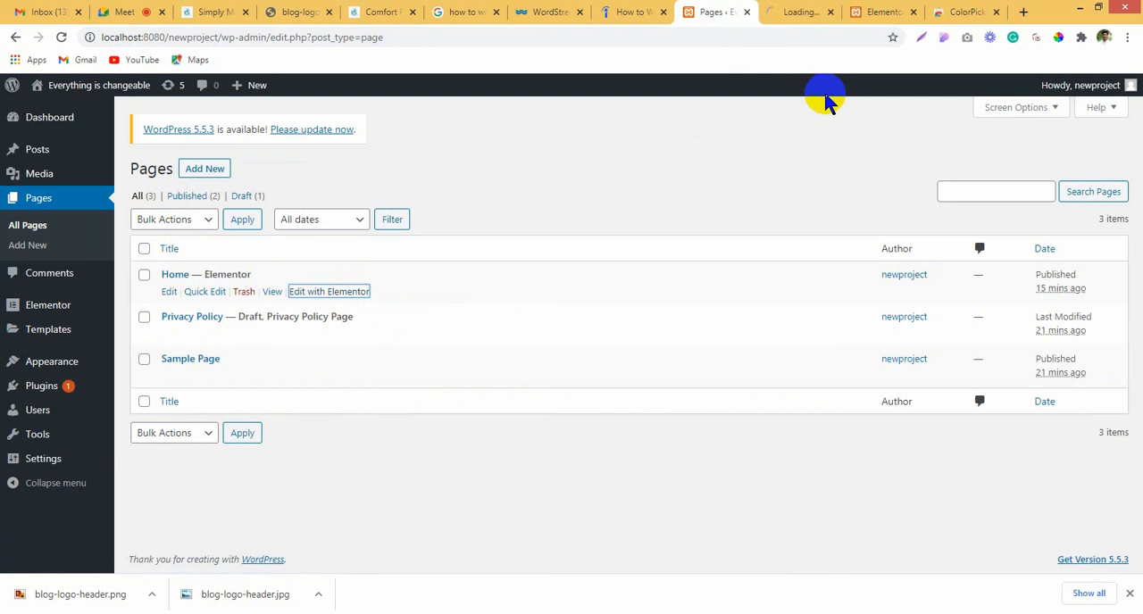
{"action": "left_click", "coordinate": [775, 16]}
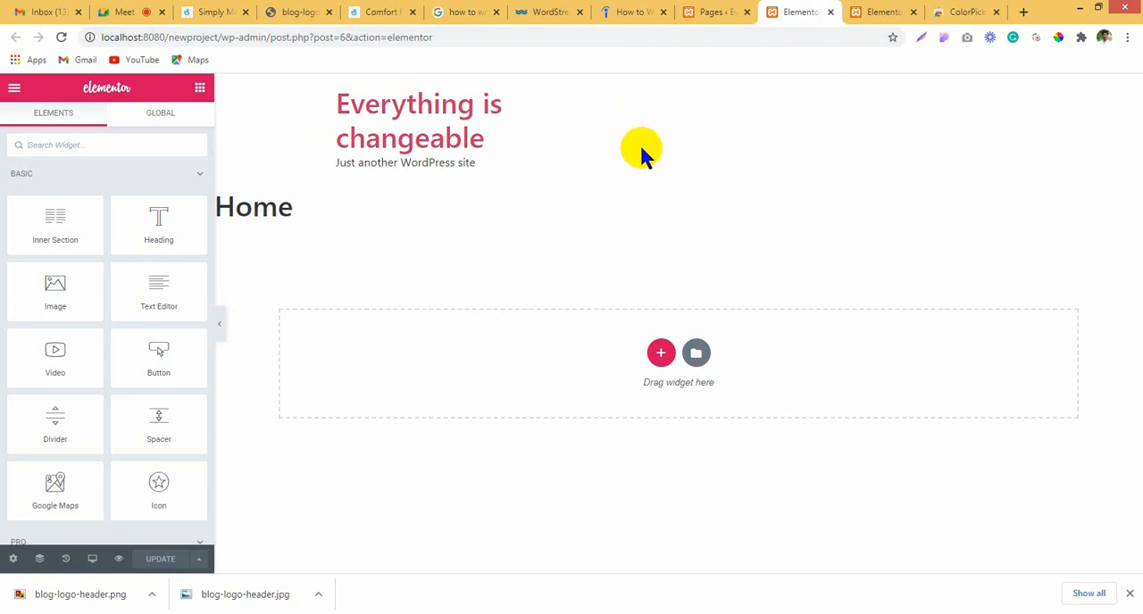
Step: Set the Home page's layout to Elementor Canvas and update the page
{"action": "left_click", "coordinate": [12, 559]}
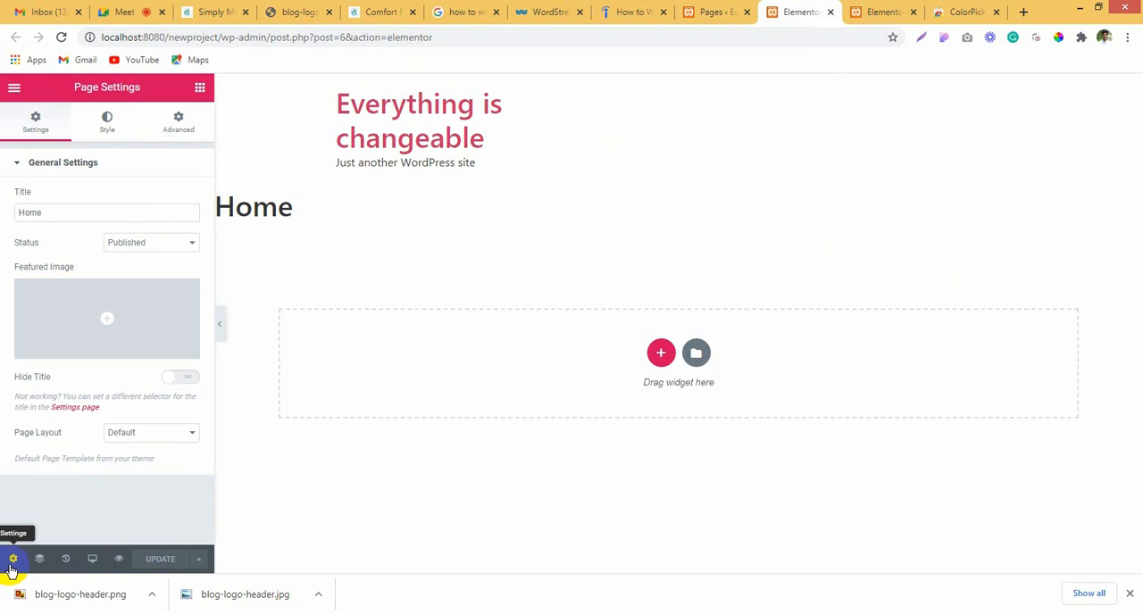
{"action": "left_click", "coordinate": [164, 436]}
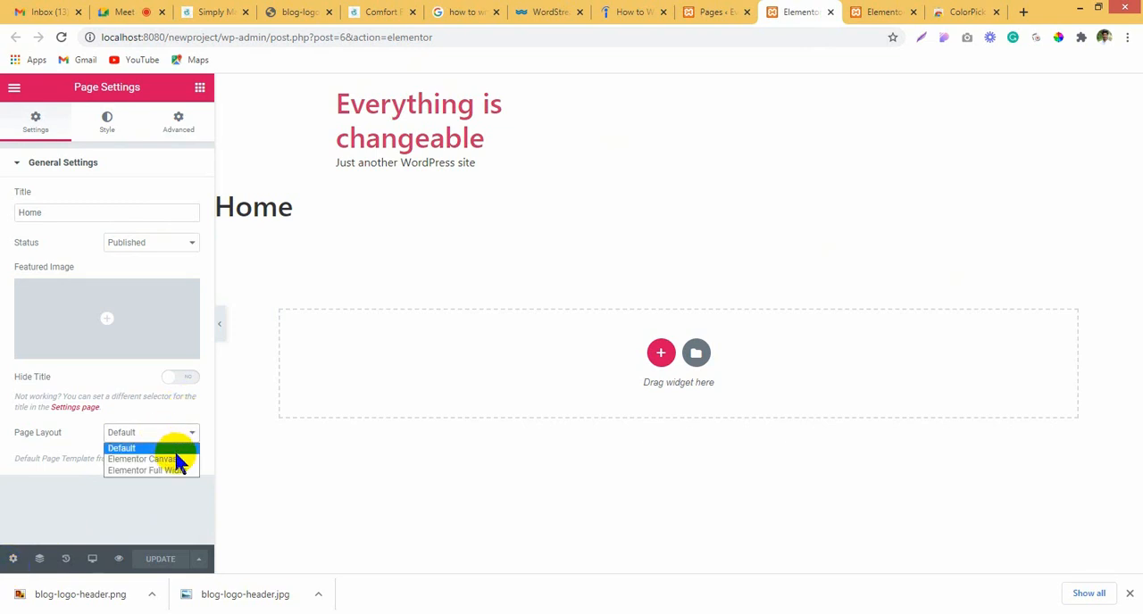
{"action": "left_click", "coordinate": [167, 459]}
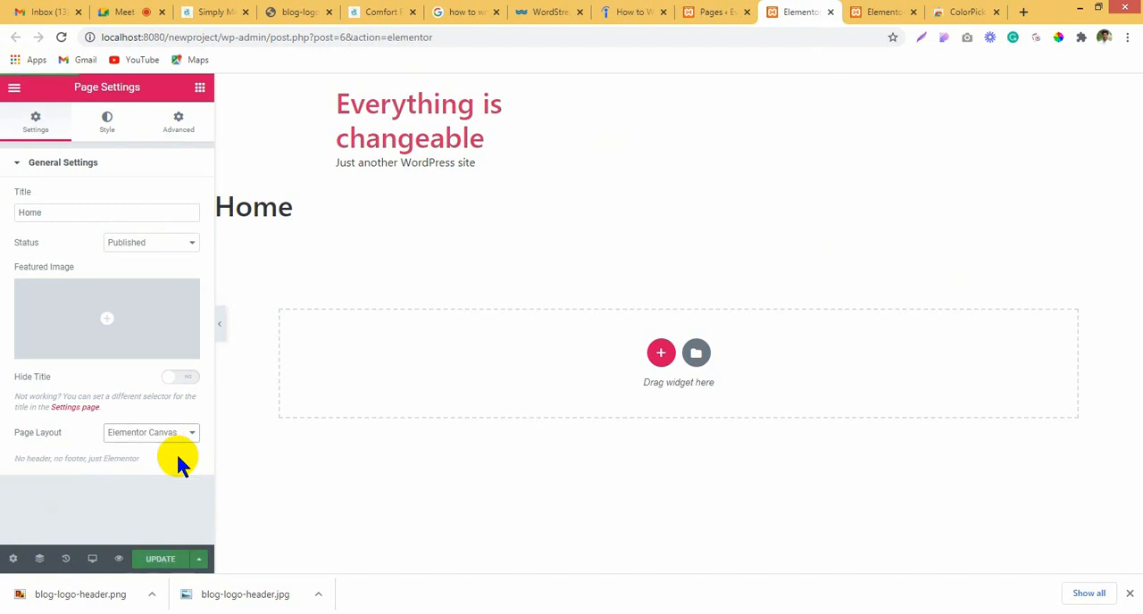
{"action": "left_click", "coordinate": [166, 561]}
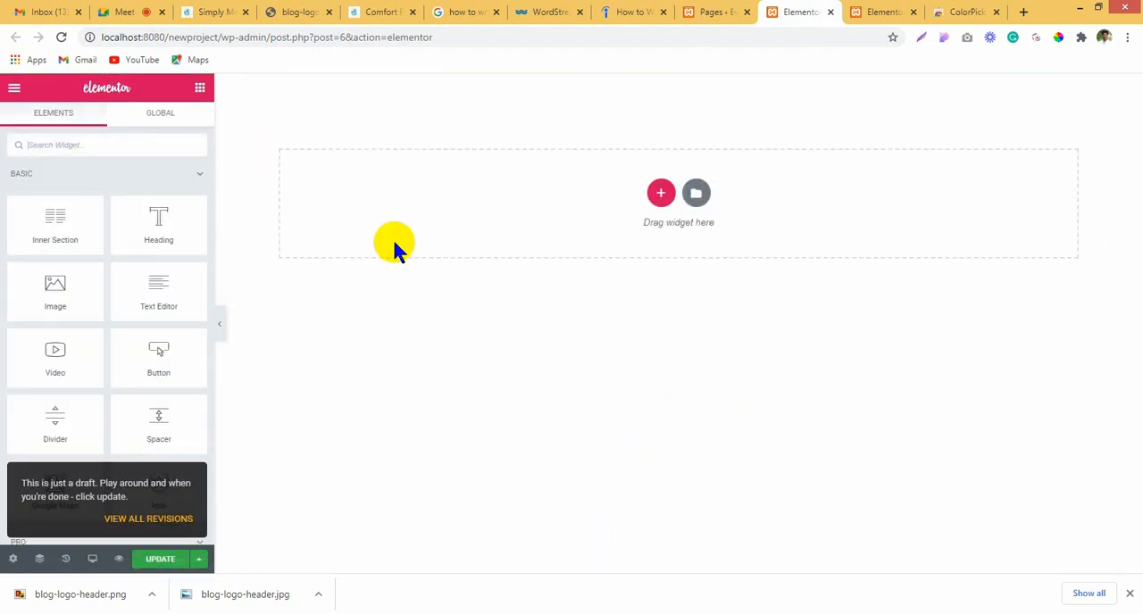
{"action": "left_click", "coordinate": [728, 12]}
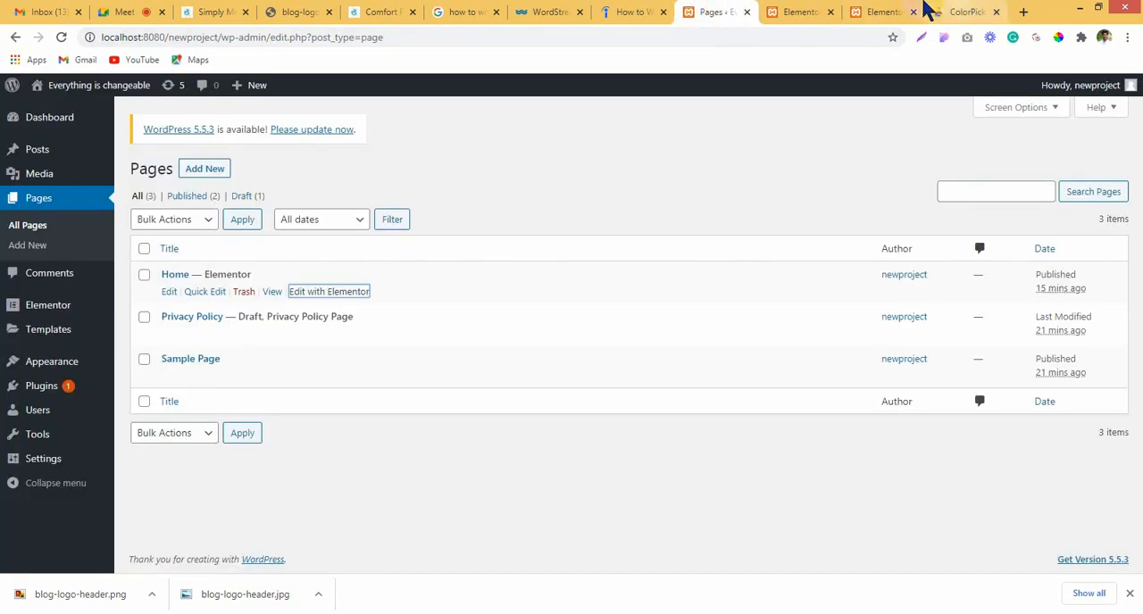
{"action": "left_click", "coordinate": [798, 11]}
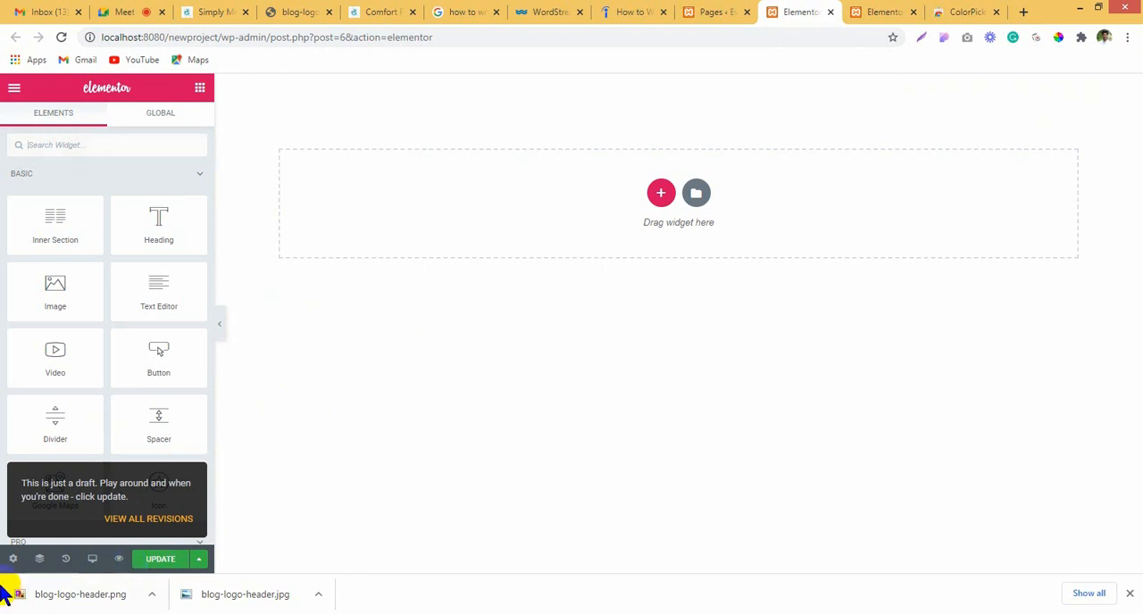
Step: Set the Home page's layout to Elementor Full Width
{"action": "left_click", "coordinate": [13, 558]}
{"action": "left_click", "coordinate": [124, 440]}
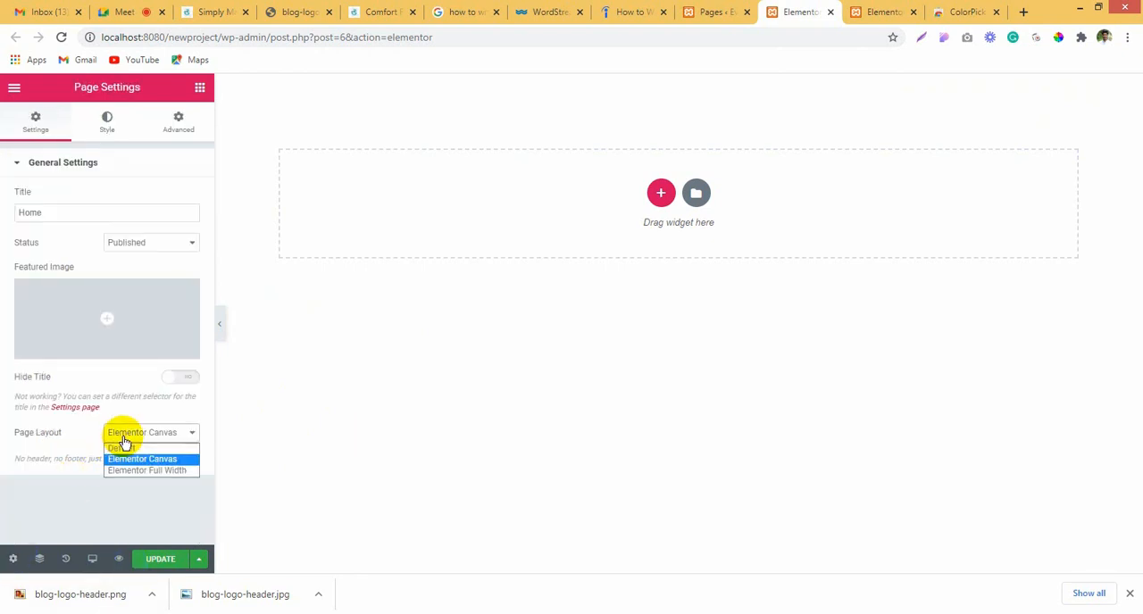
{"action": "left_click", "coordinate": [132, 471]}
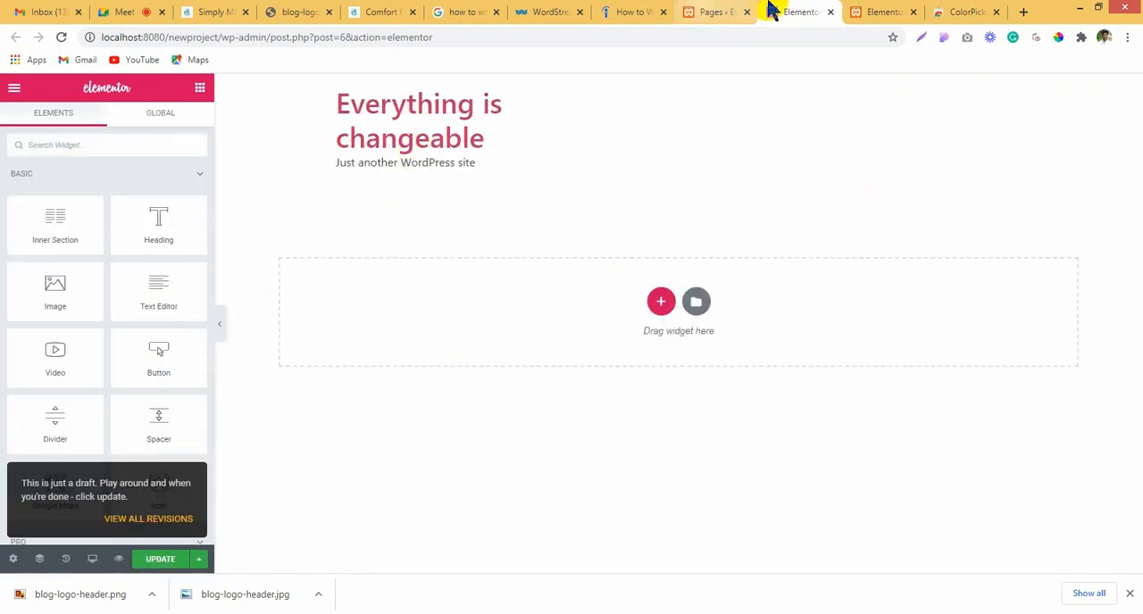
Step: Switch to the header template being edited and open its display conditions
{"action": "left_click", "coordinate": [895, 9]}
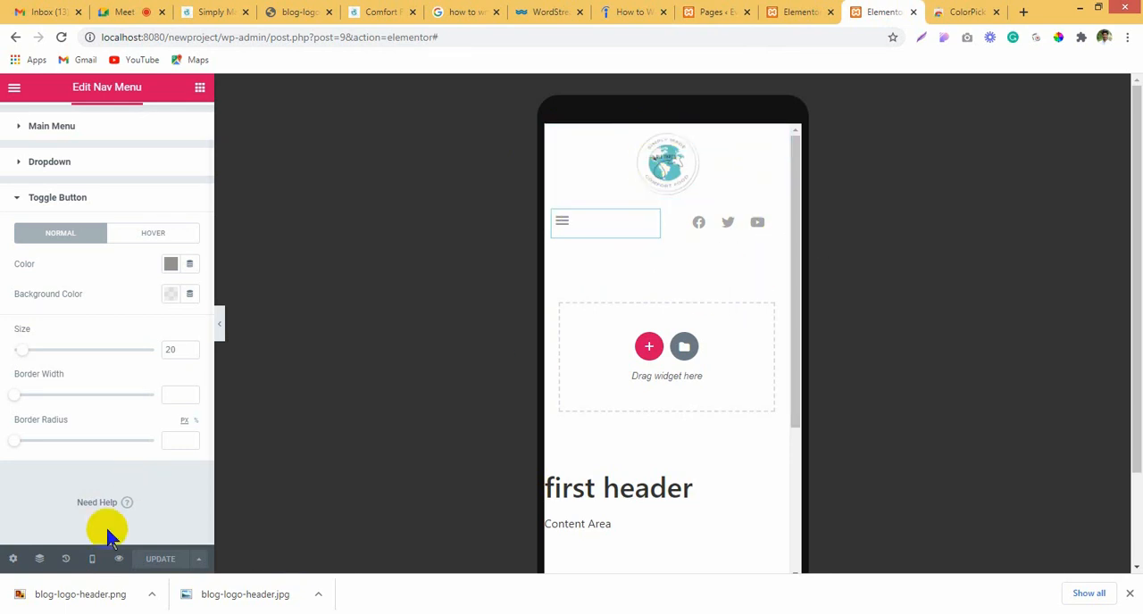
{"action": "left_click", "coordinate": [198, 559]}
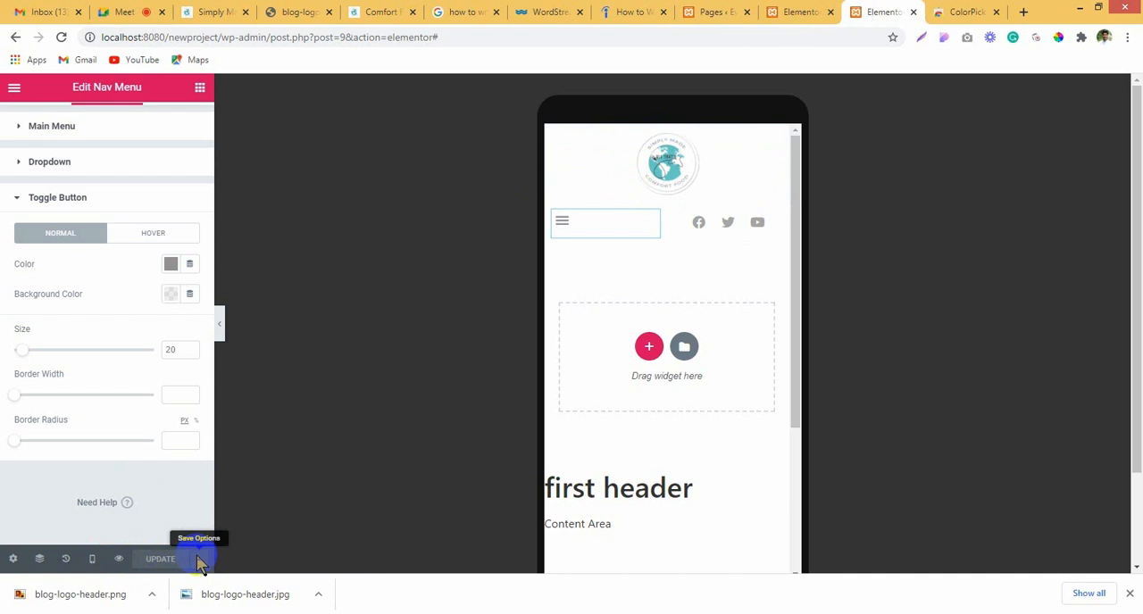
{"action": "left_click", "coordinate": [199, 559]}
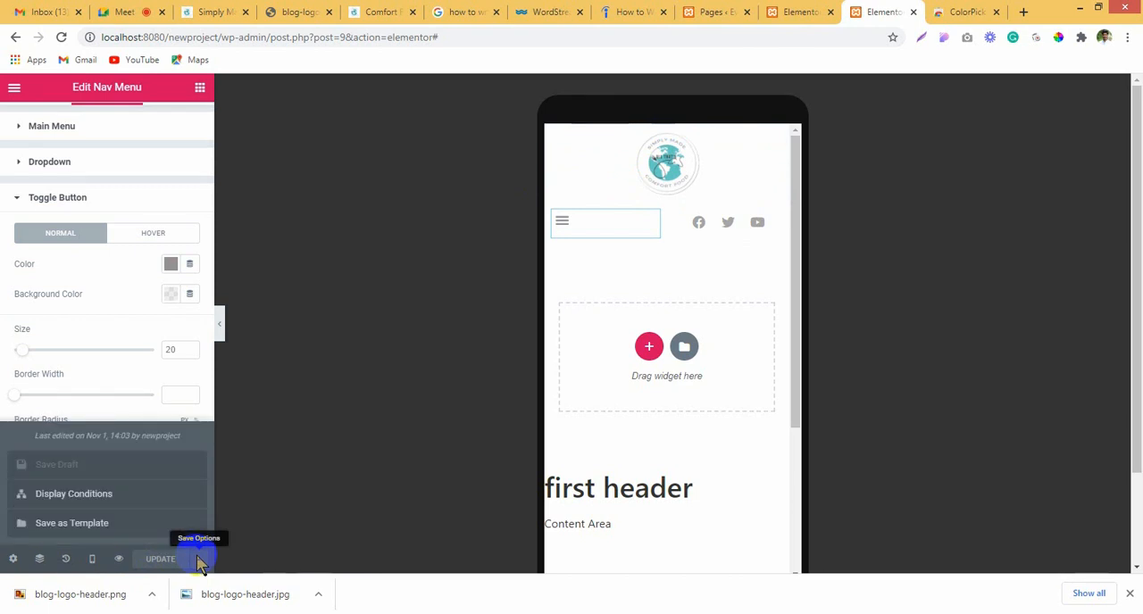
{"action": "left_click", "coordinate": [89, 508]}
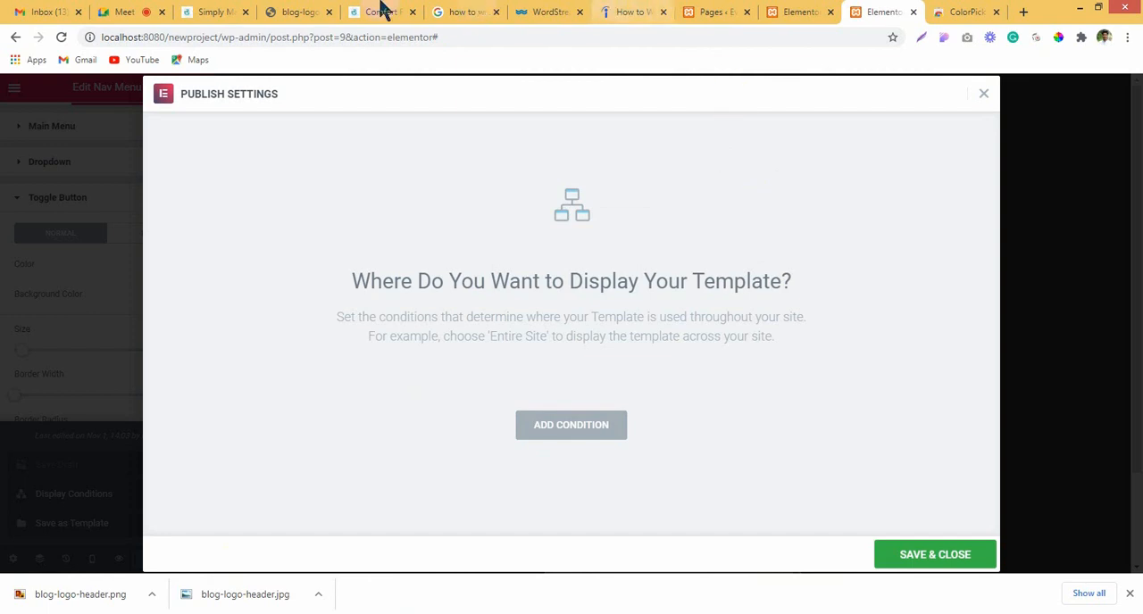
Step: Check the class meeting in Google Meet and return to the header template's display conditions
{"action": "left_click", "coordinate": [147, 9]}
{"action": "left_click", "coordinate": [390, 541]}
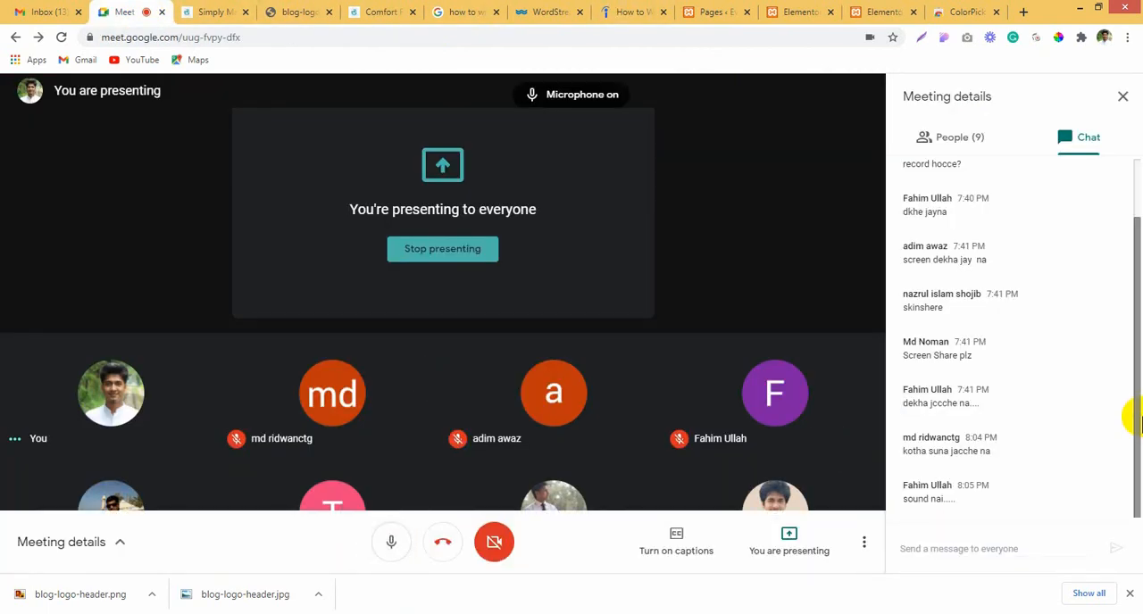
{"action": "left_click", "coordinate": [893, 12]}
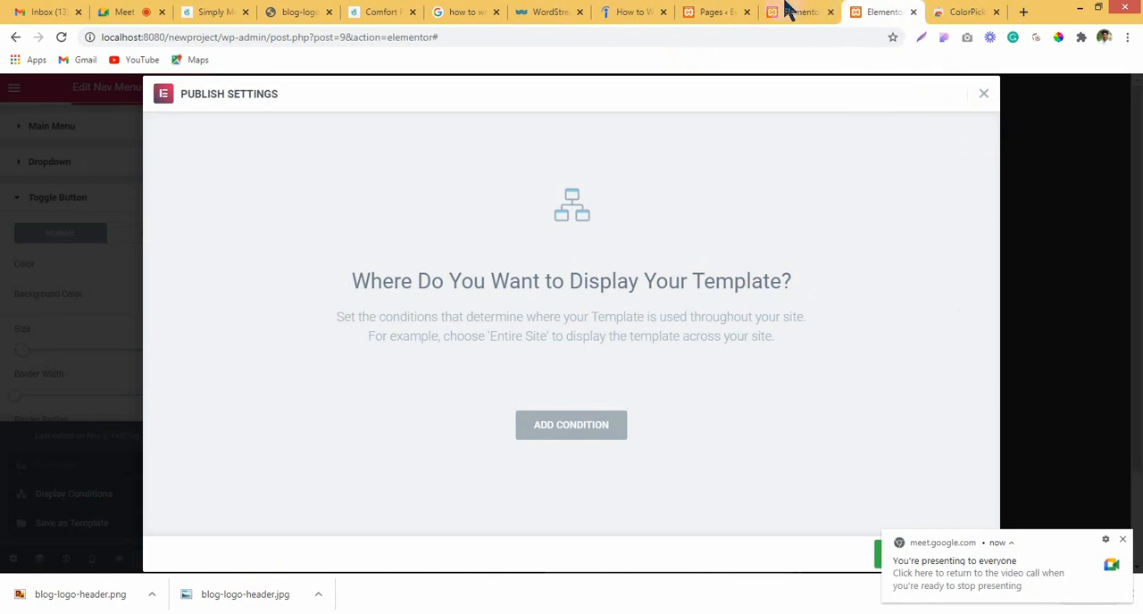
Step: Return to the Home page's Elementor editor, set the page layout to Default and update the page
{"action": "left_click", "coordinate": [793, 11]}
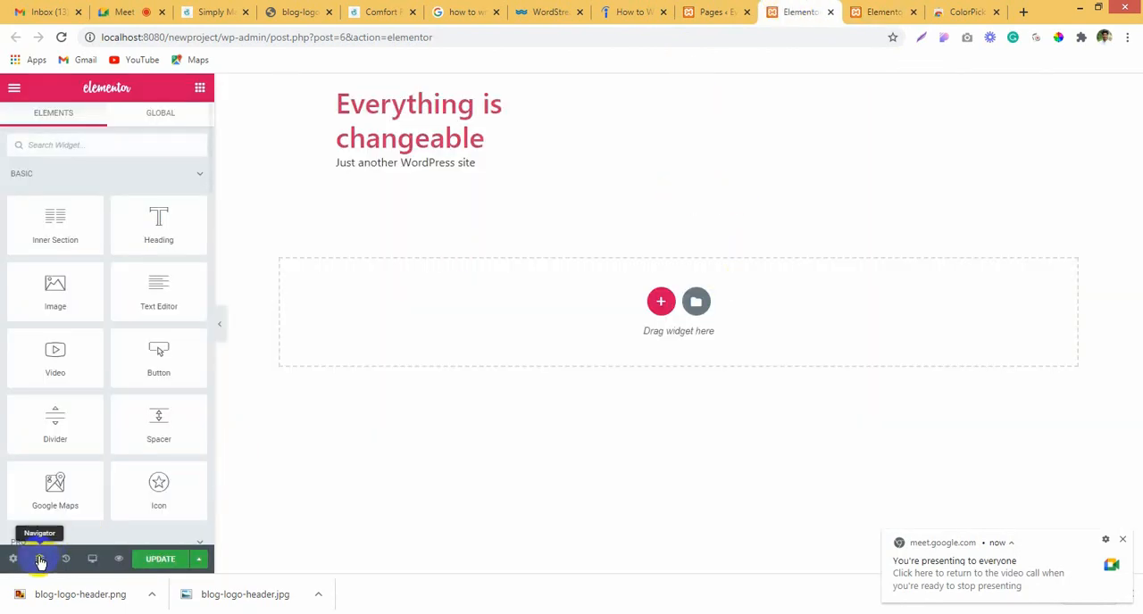
{"action": "left_click", "coordinate": [12, 559]}
{"action": "left_click", "coordinate": [137, 432]}
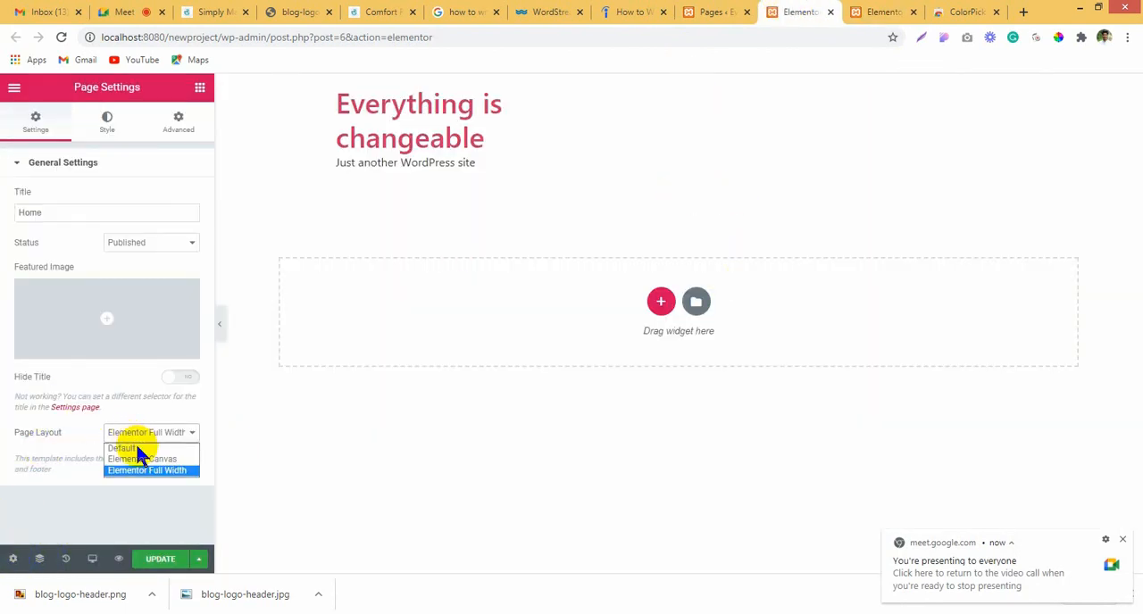
{"action": "left_click", "coordinate": [139, 449]}
{"action": "left_click", "coordinate": [156, 558]}
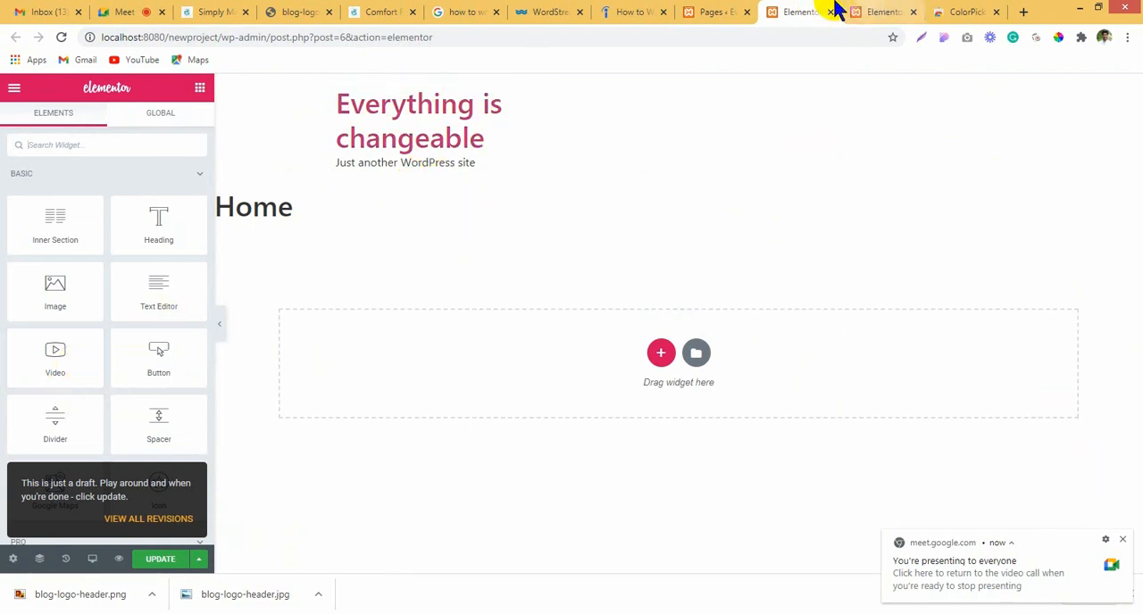
Step: Change the Home page's layout to Elementor Canvas and update the page
{"action": "left_click", "coordinate": [13, 557]}
{"action": "left_click", "coordinate": [118, 436]}
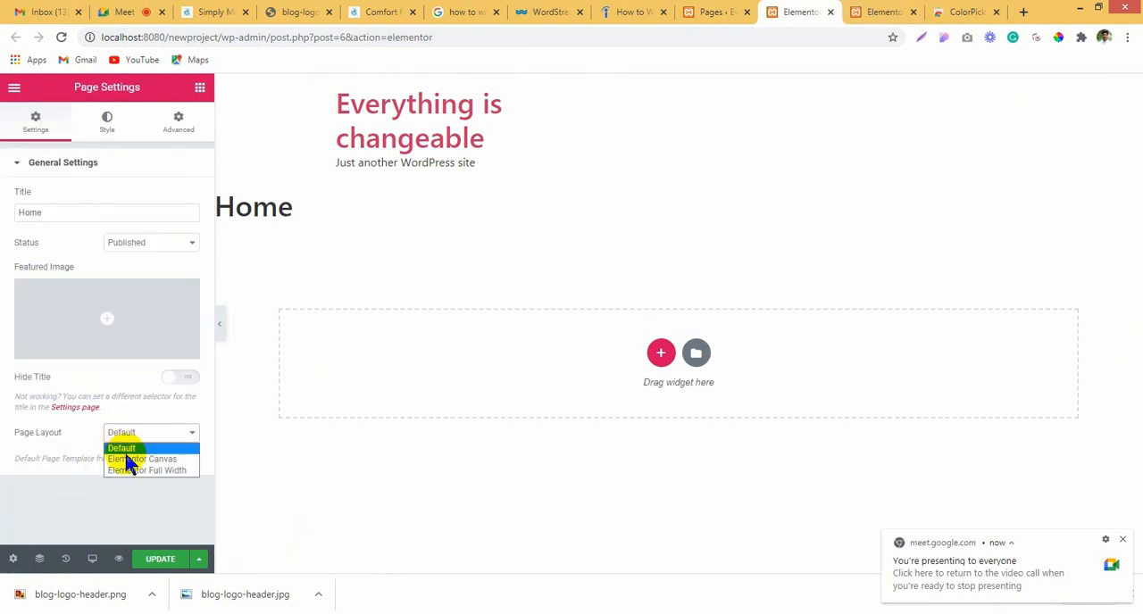
{"action": "left_click", "coordinate": [16, 559]}
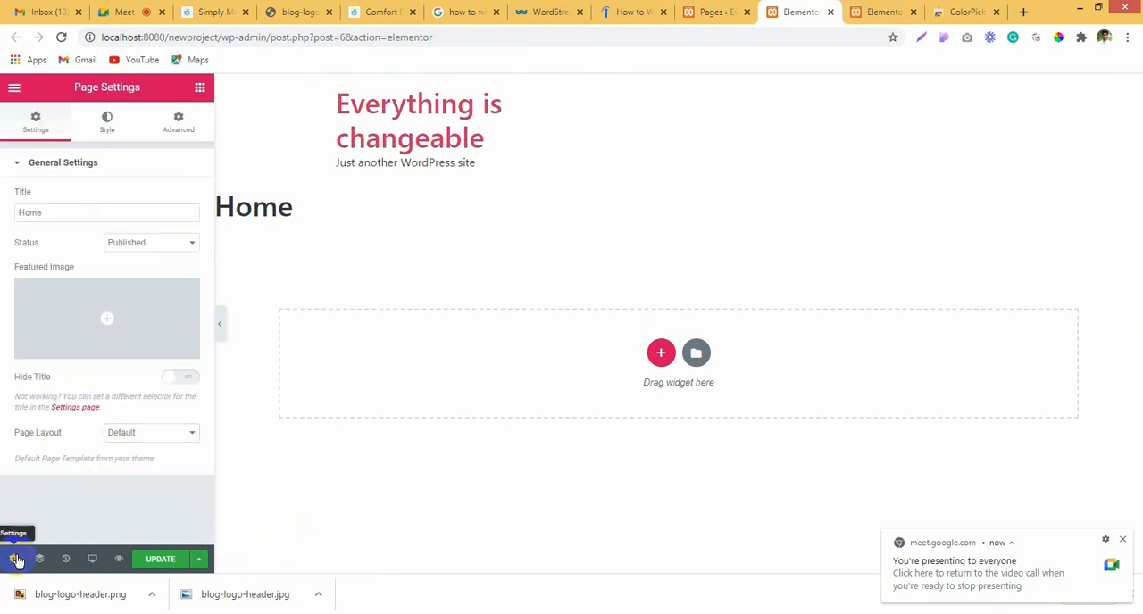
{"action": "left_click", "coordinate": [139, 435]}
{"action": "left_click", "coordinate": [152, 460]}
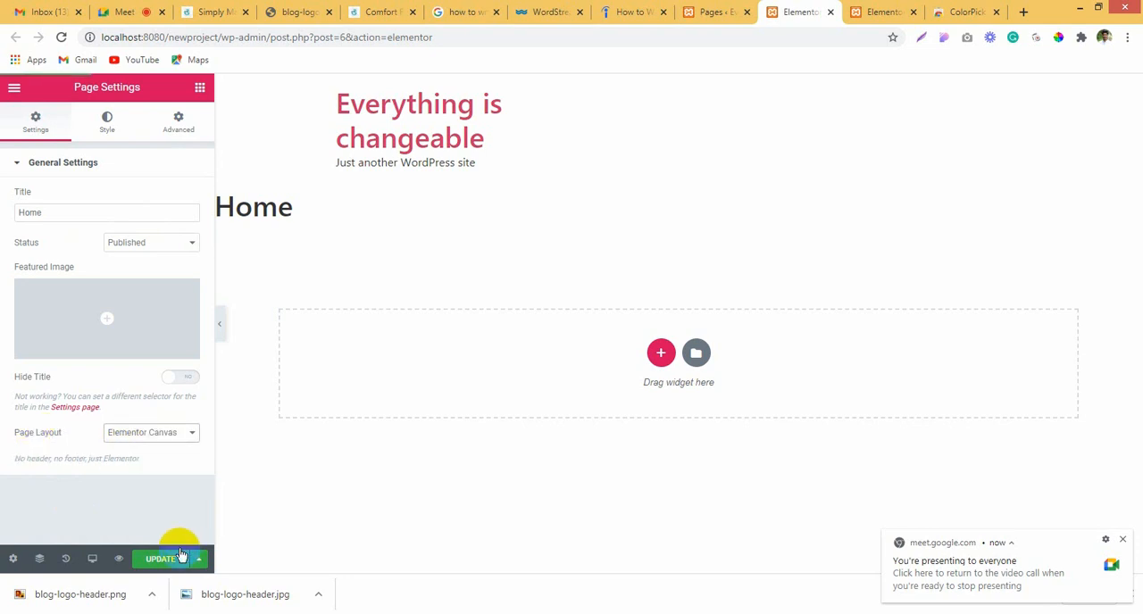
{"action": "left_click", "coordinate": [162, 561]}
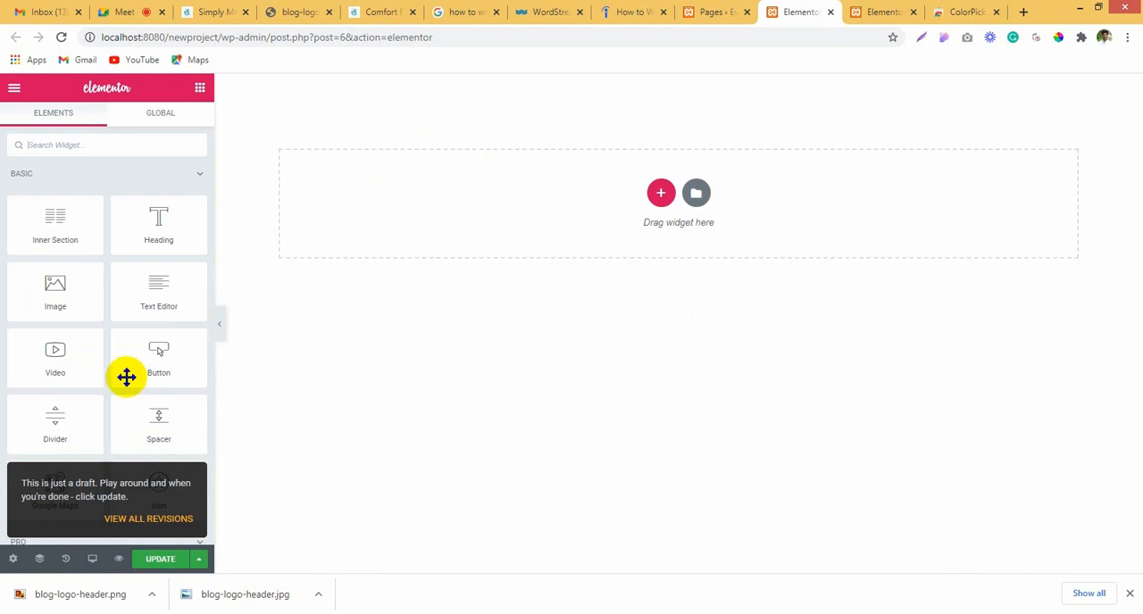
Step: Set the Home page's layout to Elementor Full Width and update the page
{"action": "left_click", "coordinate": [6, 565]}
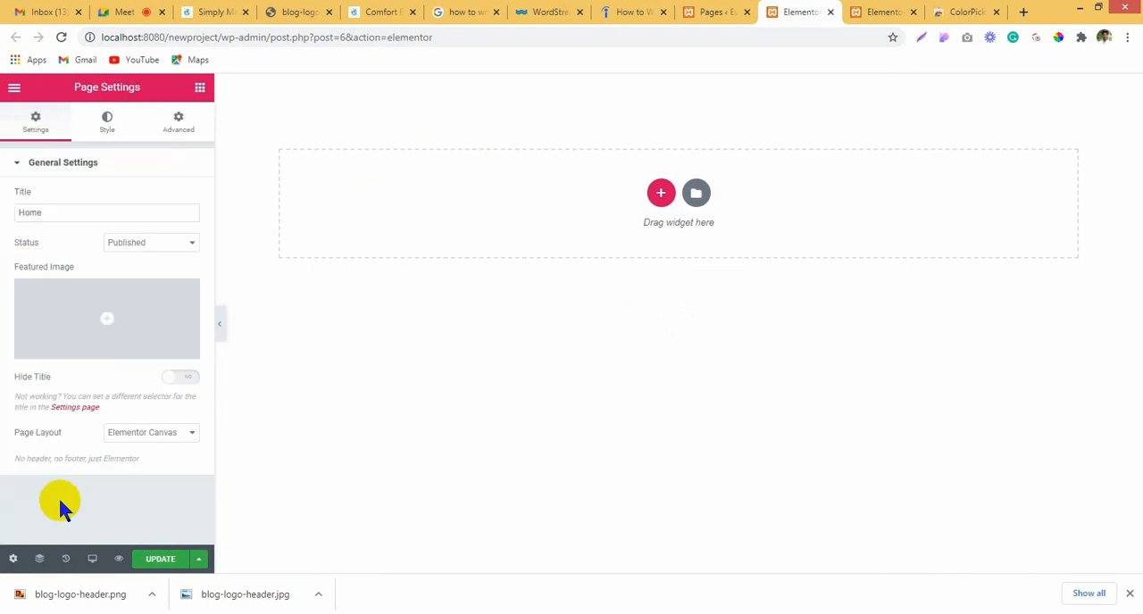
{"action": "left_click", "coordinate": [134, 432]}
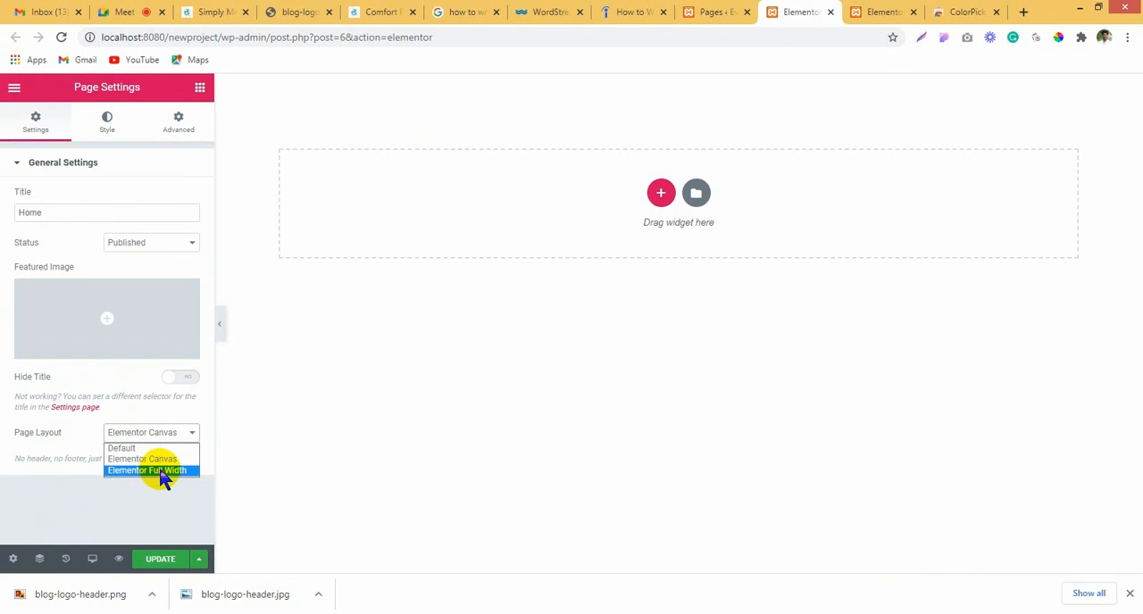
{"action": "left_click", "coordinate": [162, 471]}
{"action": "left_click", "coordinate": [155, 560]}
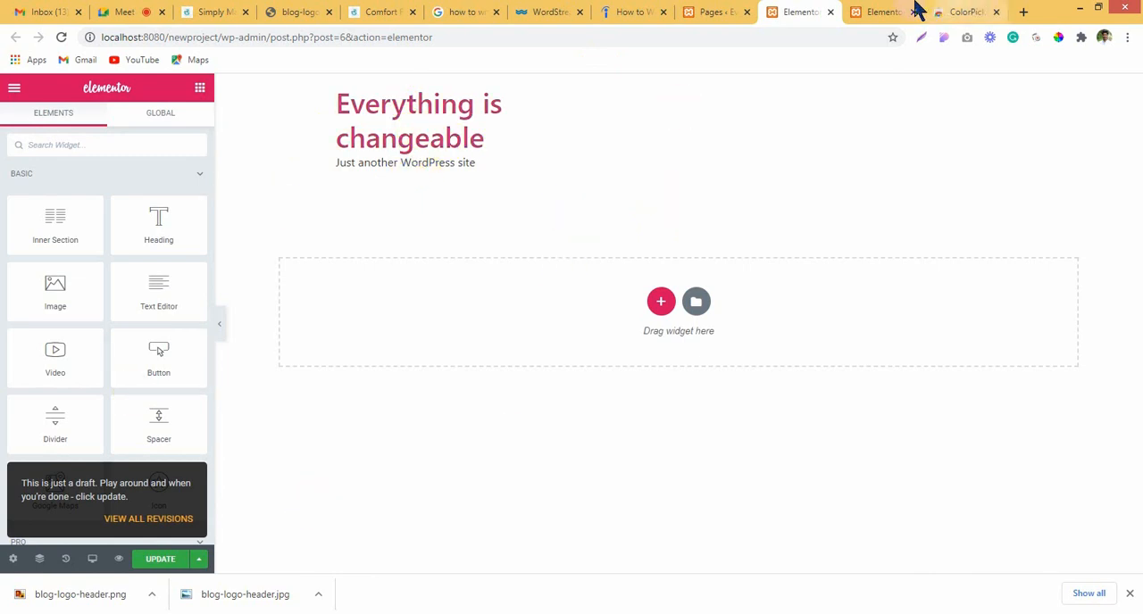
Step: Back in the header template, close the publish settings without adding a condition and switch the preview to Desktop
{"action": "left_click", "coordinate": [866, 12]}
{"action": "left_click", "coordinate": [984, 94]}
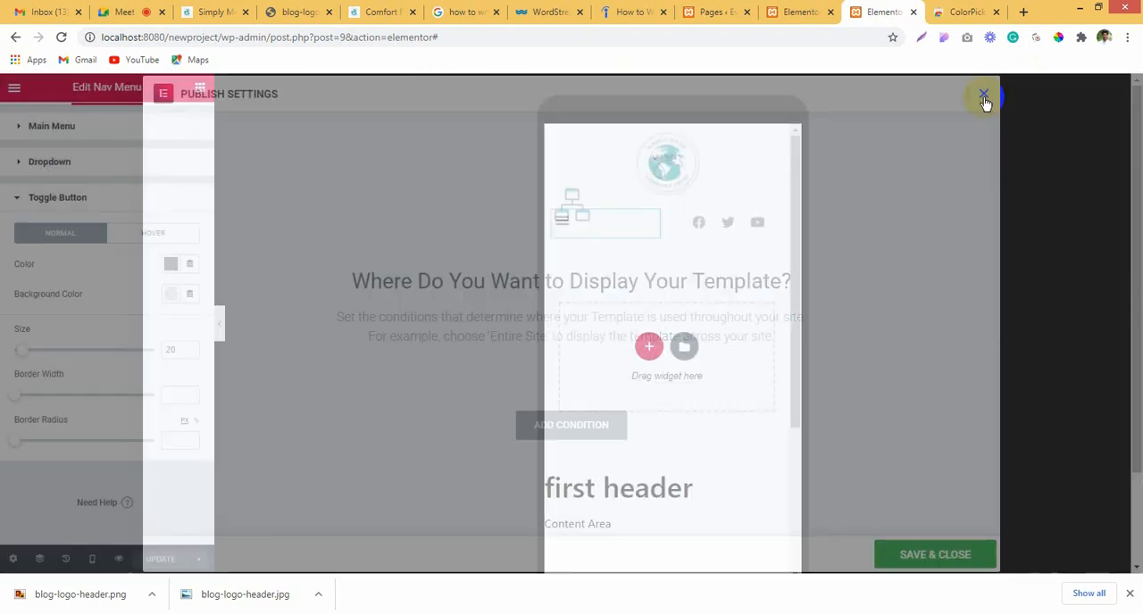
{"action": "left_click", "coordinate": [92, 559]}
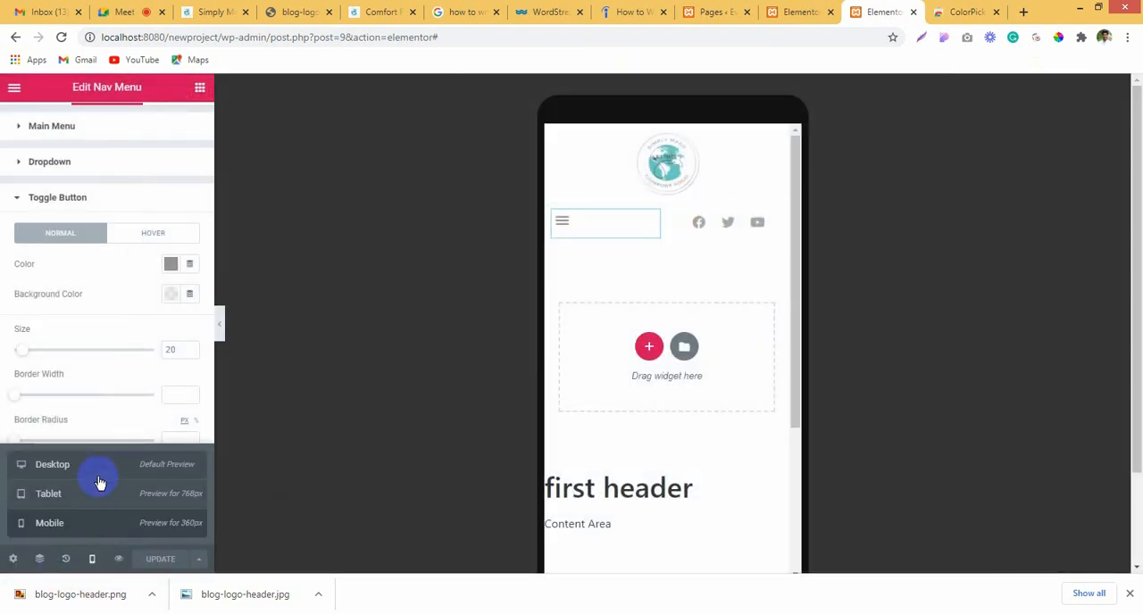
{"action": "left_click", "coordinate": [97, 481]}
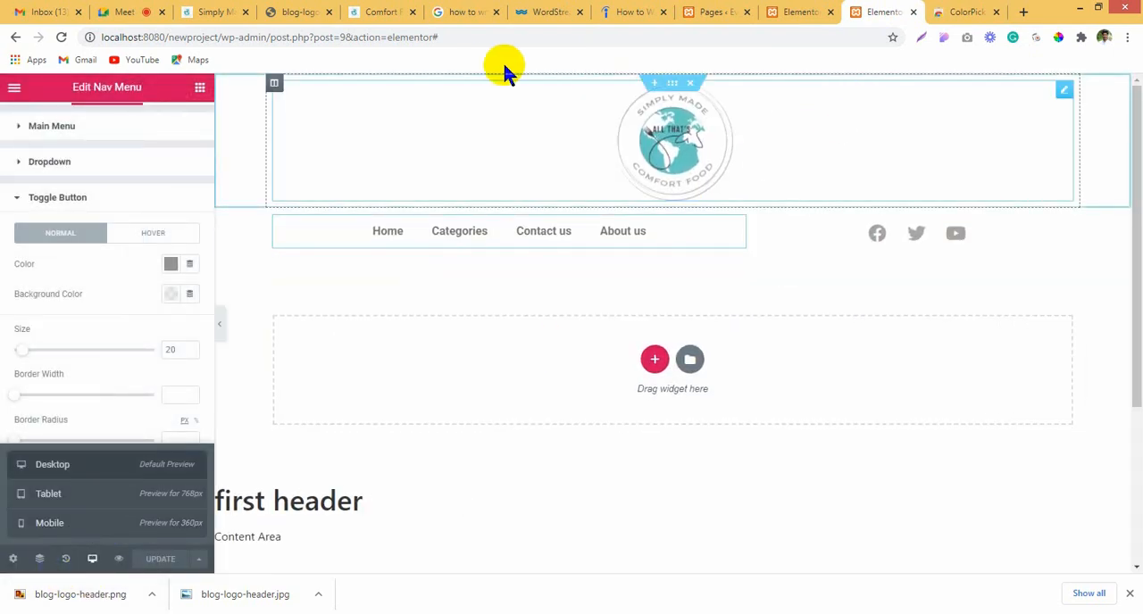
Step: Add a display condition to the header template that includes the Entire Site
{"action": "left_click", "coordinate": [198, 560]}
{"action": "left_click", "coordinate": [83, 502]}
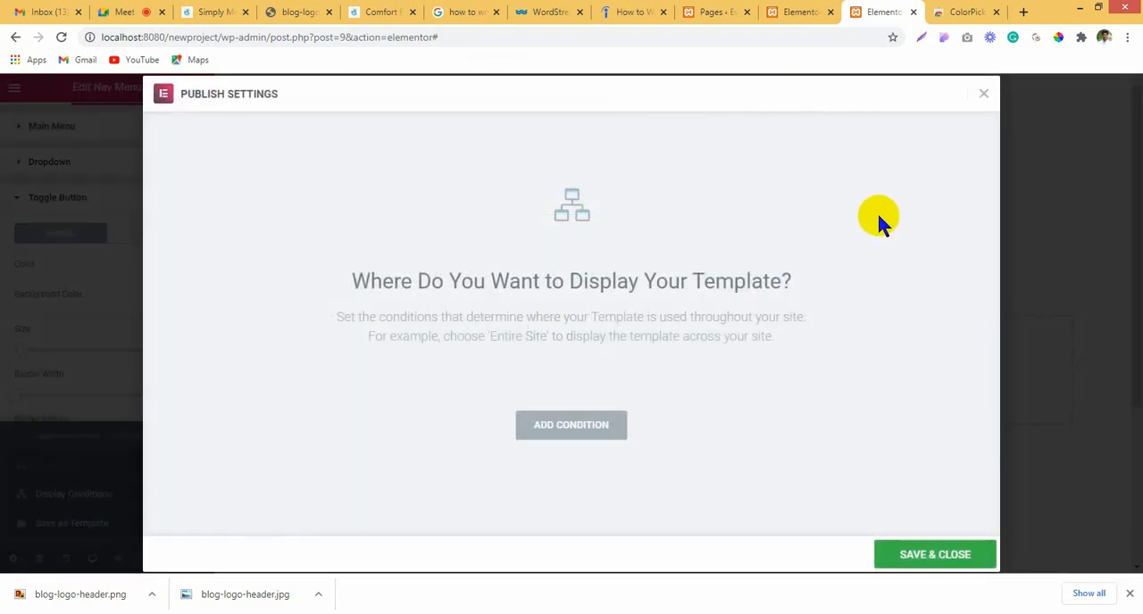
{"action": "left_click", "coordinate": [544, 433]}
{"action": "scroll", "coordinate": [748, 401], "scroll_direction": "down", "scroll_amount": 1}
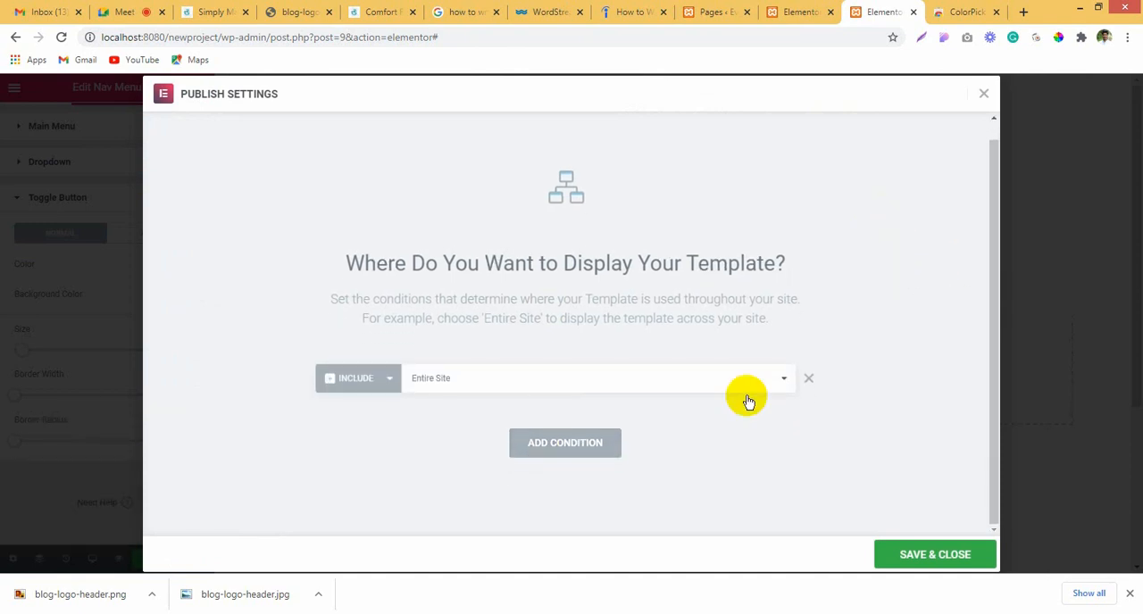
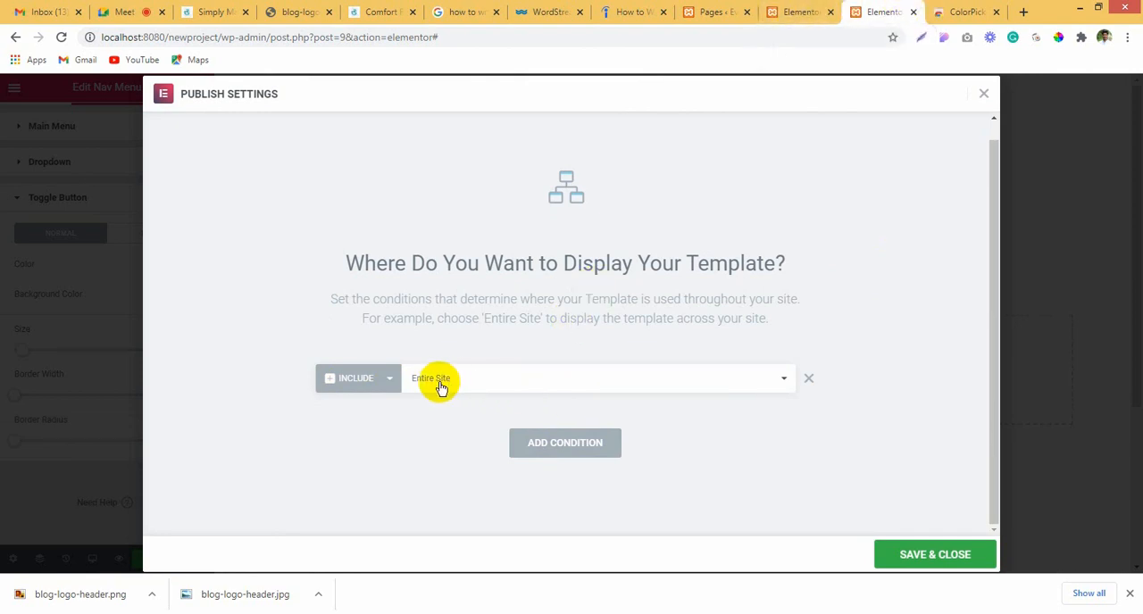
Step: Save the header template's publish settings, then update and reload the Home page in its editor to check the header
{"action": "left_click", "coordinate": [957, 559]}
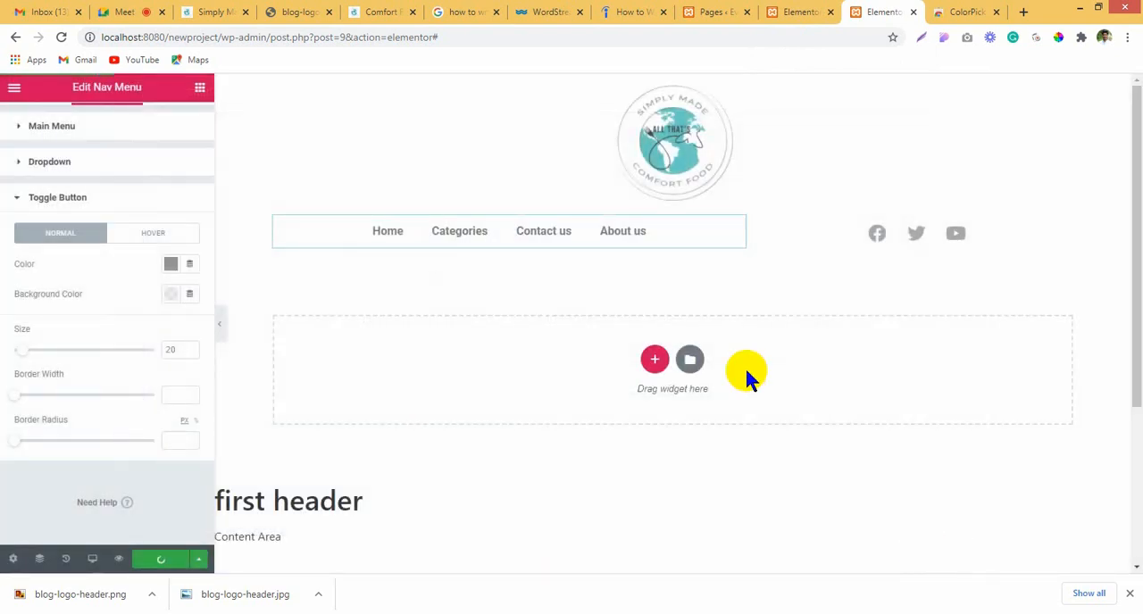
{"action": "left_click", "coordinate": [811, 10]}
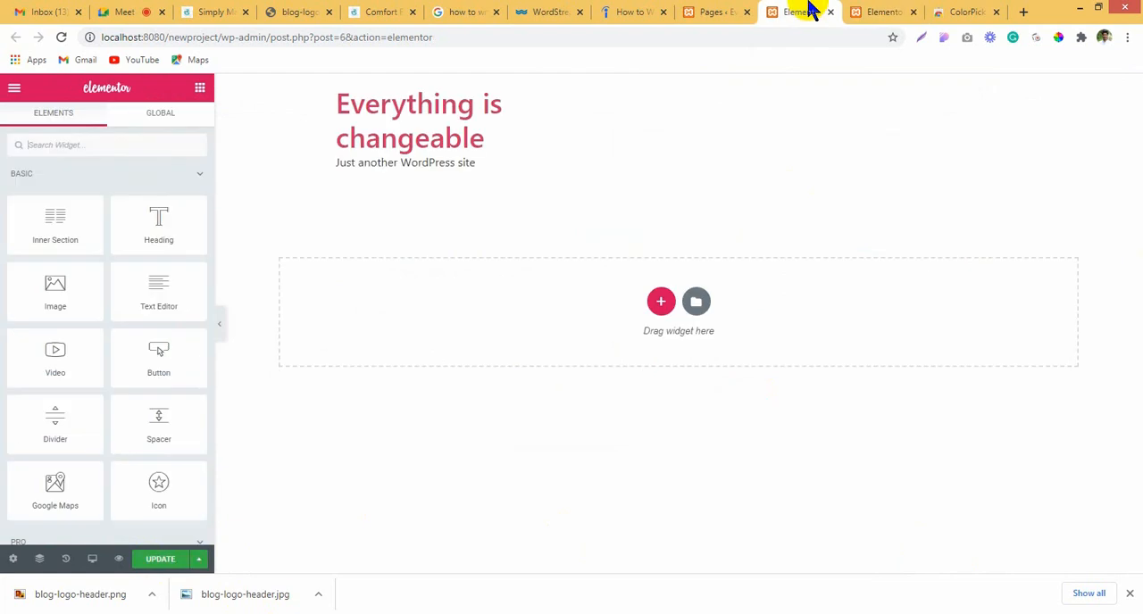
{"action": "left_click", "coordinate": [152, 559]}
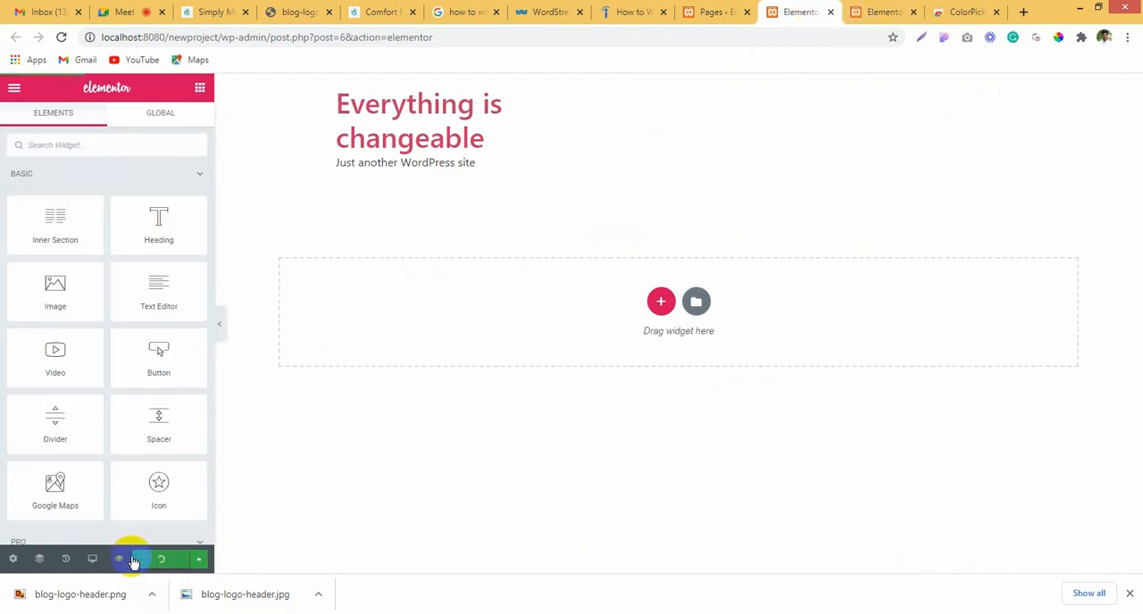
{"action": "left_click", "coordinate": [9, 558]}
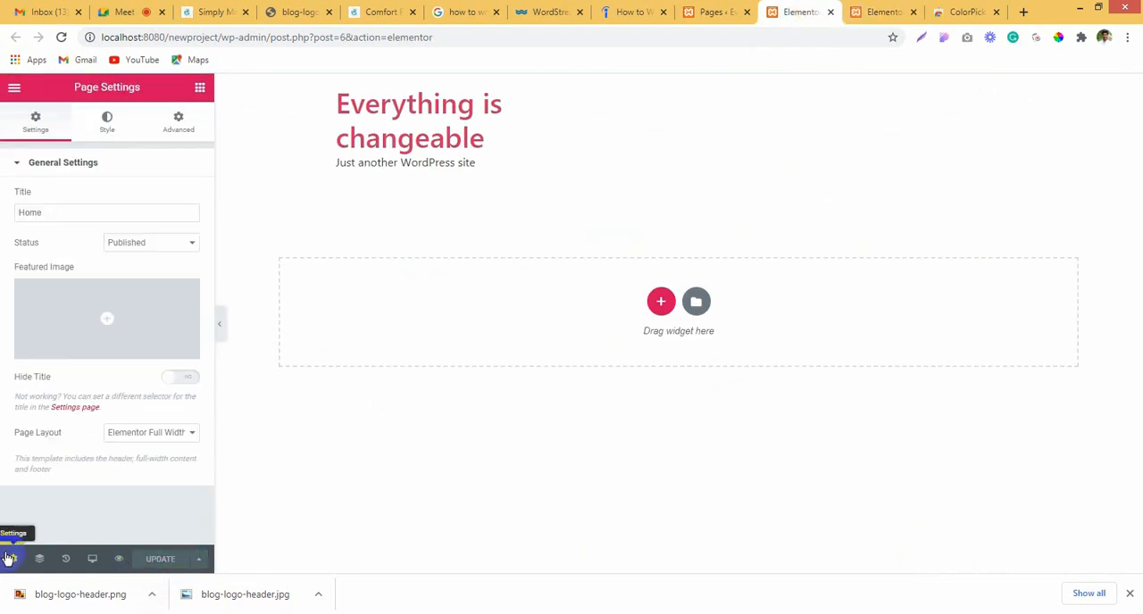
{"action": "left_click", "coordinate": [61, 37]}
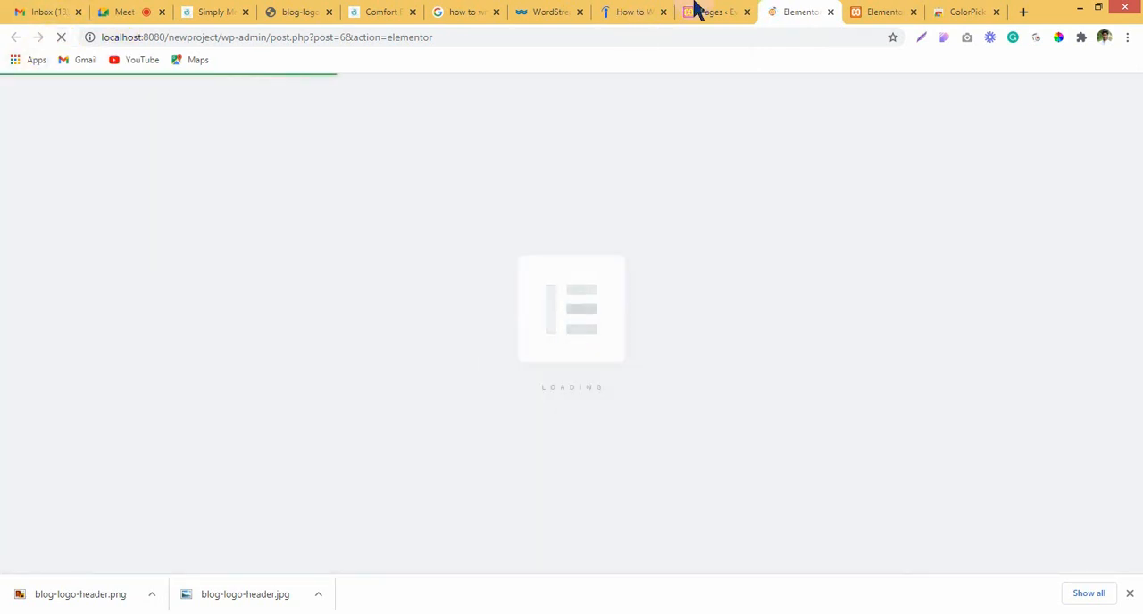
{"action": "left_click", "coordinate": [884, 11]}
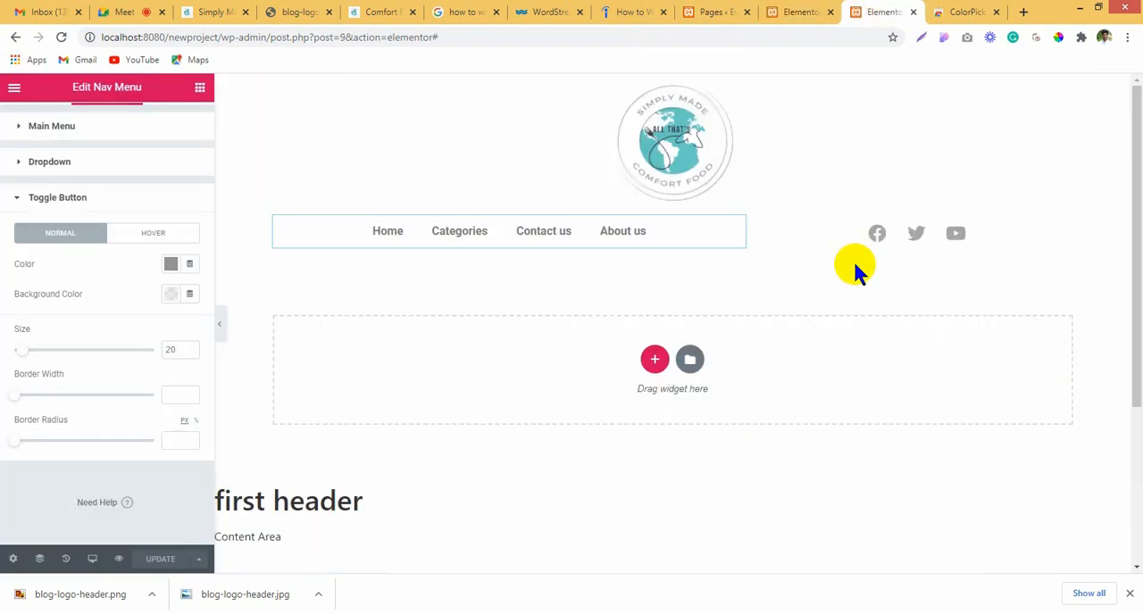
{"action": "left_click", "coordinate": [782, 9]}
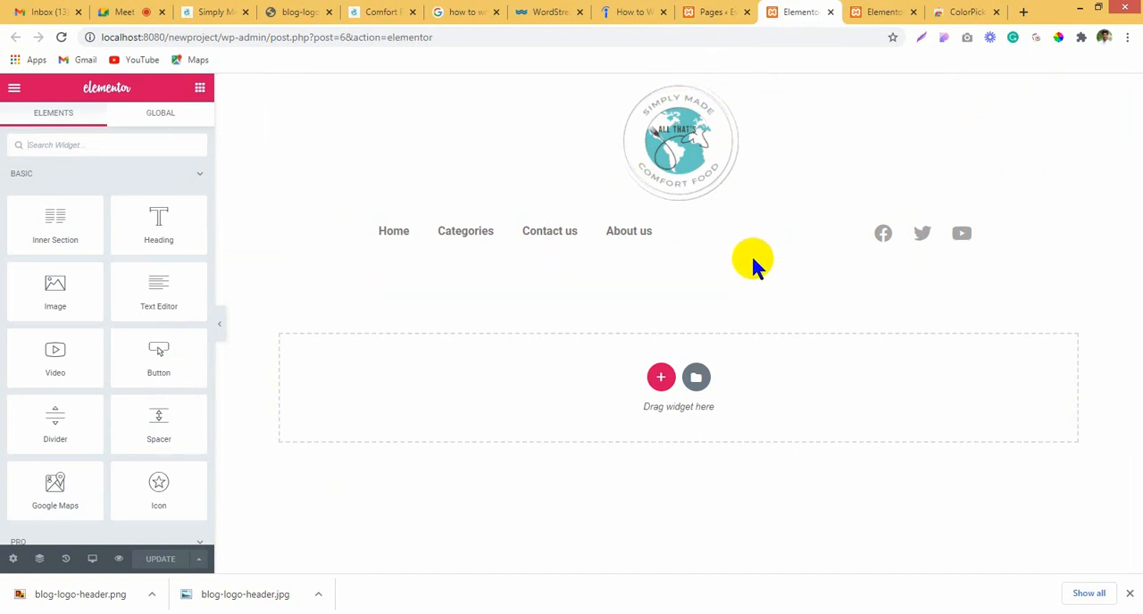
{"action": "left_click", "coordinate": [7, 563]}
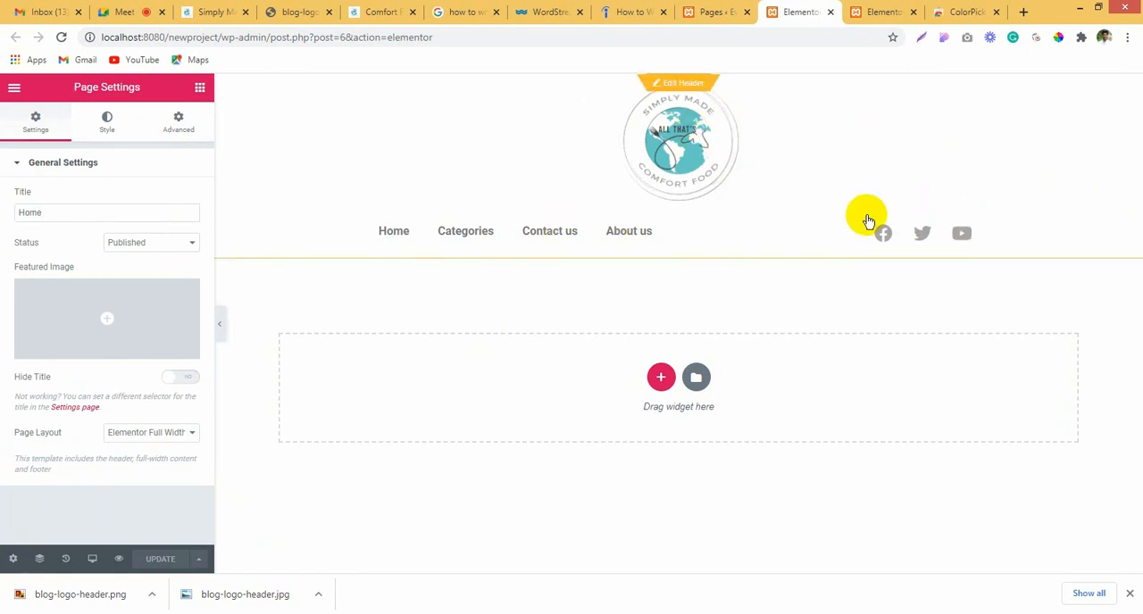
Step: In the header template, set the social icons' size to 20, update the template and go back to the Home page
{"action": "left_click", "coordinate": [888, 11]}
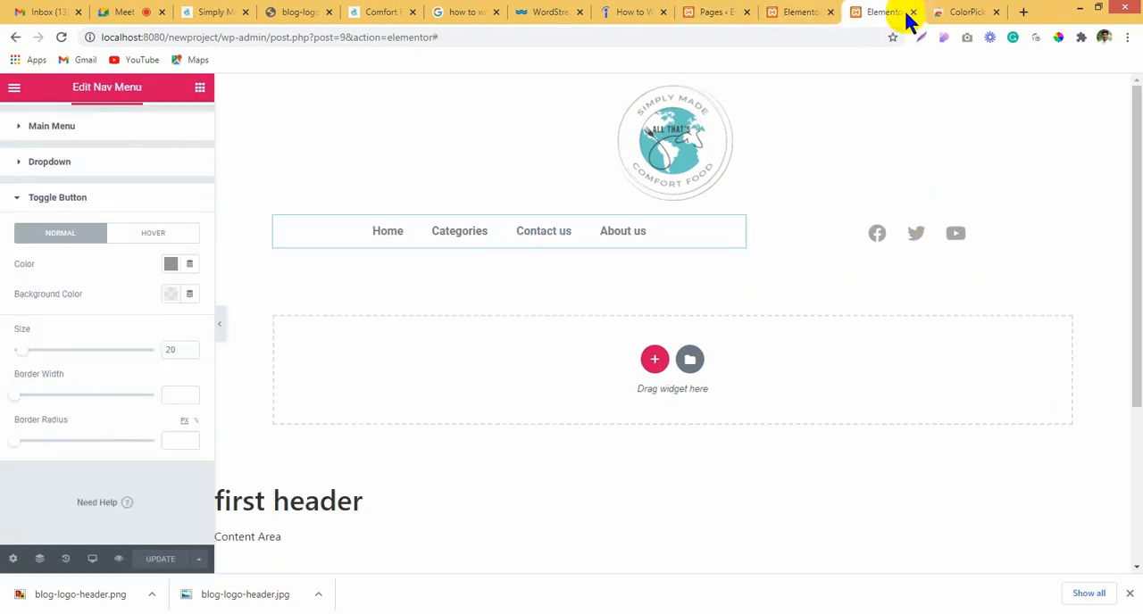
{"action": "left_click", "coordinate": [978, 234]}
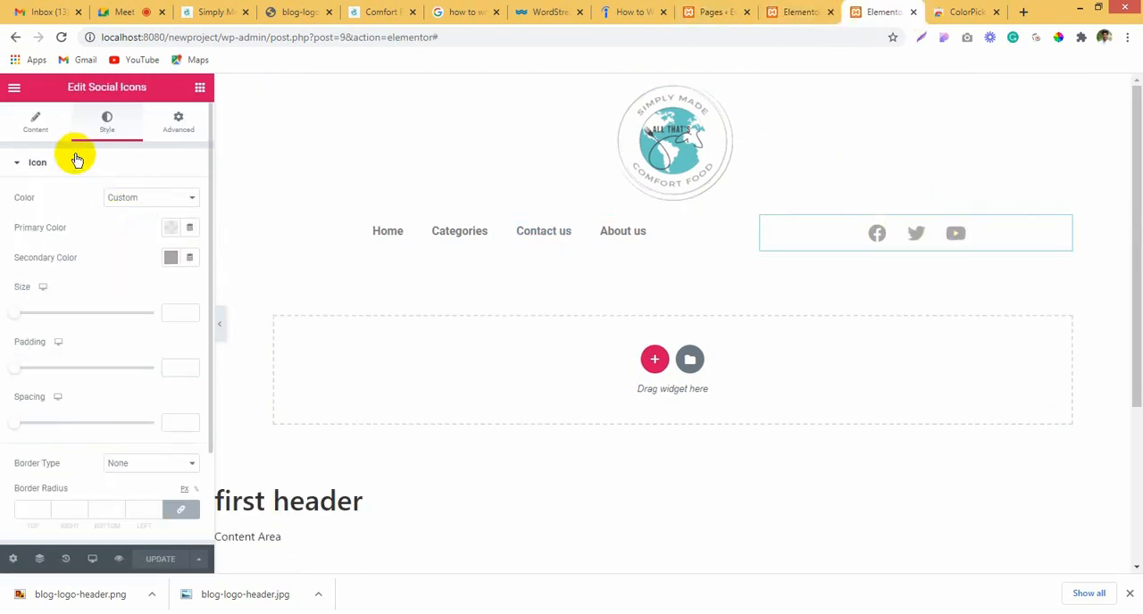
{"action": "left_click_drag", "start_coordinate": [14, 313], "coordinate": [21, 312]}
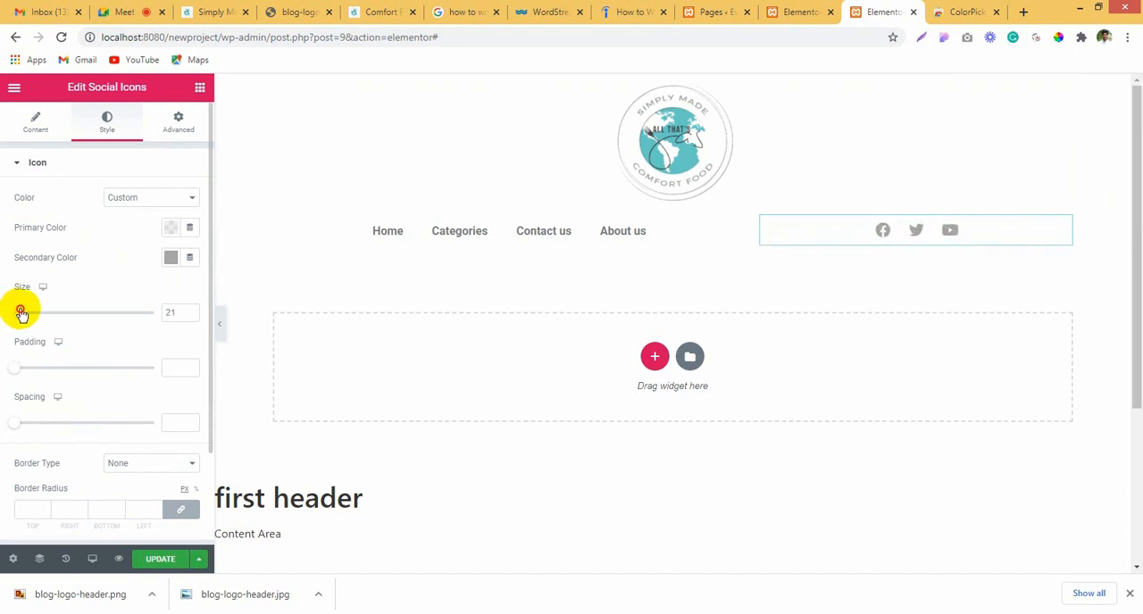
{"action": "left_click", "coordinate": [191, 316]}
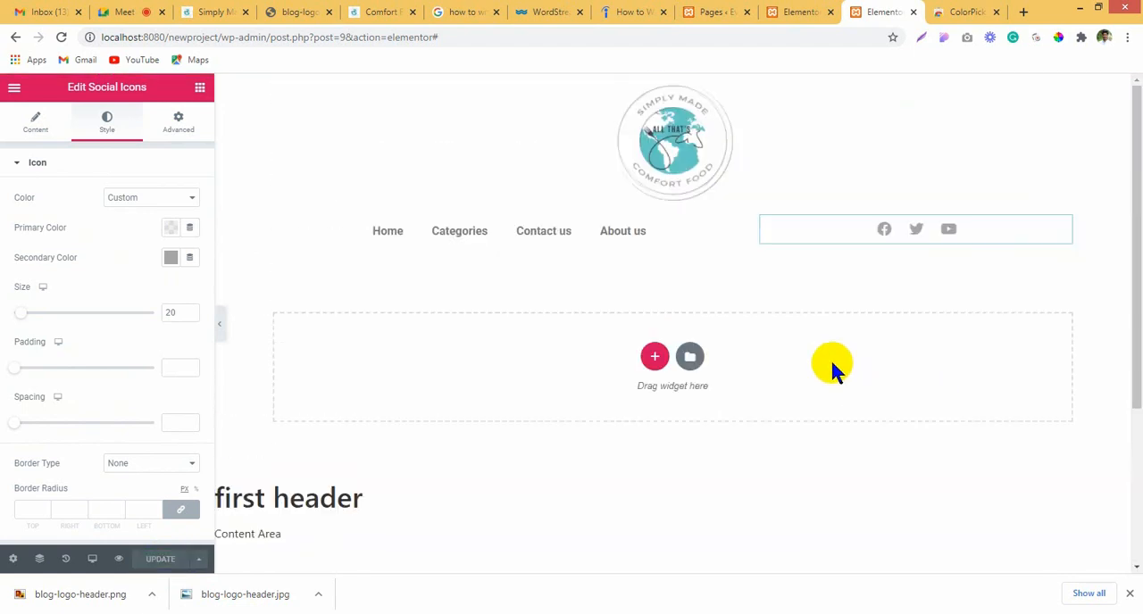
{"action": "left_click", "coordinate": [797, 10]}
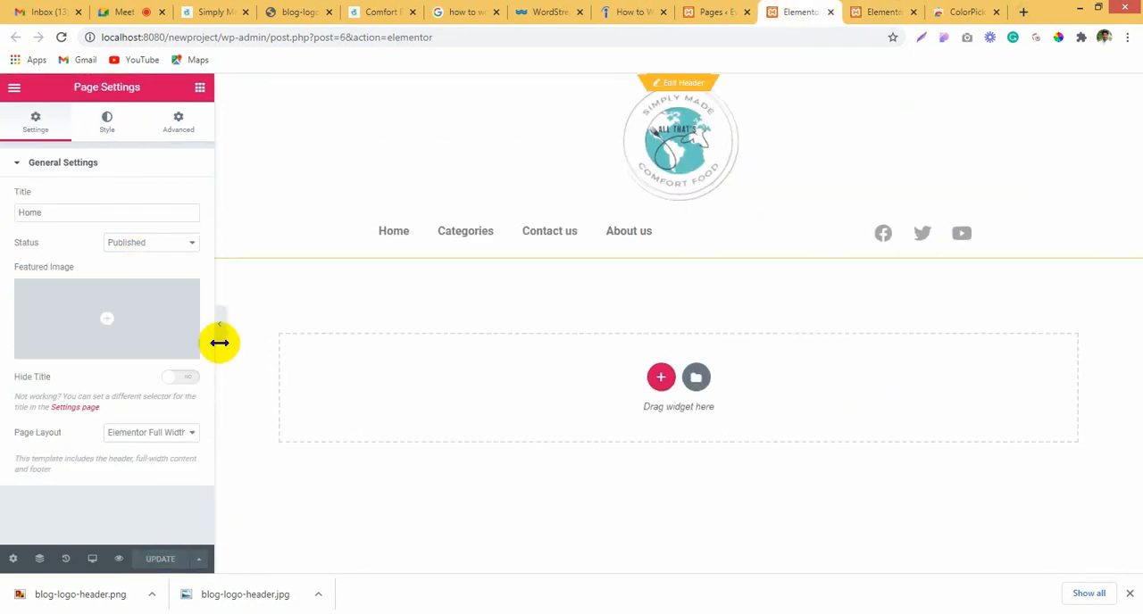
Step: Create a new Footer template named "first footer" in the Theme Builder
{"action": "left_click", "coordinate": [724, 12]}
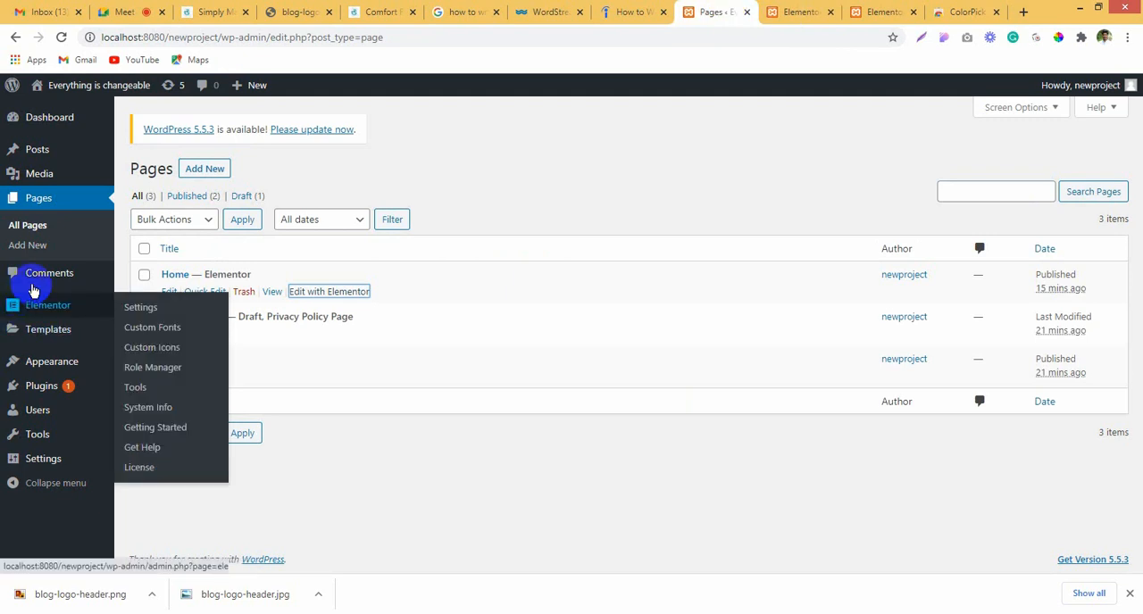
{"action": "mouse_move", "coordinate": [38, 339]}
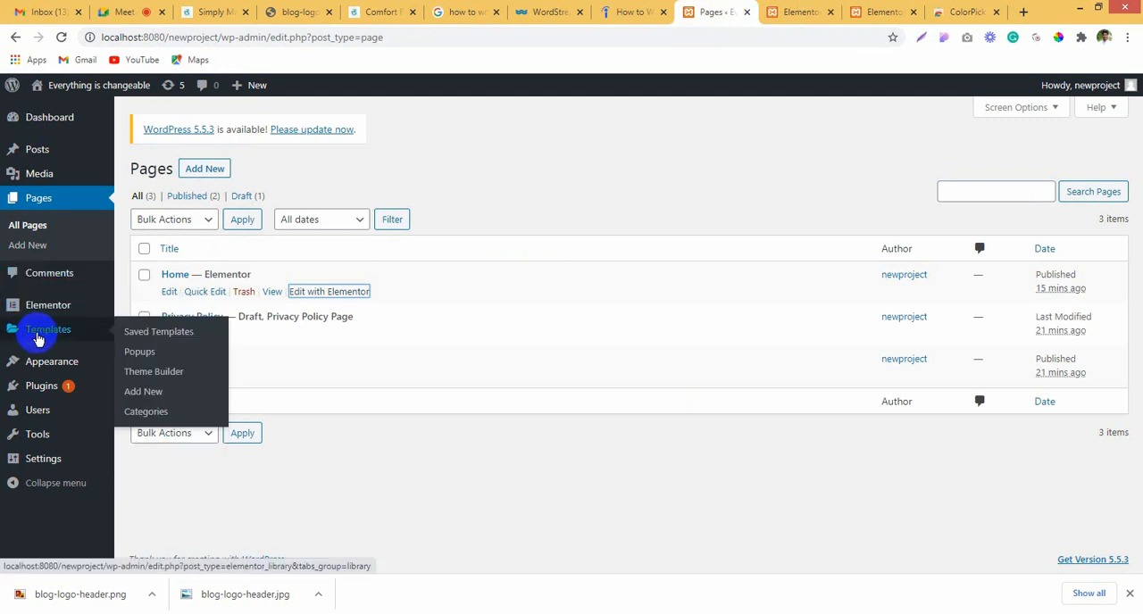
{"action": "left_click", "coordinate": [143, 373]}
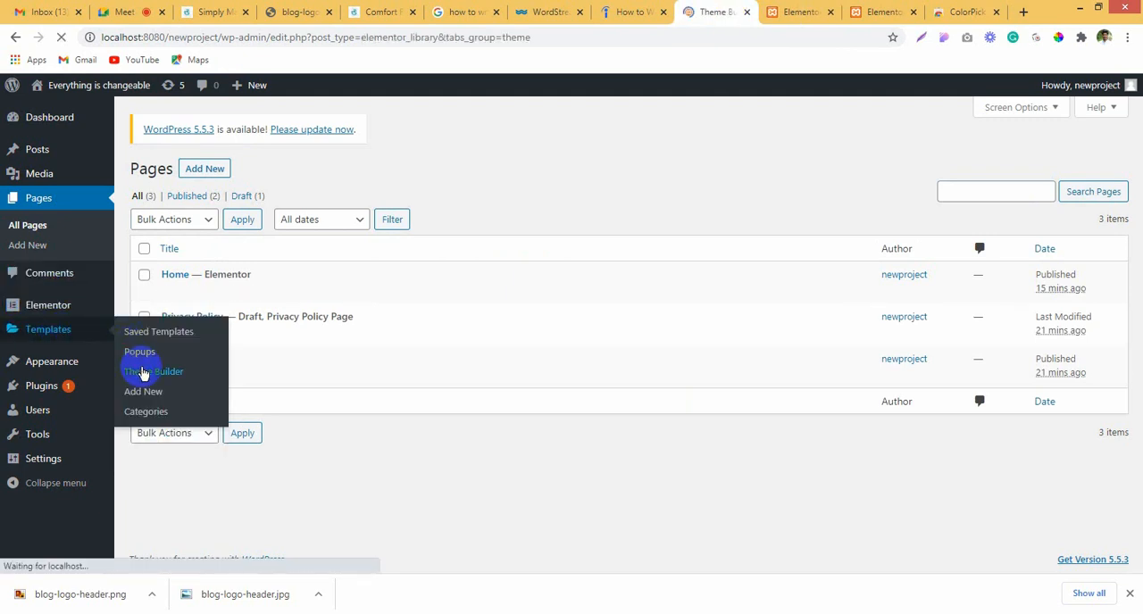
{"action": "left_click", "coordinate": [270, 169]}
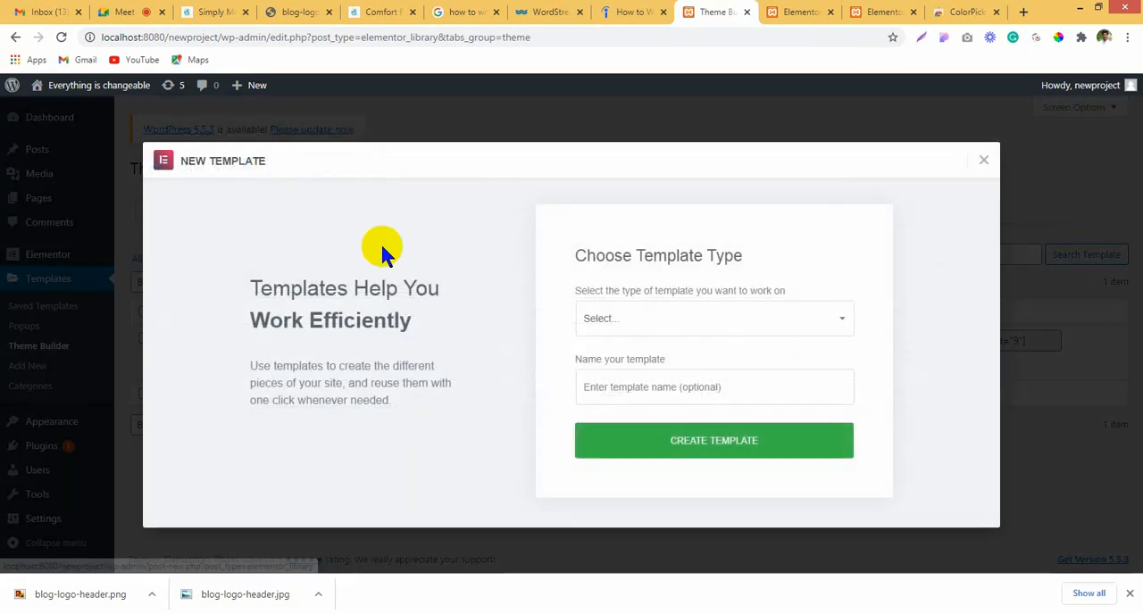
{"action": "left_click", "coordinate": [691, 322]}
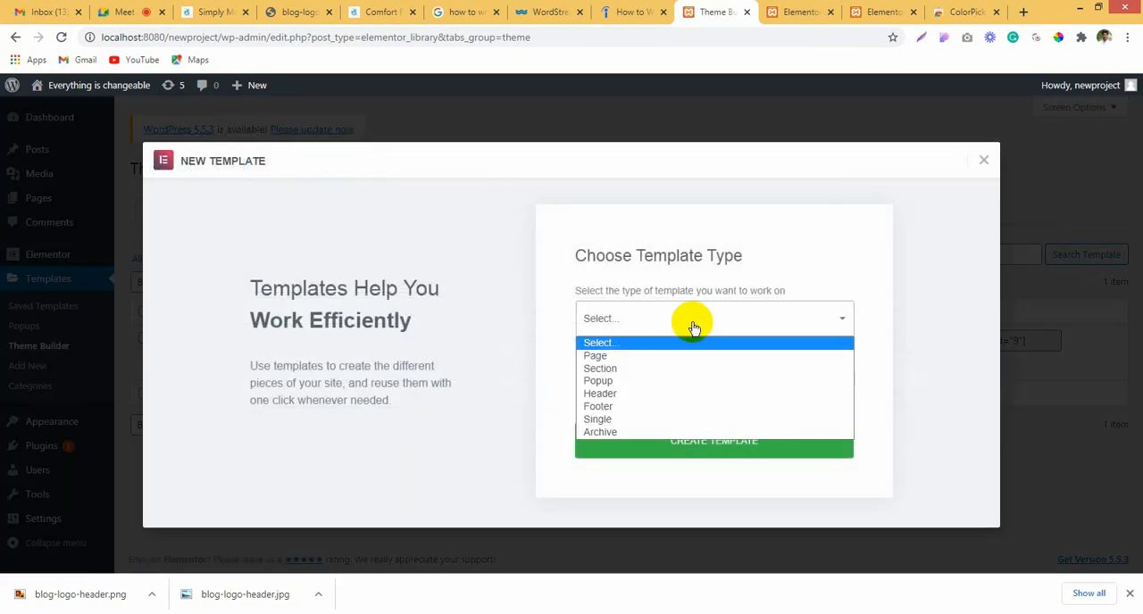
{"action": "left_click", "coordinate": [650, 406]}
{"action": "left_click", "coordinate": [712, 389]}
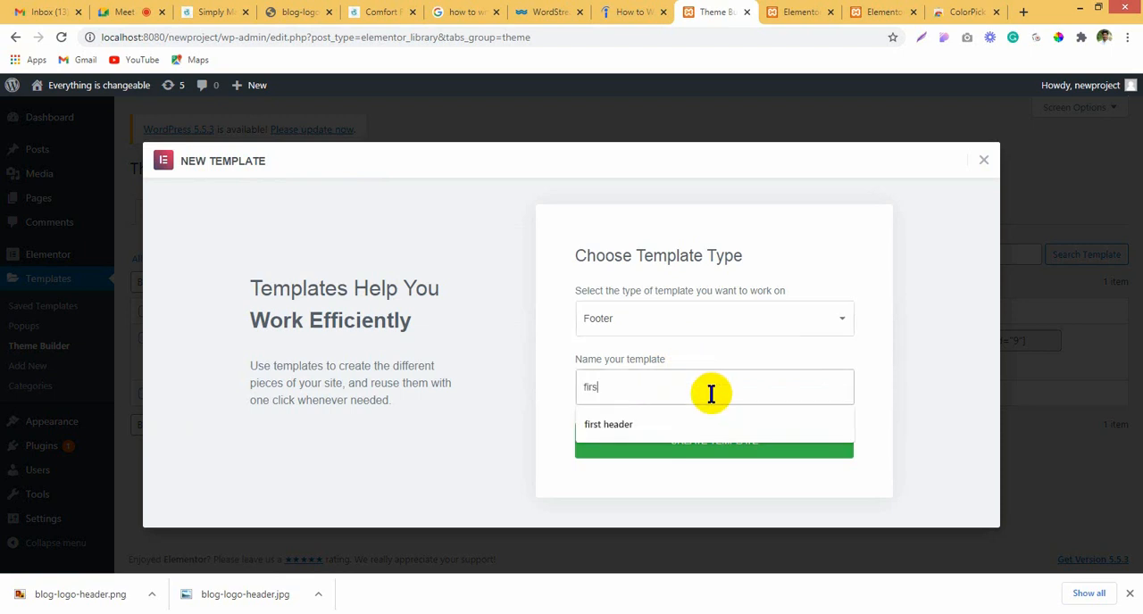
{"action": "type", "text": "first footer"}
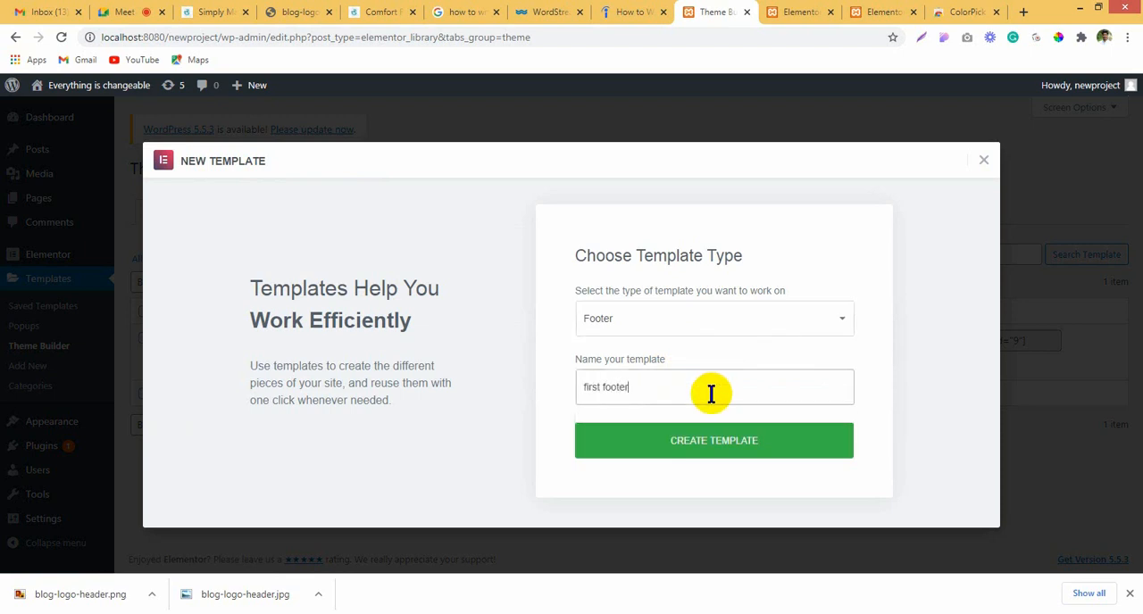
{"action": "left_click", "coordinate": [746, 442]}
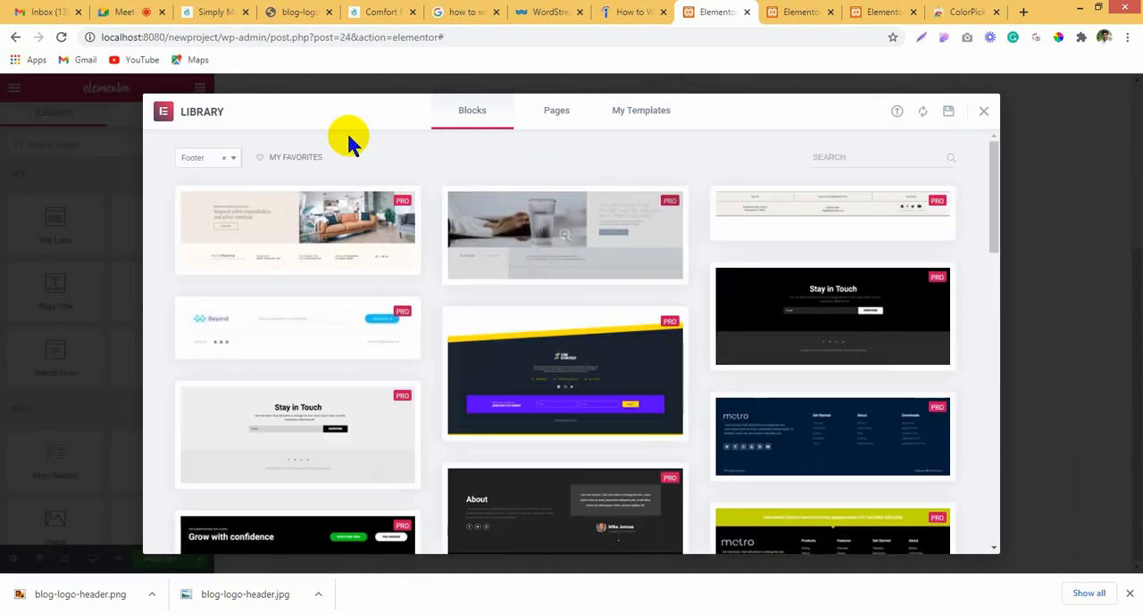
Step: Close the block library and bring up the structure choices for a new section in the footer template
{"action": "left_click", "coordinate": [982, 111]}
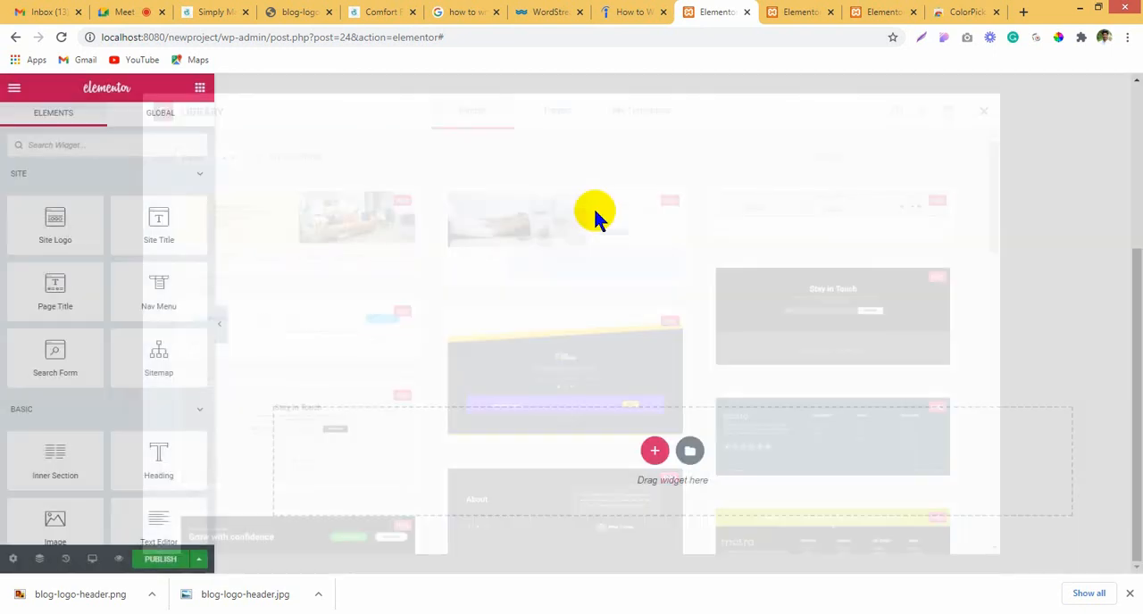
{"action": "left_click", "coordinate": [654, 450]}
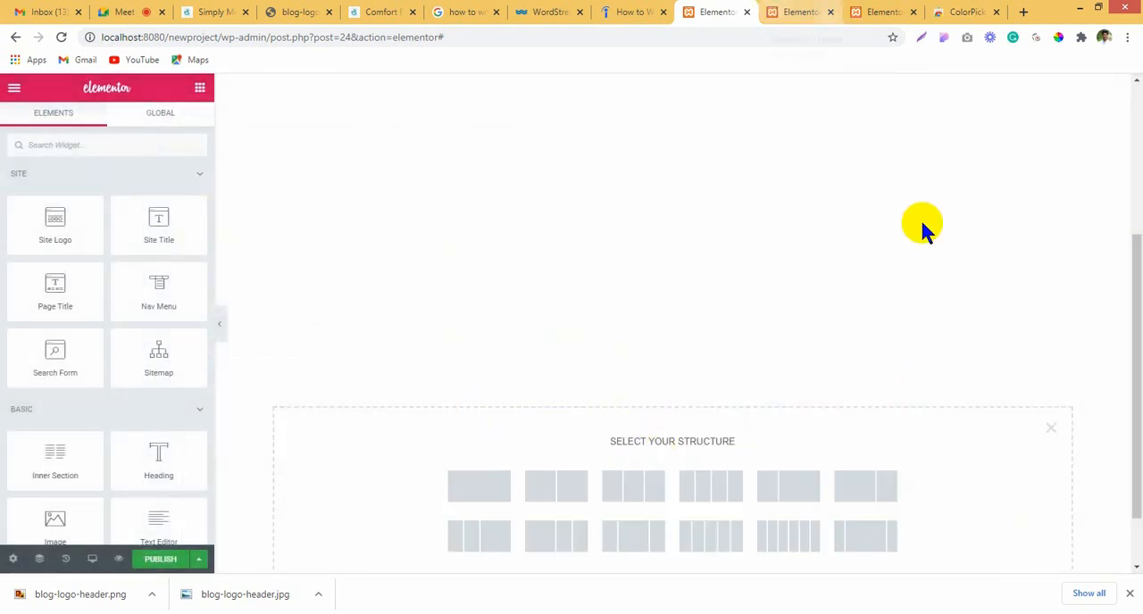
{"action": "scroll", "coordinate": [848, 246], "scroll_direction": "down", "scroll_amount": 1}
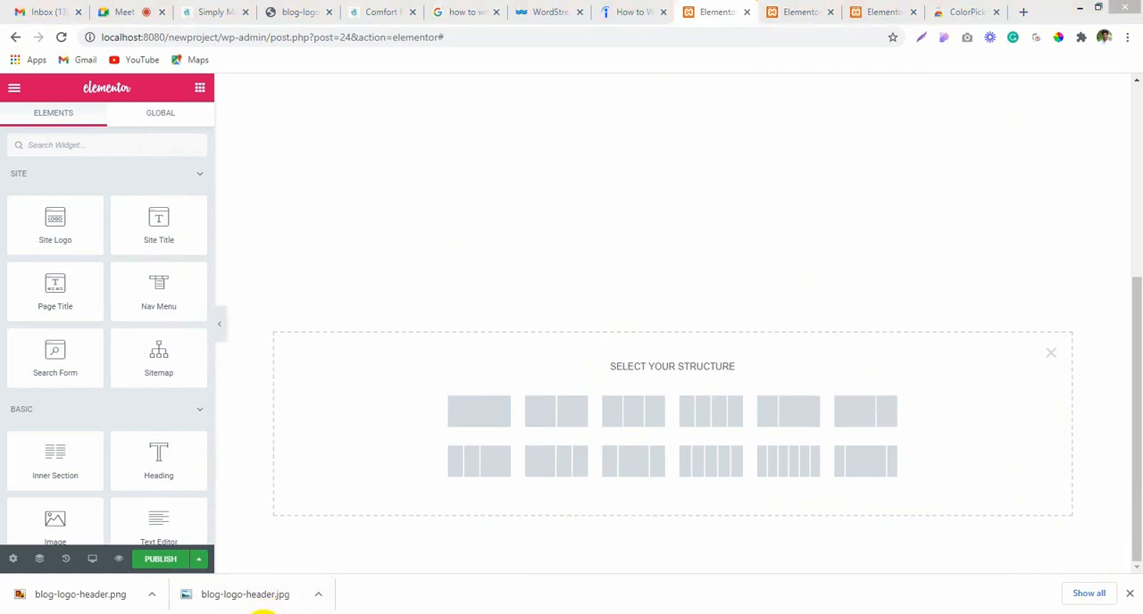
Step: Switch to the Fireworks sketch and draw three boxes side by side inside the footer area, the last about 139 by 107 px
{"action": "left_click", "coordinate": [263, 613]}
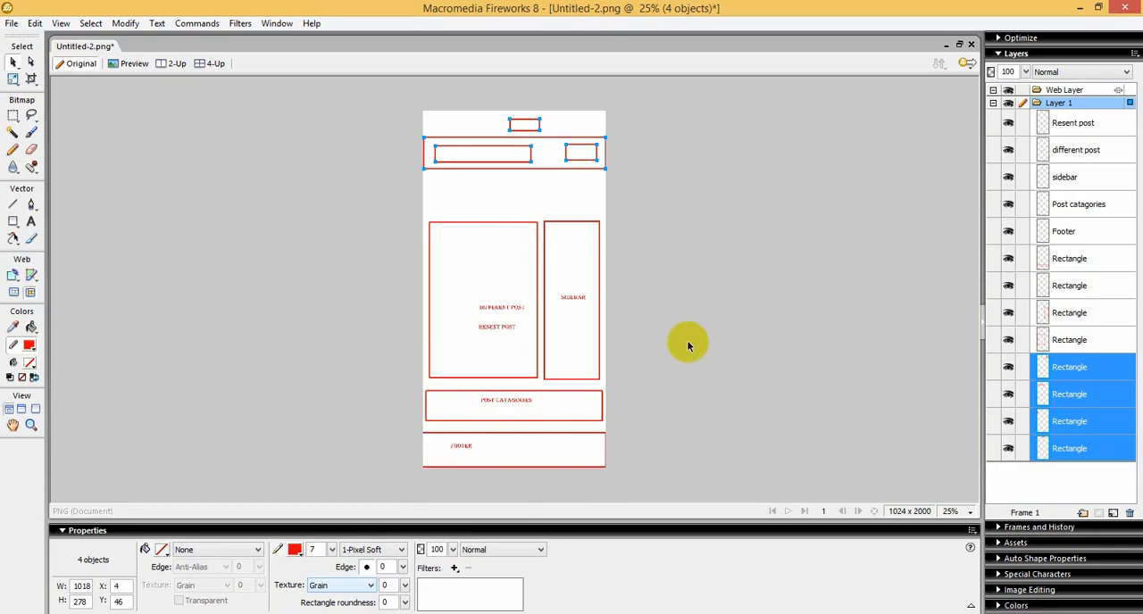
{"action": "key", "text": "ctrl+equal"}
{"action": "scroll", "coordinate": [687, 340], "scroll_direction": "down", "scroll_amount": 2}
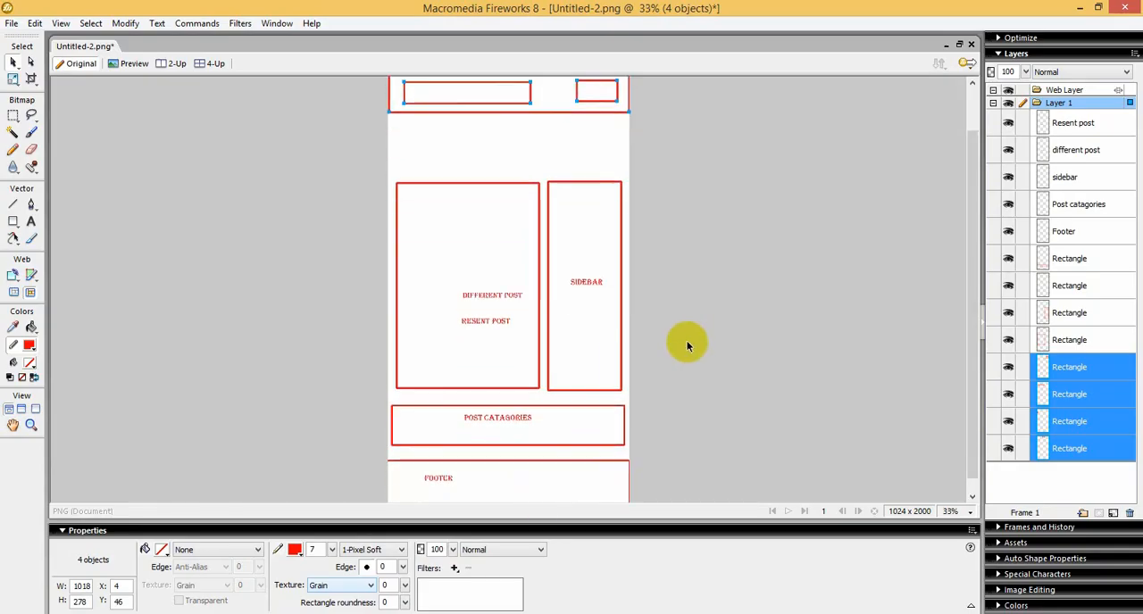
{"action": "left_click", "coordinate": [15, 216]}
{"action": "mouse_move", "coordinate": [406, 454]}
{"action": "left_mouse_down"}
{"action": "mouse_move", "coordinate": [412, 471]}
{"action": "mouse_move", "coordinate": [483, 483]}
{"action": "mouse_move", "coordinate": [624, 483]}
{"action": "left_mouse_up"}
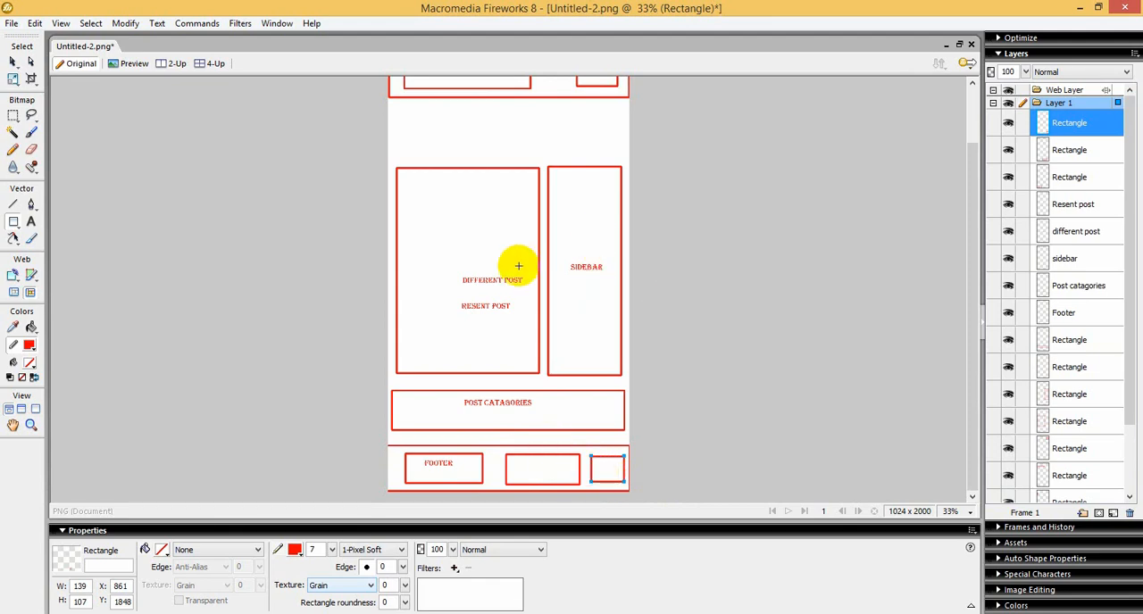
{"action": "left_click", "coordinate": [13, 60]}
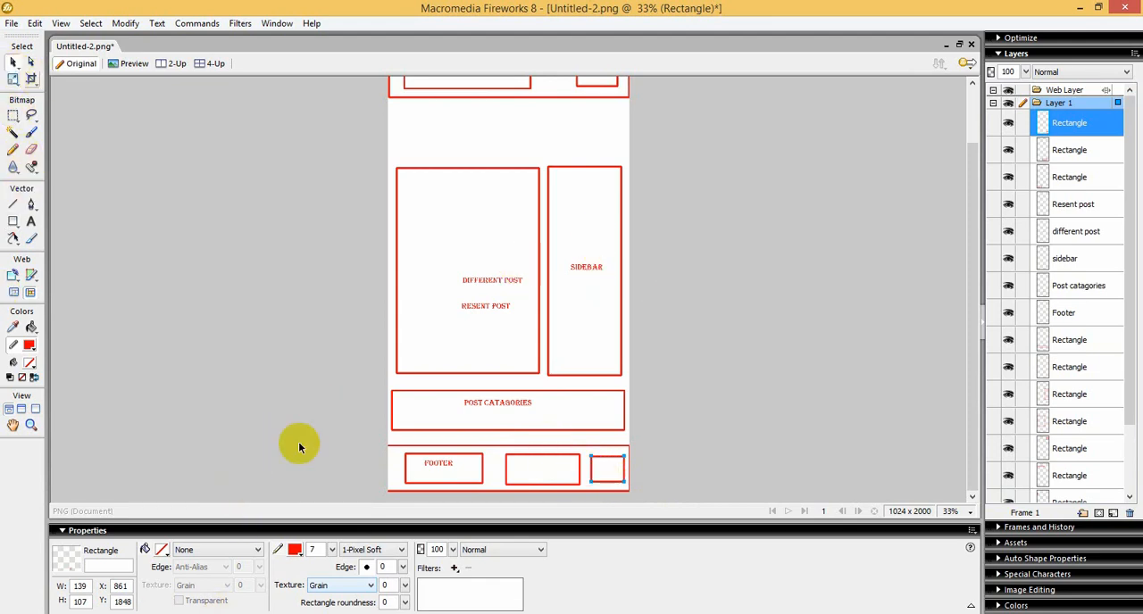
Step: Back in the Elementor footer template, insert a section with three equal columns and show the widgets for its first column
{"action": "left_click", "coordinate": [283, 613]}
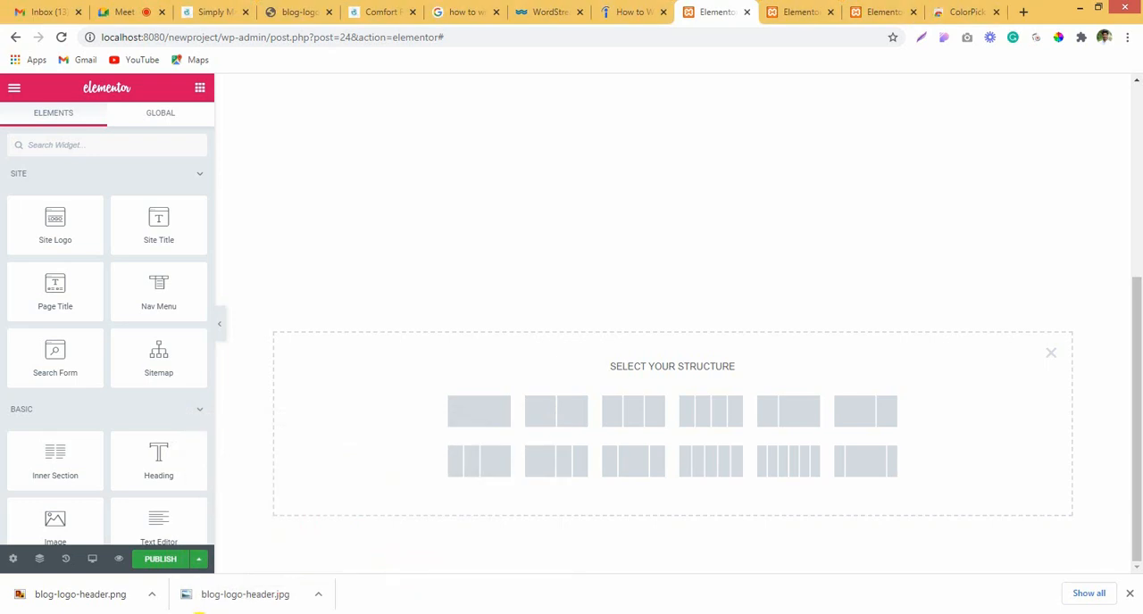
{"action": "left_click", "coordinate": [648, 417]}
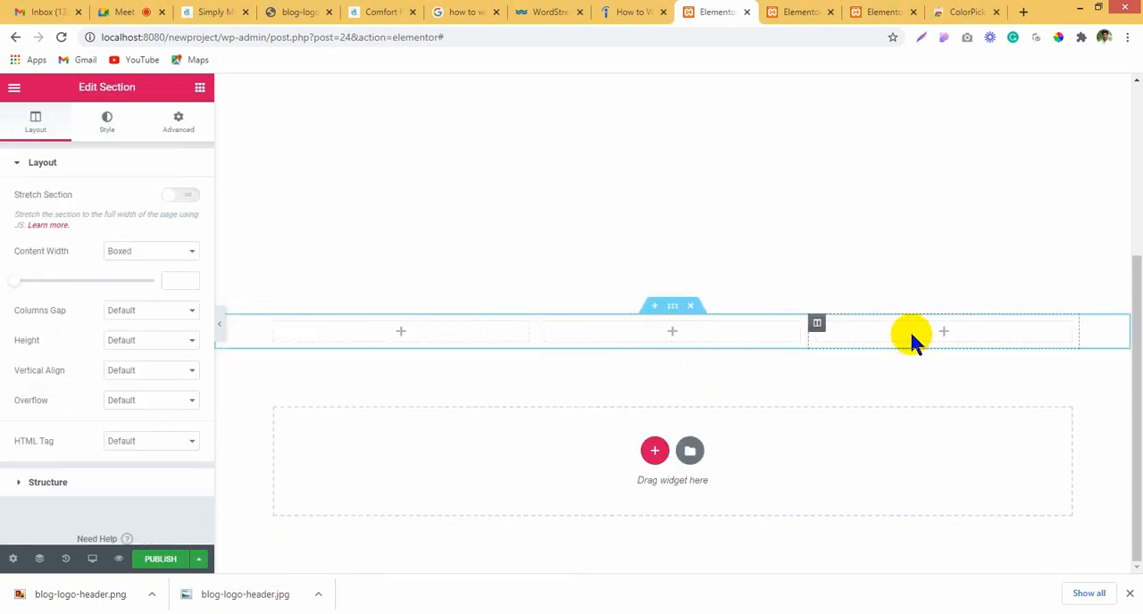
{"action": "left_click", "coordinate": [361, 334]}
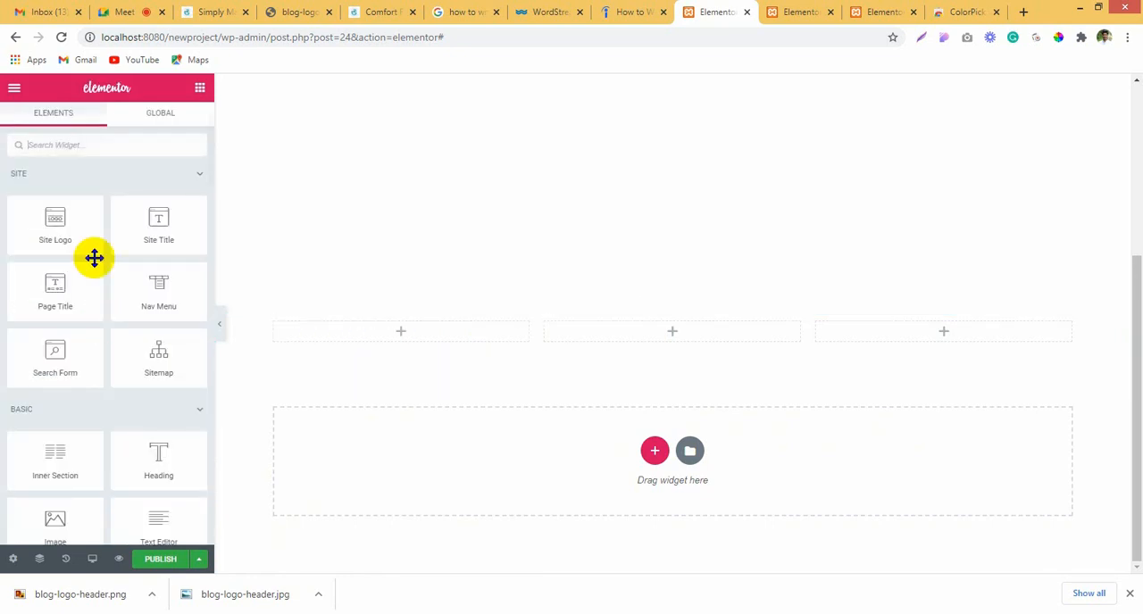
Step: Place an Image widget in the first column and insert blog-logo-header.png from the media library
{"action": "scroll", "coordinate": [100, 437], "scroll_direction": "down", "scroll_amount": 2}
{"action": "left_click_drag", "start_coordinate": [33, 390], "coordinate": [364, 340]}
{"action": "left_click", "coordinate": [73, 239]}
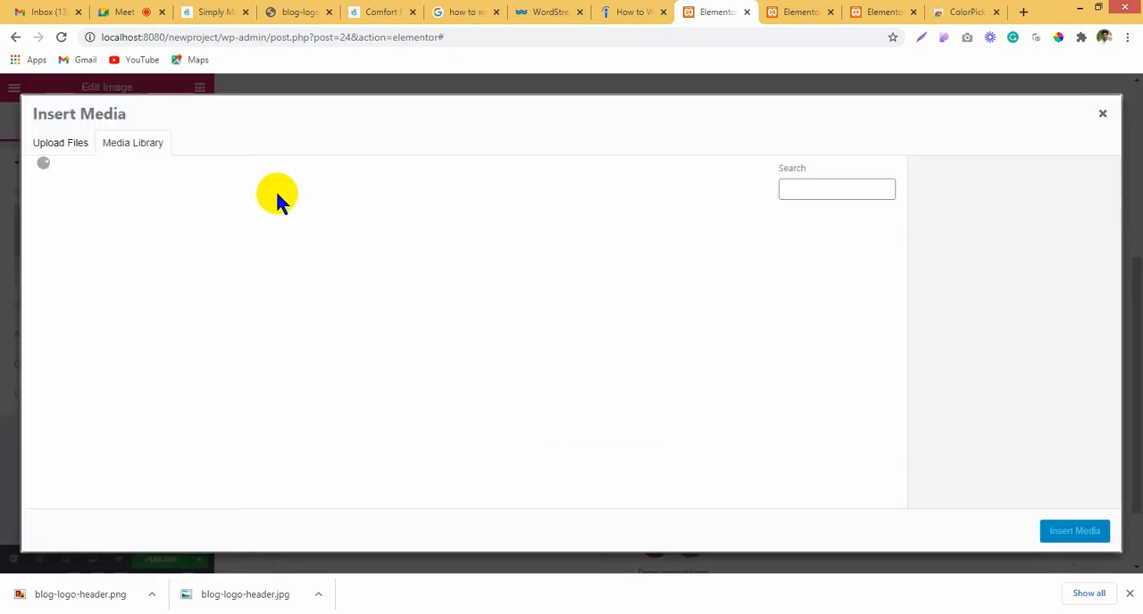
{"action": "left_click", "coordinate": [81, 263]}
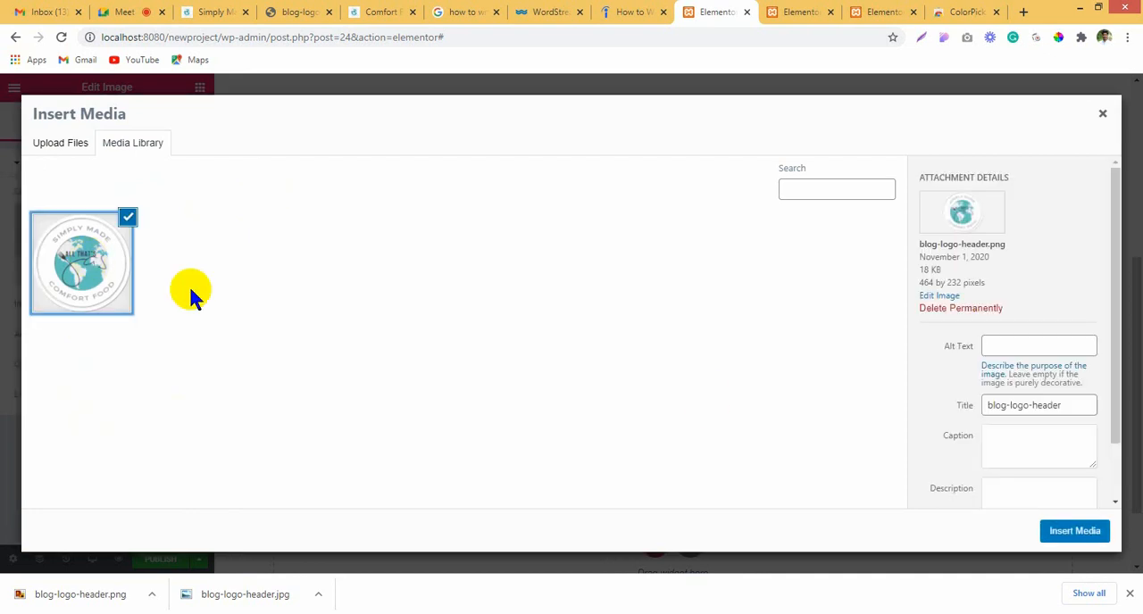
{"action": "left_click", "coordinate": [1060, 532]}
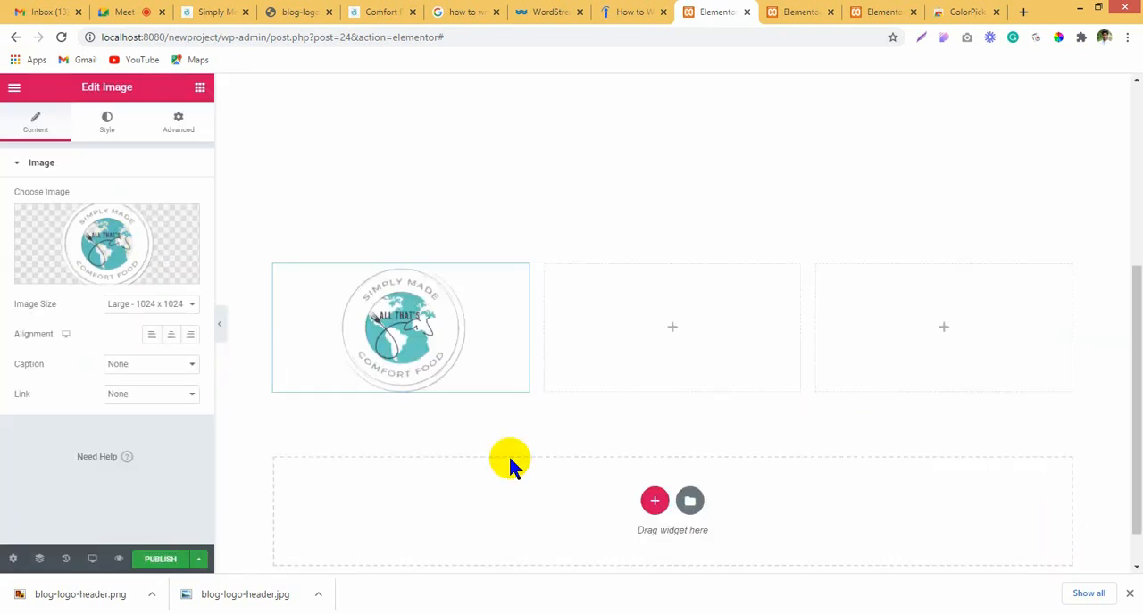
Step: Set the footer logo image's width to 50%
{"action": "left_click", "coordinate": [101, 129]}
{"action": "left_click_drag", "start_coordinate": [13, 222], "coordinate": [184, 221]}
{"action": "left_click", "coordinate": [189, 223]}
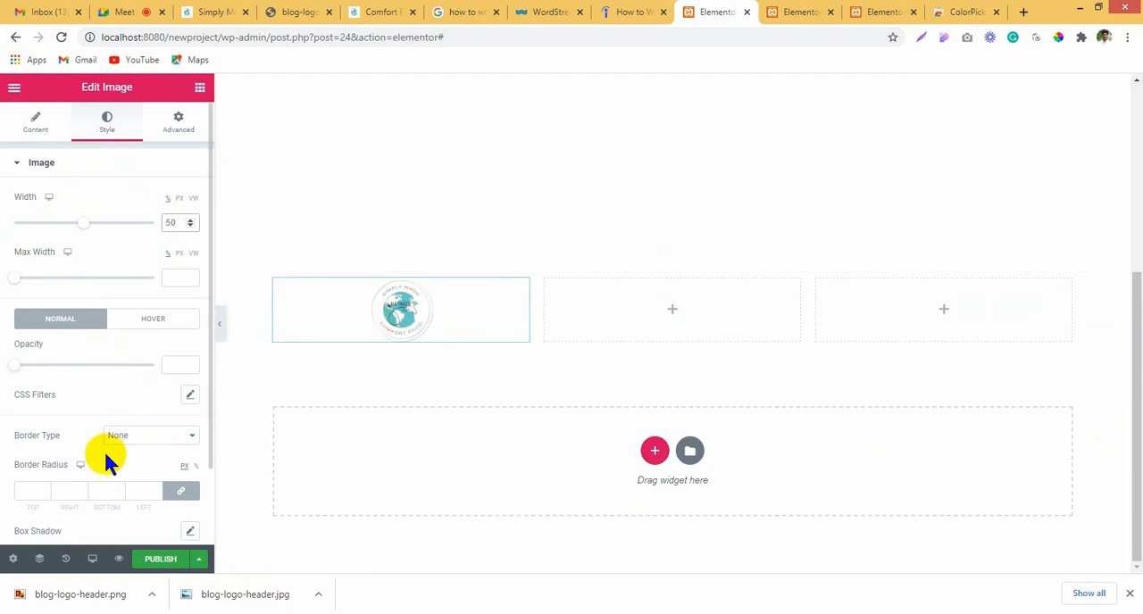
Step: Left-align the footer logo image and narrow its column by moving the divider between the first and second columns
{"action": "left_click", "coordinate": [5, 133]}
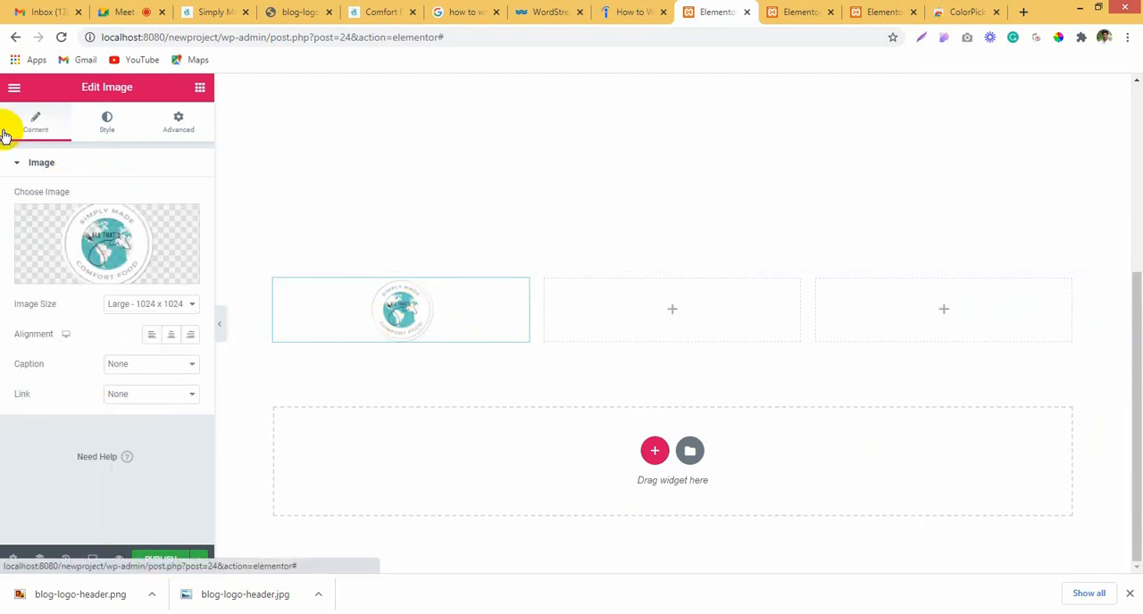
{"action": "left_click", "coordinate": [151, 334]}
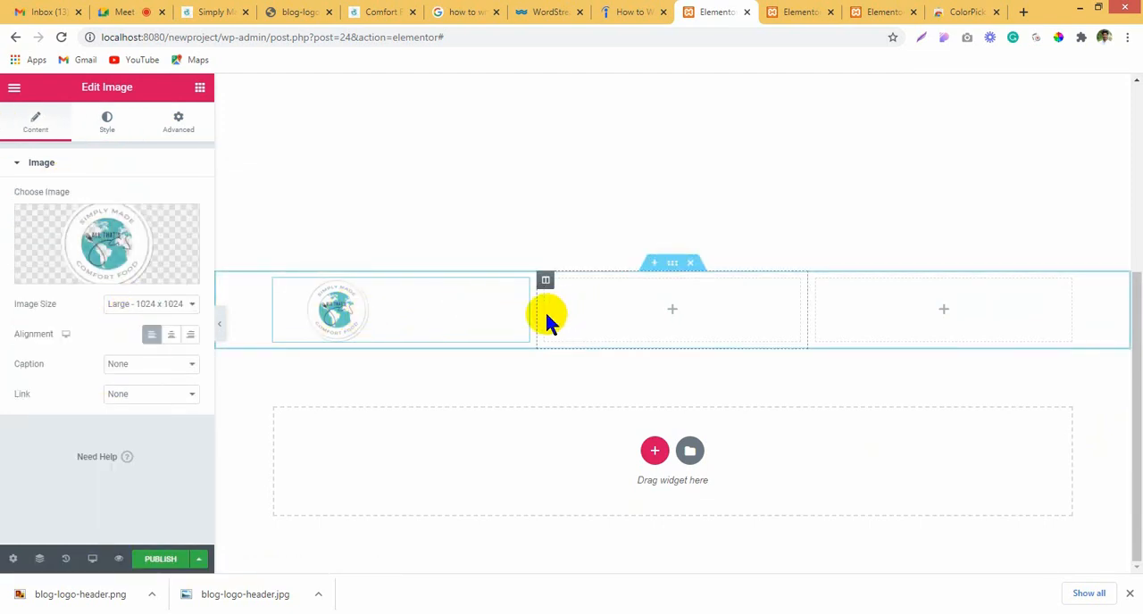
{"action": "left_click_drag", "start_coordinate": [538, 314], "coordinate": [441, 319]}
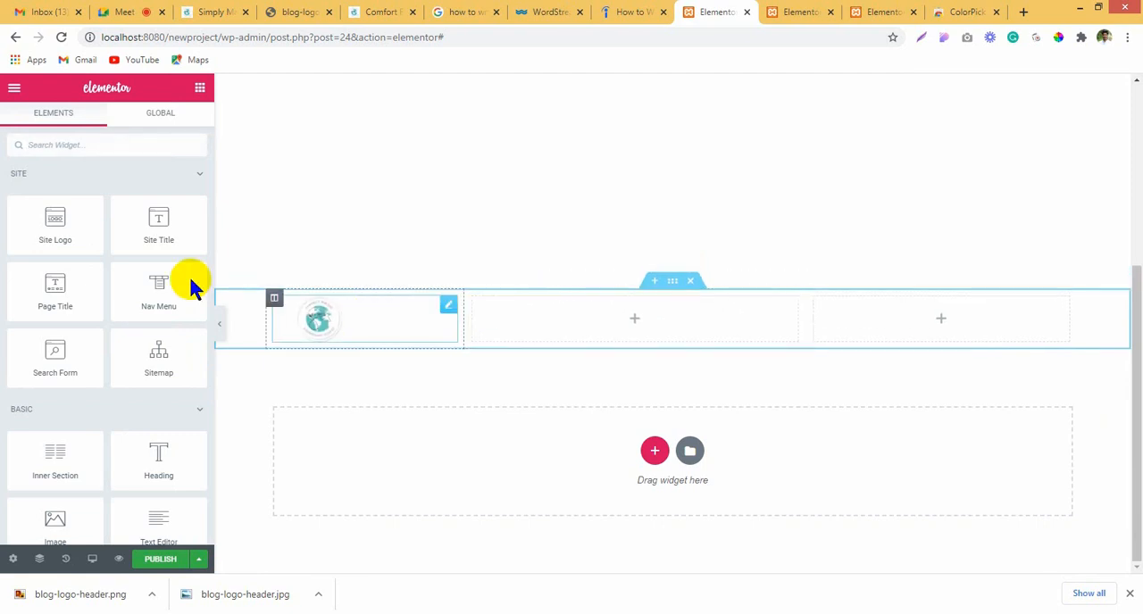
Step: Set the footer logo image's width to 70%
{"action": "left_click", "coordinate": [100, 126]}
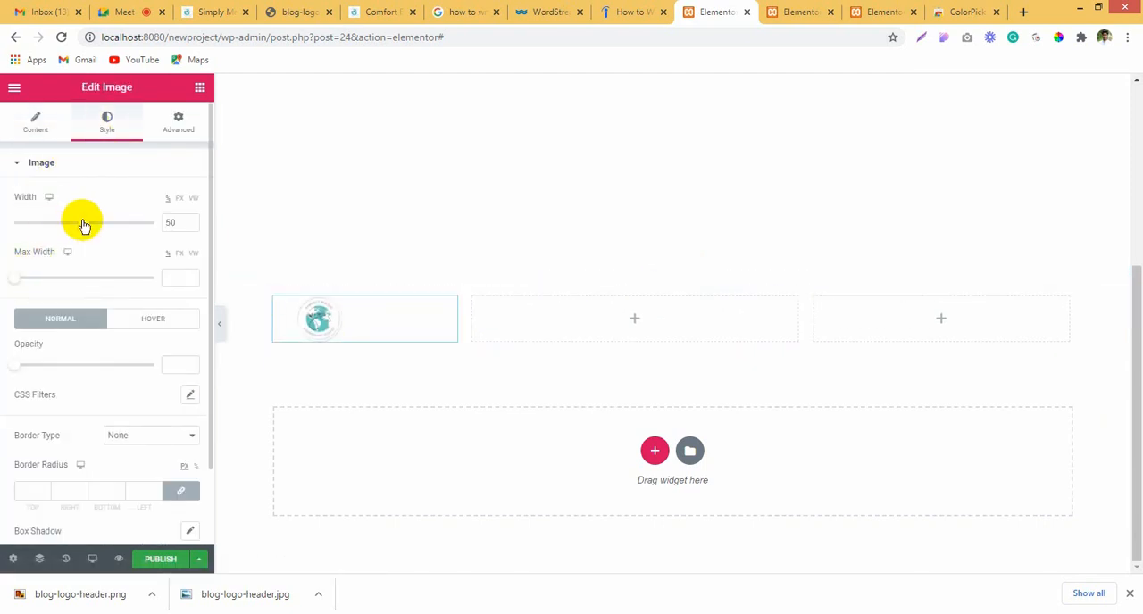
{"action": "left_click_drag", "start_coordinate": [82, 222], "coordinate": [110, 230]}
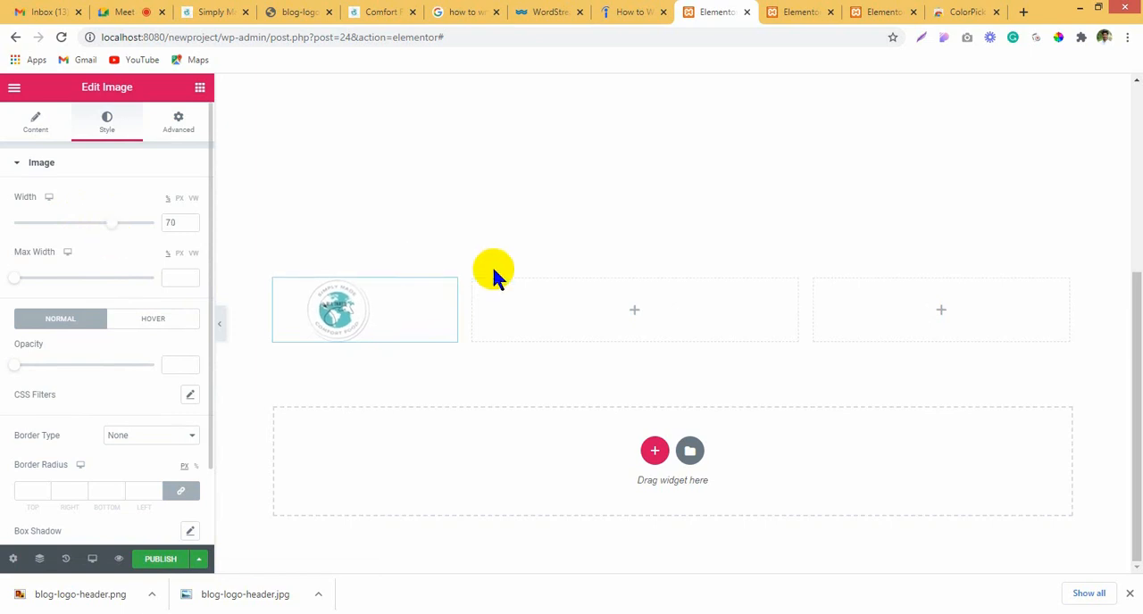
Step: Search the widgets for the social icons element and place it in the footer's third column
{"action": "left_click", "coordinate": [573, 317]}
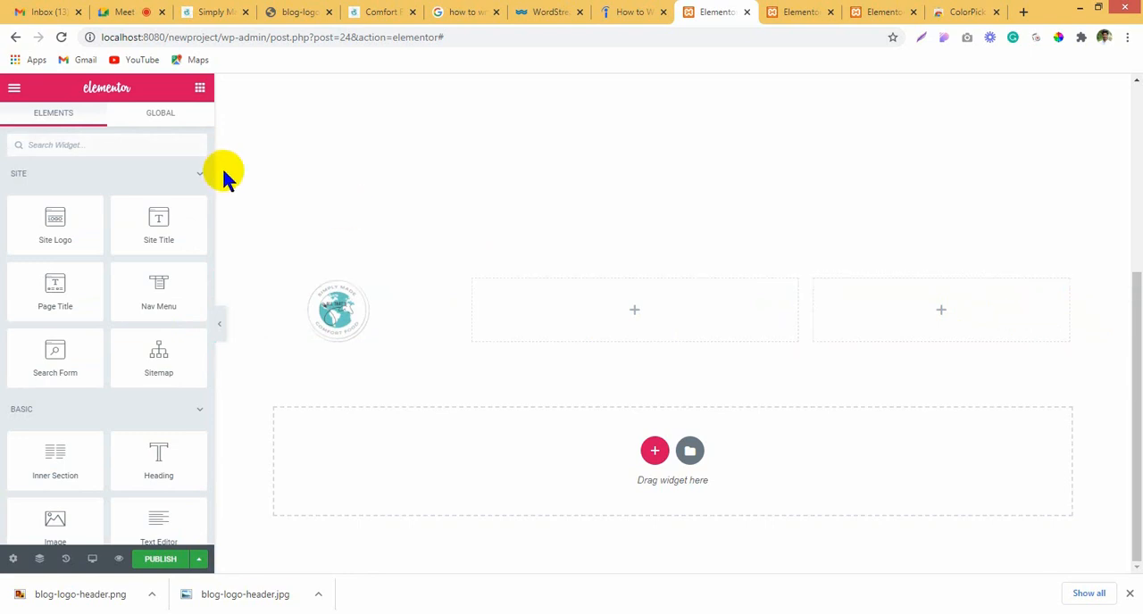
{"action": "type", "text": "socia"}
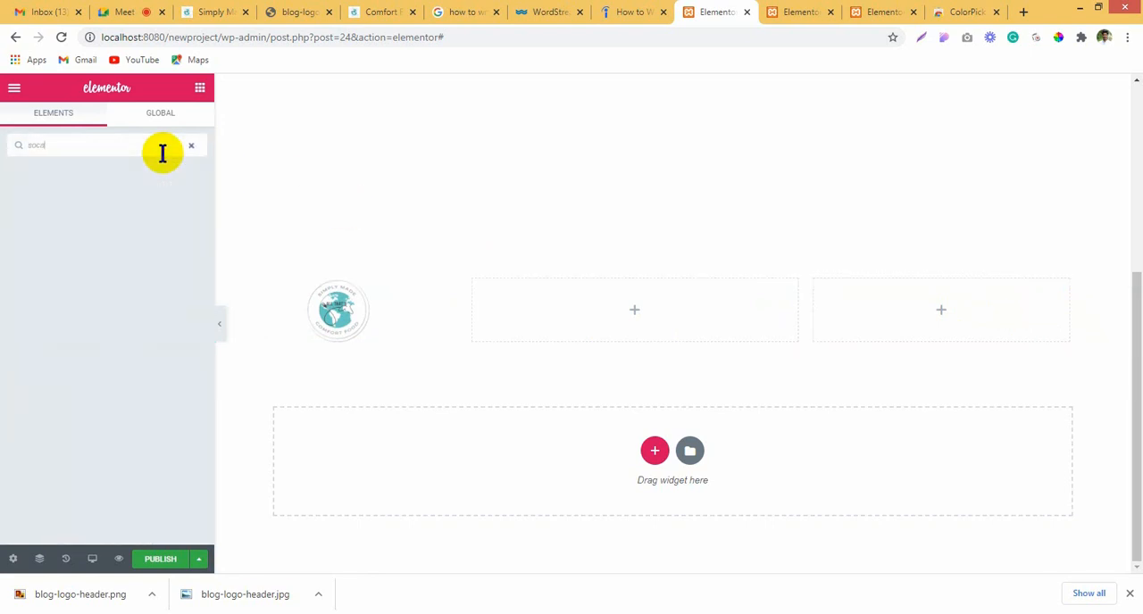
{"action": "key", "text": "BackSpace"}
{"action": "key", "text": "BackSpace"}
{"action": "left_click_drag", "start_coordinate": [71, 179], "coordinate": [949, 265]}
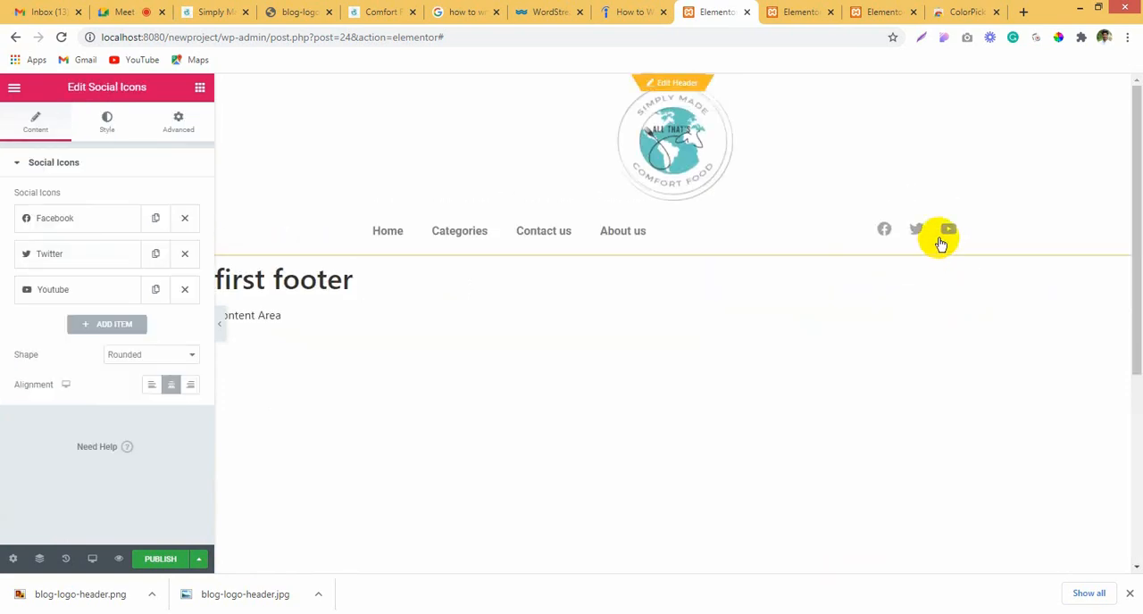
Step: Copy the social icons from the header template and paste only their style onto the footer's social icons
{"action": "left_click", "coordinate": [882, 12]}
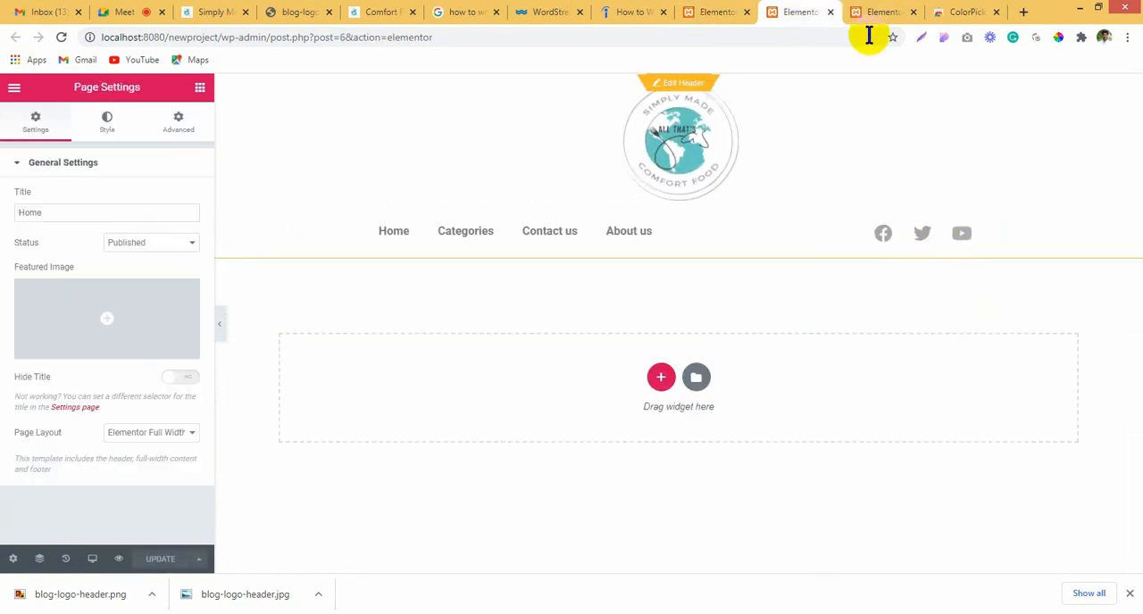
{"action": "left_click", "coordinate": [901, 216]}
{"action": "right_click", "coordinate": [916, 226]}
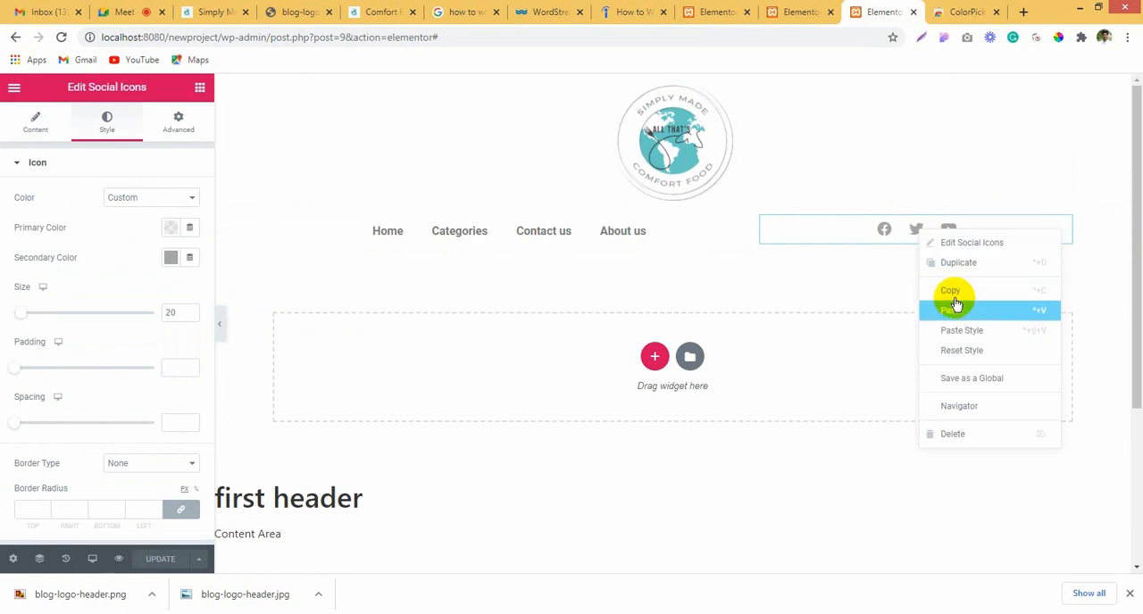
{"action": "left_click", "coordinate": [952, 304]}
{"action": "left_click", "coordinate": [714, 11]}
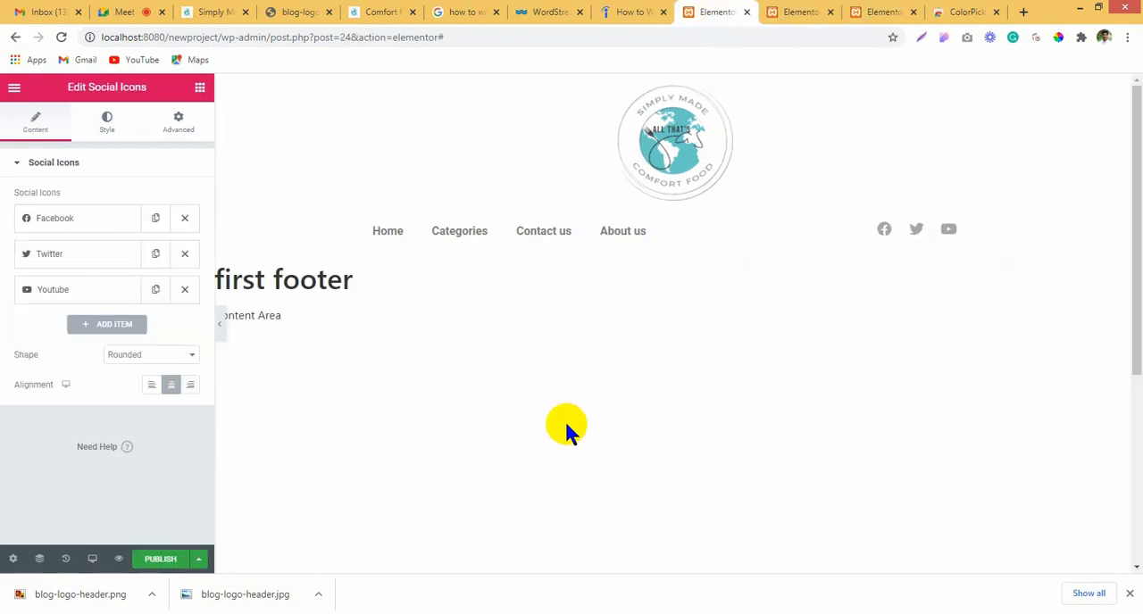
{"action": "right_click", "coordinate": [952, 298]}
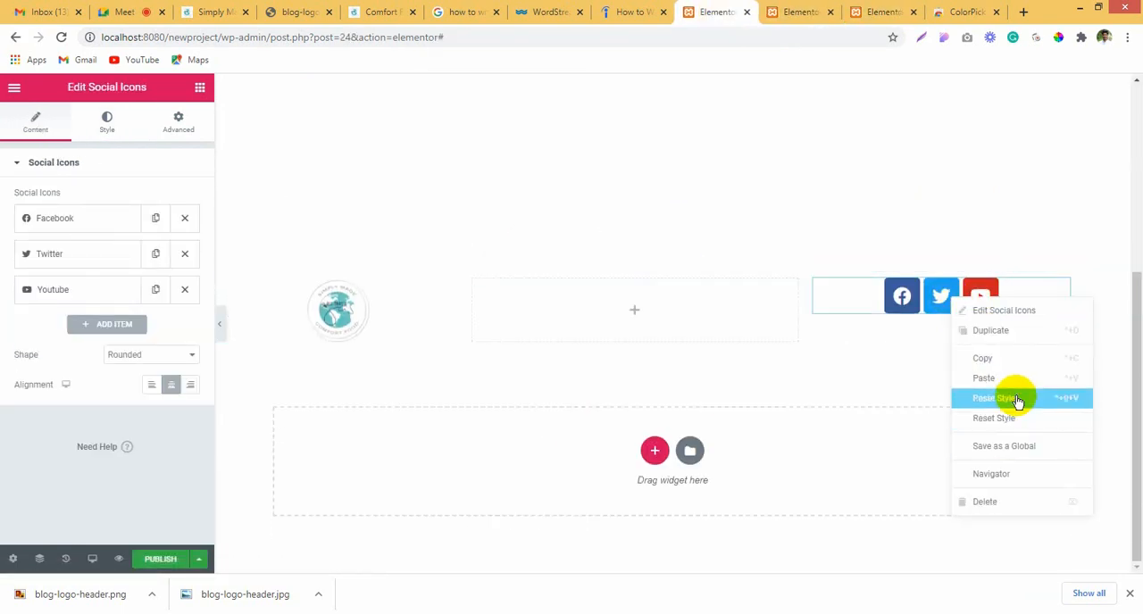
{"action": "left_click", "coordinate": [1016, 399]}
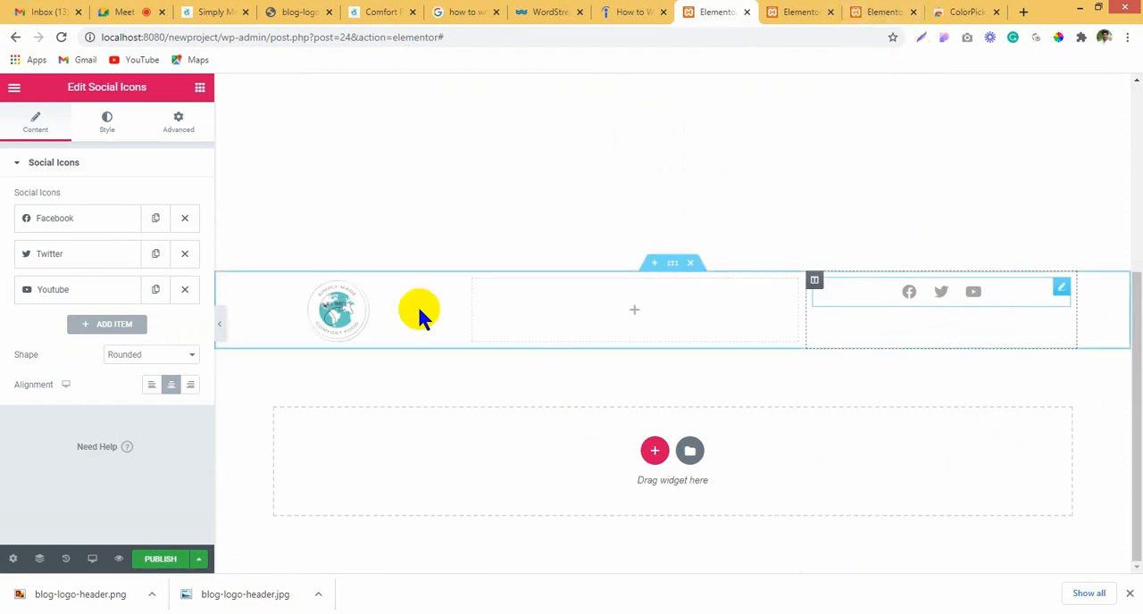
Step: Copy the Freelancing With Fun group's Facebook address, without the members part, and use it as the footer Facebook icon's link
{"action": "left_click", "coordinate": [64, 227]}
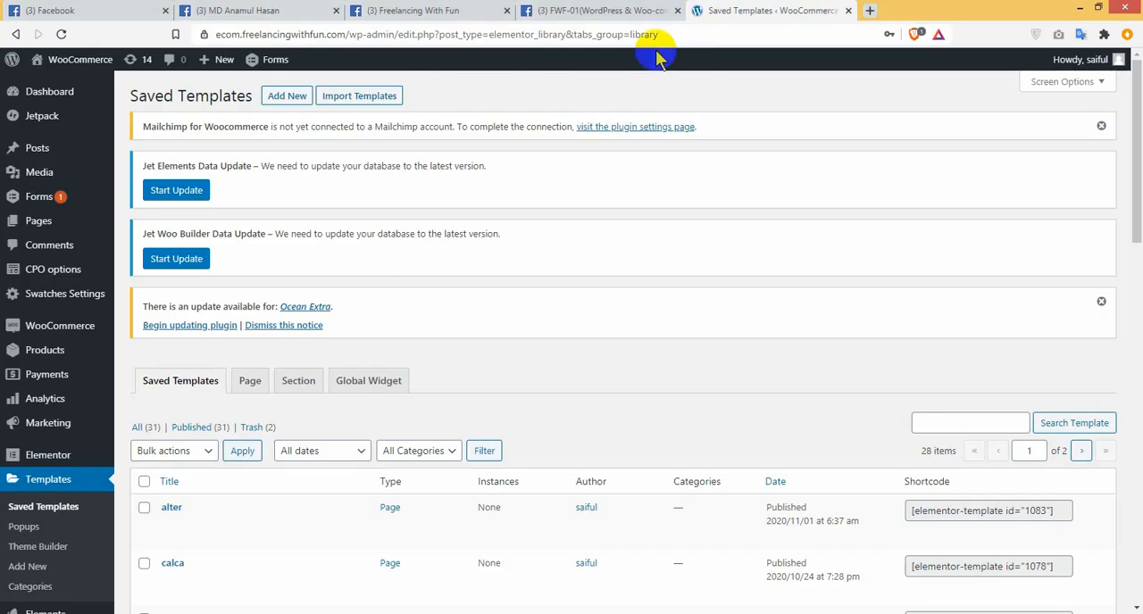
{"action": "left_click", "coordinate": [415, 11]}
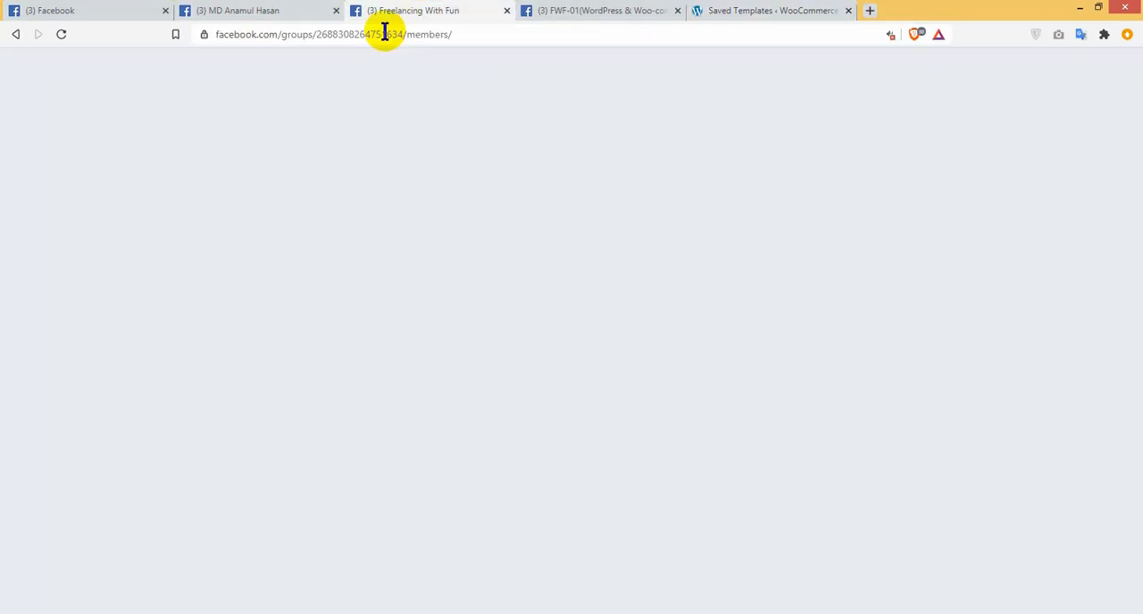
{"action": "left_click", "coordinate": [472, 31]}
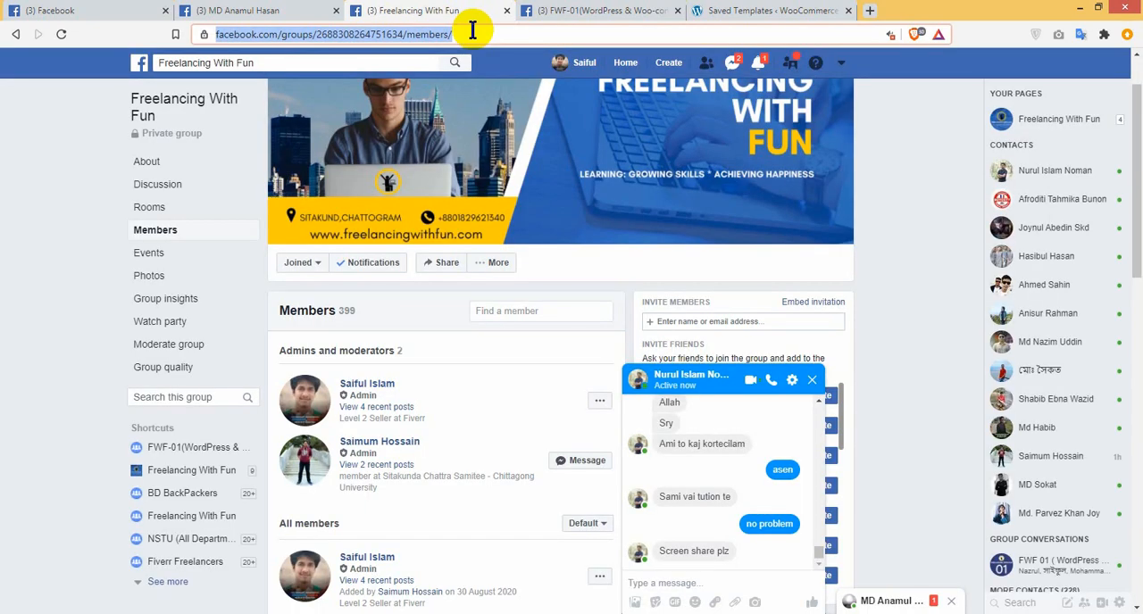
{"action": "left_click", "coordinate": [472, 30]}
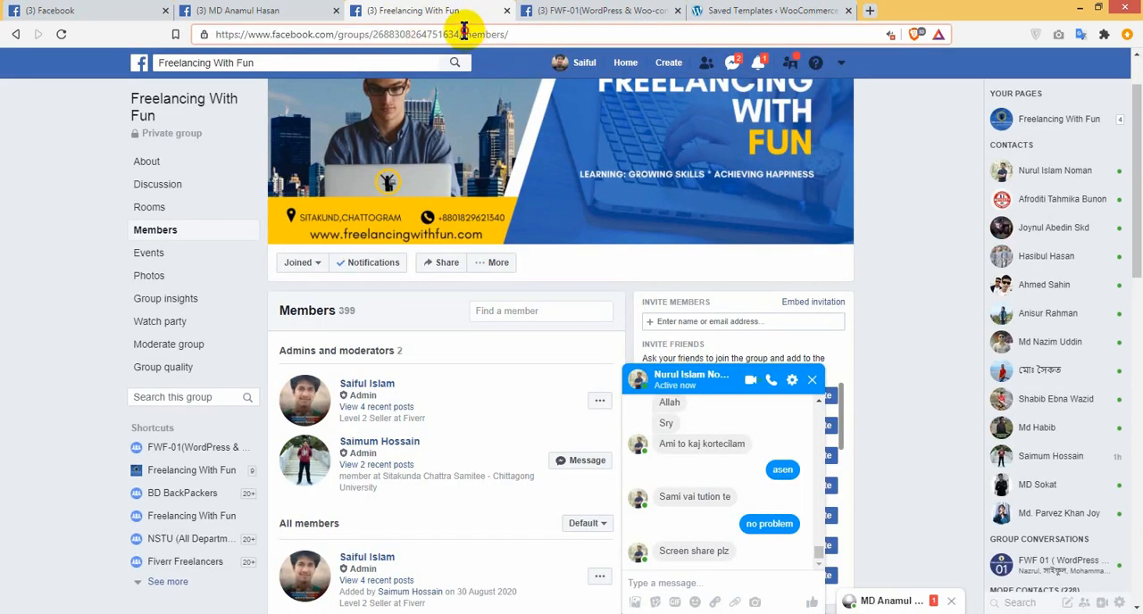
{"action": "left_click_drag", "start_coordinate": [464, 32], "coordinate": [5, 58]}
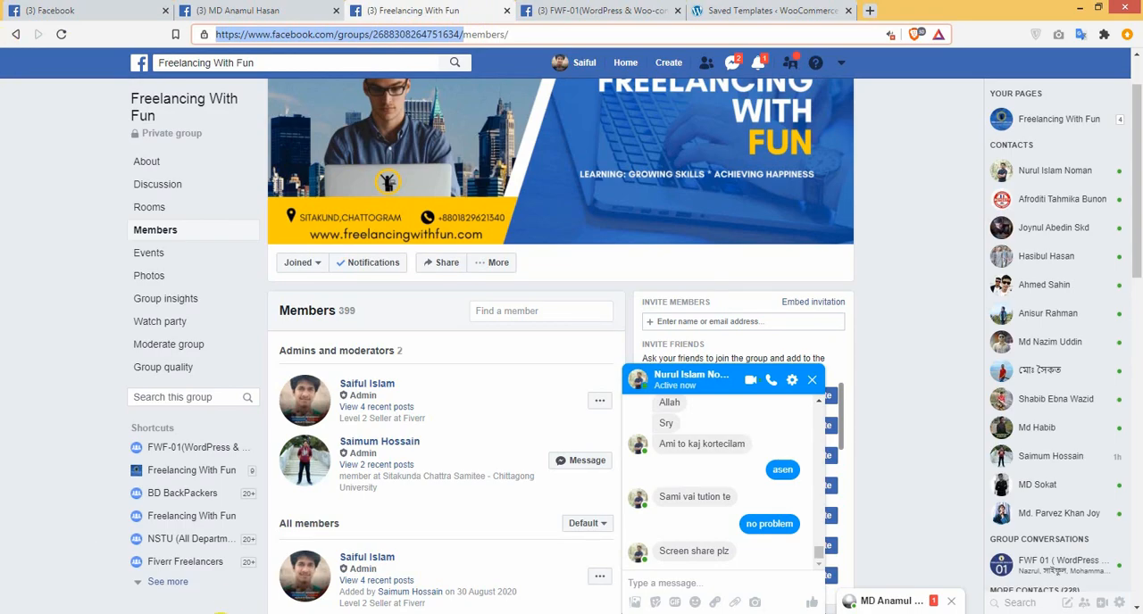
{"action": "key", "text": "alt+Tab"}
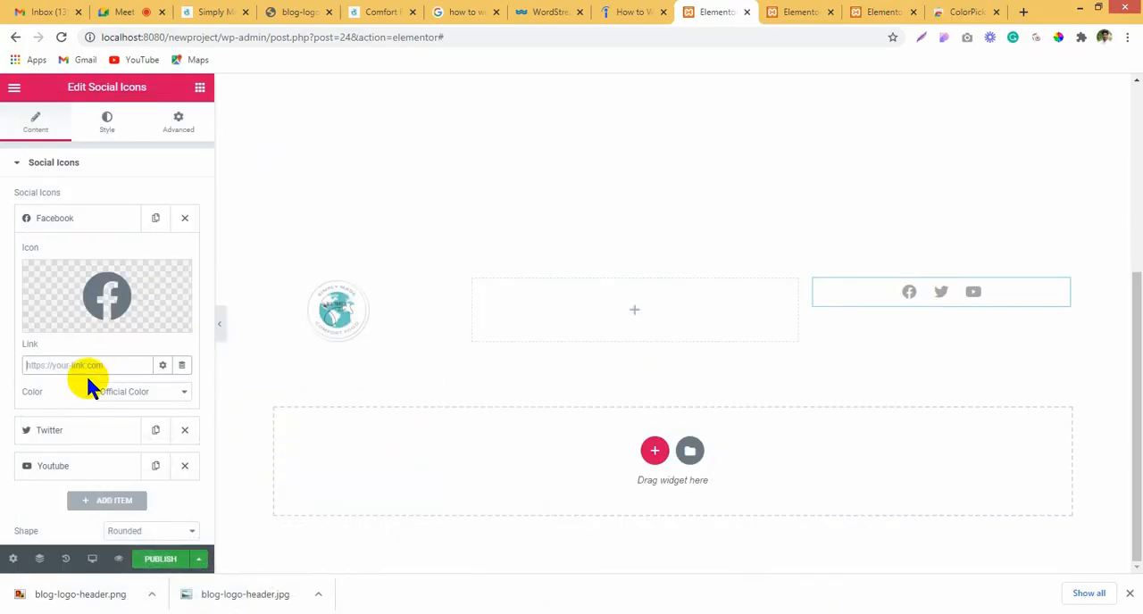
{"action": "key", "text": "ctrl+v"}
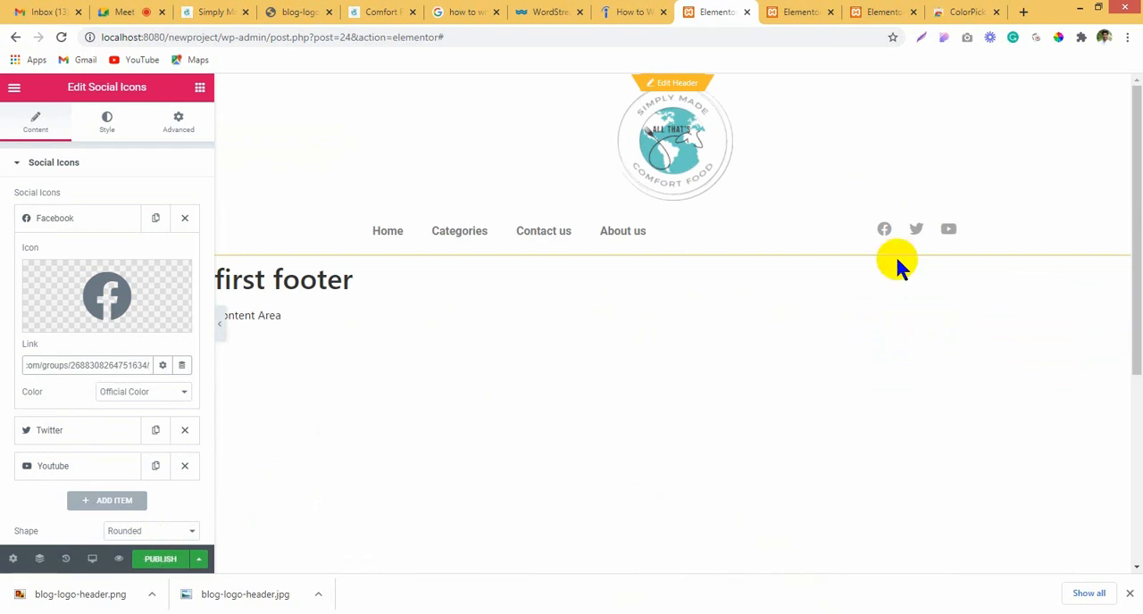
Step: In the header template, set the social icons column's vertical alignment to Middle and update the template
{"action": "left_click", "coordinate": [775, 11]}
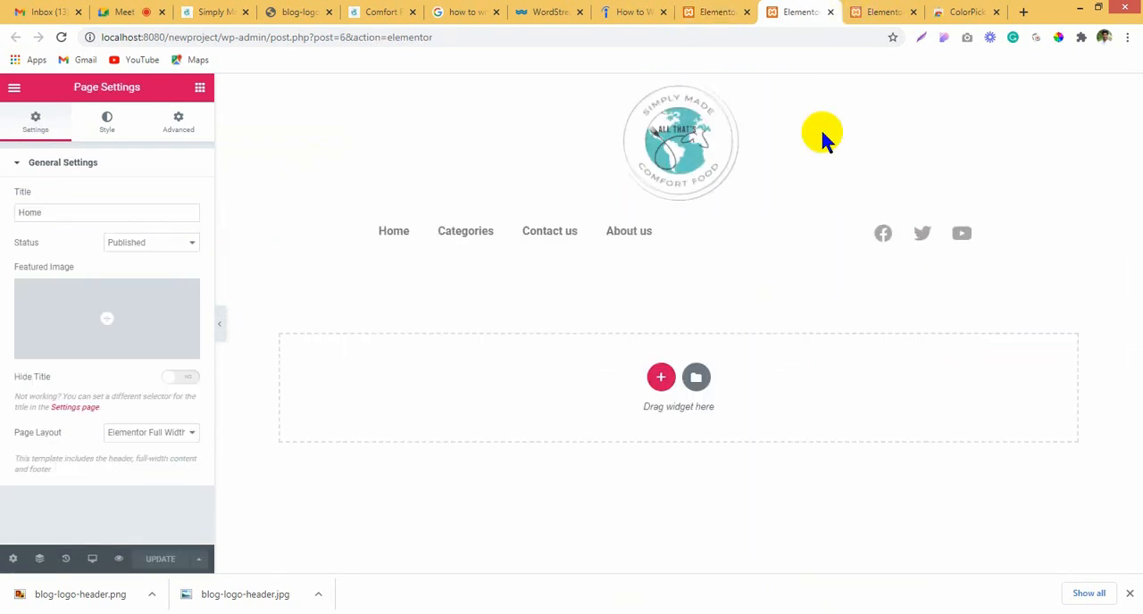
{"action": "left_click", "coordinate": [884, 11]}
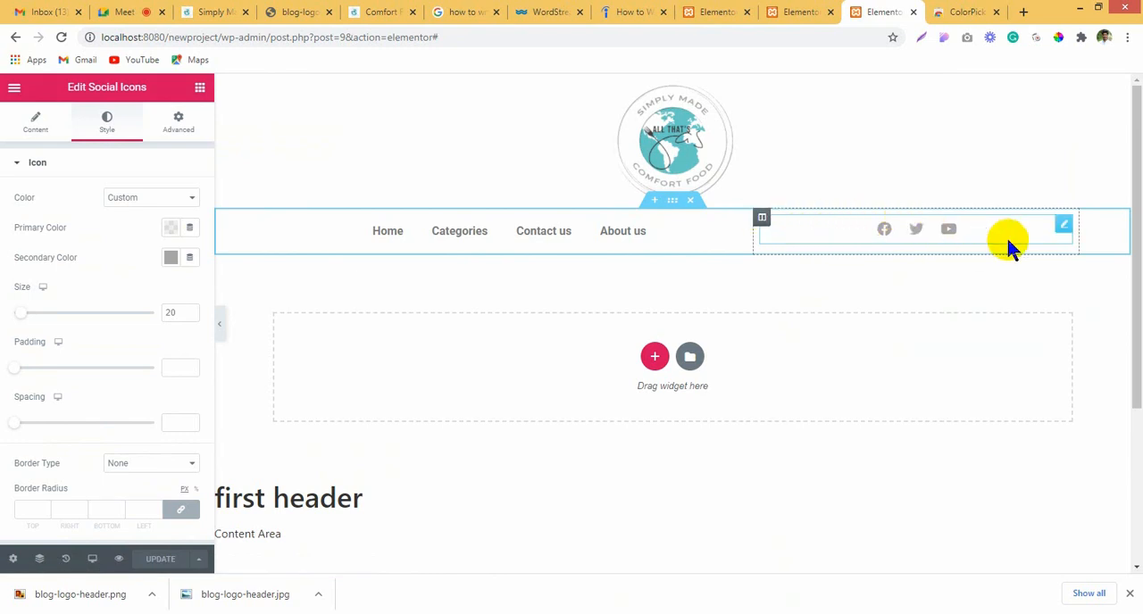
{"action": "left_click", "coordinate": [760, 219]}
{"action": "left_click", "coordinate": [154, 227]}
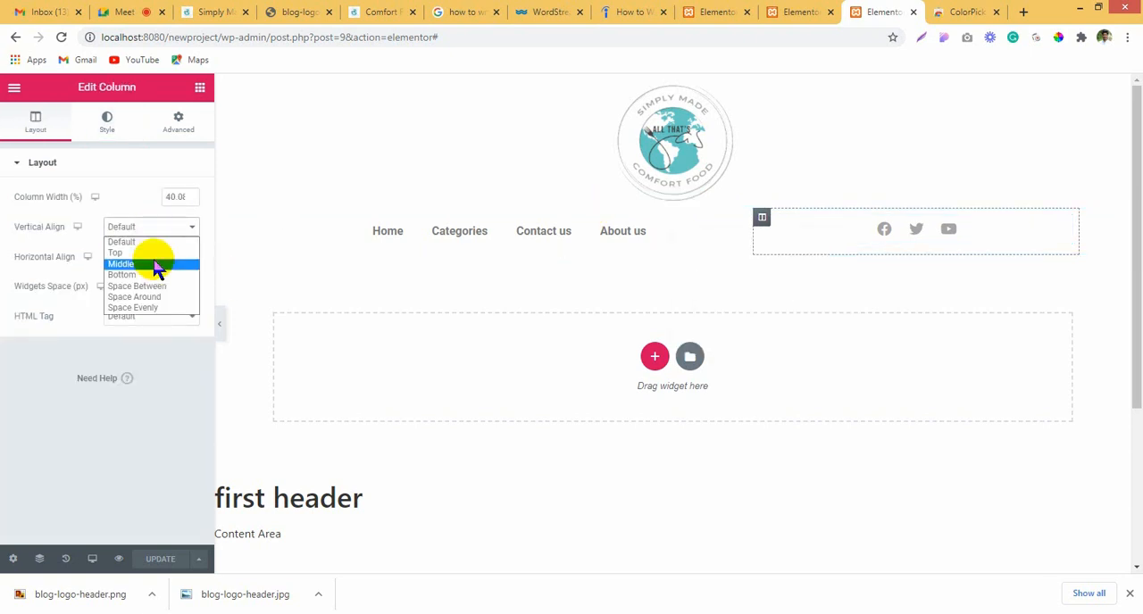
{"action": "left_click", "coordinate": [154, 264]}
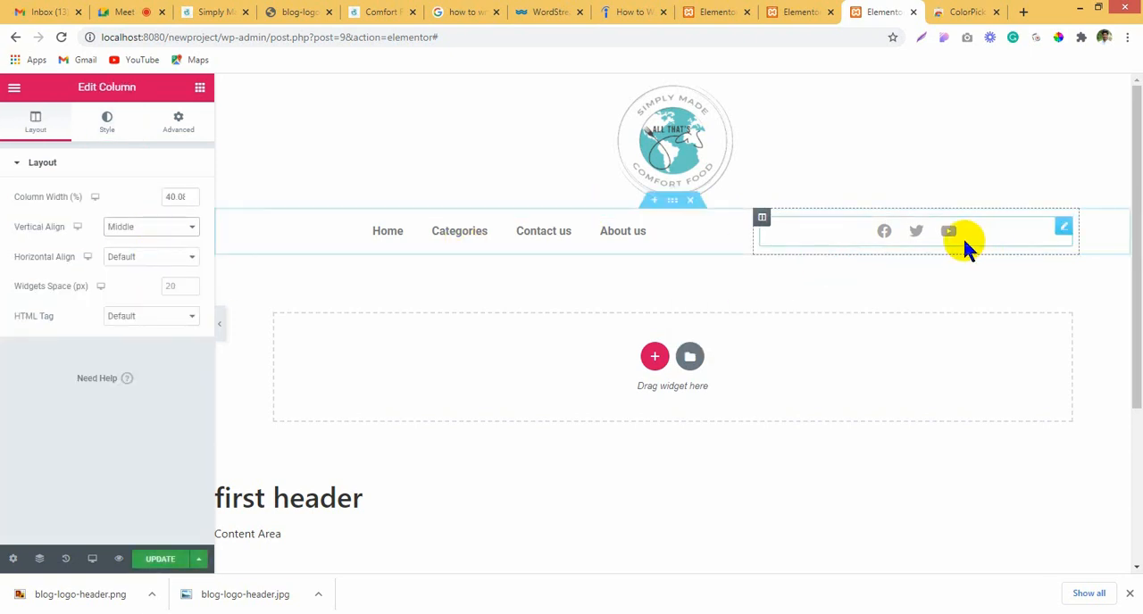
{"action": "left_click", "coordinate": [165, 562]}
Step: Return to the footer template and set the social icons column's vertical alignment to Middle
{"action": "left_click", "coordinate": [785, 11]}
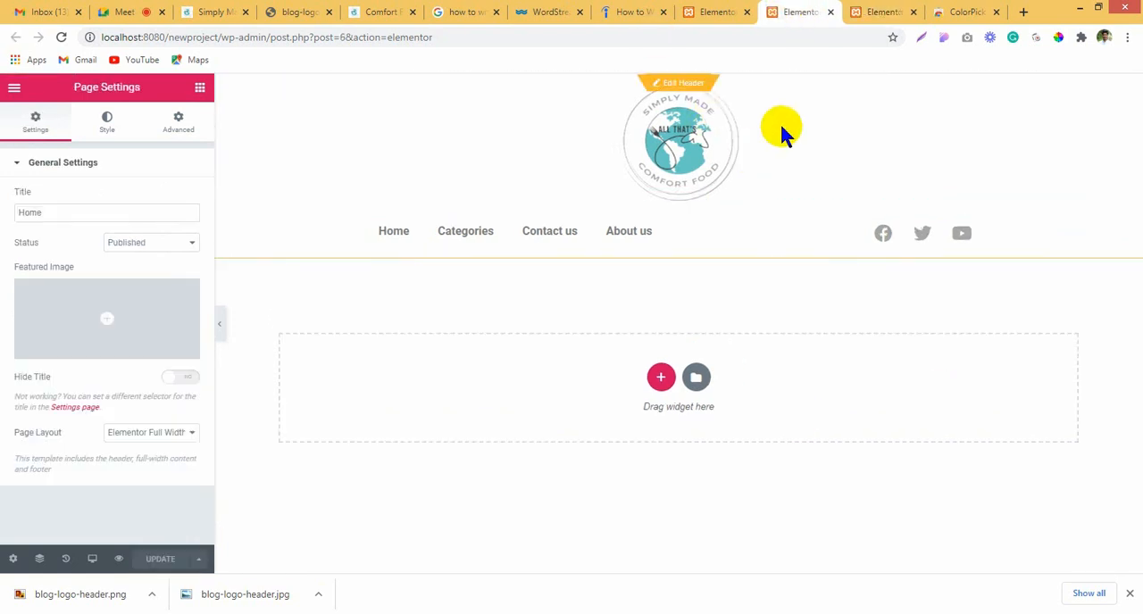
{"action": "left_click", "coordinate": [734, 12]}
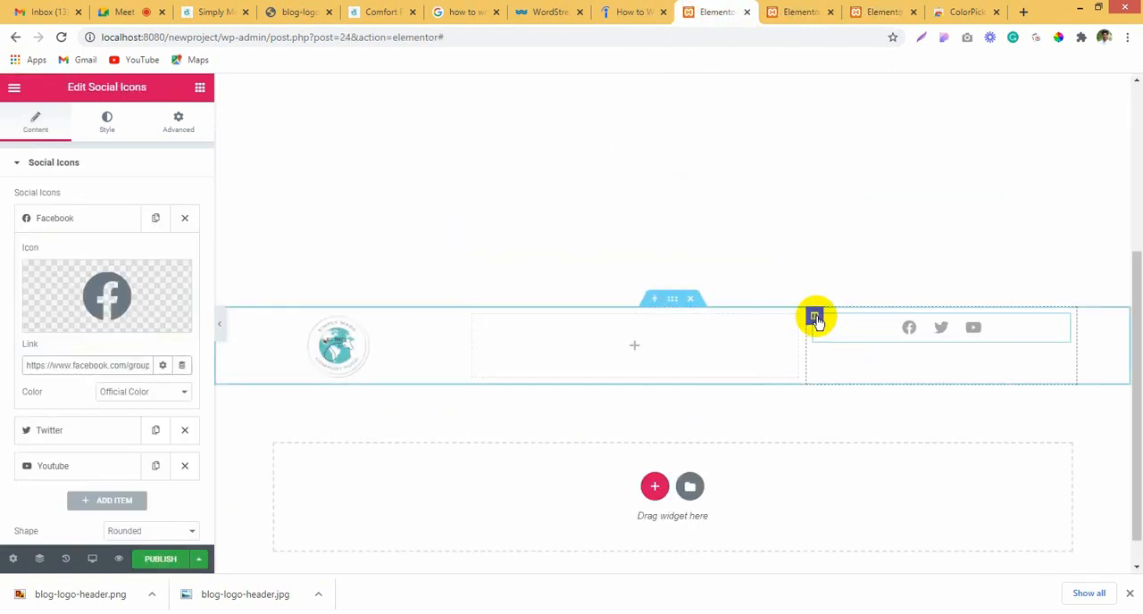
{"action": "left_click", "coordinate": [815, 317]}
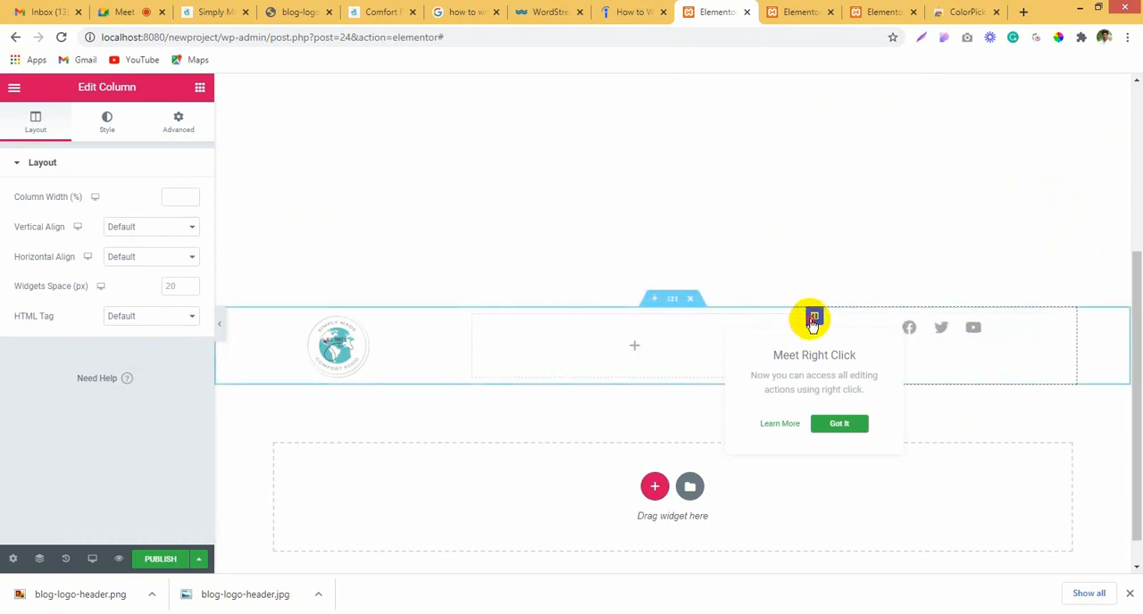
{"action": "left_click", "coordinate": [139, 227]}
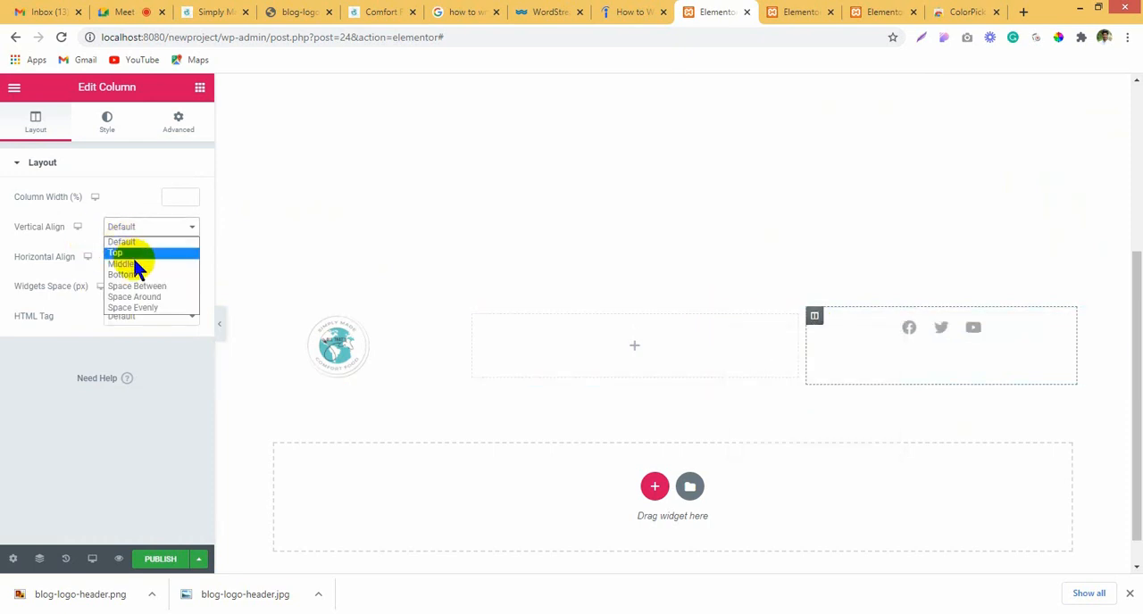
{"action": "left_click", "coordinate": [138, 260]}
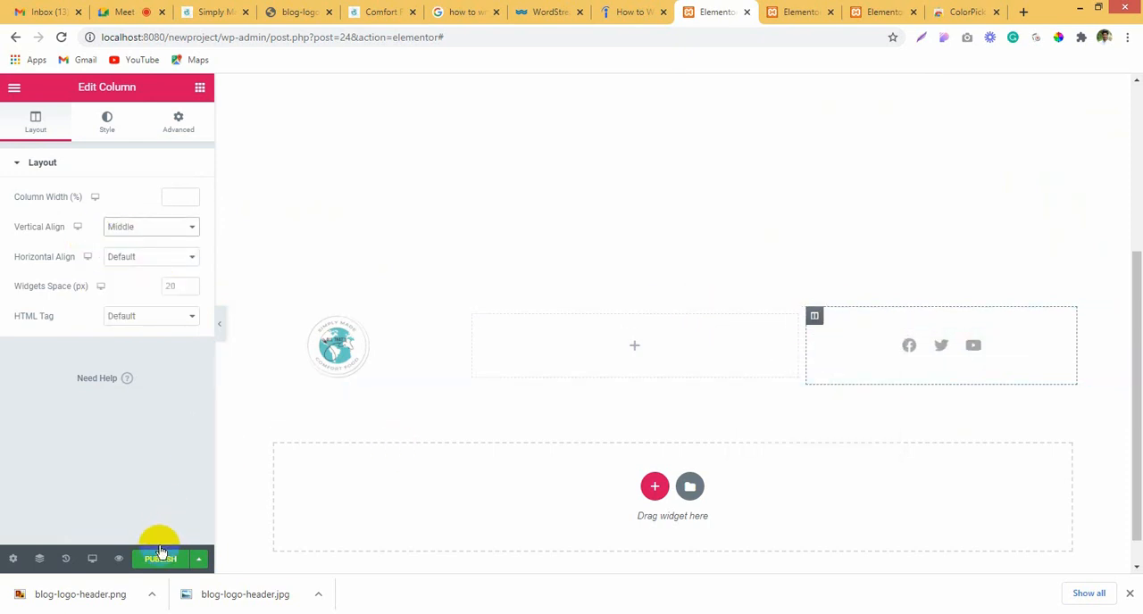
Step: Add a Heading widget titled "Important Links" to the footer's second column and center it
{"action": "left_click", "coordinate": [559, 369]}
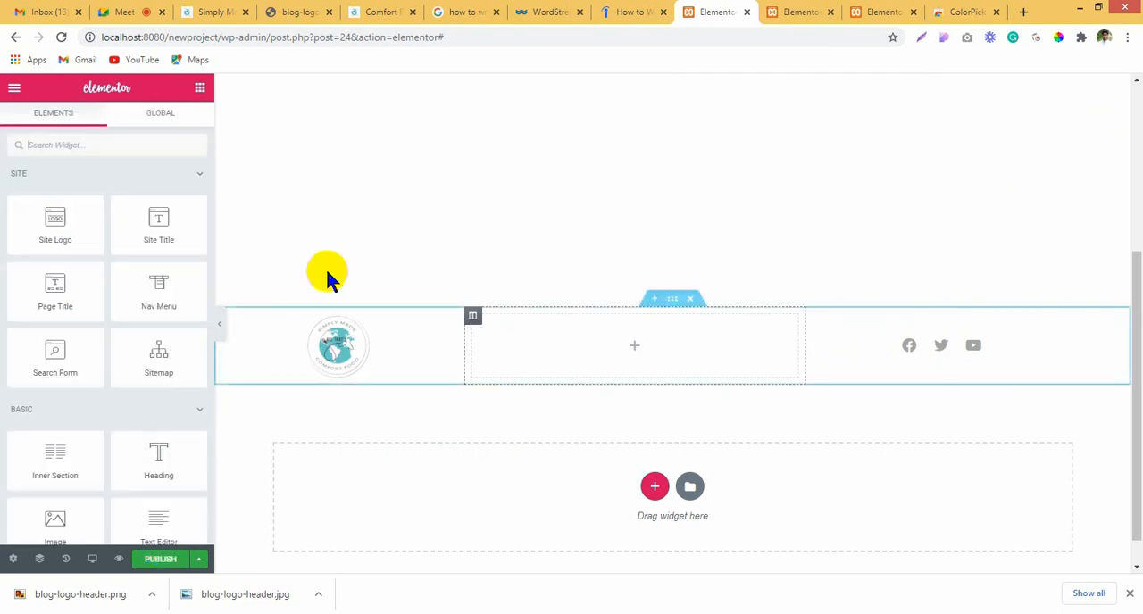
{"action": "scroll", "coordinate": [173, 334], "scroll_direction": "down", "scroll_amount": 2}
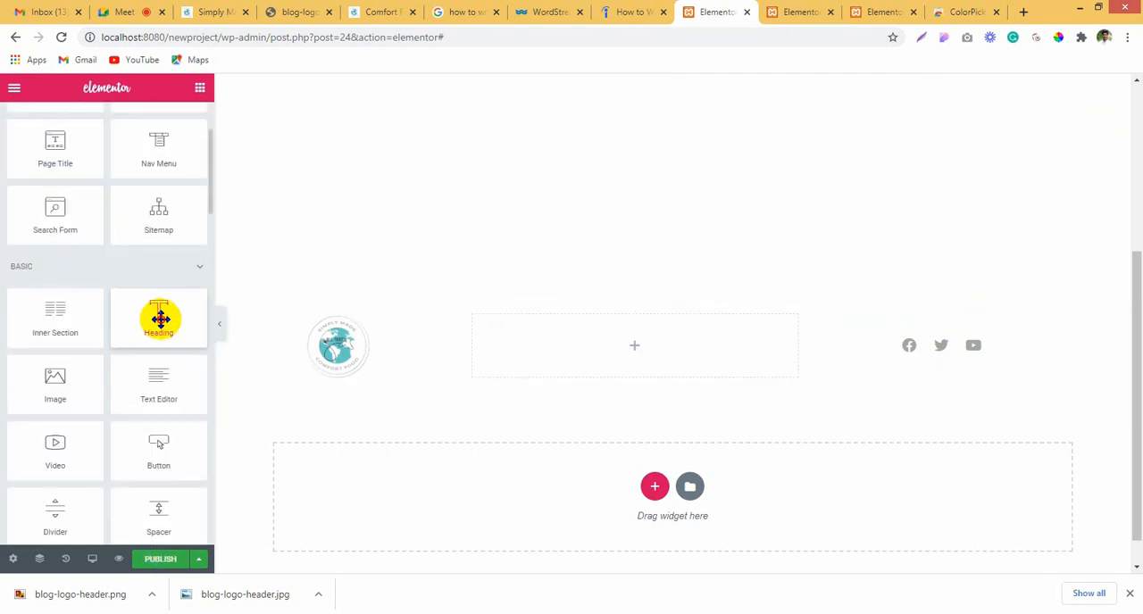
{"action": "left_click_drag", "start_coordinate": [161, 319], "coordinate": [584, 324]}
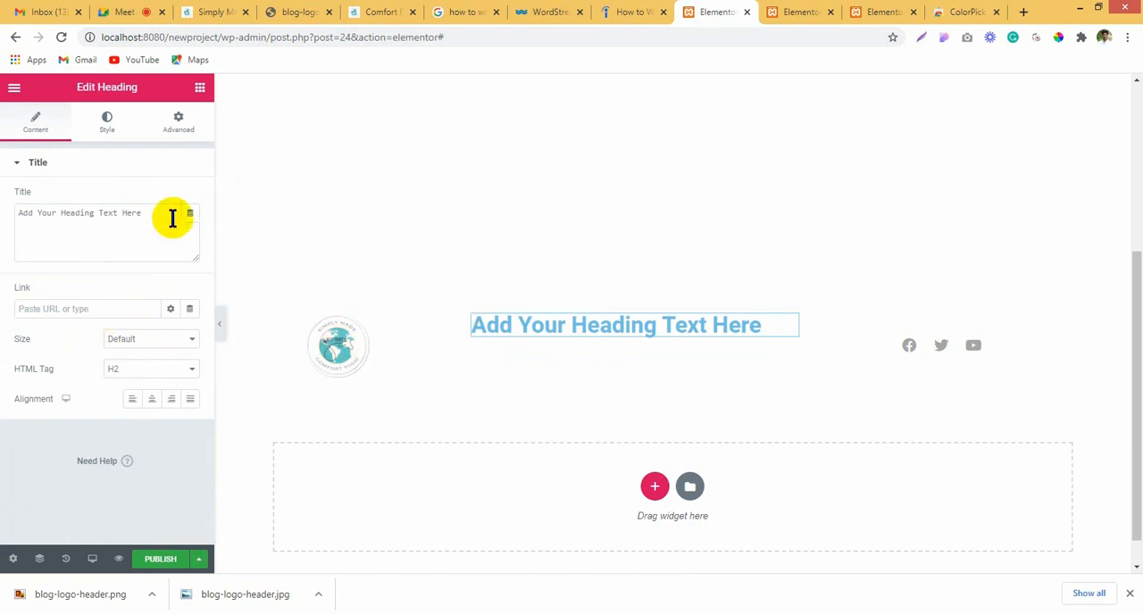
{"action": "left_click_drag", "start_coordinate": [171, 217], "coordinate": [5, 268]}
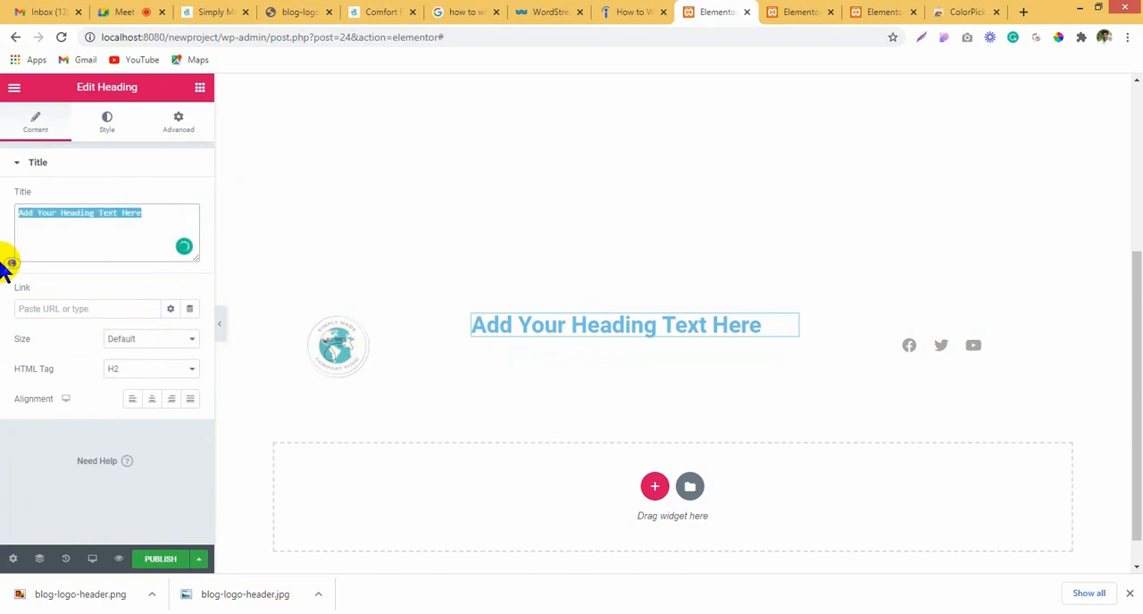
{"action": "type", "text": "Important Links"}
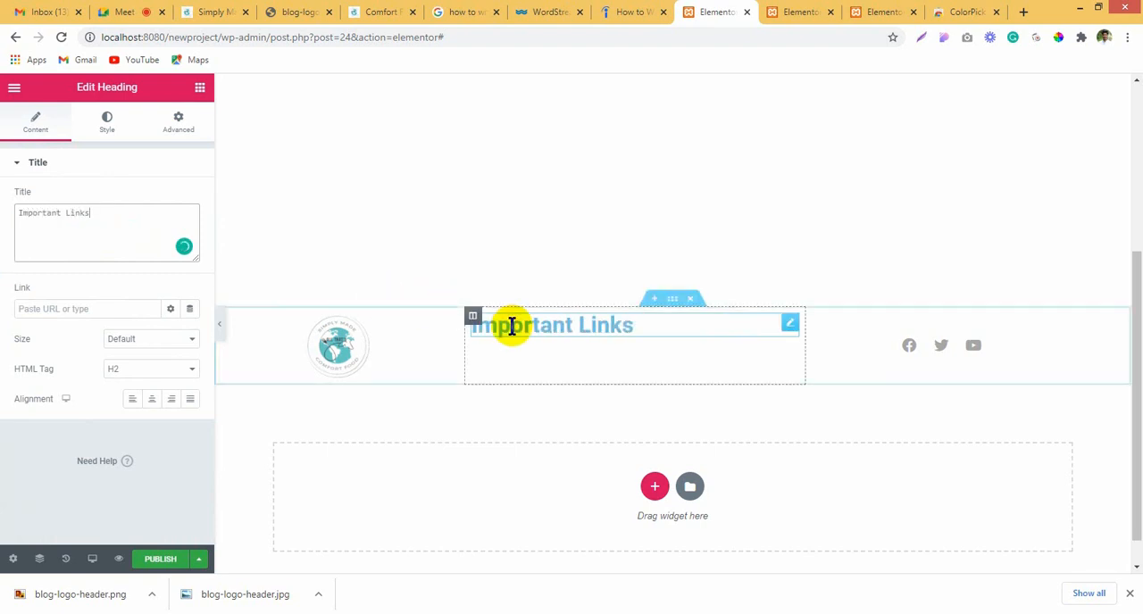
{"action": "left_click", "coordinate": [152, 399]}
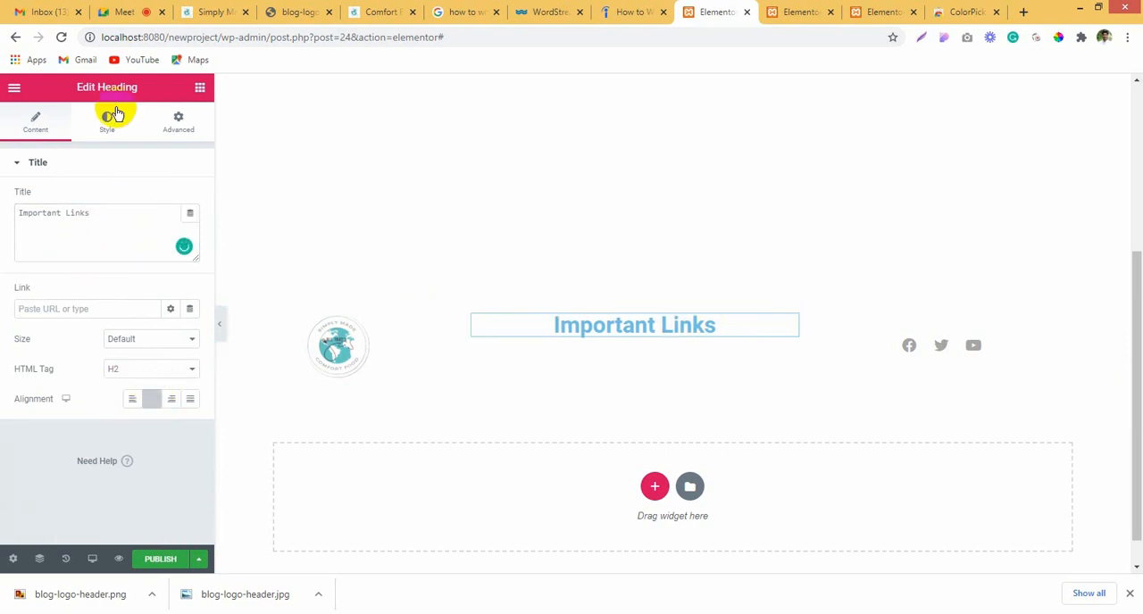
Step: Set the Important Links heading's text colour to black and lower its opacity to give #00000069
{"action": "left_click", "coordinate": [107, 122]}
{"action": "left_click", "coordinate": [170, 198]}
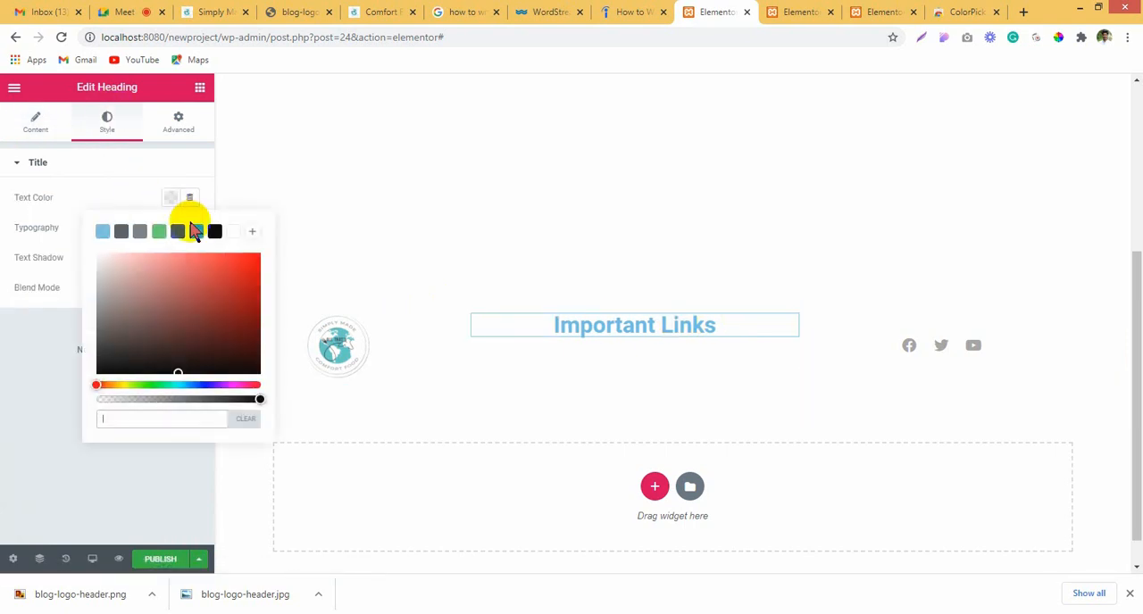
{"action": "left_click", "coordinate": [214, 231]}
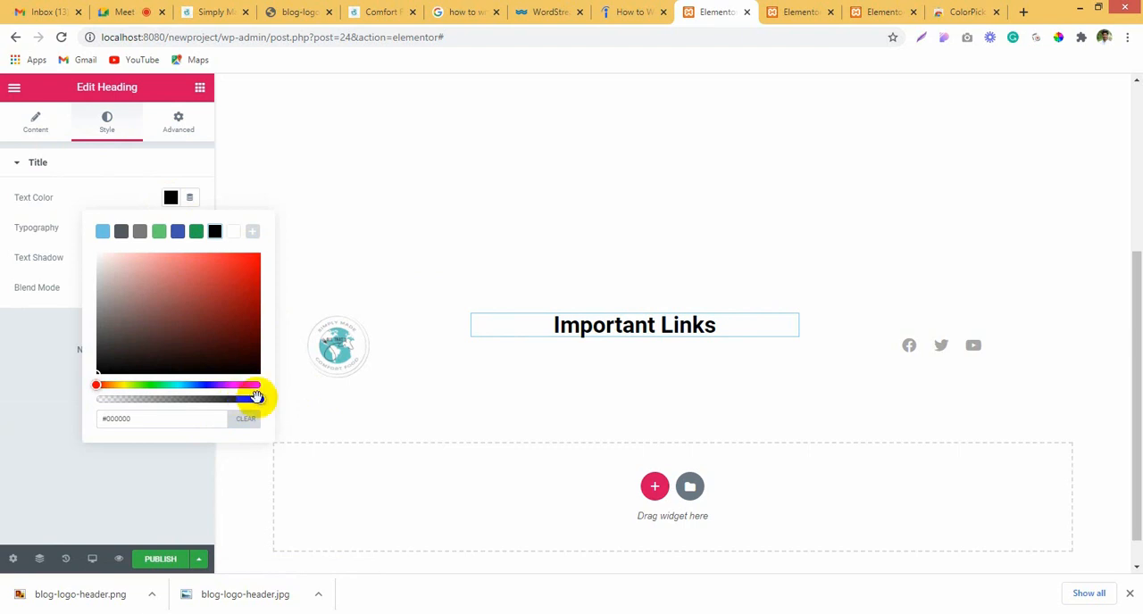
{"action": "left_click_drag", "start_coordinate": [257, 399], "coordinate": [163, 400]}
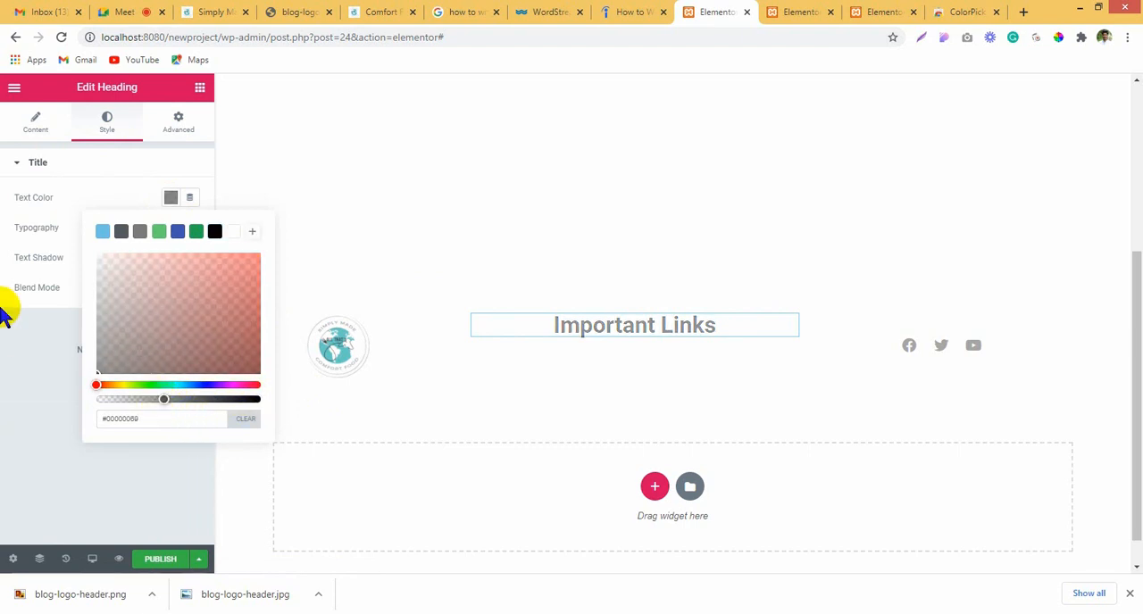
{"action": "left_click", "coordinate": [129, 177]}
{"action": "left_click", "coordinate": [146, 170]}
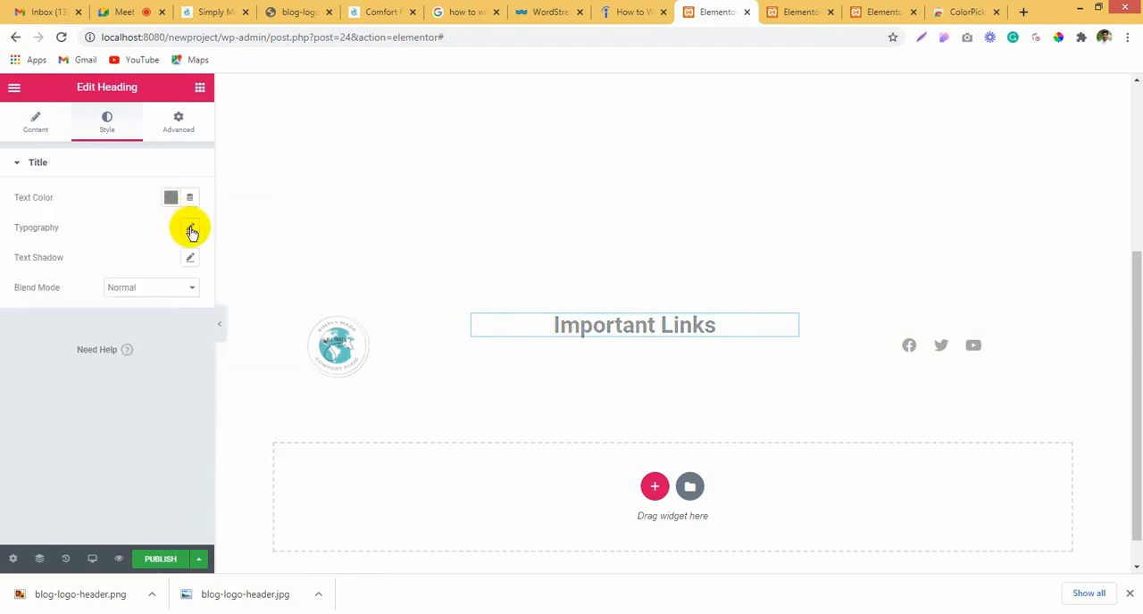
Step: Set the Important Links heading's typography to Helvetica, 15 px, with Uppercase transform
{"action": "left_click", "coordinate": [190, 228]}
{"action": "left_click", "coordinate": [116, 268]}
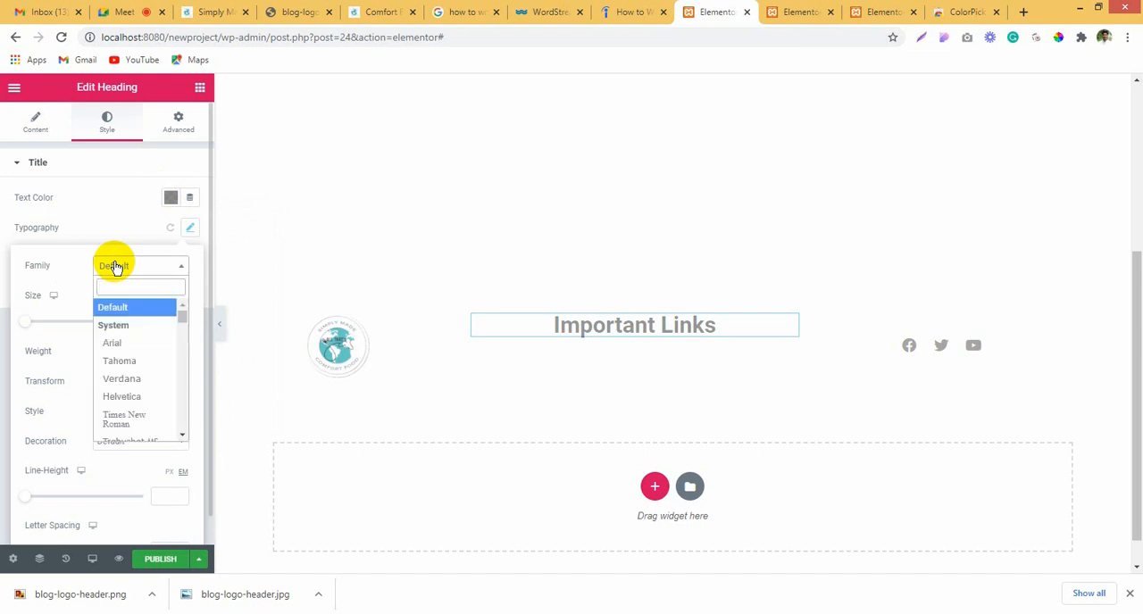
{"action": "left_click", "coordinate": [153, 396]}
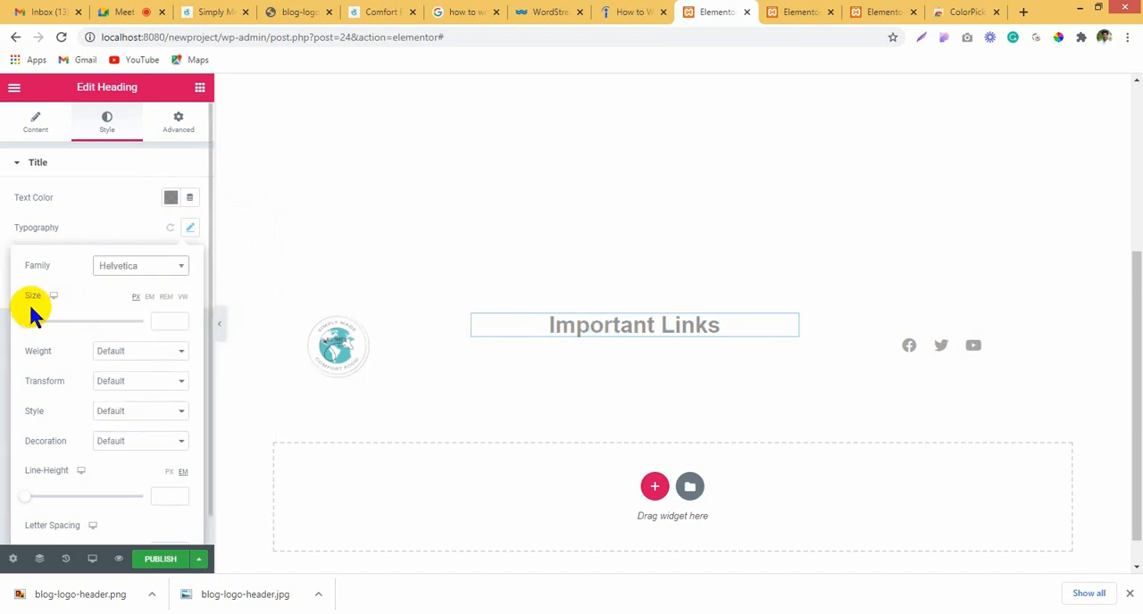
{"action": "left_click_drag", "start_coordinate": [26, 322], "coordinate": [34, 322]}
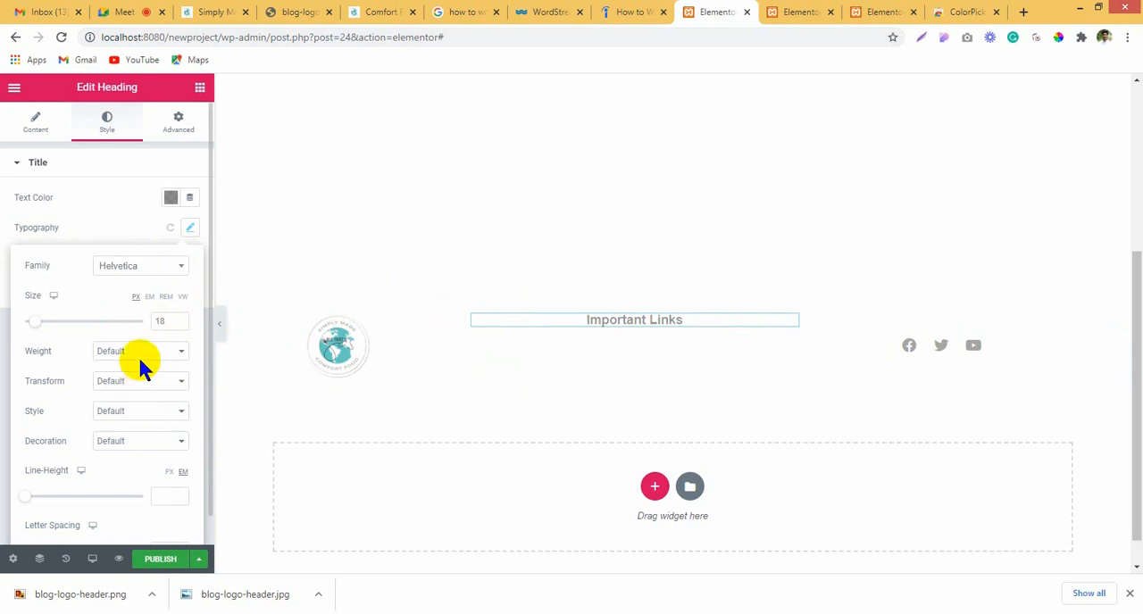
{"action": "left_click", "coordinate": [130, 383]}
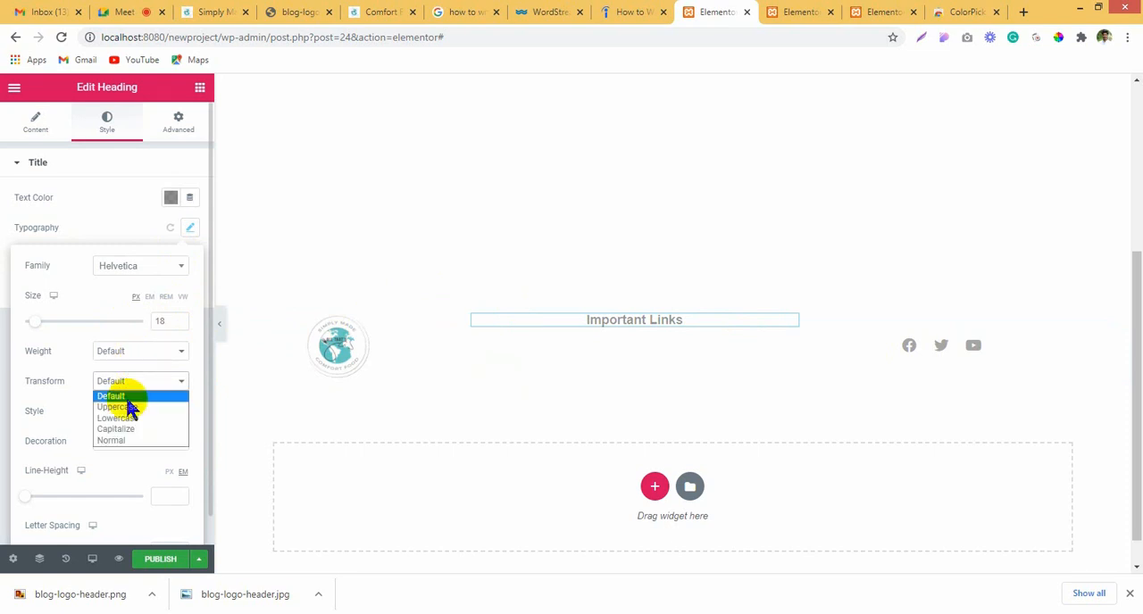
{"action": "left_click", "coordinate": [125, 407]}
{"action": "left_click", "coordinate": [180, 325]}
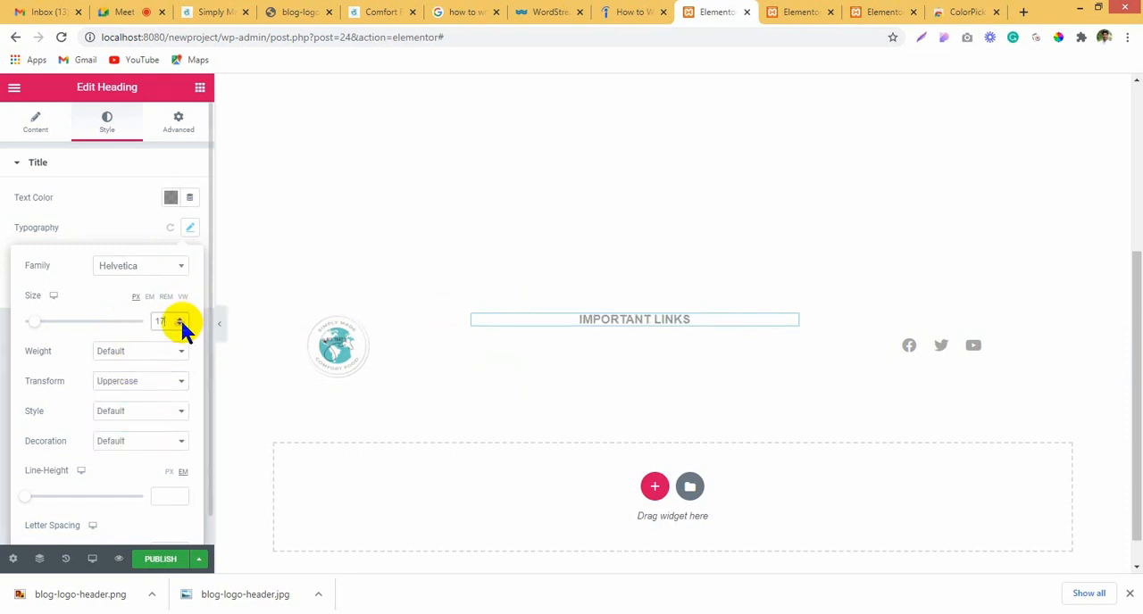
Step: Duplicate the Important Links heading twice in the footer's middle column
{"action": "right_click", "coordinate": [643, 321]}
{"action": "left_click", "coordinate": [697, 357]}
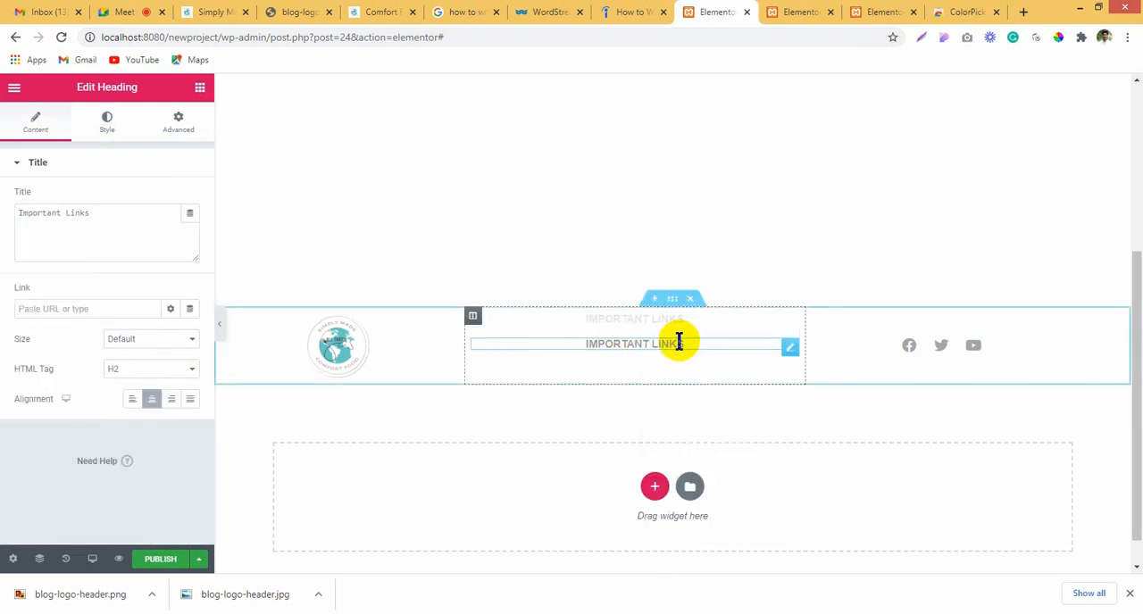
{"action": "right_click", "coordinate": [681, 342]}
{"action": "left_click", "coordinate": [712, 386]}
{"action": "right_click", "coordinate": [680, 359]}
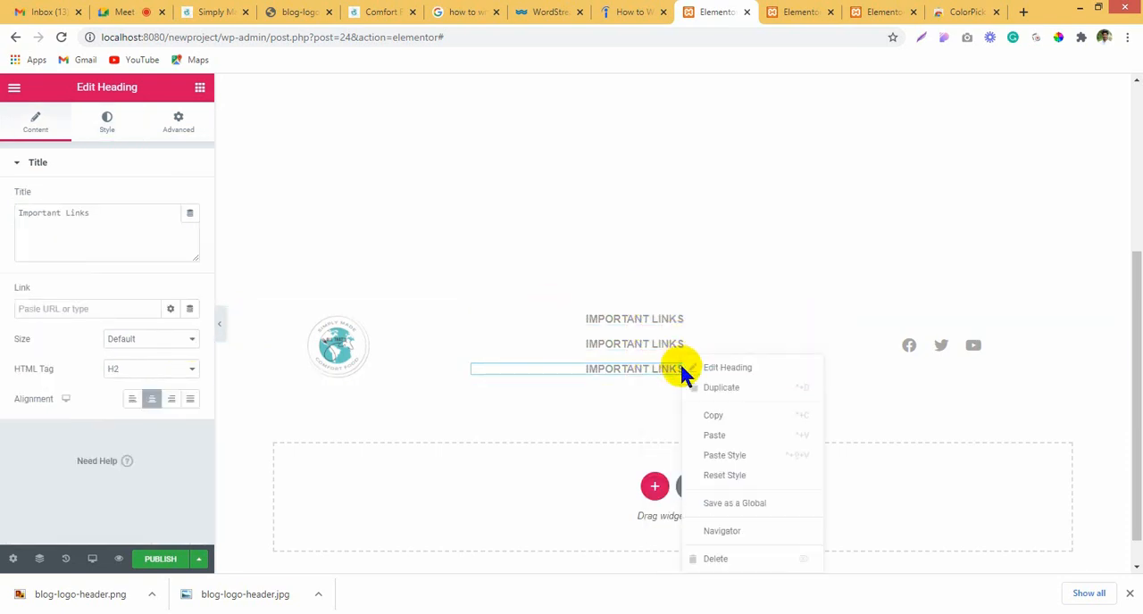
{"action": "left_click", "coordinate": [698, 388]}
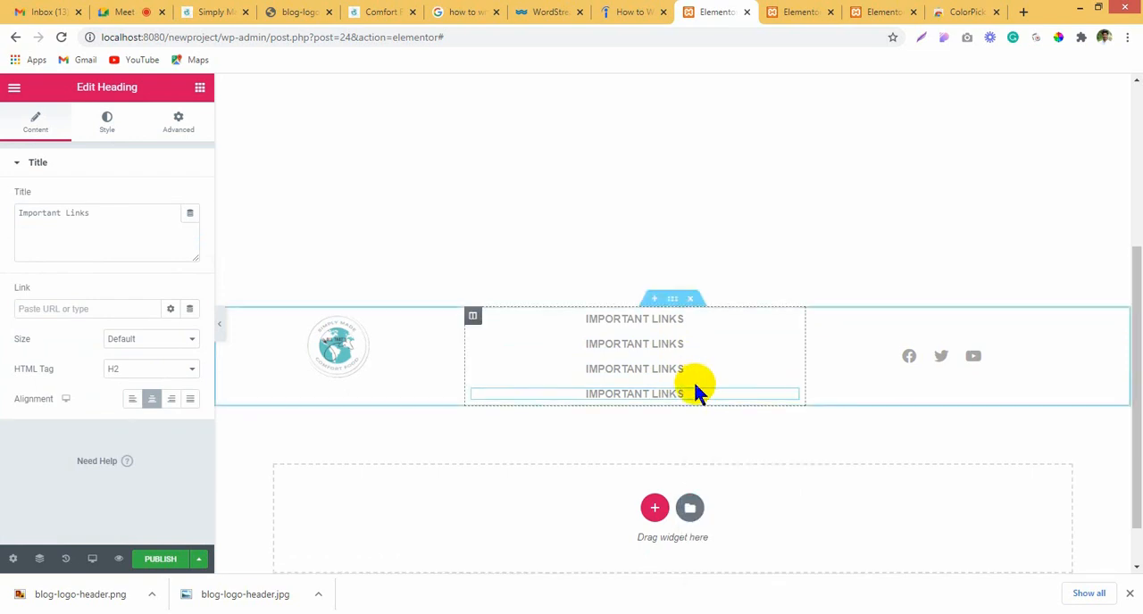
{"action": "right_click", "coordinate": [692, 380]}
{"action": "right_click", "coordinate": [679, 391]}
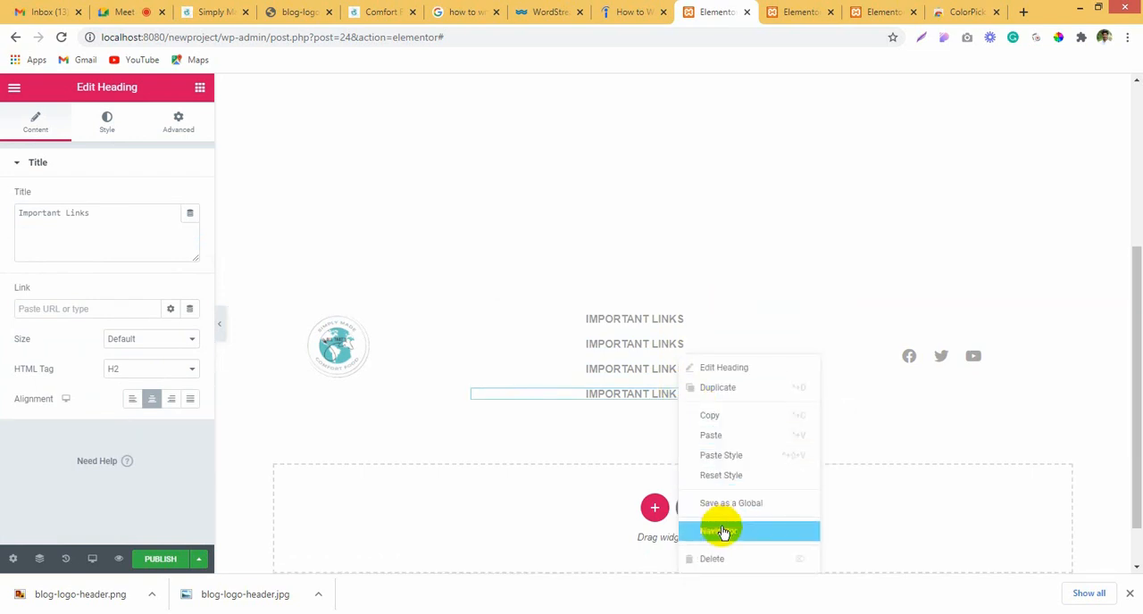
{"action": "left_click", "coordinate": [728, 558]}
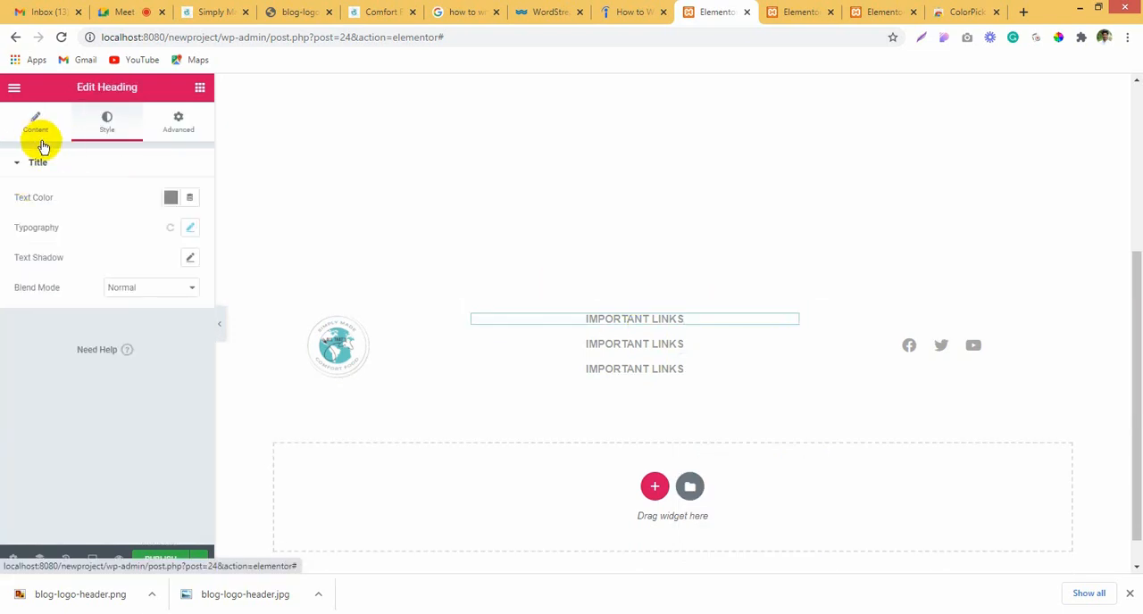
Step: Retitle the three footer headings, in order from the first, as "Pages", "Home" and "about us"
{"action": "left_click", "coordinate": [38, 134]}
{"action": "left_click_drag", "start_coordinate": [125, 220], "coordinate": [2, 223]}
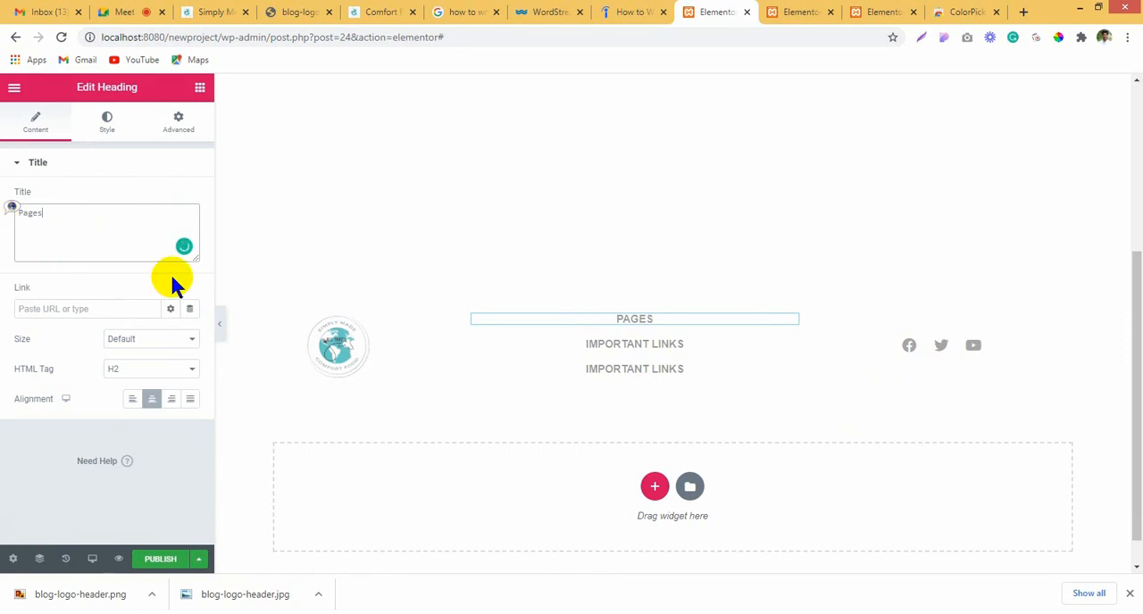
{"action": "left_click", "coordinate": [641, 344]}
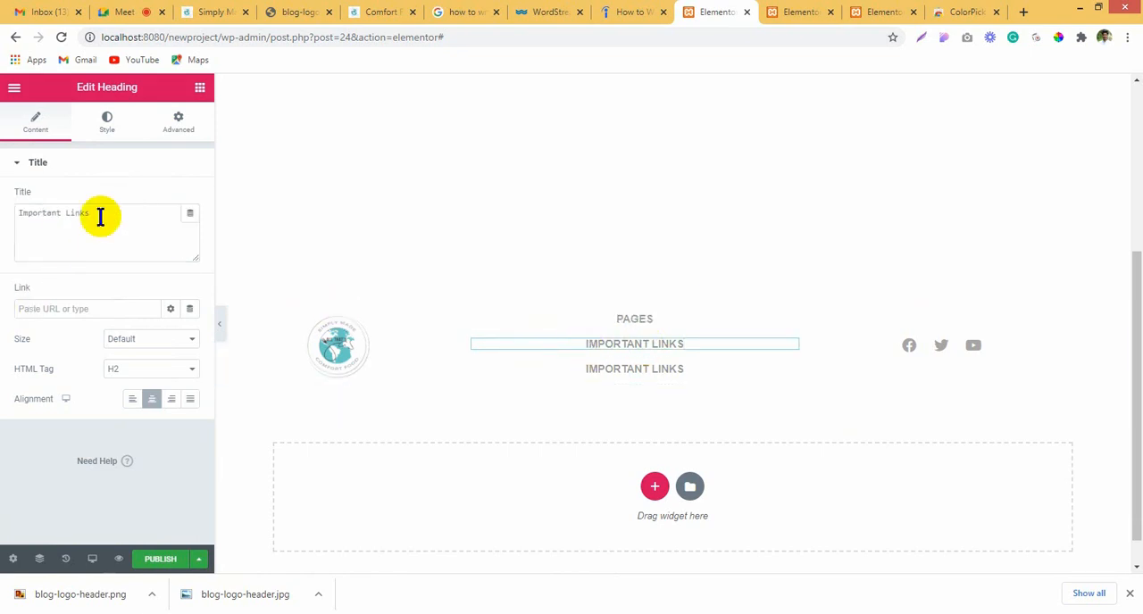
{"action": "left_click_drag", "start_coordinate": [100, 217], "coordinate": [3, 228]}
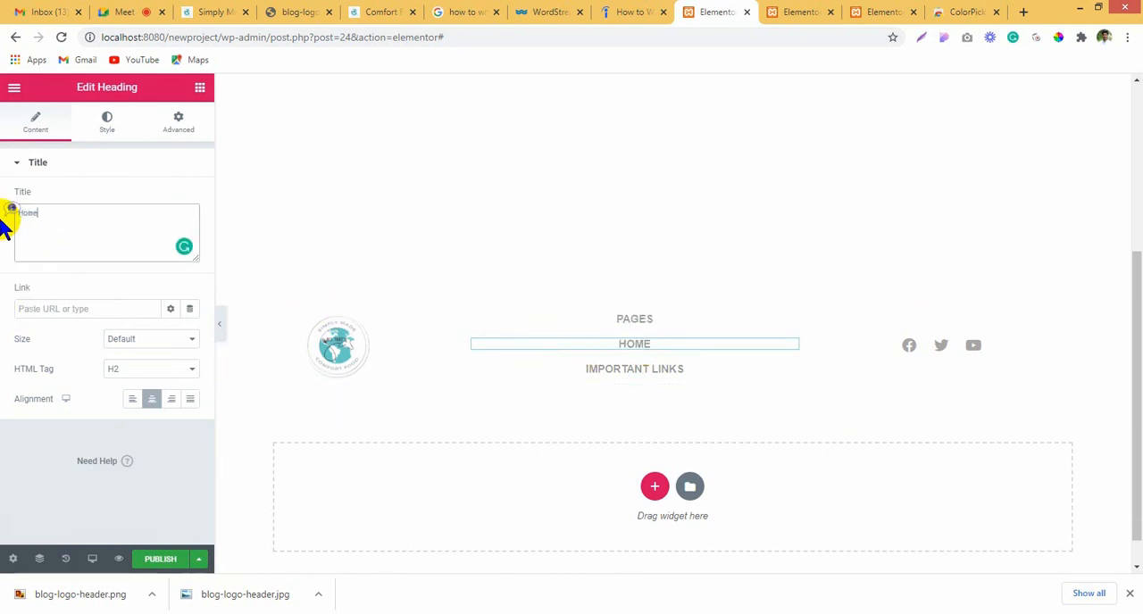
{"action": "left_click", "coordinate": [620, 370]}
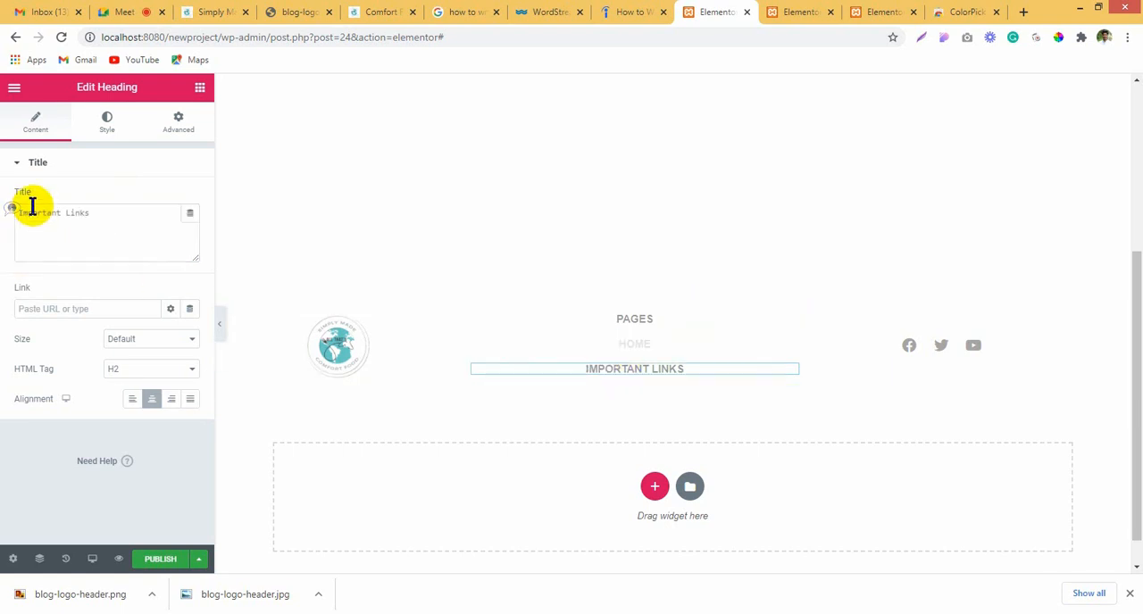
{"action": "left_click_drag", "start_coordinate": [99, 214], "coordinate": [7, 230]}
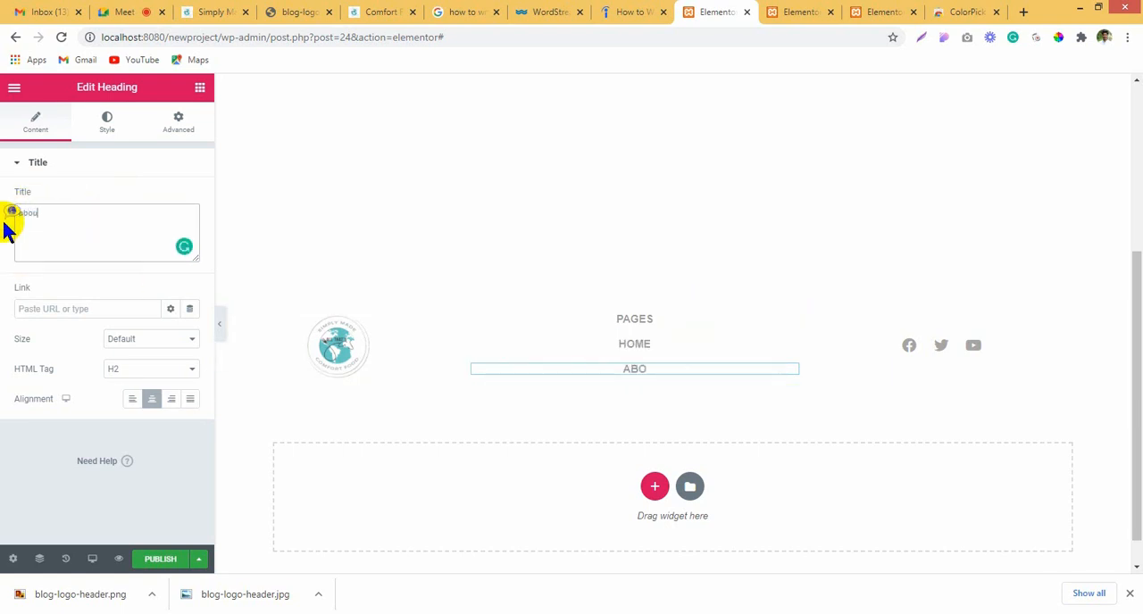
{"action": "type", "text": "about us"}
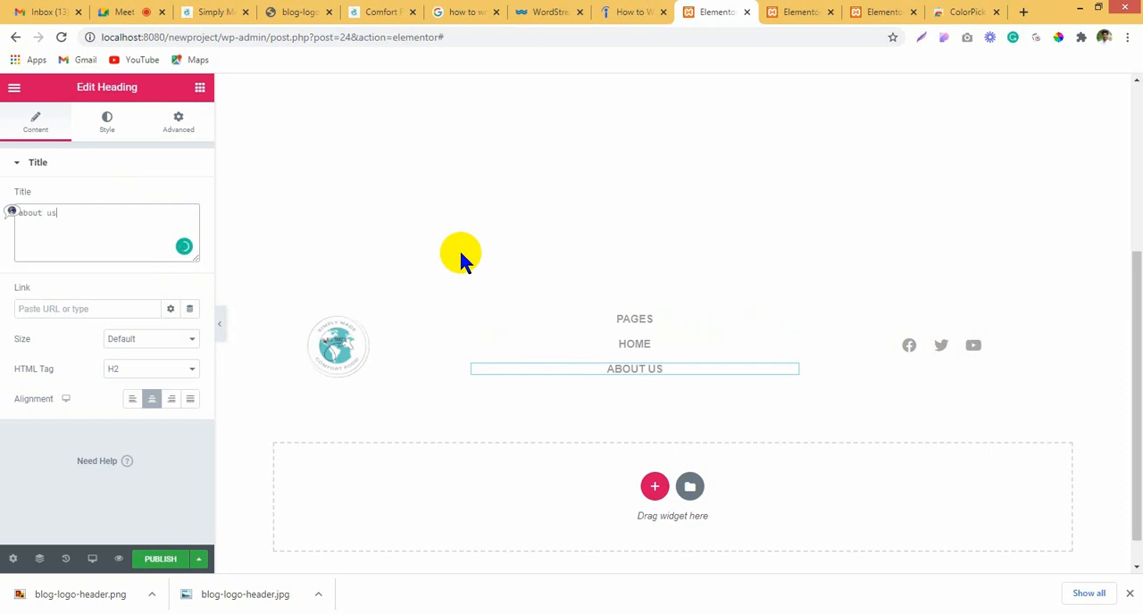
Step: Duplicate the About Us heading and retitle the copy below it as "contact us"
{"action": "right_click", "coordinate": [628, 361]}
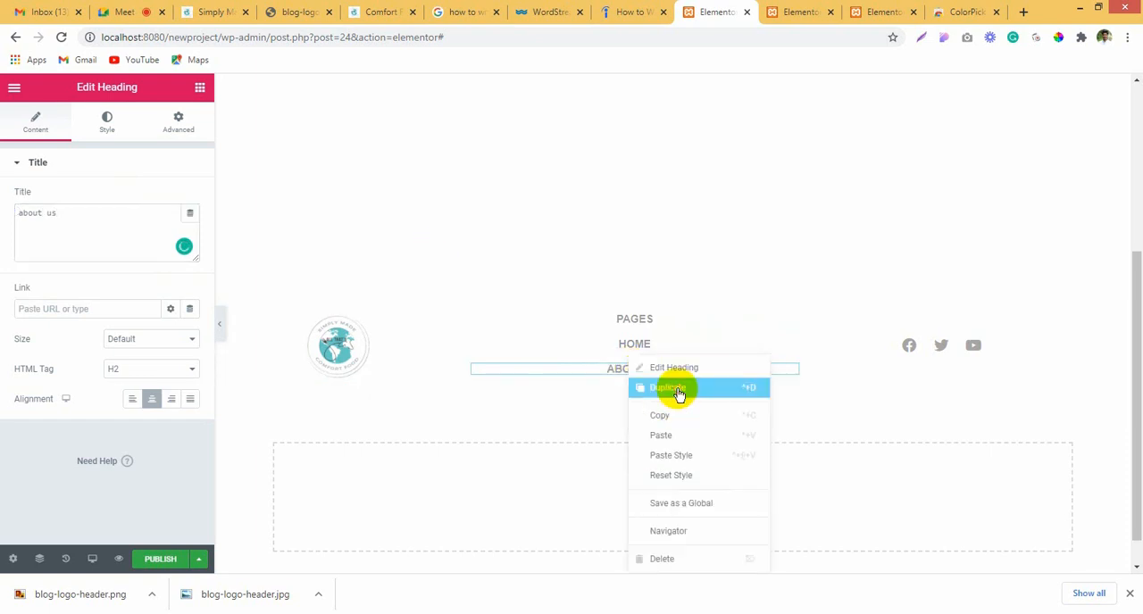
{"action": "left_click", "coordinate": [678, 394]}
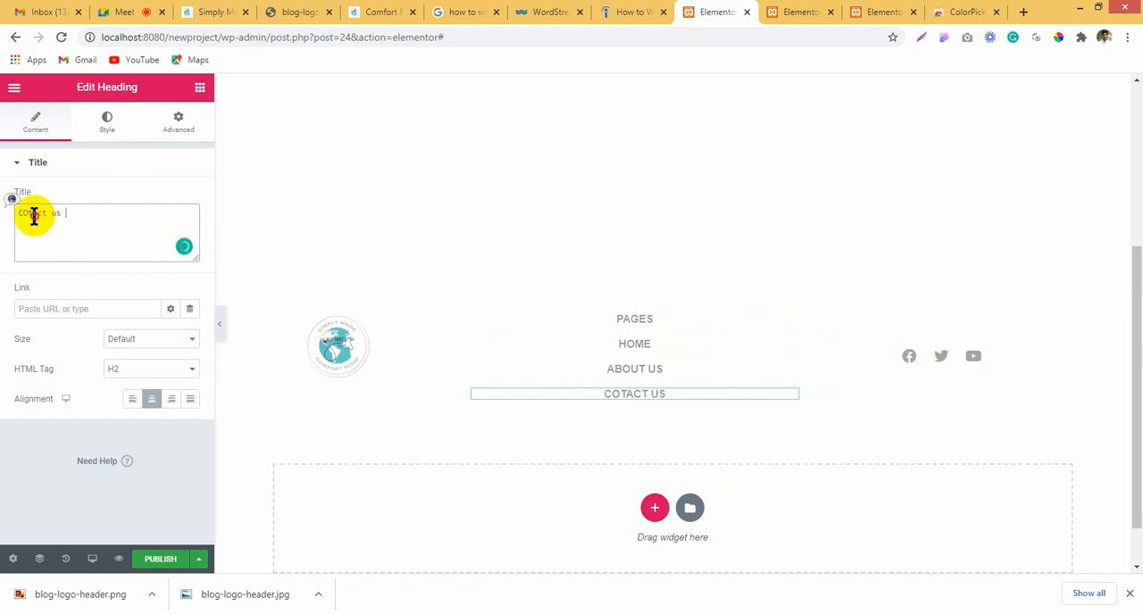
{"action": "left_click", "coordinate": [39, 212]}
{"action": "left_click", "coordinate": [48, 238]}
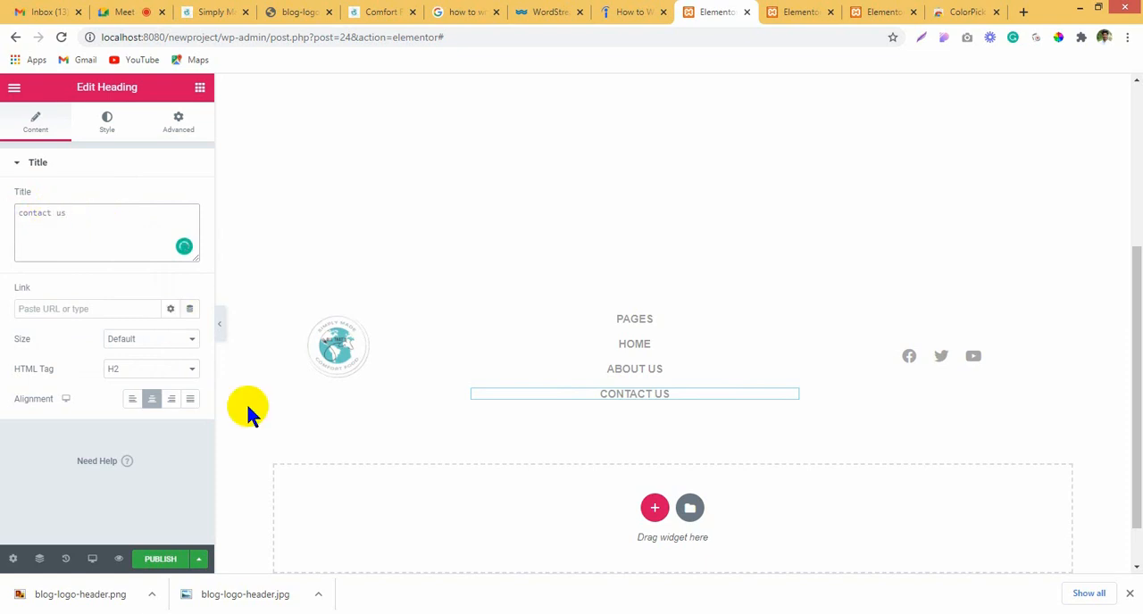
Step: Duplicate the About Us heading again and retitle the copy above Contact Us as "Catagories"
{"action": "right_click", "coordinate": [635, 398]}
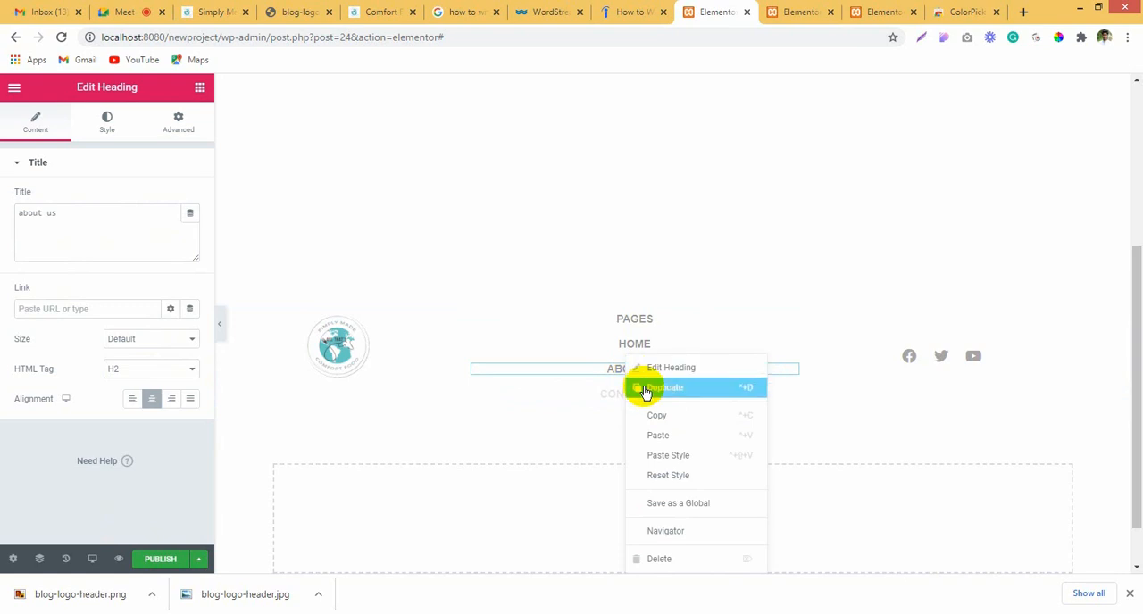
{"action": "left_click", "coordinate": [641, 388]}
{"action": "left_click_drag", "start_coordinate": [145, 224], "coordinate": [3, 217]}
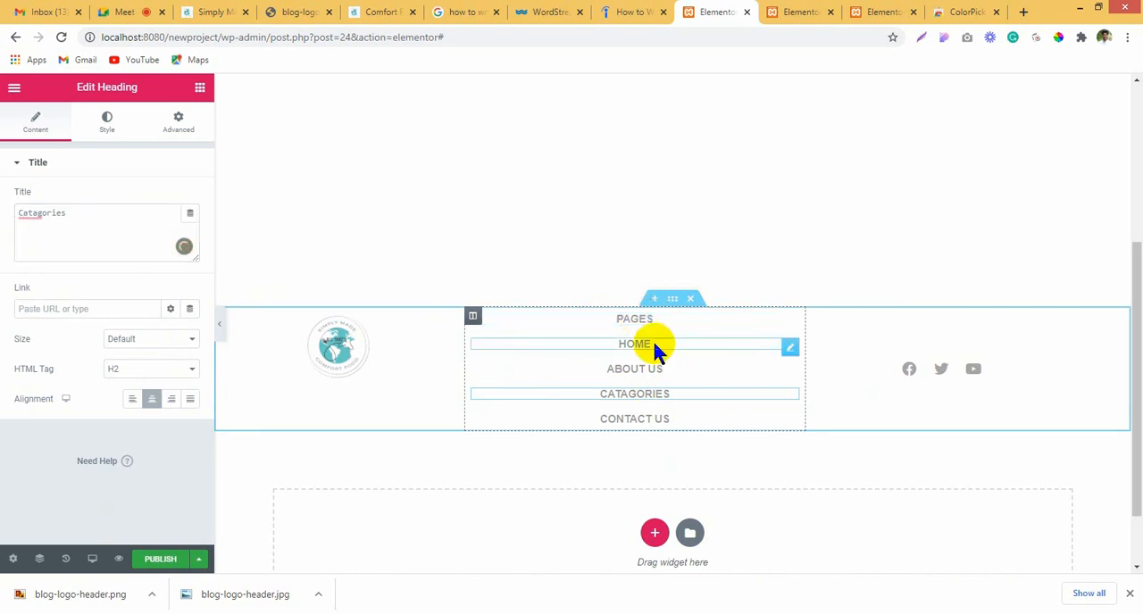
Step: Set the Home heading's font size to 12 px
{"action": "left_click", "coordinate": [654, 344]}
{"action": "left_click", "coordinate": [109, 132]}
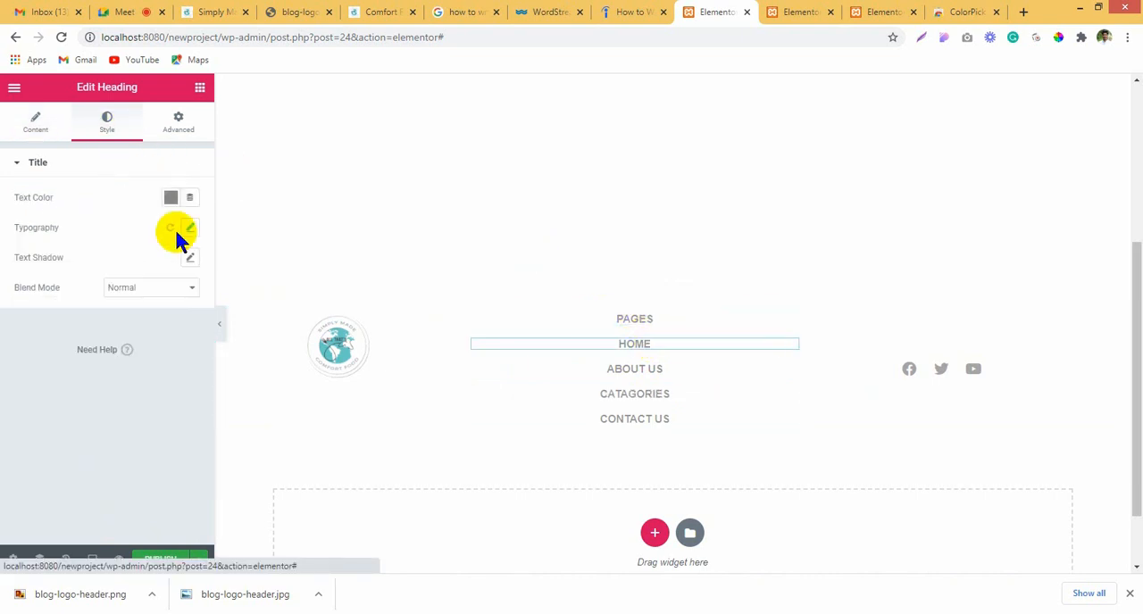
{"action": "left_click", "coordinate": [190, 228]}
{"action": "left_click", "coordinate": [182, 324]}
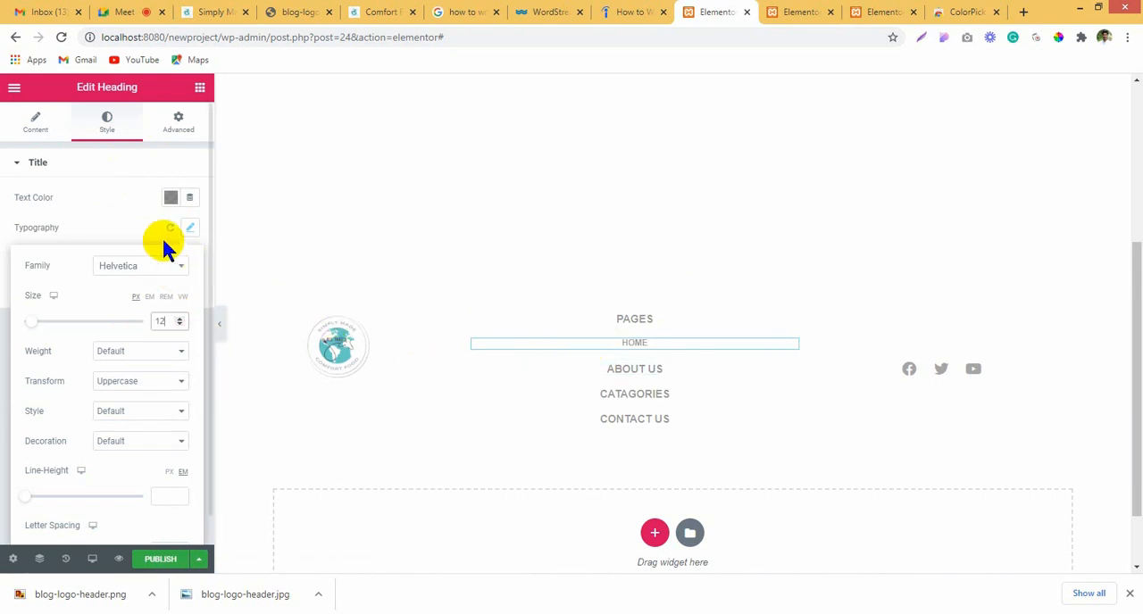
Step: Unlink the Home heading's margin and padding values, keep the top margin at 0 and set the bottom margin to -17 px
{"action": "left_click", "coordinate": [177, 123]}
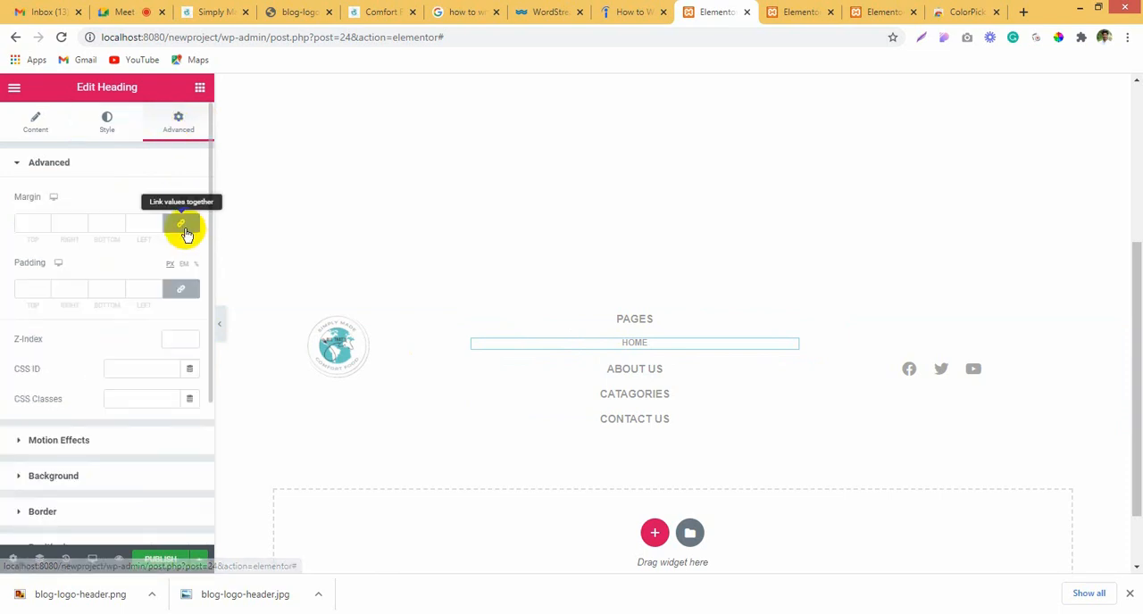
{"action": "left_click", "coordinate": [185, 292]}
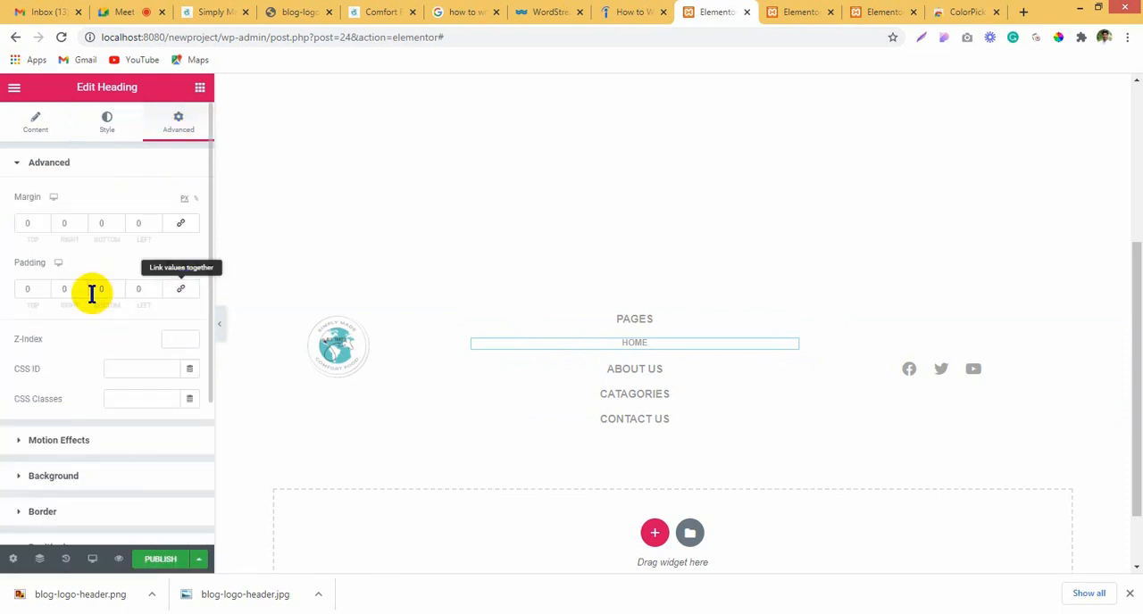
{"action": "left_click", "coordinate": [40, 228]}
{"action": "left_click_drag", "start_coordinate": [32, 223], "coordinate": [1, 222]}
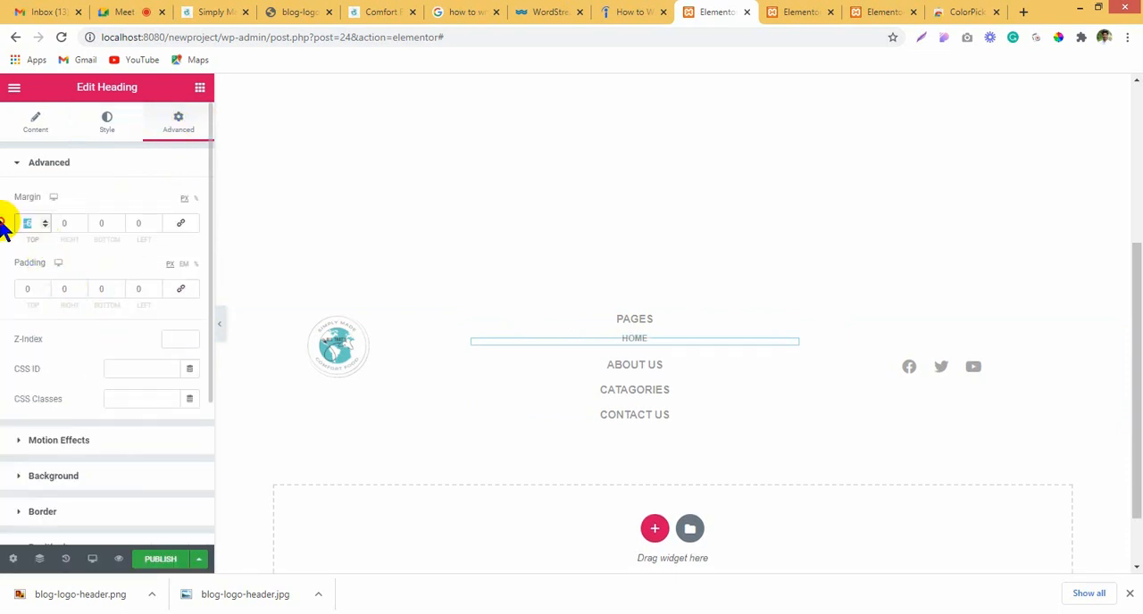
{"action": "type", "text": "0"}
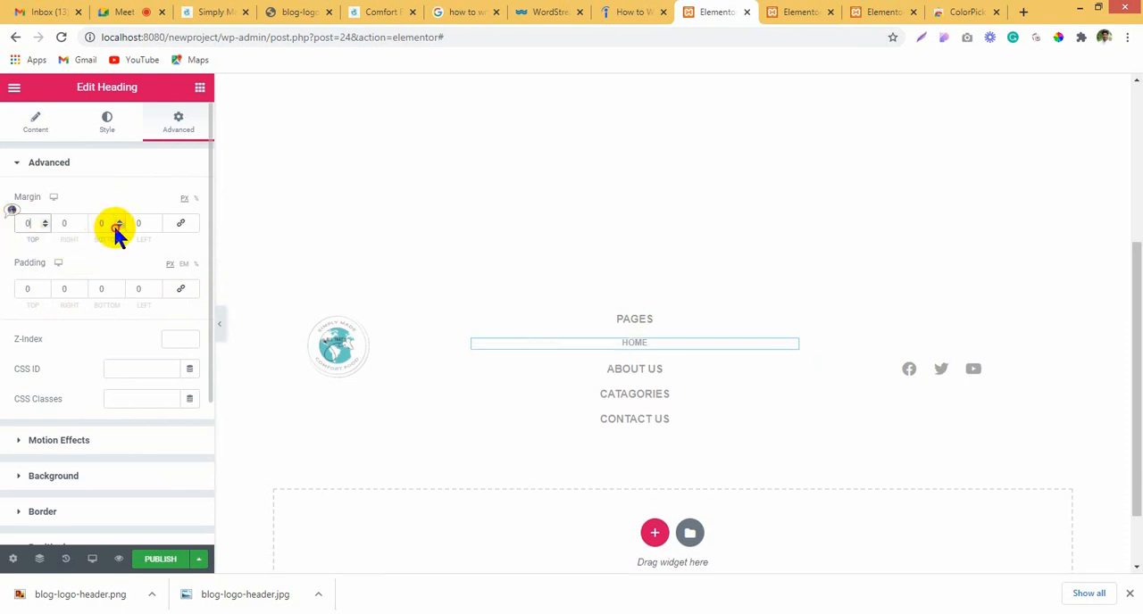
{"action": "left_click", "coordinate": [115, 226]}
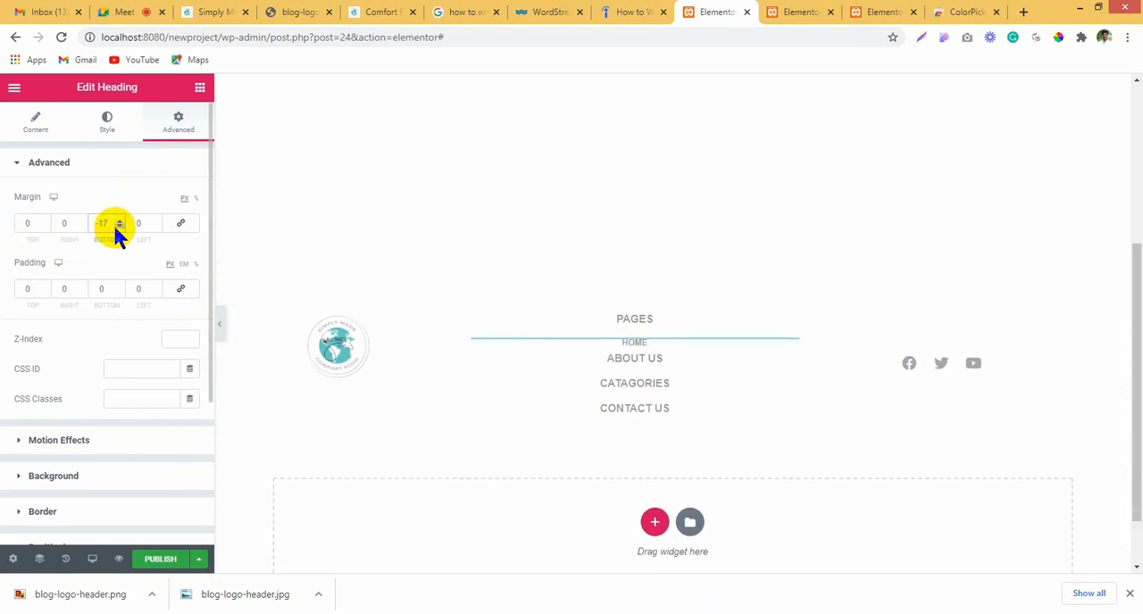
Step: Copy the Home heading and paste its style onto the About Us, Catagories and Contact Us headings
{"action": "right_click", "coordinate": [636, 343]}
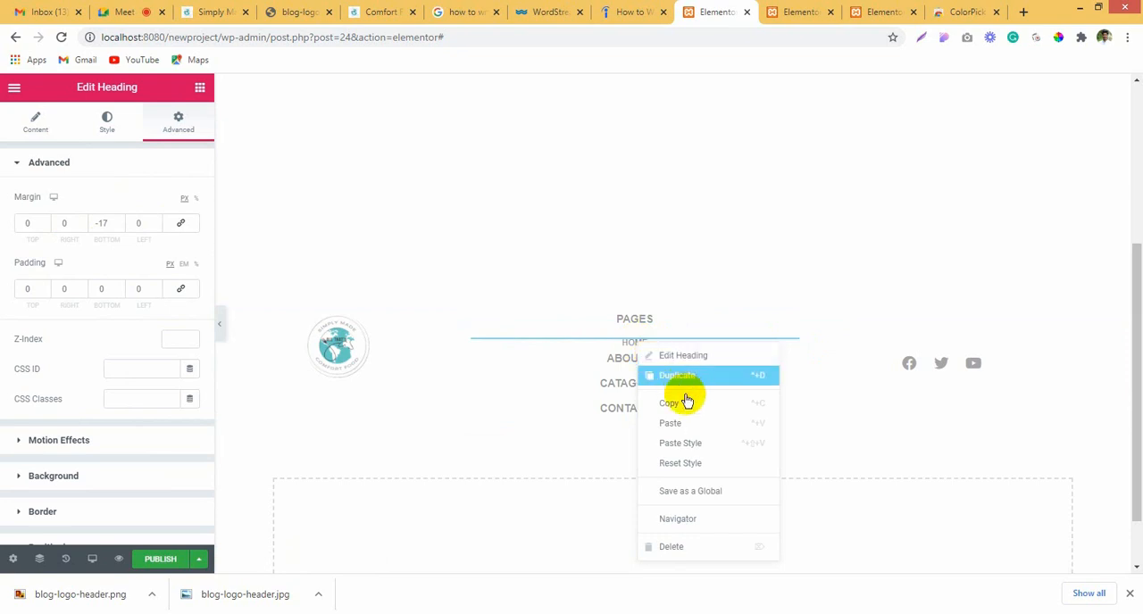
{"action": "left_click", "coordinate": [684, 405]}
{"action": "right_click", "coordinate": [645, 356]}
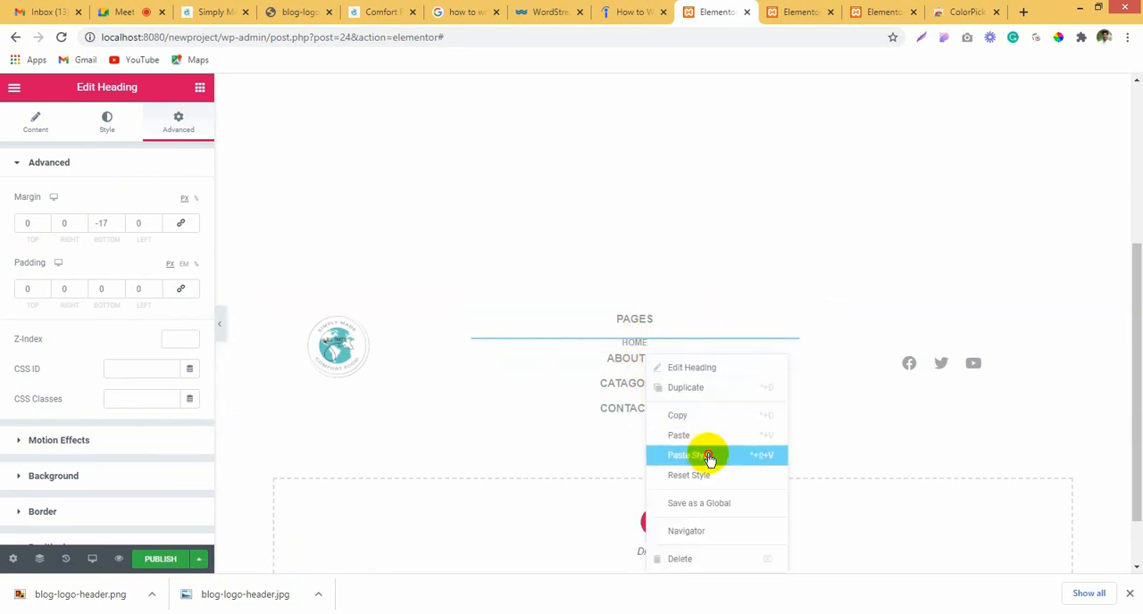
{"action": "left_click", "coordinate": [702, 454]}
{"action": "right_click", "coordinate": [649, 368]}
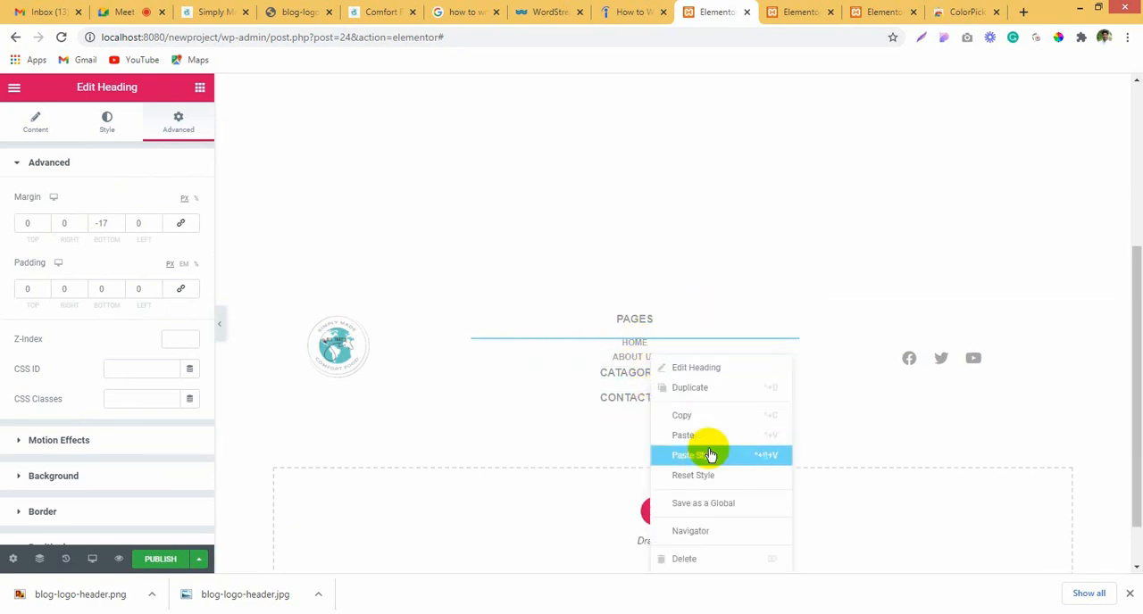
{"action": "left_click", "coordinate": [706, 454]}
{"action": "right_click", "coordinate": [641, 388]}
{"action": "left_click", "coordinate": [715, 457]}
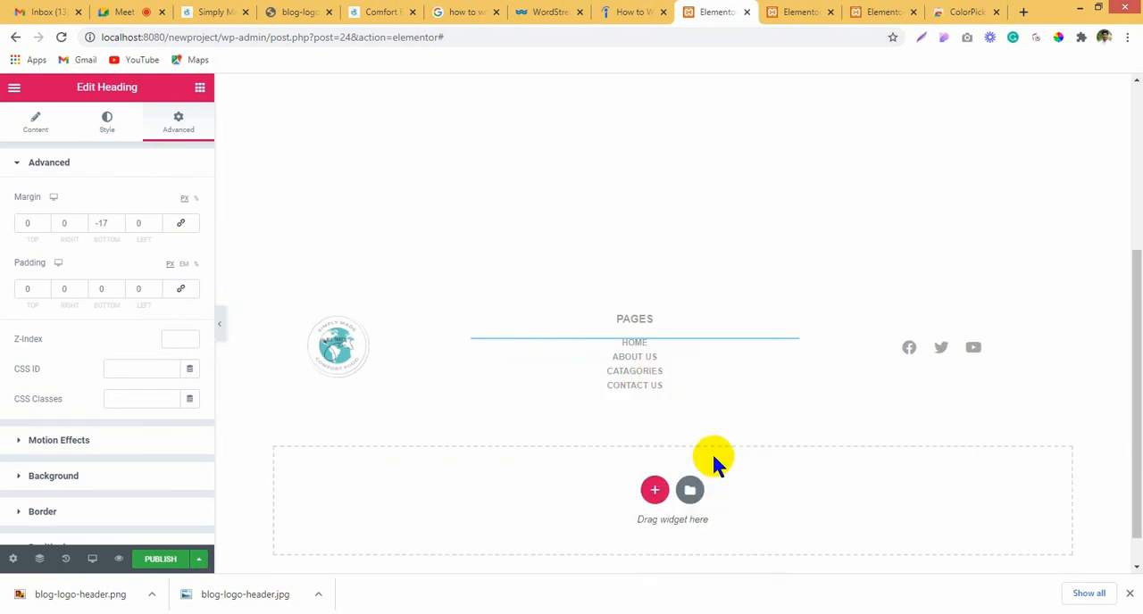
Step: Set the Contact Us heading's bottom margin to 0 px
{"action": "left_click", "coordinate": [648, 385]}
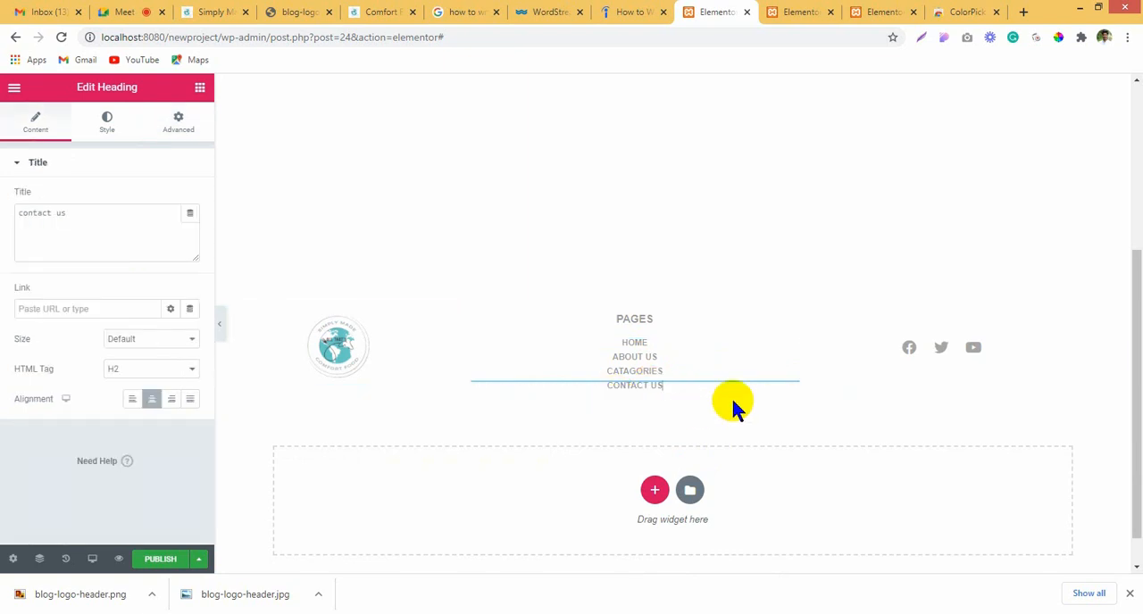
{"action": "left_click", "coordinate": [179, 125]}
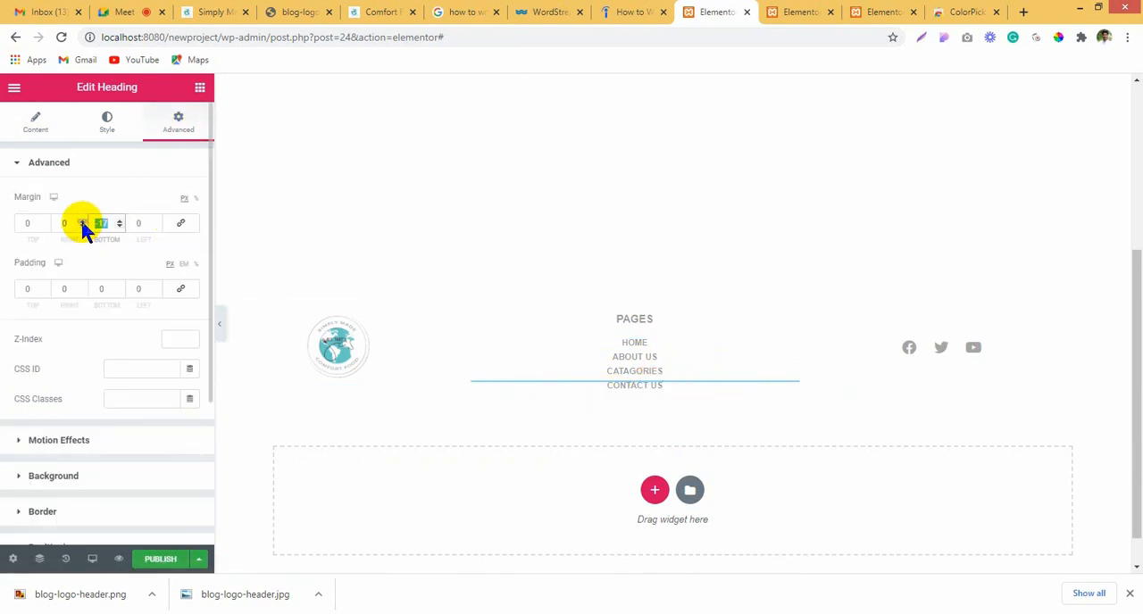
{"action": "type", "text": "0"}
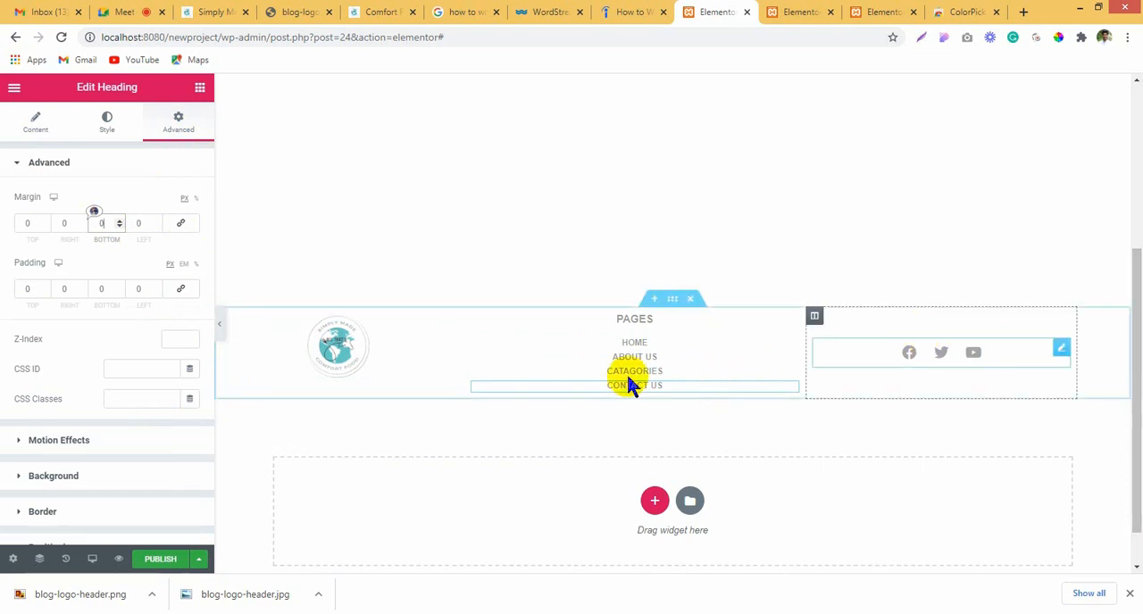
Step: Left-align the Pages heading and the Home heading in the footer's middle column
{"action": "left_click", "coordinate": [601, 317]}
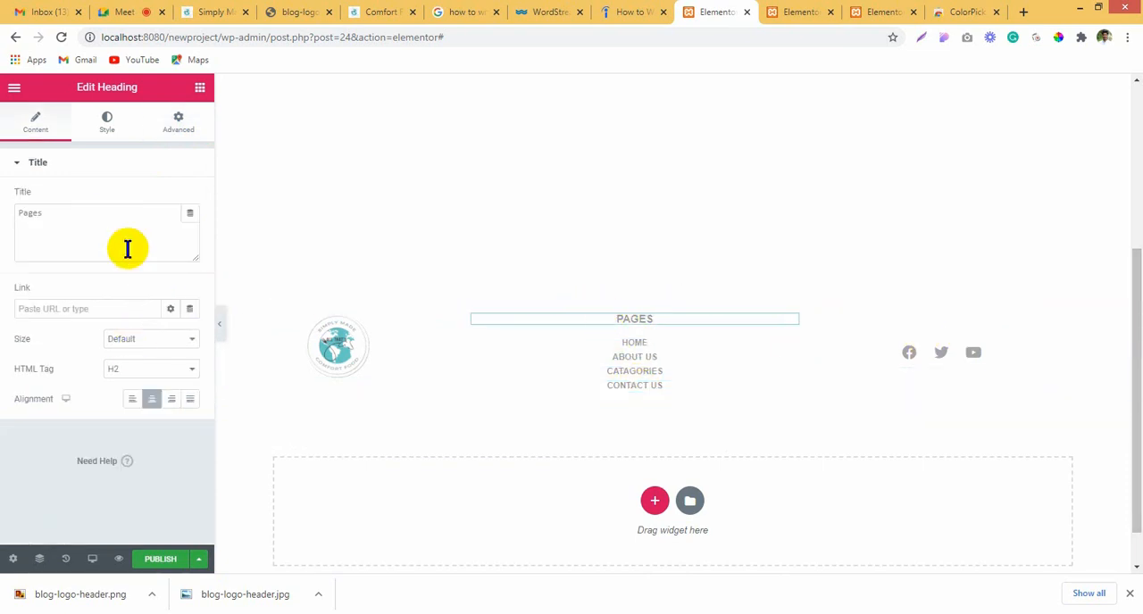
{"action": "left_click", "coordinate": [134, 407]}
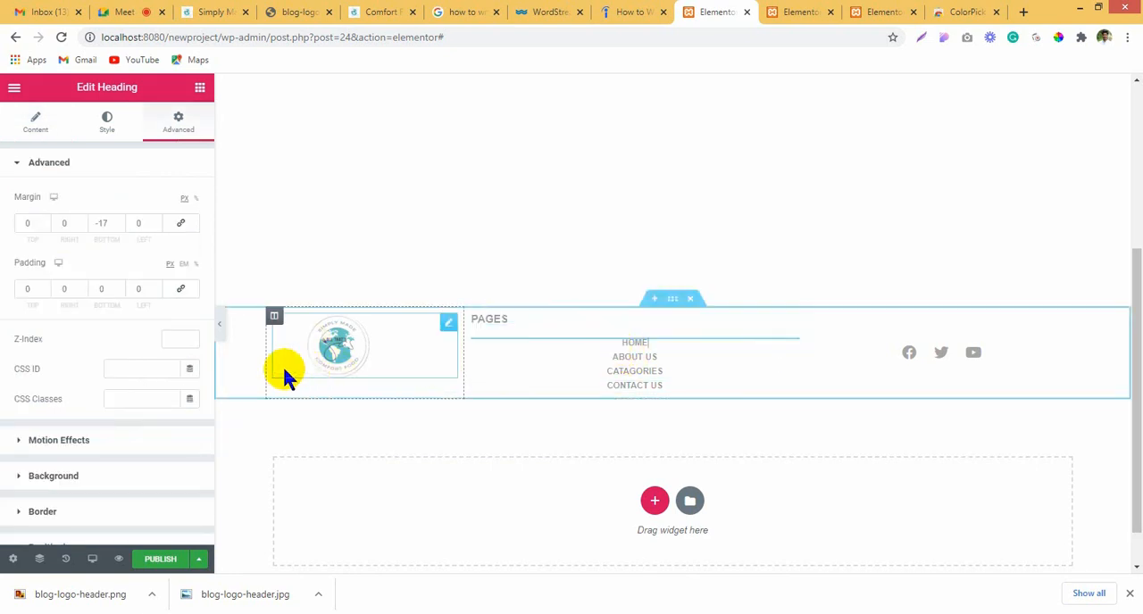
{"action": "left_click", "coordinate": [32, 132]}
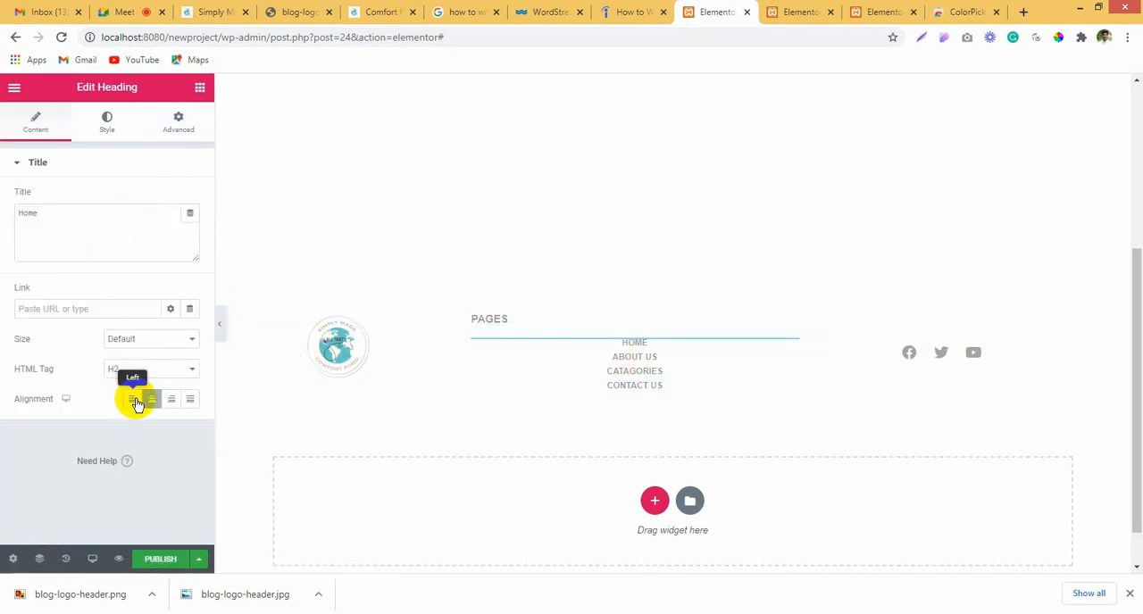
Step: Copy the left-aligned Home heading and paste its style onto the About Us and Catagories headings
{"action": "right_click", "coordinate": [624, 336]}
{"action": "left_click", "coordinate": [658, 401]}
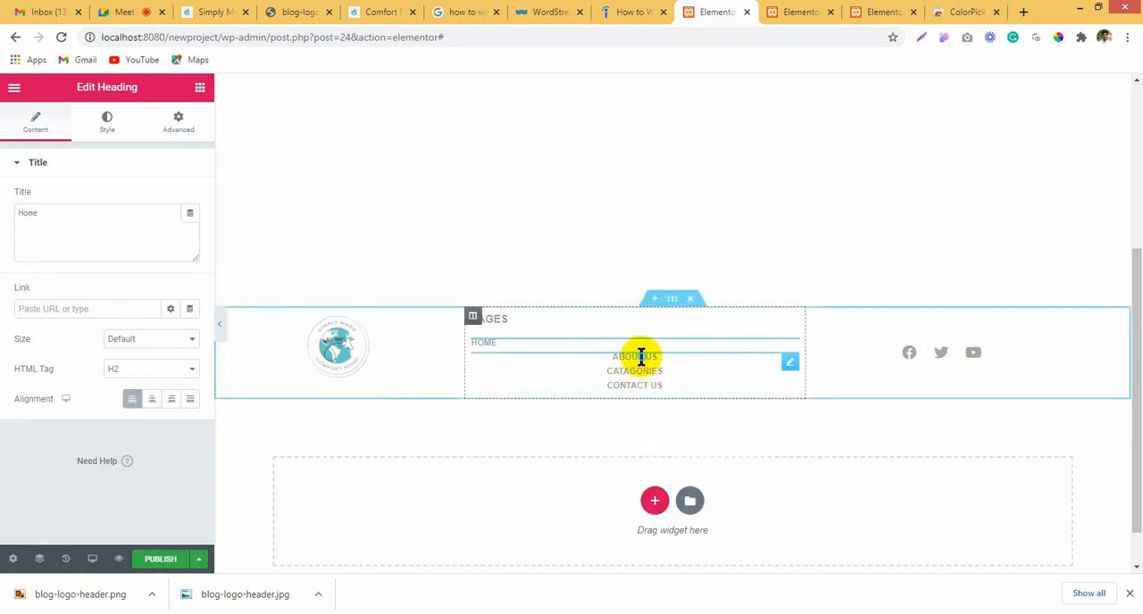
{"action": "right_click", "coordinate": [641, 357]}
{"action": "left_click", "coordinate": [694, 455]}
{"action": "right_click", "coordinate": [639, 361]}
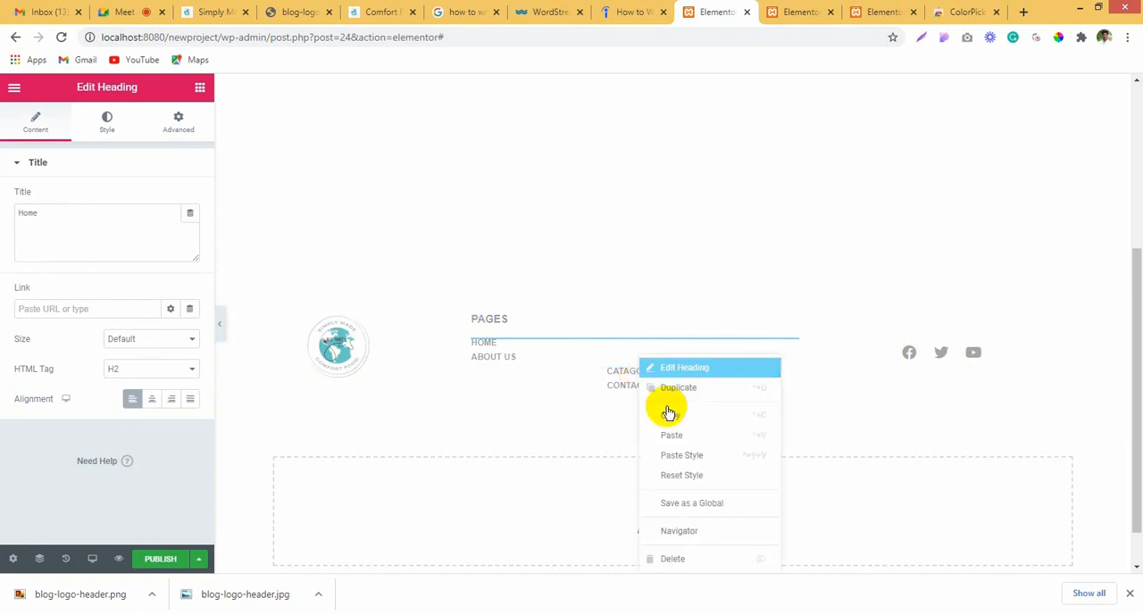
{"action": "left_click", "coordinate": [692, 455]}
Step: Left-align the Contact Us heading directly in its own settings
{"action": "left_click", "coordinate": [634, 385]}
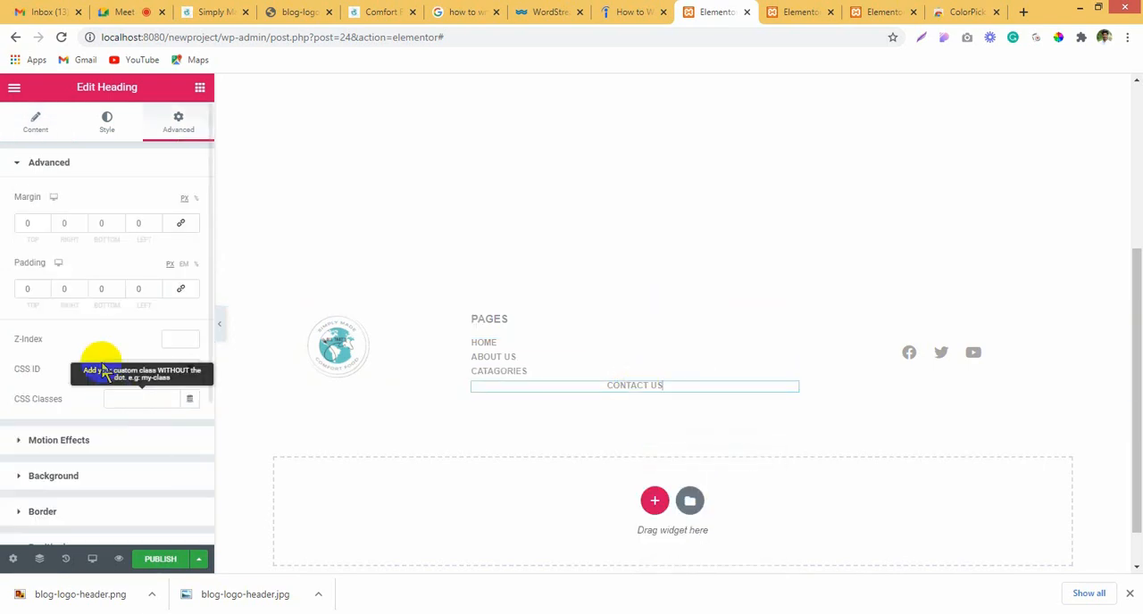
{"action": "left_click", "coordinate": [12, 122]}
{"action": "left_click", "coordinate": [132, 399]}
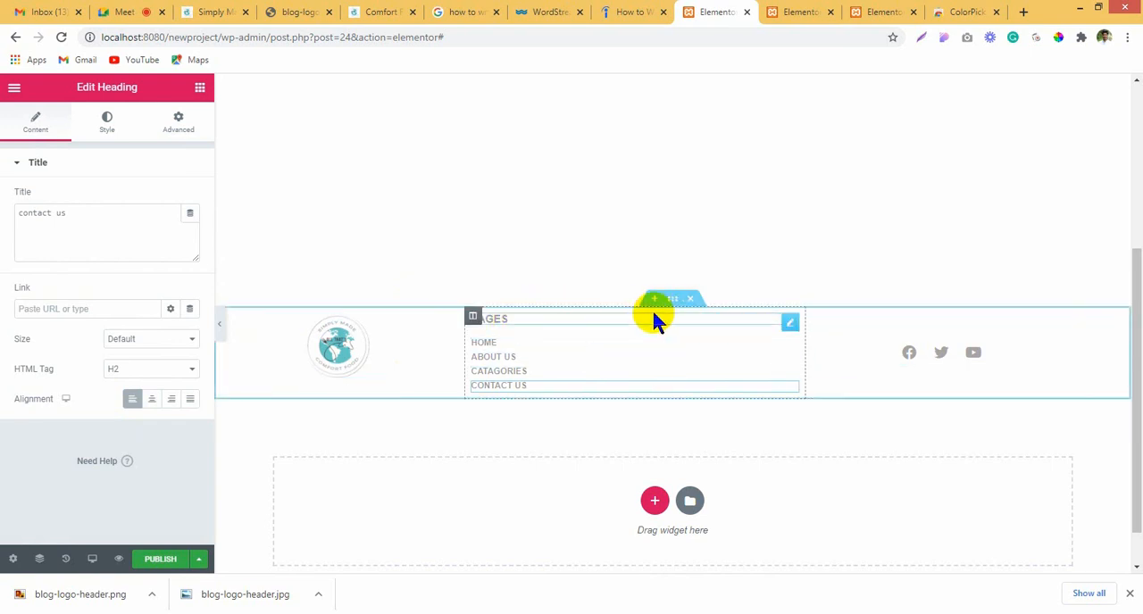
Step: Duplicate the Pages column and delete all five headings from the copy, leaving an empty column
{"action": "right_click", "coordinate": [471, 318]}
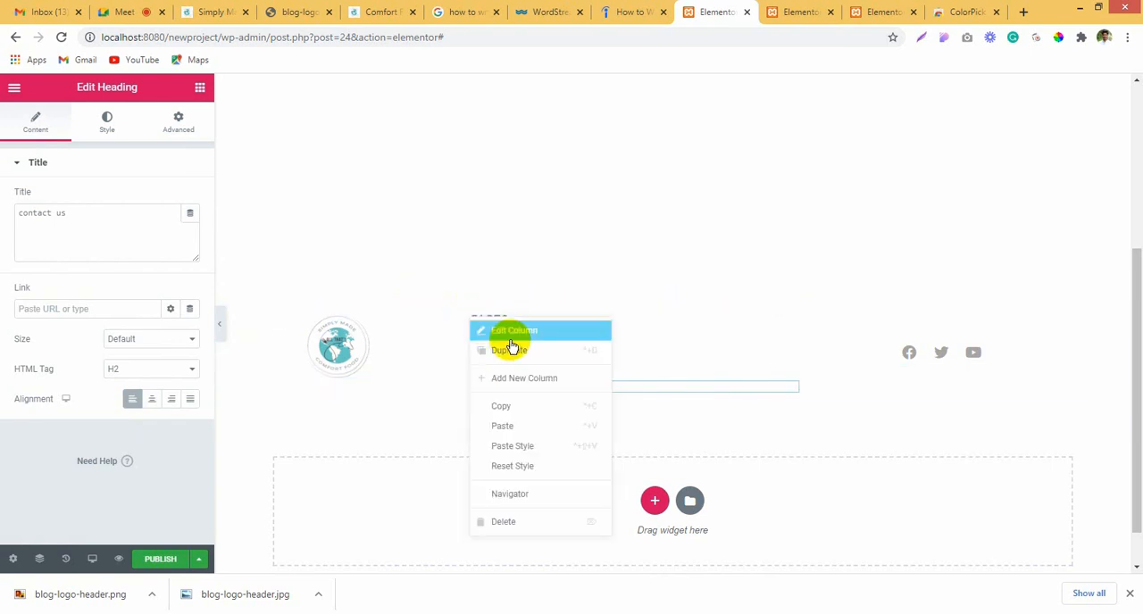
{"action": "left_click", "coordinate": [528, 352]}
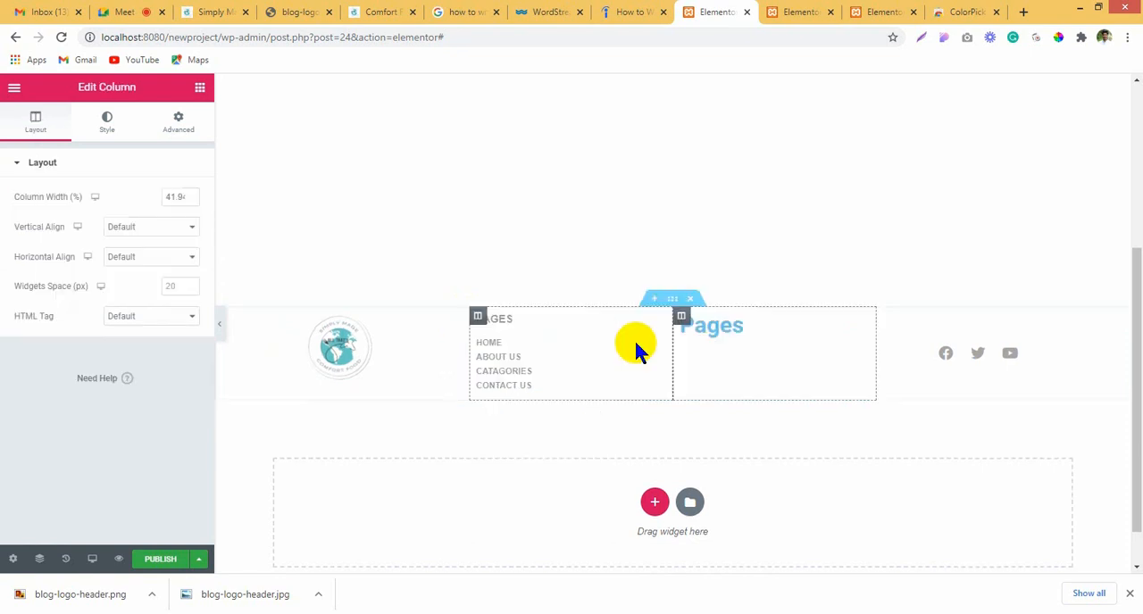
{"action": "right_click", "coordinate": [703, 323]}
{"action": "left_click", "coordinate": [783, 526]}
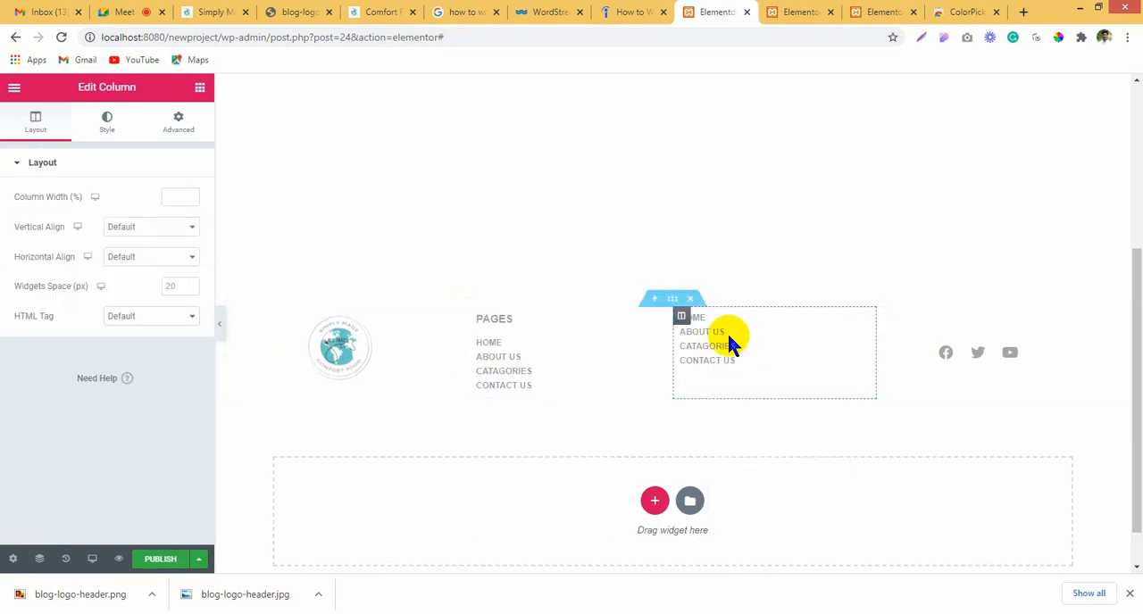
{"action": "right_click", "coordinate": [730, 345]}
{"action": "left_click", "coordinate": [783, 543]}
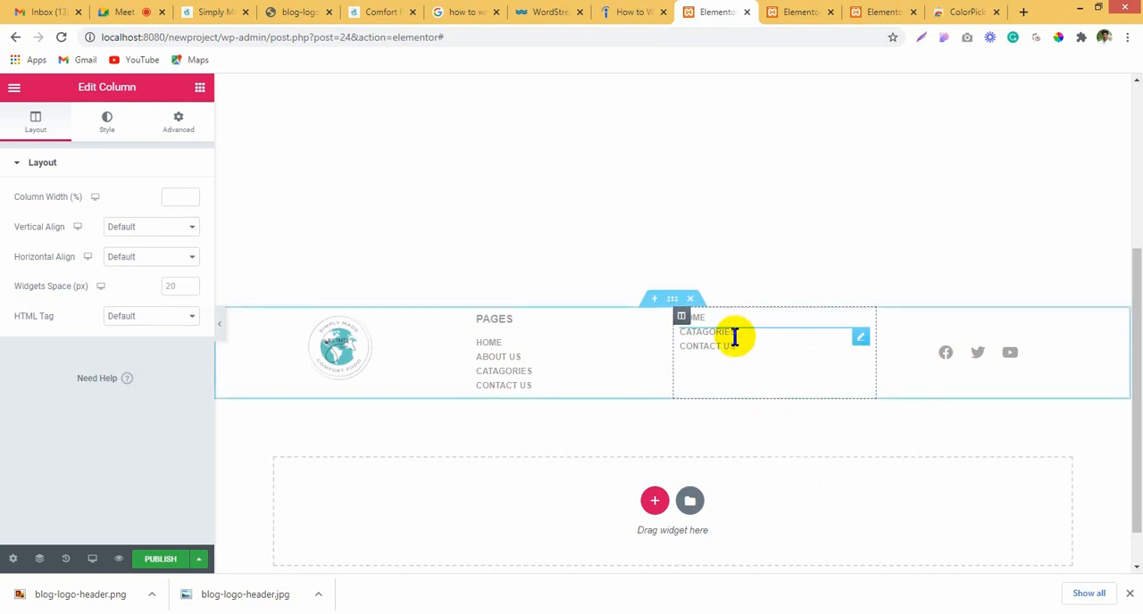
{"action": "right_click", "coordinate": [734, 336]}
{"action": "left_click", "coordinate": [778, 536]}
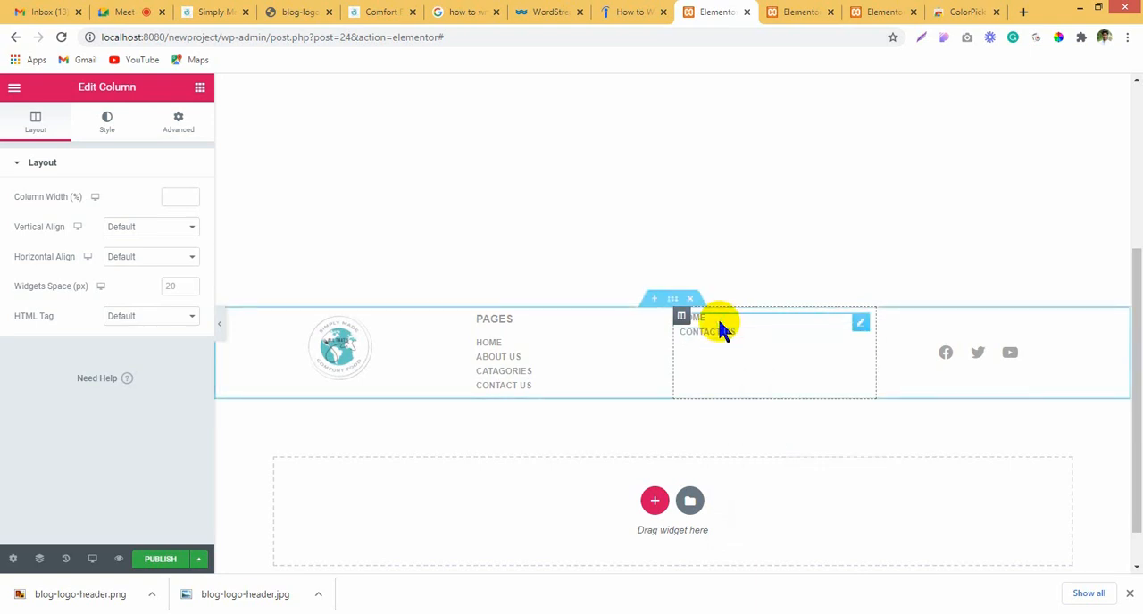
{"action": "right_click", "coordinate": [719, 322]}
{"action": "left_click", "coordinate": [783, 528]}
{"action": "right_click", "coordinate": [734, 314]}
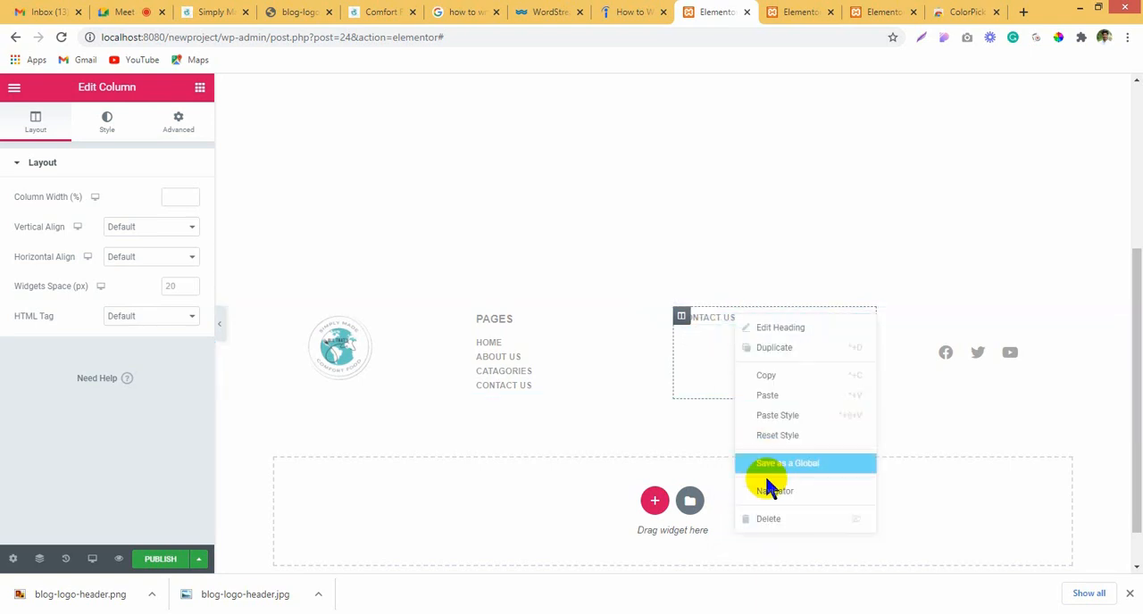
{"action": "left_click", "coordinate": [781, 520]}
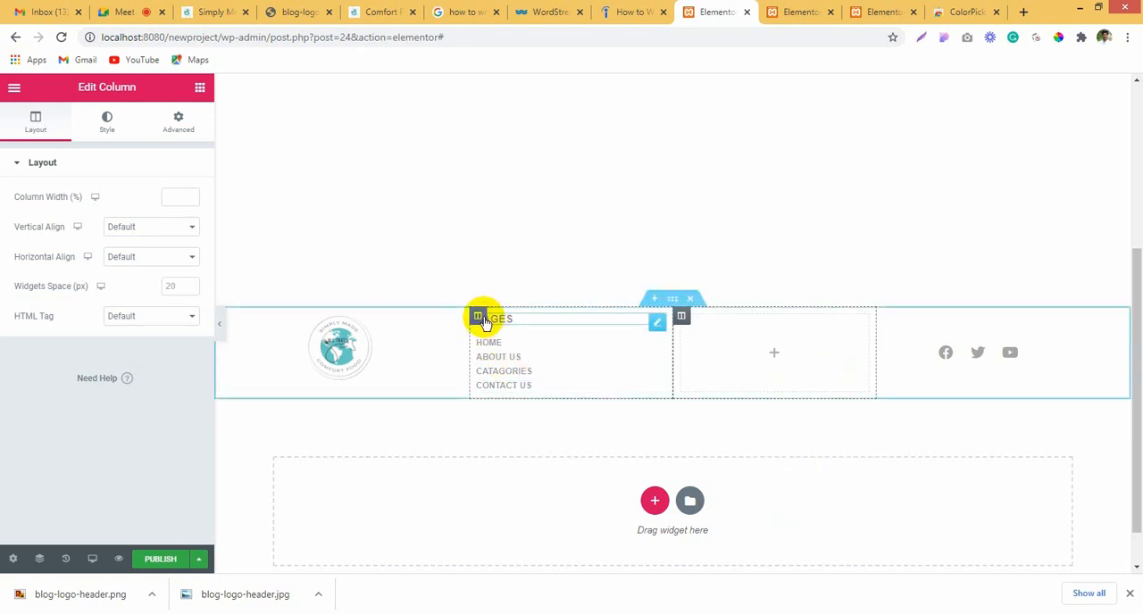
Step: Move the Pages column past the empty column and delete the empty column
{"action": "mouse_move", "coordinate": [481, 320]}
{"action": "left_mouse_down"}
{"action": "mouse_move", "coordinate": [707, 325]}
{"action": "mouse_move", "coordinate": [483, 315]}
{"action": "left_mouse_up"}
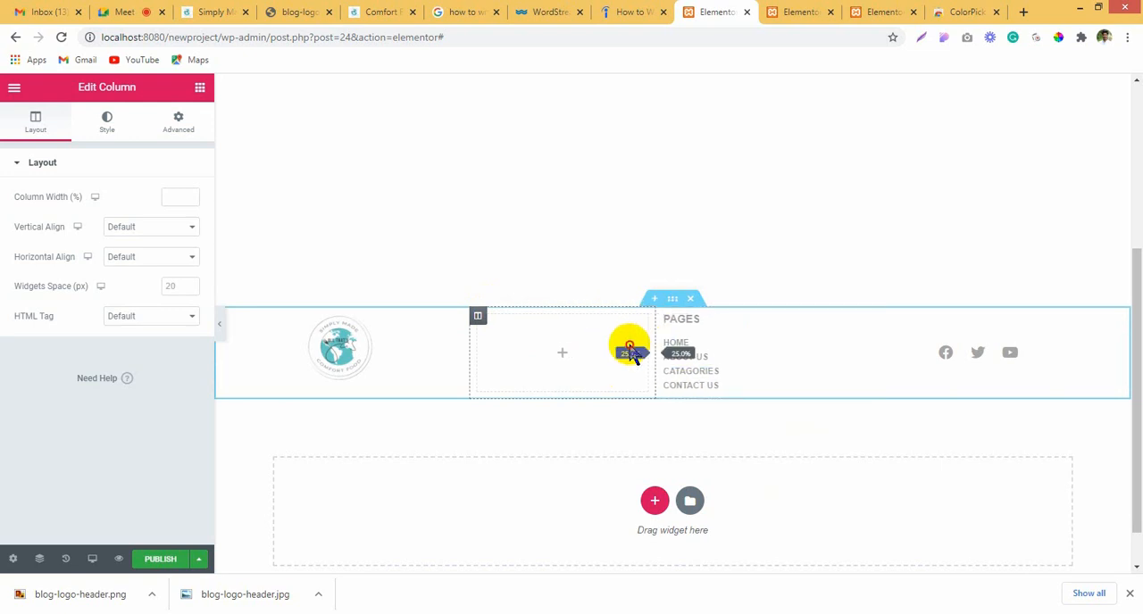
{"action": "left_click_drag", "start_coordinate": [630, 348], "coordinate": [678, 348]}
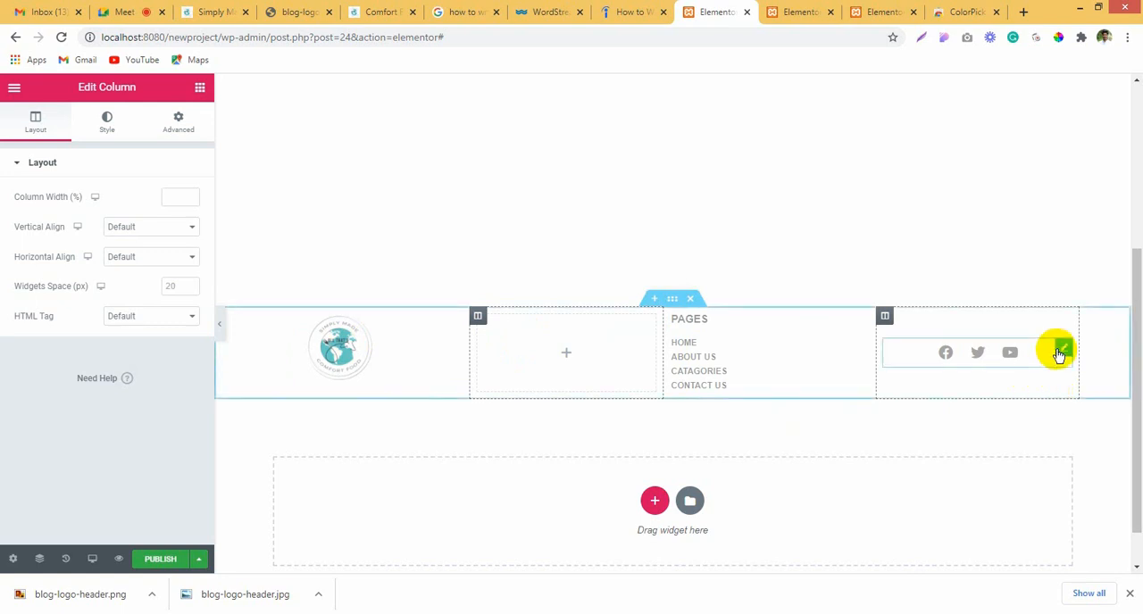
{"action": "right_click", "coordinate": [478, 324]}
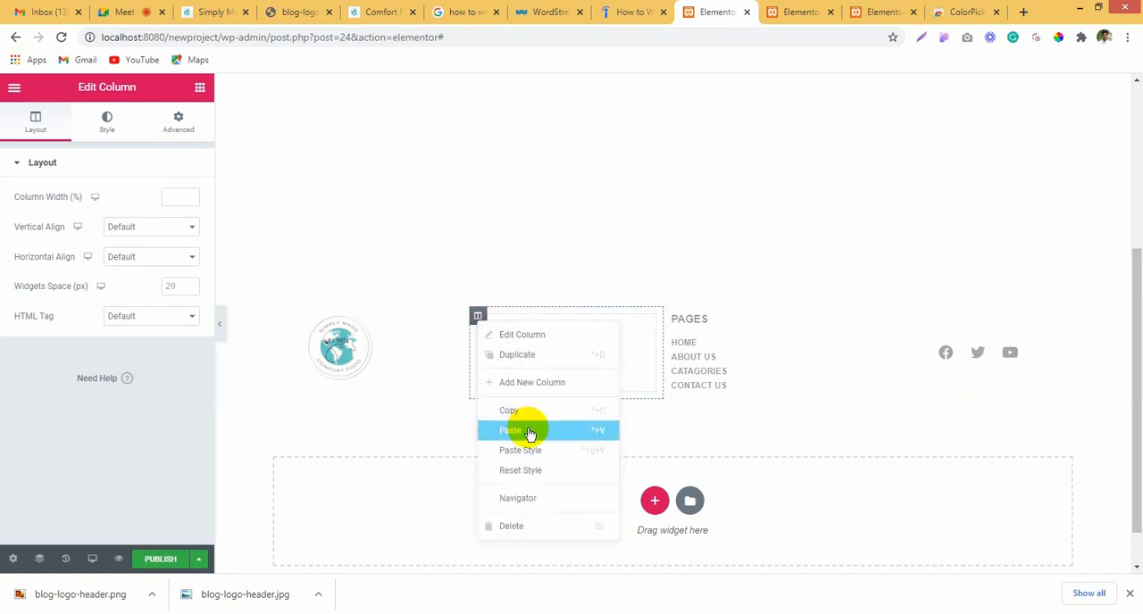
{"action": "left_click", "coordinate": [550, 532]}
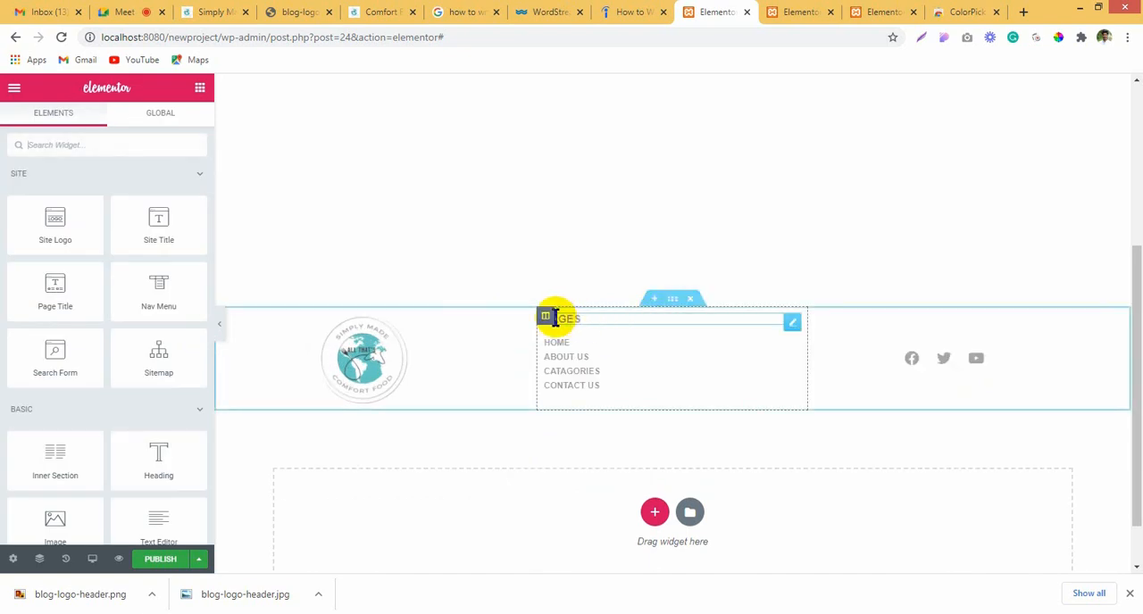
Step: Widen the logo and social icons columns by narrowing the Pages column, and set the logo image's width to 42%
{"action": "left_click_drag", "start_coordinate": [535, 340], "coordinate": [639, 343]}
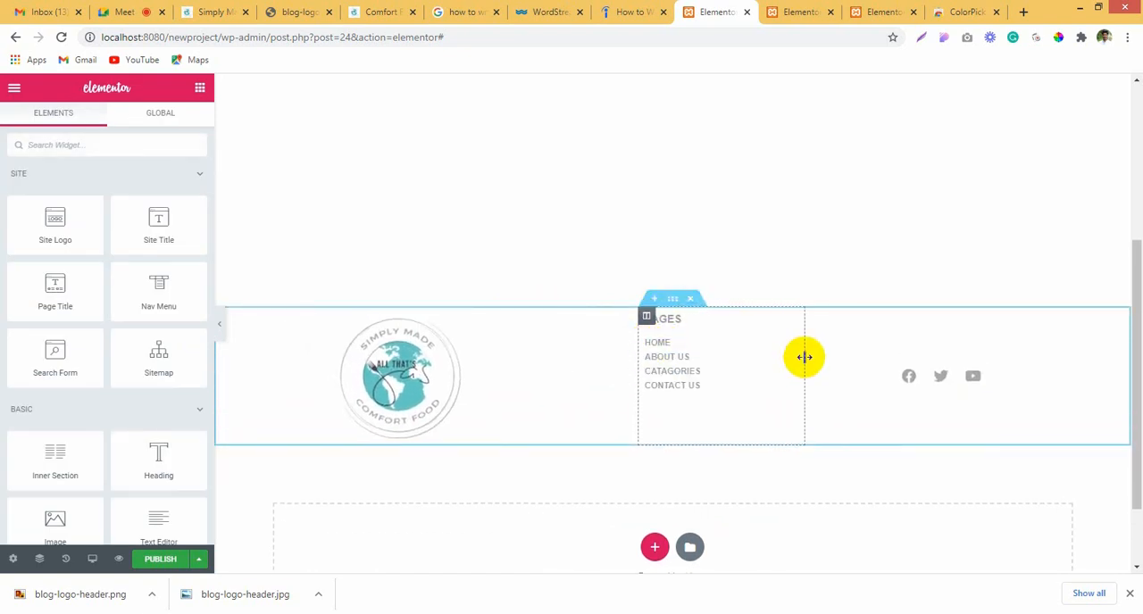
{"action": "left_click_drag", "start_coordinate": [761, 354], "coordinate": [759, 350]}
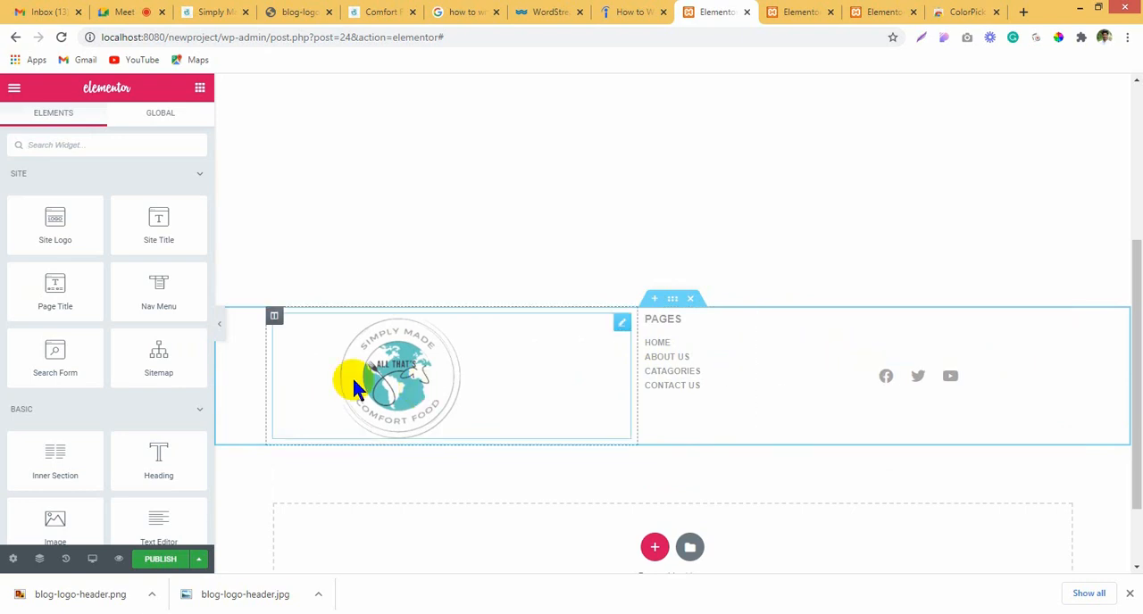
{"action": "left_click", "coordinate": [409, 379]}
{"action": "left_click_drag", "start_coordinate": [105, 229], "coordinate": [68, 233]}
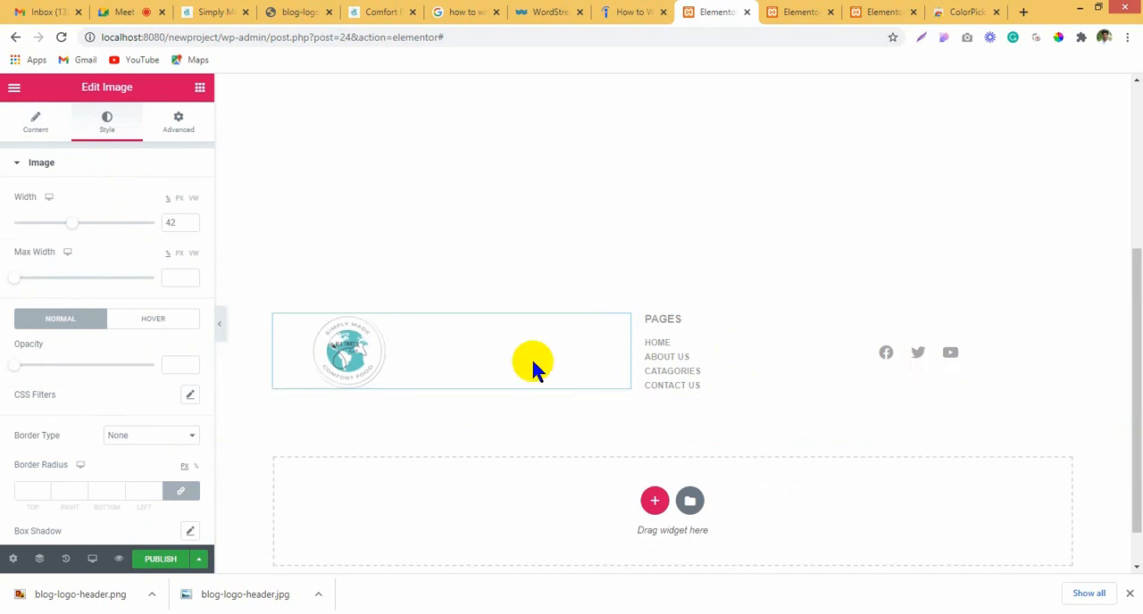
Step: Add a single-column section below the three-column footer row and bring up the widgets for filling it
{"action": "scroll", "coordinate": [527, 278], "scroll_direction": "up", "scroll_amount": 3}
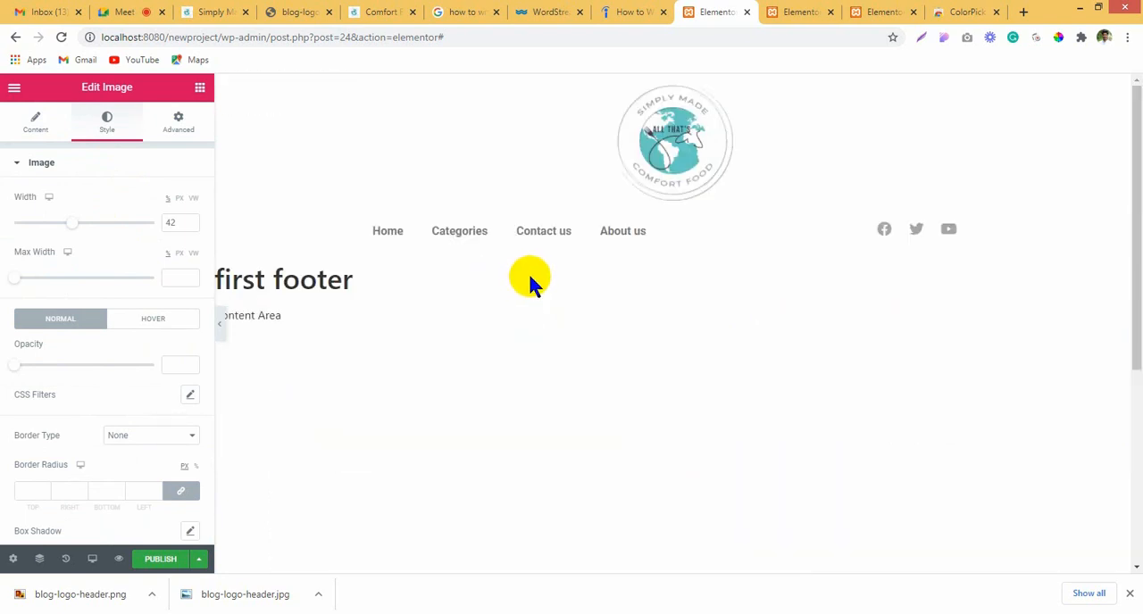
{"action": "scroll", "coordinate": [625, 295], "scroll_direction": "down", "scroll_amount": 4}
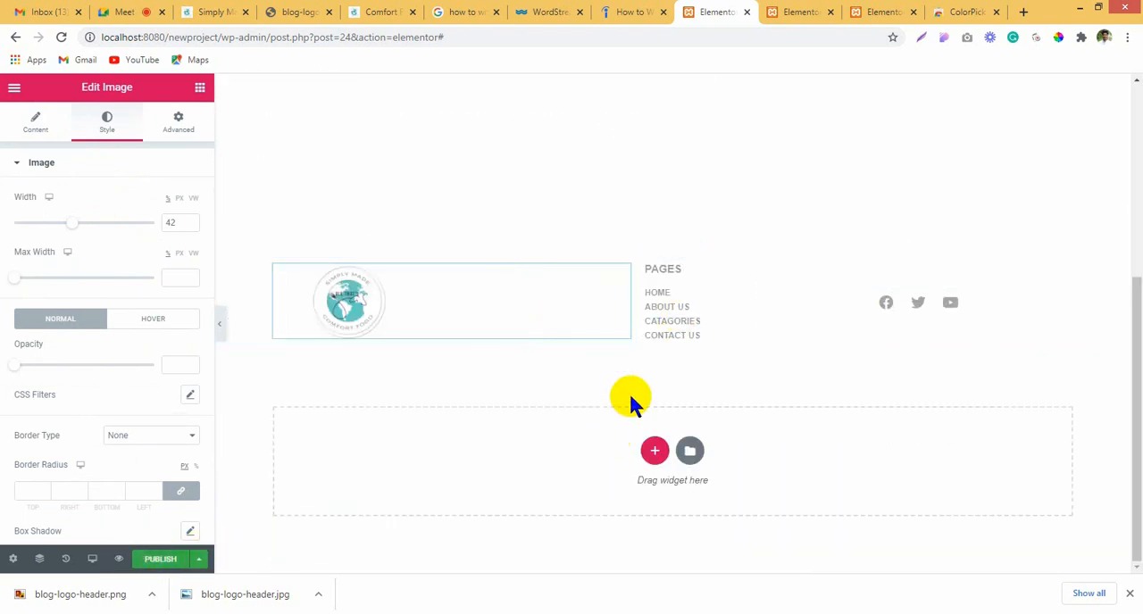
{"action": "left_click", "coordinate": [654, 451]}
{"action": "left_click", "coordinate": [482, 489]}
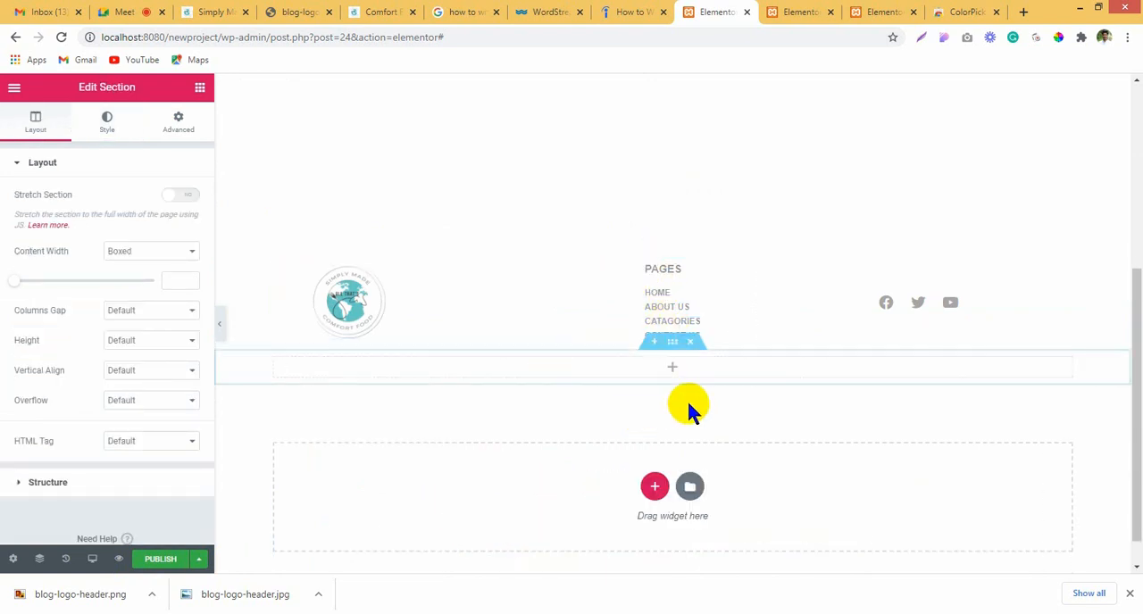
{"action": "left_click", "coordinate": [645, 362]}
Step: Examine the copyright line in the footer of the Indeed page as a reference, and return to the Elementor footer
{"action": "left_click", "coordinate": [630, 11]}
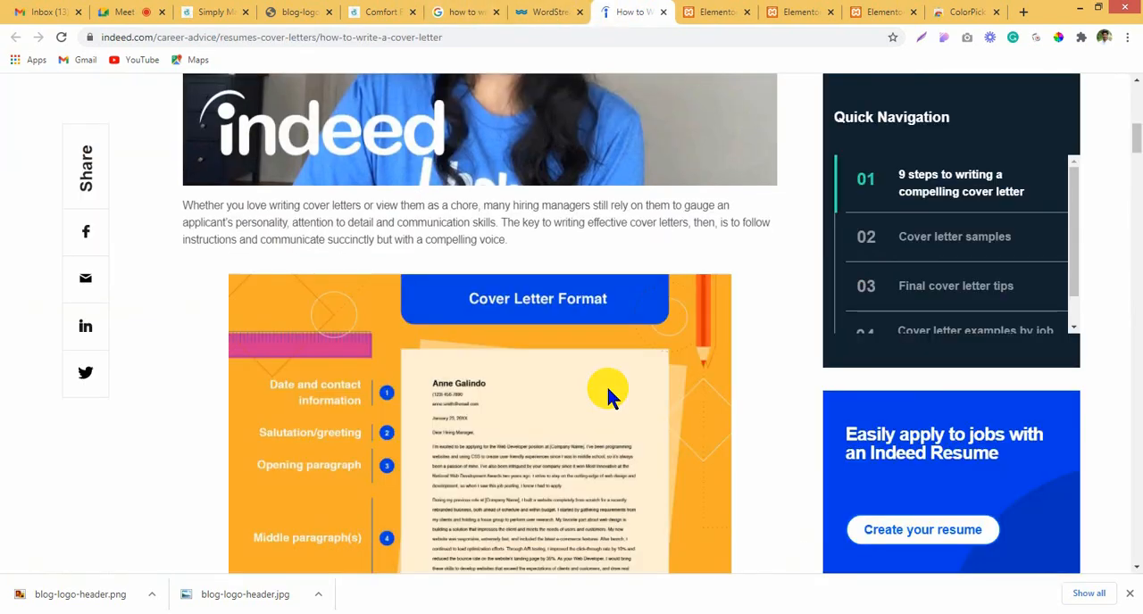
{"action": "scroll", "coordinate": [607, 393], "scroll_direction": "down", "scroll_amount": 10}
{"action": "left_click_drag", "start_coordinate": [1139, 348], "coordinate": [1132, 606]}
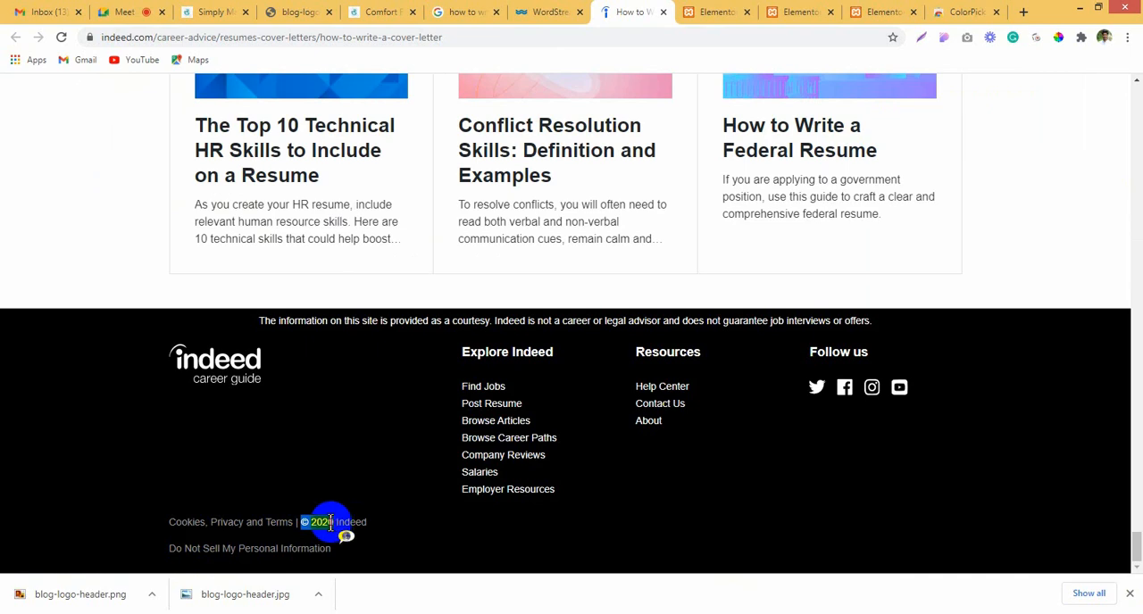
{"action": "left_click", "coordinate": [549, 11]}
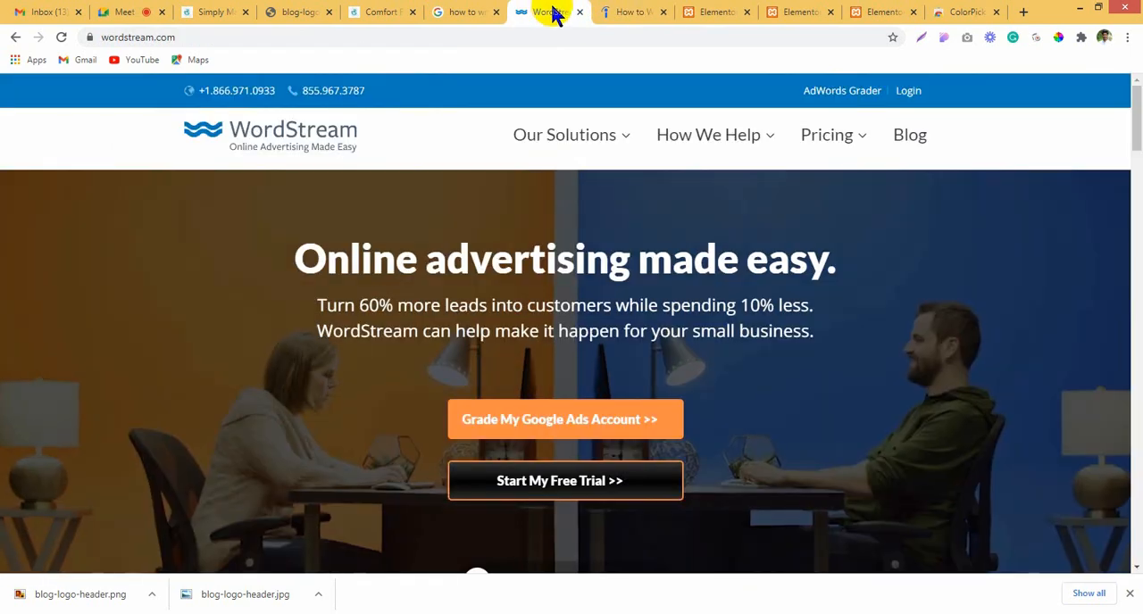
{"action": "left_click", "coordinate": [707, 12]}
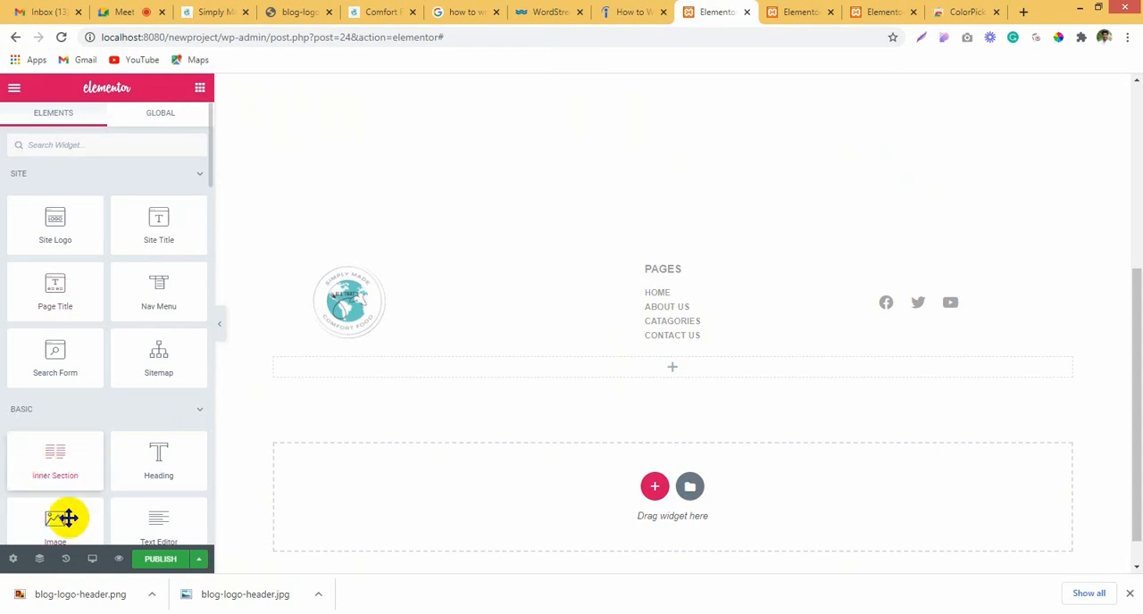
Step: Add a Text Editor widget to the section below the footer columns and replace its placeholder text with "© All rights reserved 2020"
{"action": "left_click_drag", "start_coordinate": [160, 523], "coordinate": [613, 363]}
{"action": "left_click_drag", "start_coordinate": [144, 317], "coordinate": [4, 280]}
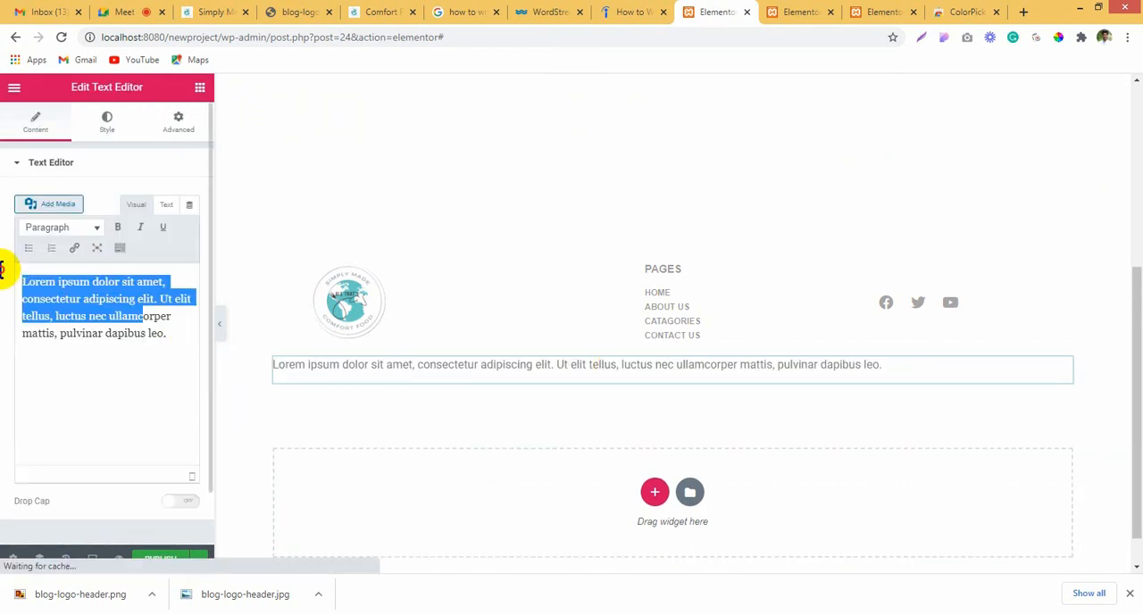
{"action": "key", "text": "ctrl+a"}
{"action": "type", "text": "© 2020"}
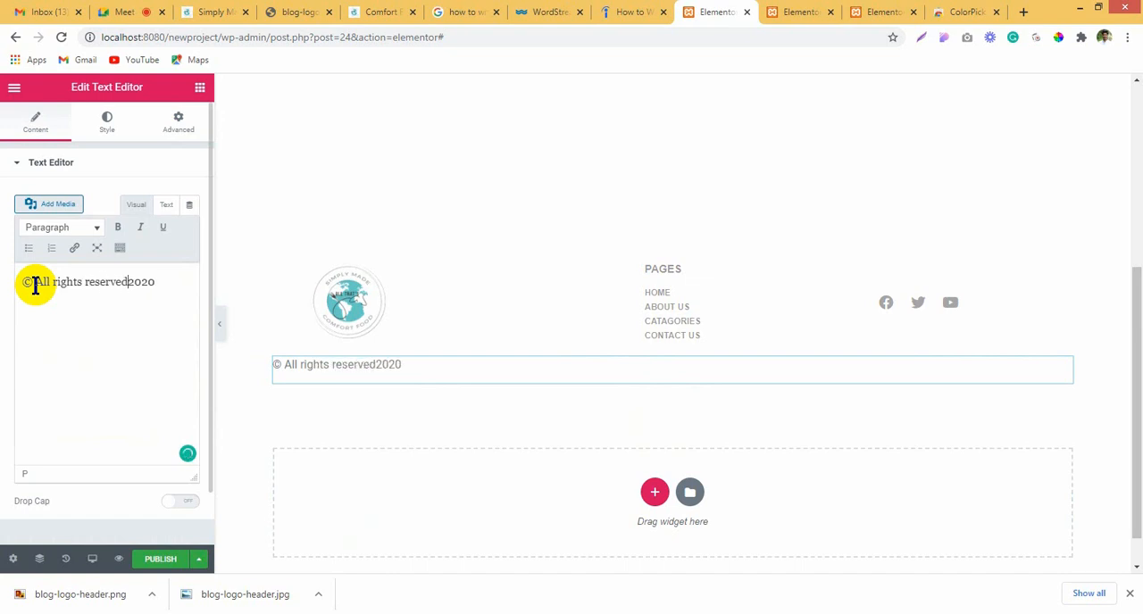
{"action": "left_click", "coordinate": [128, 283]}
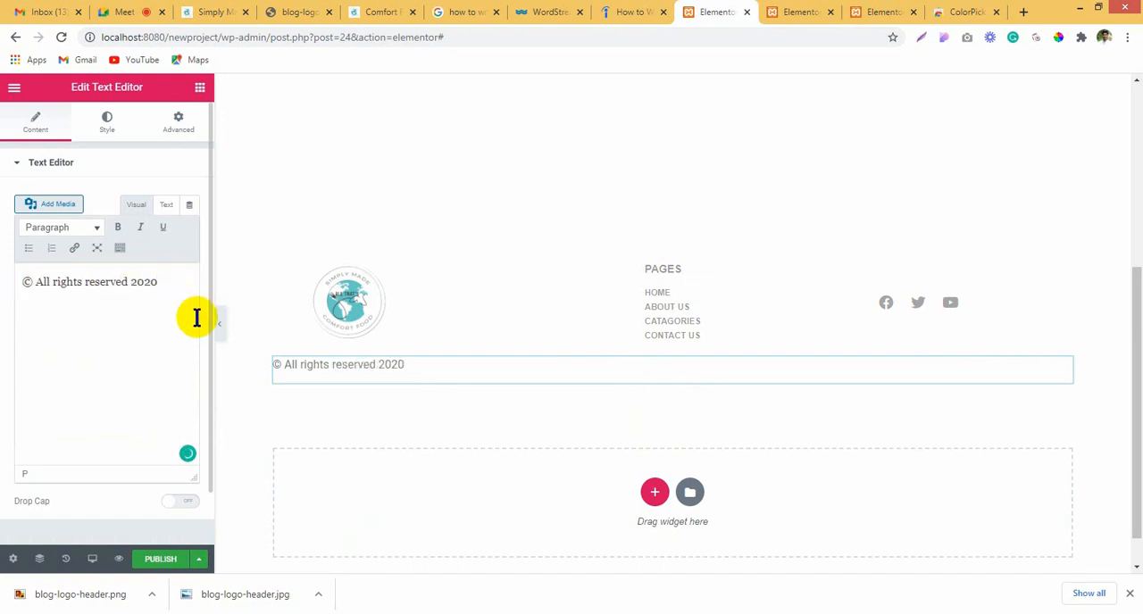
Step: Center the copyright text and set its color to semi-transparent black, #00000075
{"action": "left_click", "coordinate": [93, 128]}
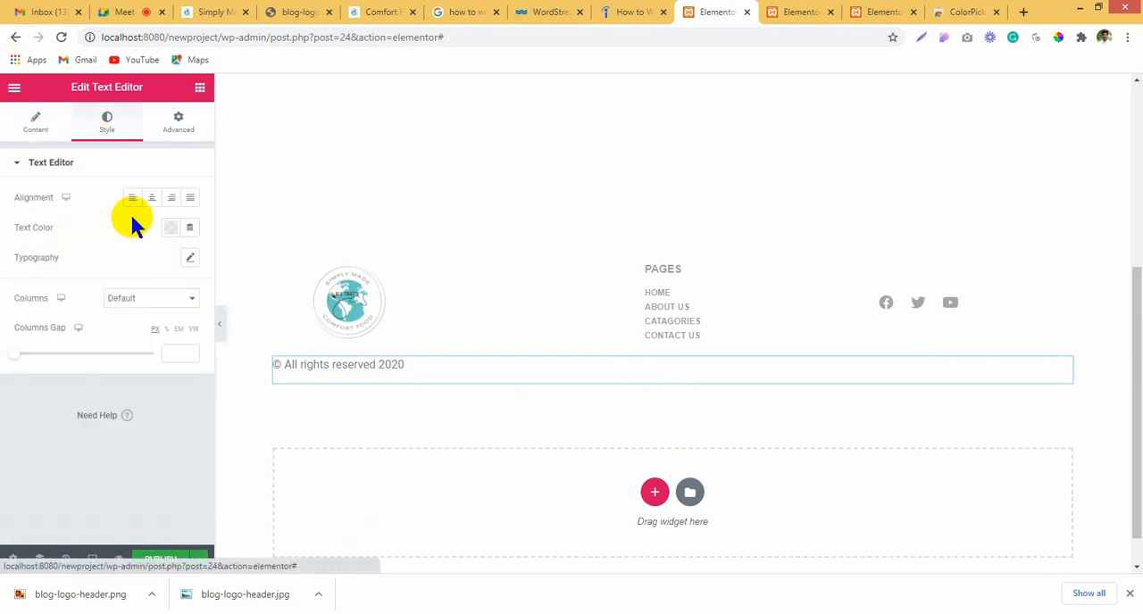
{"action": "left_click", "coordinate": [152, 198]}
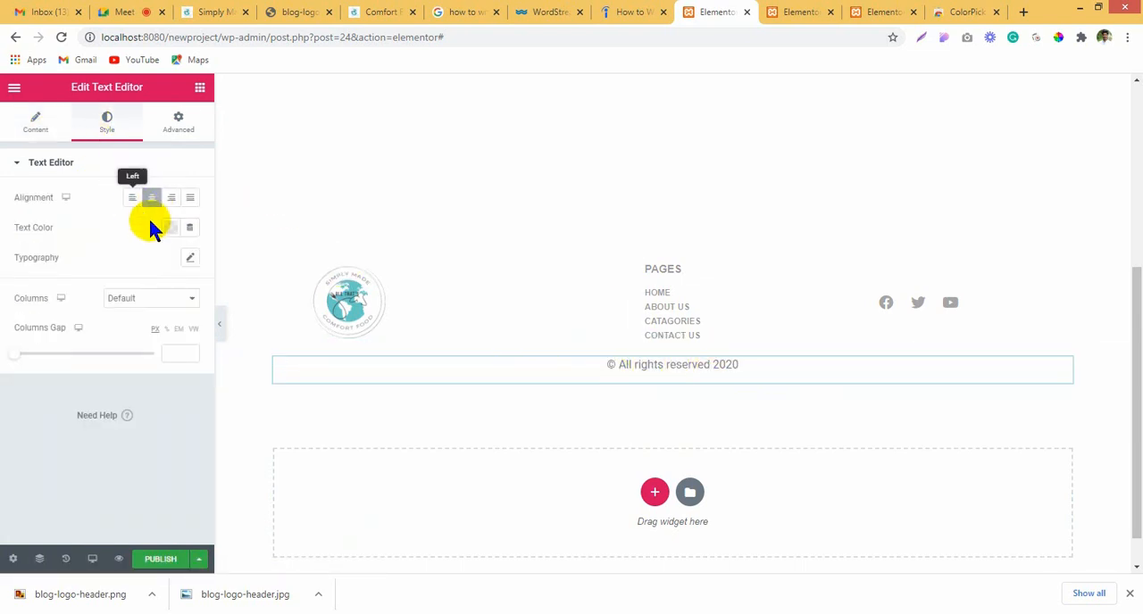
{"action": "left_click", "coordinate": [169, 229]}
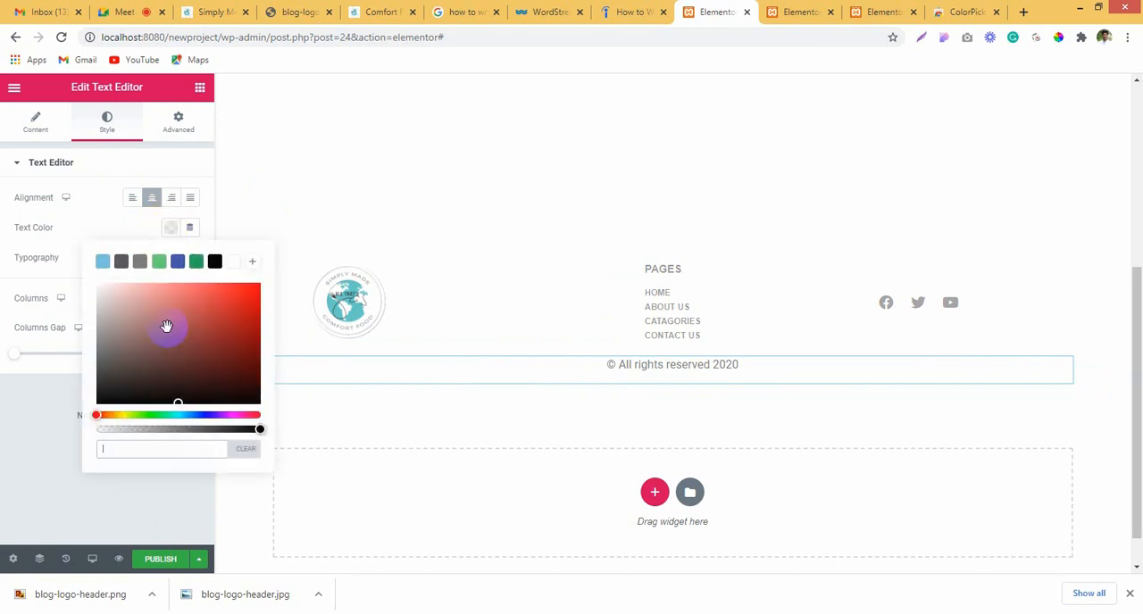
{"action": "left_click", "coordinate": [215, 260]}
{"action": "left_click_drag", "start_coordinate": [255, 429], "coordinate": [170, 429]}
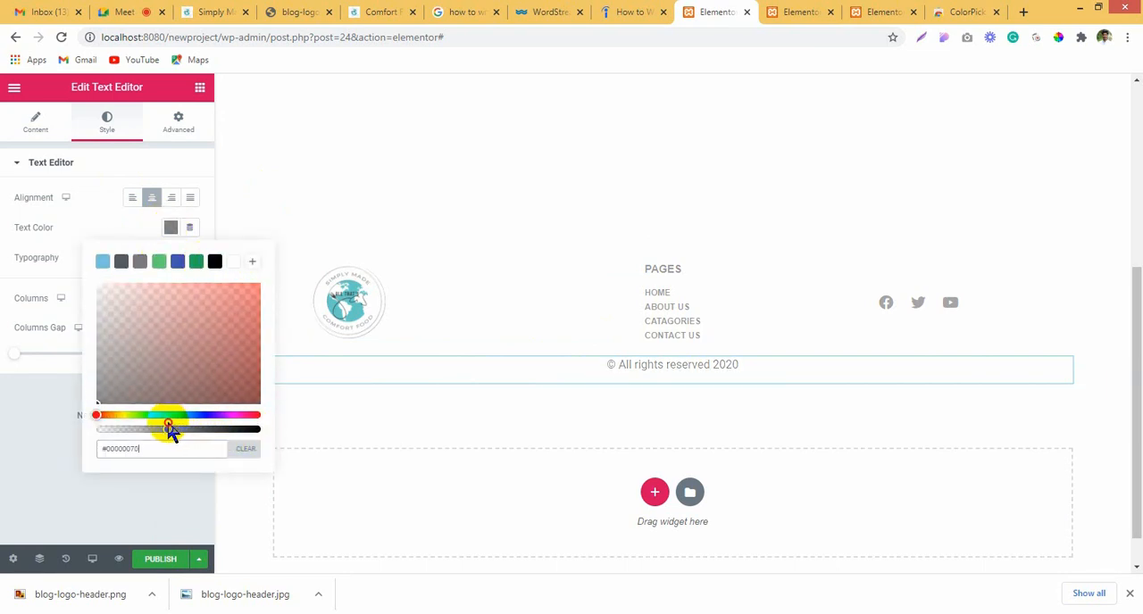
{"action": "left_click", "coordinate": [148, 225]}
Step: Set the copyright text's typography to size 14 px with the Uppercase transform
{"action": "left_click", "coordinate": [189, 258]}
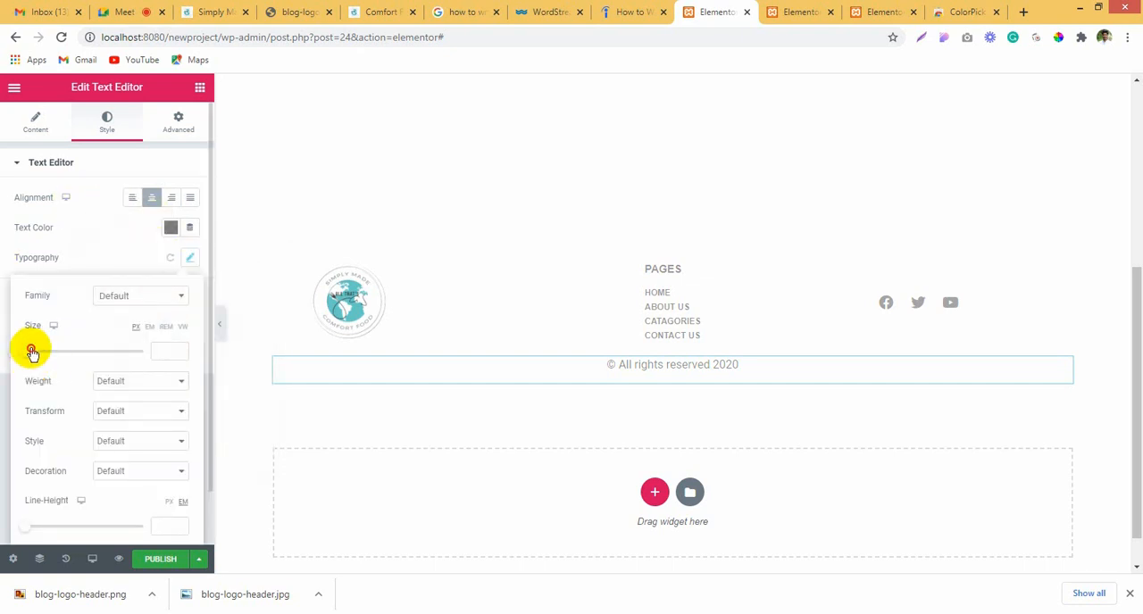
{"action": "left_click_drag", "start_coordinate": [31, 351], "coordinate": [33, 350]}
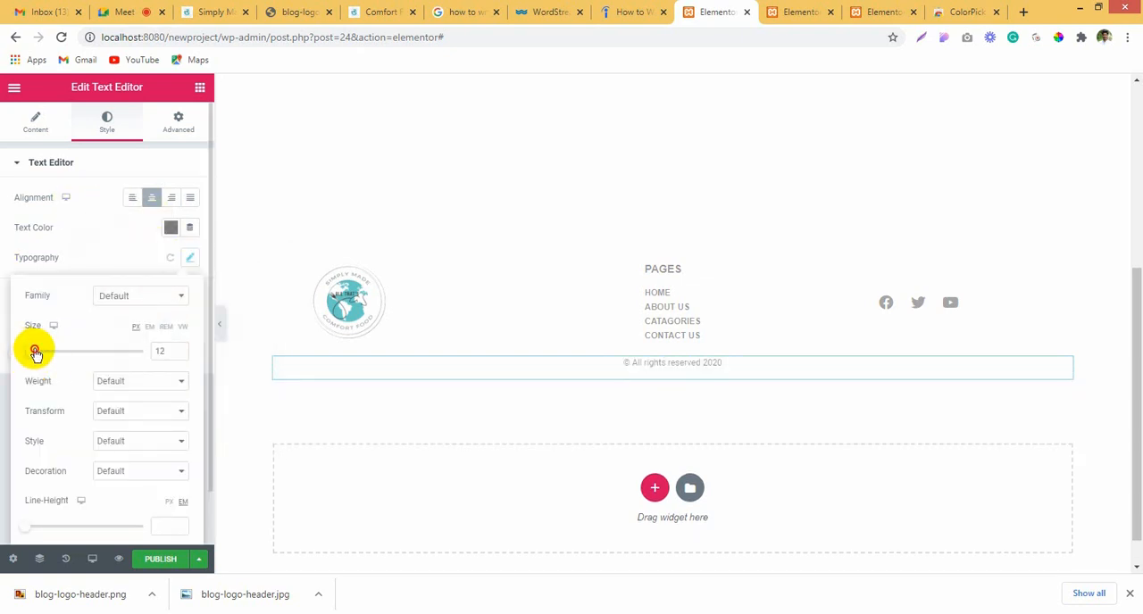
{"action": "double_click", "coordinate": [179, 348]}
{"action": "left_click", "coordinate": [179, 354]}
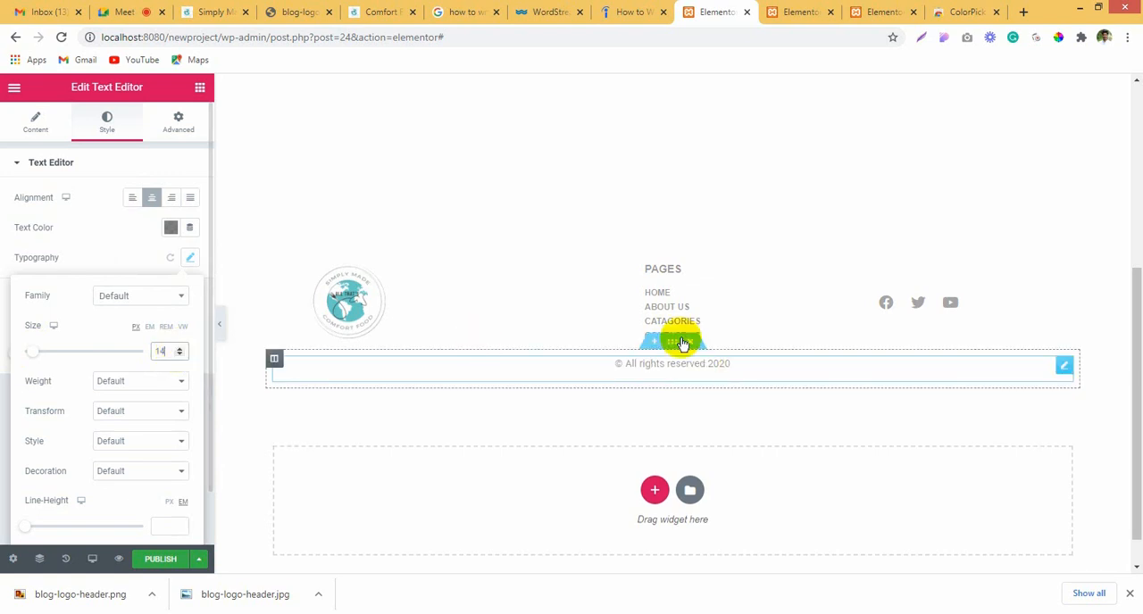
{"action": "left_click", "coordinate": [162, 300]}
{"action": "left_click", "coordinate": [162, 301]}
{"action": "left_click", "coordinate": [151, 383]}
{"action": "left_click", "coordinate": [46, 397]}
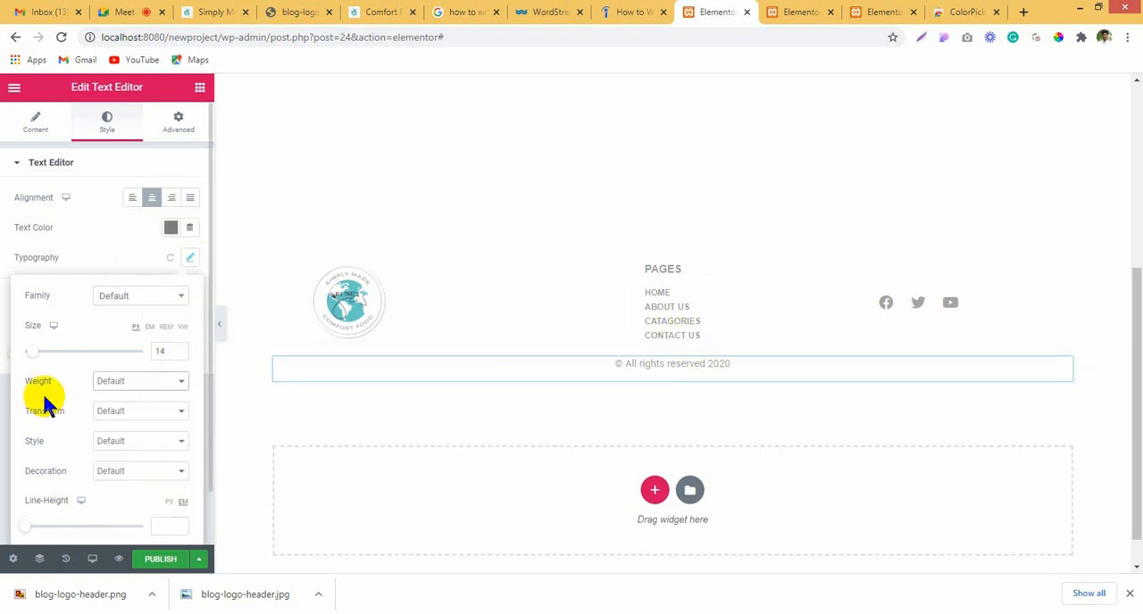
{"action": "left_click", "coordinate": [114, 412]}
{"action": "left_click", "coordinate": [114, 436]}
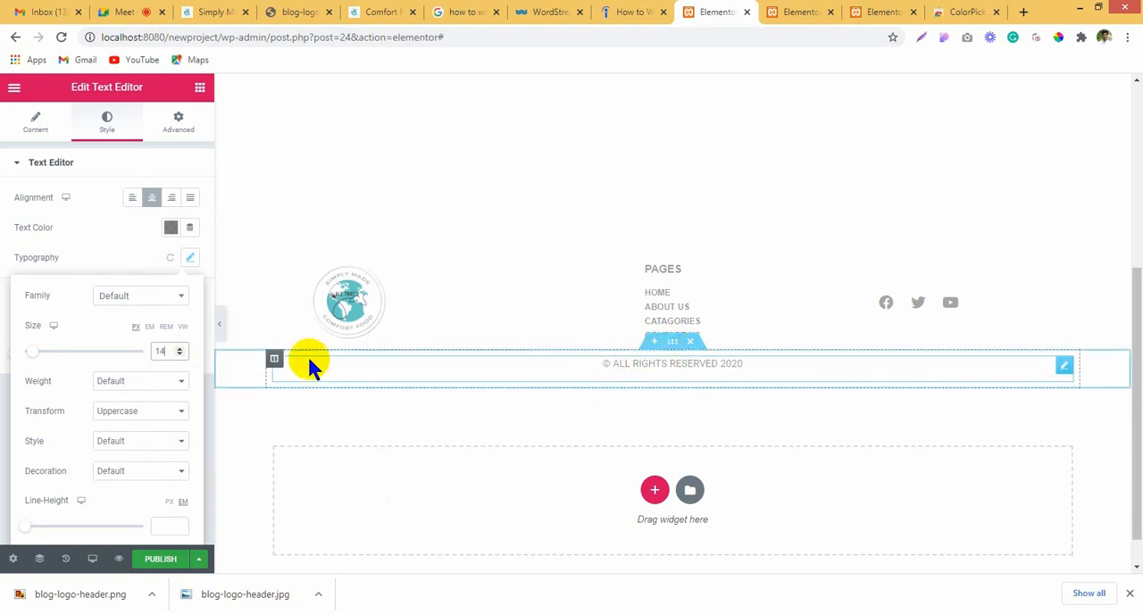
Step: Unlink the copyright text's margin values and set its top margin to 10 px
{"action": "left_click", "coordinate": [179, 122]}
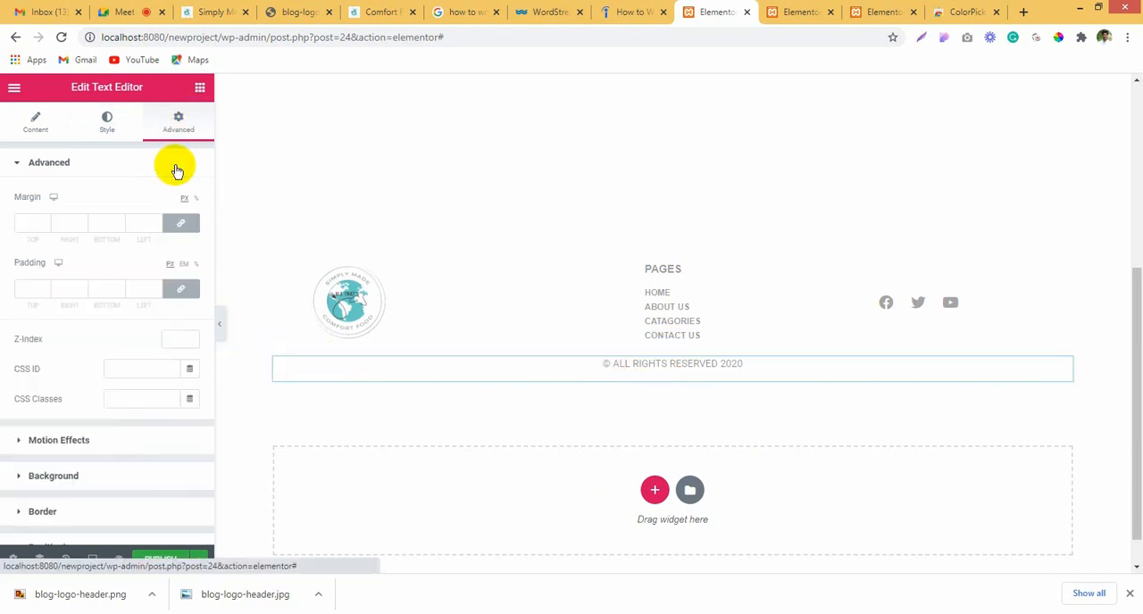
{"action": "left_click", "coordinate": [179, 226]}
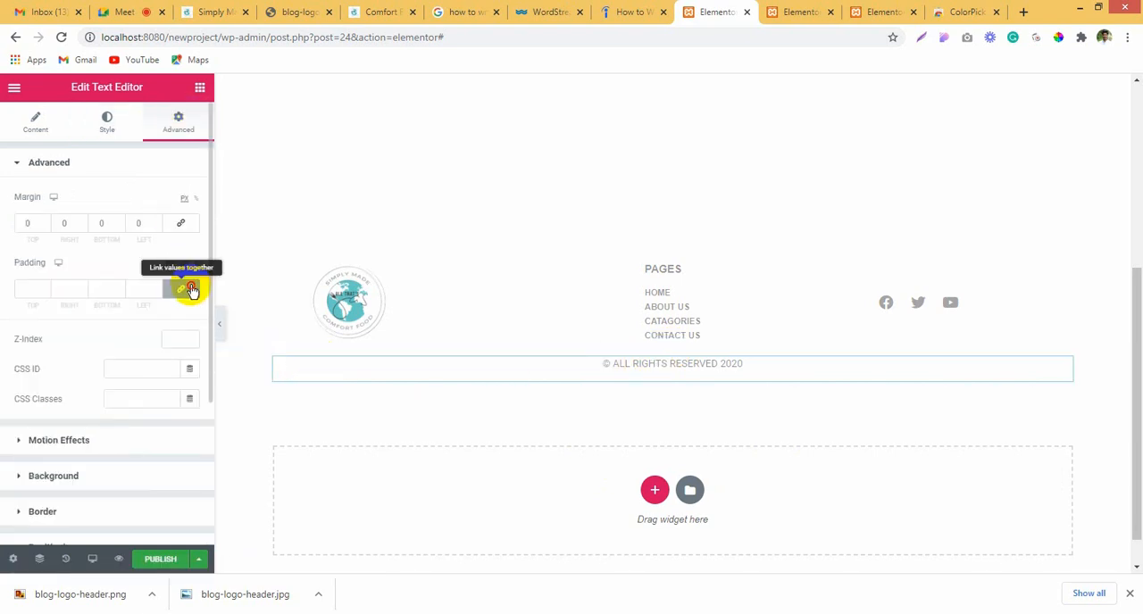
{"action": "left_click", "coordinate": [24, 218]}
{"action": "type", "text": "10"}
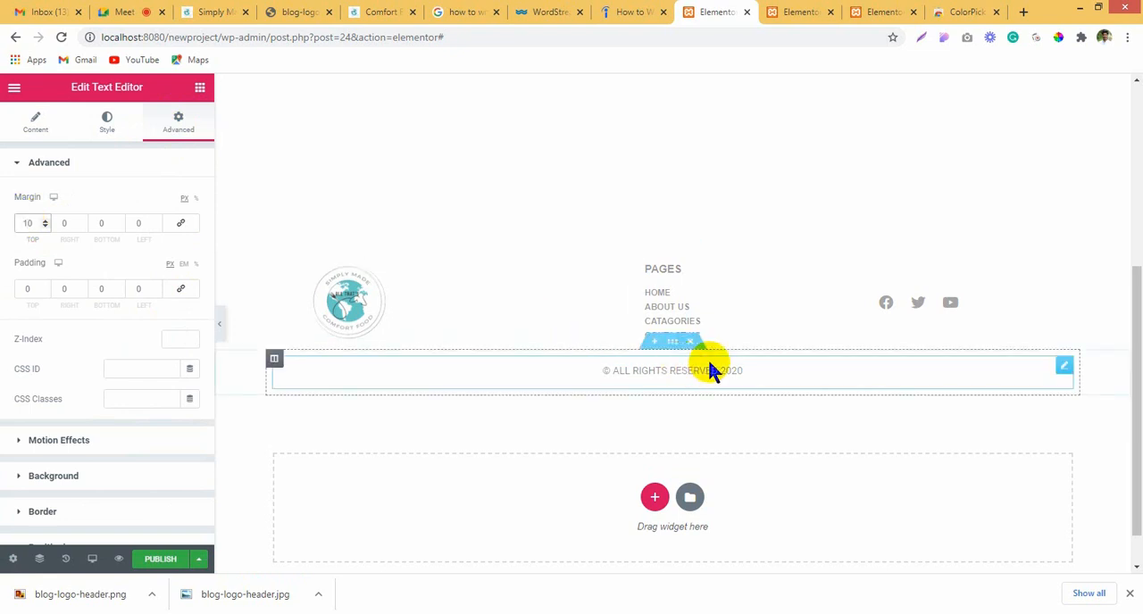
Step: Publish the footer template with a display condition that includes the Entire Site
{"action": "left_click", "coordinate": [156, 562]}
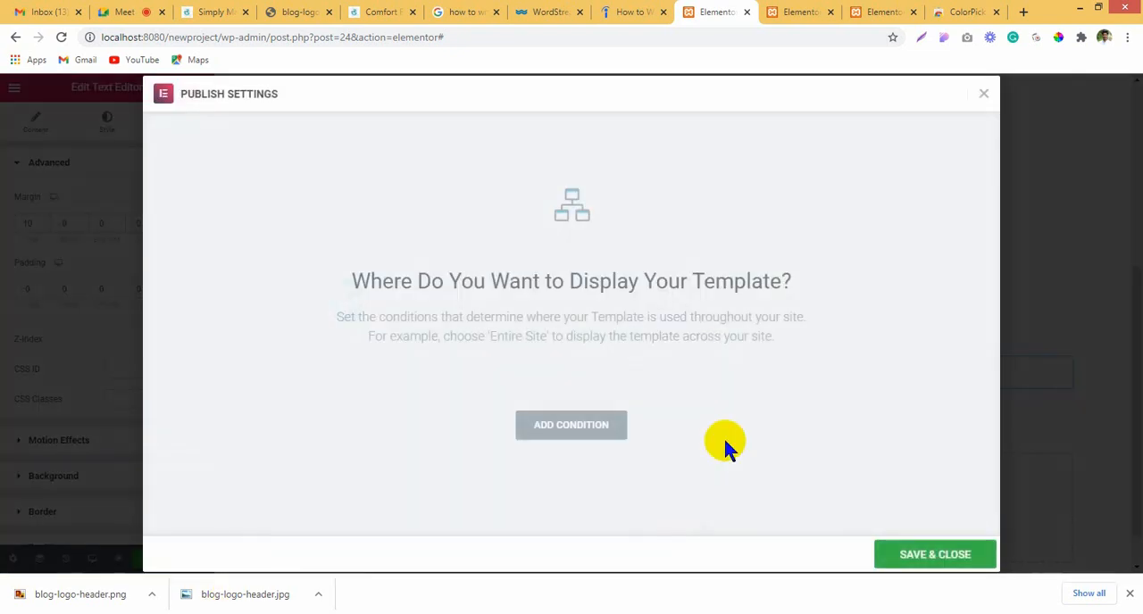
{"action": "left_click", "coordinate": [579, 424]}
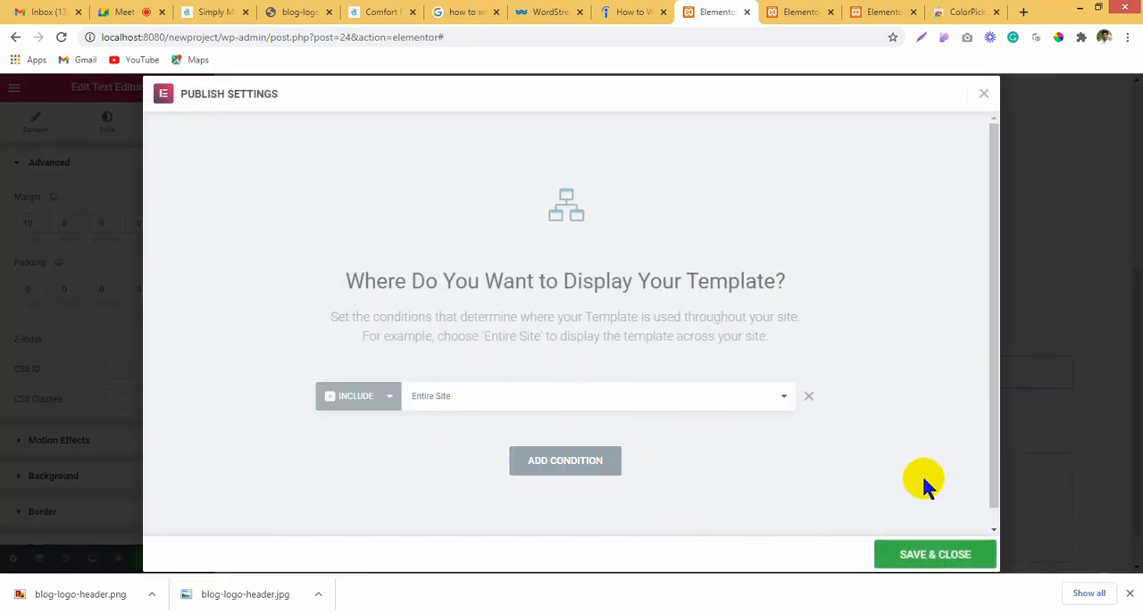
{"action": "left_click", "coordinate": [884, 552]}
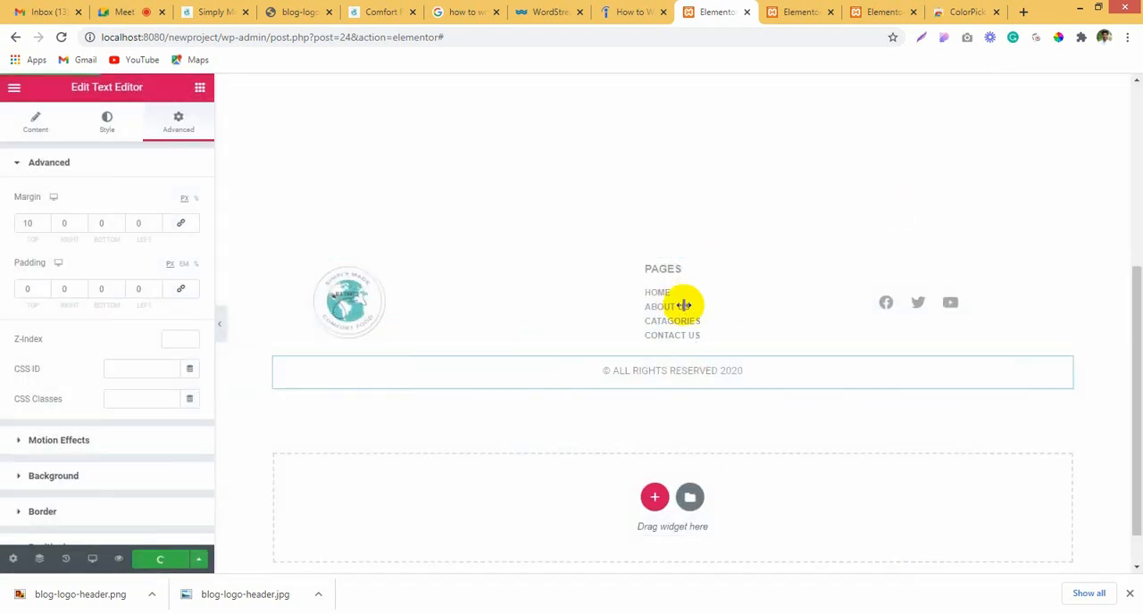
Step: Reload the Home page in its Elementor editor and check the footer and header on it
{"action": "left_click", "coordinate": [775, 11]}
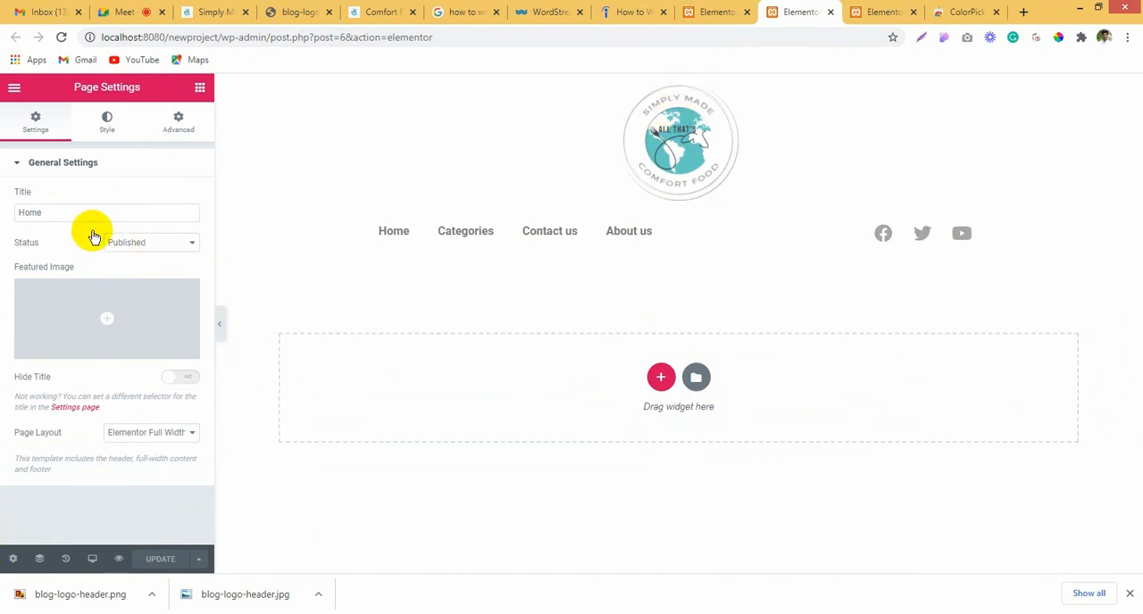
{"action": "left_click", "coordinate": [59, 37]}
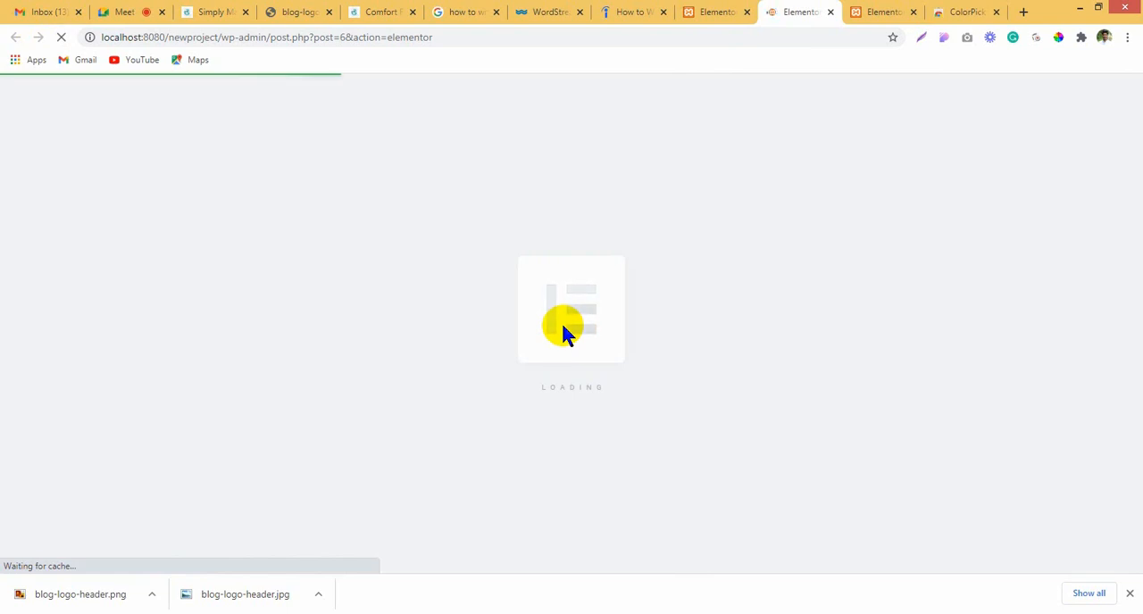
{"action": "scroll", "coordinate": [695, 424], "scroll_direction": "down", "scroll_amount": 1}
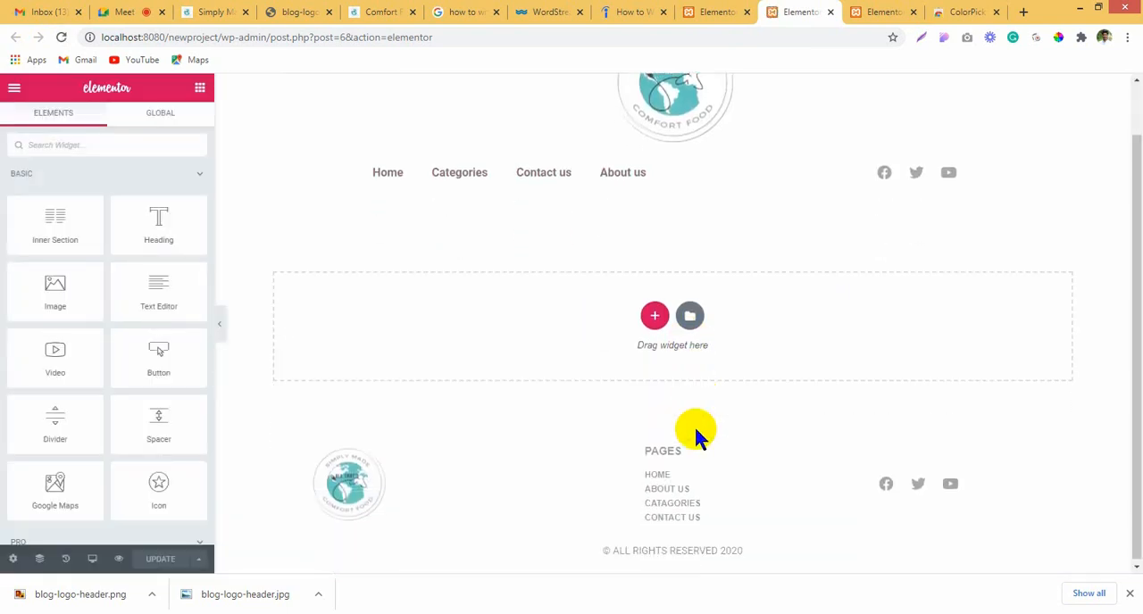
{"action": "scroll", "coordinate": [813, 393], "scroll_direction": "up", "scroll_amount": 1}
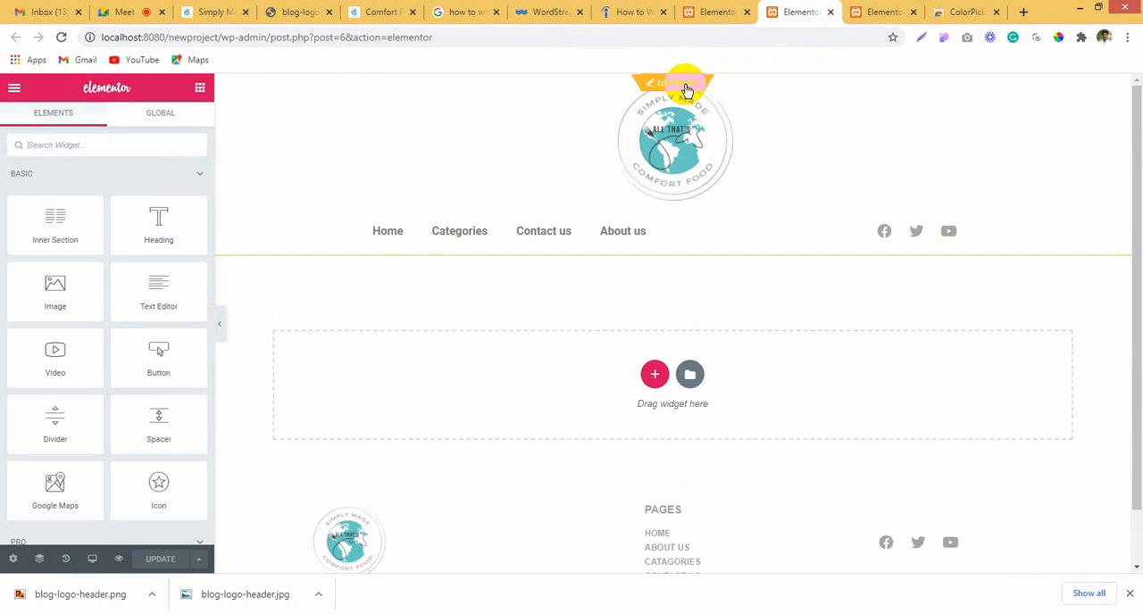
Step: Set the logo image's width in the header template to 25%
{"action": "left_click", "coordinate": [884, 11]}
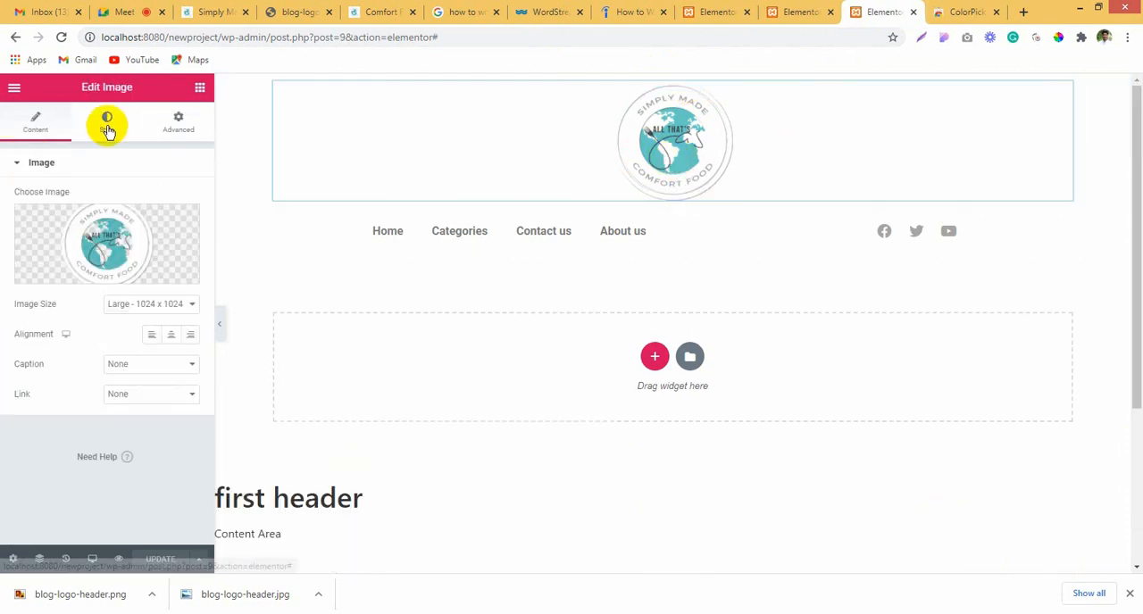
{"action": "left_click", "coordinate": [107, 125]}
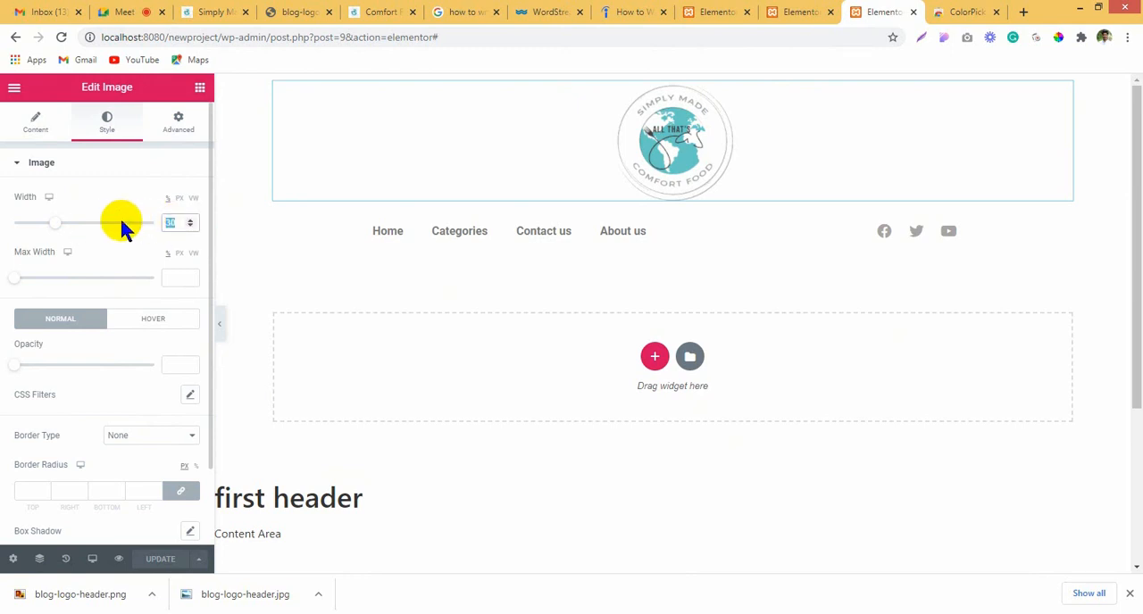
{"action": "type", "text": "25"}
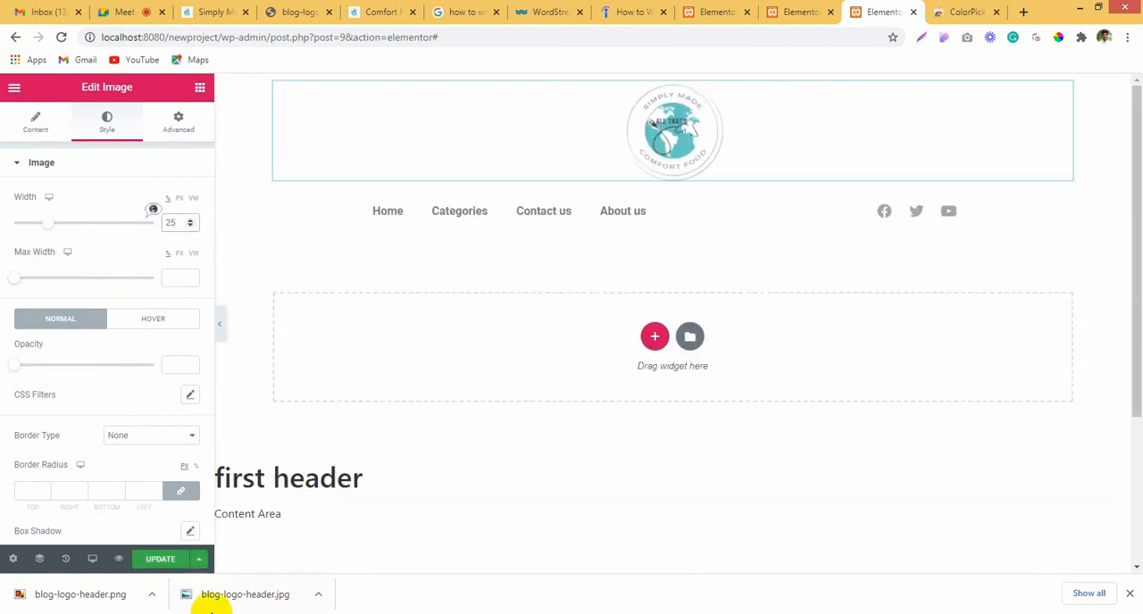
Step: Switch to Fireworks, review the post, sidebar and category areas of the page sketch, and return to the browser
{"action": "left_click", "coordinate": [794, 12]}
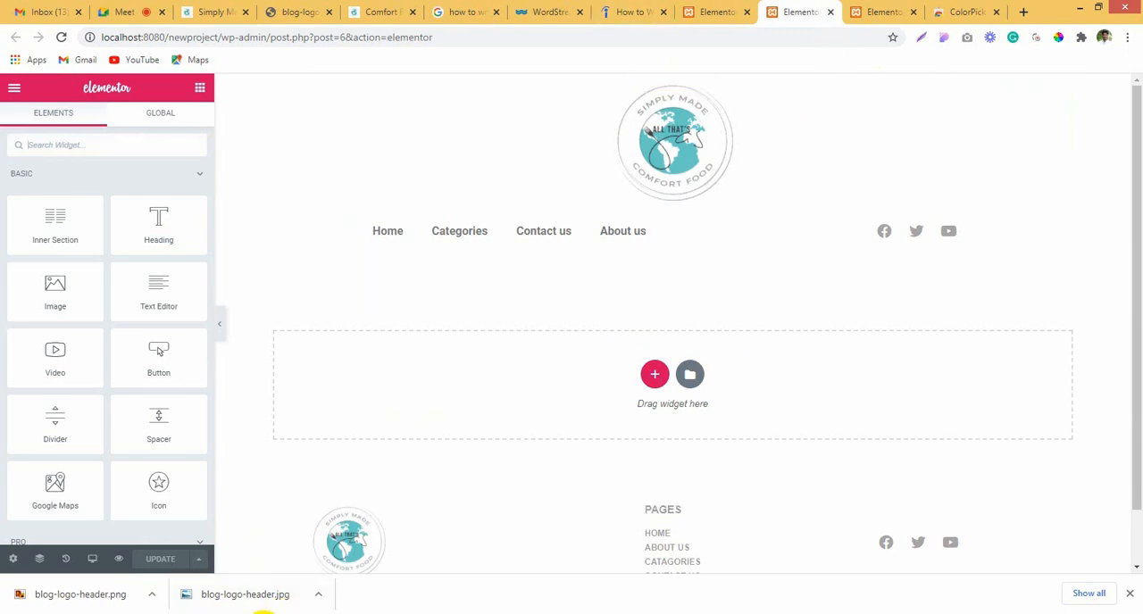
{"action": "left_click", "coordinate": [260, 613]}
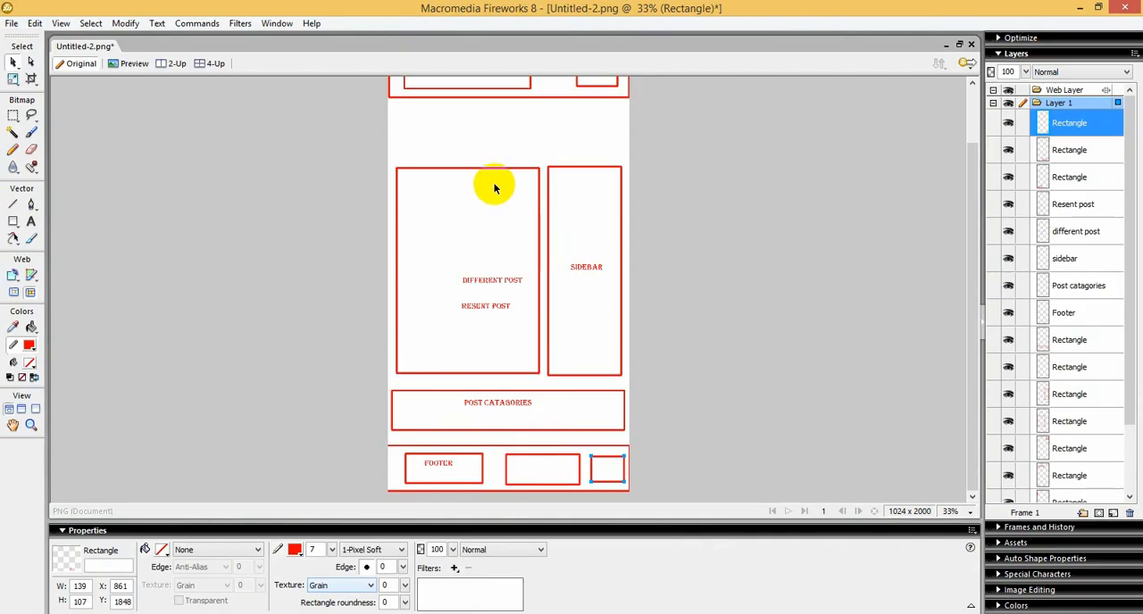
{"action": "scroll", "coordinate": [494, 185], "scroll_direction": "up", "scroll_amount": 2}
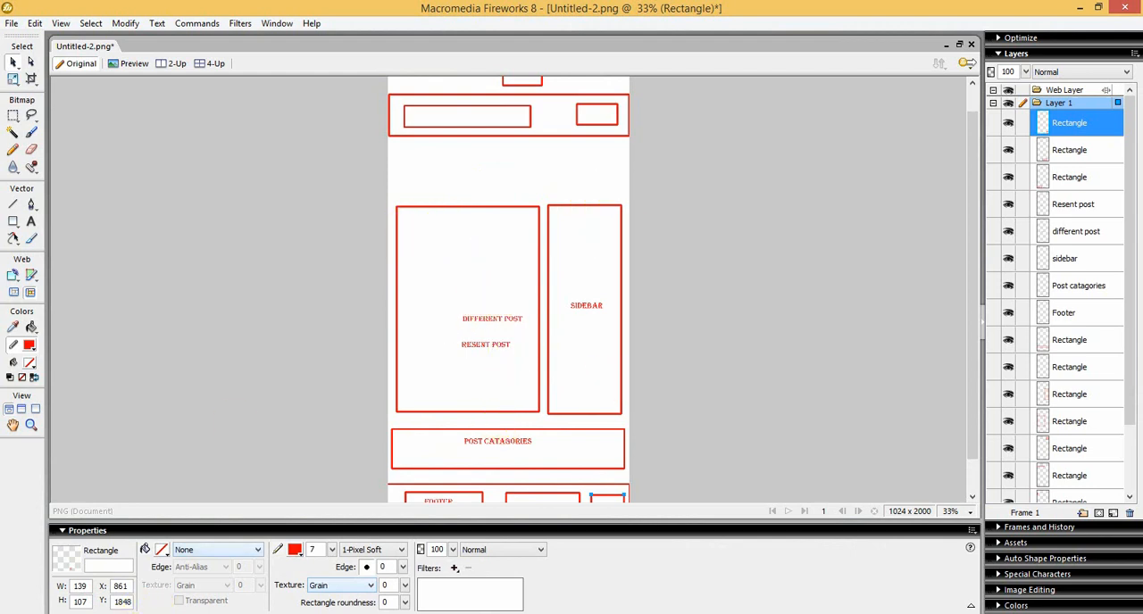
{"action": "key", "text": "alt+Tab"}
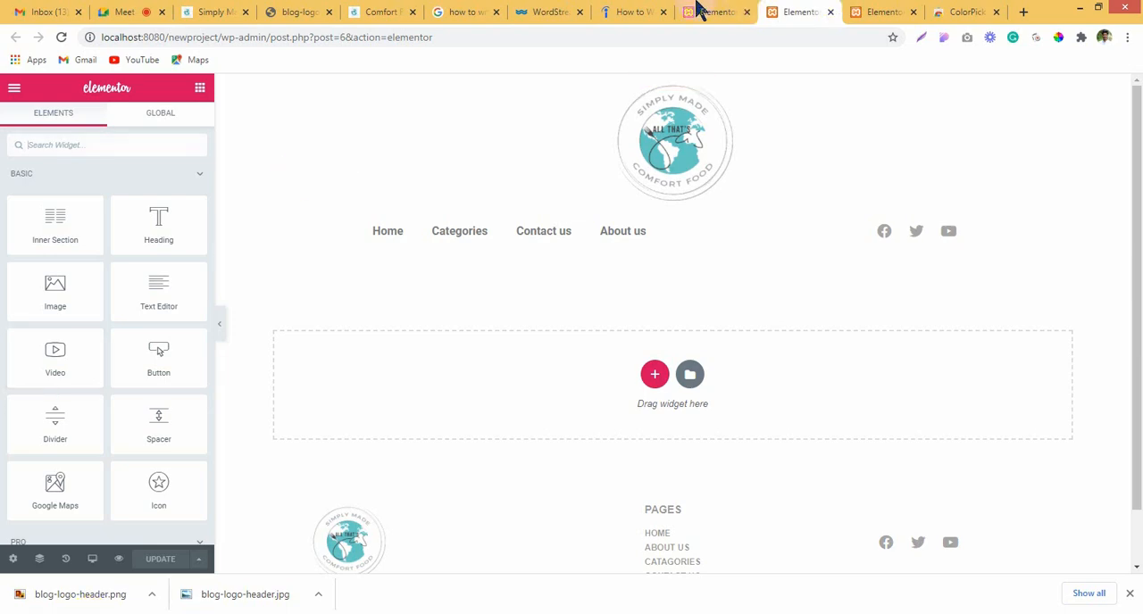
Step: Go to the top of the reference recipe site's By Course page and examine the Recipe Index submenus, including the By Holiday categories
{"action": "left_click", "coordinate": [629, 10]}
{"action": "left_click", "coordinate": [710, 11]}
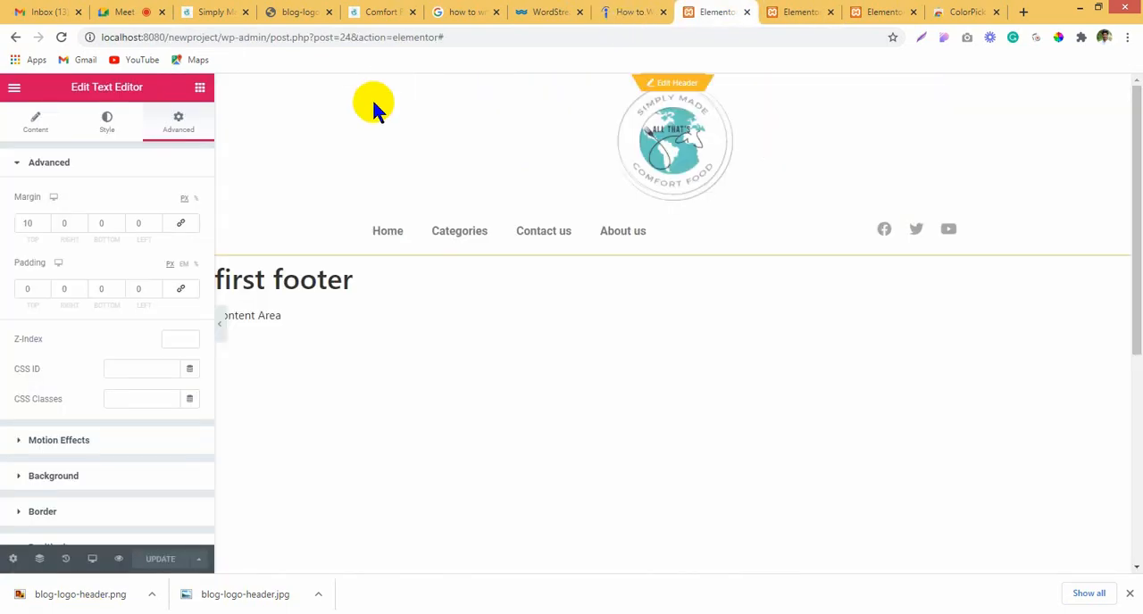
{"action": "left_click", "coordinate": [598, 10]}
{"action": "scroll", "coordinate": [589, 286], "scroll_direction": "up", "scroll_amount": 10}
{"action": "scroll", "coordinate": [567, 196], "scroll_direction": "up", "scroll_amount": 5}
{"action": "left_click", "coordinate": [549, 12]}
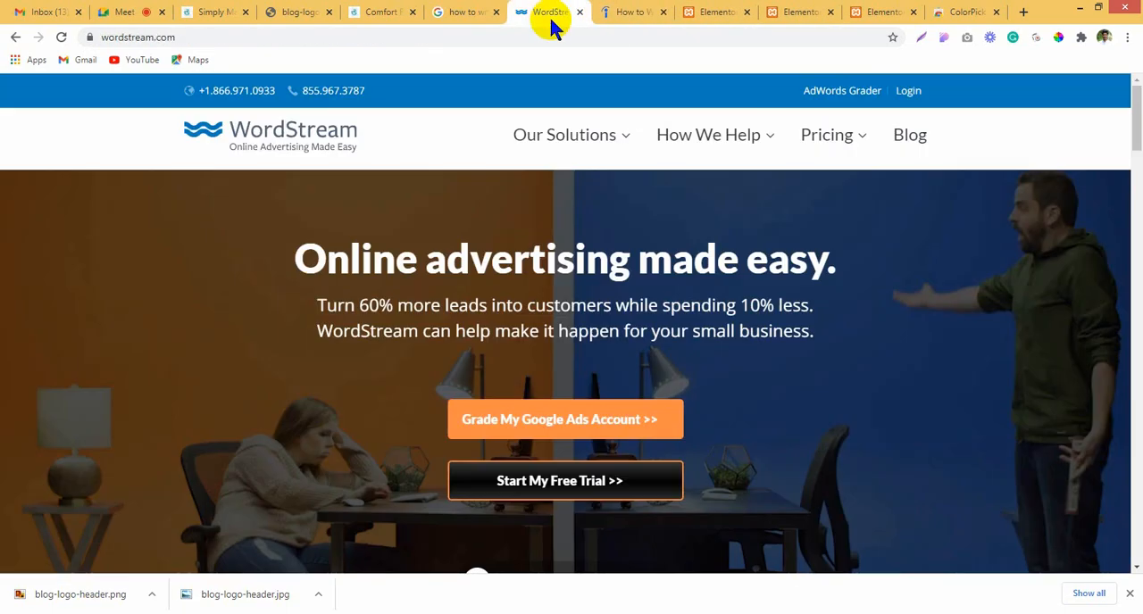
{"action": "left_click", "coordinate": [396, 11]}
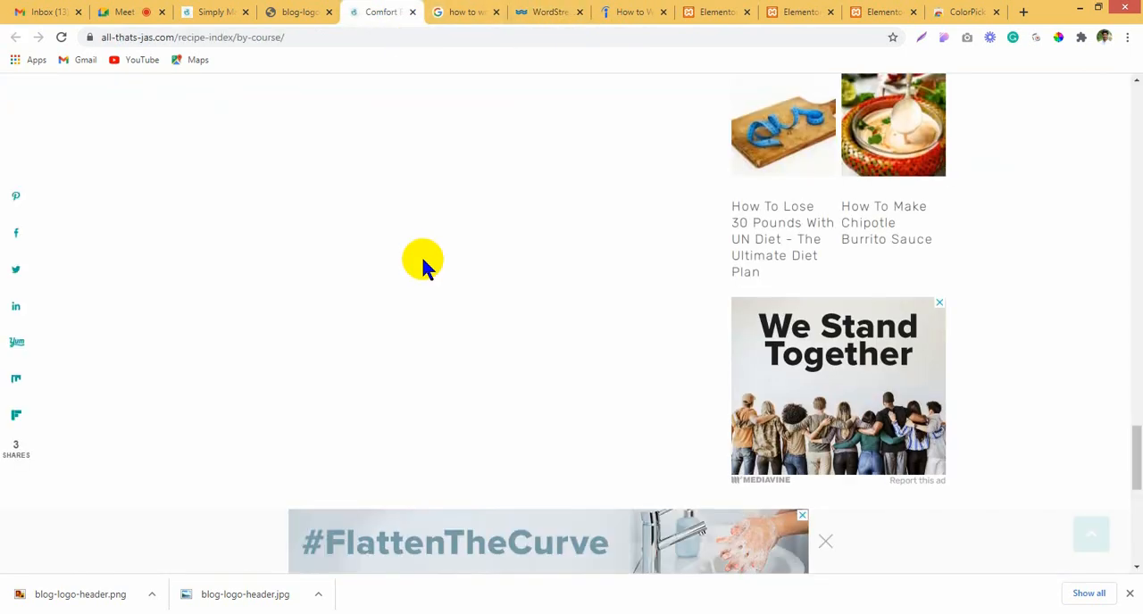
{"action": "scroll", "coordinate": [425, 251], "scroll_direction": "up", "scroll_amount": 15}
{"action": "left_click_drag", "start_coordinate": [1134, 299], "coordinate": [1132, 115]}
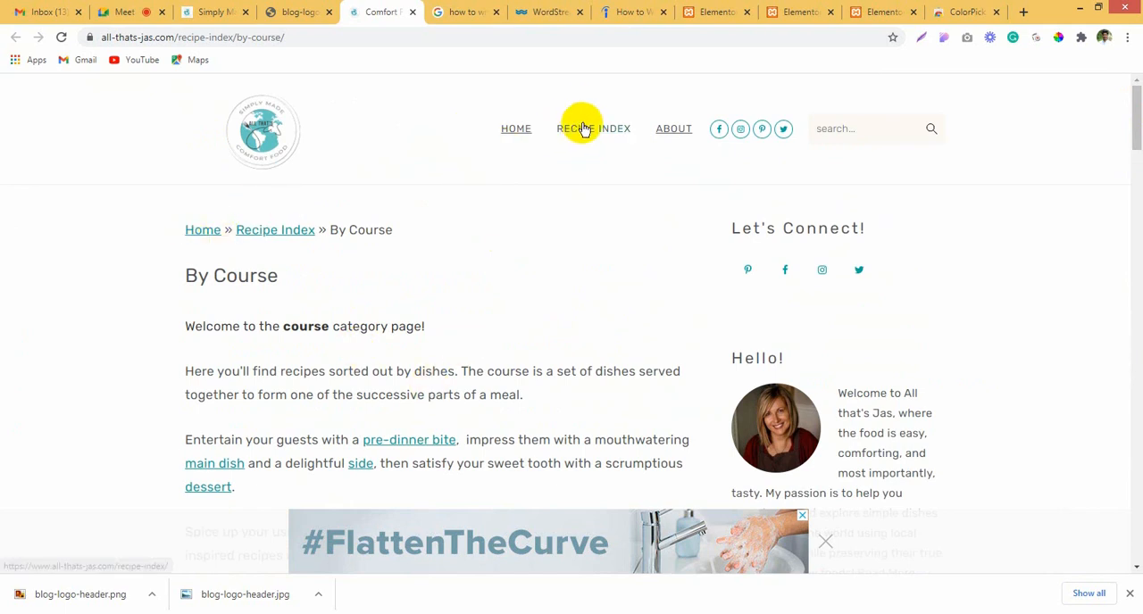
{"action": "mouse_move", "coordinate": [581, 131]}
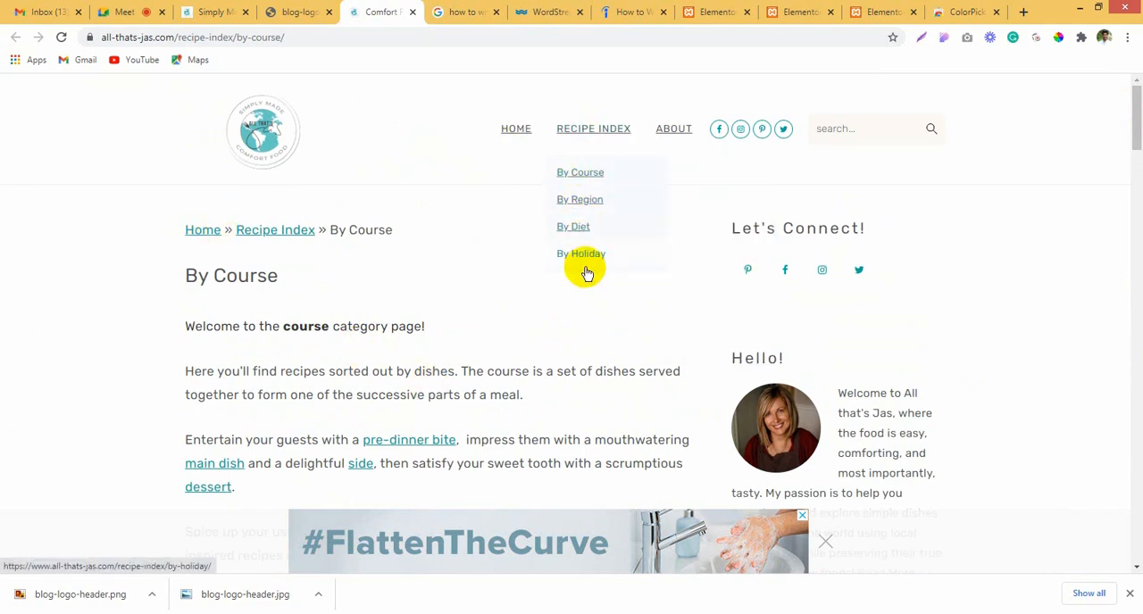
{"action": "mouse_move", "coordinate": [585, 268]}
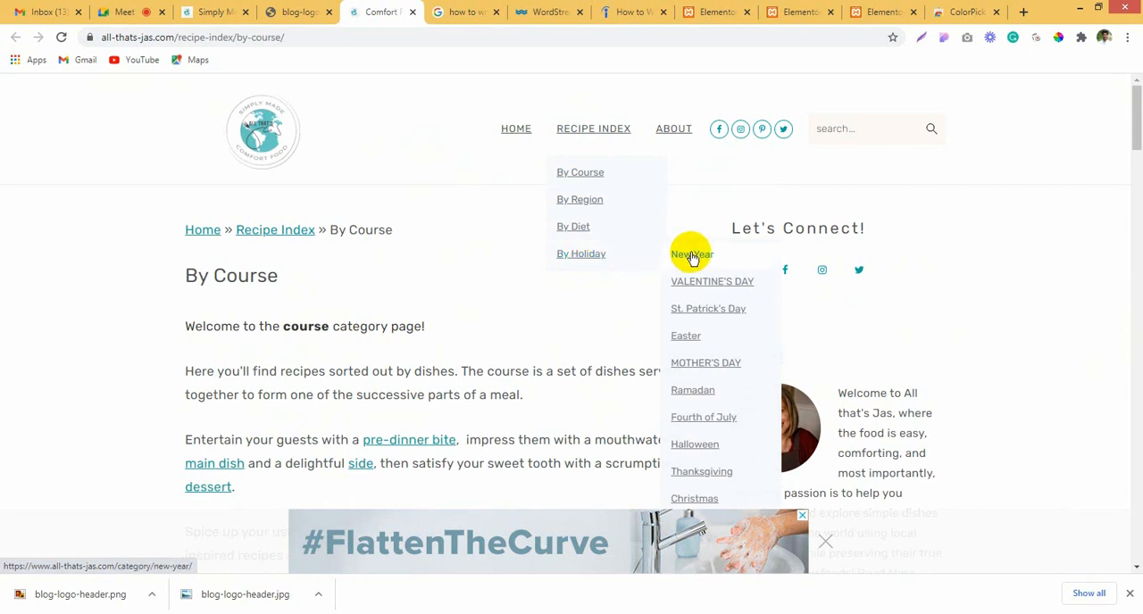
Step: Open the reference recipe site's Home page and look over its introduction and Recent Recipes section
{"action": "left_click", "coordinate": [517, 132]}
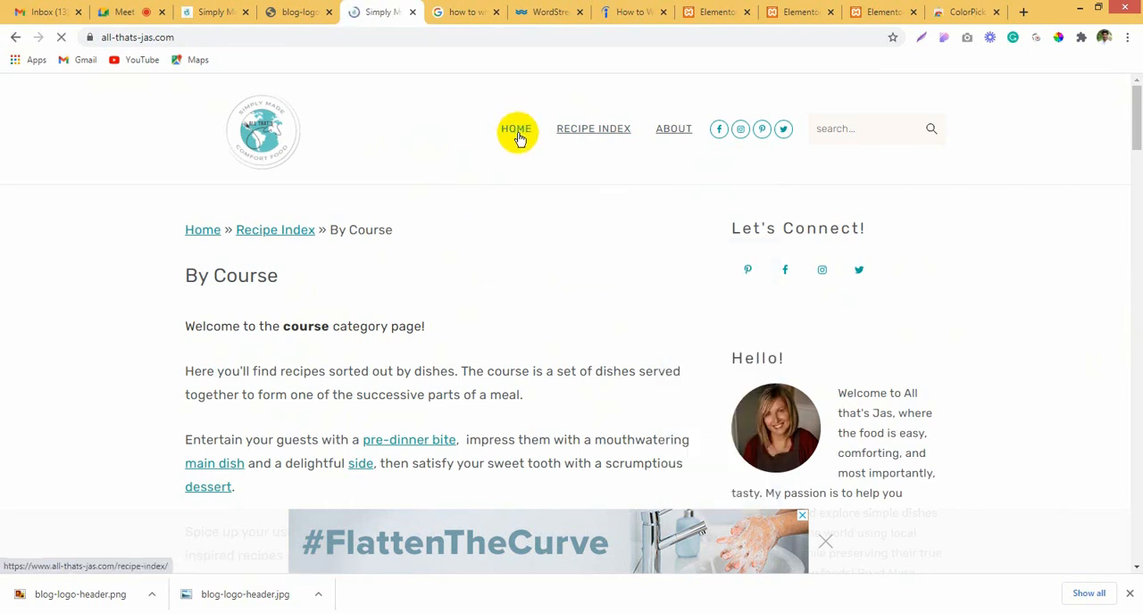
{"action": "scroll", "coordinate": [221, 337], "scroll_direction": "down", "scroll_amount": 1}
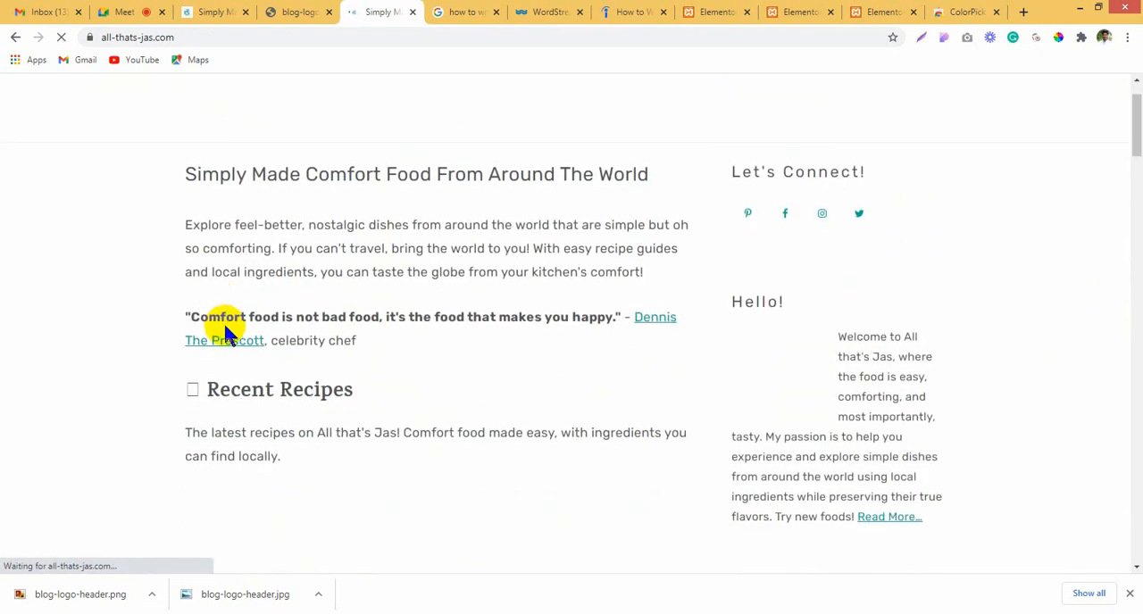
{"action": "scroll", "coordinate": [224, 325], "scroll_direction": "down", "scroll_amount": 5}
{"action": "scroll", "coordinate": [234, 314], "scroll_direction": "up", "scroll_amount": 6}
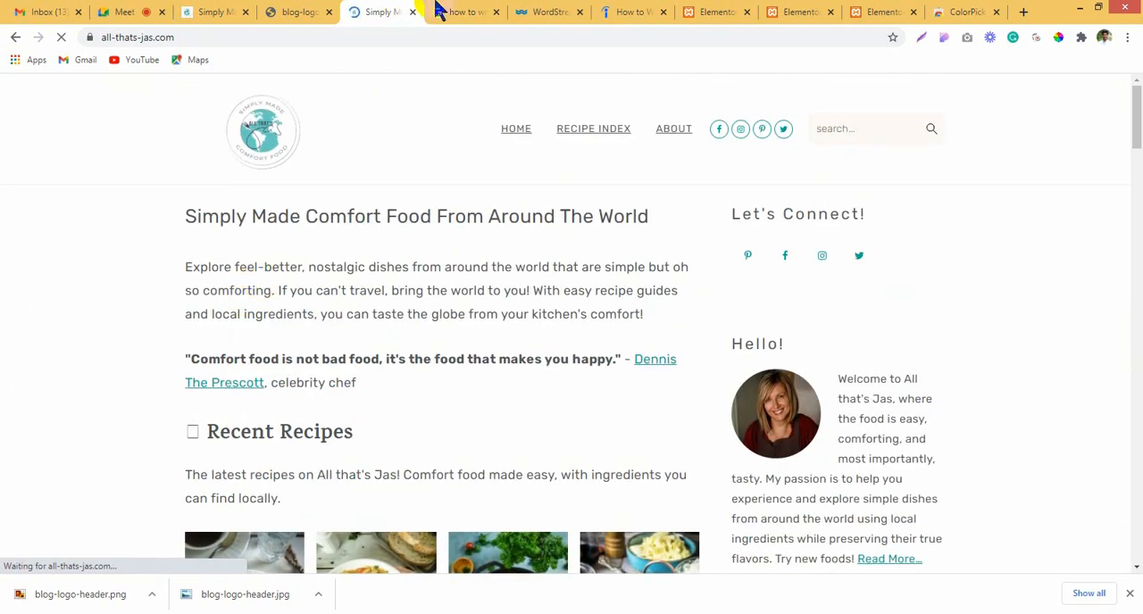
Step: Switch to the cover letter Google results, search for "relegius" instead, and look through the results
{"action": "left_click", "coordinate": [434, 13]}
{"action": "left_click", "coordinate": [434, 37]}
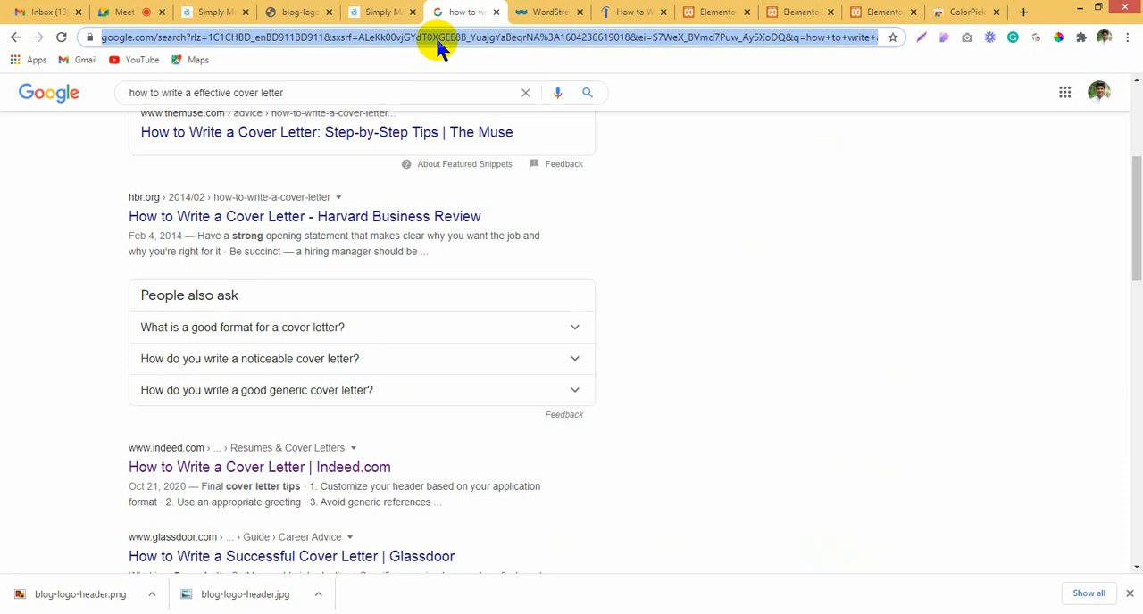
{"action": "type", "text": "relegi"}
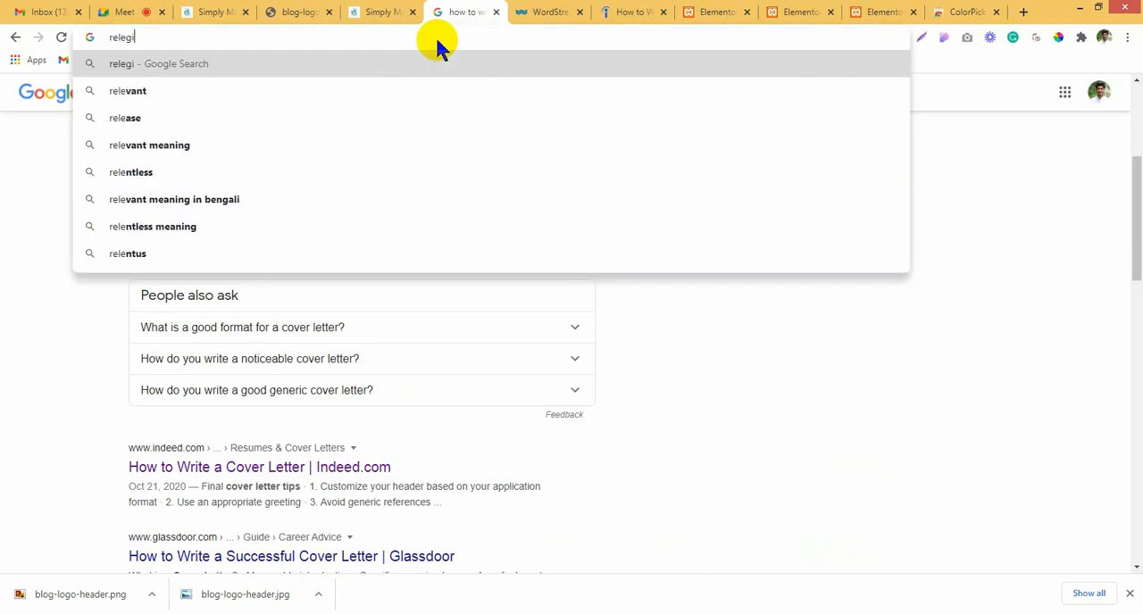
{"action": "type", "text": "us"}
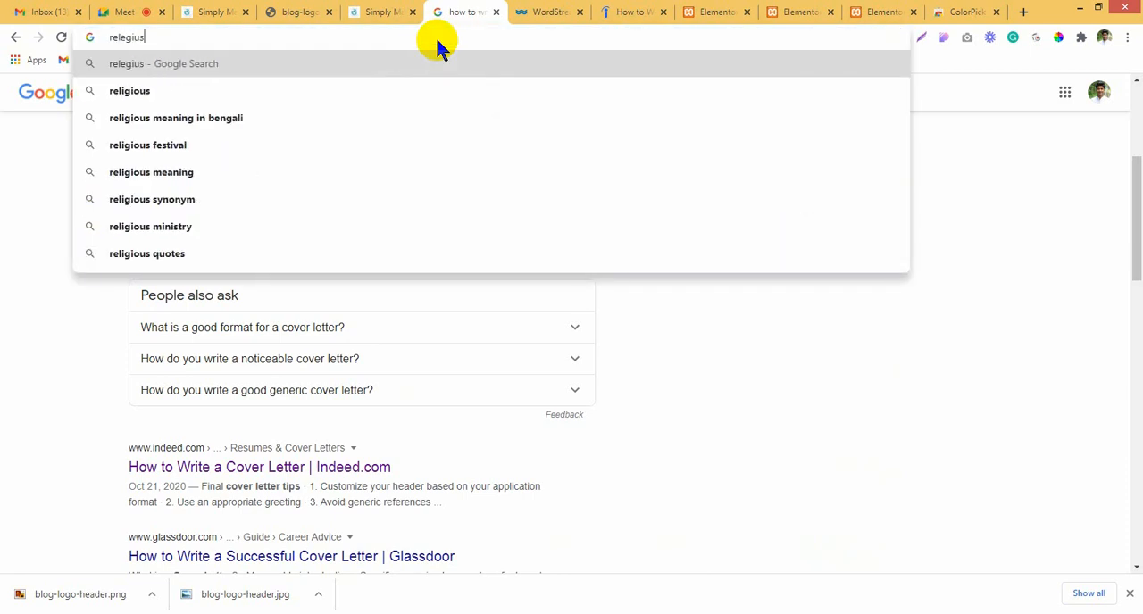
{"action": "key", "text": "Return"}
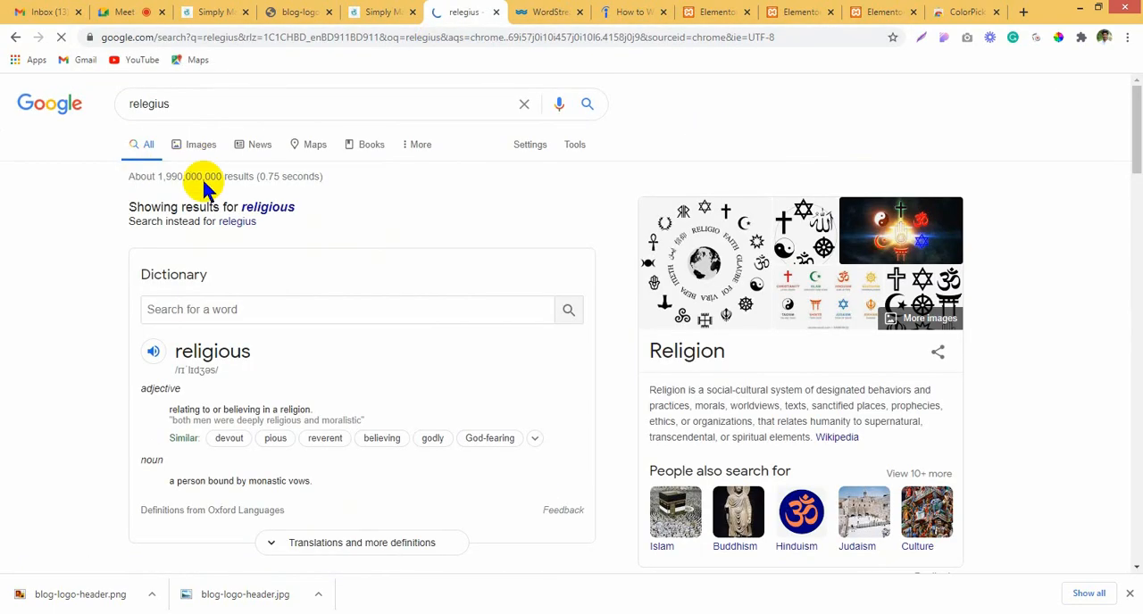
{"action": "scroll", "coordinate": [324, 401], "scroll_direction": "down", "scroll_amount": 5}
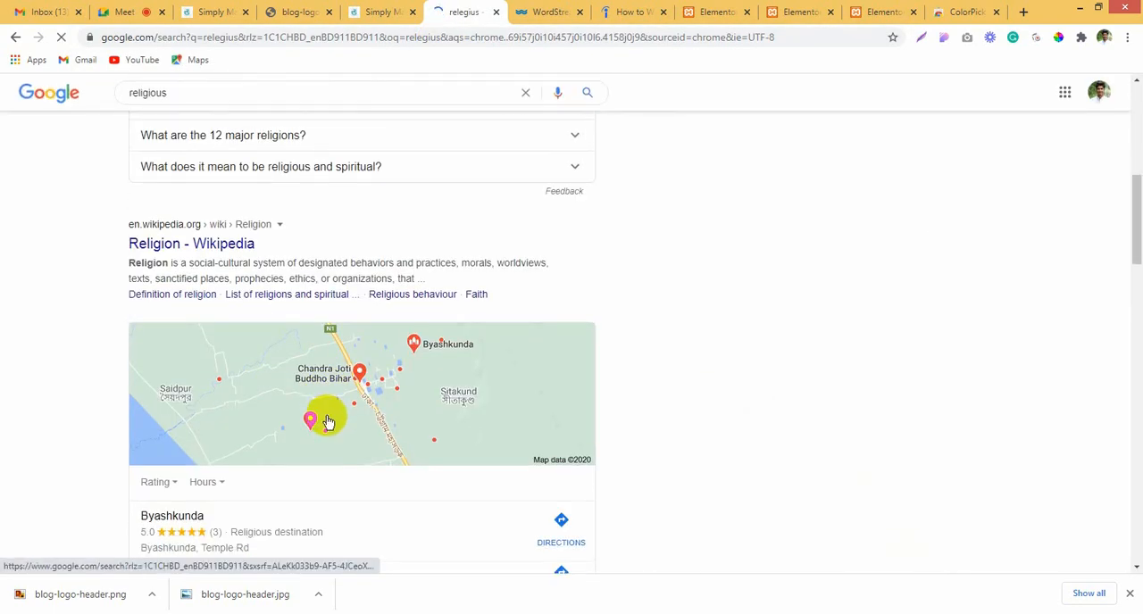
{"action": "scroll", "coordinate": [328, 422], "scroll_direction": "up", "scroll_amount": 6}
{"action": "left_click", "coordinate": [296, 60]}
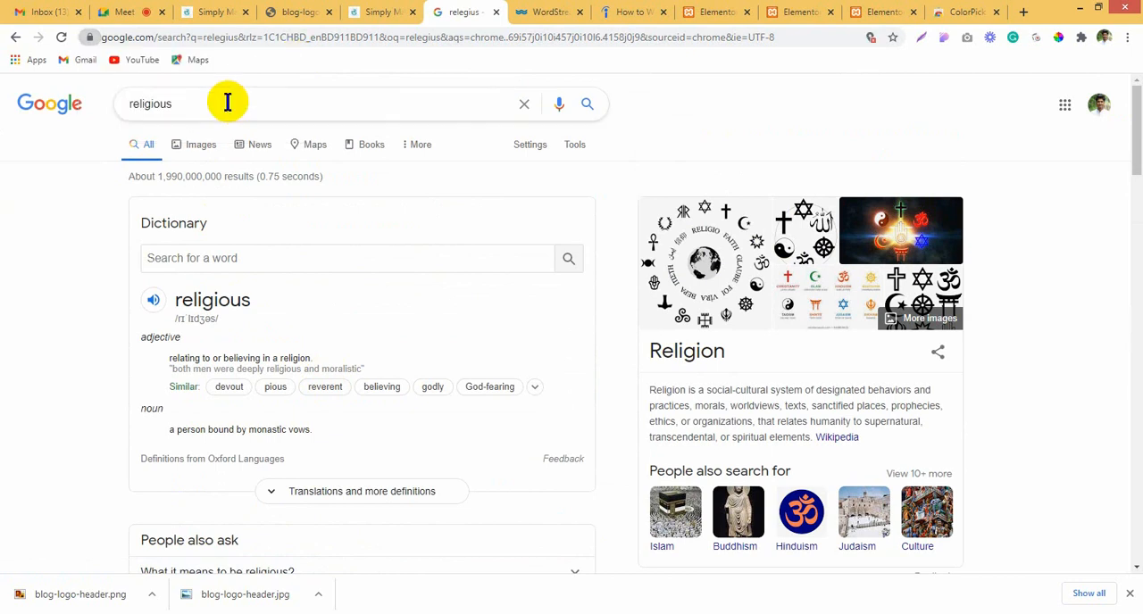
Step: Replace the query with "sports" and search Google for it
{"action": "left_click", "coordinate": [228, 101]}
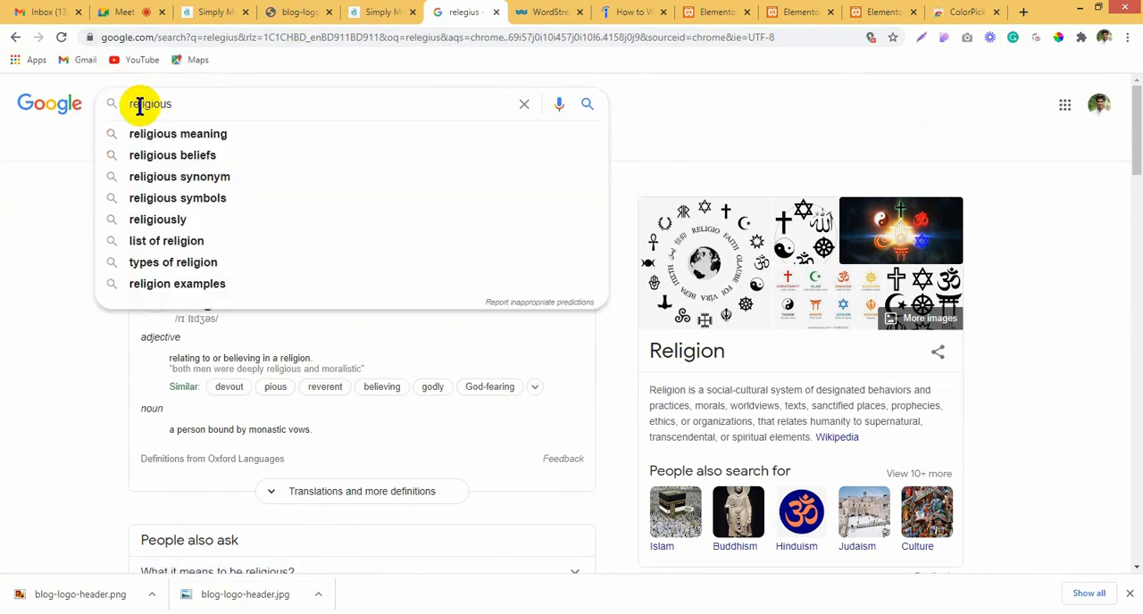
{"action": "key", "text": "BackSpace"}
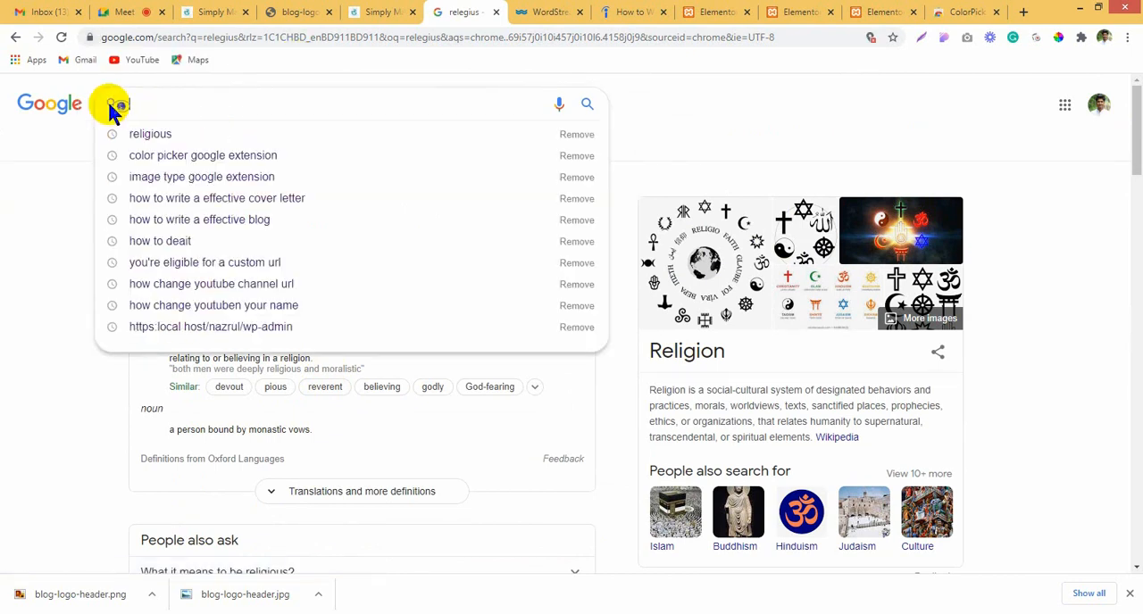
{"action": "type", "text": "sp"}
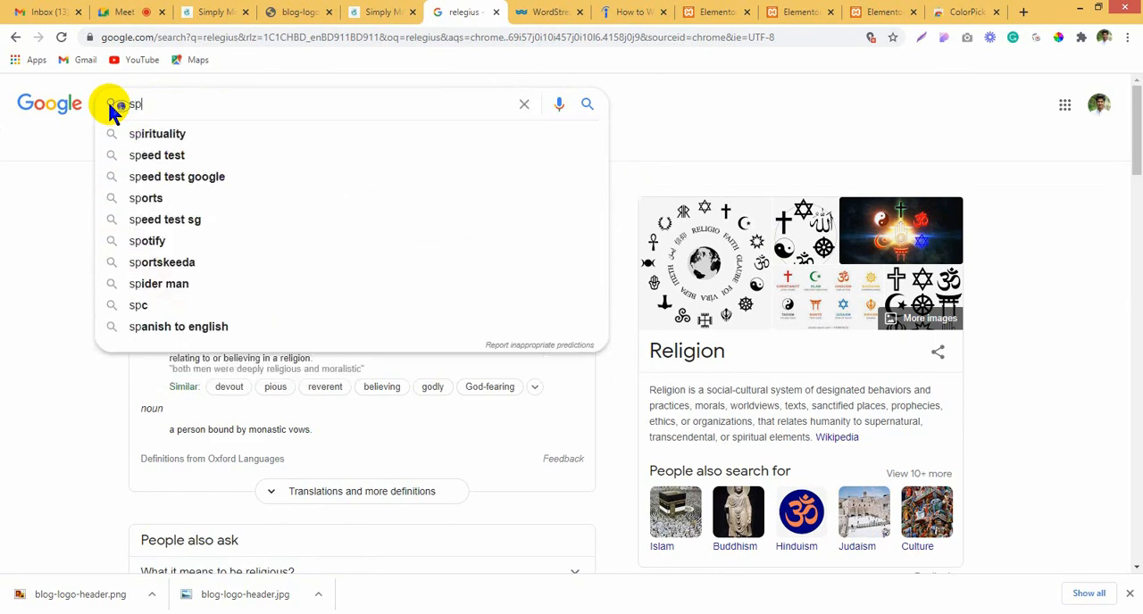
{"action": "key", "text": "BackSpace"}
{"action": "key", "text": "BackSpace"}
{"action": "type", "text": "sports"}
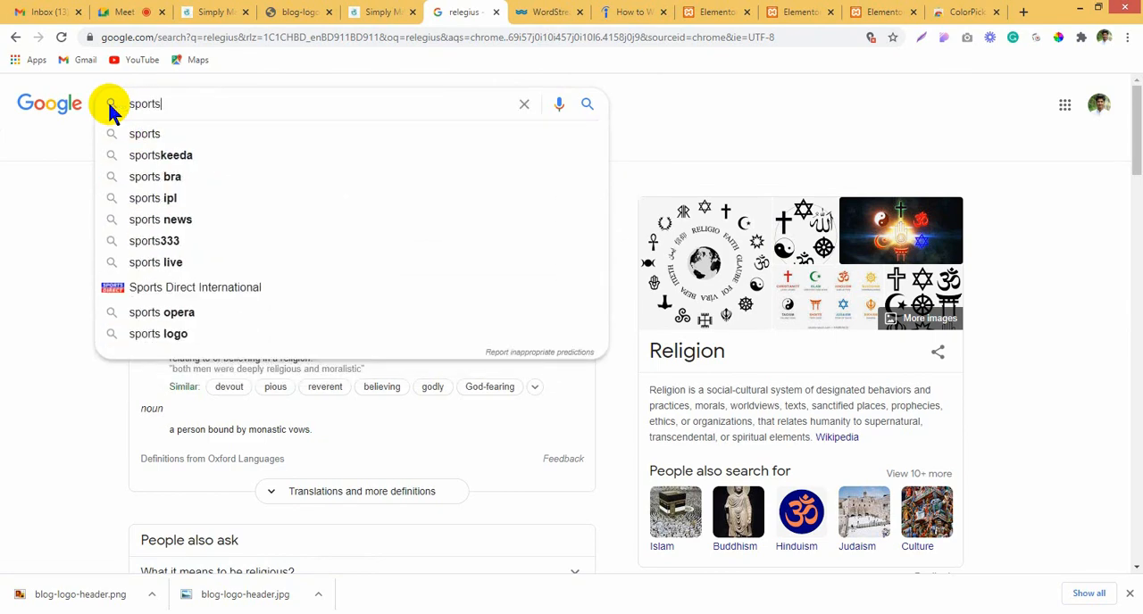
{"action": "key", "text": "Return"}
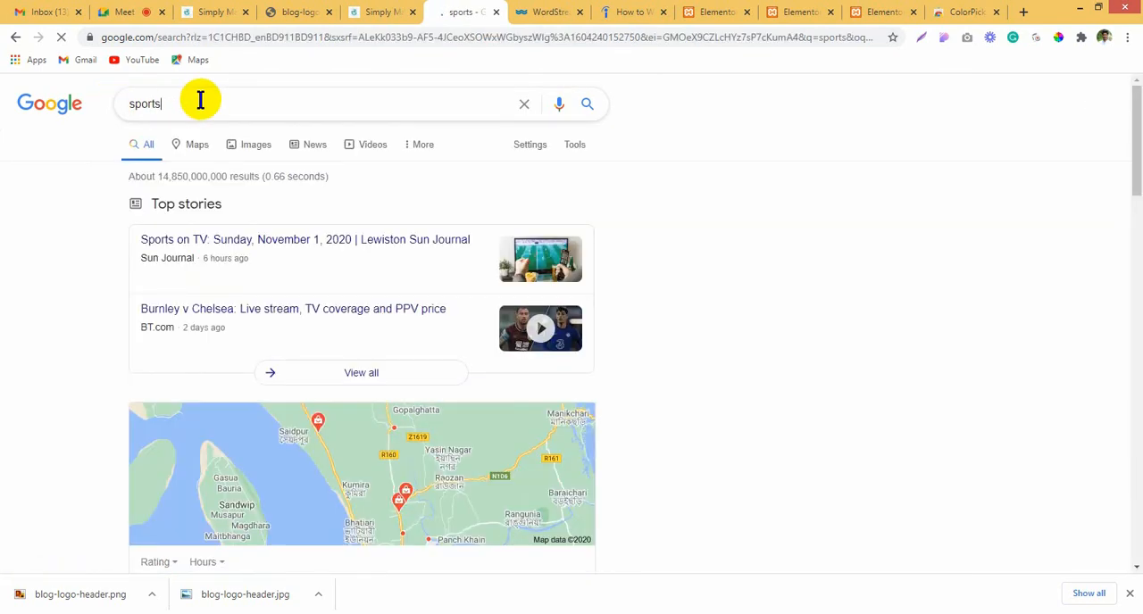
Step: Refine the Google search to "sports in 2020"
{"action": "left_click", "coordinate": [200, 100]}
{"action": "type", "text": "in "}
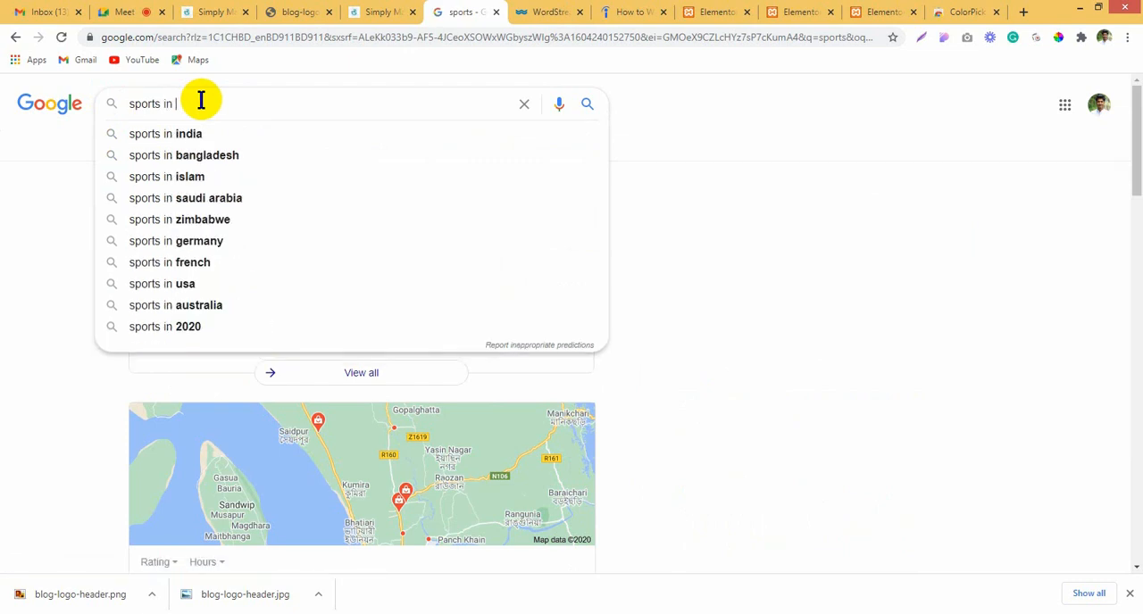
{"action": "type", "text": "20200"}
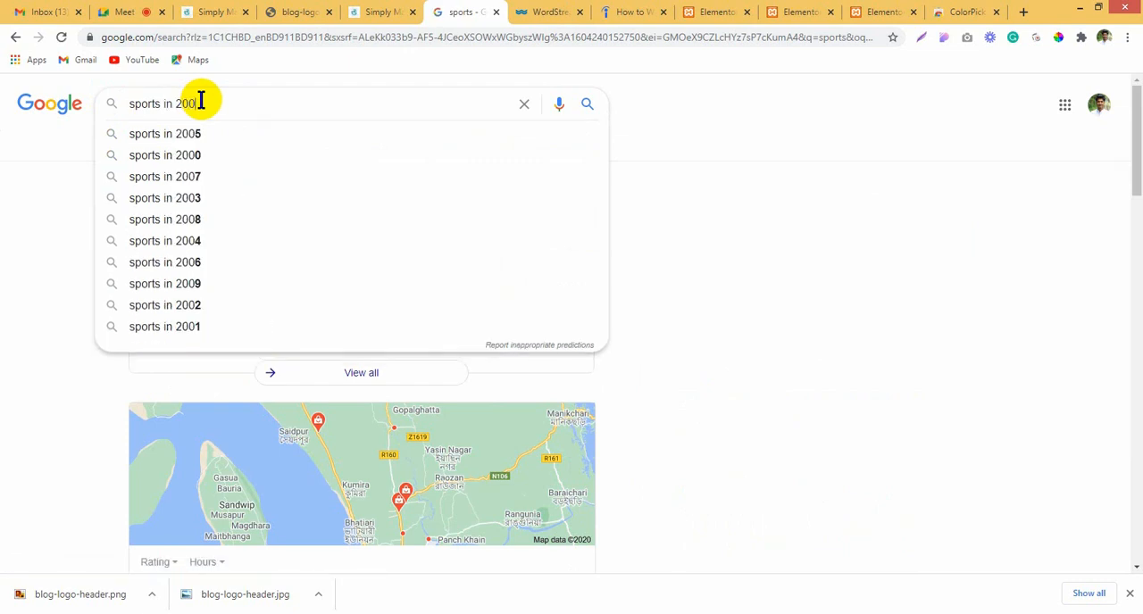
{"action": "key", "text": "BackSpace"}
{"action": "type", "text": "20"}
{"action": "key", "text": "Return"}
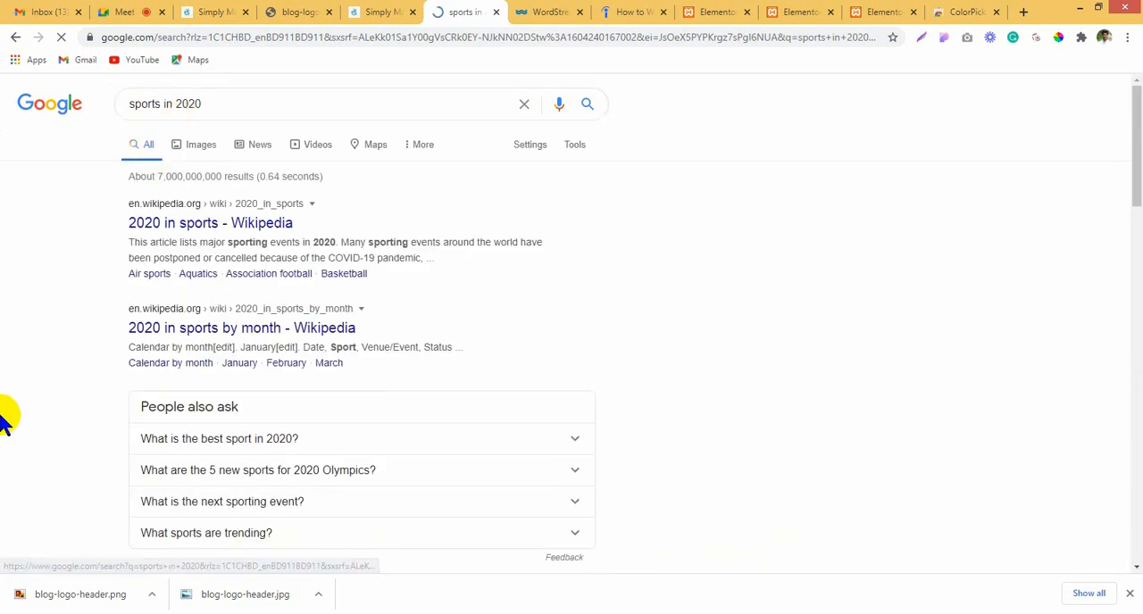
Step: Open the Tokyo 2020 Olympic Games - Sports result in a new tab and view the page
{"action": "scroll", "coordinate": [70, 357], "scroll_direction": "down", "scroll_amount": 4}
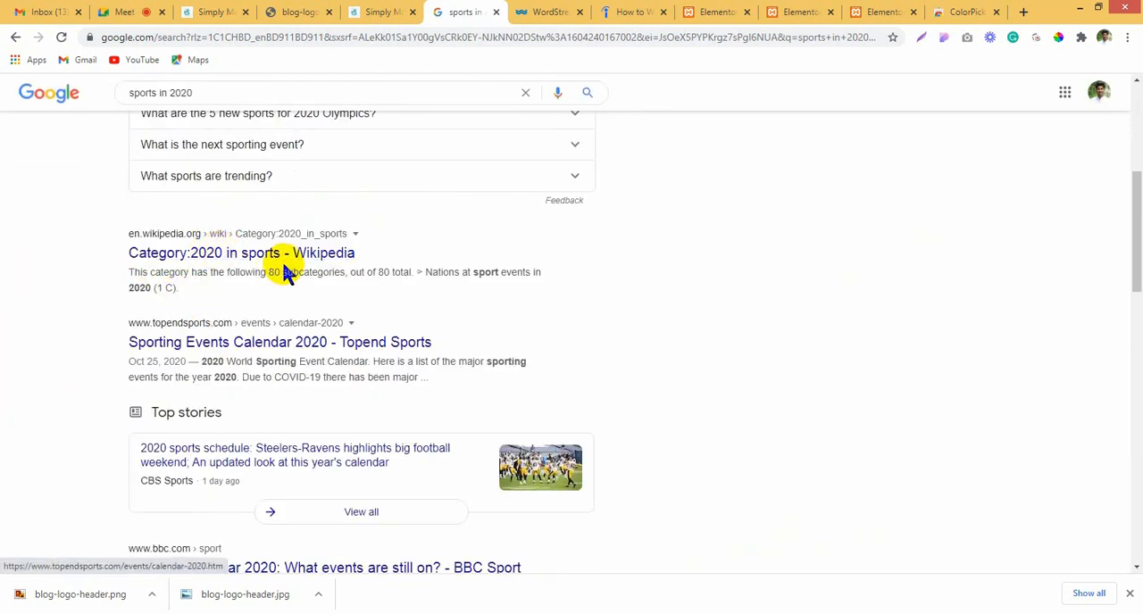
{"action": "right_click", "coordinate": [256, 341]}
{"action": "left_click", "coordinate": [11, 342]}
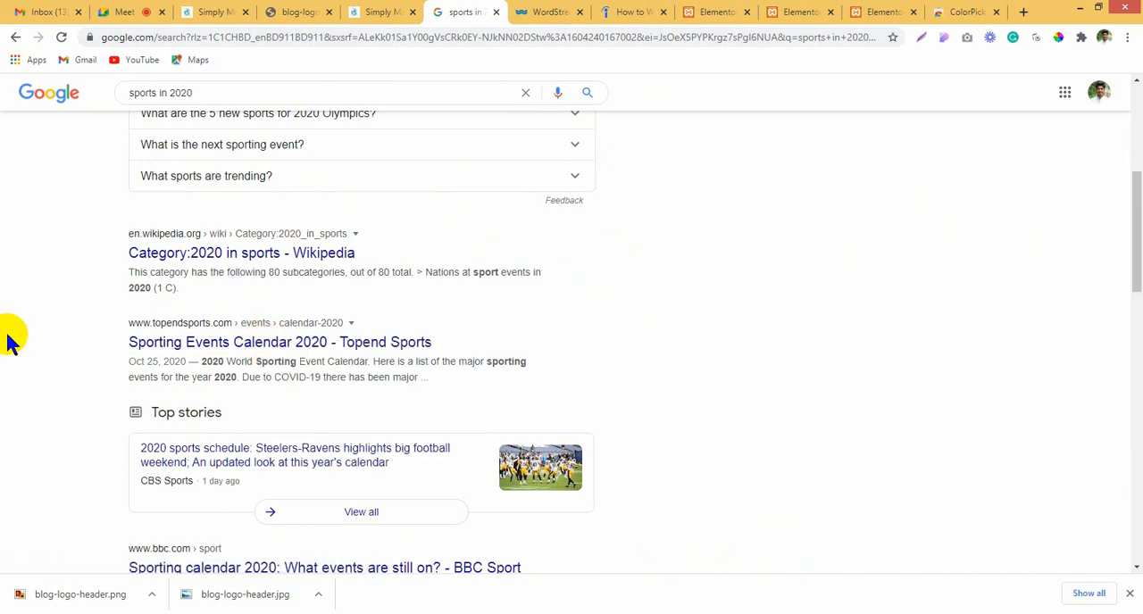
{"action": "scroll", "coordinate": [9, 342], "scroll_direction": "down", "scroll_amount": 4}
{"action": "right_click", "coordinate": [218, 301]}
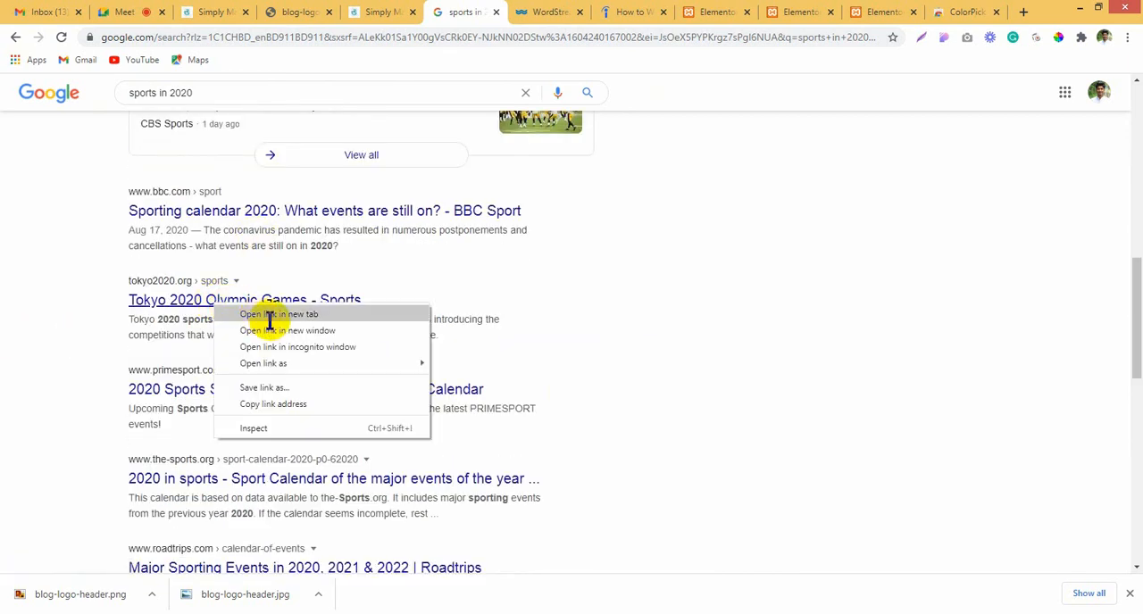
{"action": "left_click", "coordinate": [270, 317]}
{"action": "left_click", "coordinate": [502, 12]}
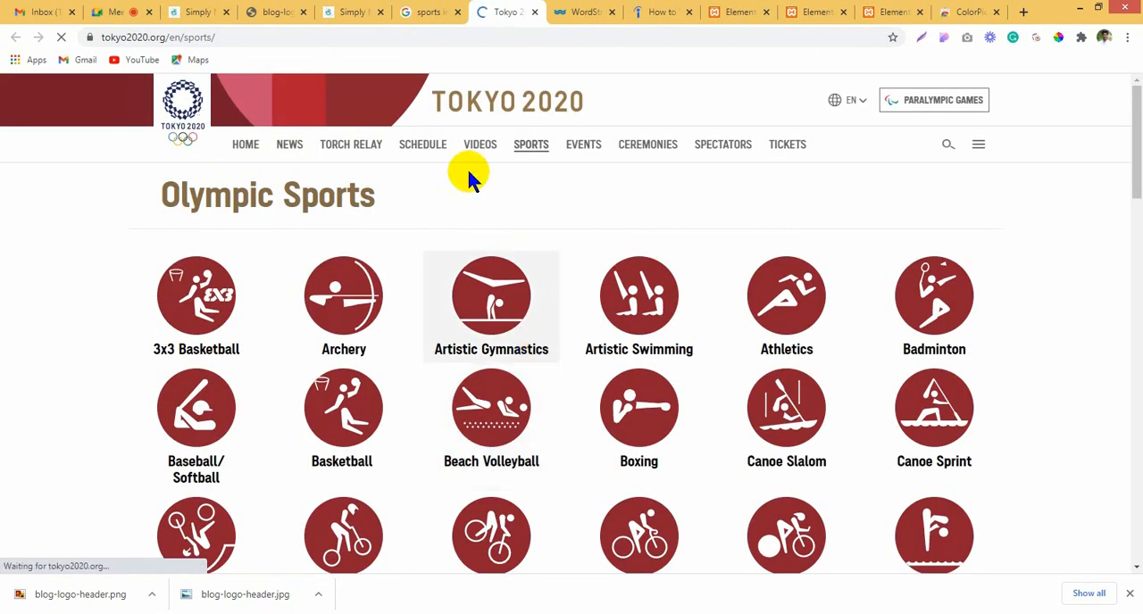
Step: Return to the search results and open the Wikipedia "Category:2020 in sports" result in a new tab, bringing it into view
{"action": "left_click", "coordinate": [415, 10]}
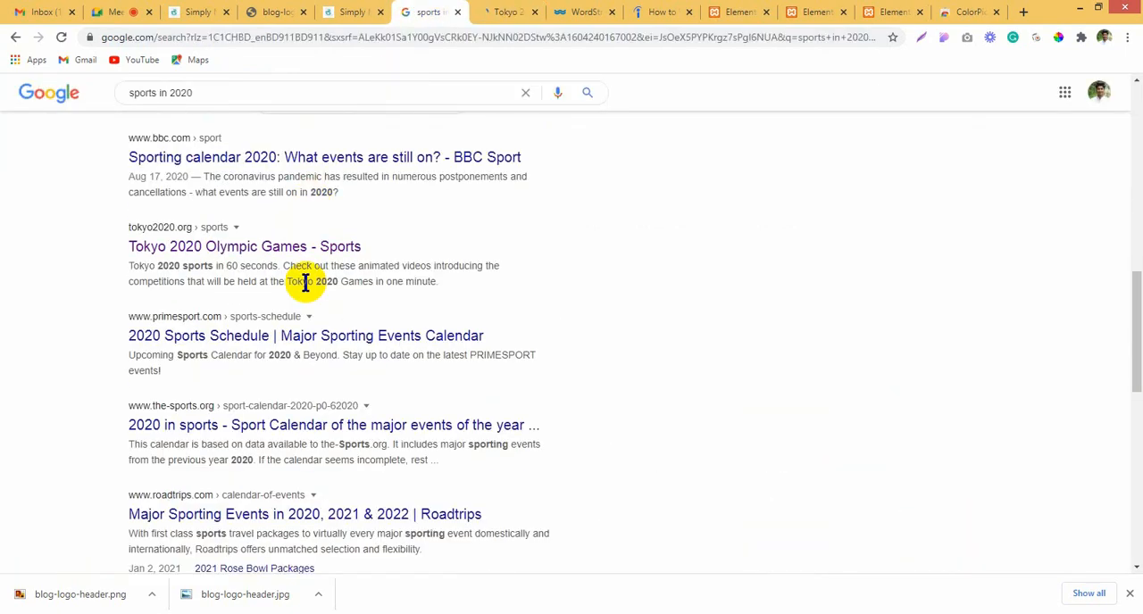
{"action": "scroll", "coordinate": [285, 348], "scroll_direction": "down", "scroll_amount": 2}
{"action": "scroll", "coordinate": [268, 367], "scroll_direction": "up", "scroll_amount": 6}
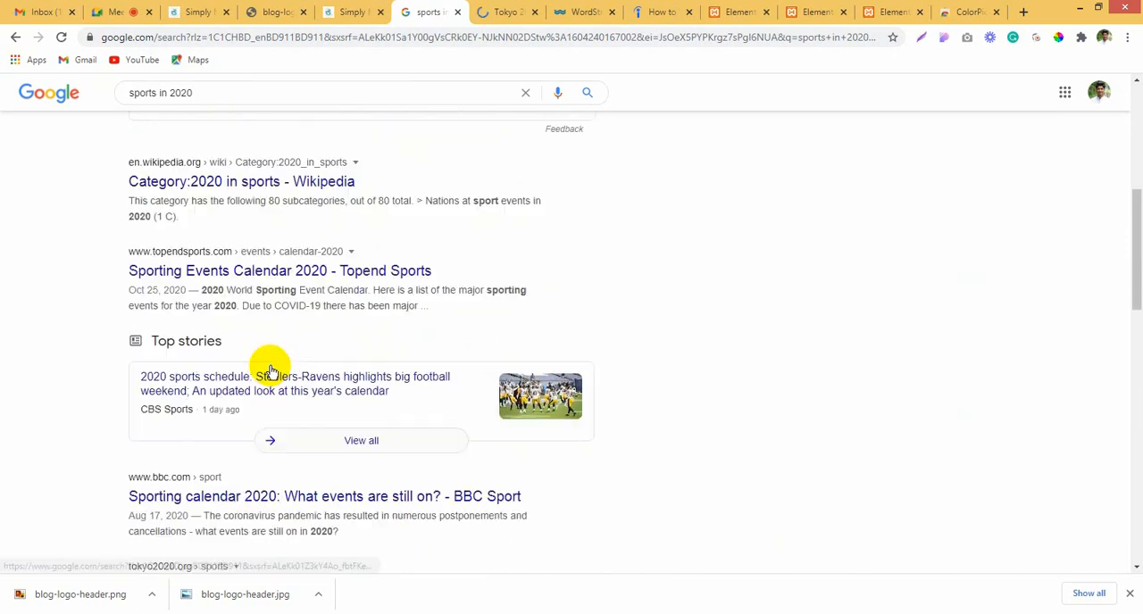
{"action": "right_click", "coordinate": [214, 183]}
{"action": "left_click", "coordinate": [230, 194]}
{"action": "left_click", "coordinate": [506, 7]}
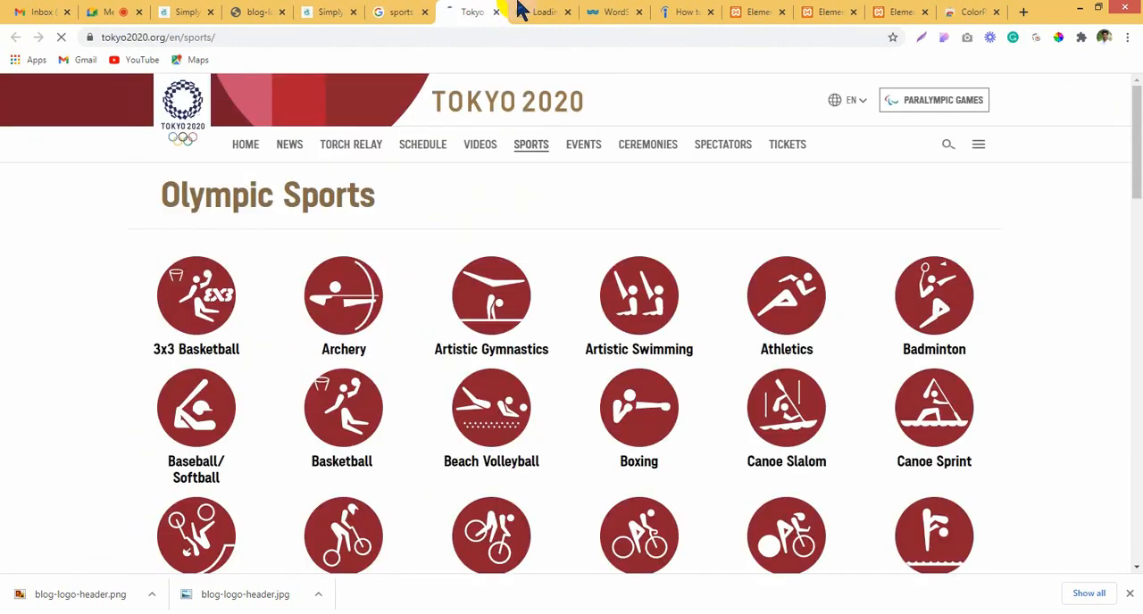
{"action": "left_click", "coordinate": [517, 7]}
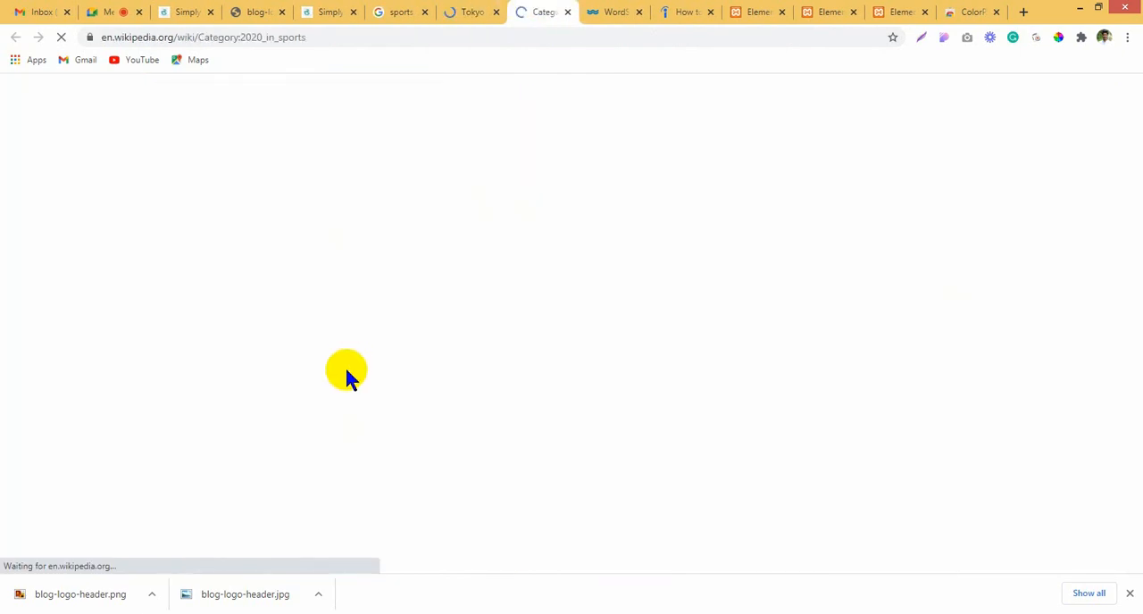
Step: Look through the Wikipedia subcategories and open "2020 in camogie" in a new tab to view it
{"action": "left_click", "coordinate": [473, 9]}
{"action": "left_click", "coordinate": [523, 8]}
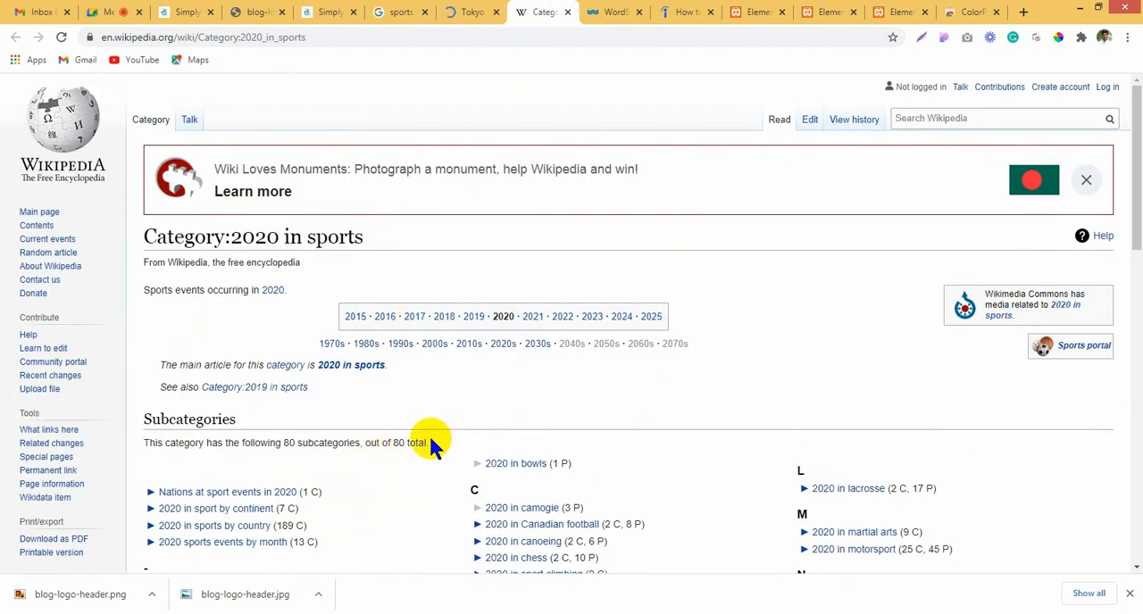
{"action": "scroll", "coordinate": [464, 429], "scroll_direction": "down", "scroll_amount": 2}
{"action": "left_click", "coordinate": [527, 365], "text": "ctrl"}
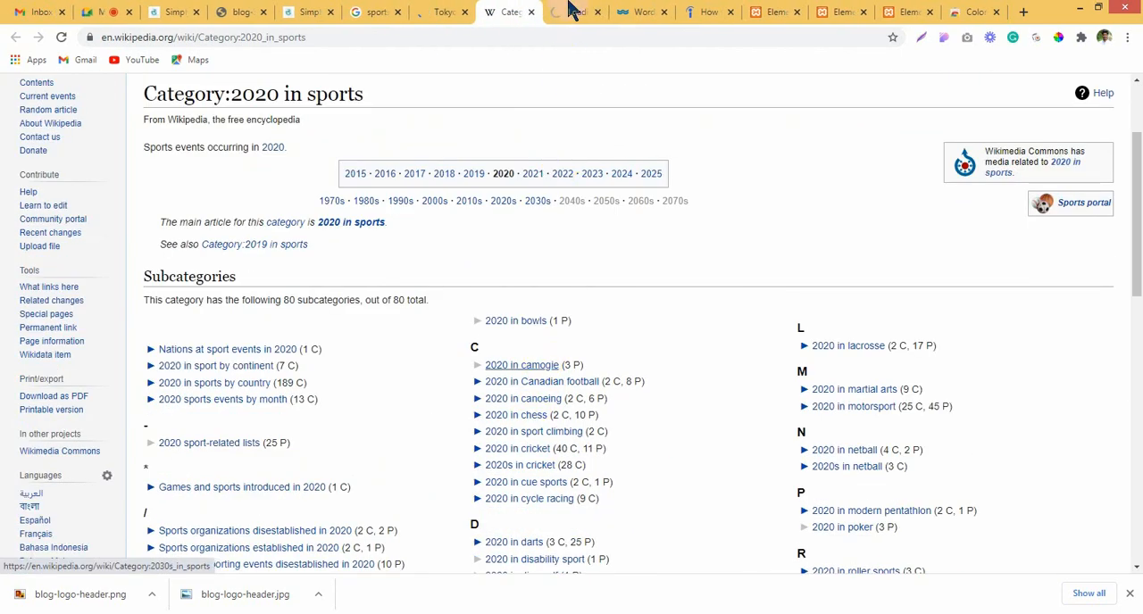
{"action": "left_click", "coordinate": [572, 9]}
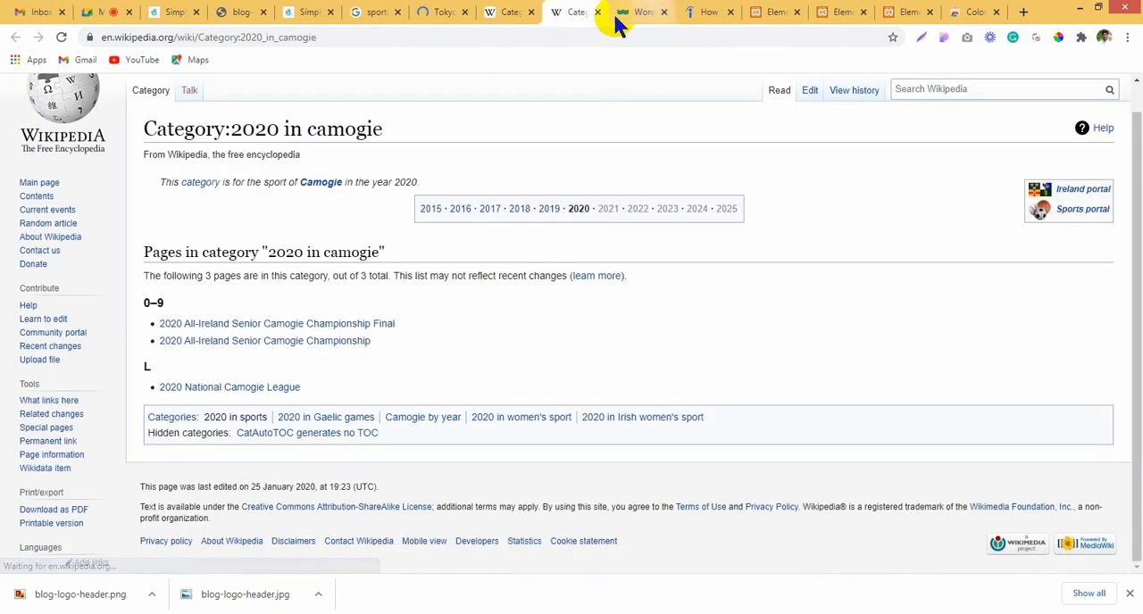
Step: Close the two Wikipedia tabs and the Tokyo 2020 tab, and look through the remaining "sports in 2020" results
{"action": "left_click", "coordinate": [597, 12]}
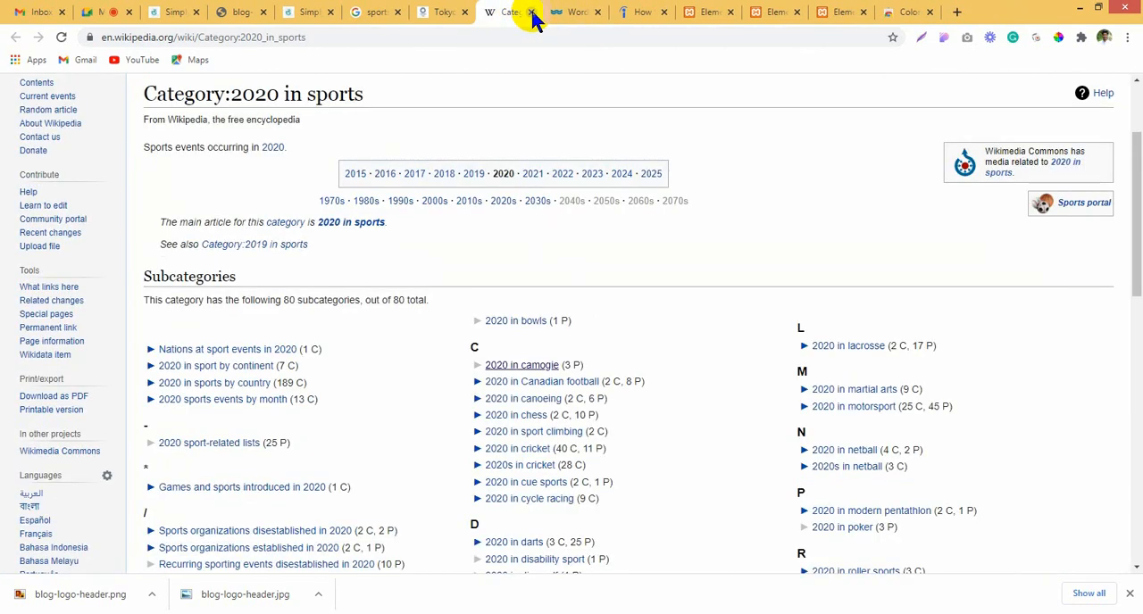
{"action": "left_click", "coordinate": [531, 12]}
{"action": "left_click", "coordinate": [464, 12]}
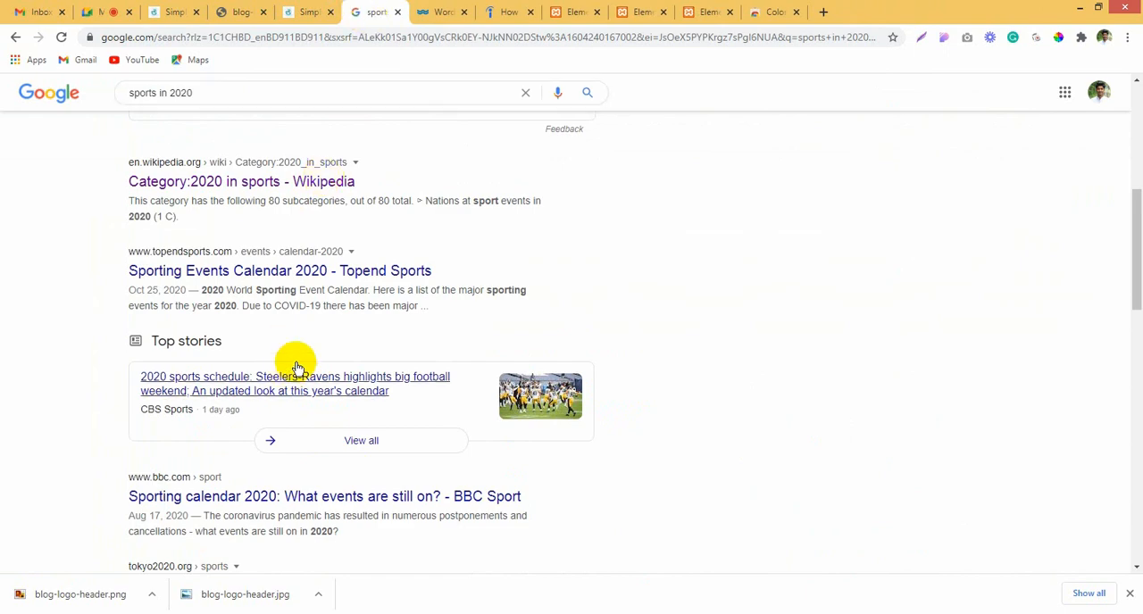
{"action": "scroll", "coordinate": [297, 367], "scroll_direction": "up", "scroll_amount": 10}
{"action": "scroll", "coordinate": [29, 363], "scroll_direction": "down", "scroll_amount": 15}
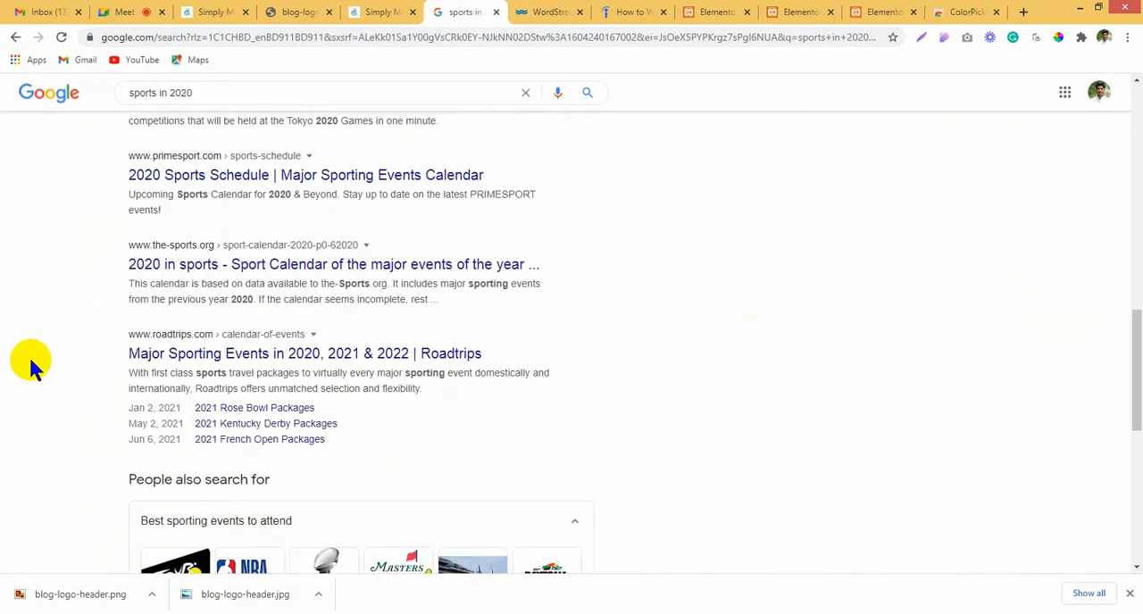
{"action": "scroll", "coordinate": [26, 375], "scroll_direction": "down", "scroll_amount": 5}
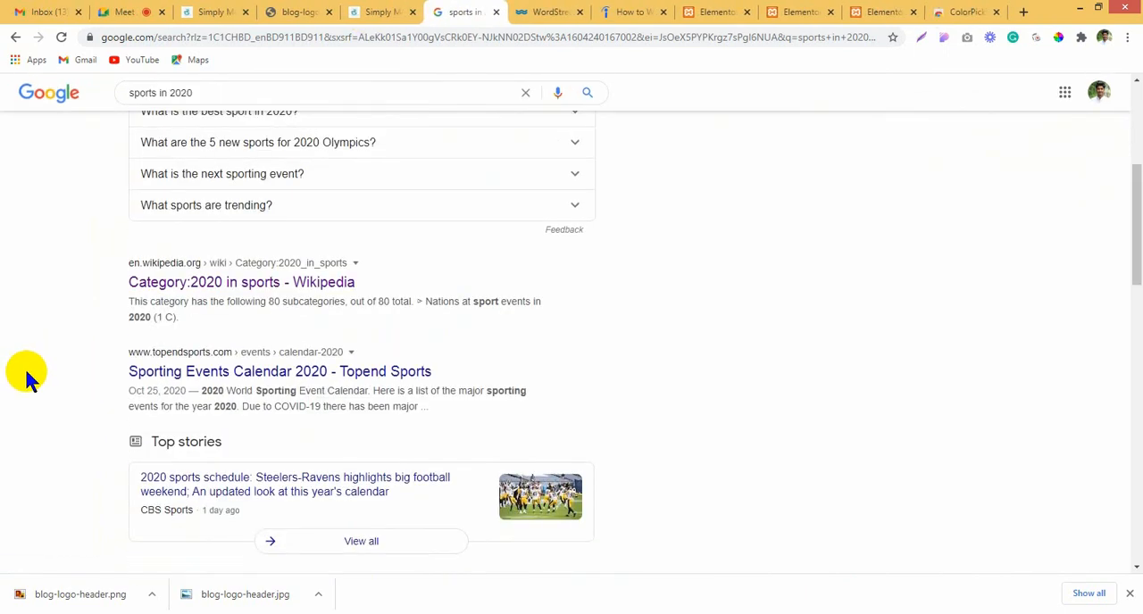
Step: Replace the current Google query with "healty food" and run the search
{"action": "scroll", "coordinate": [26, 366], "scroll_direction": "up", "scroll_amount": 4}
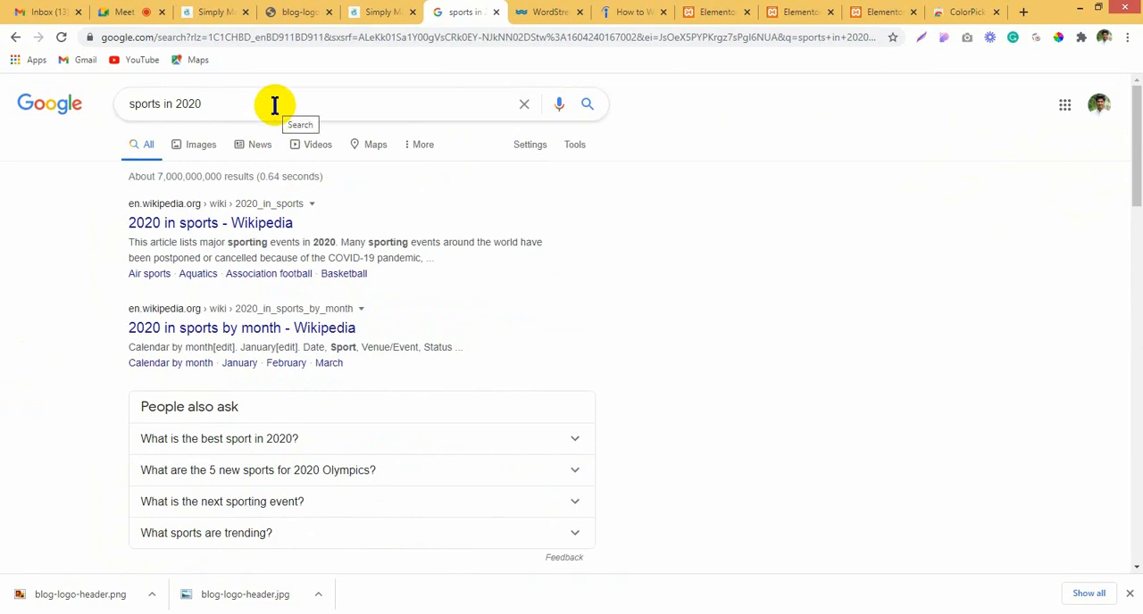
{"action": "left_click_drag", "start_coordinate": [275, 104], "coordinate": [44, 124]}
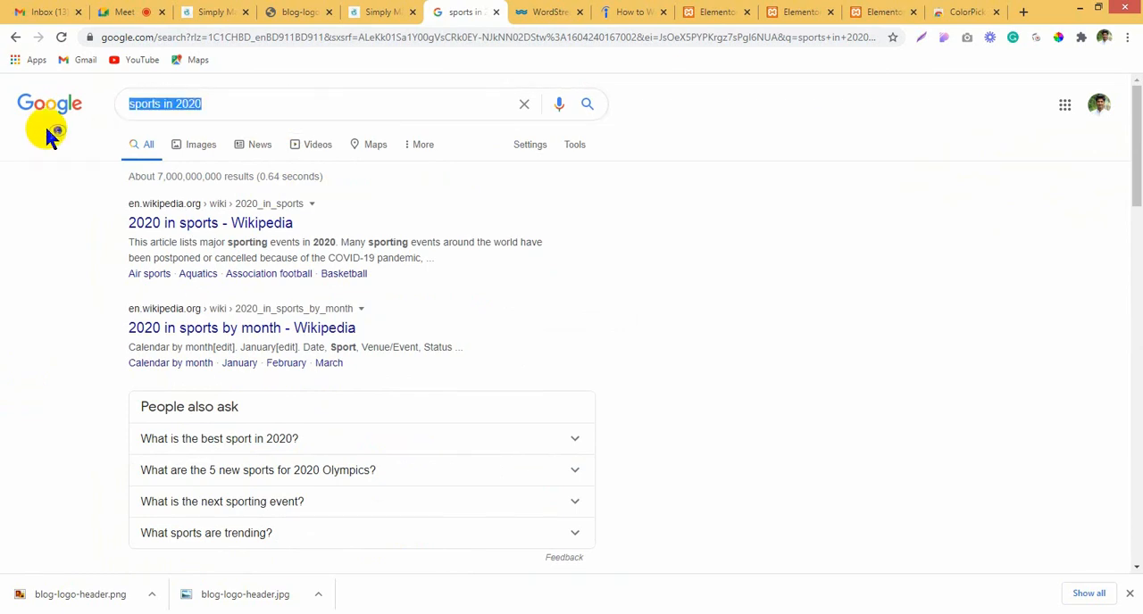
{"action": "type", "text": "h"}
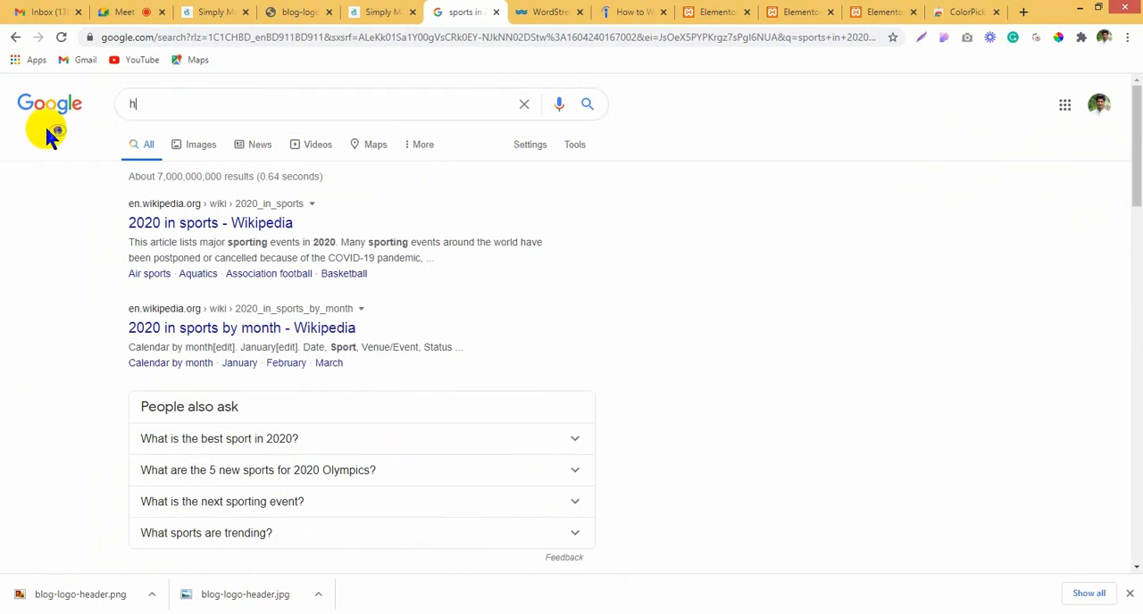
{"action": "type", "text": "ealty food"}
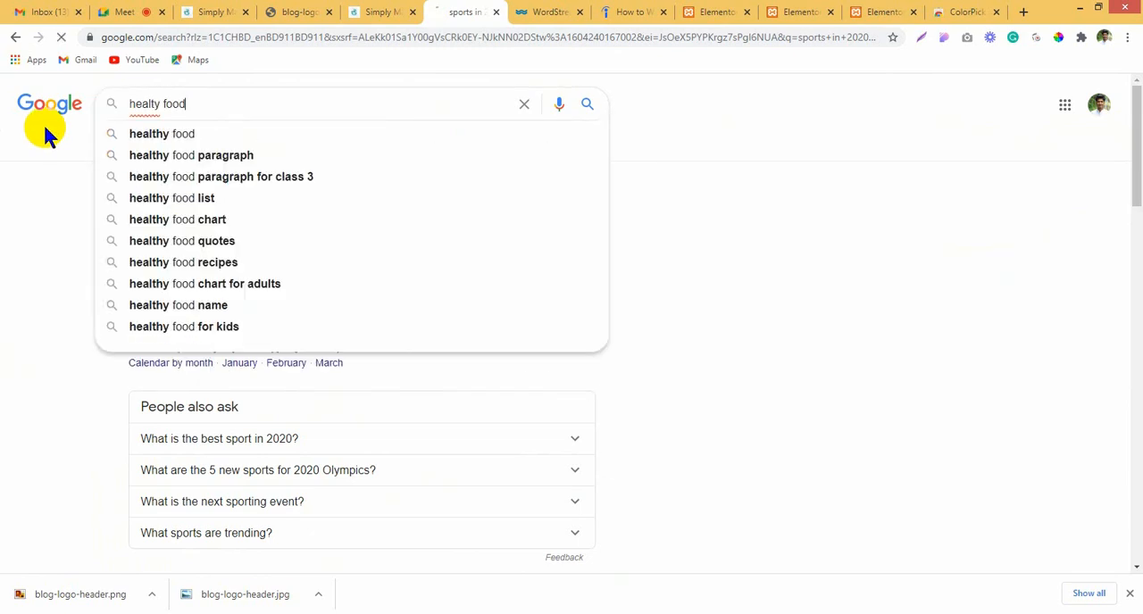
{"action": "key", "text": "Return"}
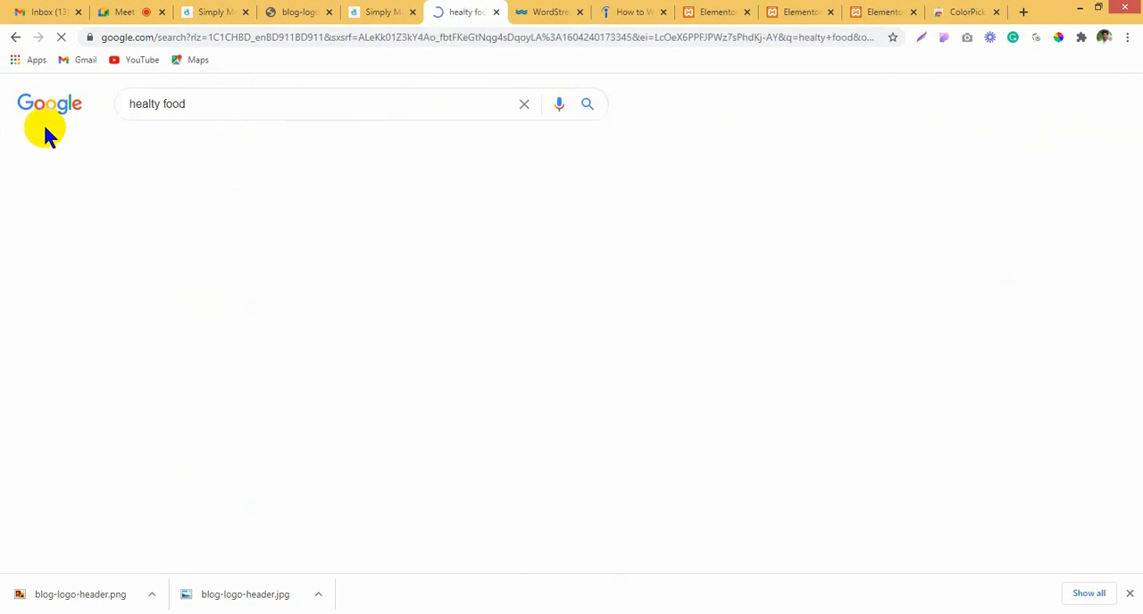
Step: Open the Healthline "50 Foods That Are Super Healthy" result in a new tab and try to save its lead food photo
{"action": "left_click", "coordinate": [274, 215]}
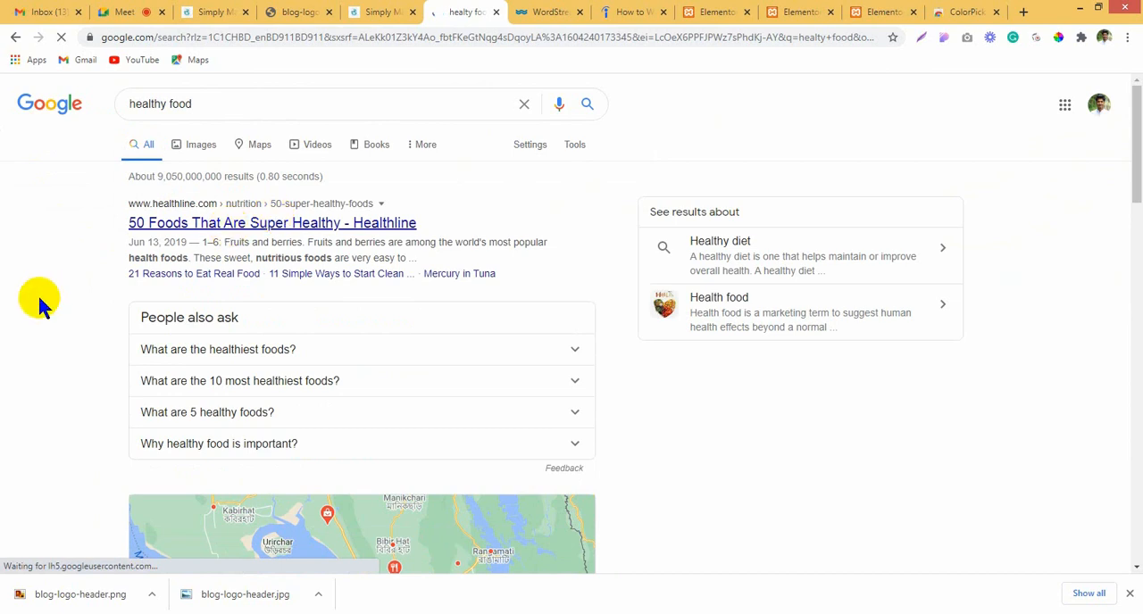
{"action": "right_click", "coordinate": [220, 224]}
{"action": "left_click", "coordinate": [268, 233]}
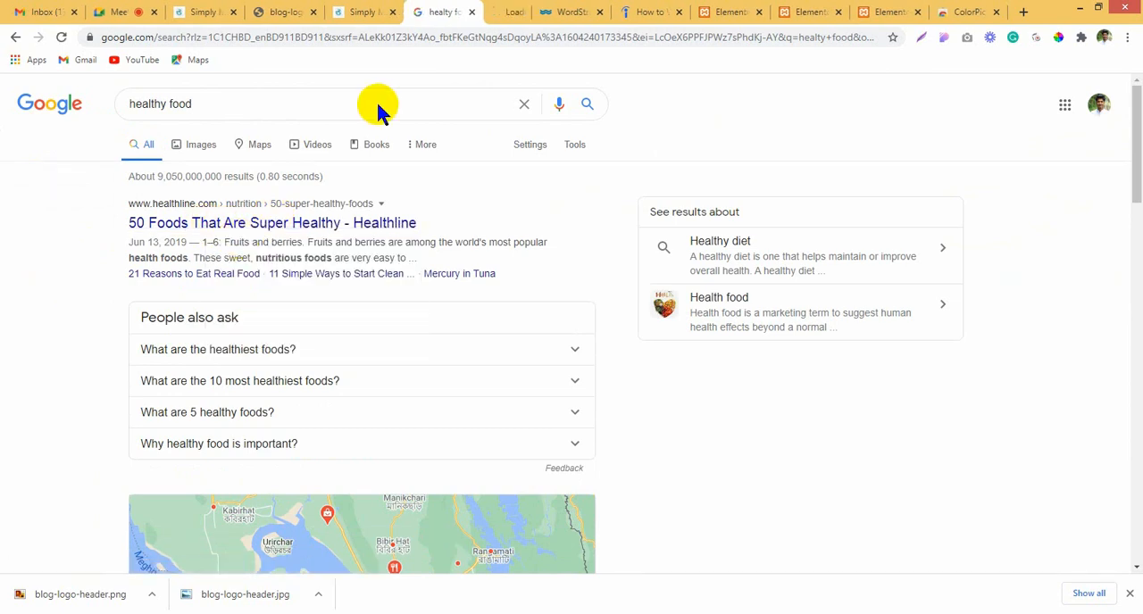
{"action": "key", "text": "ctrl+Tab"}
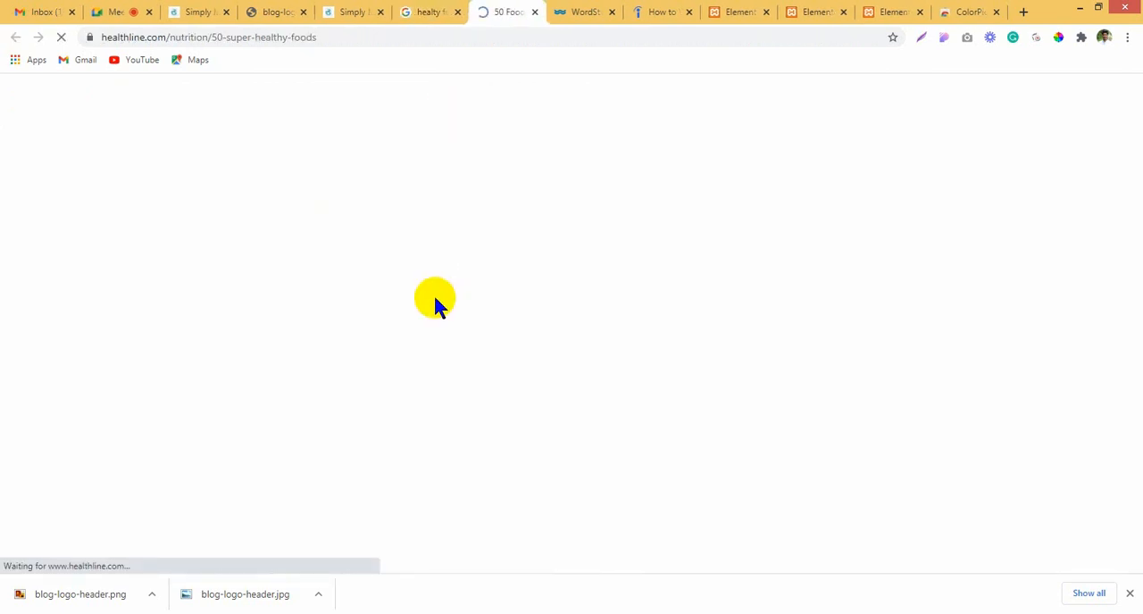
{"action": "left_click", "coordinate": [685, 428]}
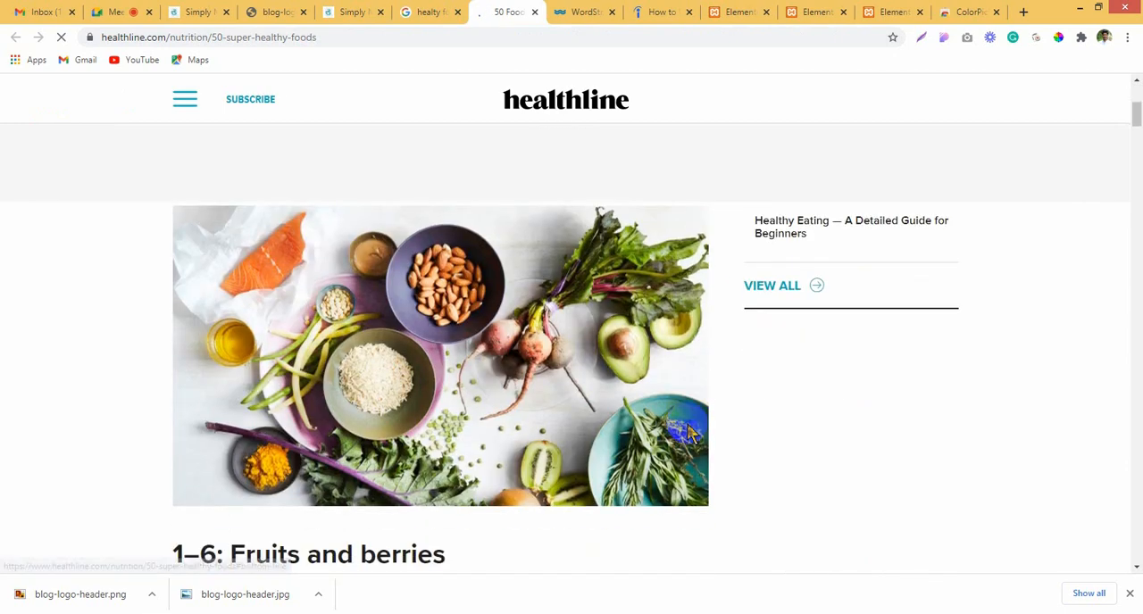
{"action": "scroll", "coordinate": [543, 384], "scroll_direction": "down", "scroll_amount": 2}
{"action": "scroll", "coordinate": [527, 358], "scroll_direction": "up", "scroll_amount": 3}
{"action": "scroll", "coordinate": [521, 364], "scroll_direction": "down", "scroll_amount": 1}
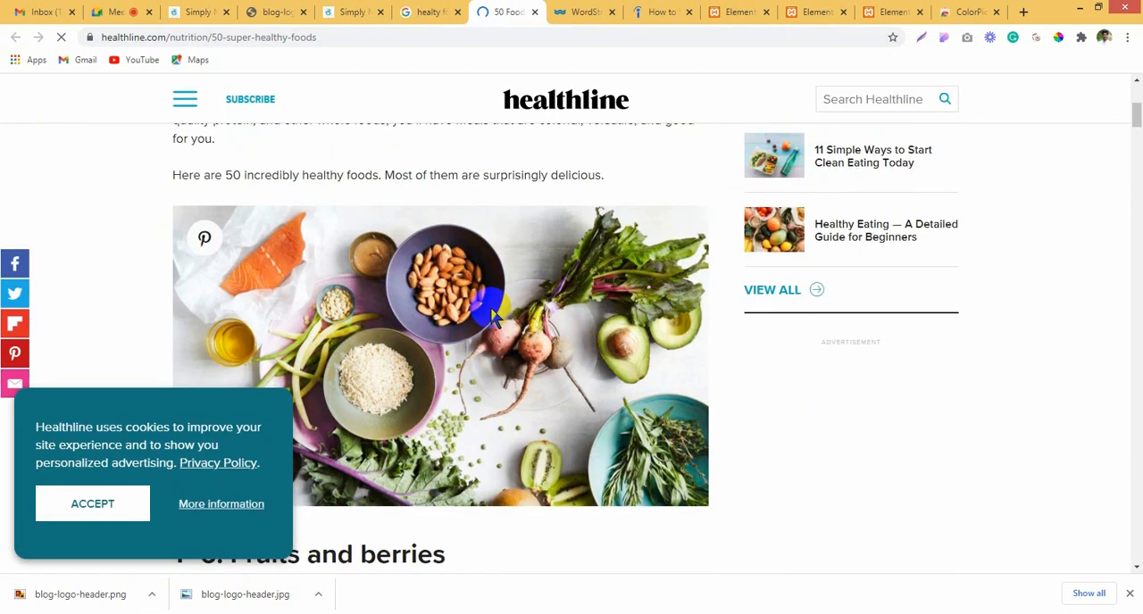
{"action": "right_click", "coordinate": [492, 313]}
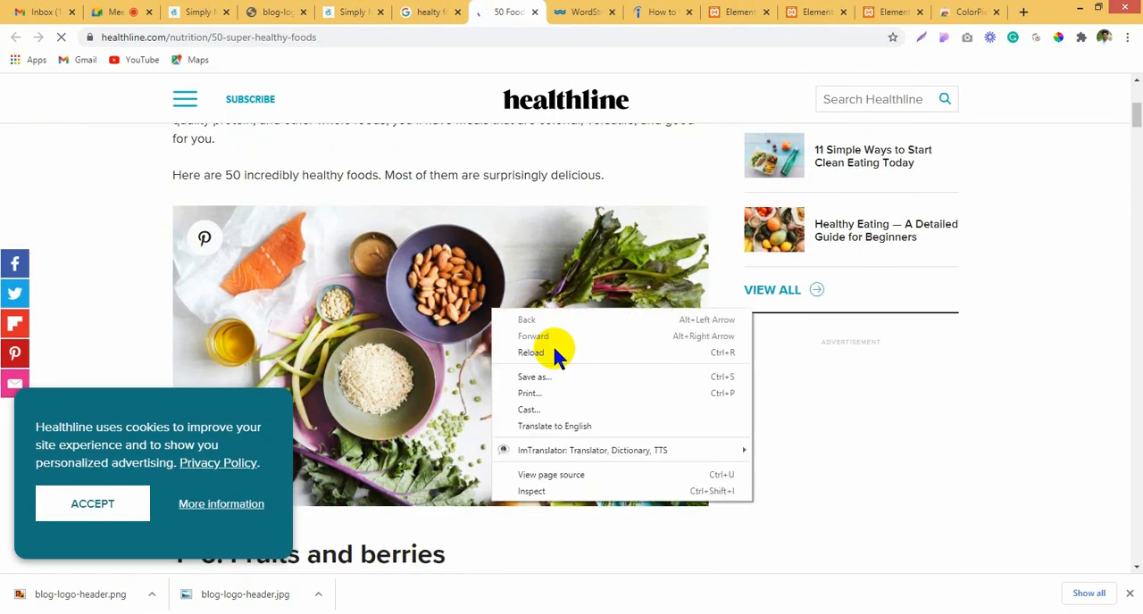
{"action": "right_click", "coordinate": [366, 319]}
{"action": "left_click", "coordinate": [313, 297]}
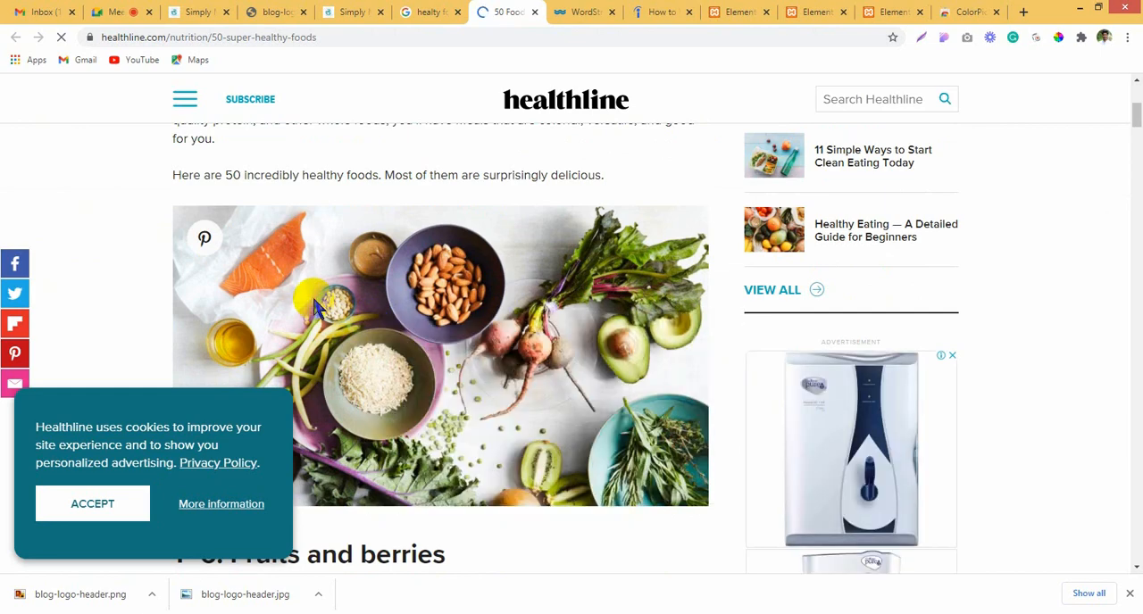
Step: Accept the Healthline cookie notice and look through the article's numbered list of foods
{"action": "scroll", "coordinate": [532, 194], "scroll_direction": "down", "scroll_amount": 8}
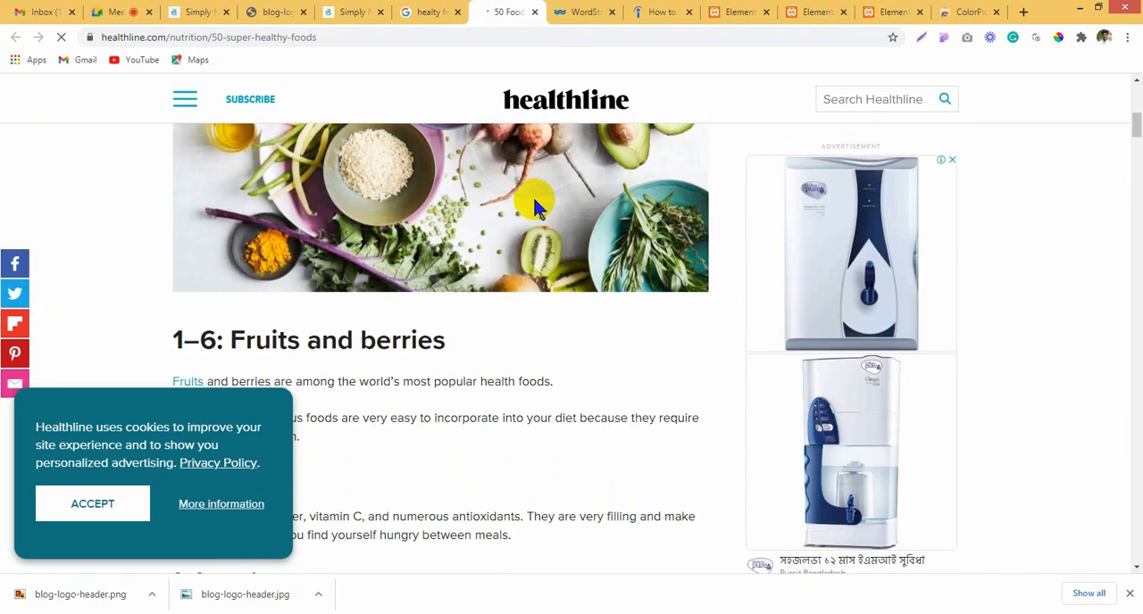
{"action": "scroll", "coordinate": [513, 242], "scroll_direction": "up", "scroll_amount": 4}
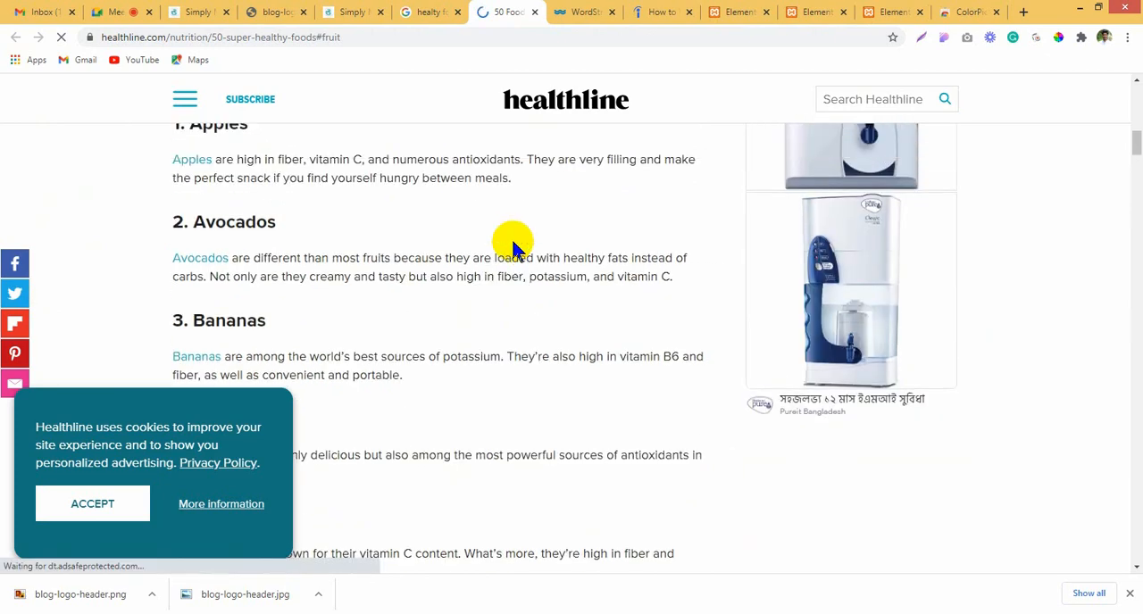
{"action": "left_click", "coordinate": [140, 501]}
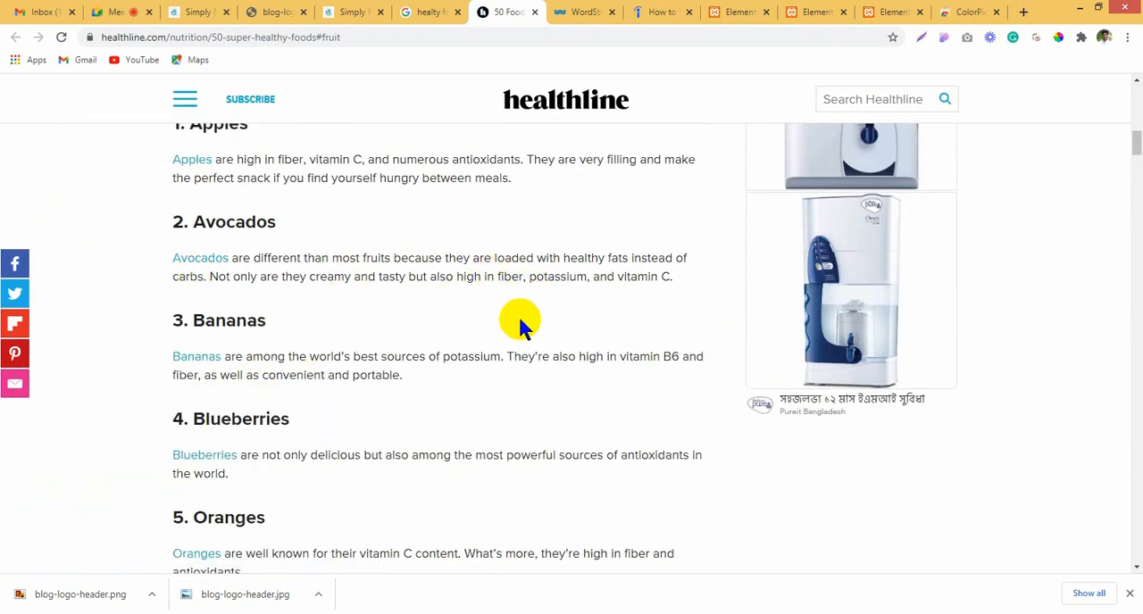
{"action": "scroll", "coordinate": [521, 324], "scroll_direction": "down", "scroll_amount": 6}
{"action": "scroll", "coordinate": [521, 329], "scroll_direction": "down", "scroll_amount": 20}
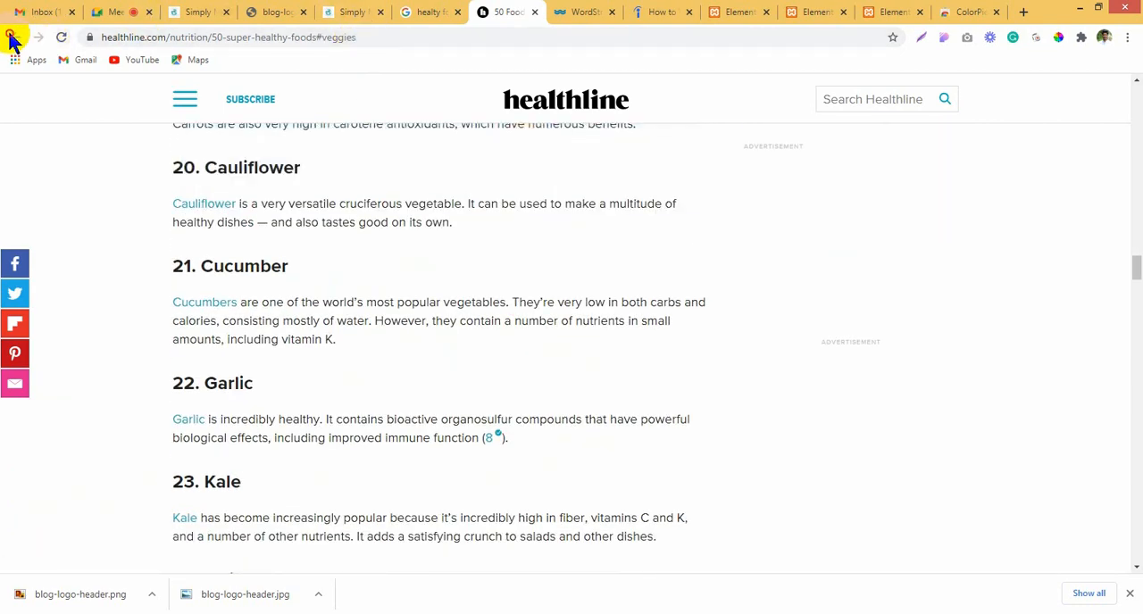
Step: Return to the search results and open "Healthy Eating - HelpGuide.org" and "8 tips for healthy eating - NHS" in new tabs
{"action": "left_click", "coordinate": [451, 11]}
{"action": "scroll", "coordinate": [229, 459], "scroll_direction": "down", "scroll_amount": 4}
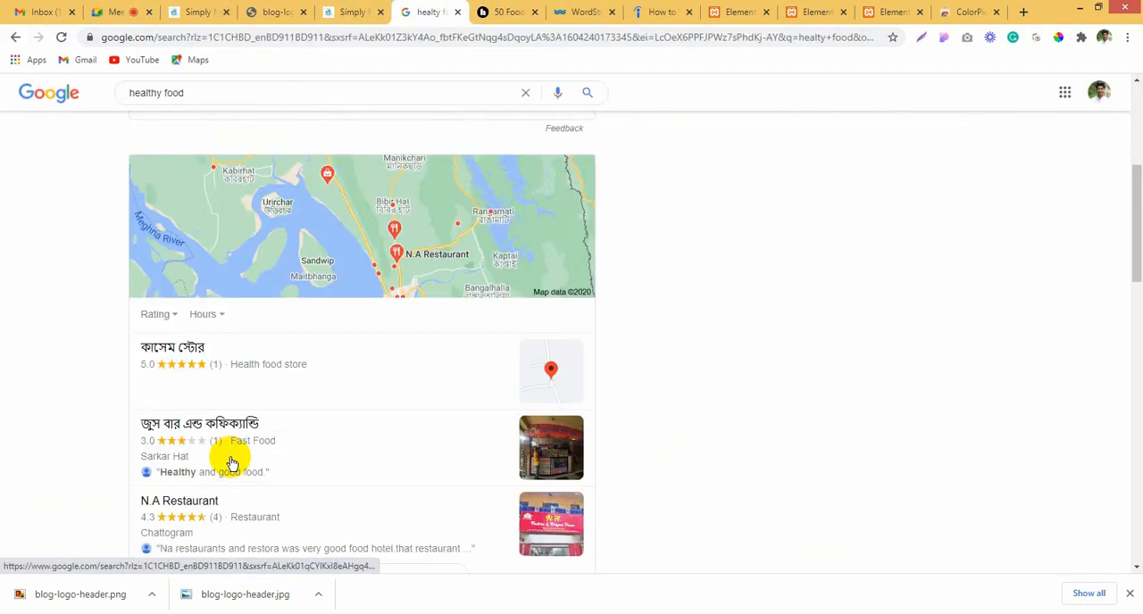
{"action": "scroll", "coordinate": [232, 460], "scroll_direction": "down", "scroll_amount": 7}
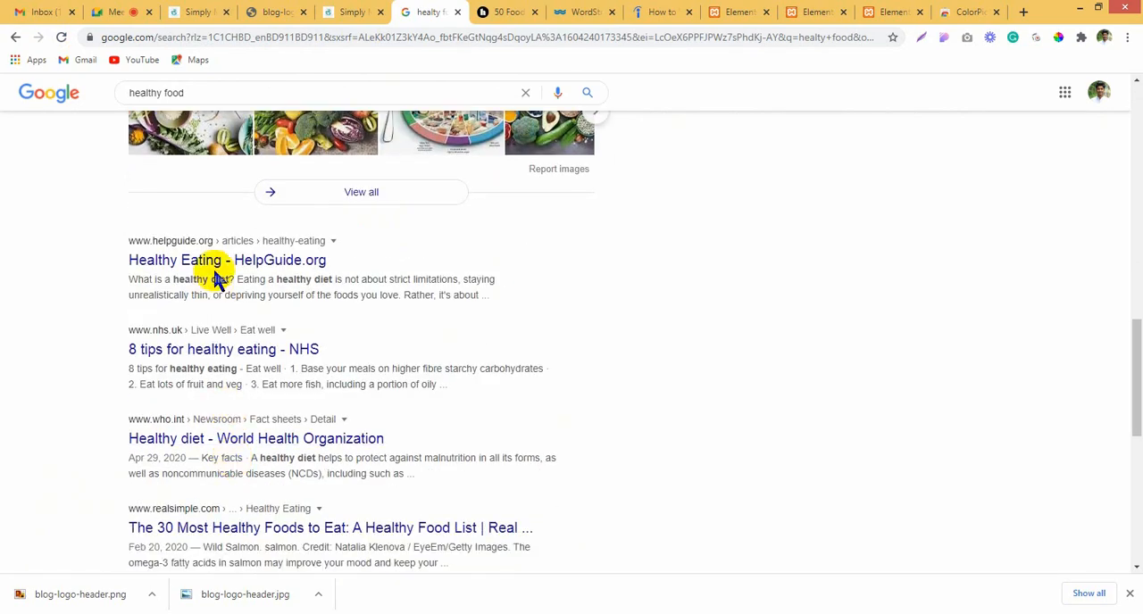
{"action": "right_click", "coordinate": [228, 272]}
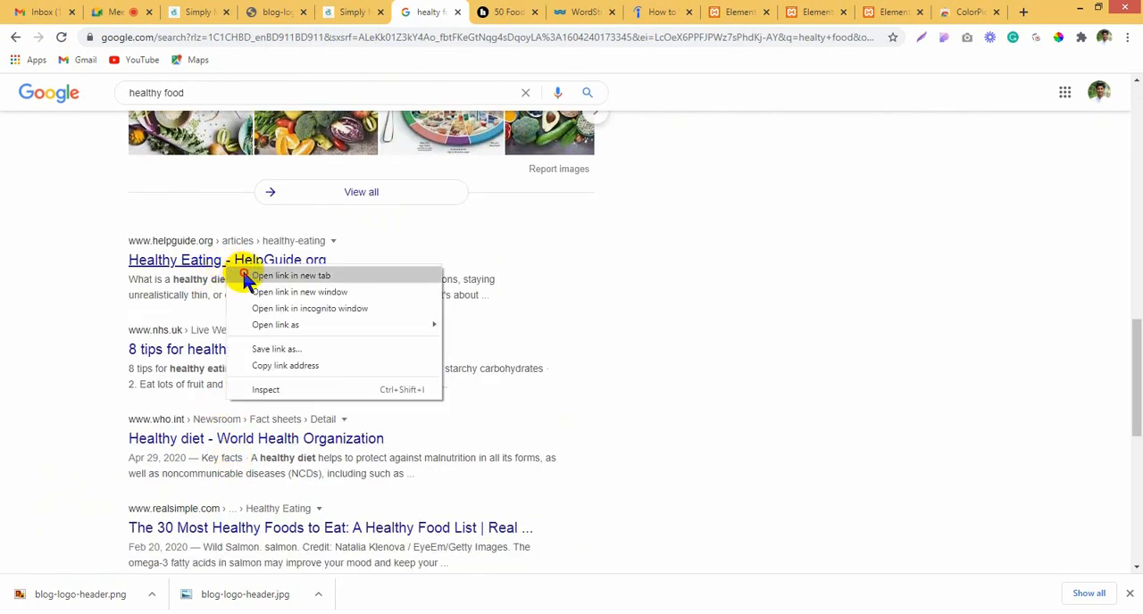
{"action": "left_click", "coordinate": [295, 280]}
{"action": "right_click", "coordinate": [265, 344]}
{"action": "left_click", "coordinate": [295, 353]}
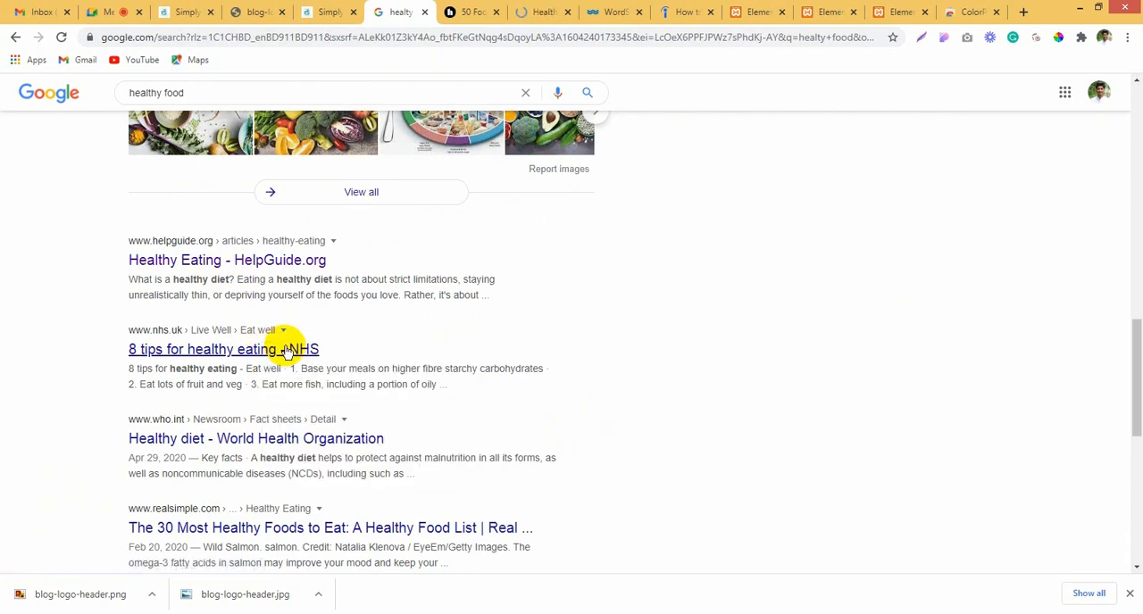
Step: Switch to the HelpGuide article and save its lead photo of the girl and woman eating corn as a JPG
{"action": "left_click", "coordinate": [548, 10]}
{"action": "left_click", "coordinate": [502, 11]}
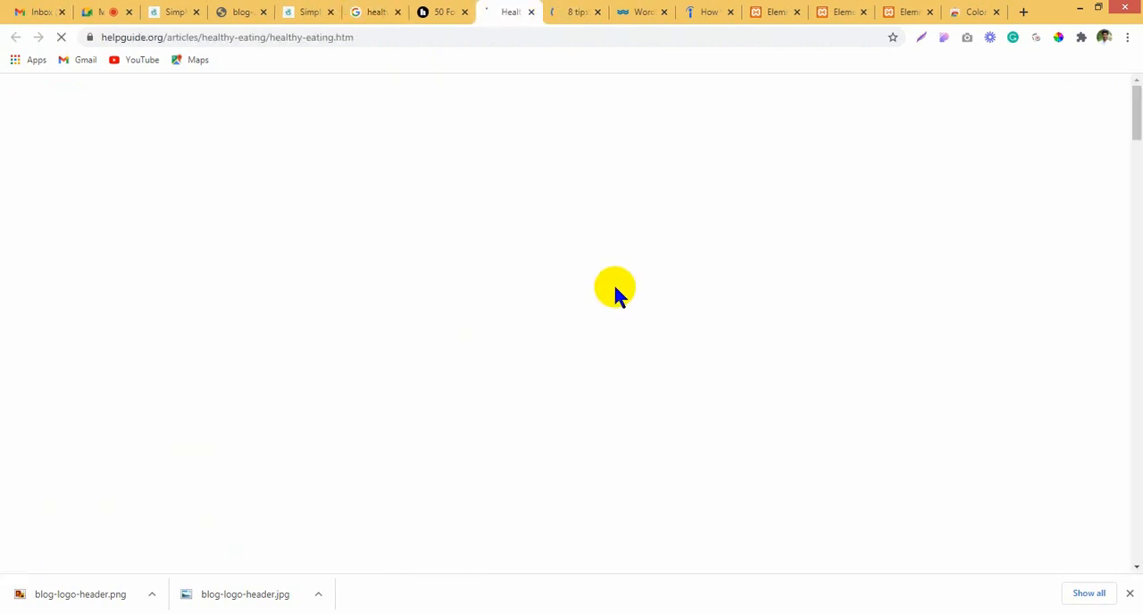
{"action": "scroll", "coordinate": [497, 397], "scroll_direction": "down", "scroll_amount": 3}
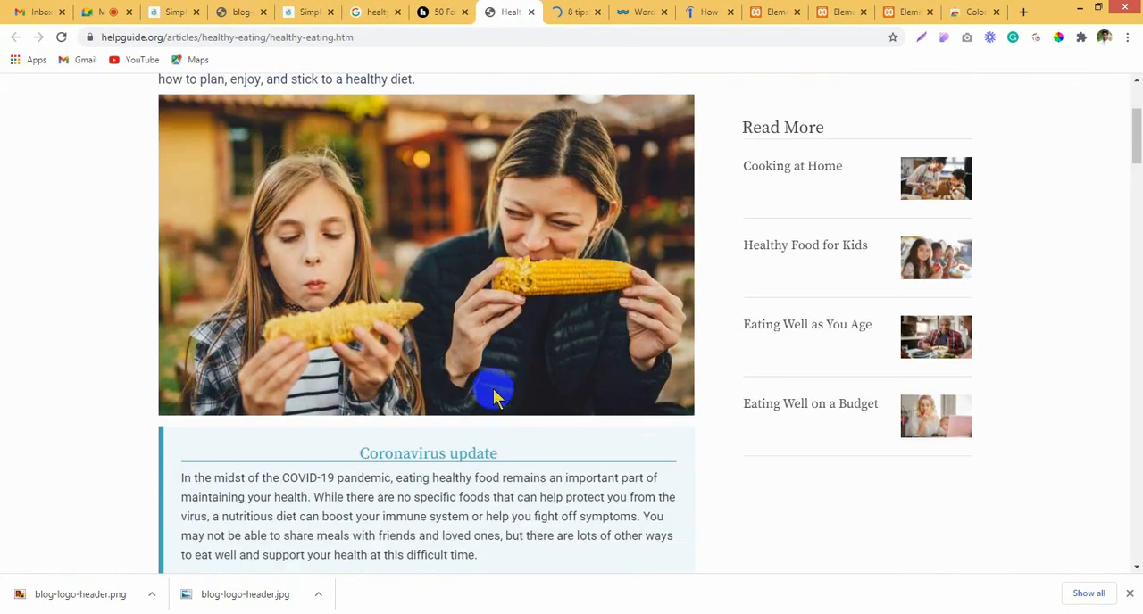
{"action": "scroll", "coordinate": [474, 331], "scroll_direction": "up", "scroll_amount": 1}
{"action": "right_click", "coordinate": [471, 314]}
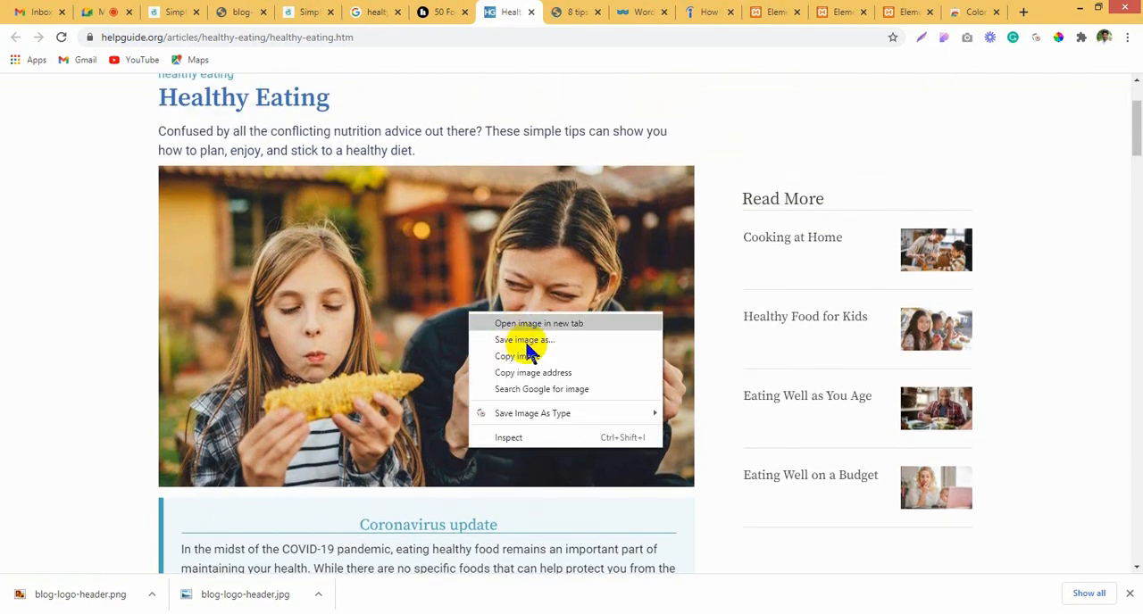
{"action": "mouse_move", "coordinate": [564, 412]}
{"action": "left_click", "coordinate": [690, 413]}
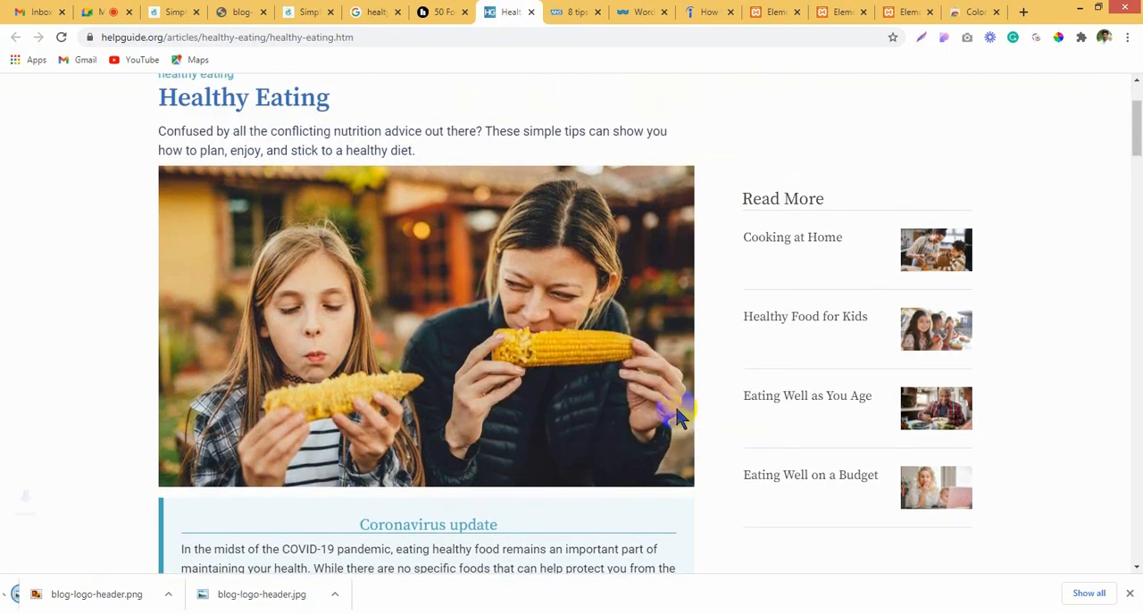
Step: Look through the HelpGuide article and select its main heading, "Healthy Eating"
{"action": "scroll", "coordinate": [539, 420], "scroll_direction": "down", "scroll_amount": 2}
{"action": "scroll", "coordinate": [538, 422], "scroll_direction": "down", "scroll_amount": 20}
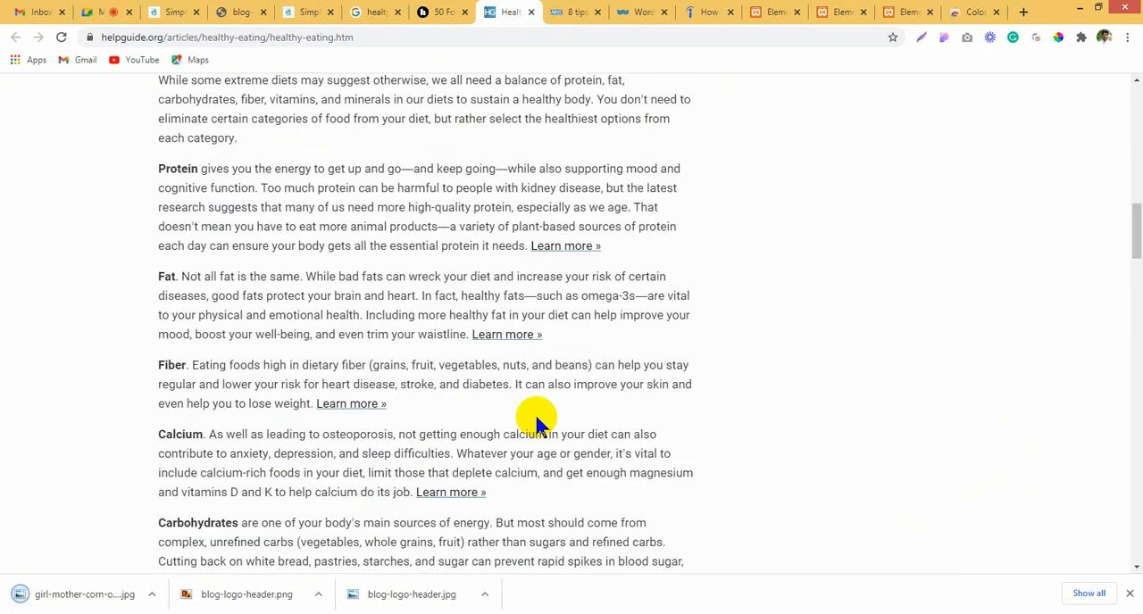
{"action": "scroll", "coordinate": [538, 420], "scroll_direction": "up", "scroll_amount": 20}
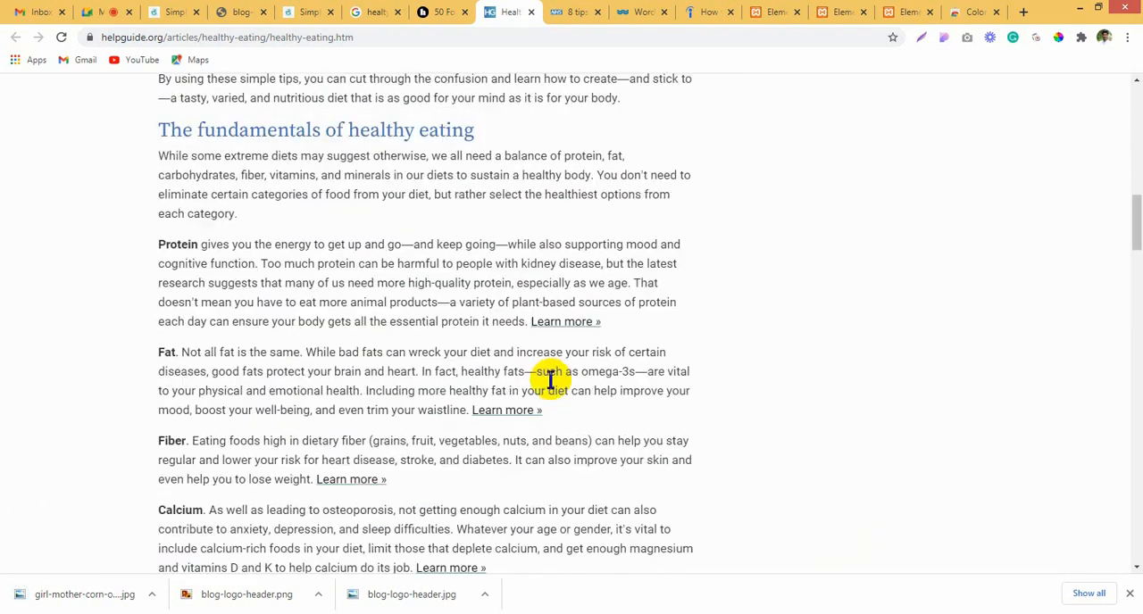
{"action": "scroll", "coordinate": [538, 268], "scroll_direction": "up", "scroll_amount": 3}
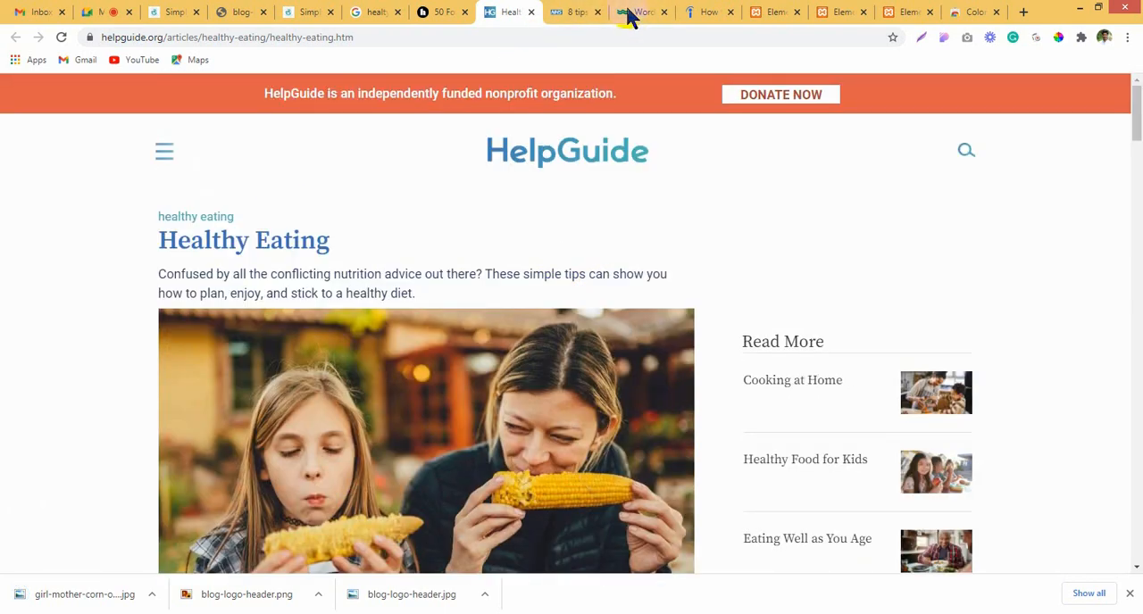
{"action": "left_click_drag", "start_coordinate": [164, 243], "coordinate": [342, 250]}
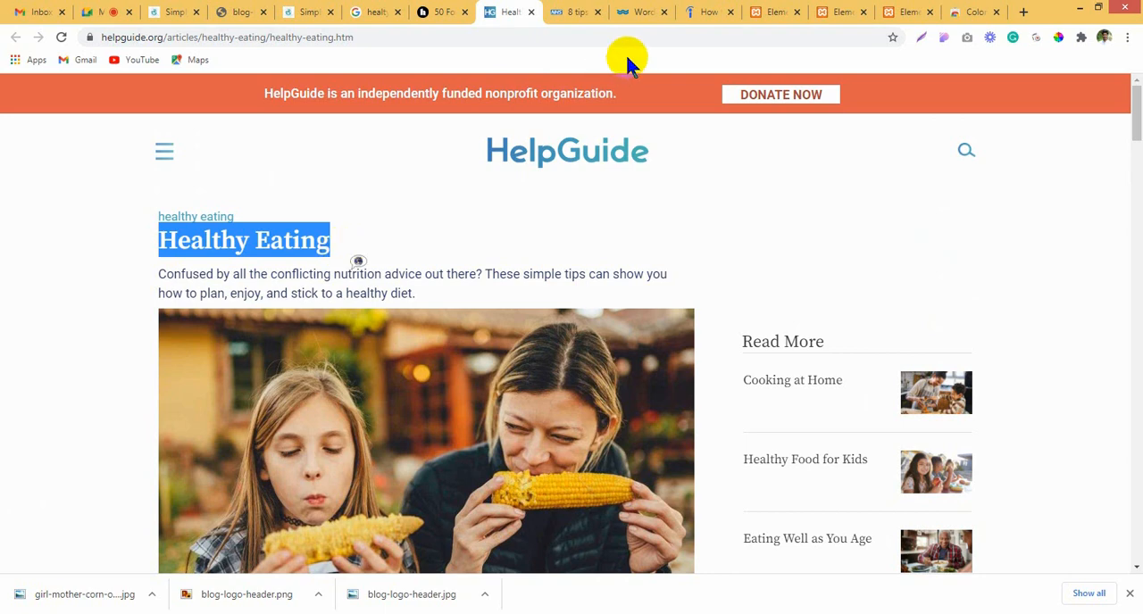
Step: Switch to the first footer's Elementor tab and load the WordPress dashboard there at localhost:8080/newproject/wp-admin/
{"action": "left_click", "coordinate": [719, 12]}
{"action": "left_click", "coordinate": [781, 12]}
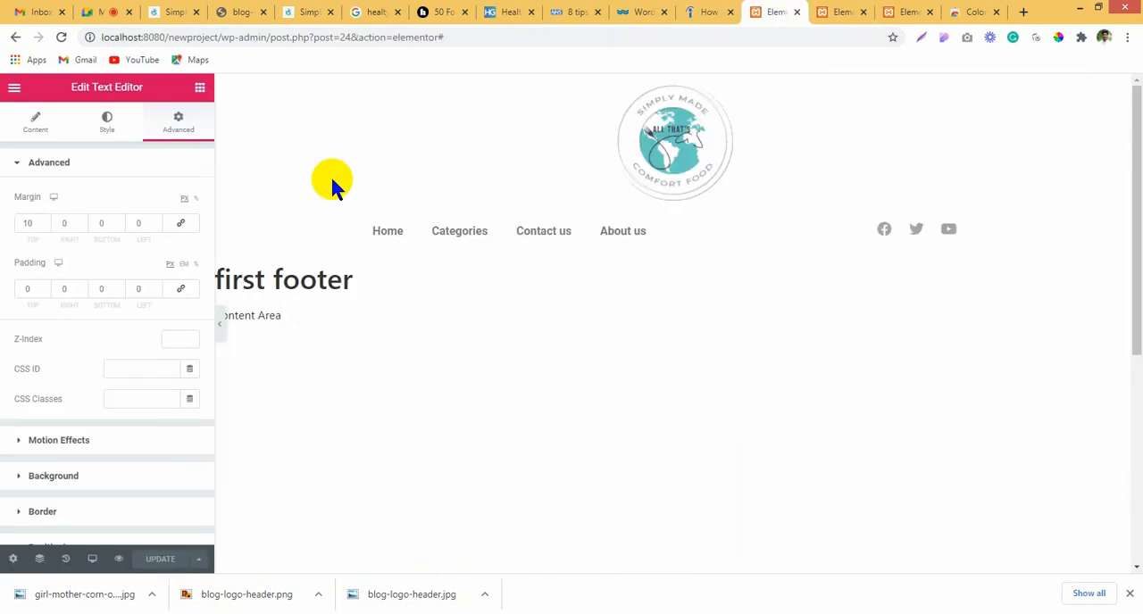
{"action": "left_click", "coordinate": [831, 9]}
{"action": "left_click", "coordinate": [777, 11]}
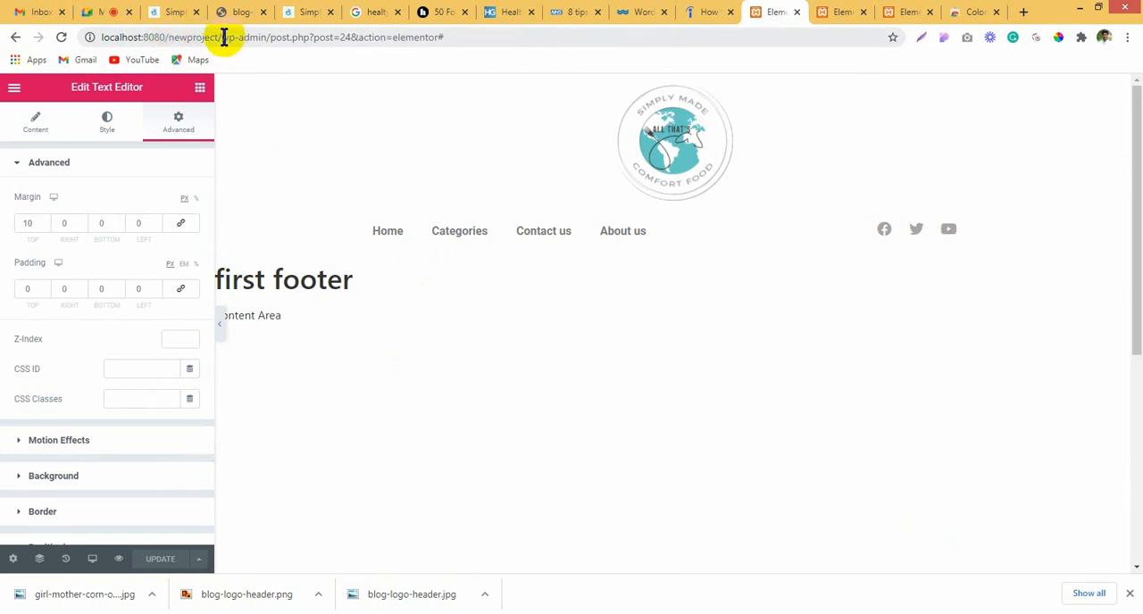
{"action": "left_click_drag", "start_coordinate": [270, 37], "coordinate": [756, 61]}
{"action": "key", "text": "BackSpace"}
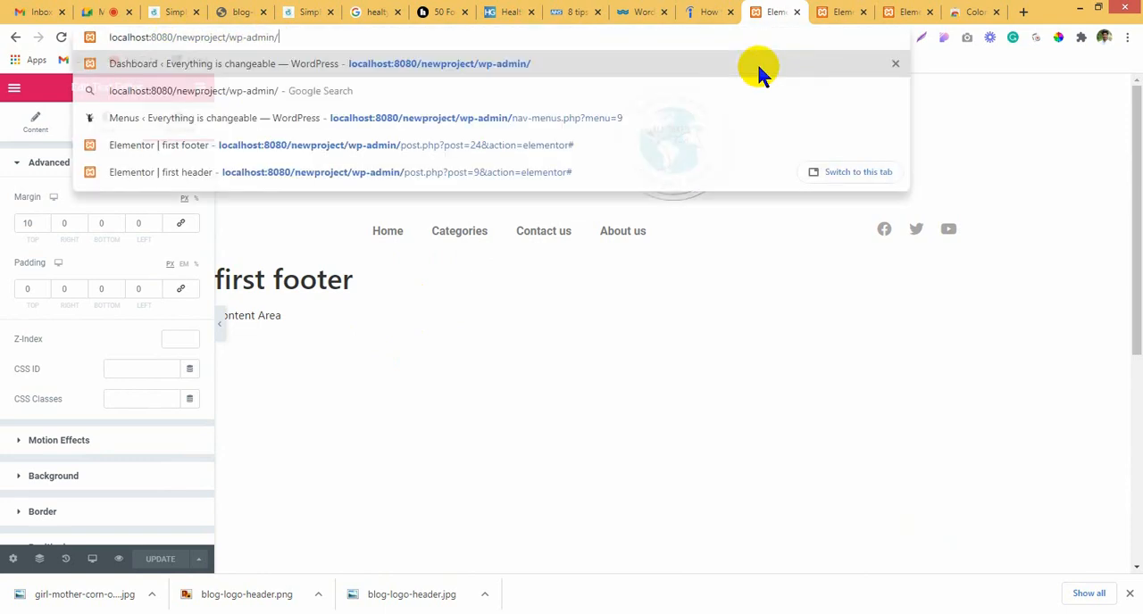
{"action": "key", "text": "Return"}
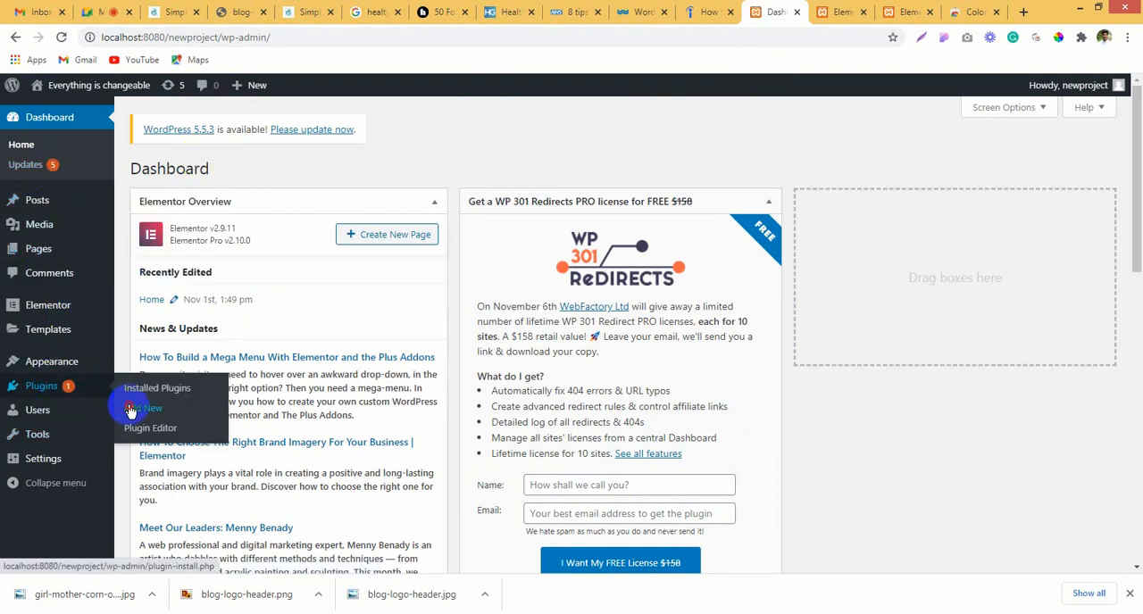
Step: Search the WordPress plugin directory for "classic" and install the Classic Editor plugin
{"action": "left_click", "coordinate": [131, 409]}
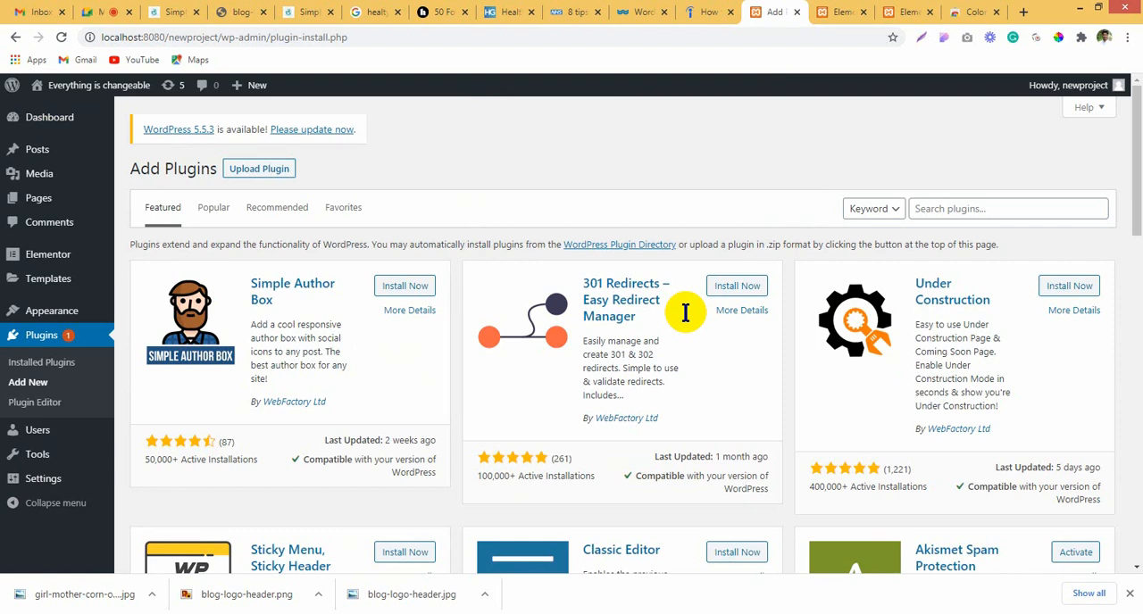
{"action": "left_click", "coordinate": [1031, 217]}
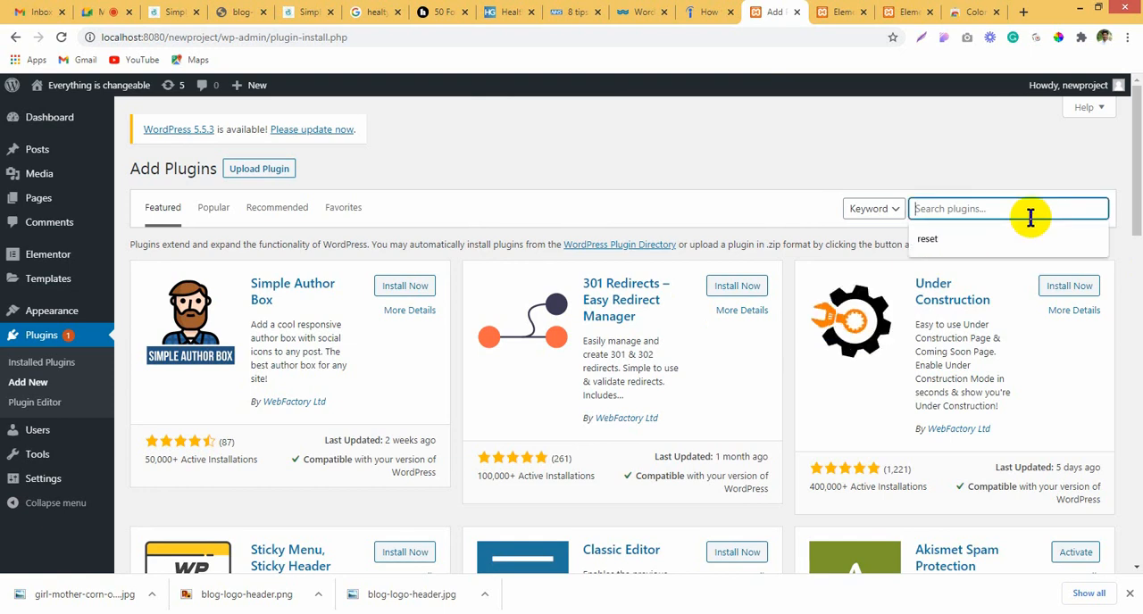
{"action": "type", "text": "cla"}
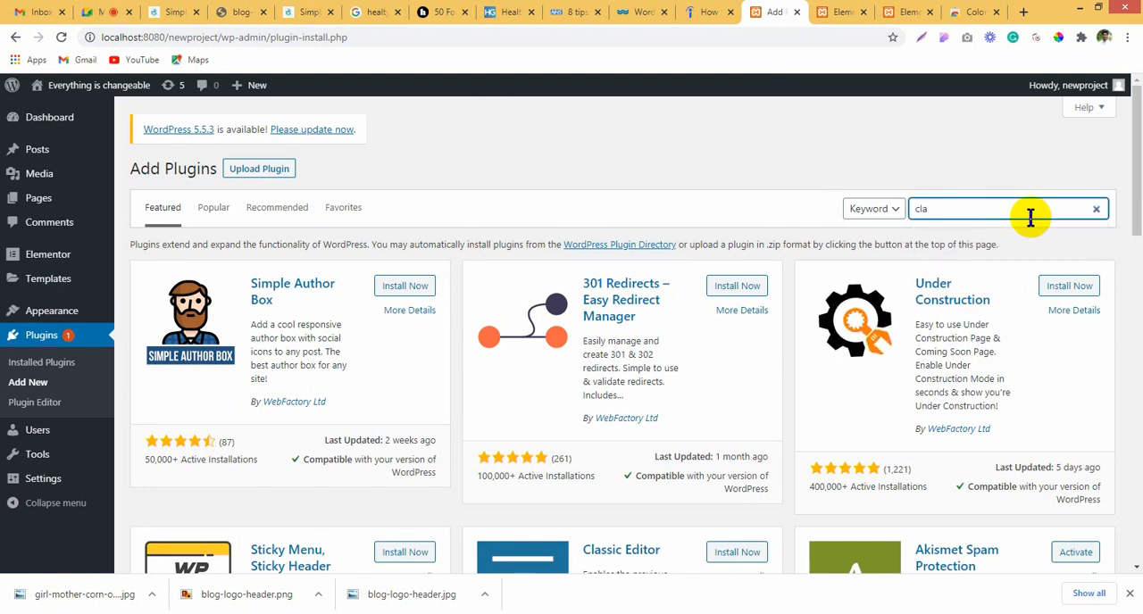
{"action": "type", "text": "ssic"}
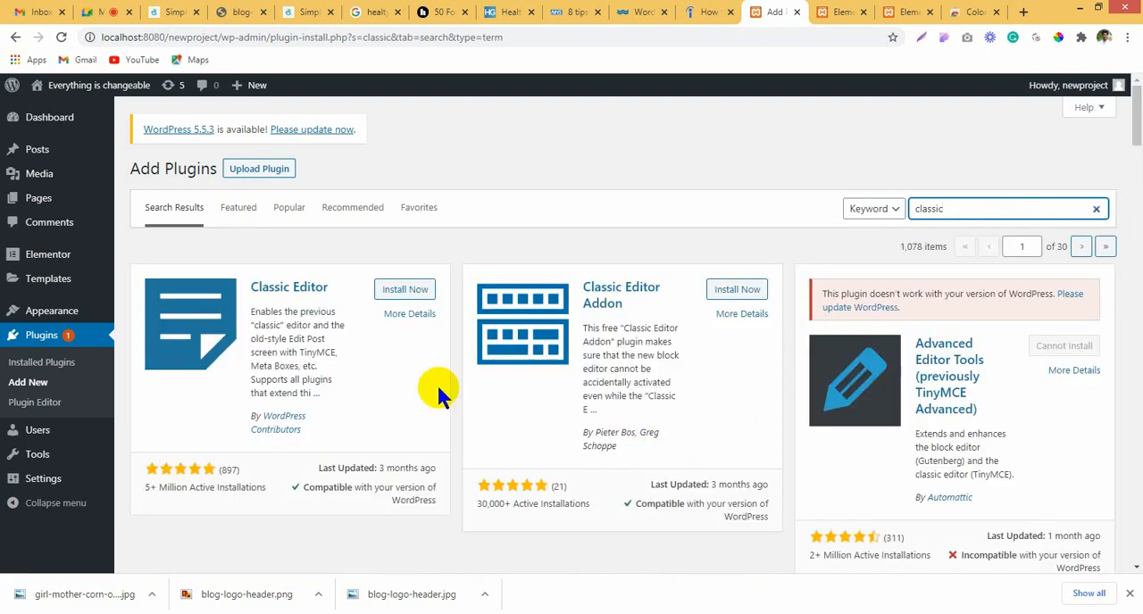
{"action": "left_click", "coordinate": [381, 297]}
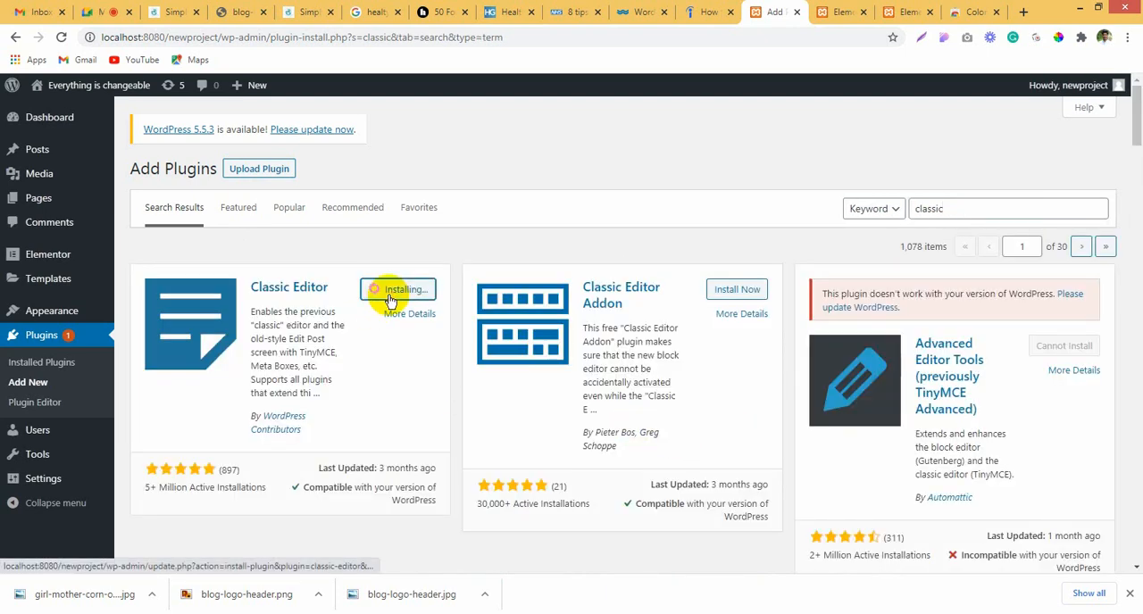
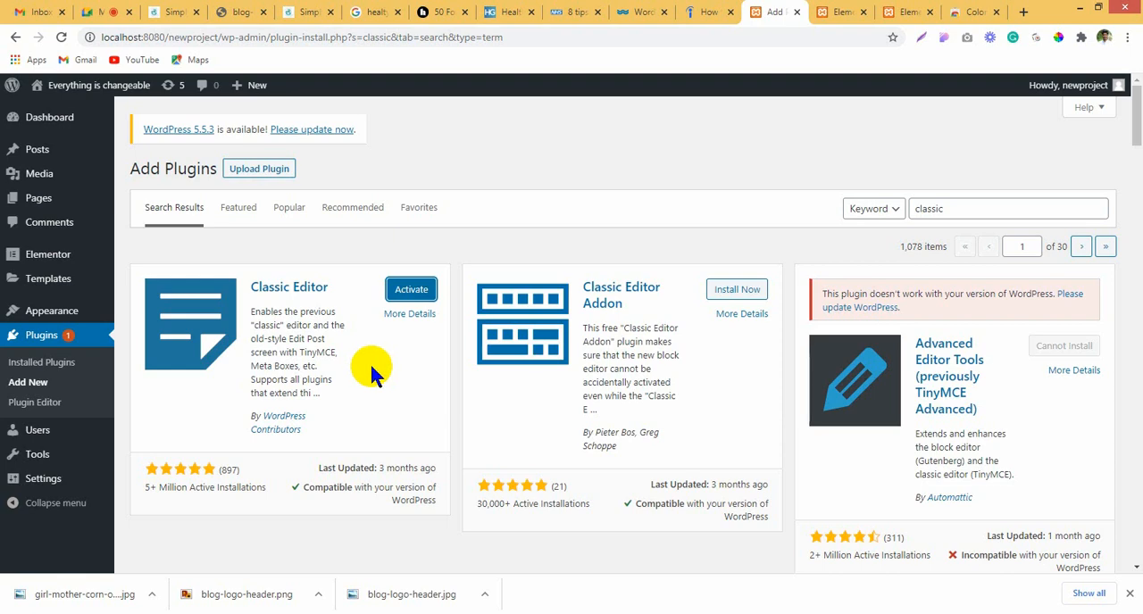
Step: Activate the newly installed Classic Editor plugin and return to the plugins page
{"action": "left_click", "coordinate": [412, 291]}
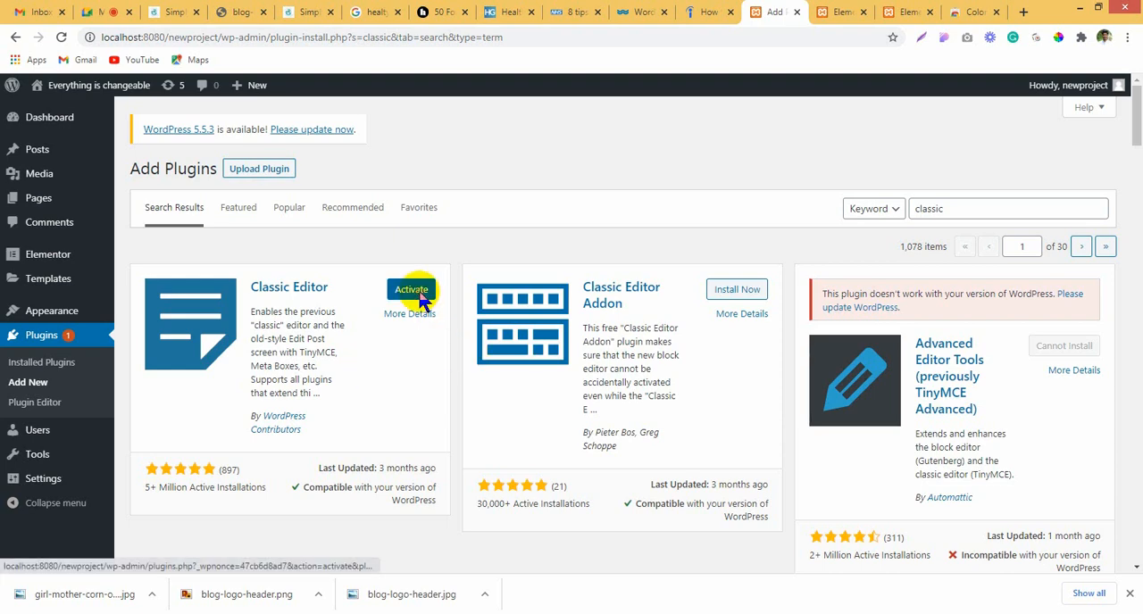
{"action": "left_click", "coordinate": [702, 12]}
{"action": "left_click", "coordinate": [852, 11]}
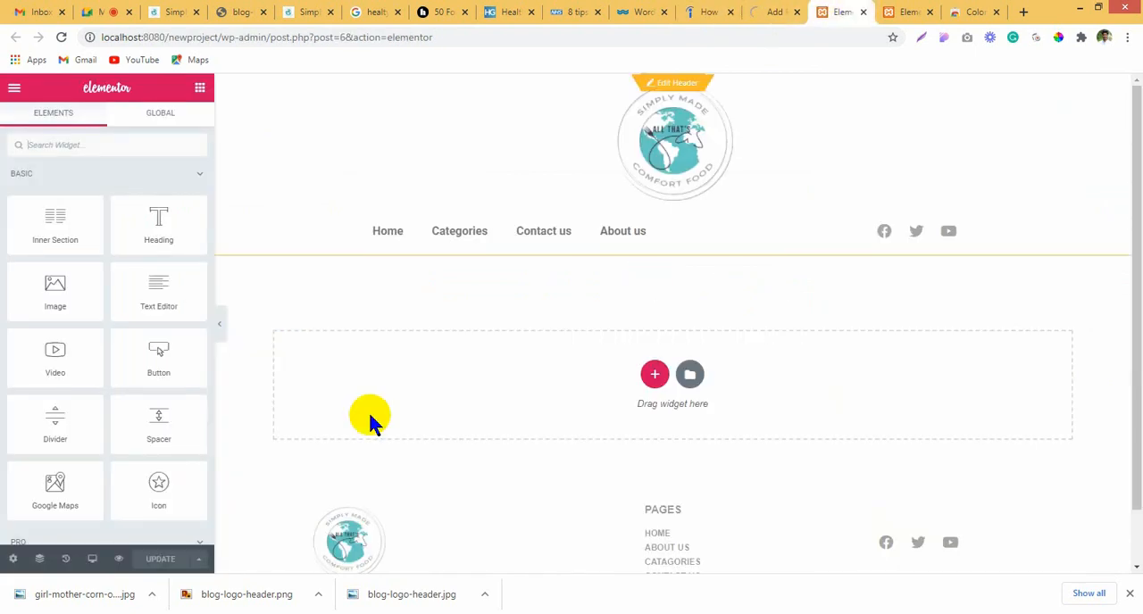
{"action": "left_click", "coordinate": [775, 11]}
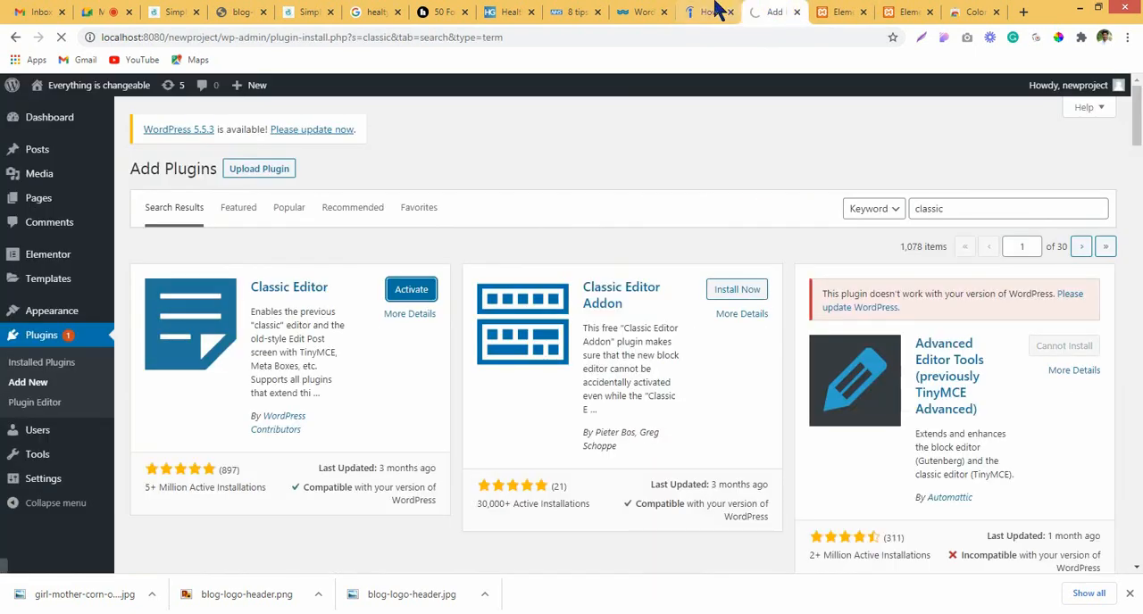
{"action": "left_click", "coordinate": [839, 12]}
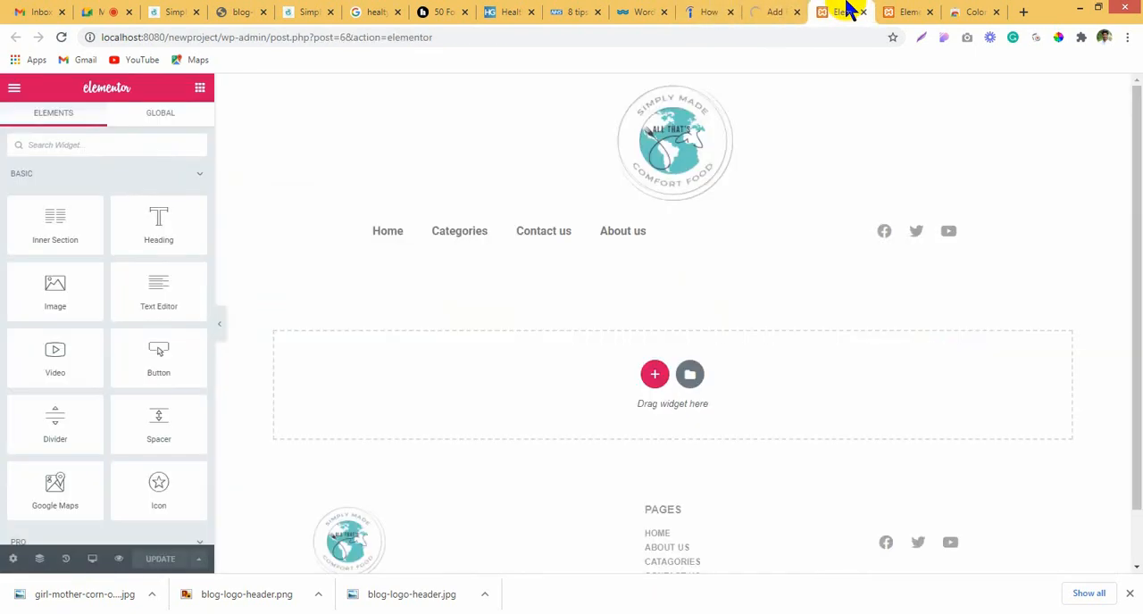
{"action": "left_click", "coordinate": [763, 11]}
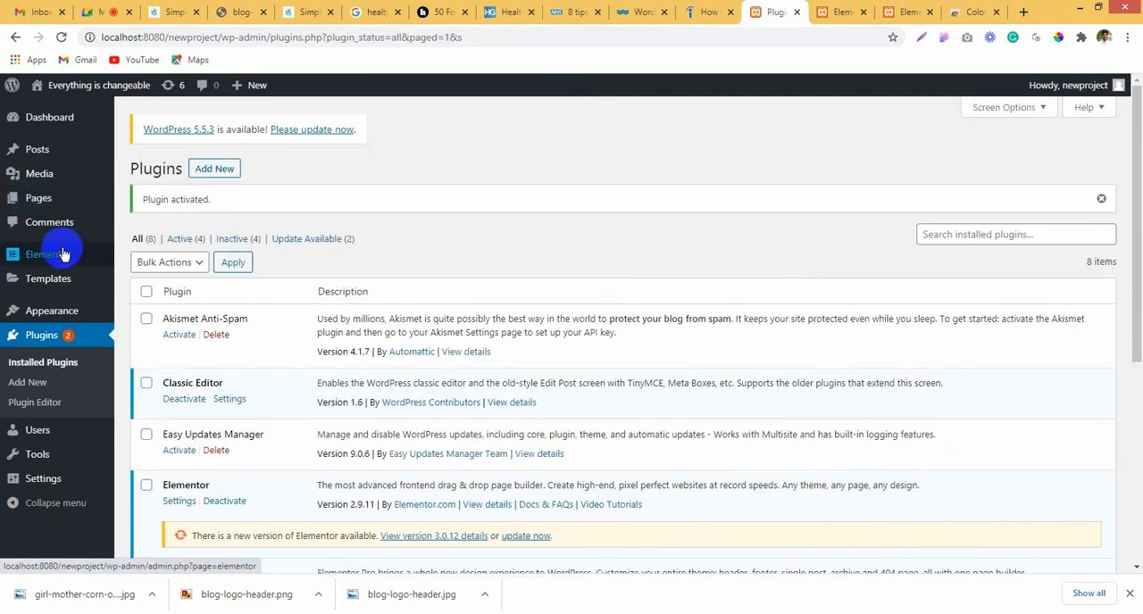
Step: Open the post categories and add a new category named "Healthy"
{"action": "mouse_move", "coordinate": [34, 148]}
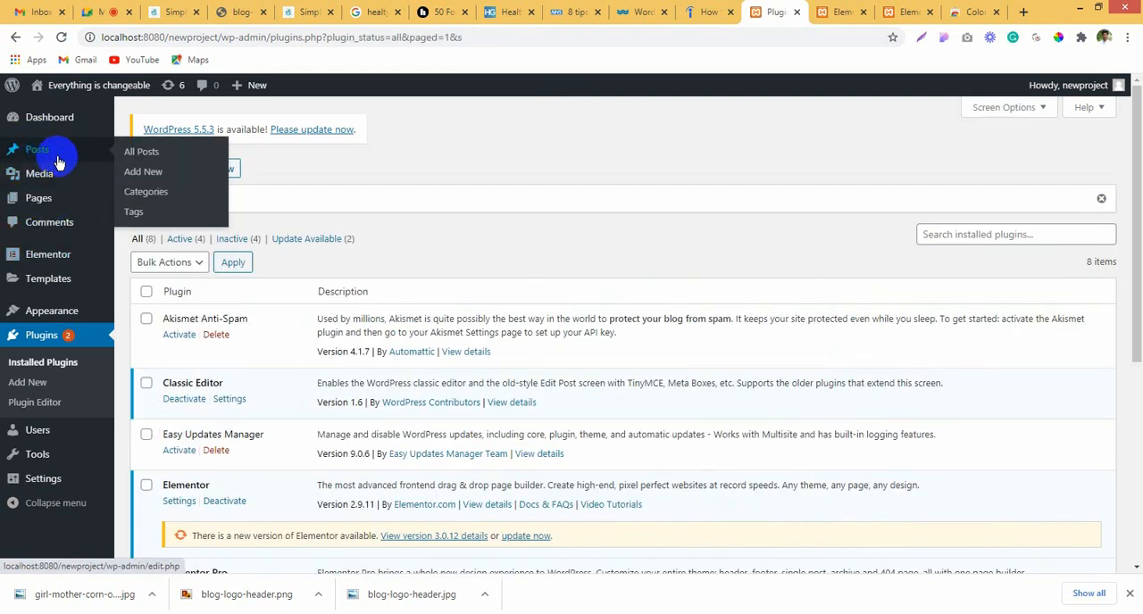
{"action": "left_click", "coordinate": [147, 194]}
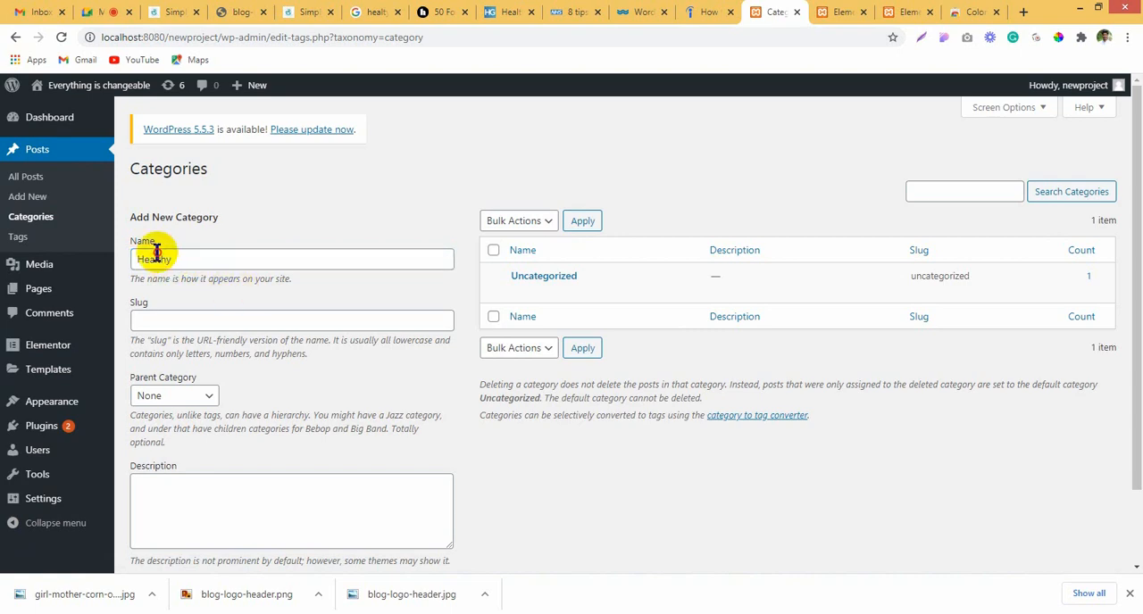
{"action": "scroll", "coordinate": [416, 353], "scroll_direction": "down", "scroll_amount": 1}
{"action": "scroll", "coordinate": [417, 348], "scroll_direction": "down", "scroll_amount": 1}
{"action": "scroll", "coordinate": [417, 349], "scroll_direction": "up", "scroll_amount": 1}
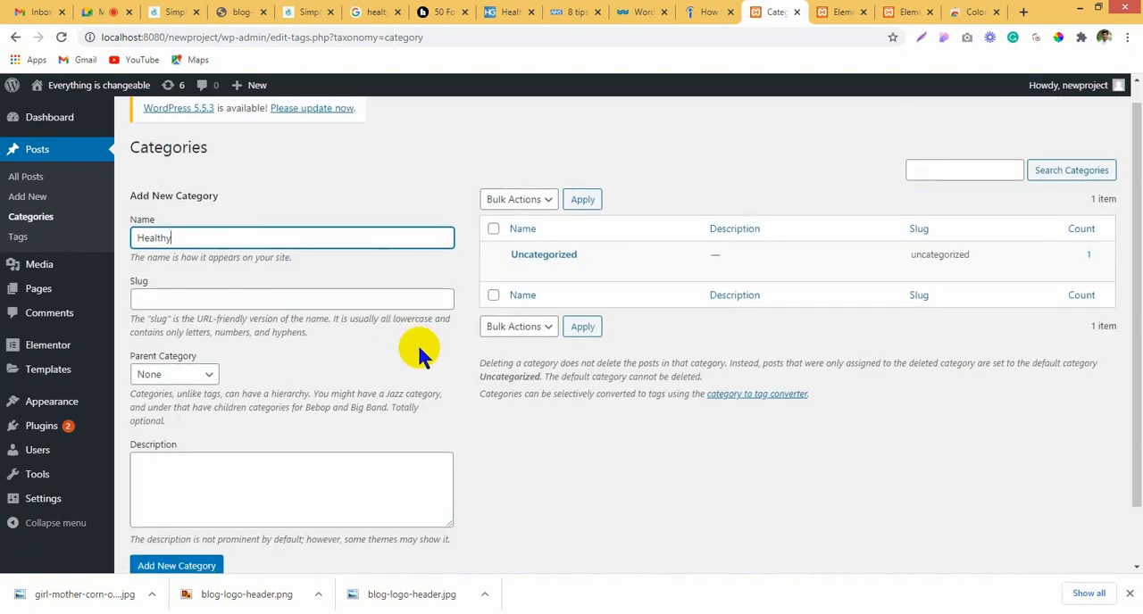
{"action": "scroll", "coordinate": [417, 350], "scroll_direction": "down", "scroll_amount": 1}
{"action": "left_click", "coordinate": [188, 500]}
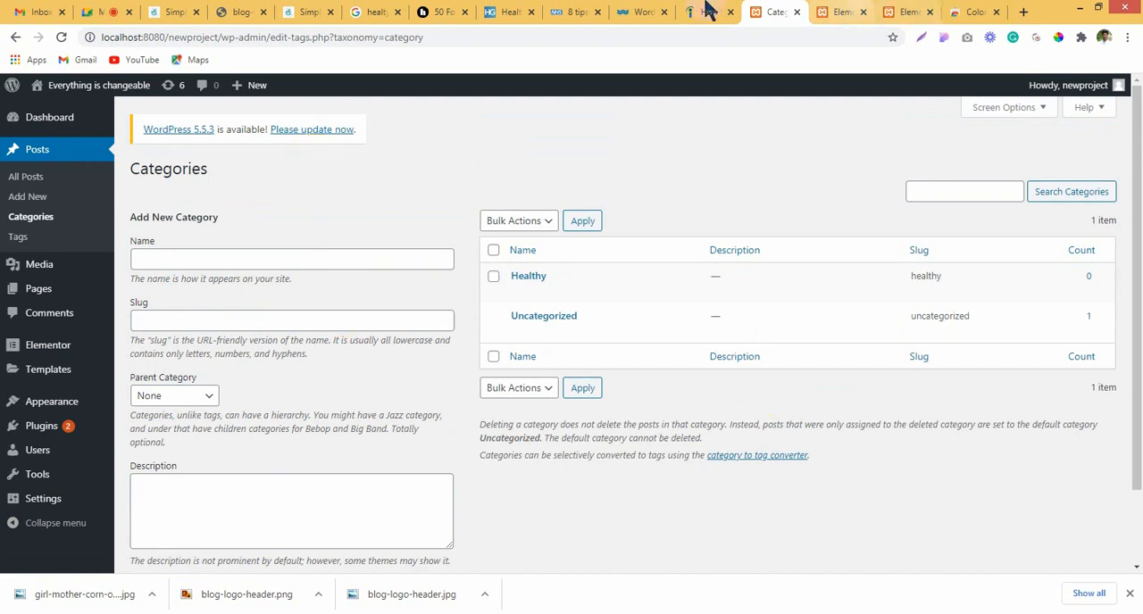
Step: Open the site menu of the HelpGuide article and copy its "Mental Health" heading
{"action": "left_click", "coordinate": [510, 11]}
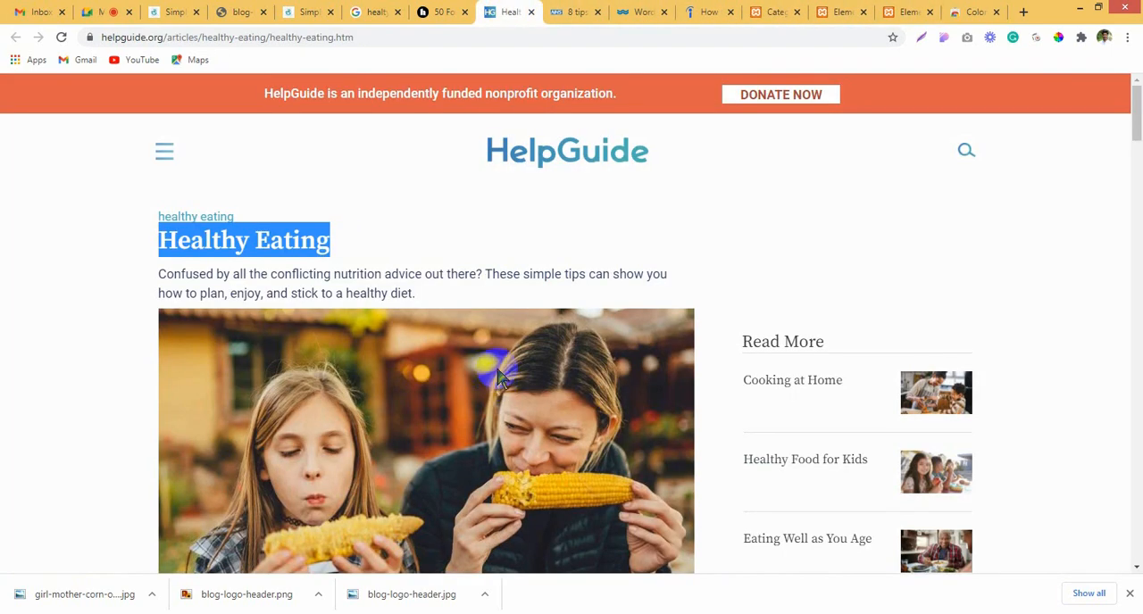
{"action": "left_click", "coordinate": [161, 143]}
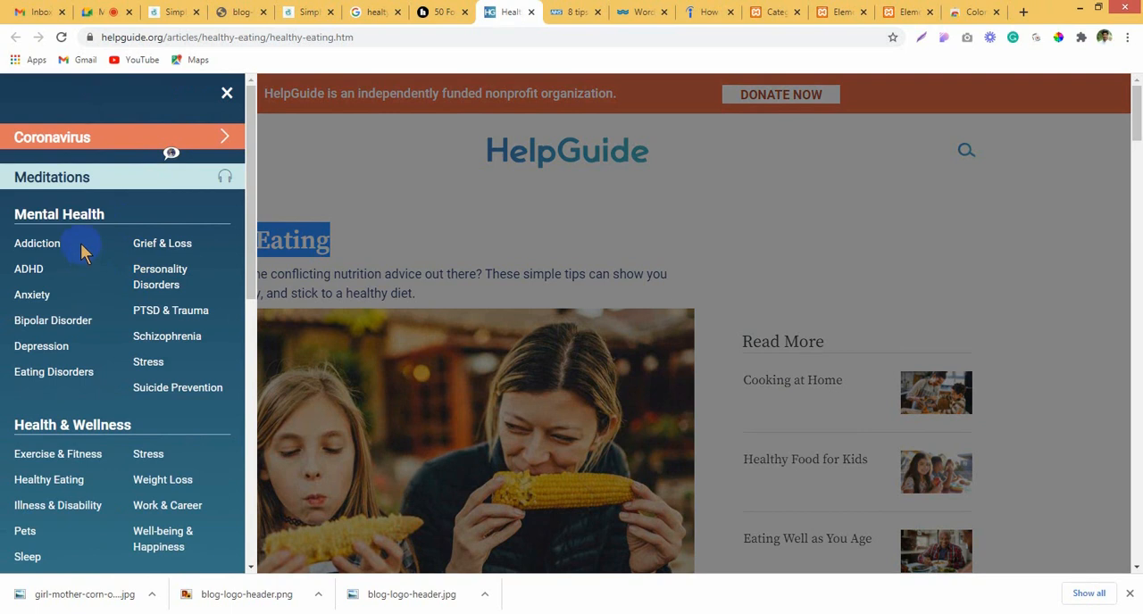
{"action": "mouse_move", "coordinate": [80, 244]}
{"action": "left_mouse_down"}
{"action": "mouse_move", "coordinate": [8, 239]}
{"action": "mouse_move", "coordinate": [3, 223]}
{"action": "left_mouse_up"}
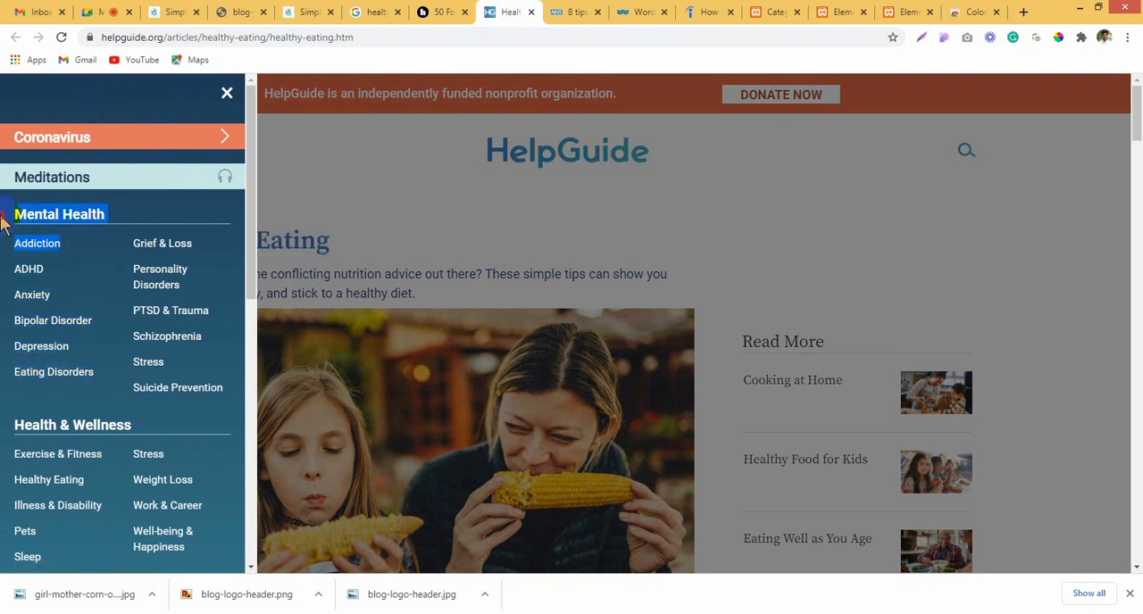
{"action": "left_click", "coordinate": [2, 194]}
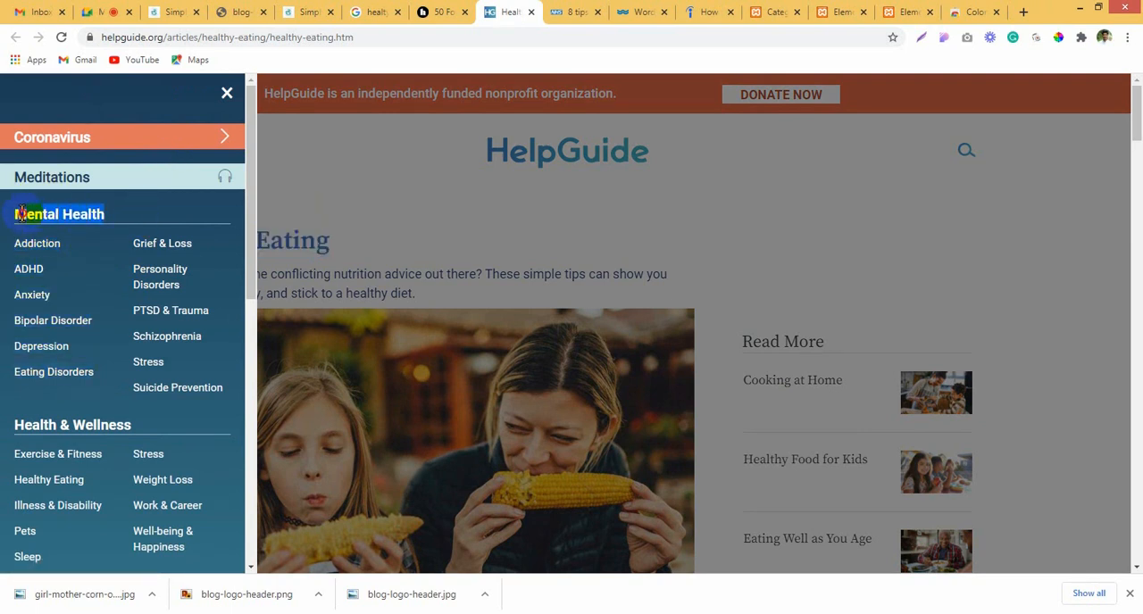
Step: Return to the WordPress categories page and add the copied "Mental Health" as a new category
{"action": "left_click", "coordinate": [582, 11]}
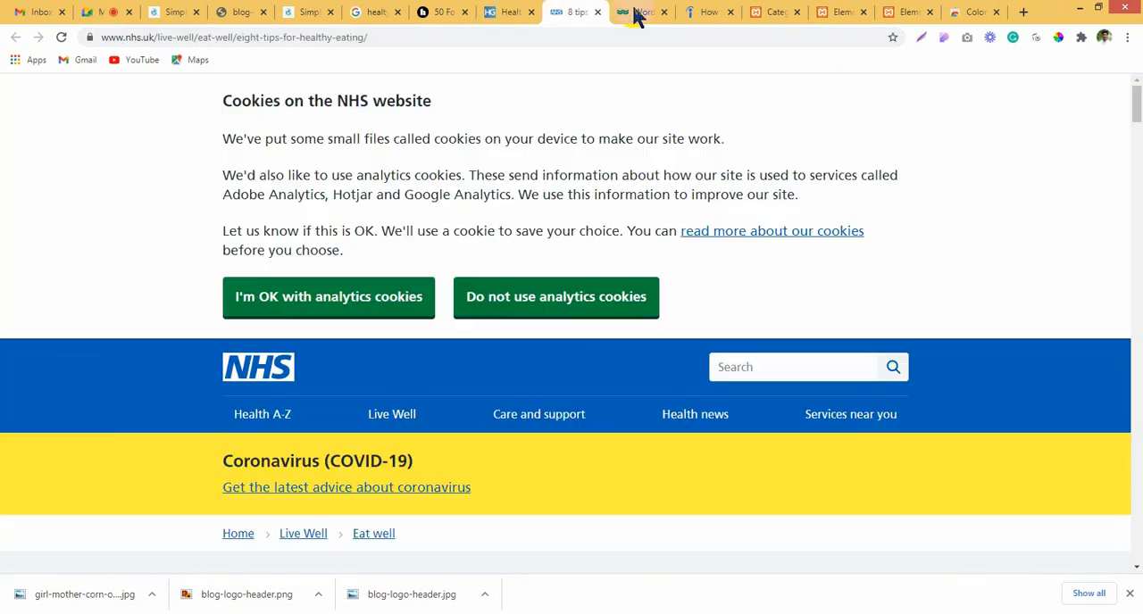
{"action": "left_click", "coordinate": [637, 13]}
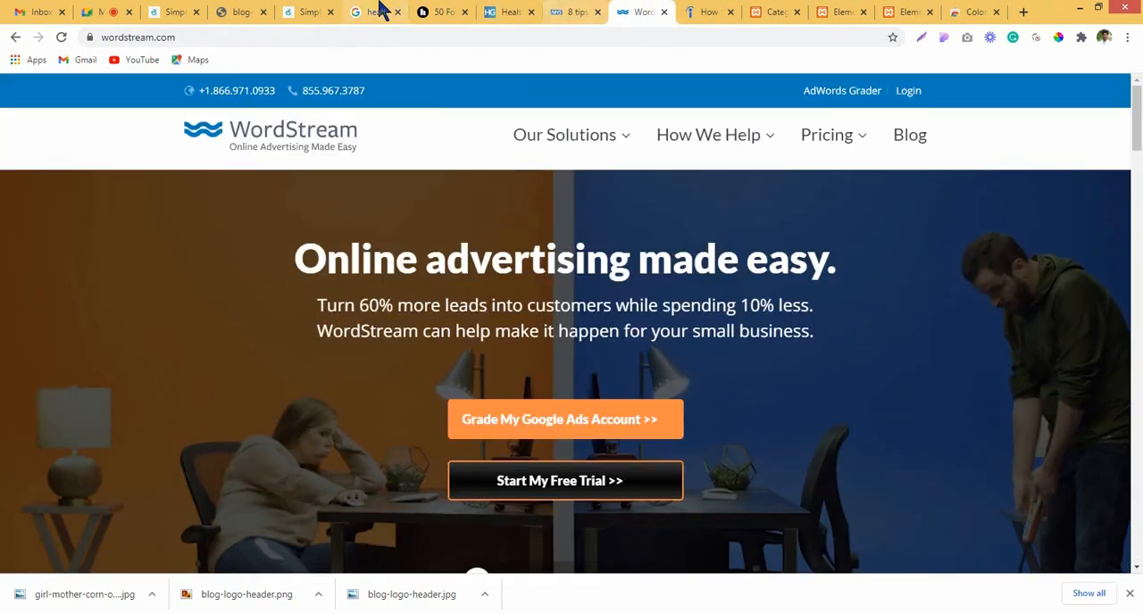
{"action": "left_click", "coordinate": [766, 11]}
{"action": "left_click", "coordinate": [262, 258]}
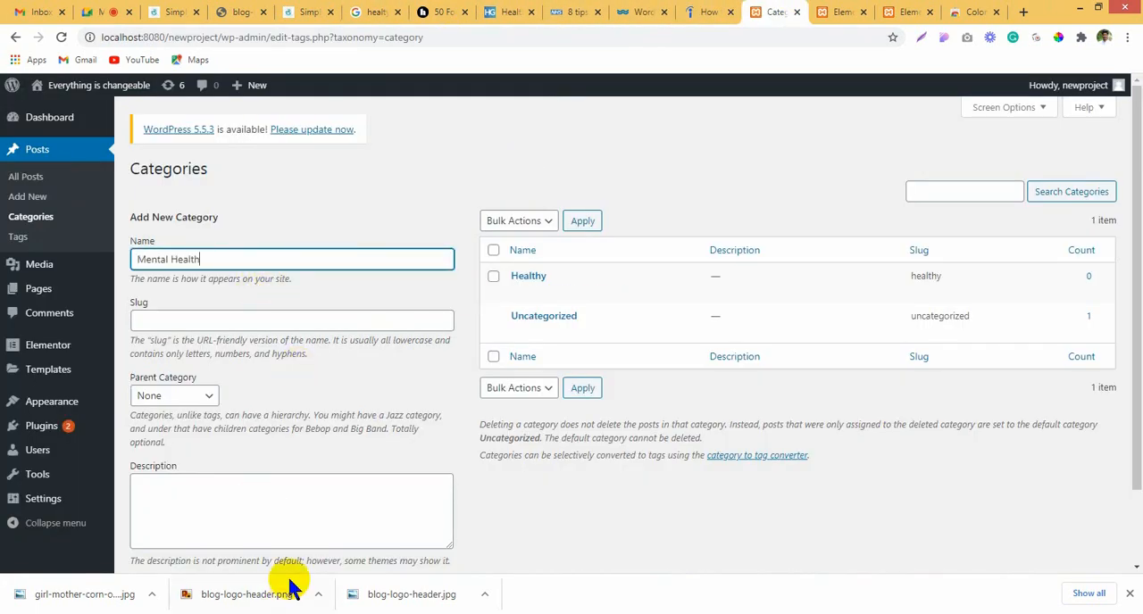
{"action": "scroll", "coordinate": [309, 523], "scroll_direction": "down", "scroll_amount": 2}
{"action": "left_click", "coordinate": [198, 496]}
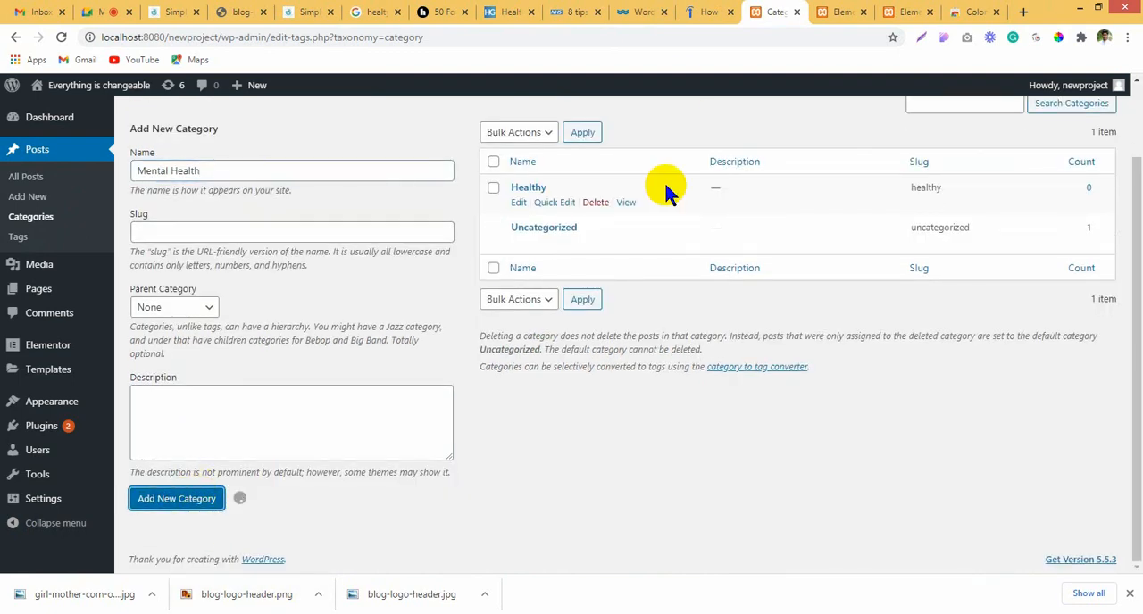
Step: Go back to HelpGuide's site menu and copy the "Children & Family" heading
{"action": "left_click", "coordinate": [709, 12]}
{"action": "left_click", "coordinate": [589, 11]}
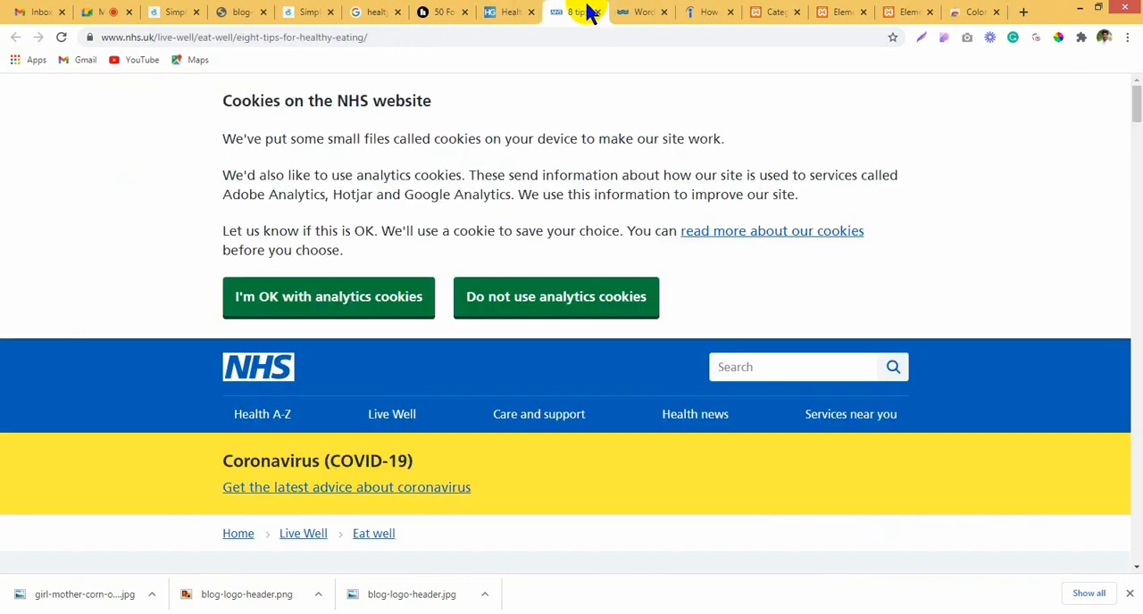
{"action": "left_click", "coordinate": [505, 11]}
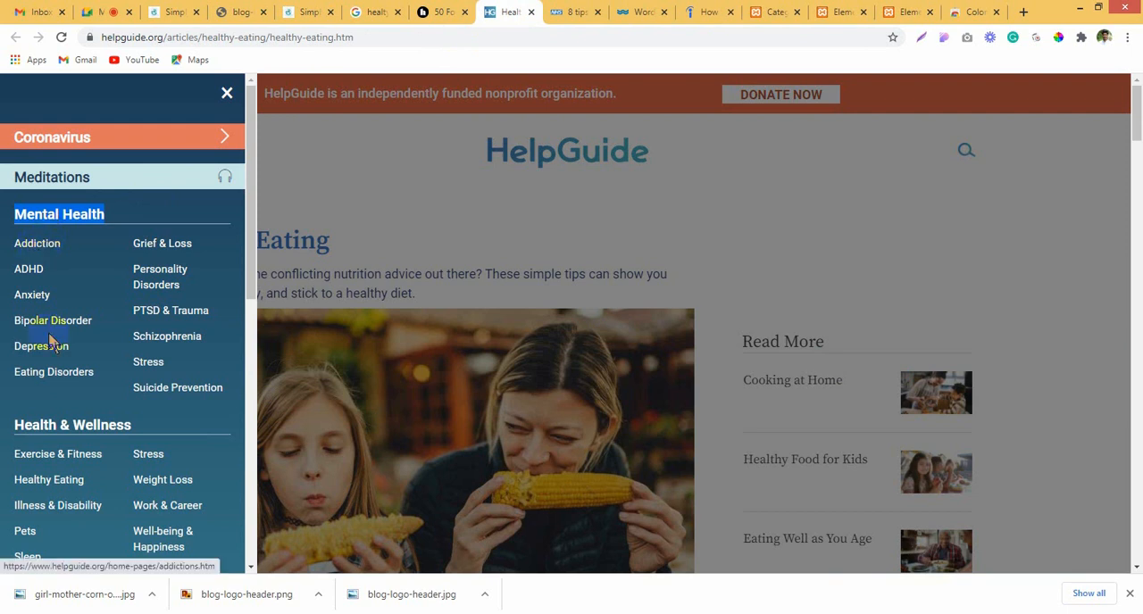
{"action": "scroll", "coordinate": [31, 388], "scroll_direction": "down", "scroll_amount": 2}
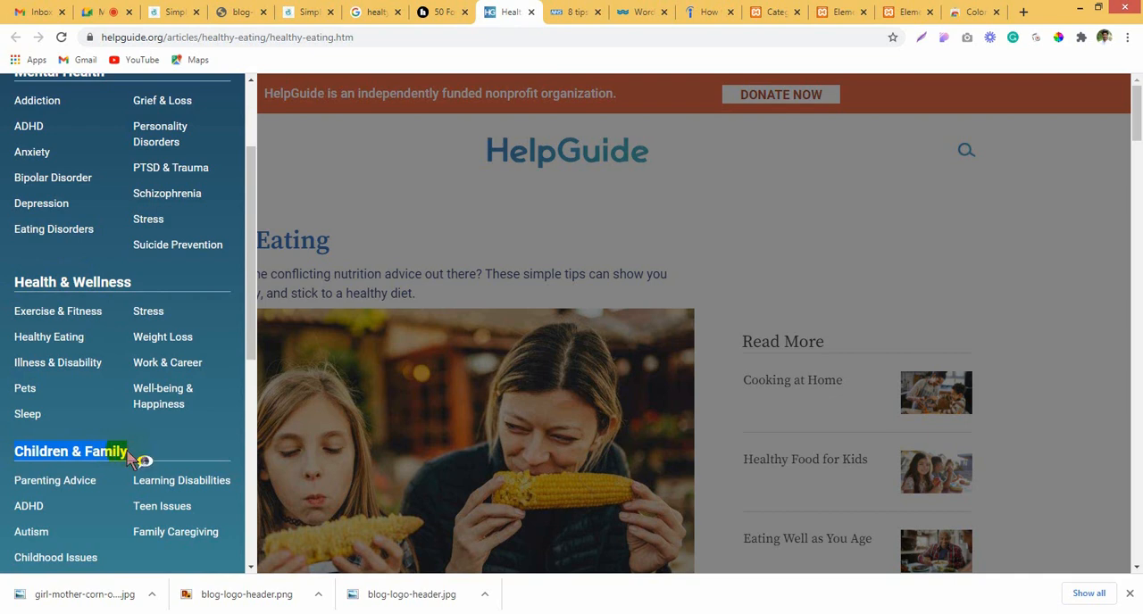
Step: Return to the WordPress categories page and add "Children & Family" as a new category
{"action": "left_click", "coordinate": [720, 10]}
{"action": "left_click", "coordinate": [826, 10]}
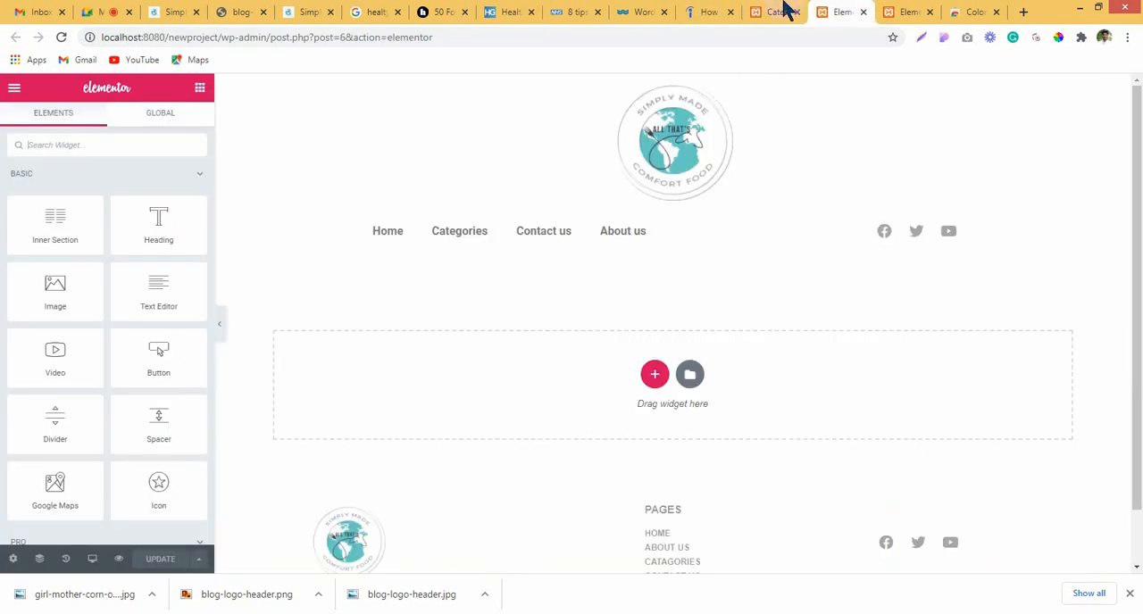
{"action": "left_click", "coordinate": [784, 10]}
{"action": "left_click", "coordinate": [839, 11]}
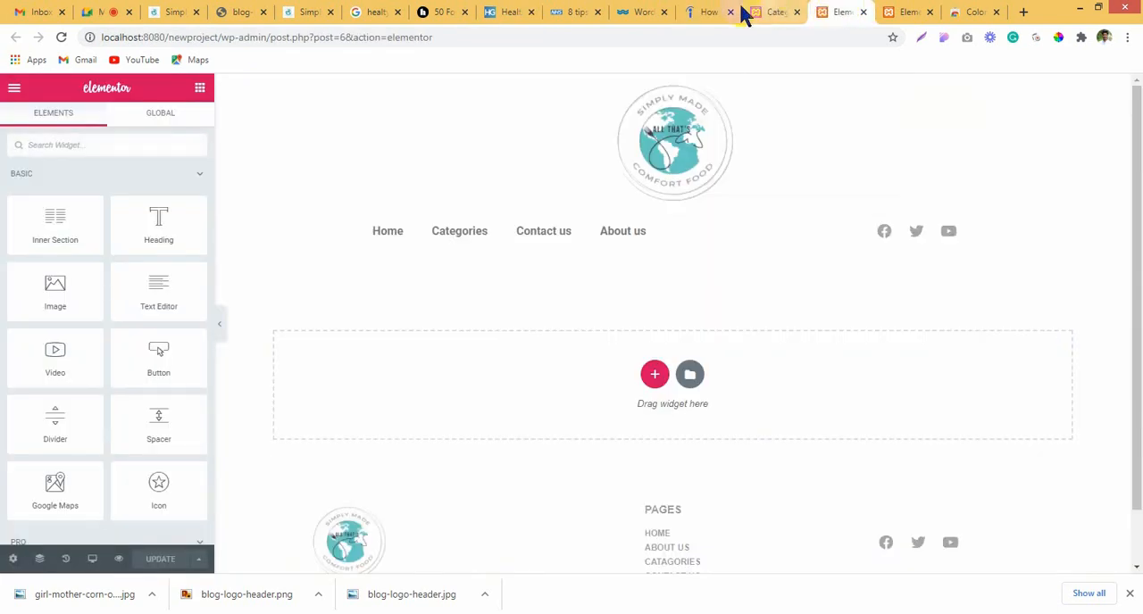
{"action": "left_click", "coordinate": [709, 10]}
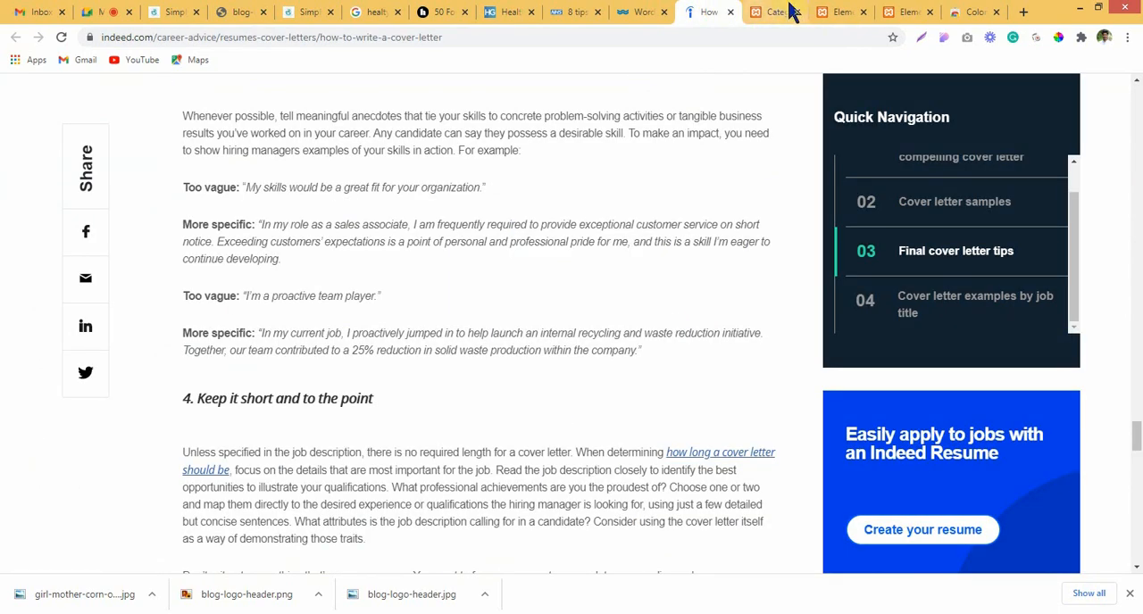
{"action": "left_click", "coordinate": [789, 12]}
{"action": "left_click", "coordinate": [286, 173]}
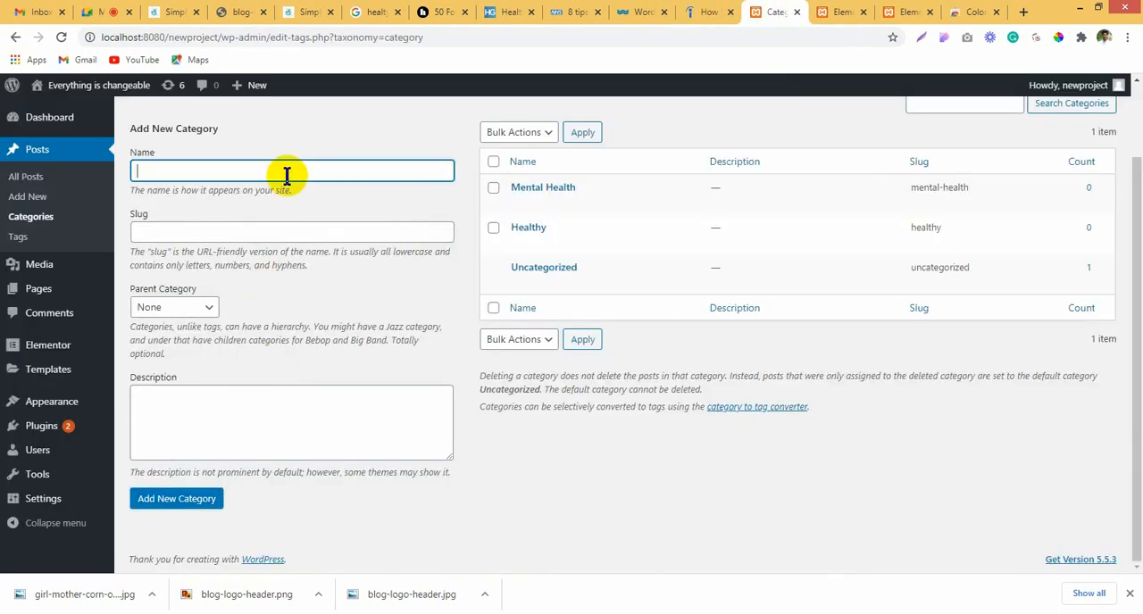
{"action": "left_click", "coordinate": [154, 504]}
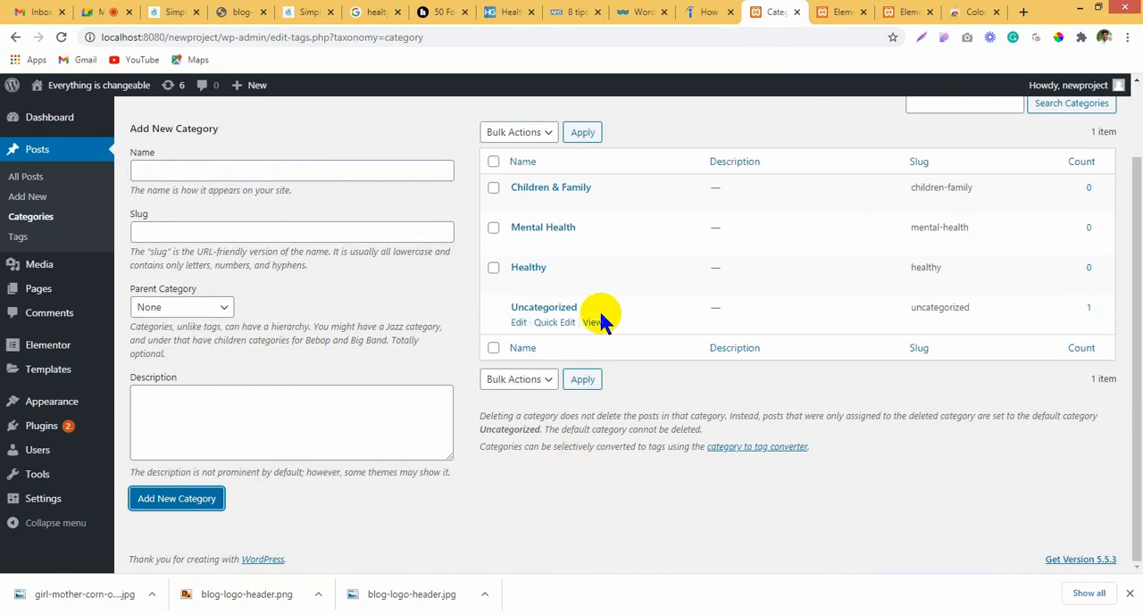
Step: Move the "Hello world!" post to the trash and start a new post
{"action": "scroll", "coordinate": [694, 280], "scroll_direction": "up", "scroll_amount": 2}
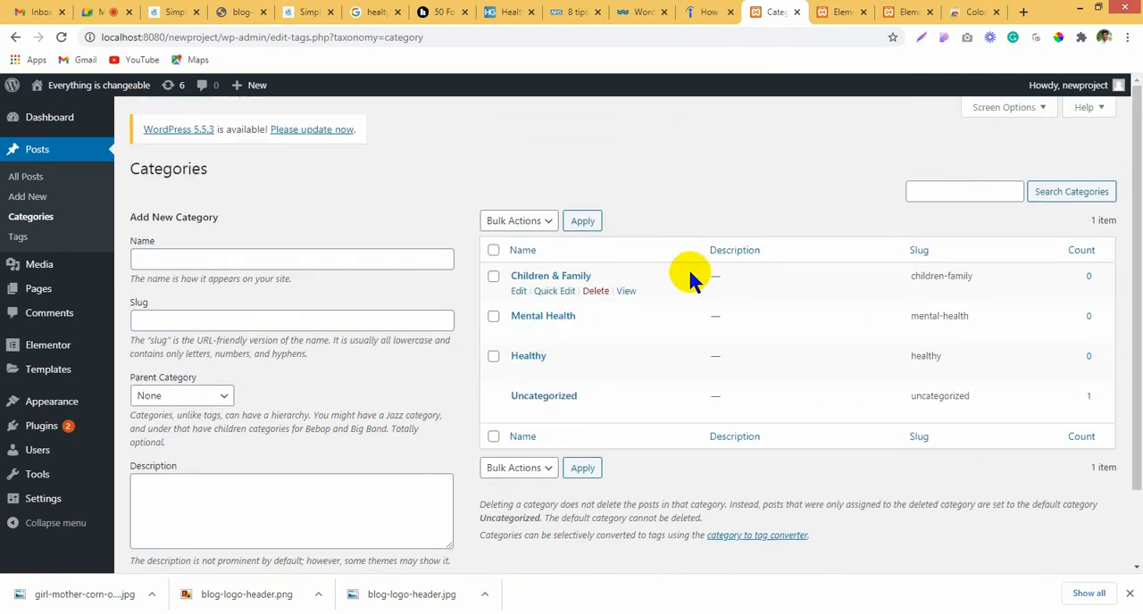
{"action": "left_click", "coordinate": [35, 186]}
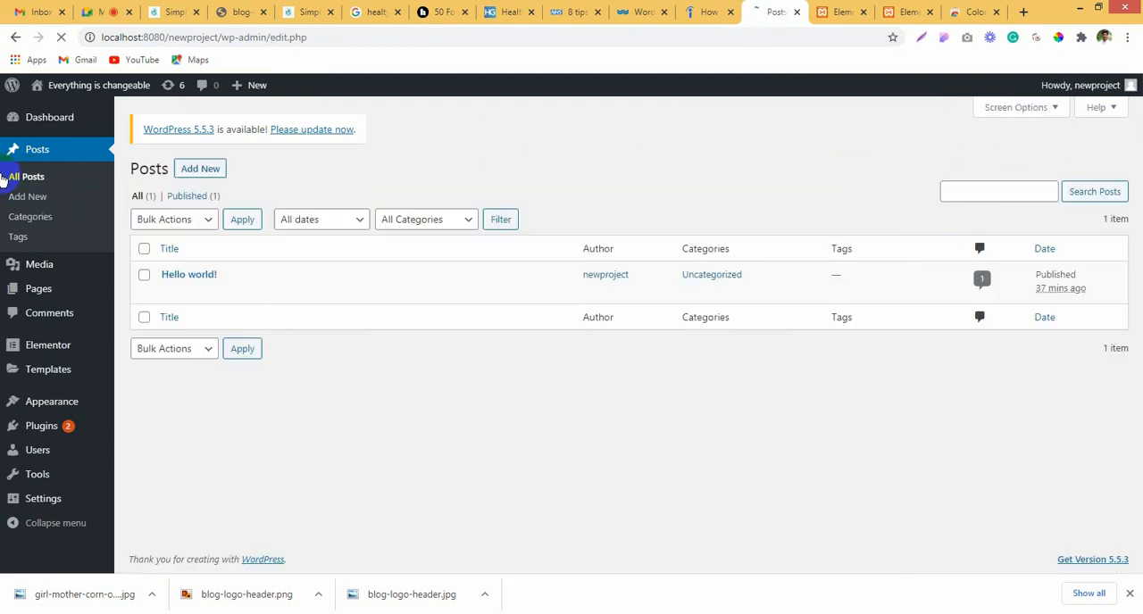
{"action": "mouse_move", "coordinate": [264, 277]}
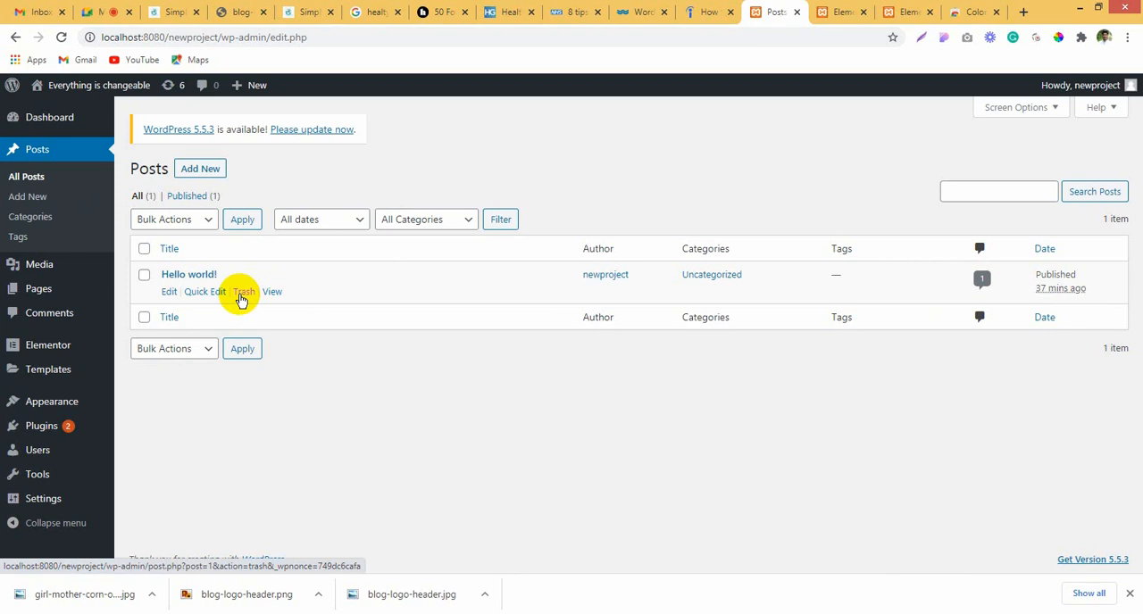
{"action": "left_click", "coordinate": [241, 294]}
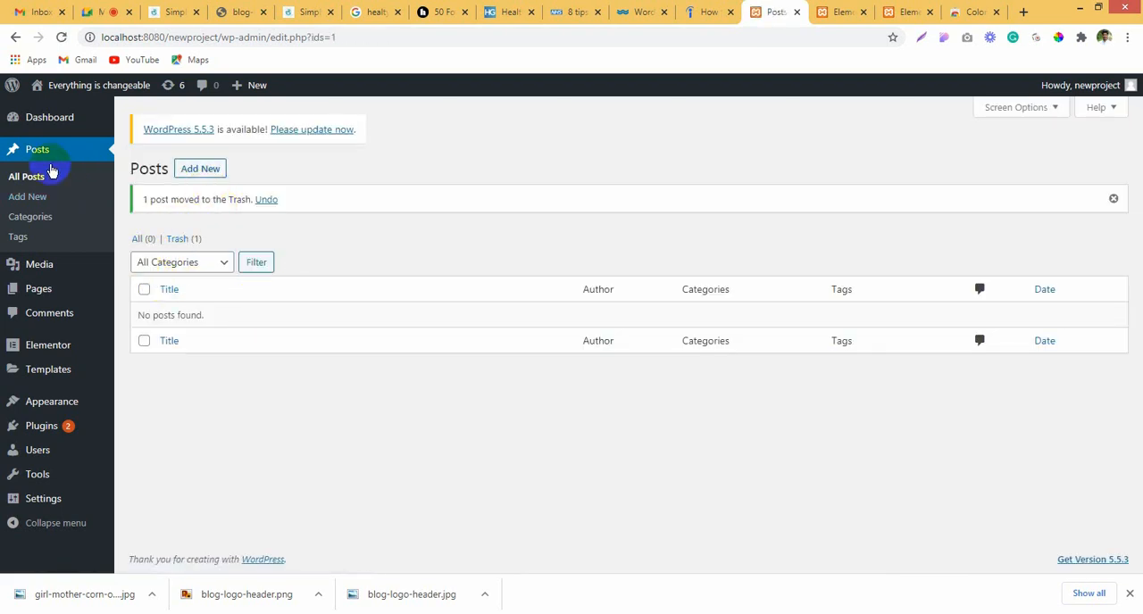
{"action": "left_click", "coordinate": [31, 197]}
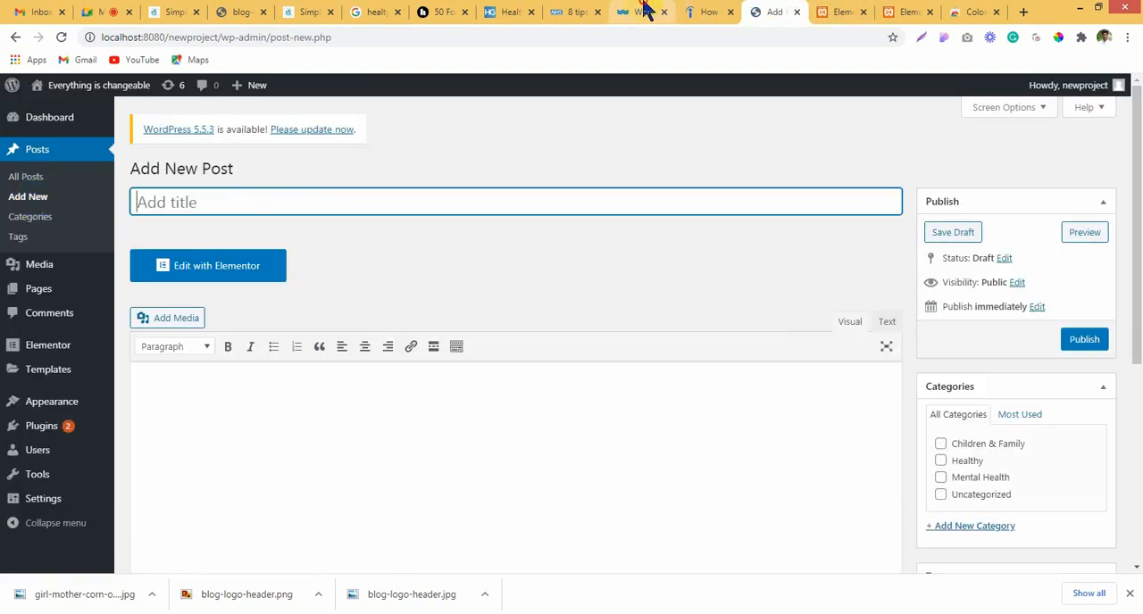
Step: Switch to the NHS "8 tips for healthy eating" article and save its photo of hands holding berries as a JPG
{"action": "left_click", "coordinate": [576, 11]}
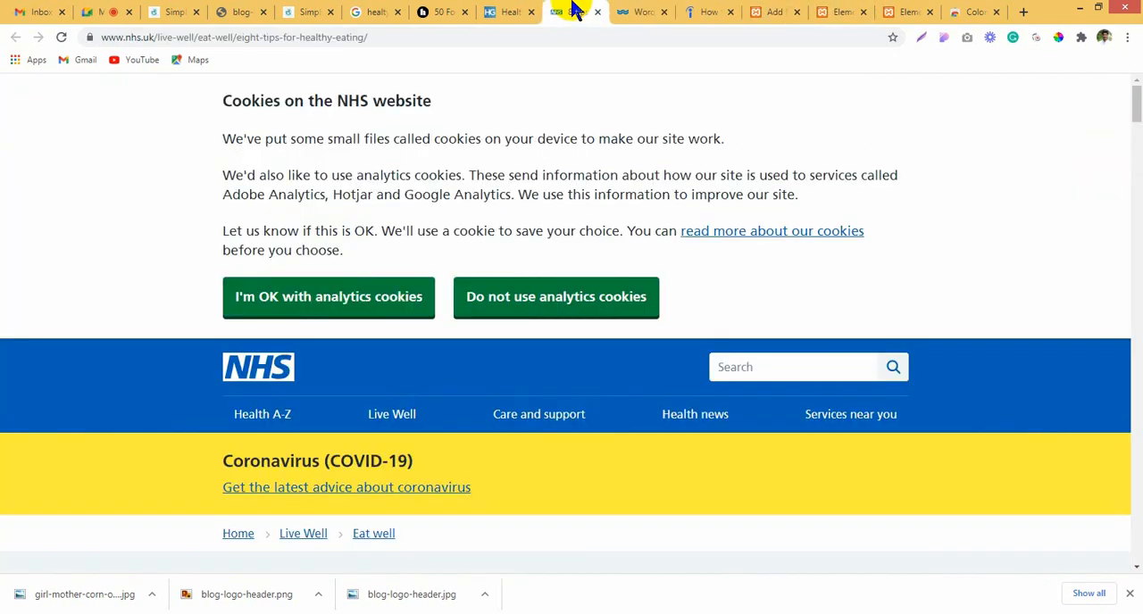
{"action": "mouse_move", "coordinate": [1134, 98]}
{"action": "left_mouse_down"}
{"action": "mouse_move", "coordinate": [1132, 217]}
{"action": "mouse_move", "coordinate": [1132, 77]}
{"action": "mouse_move", "coordinate": [1134, 151]}
{"action": "mouse_move", "coordinate": [1133, 138]}
{"action": "left_mouse_up"}
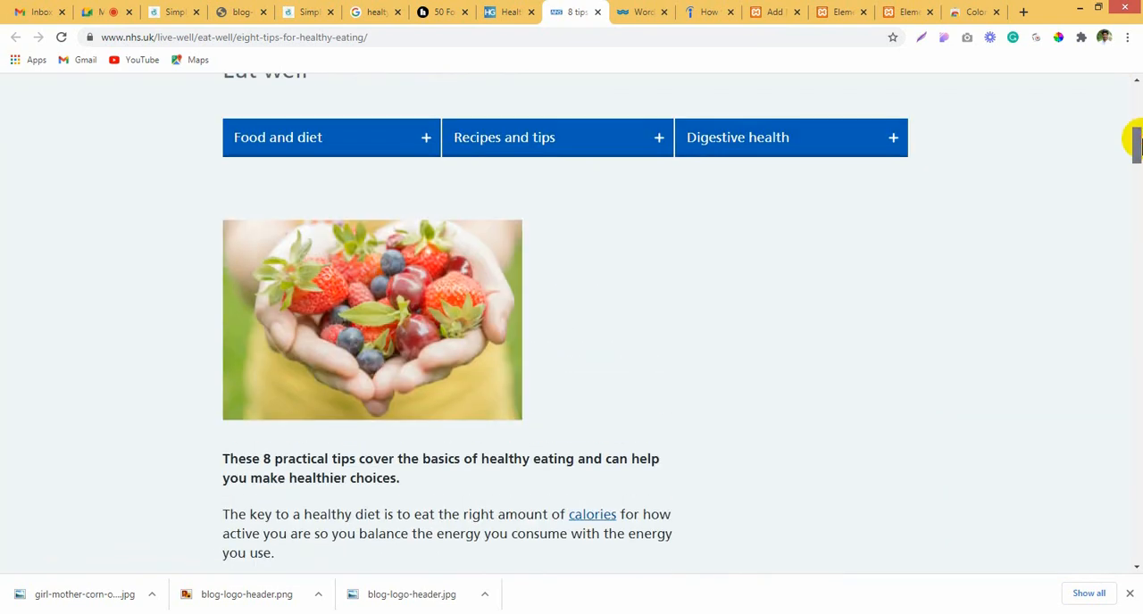
{"action": "right_click", "coordinate": [456, 314]}
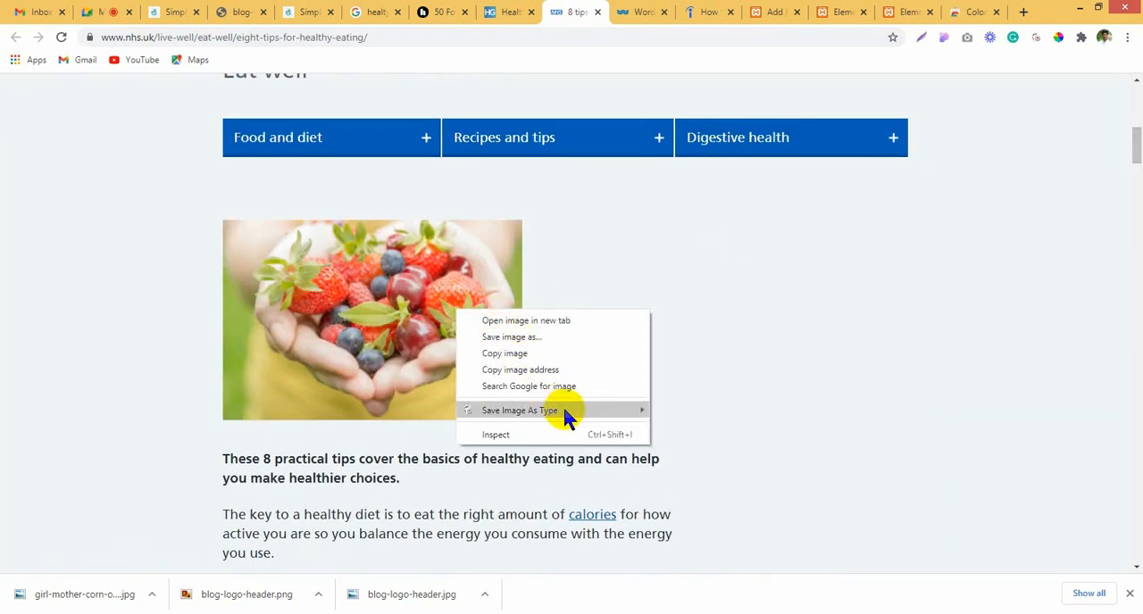
{"action": "left_click", "coordinate": [676, 411]}
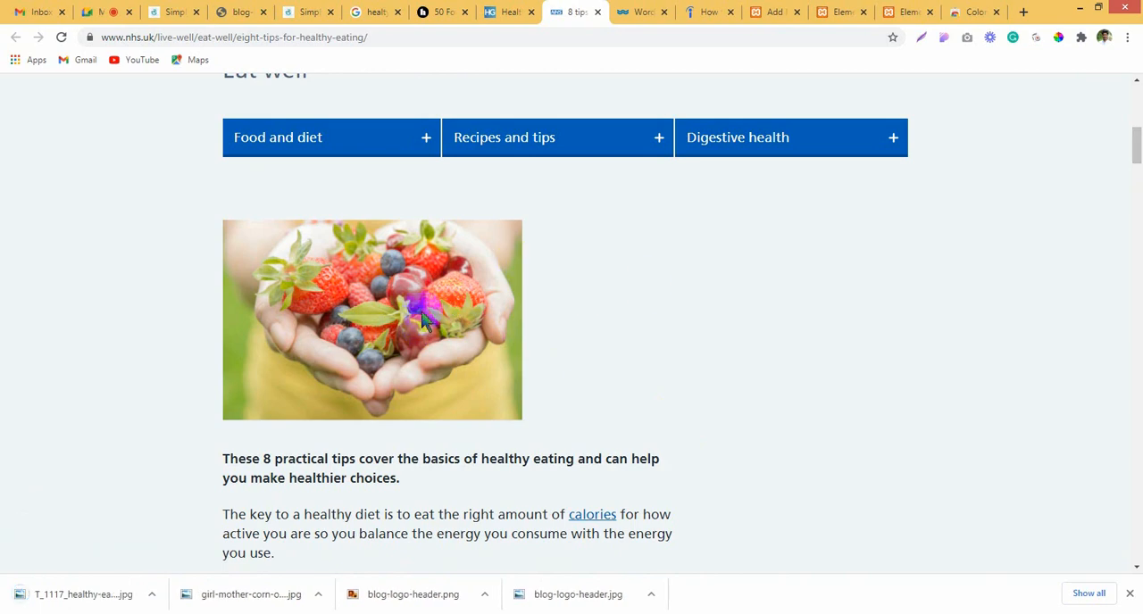
{"action": "scroll", "coordinate": [759, 330], "scroll_direction": "down", "scroll_amount": 2}
{"action": "scroll", "coordinate": [755, 328], "scroll_direction": "up", "scroll_amount": 5}
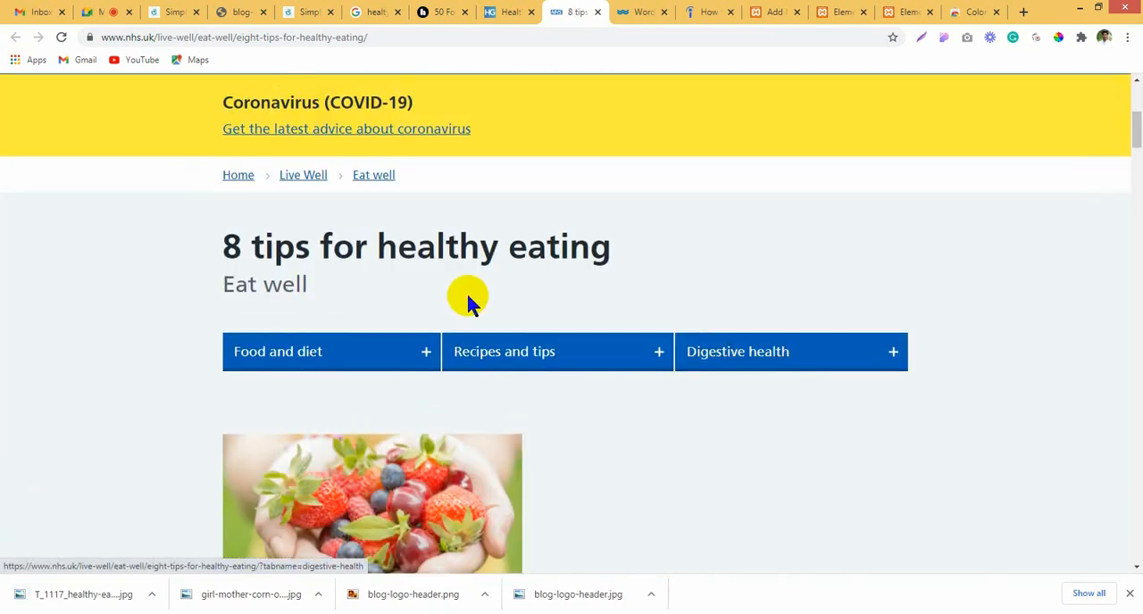
Step: Copy the NHS article's heading "8 tips for healthy eating" and paste it as the title of the new WordPress post
{"action": "left_click_drag", "start_coordinate": [207, 248], "coordinate": [755, 250]}
{"action": "key", "text": "ctrl+c"}
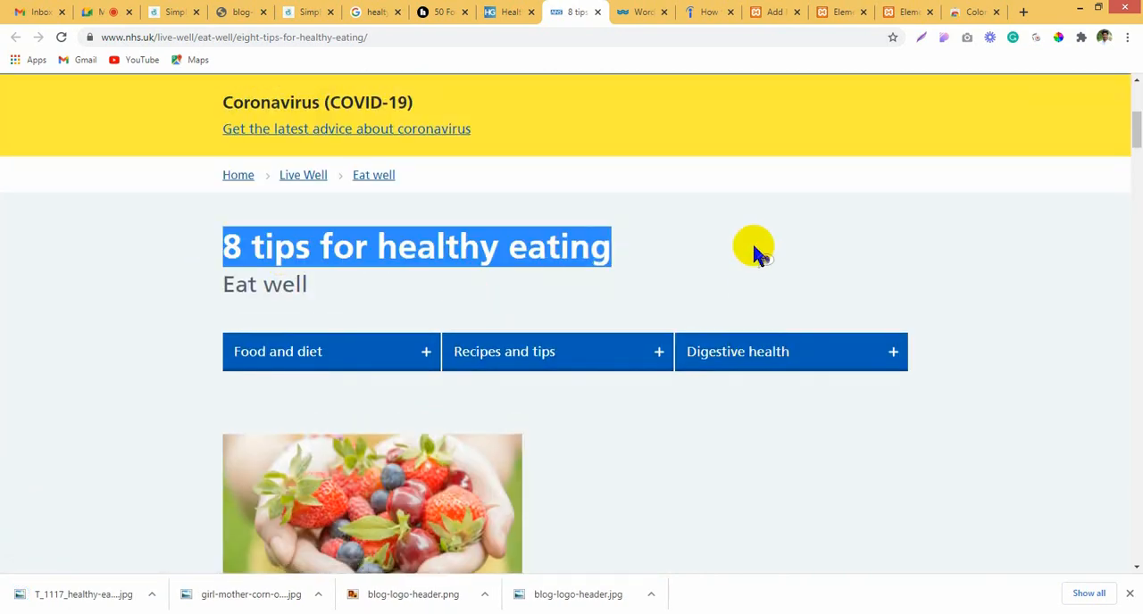
{"action": "left_click", "coordinate": [627, 11]}
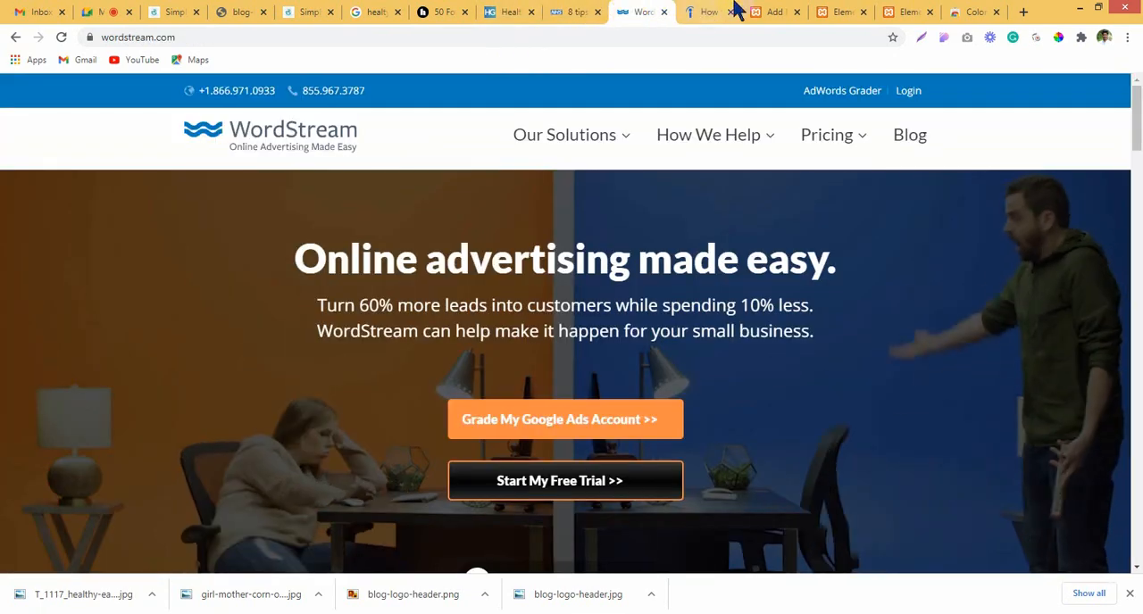
{"action": "left_click", "coordinate": [709, 11]}
{"action": "left_click", "coordinate": [402, 12]}
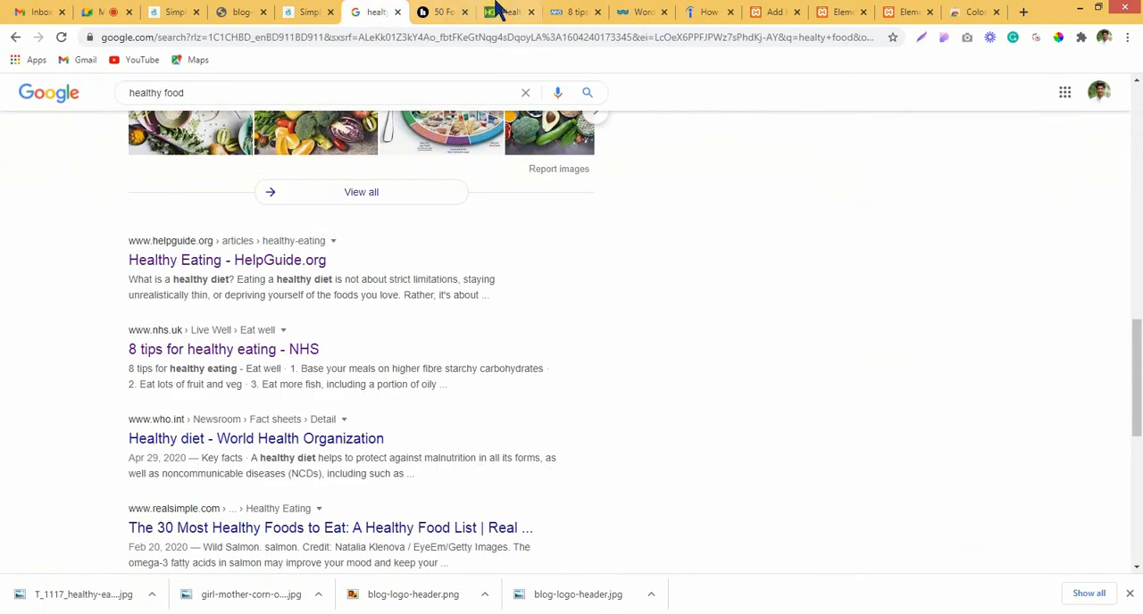
{"action": "left_click", "coordinate": [502, 11]}
{"action": "left_click", "coordinate": [774, 11]}
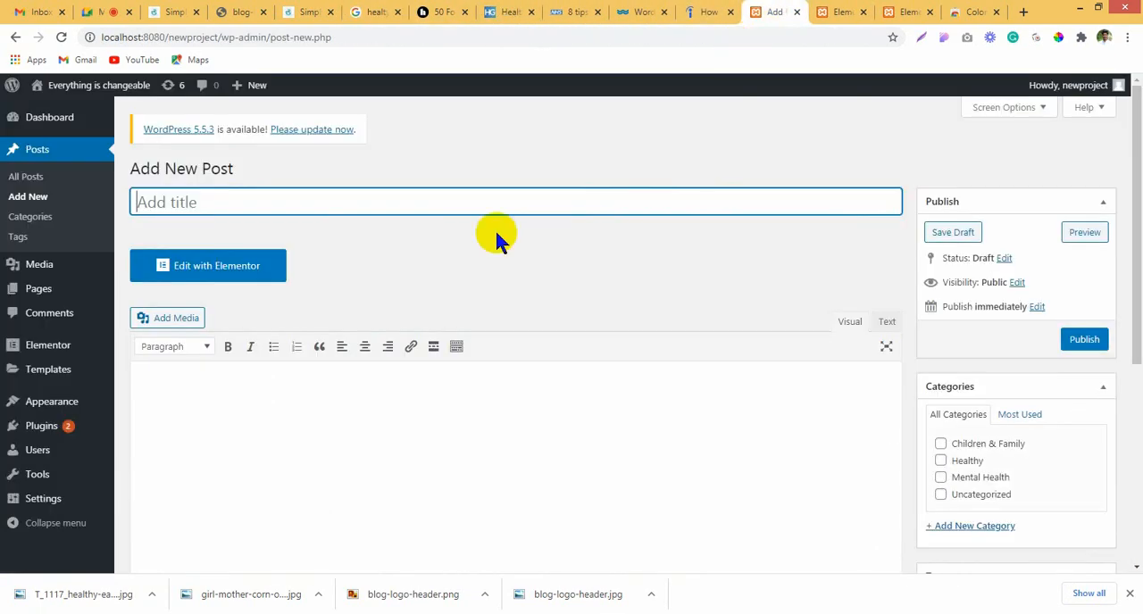
{"action": "key", "text": "ctrl+v"}
{"action": "left_click", "coordinate": [301, 438]}
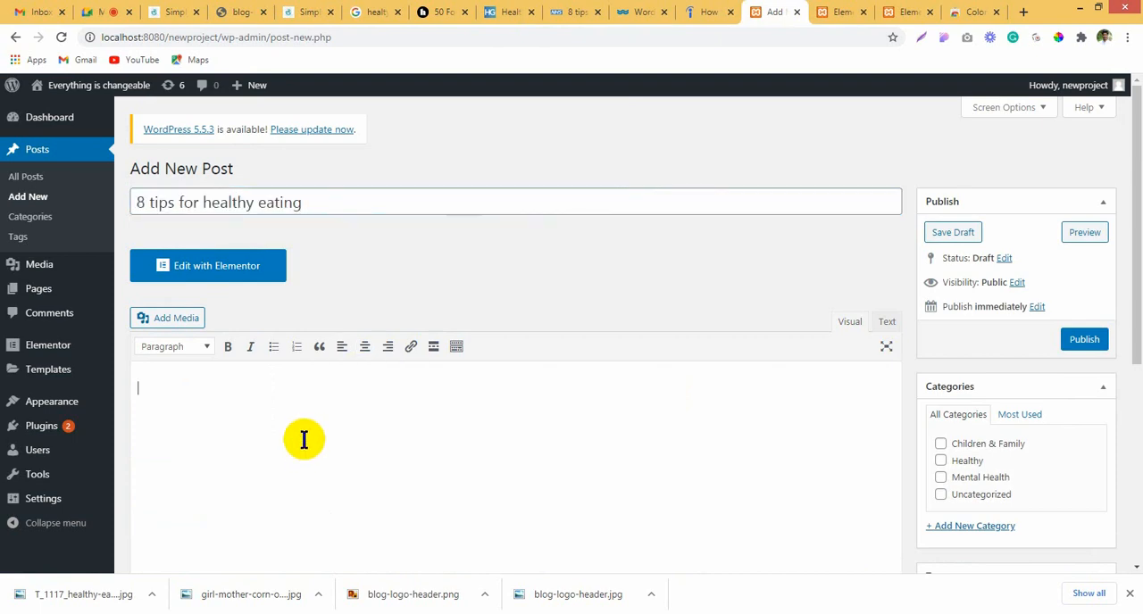
{"action": "scroll", "coordinate": [303, 443], "scroll_direction": "down", "scroll_amount": 3}
{"action": "scroll", "coordinate": [497, 286], "scroll_direction": "up", "scroll_amount": 3}
{"action": "left_click", "coordinate": [629, 12]}
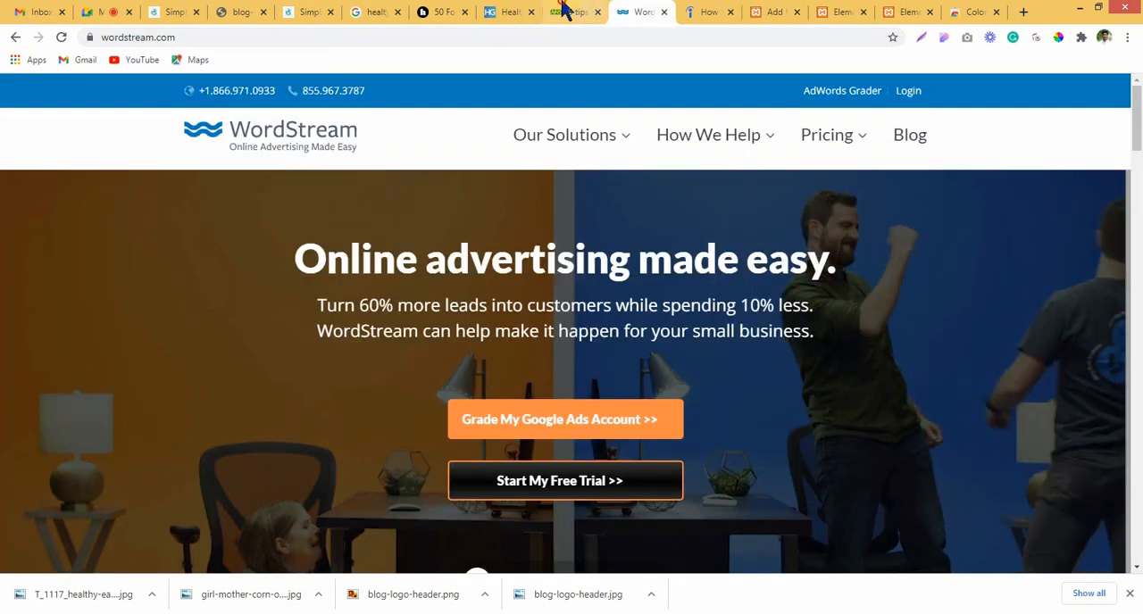
{"action": "left_click", "coordinate": [570, 11]}
{"action": "left_click", "coordinate": [144, 321]}
{"action": "scroll", "coordinate": [179, 286], "scroll_direction": "down", "scroll_amount": 3}
{"action": "scroll", "coordinate": [212, 276], "scroll_direction": "up", "scroll_amount": 2}
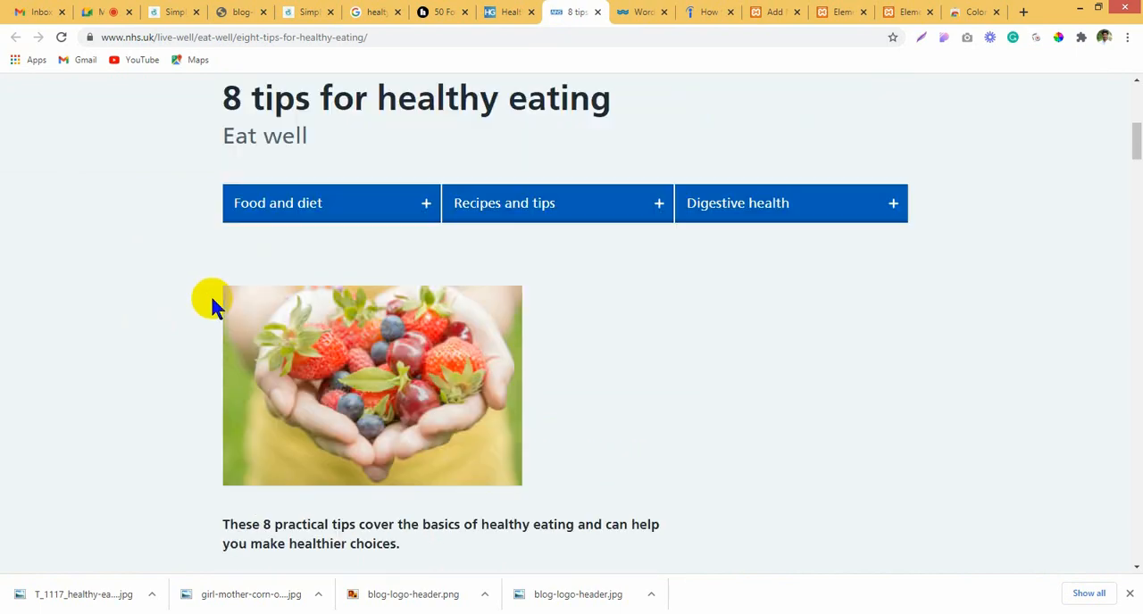
{"action": "scroll", "coordinate": [219, 357], "scroll_direction": "down", "scroll_amount": 3}
{"action": "left_click_drag", "start_coordinate": [217, 306], "coordinate": [611, 465]}
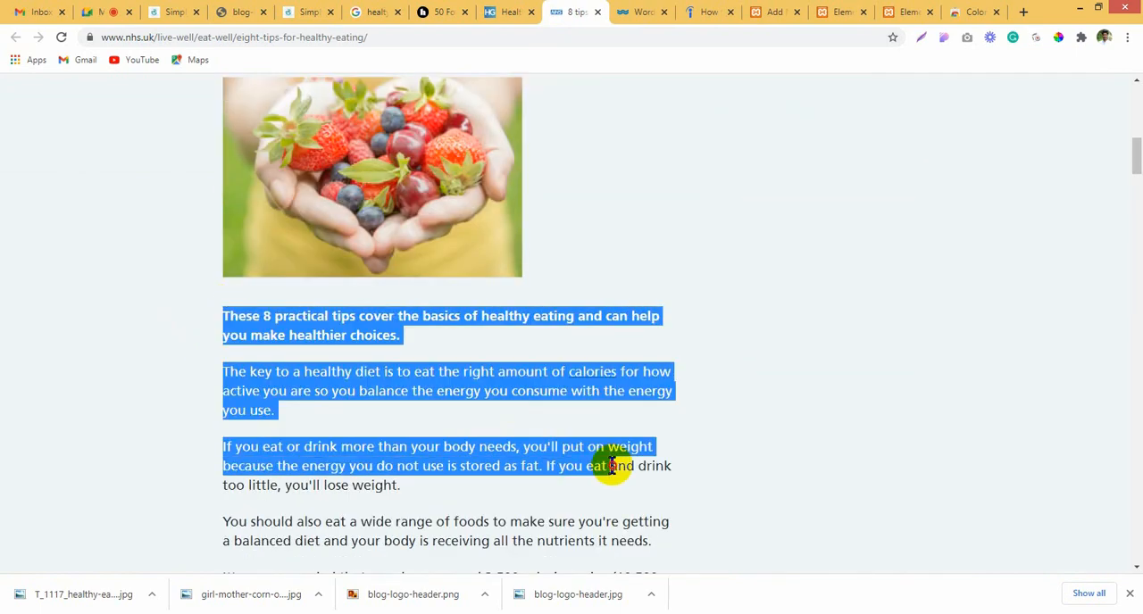
{"action": "left_click", "coordinate": [414, 279]}
Step: Close the WordStream page and return to the NHS "8 tips for healthy eating" article
{"action": "left_click", "coordinate": [659, 11]}
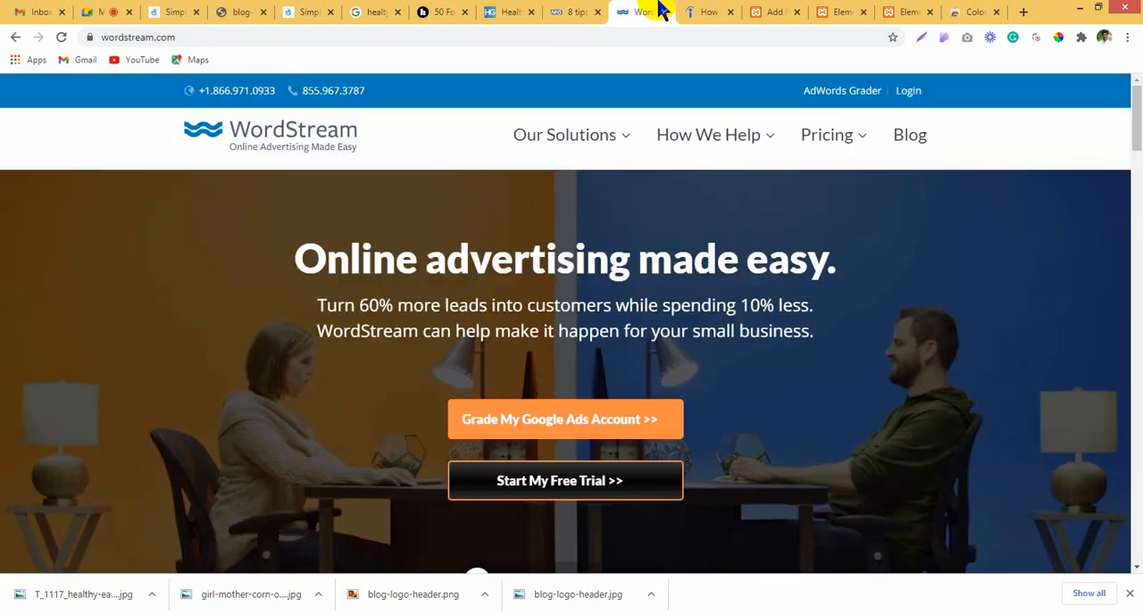
{"action": "left_click", "coordinate": [712, 11]}
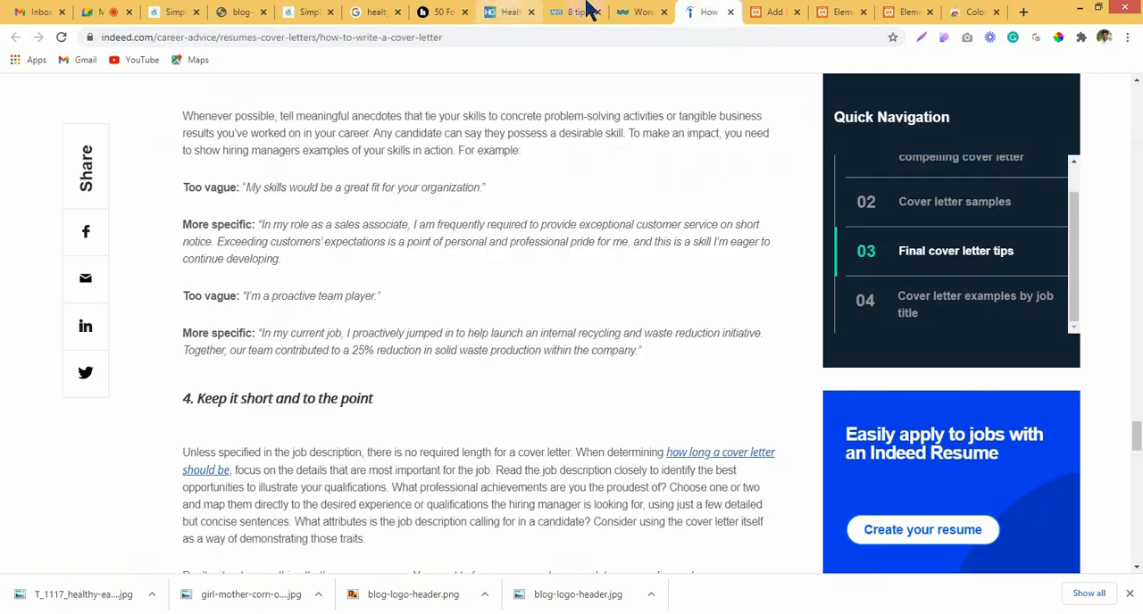
{"action": "left_click", "coordinate": [665, 16]}
{"action": "left_click", "coordinate": [663, 12]}
{"action": "left_click", "coordinate": [535, 10]}
{"action": "left_click", "coordinate": [577, 13]}
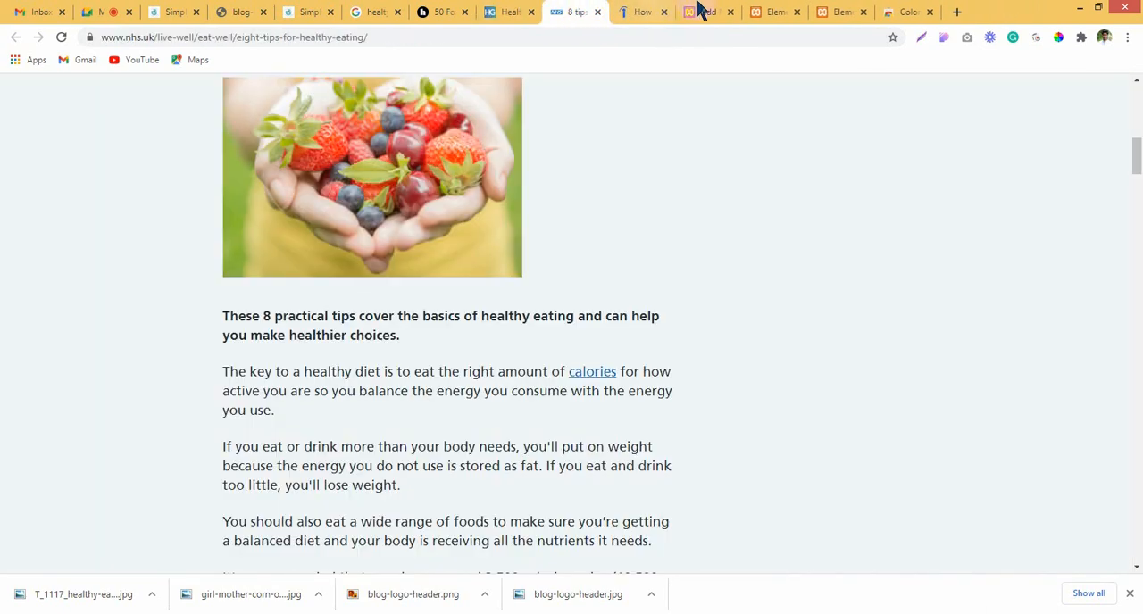
Step: Return to the new post, upload the downloaded healthy-eating JPG to the media library and insert it into the post body
{"action": "left_click", "coordinate": [705, 10]}
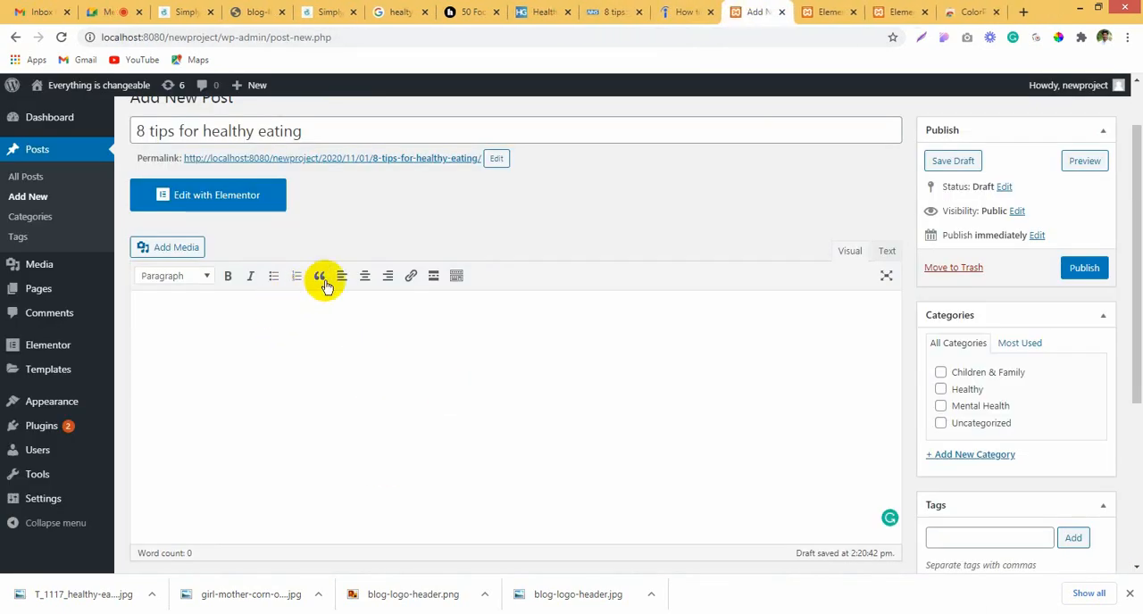
{"action": "left_click", "coordinate": [177, 250]}
{"action": "left_click_drag", "start_coordinate": [100, 592], "coordinate": [337, 352]}
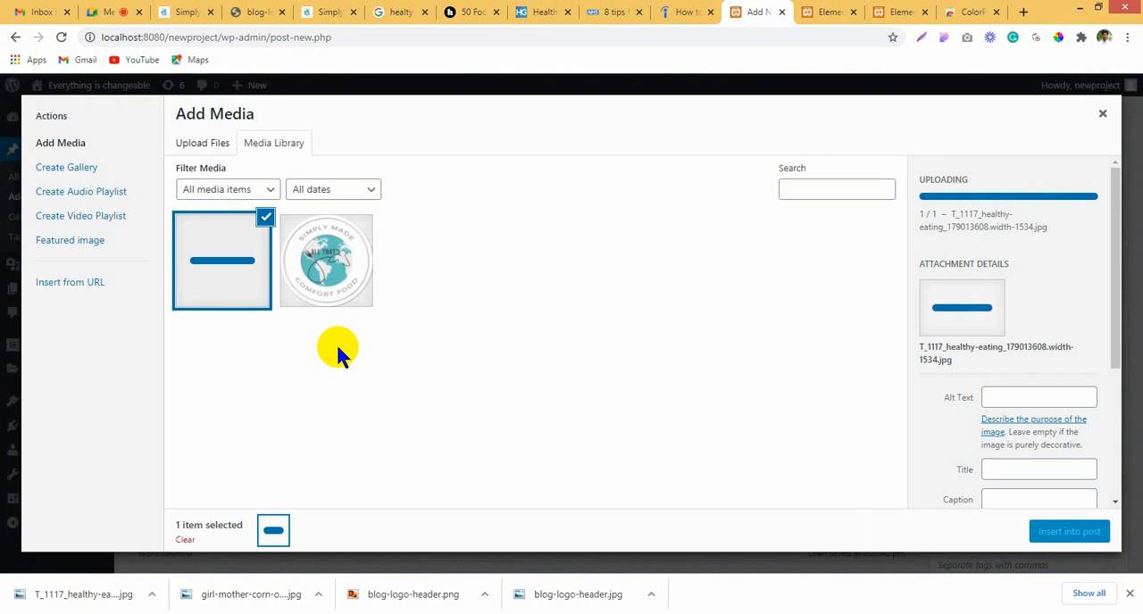
{"action": "left_click", "coordinate": [1088, 539]}
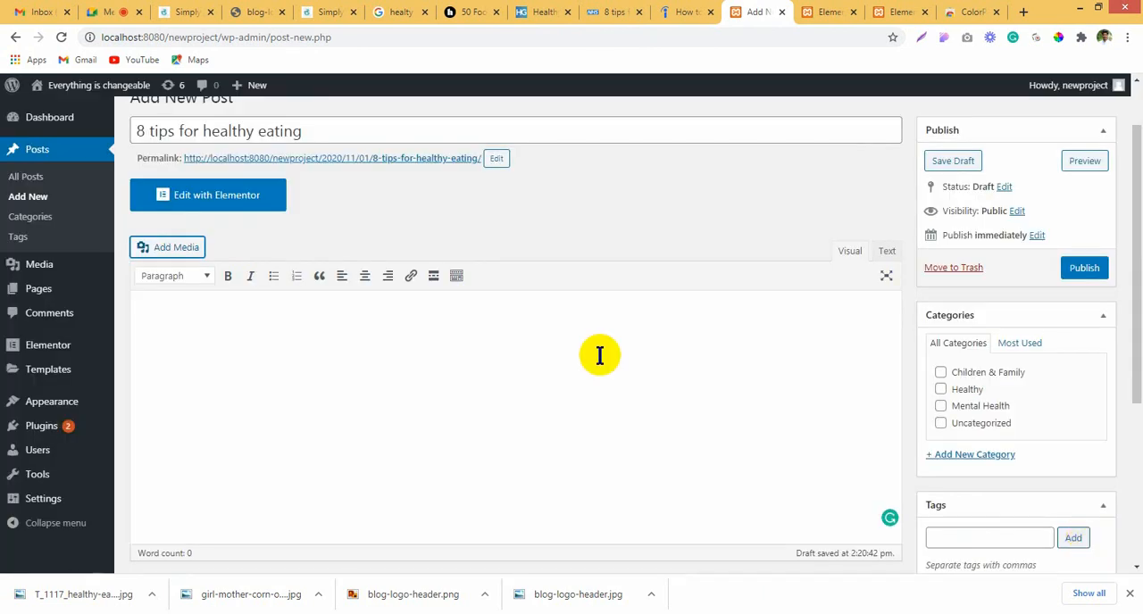
{"action": "scroll", "coordinate": [525, 314], "scroll_direction": "down", "scroll_amount": 1}
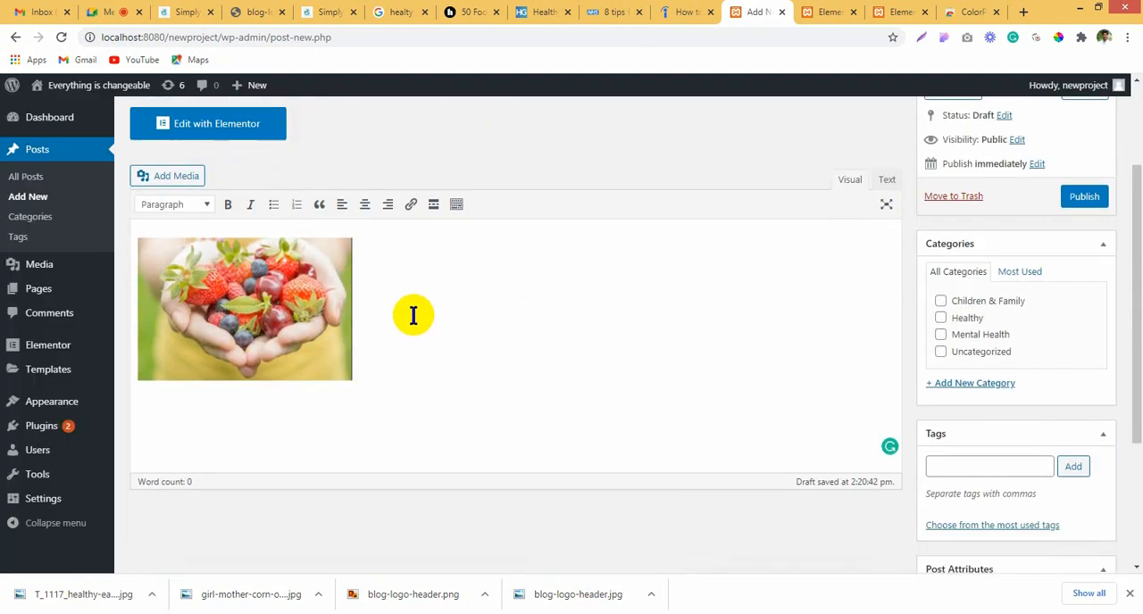
Step: Center the berries photo in the post body and put the text cursor after it
{"action": "left_click", "coordinate": [297, 307]}
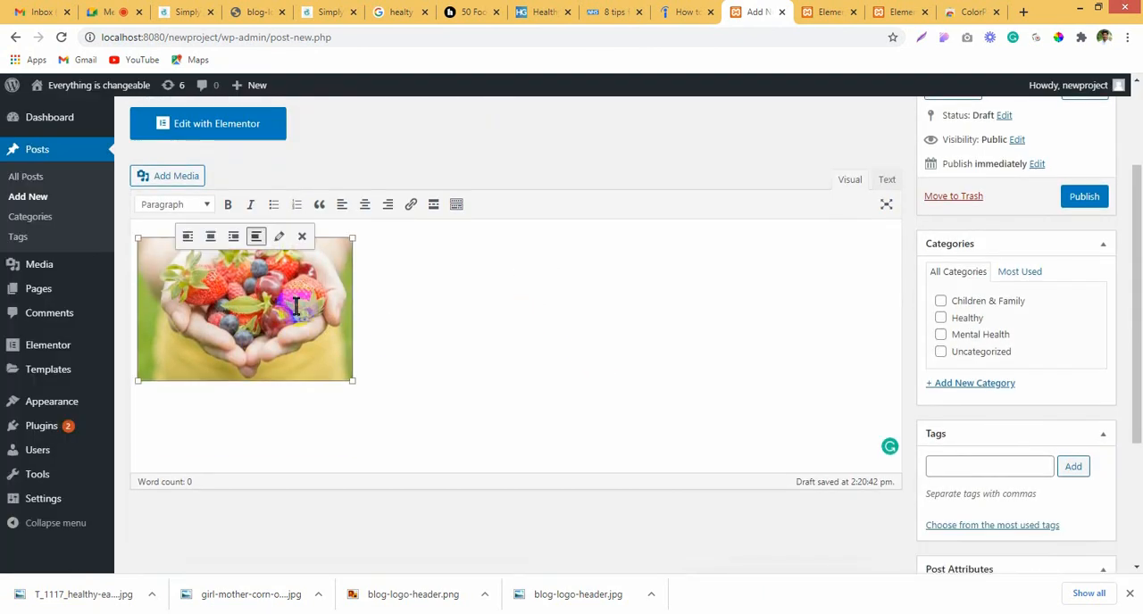
{"action": "left_click", "coordinate": [213, 236]}
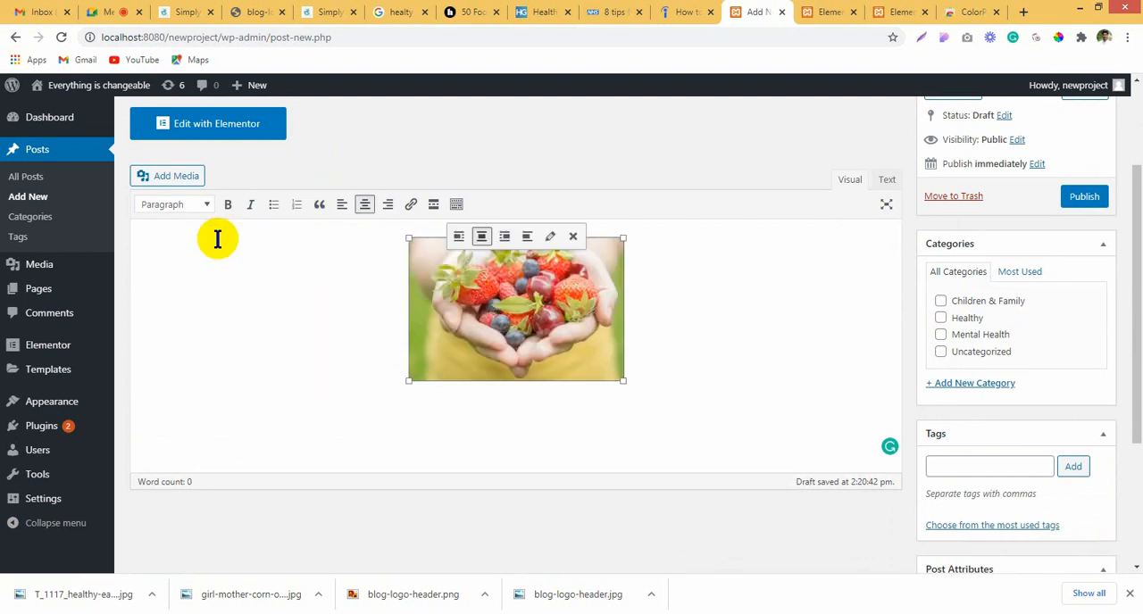
{"action": "left_click", "coordinate": [649, 390]}
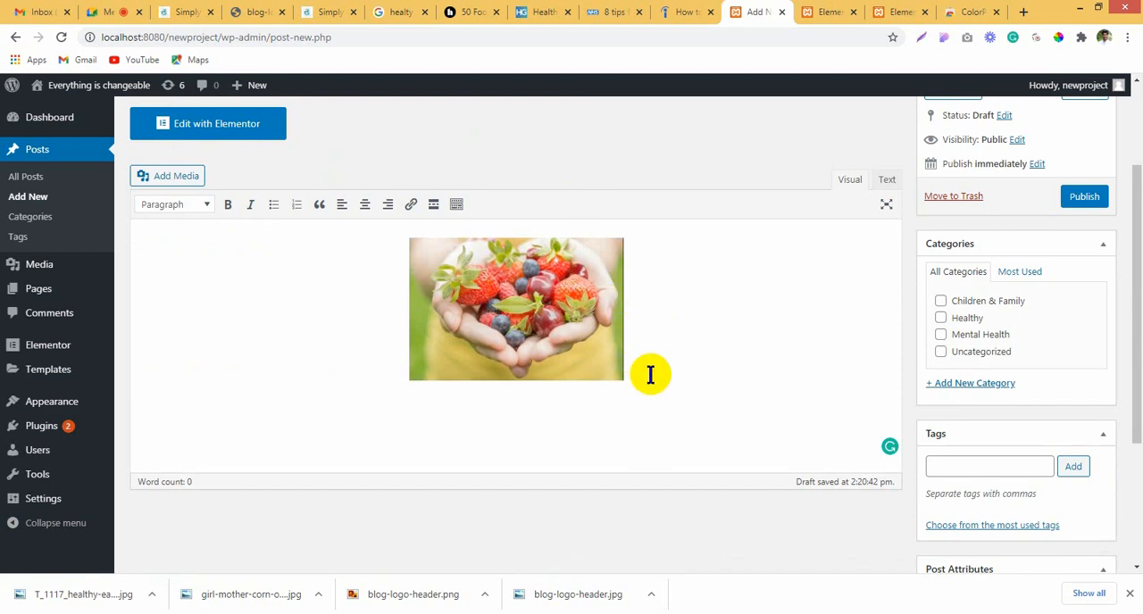
Step: Copy the NHS article text from "These 8 practical tips" through the end of the "8. Do not skip breakfast" section
{"action": "left_click", "coordinate": [685, 11]}
{"action": "left_click", "coordinate": [616, 11]}
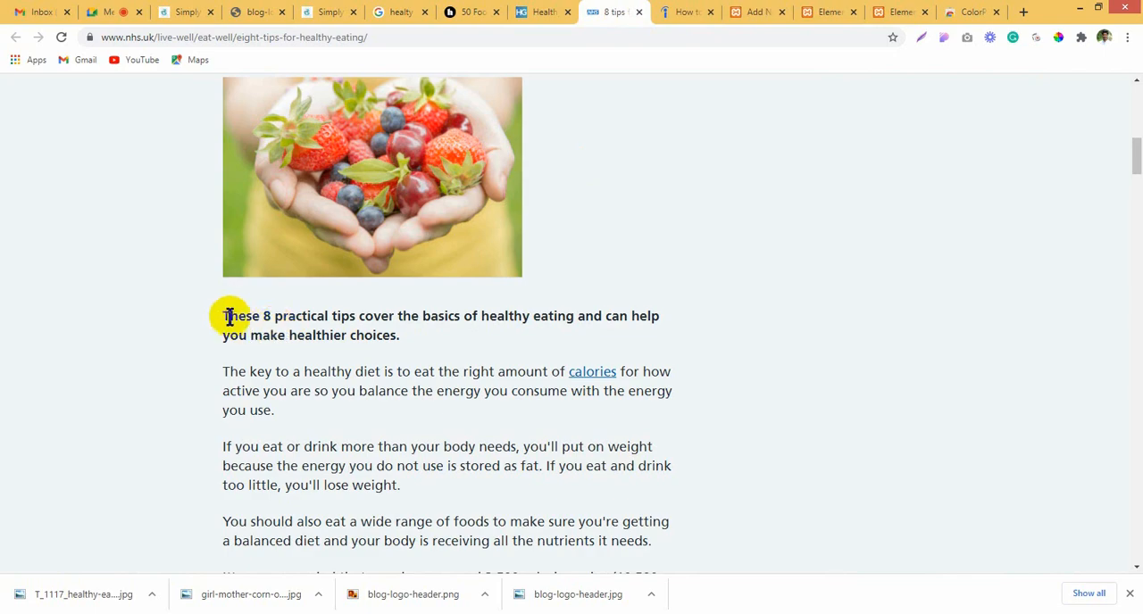
{"action": "mouse_move", "coordinate": [228, 317]}
{"action": "left_mouse_down"}
{"action": "mouse_move", "coordinate": [402, 454]}
{"action": "mouse_move", "coordinate": [438, 459]}
{"action": "mouse_move", "coordinate": [436, 286]}
{"action": "mouse_move", "coordinate": [612, 294]}
{"action": "mouse_move", "coordinate": [714, 324]}
{"action": "mouse_move", "coordinate": [705, 161]}
{"action": "mouse_move", "coordinate": [708, 179]}
{"action": "mouse_move", "coordinate": [735, 90]}
{"action": "mouse_move", "coordinate": [663, 388]}
{"action": "mouse_move", "coordinate": [587, 522]}
{"action": "mouse_move", "coordinate": [571, 482]}
{"action": "mouse_move", "coordinate": [513, 475]}
{"action": "left_mouse_up"}
{"action": "scroll", "coordinate": [423, 452], "scroll_direction": "down", "scroll_amount": 20}
{"action": "scroll", "coordinate": [430, 457], "scroll_direction": "down", "scroll_amount": 20}
{"action": "scroll", "coordinate": [705, 161], "scroll_direction": "up", "scroll_amount": 5}
{"action": "scroll", "coordinate": [587, 523], "scroll_direction": "down", "scroll_amount": 1}
{"action": "right_click", "coordinate": [513, 476]}
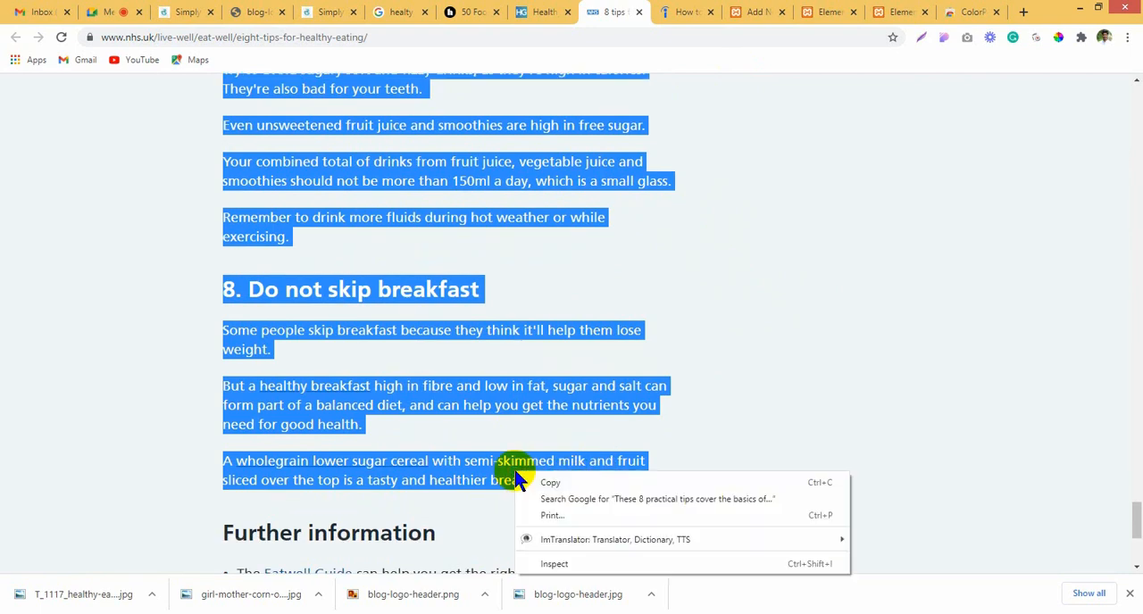
{"action": "left_click", "coordinate": [599, 479]}
Step: Paste the copied article text below the berries photo in the WordPress post
{"action": "left_click", "coordinate": [705, 18]}
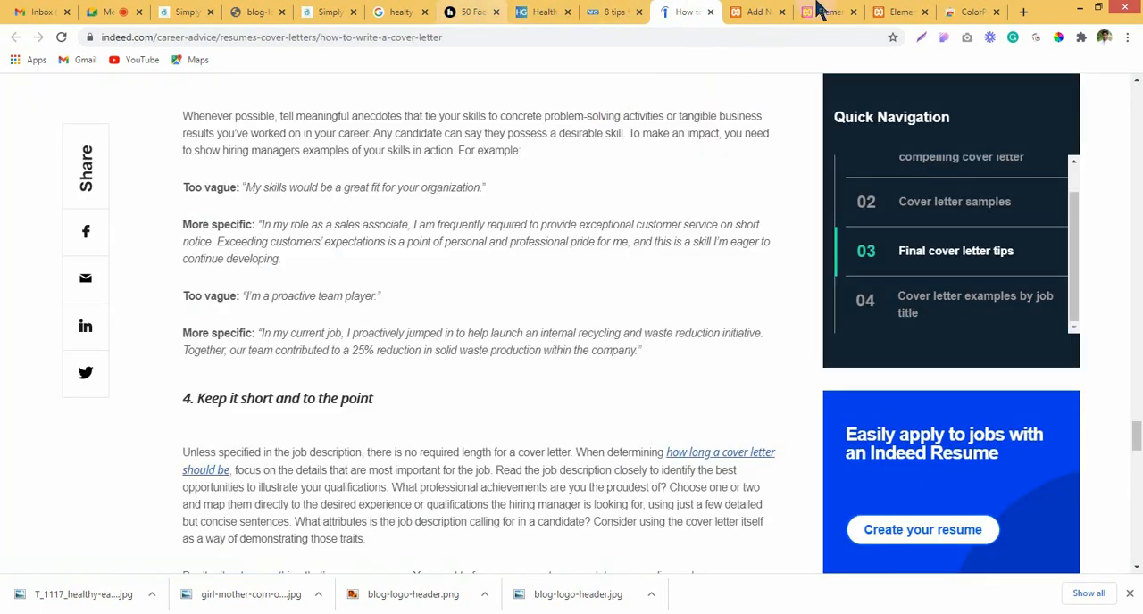
{"action": "left_click", "coordinate": [760, 12]}
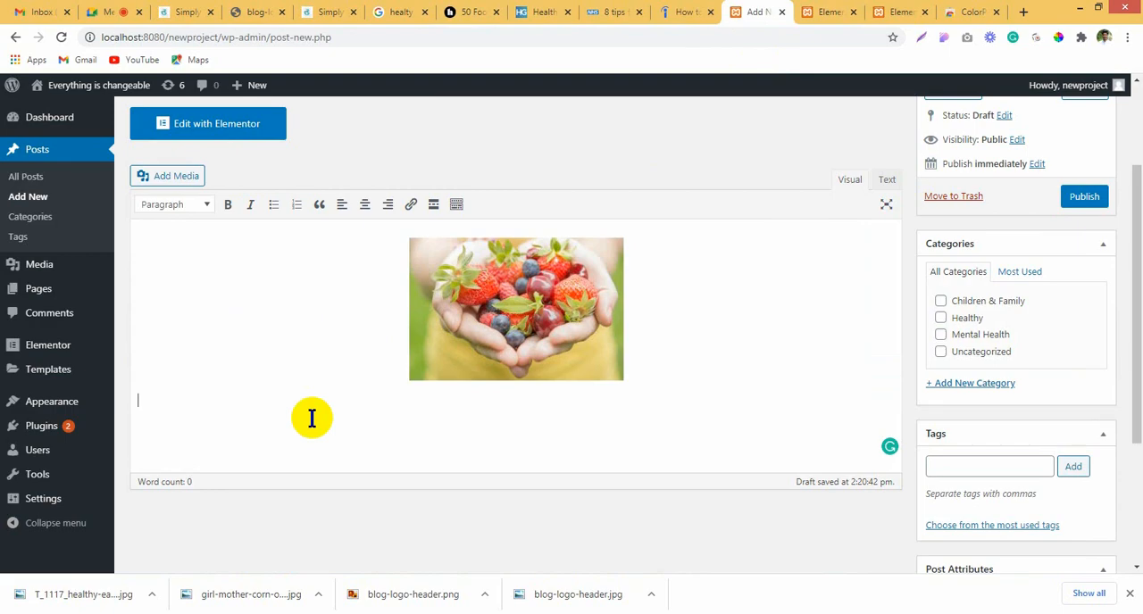
{"action": "key", "text": "ctrl+v"}
{"action": "scroll", "coordinate": [312, 418], "scroll_direction": "up", "scroll_amount": 15}
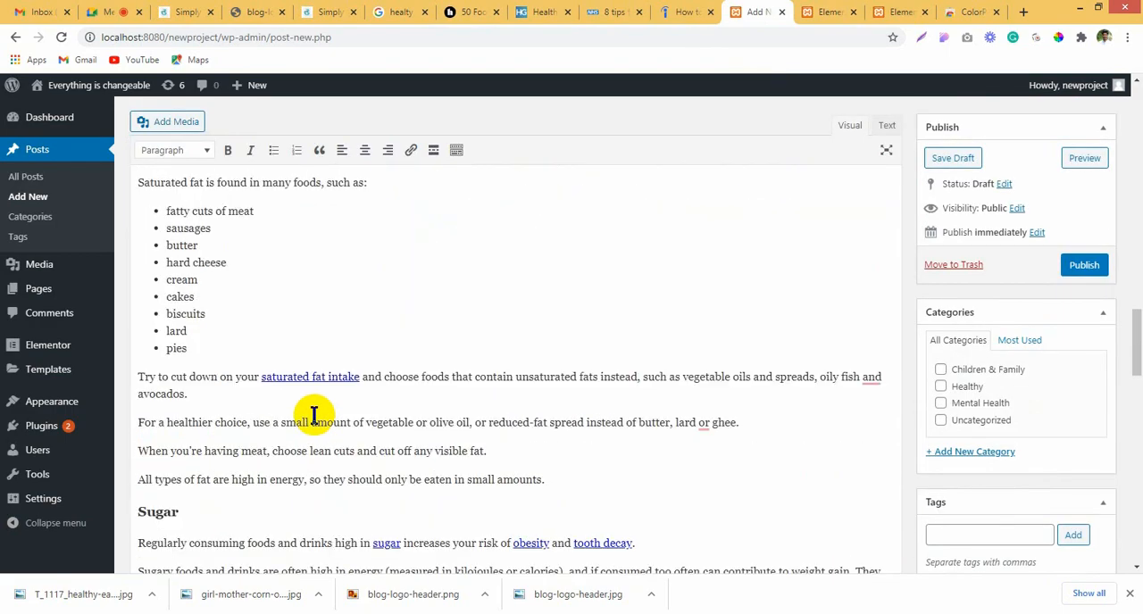
{"action": "scroll", "coordinate": [314, 415], "scroll_direction": "up", "scroll_amount": 20}
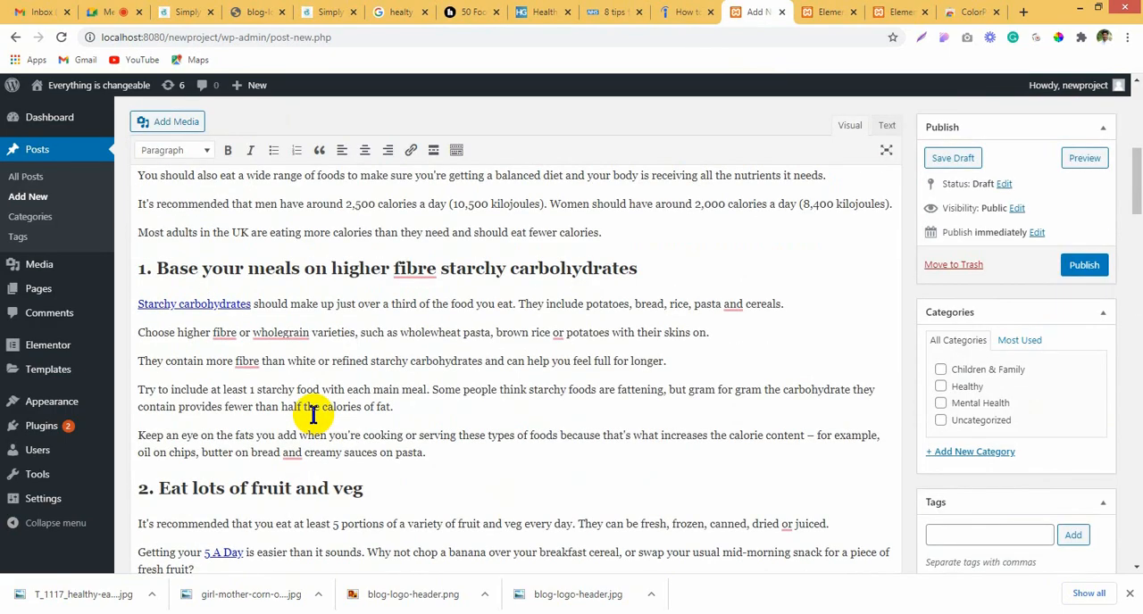
{"action": "scroll", "coordinate": [313, 415], "scroll_direction": "up", "scroll_amount": 10}
Step: Set the post photo's display size to Large – 800 × 533 and check how it looks above the text
{"action": "left_click", "coordinate": [518, 393]}
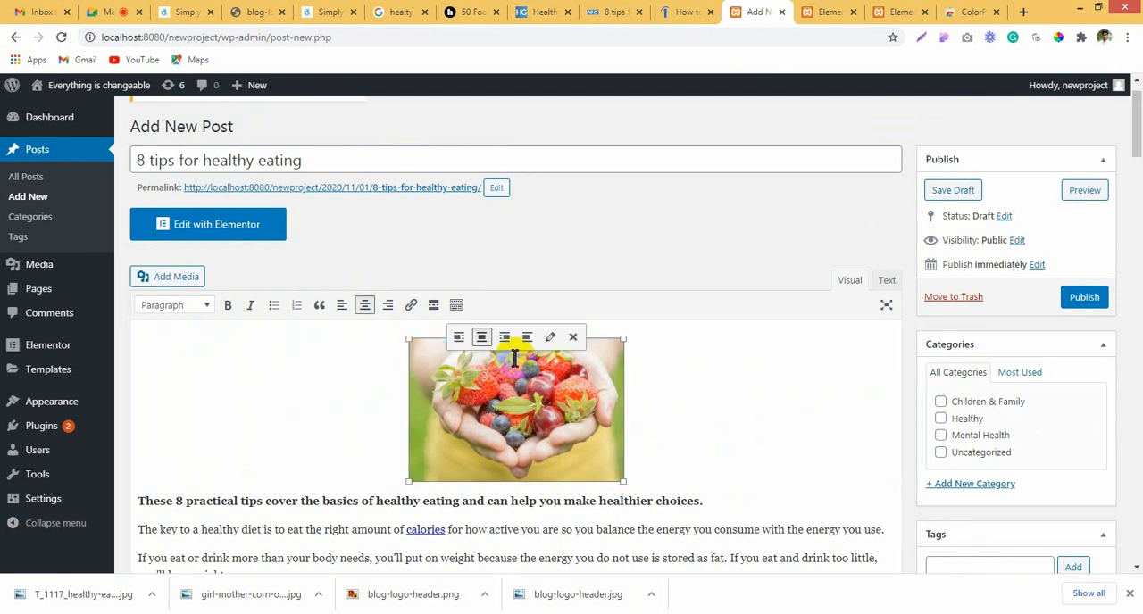
{"action": "left_click", "coordinate": [552, 337]}
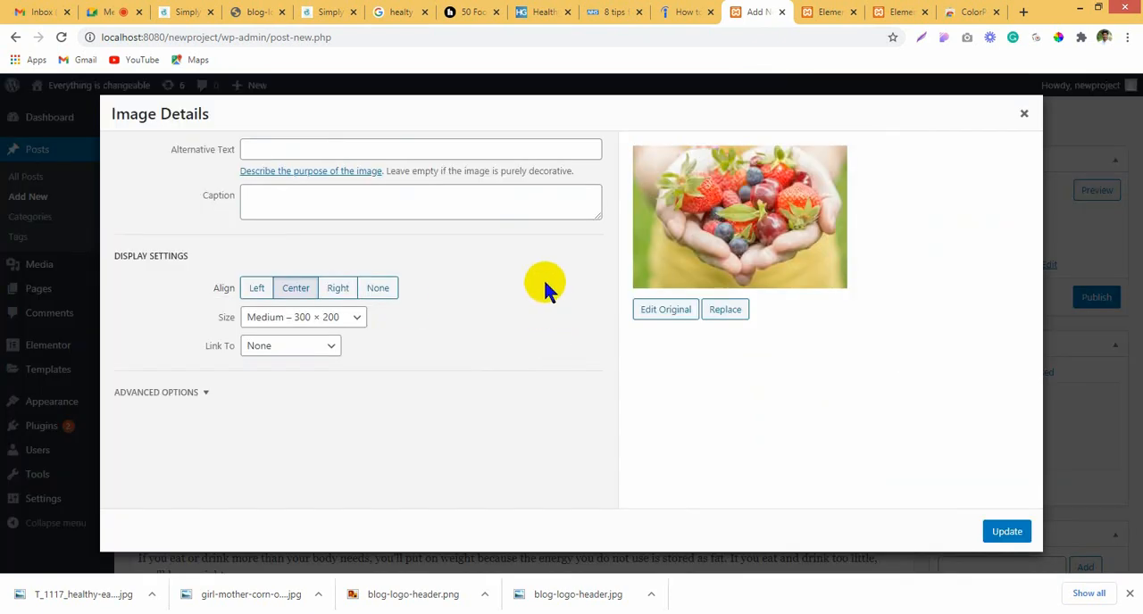
{"action": "left_click", "coordinate": [341, 325]}
{"action": "left_click", "coordinate": [326, 364]}
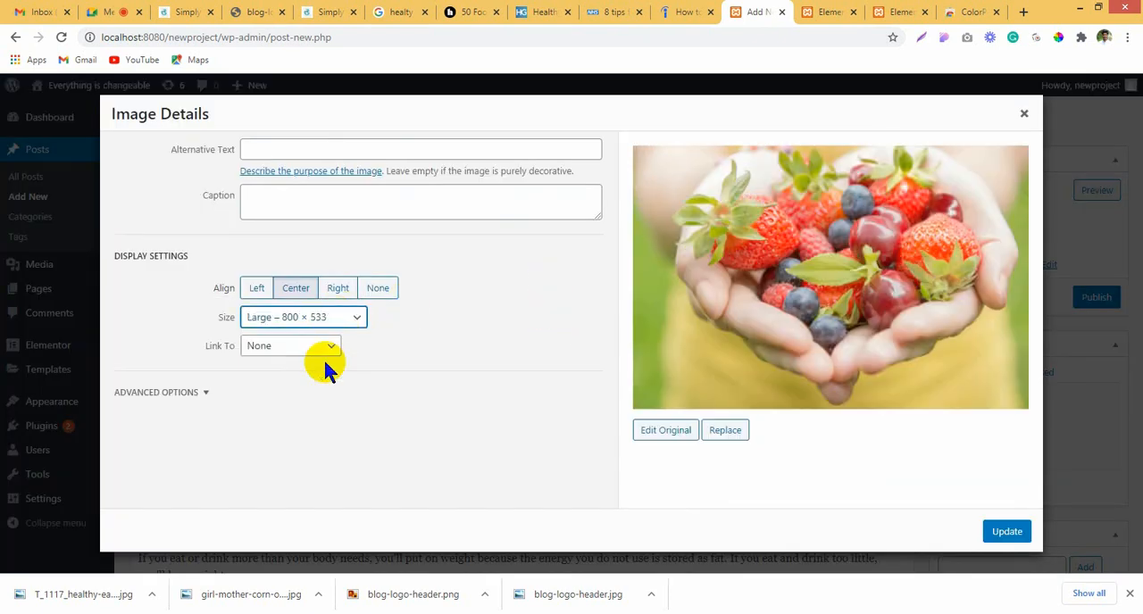
{"action": "left_click", "coordinate": [1006, 533]}
{"action": "scroll", "coordinate": [741, 383], "scroll_direction": "down", "scroll_amount": 3}
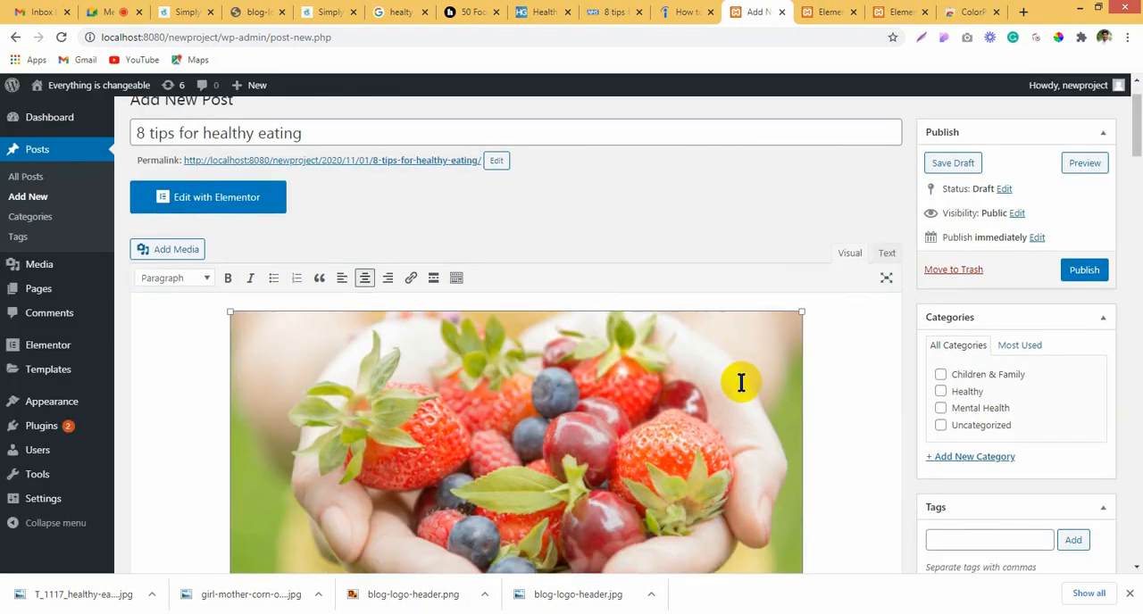
{"action": "scroll", "coordinate": [768, 447], "scroll_direction": "down", "scroll_amount": 2}
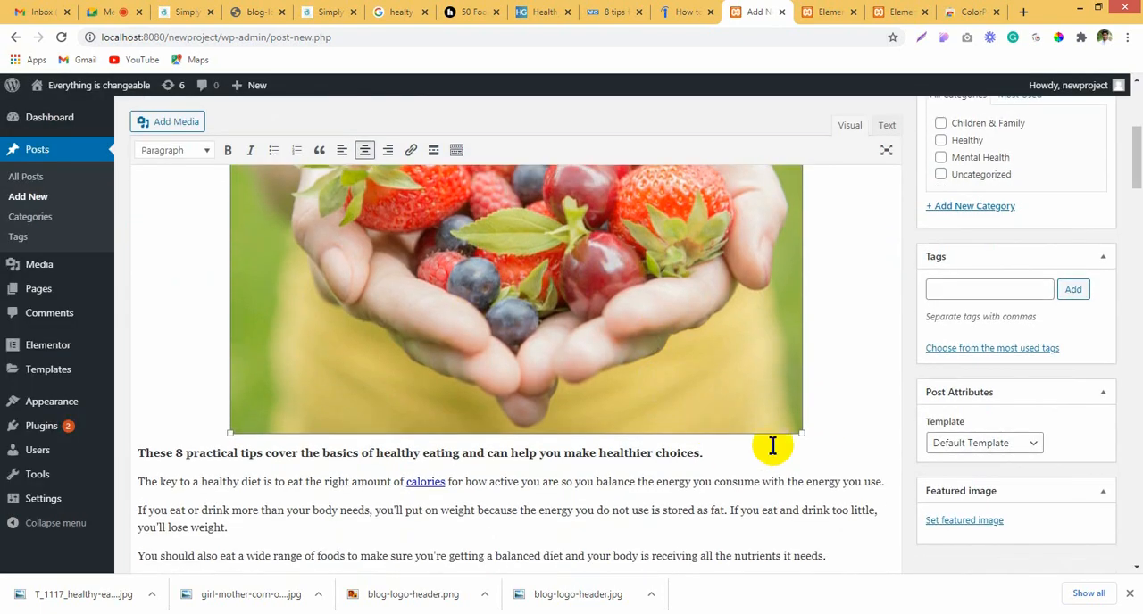
{"action": "scroll", "coordinate": [803, 430], "scroll_direction": "up", "scroll_amount": 3}
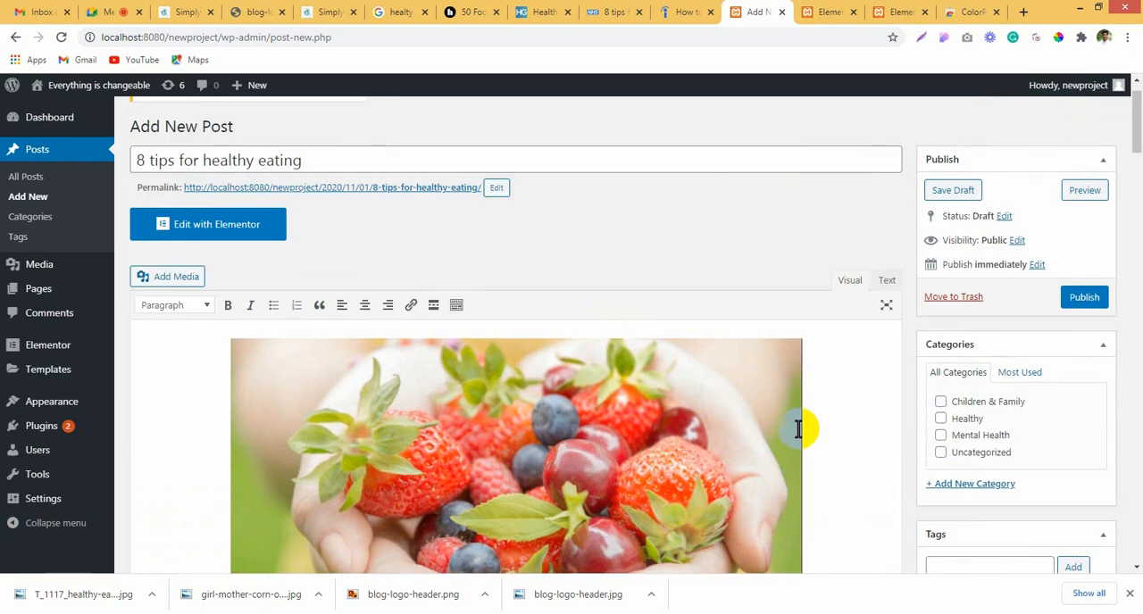
{"action": "scroll", "coordinate": [798, 425], "scroll_direction": "down", "scroll_amount": 2}
Step: Give the post photo a custom size with a width of 500 pixels and apply the change
{"action": "left_click", "coordinate": [597, 298]}
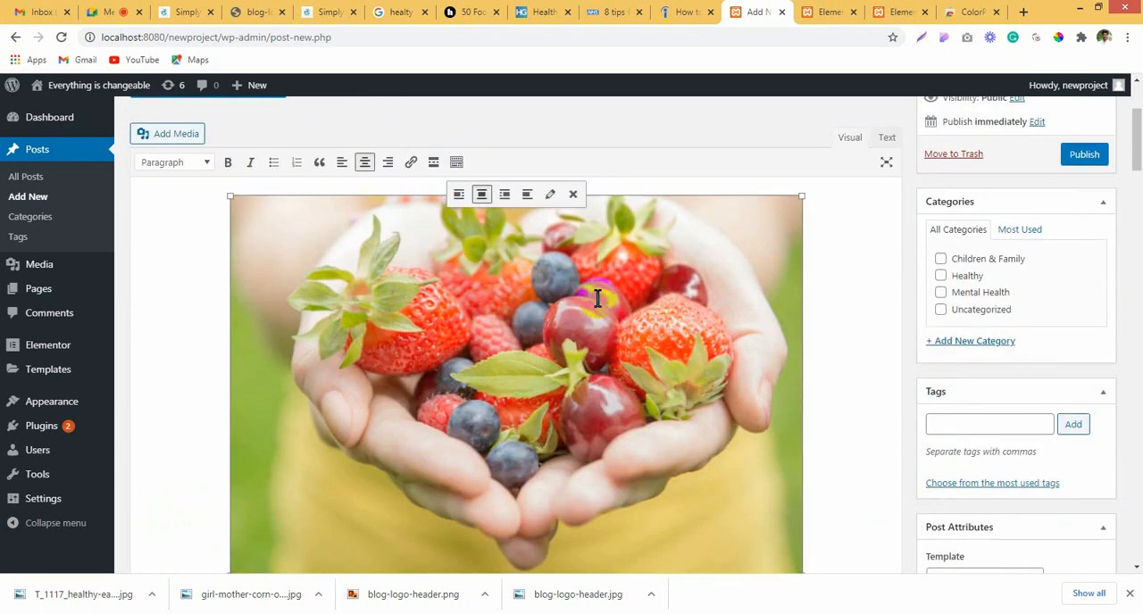
{"action": "left_click", "coordinate": [550, 196]}
{"action": "left_click", "coordinate": [348, 318]}
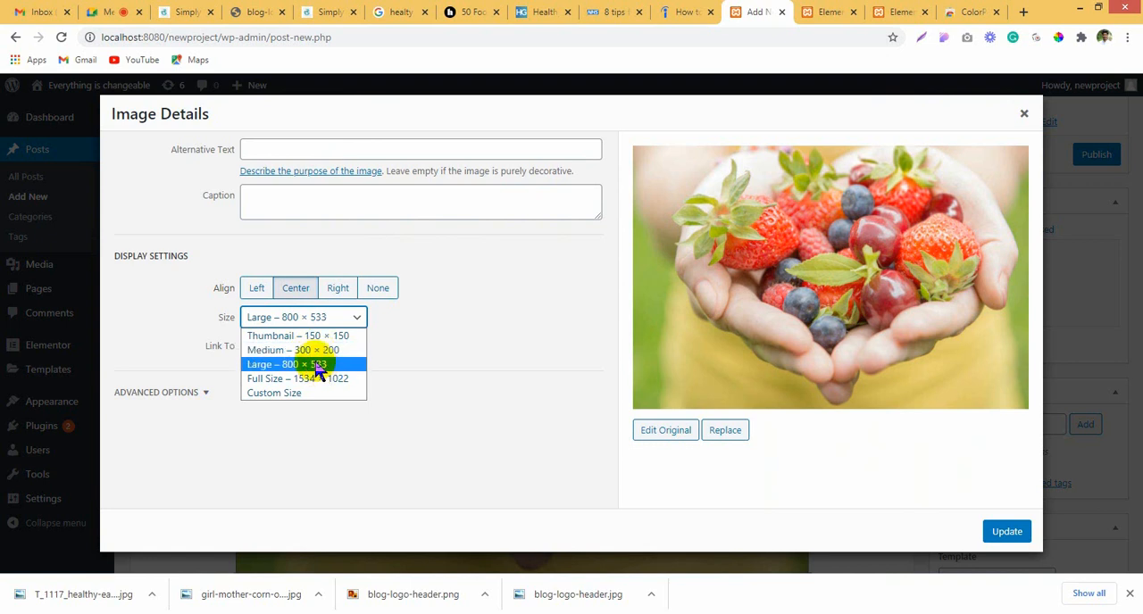
{"action": "left_click", "coordinate": [304, 397]}
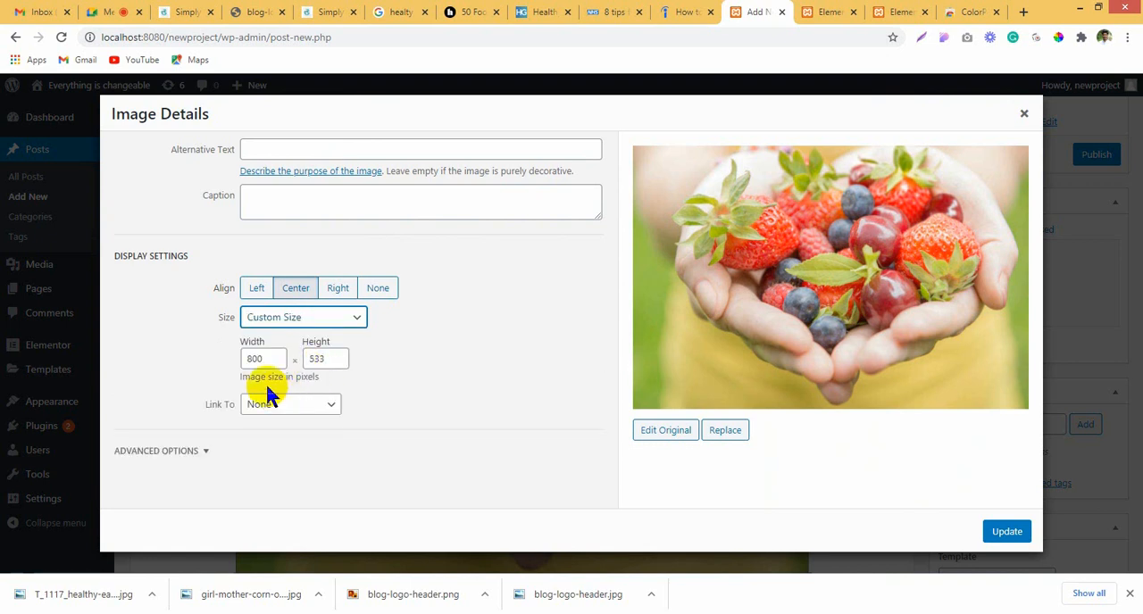
{"action": "type", "text": "500"}
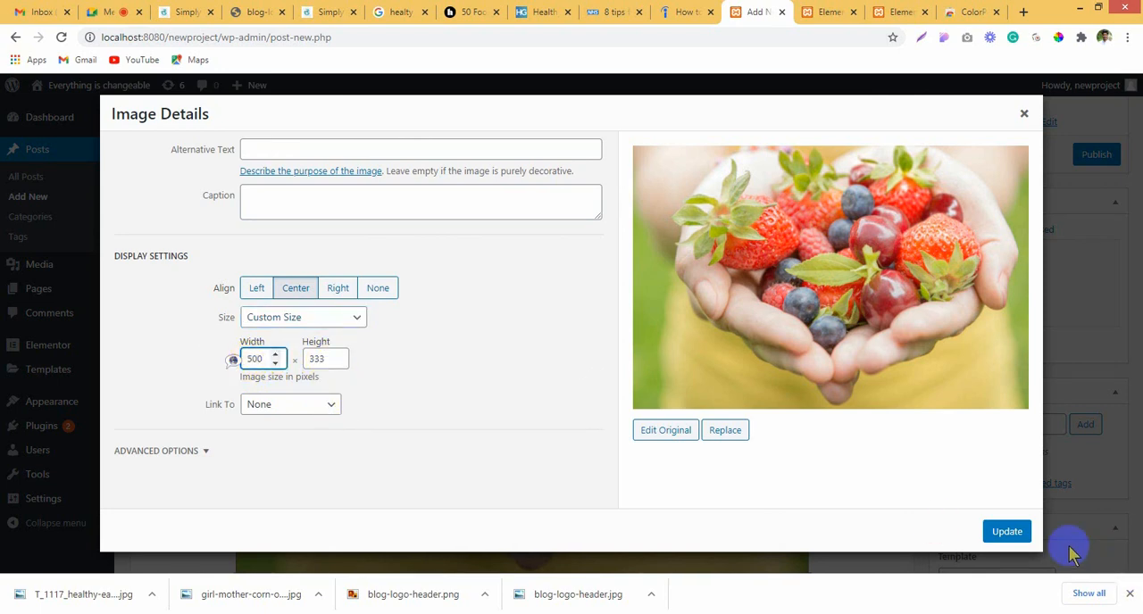
{"action": "left_click", "coordinate": [1000, 532]}
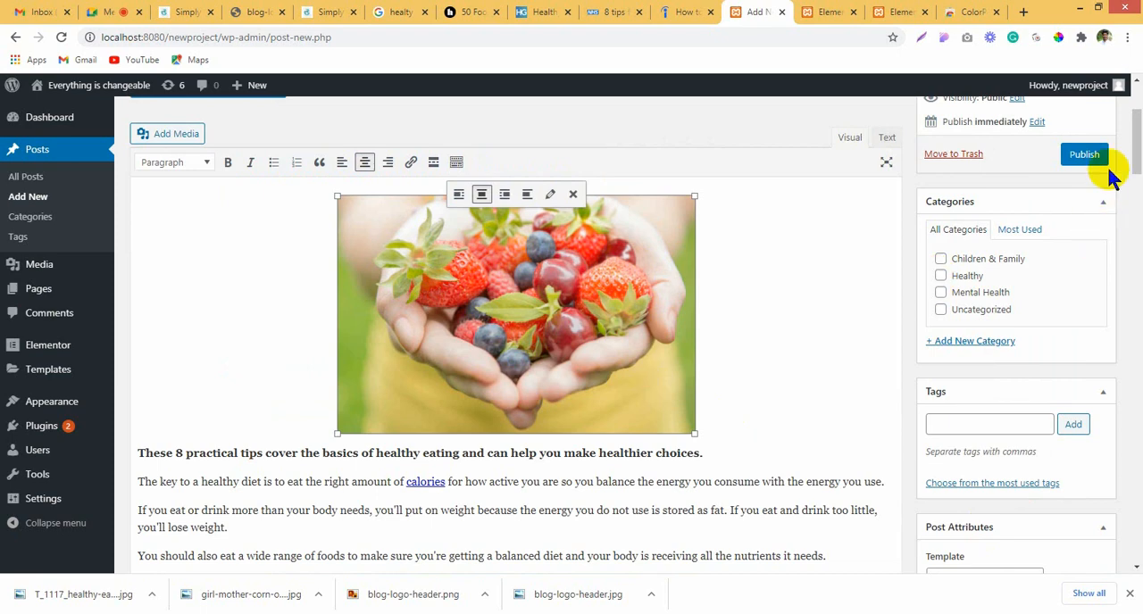
Step: Assign the Healthy category to the "8 tips for healthy eating" post and publish it
{"action": "scroll", "coordinate": [864, 384], "scroll_direction": "up", "scroll_amount": 3}
{"action": "scroll", "coordinate": [867, 381], "scroll_direction": "down", "scroll_amount": 4}
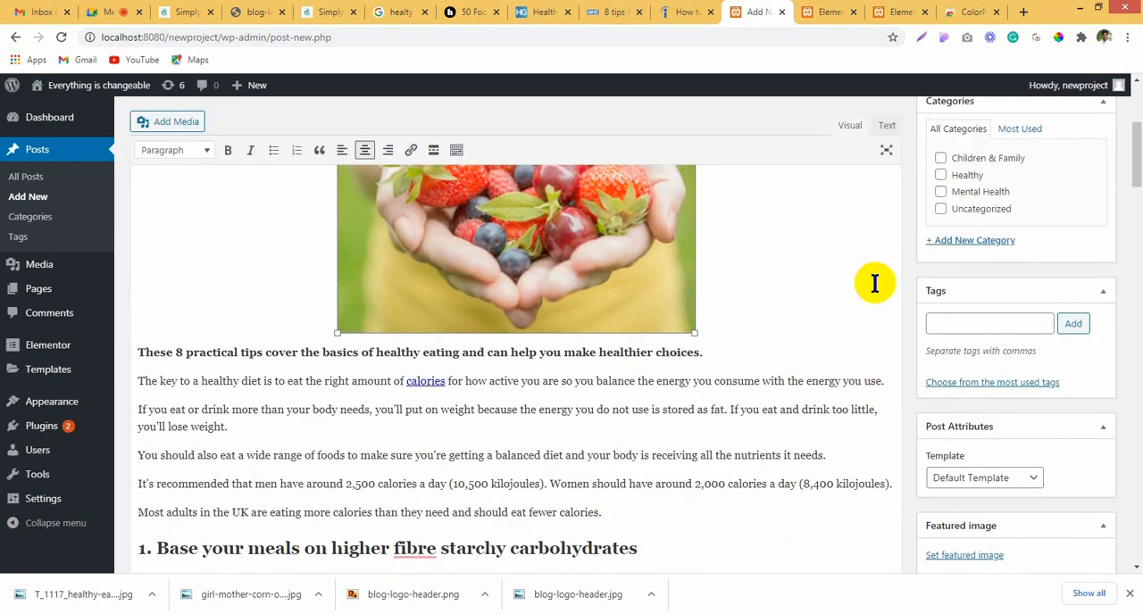
{"action": "left_click", "coordinate": [941, 176]}
{"action": "scroll", "coordinate": [863, 318], "scroll_direction": "up", "scroll_amount": 2}
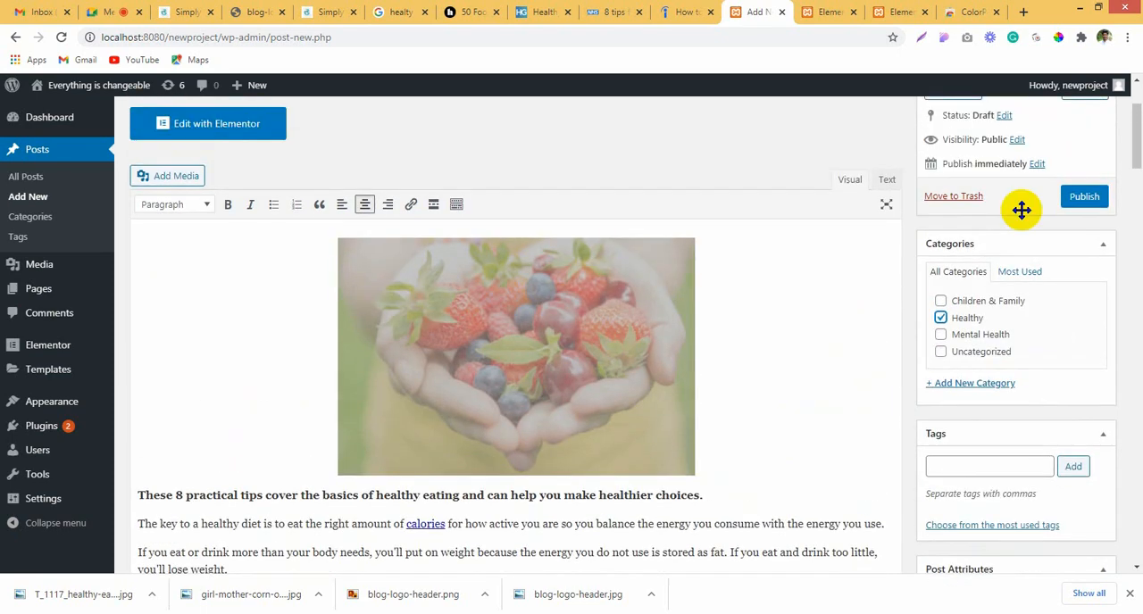
{"action": "left_click", "coordinate": [1084, 196]}
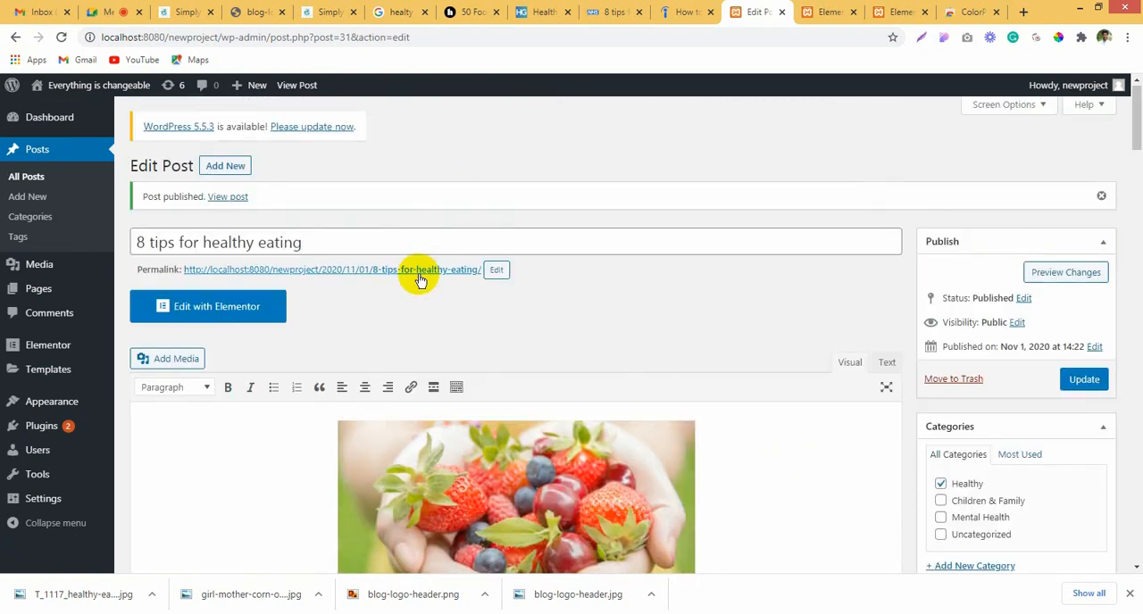
Step: Open the published "8 tips for healthy eating" post on the site and review it from the title to the comment form
{"action": "left_click", "coordinate": [419, 272]}
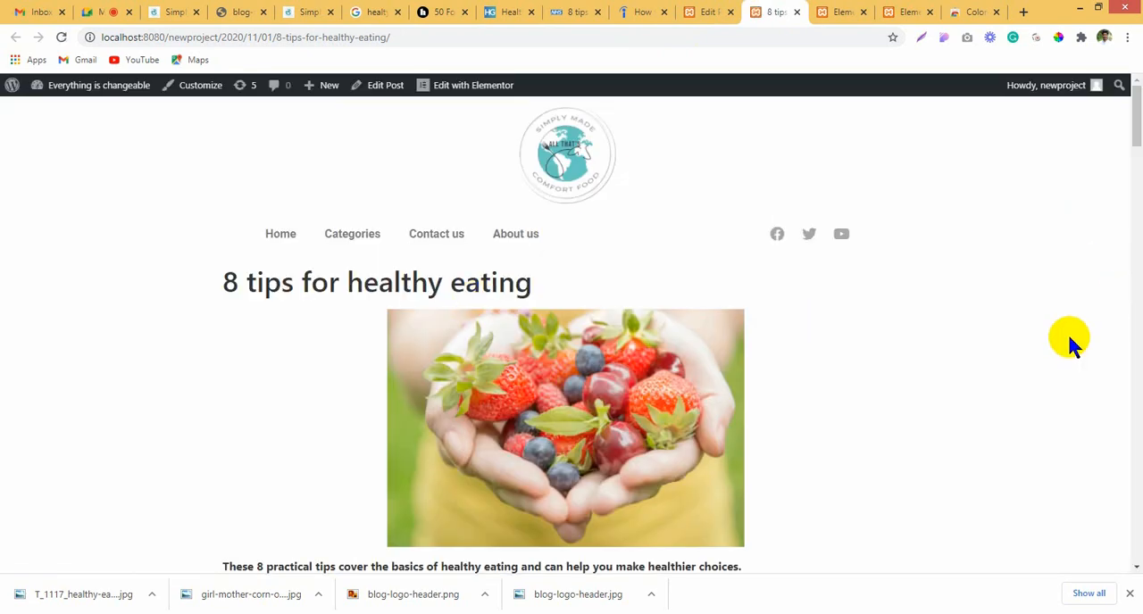
{"action": "scroll", "coordinate": [1067, 339], "scroll_direction": "down", "scroll_amount": 3}
{"action": "scroll", "coordinate": [1066, 334], "scroll_direction": "up", "scroll_amount": 3}
{"action": "scroll", "coordinate": [867, 357], "scroll_direction": "down", "scroll_amount": 10}
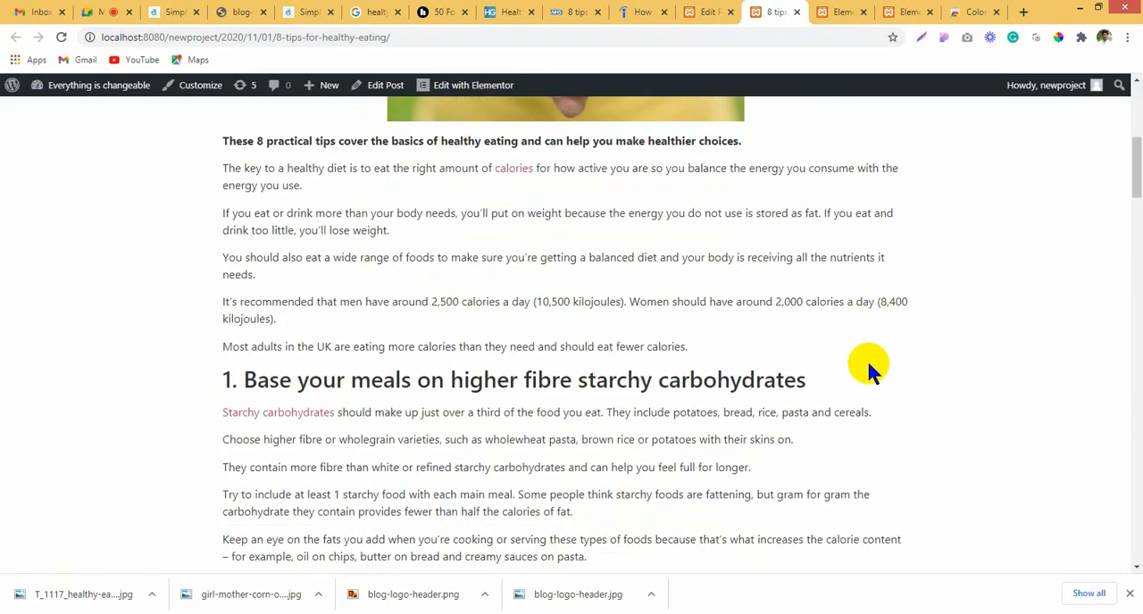
{"action": "scroll", "coordinate": [868, 380], "scroll_direction": "down", "scroll_amount": 20}
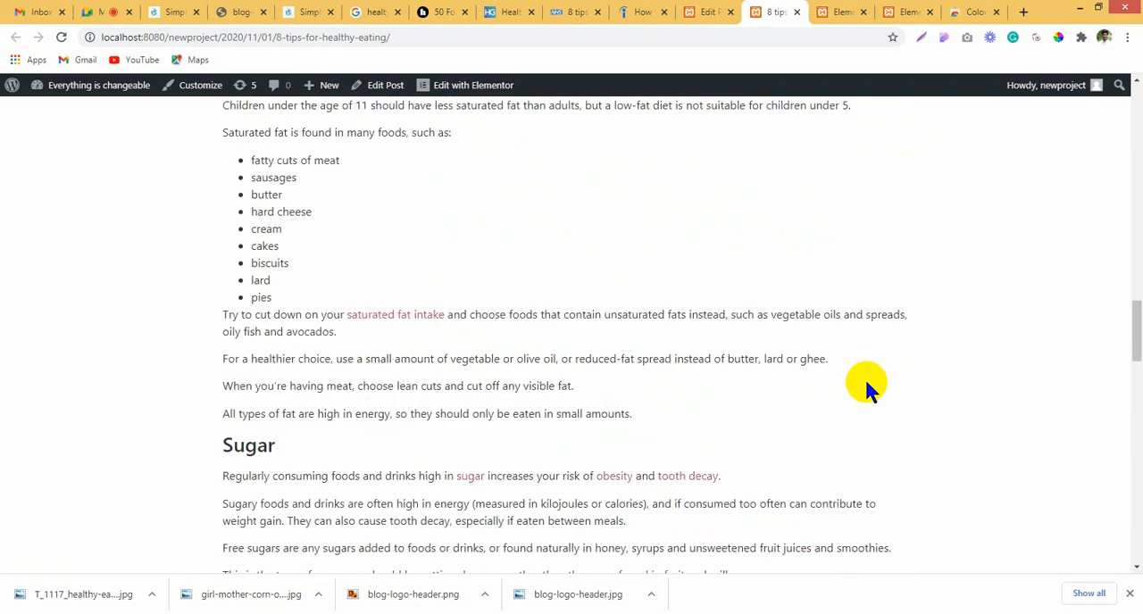
{"action": "scroll", "coordinate": [866, 384], "scroll_direction": "down", "scroll_amount": 5}
{"action": "scroll", "coordinate": [866, 385], "scroll_direction": "up", "scroll_amount": 4}
{"action": "scroll", "coordinate": [866, 393], "scroll_direction": "down", "scroll_amount": 5}
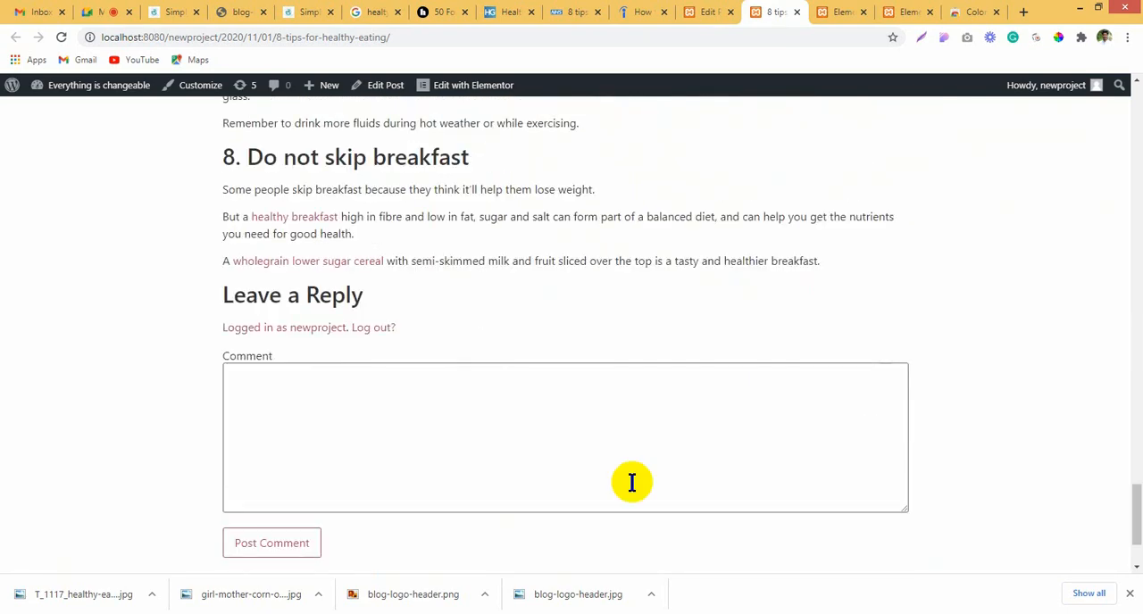
{"action": "scroll", "coordinate": [674, 384], "scroll_direction": "up", "scroll_amount": 20}
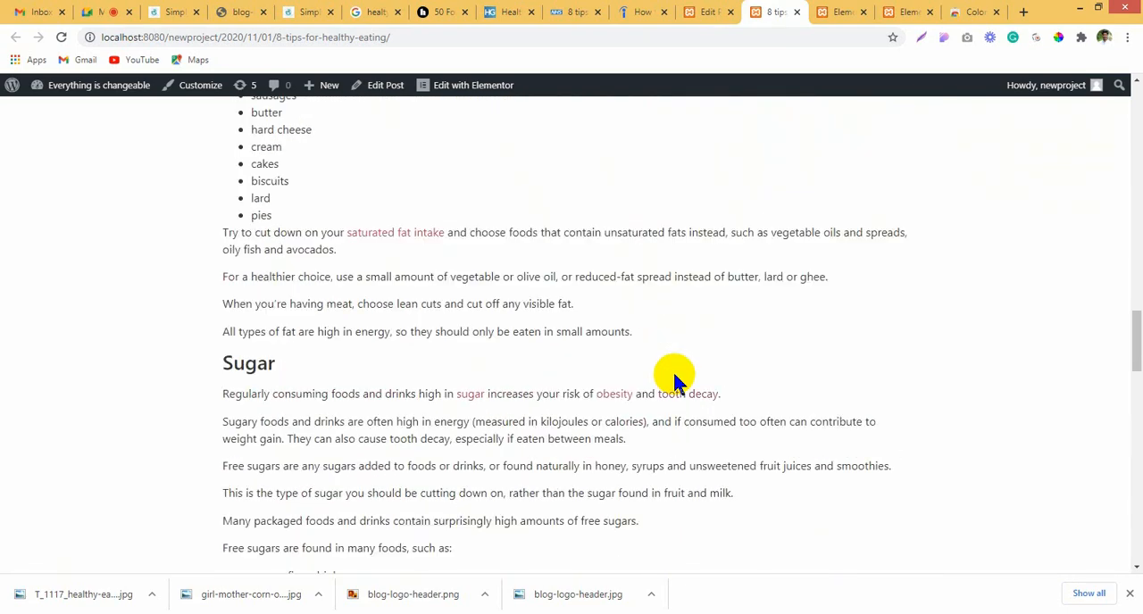
{"action": "scroll", "coordinate": [801, 456], "scroll_direction": "up", "scroll_amount": 10}
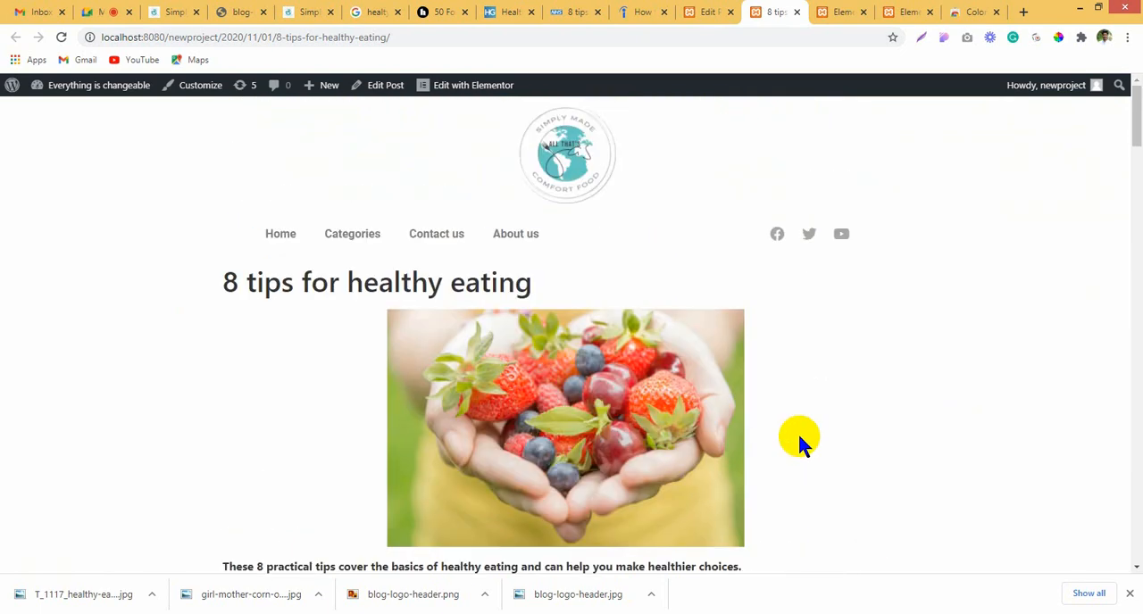
Step: Return to the HelpGuide site and open its Addiction topic under Mental Health in a new browser tab
{"action": "left_click", "coordinate": [831, 12]}
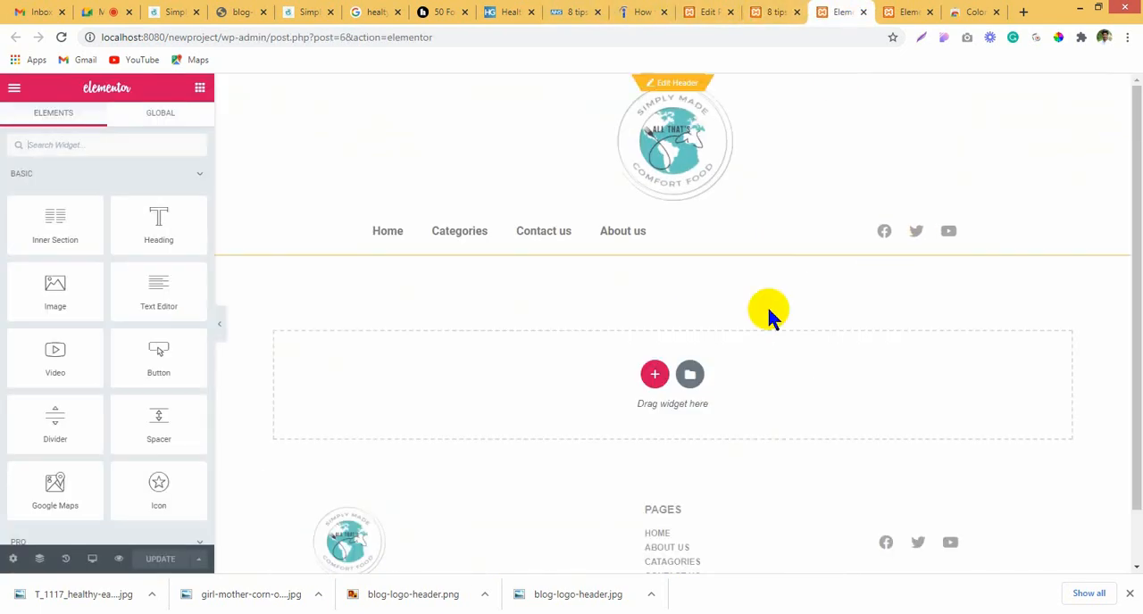
{"action": "left_click", "coordinate": [710, 11]}
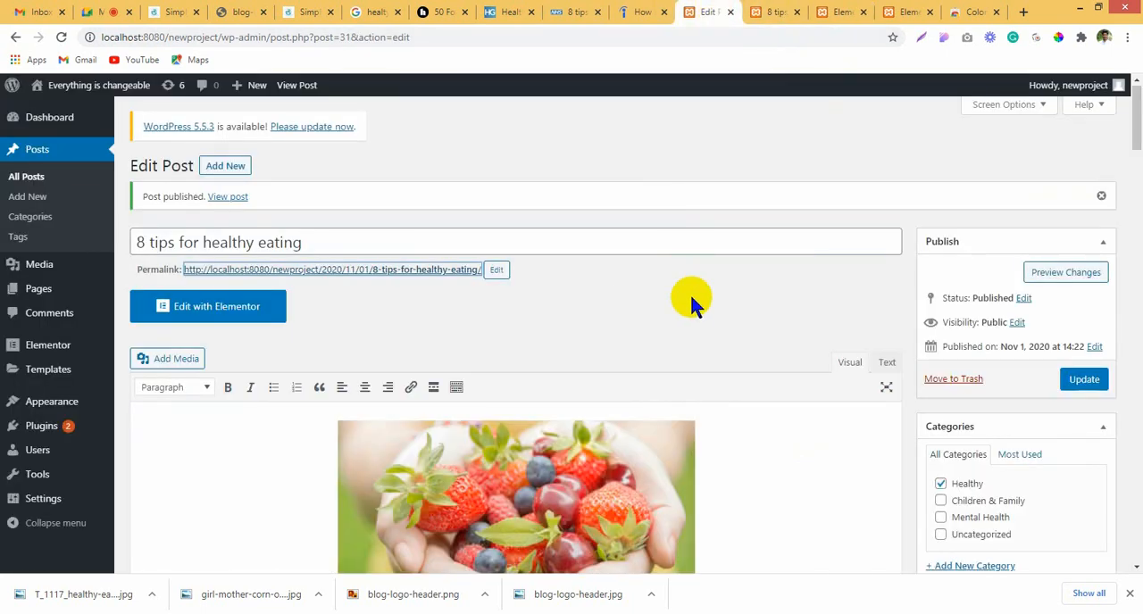
{"action": "left_click", "coordinate": [518, 11]}
{"action": "left_click", "coordinate": [568, 12]}
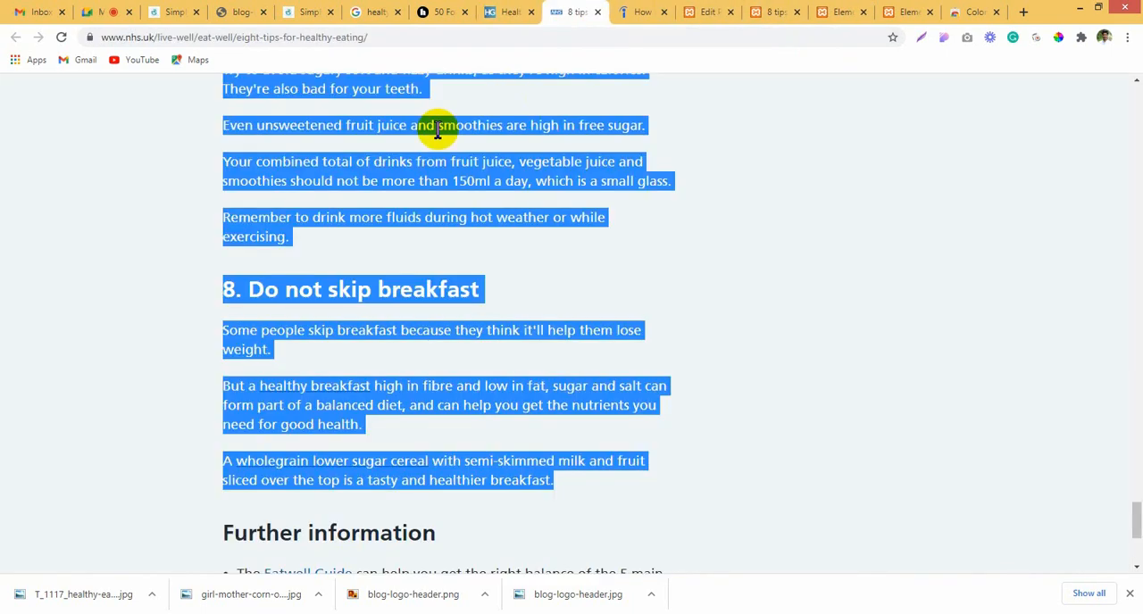
{"action": "left_click", "coordinate": [506, 12]}
{"action": "scroll", "coordinate": [33, 288], "scroll_direction": "up", "scroll_amount": 3}
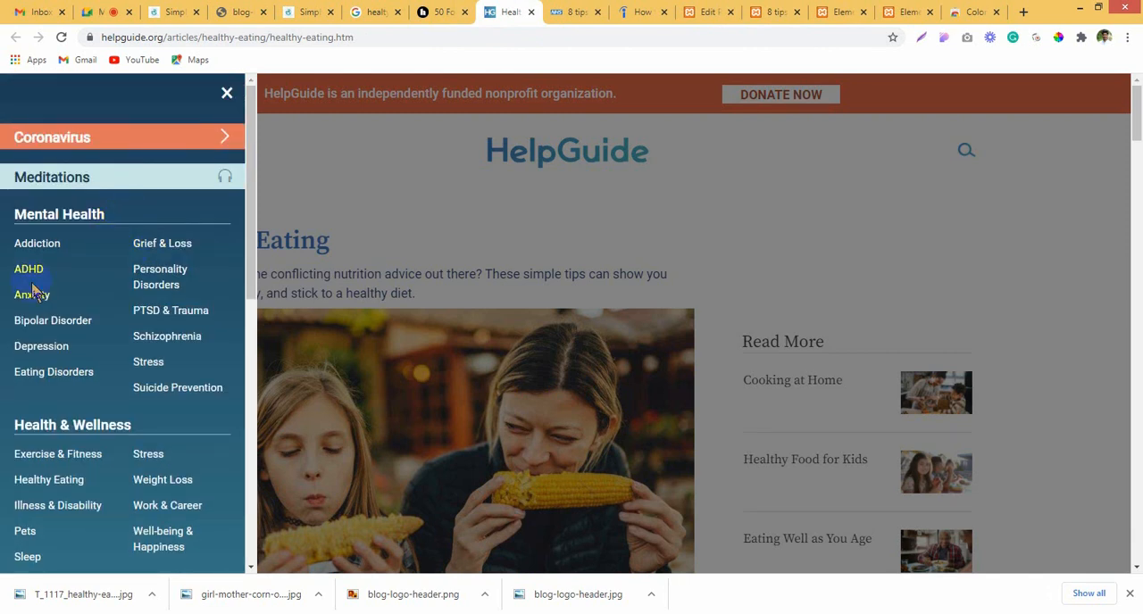
{"action": "right_click", "coordinate": [30, 244]}
{"action": "left_click", "coordinate": [72, 254]}
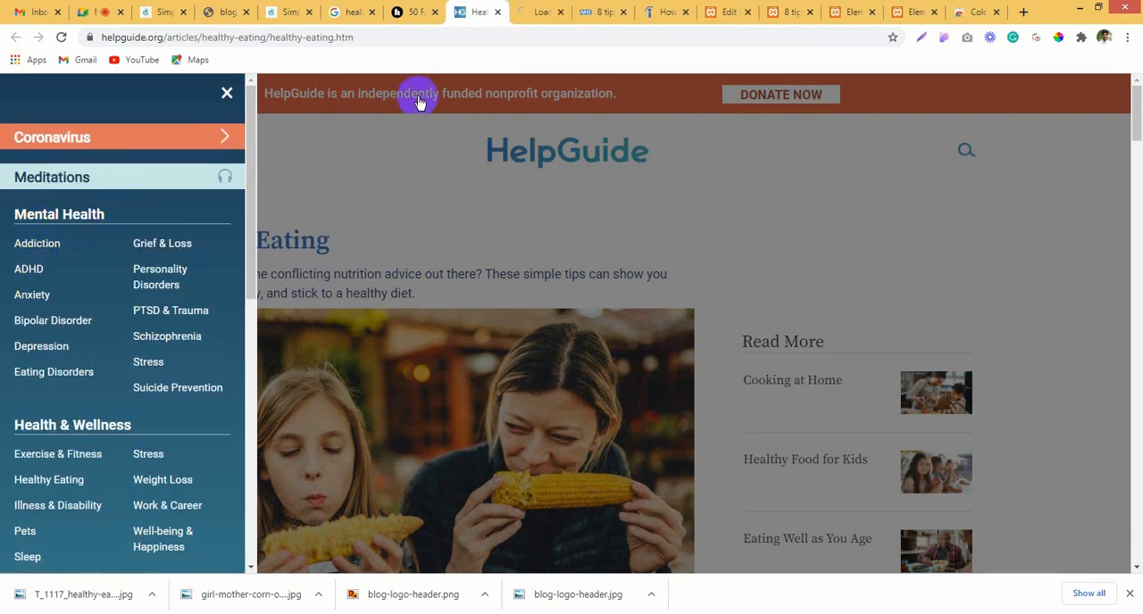
{"action": "left_click", "coordinate": [533, 11]}
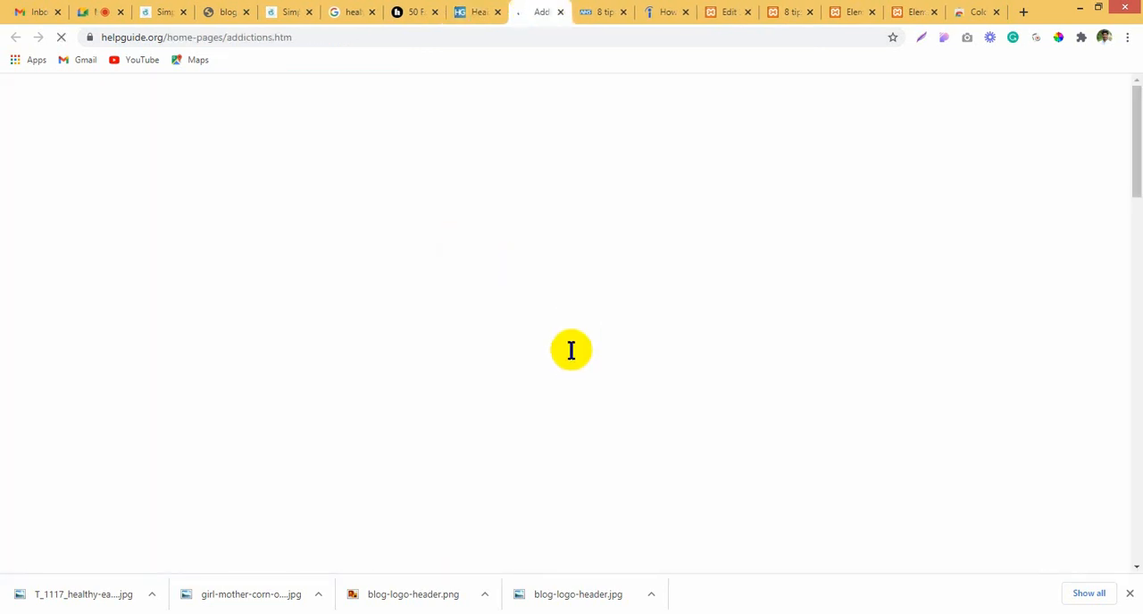
Step: Open the "Self-Medicating Depression, Anxiety, and Stress" article from the Addiction page and copy its title
{"action": "scroll", "coordinate": [545, 327], "scroll_direction": "down", "scroll_amount": 2}
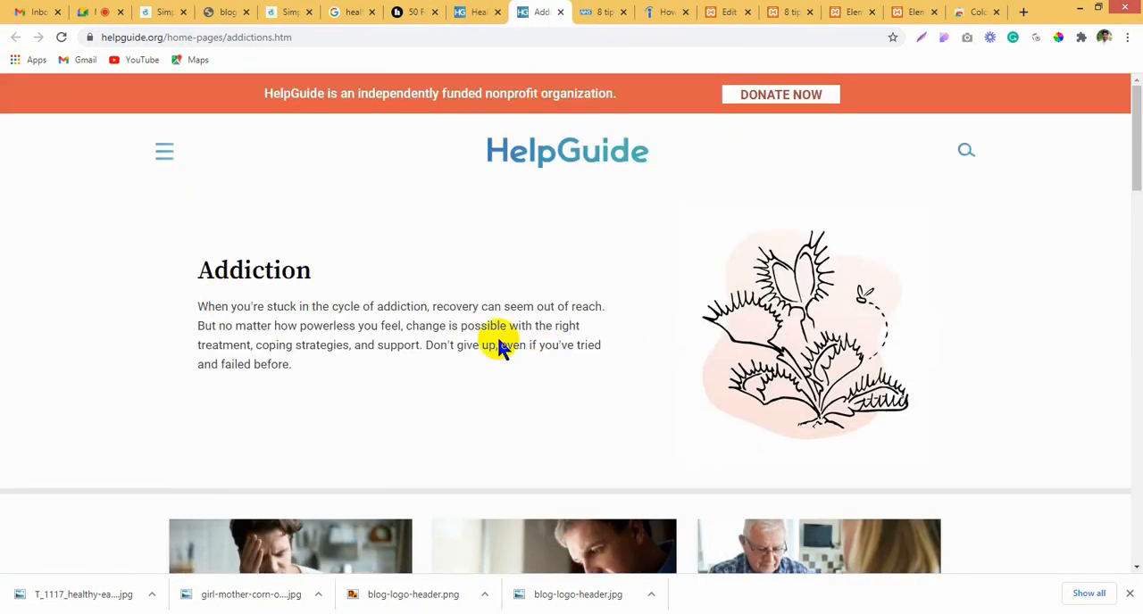
{"action": "scroll", "coordinate": [500, 345], "scroll_direction": "down", "scroll_amount": 3}
{"action": "scroll", "coordinate": [506, 348], "scroll_direction": "down", "scroll_amount": 2}
{"action": "left_click", "coordinate": [337, 255]}
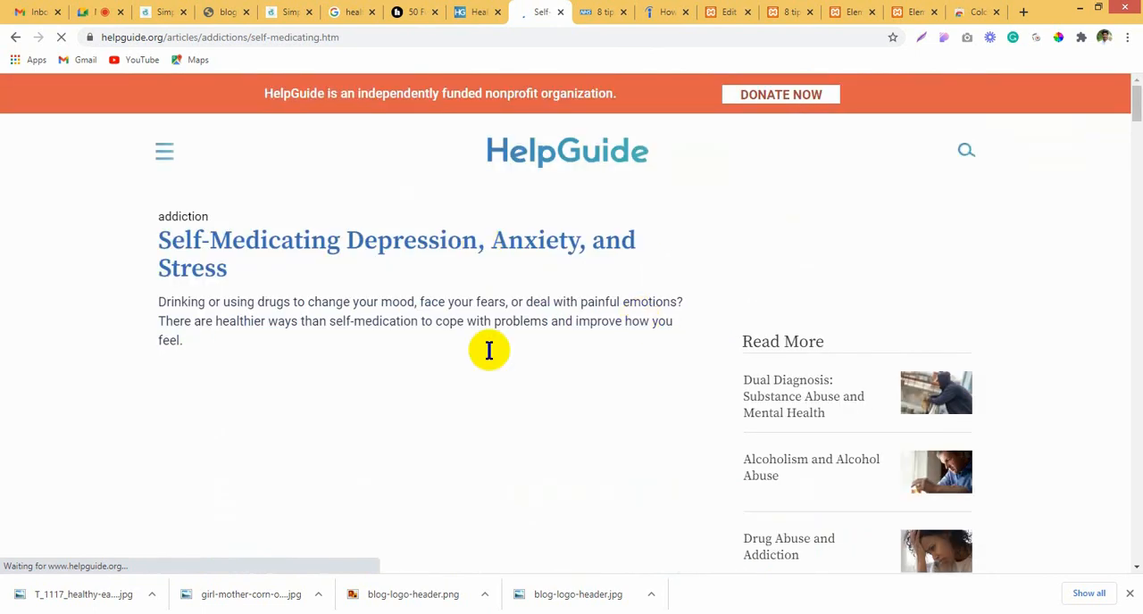
{"action": "mouse_move", "coordinate": [144, 233]}
{"action": "left_mouse_down"}
{"action": "mouse_move", "coordinate": [229, 268]}
{"action": "mouse_move", "coordinate": [162, 243]}
{"action": "left_mouse_up"}
{"action": "key", "text": "ctrl+c"}
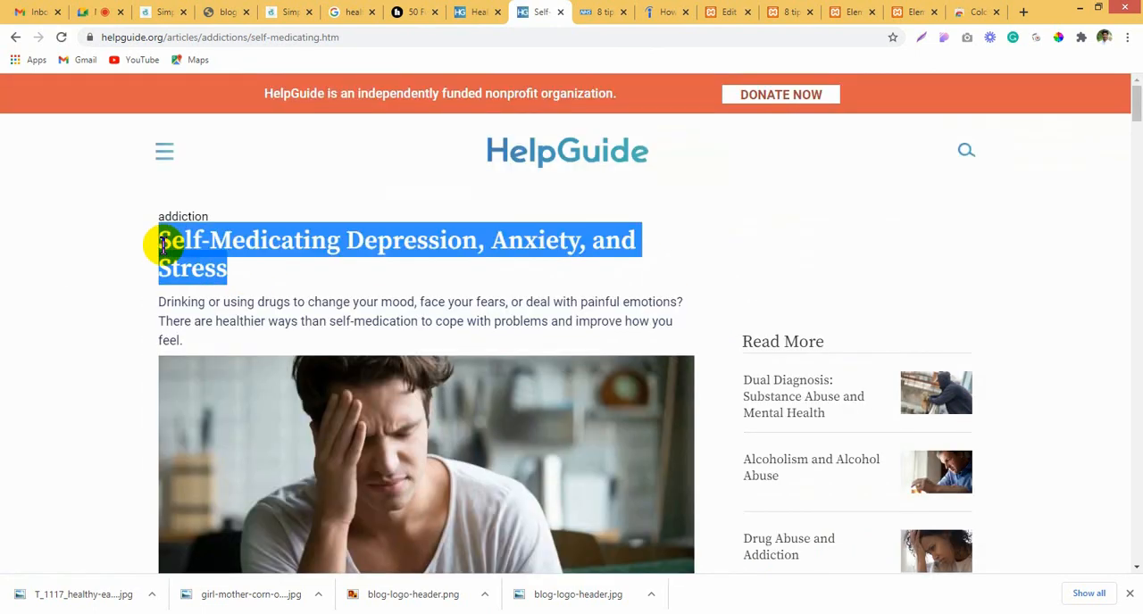
Step: Create a new WordPress post and paste "Self-Medicating Depression, Anxiety, and Stress" as its title
{"action": "left_click", "coordinate": [606, 11]}
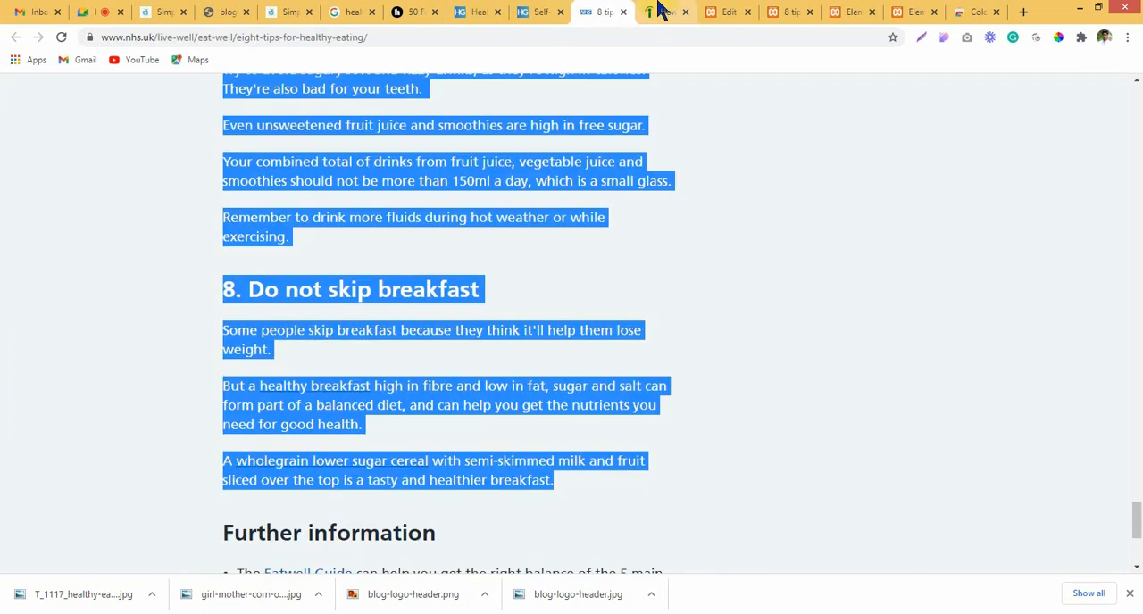
{"action": "left_click", "coordinate": [728, 12]}
{"action": "left_click", "coordinate": [225, 166]}
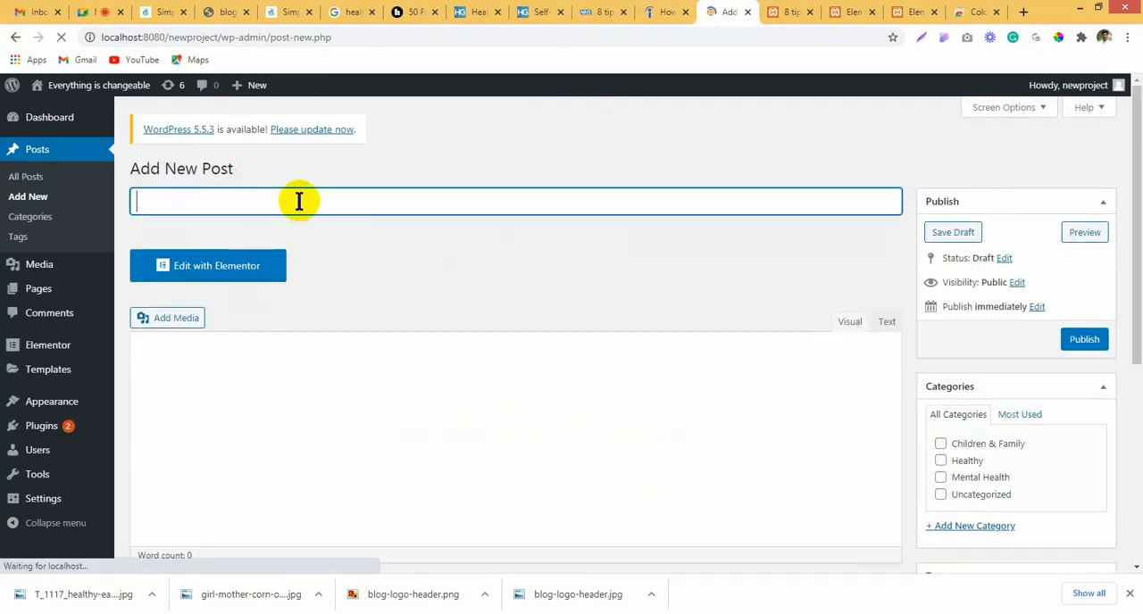
{"action": "left_click", "coordinate": [298, 201]}
{"action": "key", "text": "ctrl+v"}
Step: Close the Indeed cover letter page and the NHS healthy eating page
{"action": "left_click", "coordinate": [668, 12]}
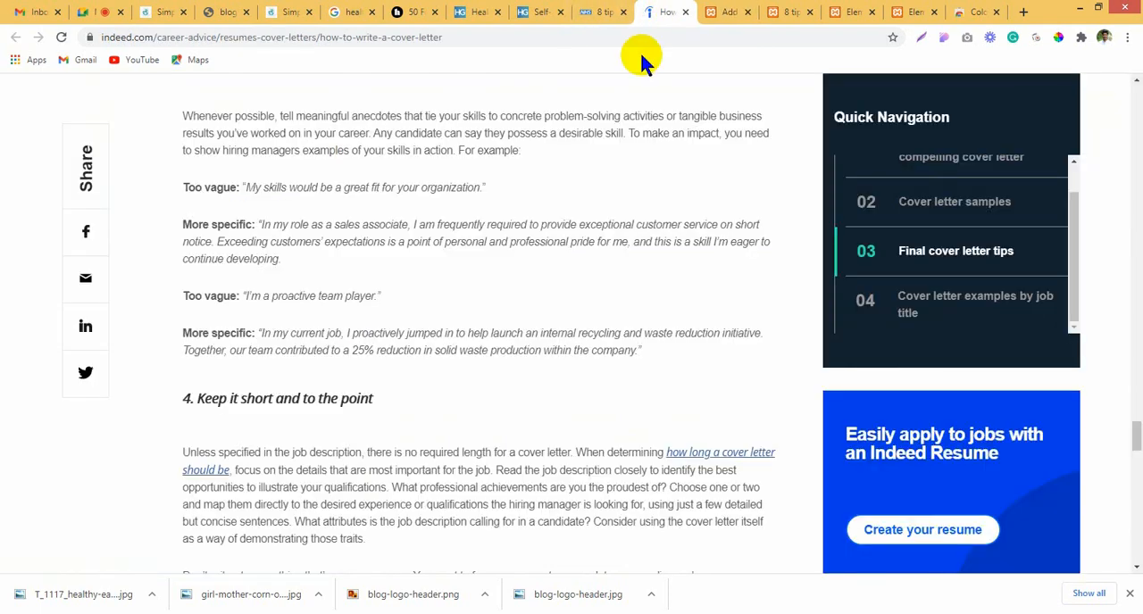
{"action": "scroll", "coordinate": [406, 263], "scroll_direction": "up", "scroll_amount": 4}
{"action": "scroll", "coordinate": [408, 263], "scroll_direction": "up", "scroll_amount": 10}
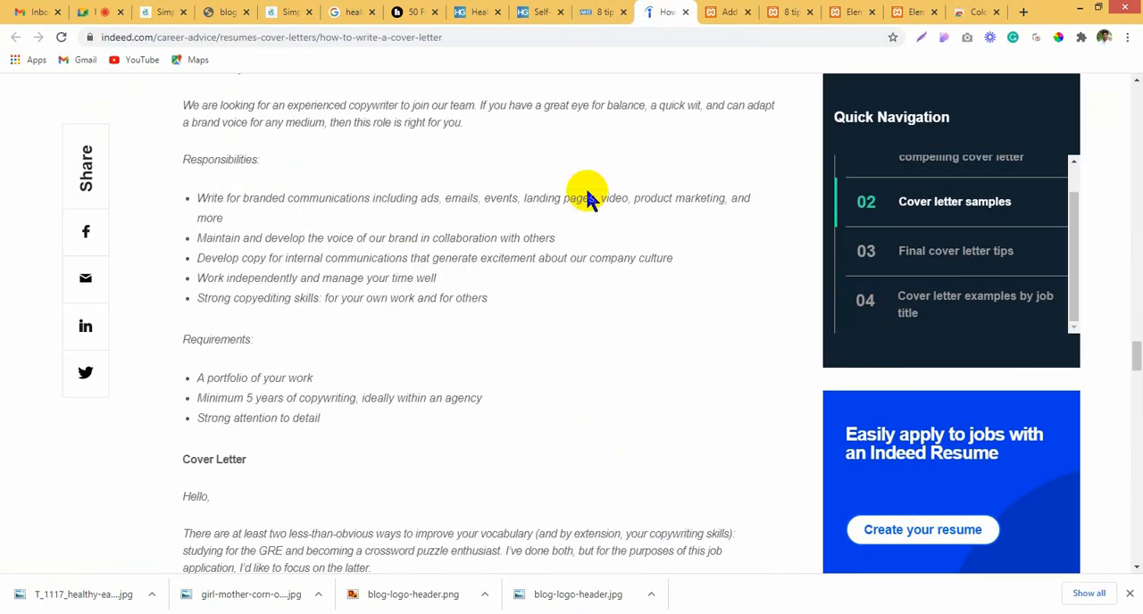
{"action": "left_click", "coordinate": [686, 12]}
{"action": "left_click", "coordinate": [601, 5]}
{"action": "left_click", "coordinate": [748, 225]}
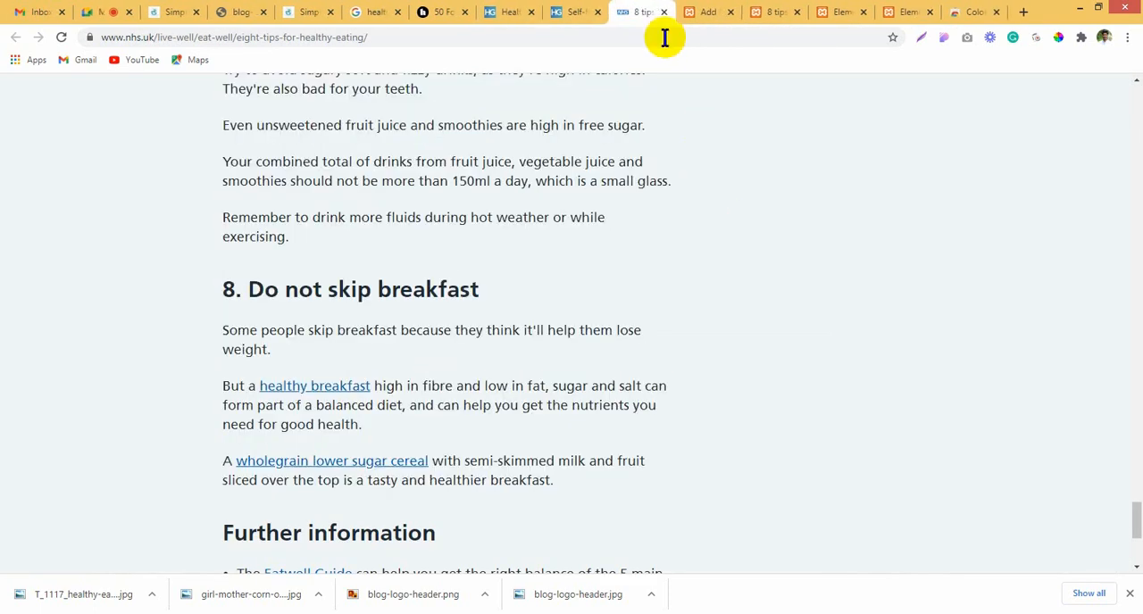
{"action": "left_click", "coordinate": [623, 12]}
Step: Copy the HelpGuide self-medicating article with its heading, photo and text
{"action": "left_click", "coordinate": [546, 12]}
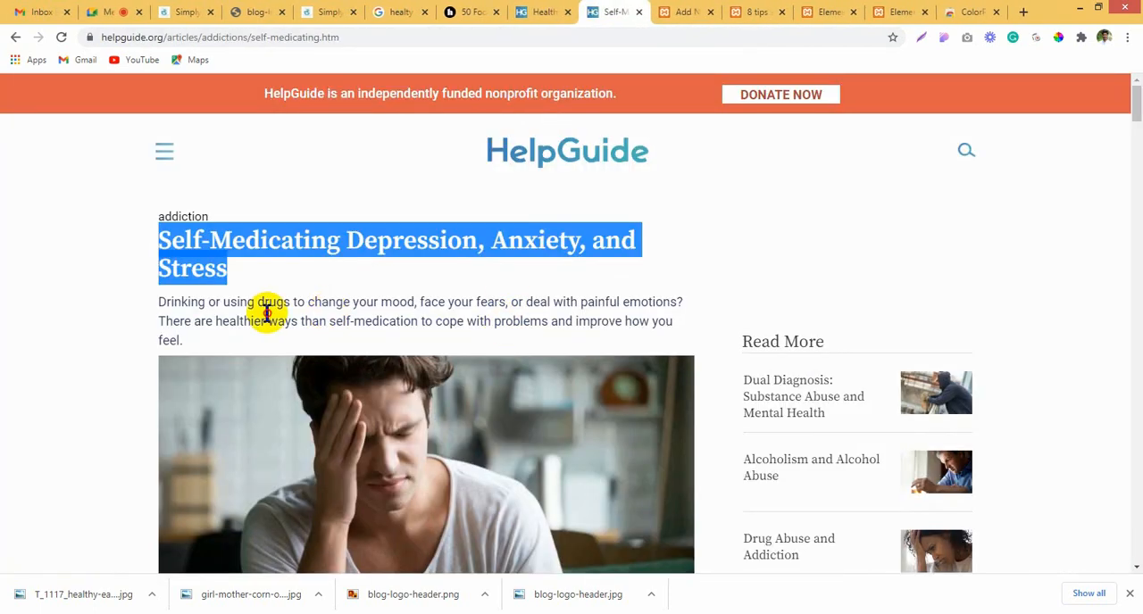
{"action": "left_click", "coordinate": [265, 313]}
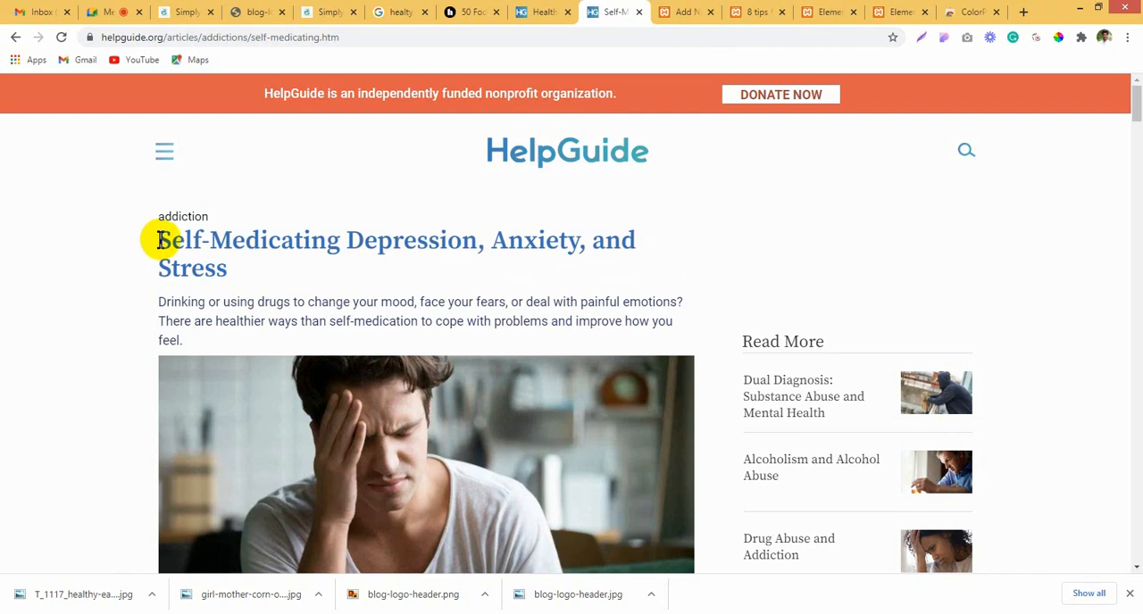
{"action": "mouse_move", "coordinate": [157, 240]}
{"action": "left_mouse_down"}
{"action": "mouse_move", "coordinate": [365, 332]}
{"action": "mouse_move", "coordinate": [375, 367]}
{"action": "mouse_move", "coordinate": [396, 377]}
{"action": "mouse_move", "coordinate": [401, 313]}
{"action": "mouse_move", "coordinate": [449, 224]}
{"action": "mouse_move", "coordinate": [454, 273]}
{"action": "mouse_move", "coordinate": [431, 319]}
{"action": "left_mouse_up"}
Step: Paste the copied article into the body of the new WordPress post, check the pasted content and publish the post
{"action": "left_click", "coordinate": [748, 12]}
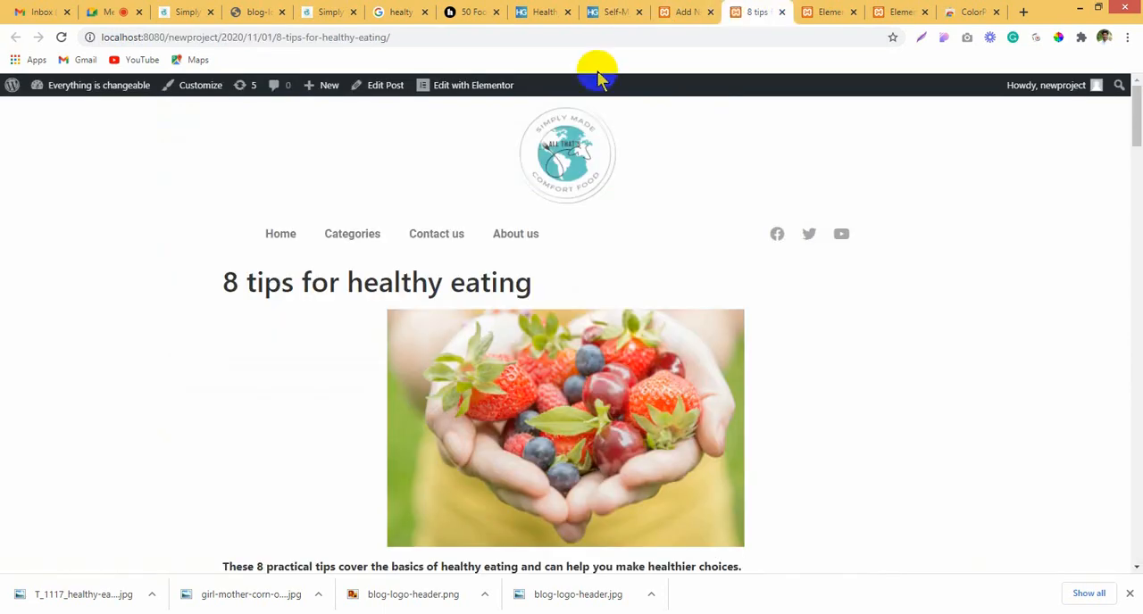
{"action": "scroll", "coordinate": [385, 296], "scroll_direction": "down", "scroll_amount": 2}
{"action": "left_click", "coordinate": [691, 10]}
{"action": "scroll", "coordinate": [456, 375], "scroll_direction": "down", "scroll_amount": 2}
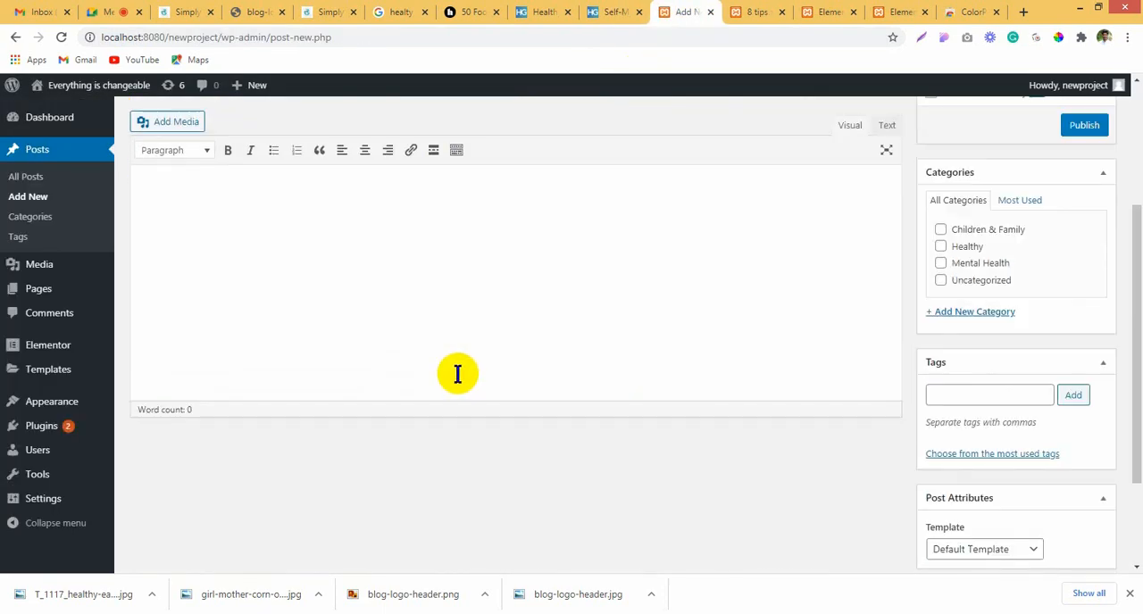
{"action": "key", "text": "ctrl+v"}
{"action": "scroll", "coordinate": [556, 375], "scroll_direction": "up", "scroll_amount": 15}
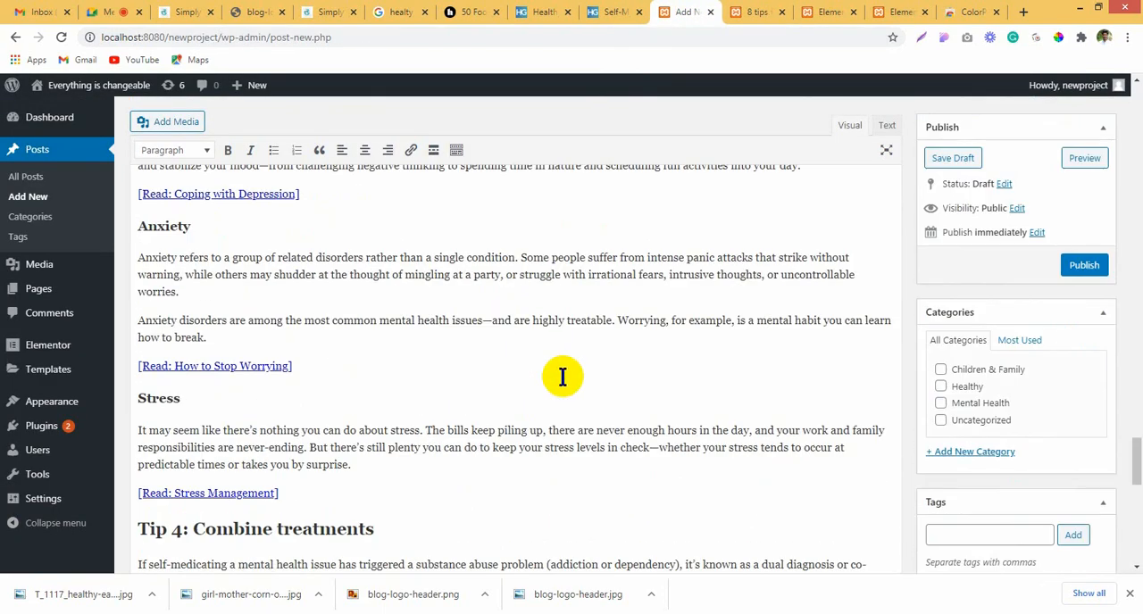
{"action": "scroll", "coordinate": [567, 365], "scroll_direction": "up", "scroll_amount": 20}
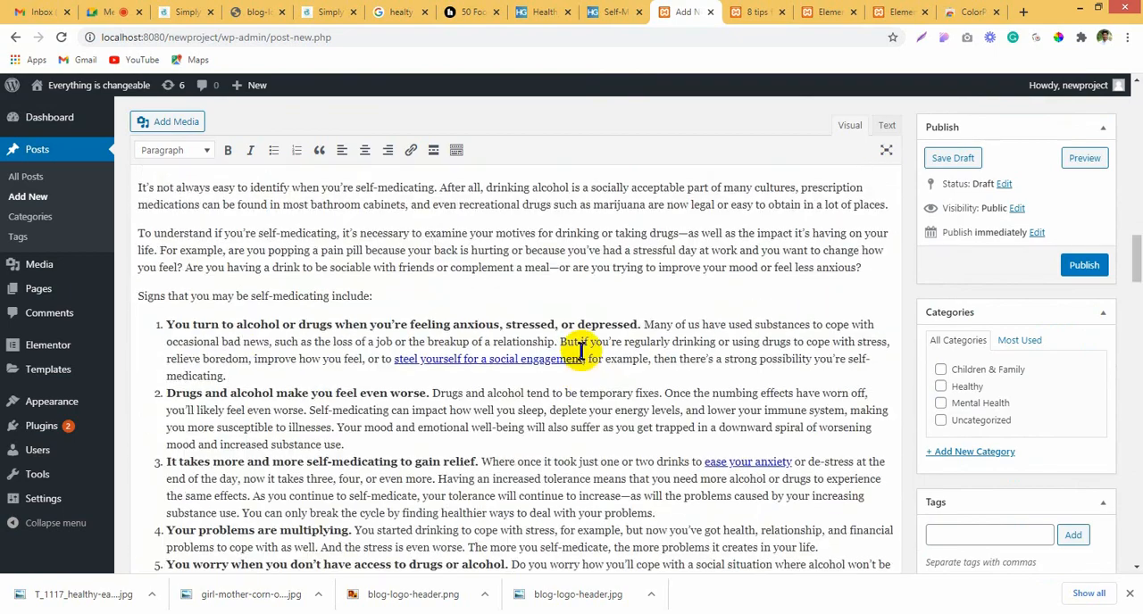
{"action": "scroll", "coordinate": [540, 381], "scroll_direction": "down", "scroll_amount": 5}
{"action": "scroll", "coordinate": [548, 383], "scroll_direction": "up", "scroll_amount": 5}
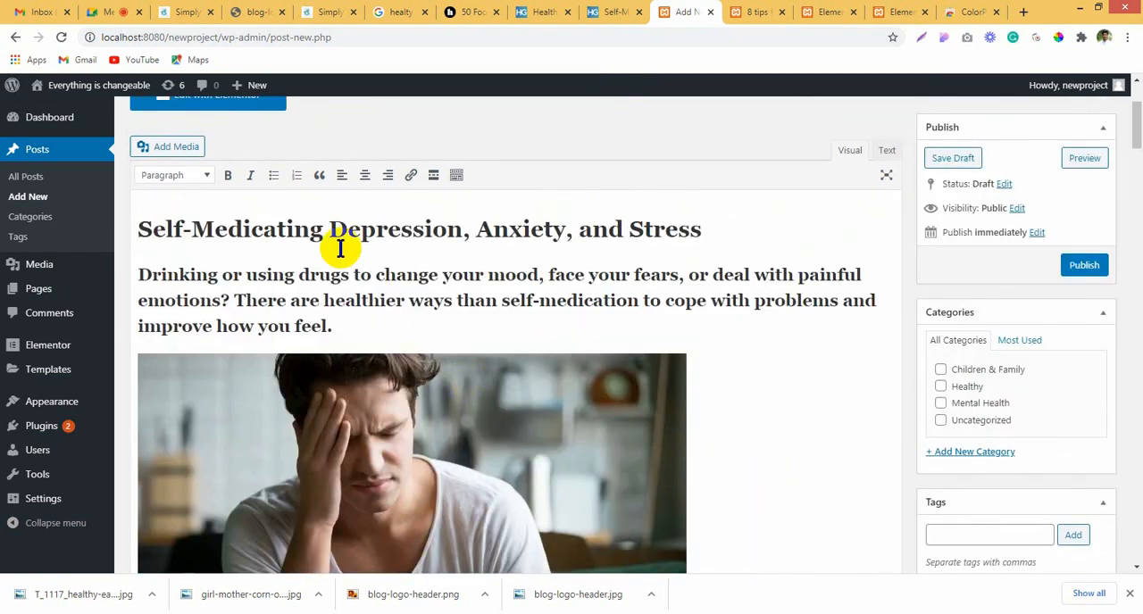
{"action": "left_click", "coordinate": [1083, 265]}
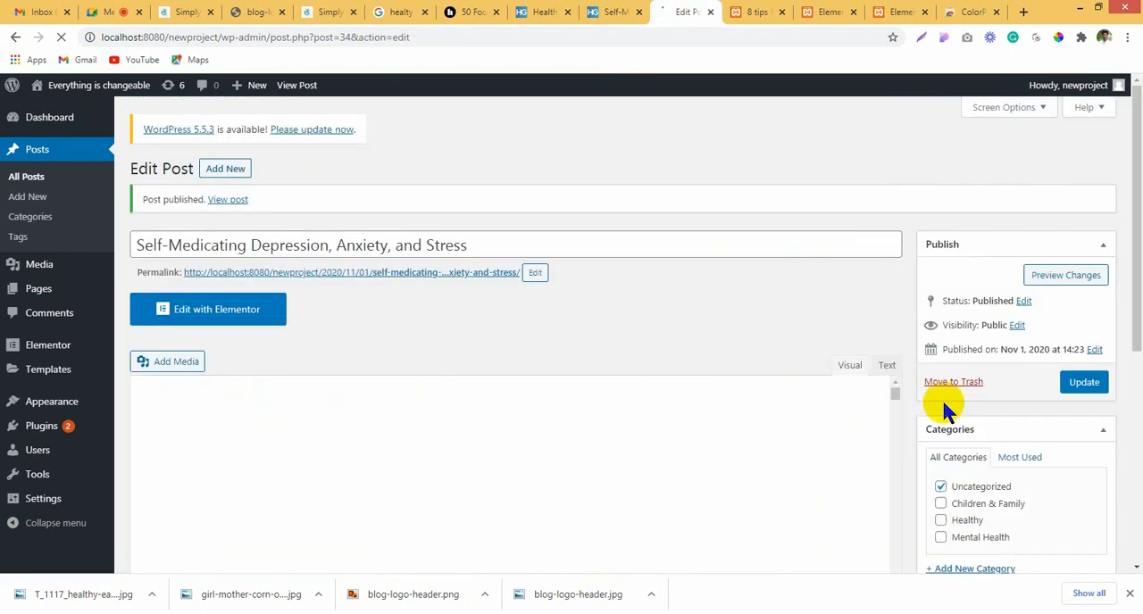
Step: Change the self-medicating post's category from Uncategorized to Mental Health and update the post
{"action": "scroll", "coordinate": [946, 400], "scroll_direction": "down", "scroll_amount": 3}
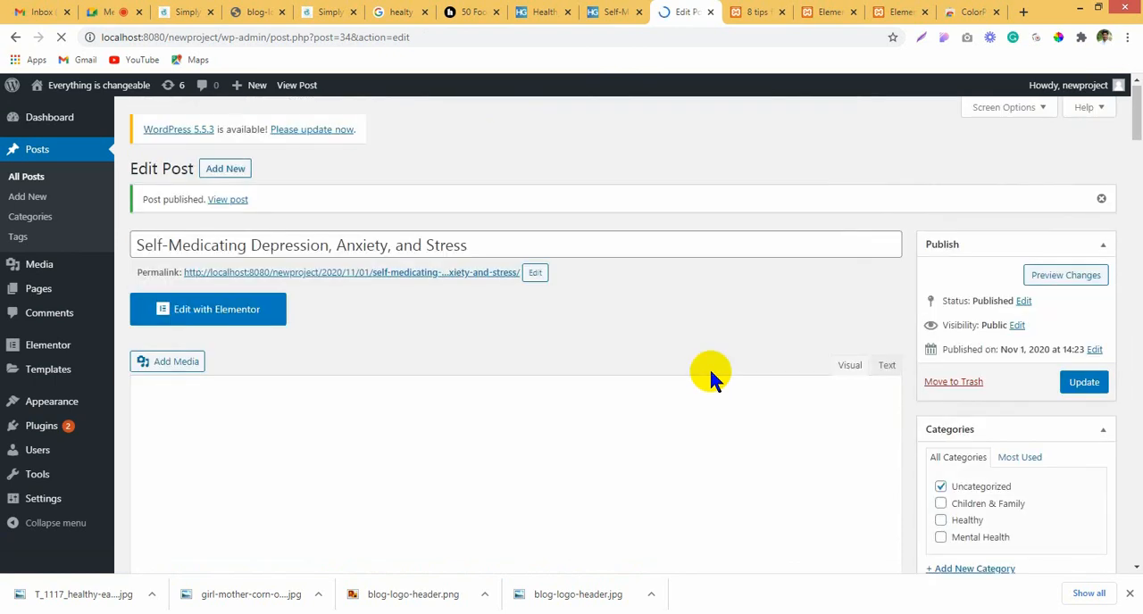
{"action": "scroll", "coordinate": [944, 414], "scroll_direction": "down", "scroll_amount": 1}
{"action": "left_click", "coordinate": [940, 414]}
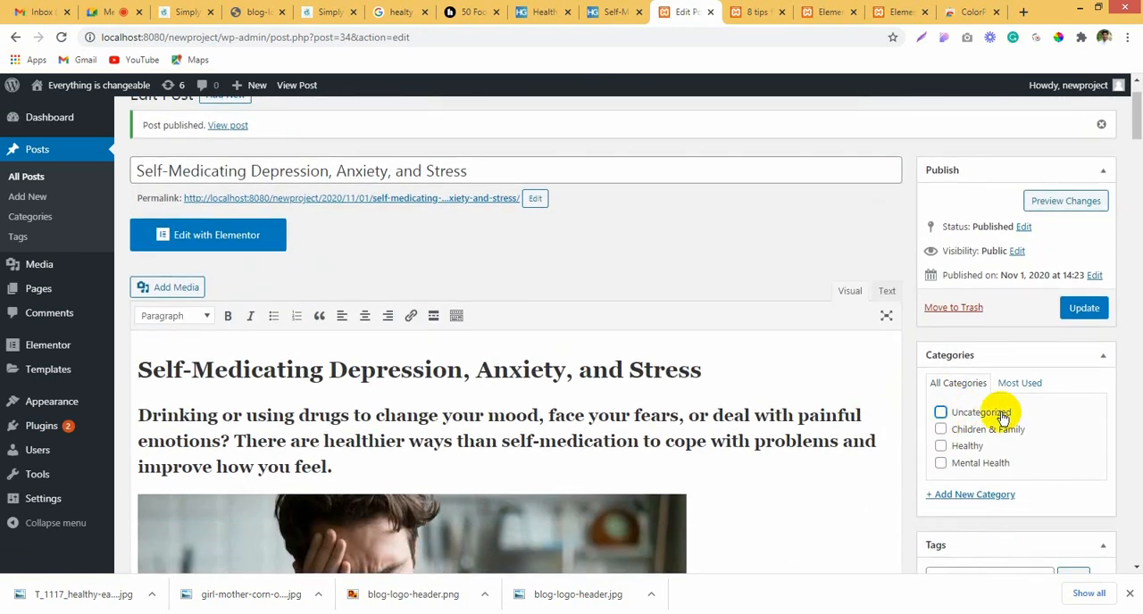
{"action": "scroll", "coordinate": [944, 384], "scroll_direction": "down", "scroll_amount": 2}
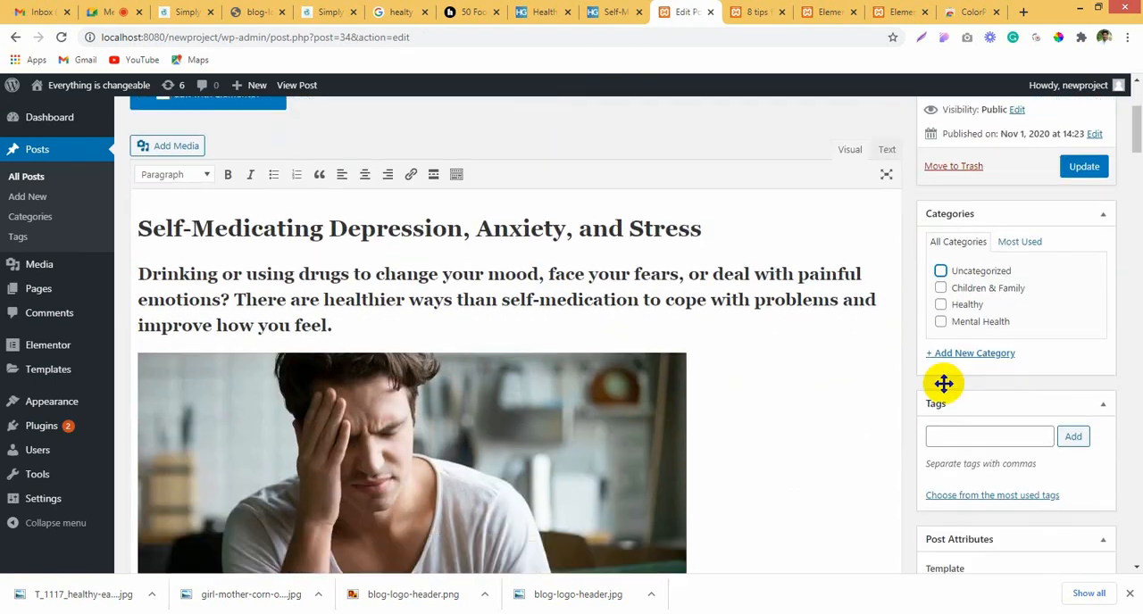
{"action": "left_click", "coordinate": [941, 320]}
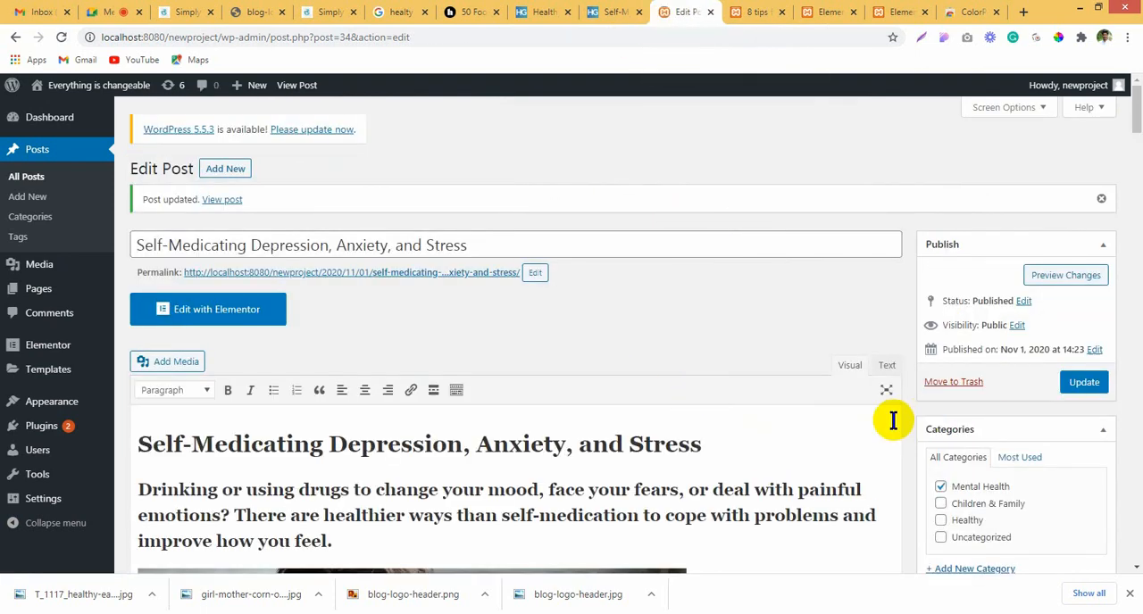
Step: Open the "8 tips for healthy eating" post for editing
{"action": "scroll", "coordinate": [617, 388], "scroll_direction": "down", "scroll_amount": 4}
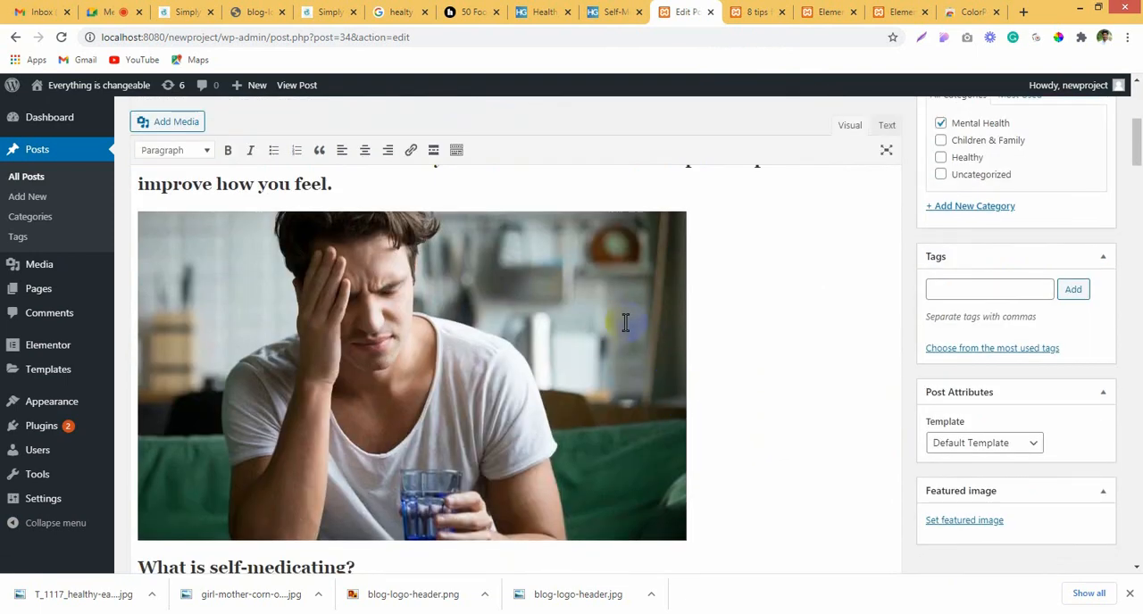
{"action": "left_click", "coordinate": [616, 10]}
{"action": "left_click", "coordinate": [545, 12]}
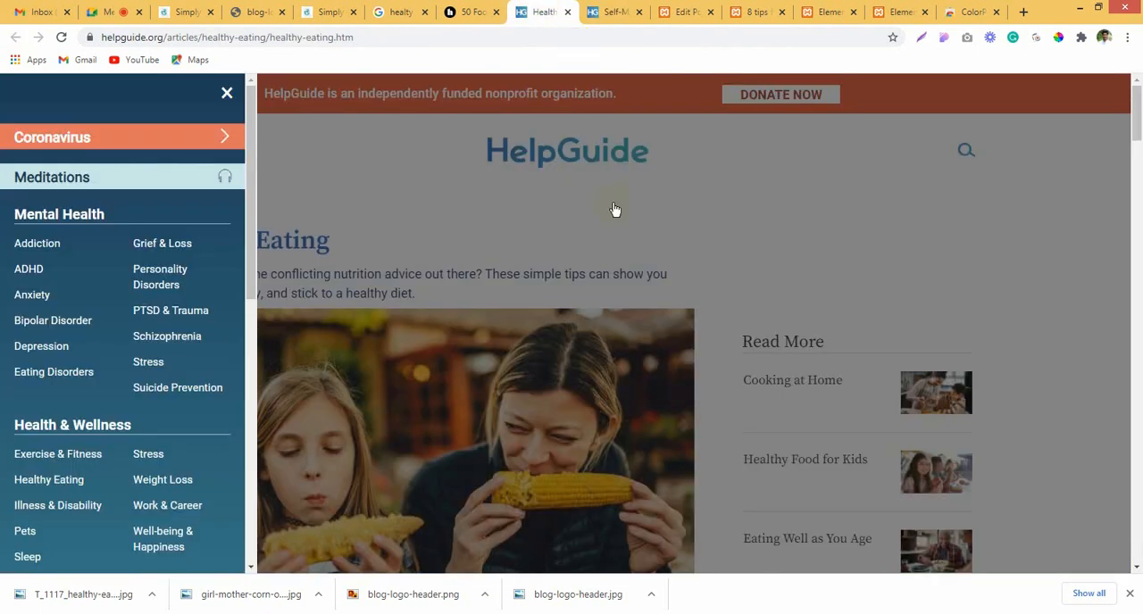
{"action": "left_click", "coordinate": [591, 11]}
{"action": "left_click", "coordinate": [683, 11]}
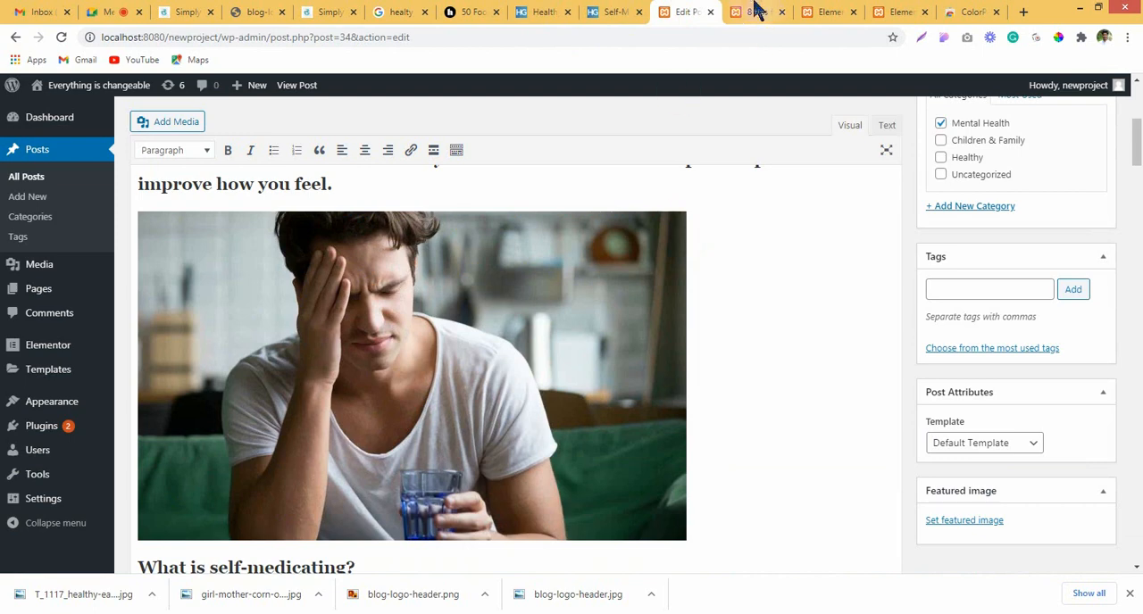
{"action": "left_click", "coordinate": [755, 11]}
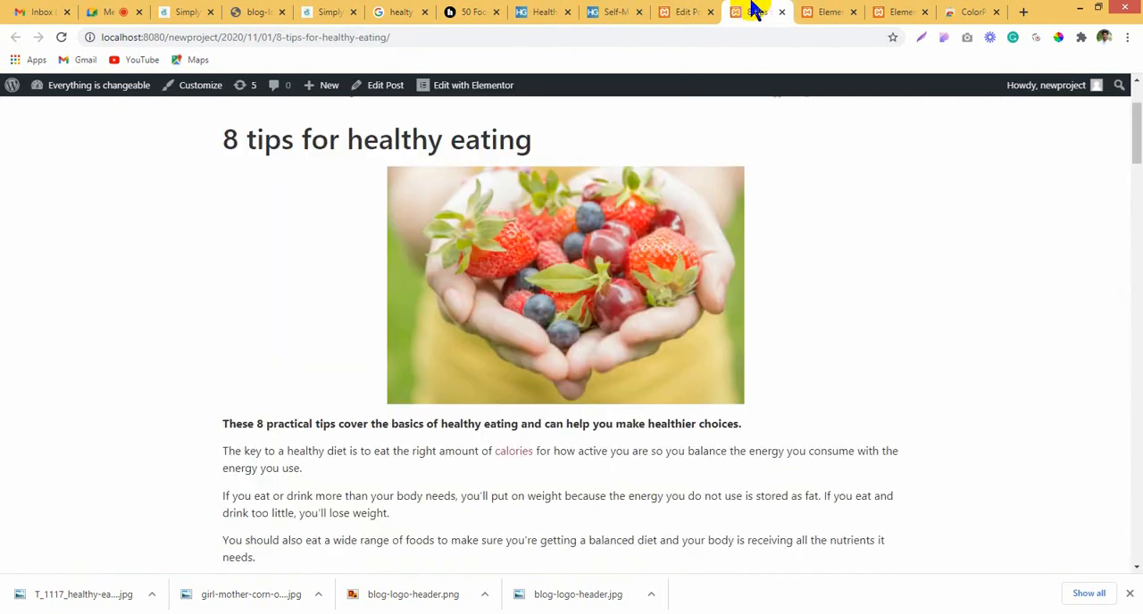
{"action": "left_click", "coordinate": [398, 91]}
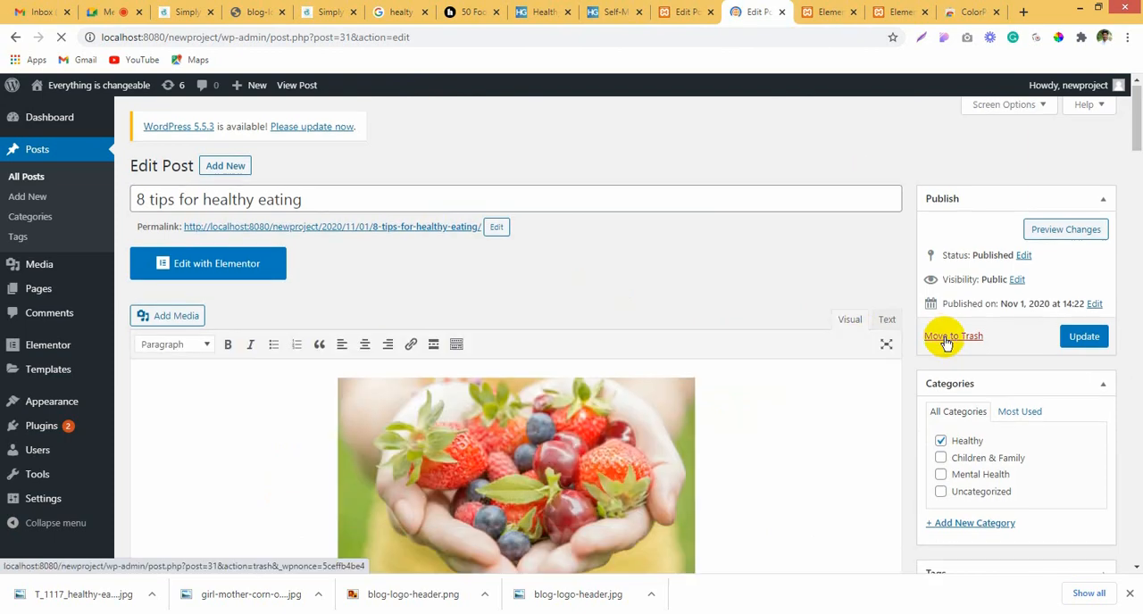
Step: Set the T_1117_healthy-eating berries photo as the featured image of the healthy eating post and update the post
{"action": "scroll", "coordinate": [944, 337], "scroll_direction": "down", "scroll_amount": 5}
{"action": "scroll", "coordinate": [1018, 408], "scroll_direction": "down", "scroll_amount": 2}
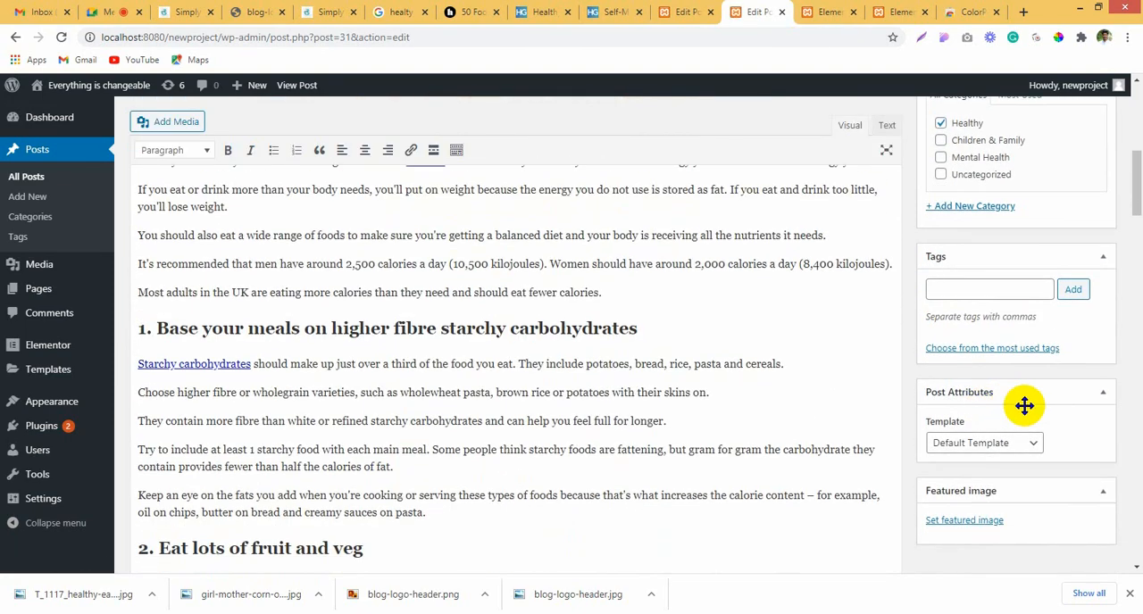
{"action": "left_click", "coordinate": [970, 525]}
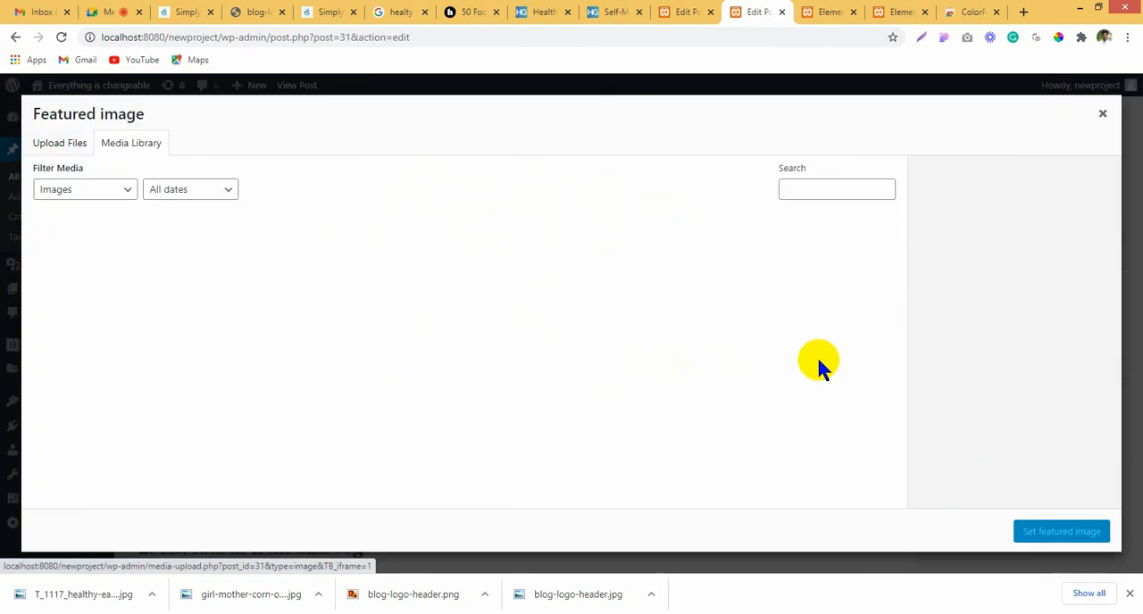
{"action": "left_click", "coordinate": [89, 234]}
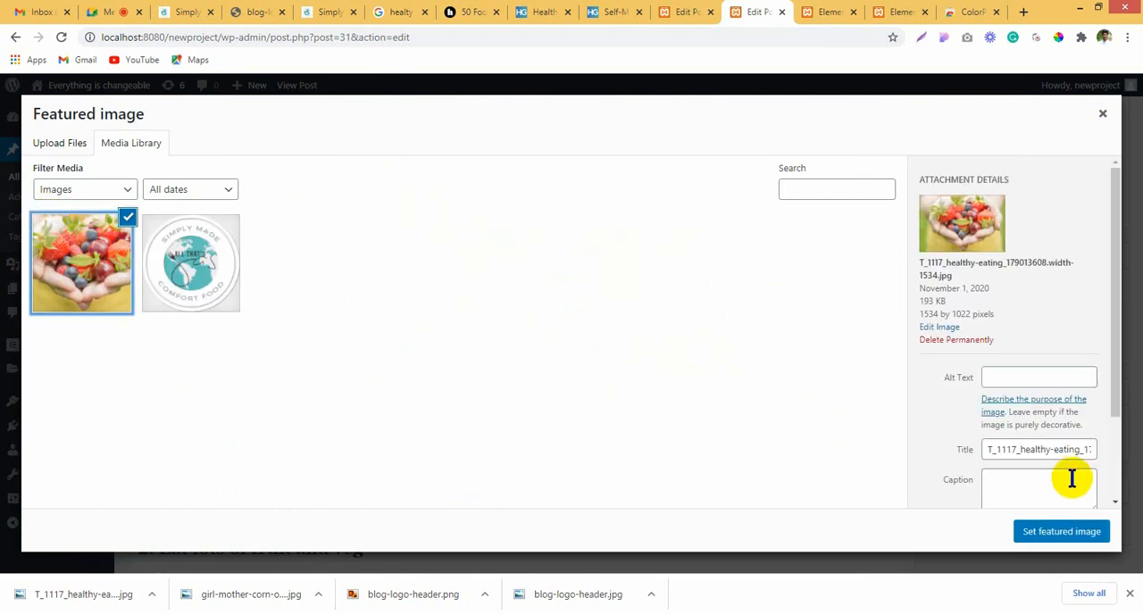
{"action": "left_click", "coordinate": [1039, 534]}
{"action": "scroll", "coordinate": [1095, 324], "scroll_direction": "up", "scroll_amount": 5}
{"action": "left_click", "coordinate": [1082, 270]}
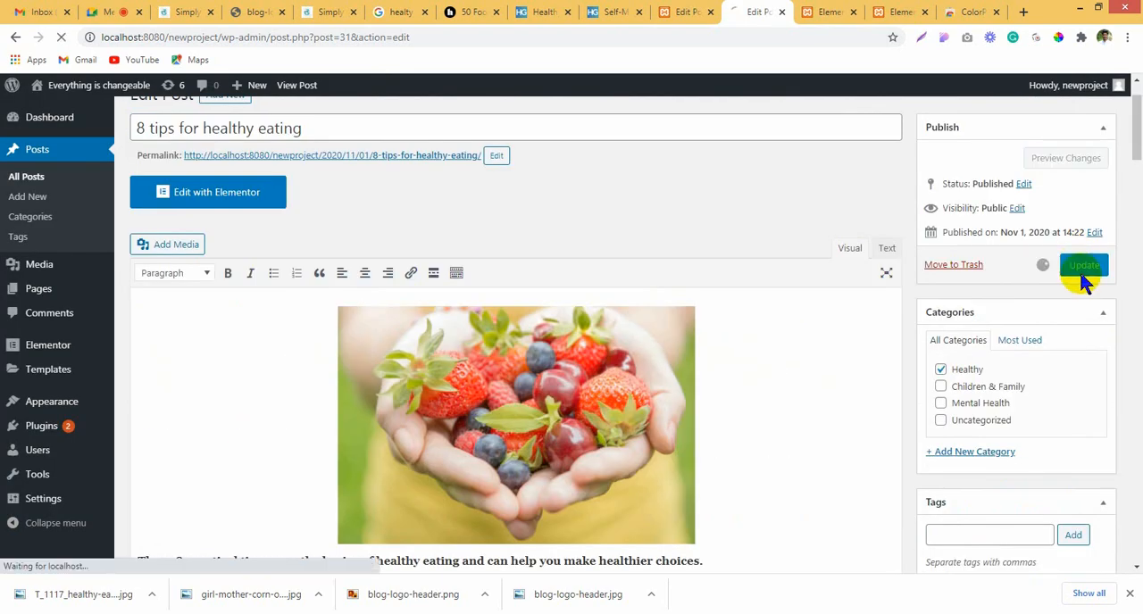
Step: Return to the self-medicating post and open its featured image selection
{"action": "left_click", "coordinate": [671, 11]}
{"action": "scroll", "coordinate": [1105, 425], "scroll_direction": "down", "scroll_amount": 4}
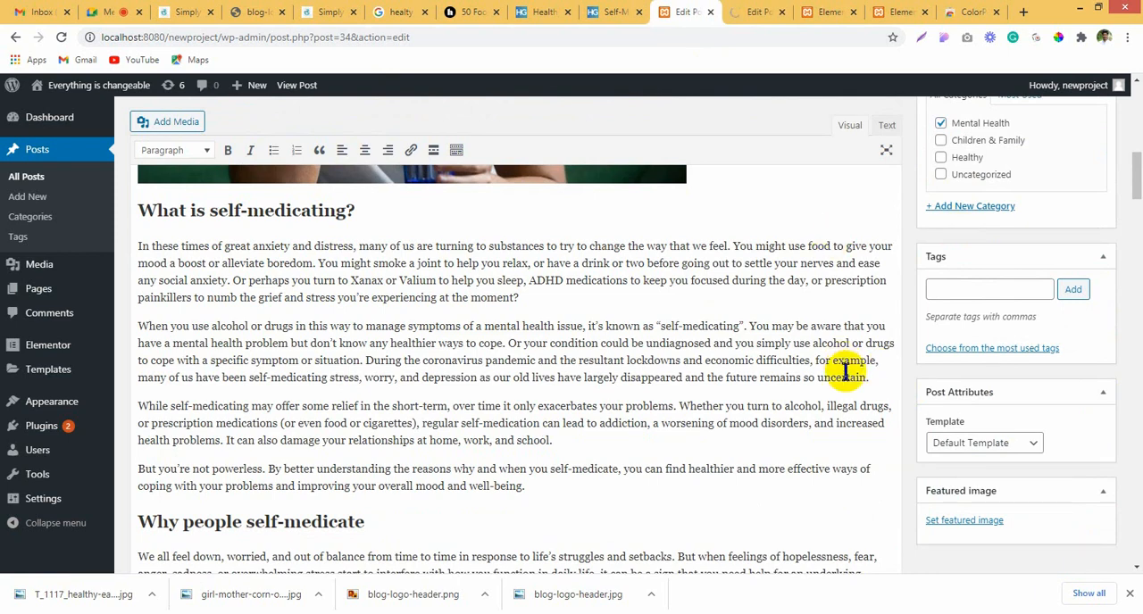
{"action": "scroll", "coordinate": [1000, 481], "scroll_direction": "up", "scroll_amount": 5}
{"action": "scroll", "coordinate": [946, 373], "scroll_direction": "down", "scroll_amount": 3}
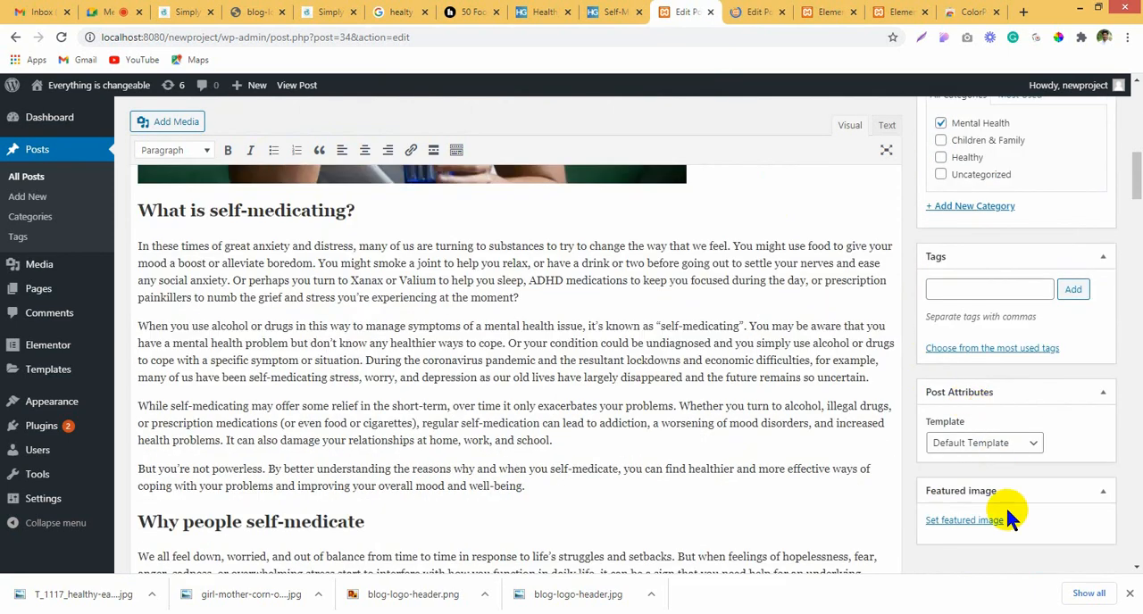
{"action": "left_click", "coordinate": [963, 520]}
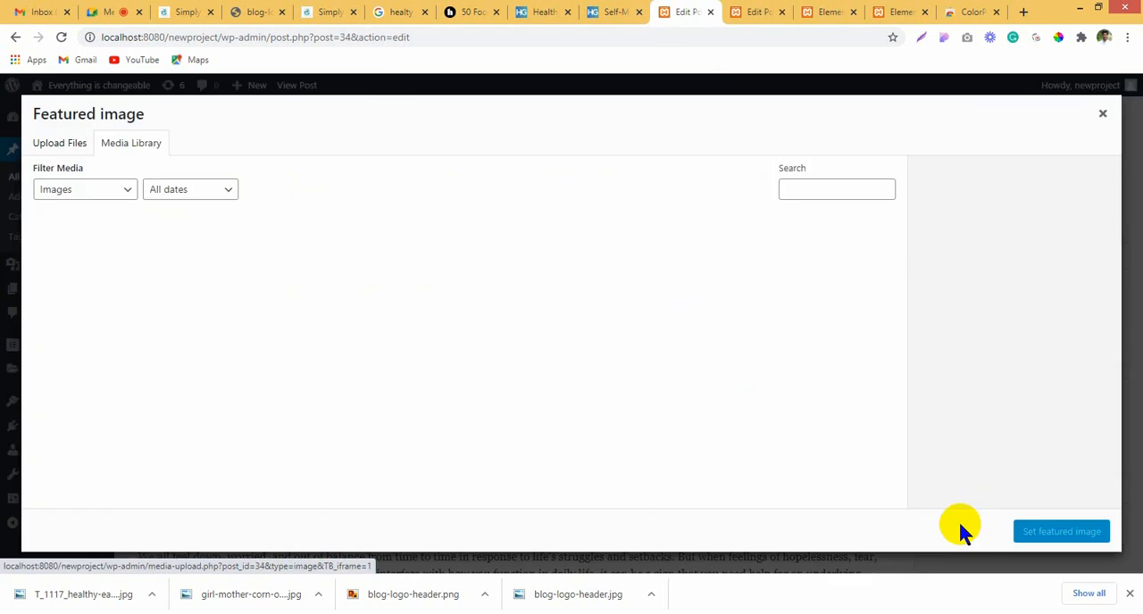
Step: Save the main photo from the HelpGuide self-medicating article as a JPEG
{"action": "left_click", "coordinate": [607, 11]}
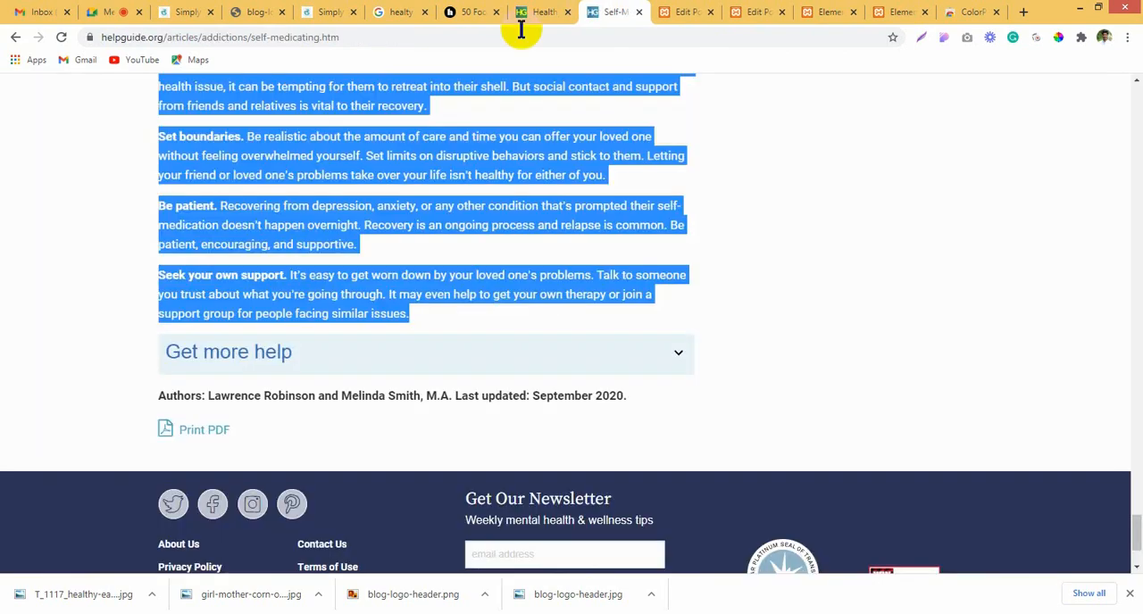
{"action": "left_click", "coordinate": [832, 297]}
{"action": "left_click_drag", "start_coordinate": [1138, 518], "coordinate": [1136, 100]}
{"action": "right_click", "coordinate": [469, 175]}
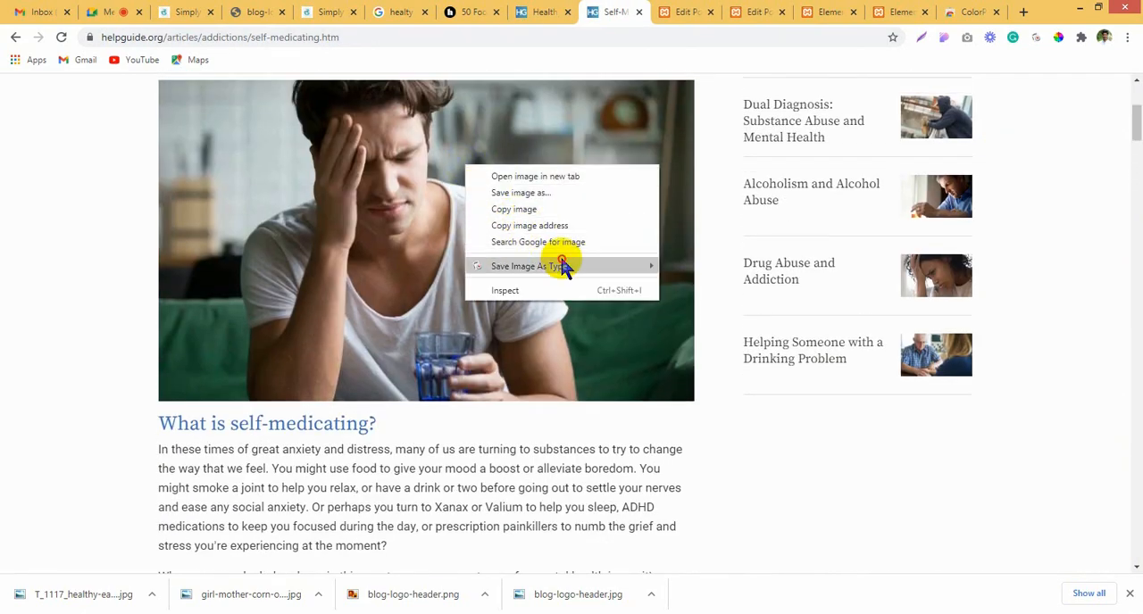
{"action": "mouse_move", "coordinate": [566, 263]}
{"action": "left_click", "coordinate": [709, 263]}
Step: Upload the downloaded young-man-holding-glass-hand-to-temple-768.jpg and set it as the self-medicating post's featured image
{"action": "left_click", "coordinate": [683, 12]}
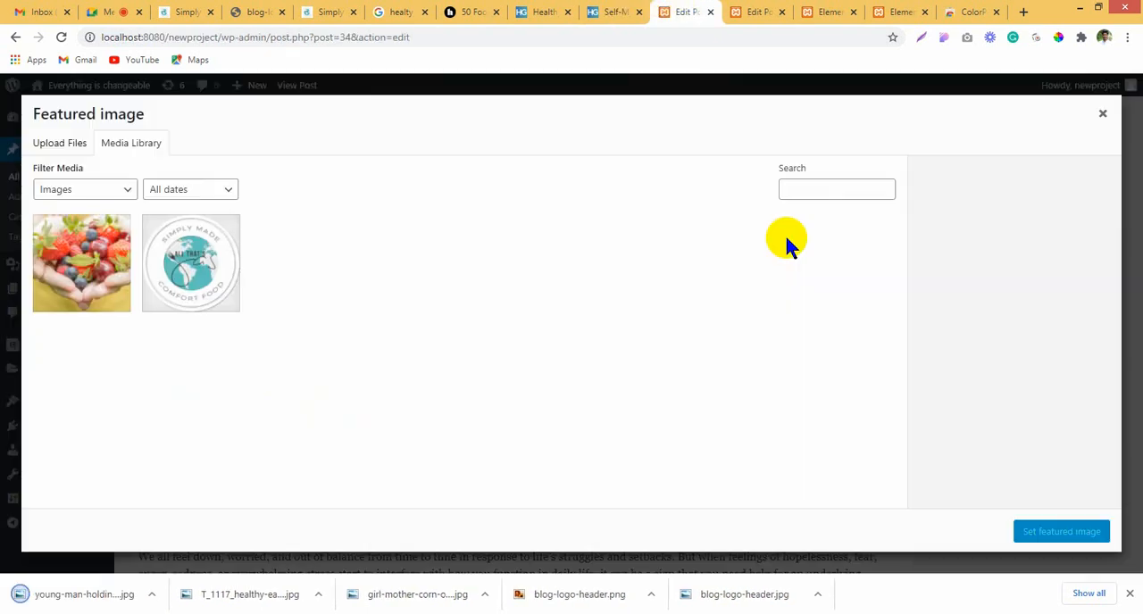
{"action": "left_click_drag", "start_coordinate": [75, 594], "coordinate": [744, 366]}
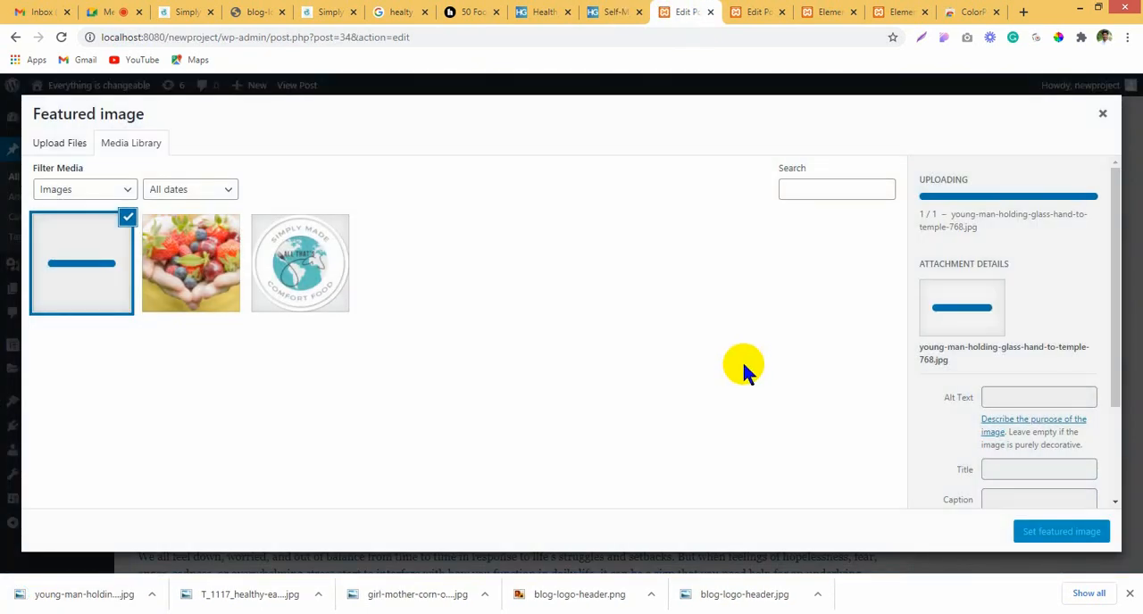
{"action": "left_click", "coordinate": [1049, 534]}
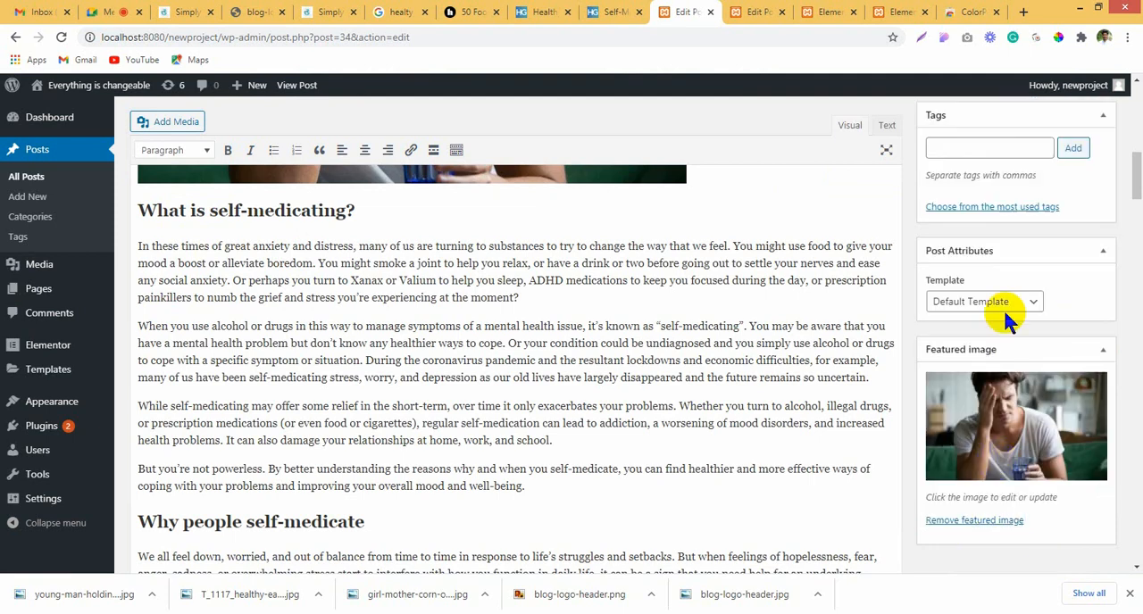
Step: Update the self-medicating post and start a new post
{"action": "scroll", "coordinate": [1062, 163], "scroll_direction": "up", "scroll_amount": 4}
{"action": "scroll", "coordinate": [918, 266], "scroll_direction": "up", "scroll_amount": 4}
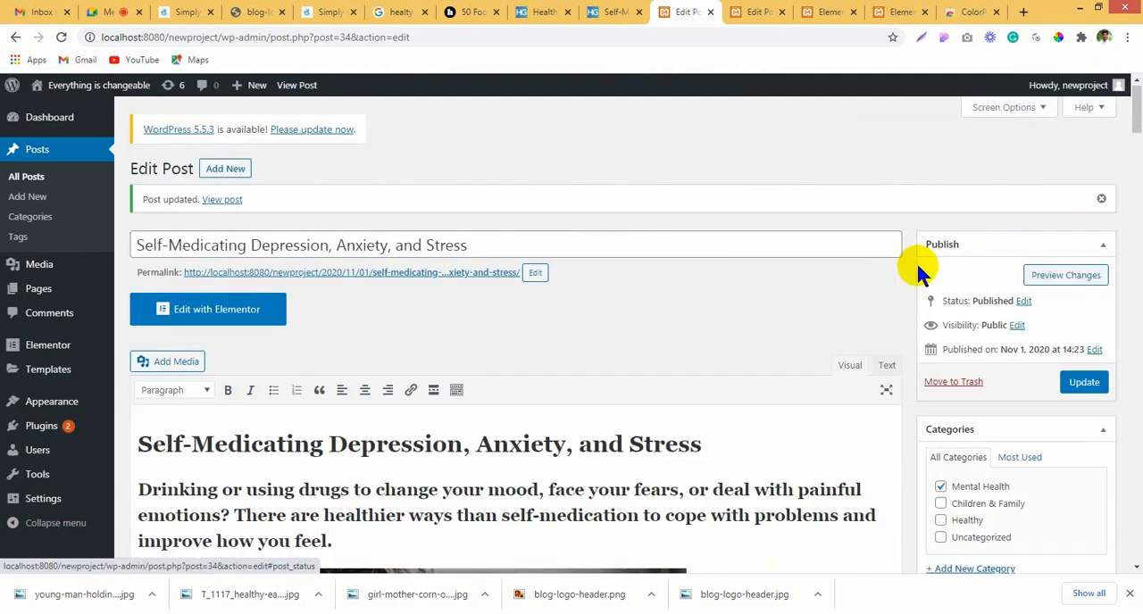
{"action": "left_click", "coordinate": [1084, 384]}
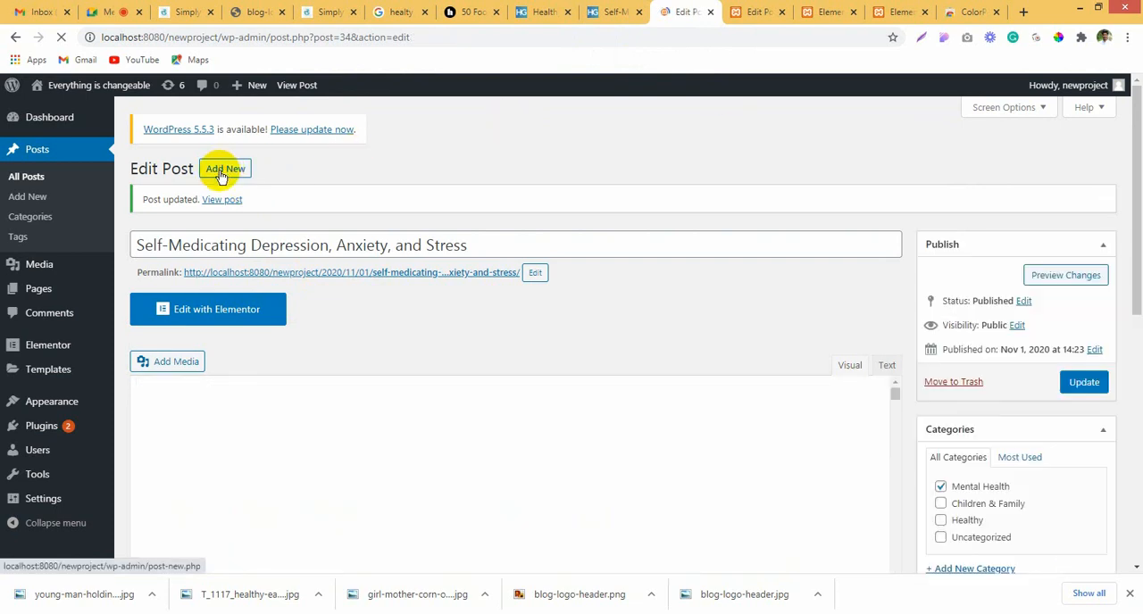
Step: Open HelpGuide's Grief & Loss section in a new browser tab and switch to it
{"action": "left_click", "coordinate": [553, 12]}
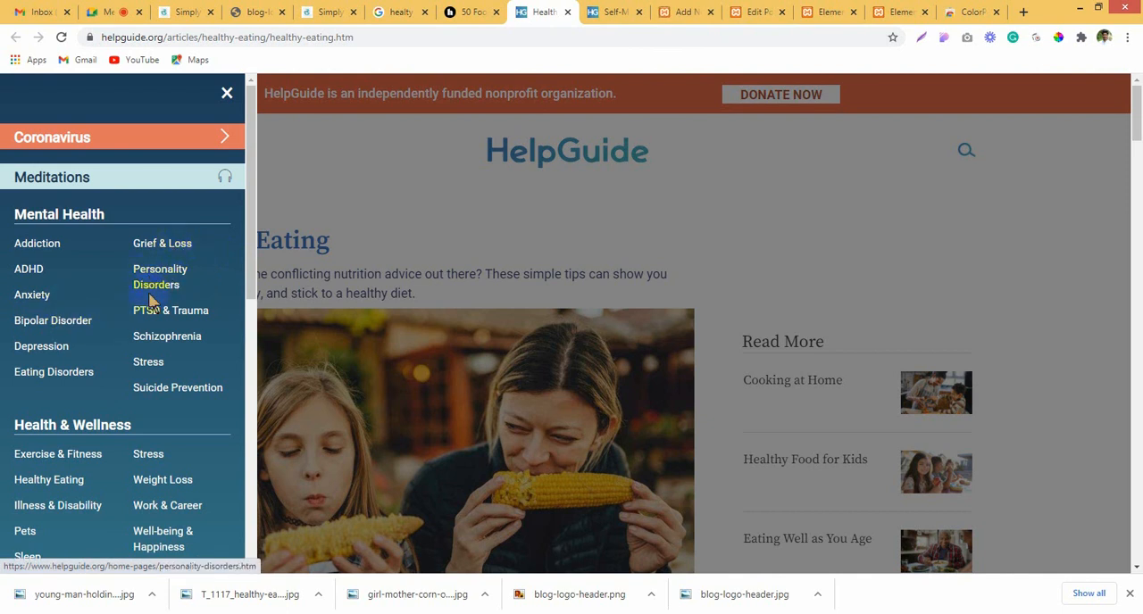
{"action": "right_click", "coordinate": [178, 254]}
{"action": "left_click", "coordinate": [202, 259]}
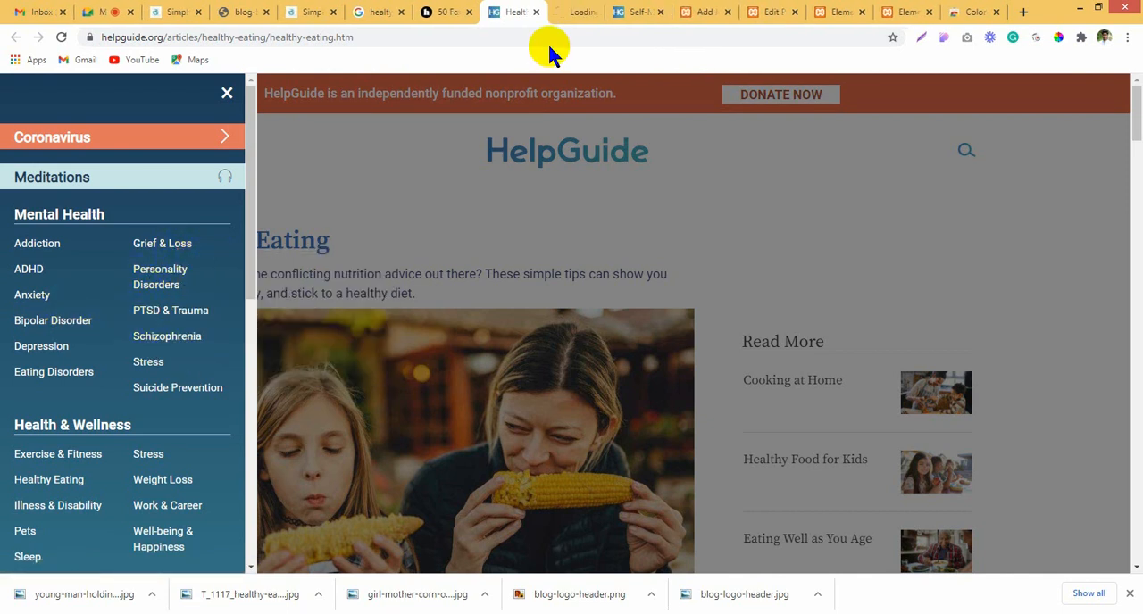
{"action": "left_click", "coordinate": [562, 12]}
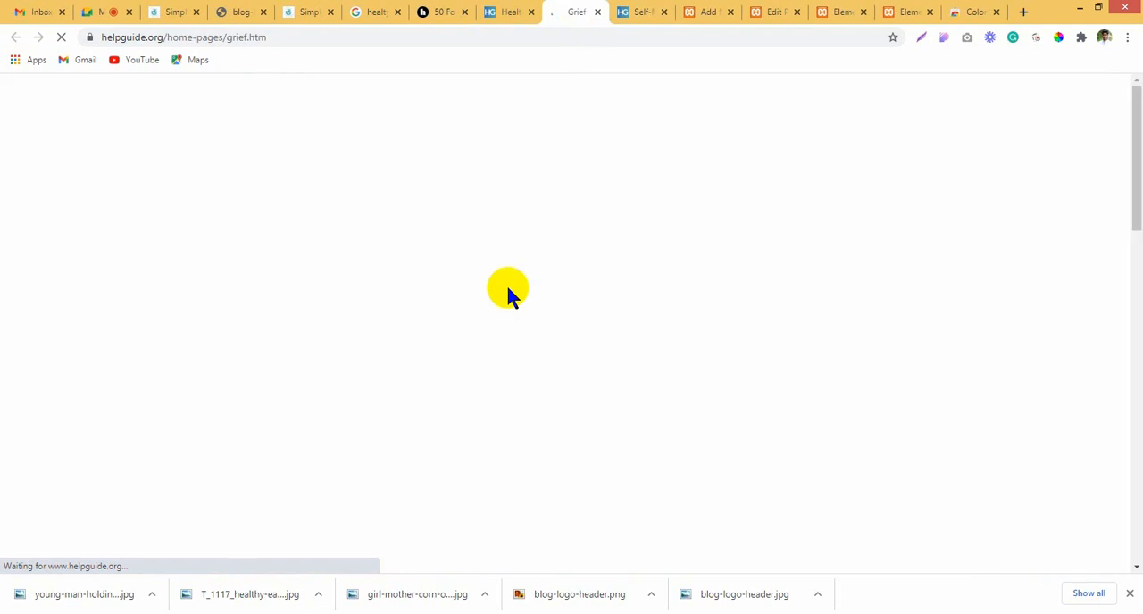
Step: Browse the Grief & Loss topics and open the "Job Loss and Unemployment Stress" article
{"action": "scroll", "coordinate": [280, 324], "scroll_direction": "down", "scroll_amount": 3}
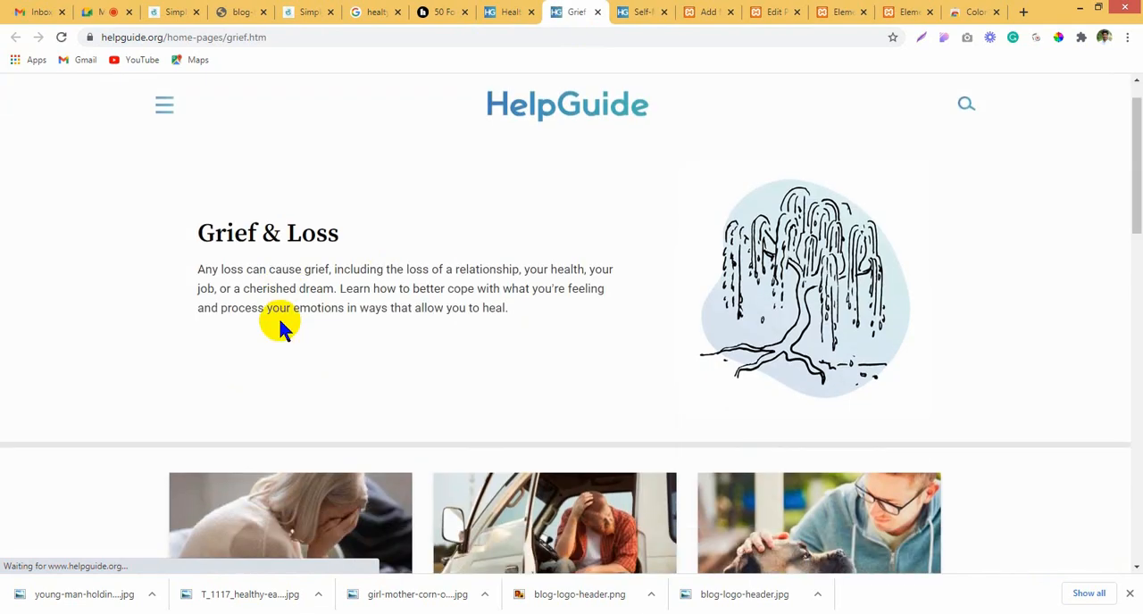
{"action": "scroll", "coordinate": [282, 319], "scroll_direction": "down", "scroll_amount": 3}
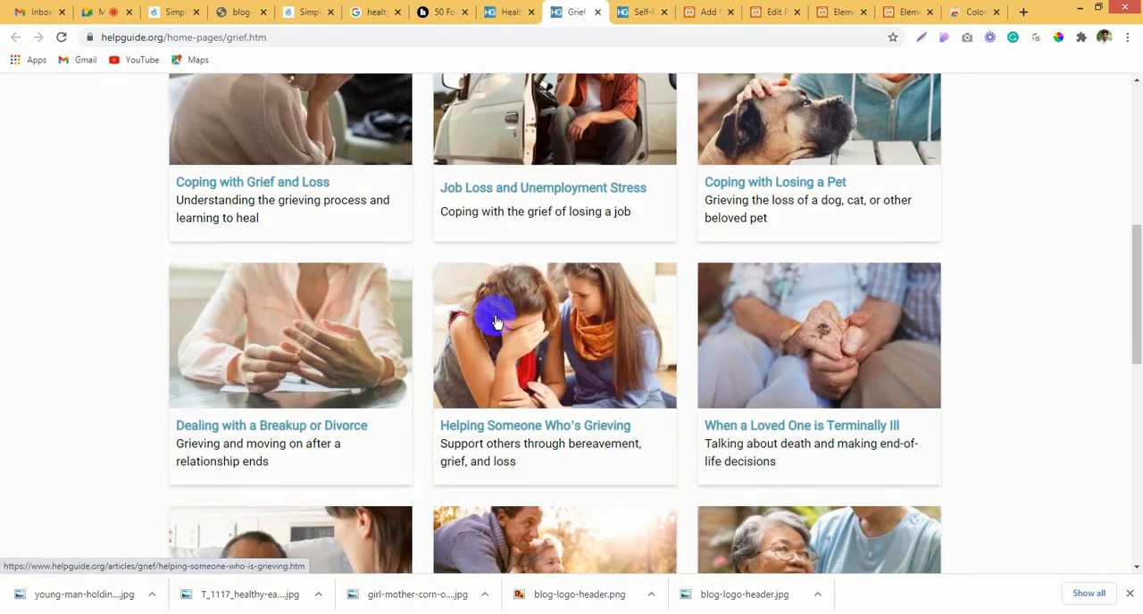
{"action": "scroll", "coordinate": [804, 348], "scroll_direction": "up", "scroll_amount": 2}
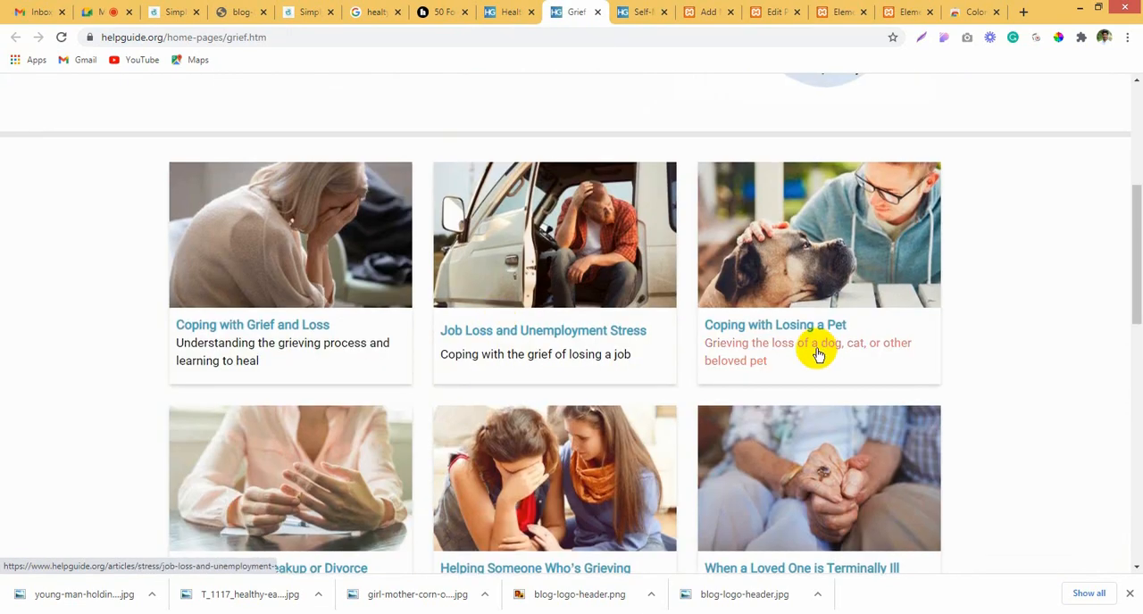
{"action": "left_click", "coordinate": [588, 333]}
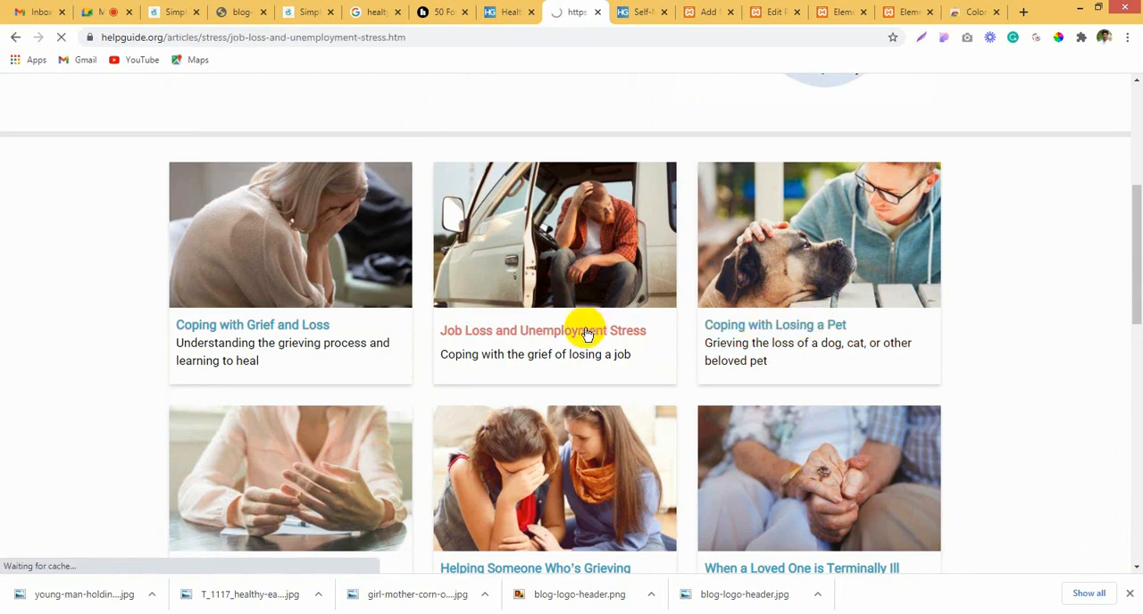
Step: Save the main photo from the Job Loss and Unemployment Stress article as a JPEG
{"action": "scroll", "coordinate": [536, 330], "scroll_direction": "down", "scroll_amount": 2}
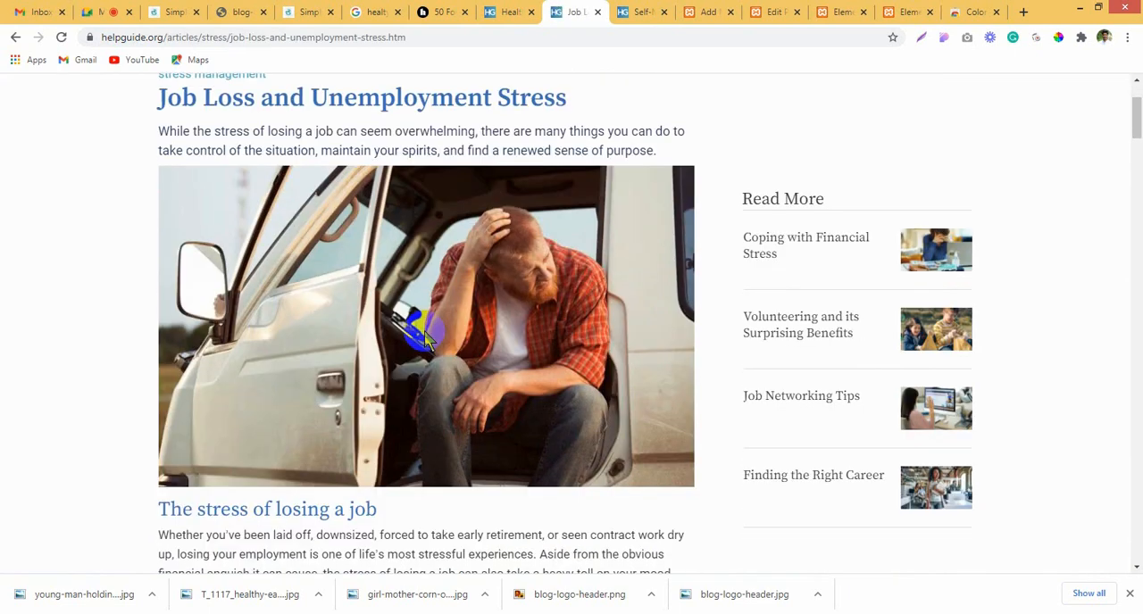
{"action": "right_click", "coordinate": [425, 333]}
{"action": "left_click", "coordinate": [656, 417]}
{"action": "right_click", "coordinate": [539, 387]}
{"action": "mouse_move", "coordinate": [641, 490]}
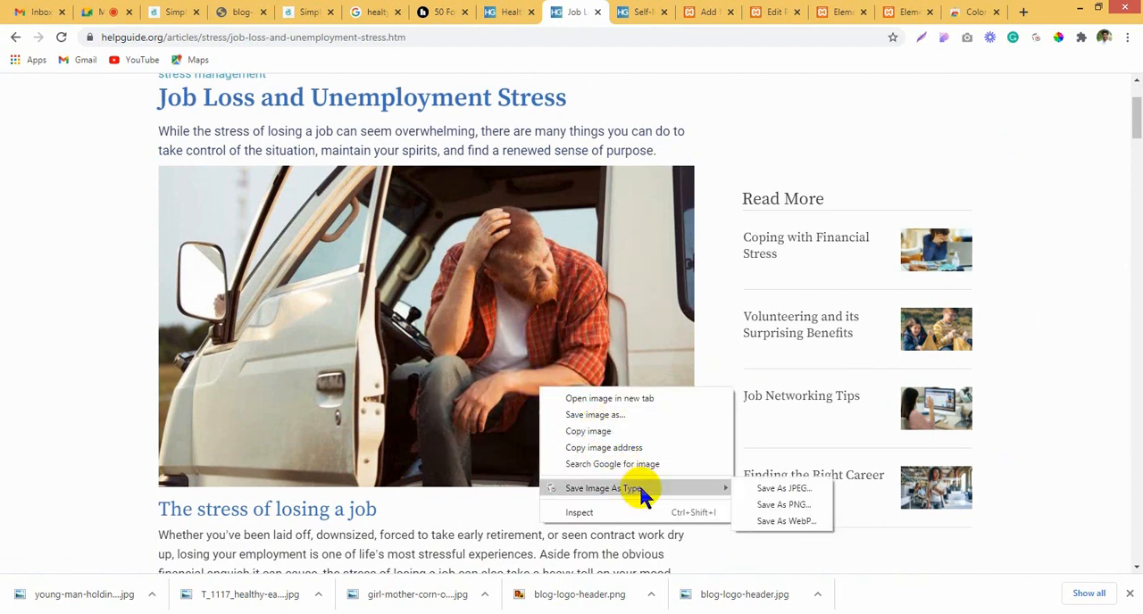
{"action": "left_click", "coordinate": [765, 489]}
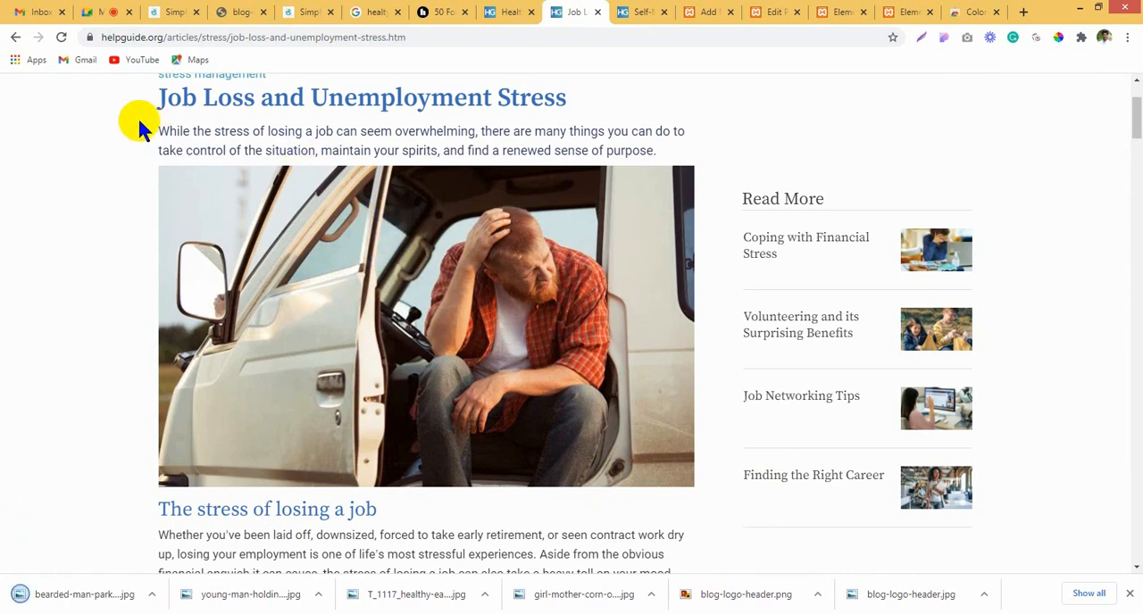
{"action": "scroll", "coordinate": [460, 415], "scroll_direction": "down", "scroll_amount": 6}
{"action": "left_click_drag", "start_coordinate": [160, 95], "coordinate": [772, 337]}
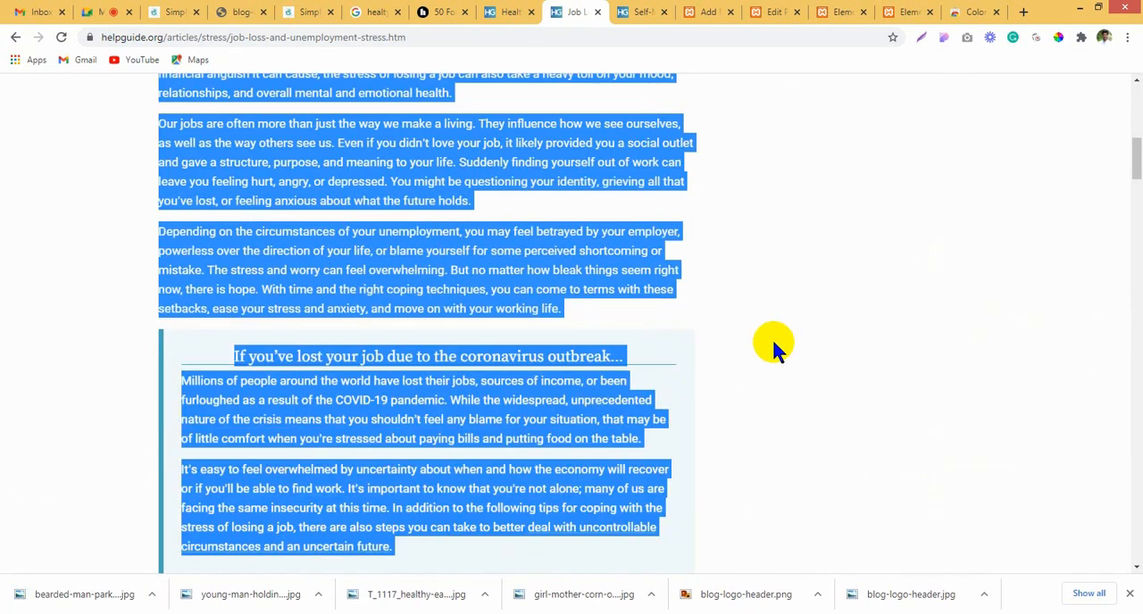
{"action": "left_click", "coordinate": [771, 337]}
{"action": "scroll", "coordinate": [772, 338], "scroll_direction": "up", "scroll_amount": 3}
{"action": "scroll", "coordinate": [773, 341], "scroll_direction": "up", "scroll_amount": 3}
{"action": "mouse_move", "coordinate": [477, 117]}
{"action": "left_mouse_down"}
{"action": "mouse_move", "coordinate": [614, 98]}
{"action": "mouse_move", "coordinate": [156, 101]}
{"action": "mouse_move", "coordinate": [482, 101]}
{"action": "left_mouse_up"}
{"action": "left_click", "coordinate": [590, 97]}
{"action": "left_click", "coordinate": [156, 100]}
Step: Copy the article heading "Job Loss and Unemployment Stress" and paste it as the title of the new WordPress post
{"action": "left_click_drag", "start_coordinate": [576, 103], "coordinate": [171, 98]}
{"action": "key", "text": "ctrl+c"}
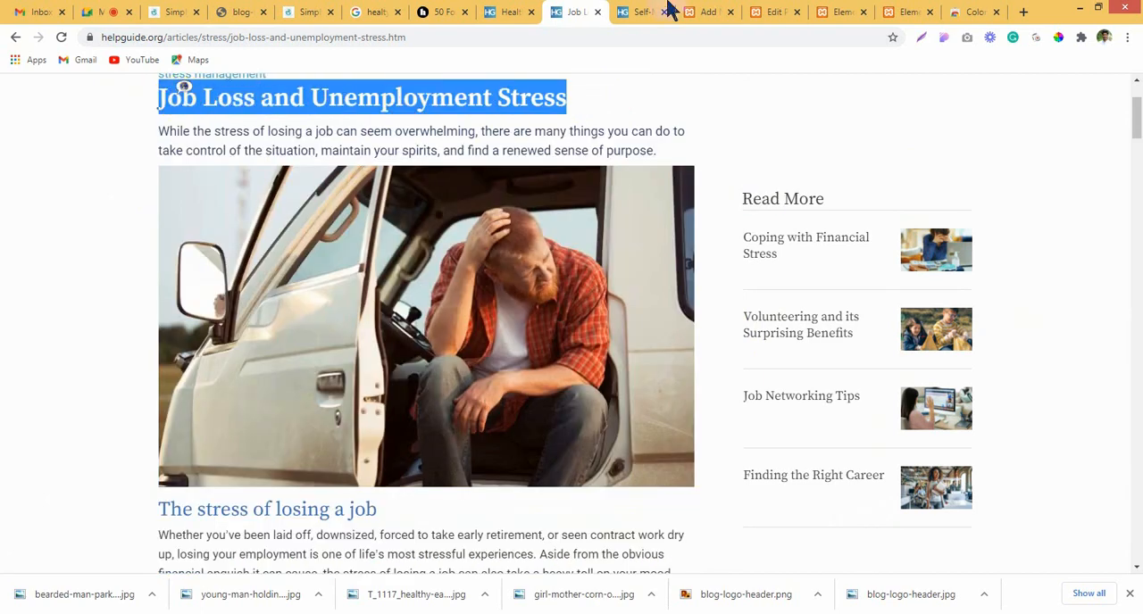
{"action": "left_click", "coordinate": [701, 12]}
{"action": "key", "text": "ctrl+v"}
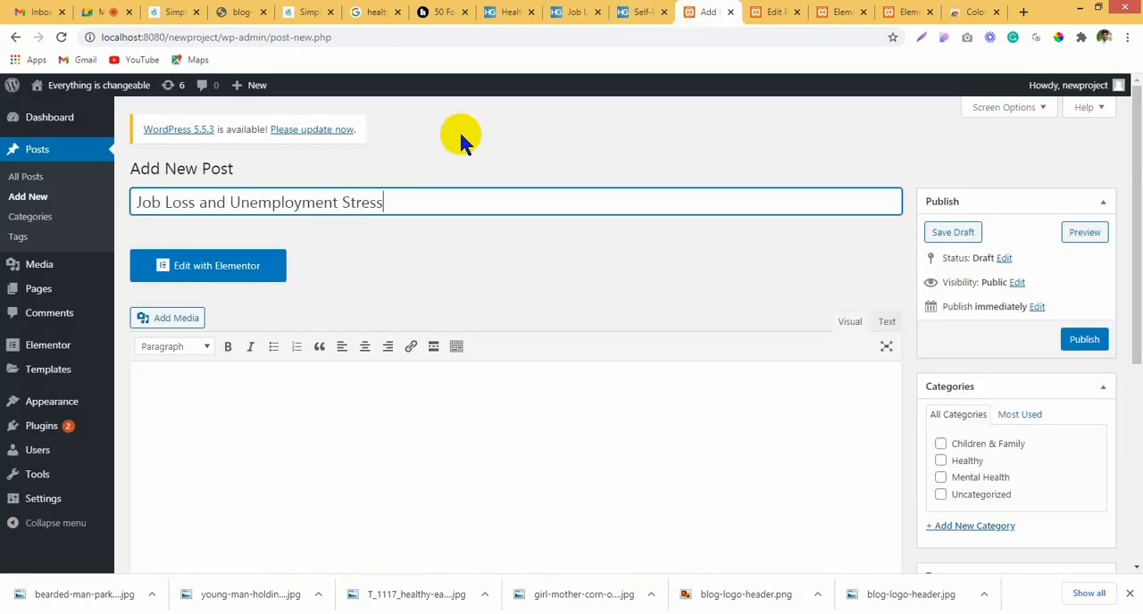
Step: Close the self-medicating article tab, then copy the full Job Loss and Unemployment Stress article and paste it into the new post's content
{"action": "left_click", "coordinate": [652, 11]}
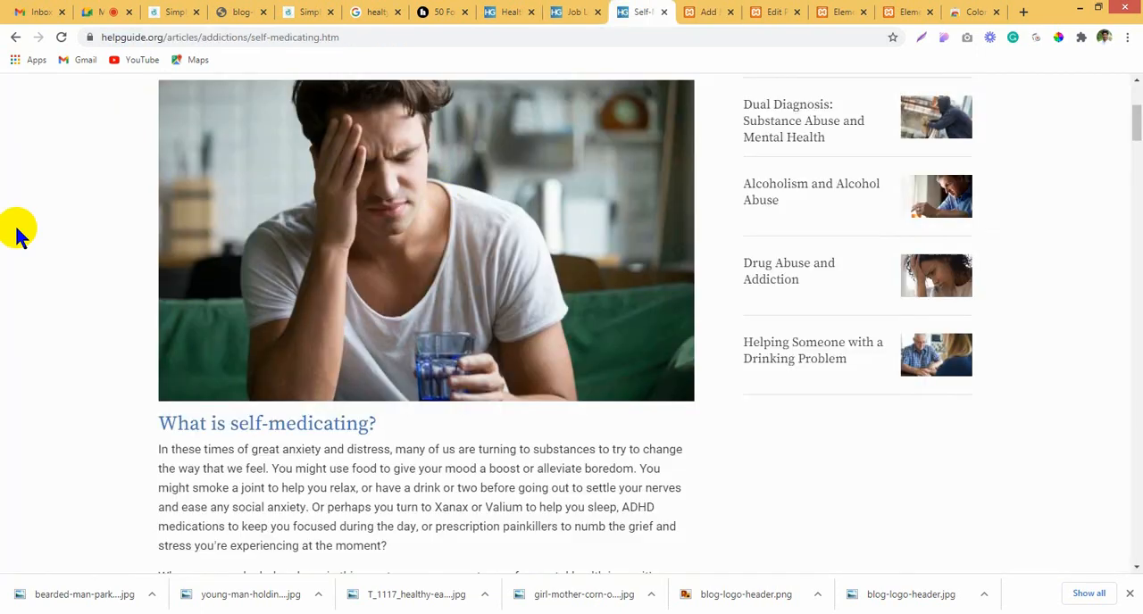
{"action": "left_click", "coordinate": [664, 12]}
{"action": "left_click", "coordinate": [576, 11]}
{"action": "left_click", "coordinate": [156, 98]}
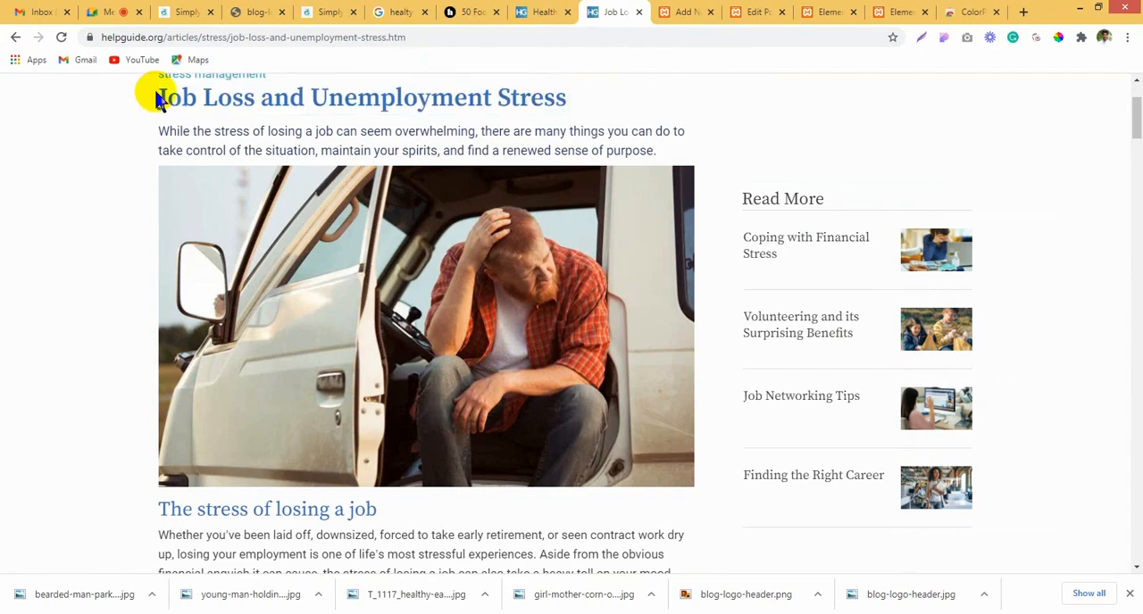
{"action": "left_click_drag", "start_coordinate": [157, 98], "coordinate": [600, 157]}
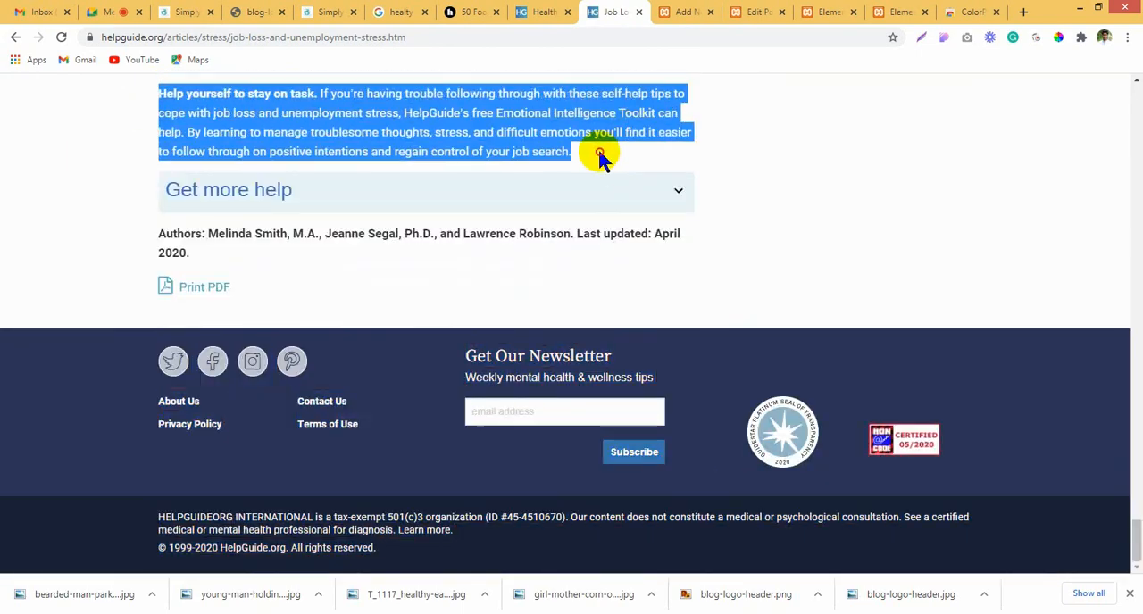
{"action": "left_click", "coordinate": [711, 11]}
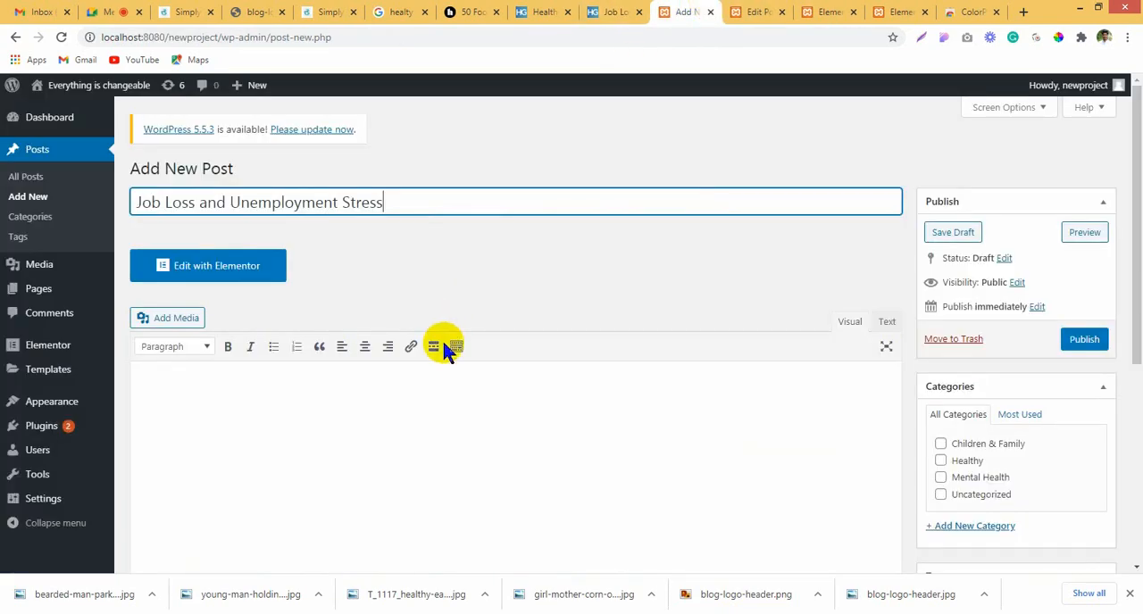
{"action": "left_click", "coordinate": [442, 409]}
{"action": "key", "text": "ctrl+v"}
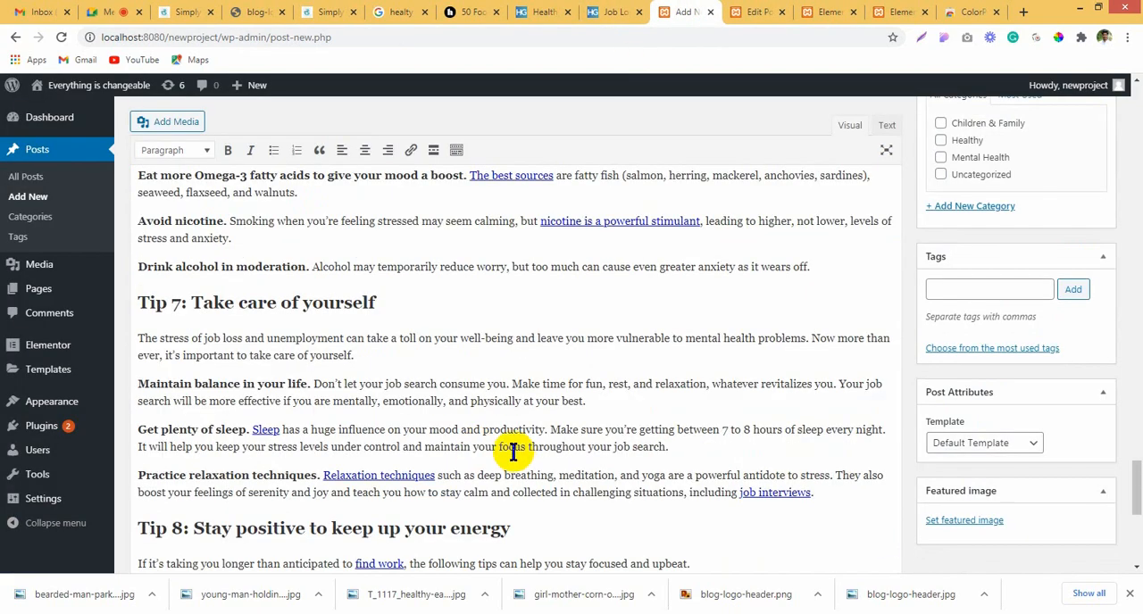
Step: Assign the Job Loss and Unemployment Stress post to the Mental Health category
{"action": "scroll", "coordinate": [510, 446], "scroll_direction": "up", "scroll_amount": 20}
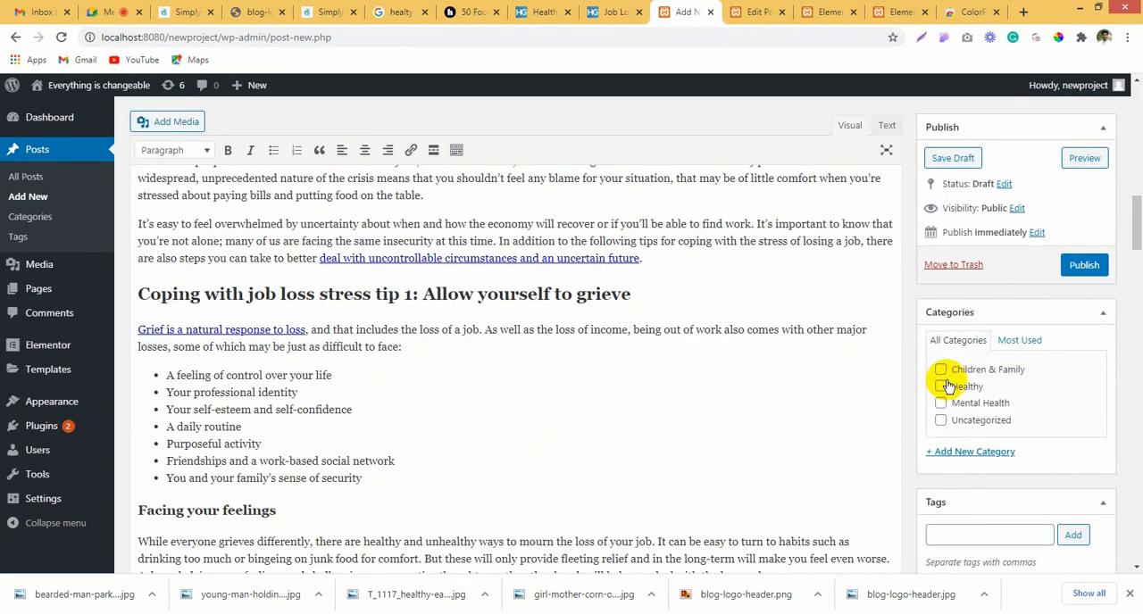
{"action": "left_click", "coordinate": [947, 403]}
{"action": "scroll", "coordinate": [1065, 377], "scroll_direction": "down", "scroll_amount": 2}
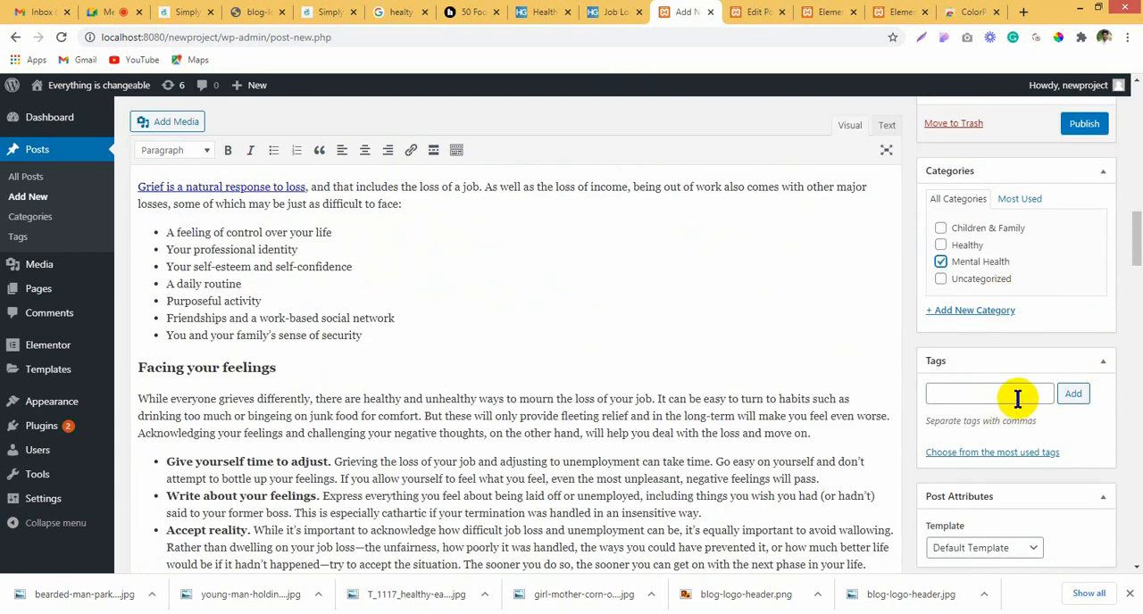
Step: Upload bearded-man-parked-work-van-768.jpg as the post's featured image and publish the post
{"action": "scroll", "coordinate": [1036, 483], "scroll_direction": "down", "scroll_amount": 2}
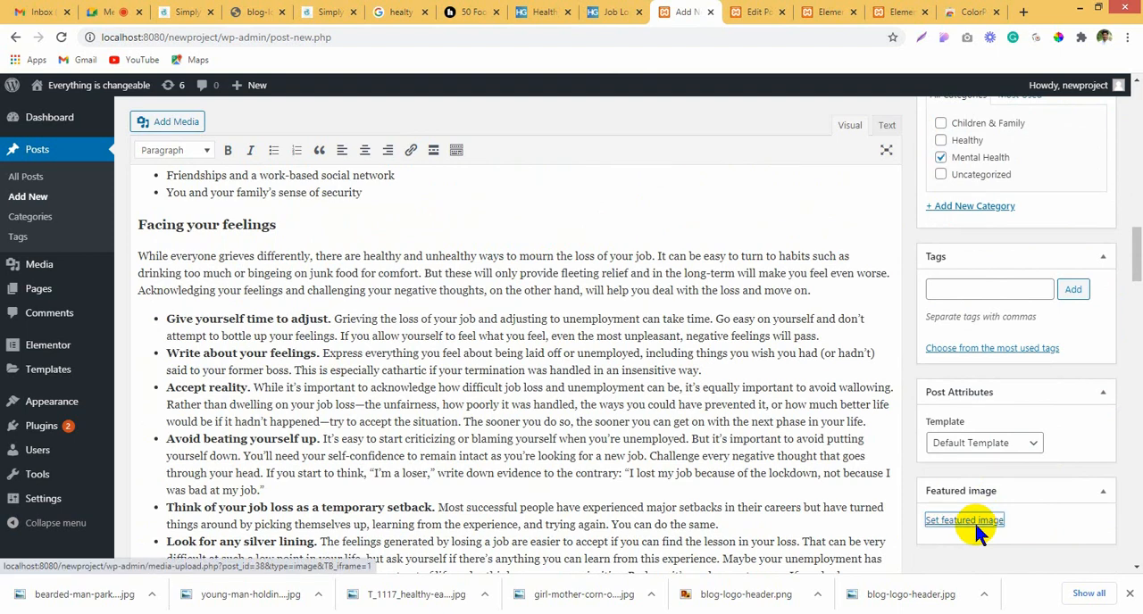
{"action": "left_click", "coordinate": [973, 520]}
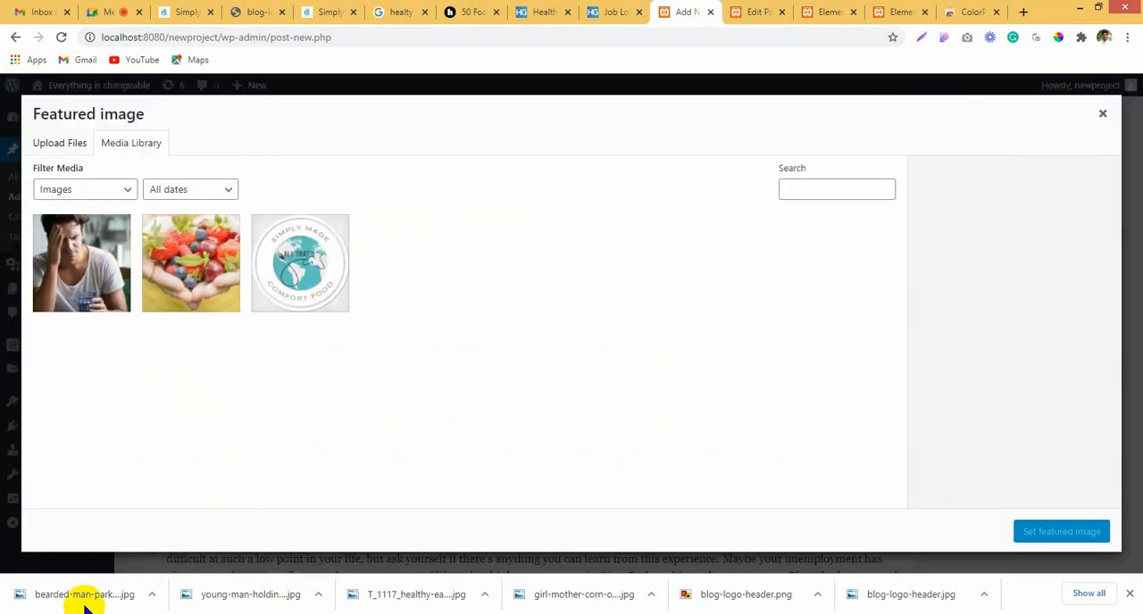
{"action": "left_click_drag", "start_coordinate": [85, 607], "coordinate": [168, 284]}
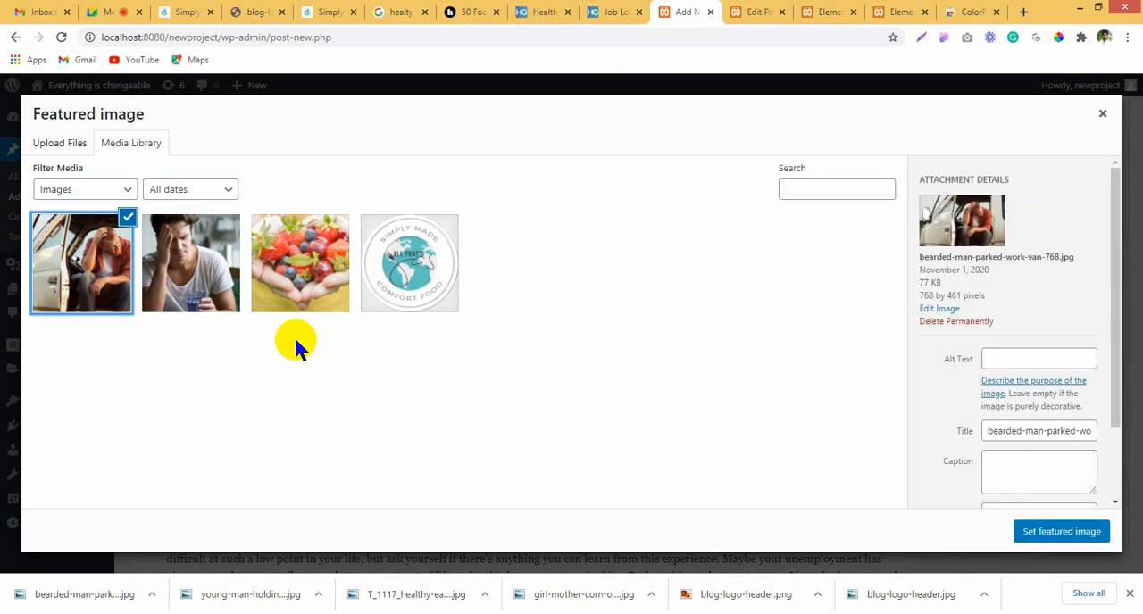
{"action": "left_click", "coordinate": [1043, 532]}
{"action": "scroll", "coordinate": [1014, 284], "scroll_direction": "up", "scroll_amount": 10}
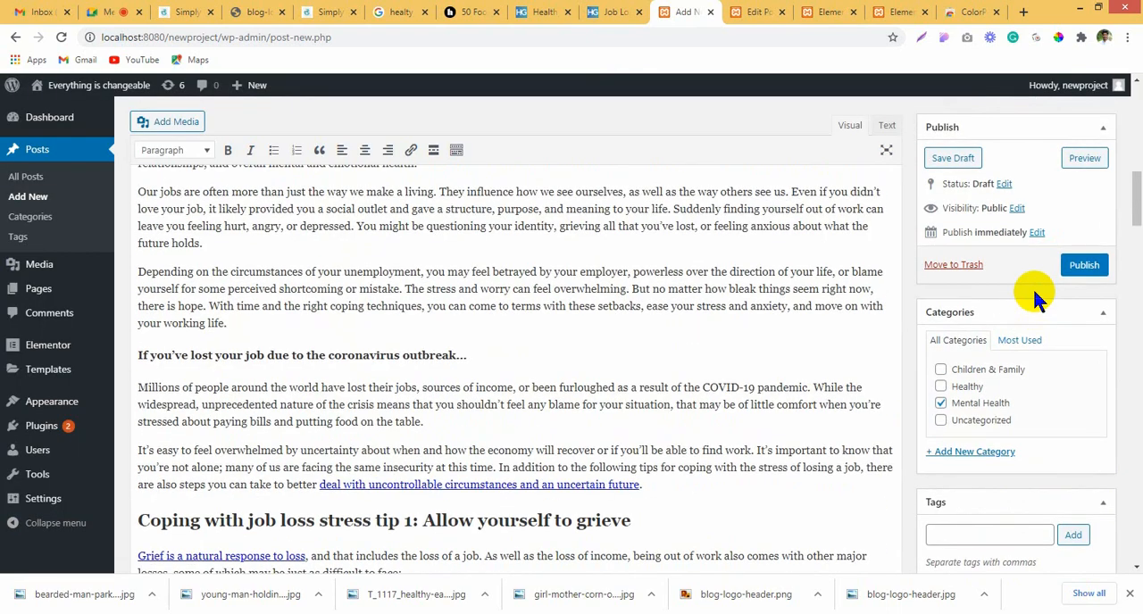
{"action": "left_click", "coordinate": [1091, 340]}
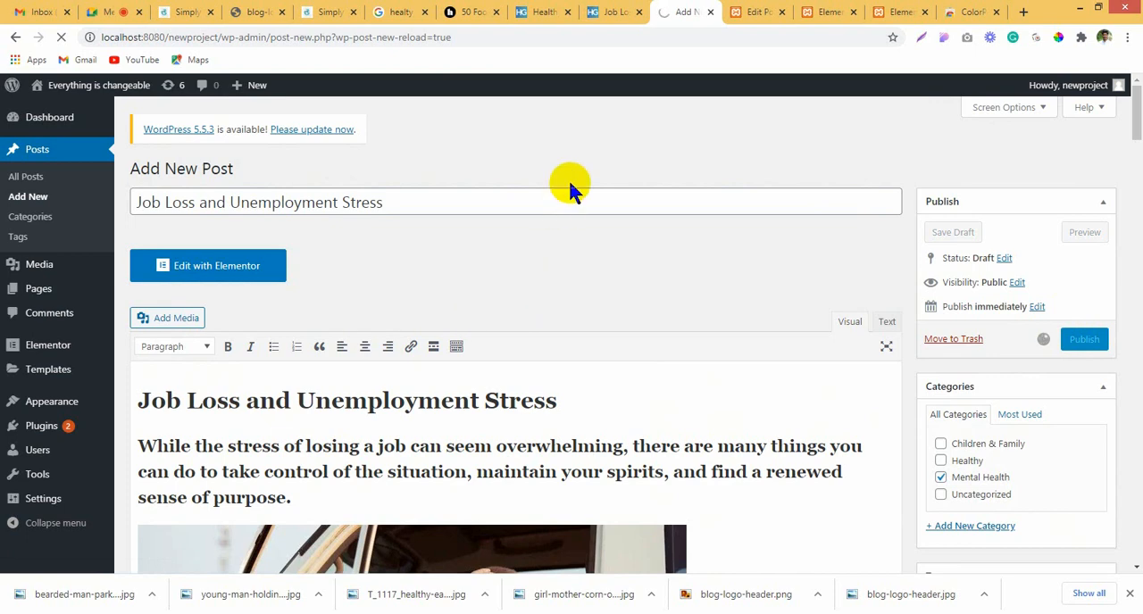
Step: Open HelpGuide's Exercise & Fitness section in a new browser tab and open the "Exercise During Coronavirus: Tips for Staying Active" article
{"action": "left_click", "coordinate": [625, 11]}
{"action": "left_click", "coordinate": [536, 11]}
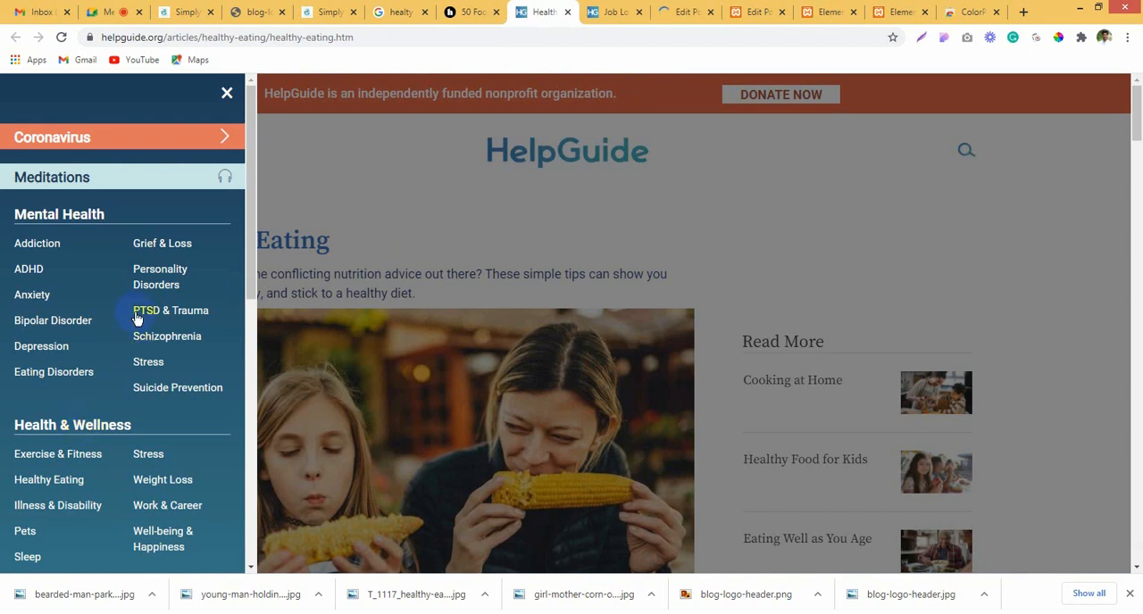
{"action": "scroll", "coordinate": [137, 318], "scroll_direction": "down", "scroll_amount": 2}
{"action": "right_click", "coordinate": [56, 310]}
{"action": "key", "text": "Escape"}
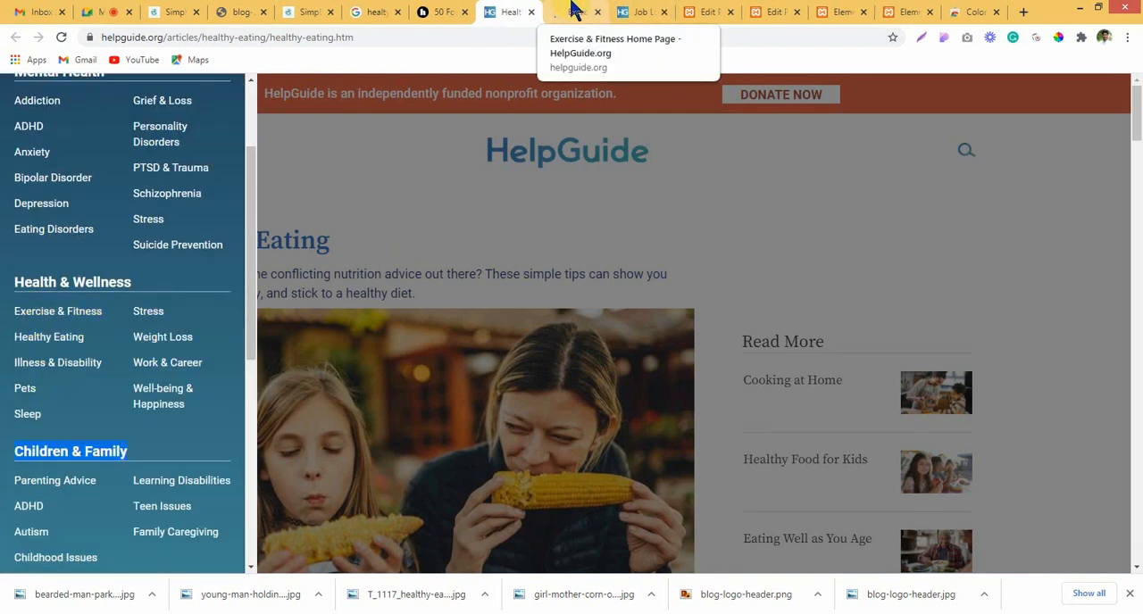
{"action": "left_click", "coordinate": [574, 9]}
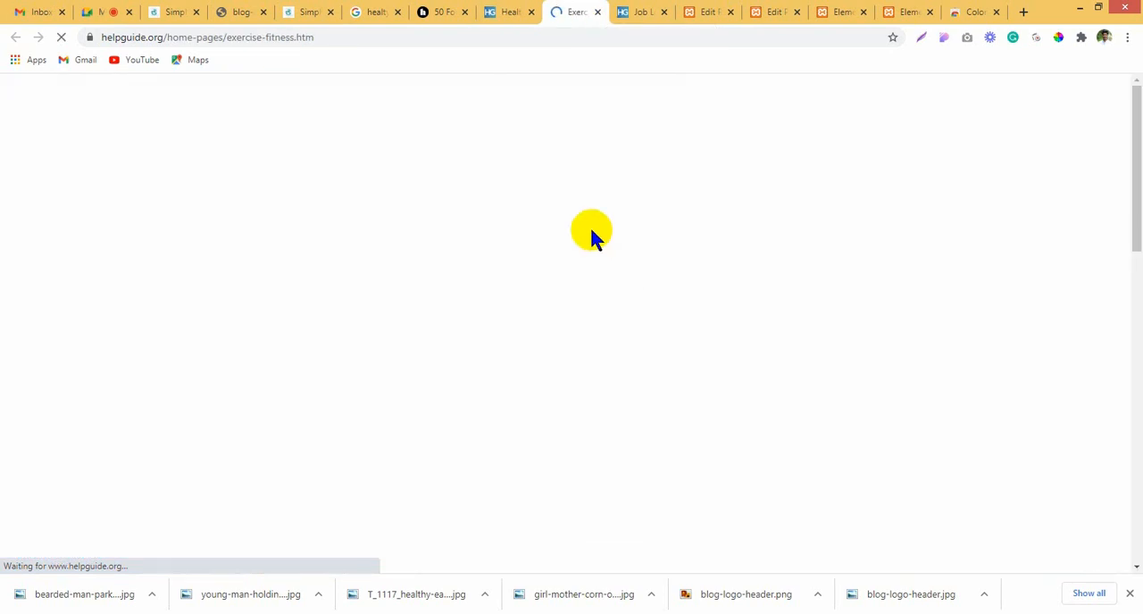
{"action": "scroll", "coordinate": [613, 319], "scroll_direction": "down", "scroll_amount": 4}
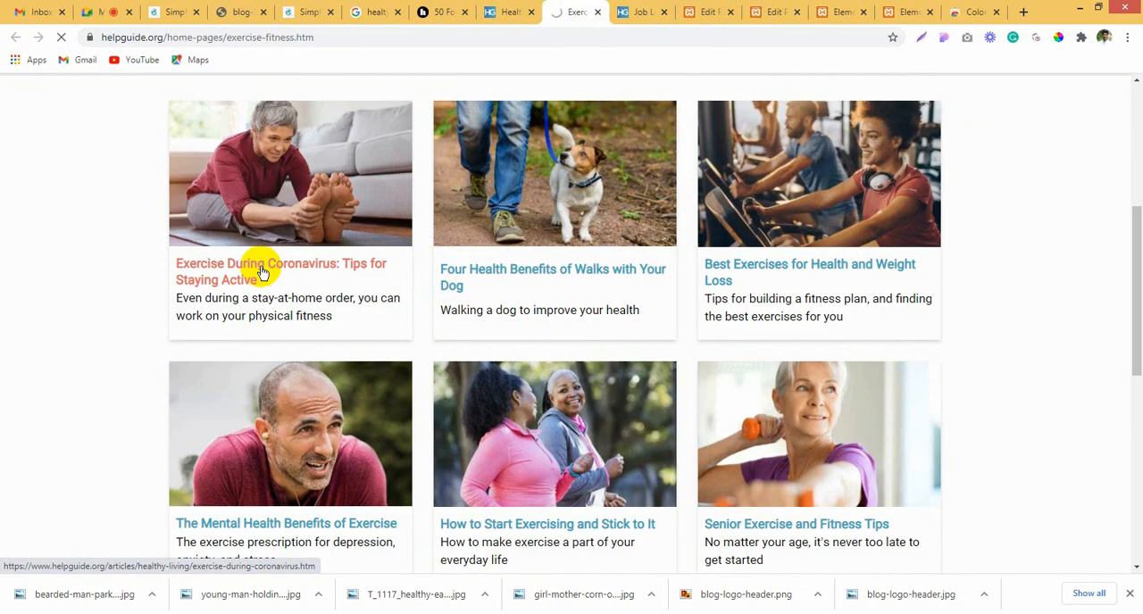
{"action": "left_click", "coordinate": [261, 272]}
Step: Start another new post in WordPress, return to the exercise article and close the Job Loss article tab
{"action": "left_click", "coordinate": [699, 11]}
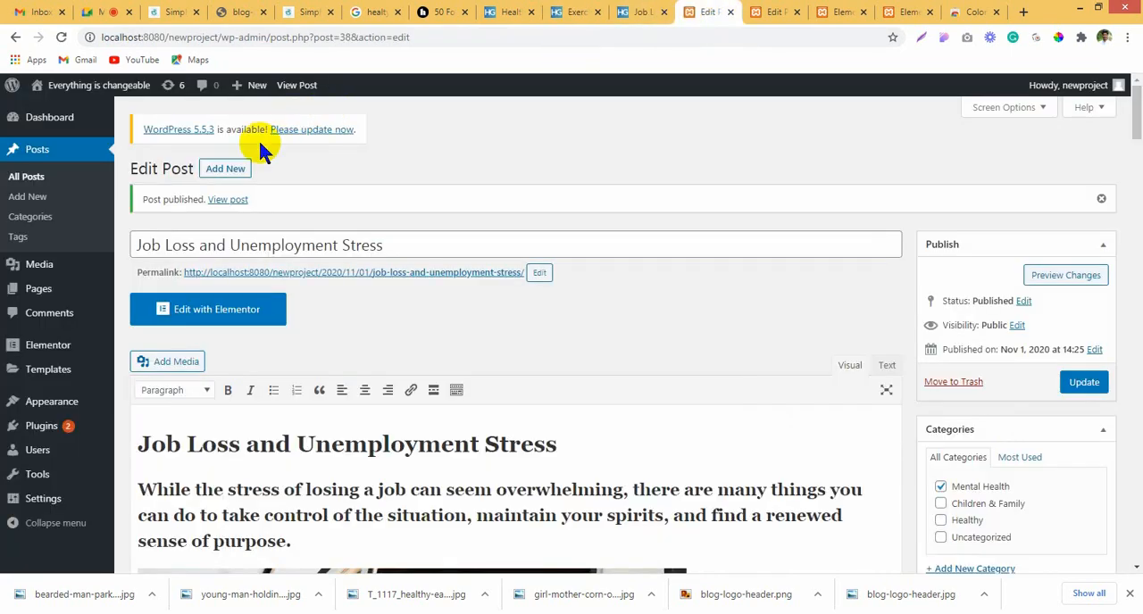
{"action": "left_click", "coordinate": [585, 12]}
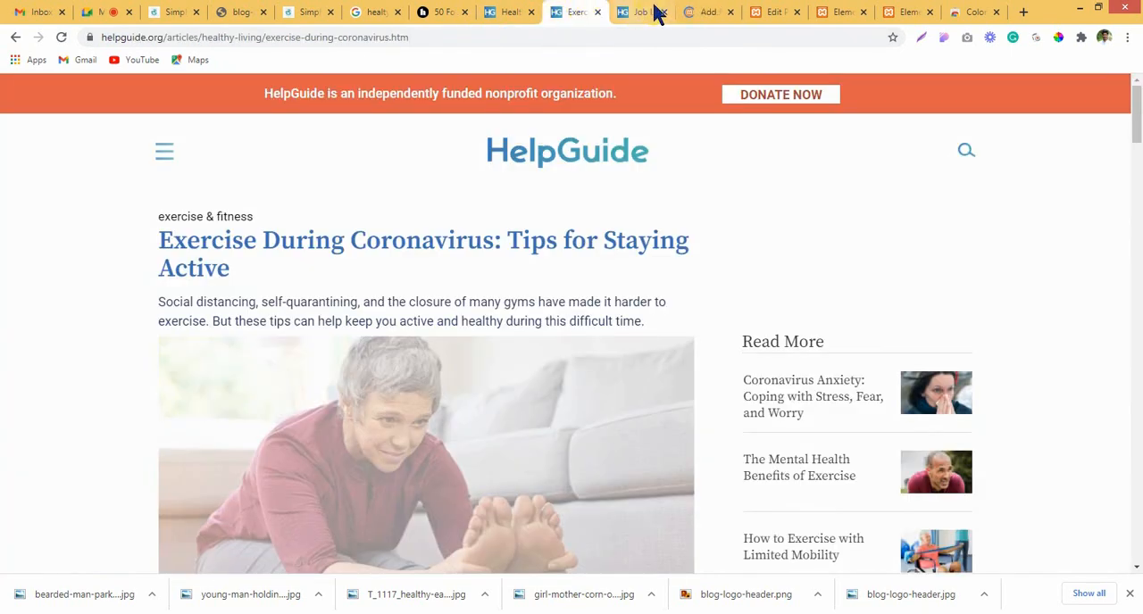
{"action": "middle_click", "coordinate": [622, 13]}
Step: Copy the heading "Exercise During Coronavirus: Tips for Staying Active", close the Edit Page tab and paste the heading as the new post's title
{"action": "left_click_drag", "start_coordinate": [158, 246], "coordinate": [237, 267]}
{"action": "key", "text": "ctrl+c"}
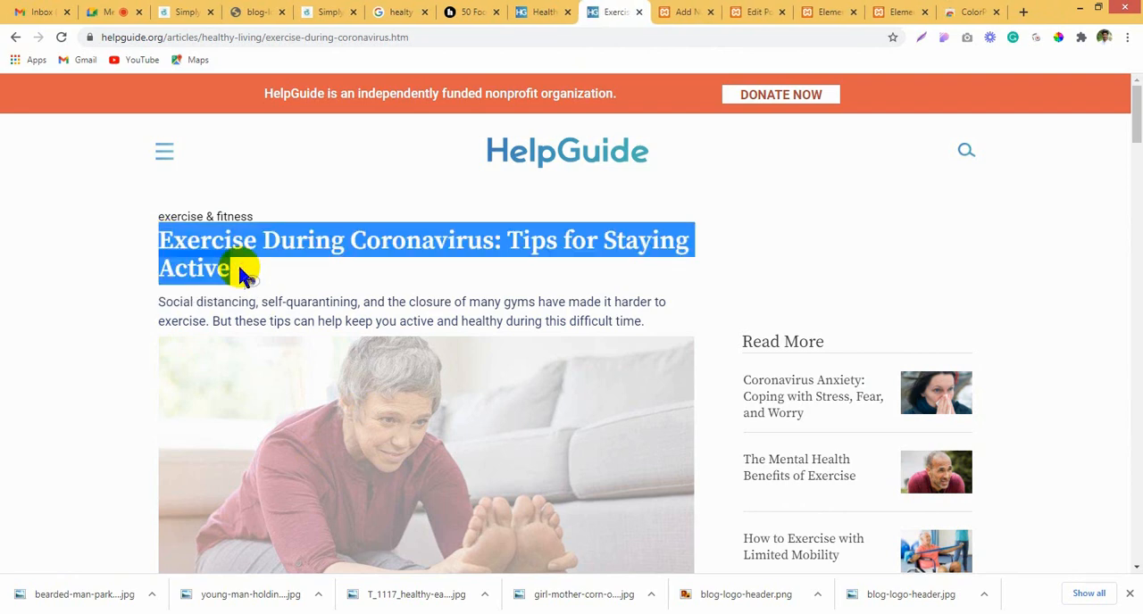
{"action": "left_click", "coordinate": [753, 12]}
{"action": "left_click", "coordinate": [782, 12]}
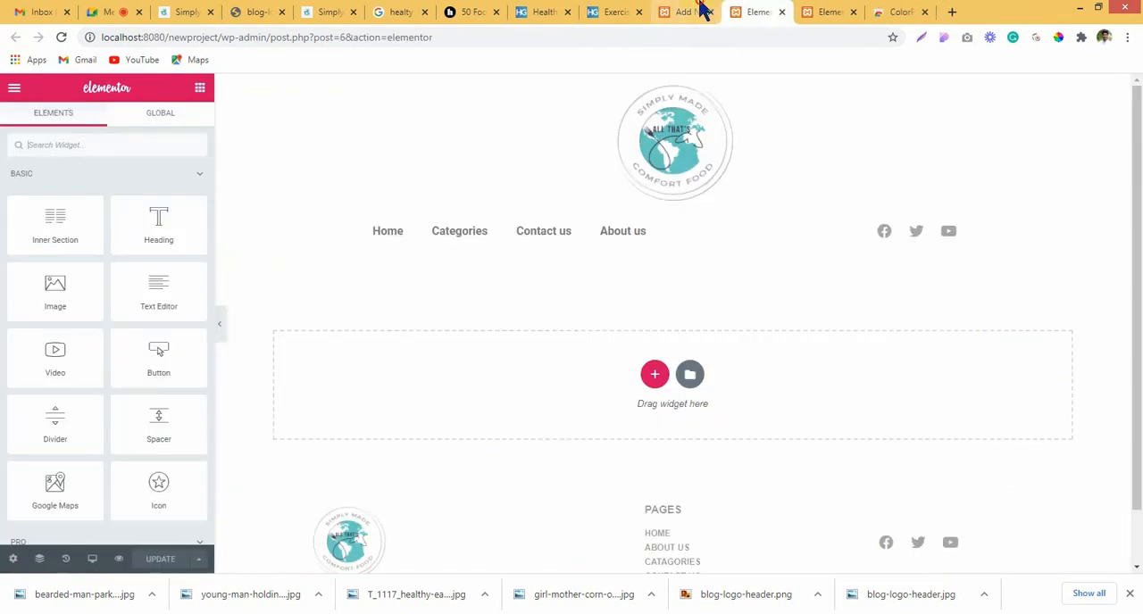
{"action": "left_click", "coordinate": [699, 14]}
{"action": "key", "text": "ctrl+v"}
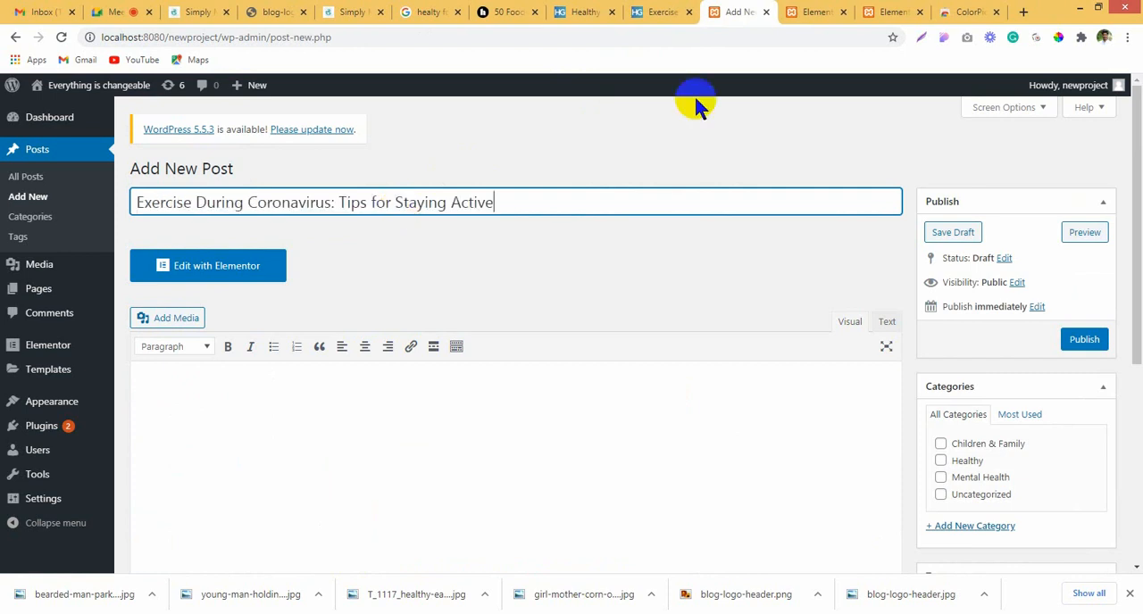
Step: Save the main photo from the Exercise During Coronavirus article as a JPEG
{"action": "left_click", "coordinate": [656, 11]}
{"action": "right_click", "coordinate": [426, 412]}
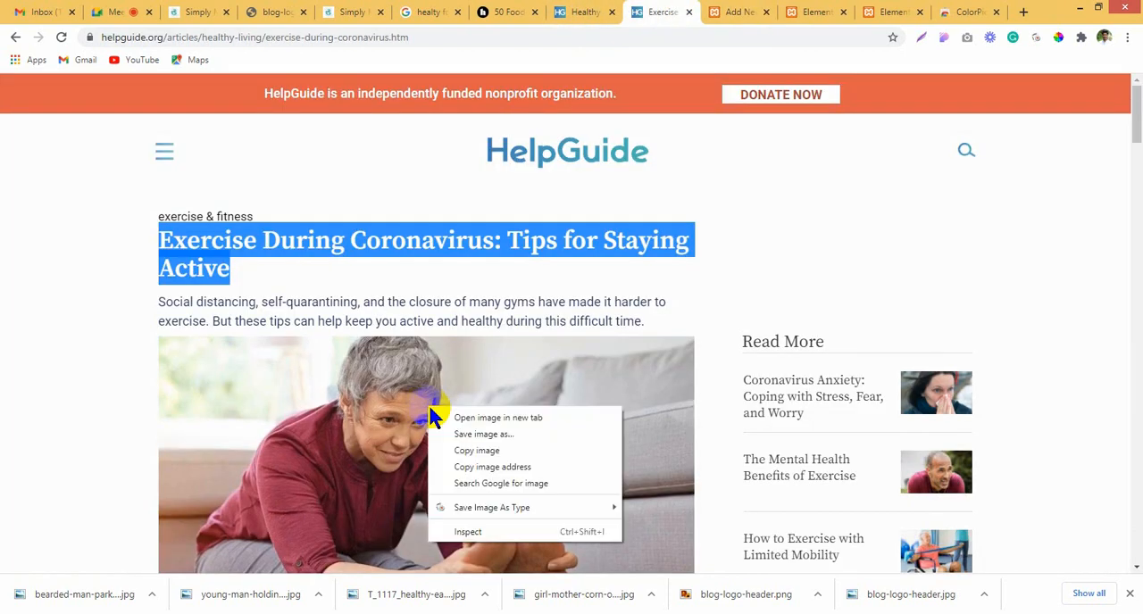
{"action": "left_click", "coordinate": [649, 507]}
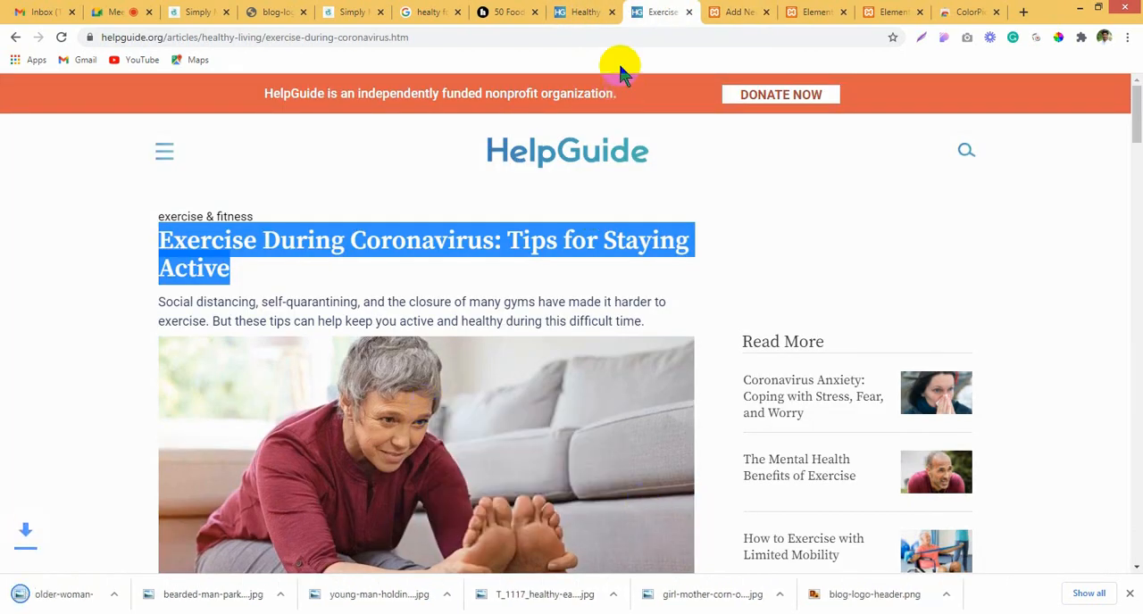
Step: Copy the full Exercise During Coronavirus article from its heading to its last paragraph and paste it into the new post's content
{"action": "left_click_drag", "start_coordinate": [159, 242], "coordinate": [176, 270]}
{"action": "scroll", "coordinate": [466, 536], "scroll_direction": "down", "scroll_amount": 20}
{"action": "left_click_drag", "start_coordinate": [475, 495], "coordinate": [404, 90]}
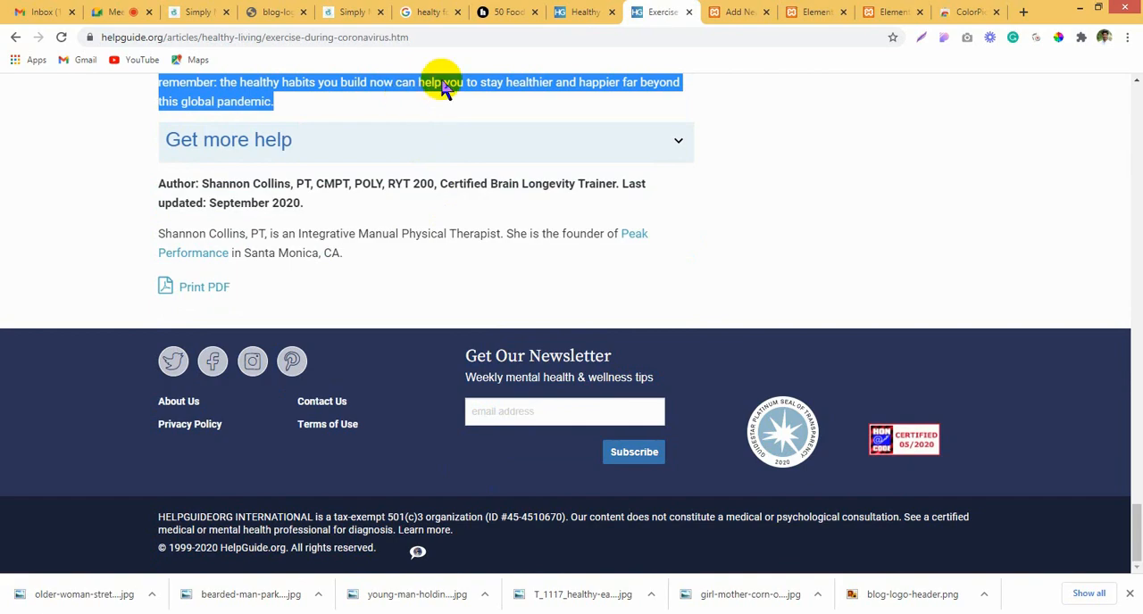
{"action": "left_click", "coordinate": [723, 11]}
{"action": "left_click", "coordinate": [347, 407]}
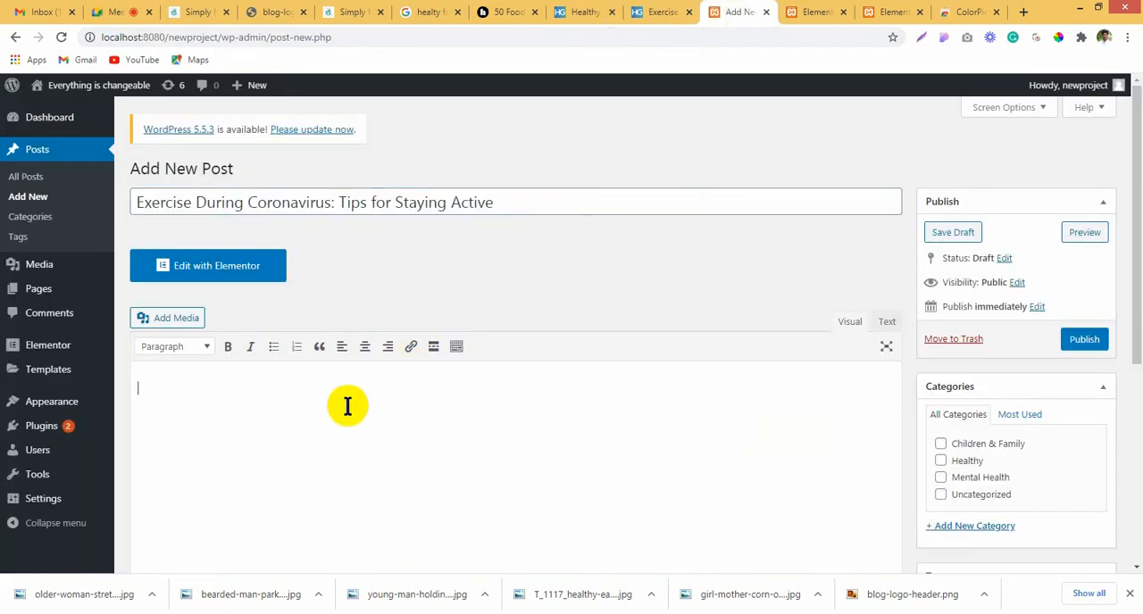
{"action": "key", "text": "ctrl+v"}
Step: Assign the Exercise During Coronavirus post to the Healthy category
{"action": "scroll", "coordinate": [536, 434], "scroll_direction": "up", "scroll_amount": 10}
{"action": "scroll", "coordinate": [804, 389], "scroll_direction": "down", "scroll_amount": 5}
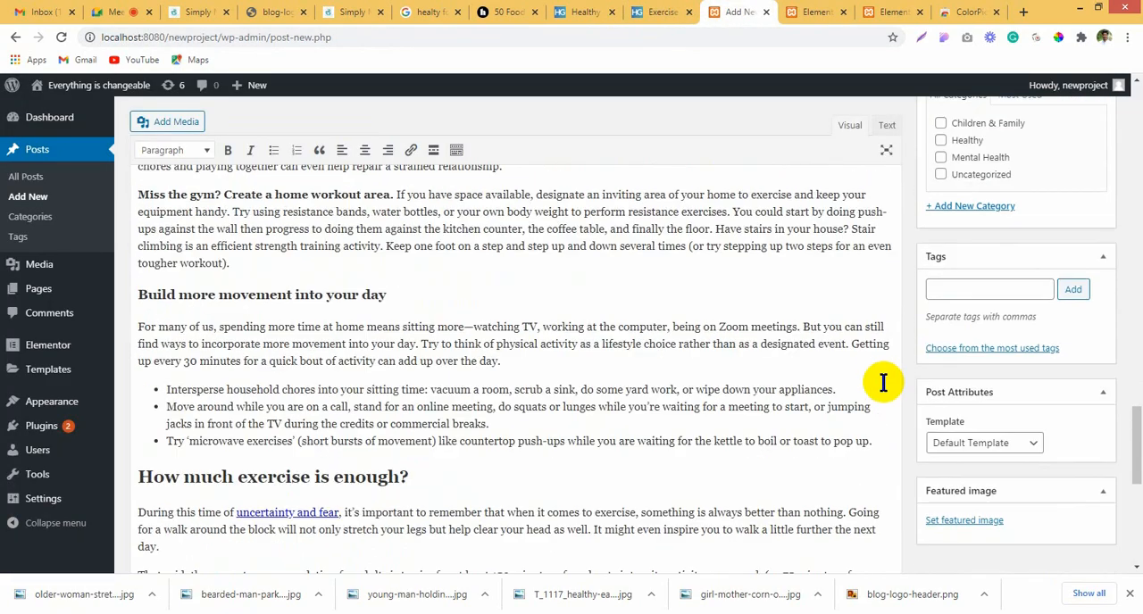
{"action": "scroll", "coordinate": [884, 383], "scroll_direction": "up", "scroll_amount": 3}
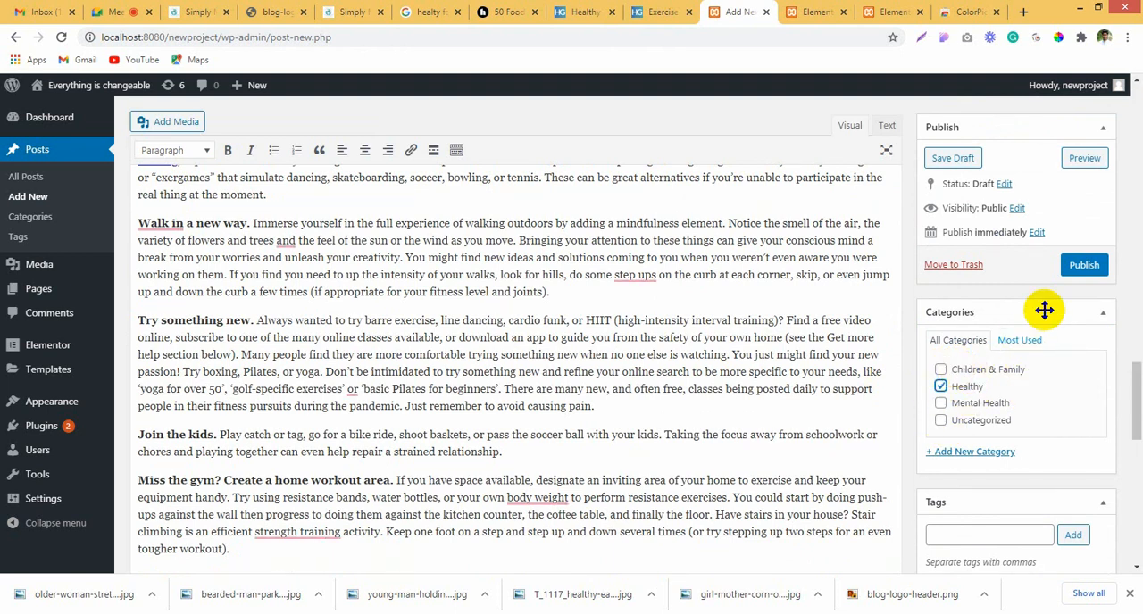
{"action": "scroll", "coordinate": [1076, 401], "scroll_direction": "down", "scroll_amount": 1}
{"action": "scroll", "coordinate": [1073, 372], "scroll_direction": "up", "scroll_amount": 2}
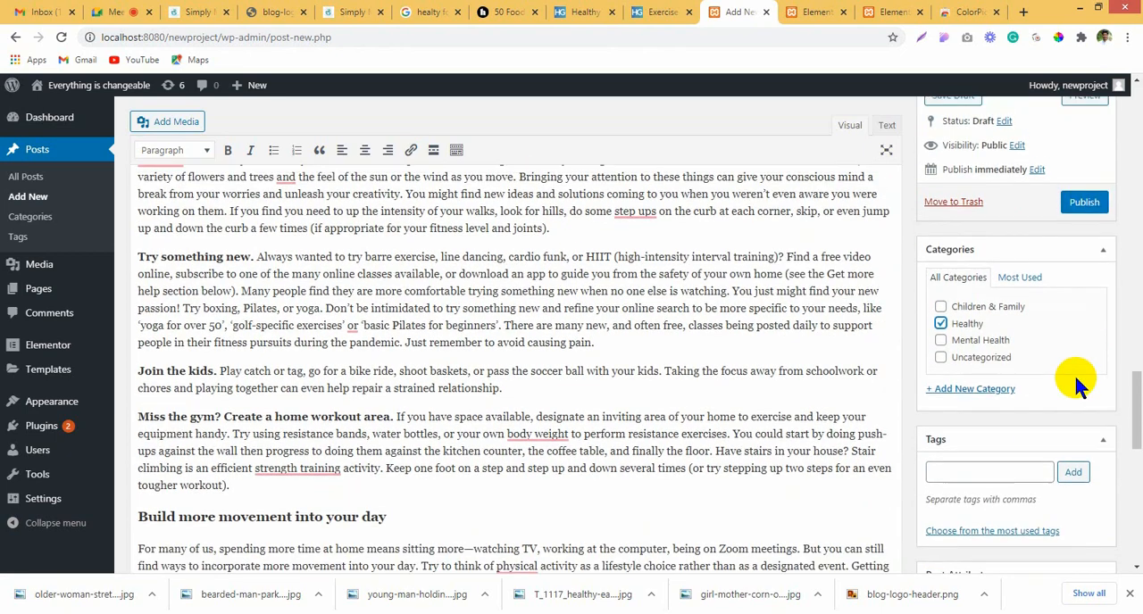
Step: Upload older-woman-stretching-on-mat-at-home-768.jpg as the exercise post's featured image and publish the post
{"action": "scroll", "coordinate": [1025, 471], "scroll_direction": "down", "scroll_amount": 3}
{"action": "scroll", "coordinate": [1025, 471], "scroll_direction": "down", "scroll_amount": 4}
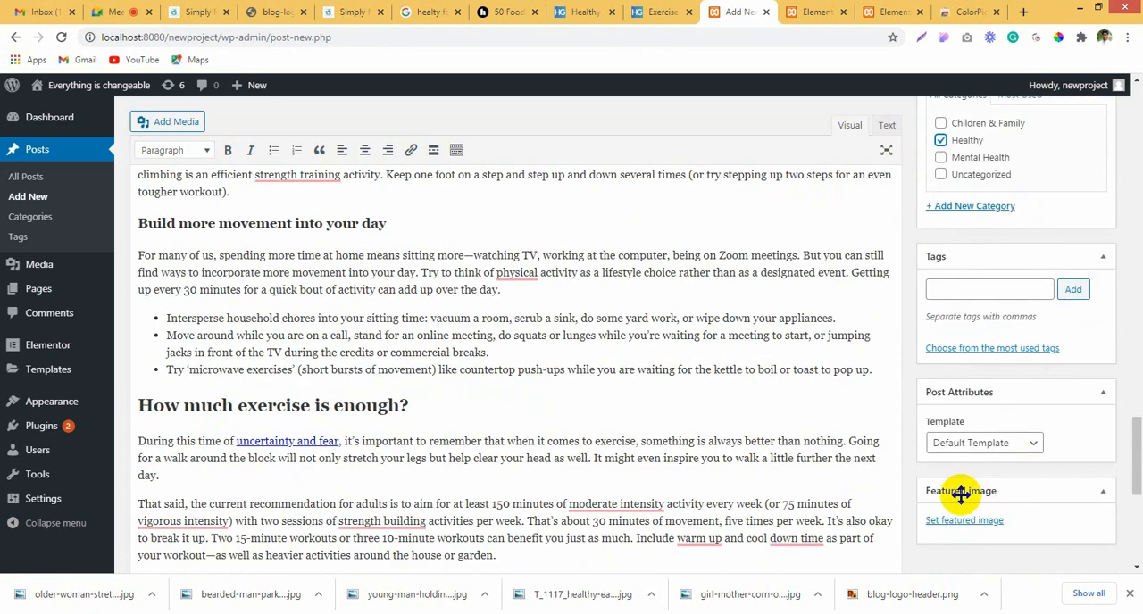
{"action": "left_click", "coordinate": [950, 519]}
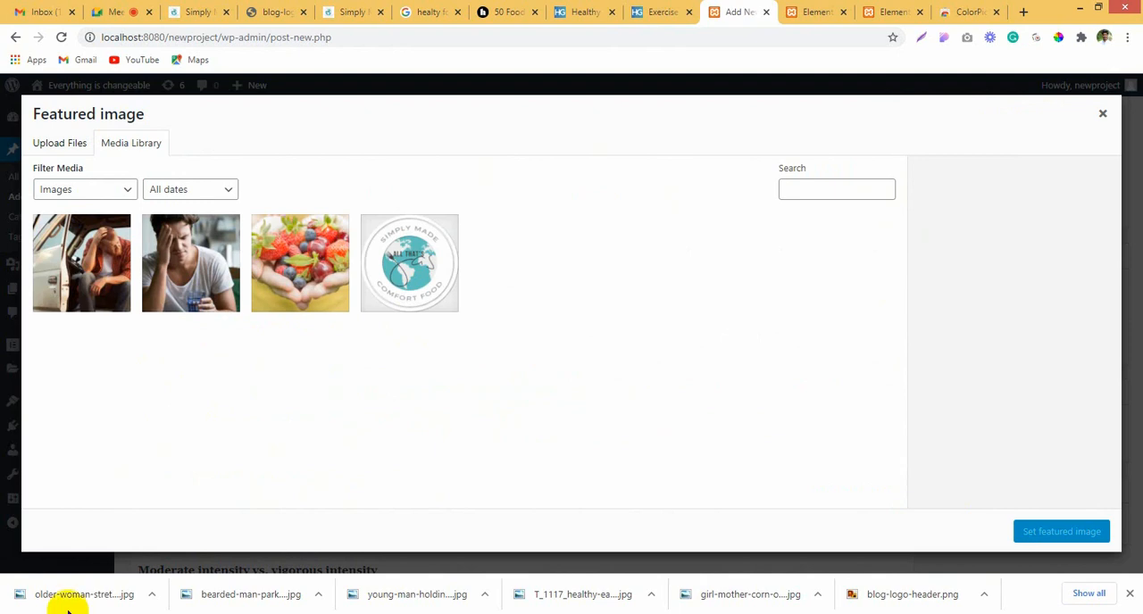
{"action": "left_click_drag", "start_coordinate": [66, 609], "coordinate": [160, 372]}
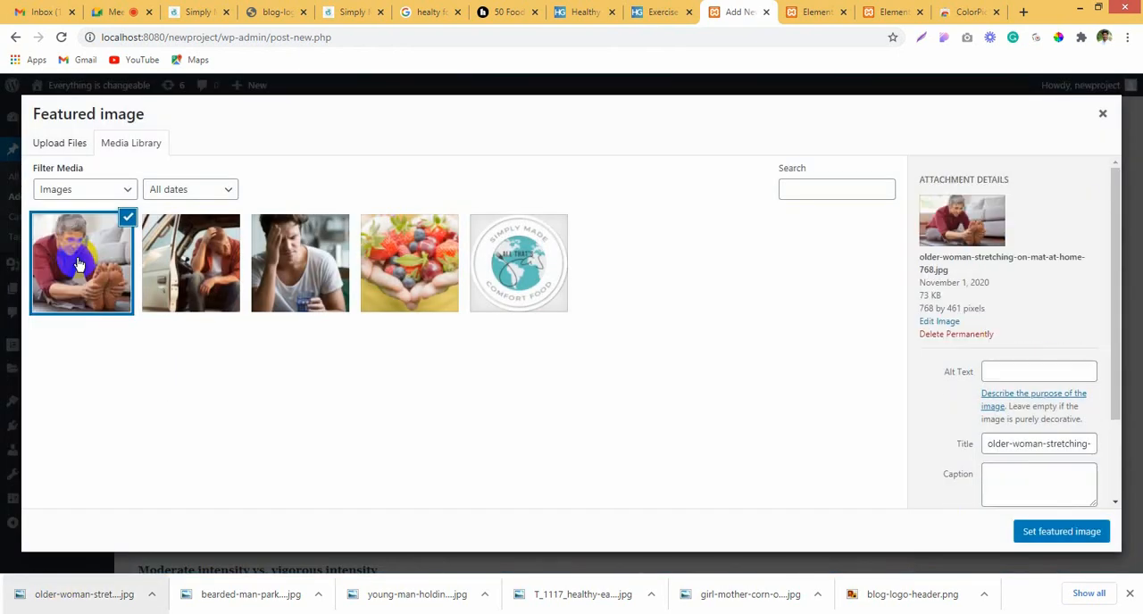
{"action": "left_click", "coordinate": [79, 264]}
{"action": "left_click", "coordinate": [85, 275]}
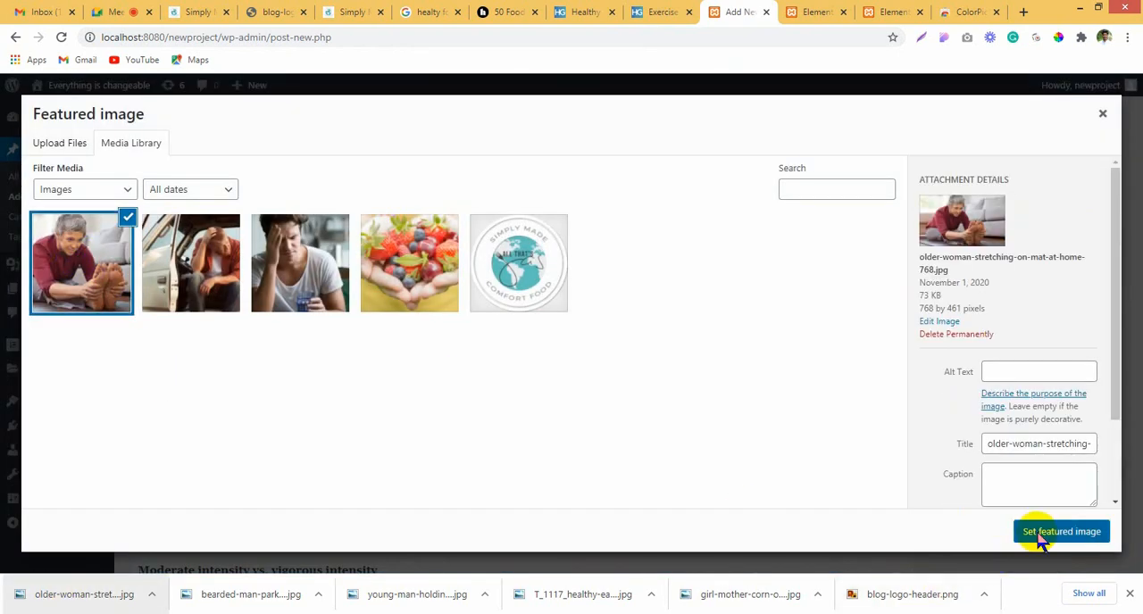
{"action": "left_click", "coordinate": [1036, 531]}
{"action": "scroll", "coordinate": [956, 375], "scroll_direction": "up", "scroll_amount": 3}
{"action": "left_click", "coordinate": [1084, 264]}
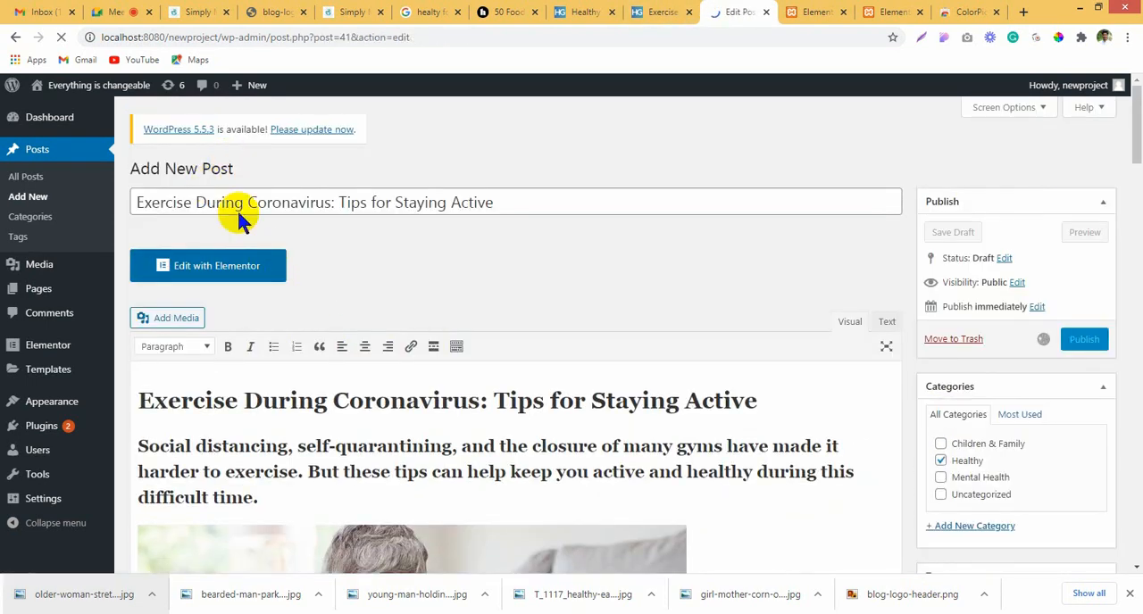
Step: Return to HelpGuide's Healthy Eating page and bring its Children & Family topics into view
{"action": "left_click", "coordinate": [676, 12]}
{"action": "scroll", "coordinate": [803, 214], "scroll_direction": "up", "scroll_amount": 10}
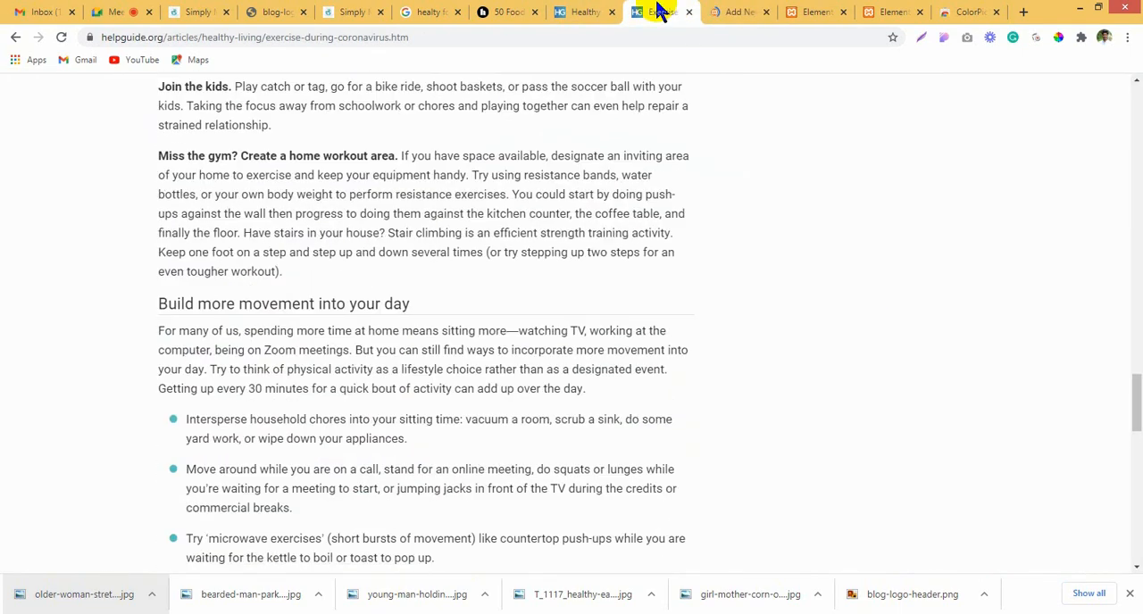
{"action": "left_click", "coordinate": [584, 12]}
{"action": "scroll", "coordinate": [71, 500], "scroll_direction": "down", "scroll_amount": 2}
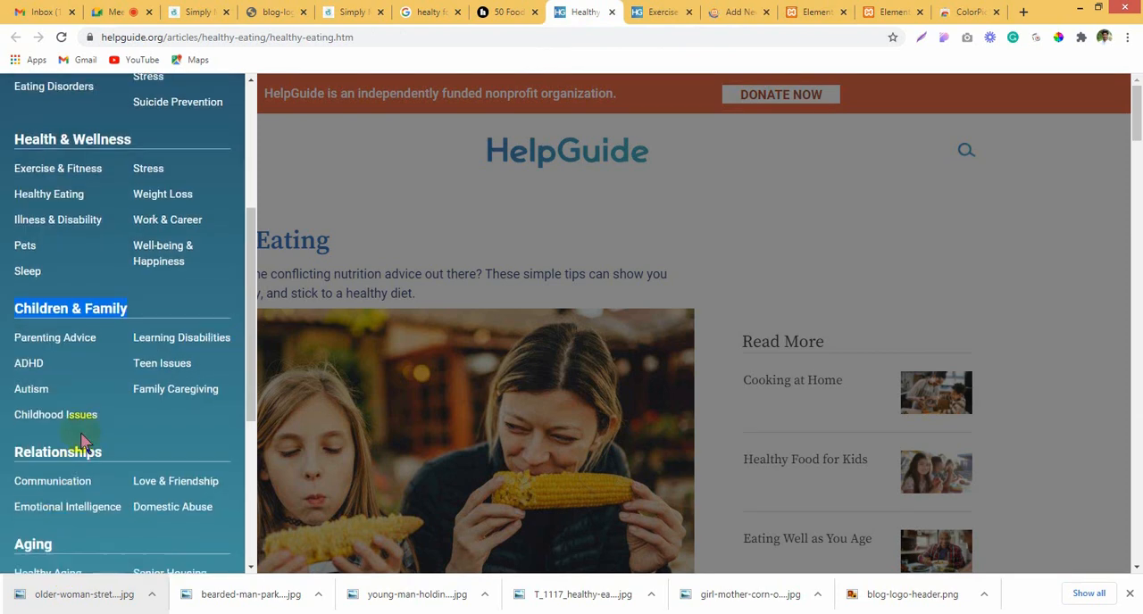
{"action": "right_click", "coordinate": [47, 340]}
{"action": "left_click", "coordinate": [86, 364]}
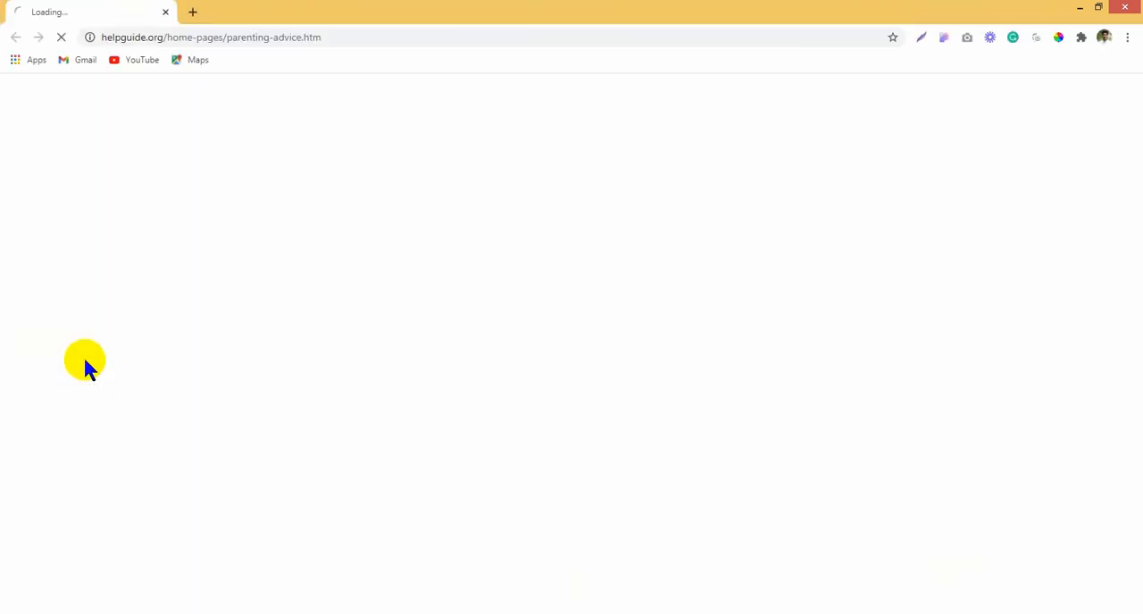
{"action": "left_click", "coordinate": [1123, 9]}
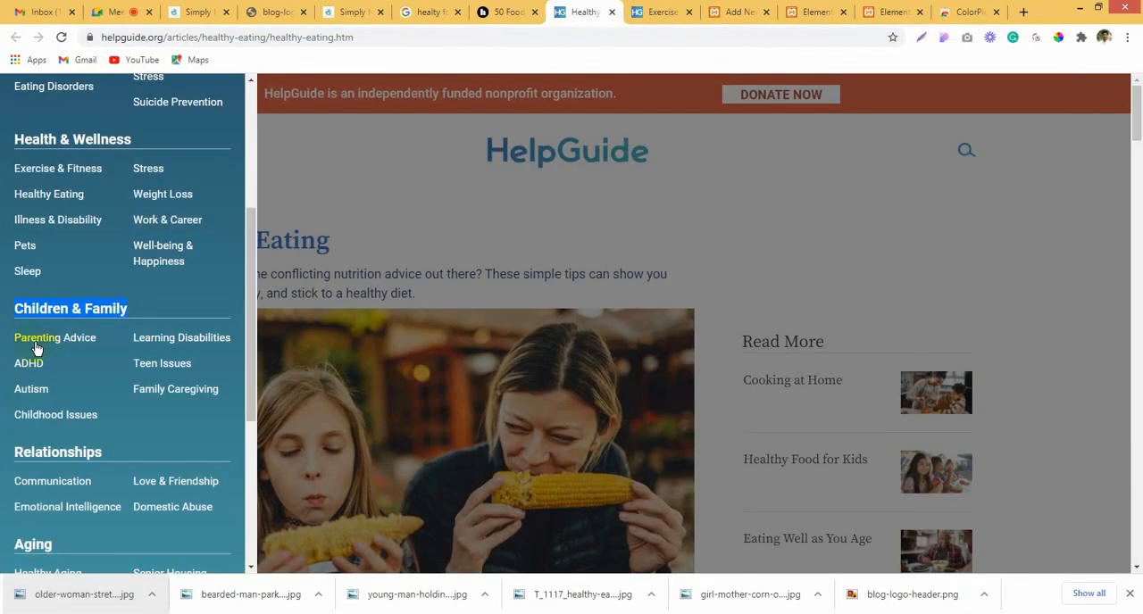
Step: Open Parenting Advice in a new tab and go to its Parenting During Coronavirus article
{"action": "right_click", "coordinate": [36, 344]}
{"action": "left_click", "coordinate": [80, 345]}
{"action": "left_click", "coordinate": [613, 12]}
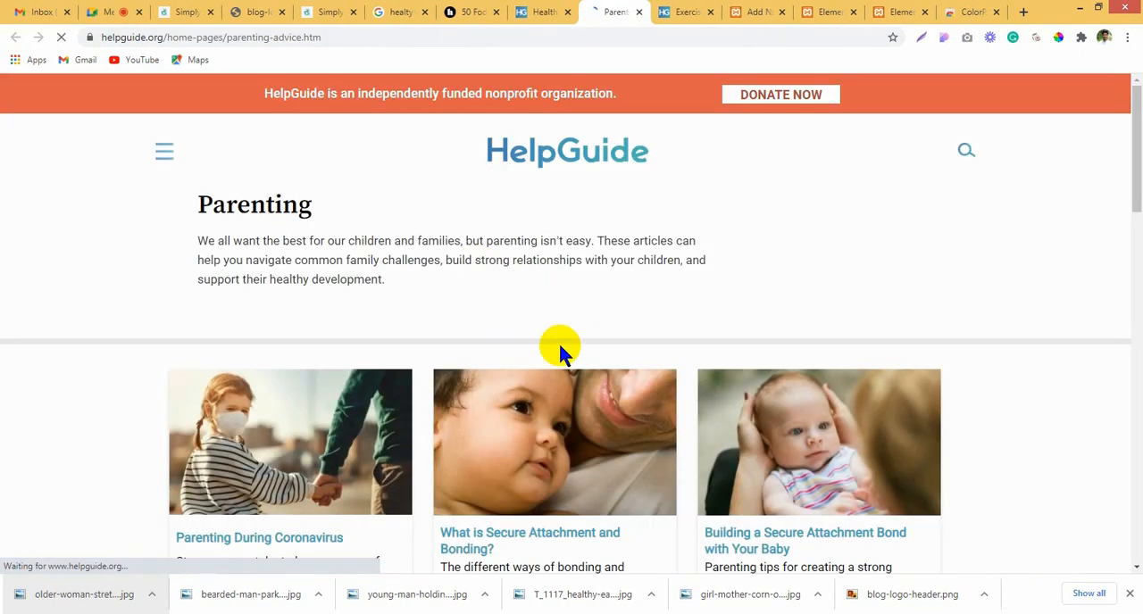
{"action": "scroll", "coordinate": [558, 341], "scroll_direction": "down", "scroll_amount": 3}
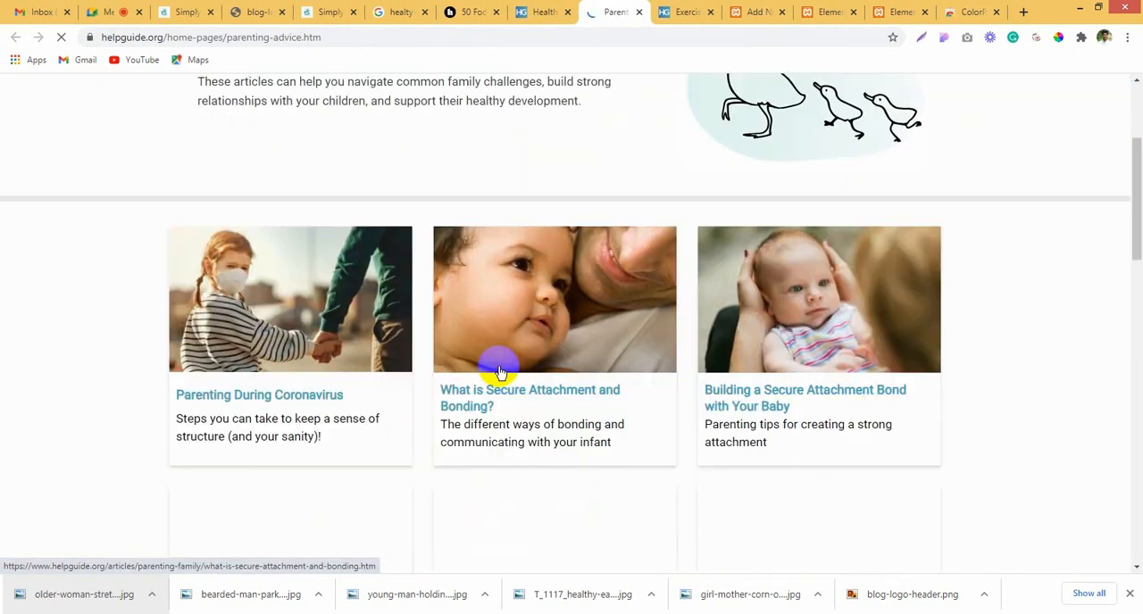
{"action": "left_click", "coordinate": [304, 401]}
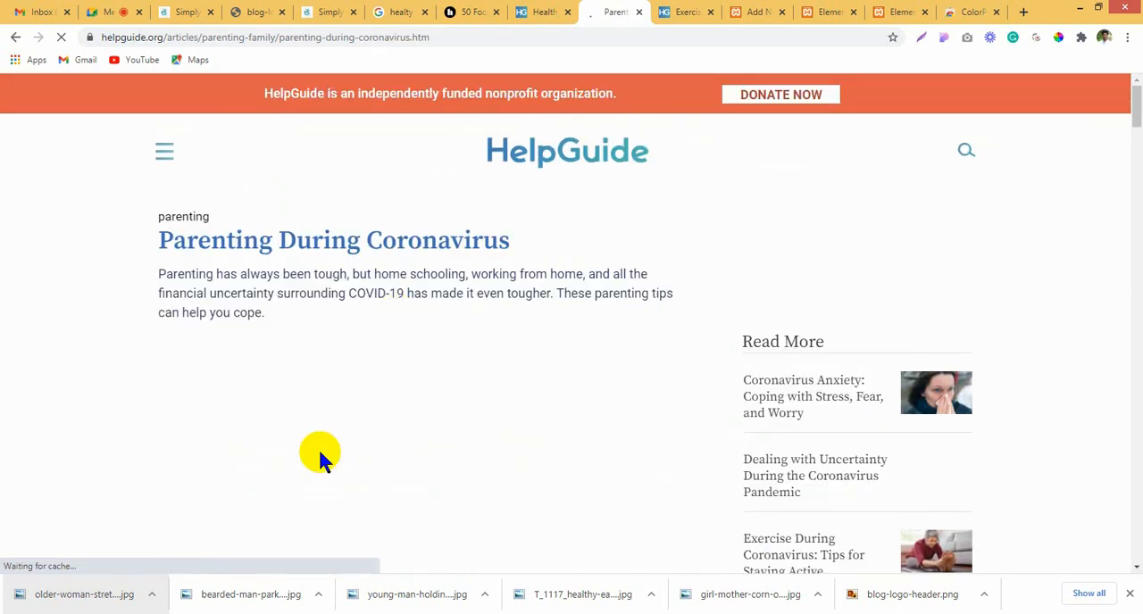
Step: Save the main photo from the Parenting During Coronavirus article as a JPEG
{"action": "scroll", "coordinate": [319, 429], "scroll_direction": "down", "scroll_amount": 2}
{"action": "right_click", "coordinate": [325, 327]}
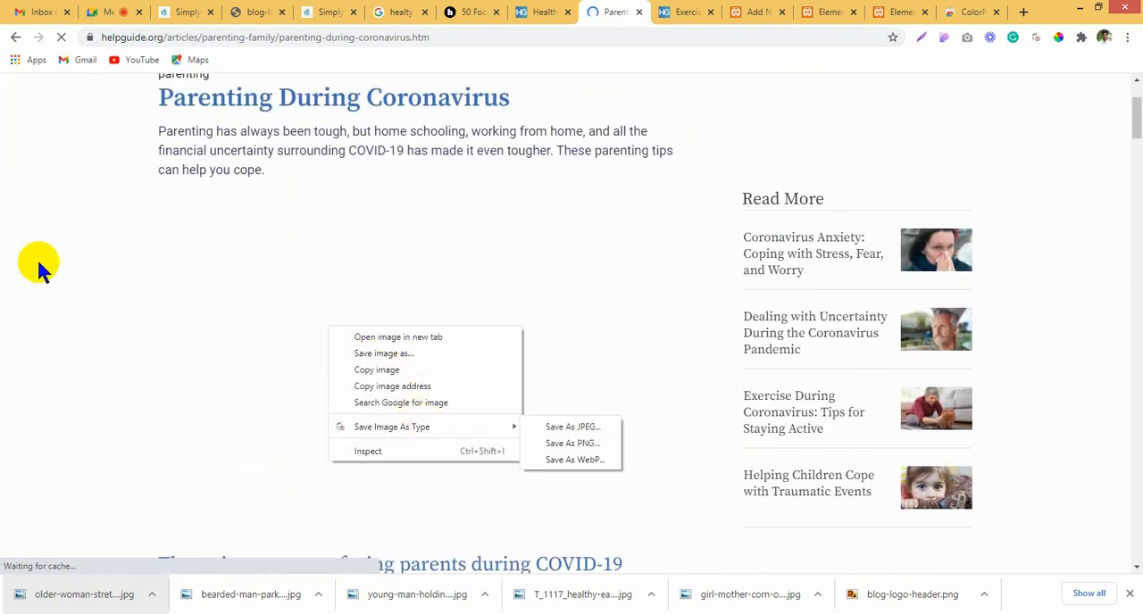
{"action": "left_click", "coordinate": [38, 260]}
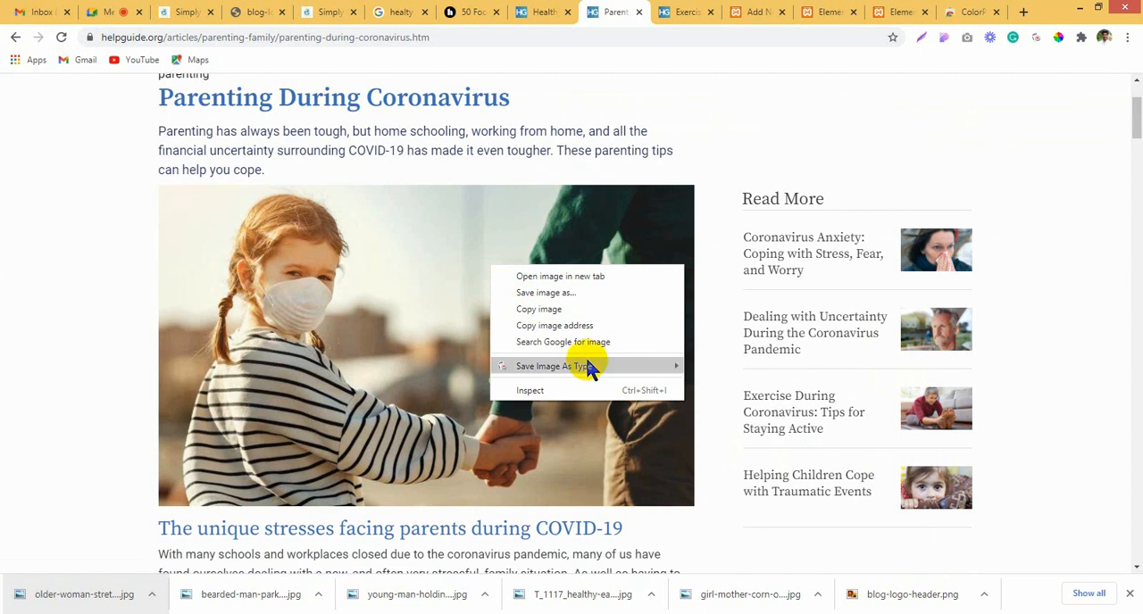
{"action": "mouse_move", "coordinate": [586, 357]}
{"action": "left_click", "coordinate": [725, 369]}
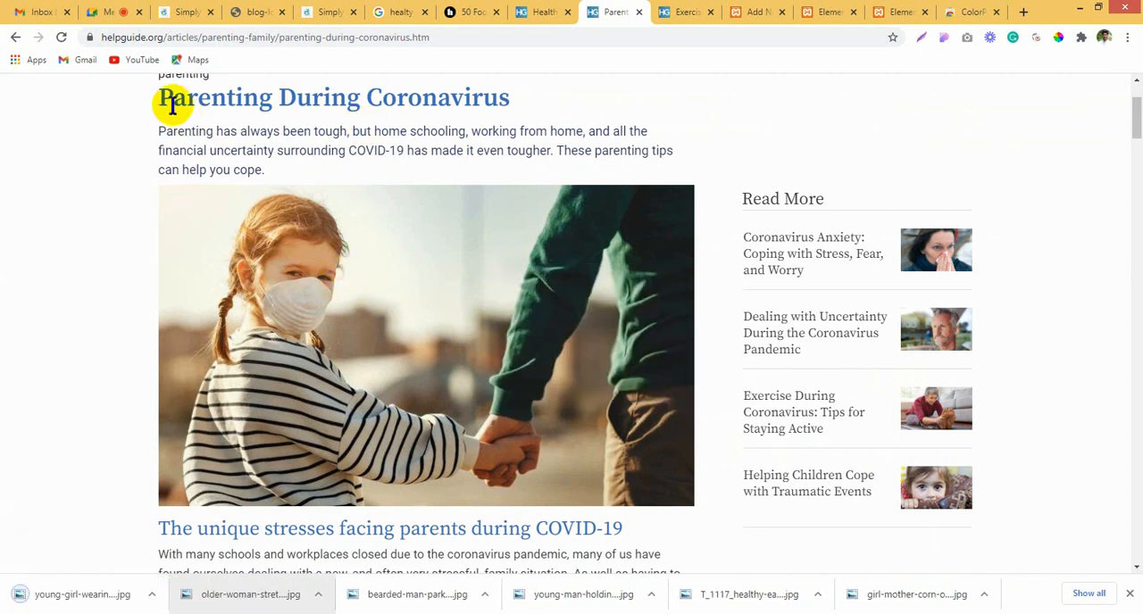
Step: Copy the article heading "Parenting During Coronavirus" and paste it as the new post's title
{"action": "left_click_drag", "start_coordinate": [156, 98], "coordinate": [545, 92]}
{"action": "key", "text": "ctrl+c"}
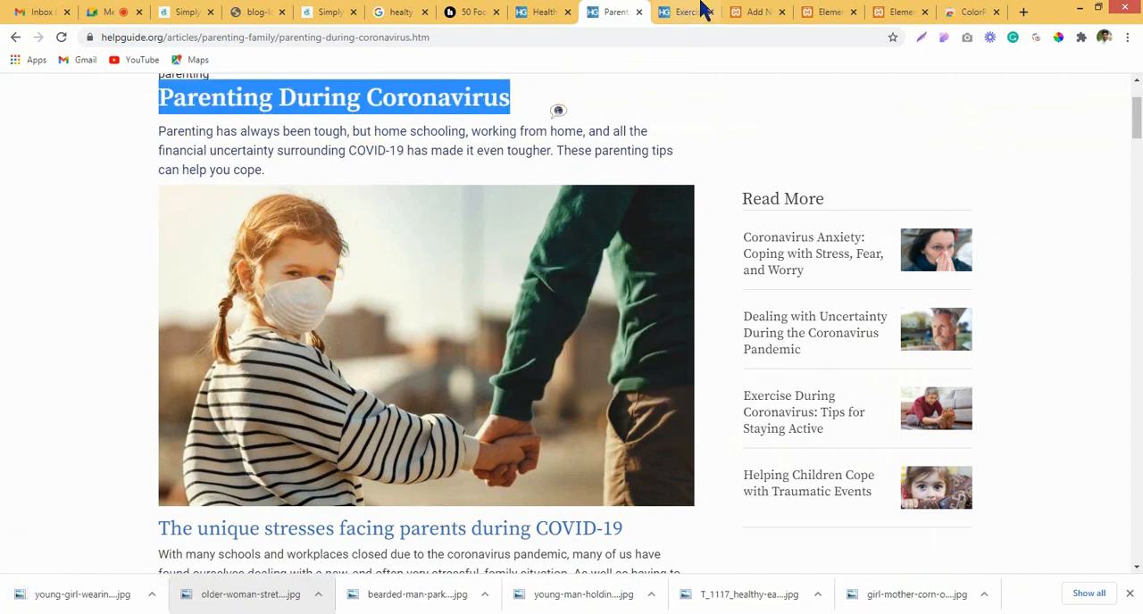
{"action": "left_click", "coordinate": [756, 11]}
{"action": "left_click", "coordinate": [369, 209]}
{"action": "key", "text": "ctrl+v"}
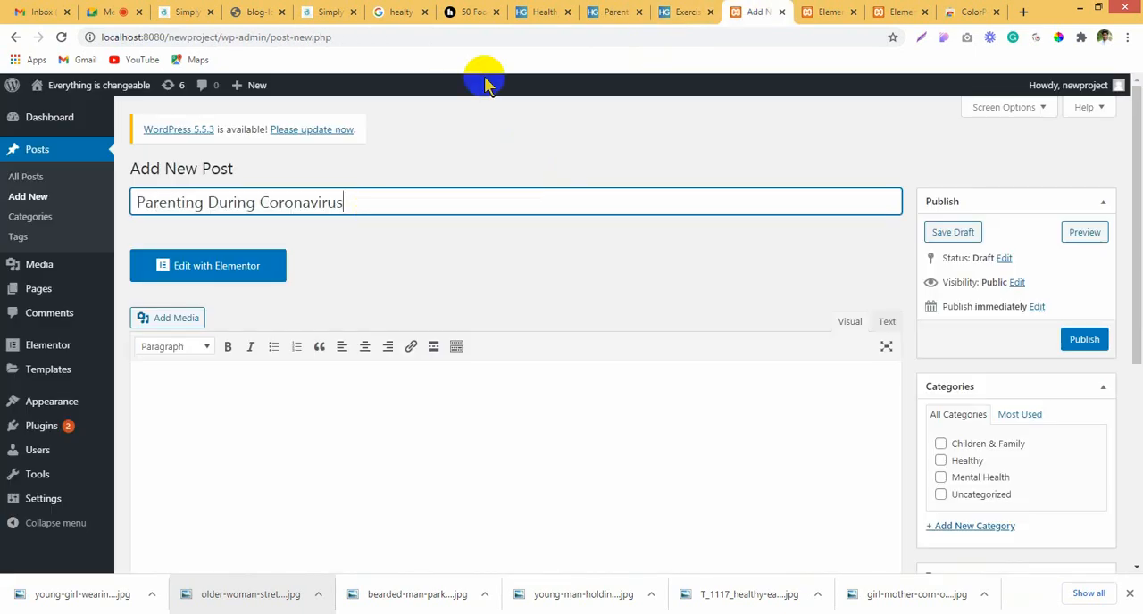
Step: Close the exercise article, then copy the parenting article from its heading through the "Empathize with their frustrations" paragraph into the new post's content
{"action": "left_click", "coordinate": [685, 11]}
{"action": "scroll", "coordinate": [93, 201], "scroll_direction": "up", "scroll_amount": 2}
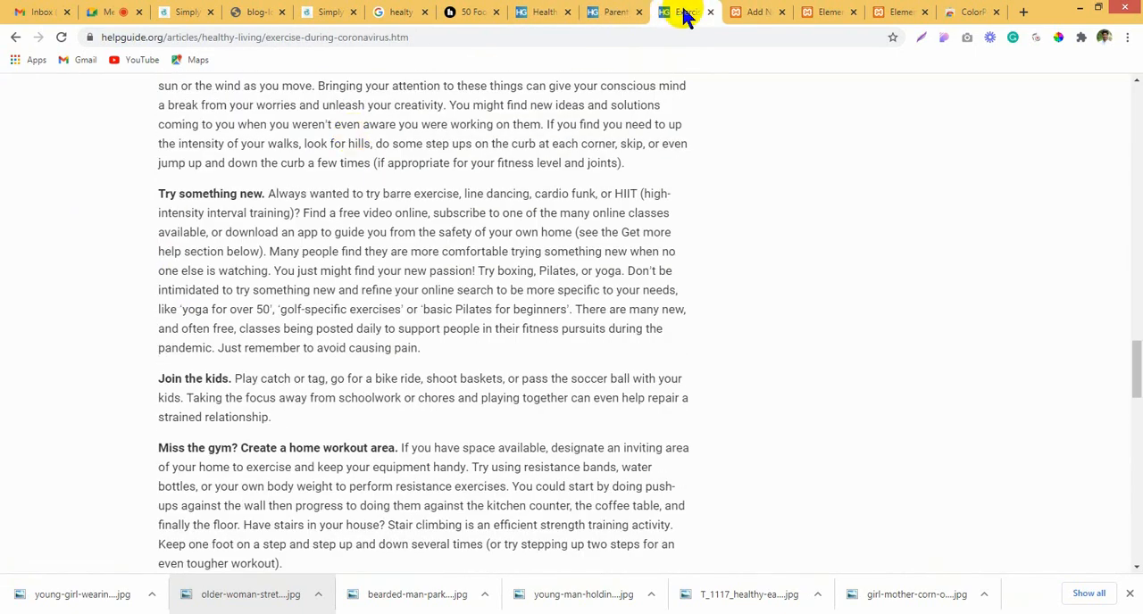
{"action": "left_click", "coordinate": [712, 12]}
{"action": "left_click", "coordinate": [612, 12]}
{"action": "left_click", "coordinate": [149, 126]}
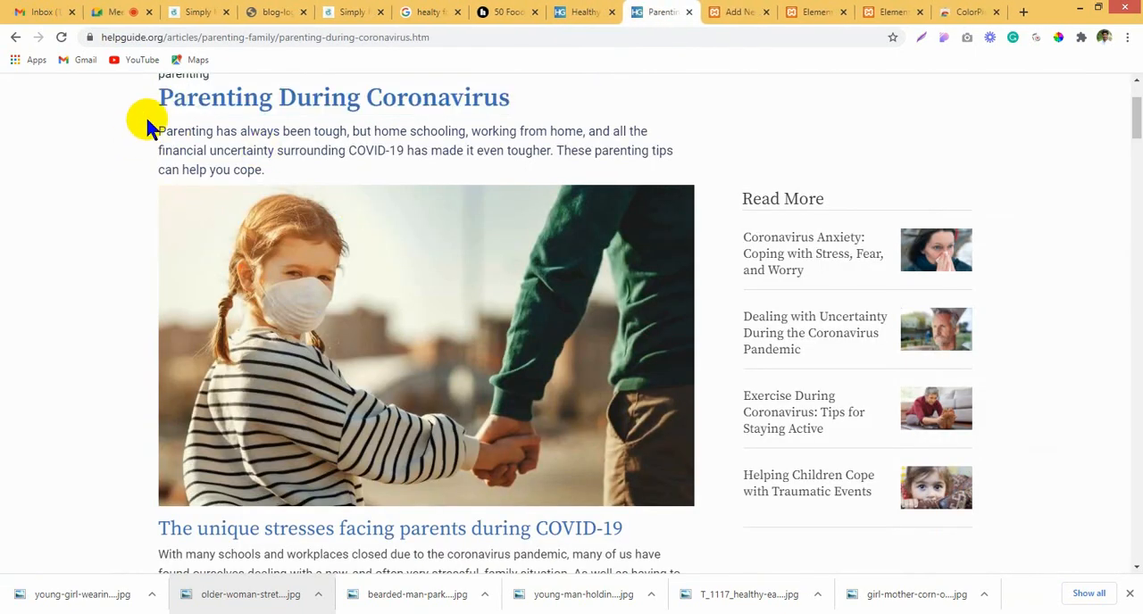
{"action": "left_click_drag", "start_coordinate": [195, 174], "coordinate": [659, 143]}
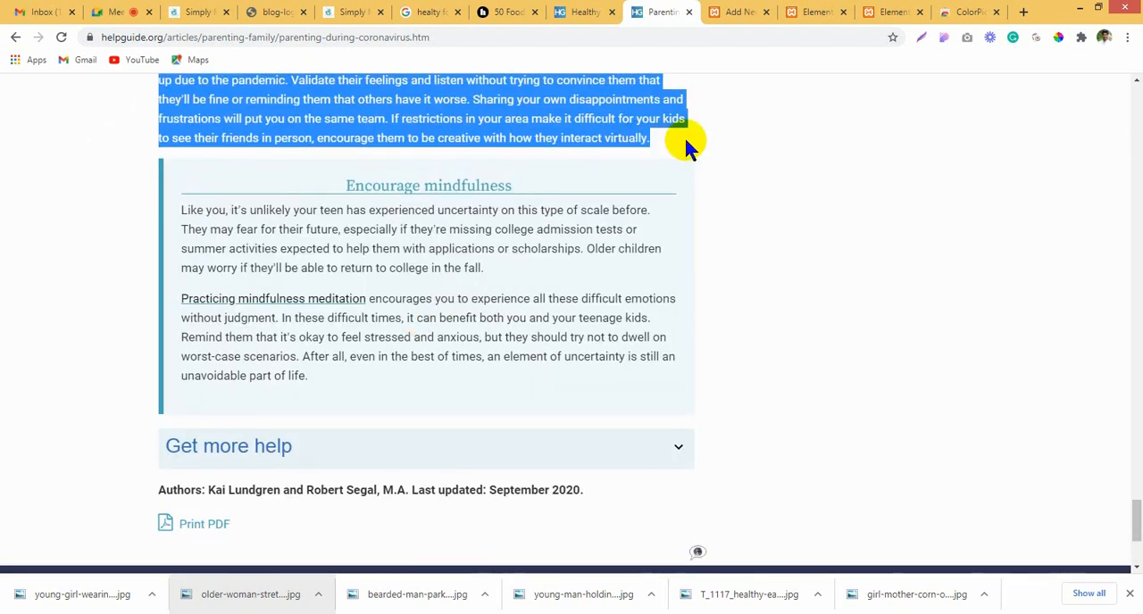
{"action": "left_click", "coordinate": [739, 11]}
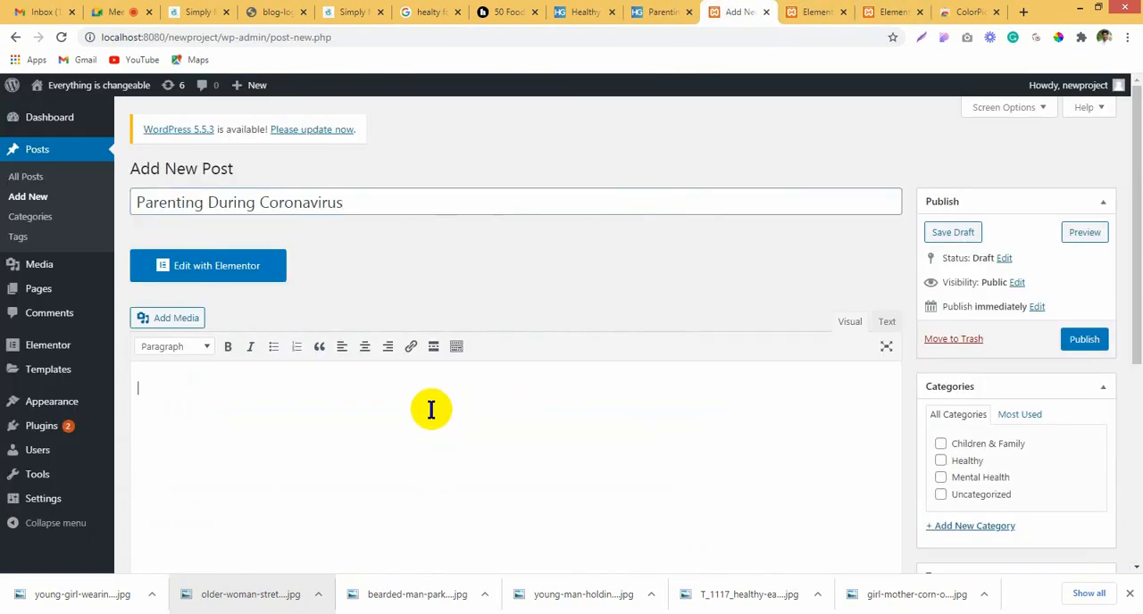
{"action": "key", "text": "ctrl+v"}
Step: Assign the Parenting During Coronavirus post to the Children & Family category and publish it
{"action": "scroll", "coordinate": [591, 487], "scroll_direction": "up", "scroll_amount": 10}
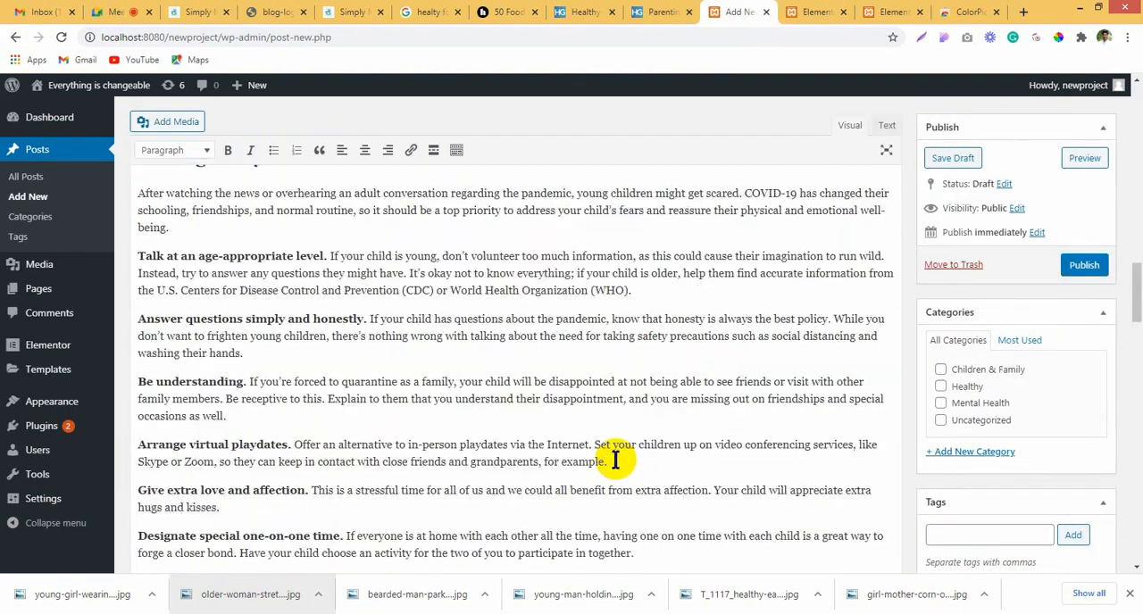
{"action": "scroll", "coordinate": [615, 461], "scroll_direction": "up", "scroll_amount": 5}
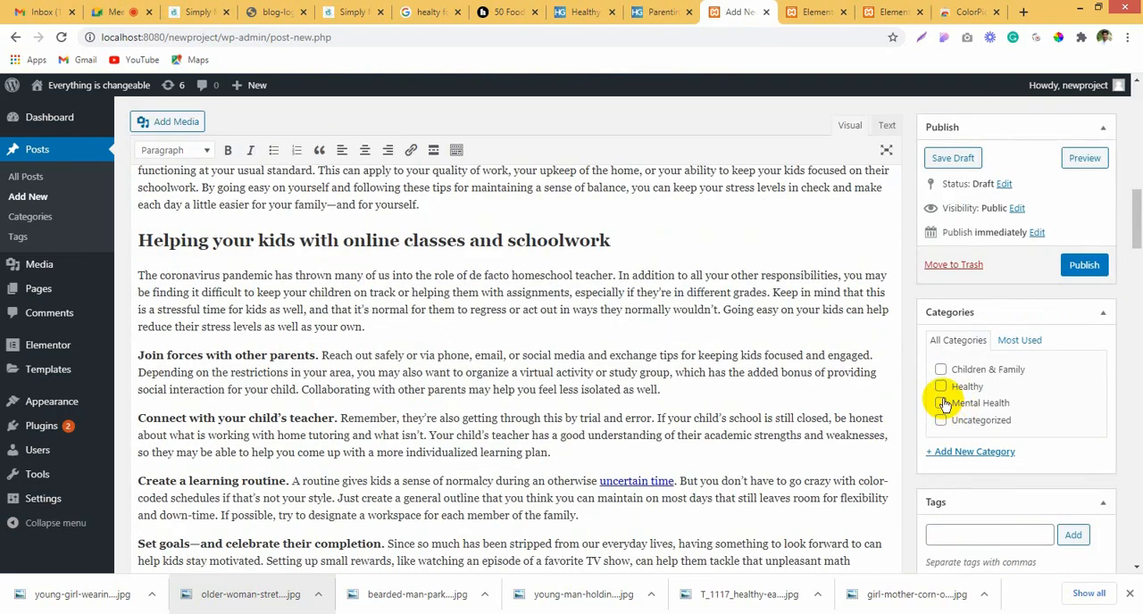
{"action": "left_click", "coordinate": [941, 369]}
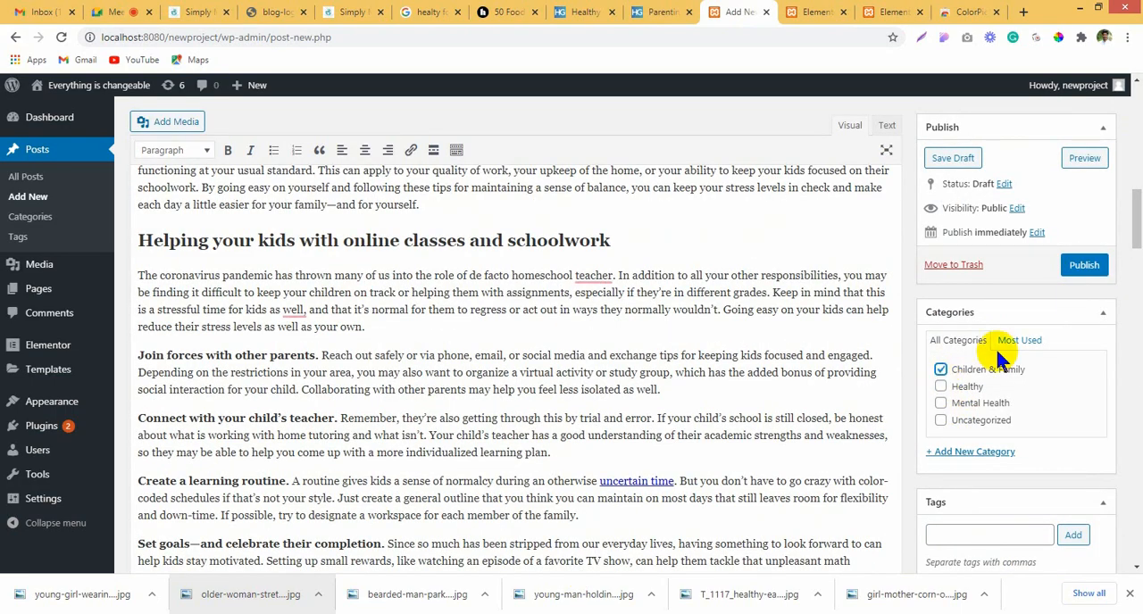
{"action": "left_click", "coordinate": [1088, 264]}
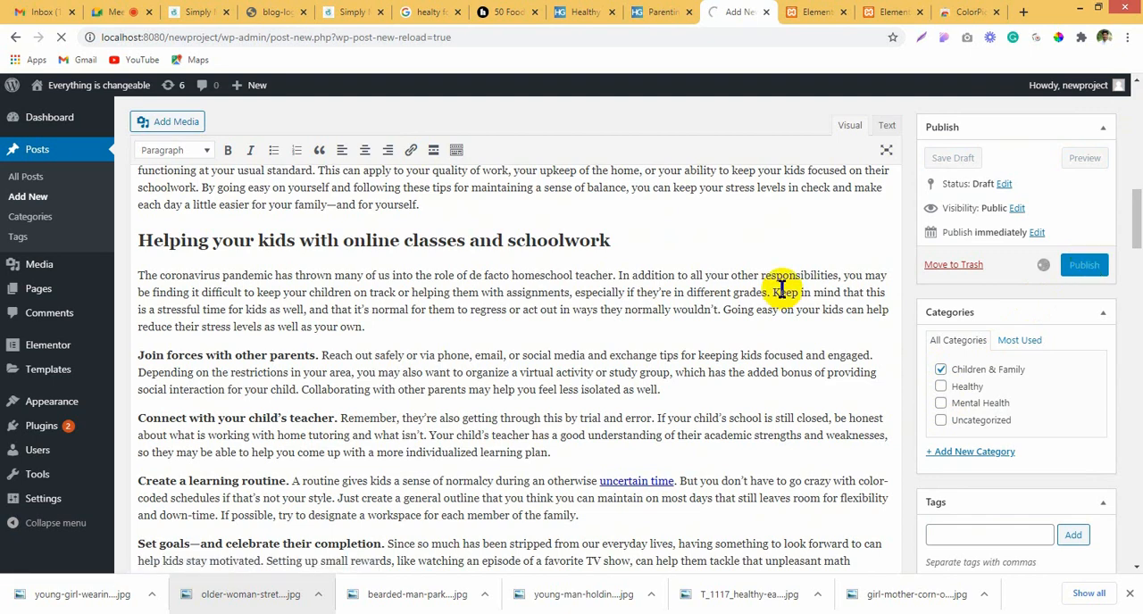
Step: Open the featured image selection for the Parenting During Coronavirus post
{"action": "scroll", "coordinate": [871, 419], "scroll_direction": "down", "scroll_amount": 4}
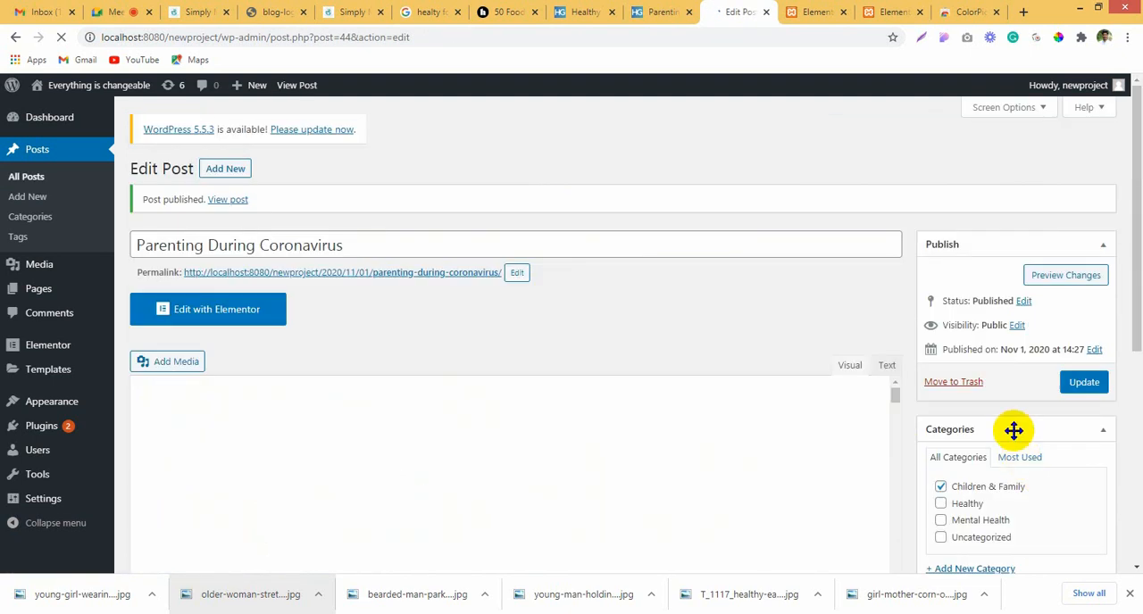
{"action": "scroll", "coordinate": [1012, 433], "scroll_direction": "down", "scroll_amount": 3}
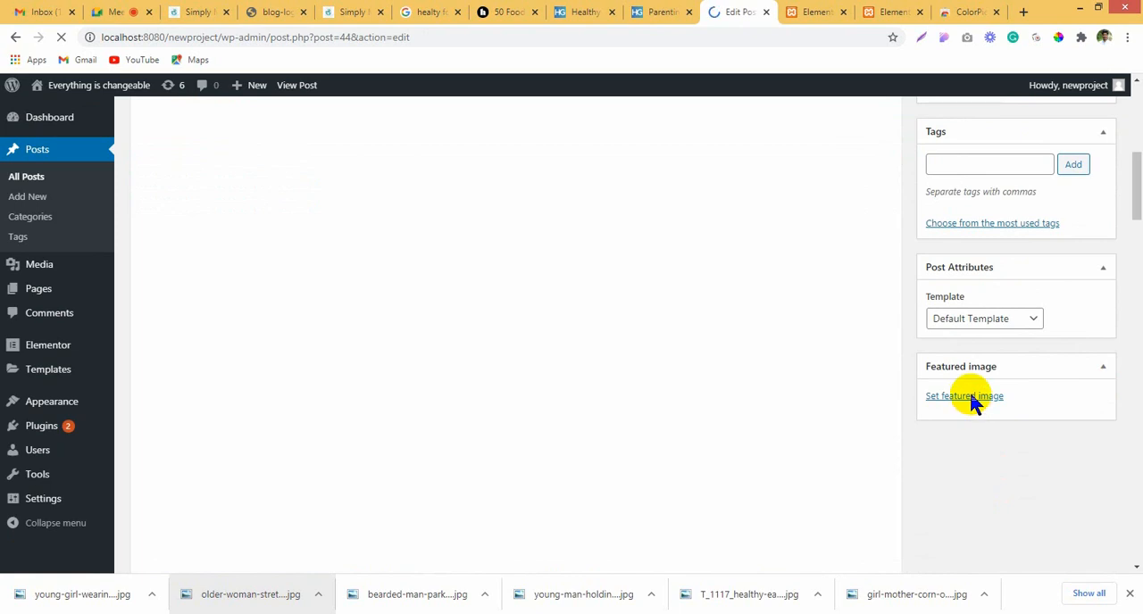
{"action": "left_click", "coordinate": [968, 389]}
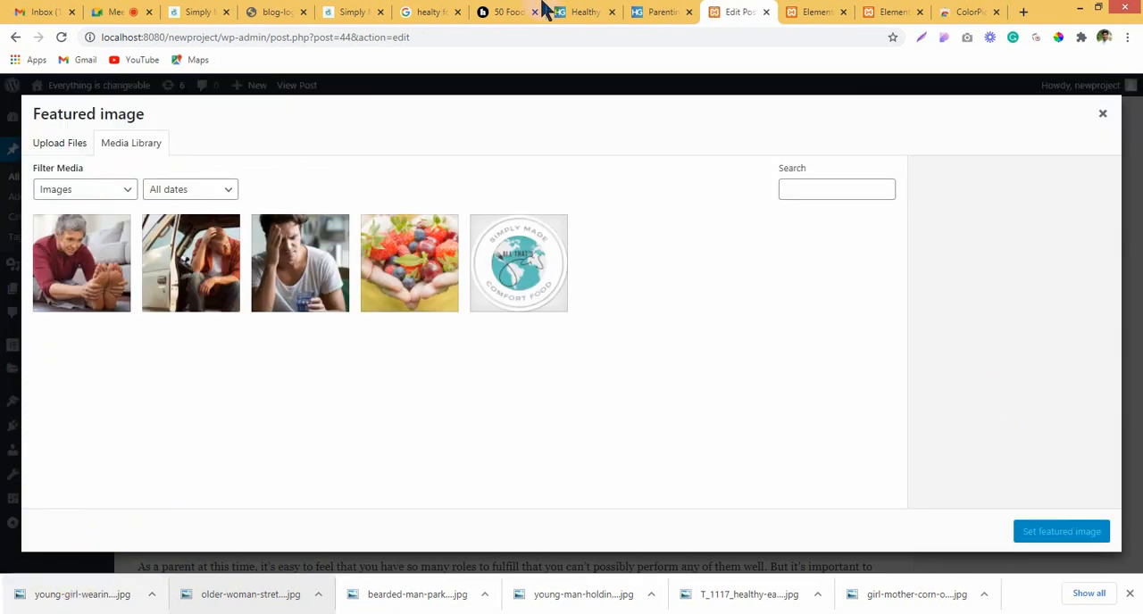
{"action": "left_click", "coordinate": [663, 12]}
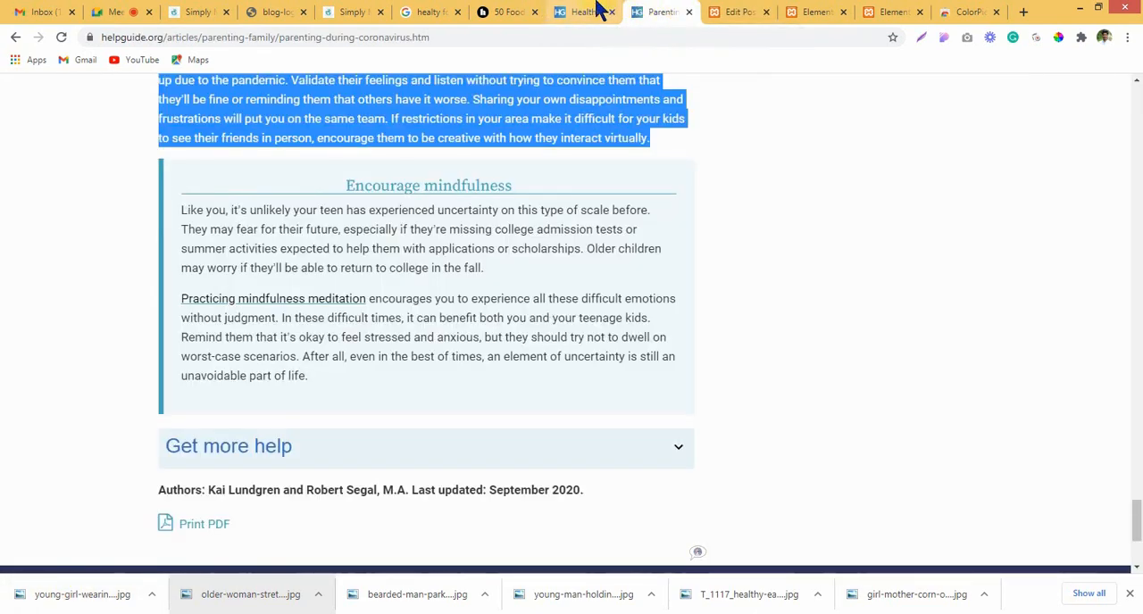
{"action": "left_click", "coordinate": [600, 11]}
{"action": "left_click", "coordinate": [649, 11]}
{"action": "scroll", "coordinate": [1082, 439], "scroll_direction": "up", "scroll_amount": 4}
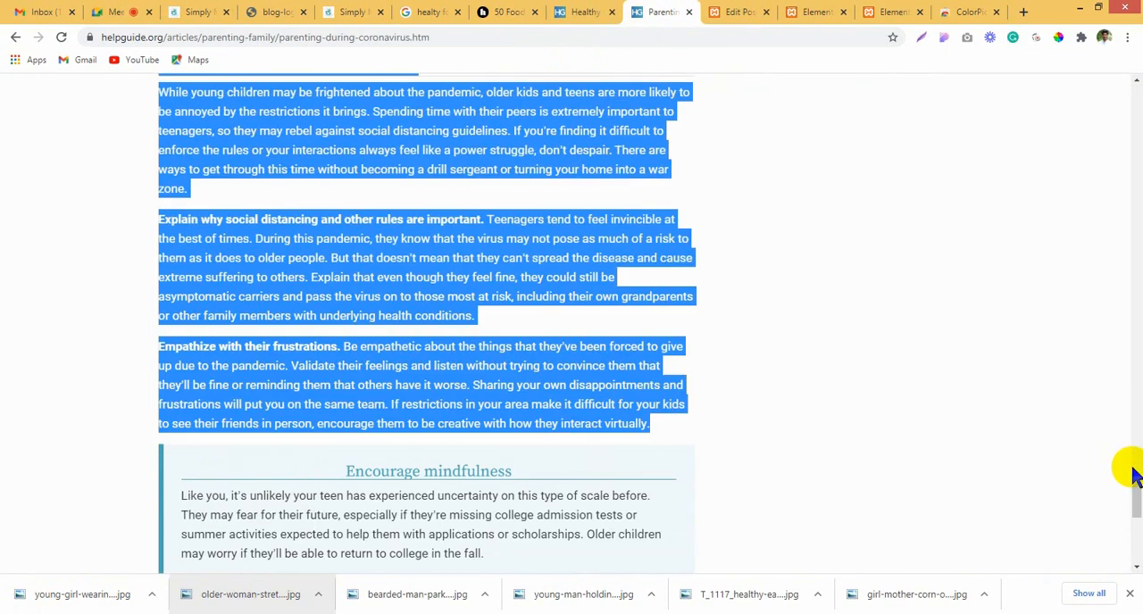
{"action": "left_click_drag", "start_coordinate": [1136, 492], "coordinate": [1141, 157]}
{"action": "left_click", "coordinate": [324, 250]}
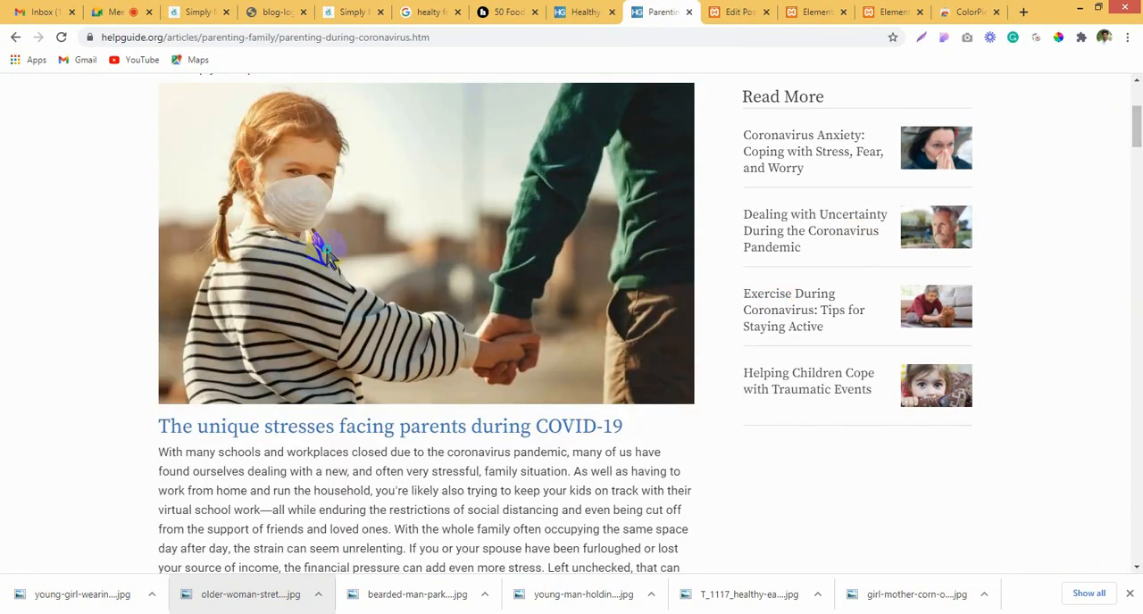
{"action": "right_click", "coordinate": [325, 246]}
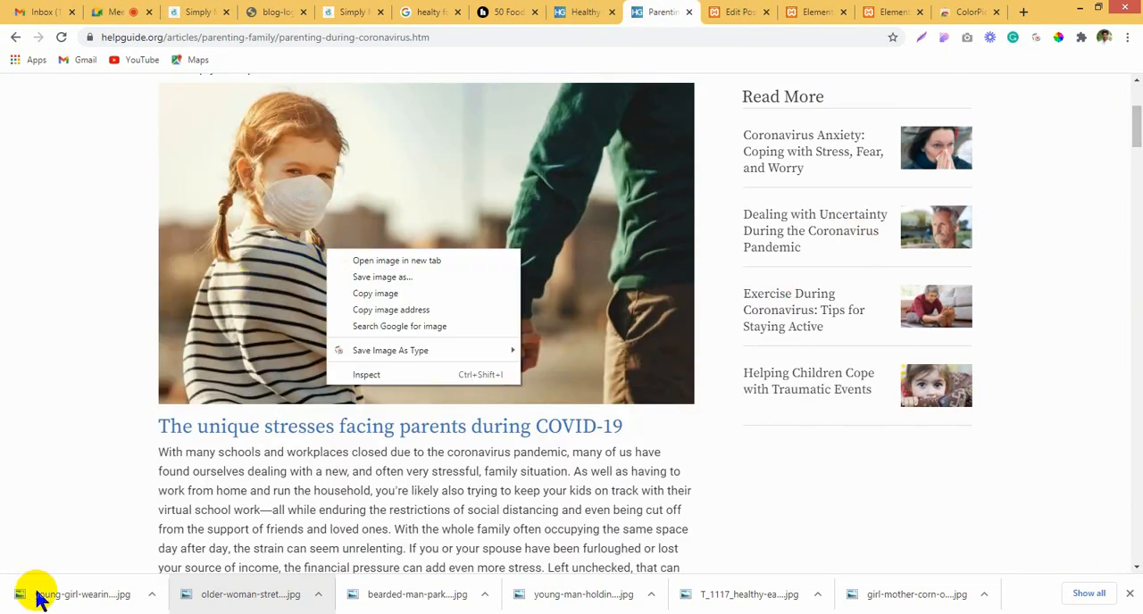
{"action": "left_click", "coordinate": [774, 9]}
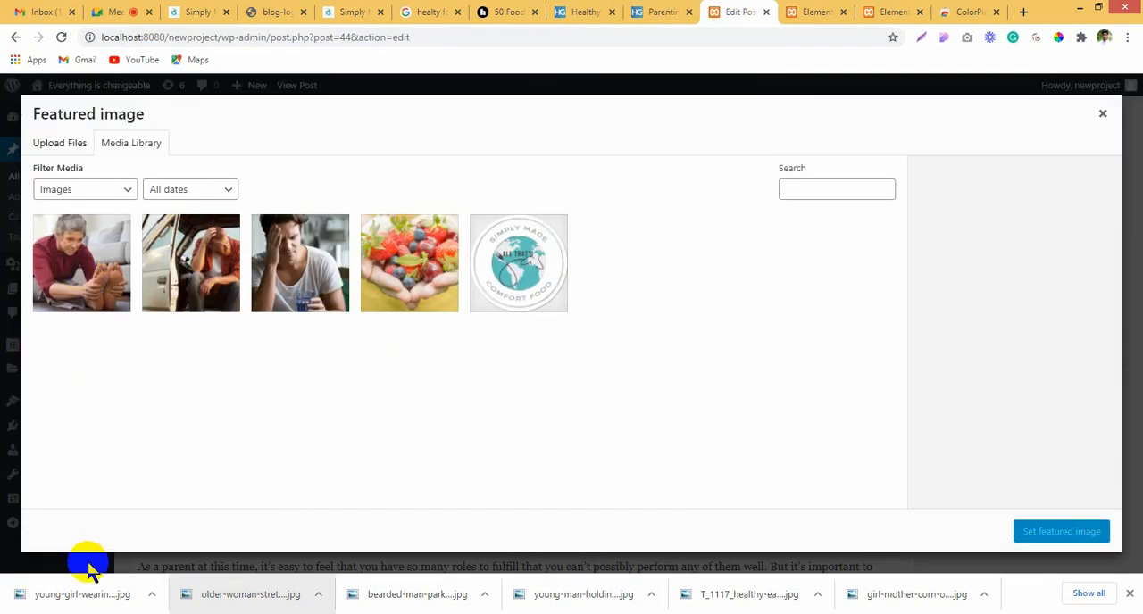
Step: Upload young-girl-wearing-protective-mask-768.jpg as the parenting post's featured image and update the post
{"action": "left_click_drag", "start_coordinate": [82, 593], "coordinate": [214, 282]}
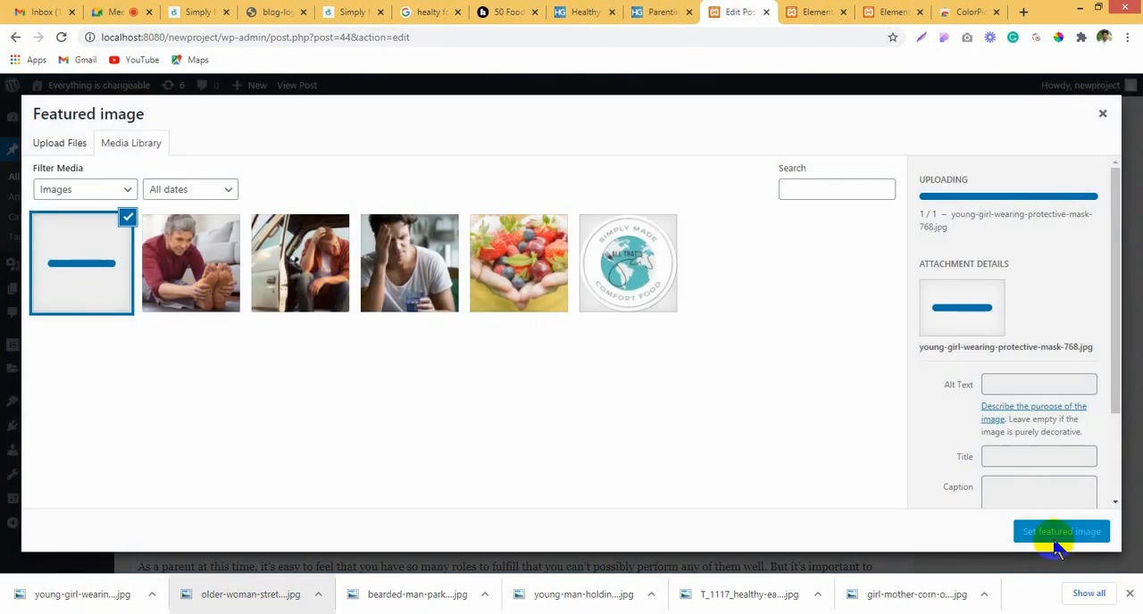
{"action": "left_click", "coordinate": [1062, 532]}
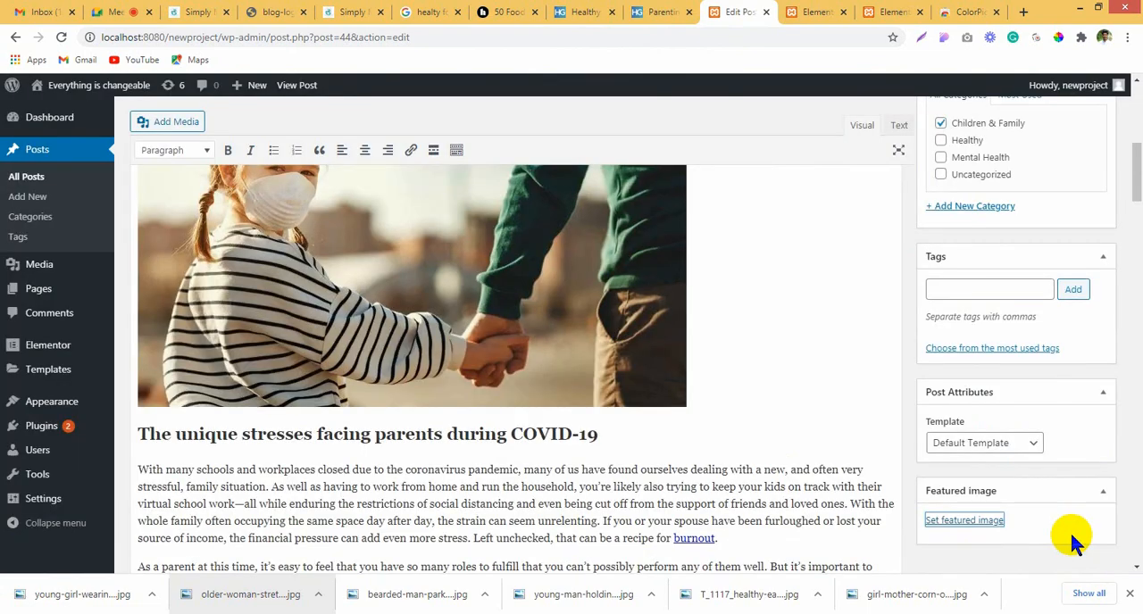
{"action": "scroll", "coordinate": [1004, 375], "scroll_direction": "down", "scroll_amount": 3}
{"action": "scroll", "coordinate": [1033, 357], "scroll_direction": "up", "scroll_amount": 15}
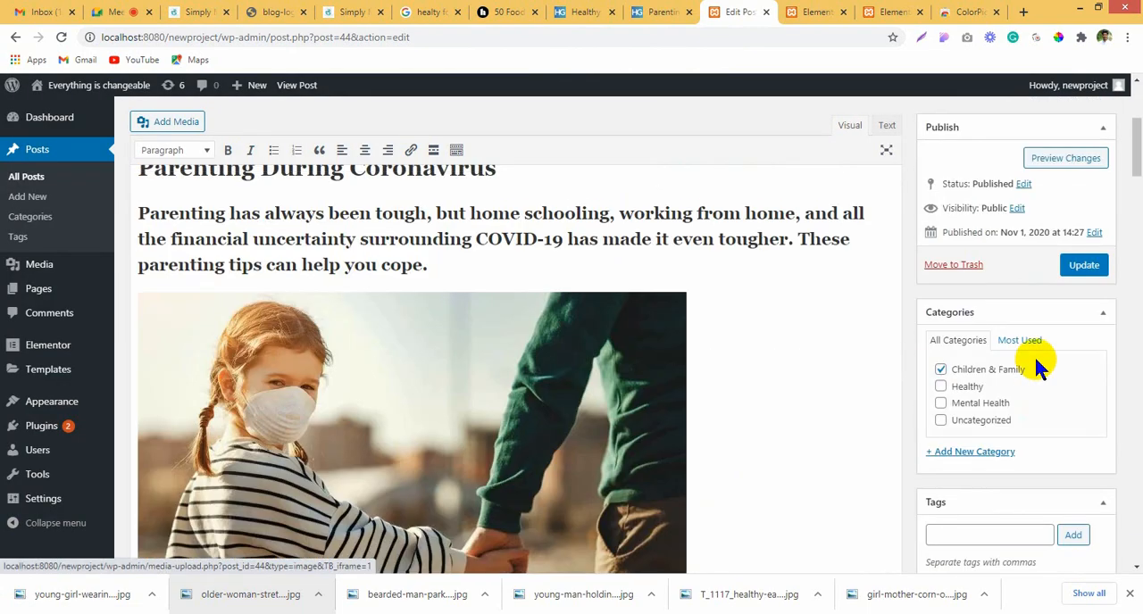
{"action": "left_click", "coordinate": [1082, 382]}
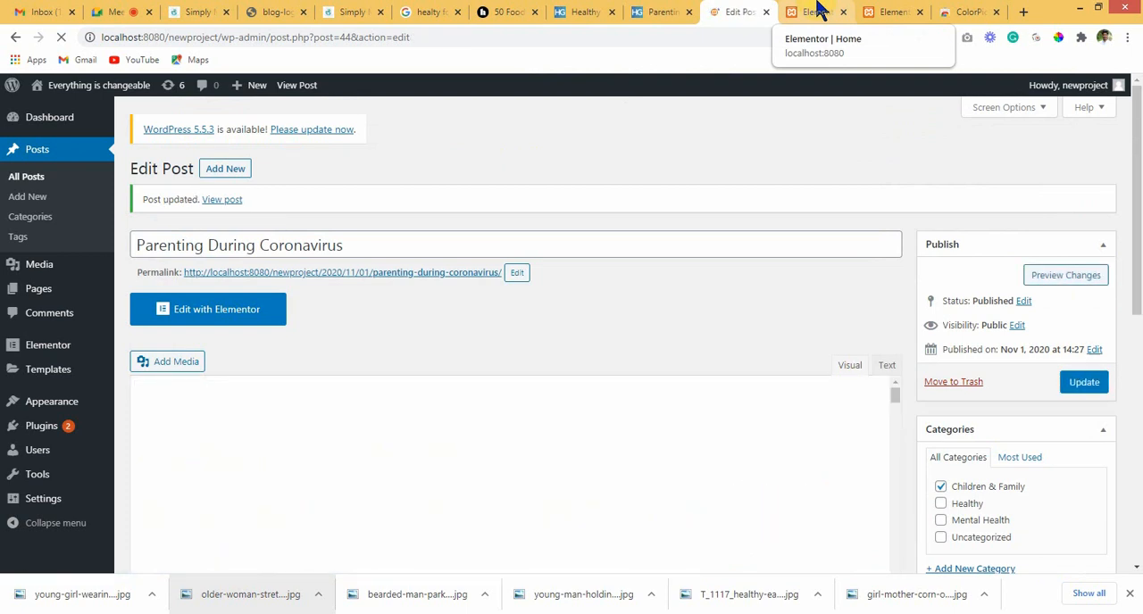
Step: Reload the home page in the Elementor editor and switch back to the parenting post's edit page
{"action": "left_click", "coordinate": [818, 11]}
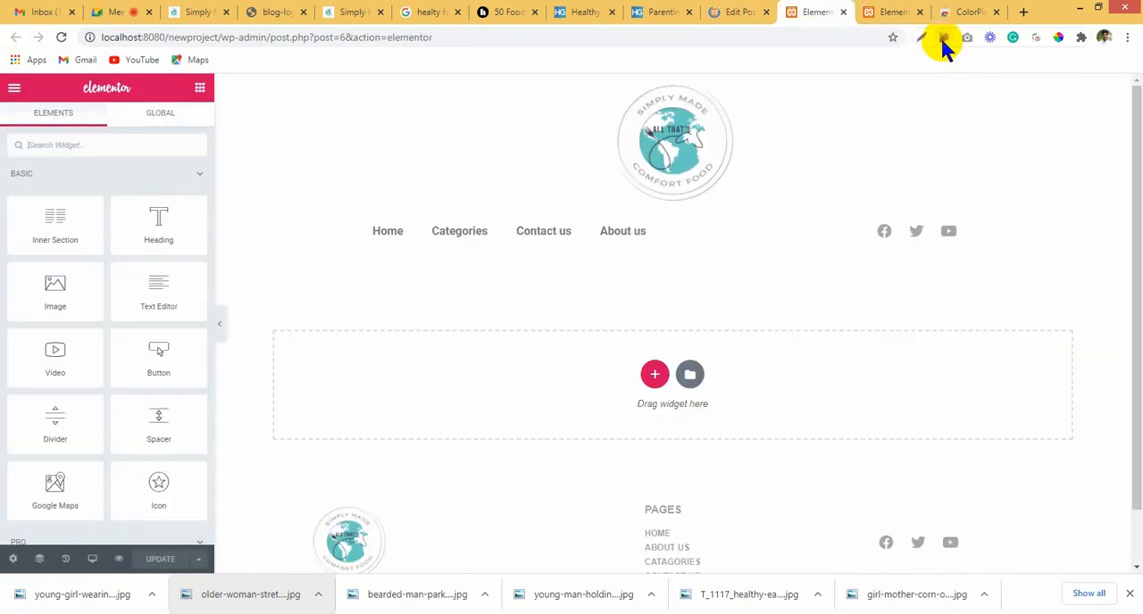
{"action": "left_click", "coordinate": [61, 38]}
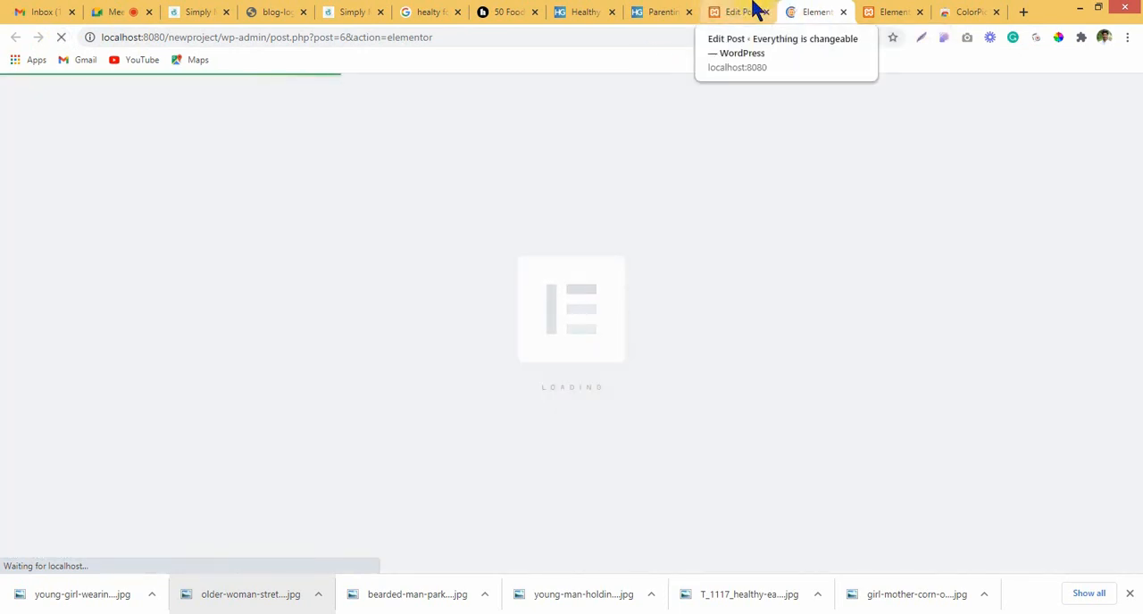
{"action": "left_click", "coordinate": [754, 10]}
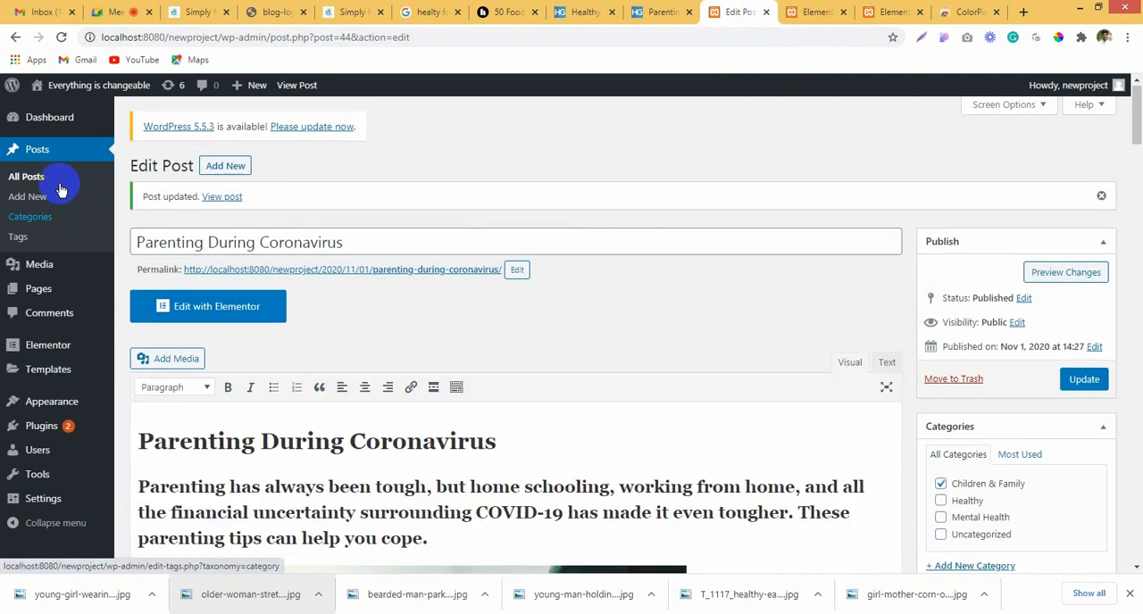
Step: Open the Children & Family category for editing from the category list and look over its name, slug, parent category and description fields
{"action": "left_click", "coordinate": [24, 220]}
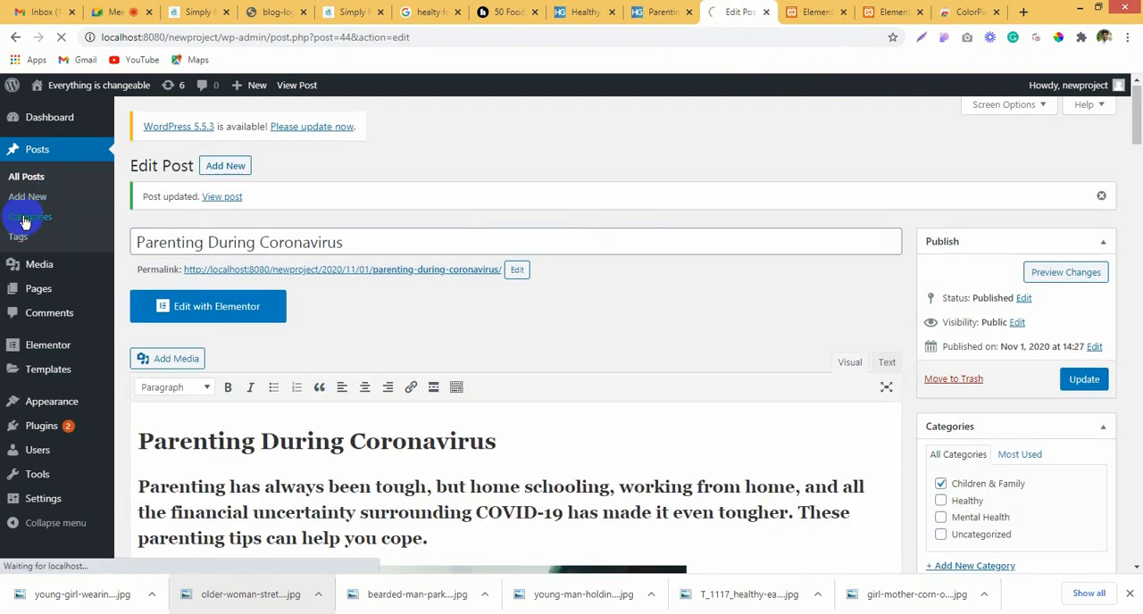
{"action": "scroll", "coordinate": [418, 314], "scroll_direction": "down", "scroll_amount": 1}
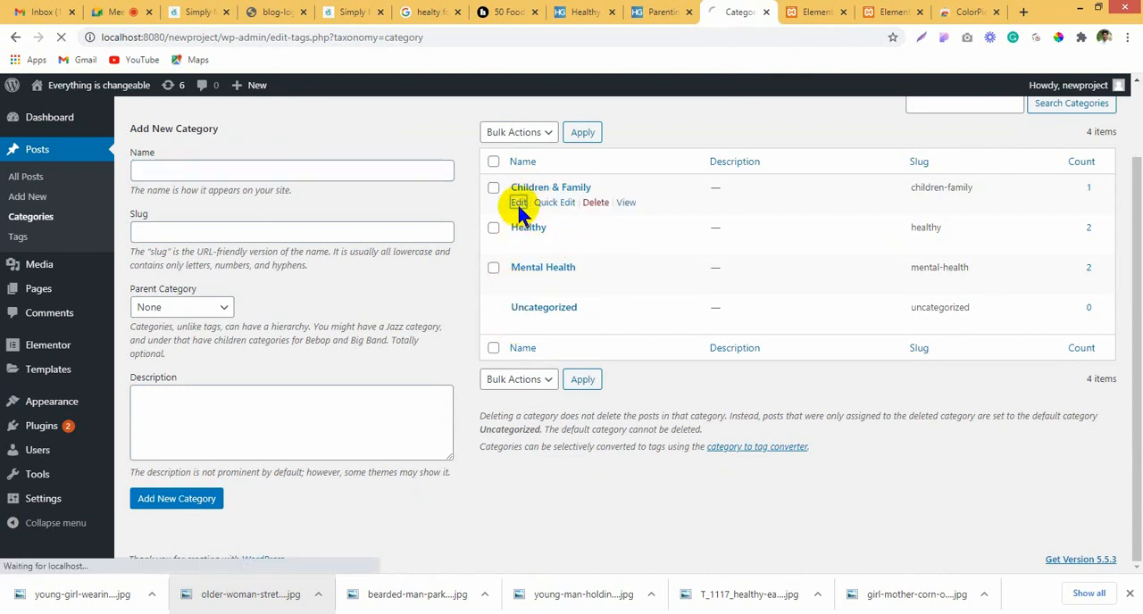
{"action": "left_click", "coordinate": [519, 204]}
{"action": "scroll", "coordinate": [510, 239], "scroll_direction": "down", "scroll_amount": 1}
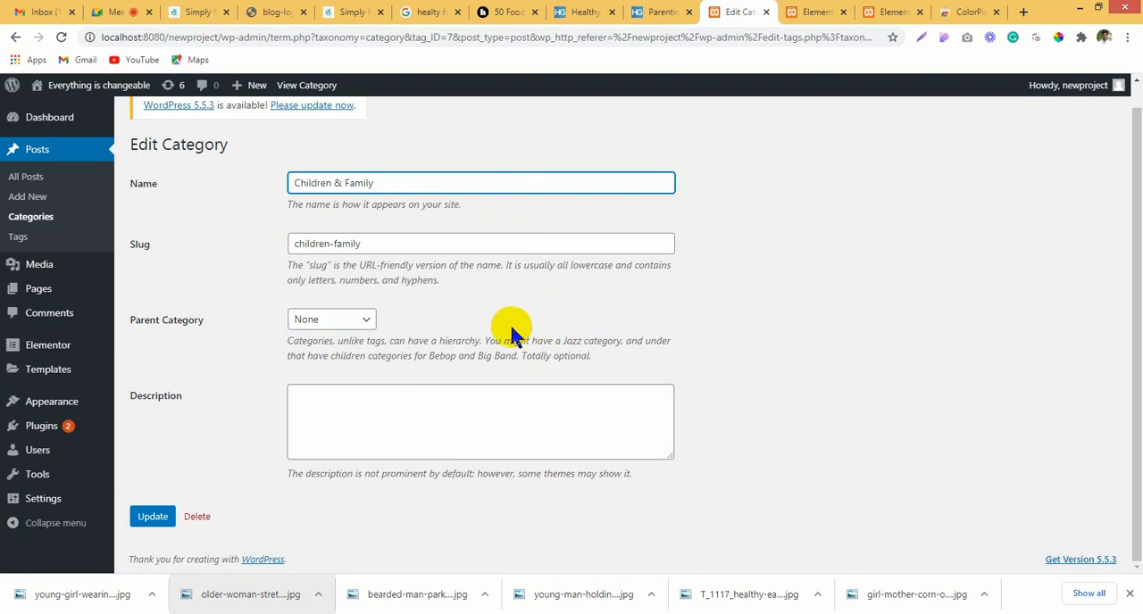
{"action": "left_click", "coordinate": [318, 323]}
{"action": "left_click", "coordinate": [447, 300]}
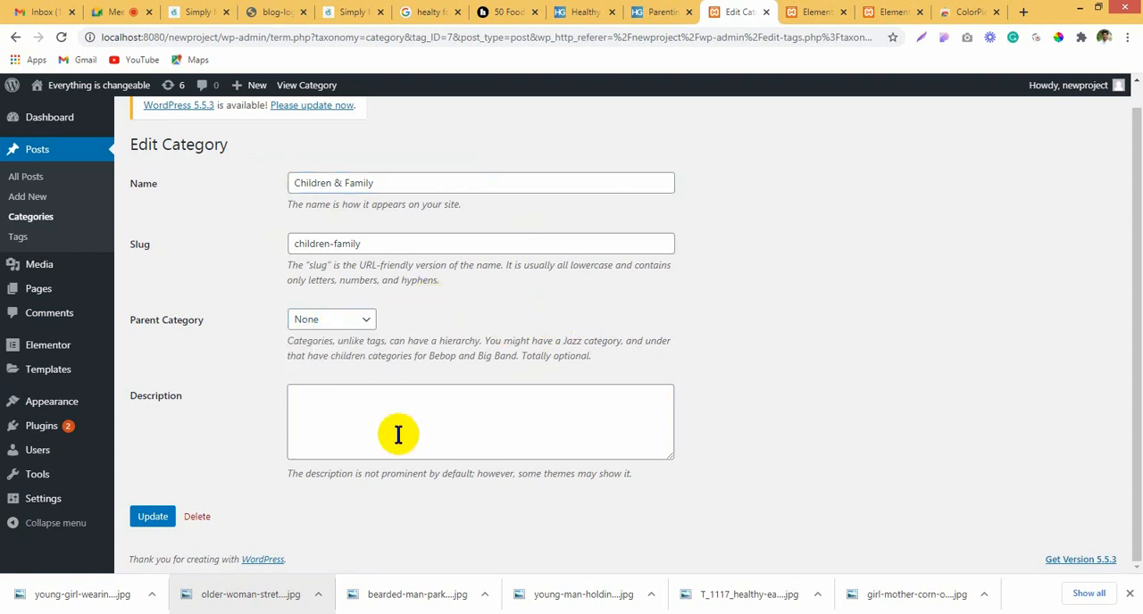
{"action": "scroll", "coordinate": [399, 434], "scroll_direction": "up", "scroll_amount": 1}
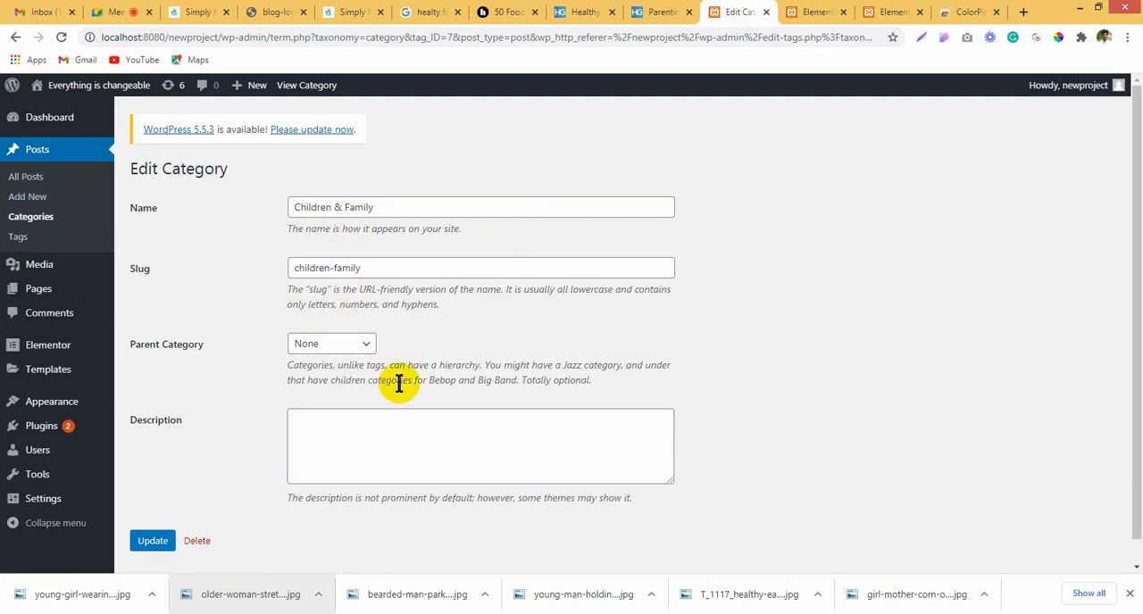
{"action": "scroll", "coordinate": [400, 384], "scroll_direction": "down", "scroll_amount": 1}
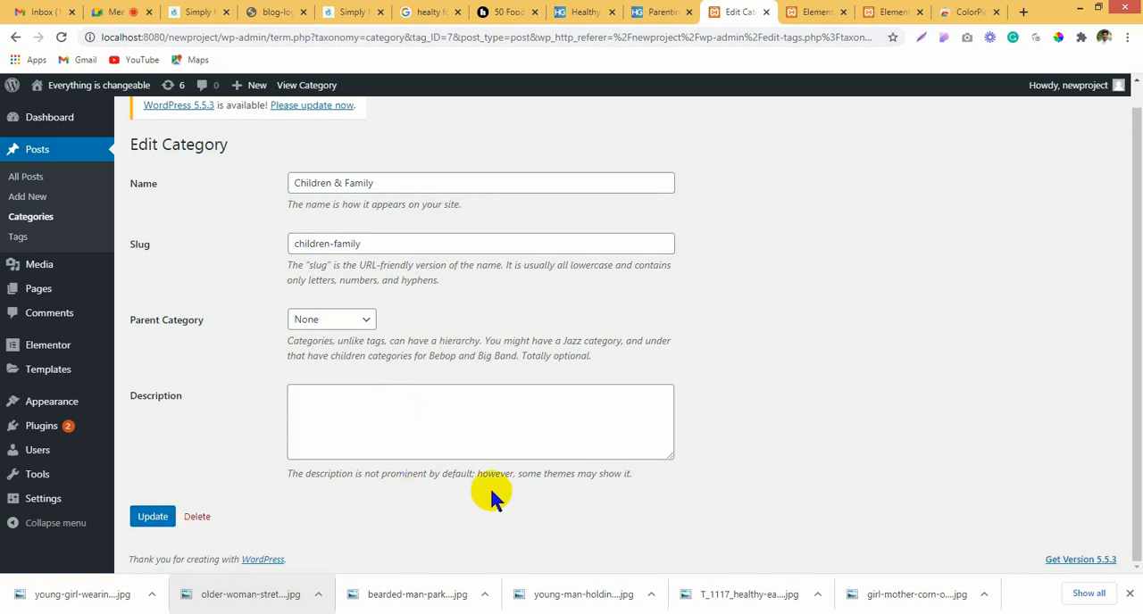
{"action": "scroll", "coordinate": [490, 489], "scroll_direction": "up", "scroll_amount": 1}
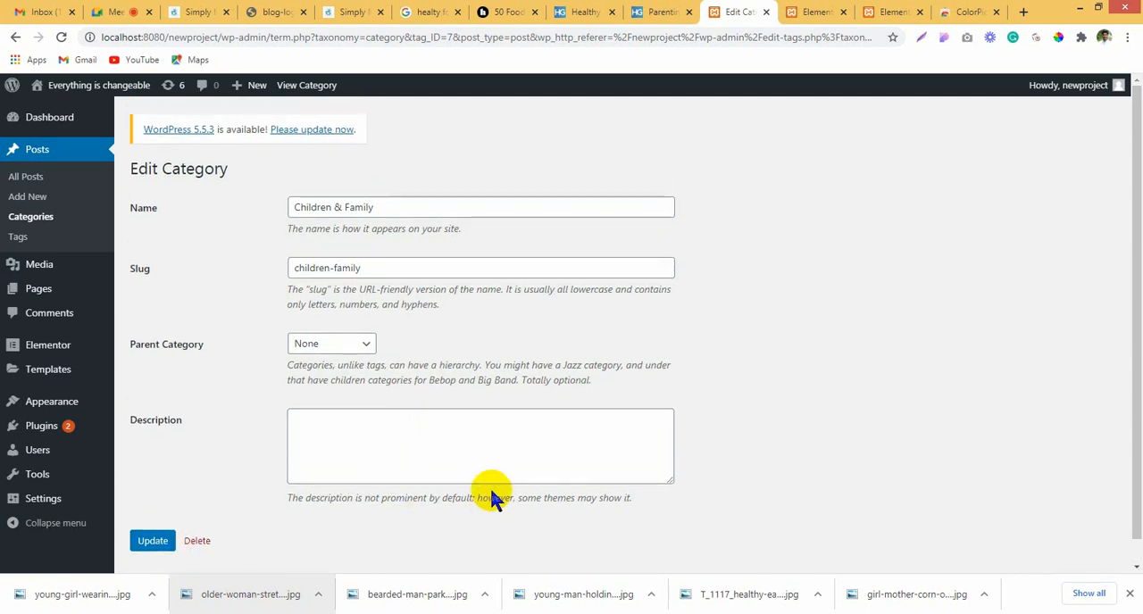
Step: Return to the category list, view the Mental Health category's quick-edit fields and cancel the edit
{"action": "left_click", "coordinate": [30, 217]}
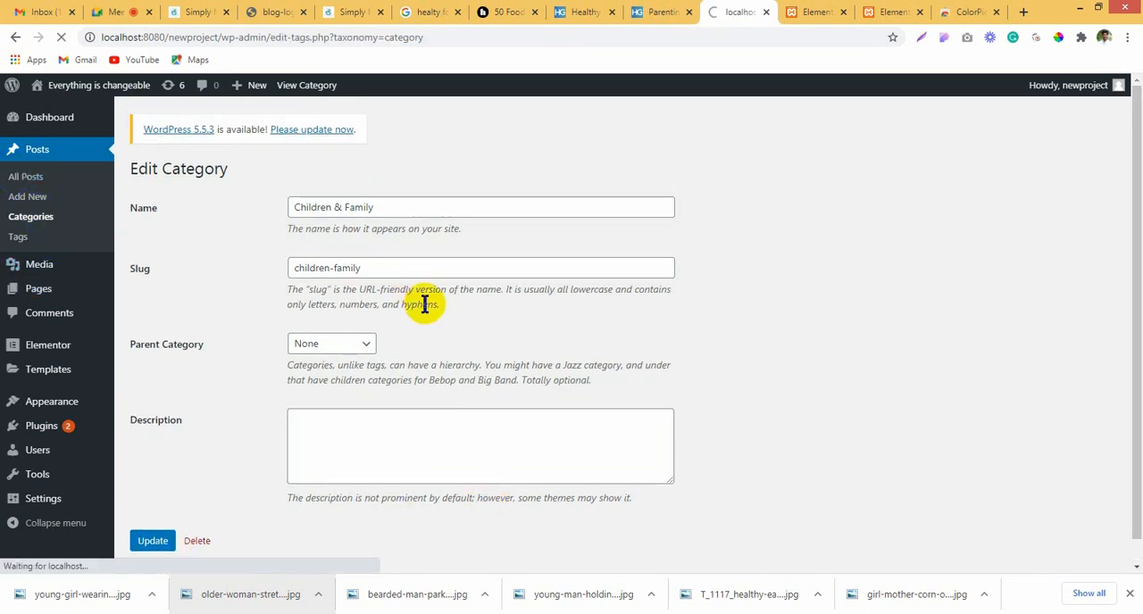
{"action": "scroll", "coordinate": [425, 305], "scroll_direction": "down", "scroll_amount": 1}
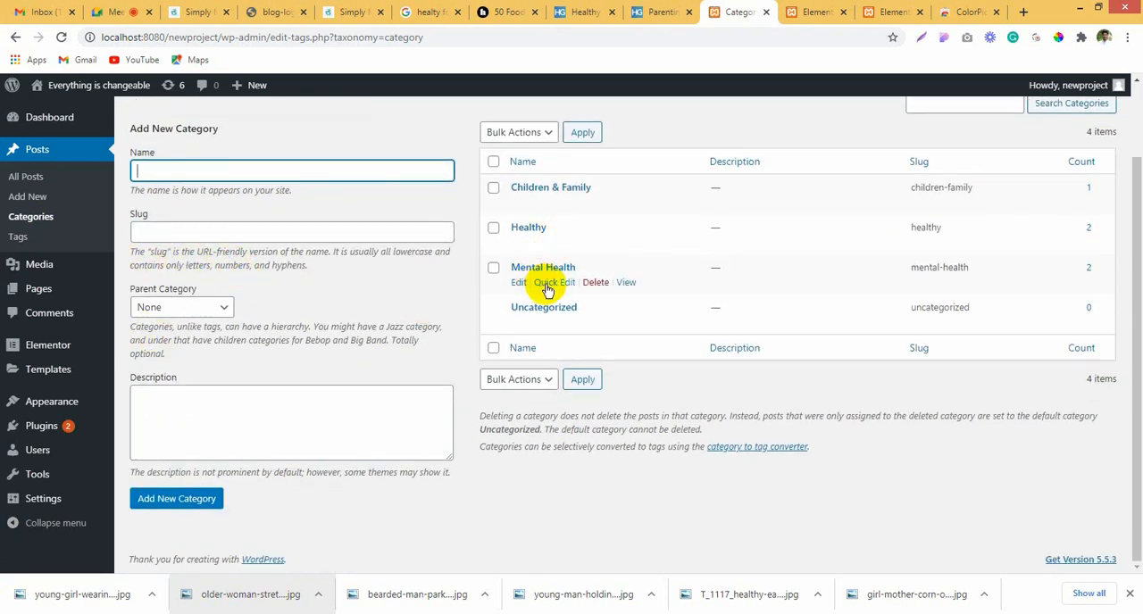
{"action": "left_click", "coordinate": [548, 284]}
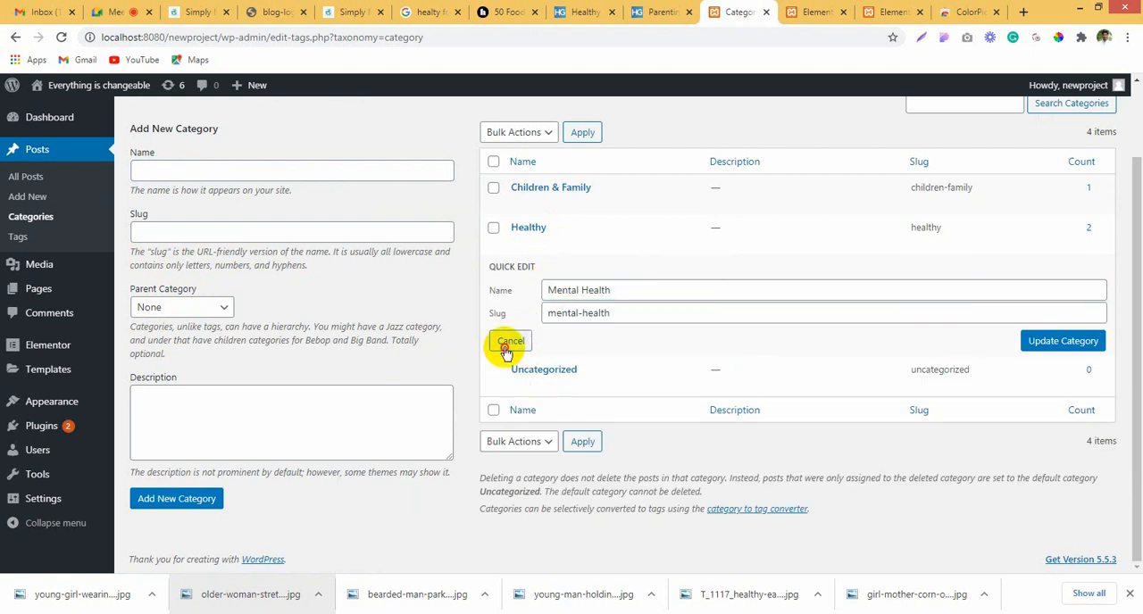
{"action": "left_click", "coordinate": [509, 342]}
Step: Switch to the home page in Elementor, check the layout sketch in Fireworks and add a section with two equal columns
{"action": "left_click", "coordinate": [801, 11]}
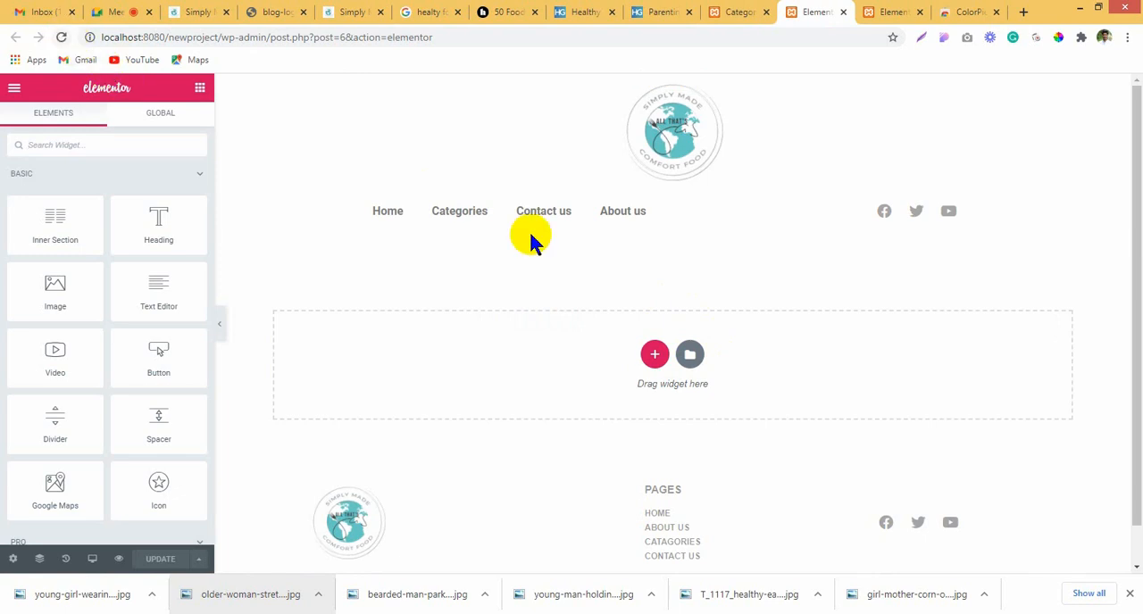
{"action": "left_click", "coordinate": [655, 357]}
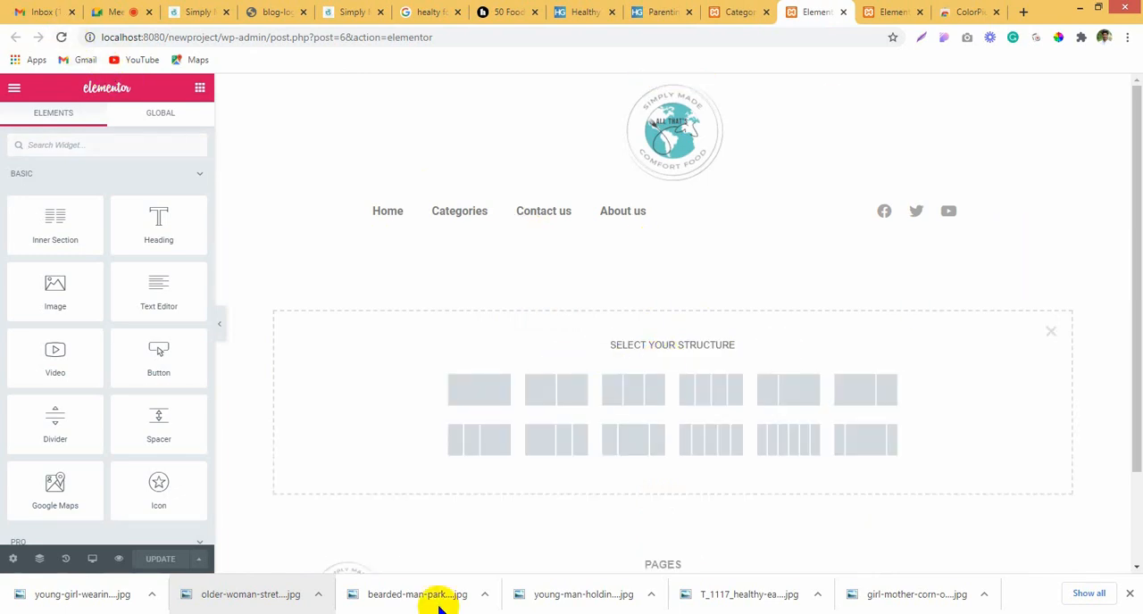
{"action": "left_click", "coordinate": [265, 613]}
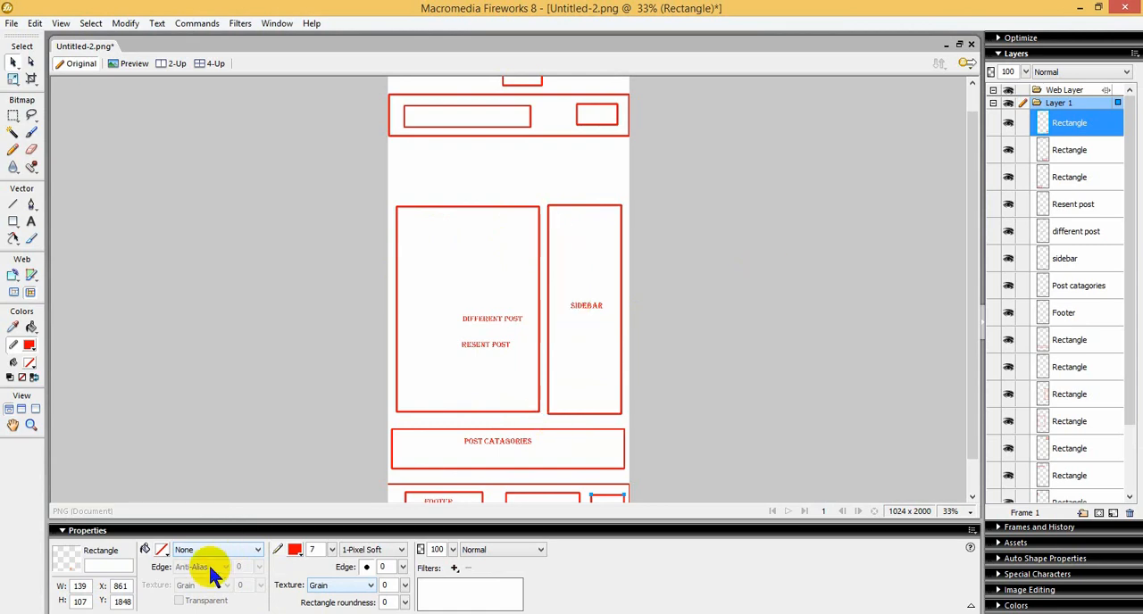
{"action": "left_click", "coordinate": [134, 613]}
{"action": "left_click", "coordinate": [133, 613]}
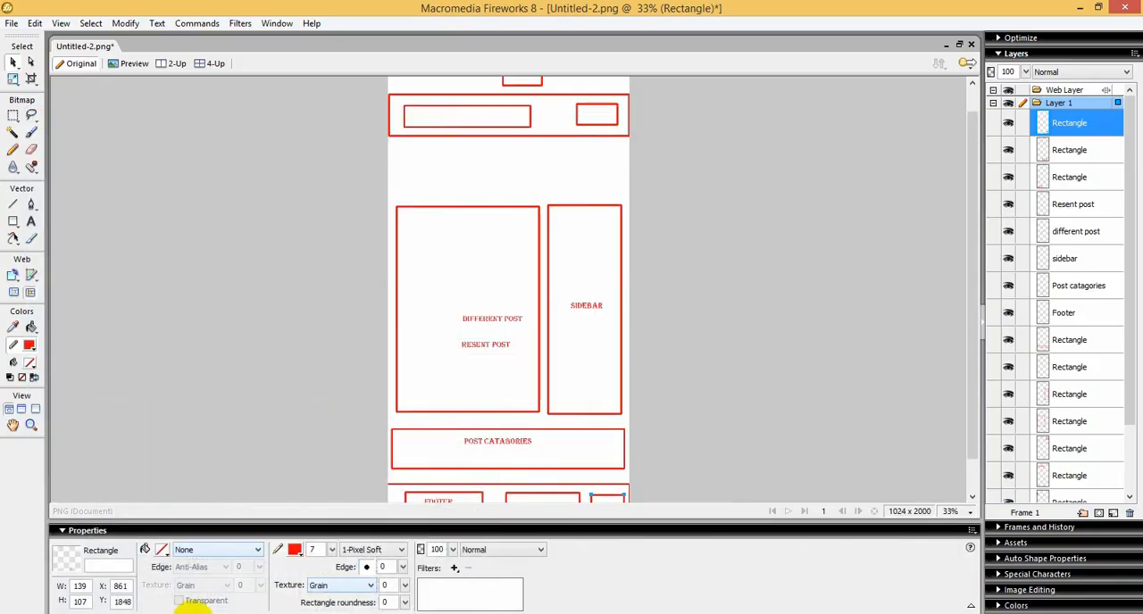
{"action": "left_click", "coordinate": [191, 613]}
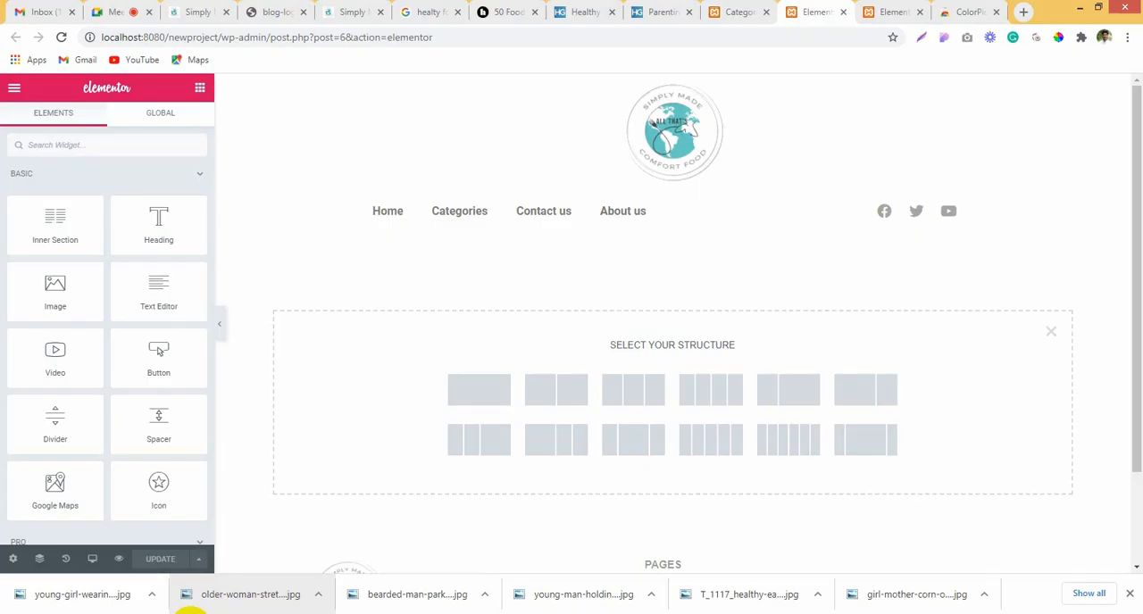
{"action": "left_click", "coordinate": [575, 393]}
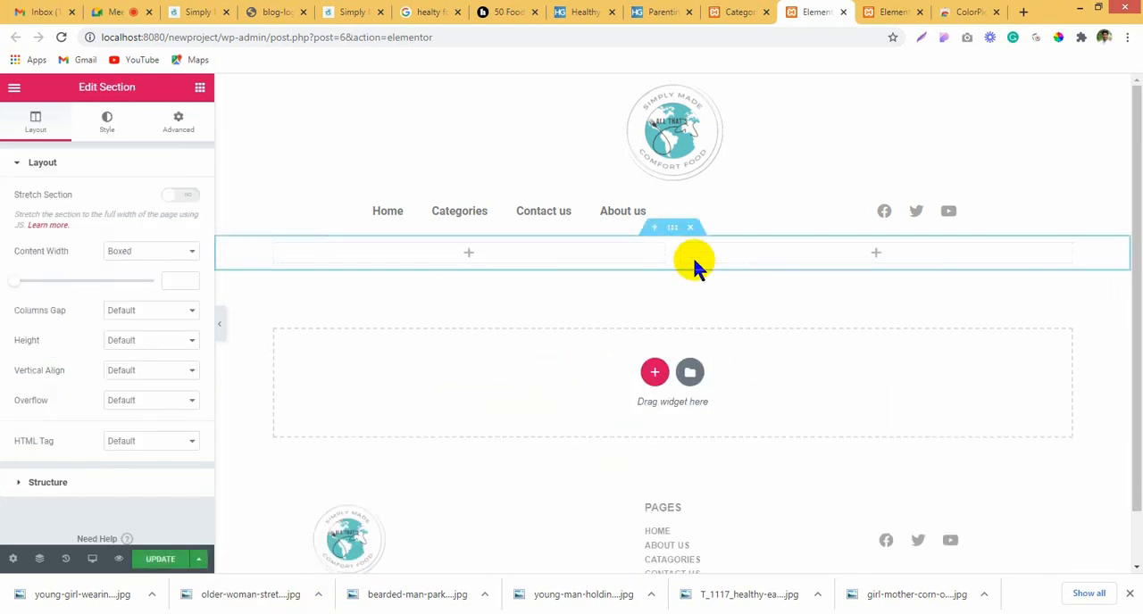
Step: Widen the new section's first column to about 70% of the row so the second becomes a narrow sidebar
{"action": "left_click_drag", "start_coordinate": [673, 255], "coordinate": [830, 256]}
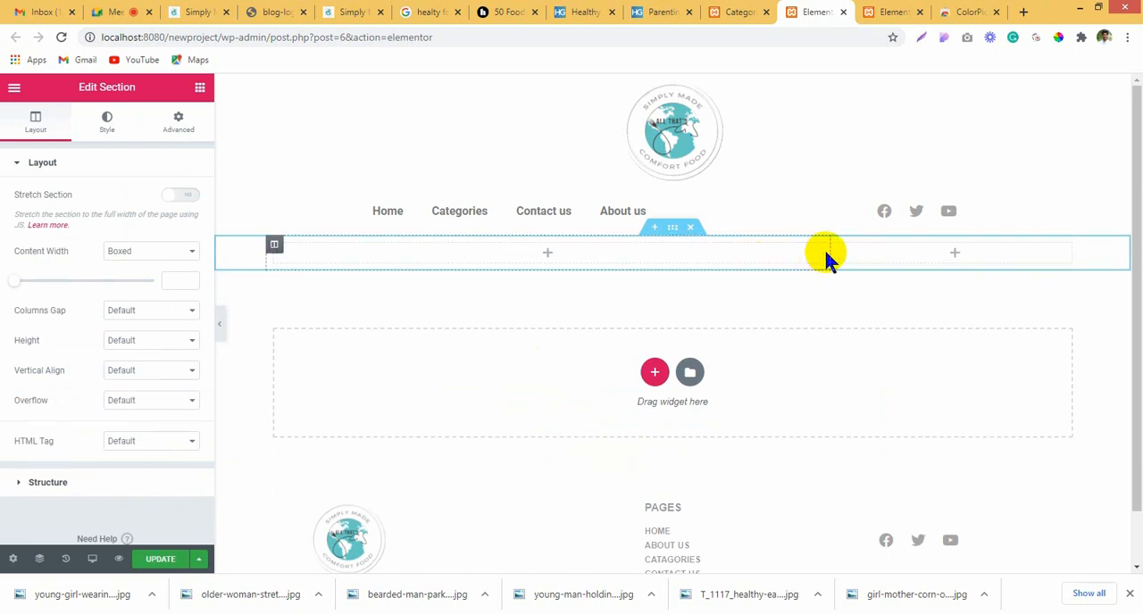
{"action": "left_click", "coordinate": [461, 259]}
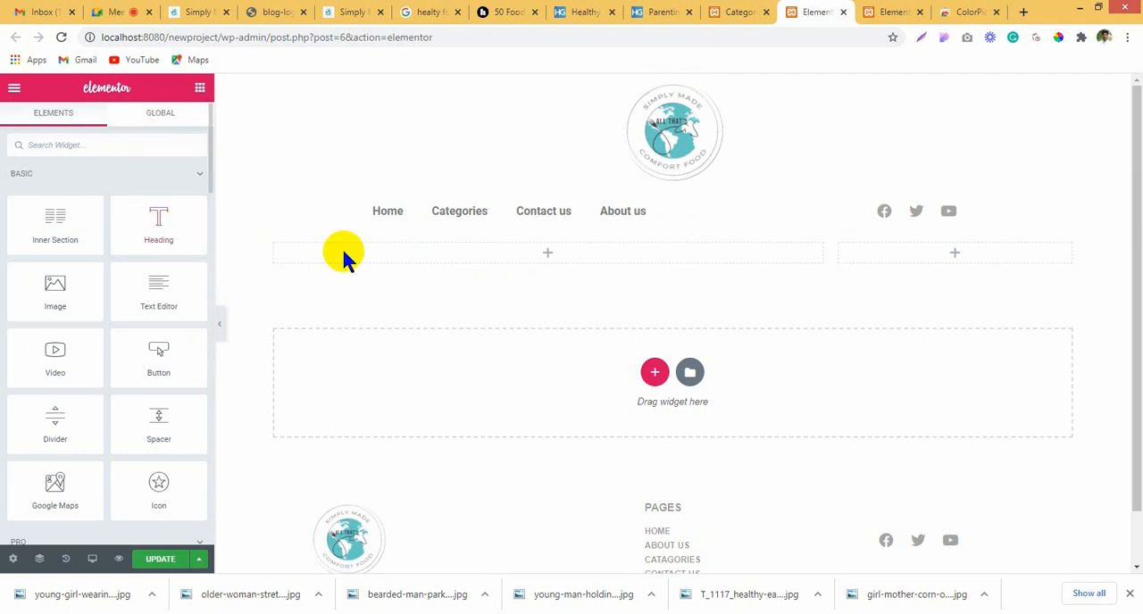
{"action": "left_click", "coordinate": [672, 231]}
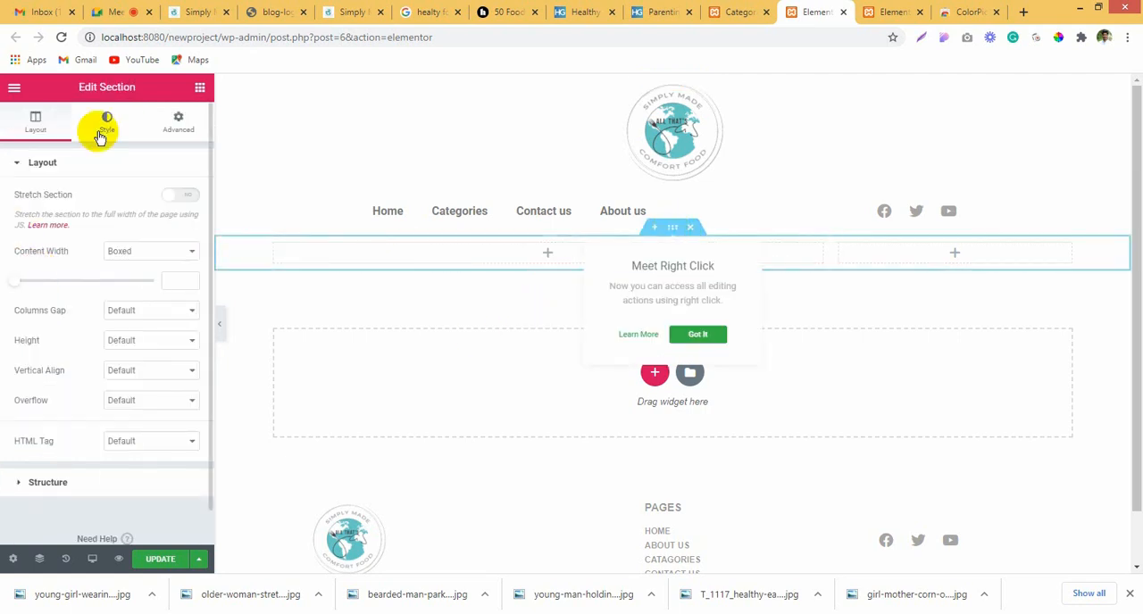
{"action": "left_click", "coordinate": [848, 283]}
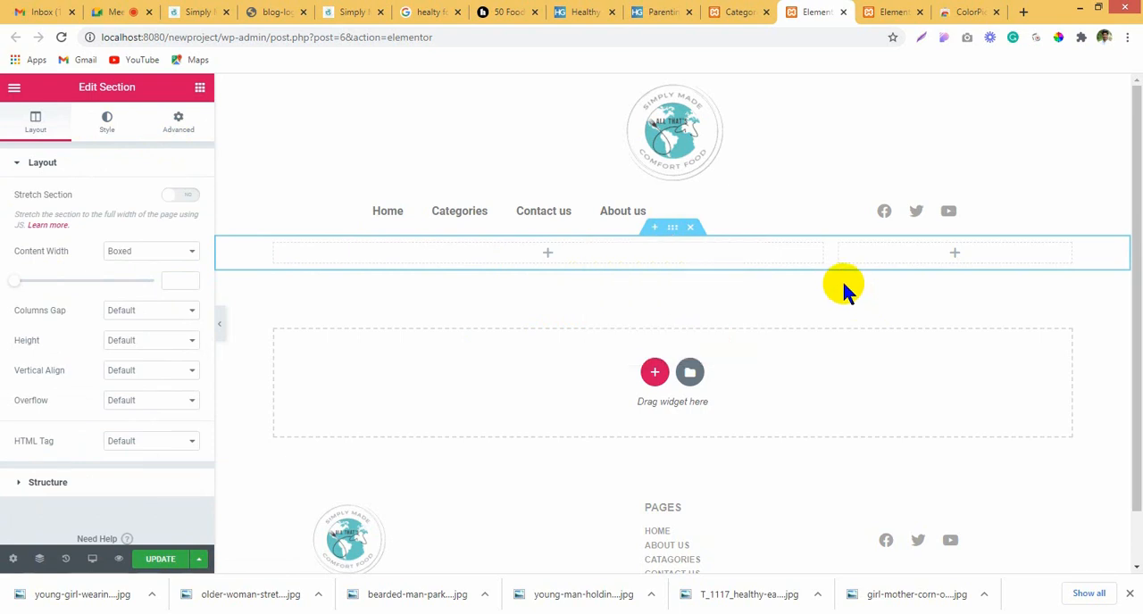
Step: Find the Posts widget by searching for "post", place it in the section's wide column and look over the post grid
{"action": "left_click", "coordinate": [523, 258]}
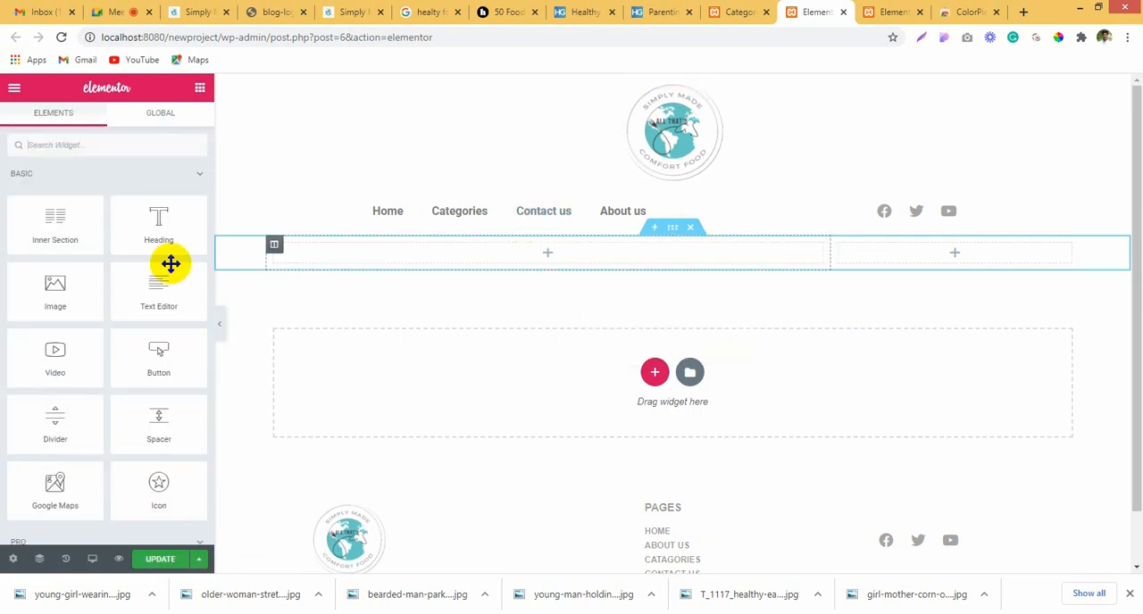
{"action": "left_click", "coordinate": [112, 146]}
{"action": "type", "text": "post"}
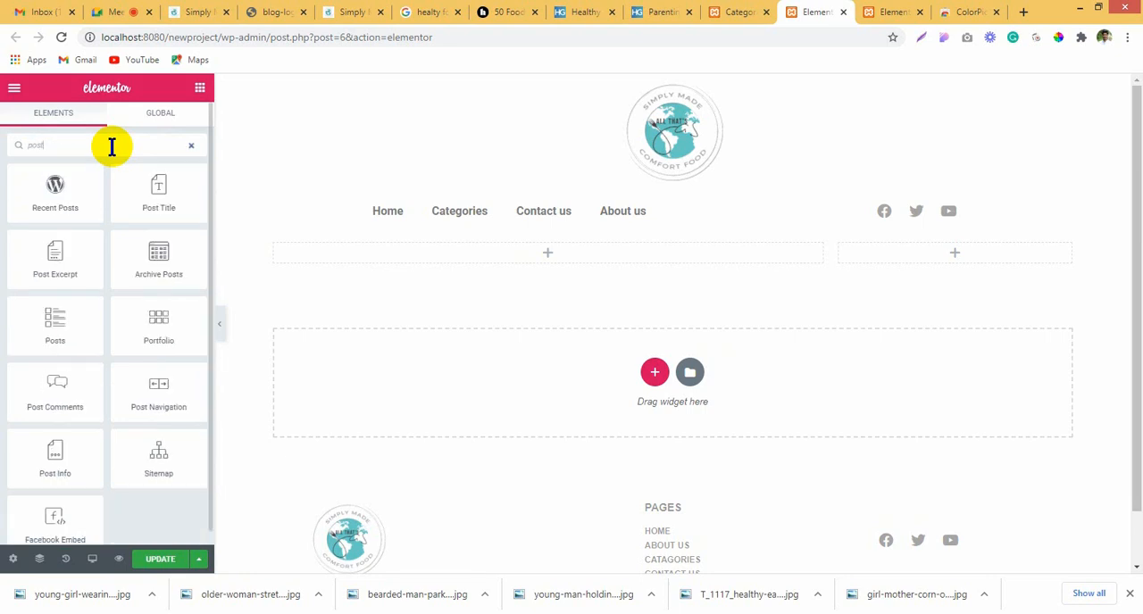
{"action": "left_click_drag", "start_coordinate": [51, 327], "coordinate": [449, 265]}
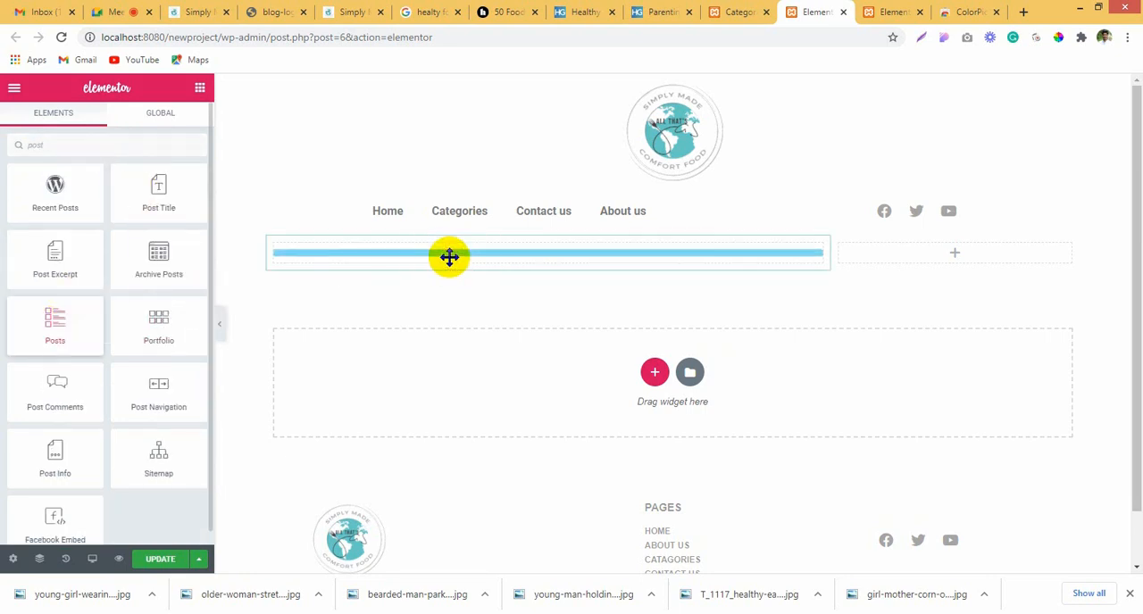
{"action": "left_click_drag", "start_coordinate": [449, 264], "coordinate": [449, 263]}
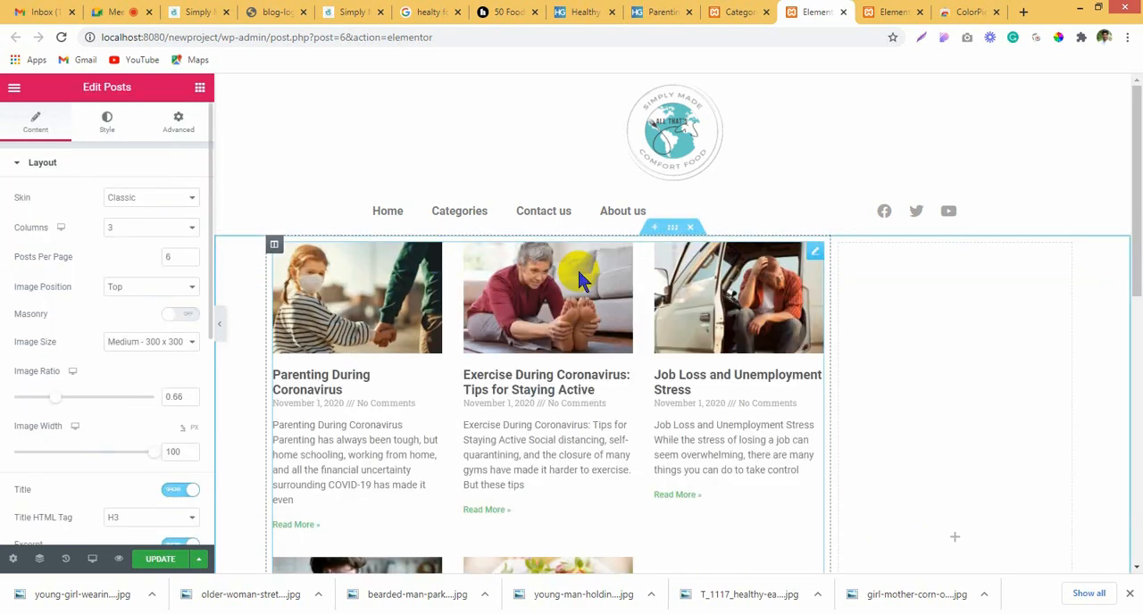
{"action": "scroll", "coordinate": [949, 367], "scroll_direction": "down", "scroll_amount": 2}
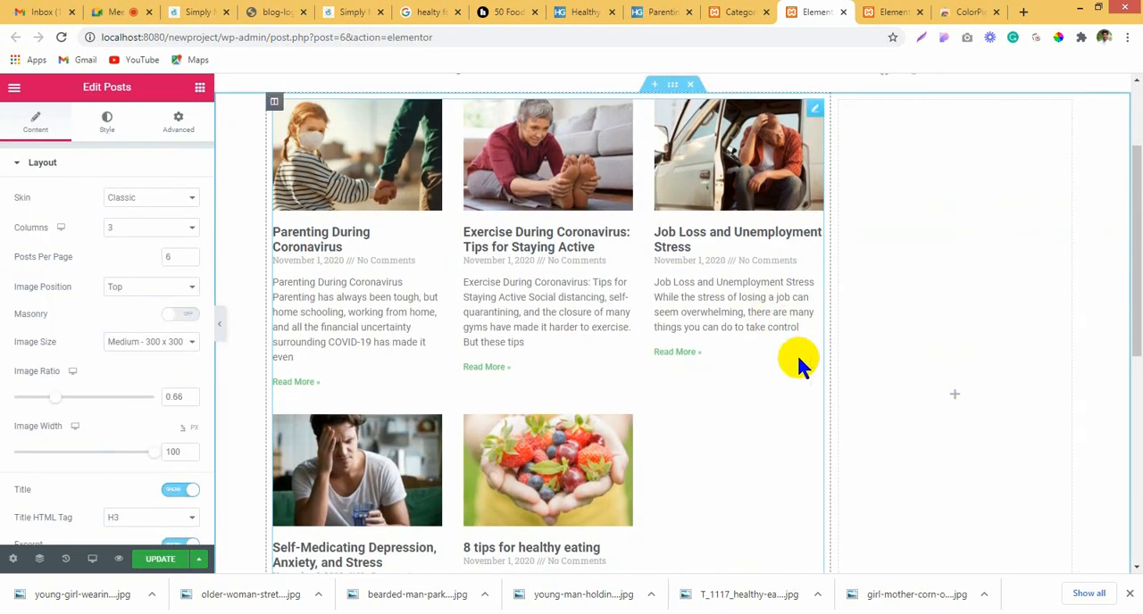
{"action": "scroll", "coordinate": [755, 398], "scroll_direction": "up", "scroll_amount": 2}
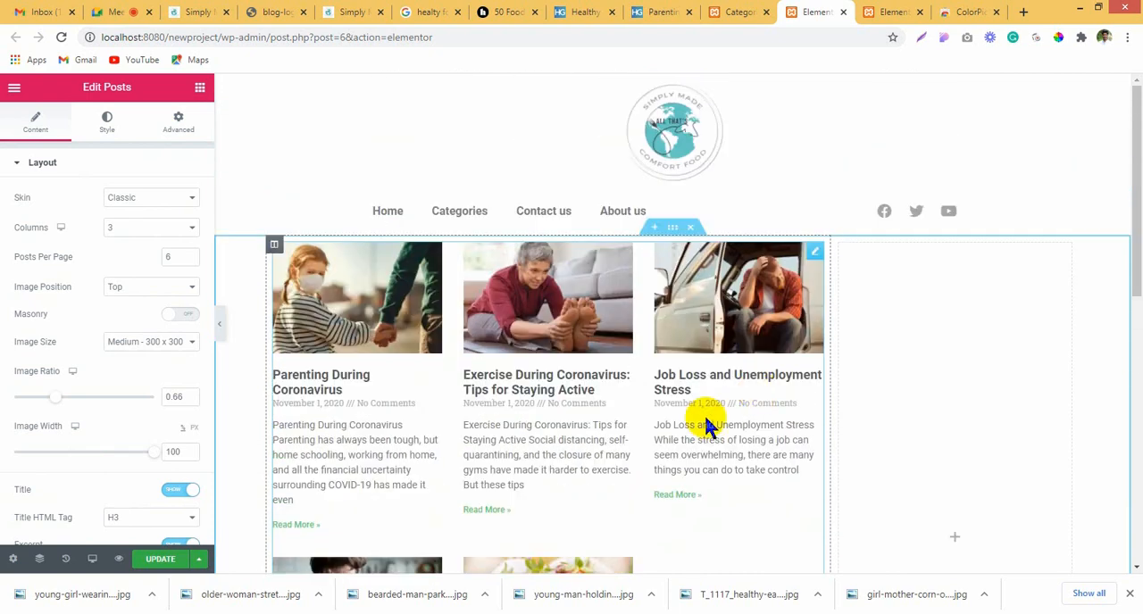
{"action": "scroll", "coordinate": [759, 393], "scroll_direction": "down", "scroll_amount": 1}
{"action": "scroll", "coordinate": [779, 379], "scroll_direction": "down", "scroll_amount": 2}
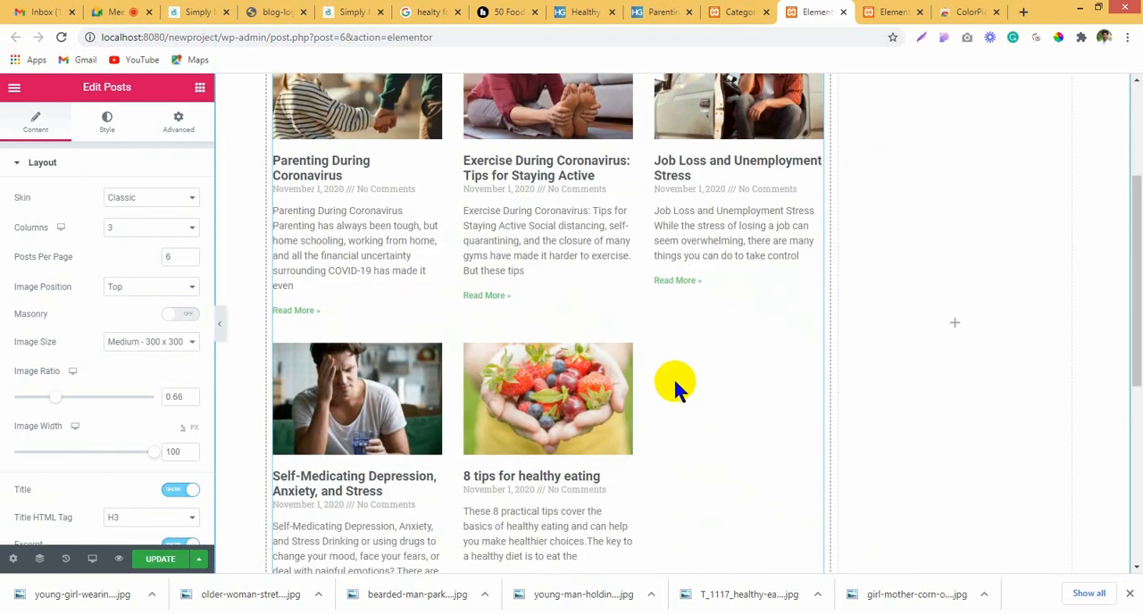
{"action": "scroll", "coordinate": [709, 395], "scroll_direction": "up", "scroll_amount": 2}
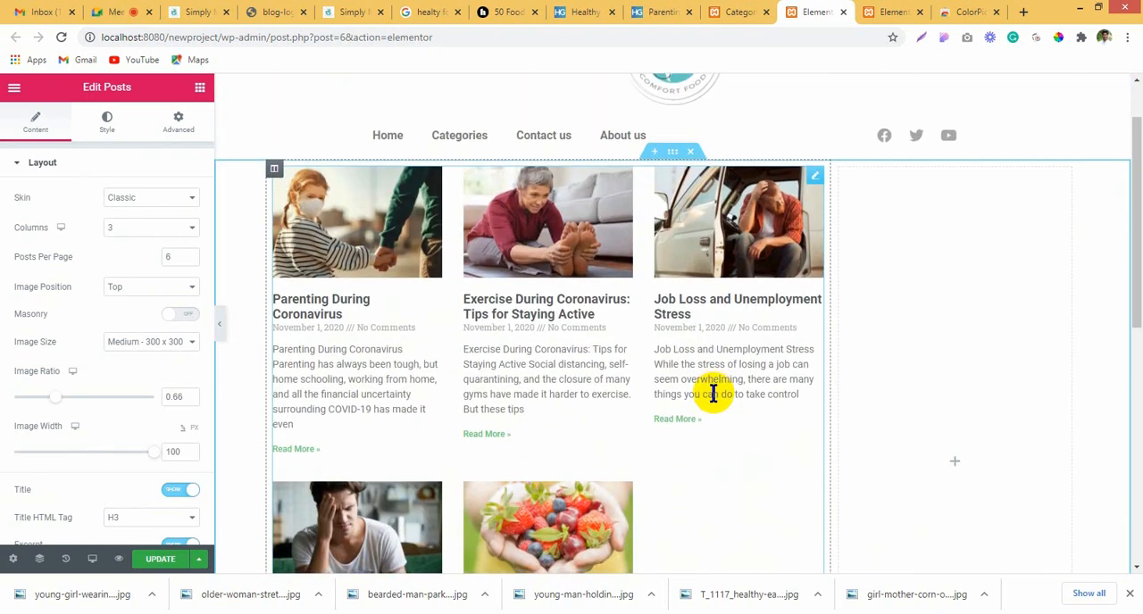
{"action": "scroll", "coordinate": [714, 390], "scroll_direction": "down", "scroll_amount": 3}
Step: Return to the WordPress admin's Categories page and start a new post
{"action": "left_click", "coordinate": [692, 11]}
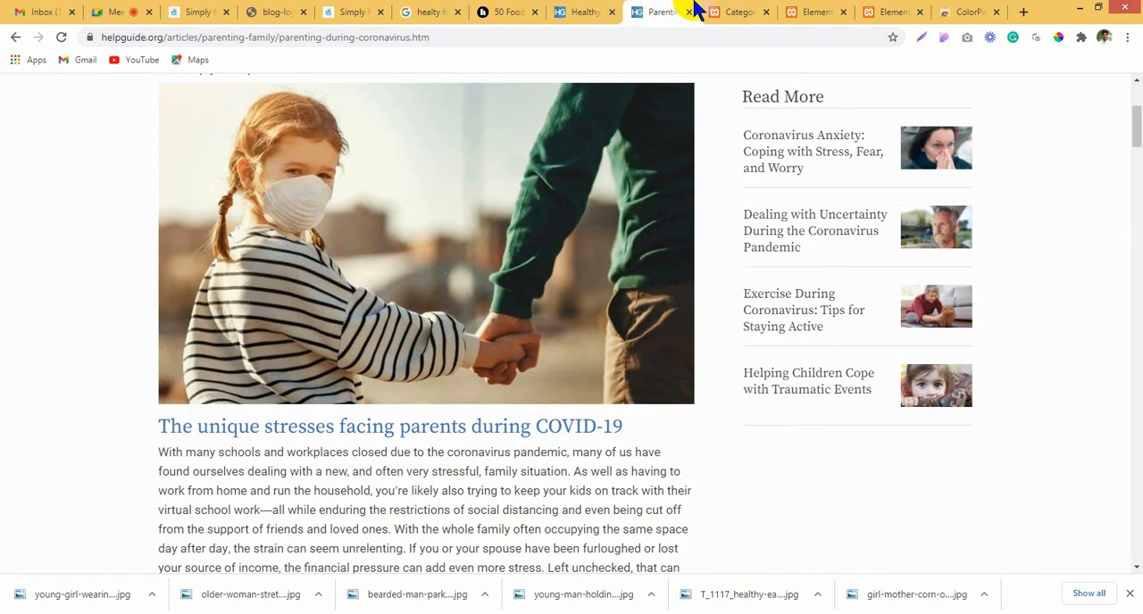
{"action": "left_click", "coordinate": [741, 11]}
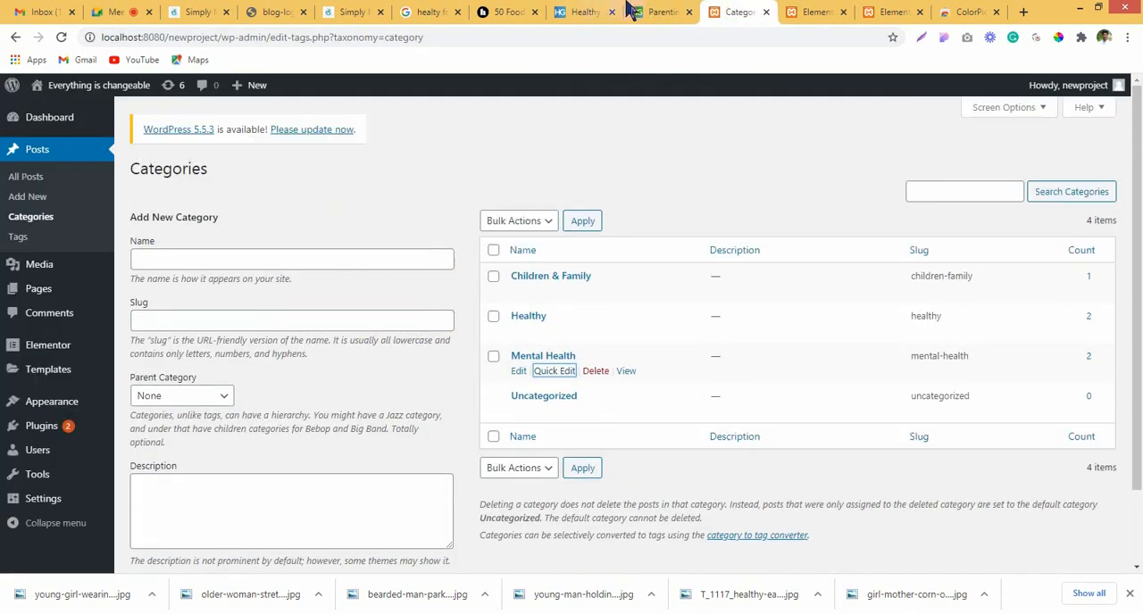
{"action": "left_click", "coordinate": [37, 198]}
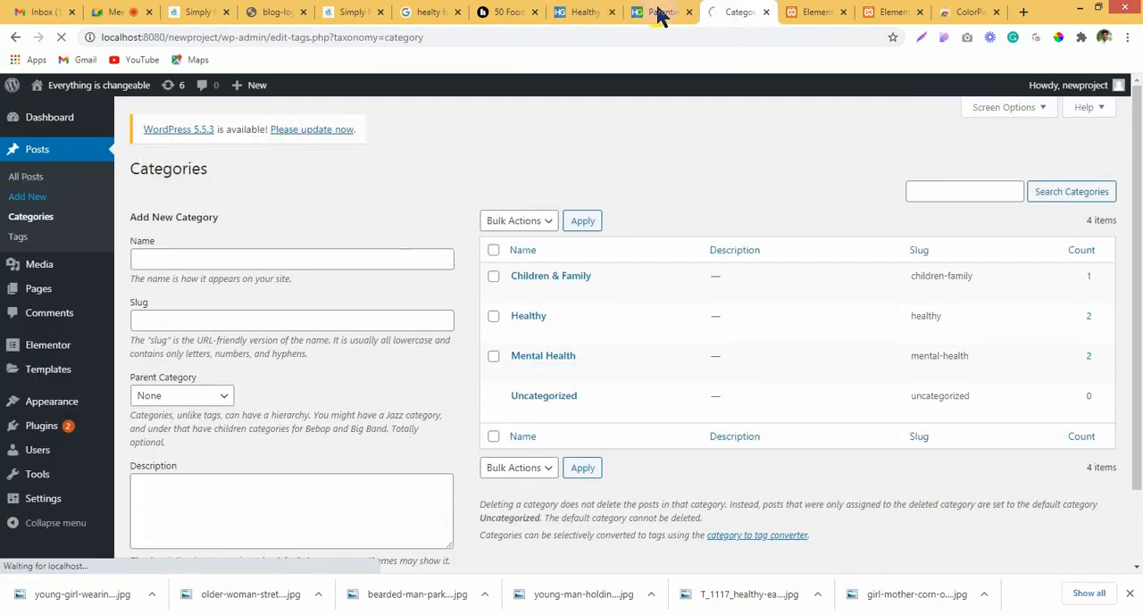
Step: Close the blog logo browser tab and open the Teen Issues link from HelpGuide's Children & Family topics in a new tab
{"action": "left_click", "coordinate": [288, 12]}
{"action": "left_click", "coordinate": [304, 11]}
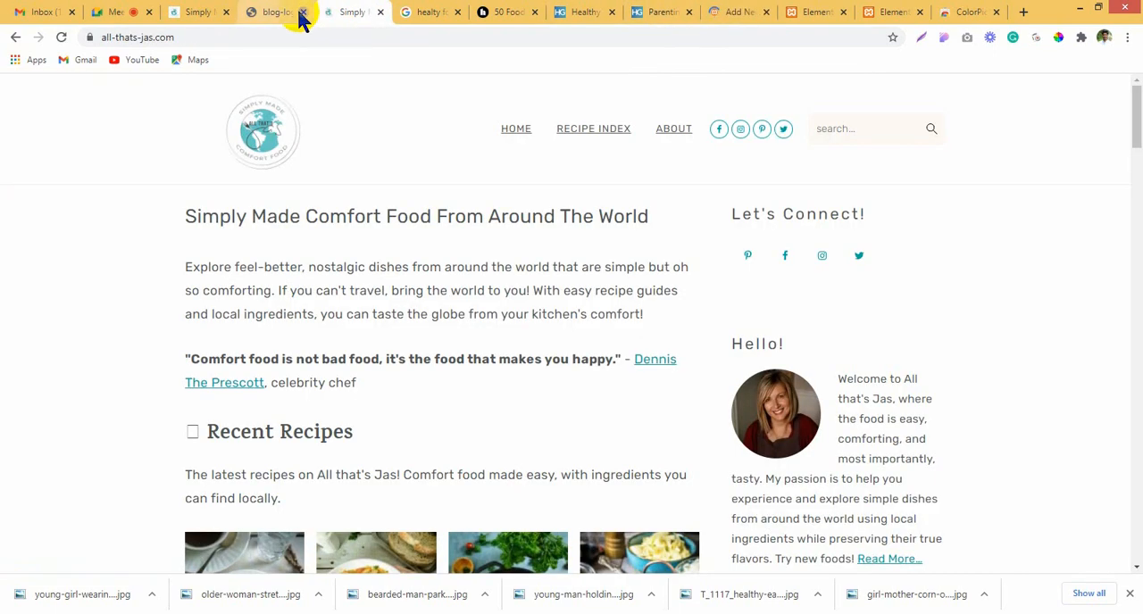
{"action": "left_click", "coordinate": [362, 11]}
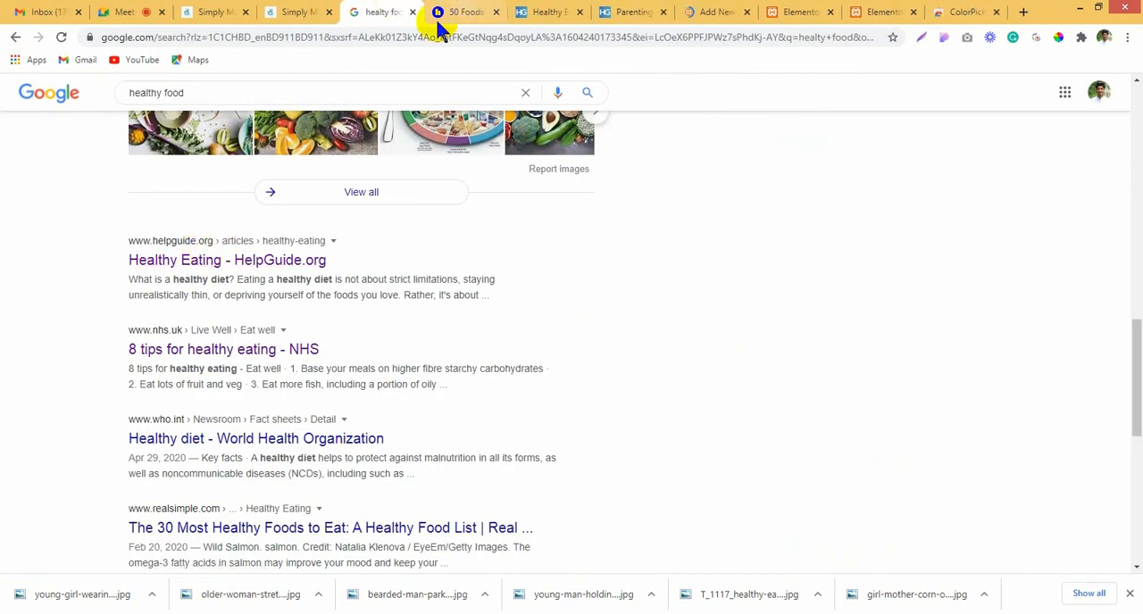
{"action": "left_click", "coordinate": [447, 12]}
{"action": "left_click", "coordinate": [541, 12]}
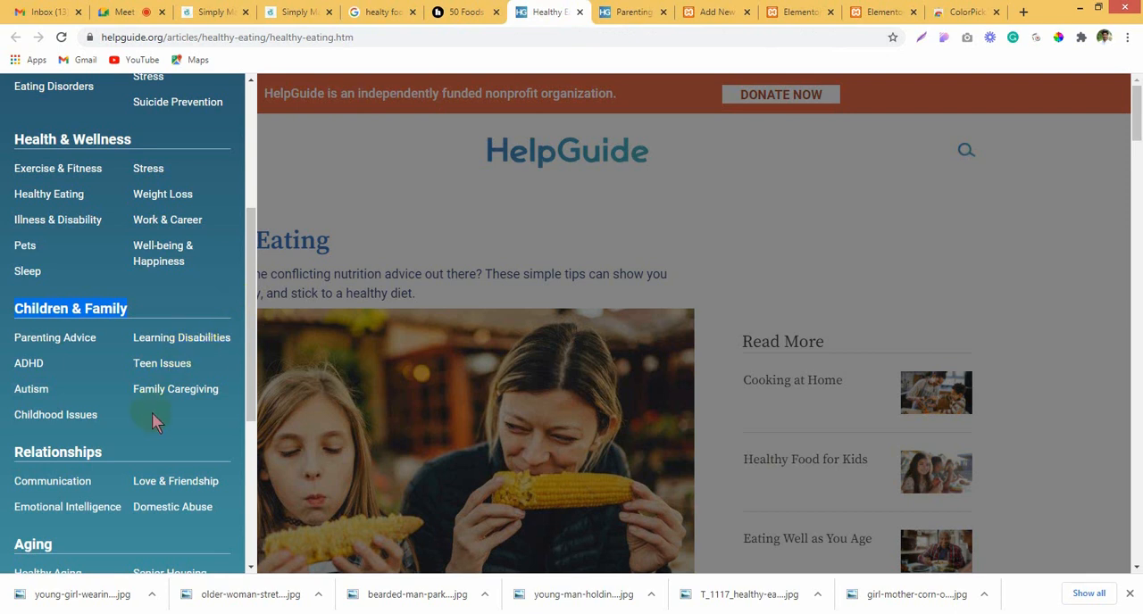
{"action": "right_click", "coordinate": [163, 363]}
{"action": "left_click", "coordinate": [187, 368]}
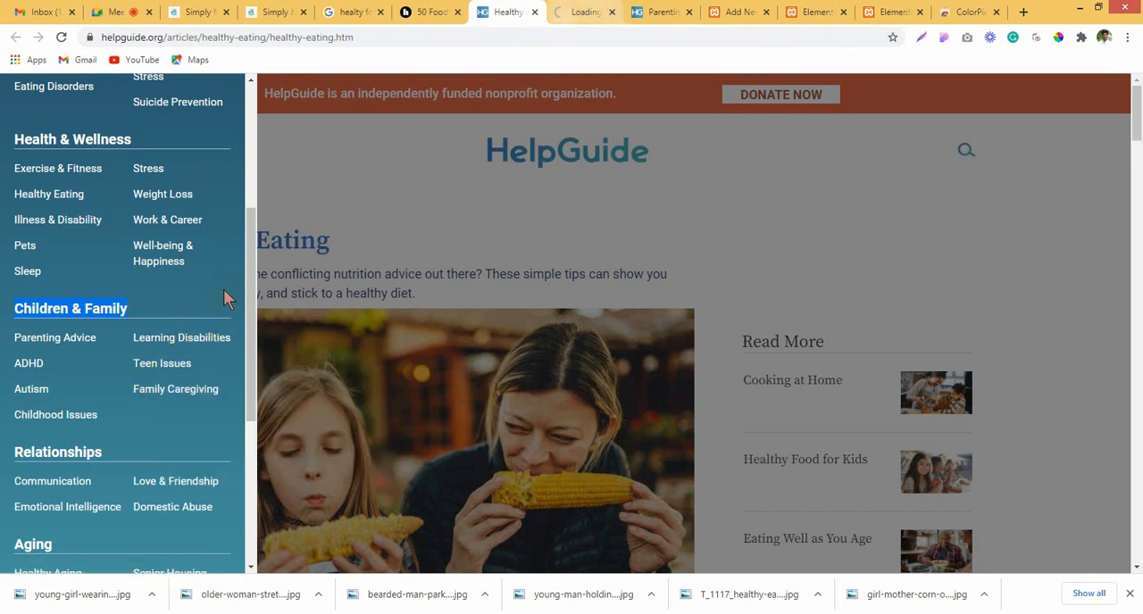
Step: Switch to HelpGuide's Teen Issues page and open the Dealing with Teen Depression article
{"action": "scroll", "coordinate": [71, 415], "scroll_direction": "down", "scroll_amount": 1}
{"action": "scroll", "coordinate": [71, 415], "scroll_direction": "down", "scroll_amount": 1}
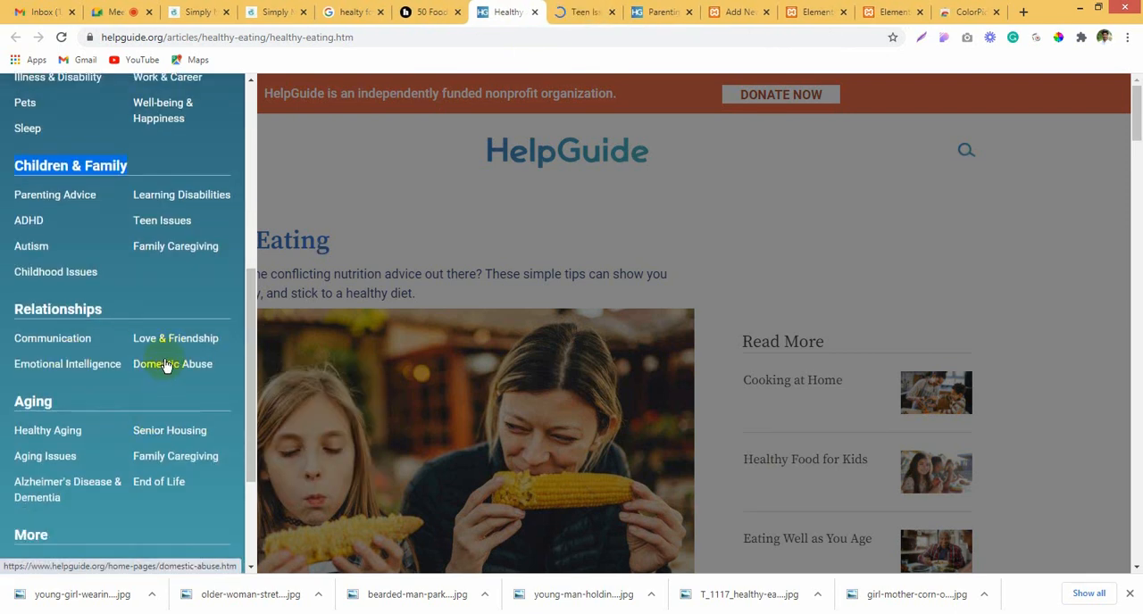
{"action": "left_click", "coordinate": [591, 11]}
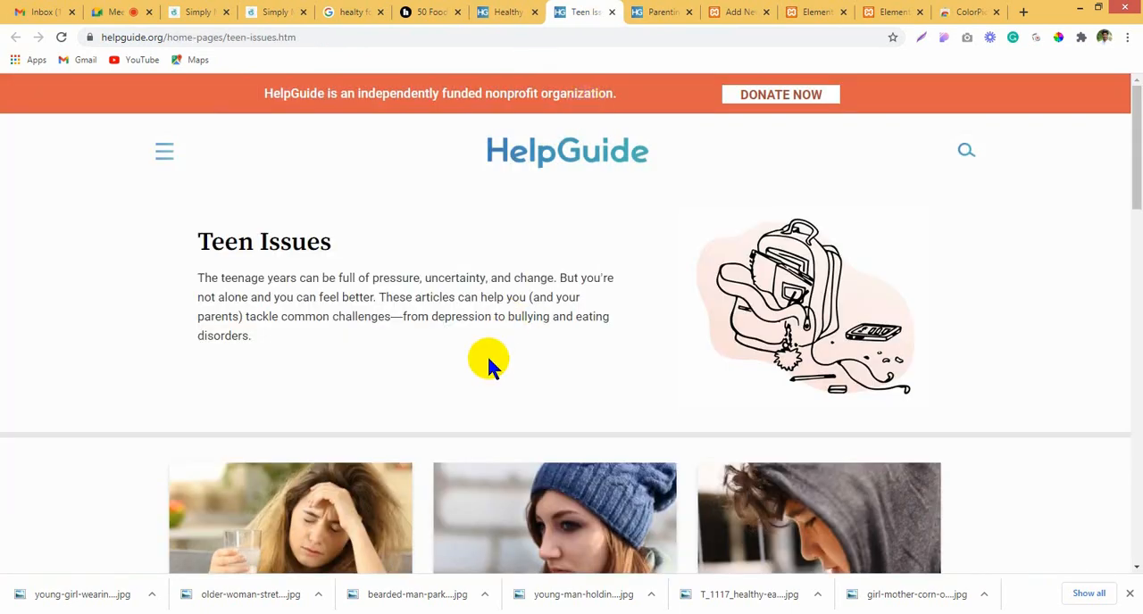
{"action": "scroll", "coordinate": [486, 357], "scroll_direction": "down", "scroll_amount": 3}
{"action": "scroll", "coordinate": [489, 365], "scroll_direction": "down", "scroll_amount": 1}
{"action": "left_click", "coordinate": [538, 284]}
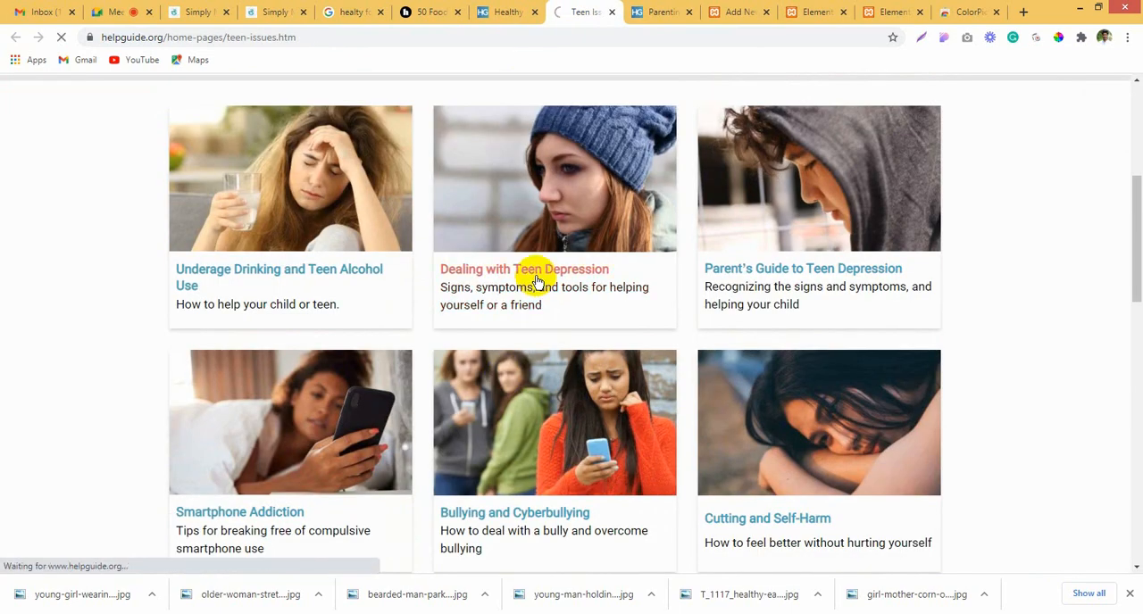
Step: Save the Dealing with Teen Depression article's main photo as a JPEG
{"action": "scroll", "coordinate": [532, 276], "scroll_direction": "down", "scroll_amount": 2}
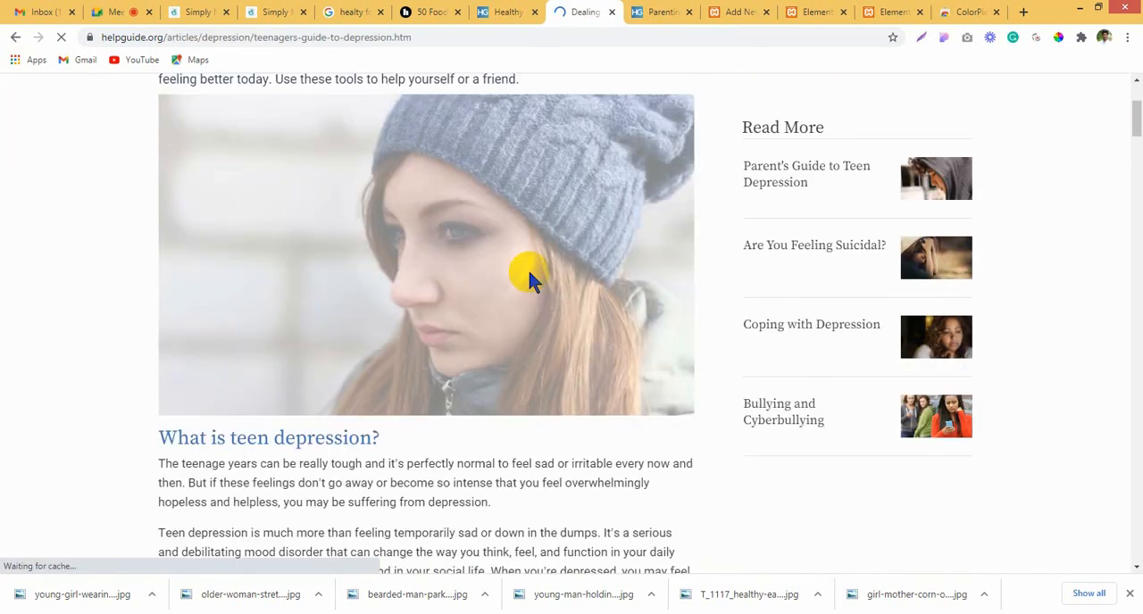
{"action": "right_click", "coordinate": [458, 241]}
{"action": "mouse_move", "coordinate": [545, 341]}
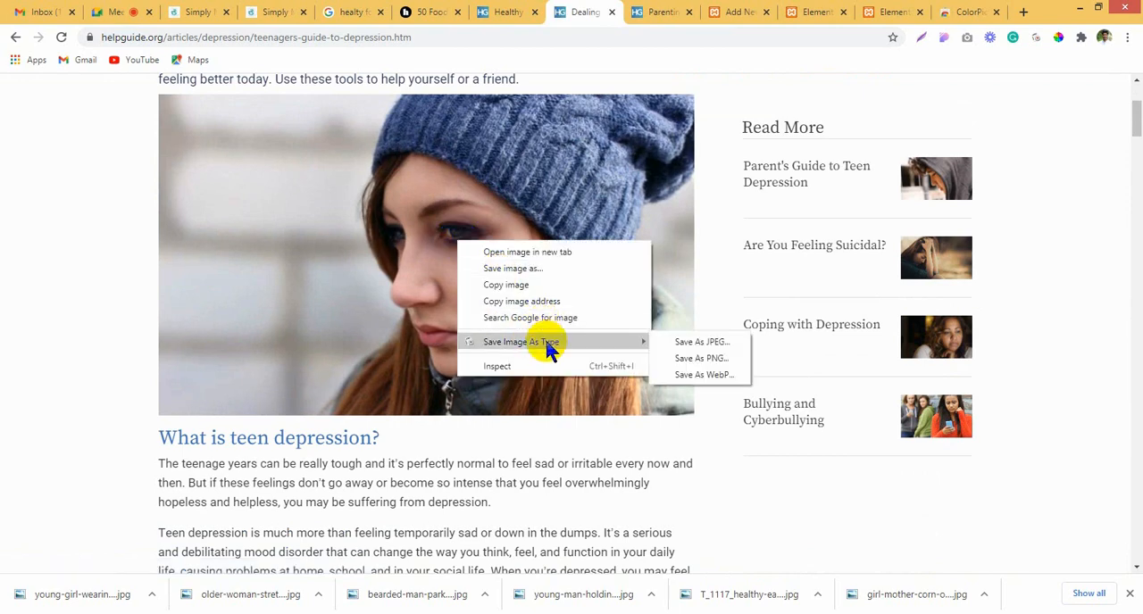
{"action": "left_click", "coordinate": [701, 344]}
Step: Copy the heading "Dealing with Teen Depression" into the new WordPress post's title and close the Parenting article's tab
{"action": "scroll", "coordinate": [170, 240], "scroll_direction": "up", "scroll_amount": 3}
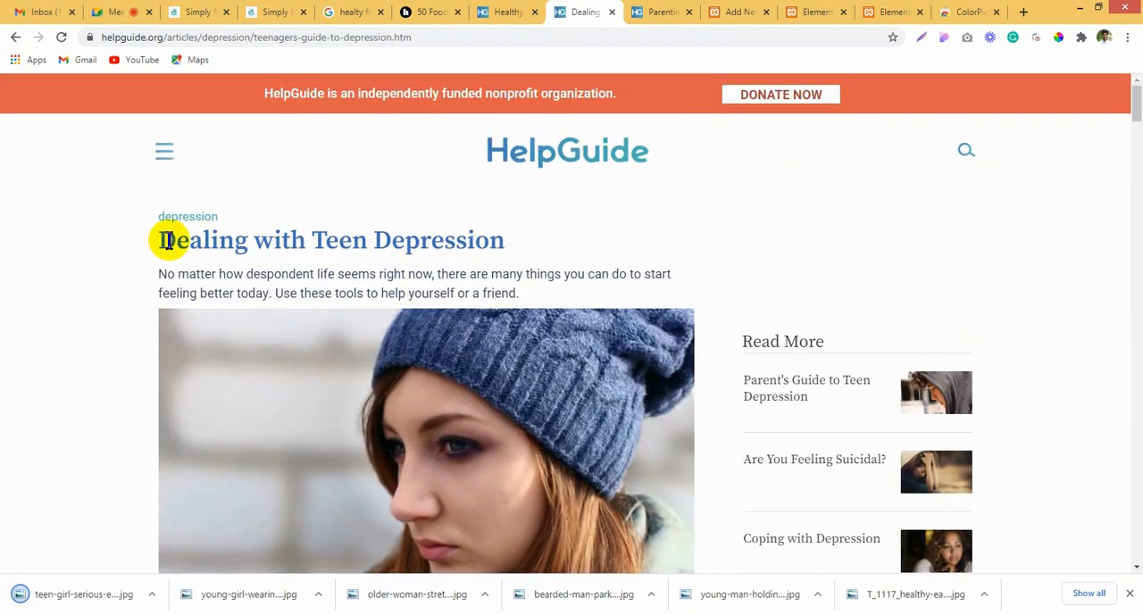
{"action": "left_click_drag", "start_coordinate": [161, 239], "coordinate": [516, 239]}
{"action": "key", "text": "ctrl+c"}
{"action": "left_click", "coordinate": [669, 11]}
{"action": "left_click", "coordinate": [707, 12]}
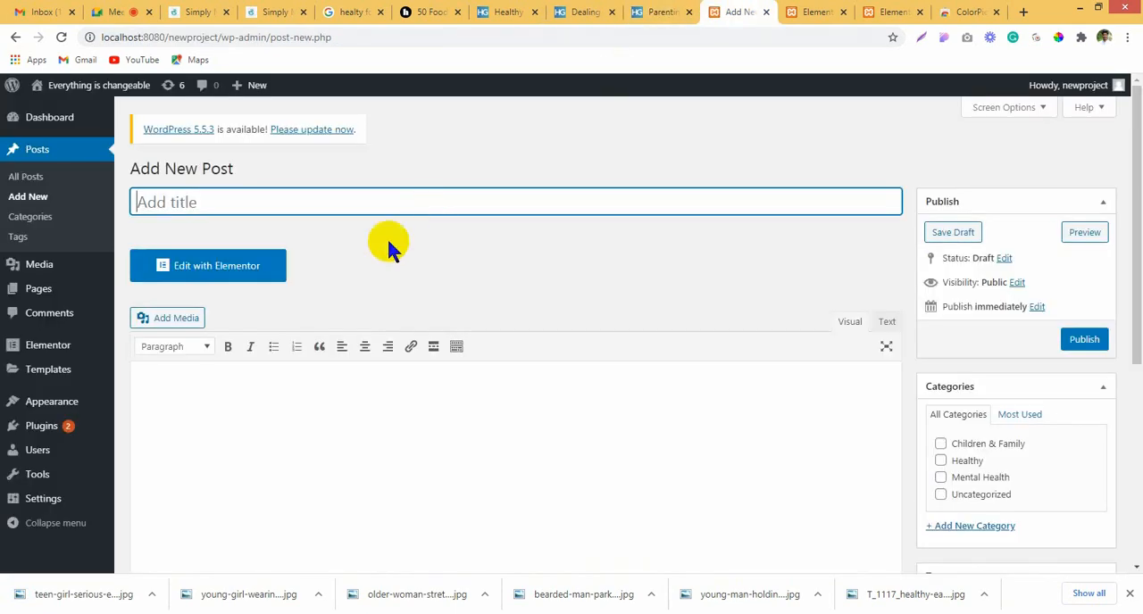
{"action": "key", "text": "ctrl+v"}
{"action": "left_click", "coordinate": [665, 12]}
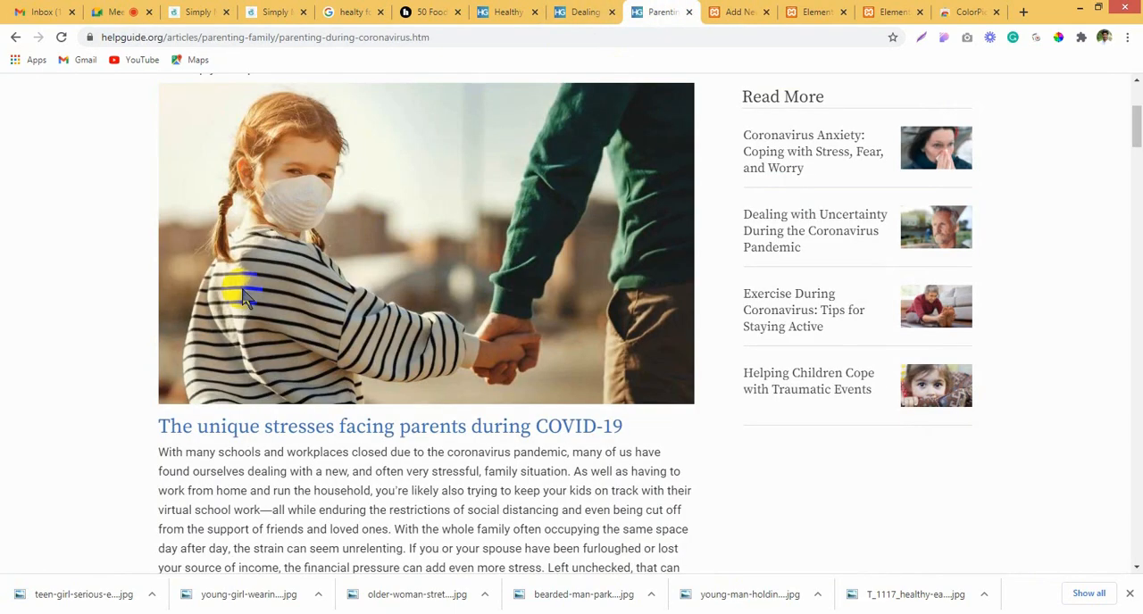
{"action": "scroll", "coordinate": [123, 246], "scroll_direction": "up", "scroll_amount": 3}
{"action": "left_click", "coordinate": [688, 12]}
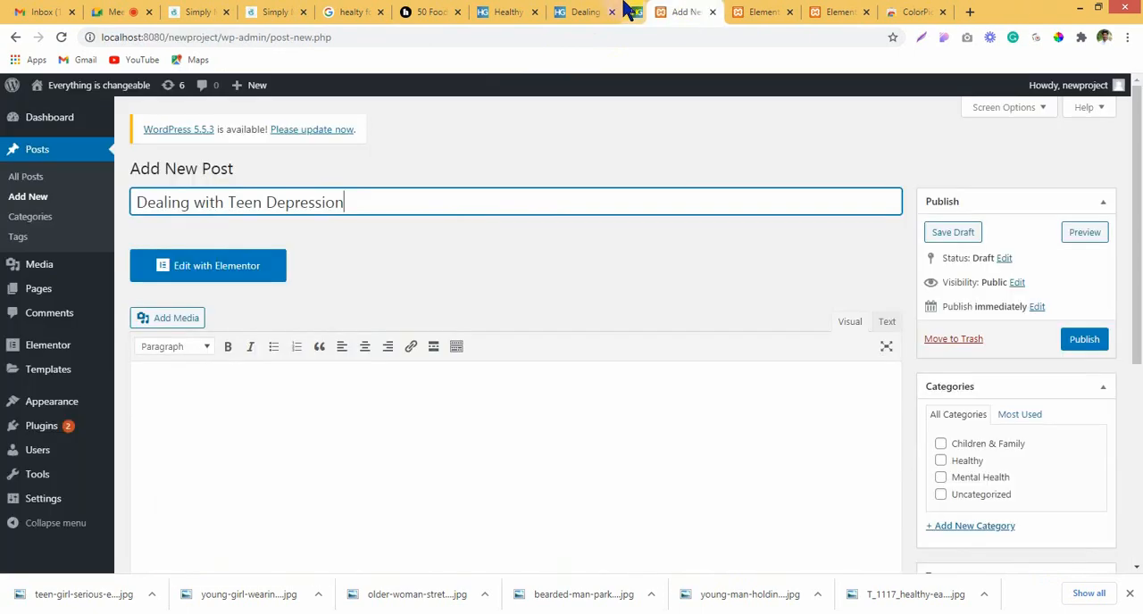
Step: Copy the whole Teen Depression article from its heading to the last paragraph into the new post's body
{"action": "left_click", "coordinate": [589, 11]}
{"action": "left_click", "coordinate": [132, 255]}
{"action": "left_click_drag", "start_coordinate": [166, 243], "coordinate": [688, 143]}
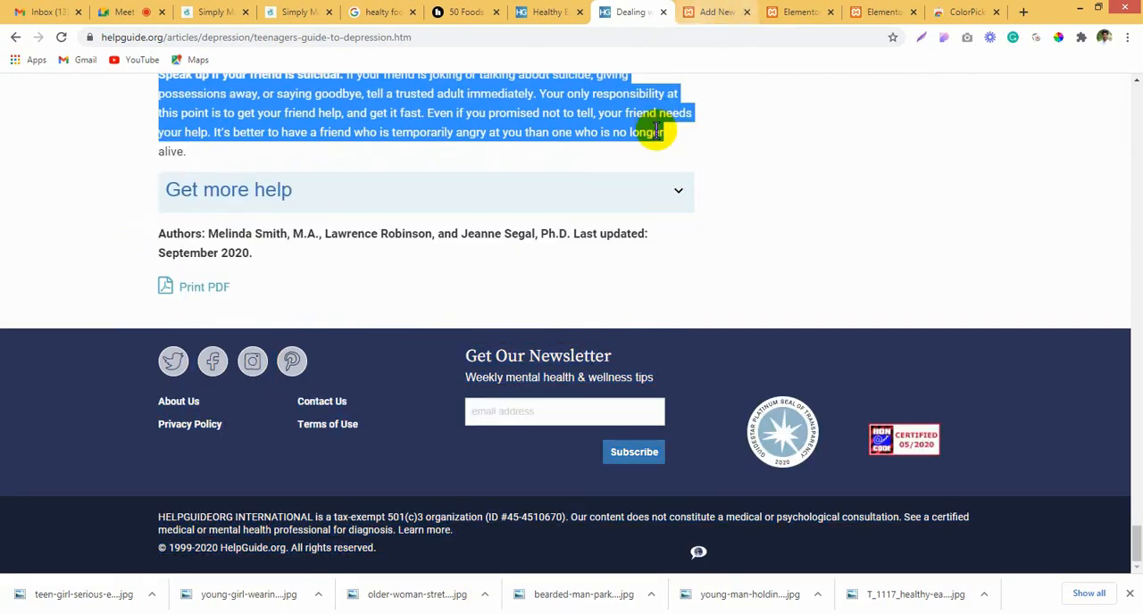
{"action": "left_click", "coordinate": [719, 11]}
{"action": "left_click", "coordinate": [307, 421]}
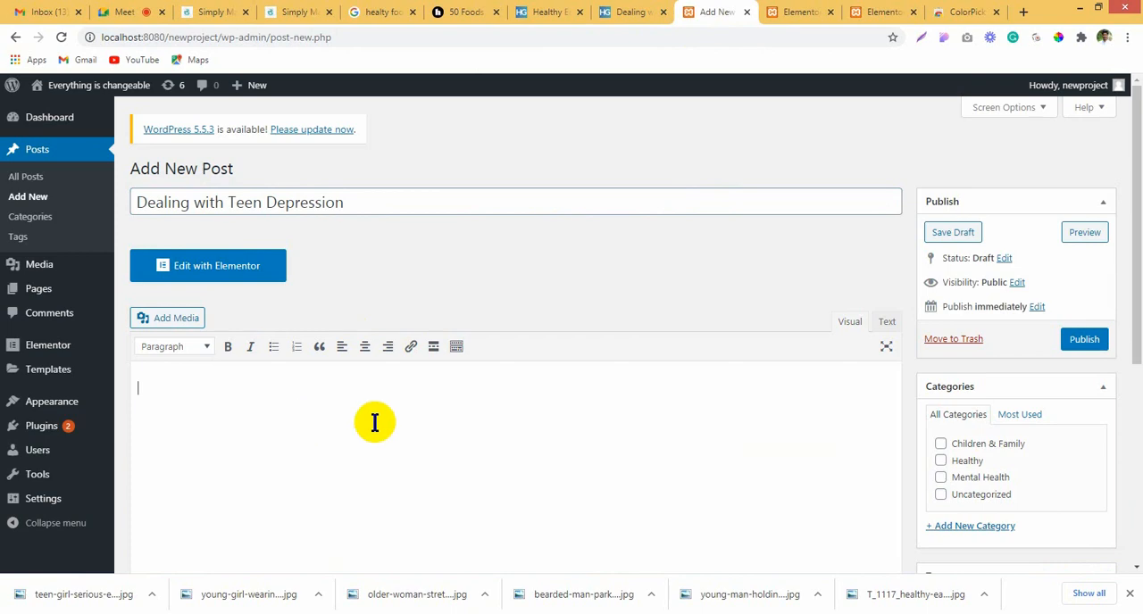
{"action": "key", "text": "ctrl+v"}
Step: Upload the downloaded teen-girl photo to the media library and set it as the post's featured image
{"action": "scroll", "coordinate": [992, 459], "scroll_direction": "down", "scroll_amount": 3}
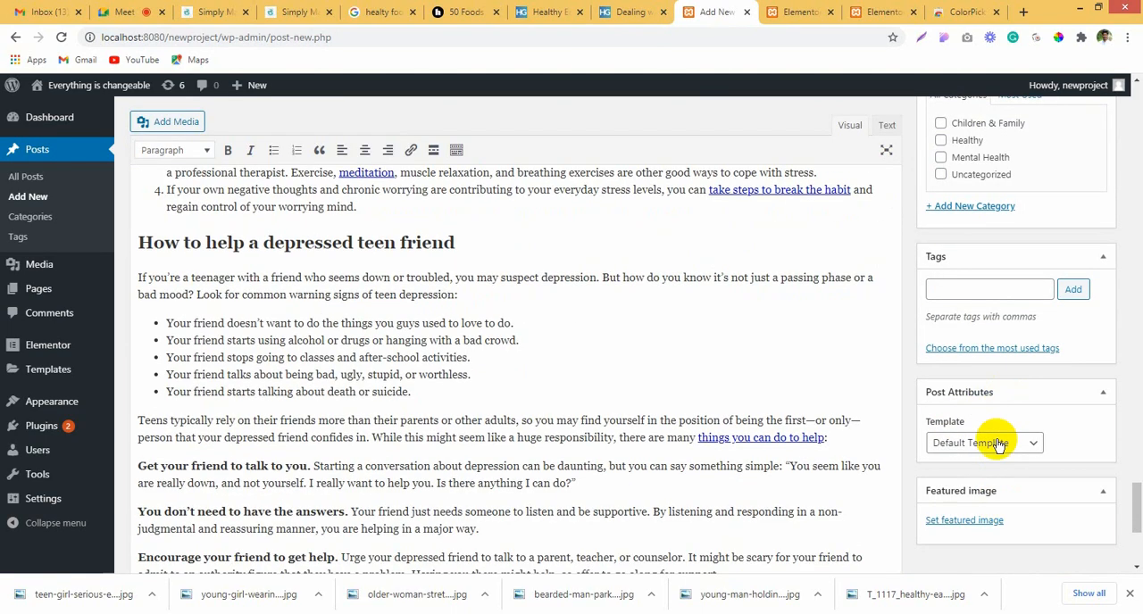
{"action": "left_click", "coordinate": [964, 520]}
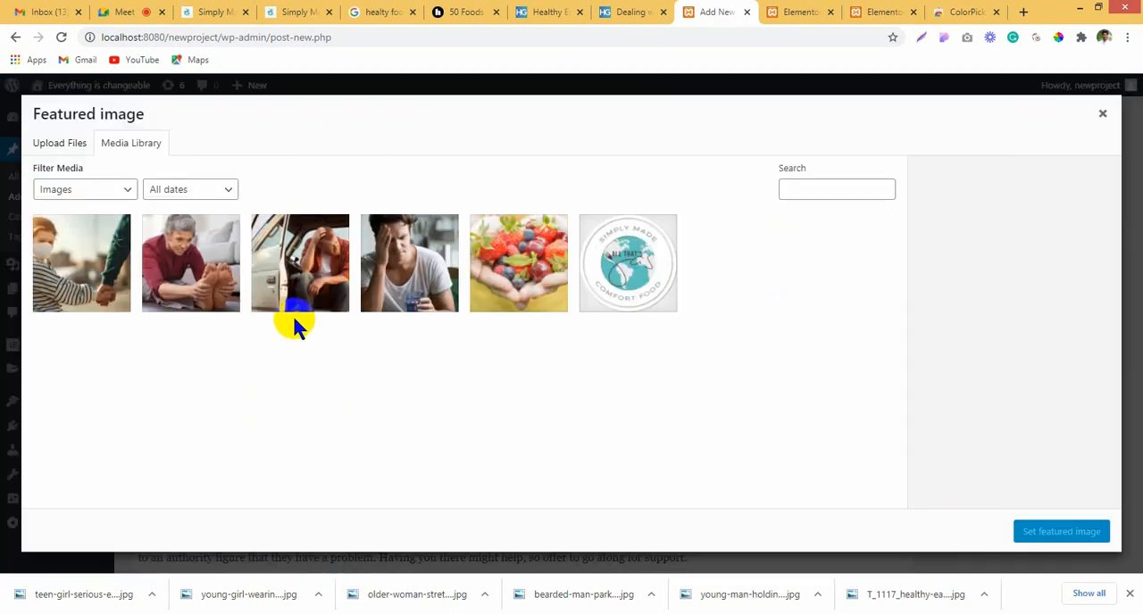
{"action": "left_click_drag", "start_coordinate": [71, 599], "coordinate": [265, 295]}
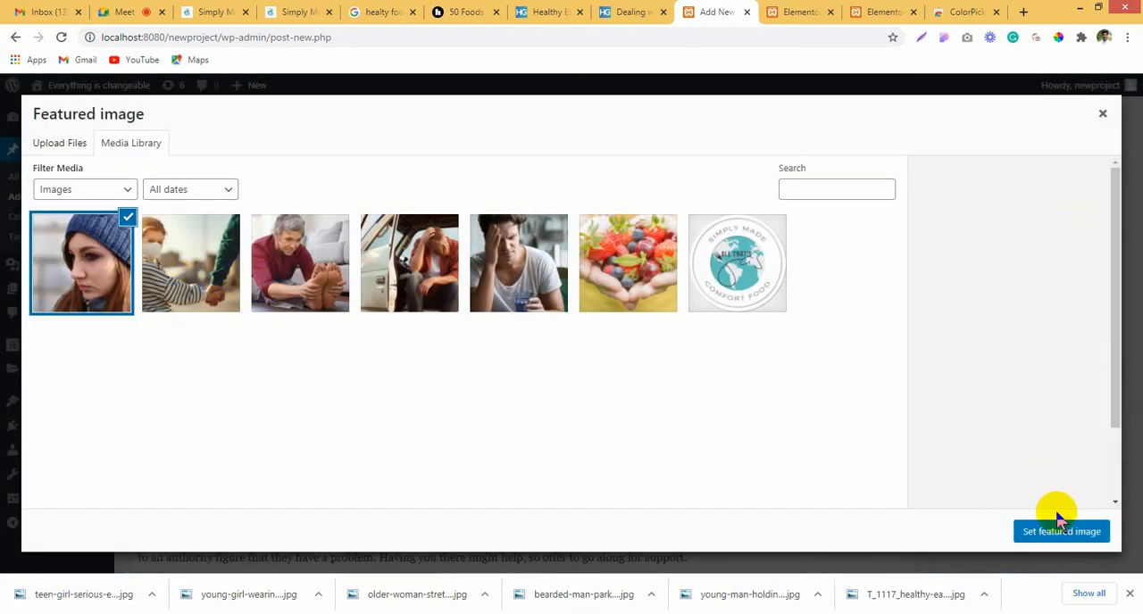
{"action": "left_click", "coordinate": [1059, 532]}
Step: Assign the post to the Children & Family category and publish it
{"action": "scroll", "coordinate": [886, 395], "scroll_direction": "up", "scroll_amount": 10}
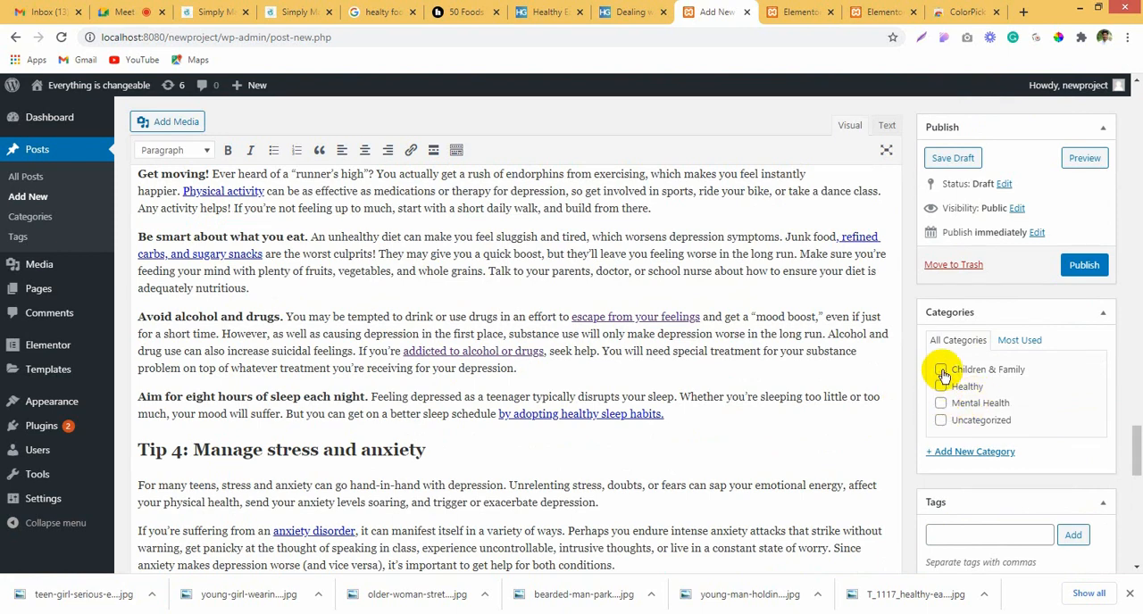
{"action": "left_click", "coordinate": [942, 371]}
{"action": "left_click", "coordinate": [1085, 265]}
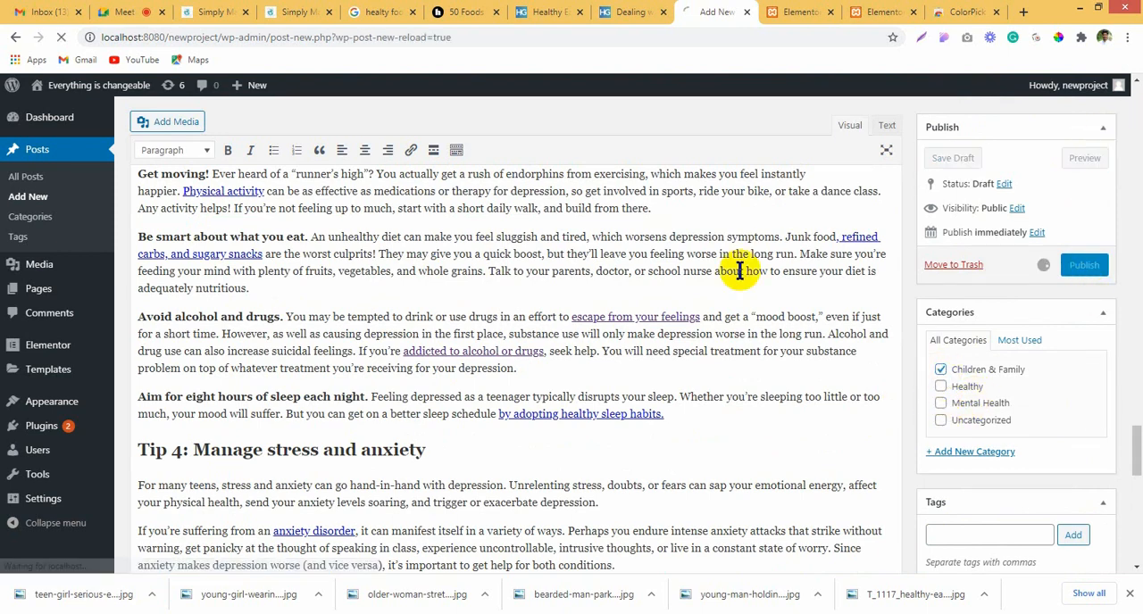
{"action": "scroll", "coordinate": [615, 283], "scroll_direction": "up", "scroll_amount": 10}
Step: Update the Elementor home page, reload the editor and look over the refreshed post grid
{"action": "left_click", "coordinate": [801, 11]}
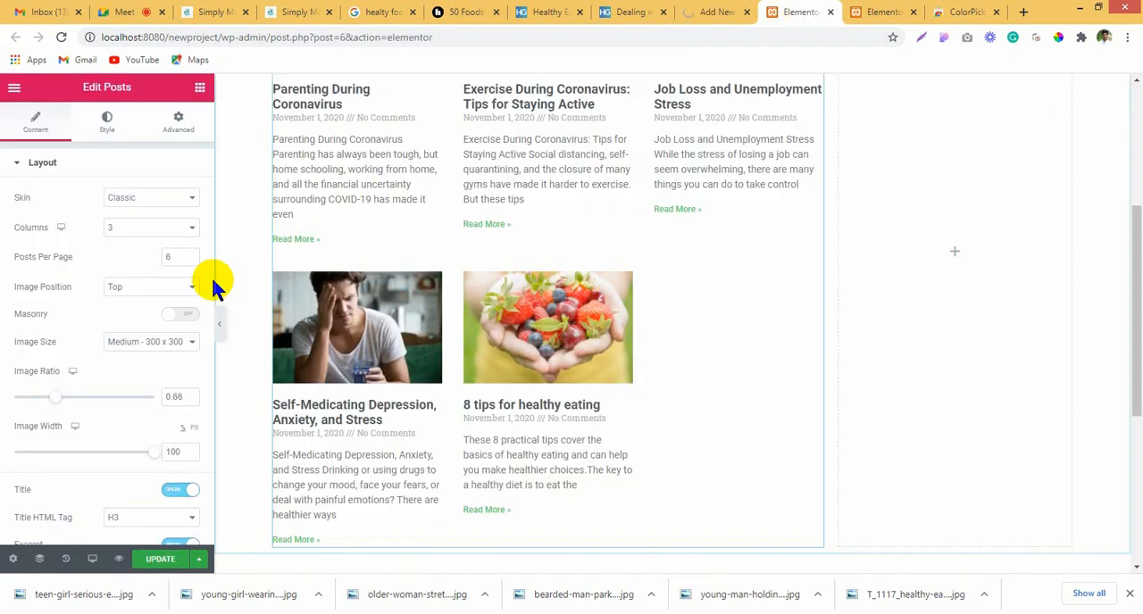
{"action": "left_click", "coordinate": [162, 562]}
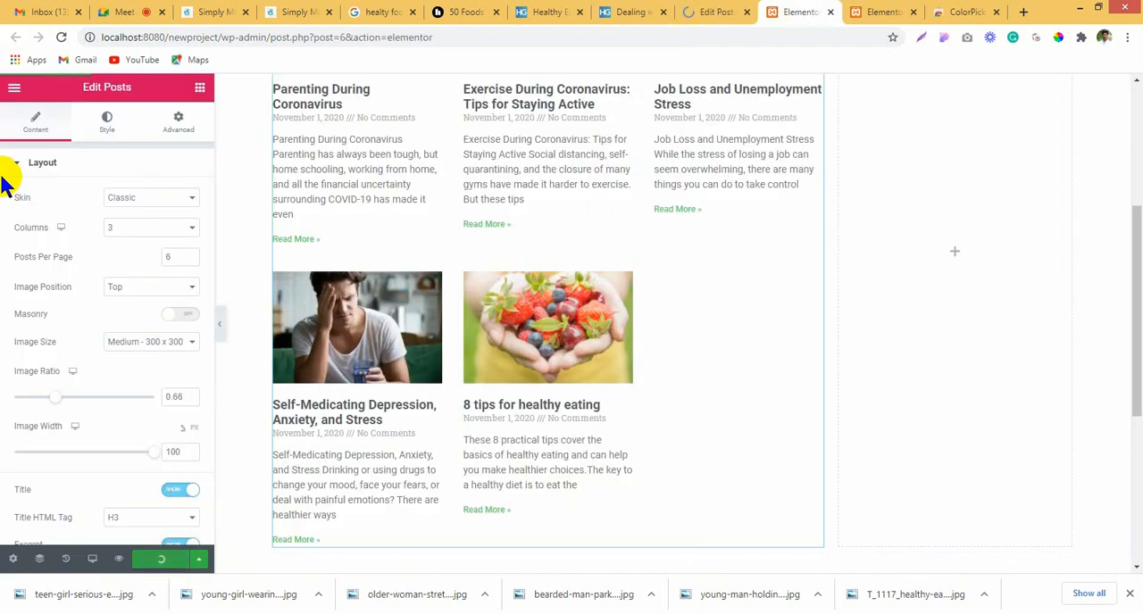
{"action": "left_click", "coordinate": [60, 36]}
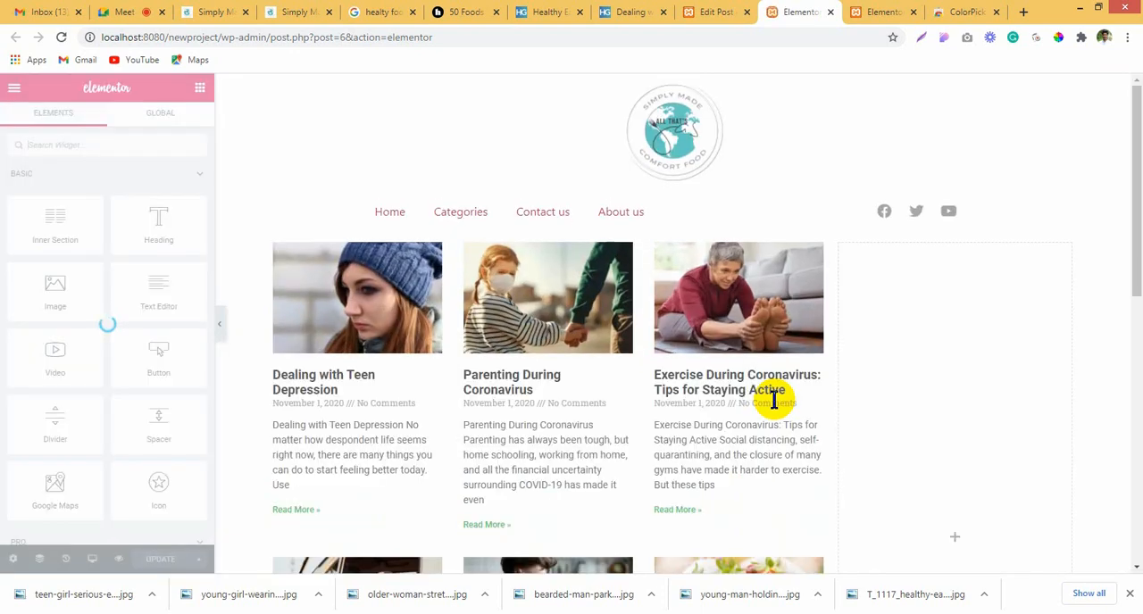
{"action": "scroll", "coordinate": [785, 342], "scroll_direction": "down", "scroll_amount": 1}
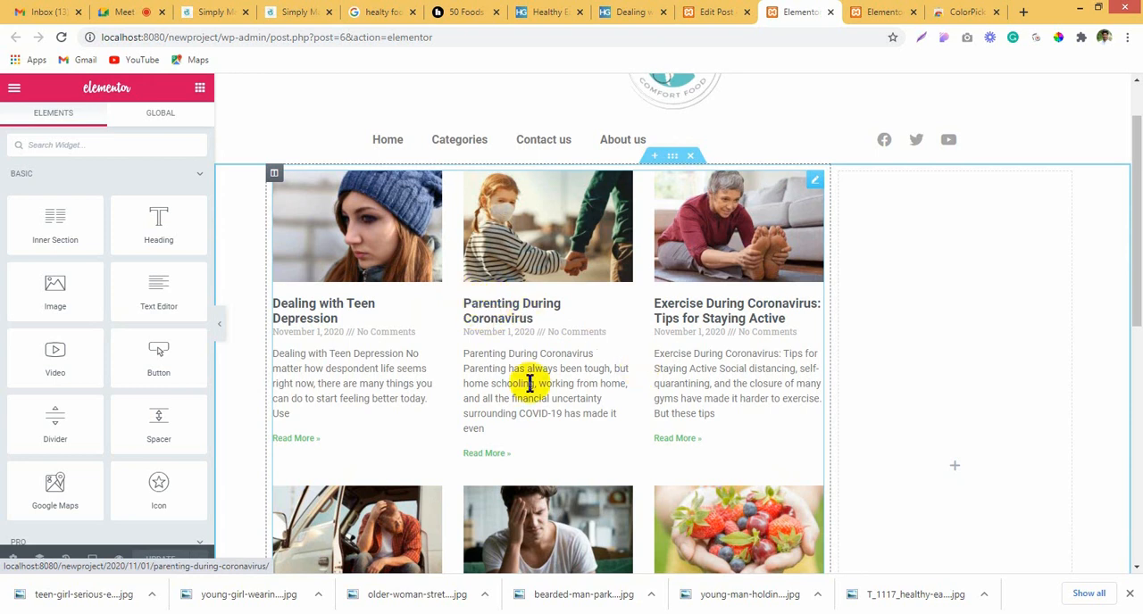
{"action": "left_click_drag", "start_coordinate": [459, 296], "coordinate": [476, 201]}
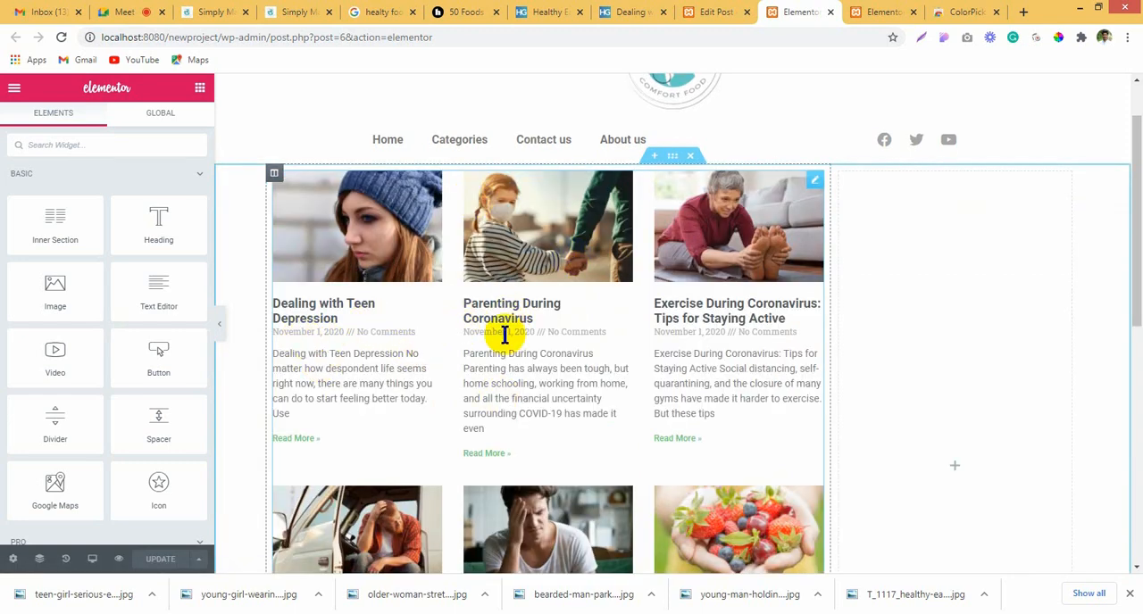
{"action": "scroll", "coordinate": [786, 352], "scroll_direction": "down", "scroll_amount": 2}
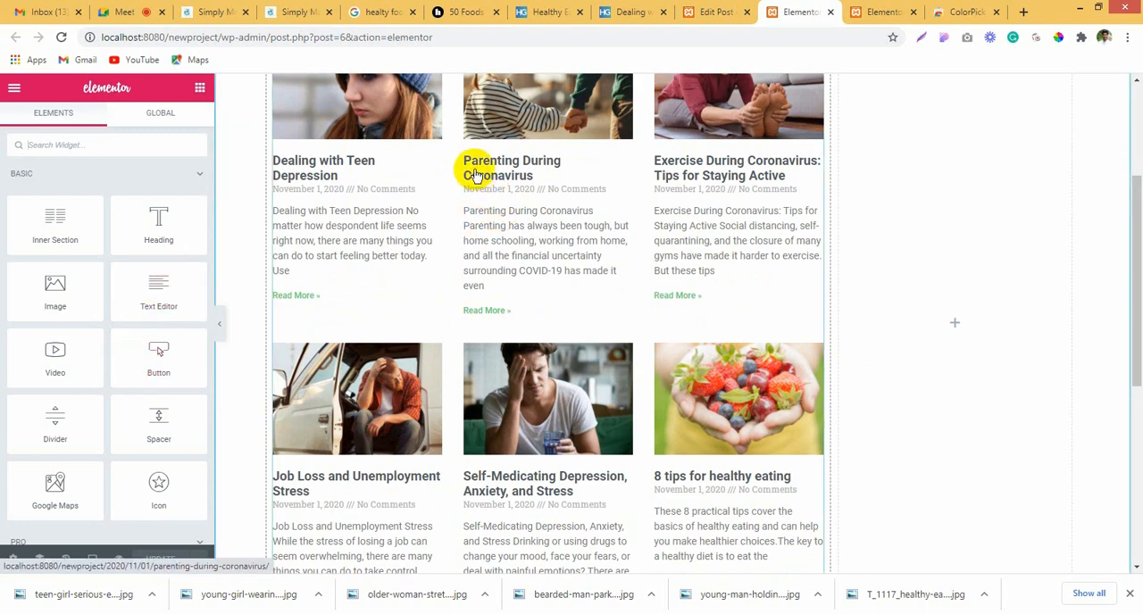
{"action": "scroll", "coordinate": [383, 306], "scroll_direction": "up", "scroll_amount": 2}
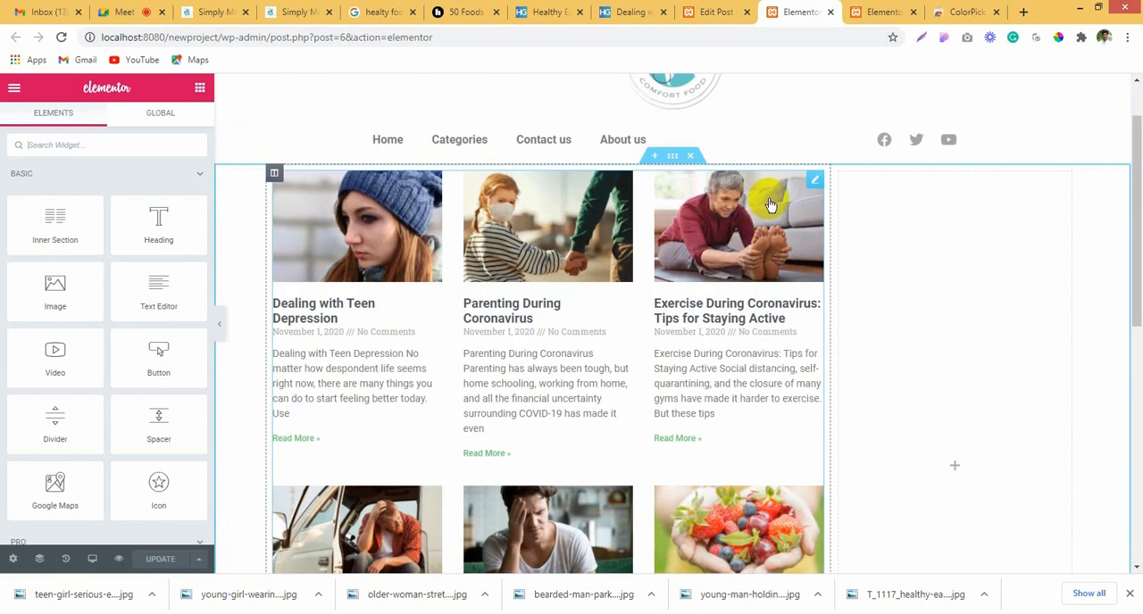
Step: Remove Date and Comments from the Posts widget's meta data
{"action": "left_click", "coordinate": [813, 182]}
{"action": "scroll", "coordinate": [38, 458], "scroll_direction": "down", "scroll_amount": 2}
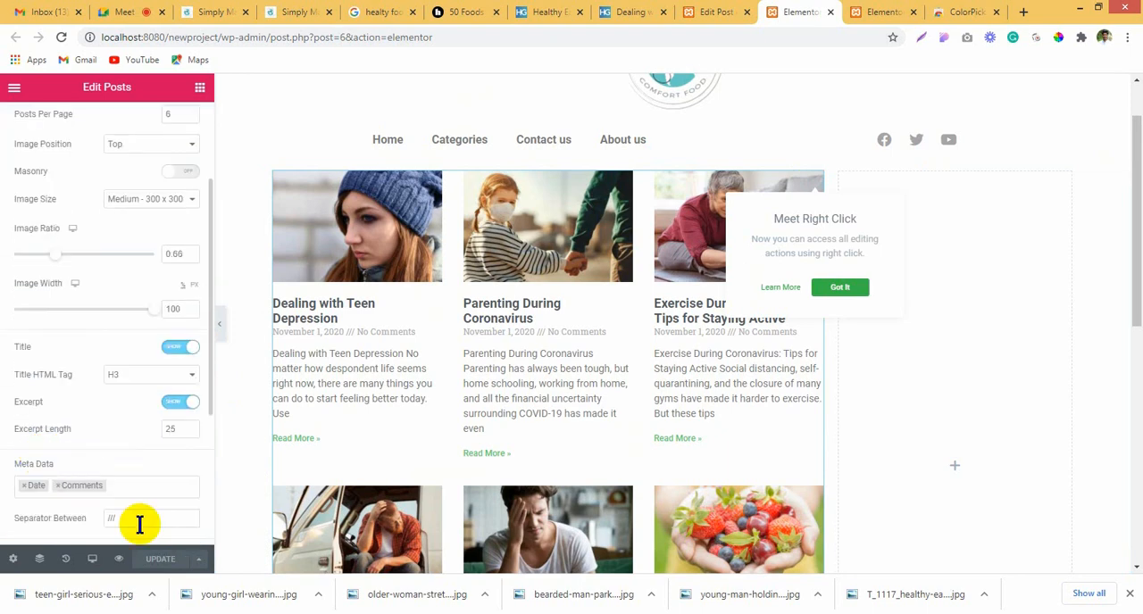
{"action": "left_click", "coordinate": [18, 466]}
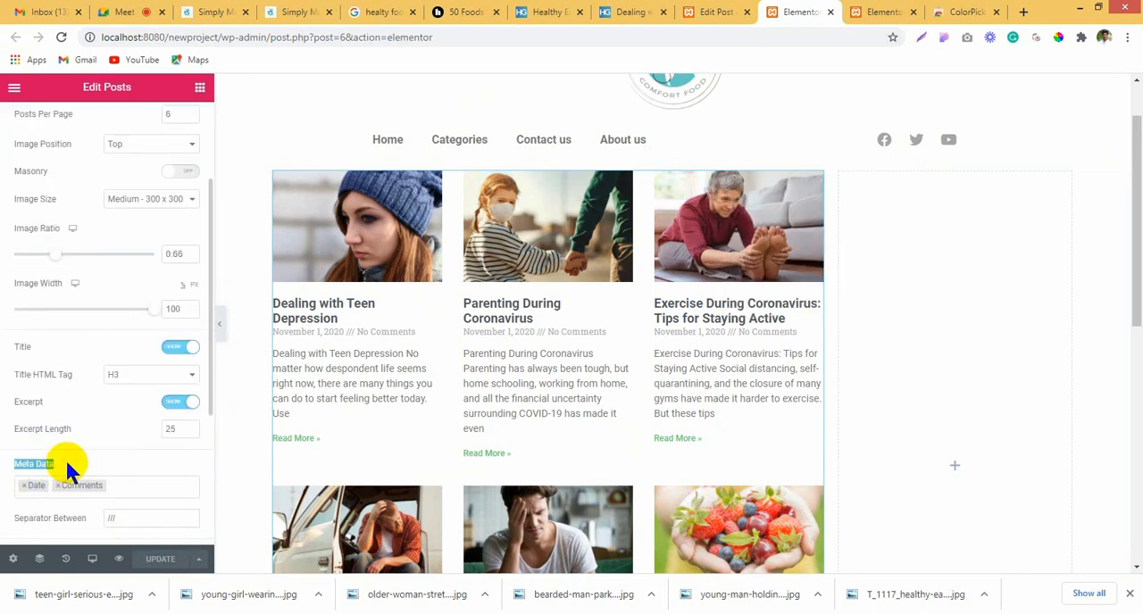
{"action": "left_click", "coordinate": [25, 485]}
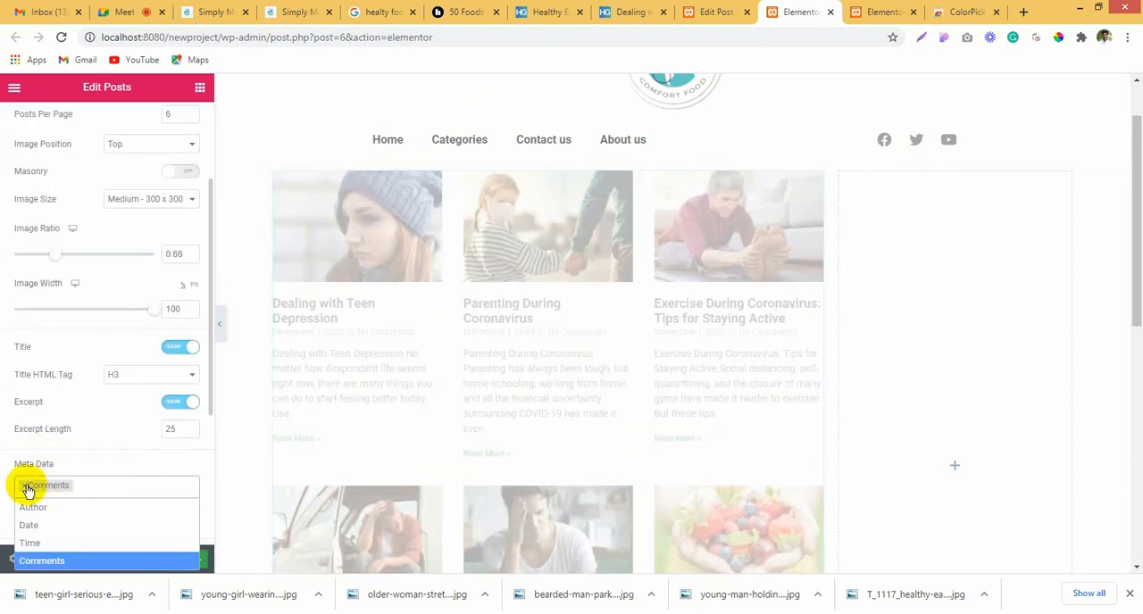
{"action": "left_click", "coordinate": [25, 485]}
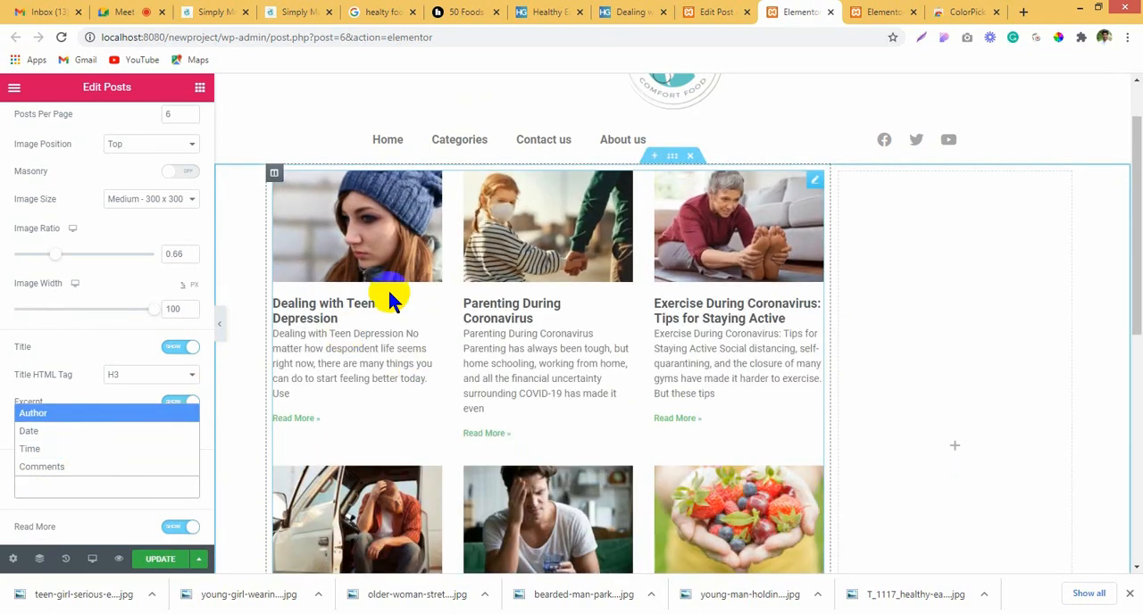
{"action": "left_click", "coordinate": [4, 353]}
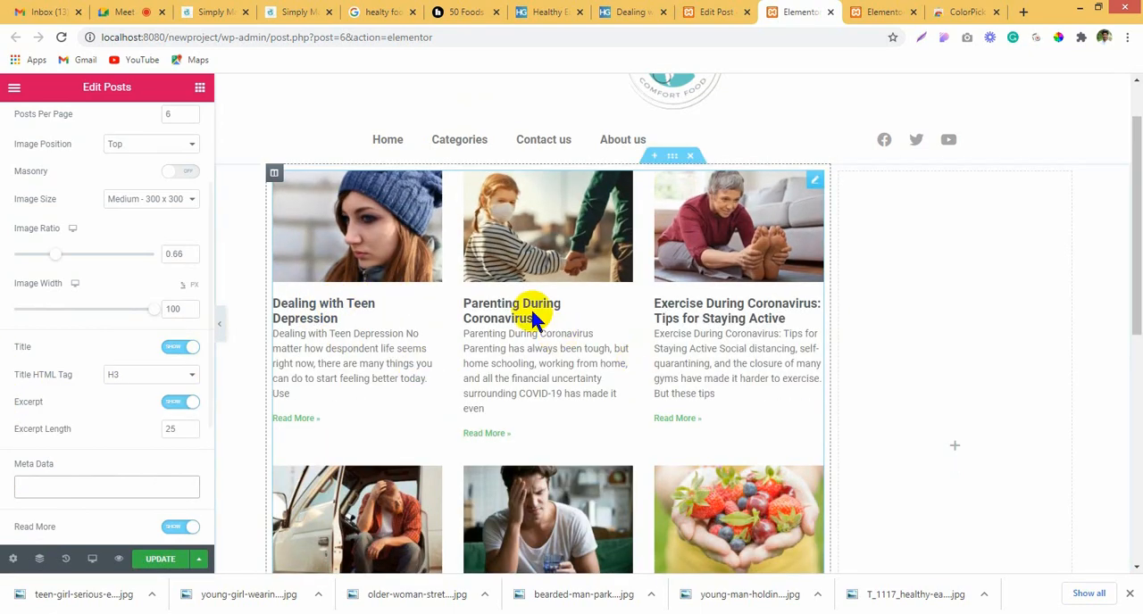
Step: Set the Posts widget's image size to Medium Large - 768 x 0
{"action": "scroll", "coordinate": [122, 306], "scroll_direction": "up", "scroll_amount": 3}
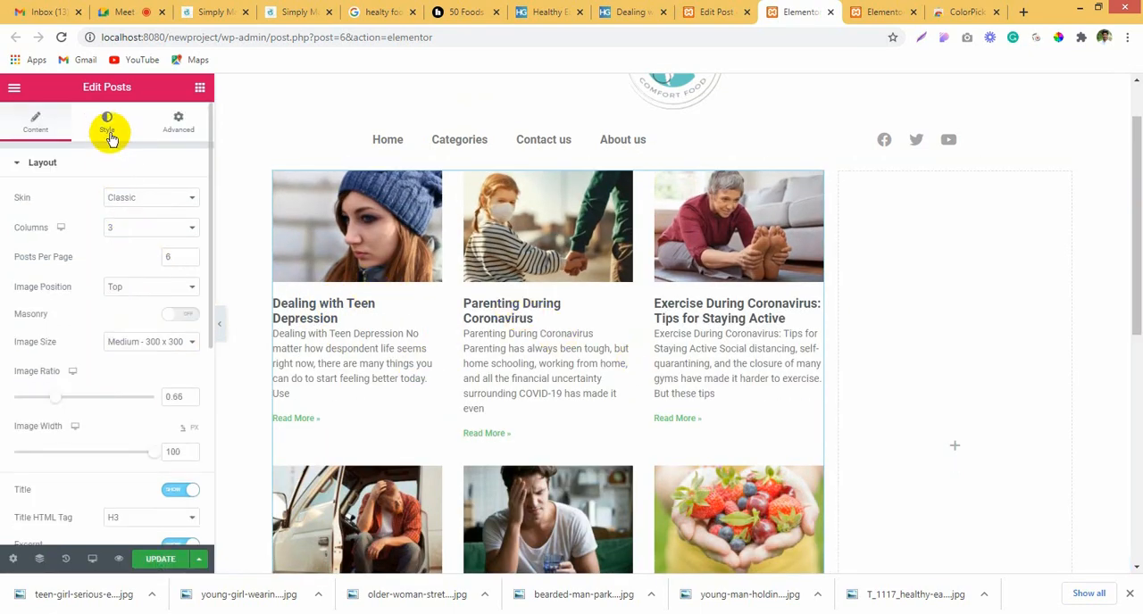
{"action": "left_click", "coordinate": [138, 341]}
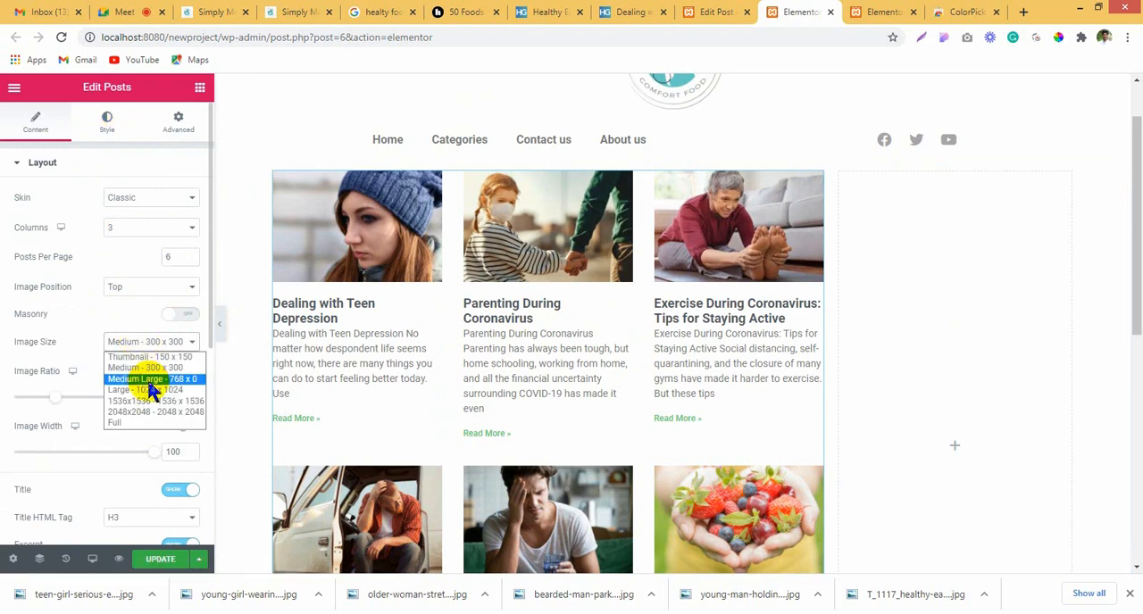
{"action": "left_click", "coordinate": [148, 379]}
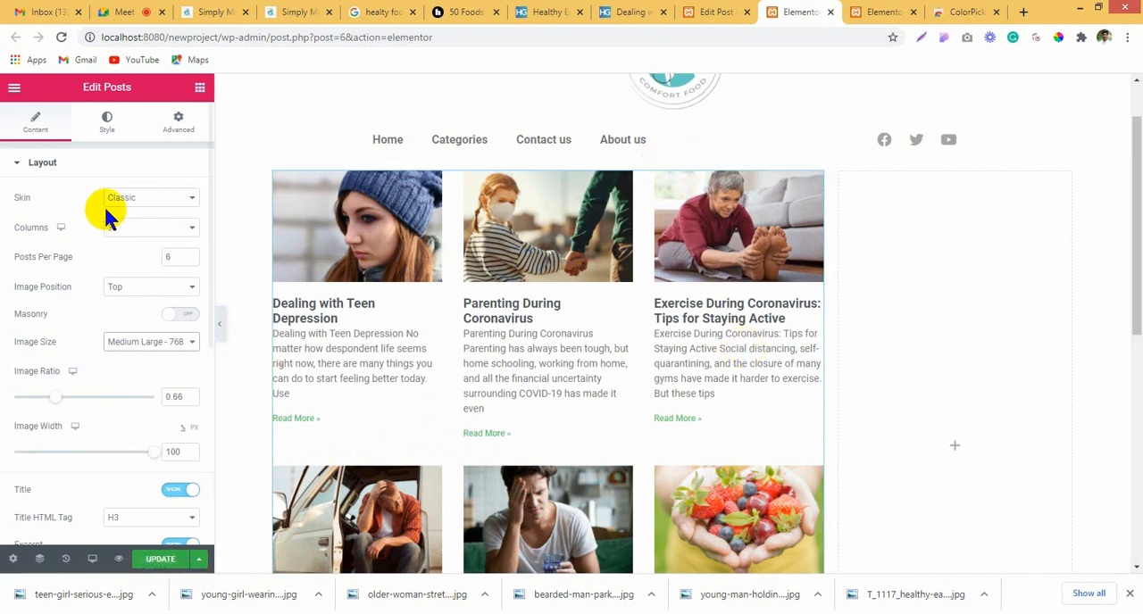
Step: Show the Posts widget's style settings and sample the logo's teal color 66CAC4 with the ColorPick Eyedropper
{"action": "left_click", "coordinate": [104, 124]}
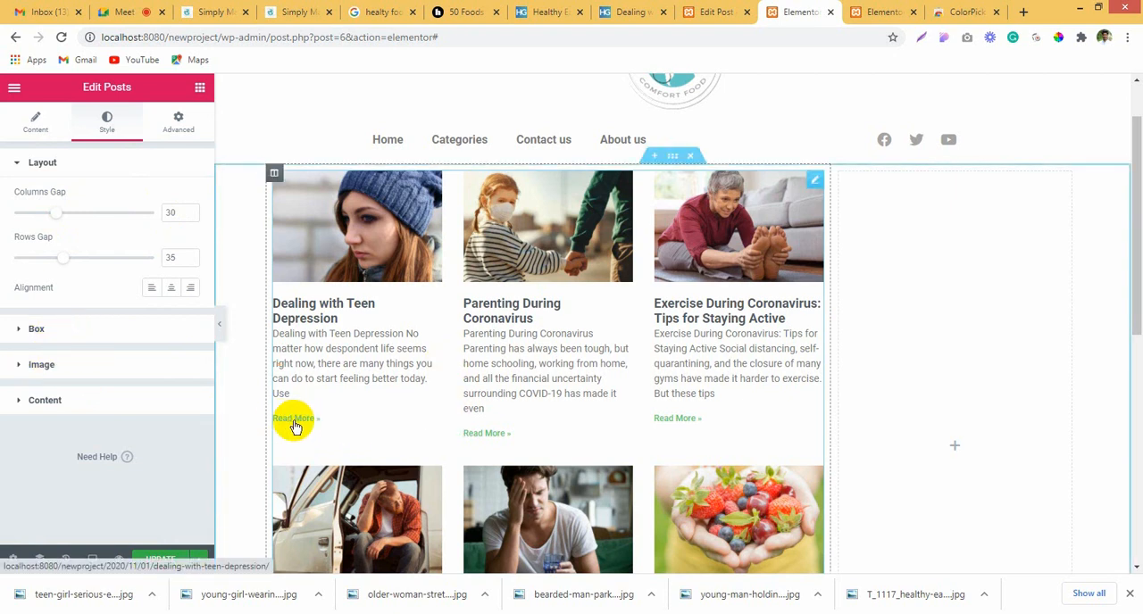
{"action": "scroll", "coordinate": [553, 313], "scroll_direction": "up", "scroll_amount": 1}
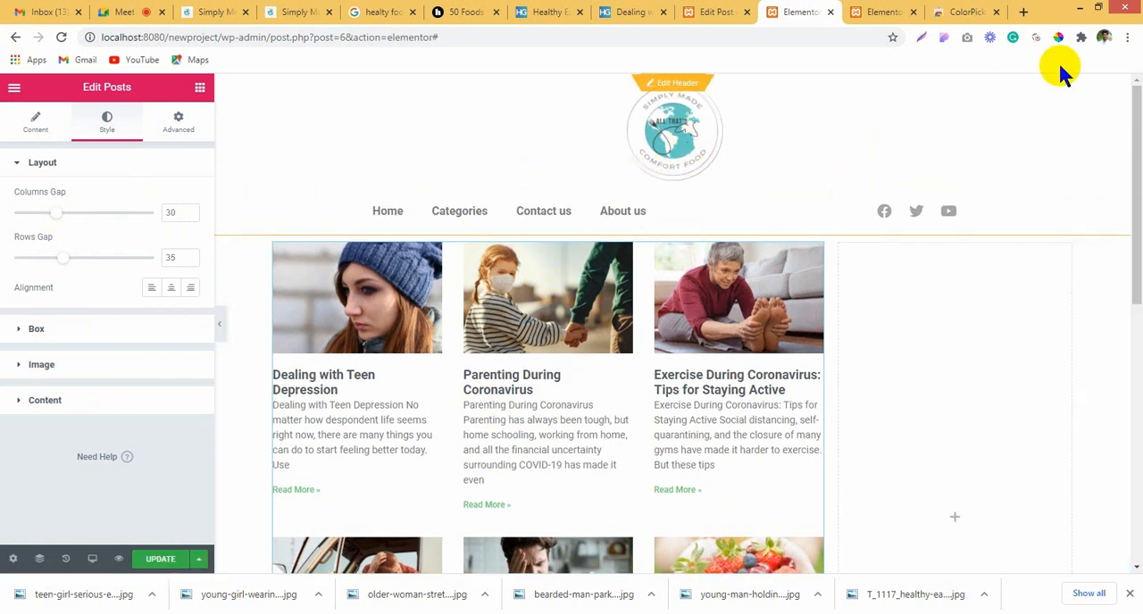
{"action": "left_click", "coordinate": [1058, 37]}
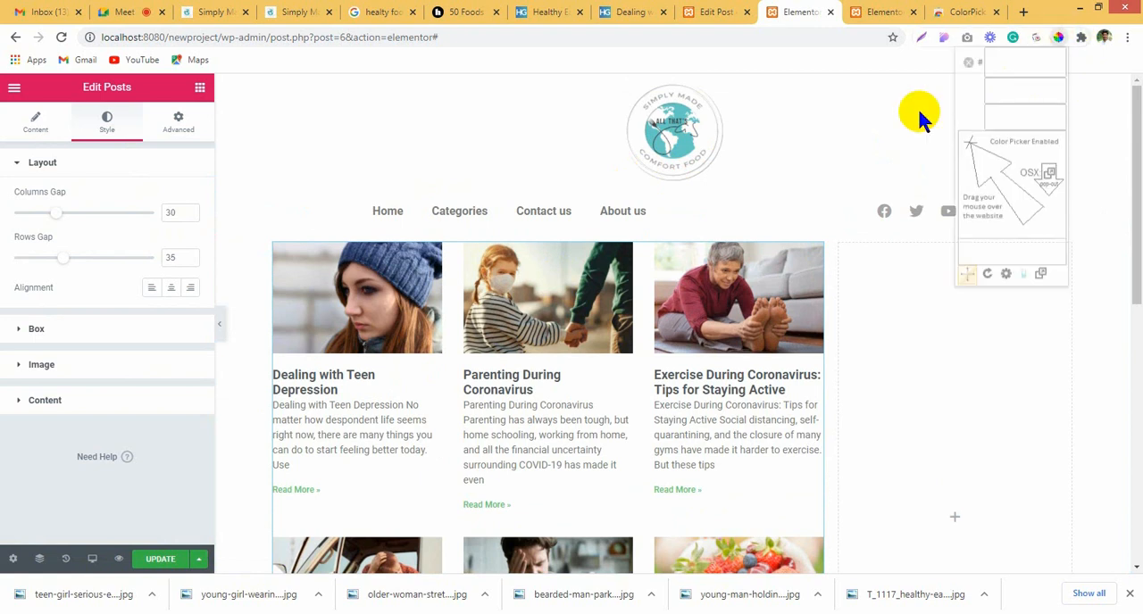
{"action": "left_click", "coordinate": [681, 141]}
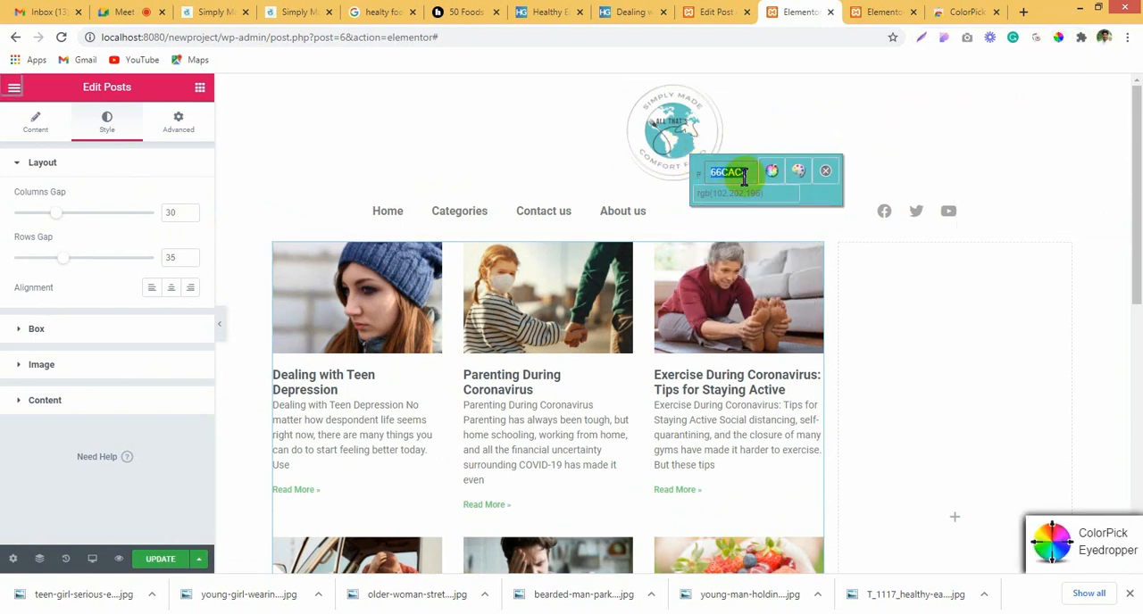
Step: Close the eyedropper and set the Posts widget's Read More color to the sampled teal 66CAC4 in its content style settings
{"action": "left_click", "coordinate": [827, 171]}
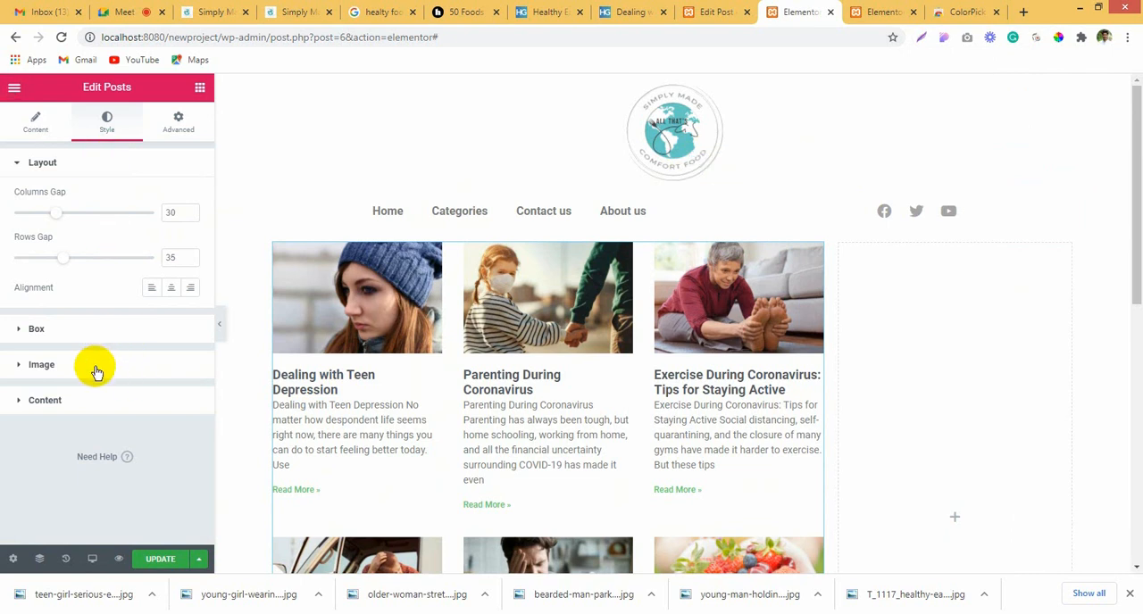
{"action": "left_click", "coordinate": [83, 410]}
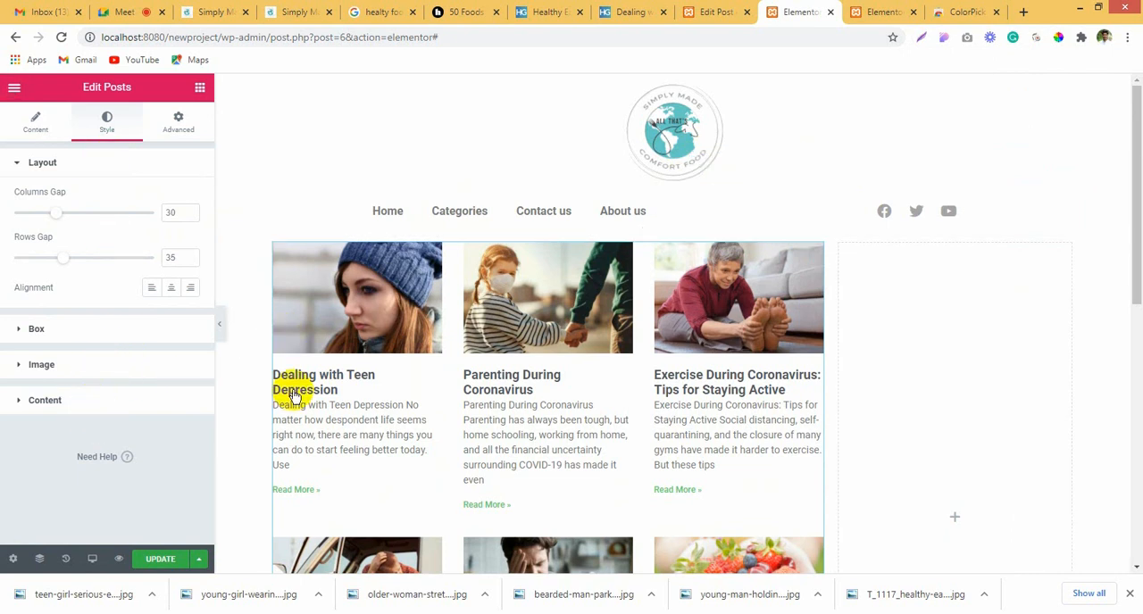
{"action": "scroll", "coordinate": [288, 388], "scroll_direction": "down", "scroll_amount": 1}
{"action": "scroll", "coordinate": [91, 393], "scroll_direction": "down", "scroll_amount": 3}
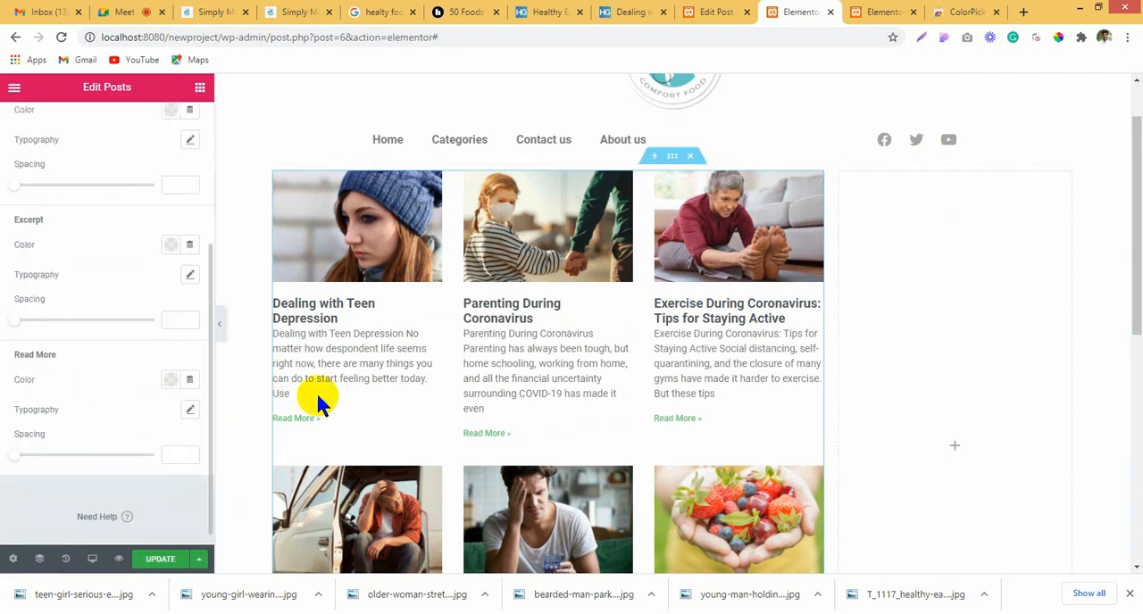
{"action": "left_click", "coordinate": [170, 379]}
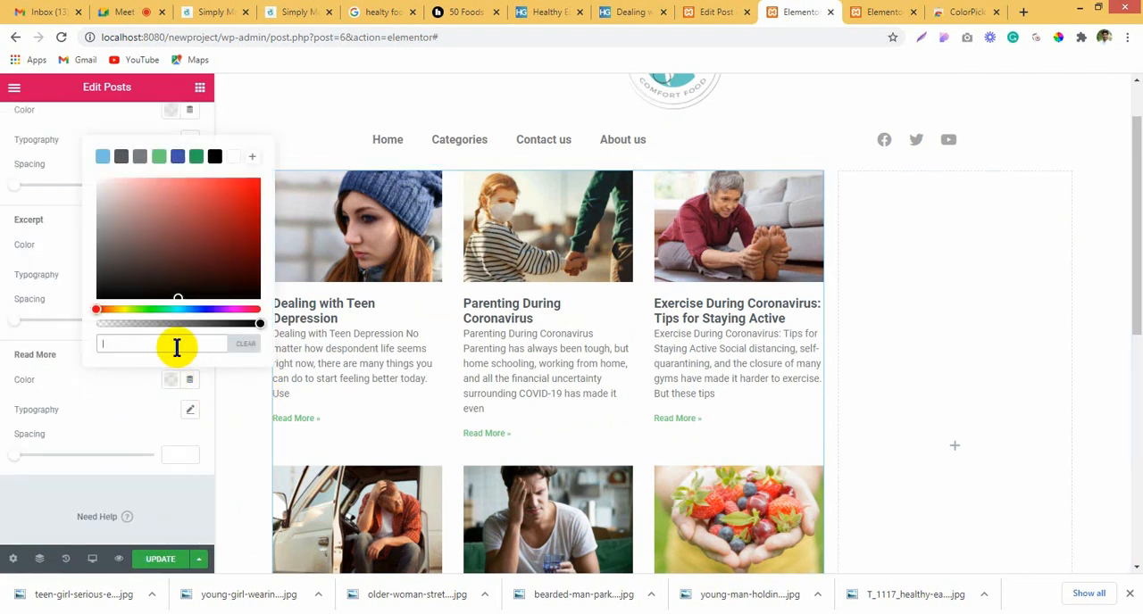
{"action": "type", "text": "86CAC4"}
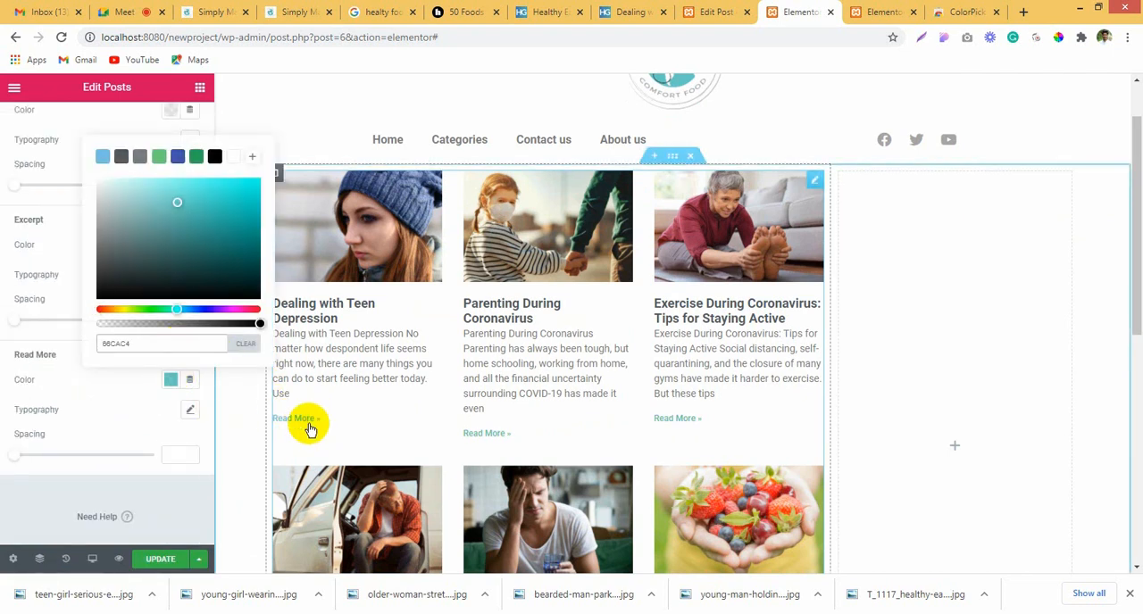
{"action": "left_click", "coordinate": [4, 353]}
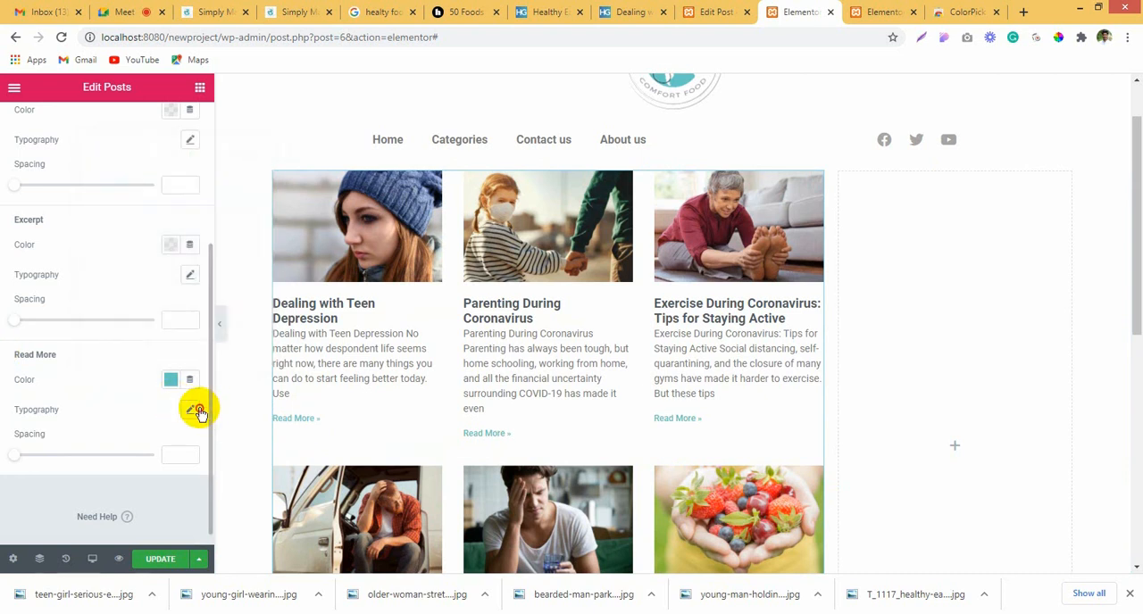
Step: Set the Read More typography size to 15 px
{"action": "left_click", "coordinate": [190, 410]}
{"action": "scroll", "coordinate": [163, 469], "scroll_direction": "down", "scroll_amount": 1}
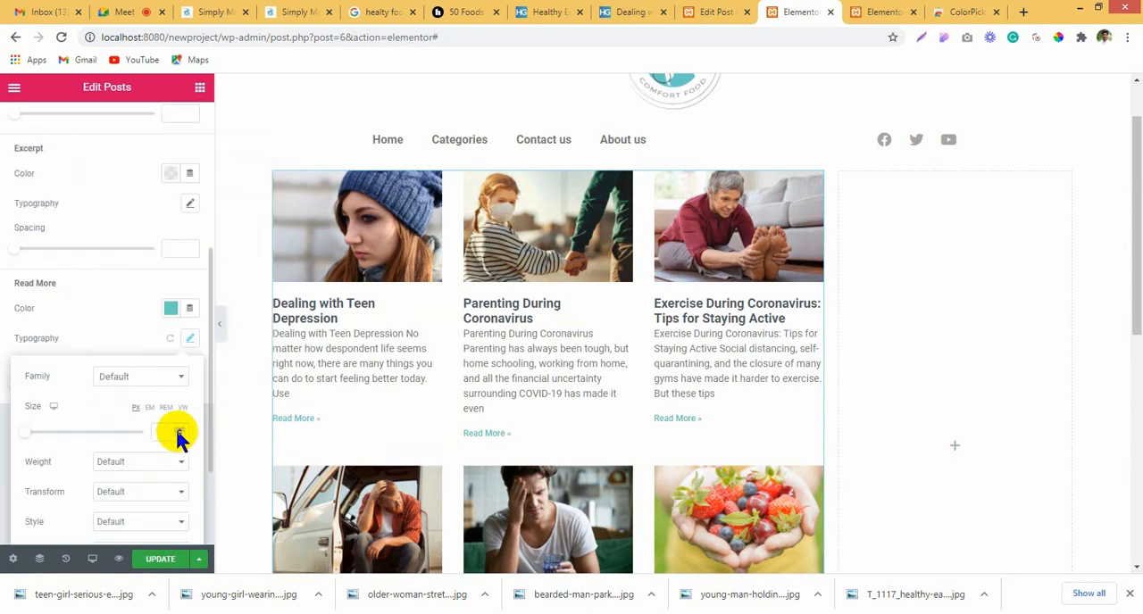
{"action": "left_click", "coordinate": [177, 430]}
{"action": "type", "text": "5"}
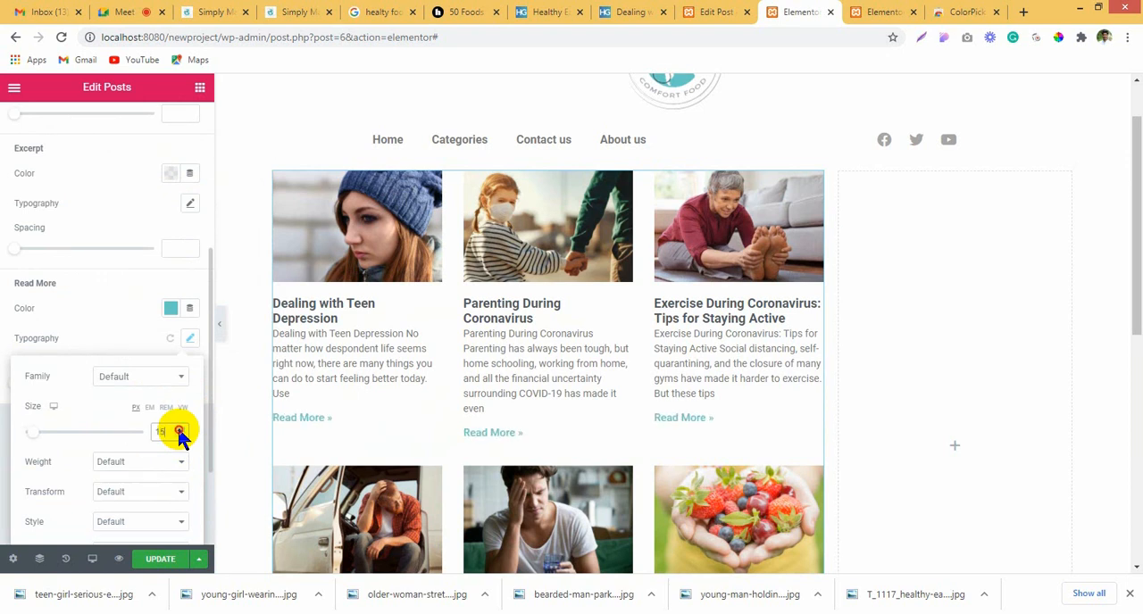
{"action": "left_click", "coordinate": [178, 431]}
{"action": "left_click", "coordinate": [179, 436]}
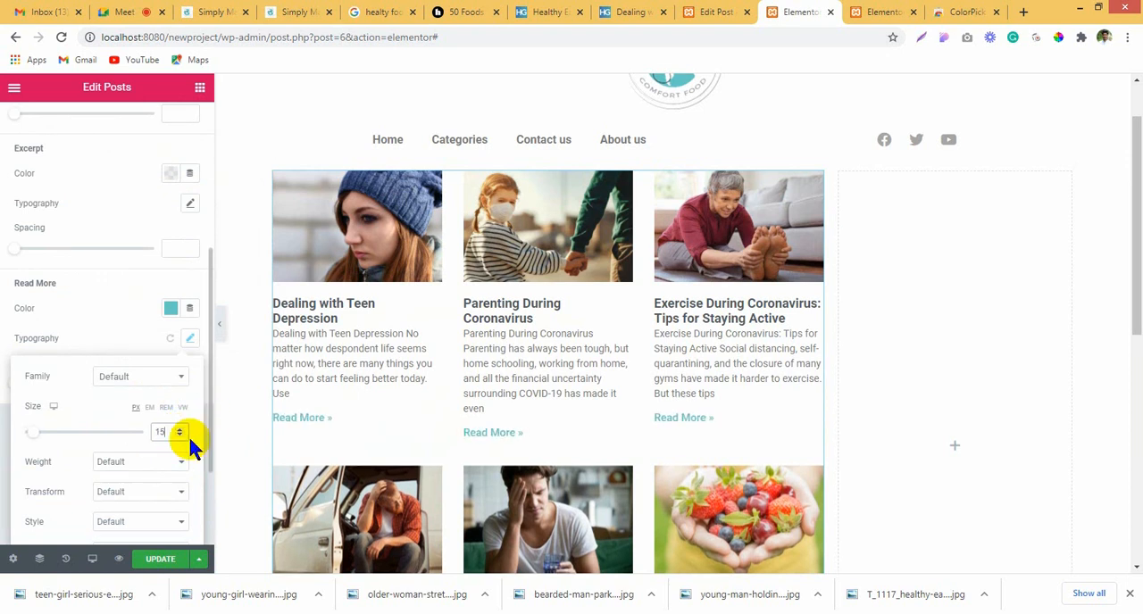
Step: Set the post titles' color to semi-transparent black, #000000B0
{"action": "scroll", "coordinate": [402, 357], "scroll_direction": "up", "scroll_amount": 1}
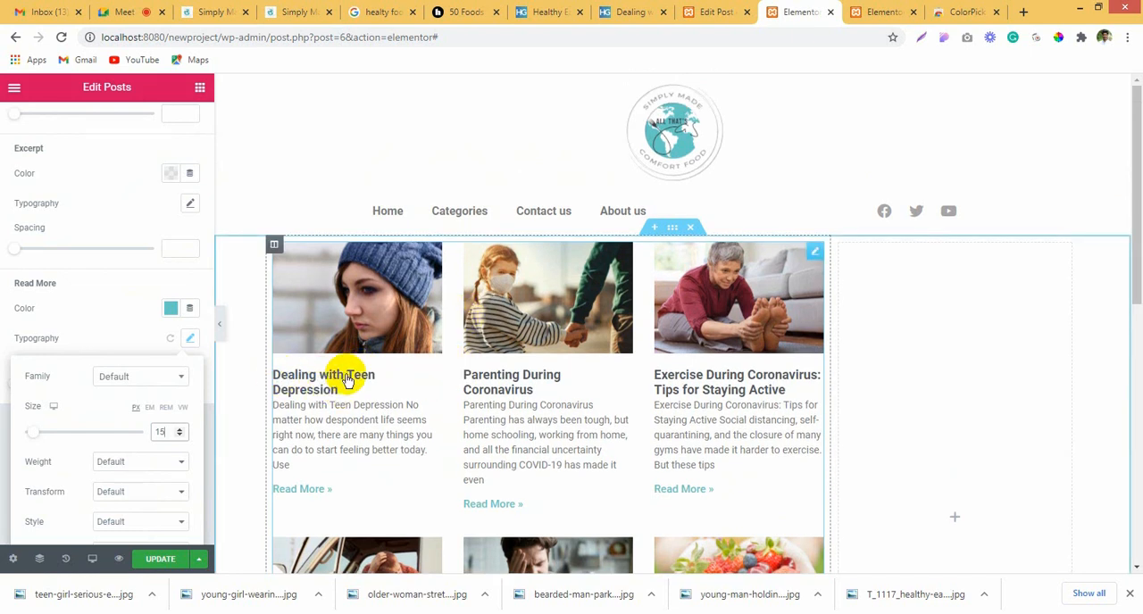
{"action": "scroll", "coordinate": [102, 230], "scroll_direction": "up", "scroll_amount": 2}
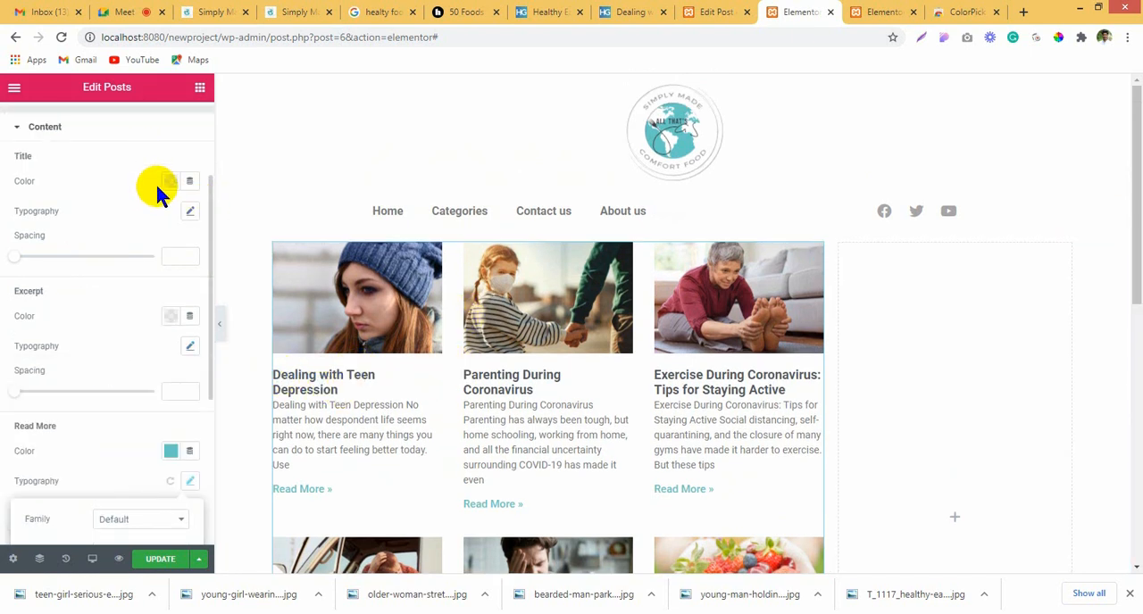
{"action": "left_click", "coordinate": [170, 180]}
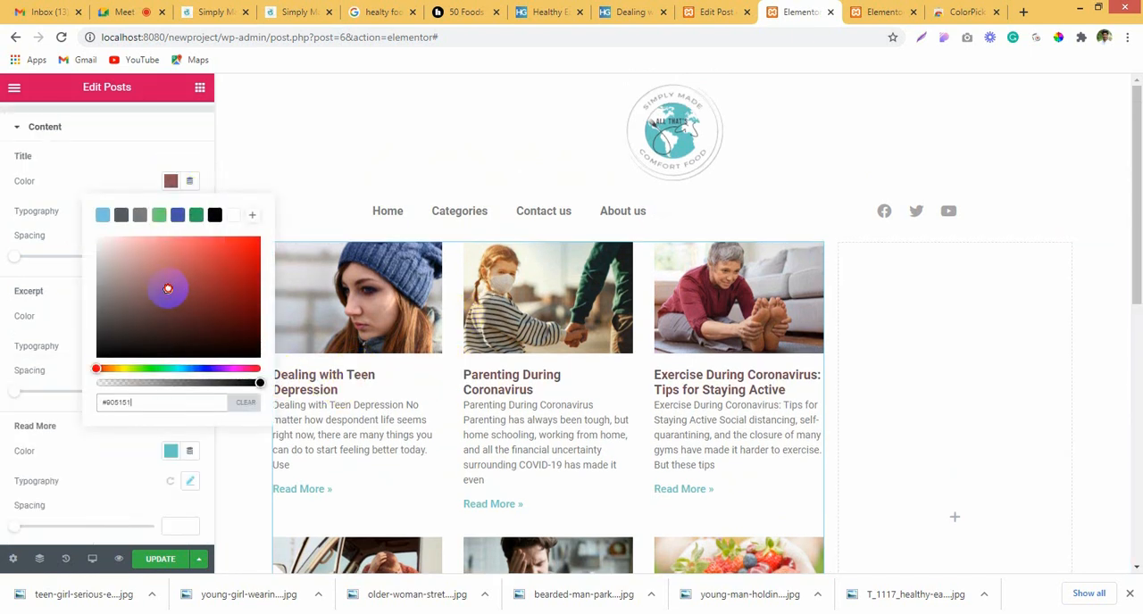
{"action": "left_click_drag", "start_coordinate": [167, 289], "coordinate": [249, 241]}
{"action": "left_click", "coordinate": [214, 216]}
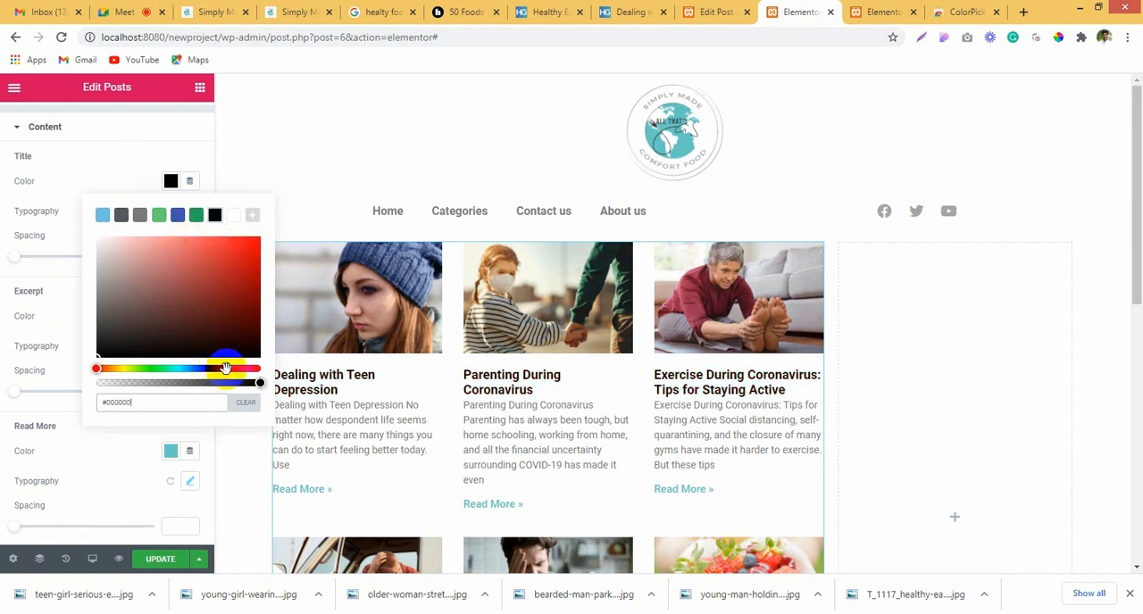
{"action": "left_click_drag", "start_coordinate": [255, 381], "coordinate": [208, 381]}
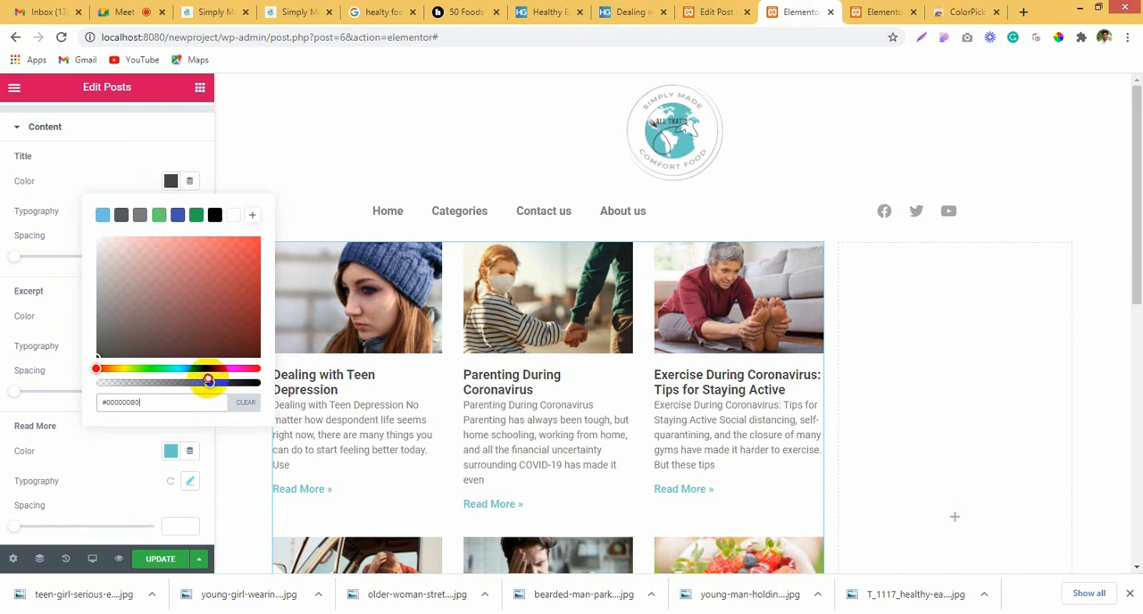
{"action": "left_click", "coordinate": [636, 346]}
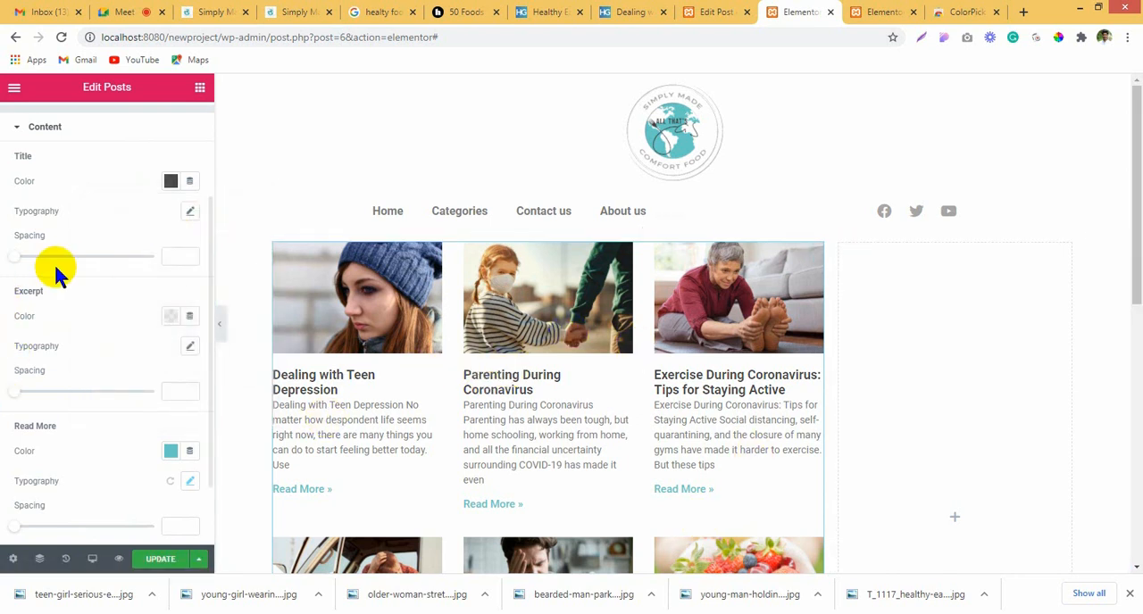
Step: Set the post titles' spacing to 15 and update the page
{"action": "left_click_drag", "start_coordinate": [15, 258], "coordinate": [34, 257]}
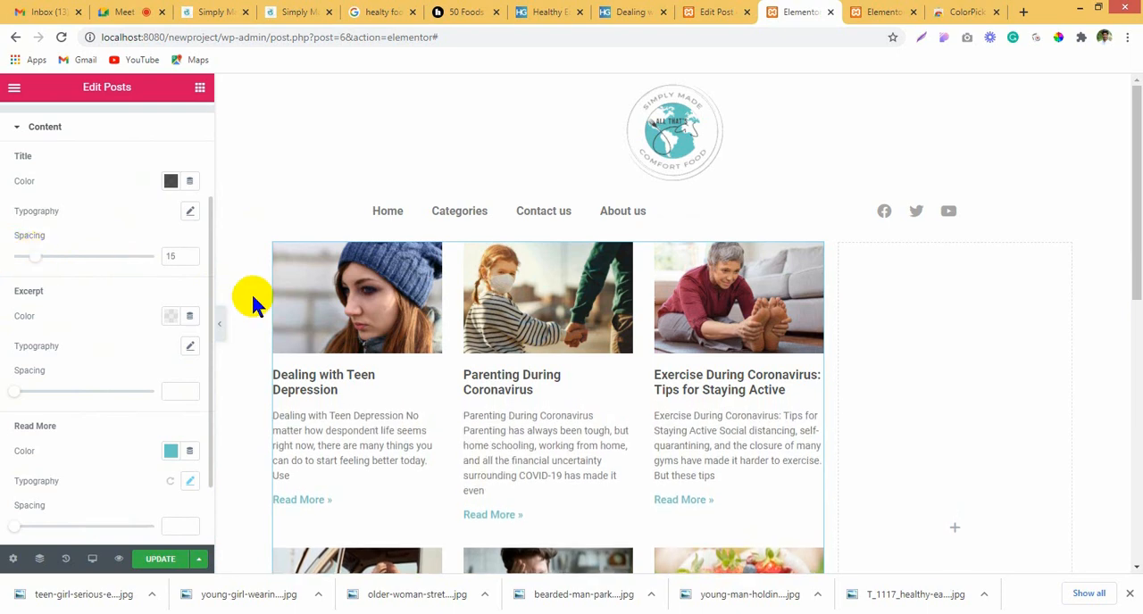
{"action": "left_click", "coordinate": [160, 558]}
{"action": "scroll", "coordinate": [706, 403], "scroll_direction": "down", "scroll_amount": 2}
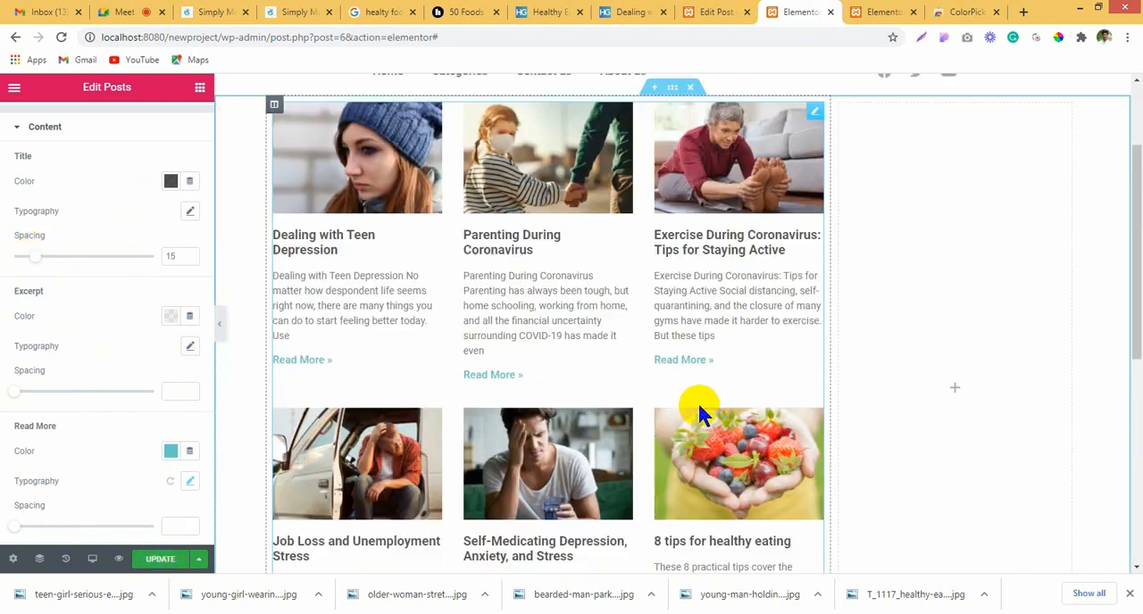
{"action": "scroll", "coordinate": [705, 407], "scroll_direction": "down", "scroll_amount": 2}
{"action": "scroll", "coordinate": [706, 401], "scroll_direction": "up", "scroll_amount": 2}
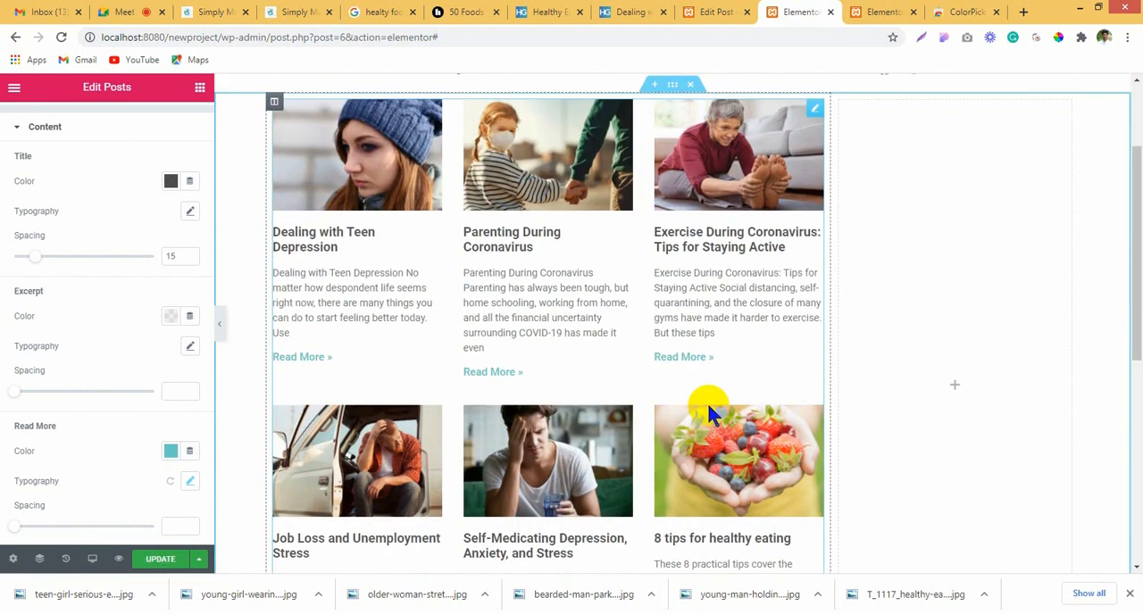
{"action": "scroll", "coordinate": [706, 401], "scroll_direction": "up", "scroll_amount": 2}
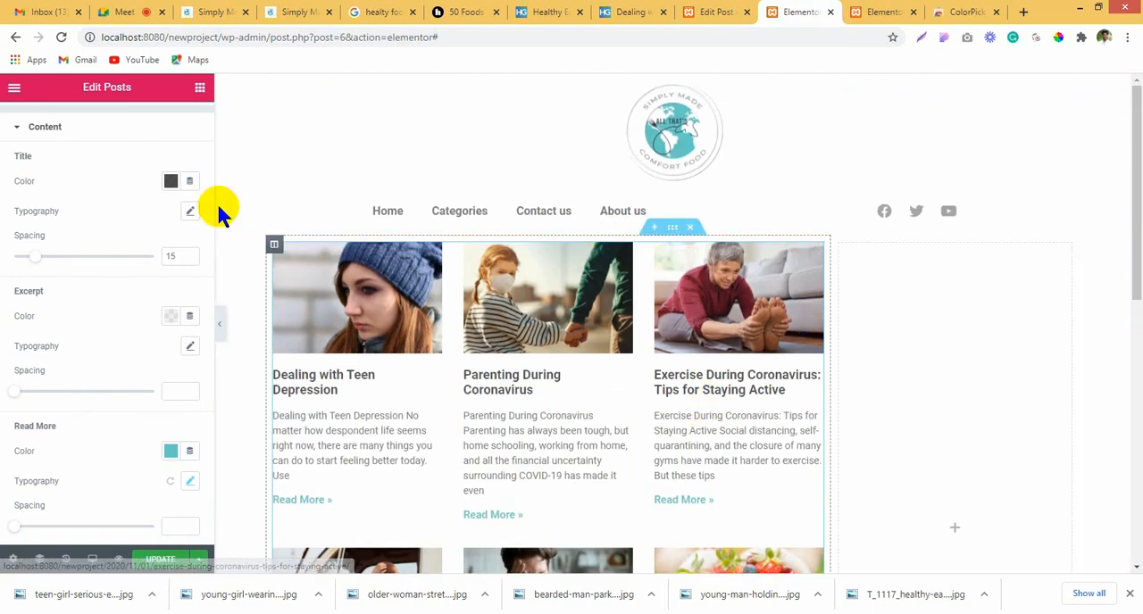
Step: Check the page layout sketch in Fireworks, return to Elementor and add a Heading widget above the post grid
{"action": "scroll", "coordinate": [131, 228], "scroll_direction": "up", "scroll_amount": 3}
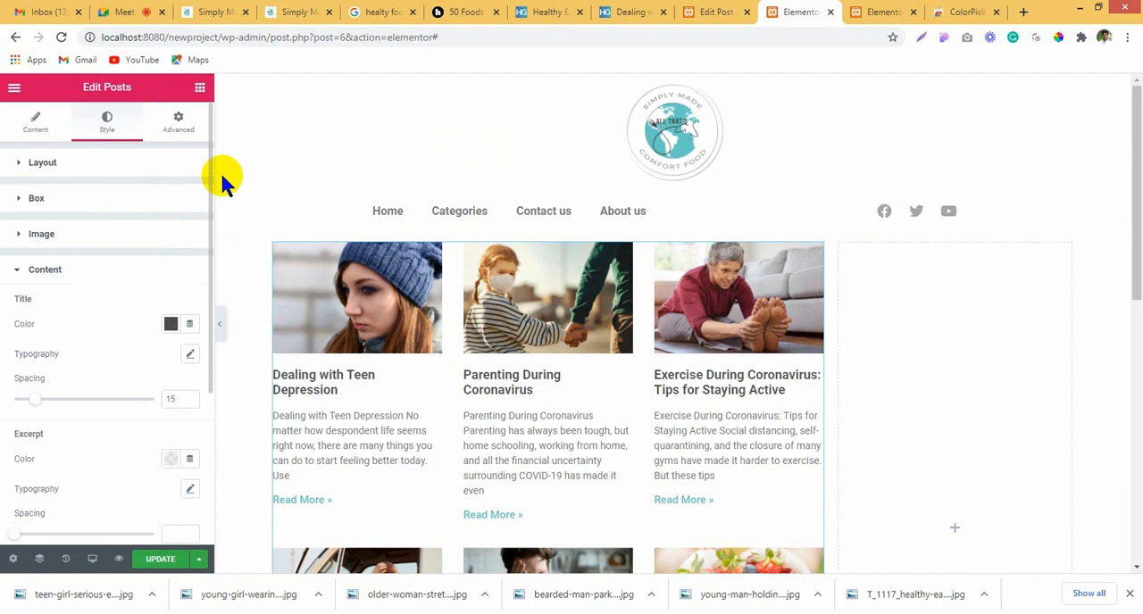
{"action": "left_click", "coordinate": [198, 87]}
{"action": "left_click", "coordinate": [308, 613]}
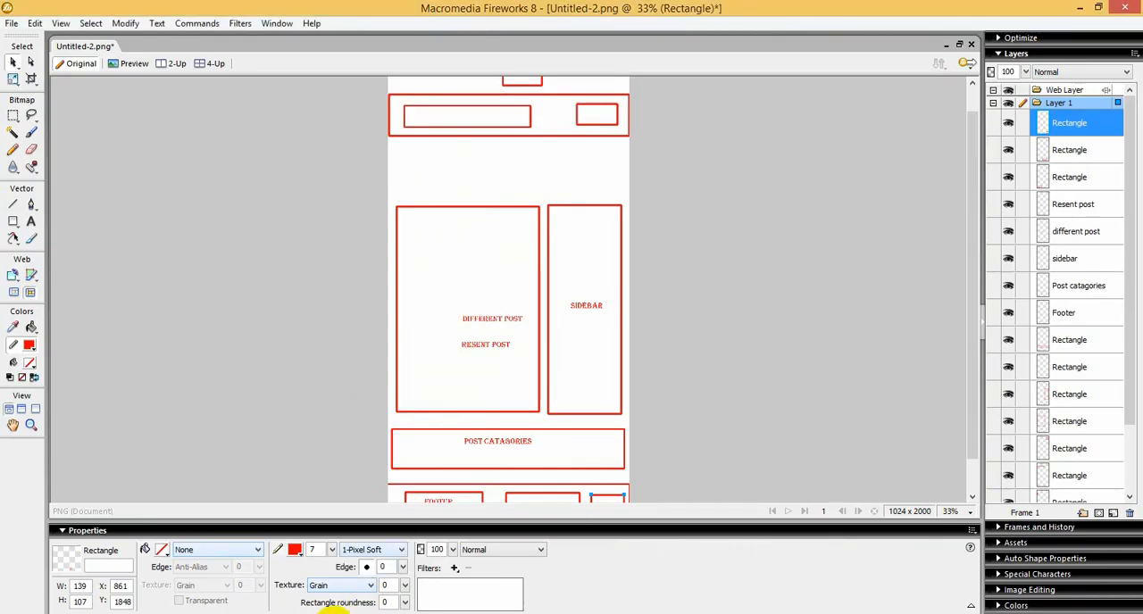
{"action": "left_click", "coordinate": [339, 610]}
{"action": "left_click_drag", "start_coordinate": [138, 224], "coordinate": [535, 255]}
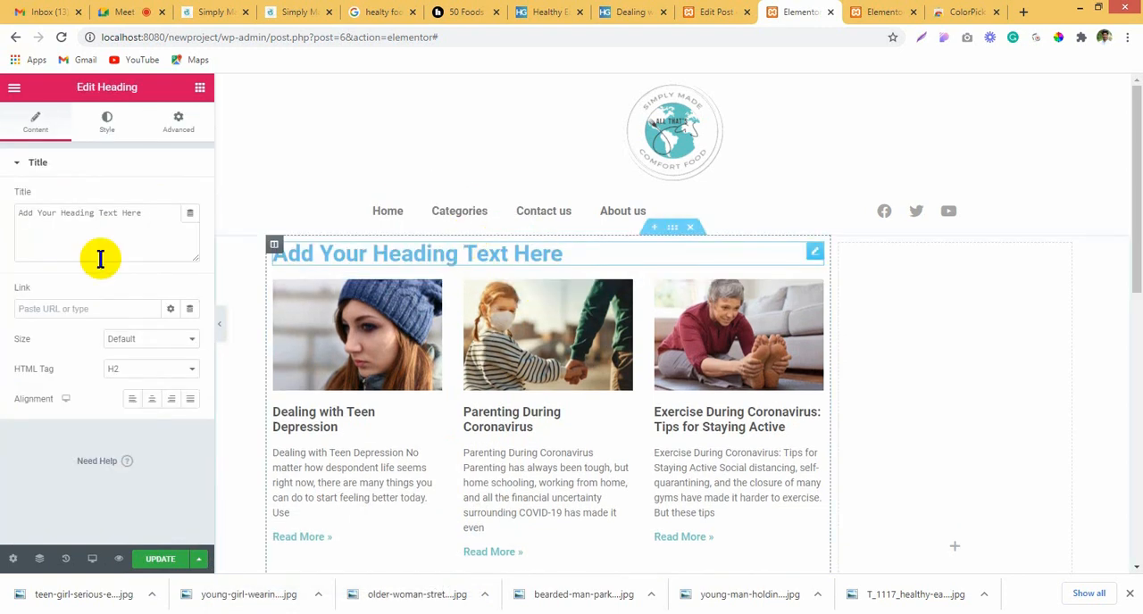
Step: Replace the new heading's placeholder title with text beginning with "R"
{"action": "left_click", "coordinate": [159, 212]}
{"action": "type", "text": "Recent posts"}
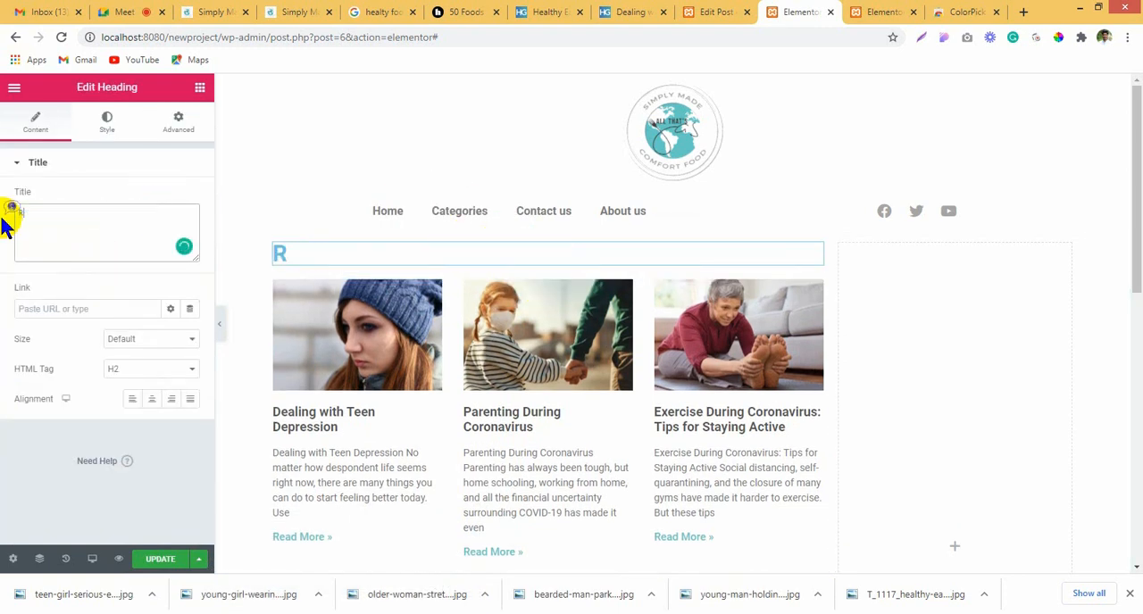
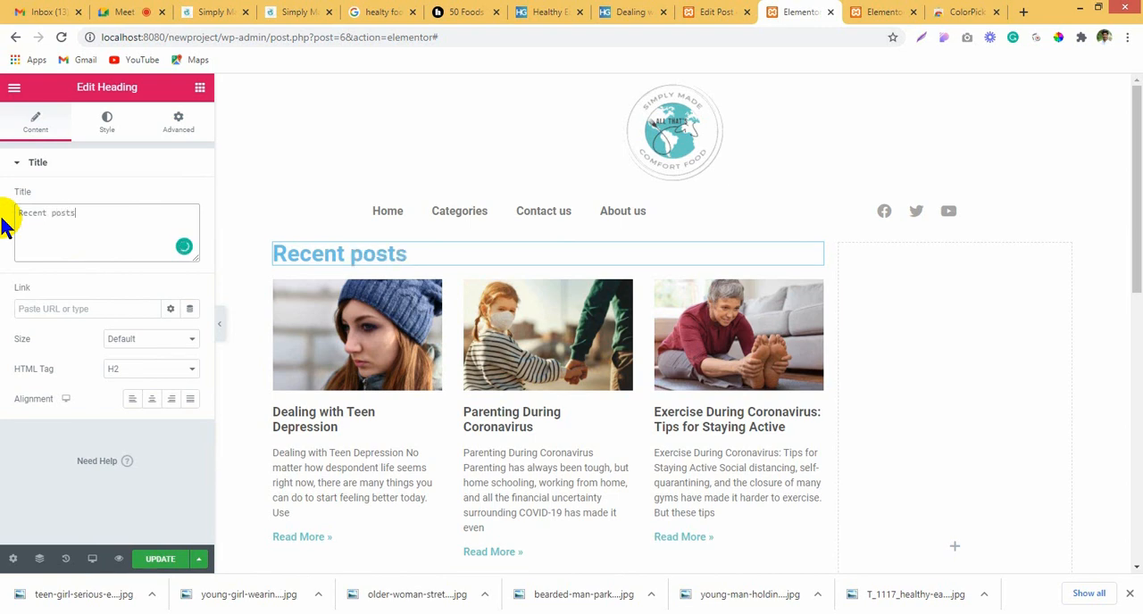
Step: Set the Recent posts heading's text color to a dark grey with reduced opacity
{"action": "left_click", "coordinate": [109, 127]}
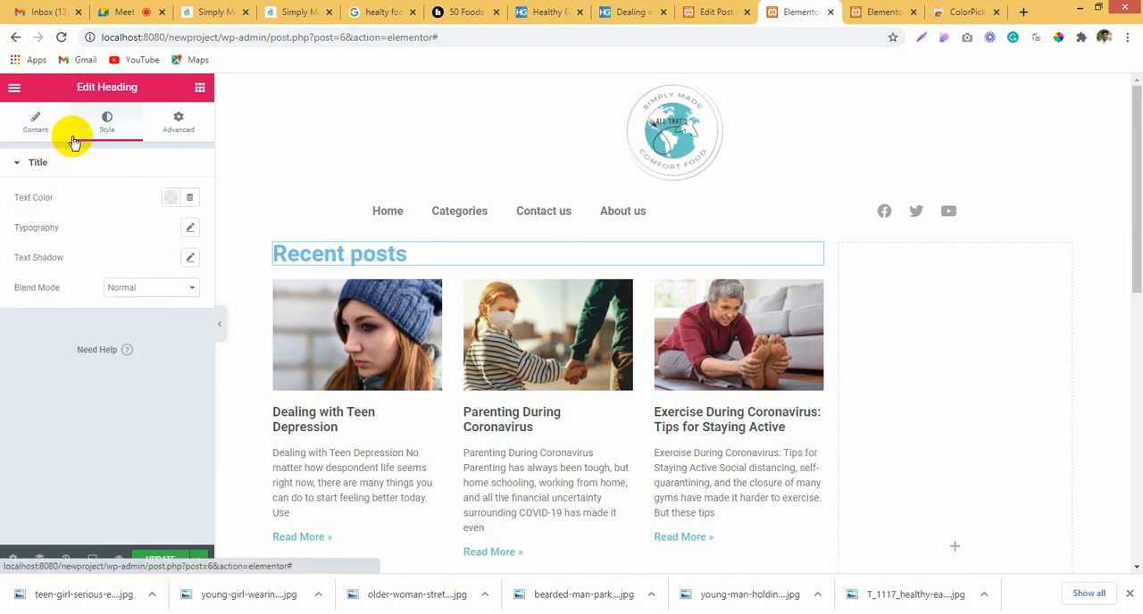
{"action": "left_click", "coordinate": [170, 198]}
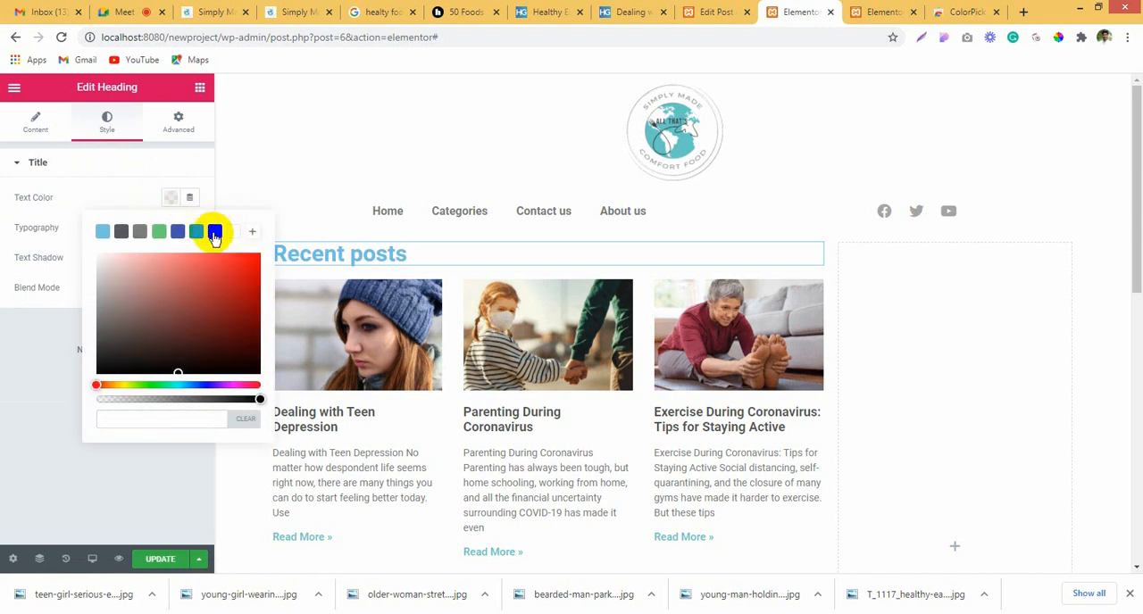
{"action": "left_click", "coordinate": [214, 233]}
{"action": "left_click_drag", "start_coordinate": [257, 398], "coordinate": [184, 402]}
{"action": "left_click", "coordinate": [6, 406]}
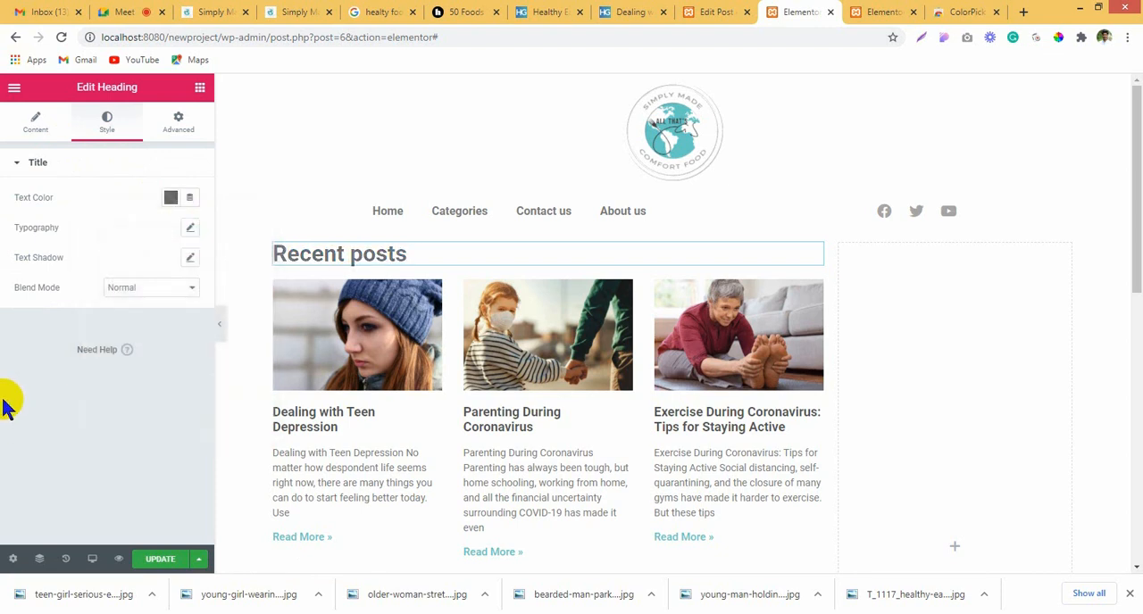
Step: Center the Recent posts heading and set its text transform to Uppercase
{"action": "left_click", "coordinate": [52, 136]}
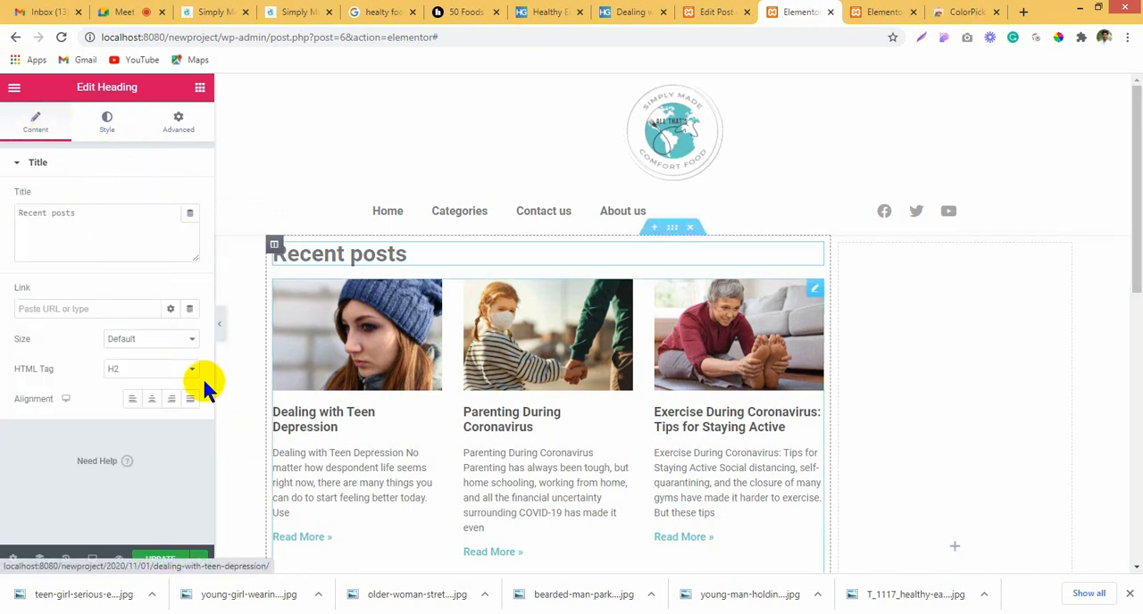
{"action": "left_click", "coordinate": [152, 399]}
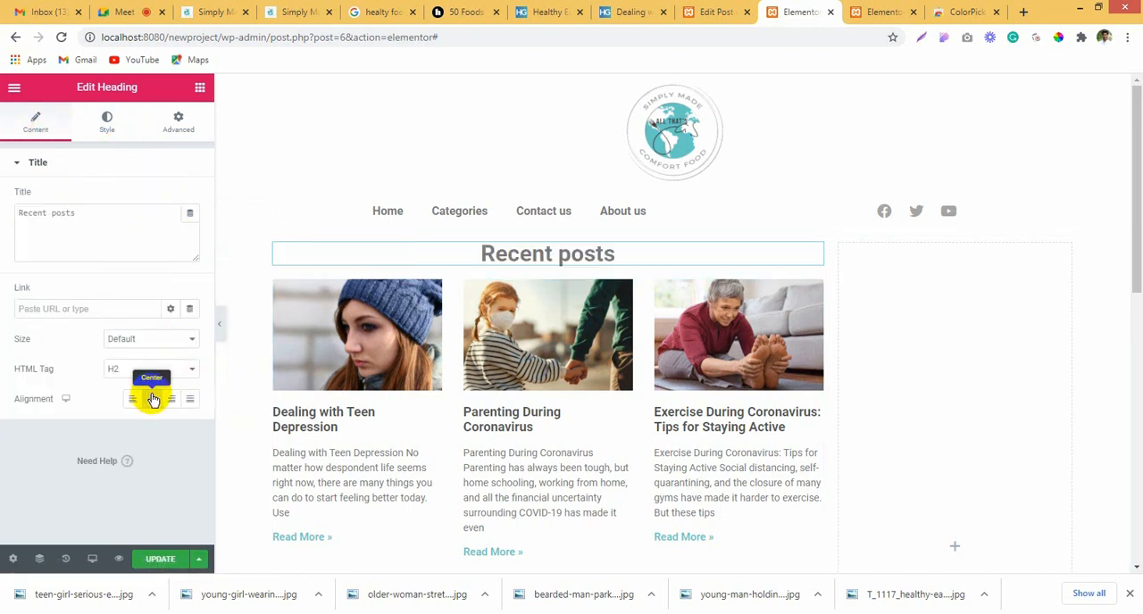
{"action": "left_click", "coordinate": [107, 123]}
{"action": "left_click", "coordinate": [187, 230]}
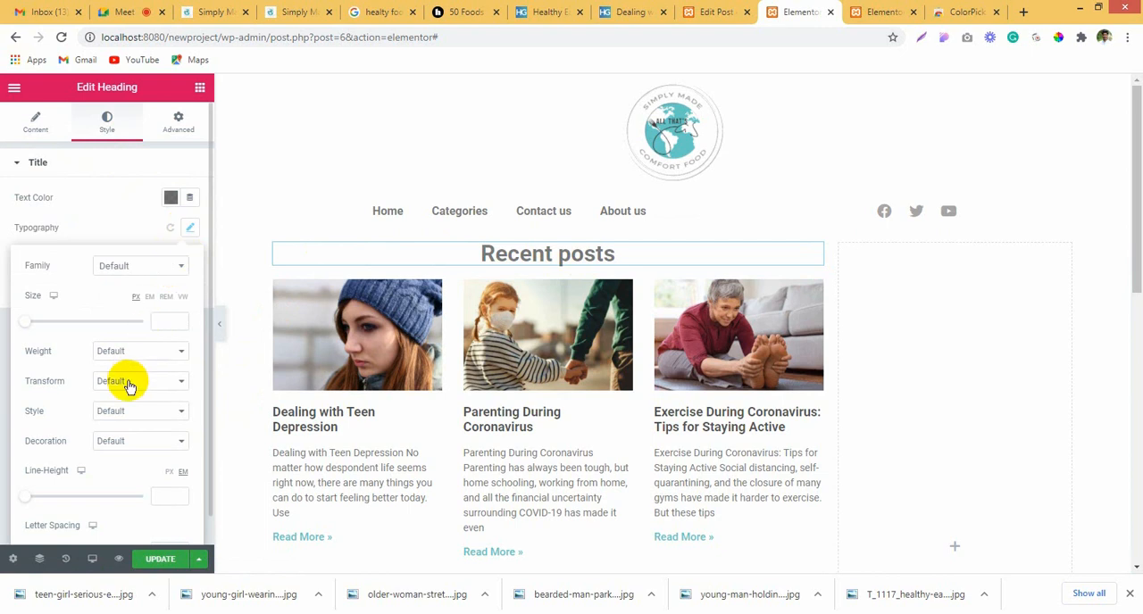
{"action": "left_click", "coordinate": [134, 407]}
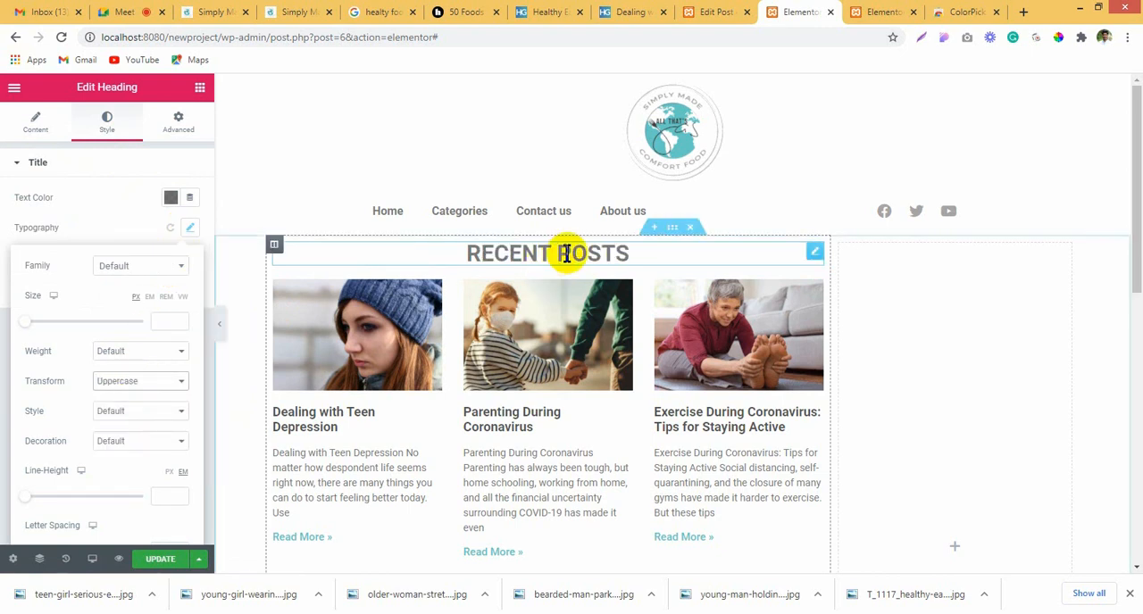
Step: Set the top padding of the section containing the recent posts to 50 px
{"action": "left_click", "coordinate": [674, 232]}
{"action": "left_click", "coordinate": [693, 334]}
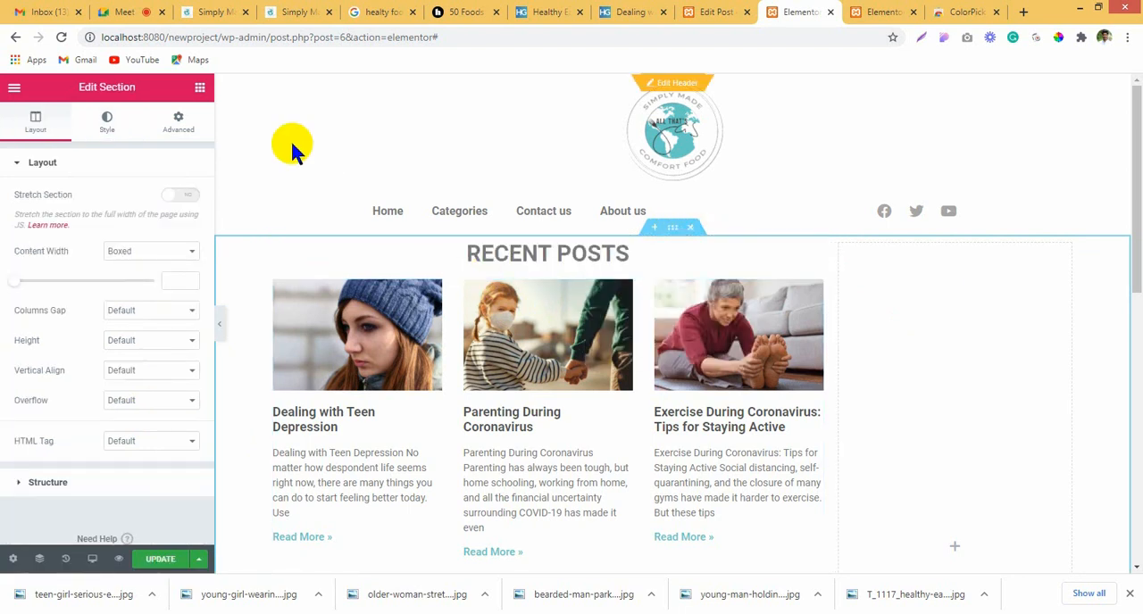
{"action": "left_click", "coordinate": [179, 125]}
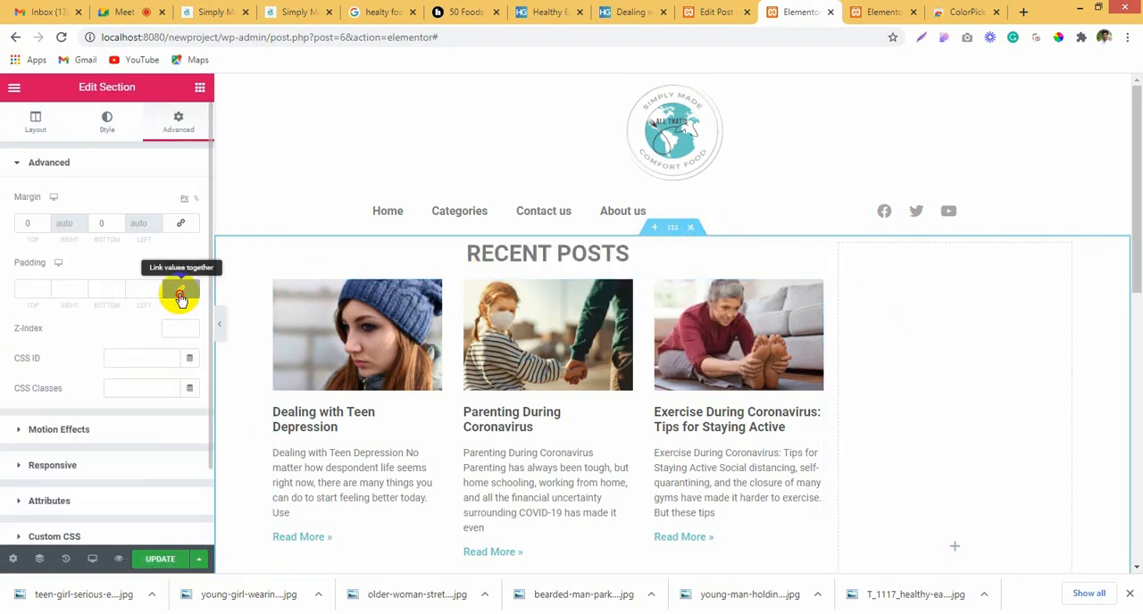
{"action": "left_click", "coordinate": [19, 287]}
{"action": "type", "text": "4"}
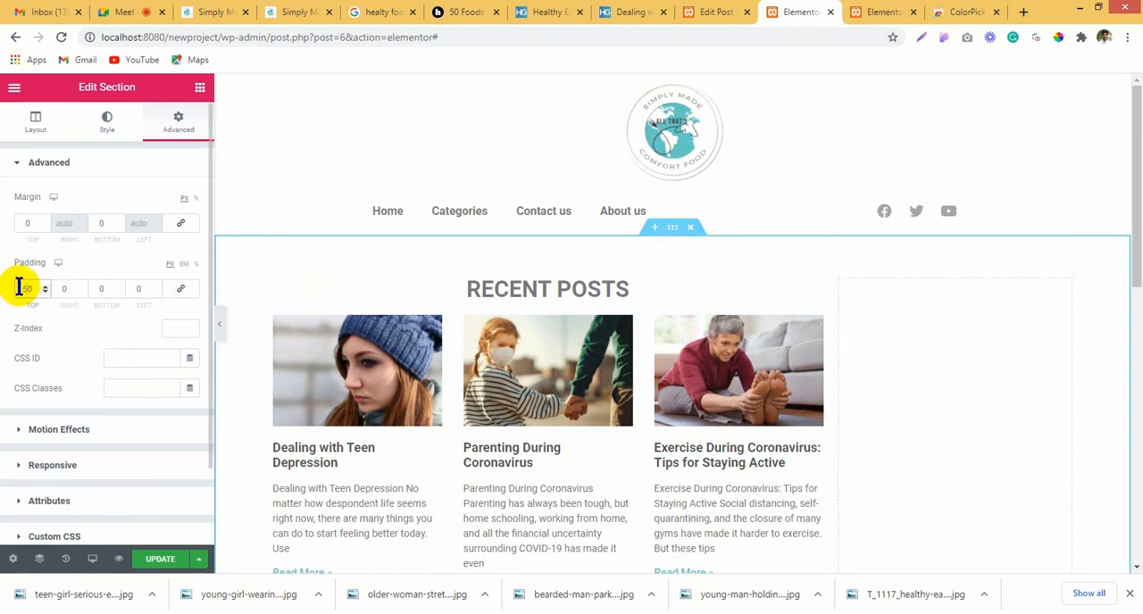
Step: Set the Recent posts heading's bottom padding to 40 px
{"action": "left_click", "coordinate": [345, 283]}
{"action": "left_click", "coordinate": [183, 123]}
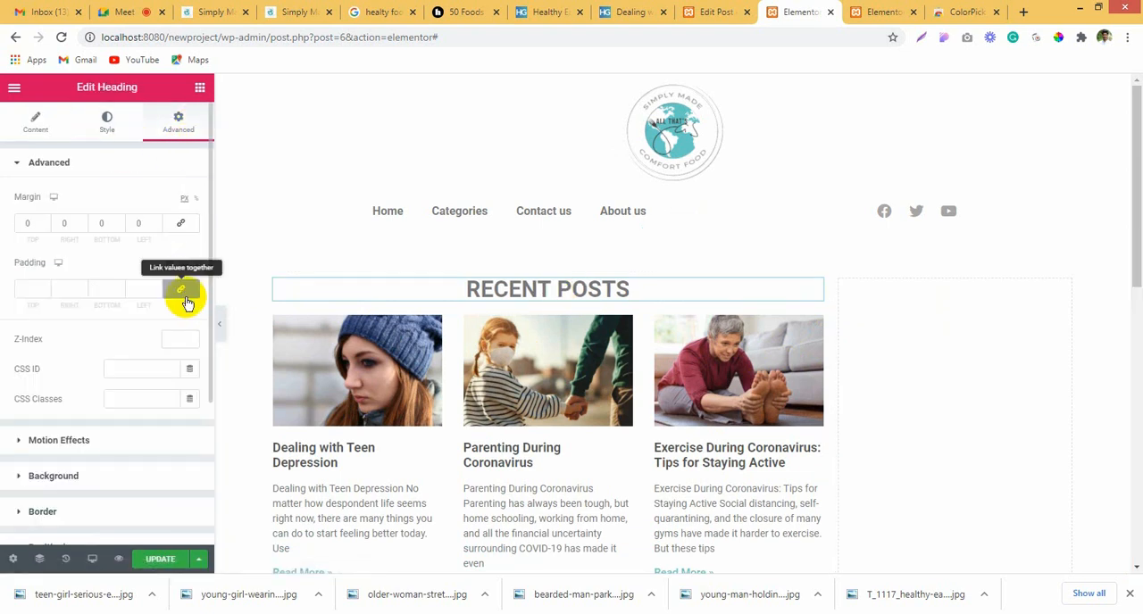
{"action": "left_click", "coordinate": [96, 287]}
{"action": "type", "text": "40"}
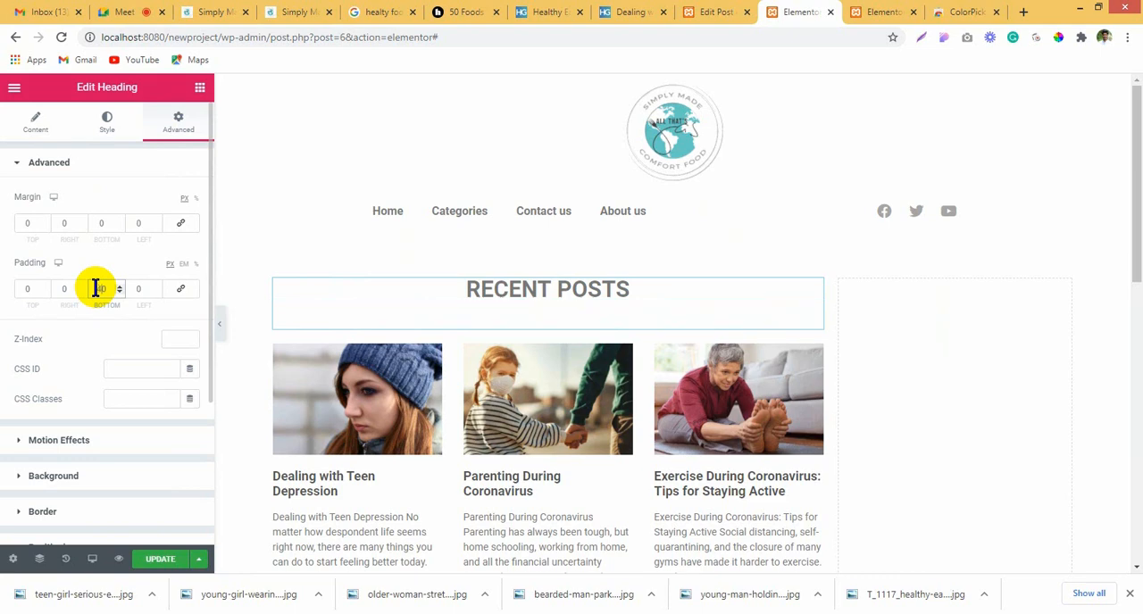
Step: Set the posts section's bottom padding to 50 px and update the page
{"action": "scroll", "coordinate": [848, 367], "scroll_direction": "down", "scroll_amount": 5}
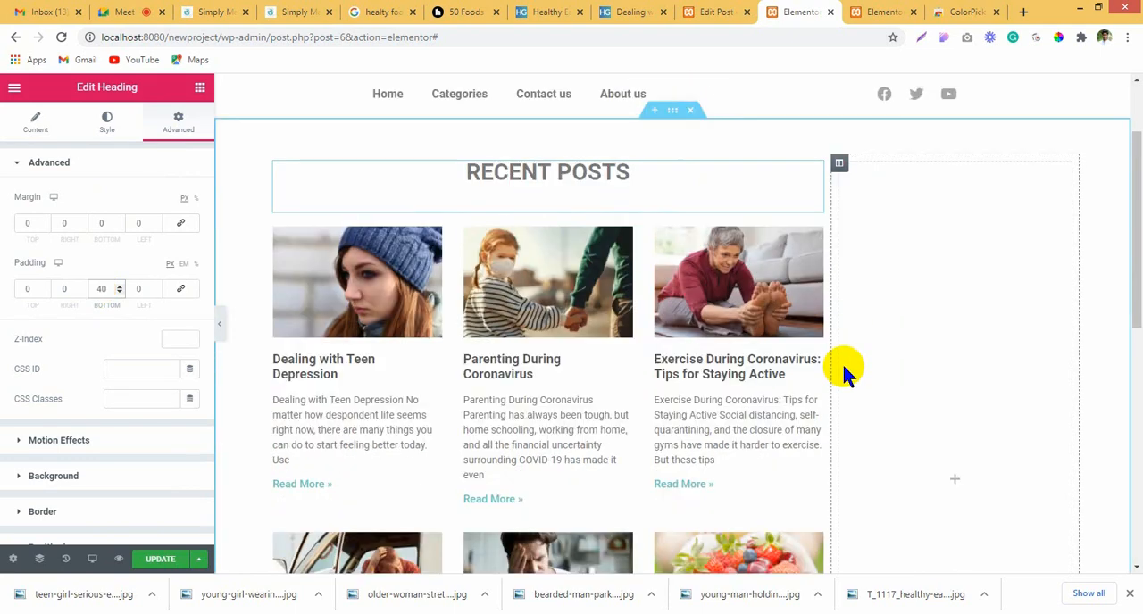
{"action": "scroll", "coordinate": [681, 399], "scroll_direction": "down", "scroll_amount": 2}
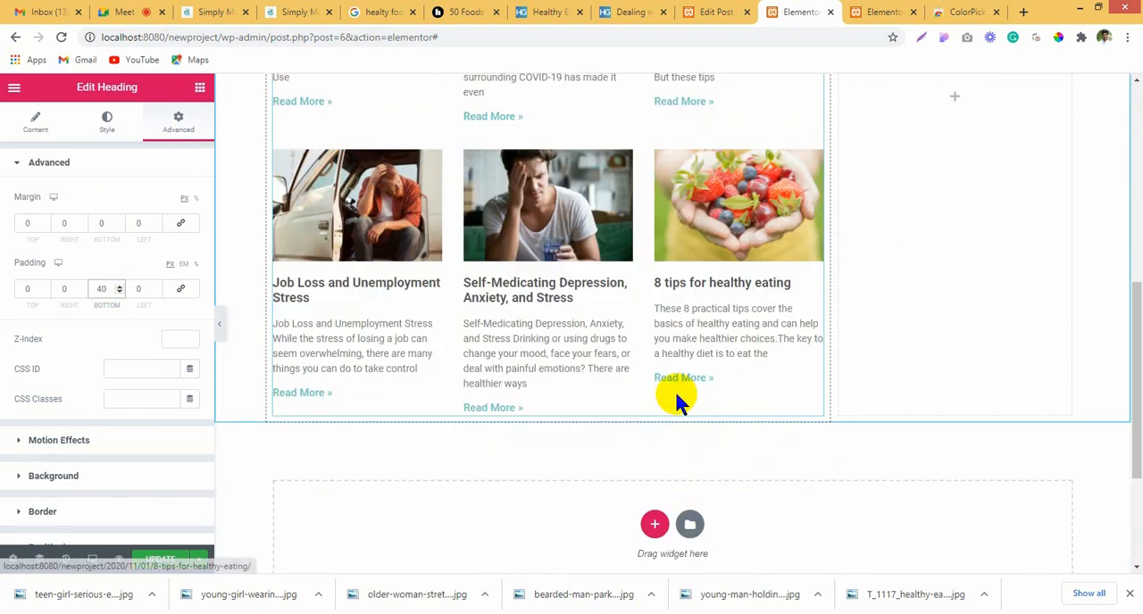
{"action": "scroll", "coordinate": [679, 396], "scroll_direction": "up", "scroll_amount": 7}
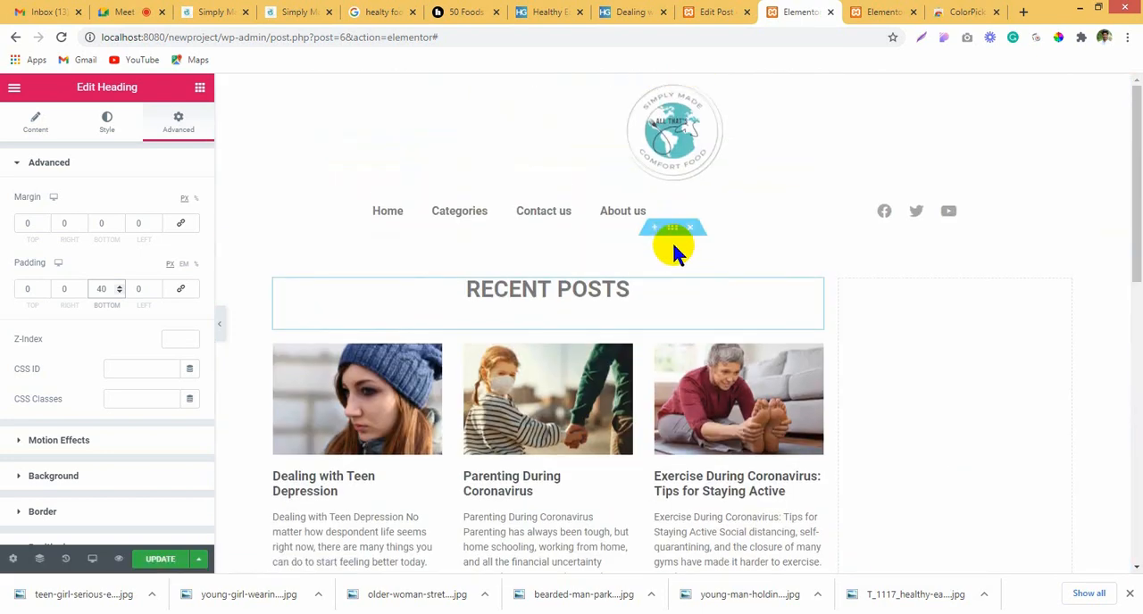
{"action": "left_click", "coordinate": [671, 227]}
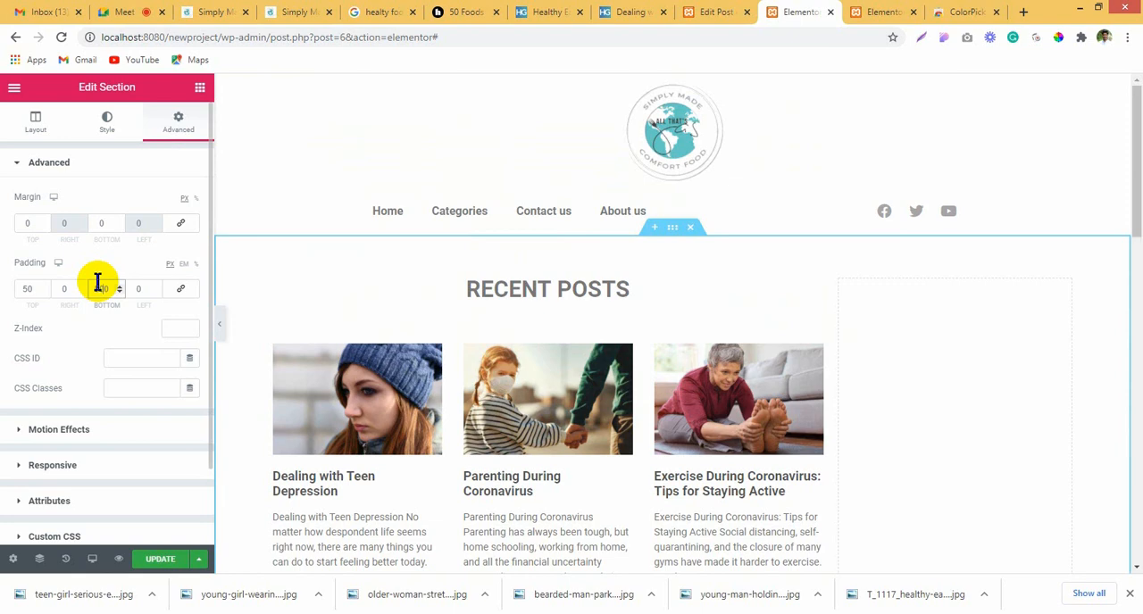
{"action": "key", "text": "BackSpace"}
{"action": "scroll", "coordinate": [732, 370], "scroll_direction": "down", "scroll_amount": 8}
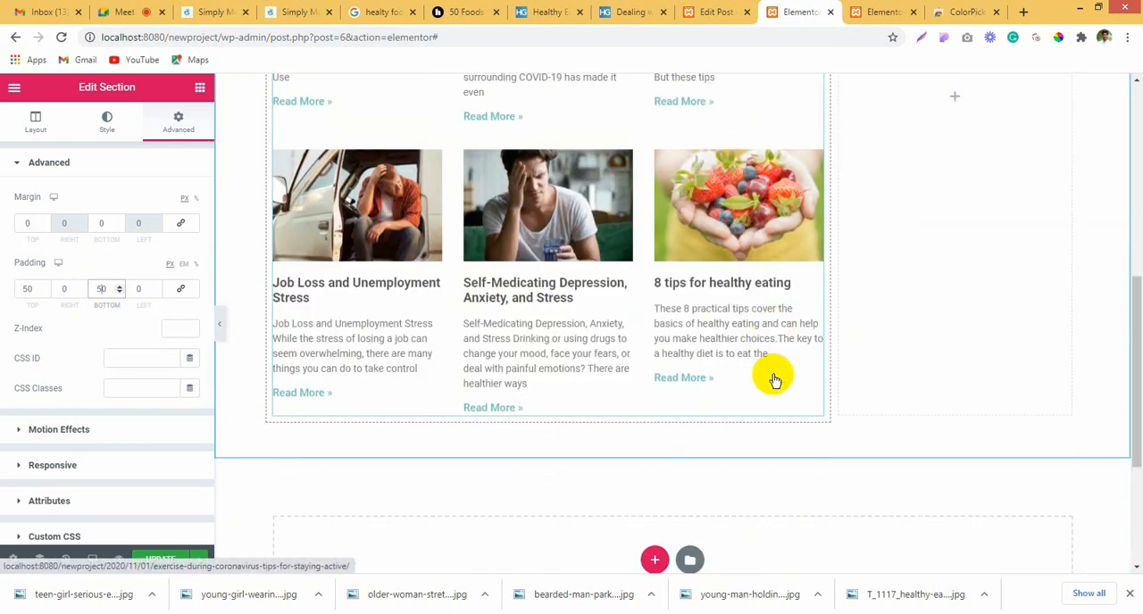
{"action": "scroll", "coordinate": [655, 235], "scroll_direction": "up", "scroll_amount": 4}
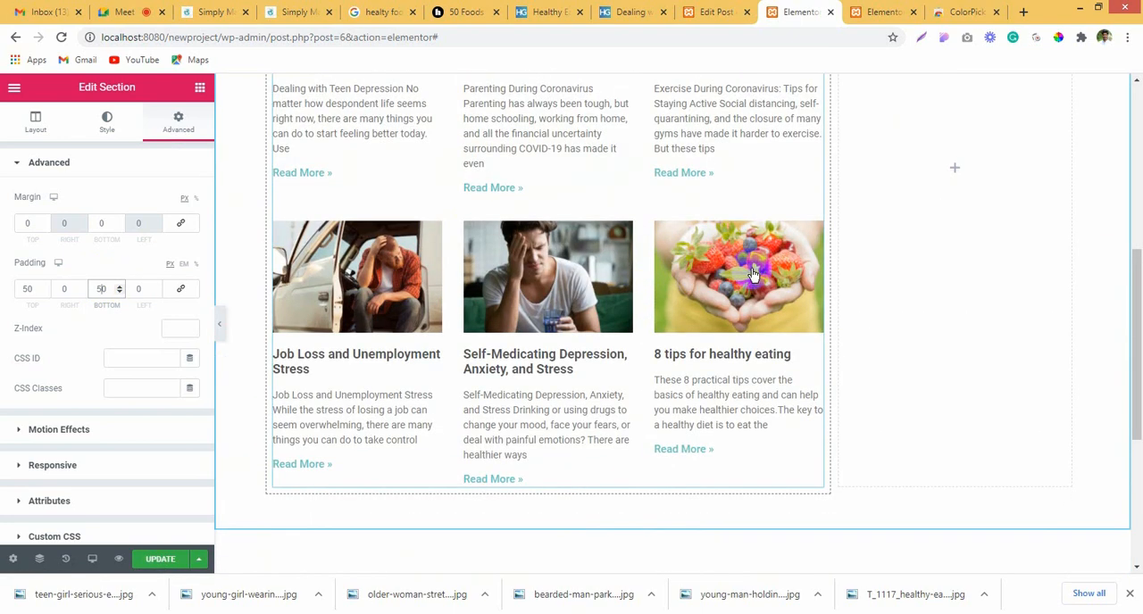
{"action": "scroll", "coordinate": [643, 313], "scroll_direction": "up", "scroll_amount": 2}
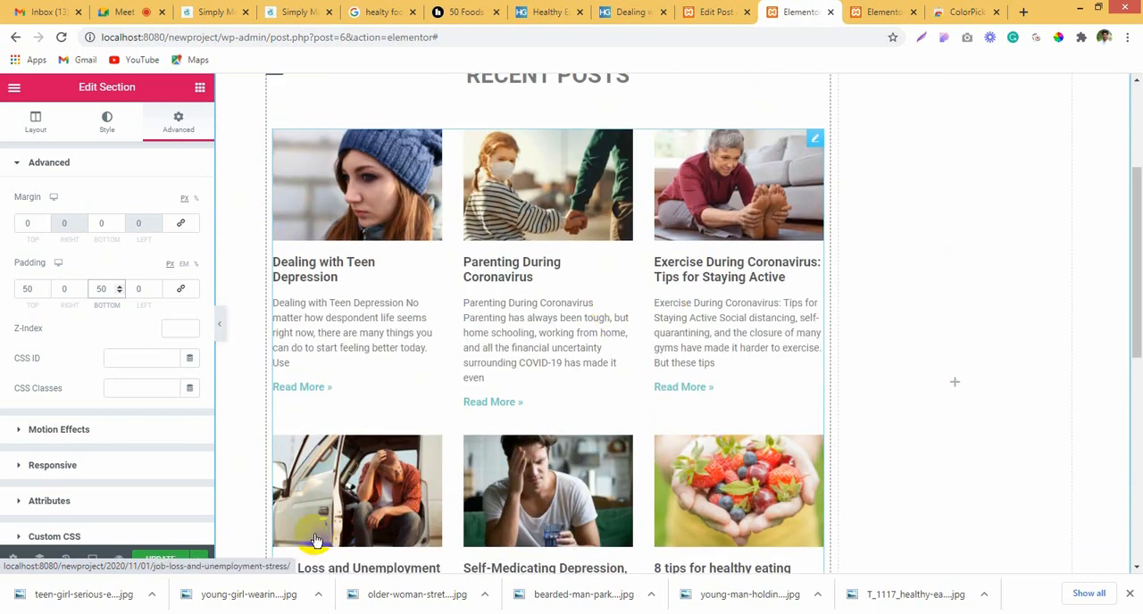
{"action": "scroll", "coordinate": [828, 446], "scroll_direction": "up", "scroll_amount": 3}
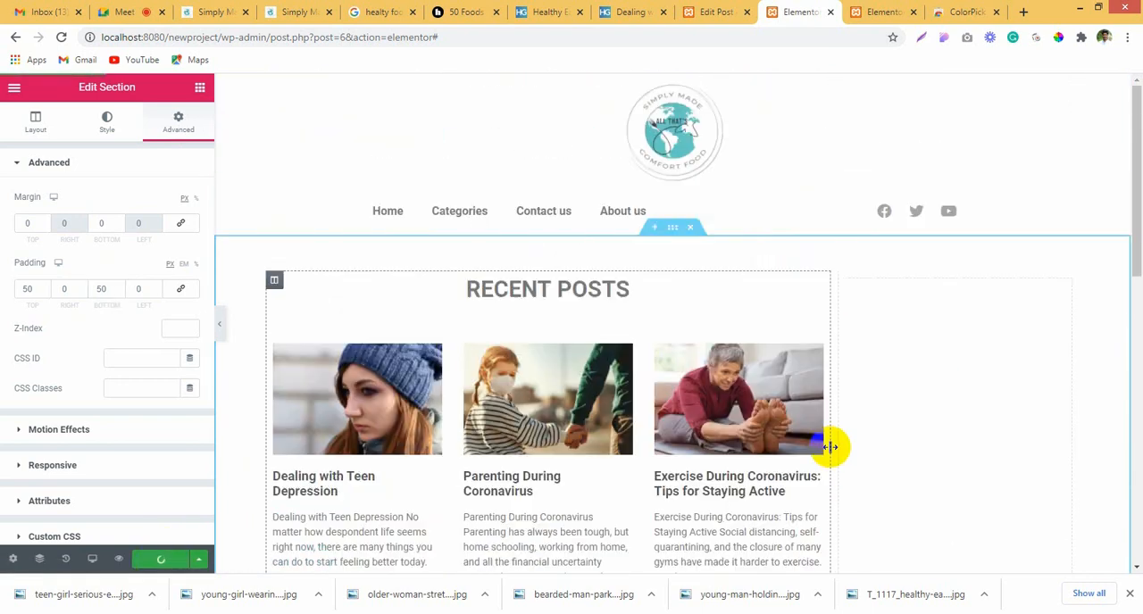
Step: Review the layout of the recent posts grid and the empty column beside it
{"action": "scroll", "coordinate": [928, 491], "scroll_direction": "down", "scroll_amount": 4}
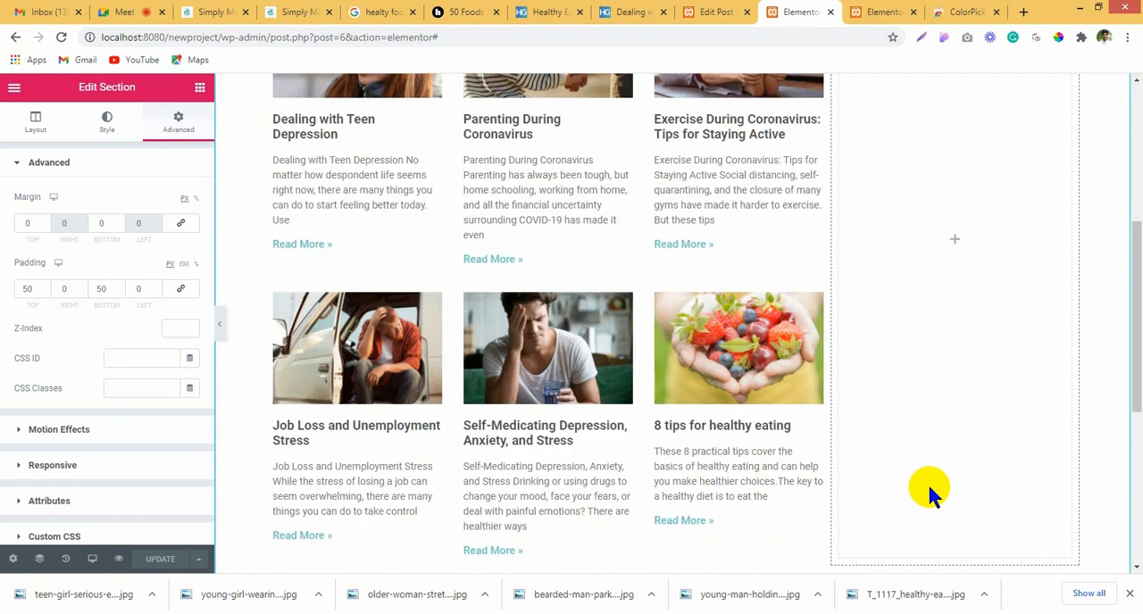
{"action": "scroll", "coordinate": [929, 491], "scroll_direction": "up", "scroll_amount": 3}
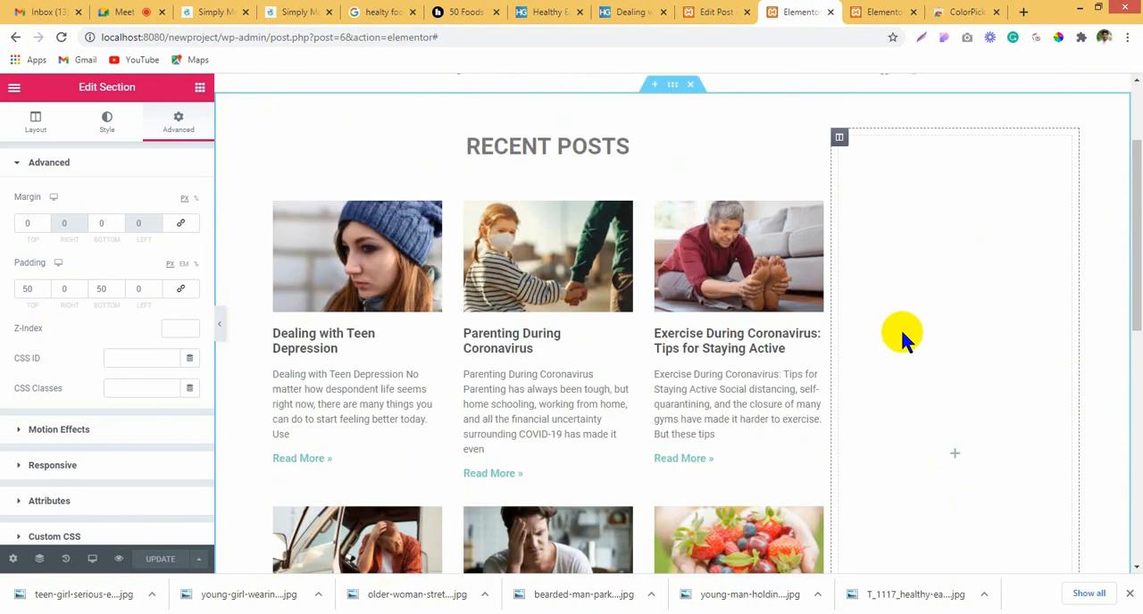
{"action": "scroll", "coordinate": [920, 346], "scroll_direction": "down", "scroll_amount": 1}
{"action": "scroll", "coordinate": [920, 338], "scroll_direction": "up", "scroll_amount": 2}
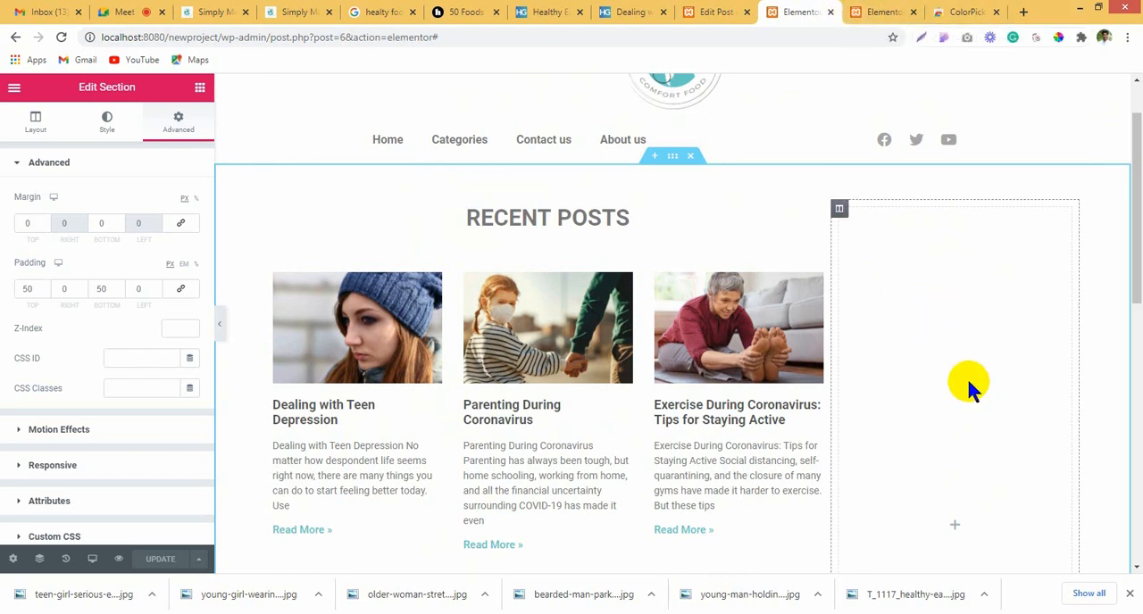
{"action": "scroll", "coordinate": [942, 327], "scroll_direction": "down", "scroll_amount": 3}
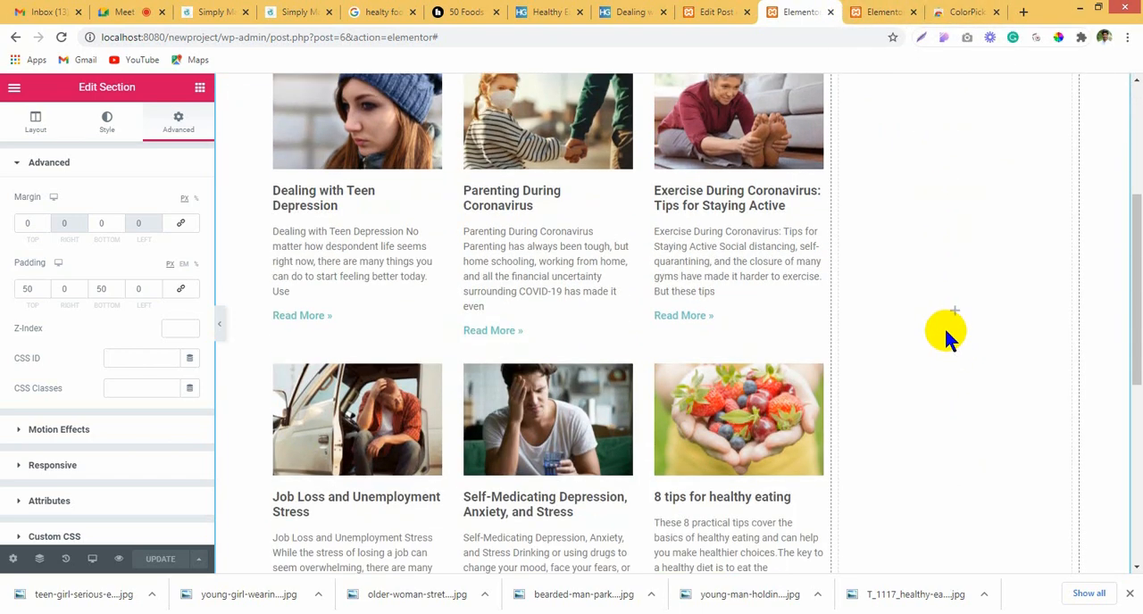
{"action": "scroll", "coordinate": [914, 364], "scroll_direction": "up", "scroll_amount": 3}
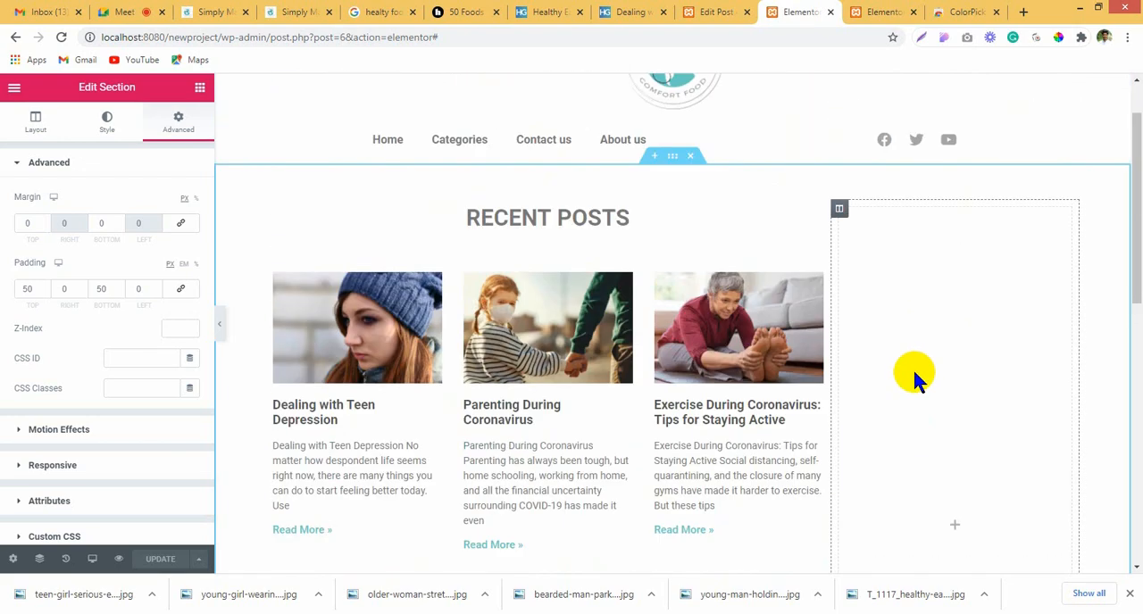
{"action": "scroll", "coordinate": [937, 304], "scroll_direction": "down", "scroll_amount": 3}
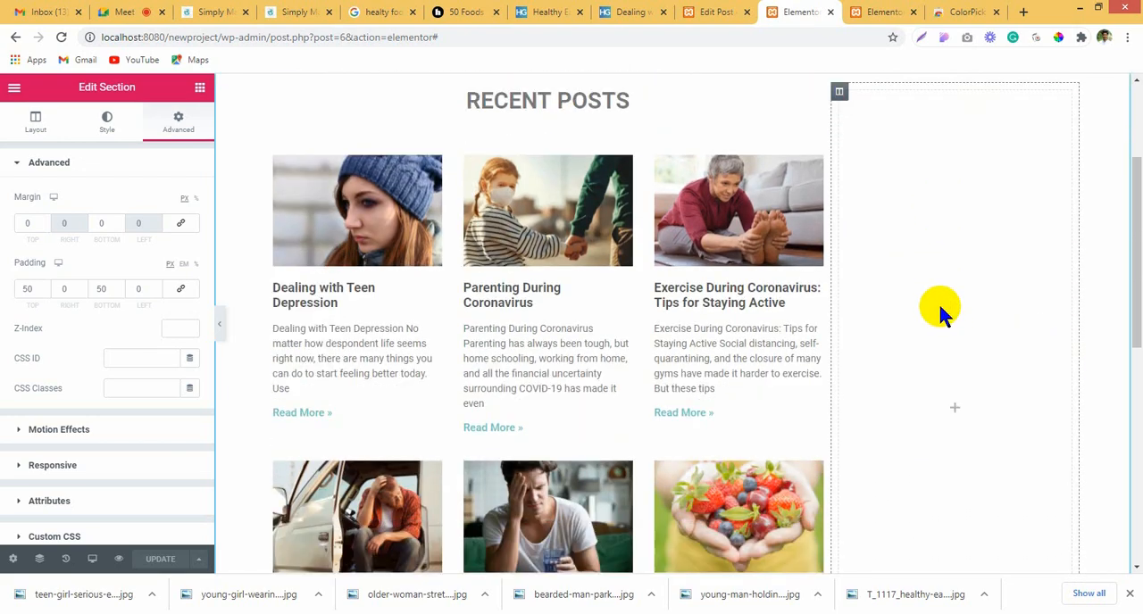
{"action": "scroll", "coordinate": [966, 383], "scroll_direction": "down", "scroll_amount": 2}
{"action": "scroll", "coordinate": [966, 383], "scroll_direction": "up", "scroll_amount": 2}
{"action": "scroll", "coordinate": [548, 440], "scroll_direction": "down", "scroll_amount": 3}
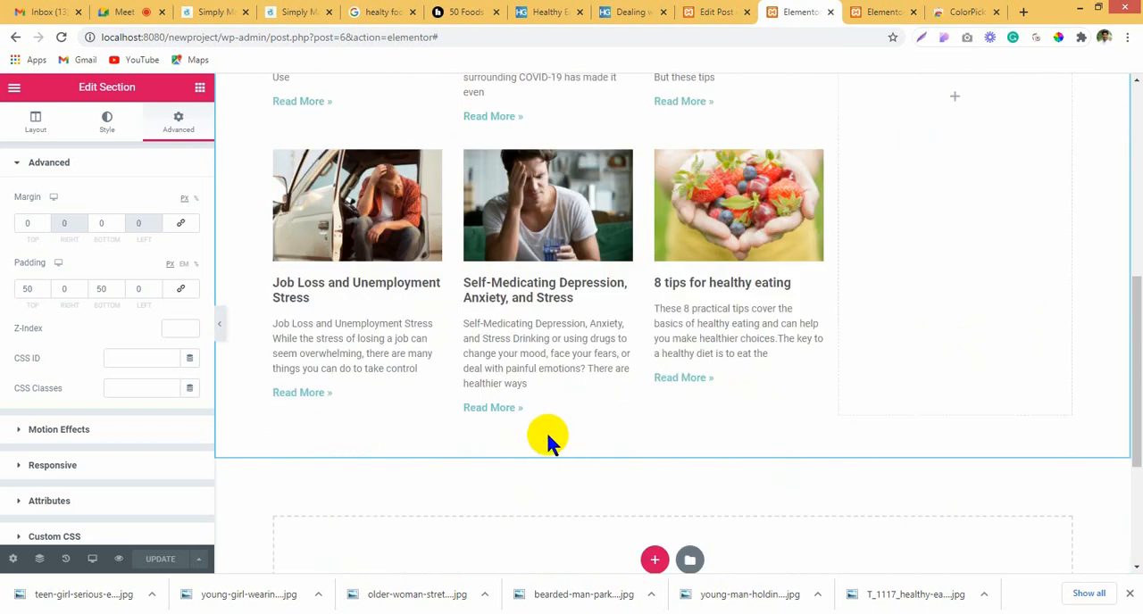
{"action": "scroll", "coordinate": [920, 304], "scroll_direction": "up", "scroll_amount": 5}
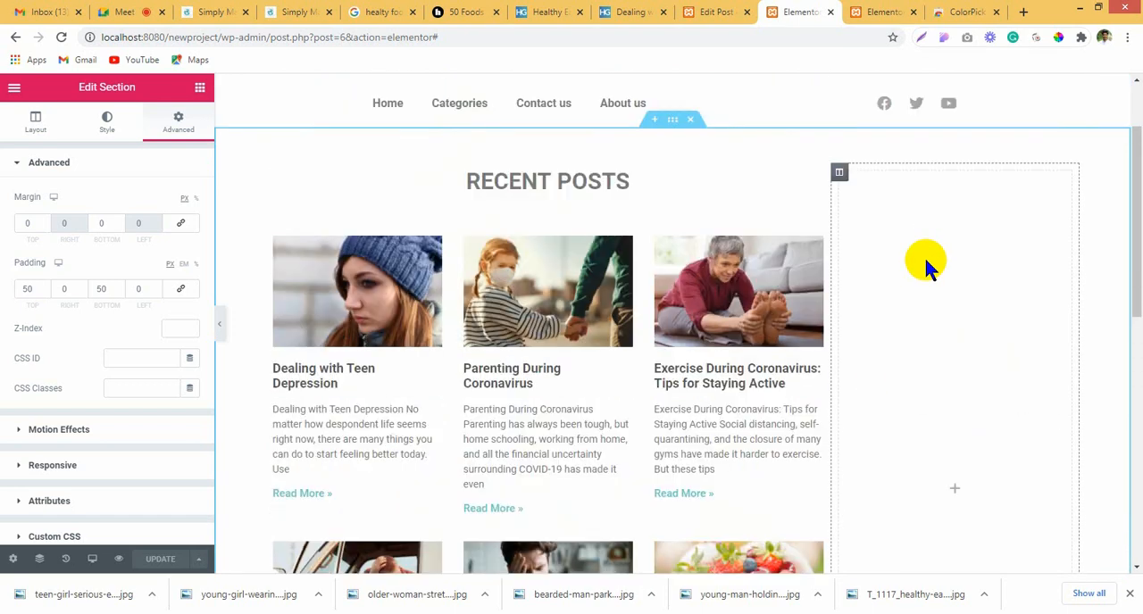
Step: Unlink the padding values of the empty column beside the posts grid
{"action": "left_click", "coordinate": [900, 382]}
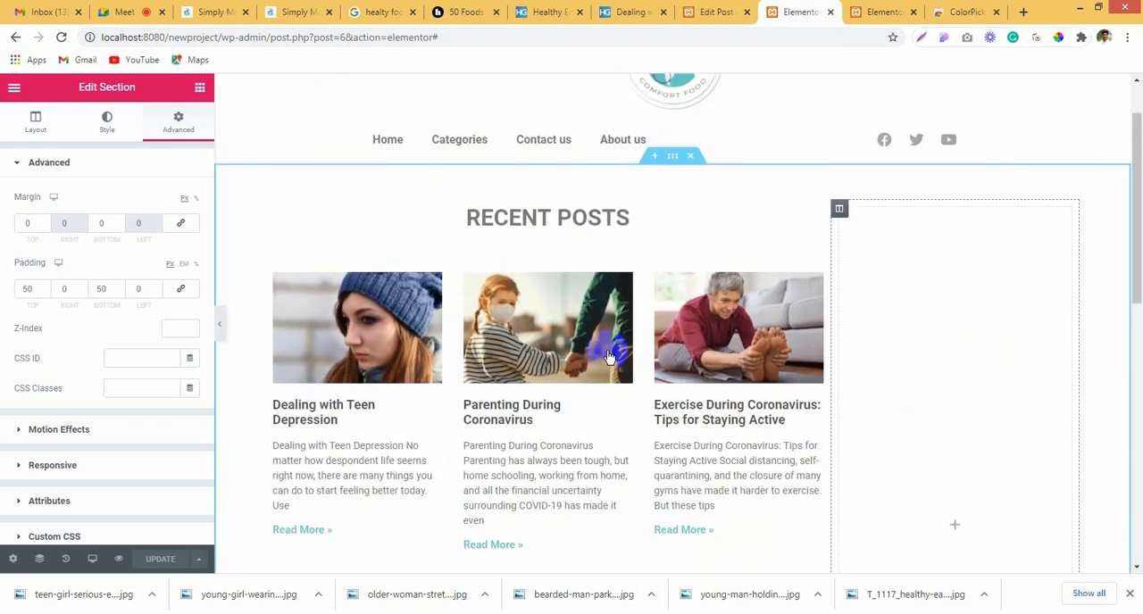
{"action": "left_click", "coordinate": [840, 210]}
{"action": "left_click", "coordinate": [176, 125]}
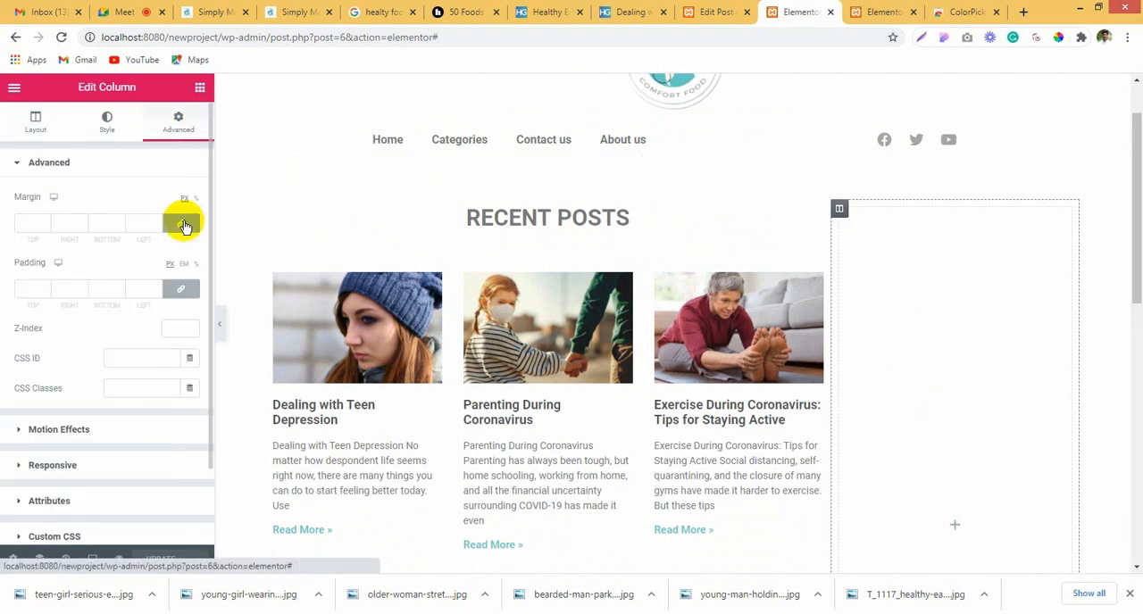
{"action": "left_click", "coordinate": [181, 289]}
Step: Add an Inner Section to the empty column beside the posts and delete one of its two columns
{"action": "left_click", "coordinate": [200, 87]}
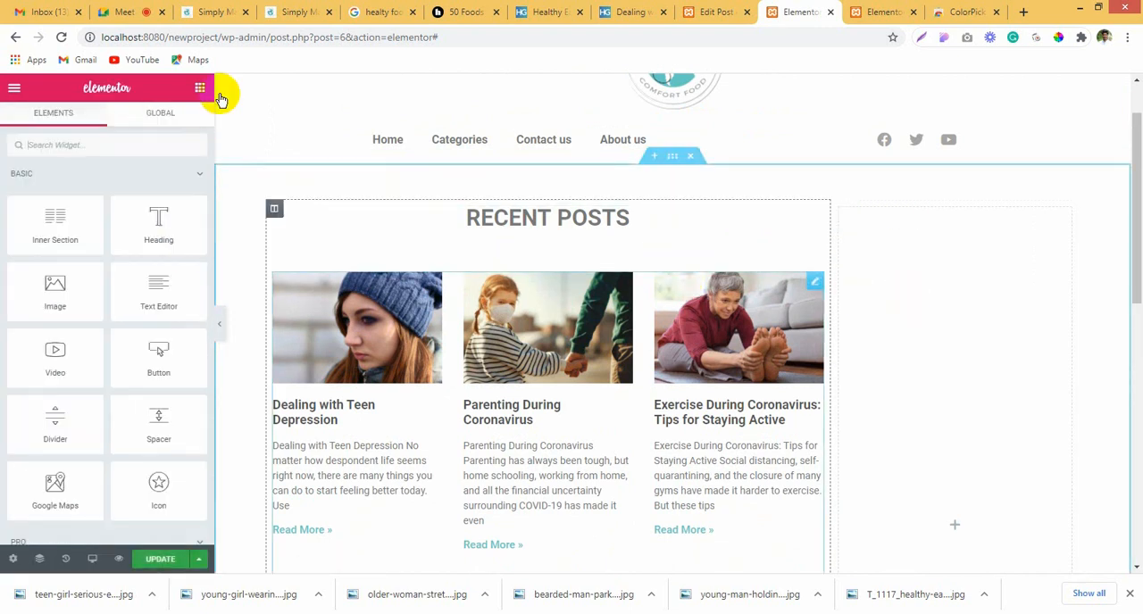
{"action": "left_click_drag", "start_coordinate": [41, 235], "coordinate": [888, 382]}
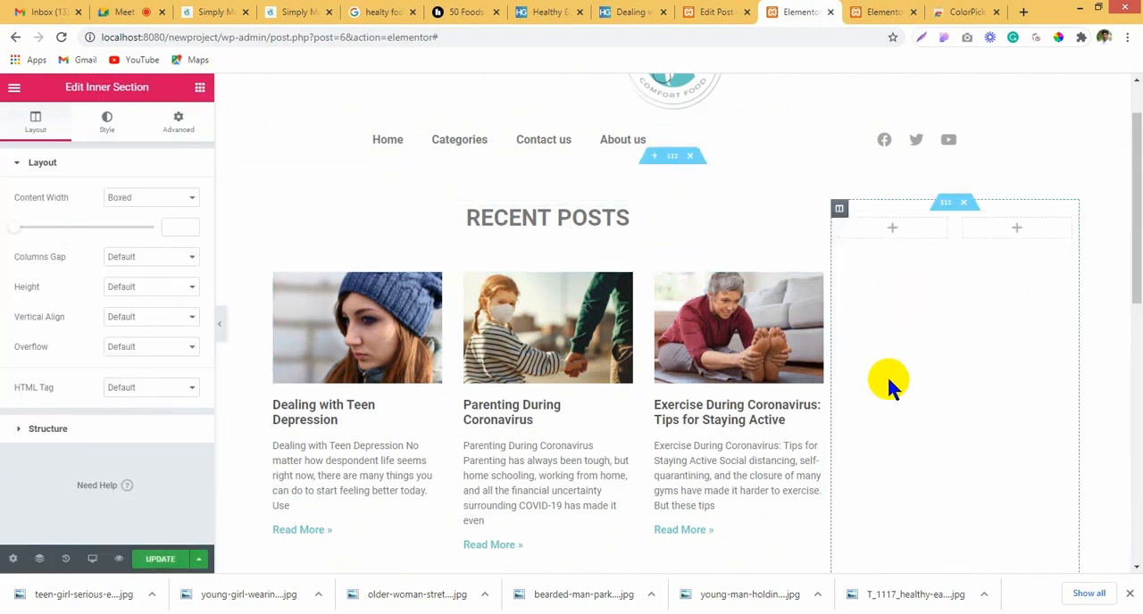
{"action": "right_click", "coordinate": [844, 156]}
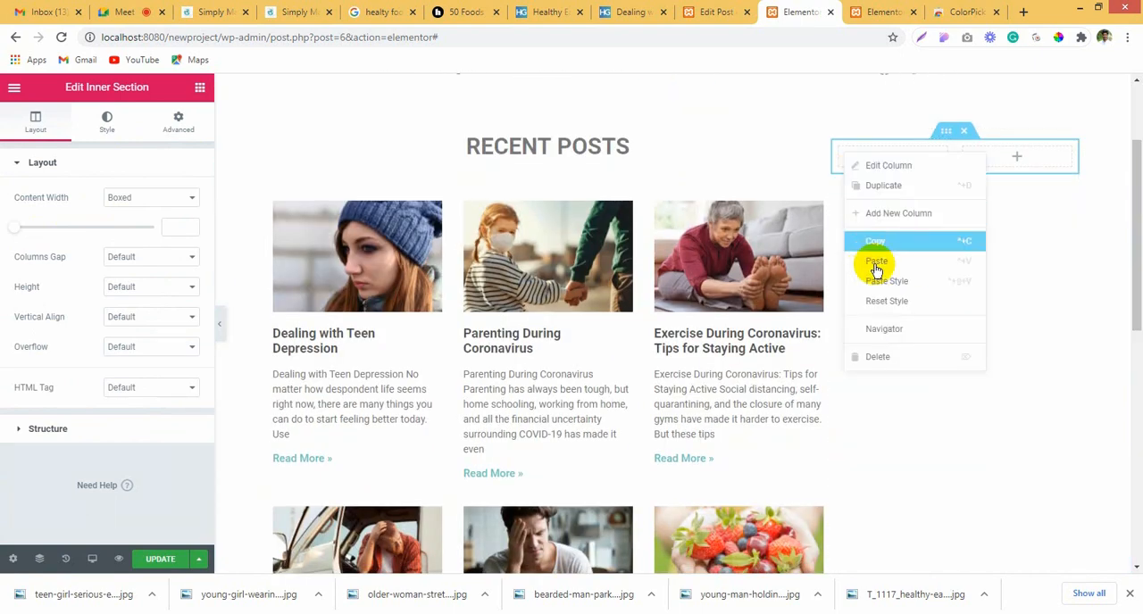
{"action": "left_click", "coordinate": [908, 357]}
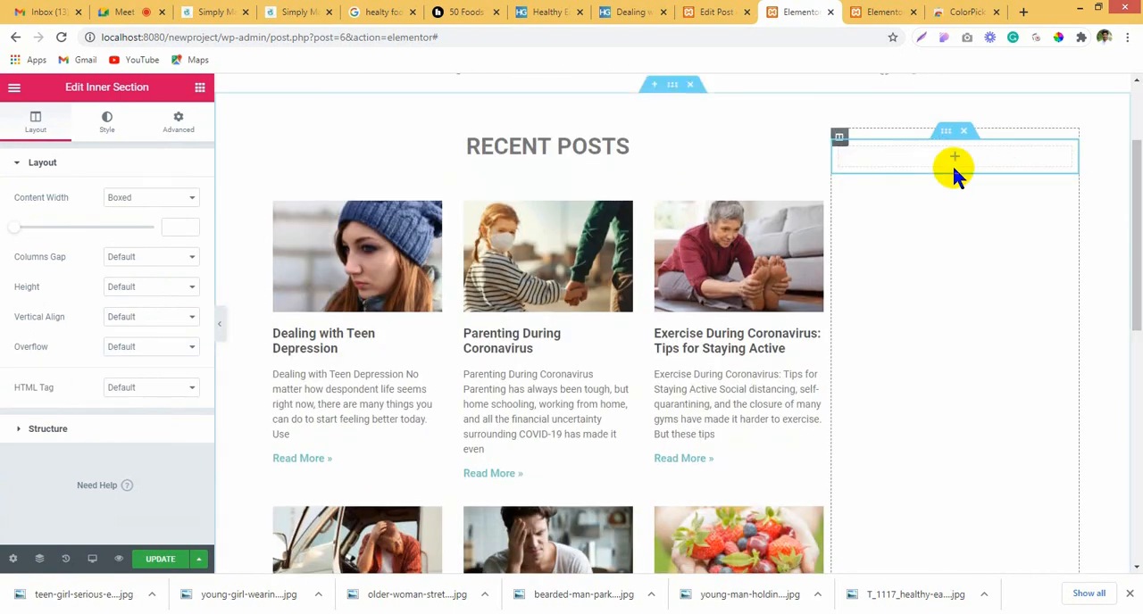
Step: Add a Heading widget to the inner section beside the posts grid and title it "About us"
{"action": "left_click", "coordinate": [839, 143]}
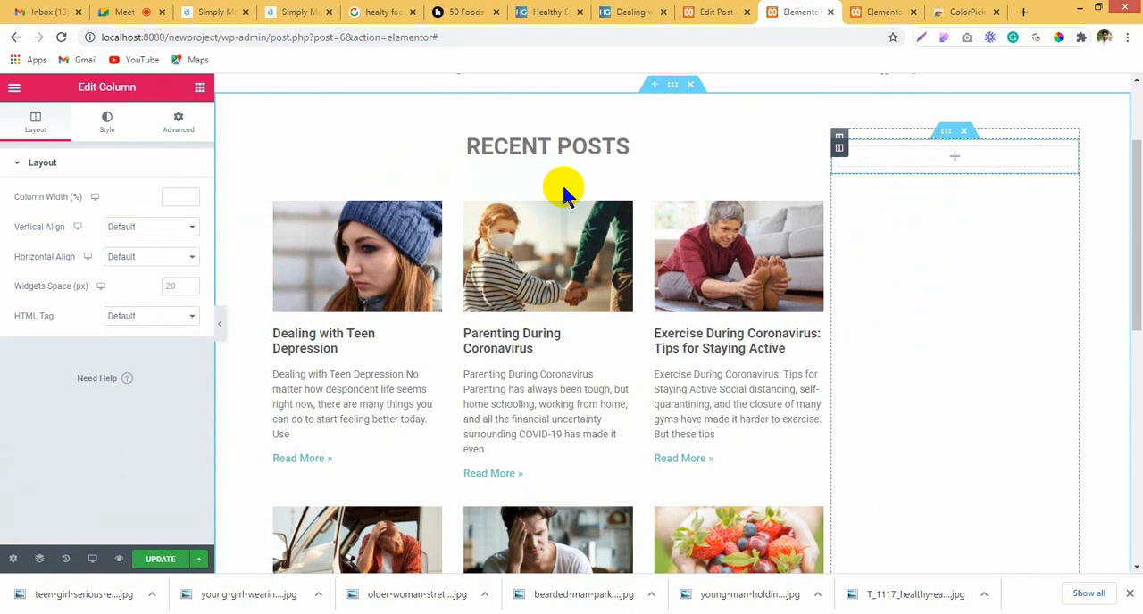
{"action": "left_click", "coordinate": [174, 123]}
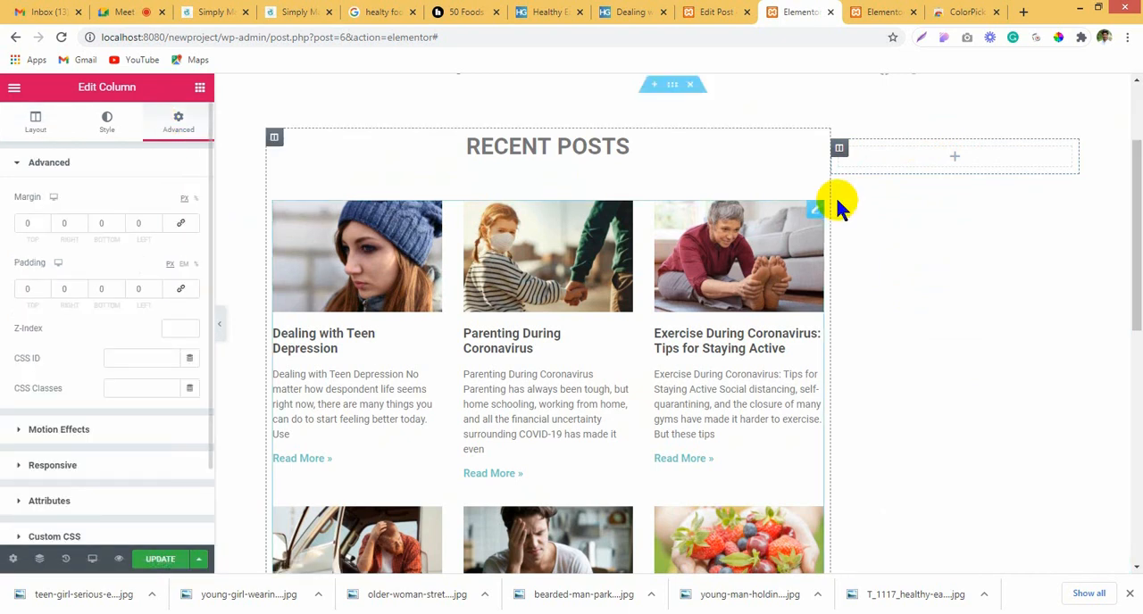
{"action": "left_click", "coordinate": [989, 150]}
{"action": "left_click_drag", "start_coordinate": [163, 217], "coordinate": [710, 191]}
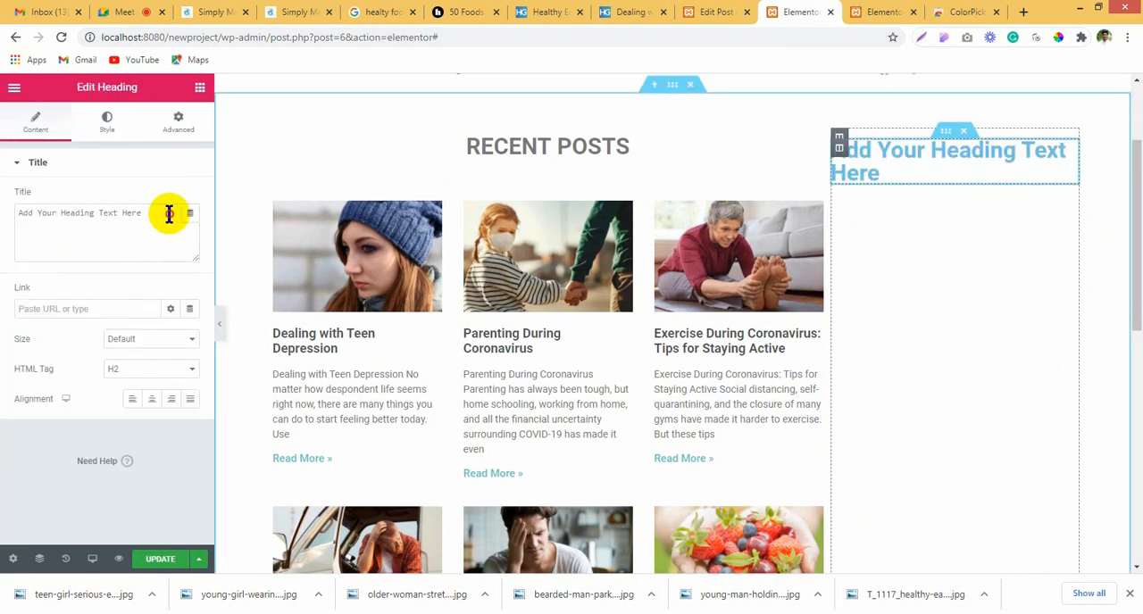
{"action": "left_click_drag", "start_coordinate": [166, 213], "coordinate": [5, 246]}
{"action": "type", "text": "About us"}
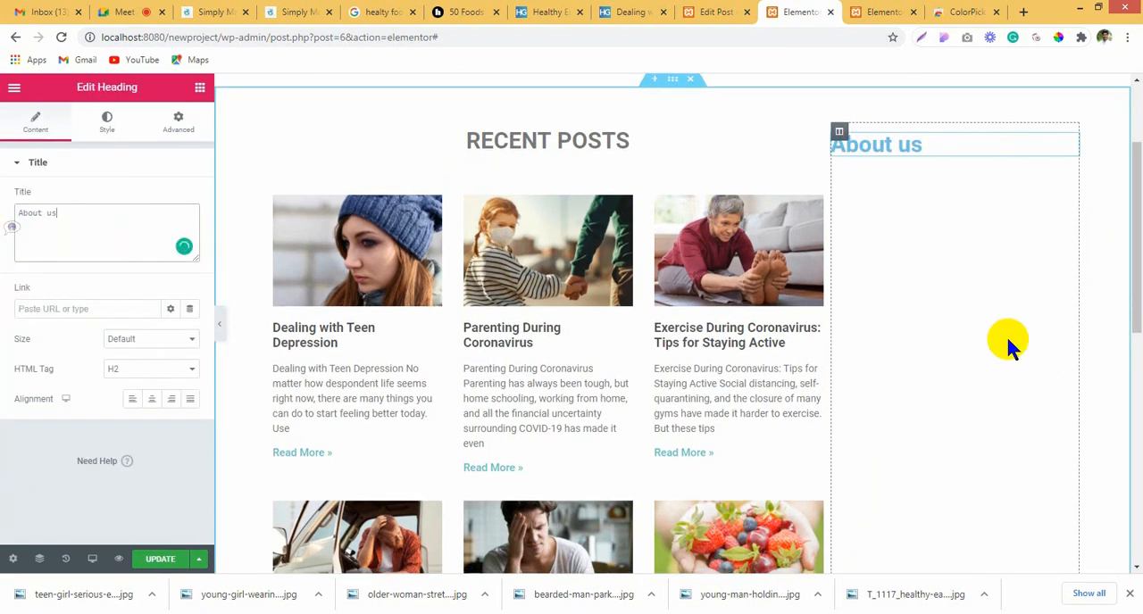
{"action": "scroll", "coordinate": [1005, 337], "scroll_direction": "down", "scroll_amount": 7}
{"action": "scroll", "coordinate": [769, 256], "scroll_direction": "up", "scroll_amount": 10}
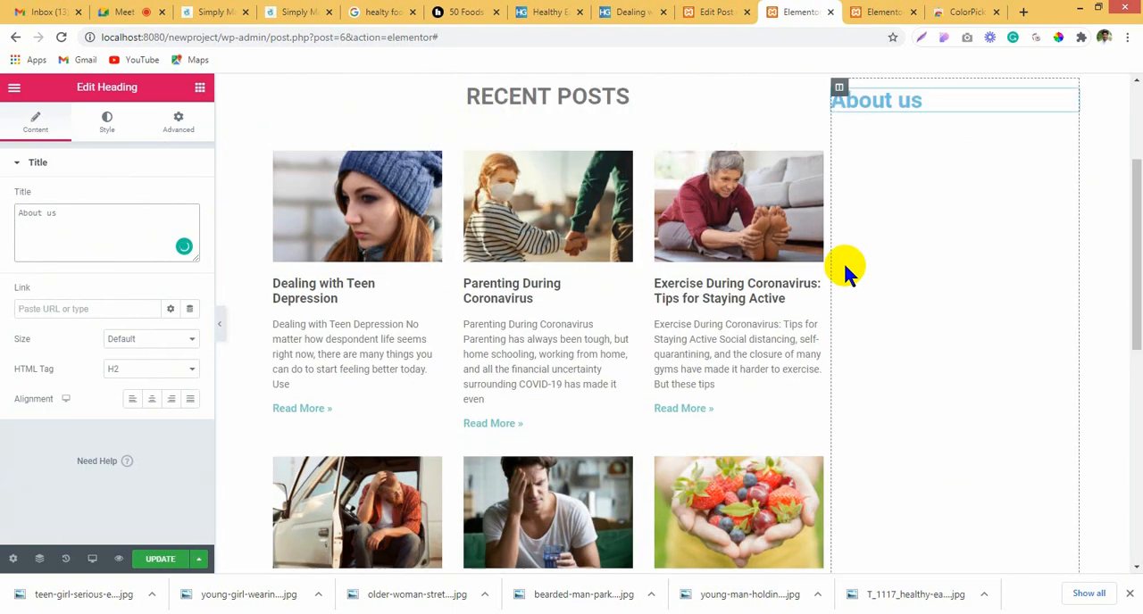
Step: Centre the "About us" heading and set its text color to black (#000000)
{"action": "left_click", "coordinate": [148, 402]}
{"action": "left_click", "coordinate": [104, 123]}
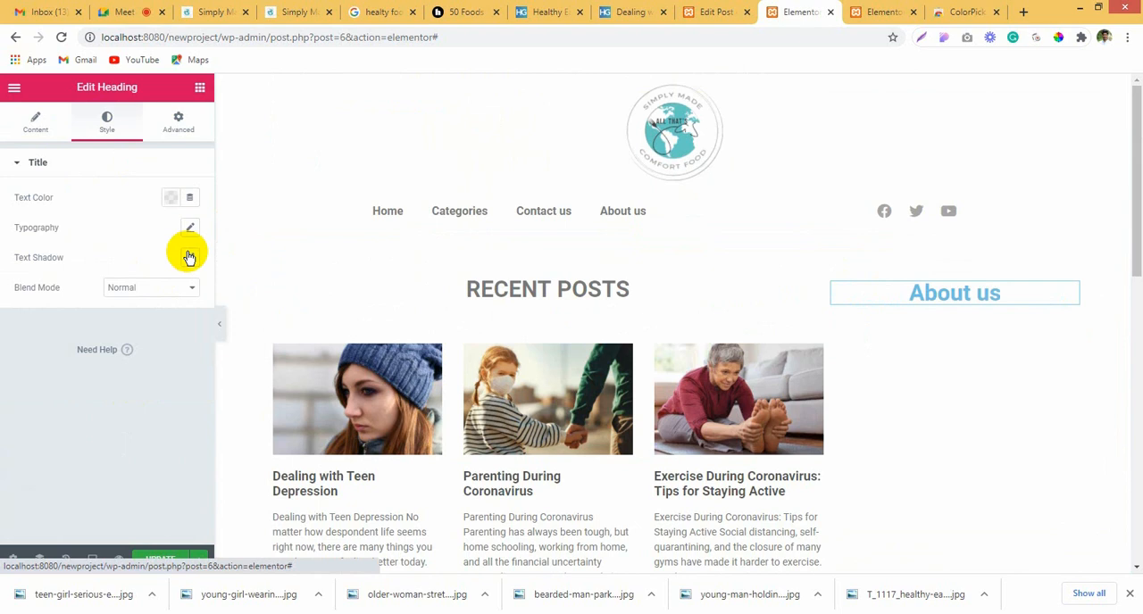
{"action": "left_click", "coordinate": [176, 197]}
{"action": "left_click", "coordinate": [214, 231]}
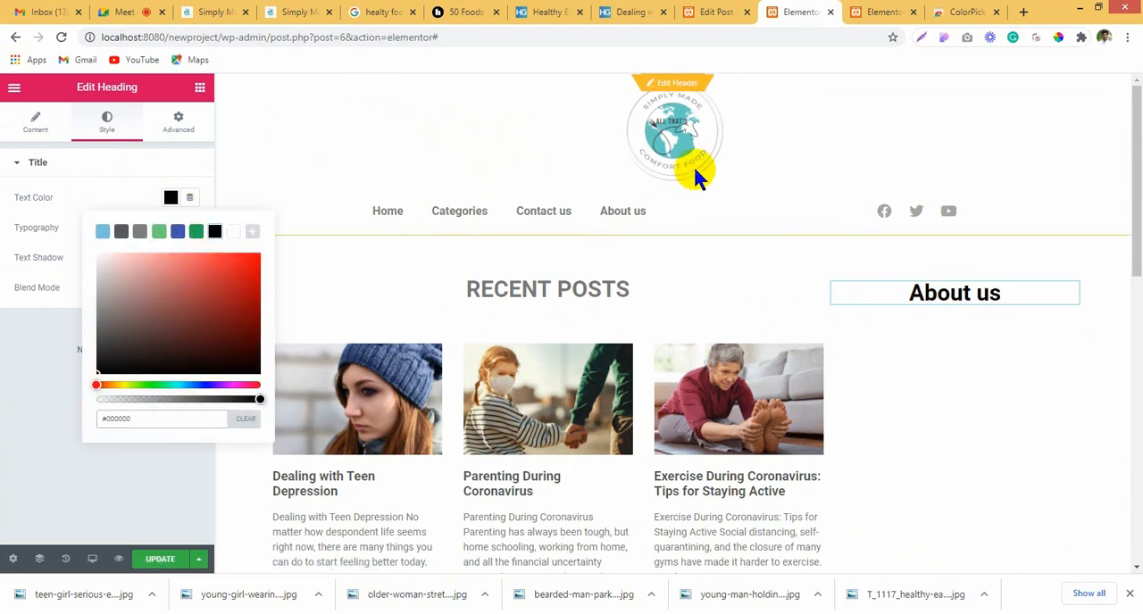
Step: Copy the "Recent Posts" heading and paste its style onto the "About us" heading
{"action": "left_click", "coordinate": [616, 289]}
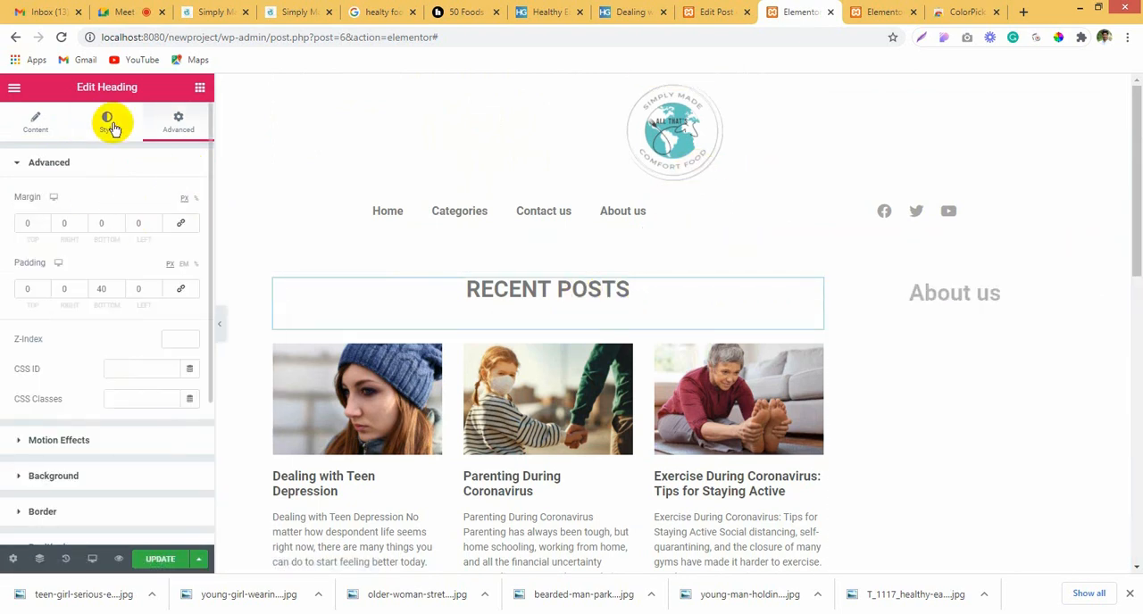
{"action": "right_click", "coordinate": [556, 292]}
{"action": "left_click", "coordinate": [630, 350]}
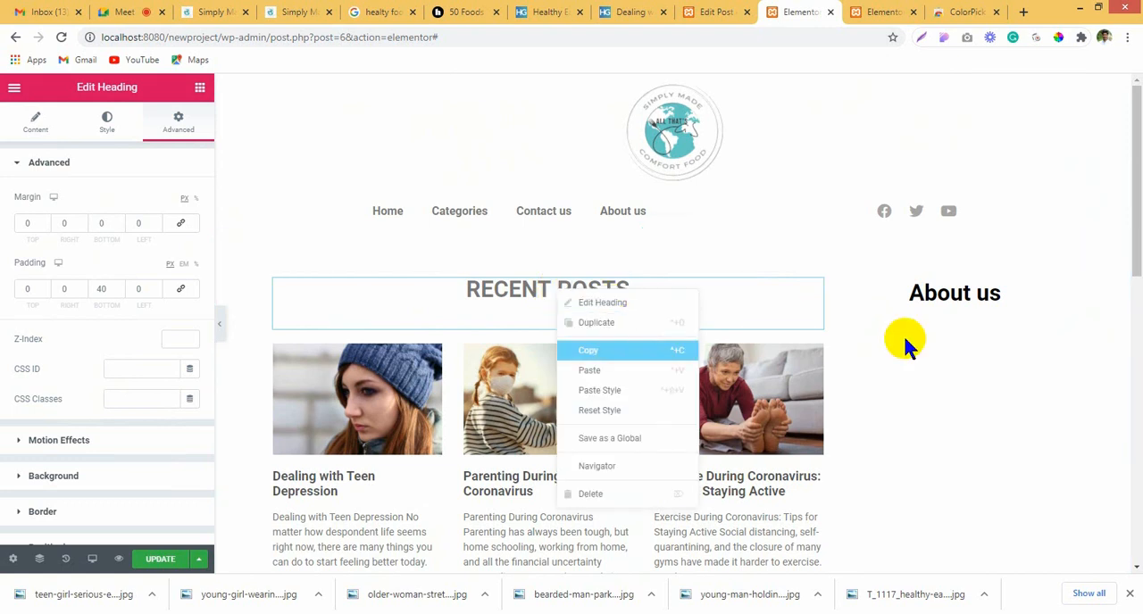
{"action": "right_click", "coordinate": [989, 295]}
{"action": "left_click", "coordinate": [1040, 397]}
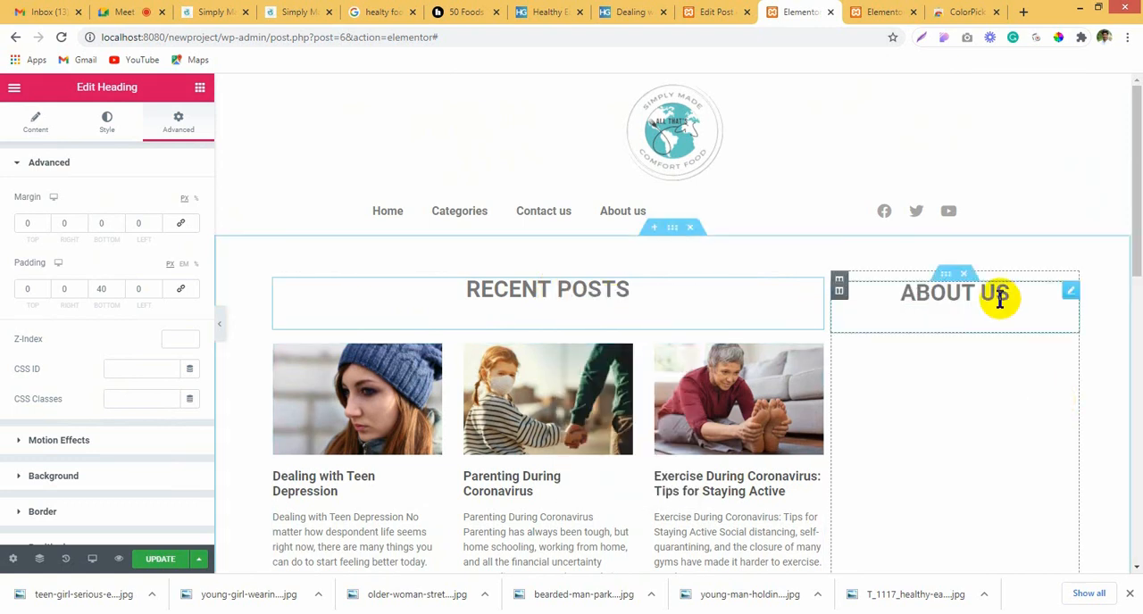
Step: Set the "About us" heading's typography size to 19 px
{"action": "left_click", "coordinate": [106, 125]}
{"action": "left_click", "coordinate": [190, 227]}
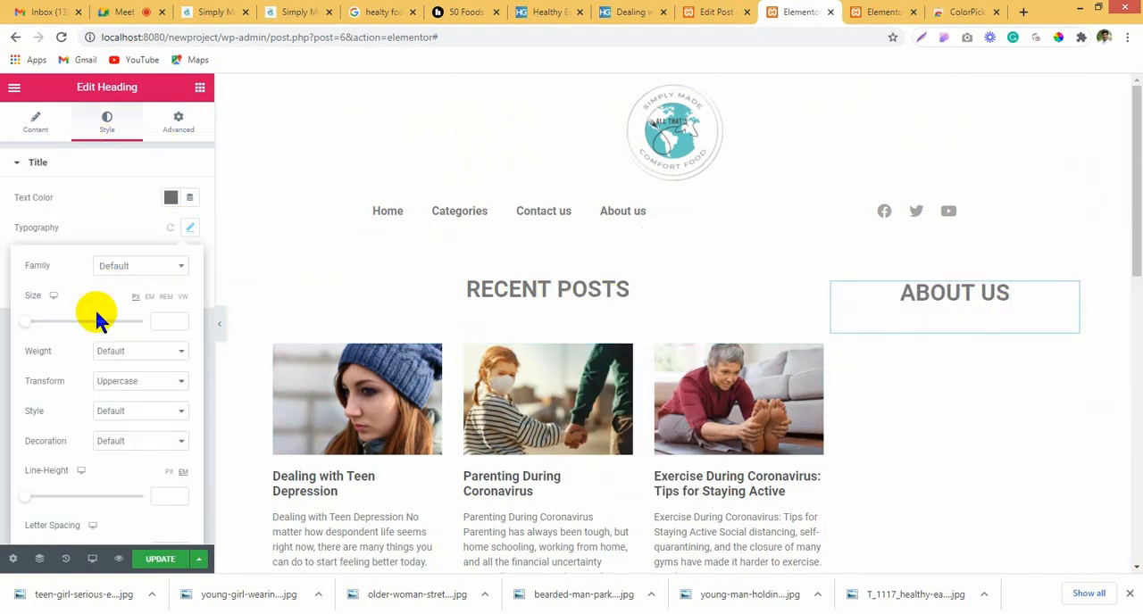
{"action": "left_click_drag", "start_coordinate": [35, 325], "coordinate": [41, 327]}
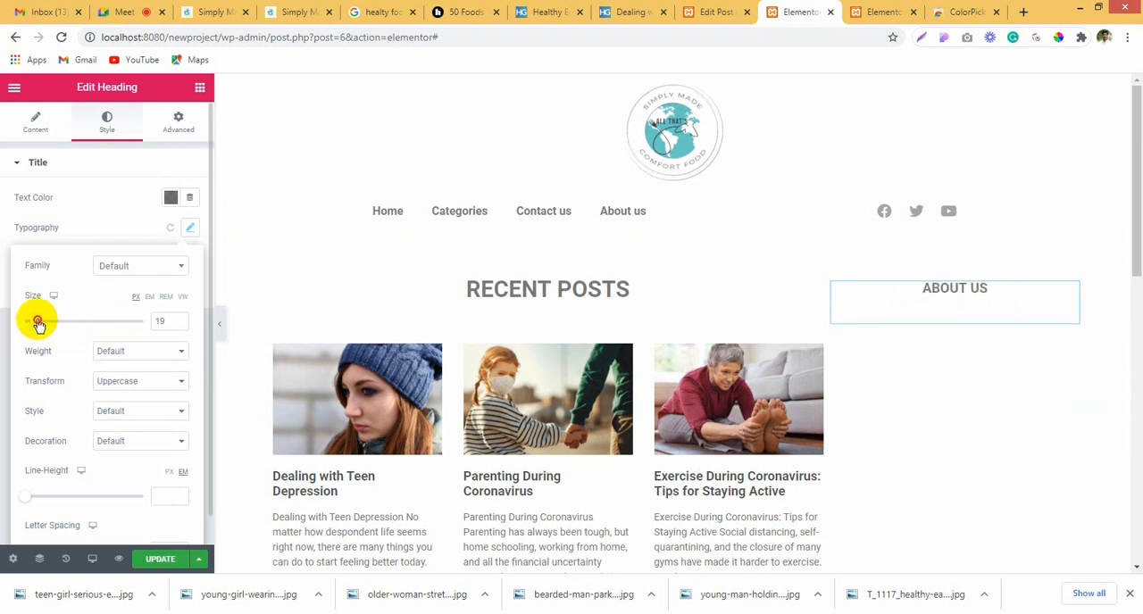
{"action": "left_click", "coordinate": [989, 308]}
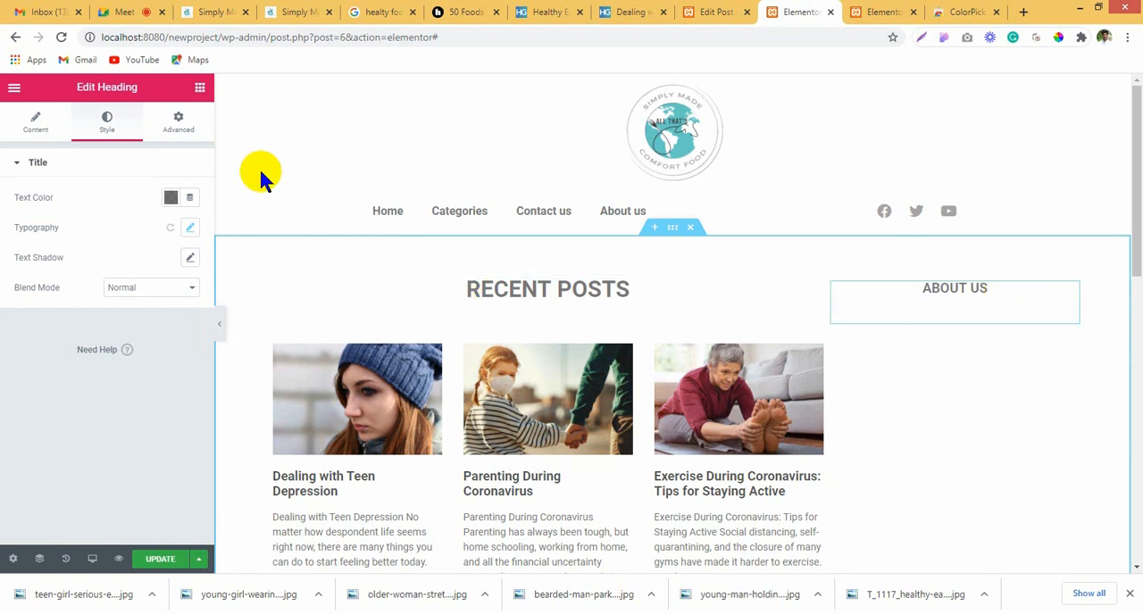
Step: Add an Image widget under the "About us" heading using teen-girl-serious-expression-768.jpg from the media library, with its width set to 52%
{"action": "left_click", "coordinate": [200, 86]}
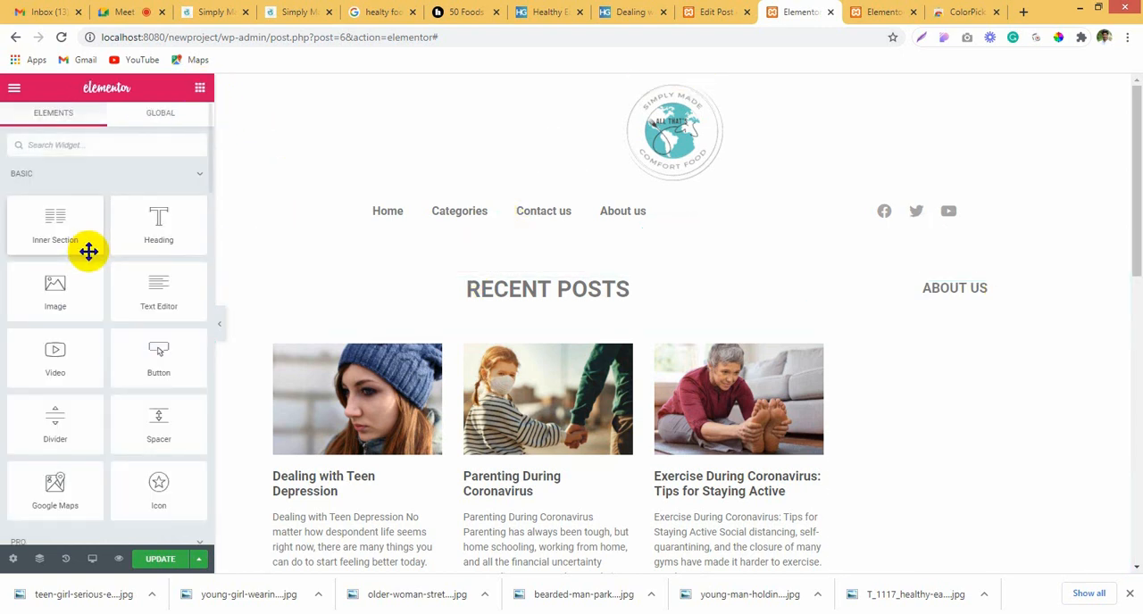
{"action": "left_click_drag", "start_coordinate": [85, 303], "coordinate": [965, 305]}
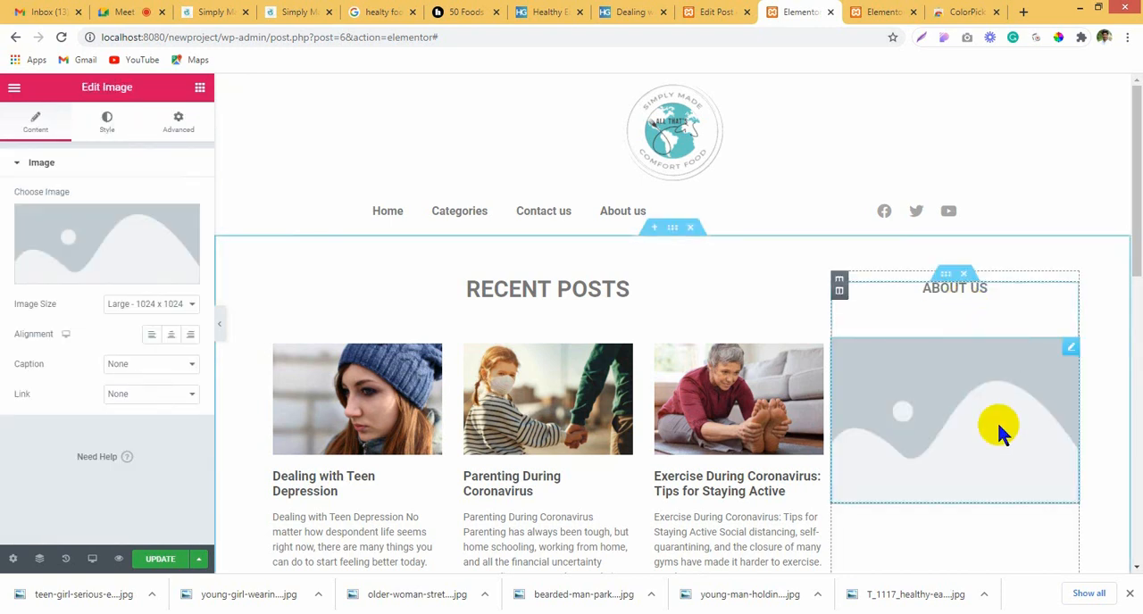
{"action": "left_click", "coordinate": [36, 230]}
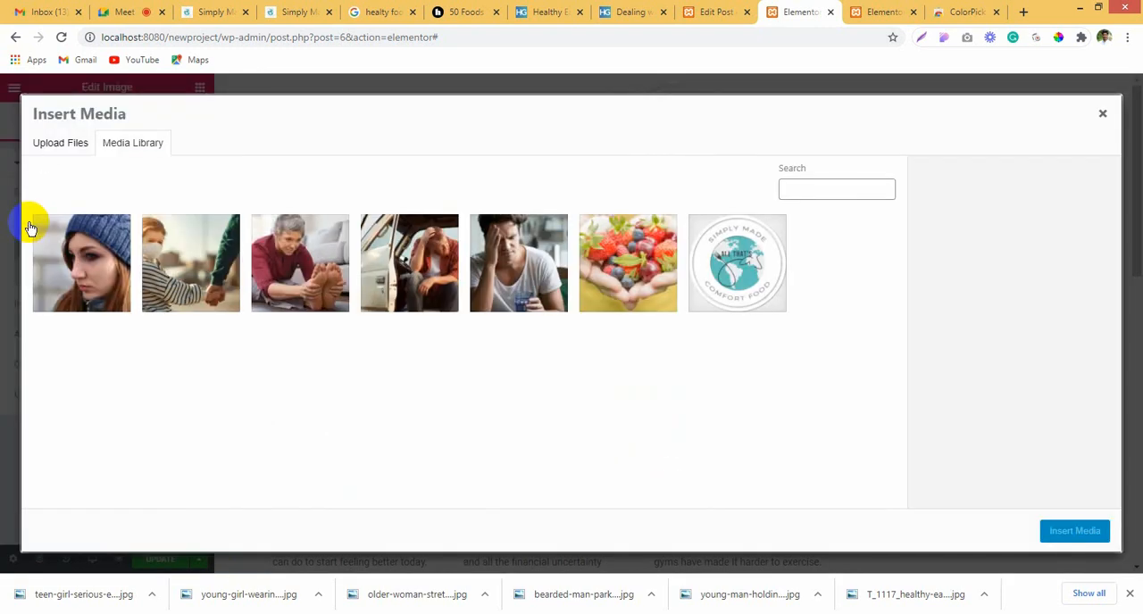
{"action": "left_click", "coordinate": [56, 247]}
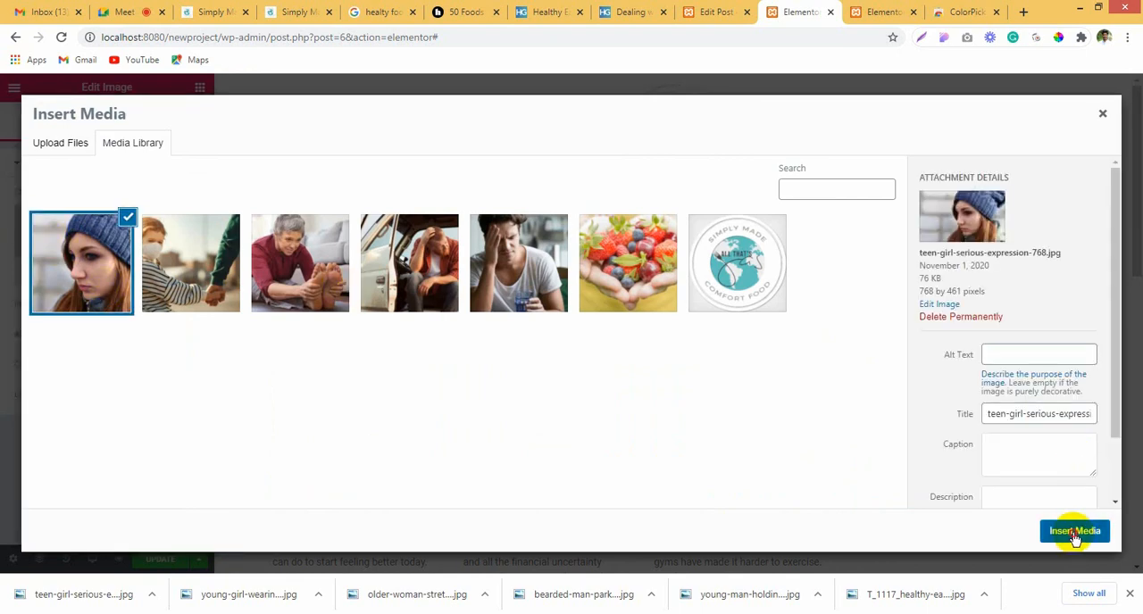
{"action": "left_click", "coordinate": [1075, 532]}
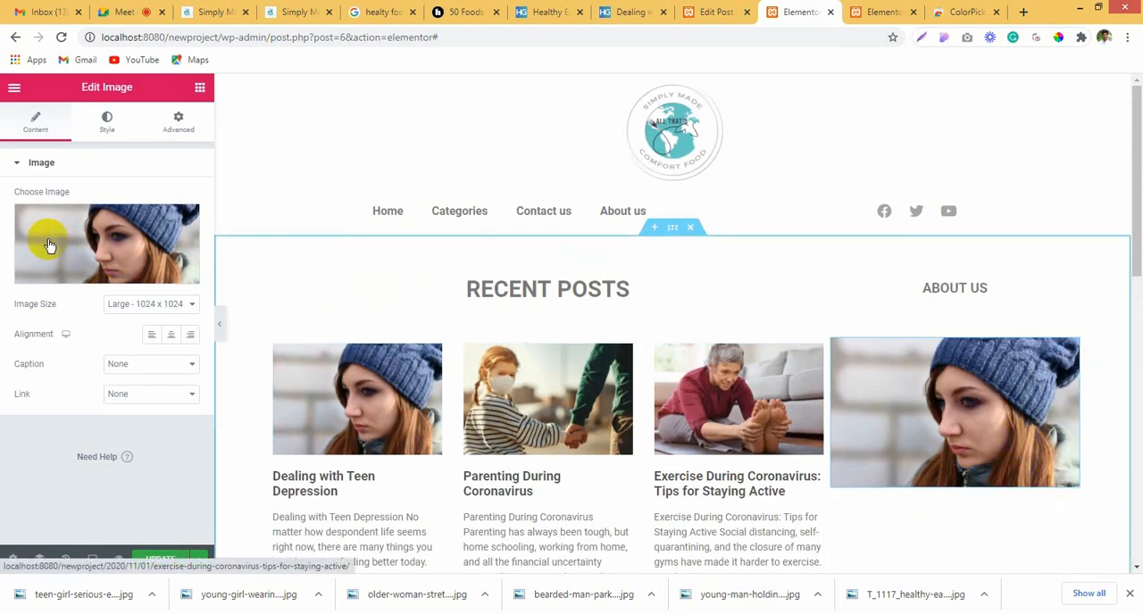
{"action": "left_click", "coordinate": [108, 125]}
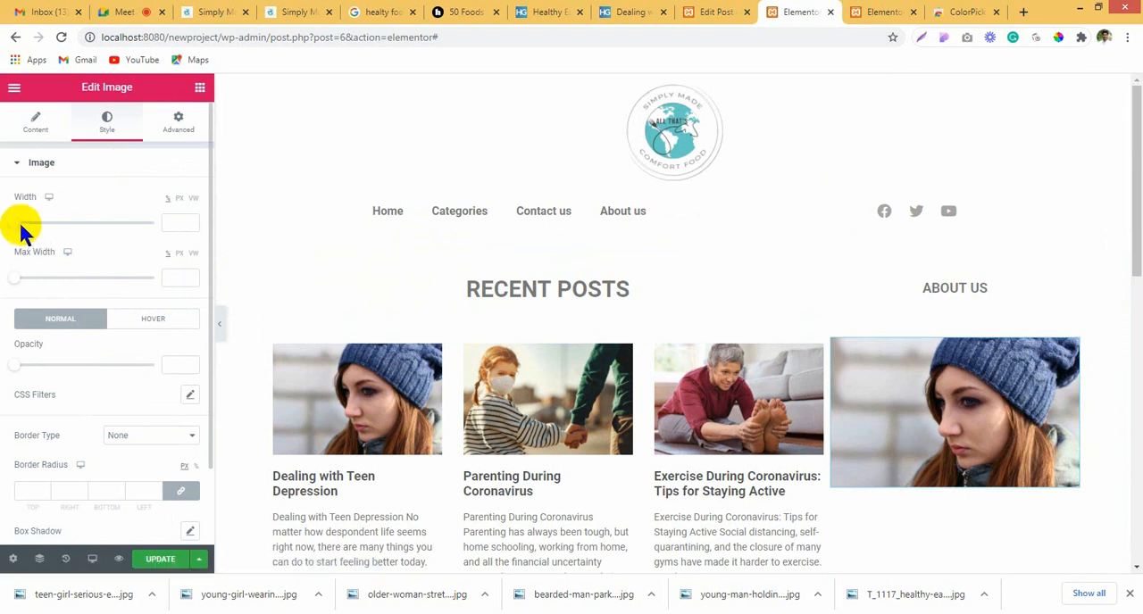
{"action": "left_click_drag", "start_coordinate": [22, 230], "coordinate": [85, 234]}
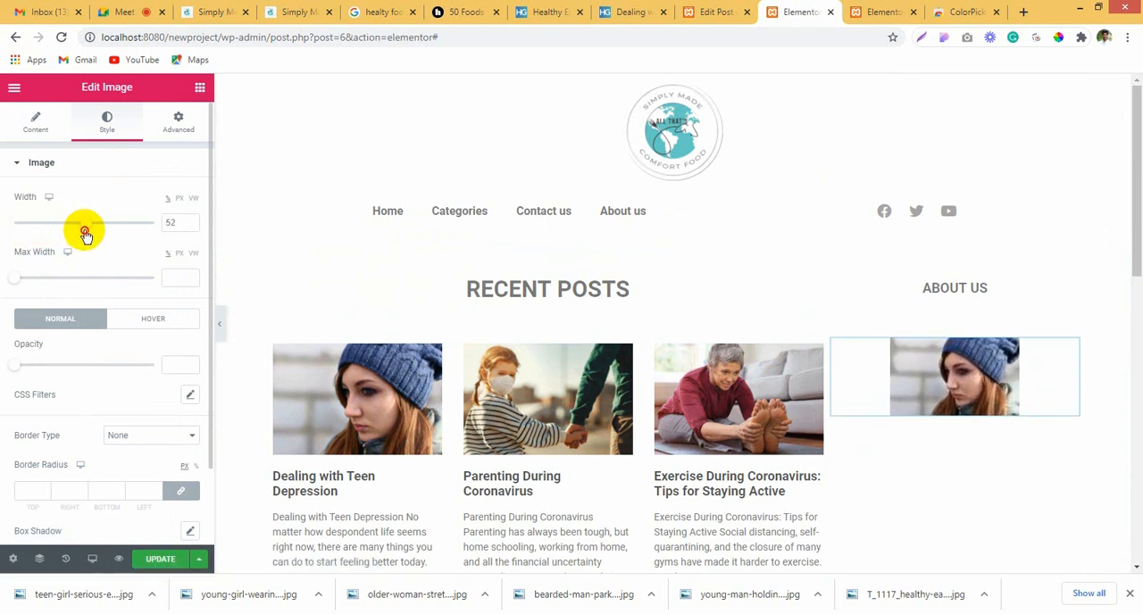
Step: Set the "About us" heading's bottom padding to 0 px and its bottom margin to -15 px
{"action": "left_click", "coordinate": [987, 304]}
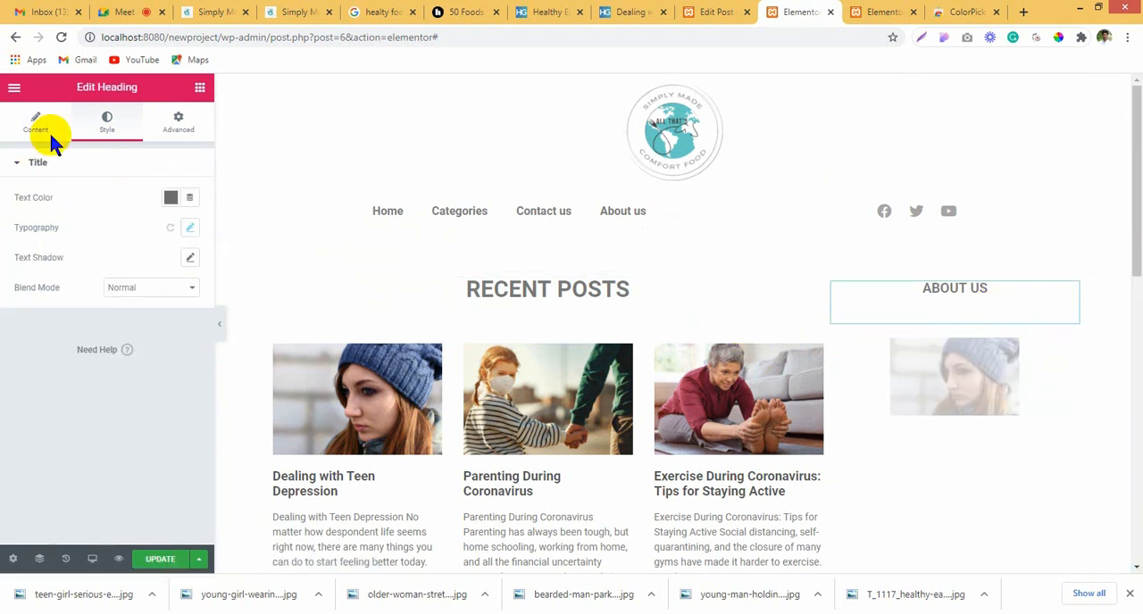
{"action": "left_click", "coordinate": [178, 121]}
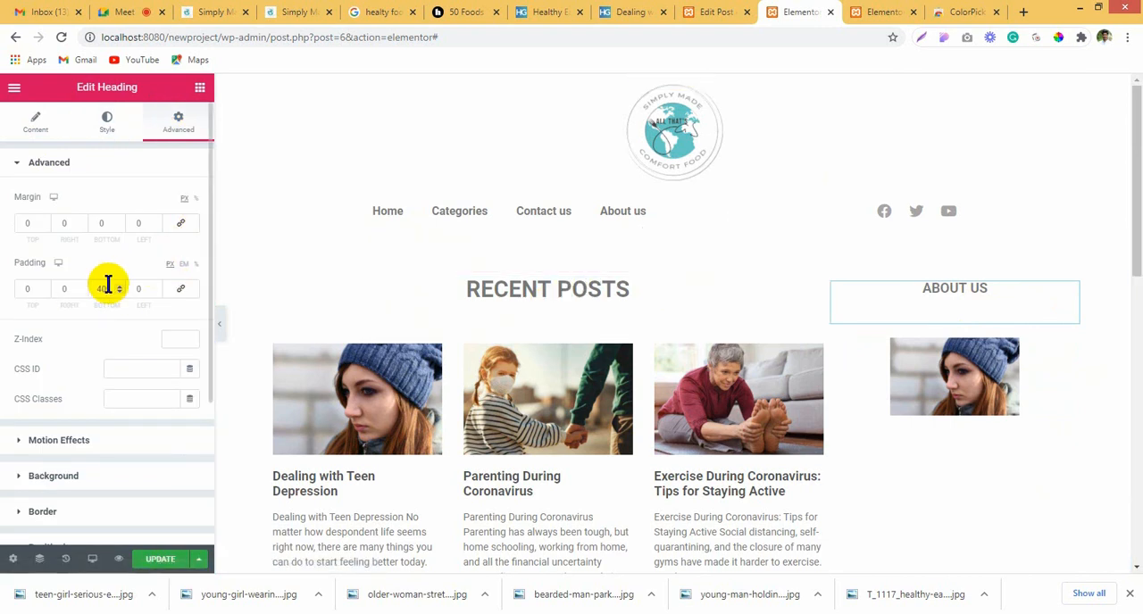
{"action": "type", "text": "0"}
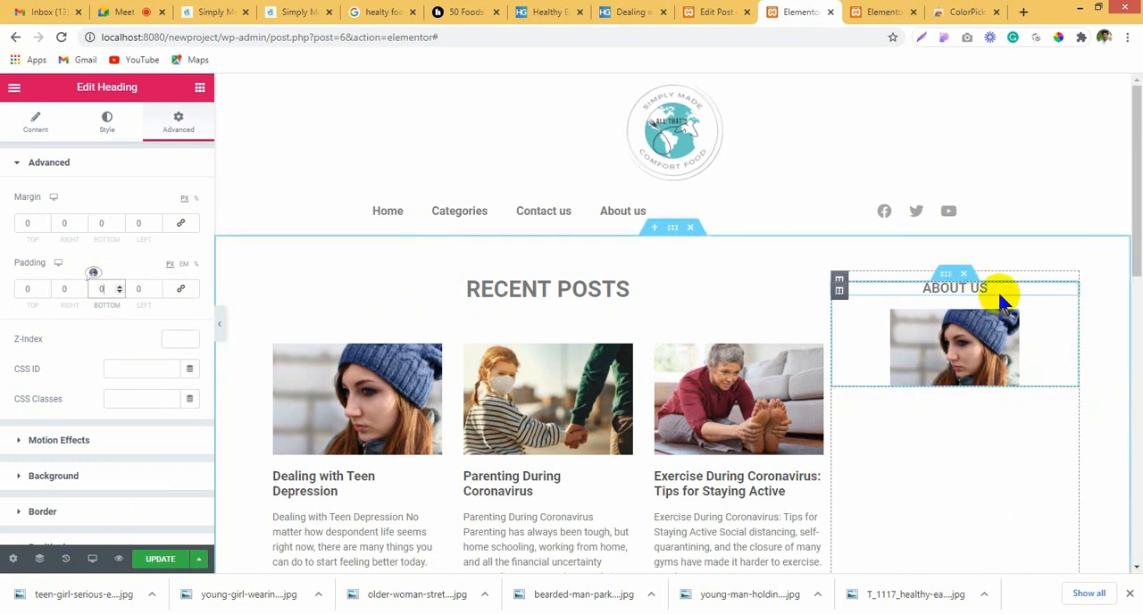
{"action": "left_click", "coordinate": [119, 226]}
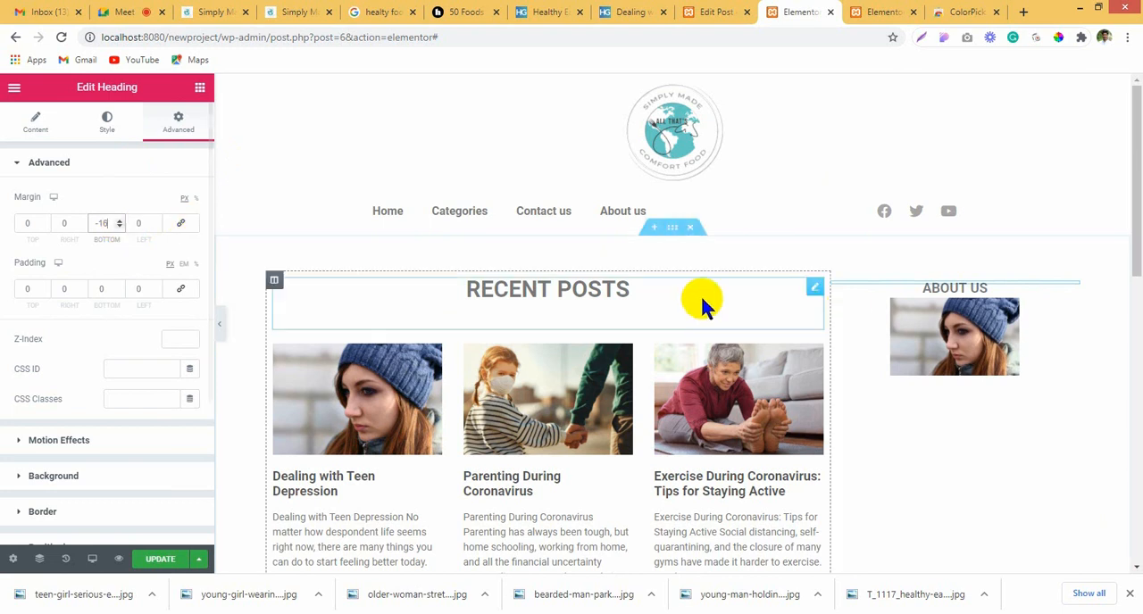
{"action": "left_click", "coordinate": [120, 221]}
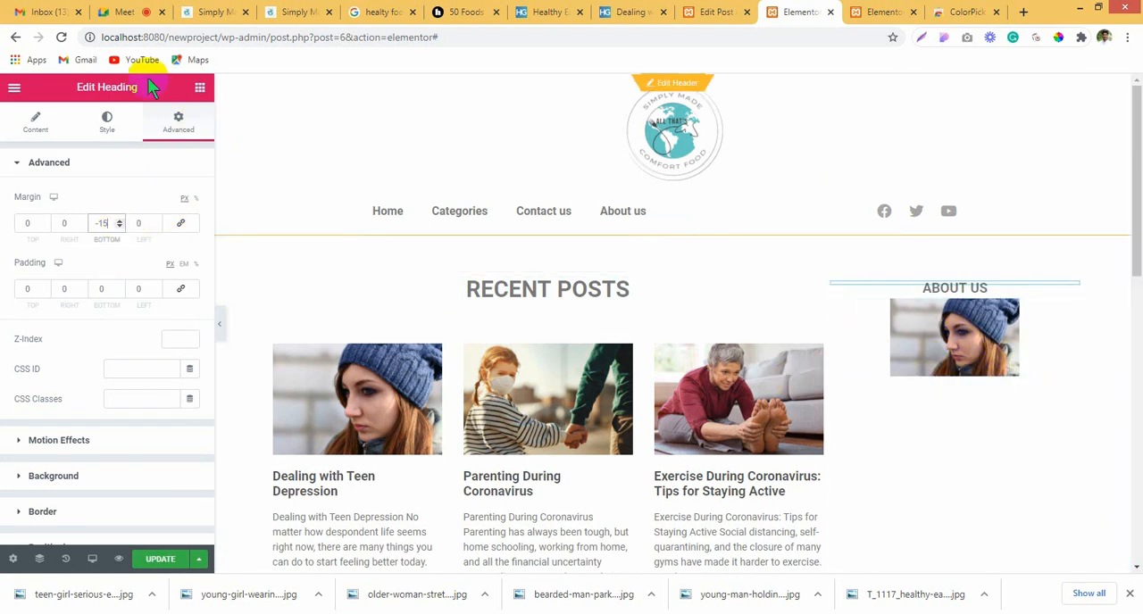
Step: Add a Text Editor widget below the sidebar image and centre its placeholder text
{"action": "left_click", "coordinate": [202, 91]}
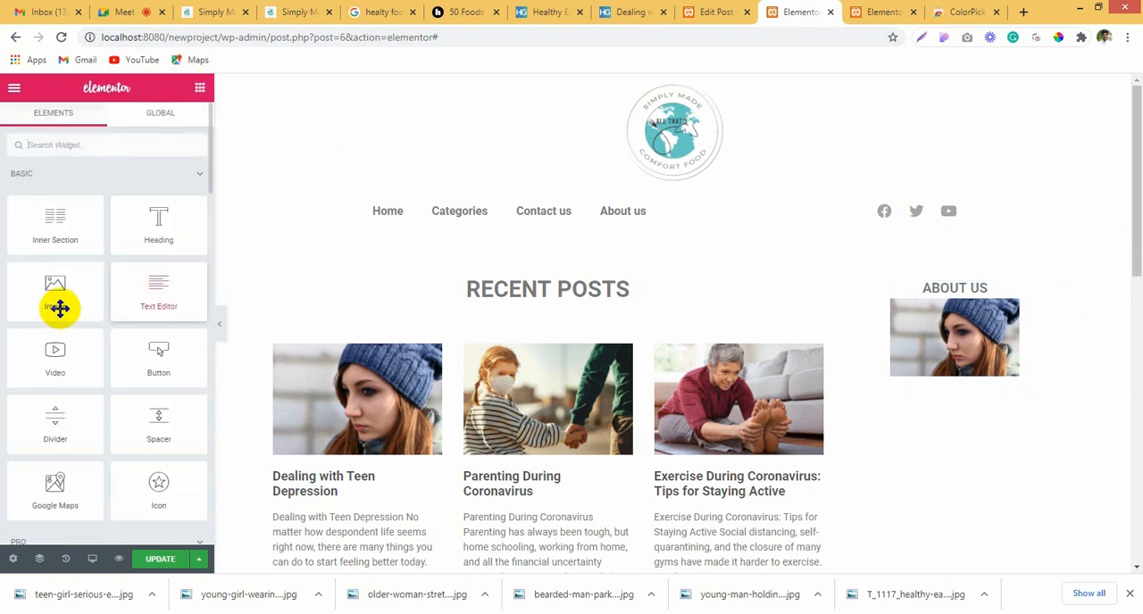
{"action": "left_click_drag", "start_coordinate": [60, 241], "coordinate": [30, 235]}
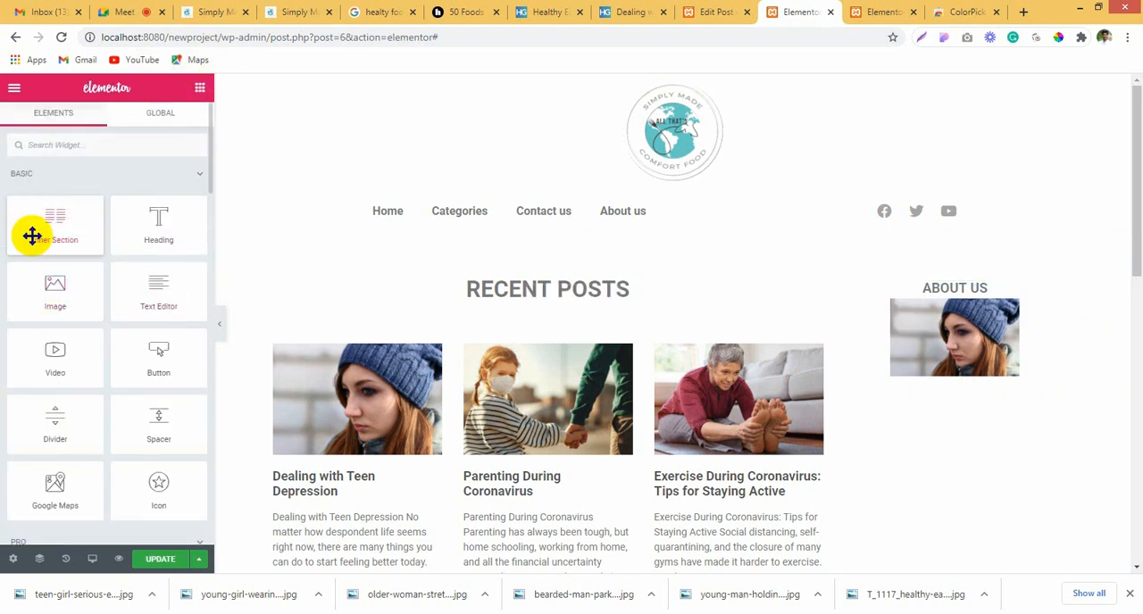
{"action": "left_click_drag", "start_coordinate": [168, 295], "coordinate": [947, 366]}
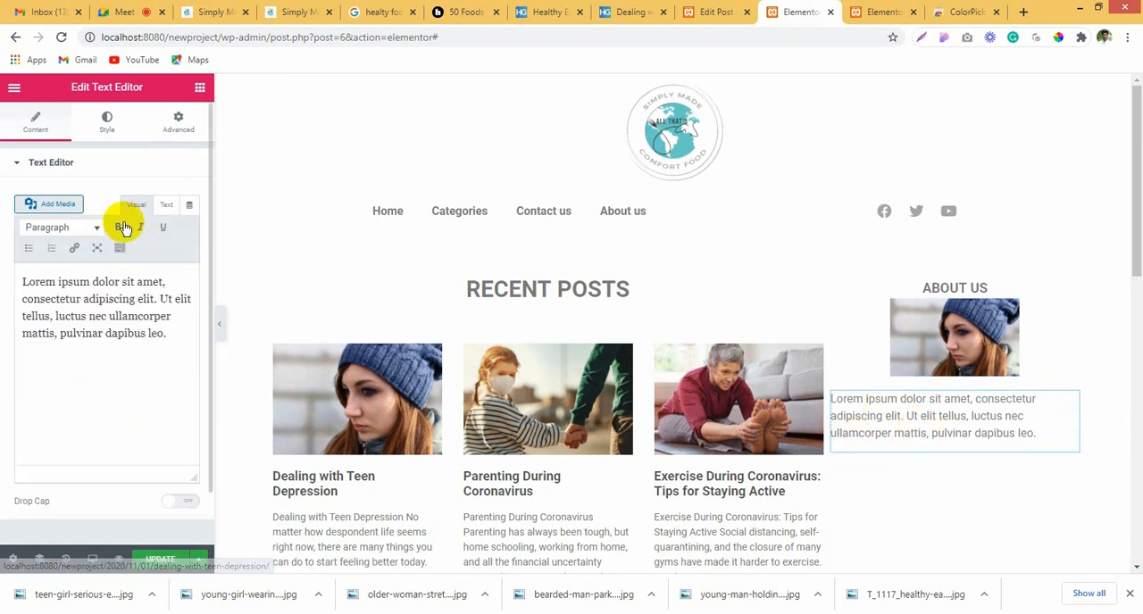
{"action": "left_click", "coordinate": [100, 125]}
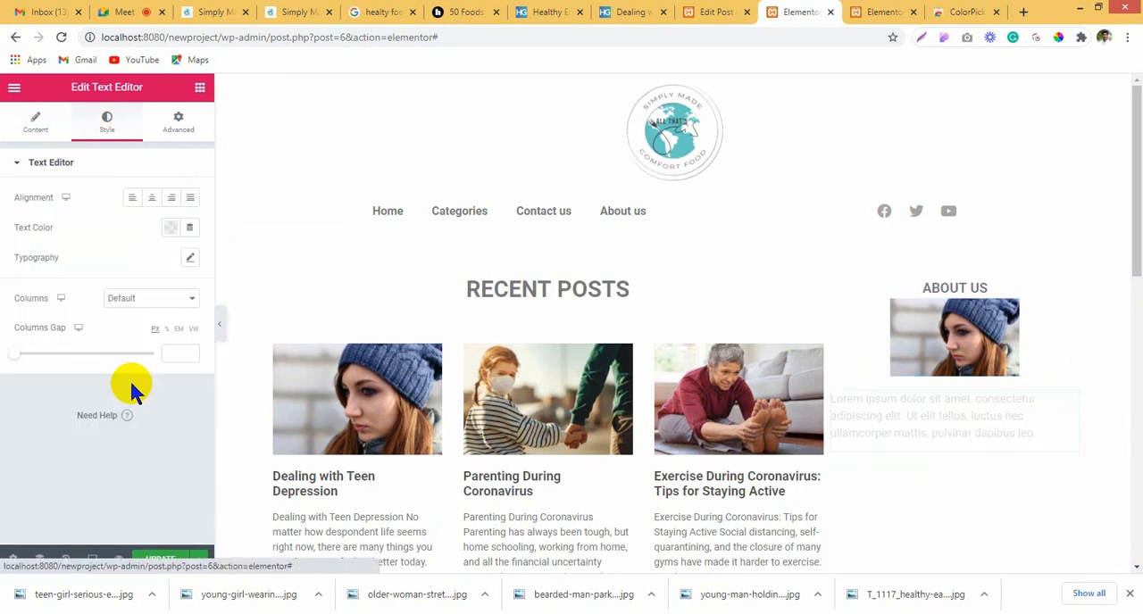
{"action": "left_click", "coordinate": [154, 198]}
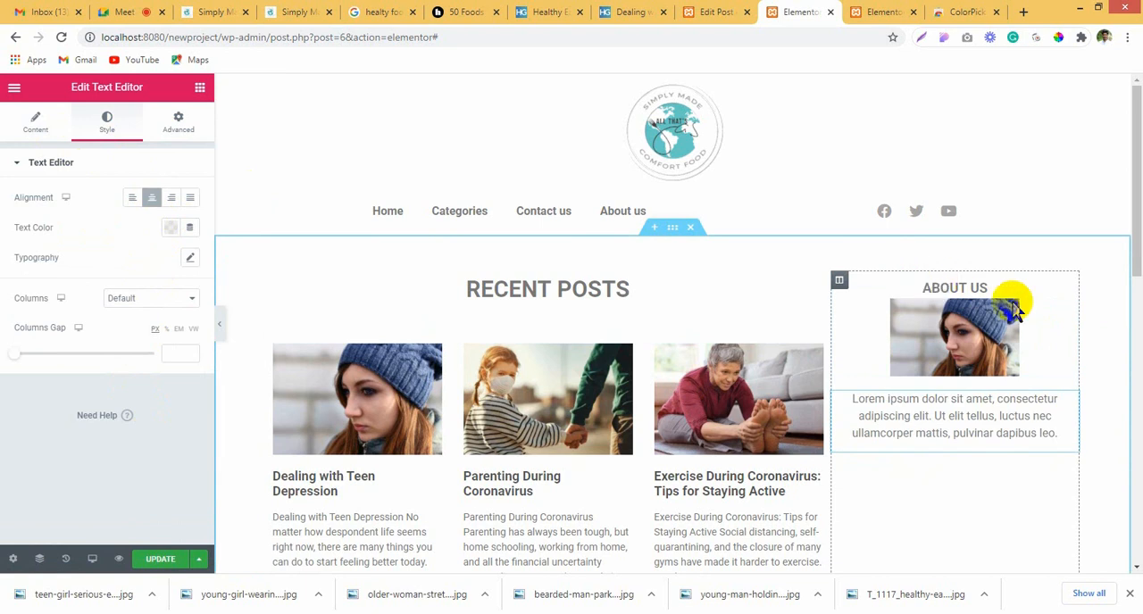
Step: Duplicate the "About us" inner section in the sidebar and delete the image from the copy
{"action": "scroll", "coordinate": [934, 452], "scroll_direction": "down", "scroll_amount": 2}
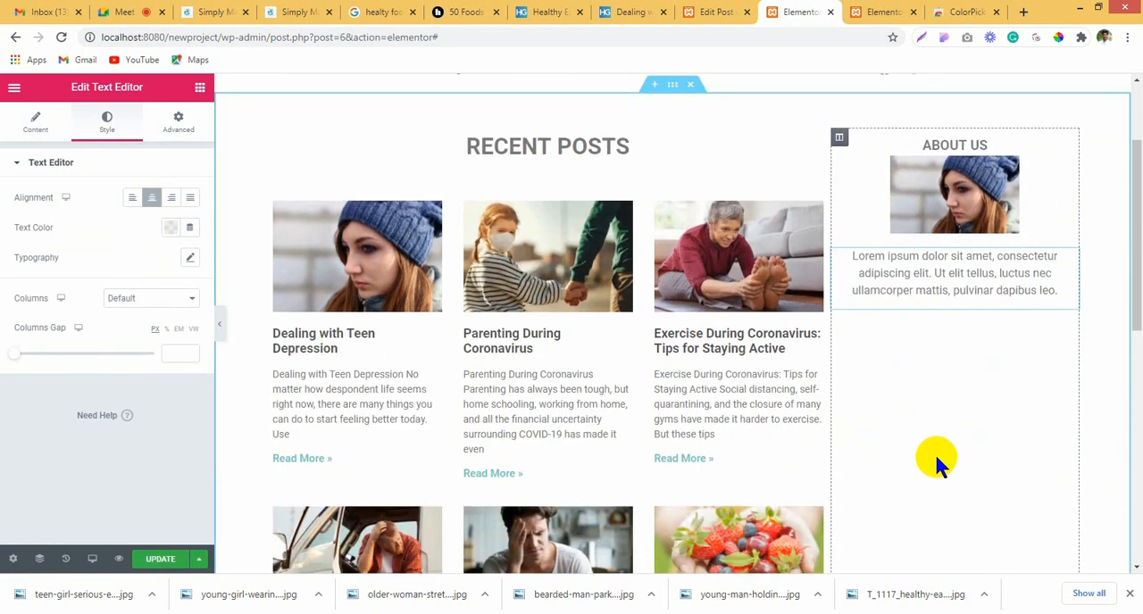
{"action": "right_click", "coordinate": [946, 144]}
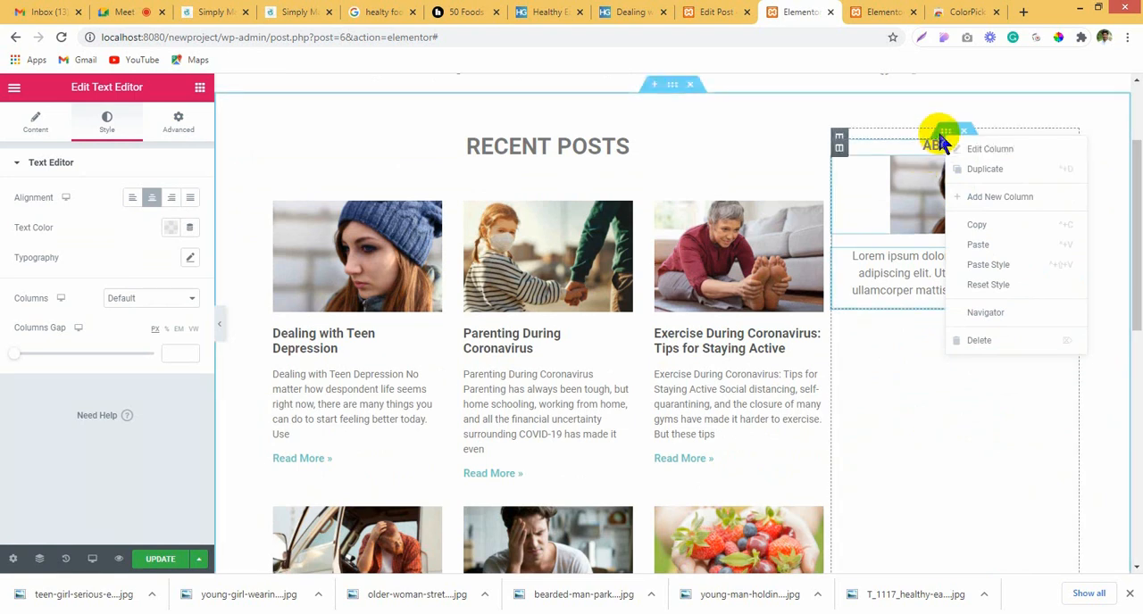
{"action": "left_click", "coordinate": [908, 176]}
{"action": "right_click", "coordinate": [948, 139]}
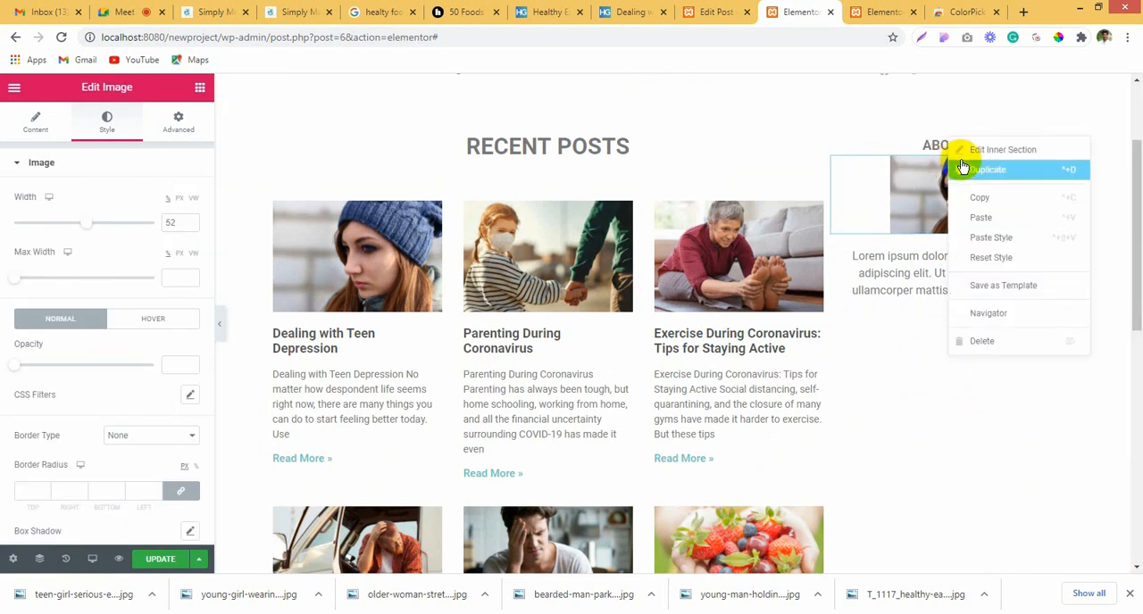
{"action": "left_click", "coordinate": [962, 169]}
{"action": "right_click", "coordinate": [960, 381]}
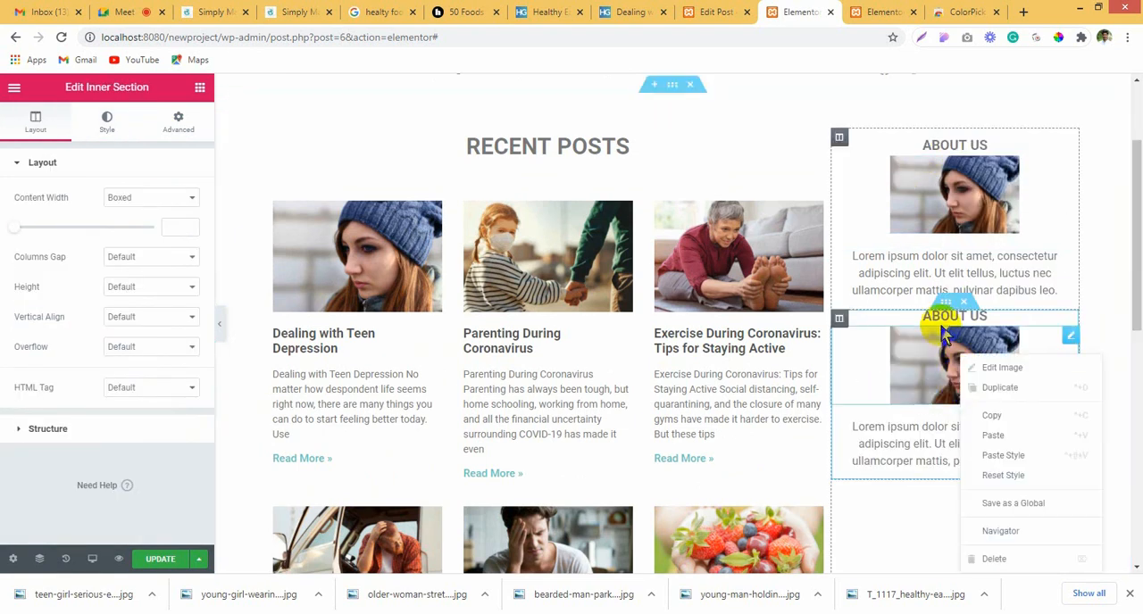
{"action": "left_click", "coordinate": [1022, 558]}
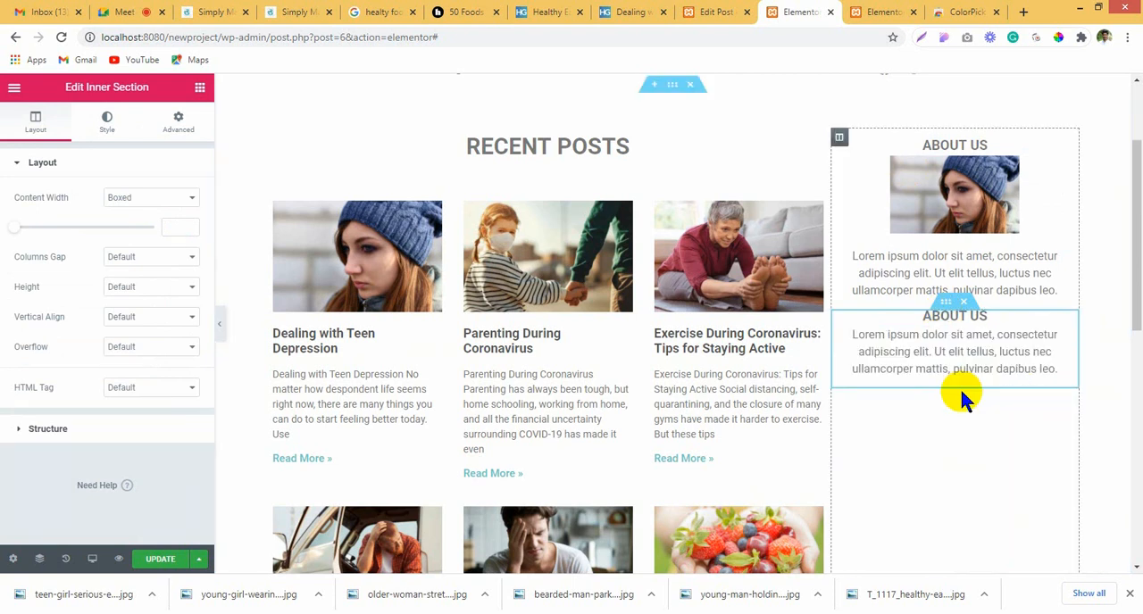
Step: Set the bottom margin of the copied "About us" heading to 0 px
{"action": "right_click", "coordinate": [949, 321]}
{"action": "left_click", "coordinate": [1000, 334]}
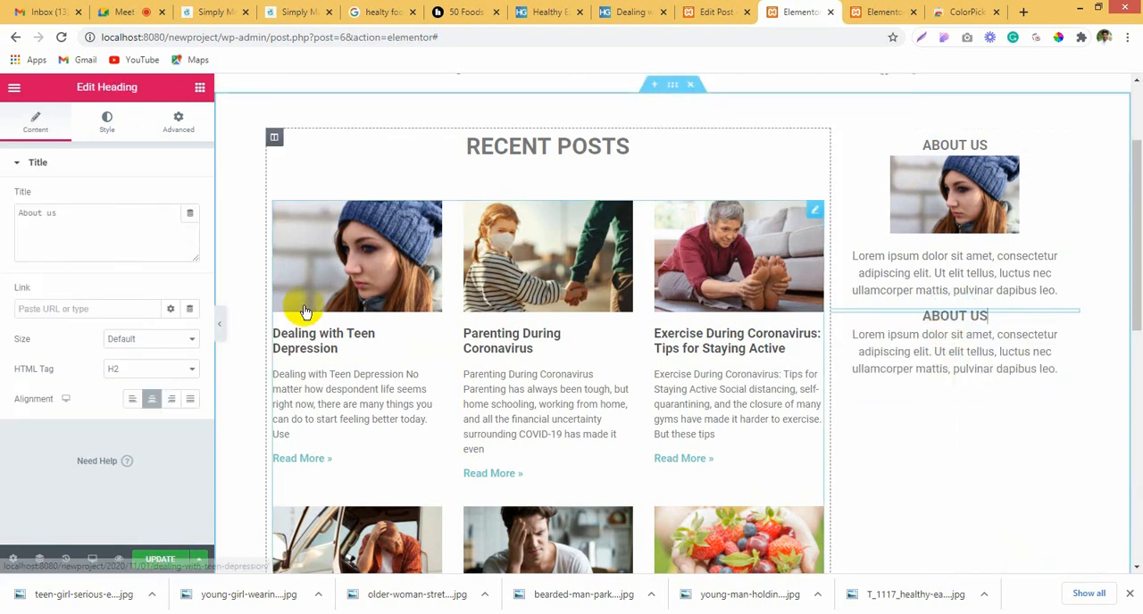
{"action": "left_click", "coordinate": [181, 123]}
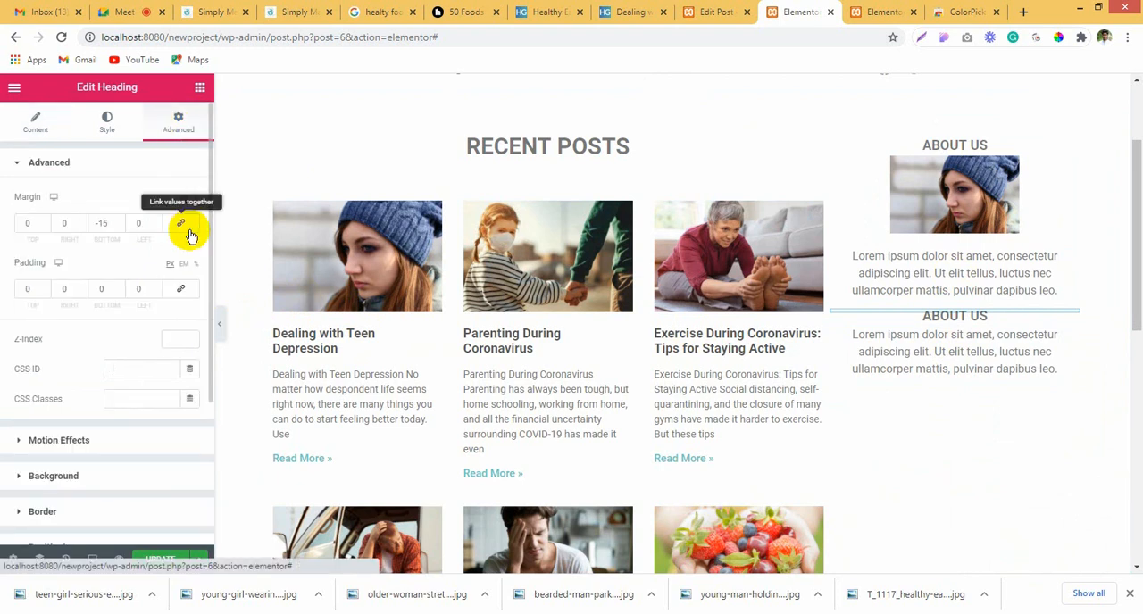
{"action": "left_click_drag", "start_coordinate": [110, 221], "coordinate": [57, 222]}
{"action": "type", "text": "0"}
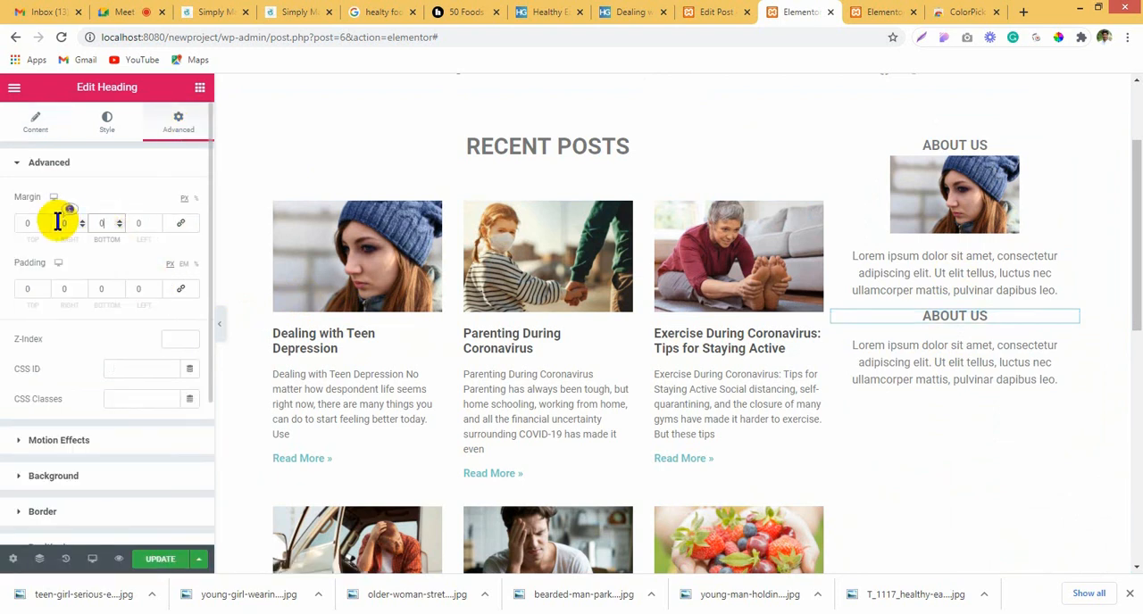
Step: Unlink the padding values of the duplicated inner section and set its top padding to 20 px
{"action": "left_click", "coordinate": [955, 308]}
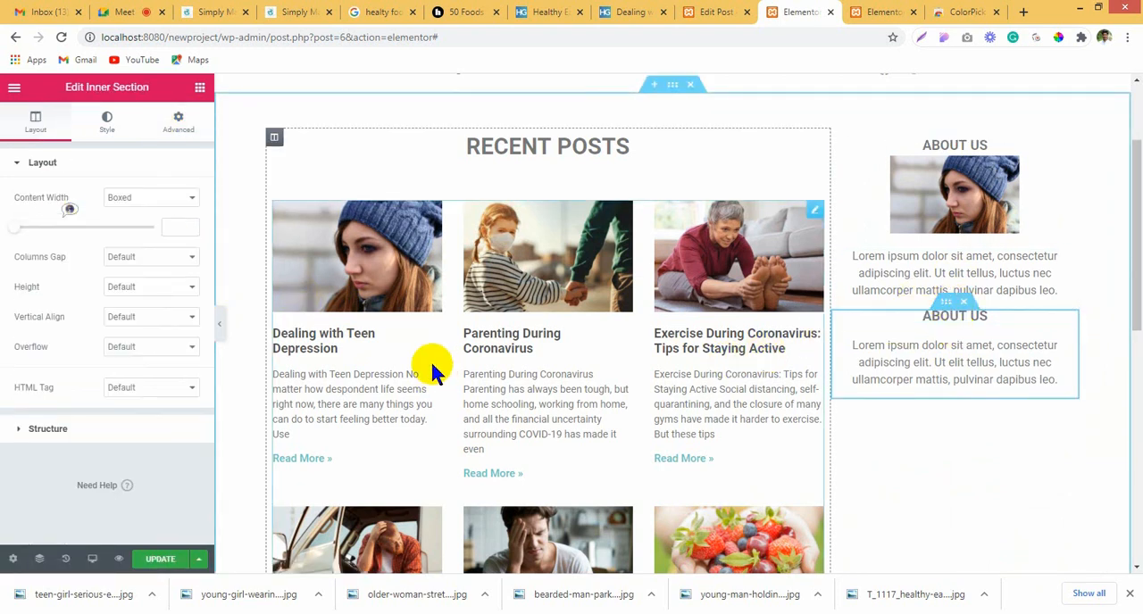
{"action": "left_click", "coordinate": [178, 123]}
{"action": "left_click", "coordinate": [181, 225]}
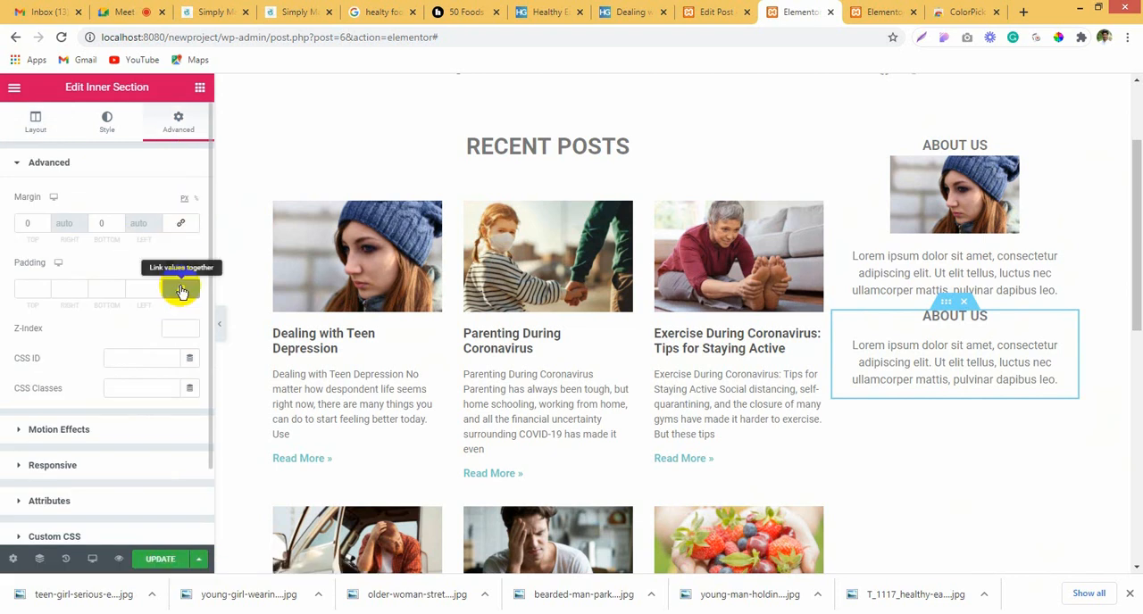
{"action": "left_click", "coordinate": [179, 288]}
{"action": "double_click", "coordinate": [24, 285]}
{"action": "type", "text": "20"}
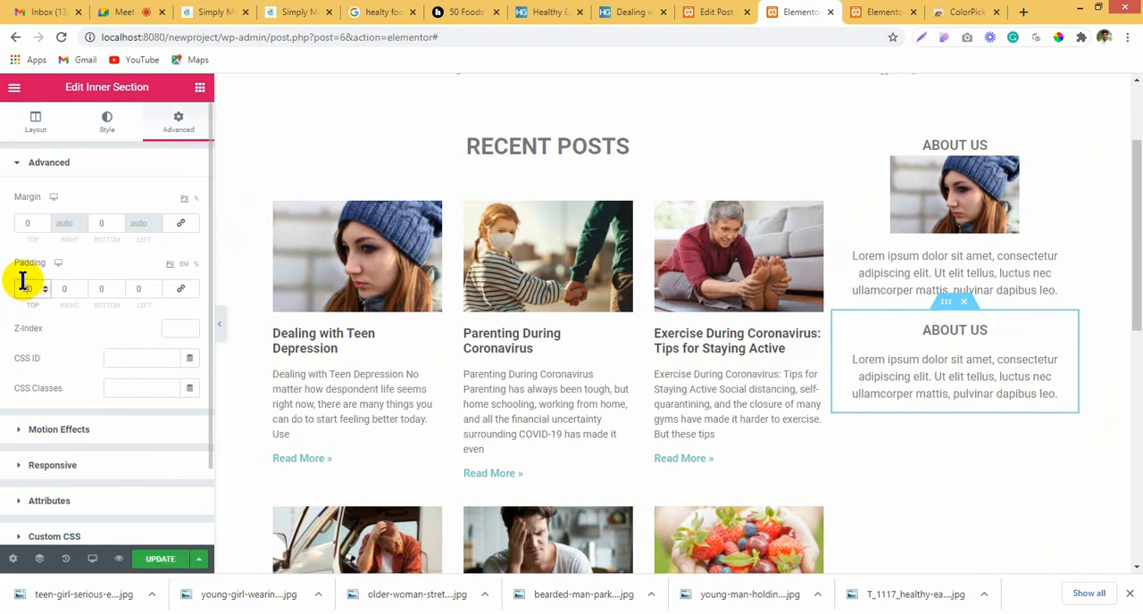
Step: Delete the copied "About us" heading from the lower sidebar inner section
{"action": "left_click", "coordinate": [952, 335]}
{"action": "left_click", "coordinate": [45, 136]}
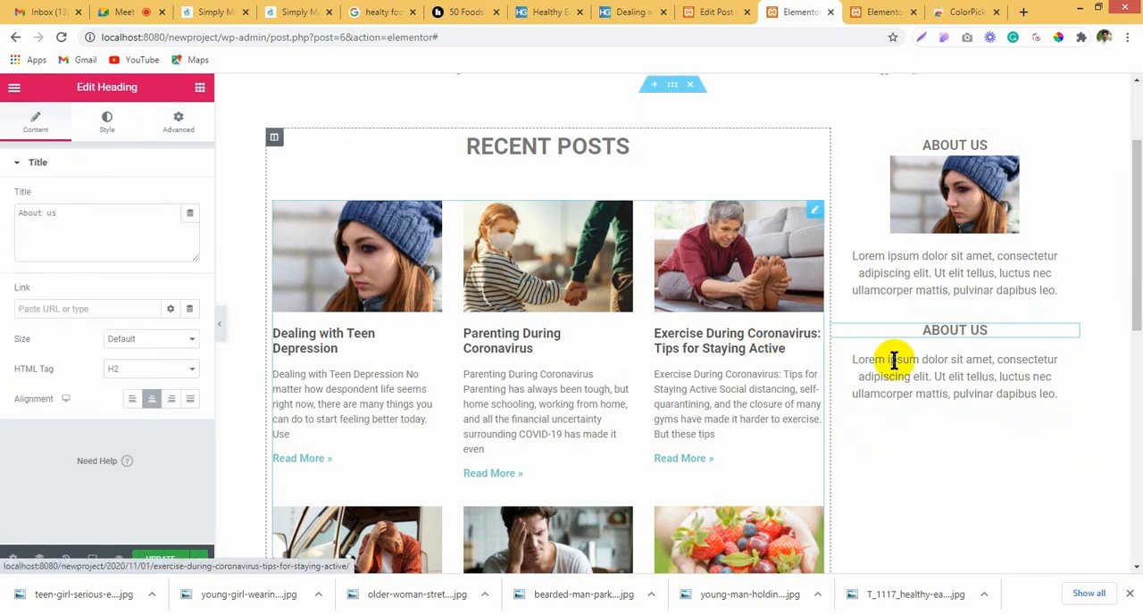
{"action": "right_click", "coordinate": [911, 329]}
{"action": "left_click", "coordinate": [971, 533]}
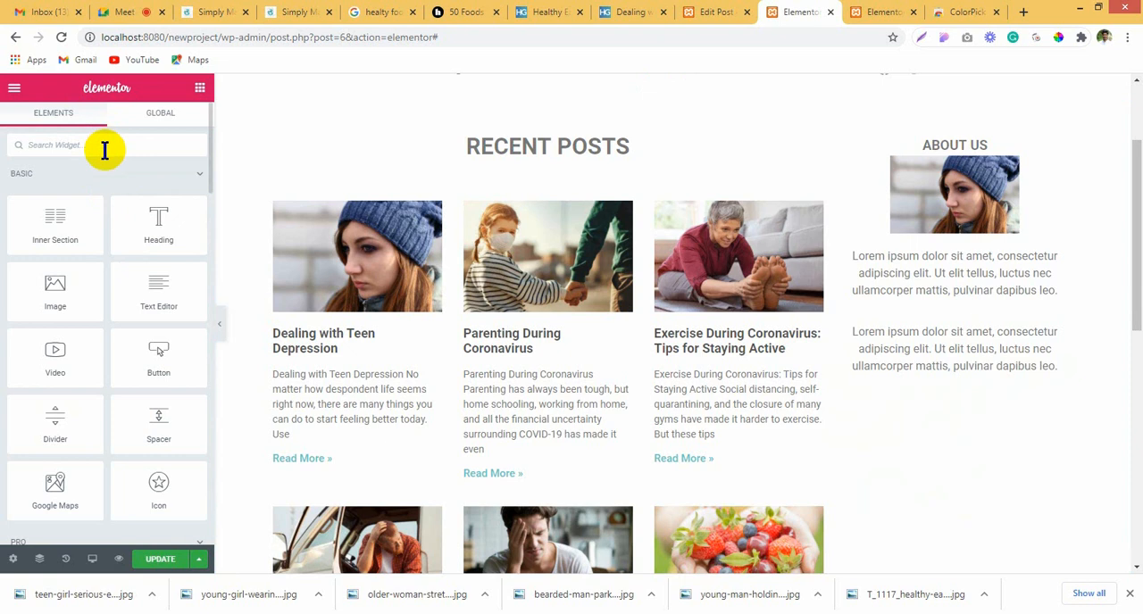
Step: Add a Divider widget to the sidebar between the About us block and the lower inner section
{"action": "type", "text": "divi"}
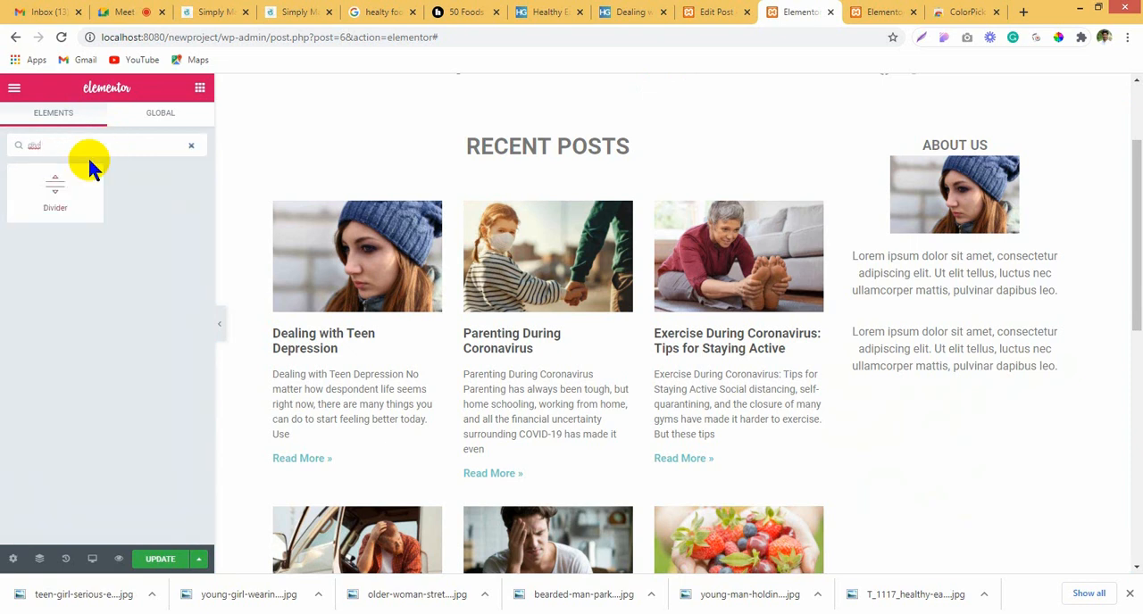
{"action": "left_click_drag", "start_coordinate": [55, 186], "coordinate": [23, 192]}
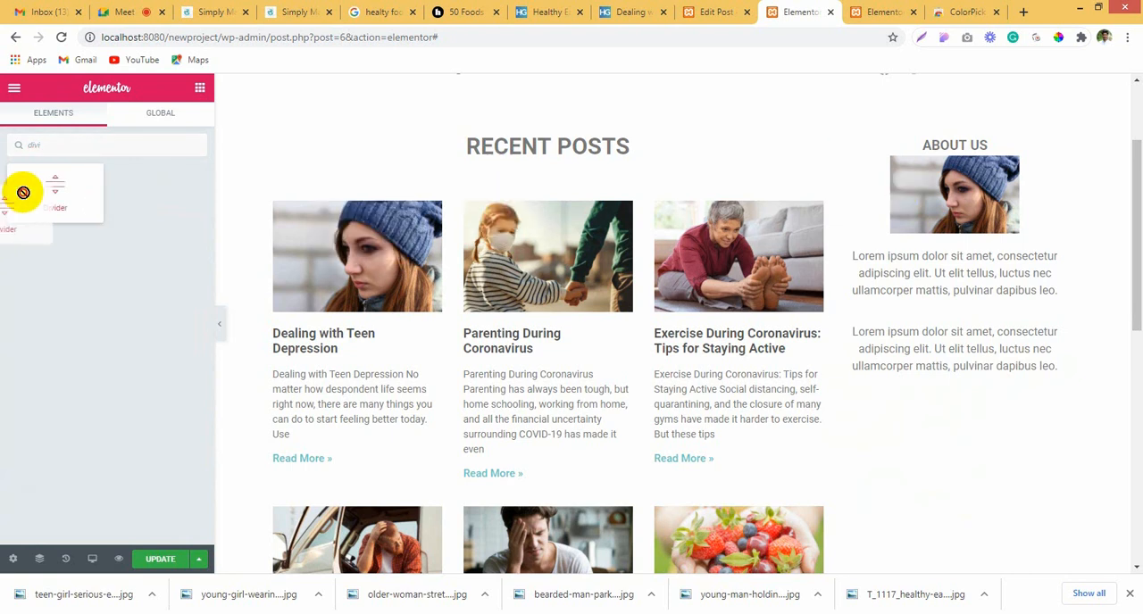
{"action": "left_click", "coordinate": [86, 121]}
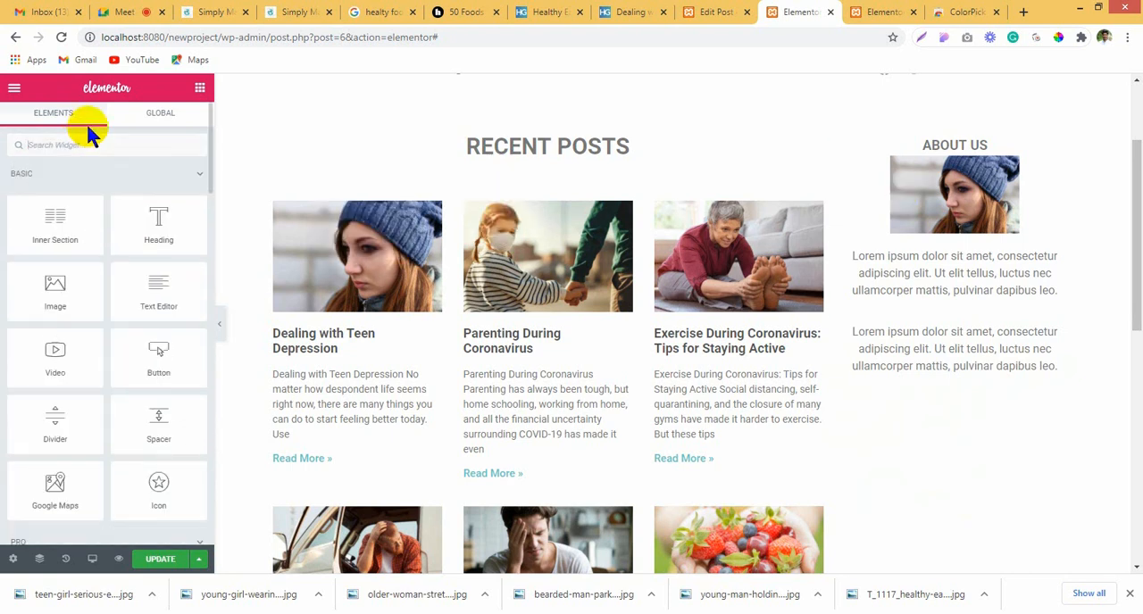
{"action": "scroll", "coordinate": [126, 407], "scroll_direction": "down", "scroll_amount": 1}
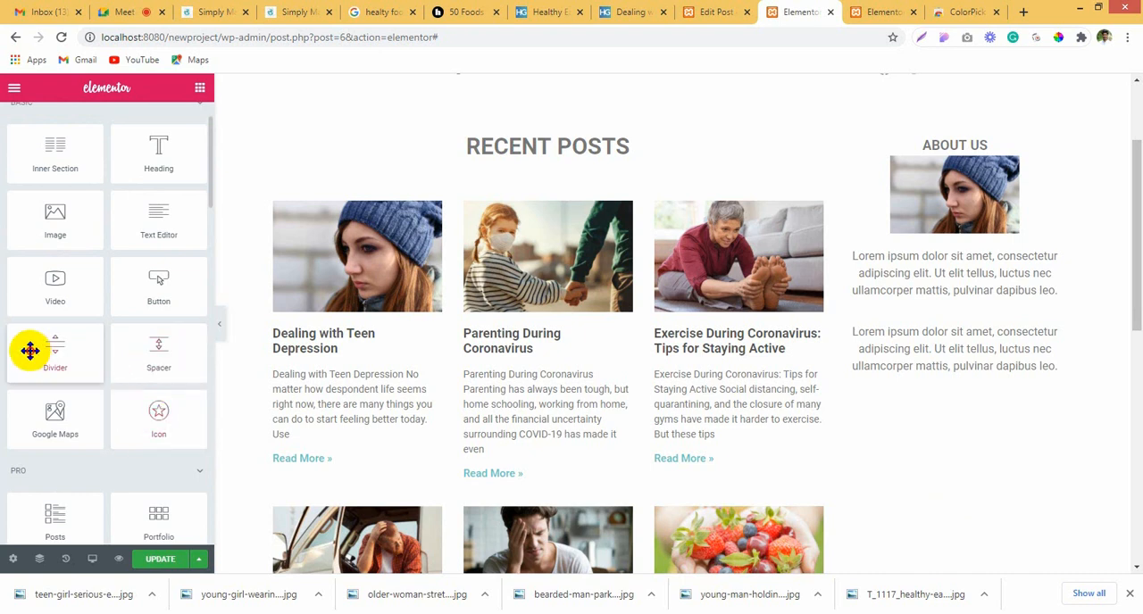
{"action": "left_click_drag", "start_coordinate": [31, 349], "coordinate": [928, 323]}
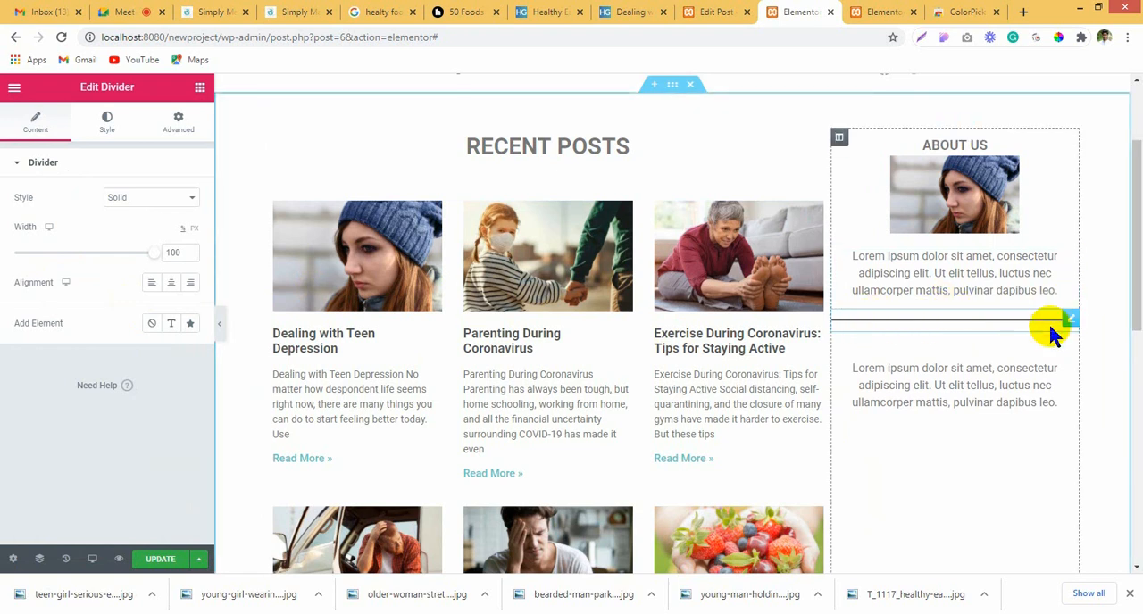
Step: Add a text element to the divider reading "recent posts"
{"action": "left_click", "coordinate": [170, 327]}
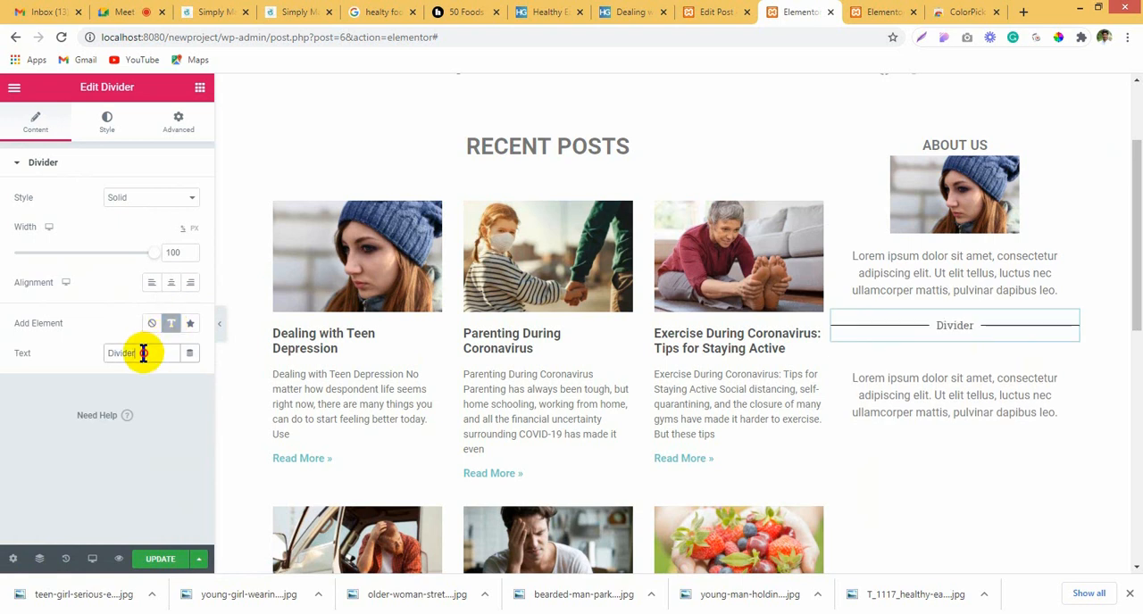
{"action": "left_click_drag", "start_coordinate": [143, 353], "coordinate": [16, 356]}
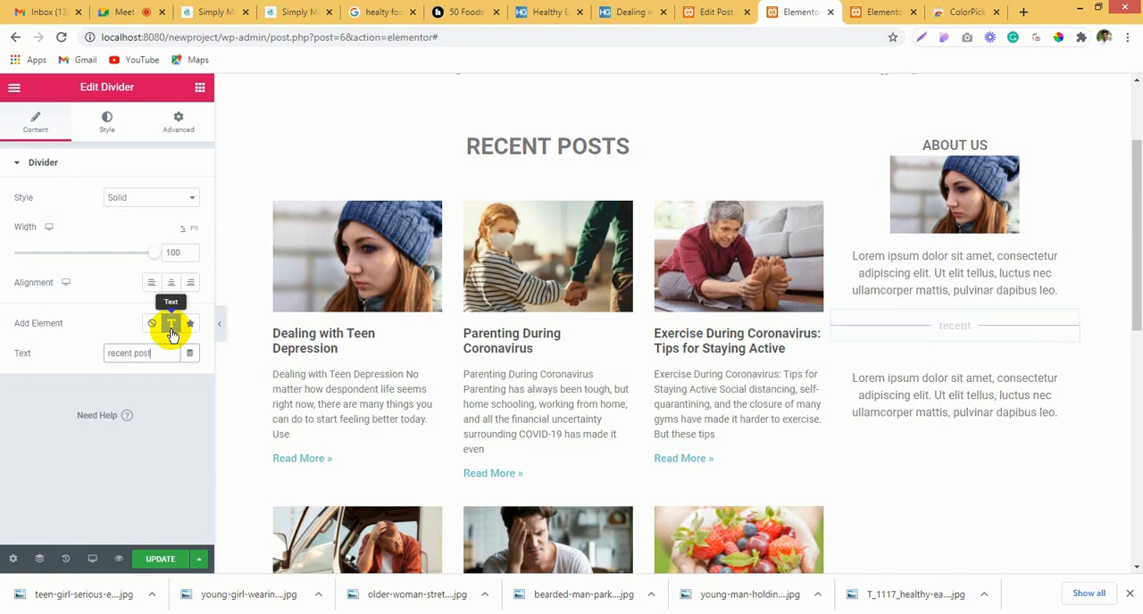
{"action": "type", "text": "s"}
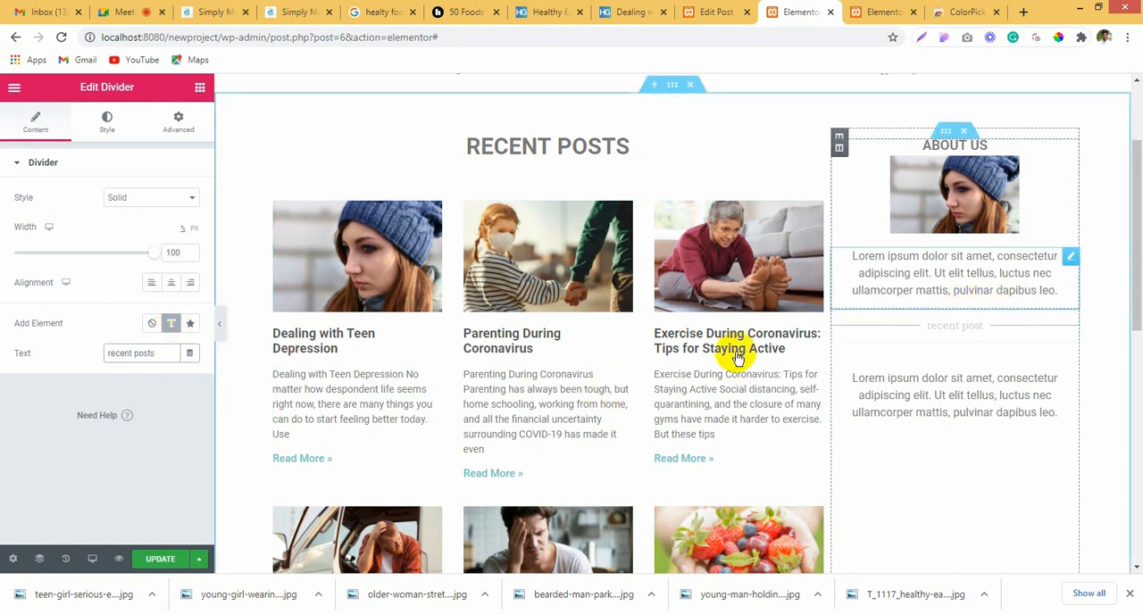
Step: Set the position of the divider's text to Left
{"action": "left_click", "coordinate": [94, 131]}
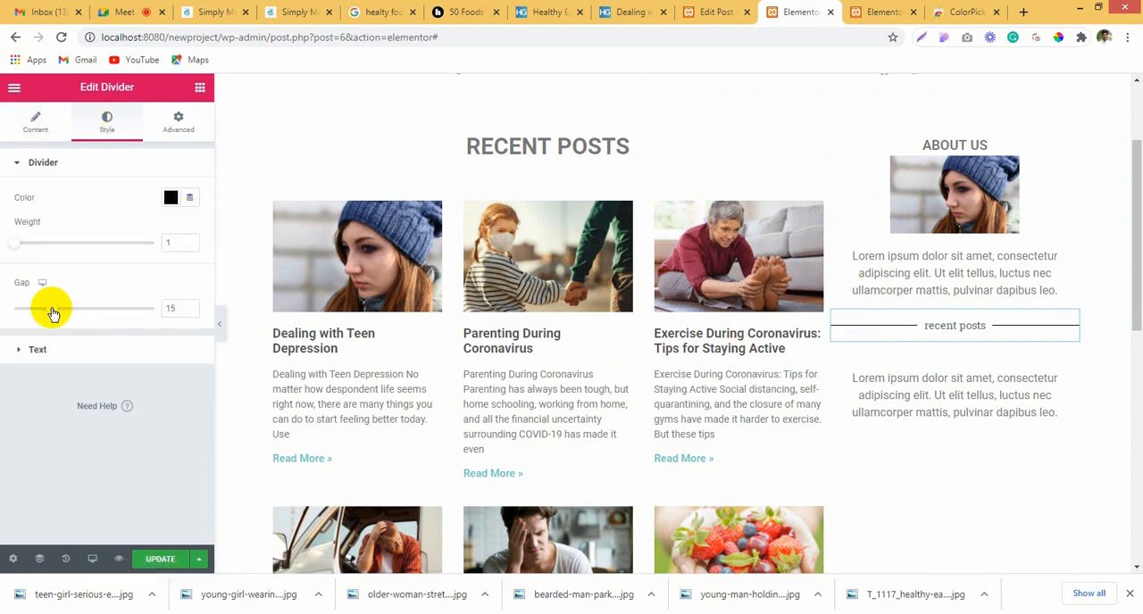
{"action": "left_click", "coordinate": [39, 350]}
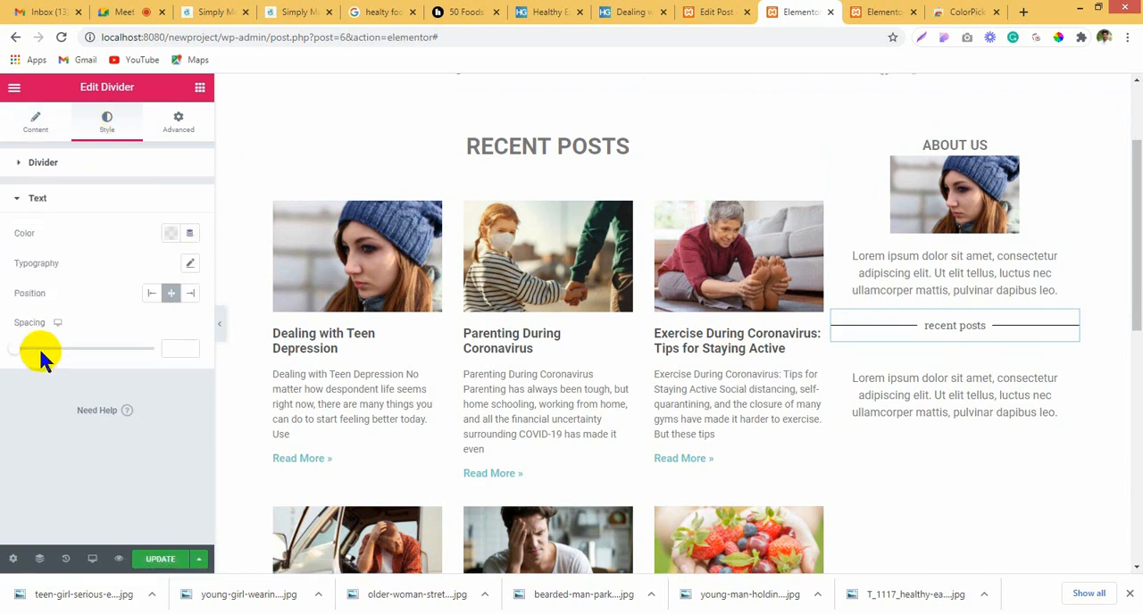
{"action": "left_click", "coordinate": [152, 296]}
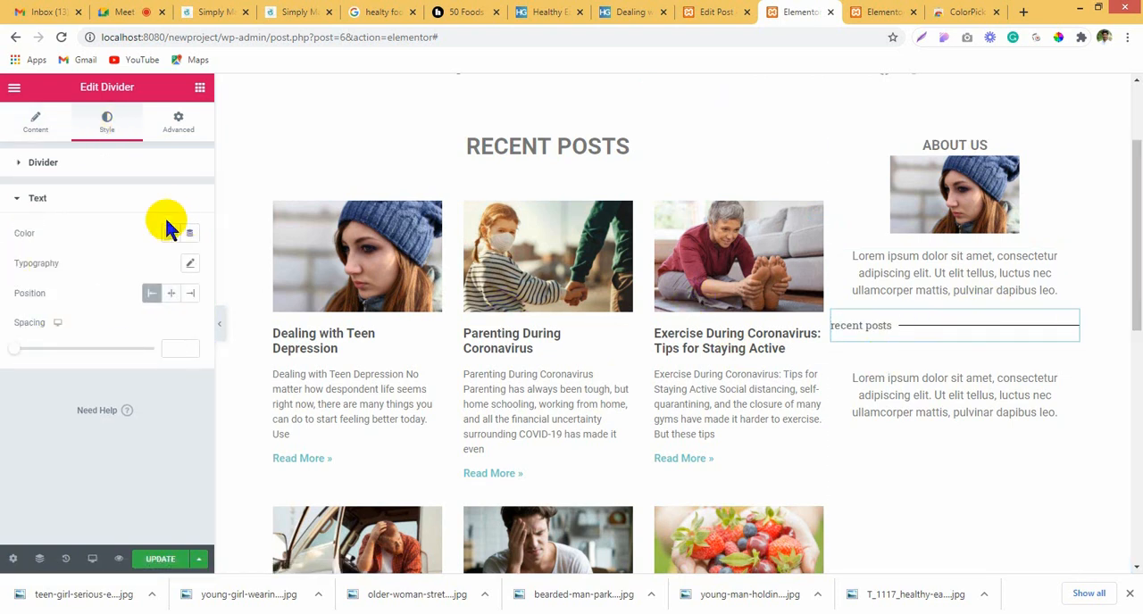
Step: Set the divider's line weight to 3 and its gap to 23
{"action": "left_click", "coordinate": [56, 169]}
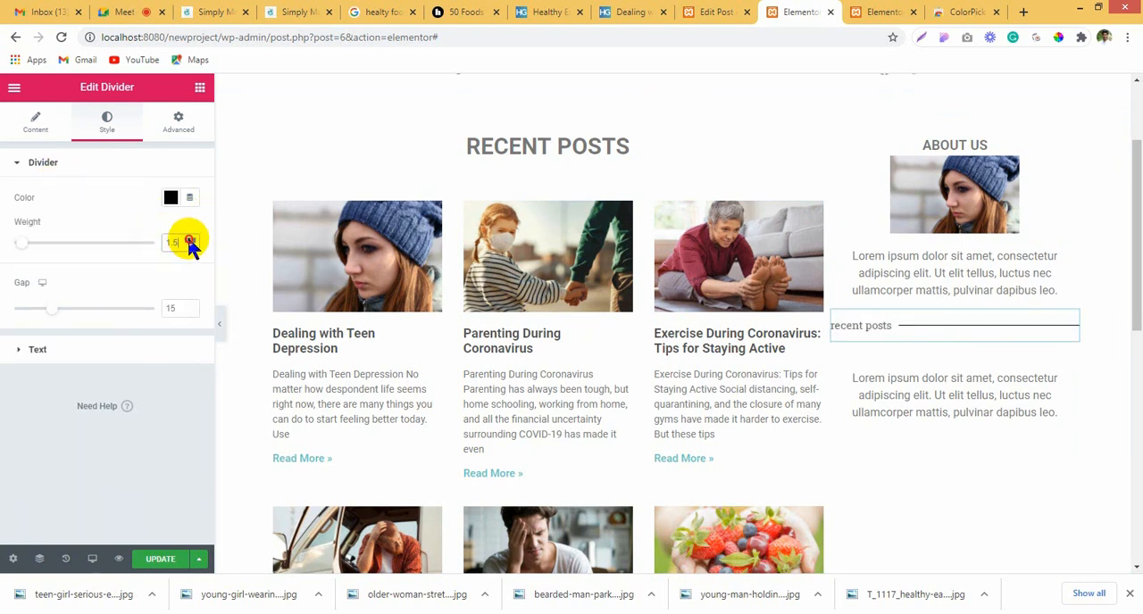
{"action": "left_click", "coordinate": [189, 239]}
{"action": "left_click", "coordinate": [186, 240]}
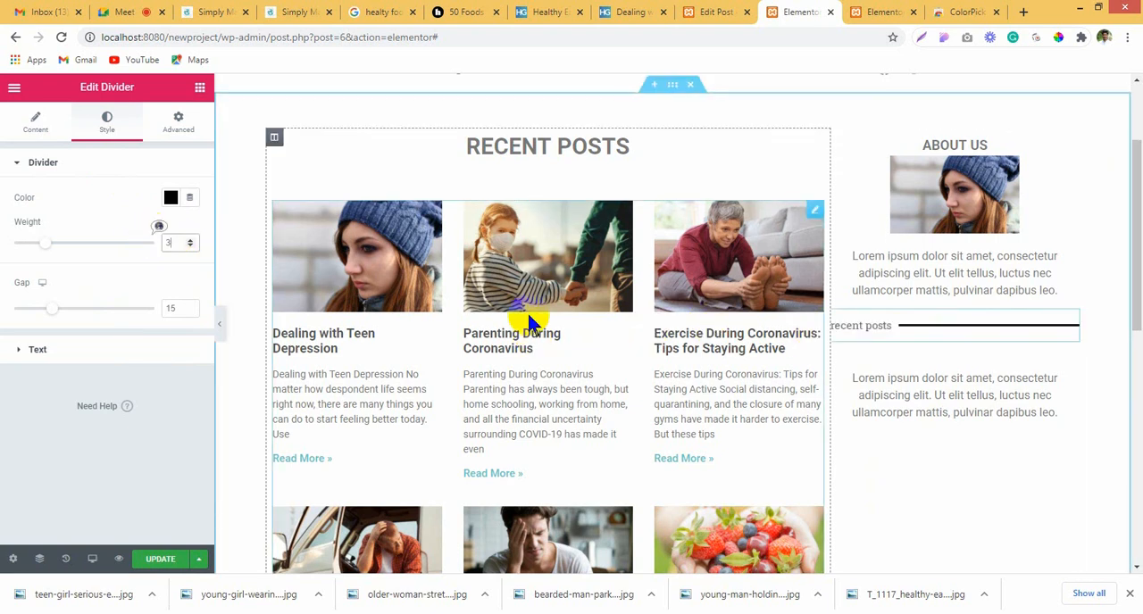
{"action": "left_click_drag", "start_coordinate": [51, 308], "coordinate": [75, 308]}
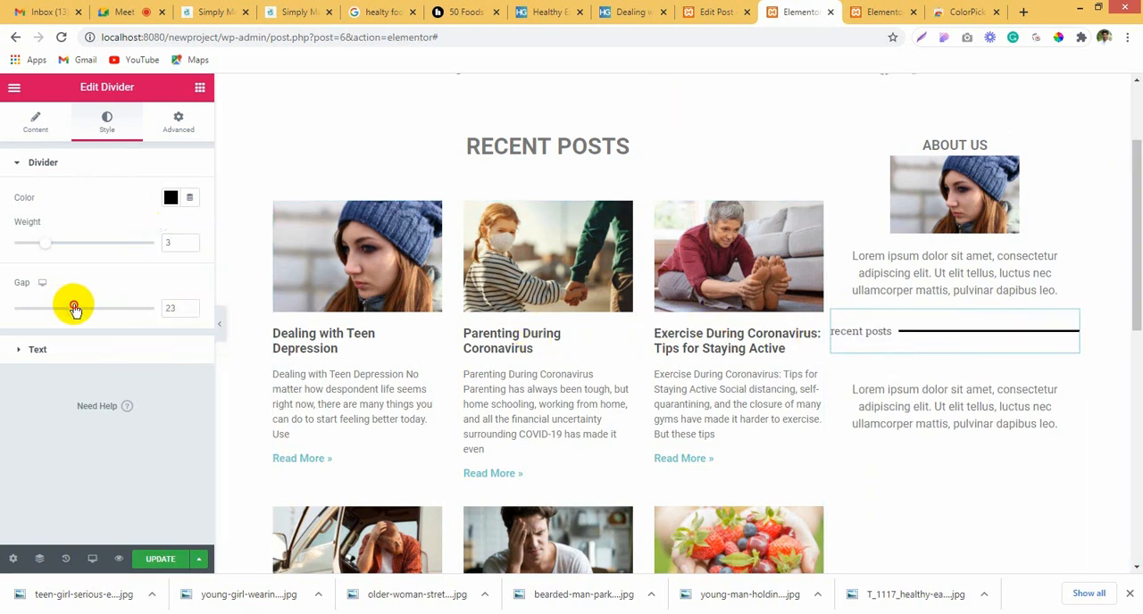
Step: Set the divider's text colour to semi-transparent black, #000000B5
{"action": "left_click", "coordinate": [40, 350]}
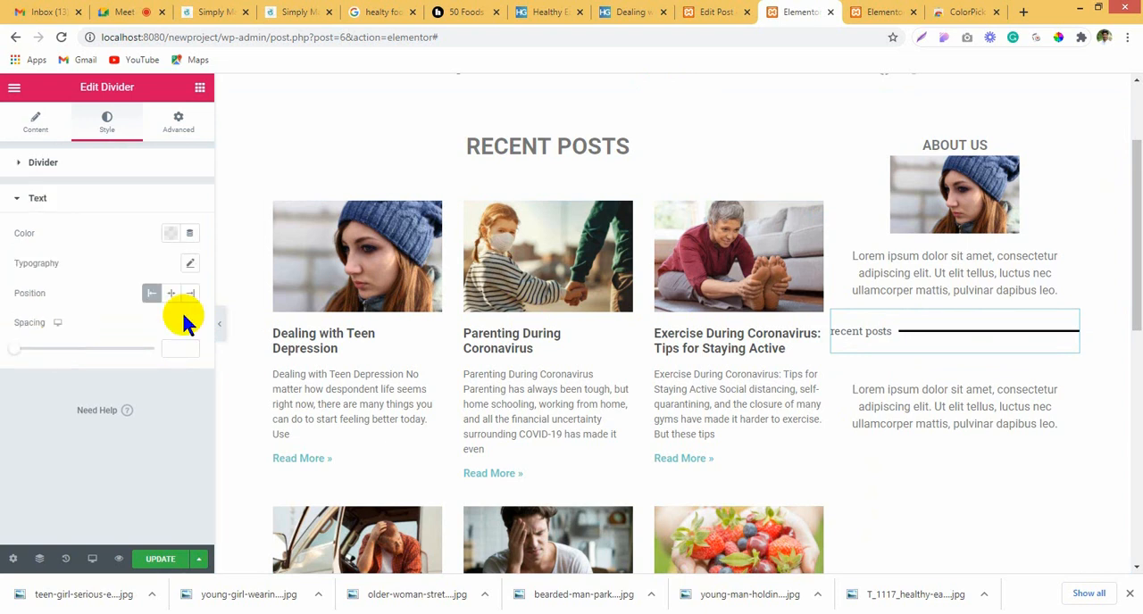
{"action": "left_click", "coordinate": [170, 234]}
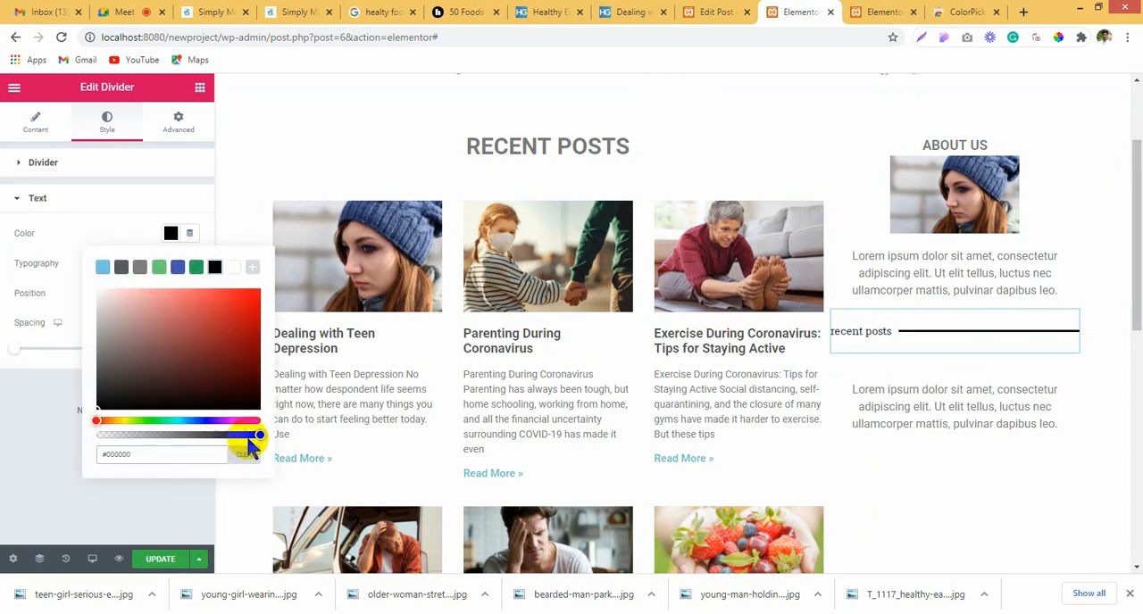
{"action": "left_click_drag", "start_coordinate": [250, 438], "coordinate": [212, 438]}
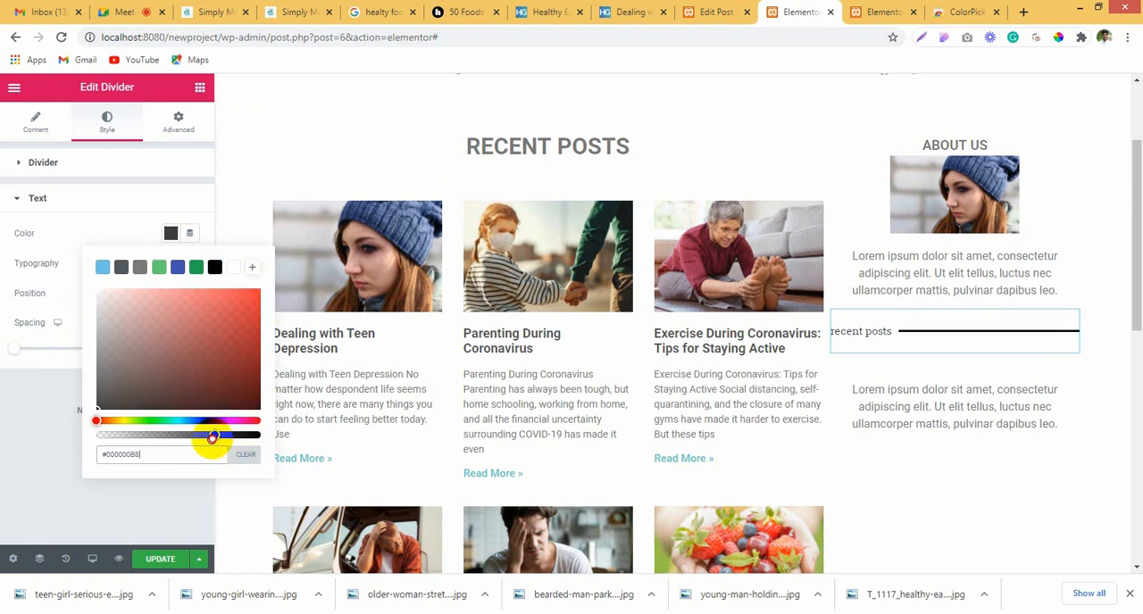
{"action": "left_click", "coordinate": [77, 280]}
Step: Set the divider text's typography to weight 500 with an Uppercase transform
{"action": "left_click", "coordinate": [189, 266]}
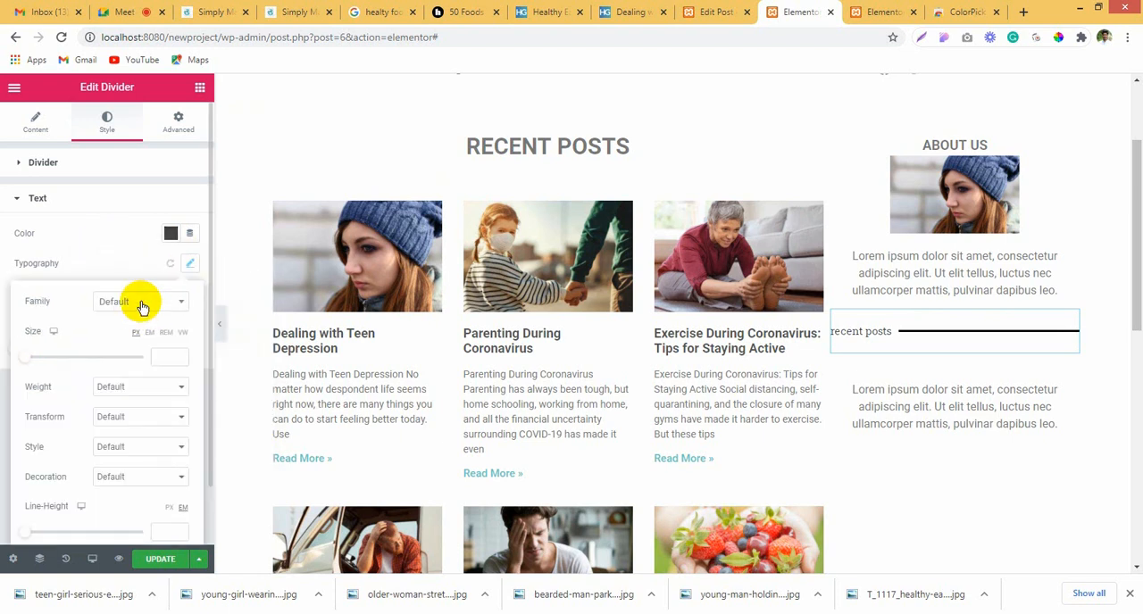
{"action": "left_click", "coordinate": [127, 389]}
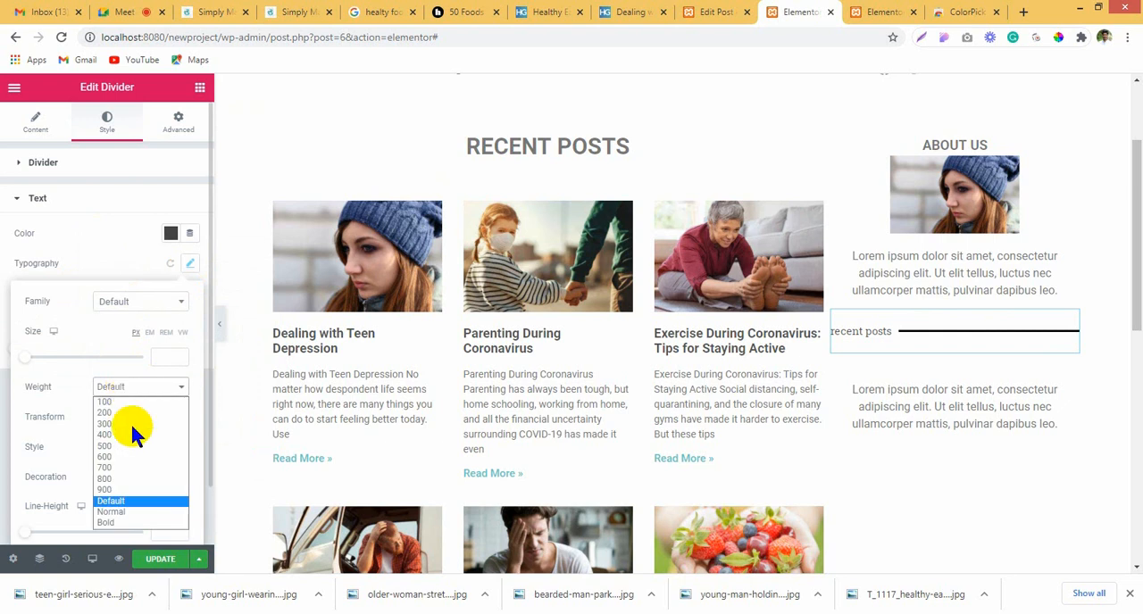
{"action": "left_click", "coordinate": [132, 446]}
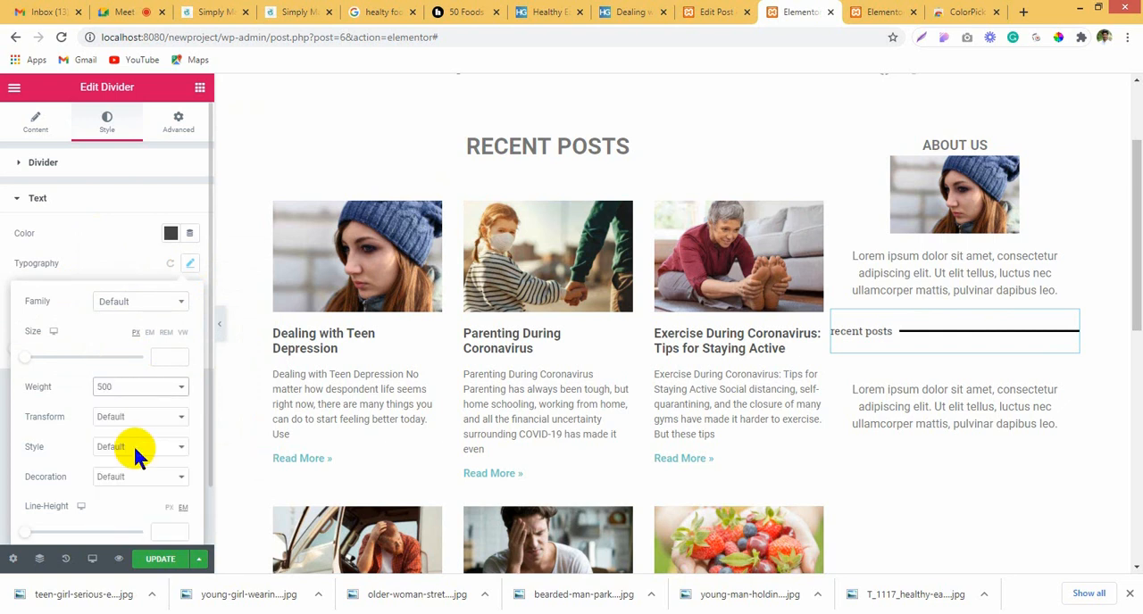
{"action": "left_click", "coordinate": [130, 419]}
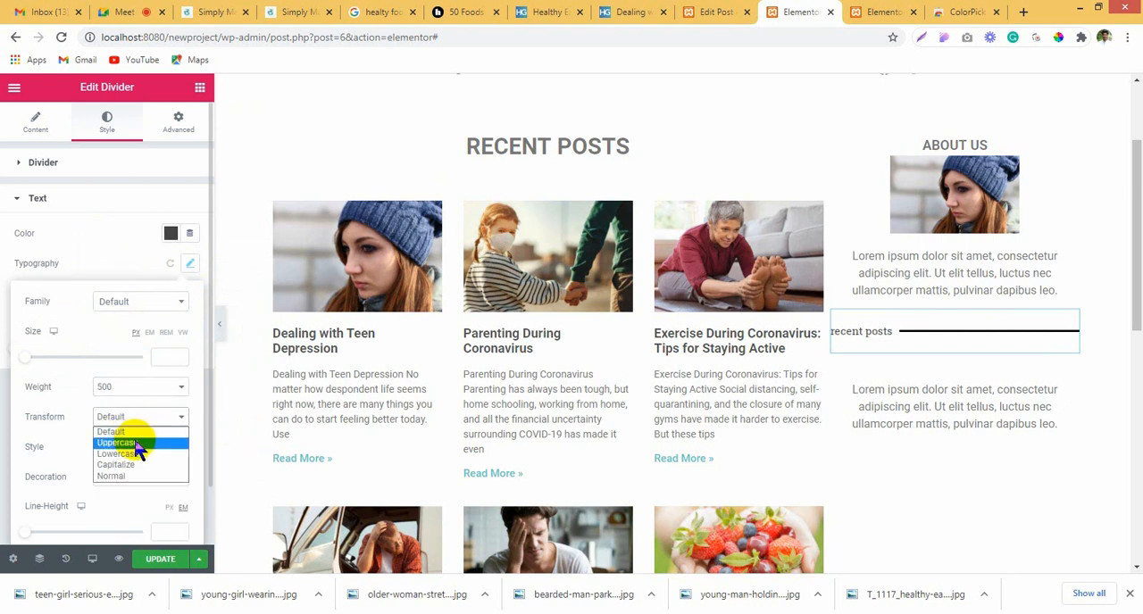
{"action": "left_click", "coordinate": [133, 441]}
{"action": "left_click", "coordinate": [1003, 340]}
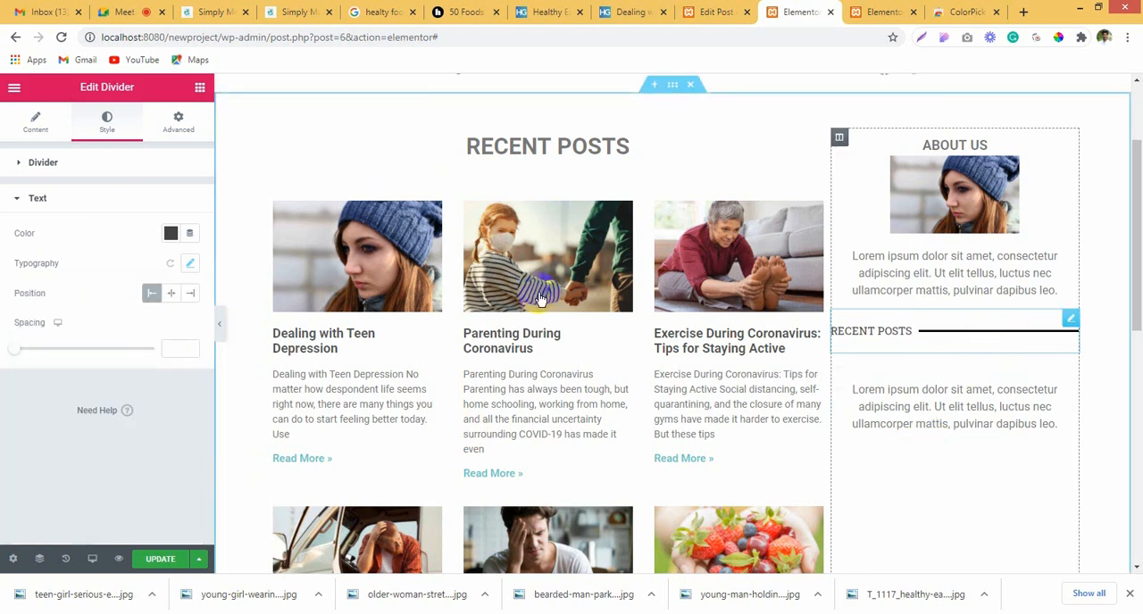
Step: Set the divider's width to 65% and centre it in the sidebar
{"action": "left_click", "coordinate": [32, 122]}
{"action": "left_click_drag", "start_coordinate": [157, 257], "coordinate": [107, 254]}
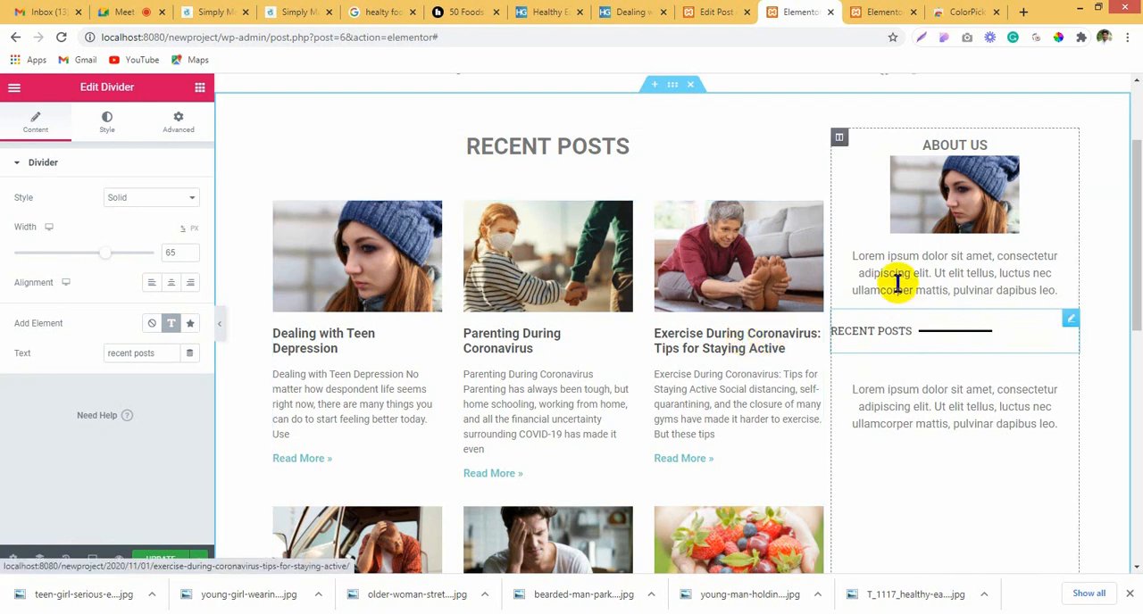
{"action": "left_click", "coordinate": [875, 330]}
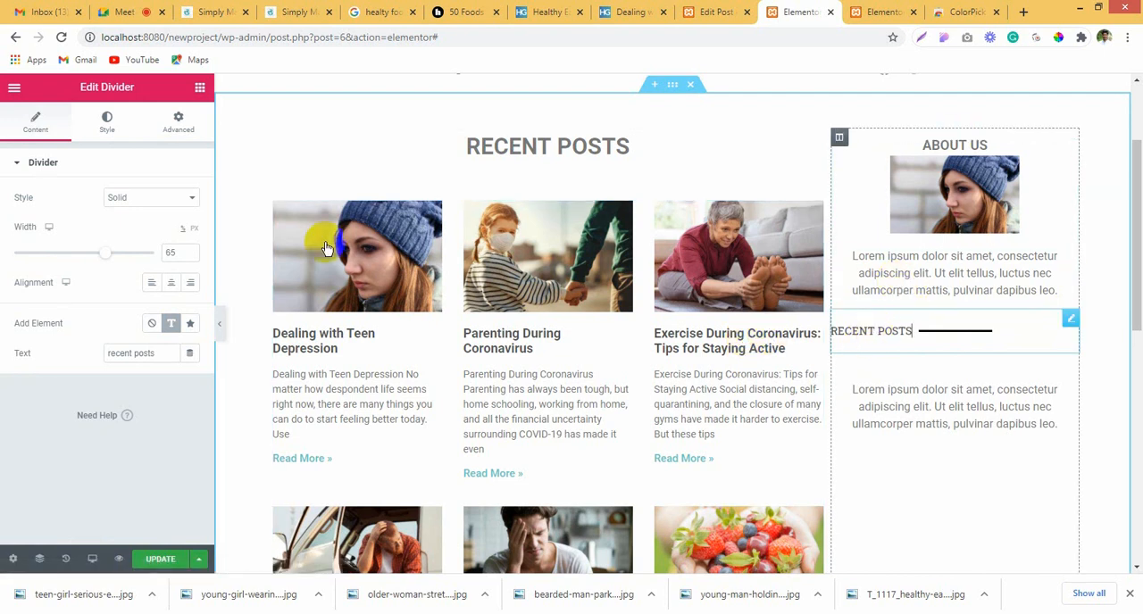
{"action": "left_click", "coordinate": [171, 282]}
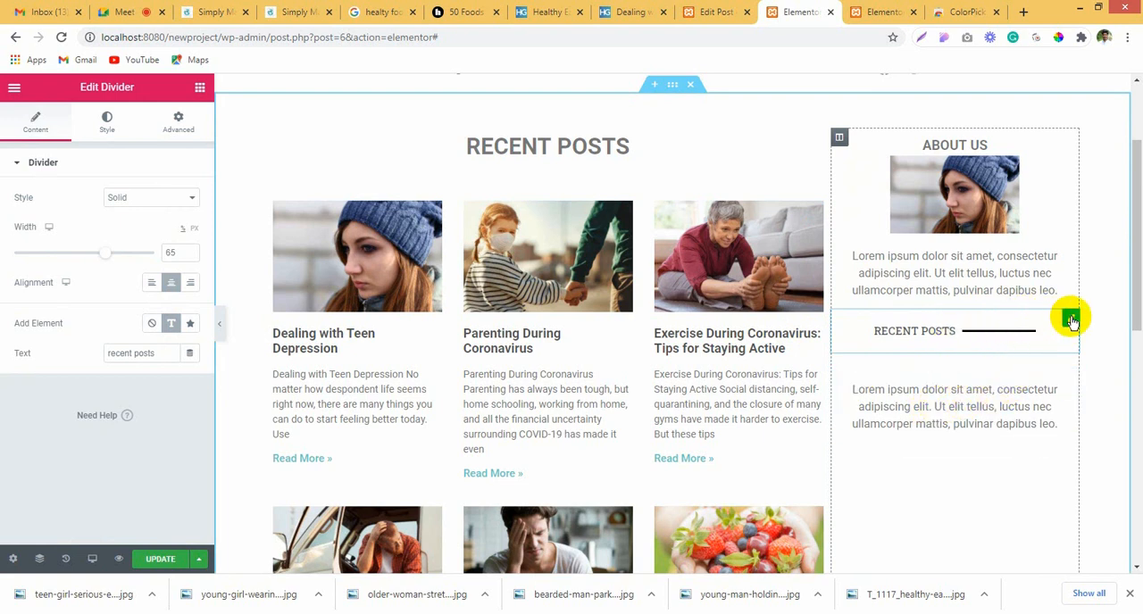
Step: Move the "recent posts" divider into the lower sidebar inner section and delete that section's placeholder text
{"action": "left_click_drag", "start_coordinate": [1070, 321], "coordinate": [955, 351]}
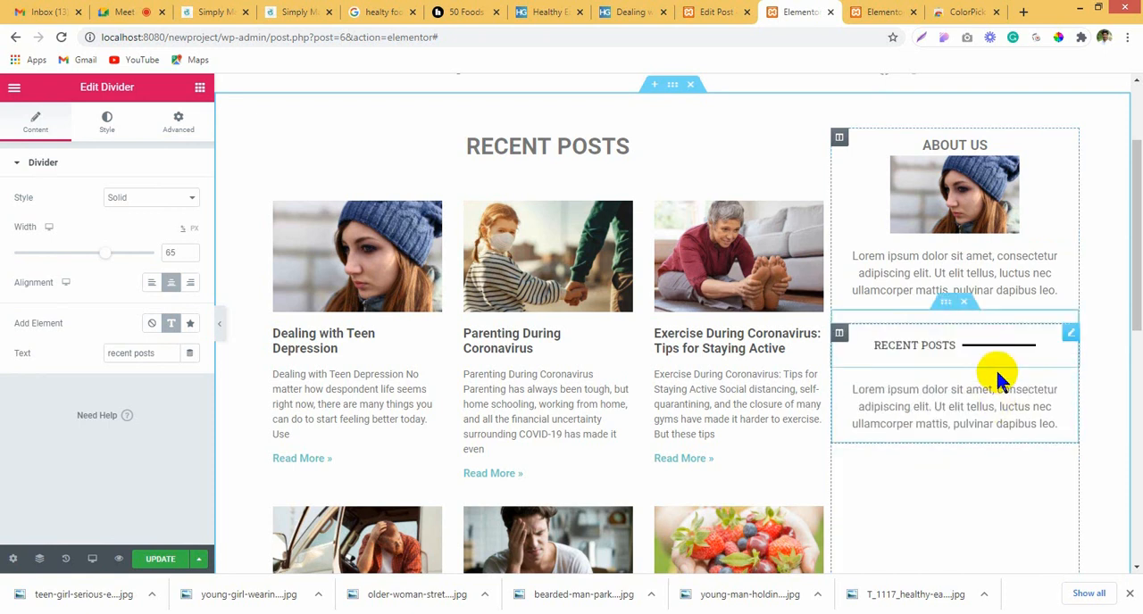
{"action": "right_click", "coordinate": [974, 390]}
{"action": "left_click", "coordinate": [1025, 556]}
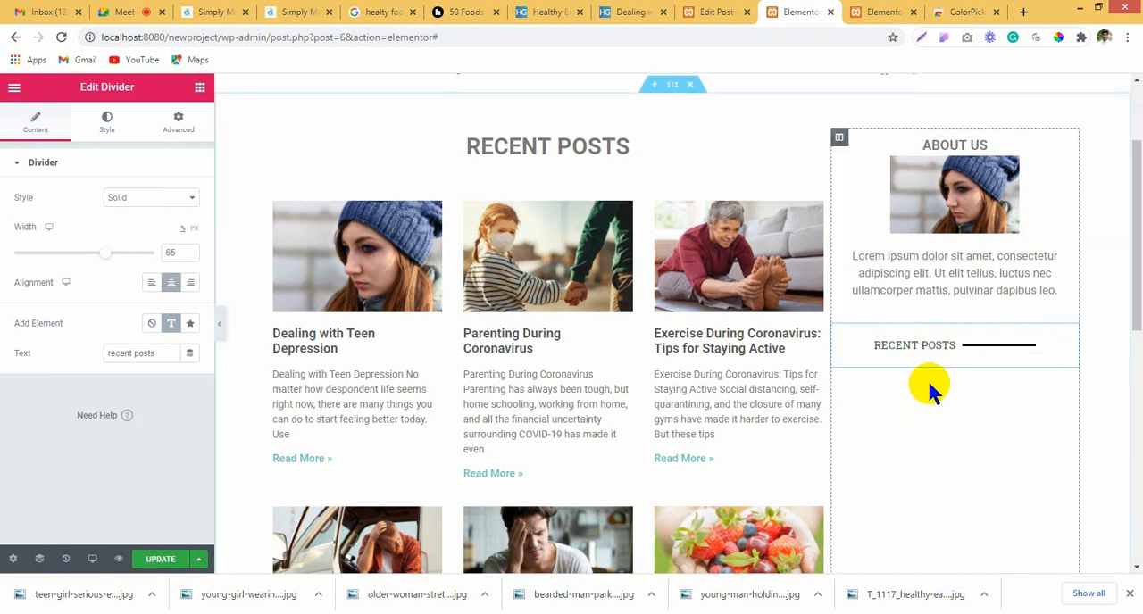
Step: Add a Posts widget below the "Recent posts" divider in the sidebar
{"action": "left_click", "coordinate": [197, 89]}
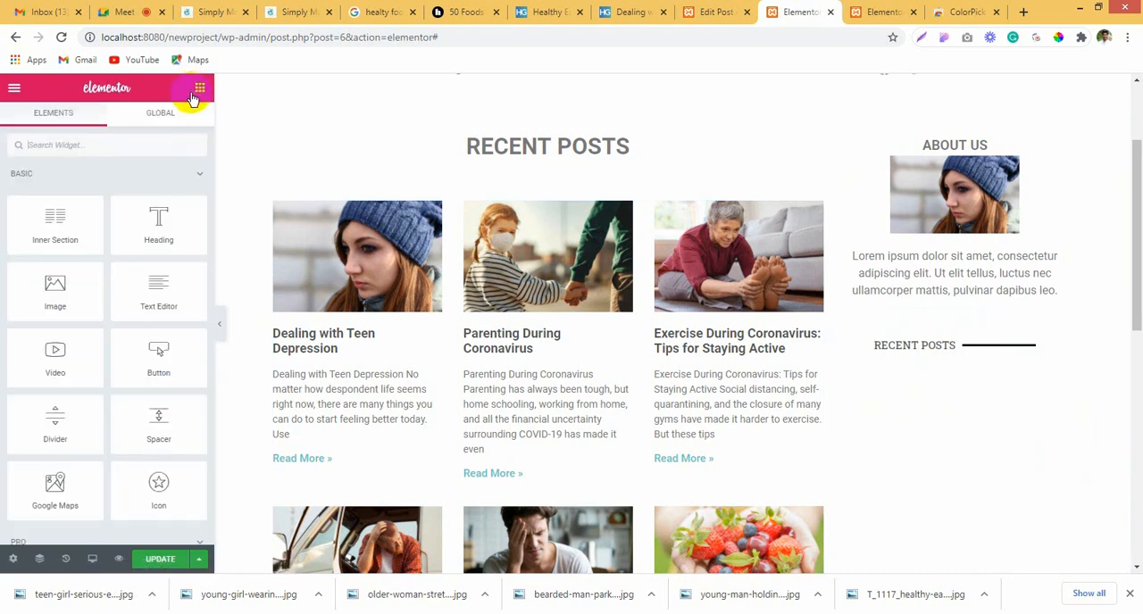
{"action": "left_click", "coordinate": [125, 143]}
{"action": "type", "text": "post"}
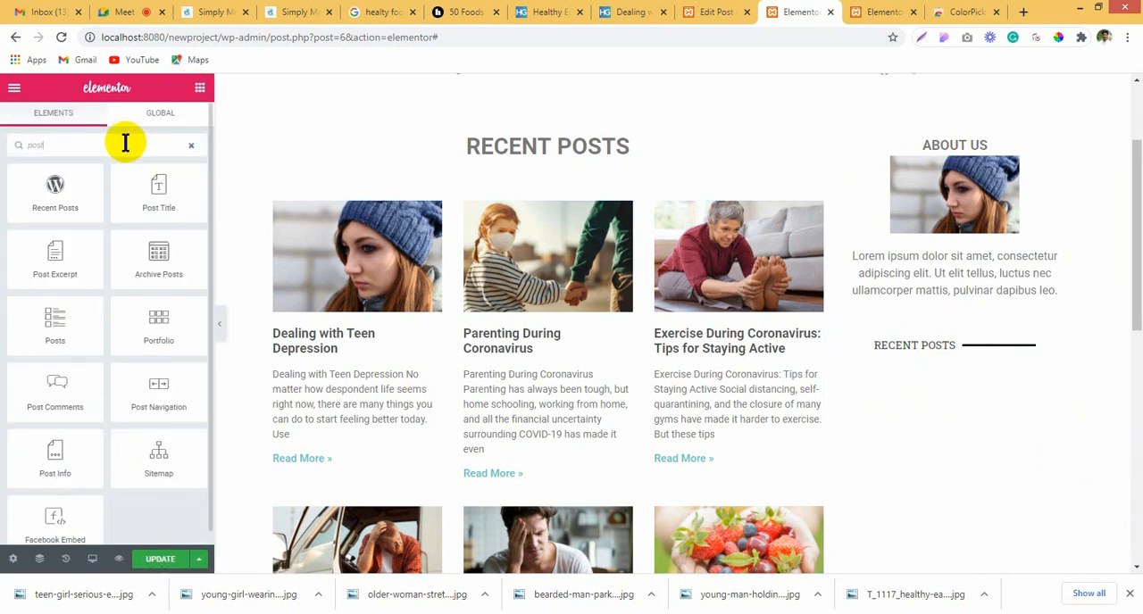
{"action": "left_click_drag", "start_coordinate": [53, 327], "coordinate": [944, 362]}
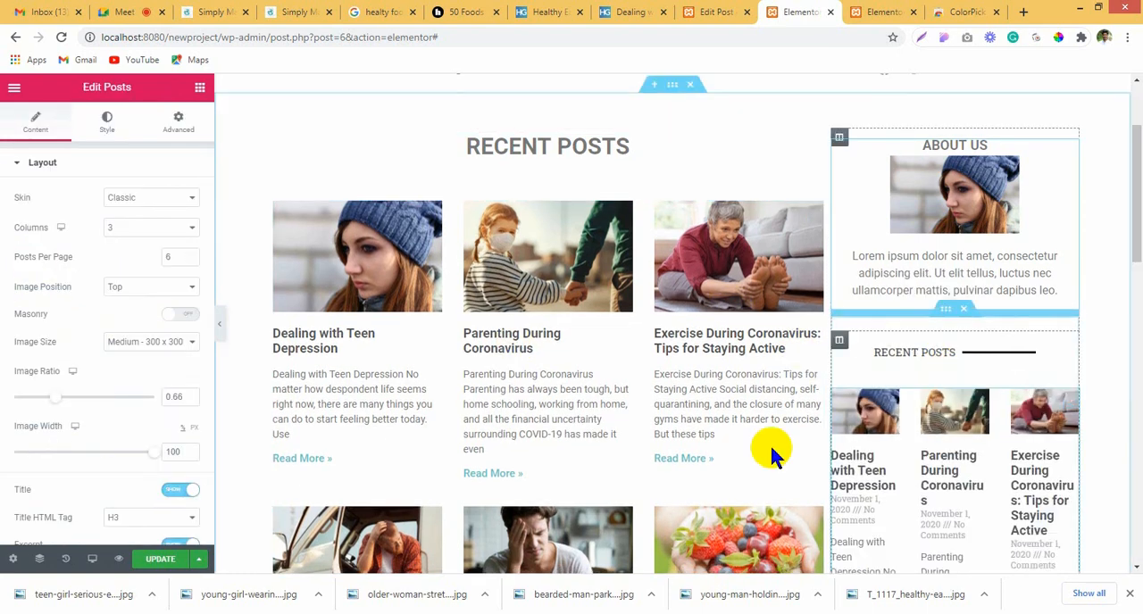
{"action": "scroll", "coordinate": [890, 447], "scroll_direction": "down", "scroll_amount": 5}
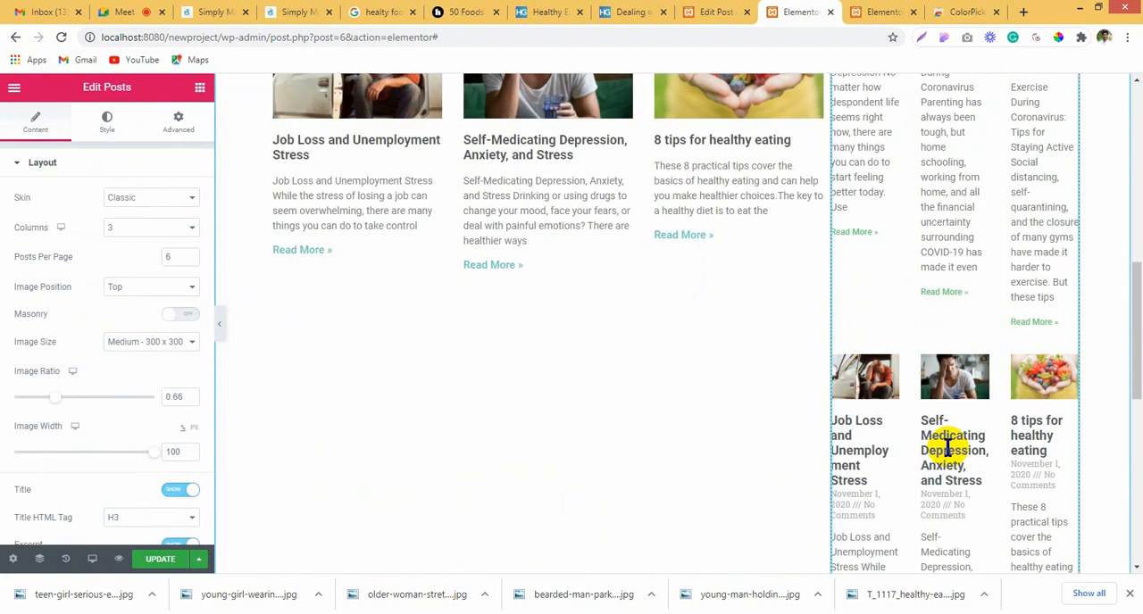
{"action": "scroll", "coordinate": [948, 447], "scroll_direction": "up", "scroll_amount": 4}
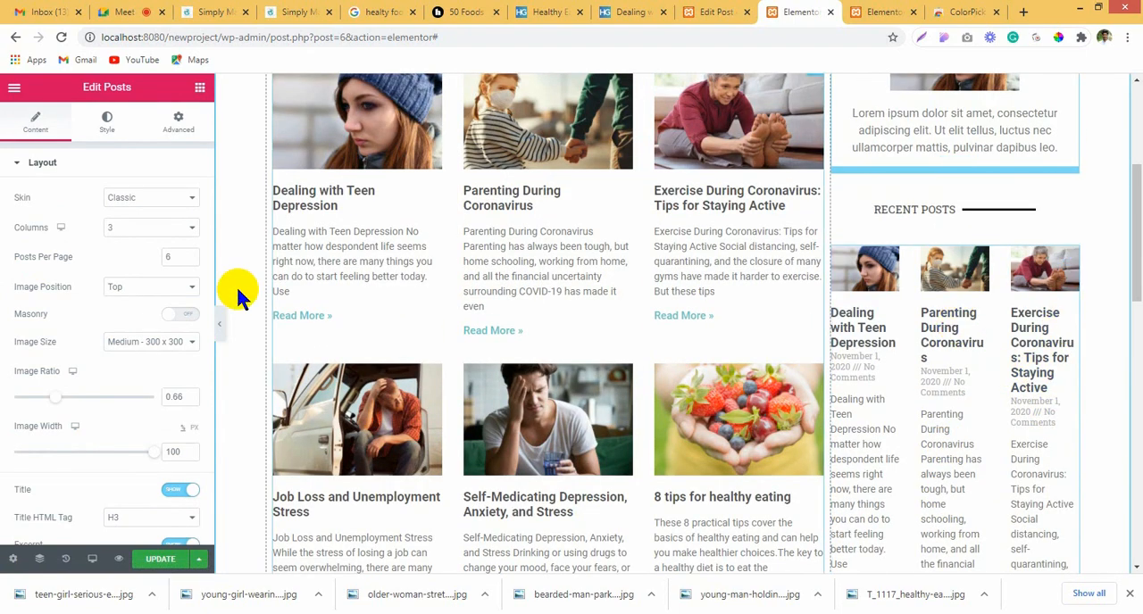
Step: Remove the Date and Comments meta data from the sidebar posts and hide their excerpt
{"action": "left_click", "coordinate": [119, 198]}
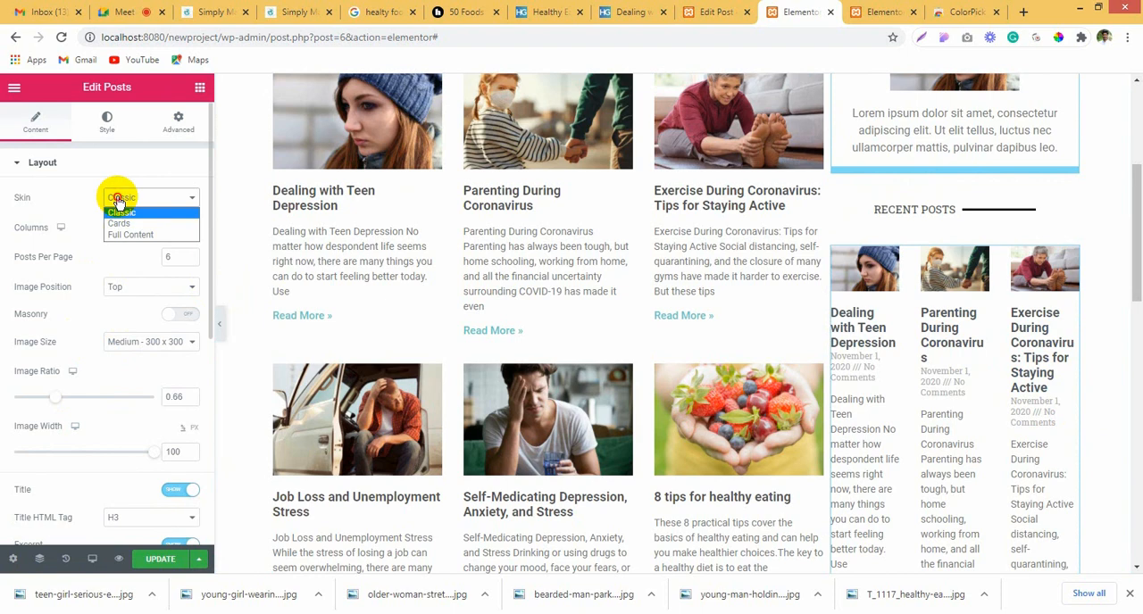
{"action": "left_click", "coordinate": [119, 202]}
{"action": "scroll", "coordinate": [114, 420], "scroll_direction": "down", "scroll_amount": 2}
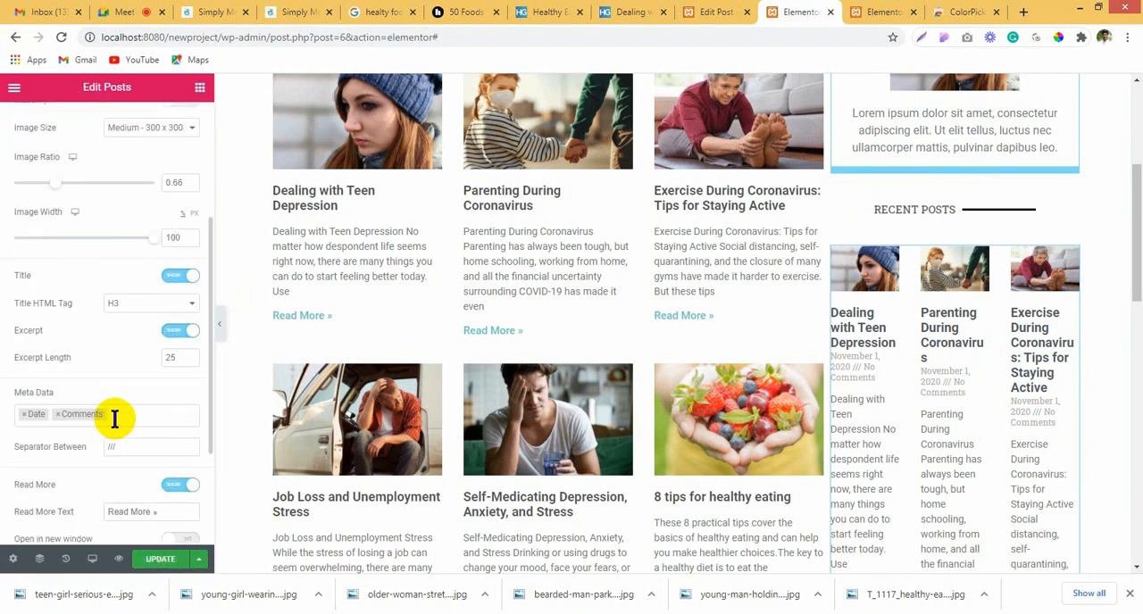
{"action": "left_click", "coordinate": [115, 417]}
{"action": "key", "text": "BackSpace"}
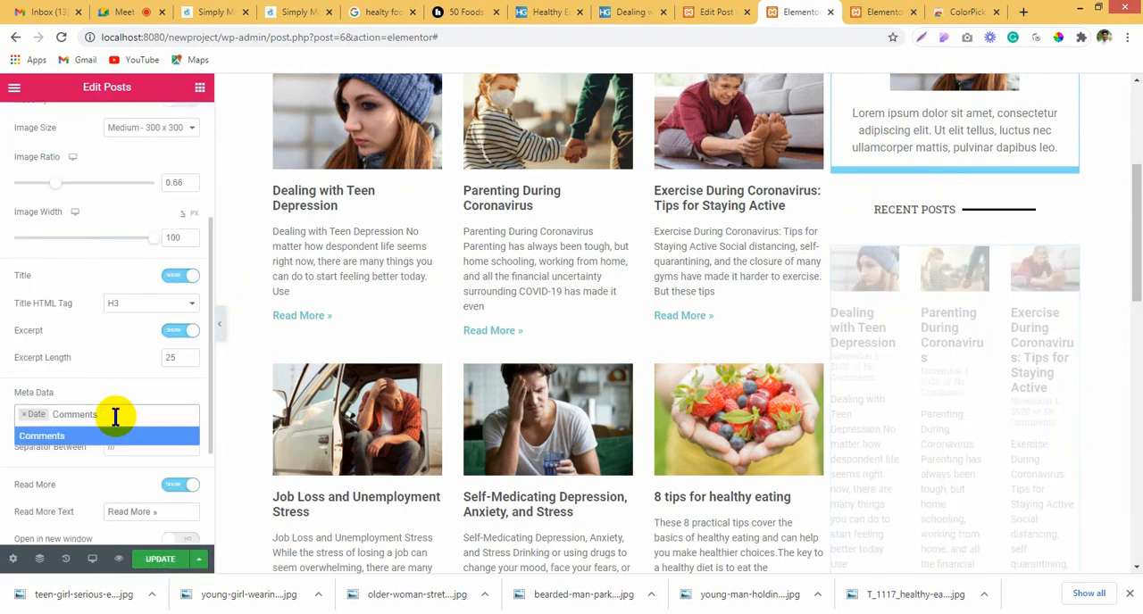
{"action": "left_click", "coordinate": [25, 416]}
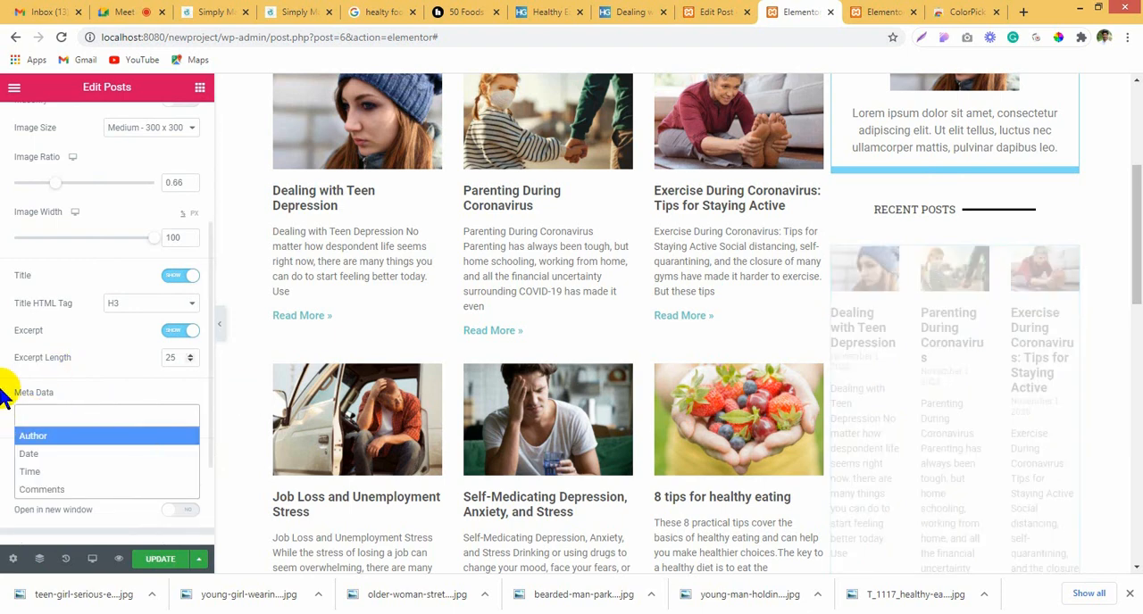
{"action": "left_click", "coordinate": [86, 398]}
{"action": "scroll", "coordinate": [80, 428], "scroll_direction": "down", "scroll_amount": 3}
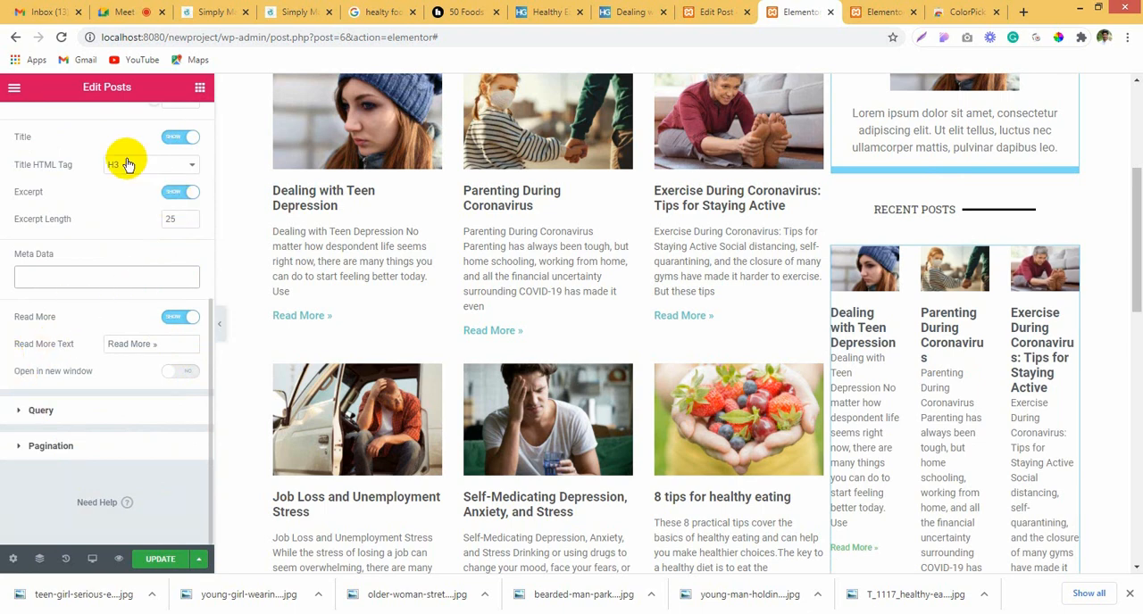
{"action": "scroll", "coordinate": [112, 326], "scroll_direction": "up", "scroll_amount": 3}
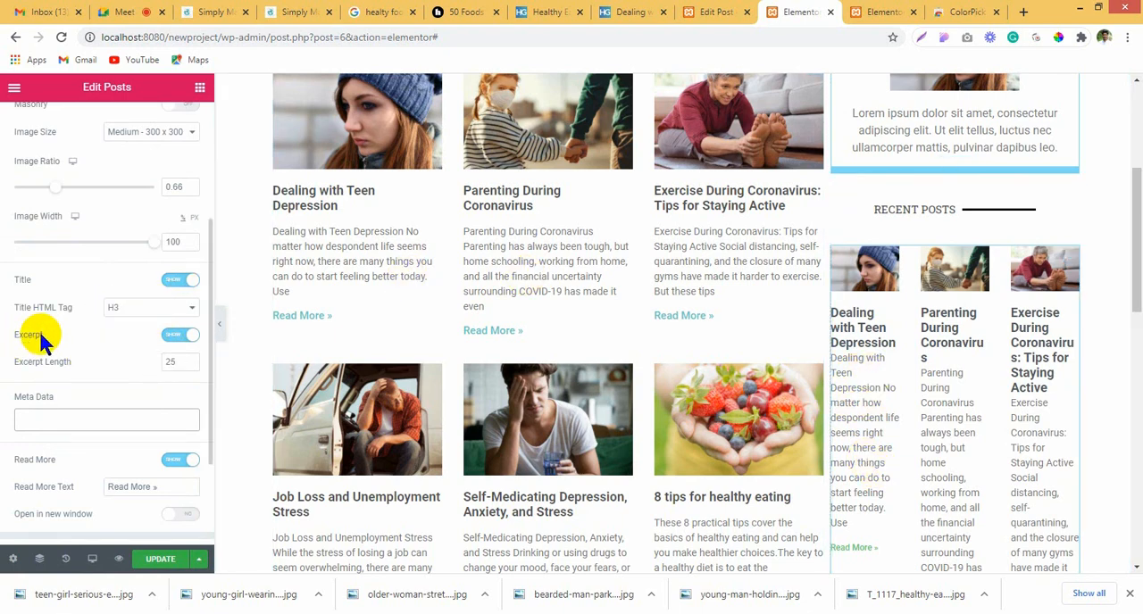
{"action": "left_click", "coordinate": [179, 342]}
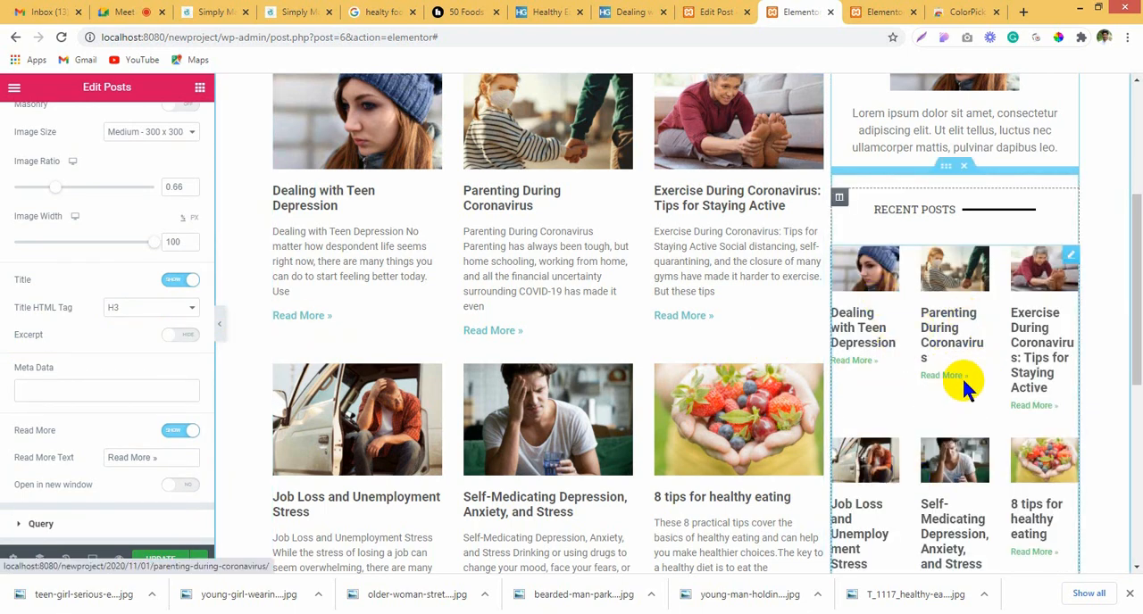
Step: Limit the sidebar posts query to include by Term, using the Healthy category
{"action": "scroll", "coordinate": [103, 459], "scroll_direction": "down", "scroll_amount": 2}
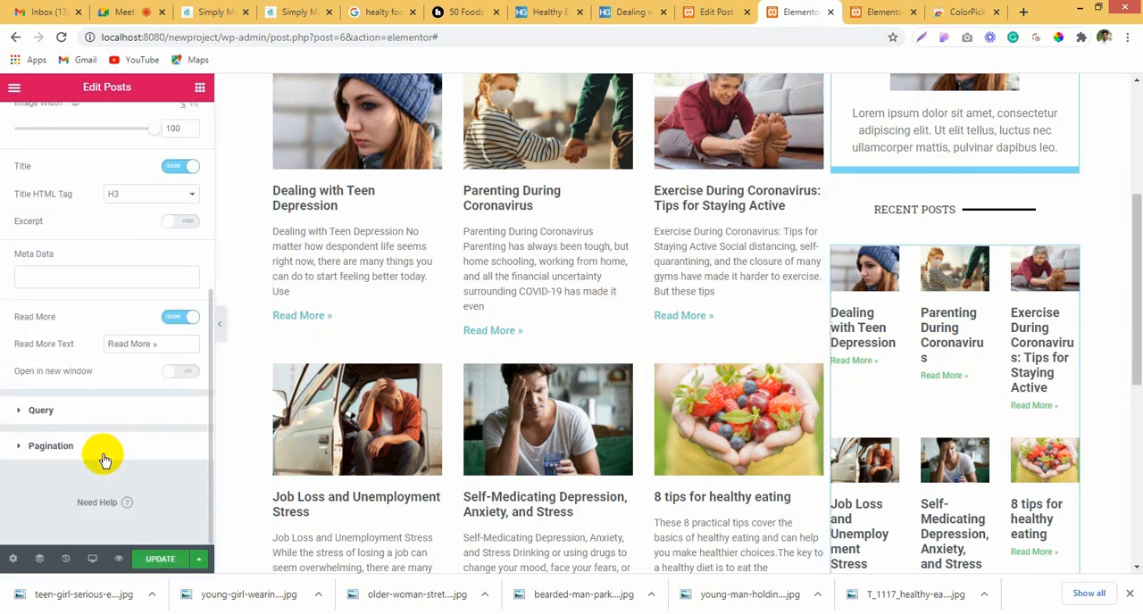
{"action": "left_click", "coordinate": [89, 417]}
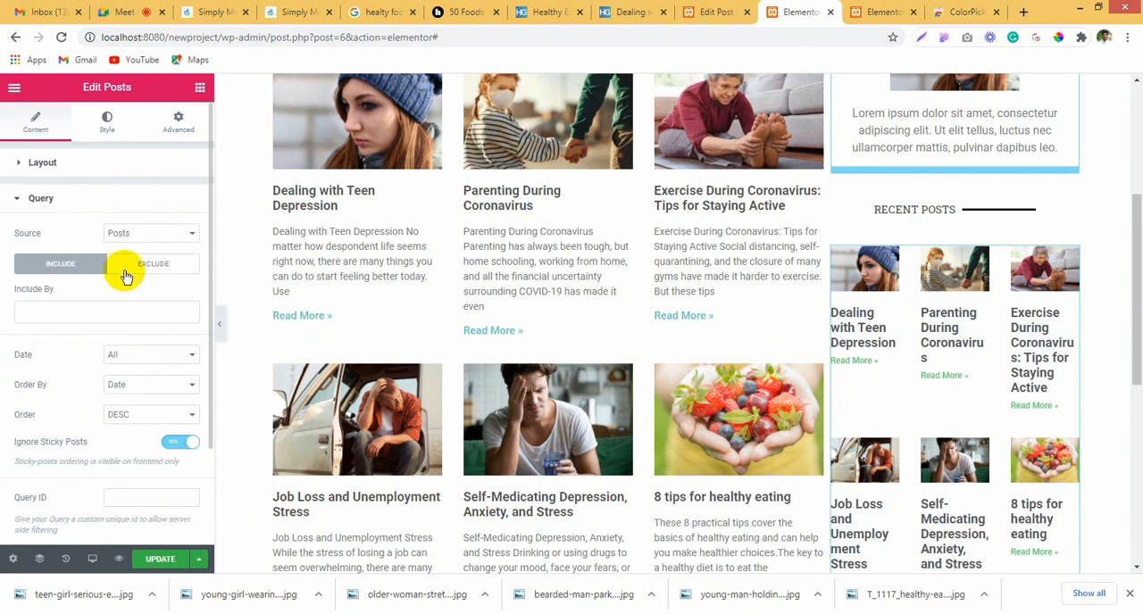
{"action": "left_click", "coordinate": [134, 235]}
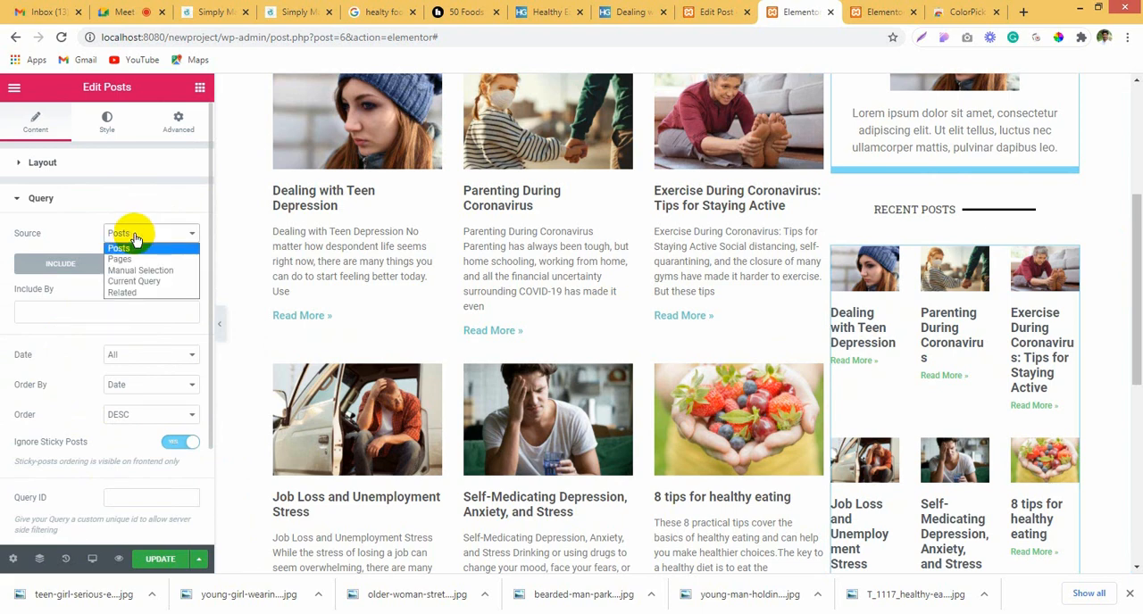
{"action": "left_click", "coordinate": [10, 282]}
{"action": "left_click", "coordinate": [130, 312]}
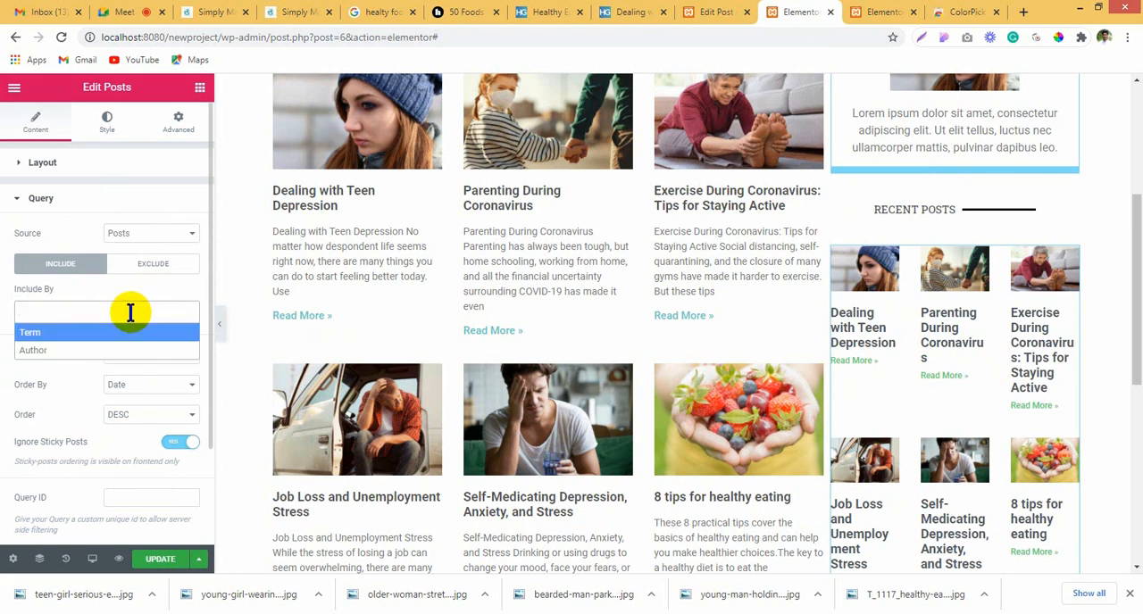
{"action": "left_click", "coordinate": [114, 332]}
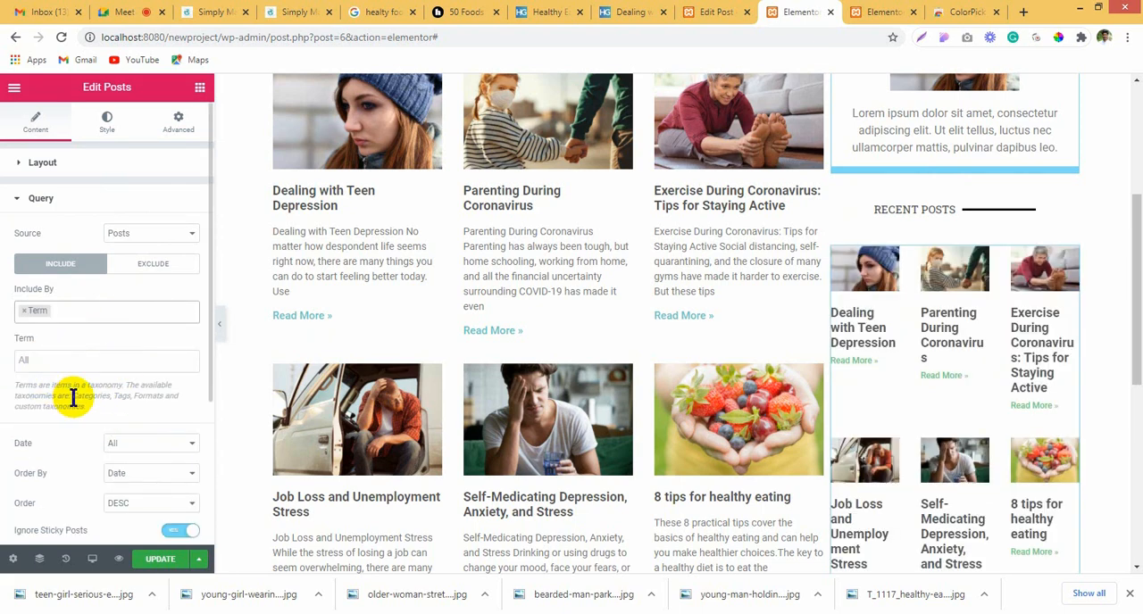
{"action": "left_click", "coordinate": [94, 363]}
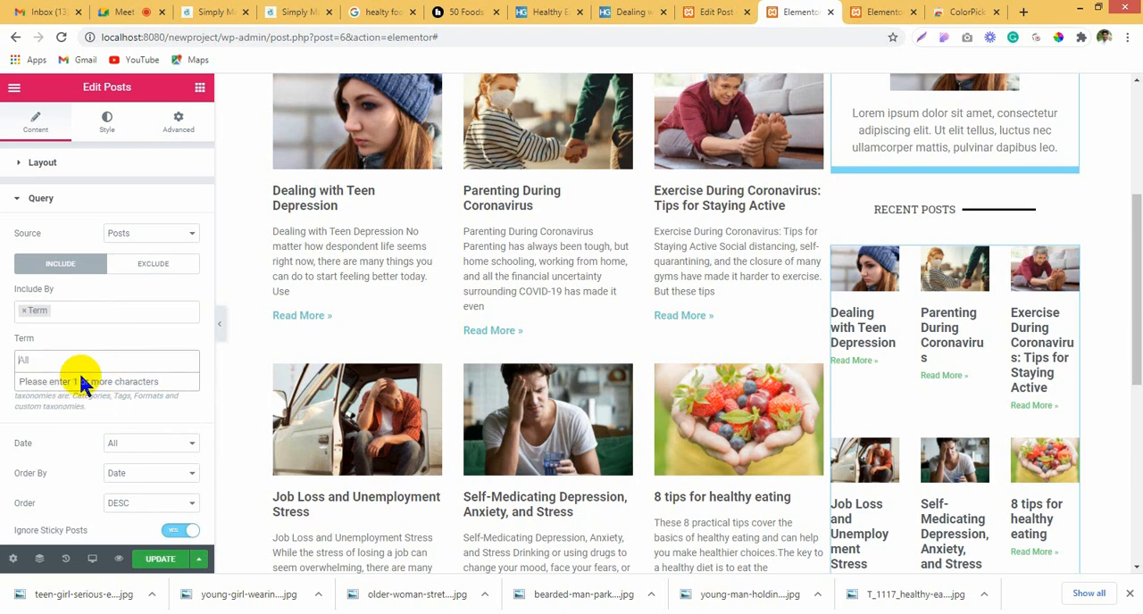
{"action": "type", "text": "hea"}
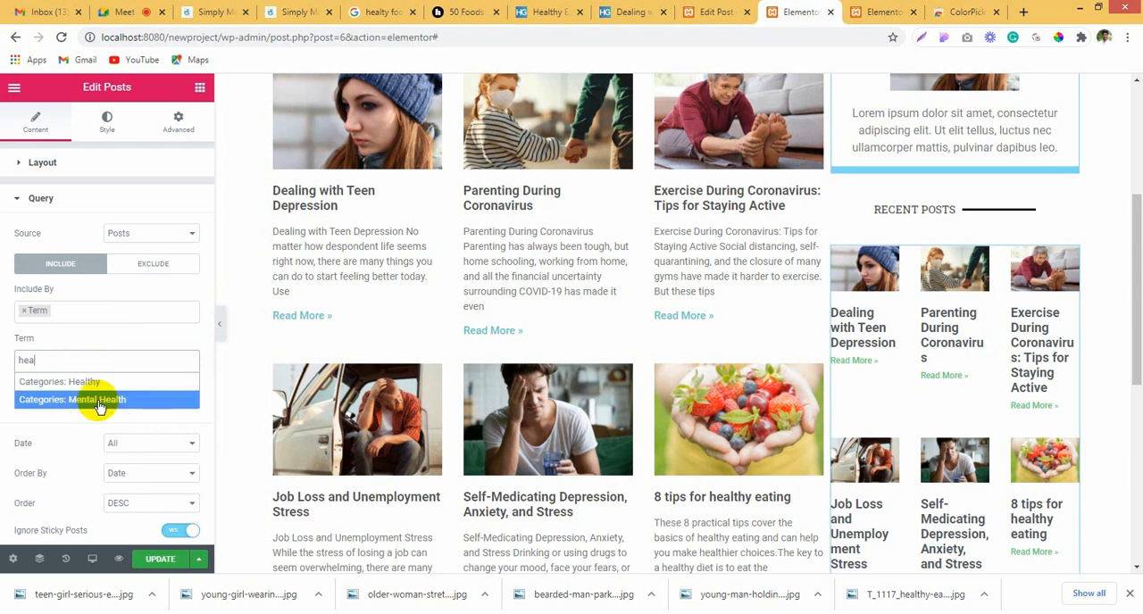
{"action": "left_click", "coordinate": [122, 386]}
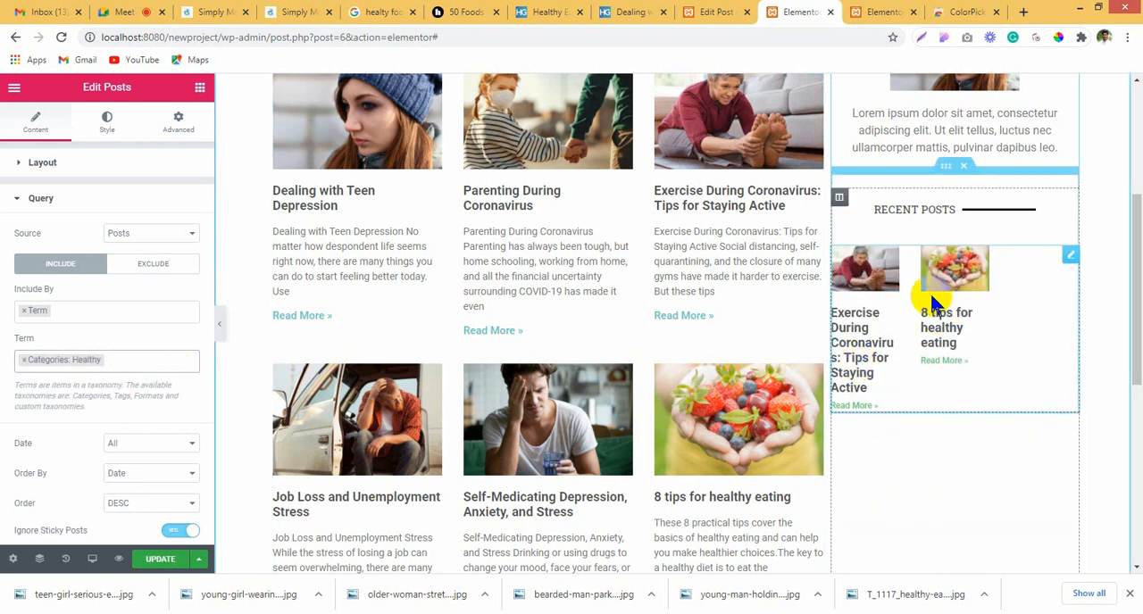
Step: Set the sidebar Posts widget to 1 post per page in 1 column
{"action": "left_click", "coordinate": [44, 163]}
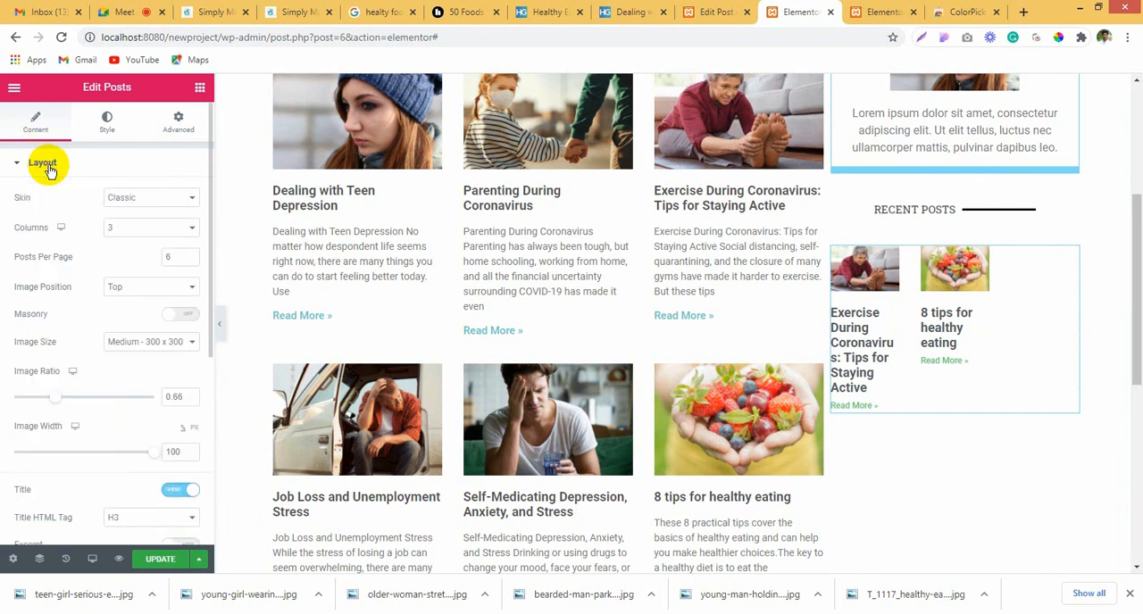
{"action": "left_click", "coordinate": [157, 229]}
{"action": "left_click", "coordinate": [147, 225]}
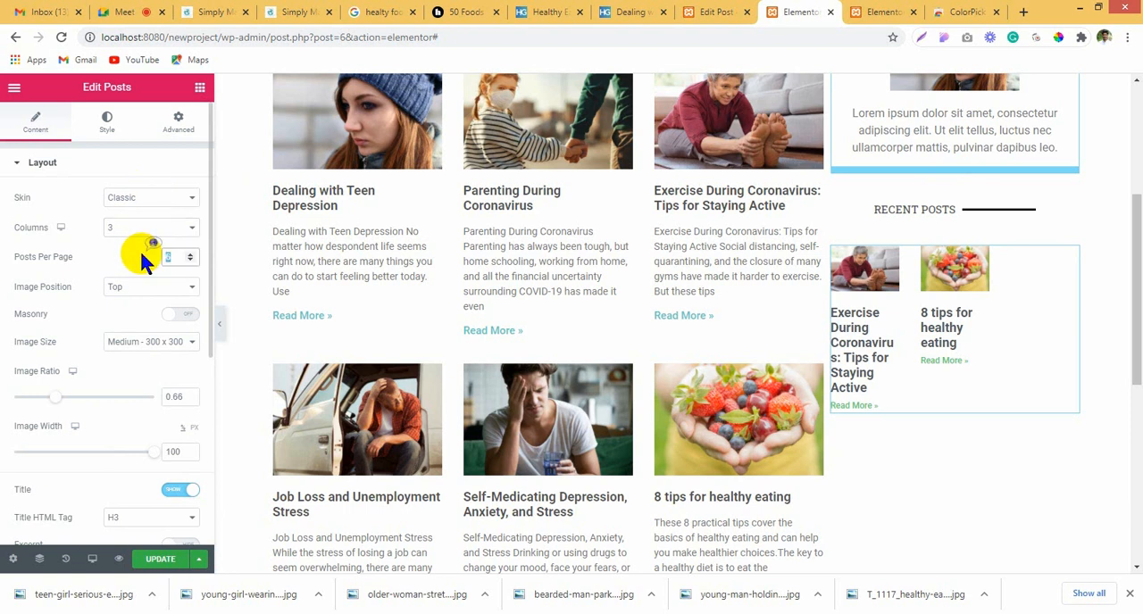
{"action": "type", "text": "1"}
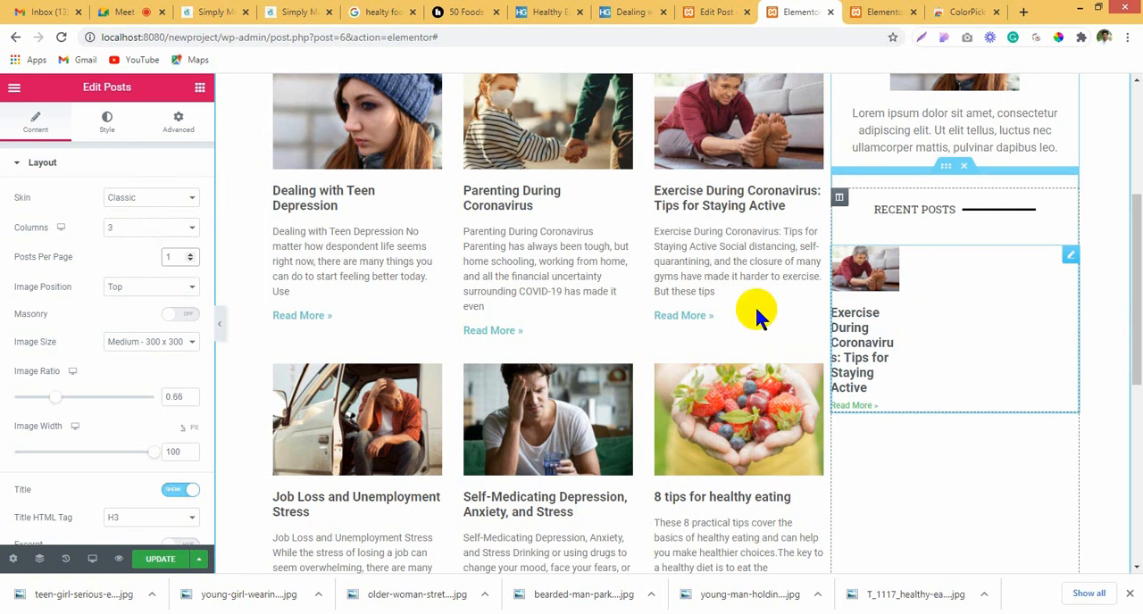
{"action": "left_click", "coordinate": [105, 124]}
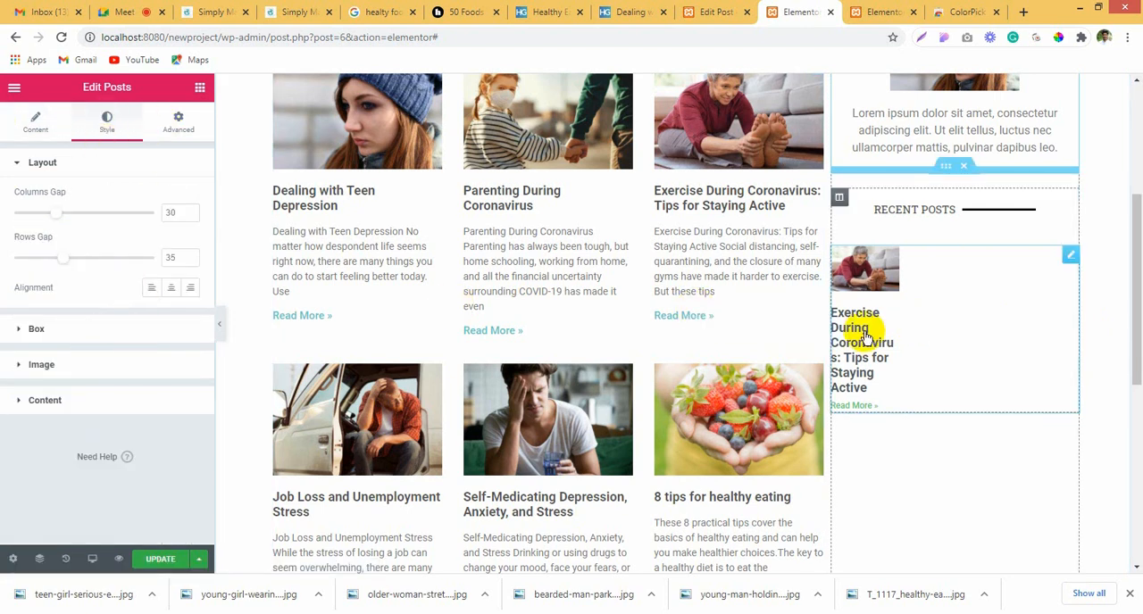
{"action": "left_click", "coordinate": [20, 129]}
{"action": "left_click", "coordinate": [150, 230]}
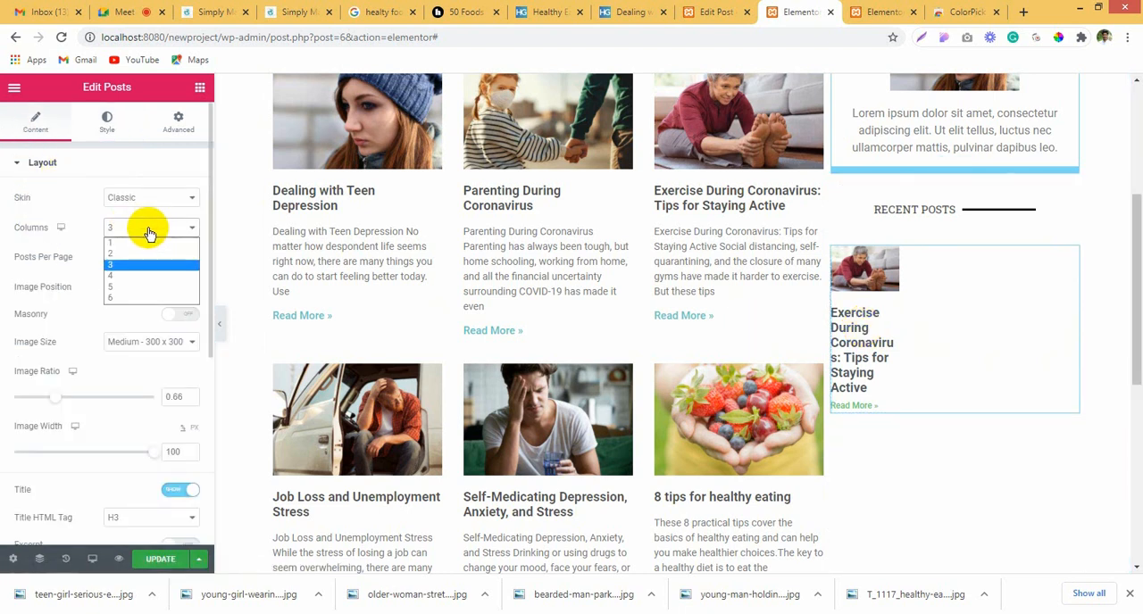
{"action": "left_click", "coordinate": [147, 244]}
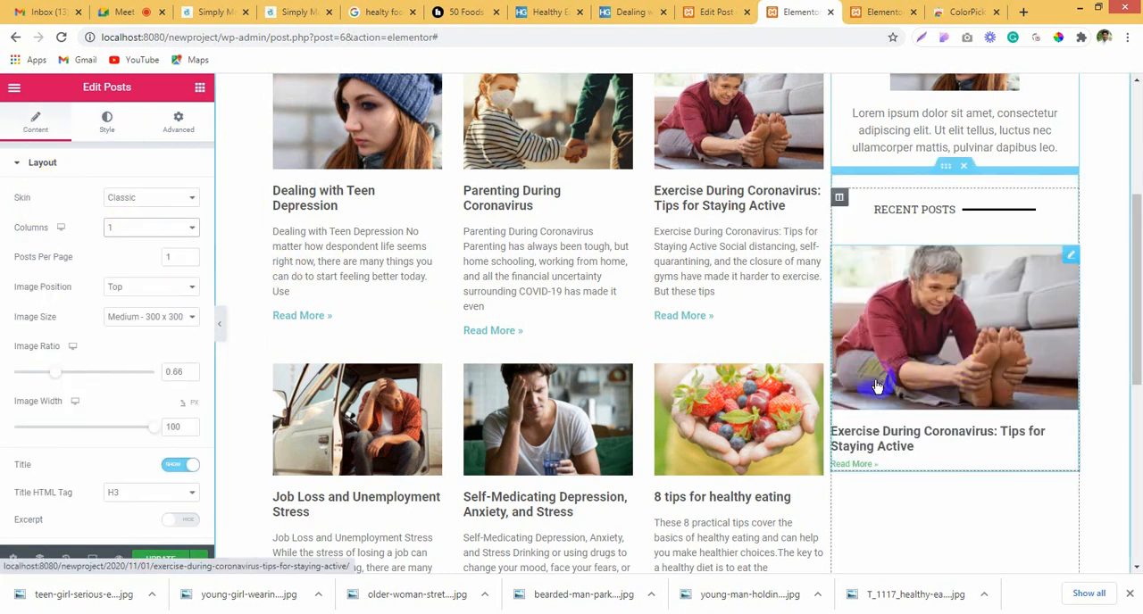
Step: Set the spacing below the sidebar post's image to 32
{"action": "left_click", "coordinate": [100, 134]}
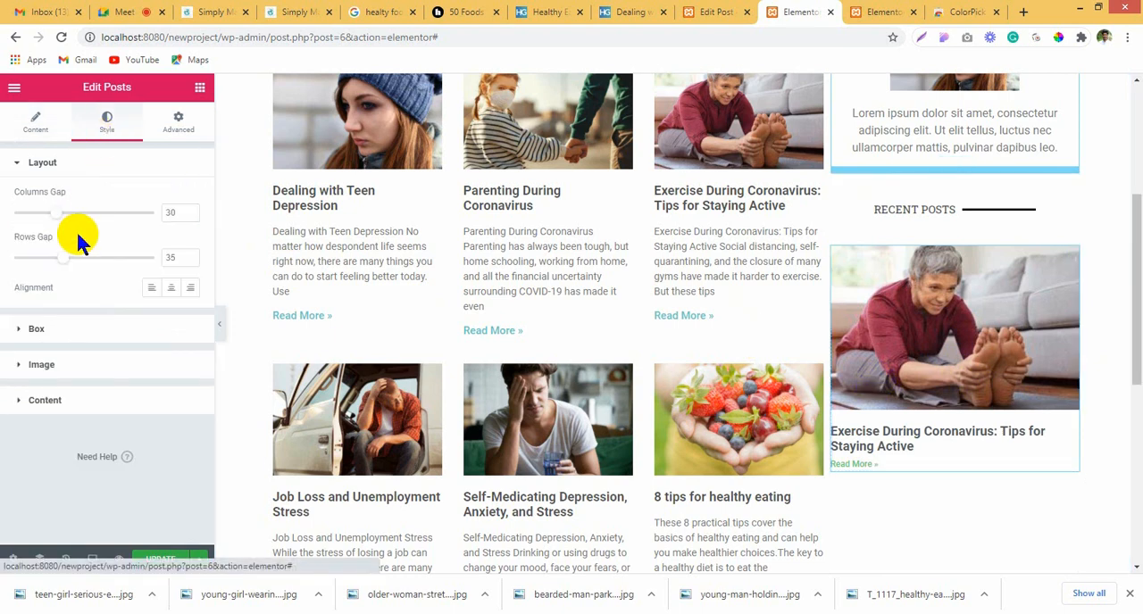
{"action": "left_click", "coordinate": [78, 365]}
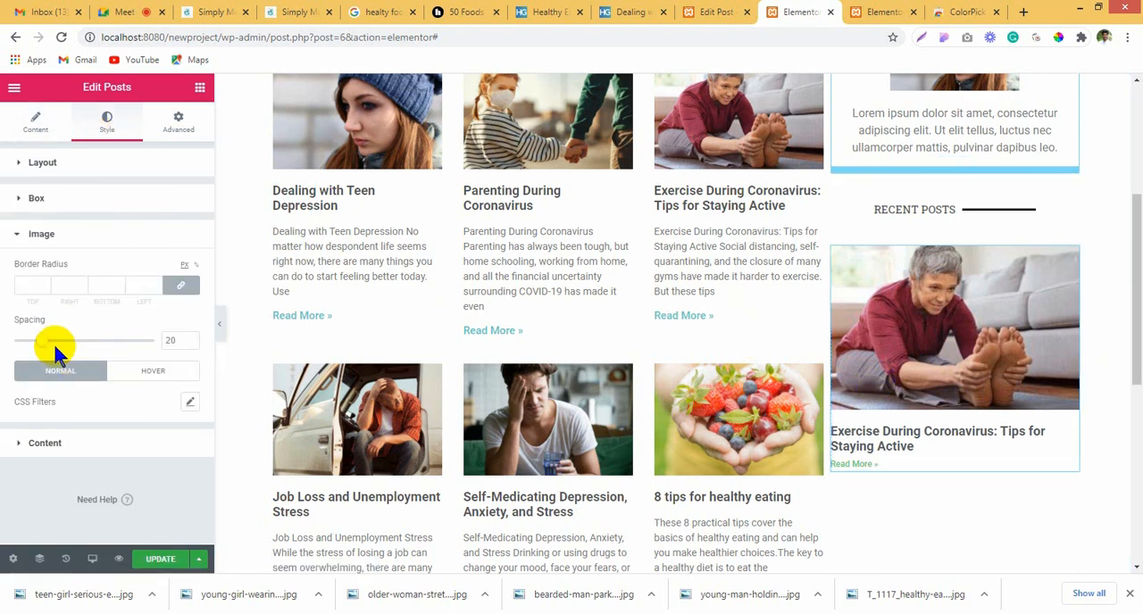
{"action": "left_click_drag", "start_coordinate": [40, 341], "coordinate": [58, 340]}
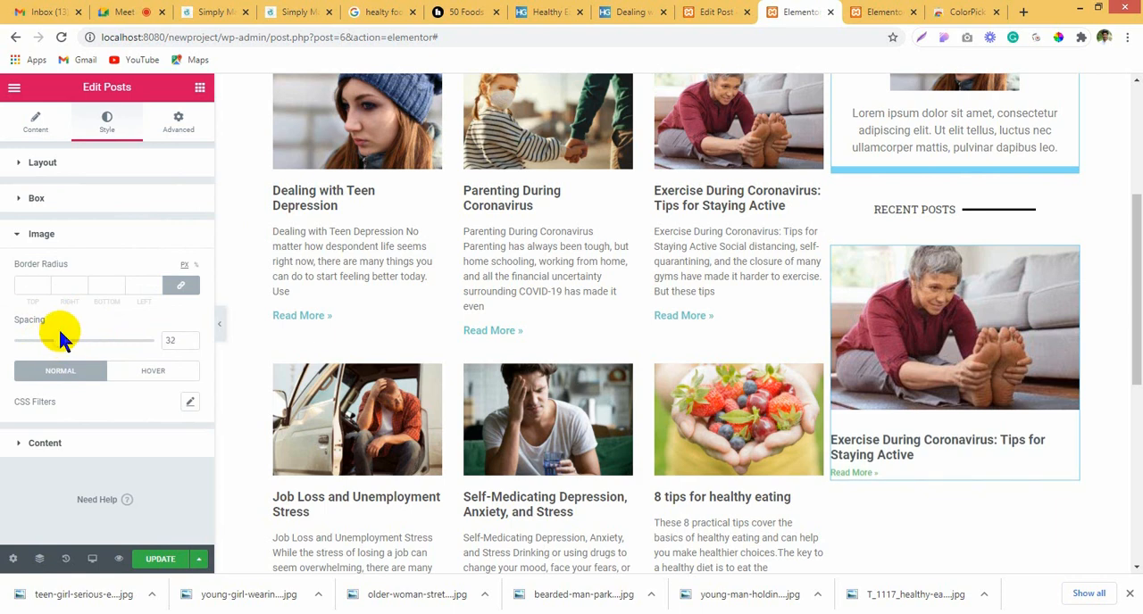
{"action": "left_click", "coordinate": [85, 449]}
{"action": "scroll", "coordinate": [111, 367], "scroll_direction": "down", "scroll_amount": 1}
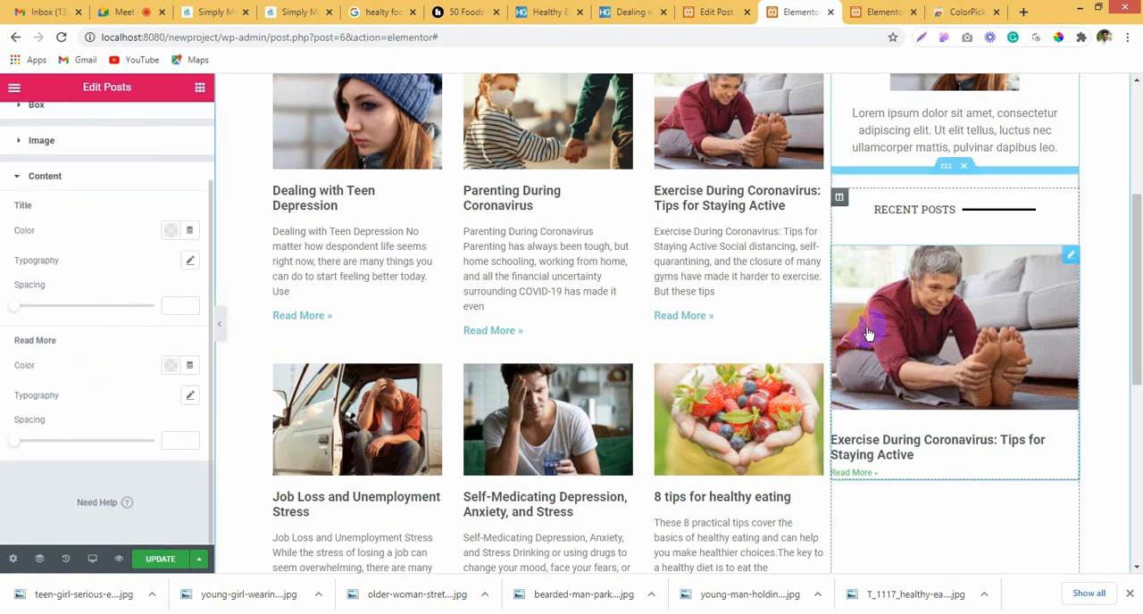
{"action": "scroll", "coordinate": [168, 326], "scroll_direction": "up", "scroll_amount": 2}
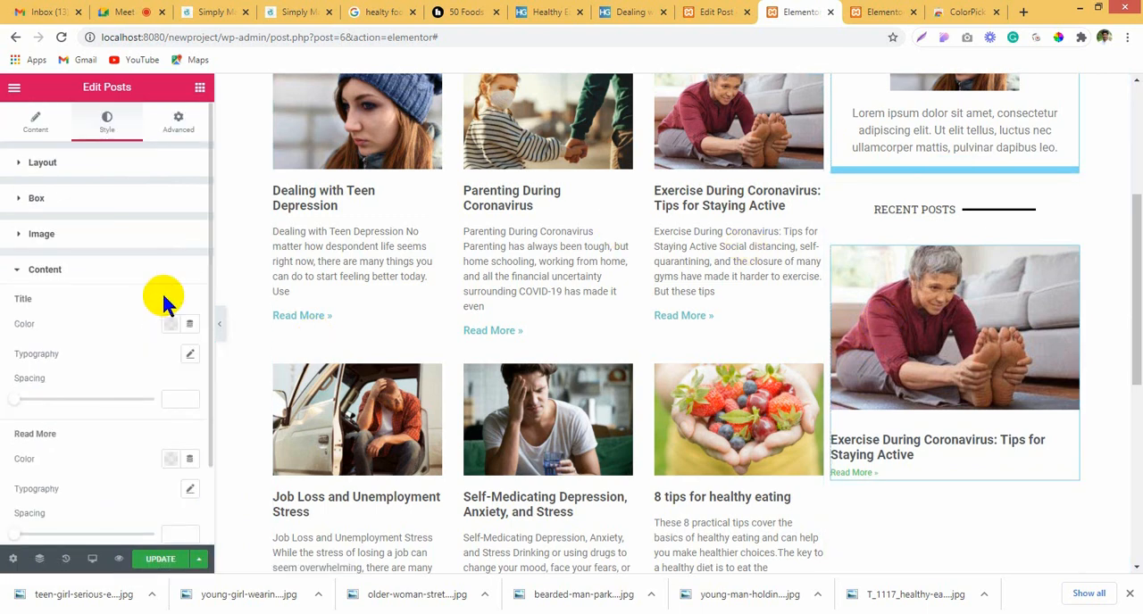
{"action": "left_click", "coordinate": [111, 236]}
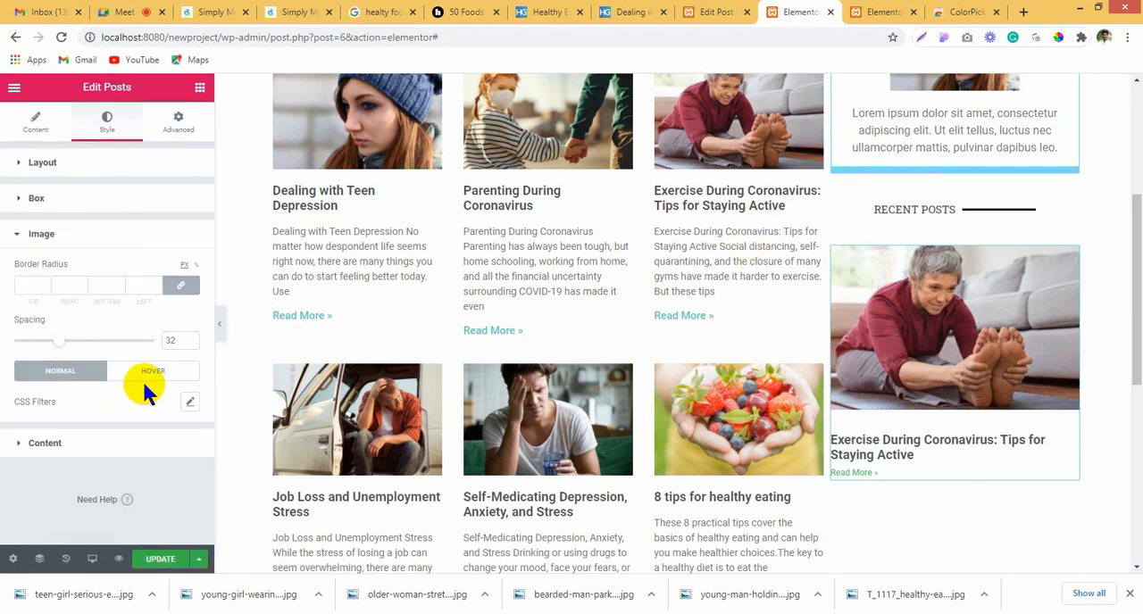
{"action": "left_click", "coordinate": [58, 162]}
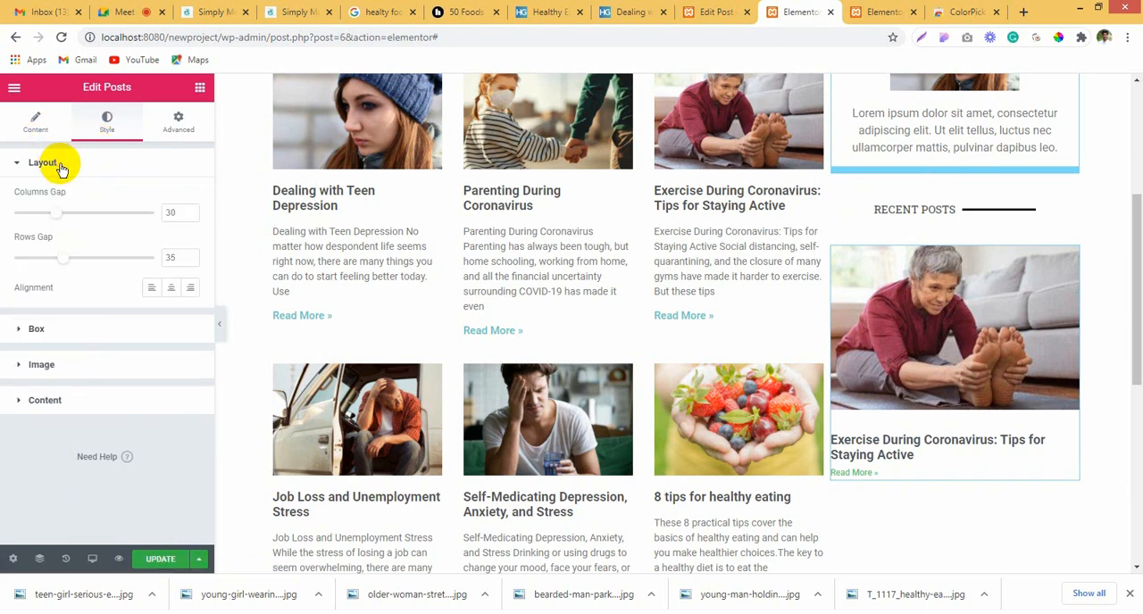
Step: Switch the sidebar Posts widget's skin to Cards
{"action": "left_click", "coordinate": [34, 122]}
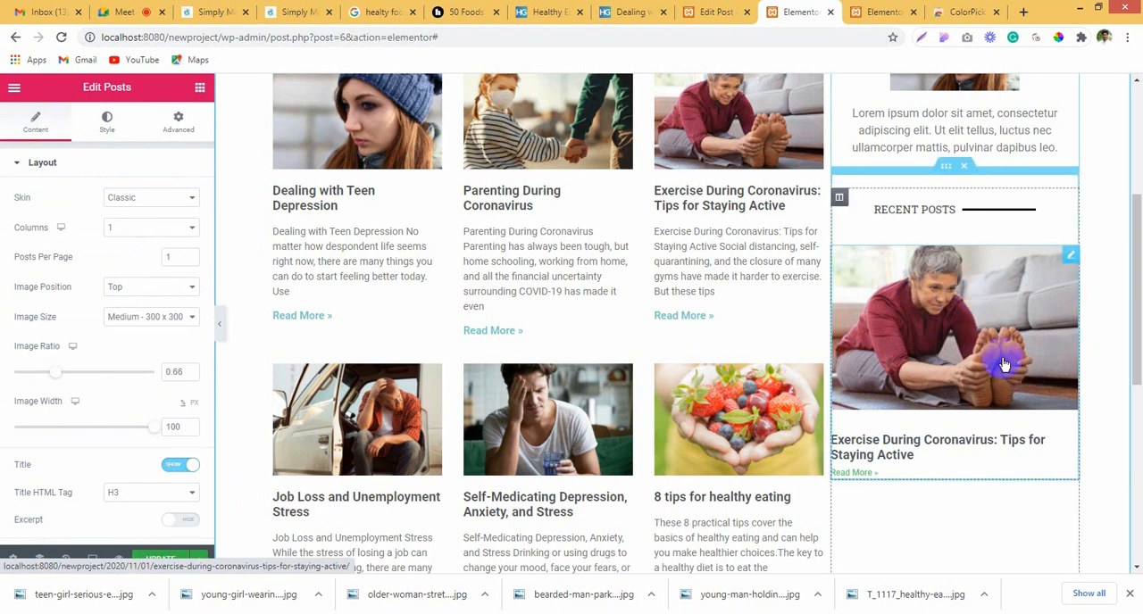
{"action": "left_click", "coordinate": [158, 198]}
{"action": "left_click", "coordinate": [156, 224]}
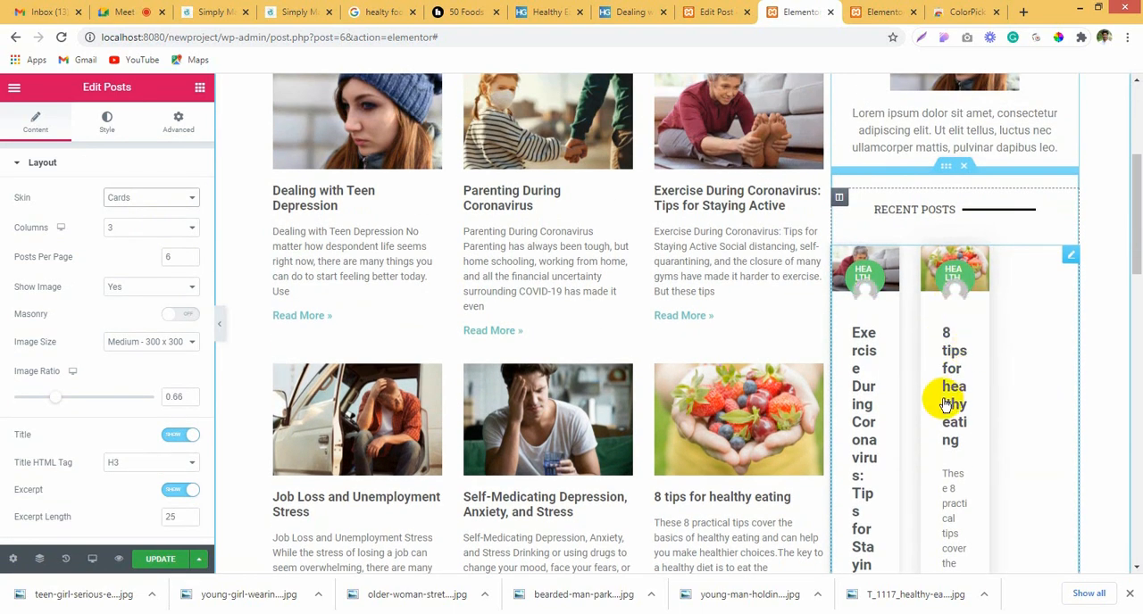
Step: Switch the sidebar Posts widget's skin back to Classic, laid out in 1 column
{"action": "scroll", "coordinate": [937, 400], "scroll_direction": "down", "scroll_amount": 1}
{"action": "scroll", "coordinate": [942, 400], "scroll_direction": "up", "scroll_amount": 1}
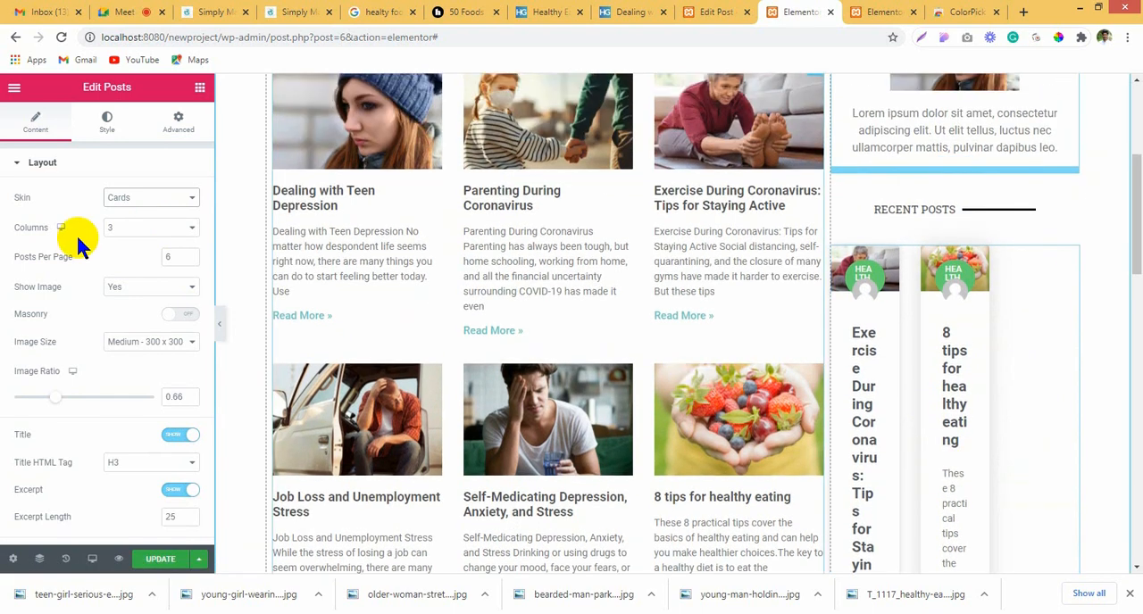
{"action": "left_click", "coordinate": [116, 198]}
{"action": "left_click", "coordinate": [129, 214]}
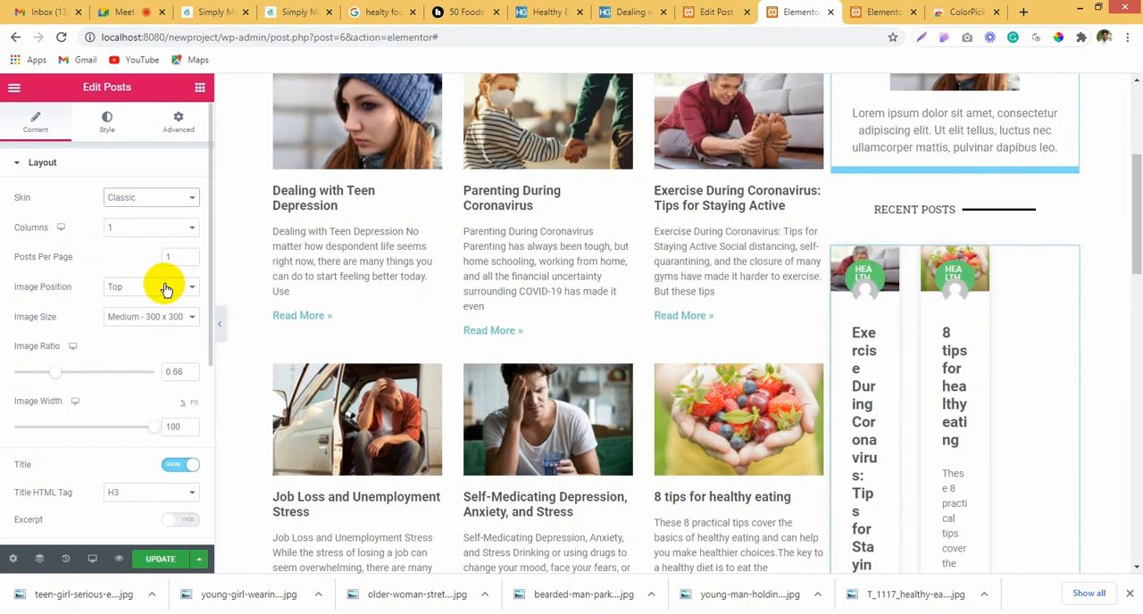
{"action": "left_click", "coordinate": [145, 226]}
{"action": "left_click", "coordinate": [153, 244]}
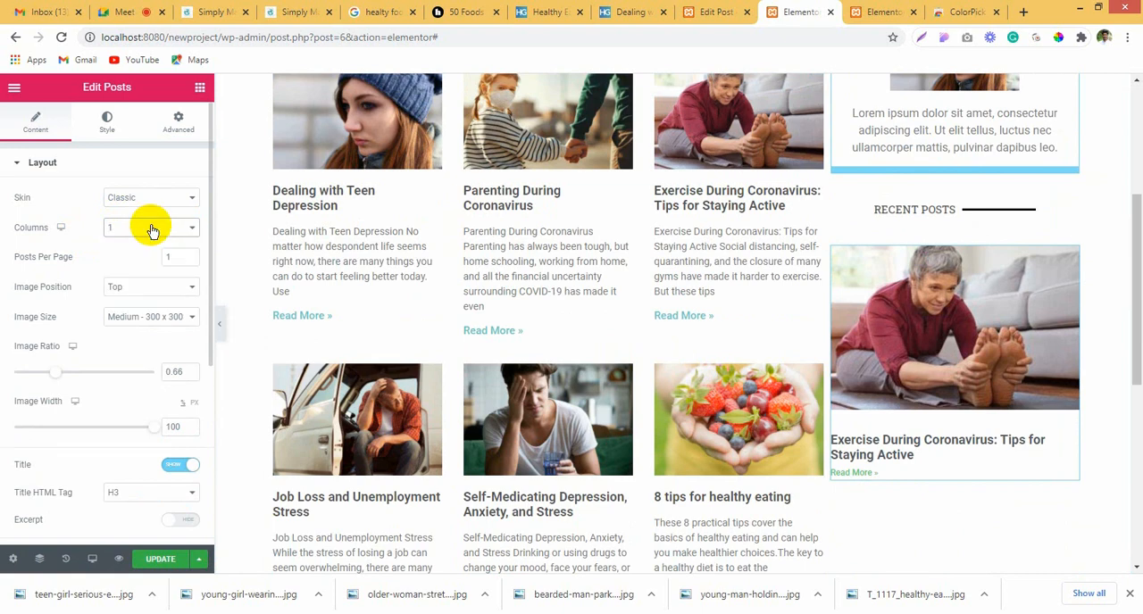
Step: Set the sidebar post's image position to Left
{"action": "left_click", "coordinate": [144, 287]}
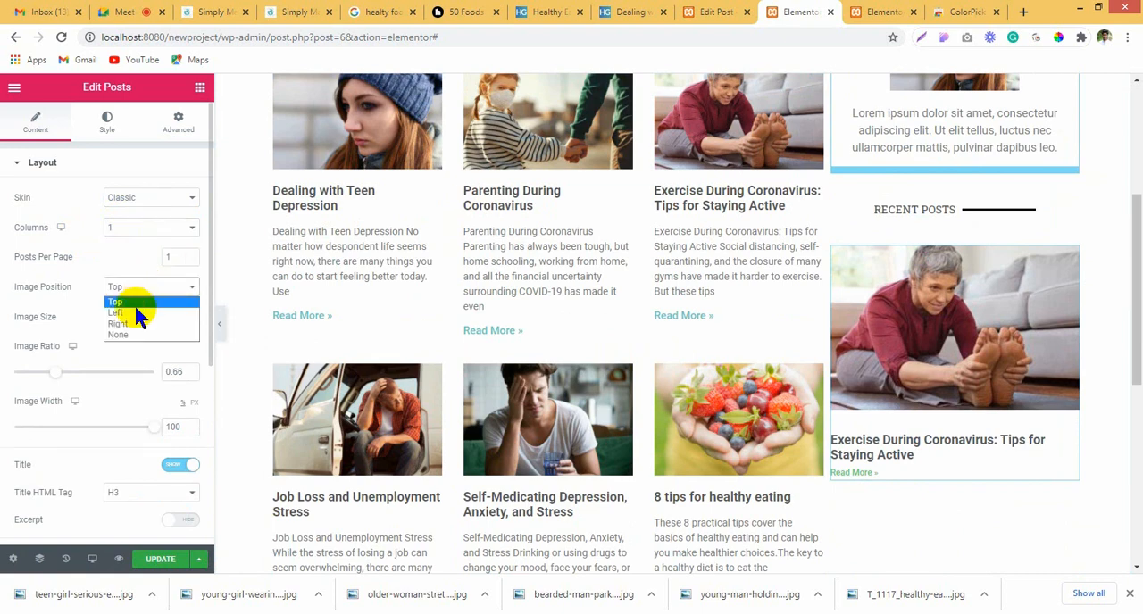
{"action": "left_click", "coordinate": [138, 314]}
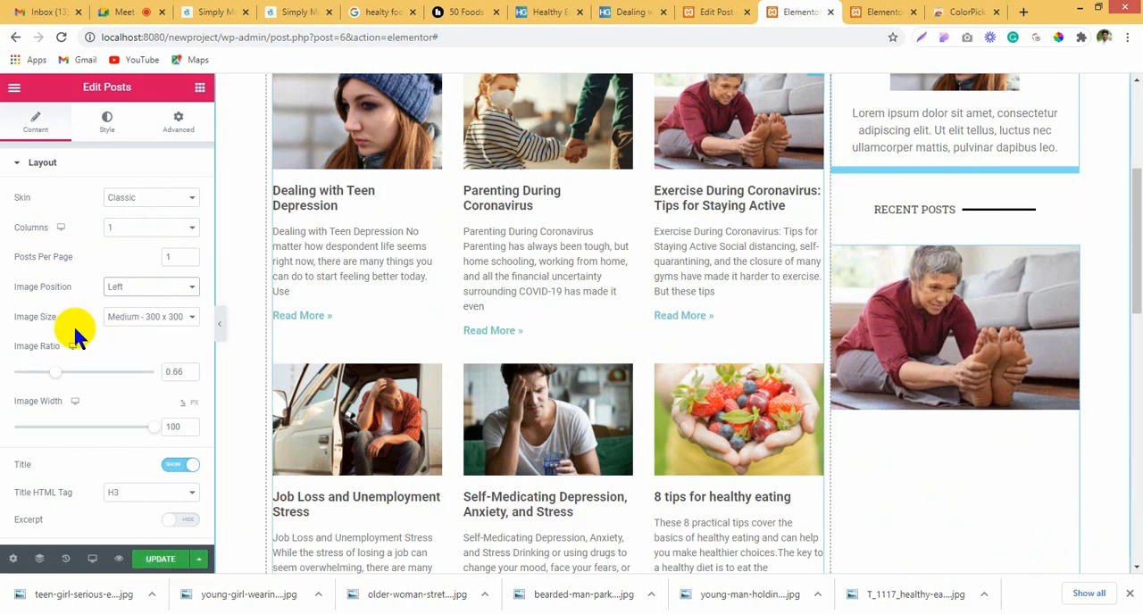
{"action": "scroll", "coordinate": [975, 357], "scroll_direction": "down", "scroll_amount": 1}
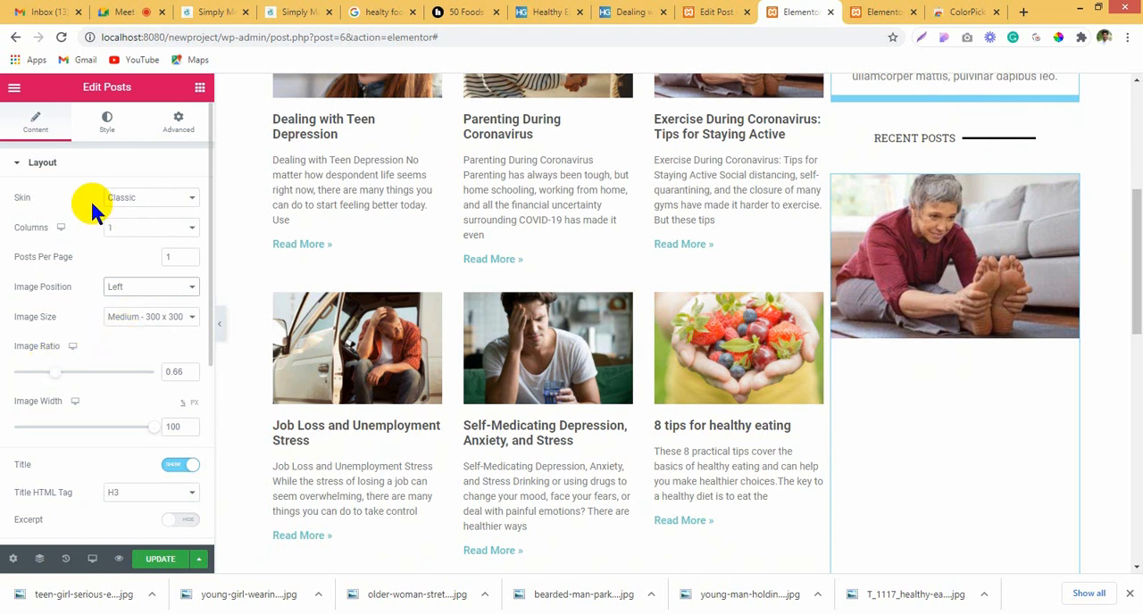
Step: Adjust the sidebar post title's font size and set its color to black (#000000)
{"action": "left_click", "coordinate": [107, 125]}
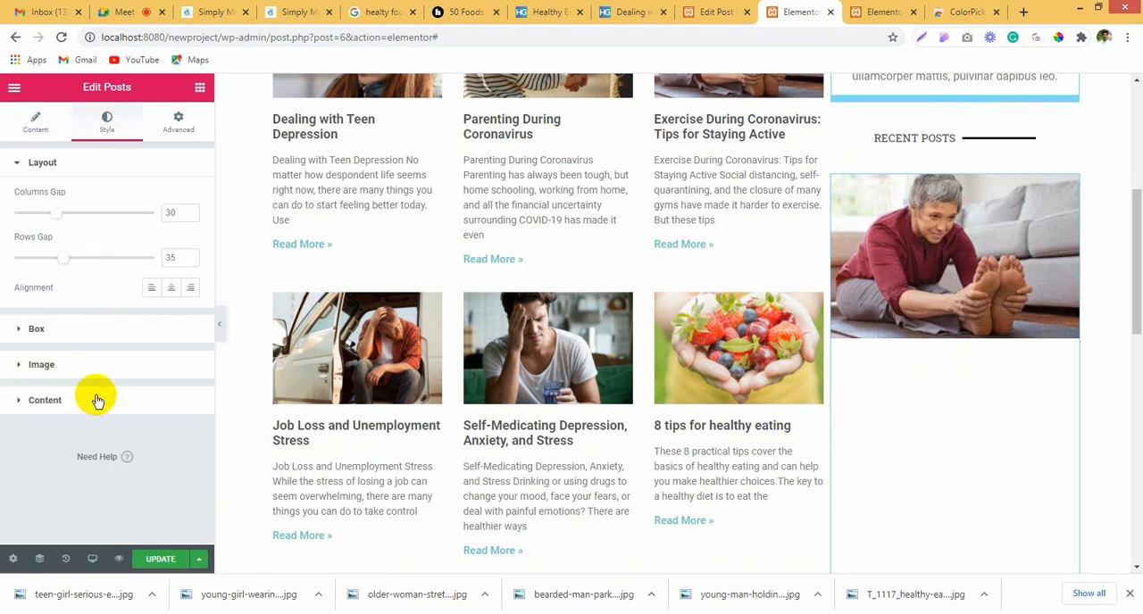
{"action": "left_click", "coordinate": [99, 401]}
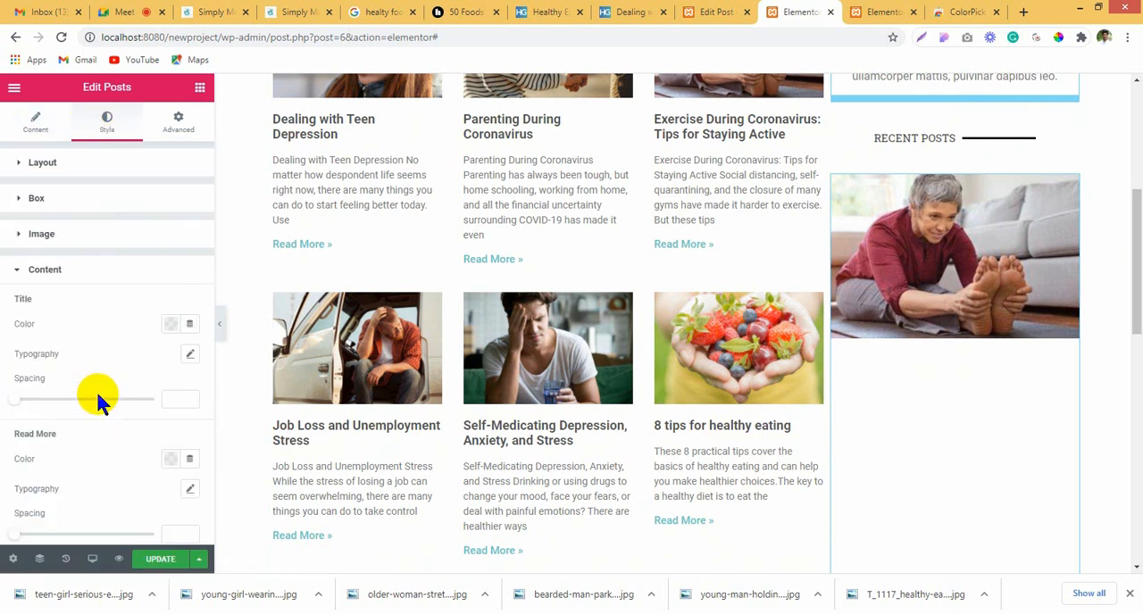
{"action": "left_click", "coordinate": [188, 355]}
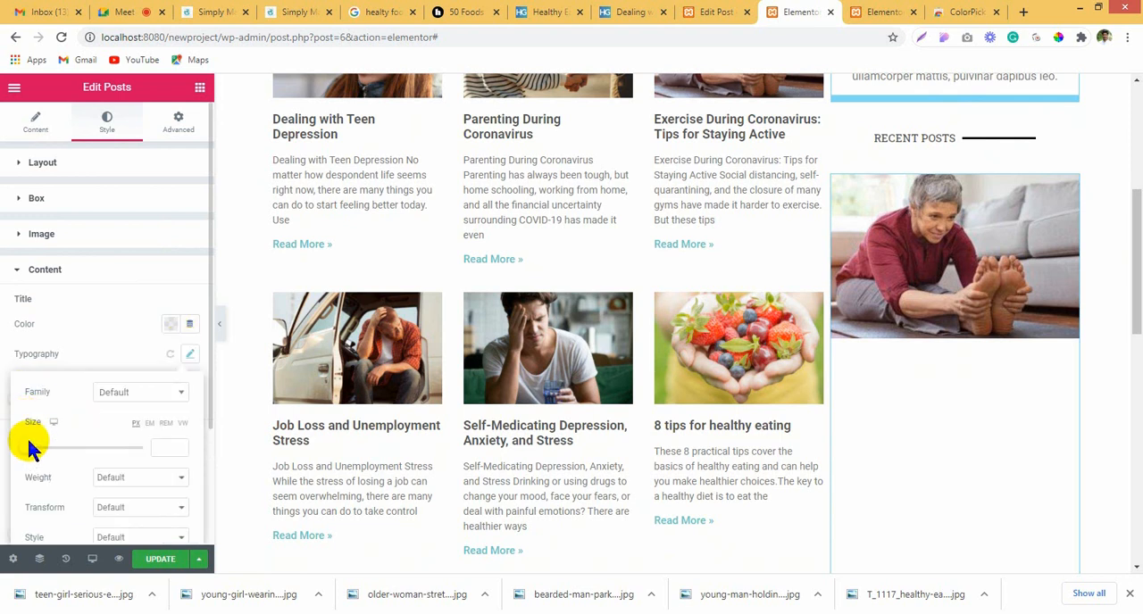
{"action": "mouse_move", "coordinate": [29, 451]}
{"action": "left_mouse_down"}
{"action": "mouse_move", "coordinate": [61, 451]}
{"action": "mouse_move", "coordinate": [2, 450]}
{"action": "mouse_move", "coordinate": [541, 429]}
{"action": "mouse_move", "coordinate": [128, 420]}
{"action": "mouse_move", "coordinate": [34, 454]}
{"action": "left_mouse_up"}
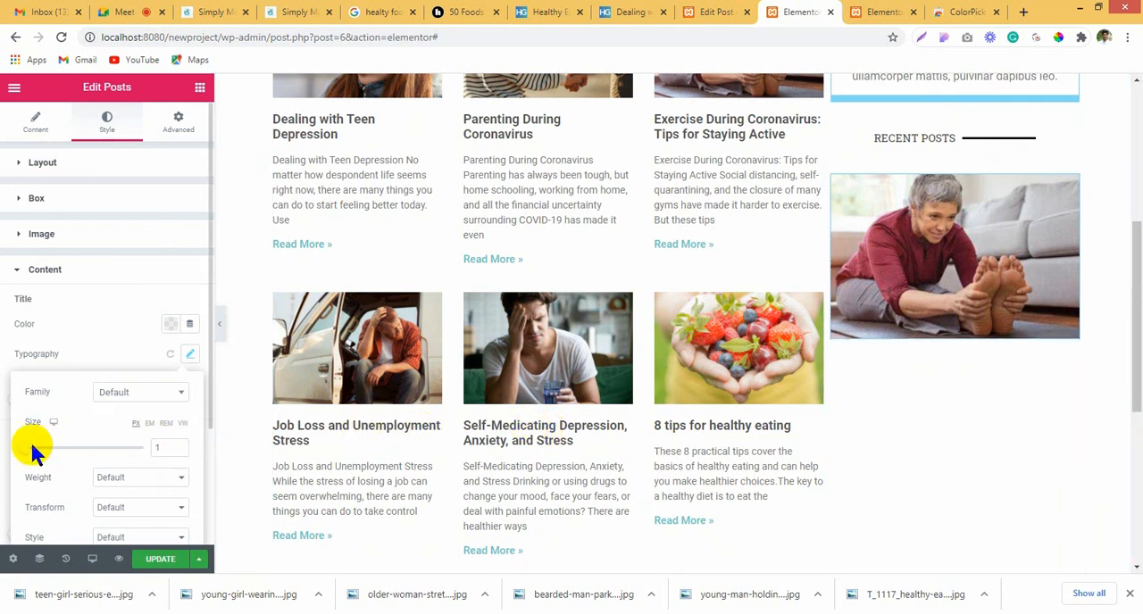
{"action": "left_click", "coordinate": [170, 325]}
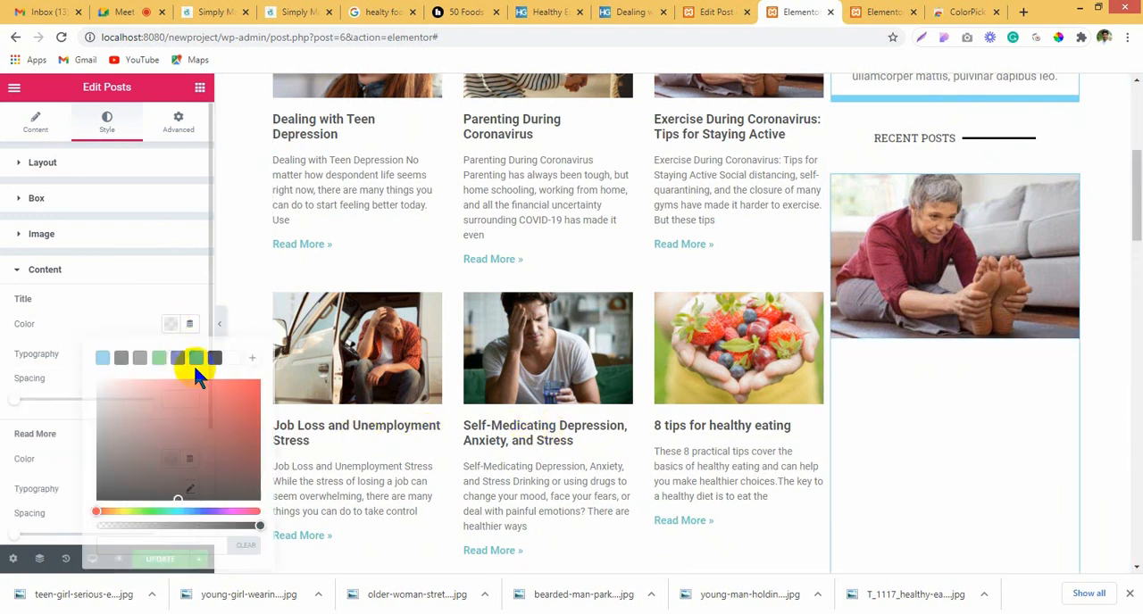
{"action": "left_click", "coordinate": [213, 358]}
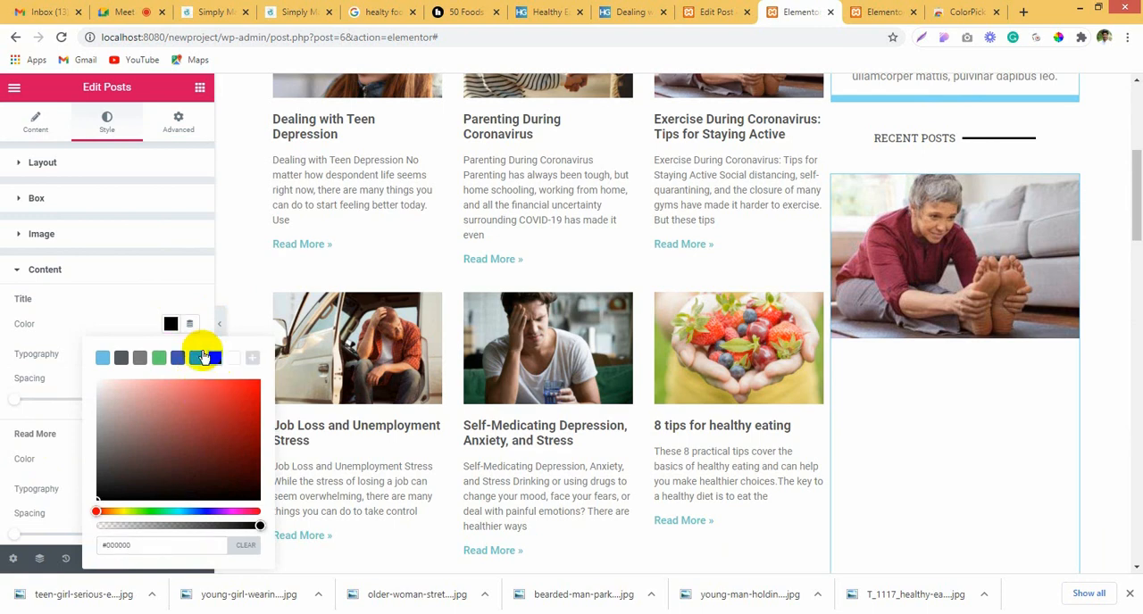
{"action": "left_click", "coordinate": [938, 308]}
{"action": "scroll", "coordinate": [931, 282], "scroll_direction": "down", "scroll_amount": 1}
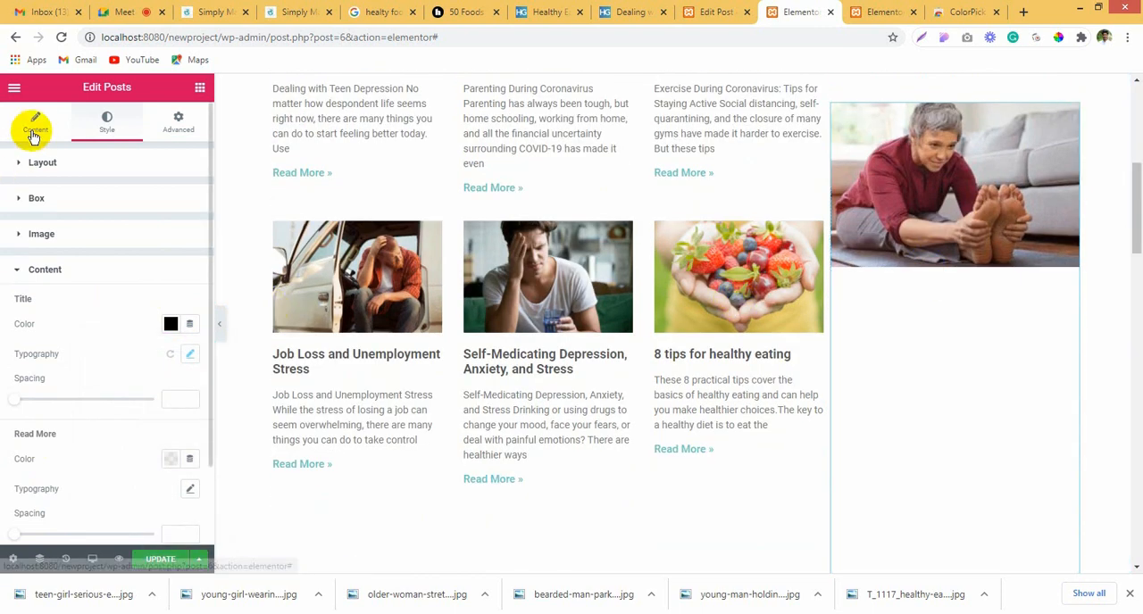
Step: Set the sidebar Posts widget to 2 columns
{"action": "left_click", "coordinate": [34, 134]}
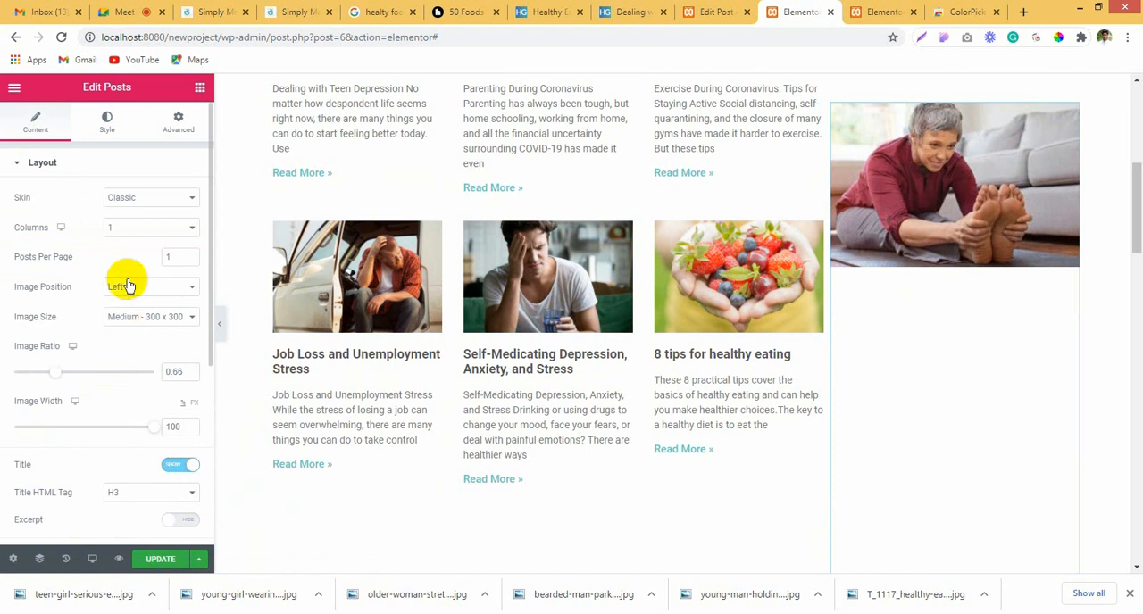
{"action": "scroll", "coordinate": [98, 393], "scroll_direction": "down", "scroll_amount": 2}
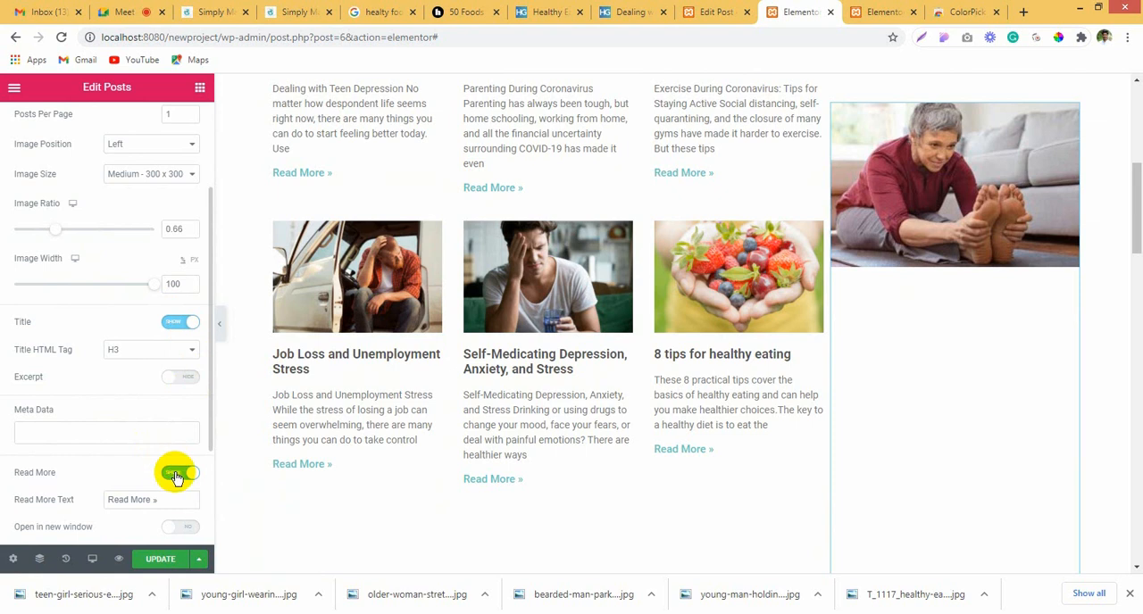
{"action": "scroll", "coordinate": [122, 424], "scroll_direction": "up", "scroll_amount": 3}
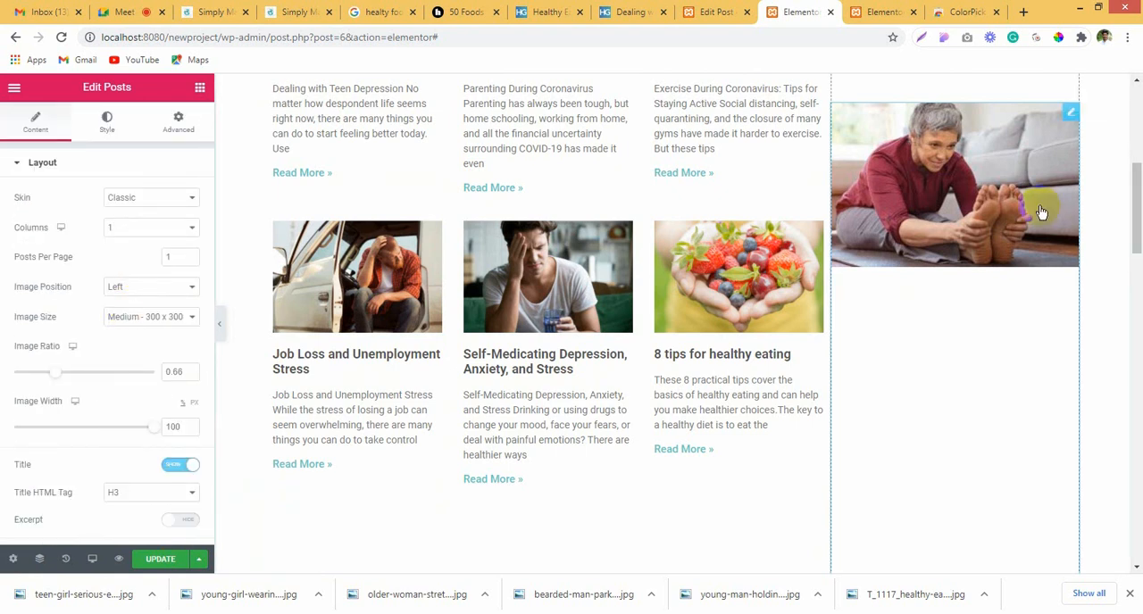
{"action": "left_click", "coordinate": [140, 228]}
{"action": "left_click", "coordinate": [138, 255]}
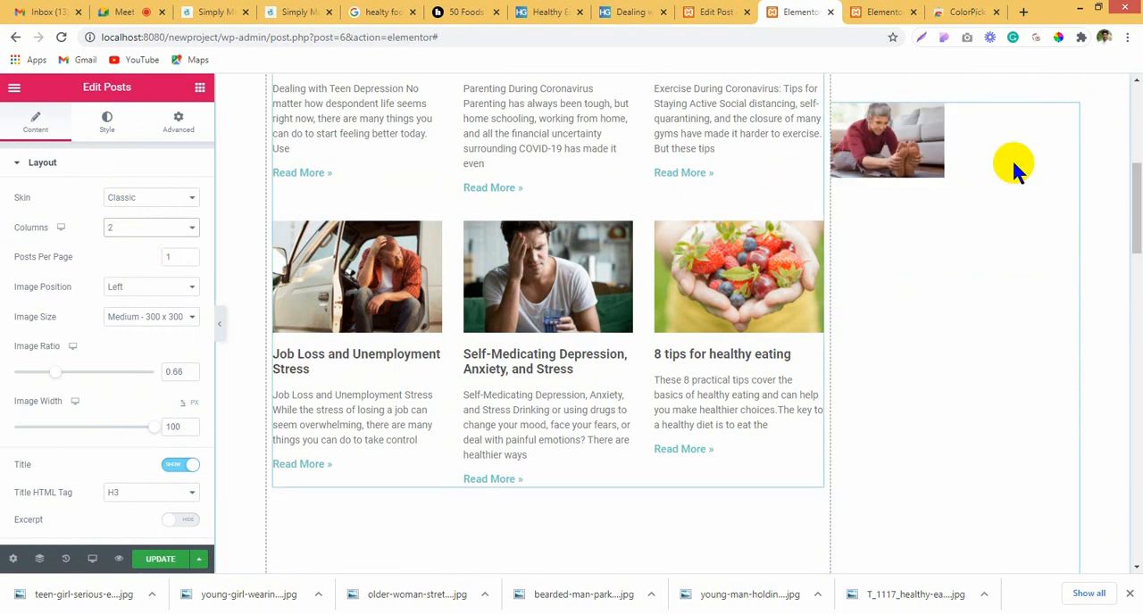
Step: Try the Top and Right image positions for the sidebar post and return it to Left
{"action": "left_click", "coordinate": [132, 285]}
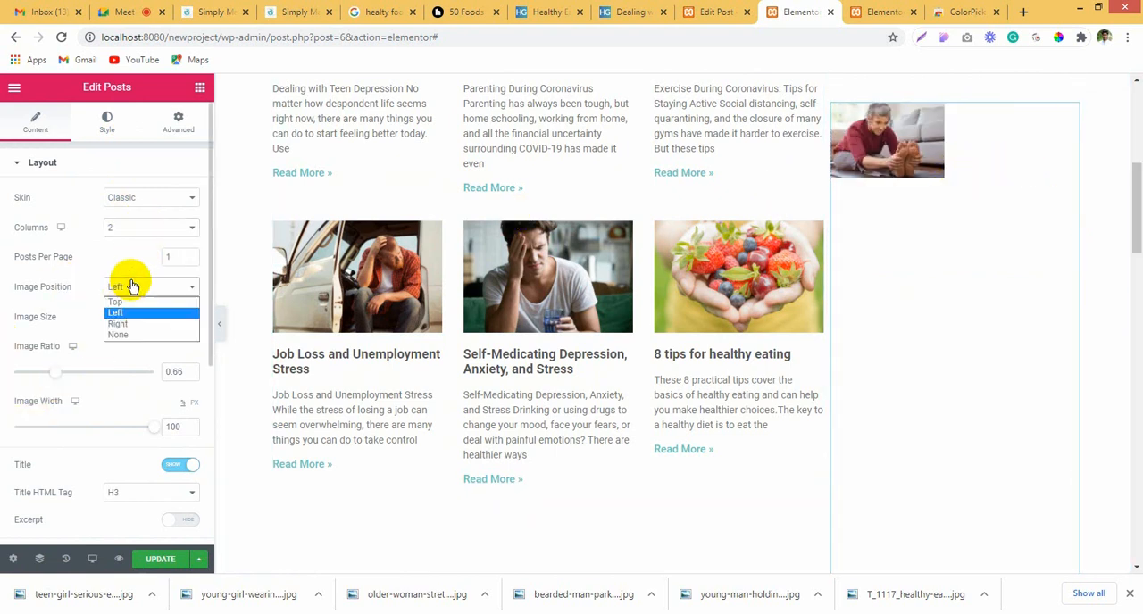
{"action": "left_click", "coordinate": [142, 302]}
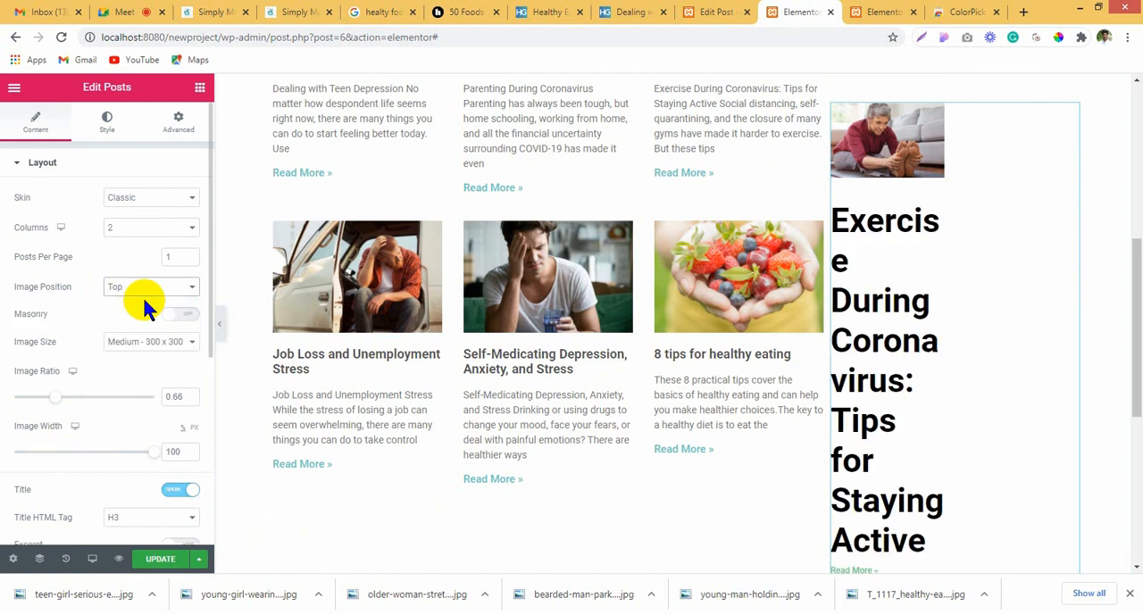
{"action": "left_click", "coordinate": [164, 287]}
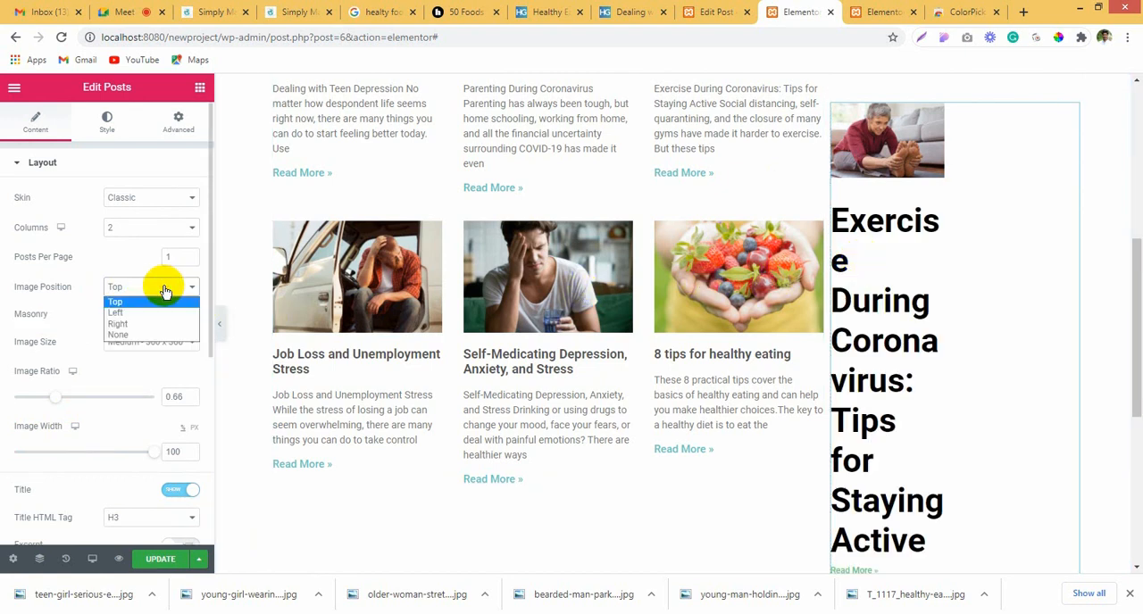
{"action": "left_click", "coordinate": [153, 323]}
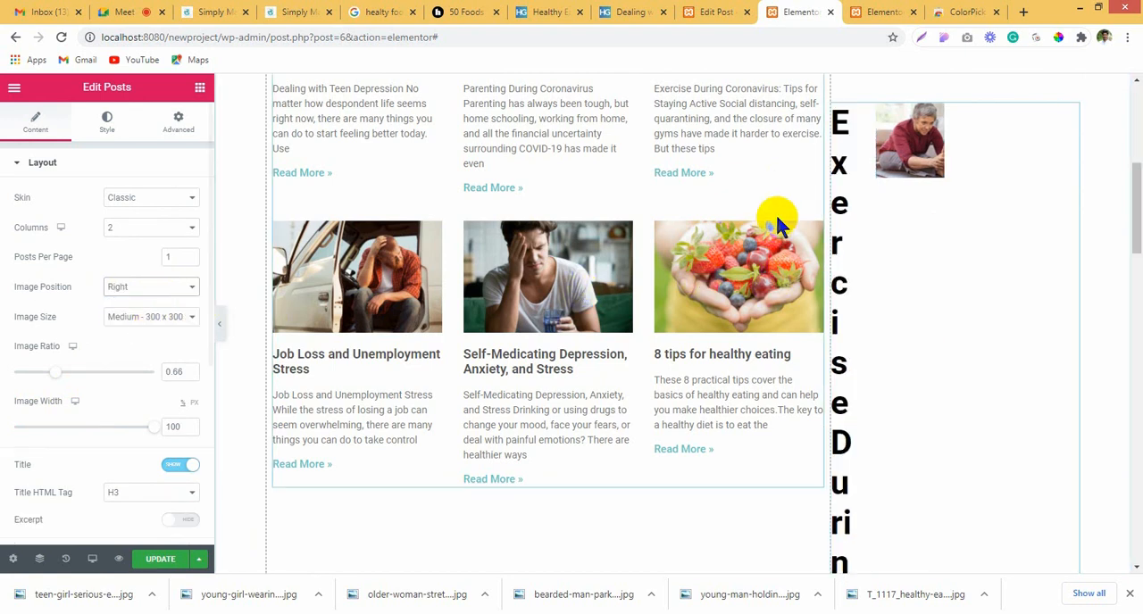
{"action": "left_click", "coordinate": [163, 288]}
{"action": "left_click", "coordinate": [125, 314]}
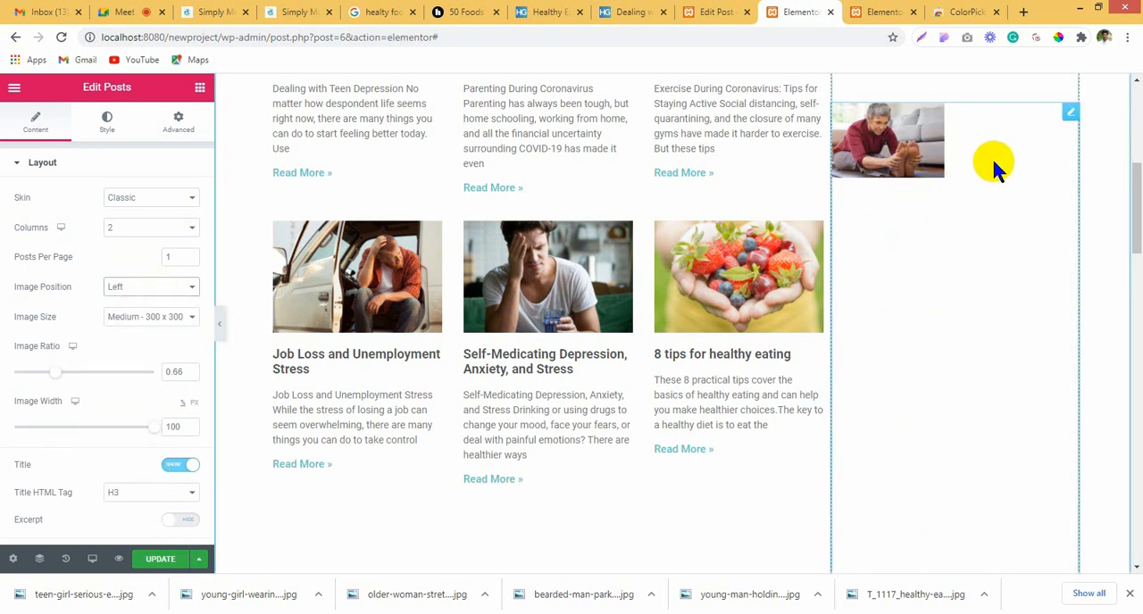
Step: Set the sidebar post title's font size to 22 px
{"action": "left_click", "coordinate": [179, 121]}
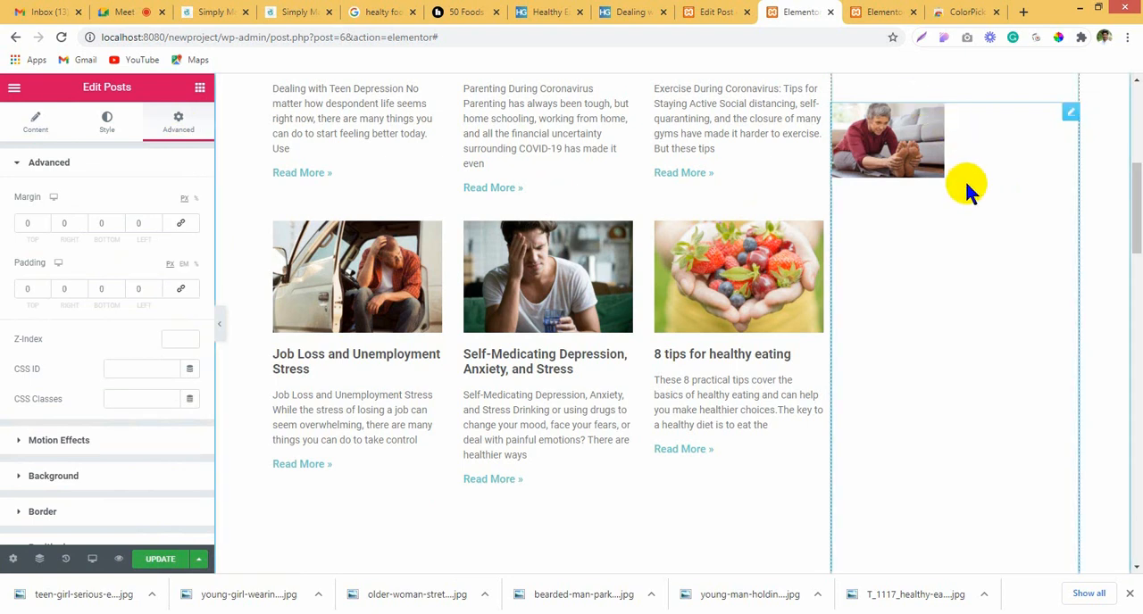
{"action": "left_click", "coordinate": [36, 123]}
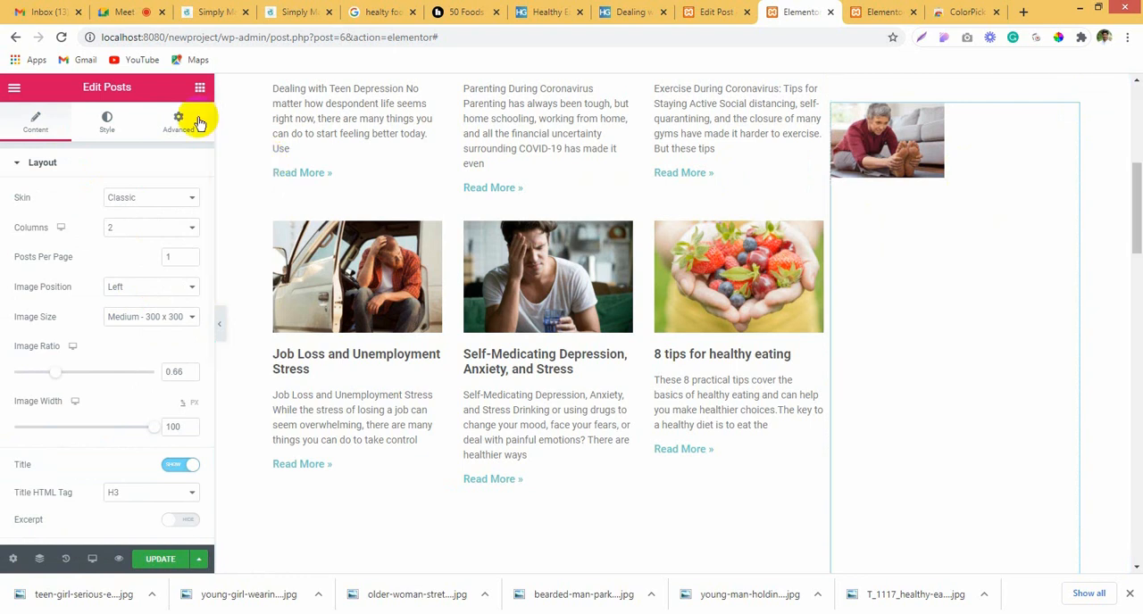
{"action": "left_click", "coordinate": [106, 122]}
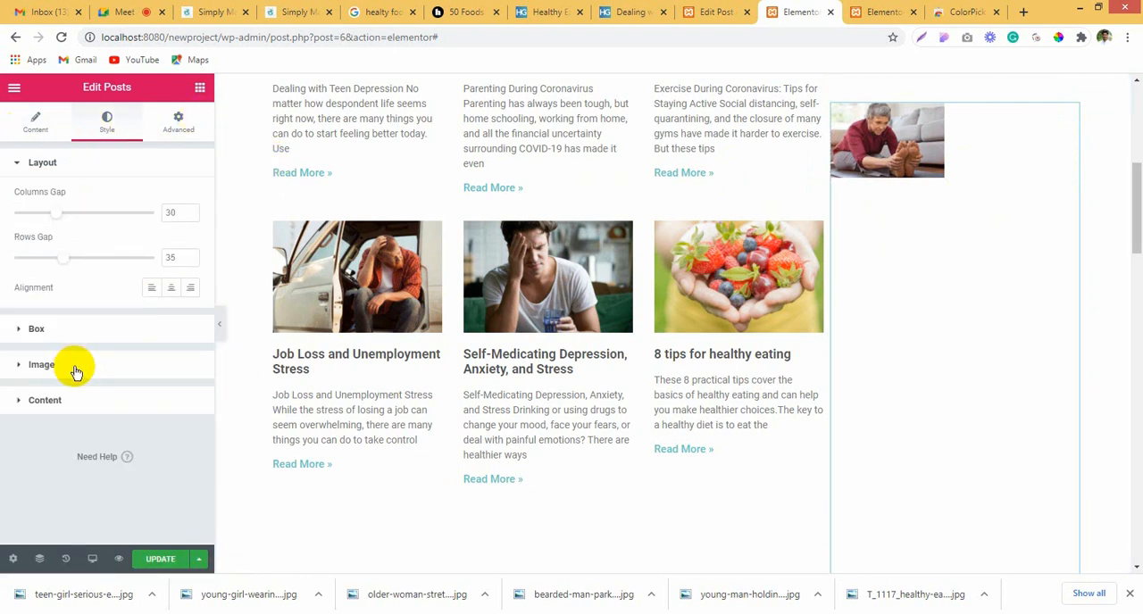
{"action": "left_click", "coordinate": [87, 404]}
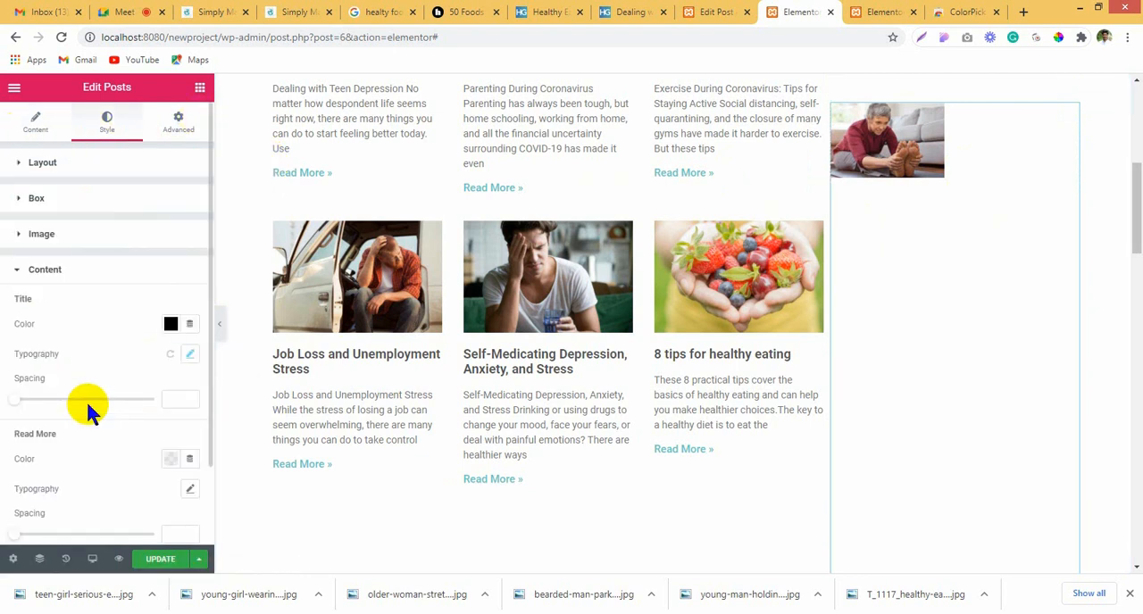
{"action": "left_click", "coordinate": [186, 357]}
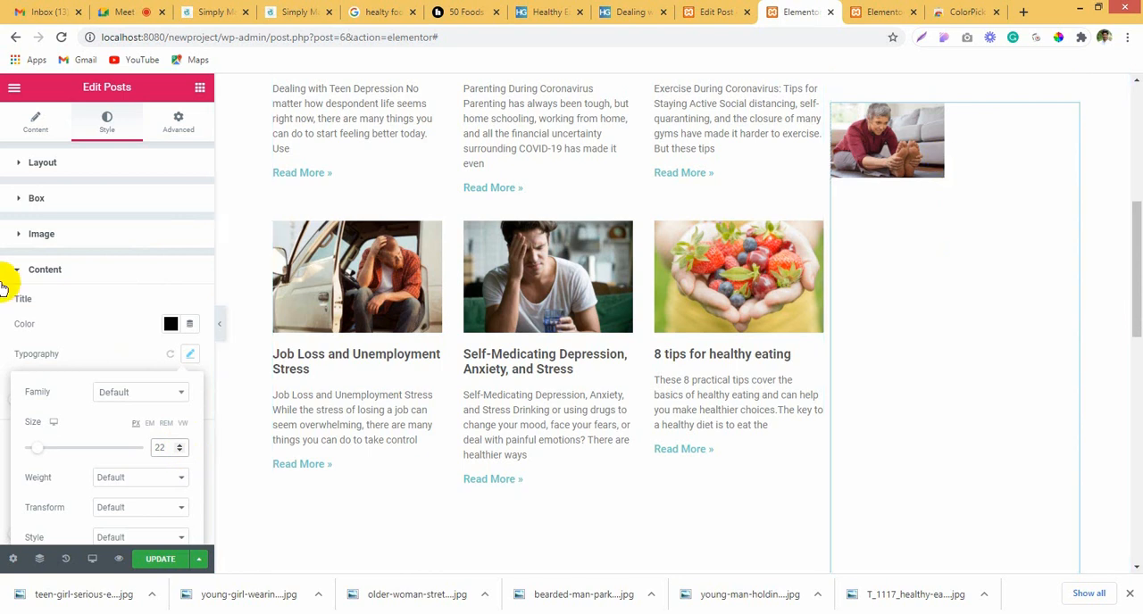
Step: Add the Mental Health category to the terms included in the sidebar posts query
{"action": "left_click", "coordinate": [20, 132]}
{"action": "scroll", "coordinate": [110, 326], "scroll_direction": "down", "scroll_amount": 3}
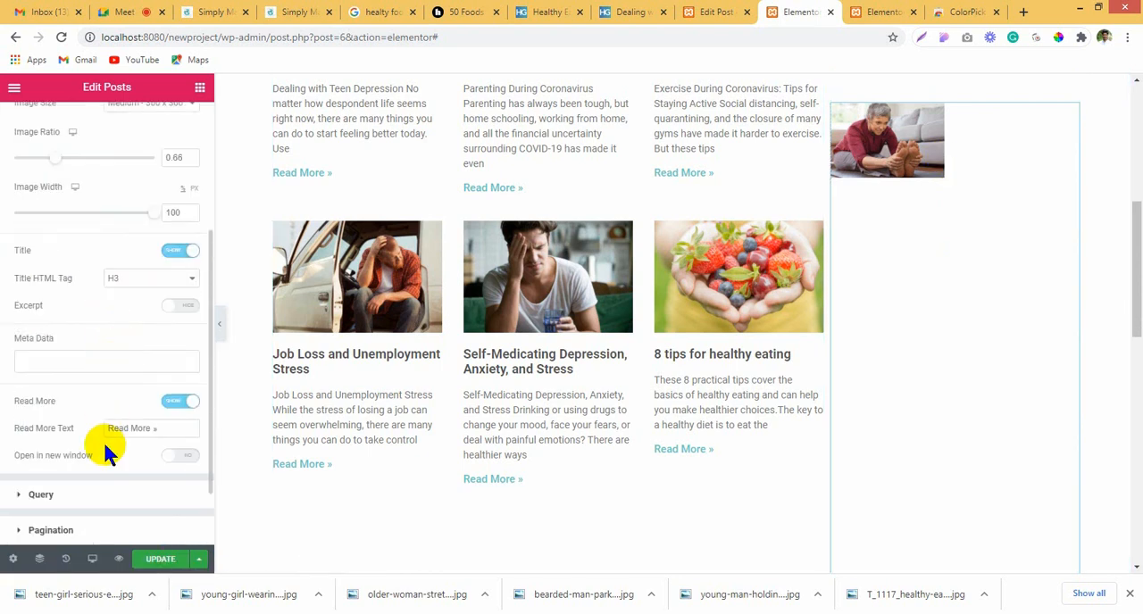
{"action": "left_click", "coordinate": [71, 496]}
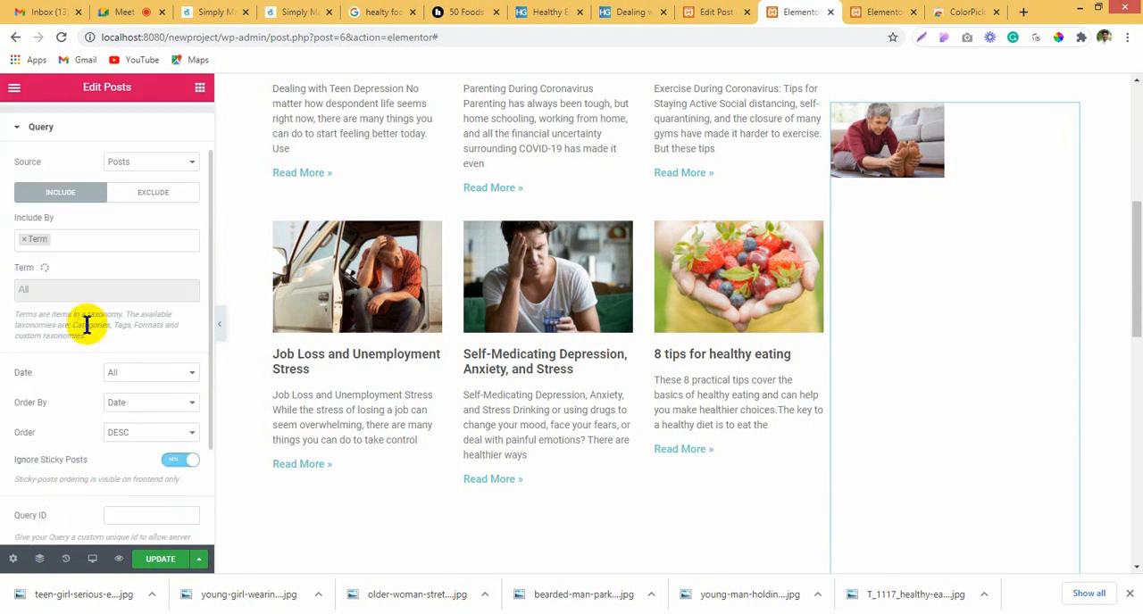
{"action": "left_click", "coordinate": [121, 290]}
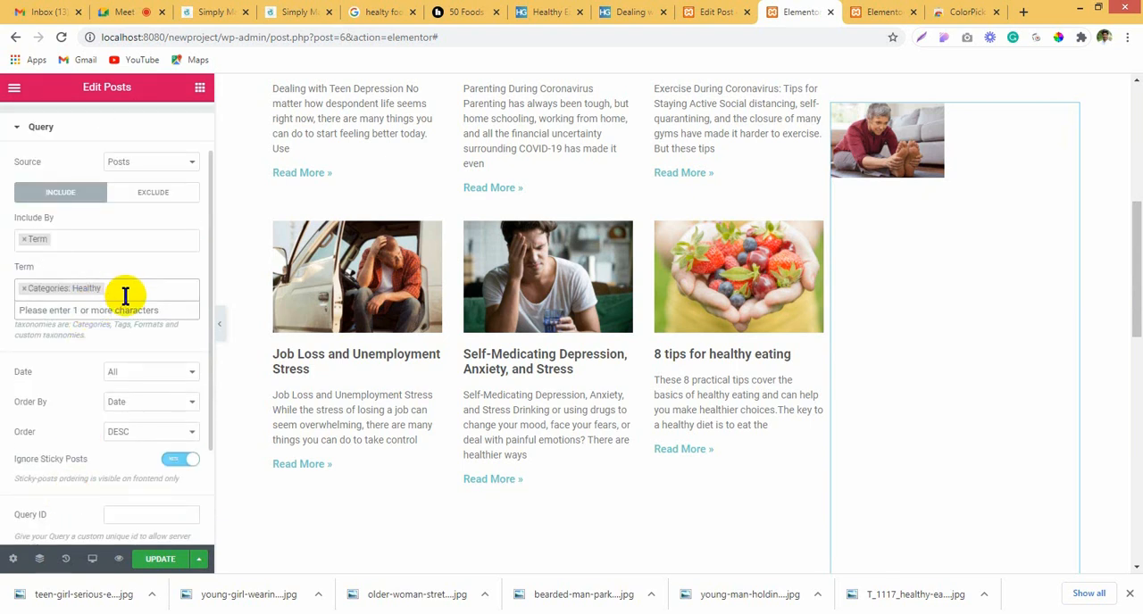
{"action": "type", "text": "men"}
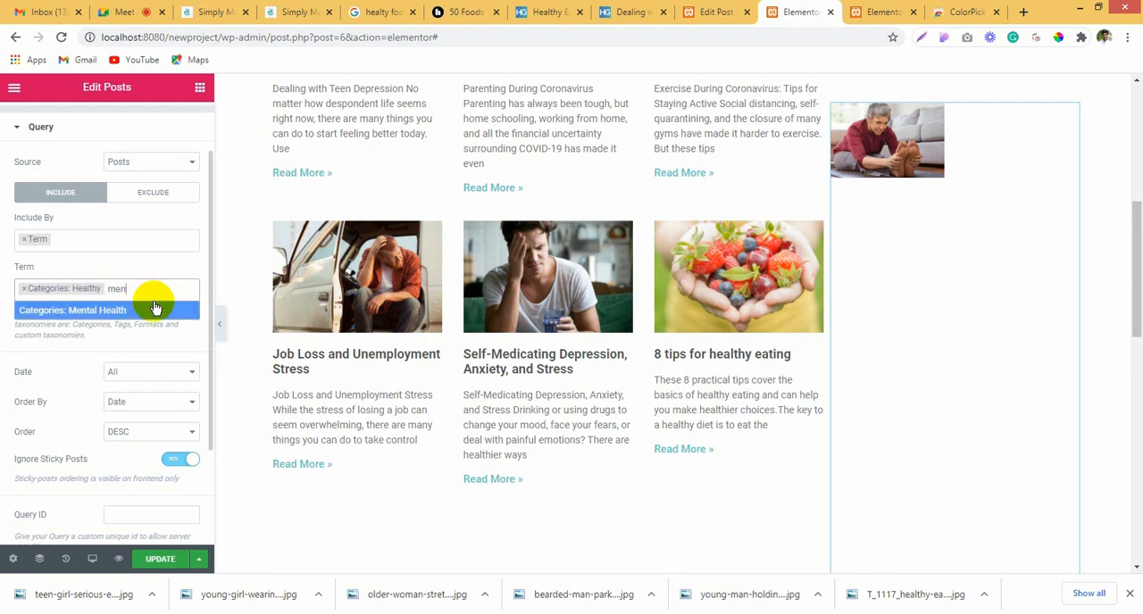
{"action": "left_click", "coordinate": [148, 309]}
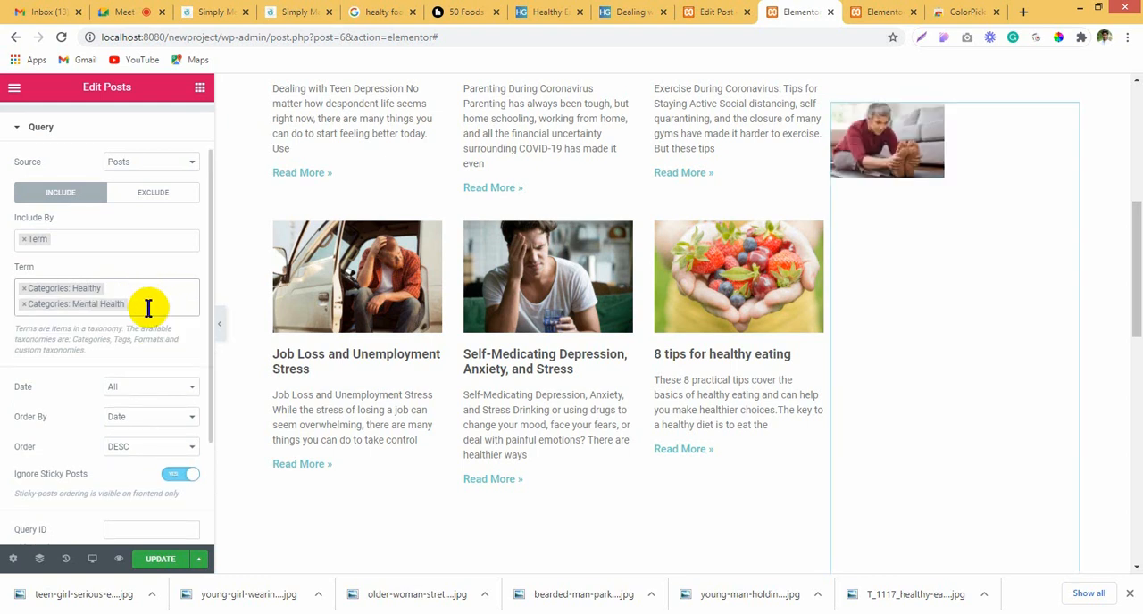
{"action": "left_click", "coordinate": [125, 282]}
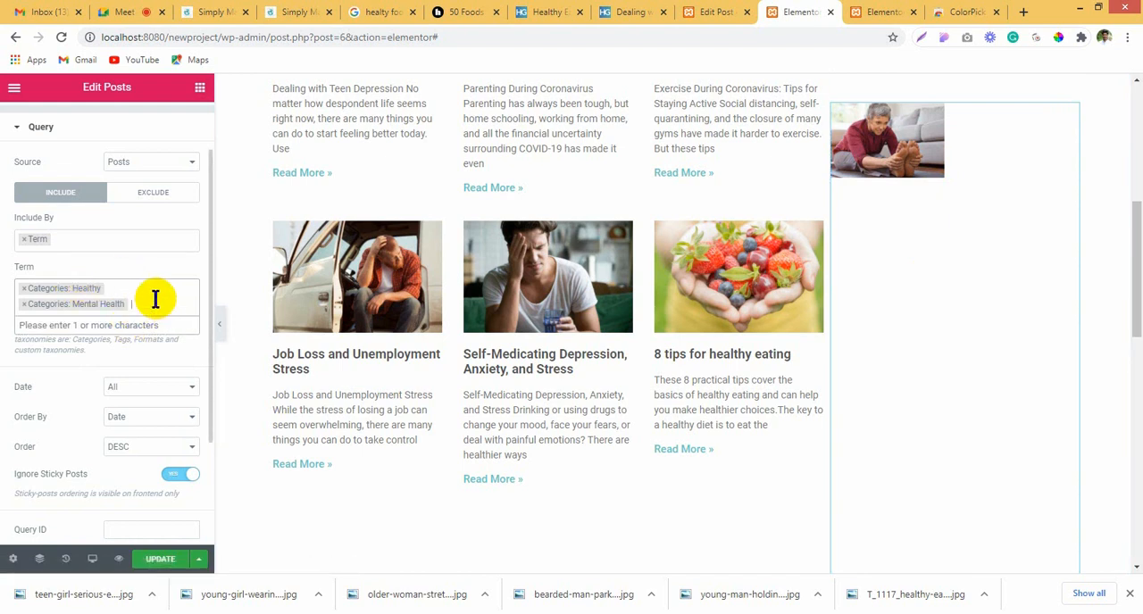
{"action": "scroll", "coordinate": [157, 322], "scroll_direction": "down", "scroll_amount": 2}
{"action": "scroll", "coordinate": [160, 338], "scroll_direction": "up", "scroll_amount": 3}
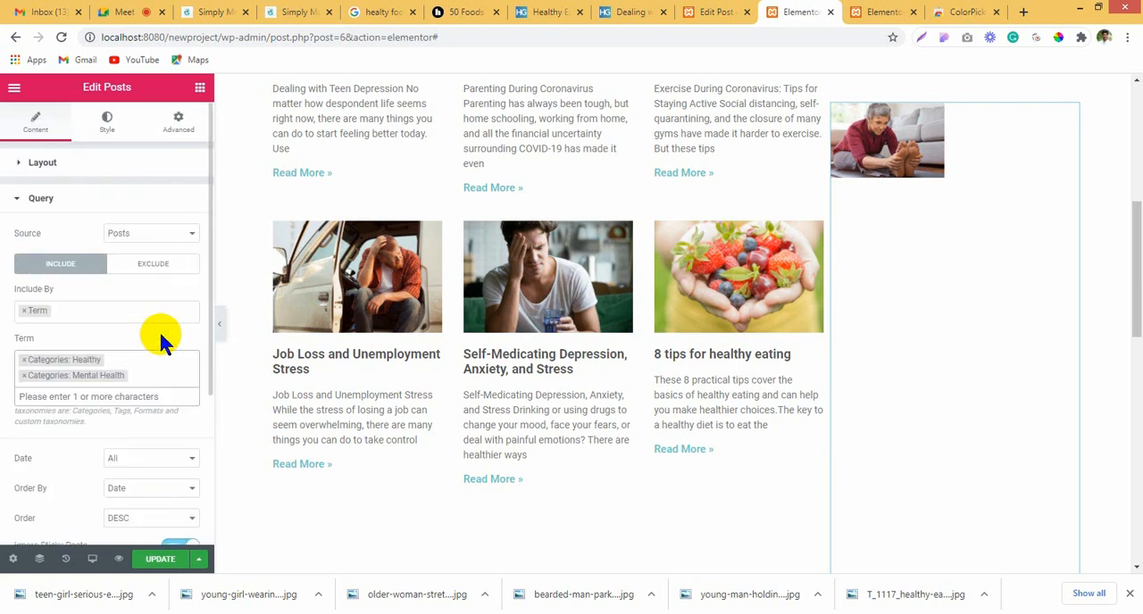
Step: Delete the Posts widget from the sidebar
{"action": "right_click", "coordinate": [970, 153]}
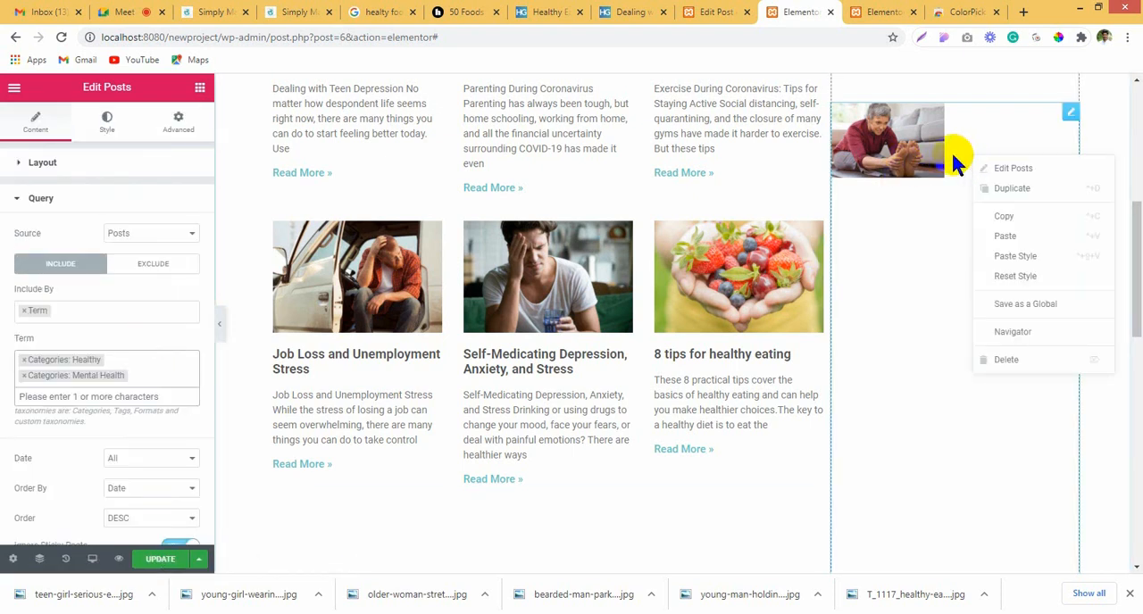
{"action": "left_click", "coordinate": [935, 145]}
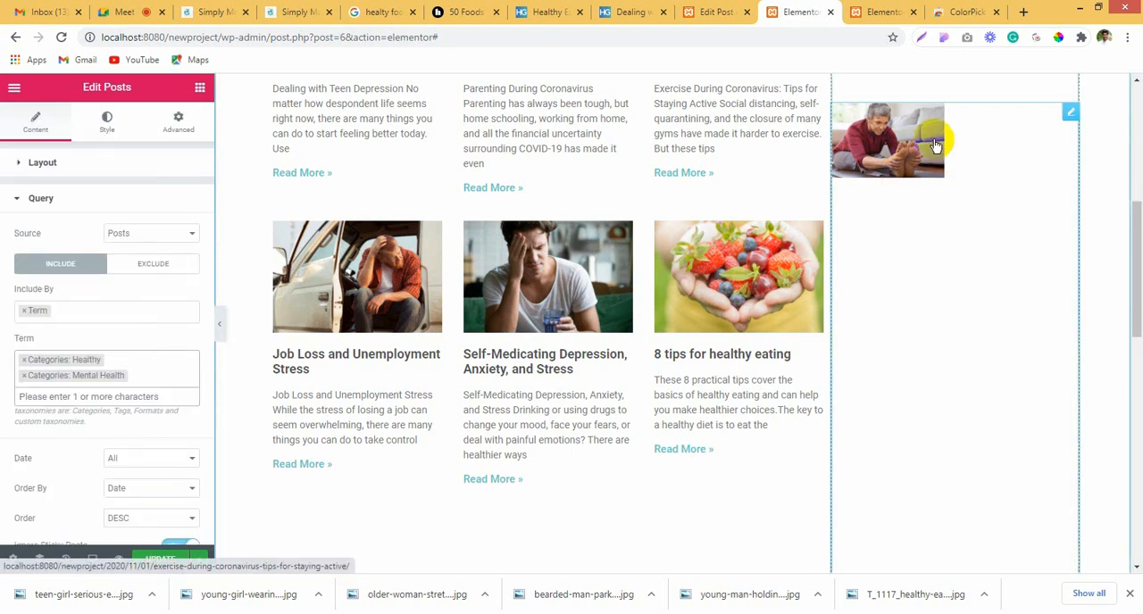
{"action": "right_click", "coordinate": [1067, 119]}
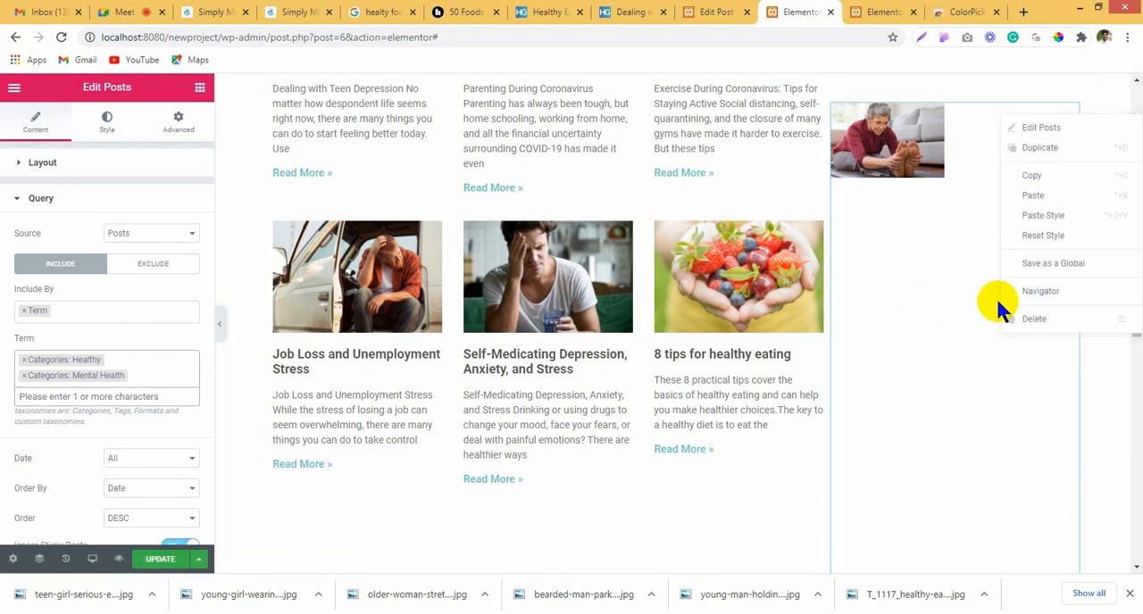
{"action": "left_click", "coordinate": [1015, 316]}
Step: Find the Posts widget by searching for "post" and add it beneath the sidebar's Recent Posts heading
{"action": "scroll", "coordinate": [417, 425], "scroll_direction": "up", "scroll_amount": 6}
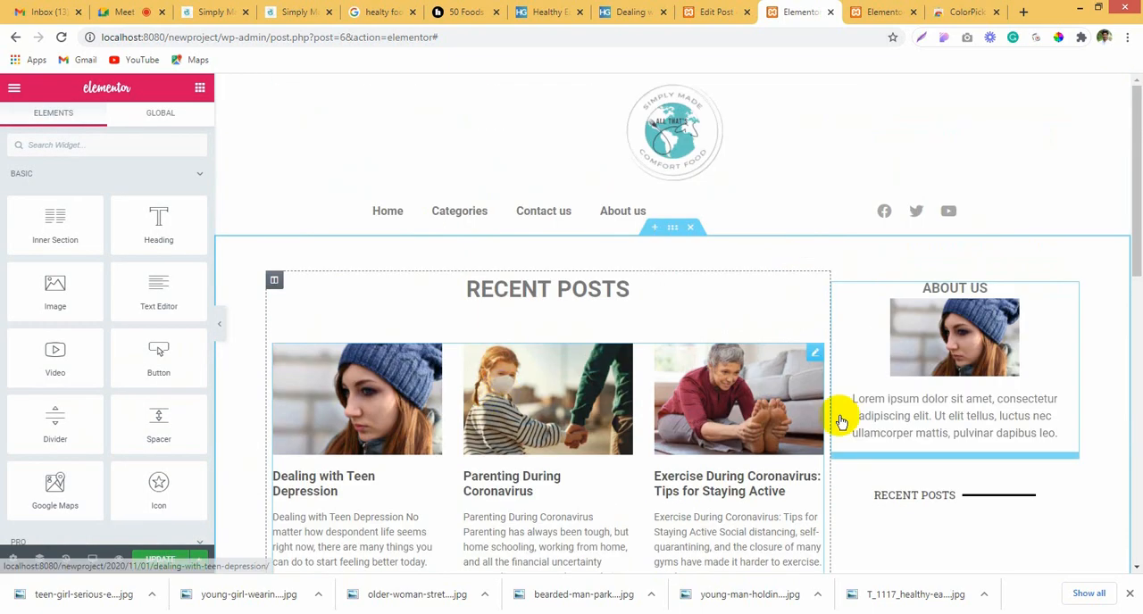
{"action": "scroll", "coordinate": [993, 423], "scroll_direction": "down", "scroll_amount": 1}
{"action": "scroll", "coordinate": [923, 390], "scroll_direction": "down", "scroll_amount": 2}
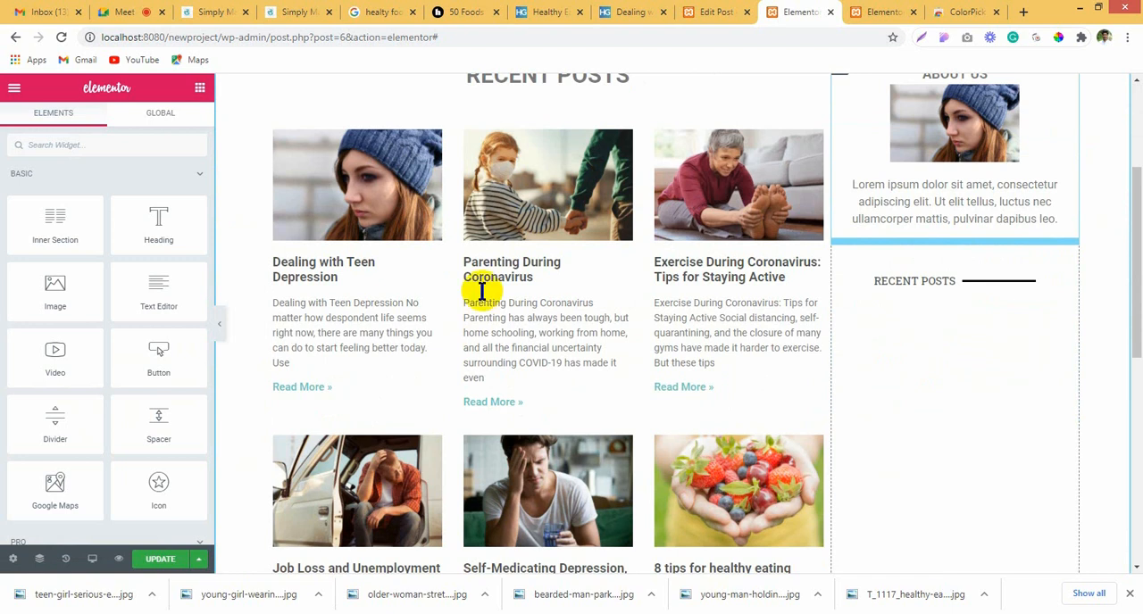
{"action": "type", "text": "post"}
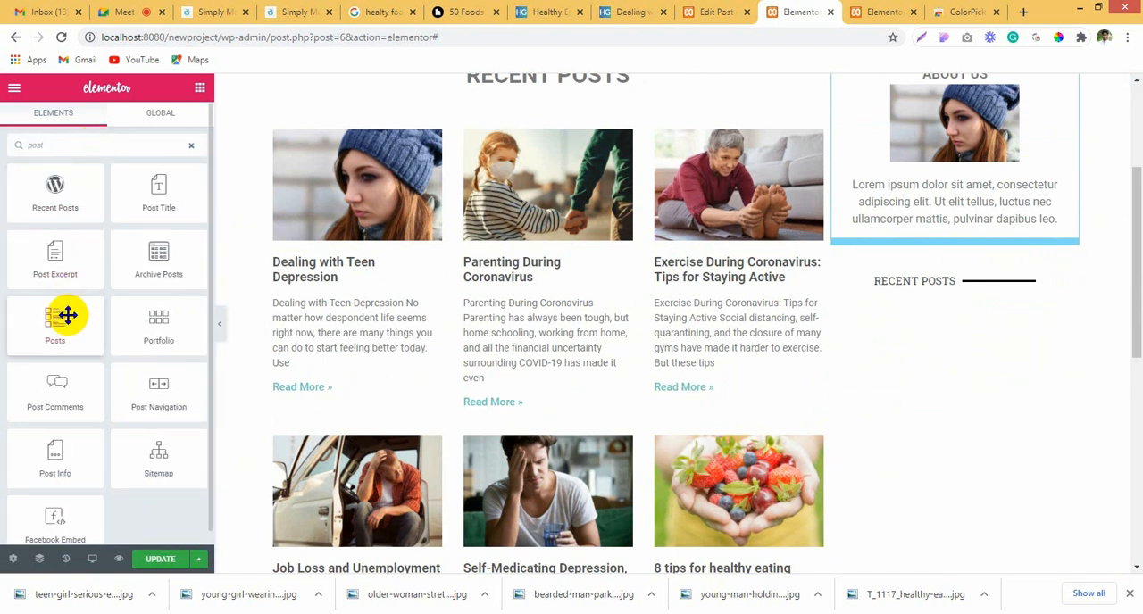
{"action": "left_click_drag", "start_coordinate": [67, 315], "coordinate": [932, 300]}
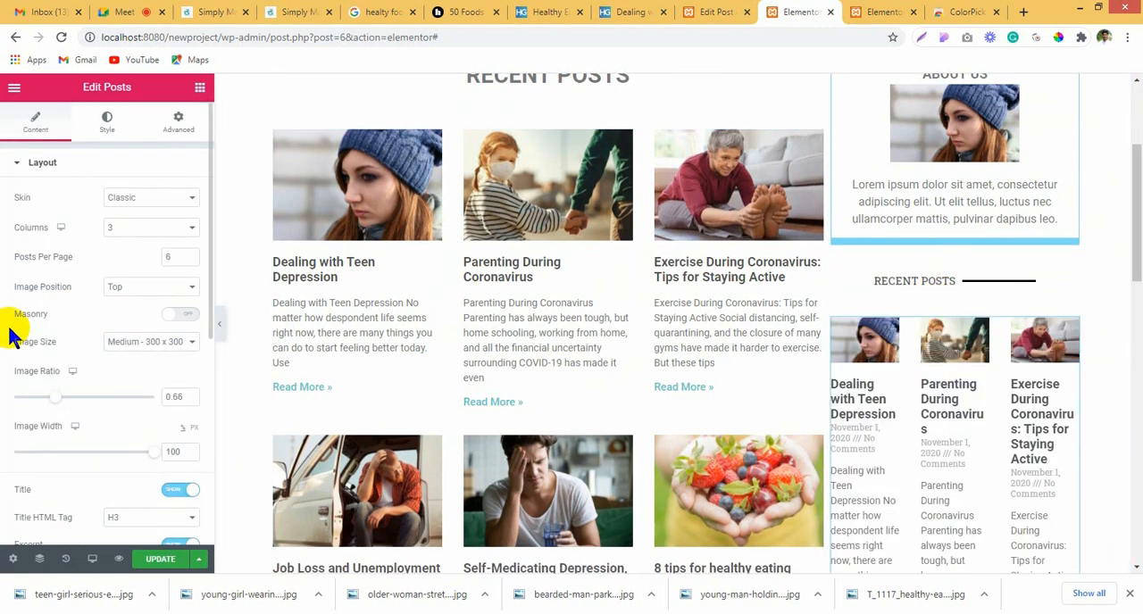
Step: Remove the Date and Comments metadata and hide the excerpt and Read More link in the sidebar Posts widget
{"action": "scroll", "coordinate": [113, 433], "scroll_direction": "down", "scroll_amount": 3}
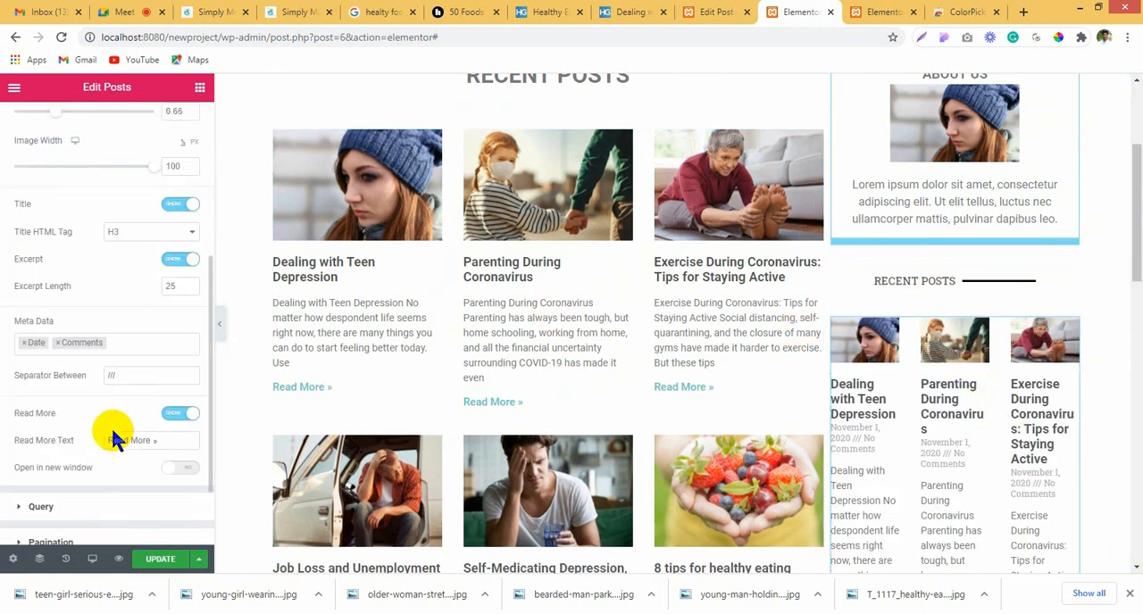
{"action": "left_click", "coordinate": [32, 346]}
{"action": "left_click", "coordinate": [22, 343]}
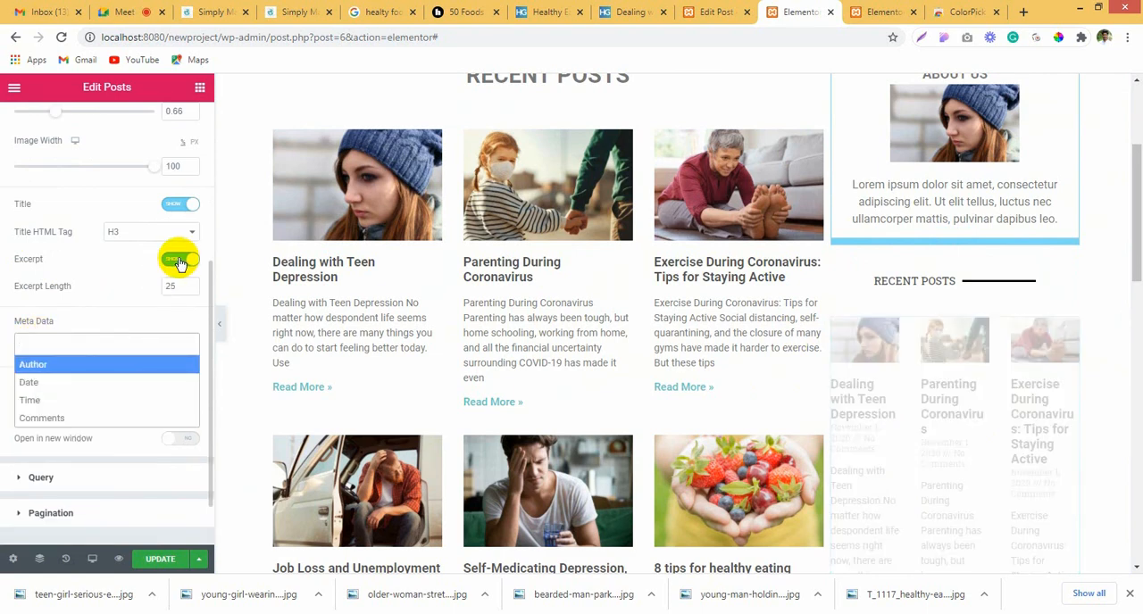
{"action": "left_click", "coordinate": [179, 259]}
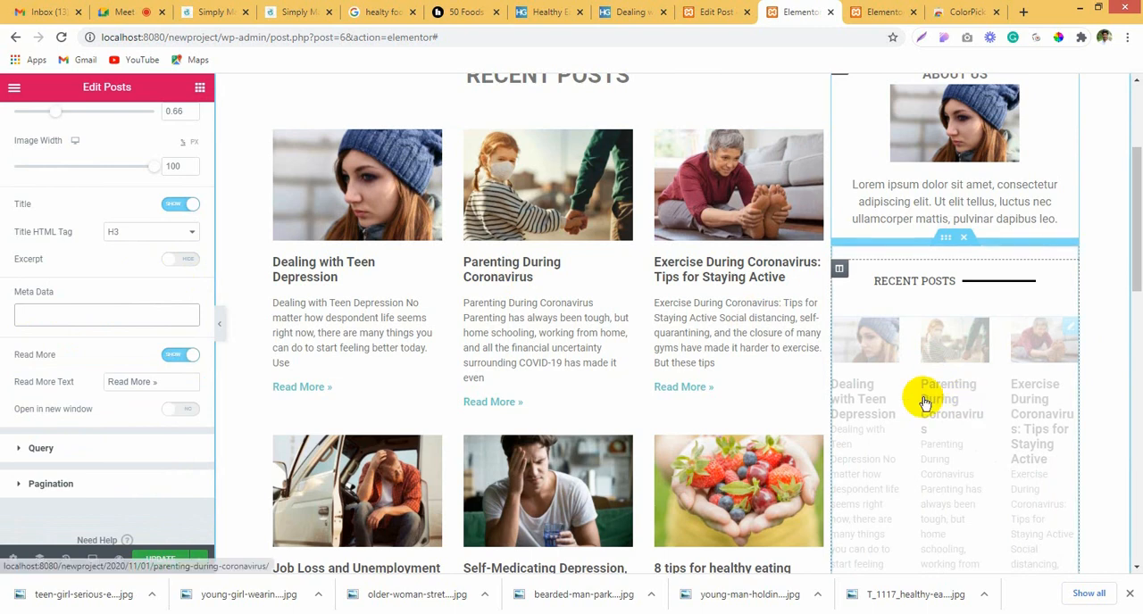
{"action": "left_click", "coordinate": [185, 359]}
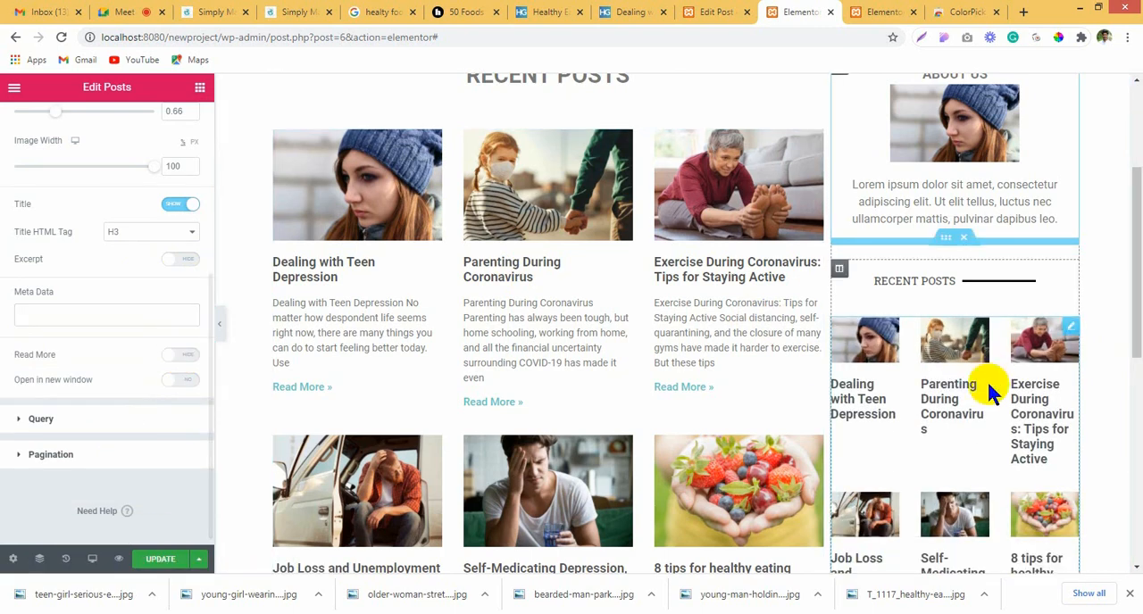
Step: Filter the sidebar posts query to include by Term, using the Healthy category
{"action": "scroll", "coordinate": [974, 386], "scroll_direction": "down", "scroll_amount": 2}
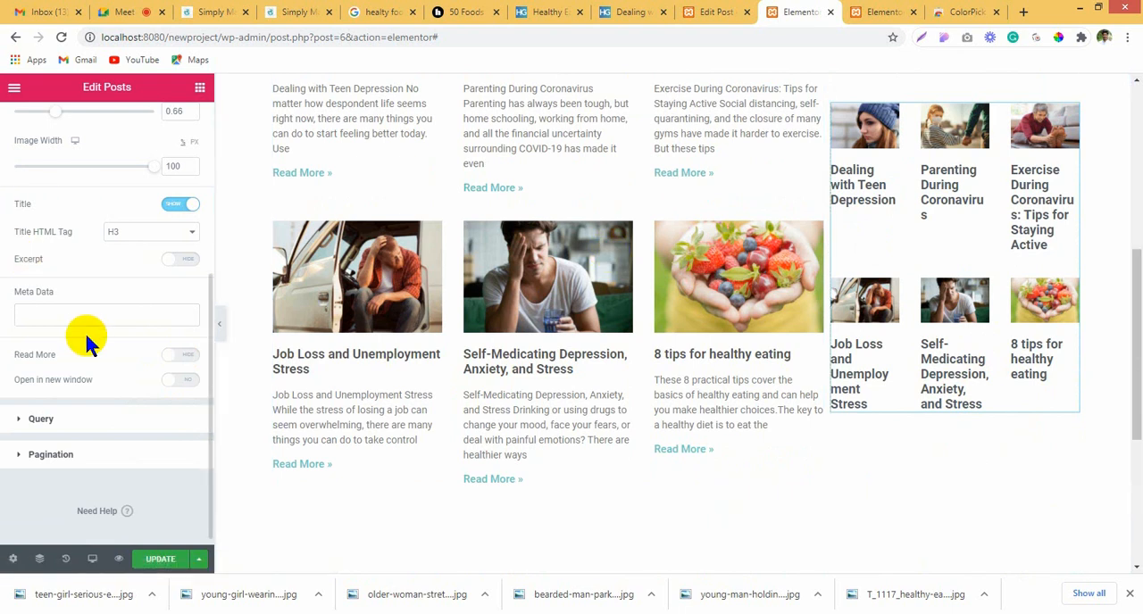
{"action": "scroll", "coordinate": [84, 339], "scroll_direction": "up", "scroll_amount": 3}
{"action": "scroll", "coordinate": [80, 341], "scroll_direction": "down", "scroll_amount": 5}
{"action": "left_click", "coordinate": [56, 422]}
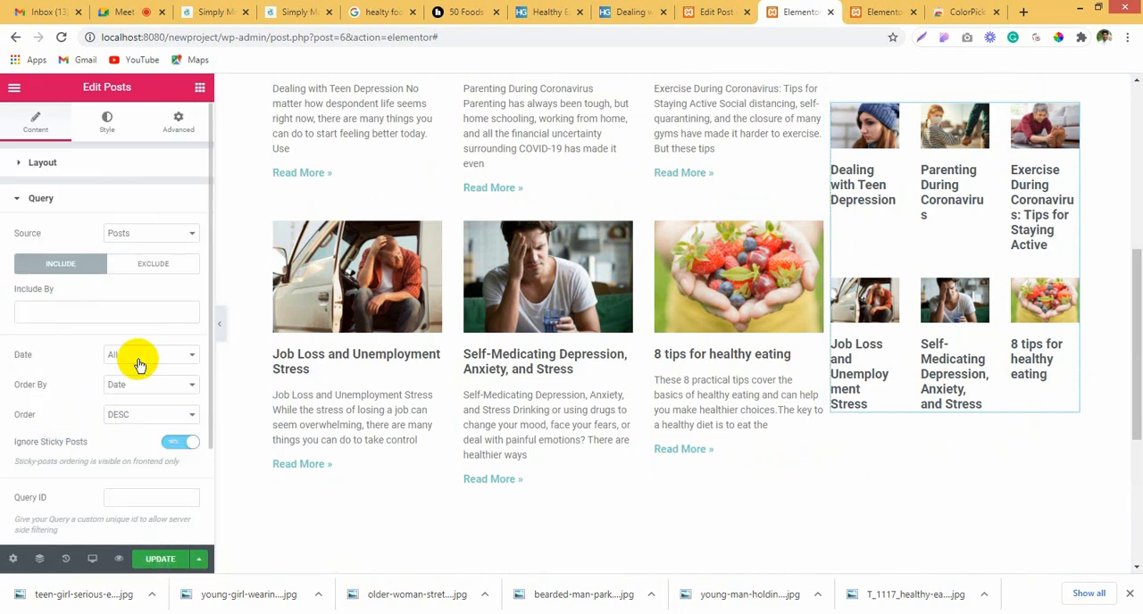
{"action": "left_click", "coordinate": [140, 357]}
{"action": "left_click", "coordinate": [116, 323]}
{"action": "left_click", "coordinate": [102, 312]}
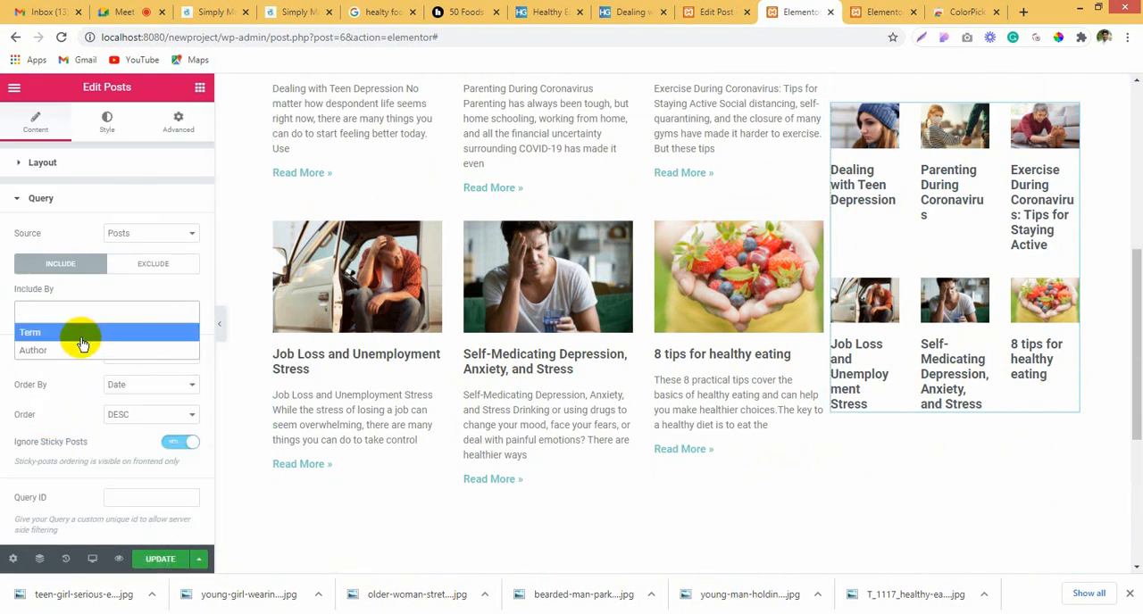
{"action": "left_click", "coordinate": [81, 340]}
{"action": "left_click", "coordinate": [55, 361]}
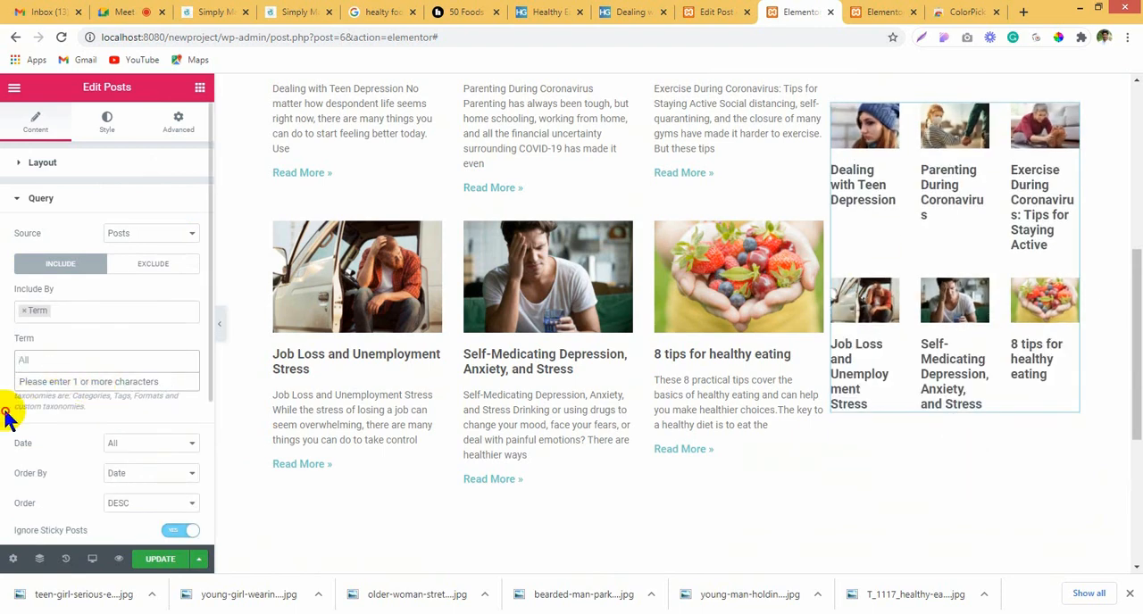
{"action": "left_click", "coordinate": [4, 411]}
{"action": "left_click", "coordinate": [90, 361]}
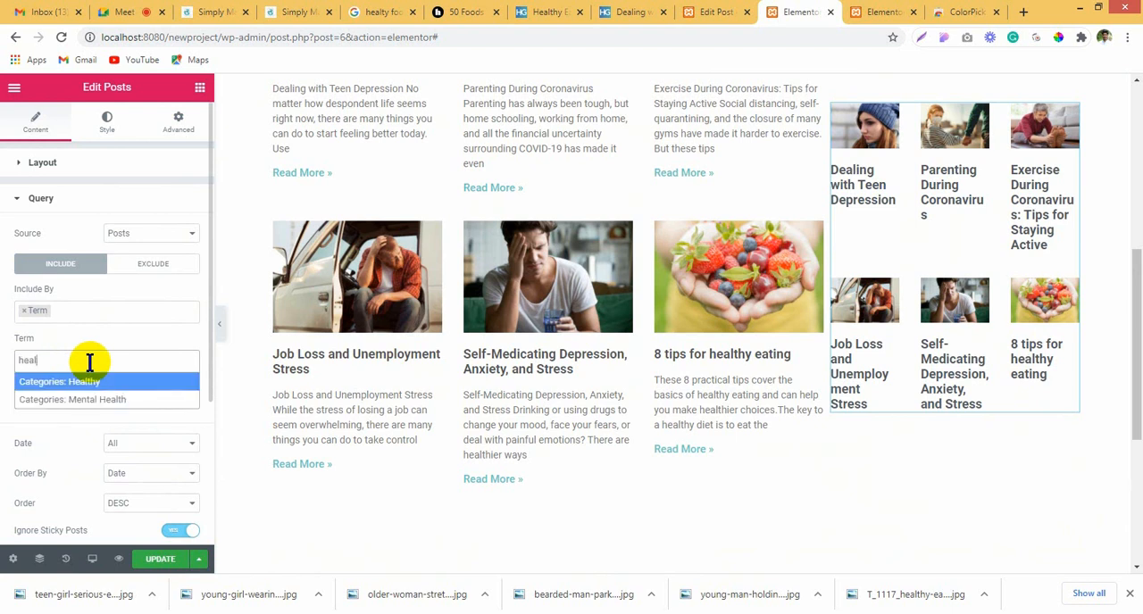
{"action": "left_click", "coordinate": [107, 382]}
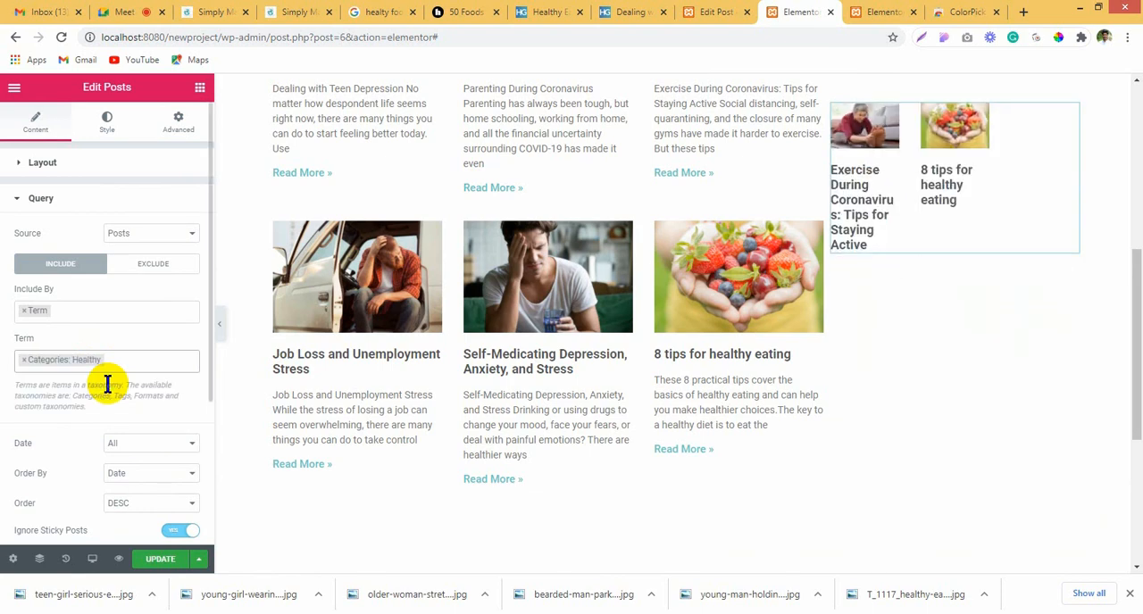
{"action": "left_click", "coordinate": [135, 358]}
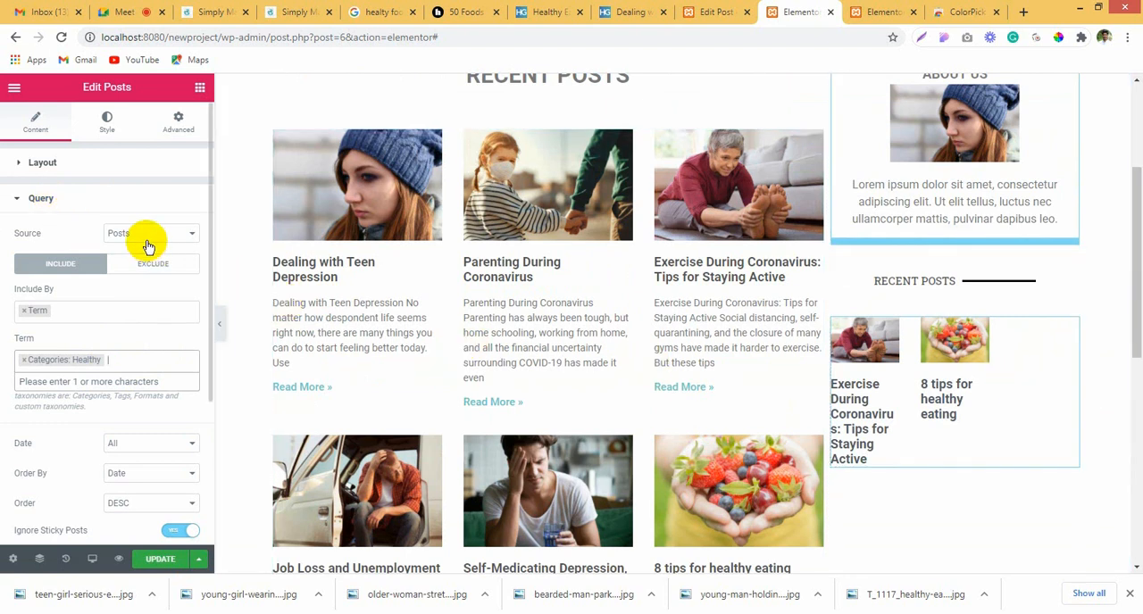
{"action": "left_click", "coordinate": [147, 236]}
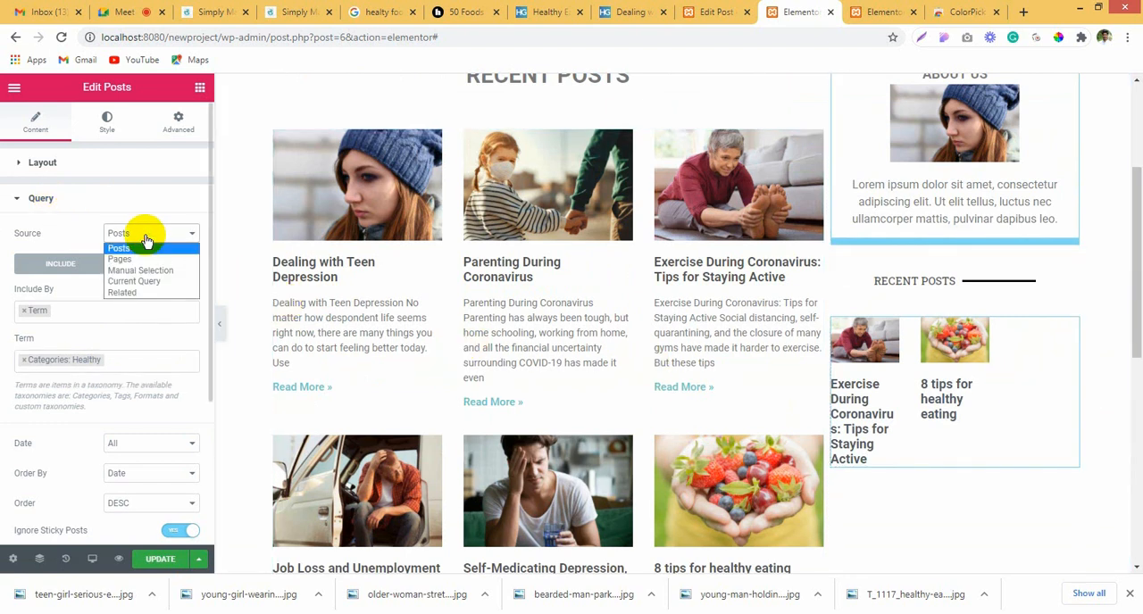
{"action": "left_click", "coordinate": [146, 241]}
Step: Try the Left image position for the sidebar posts and settle on Right
{"action": "left_click", "coordinate": [59, 157]}
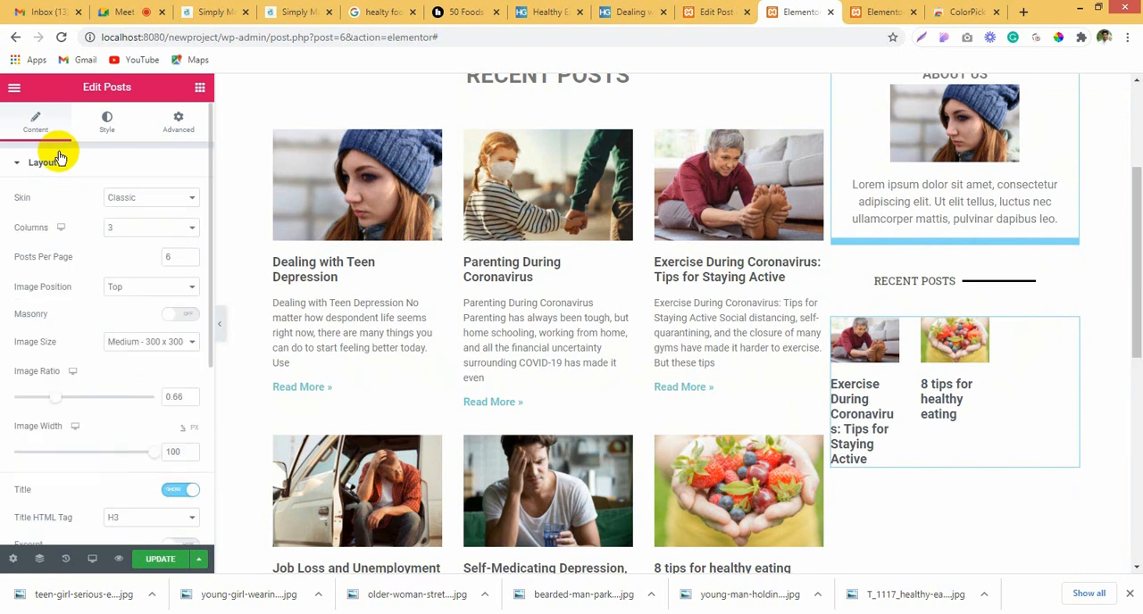
{"action": "left_click", "coordinate": [120, 195]}
{"action": "left_click", "coordinate": [122, 197]}
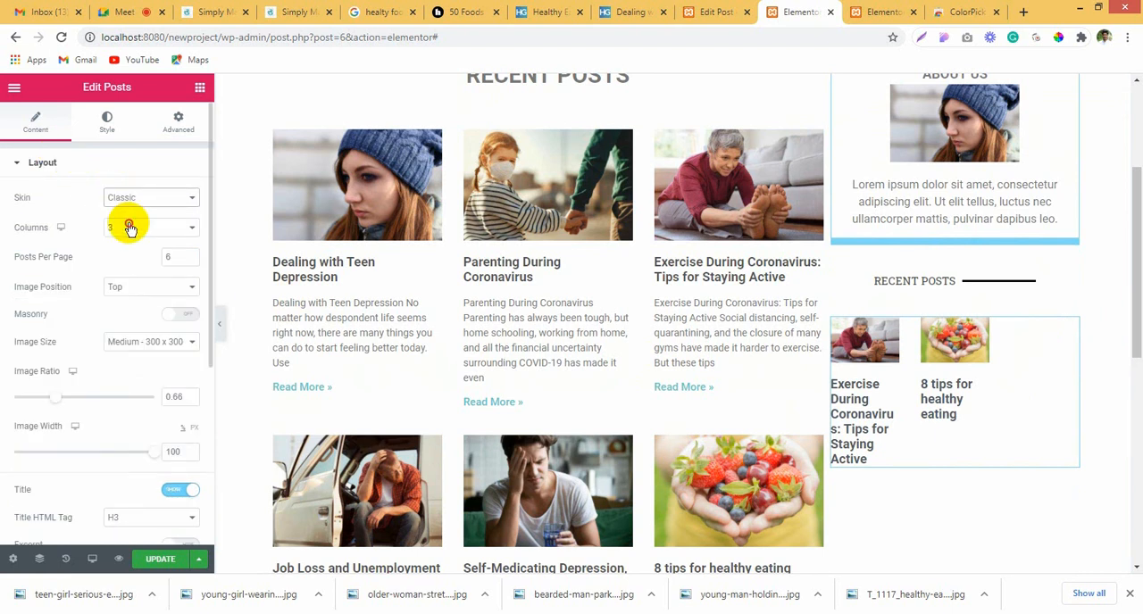
{"action": "left_click", "coordinate": [125, 226]}
{"action": "left_click", "coordinate": [125, 227]}
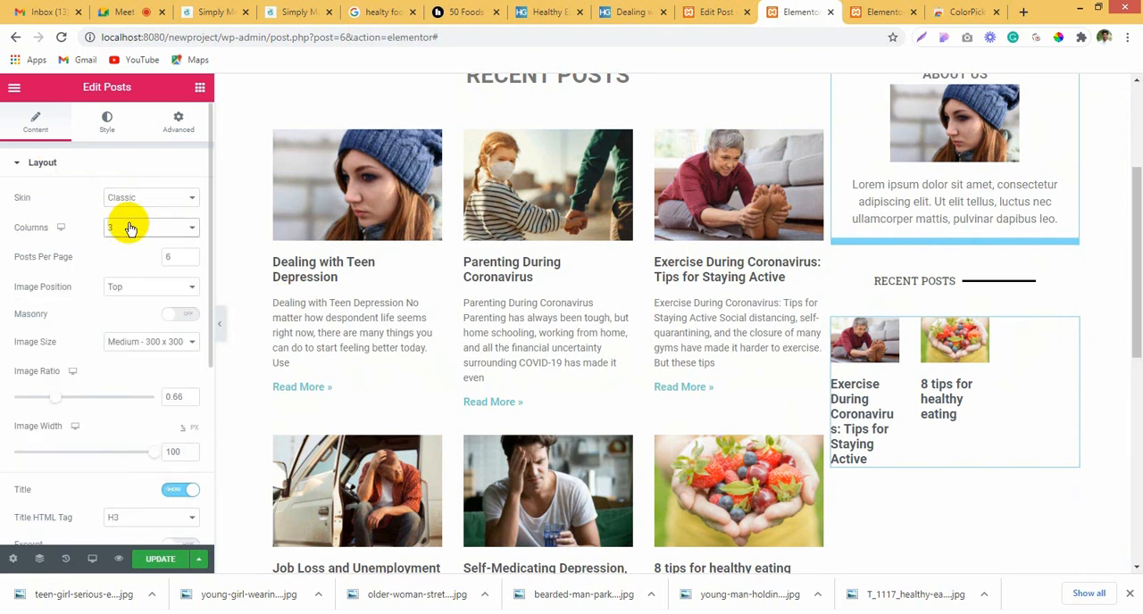
{"action": "left_click", "coordinate": [161, 286]}
{"action": "left_click", "coordinate": [157, 311]}
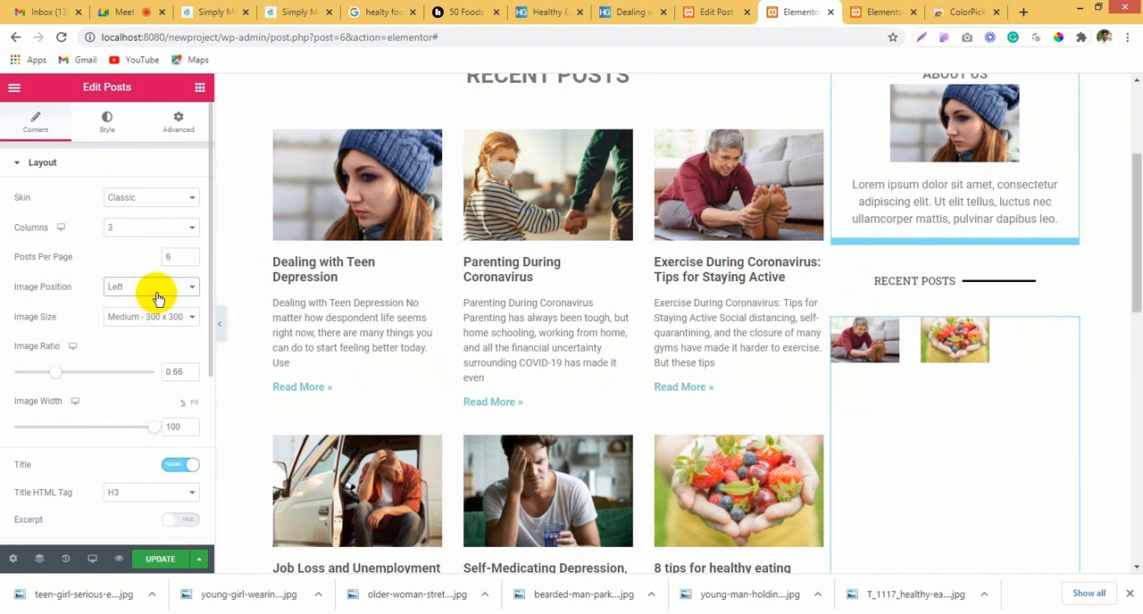
{"action": "left_click", "coordinate": [158, 289]}
{"action": "left_click", "coordinate": [157, 325]}
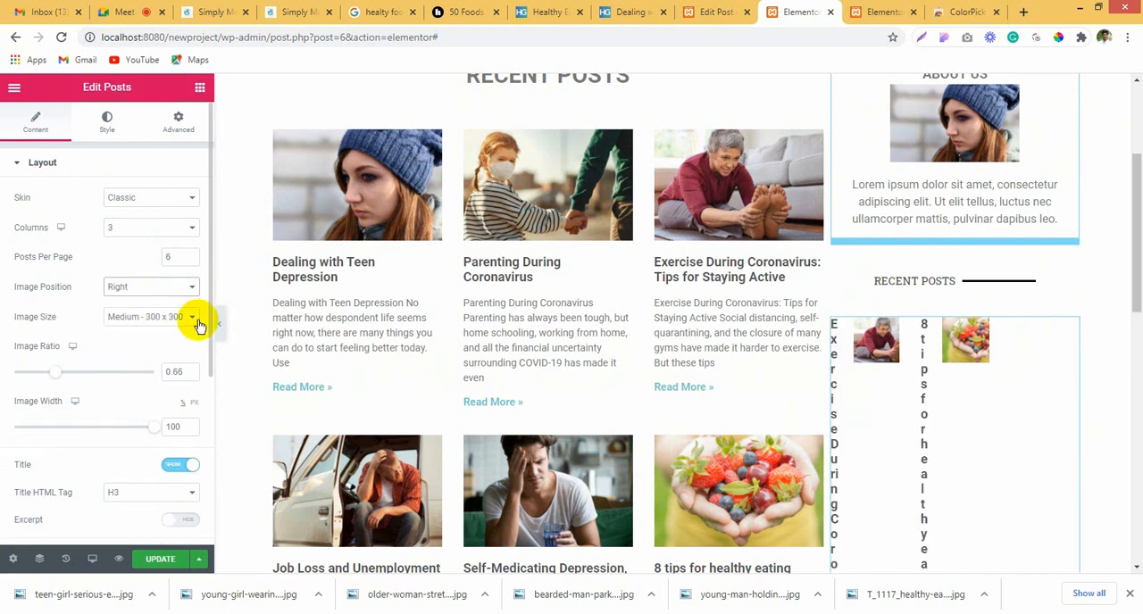
Step: Set the new sidebar Posts widget's layout to 2 columns
{"action": "left_click", "coordinate": [128, 228]}
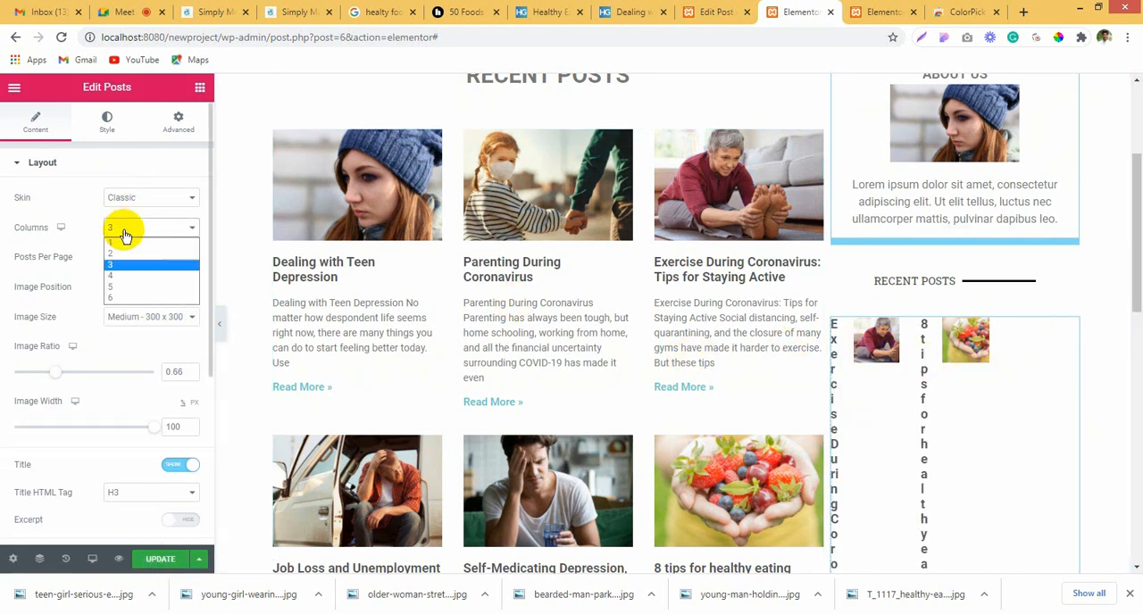
{"action": "left_click", "coordinate": [132, 254]}
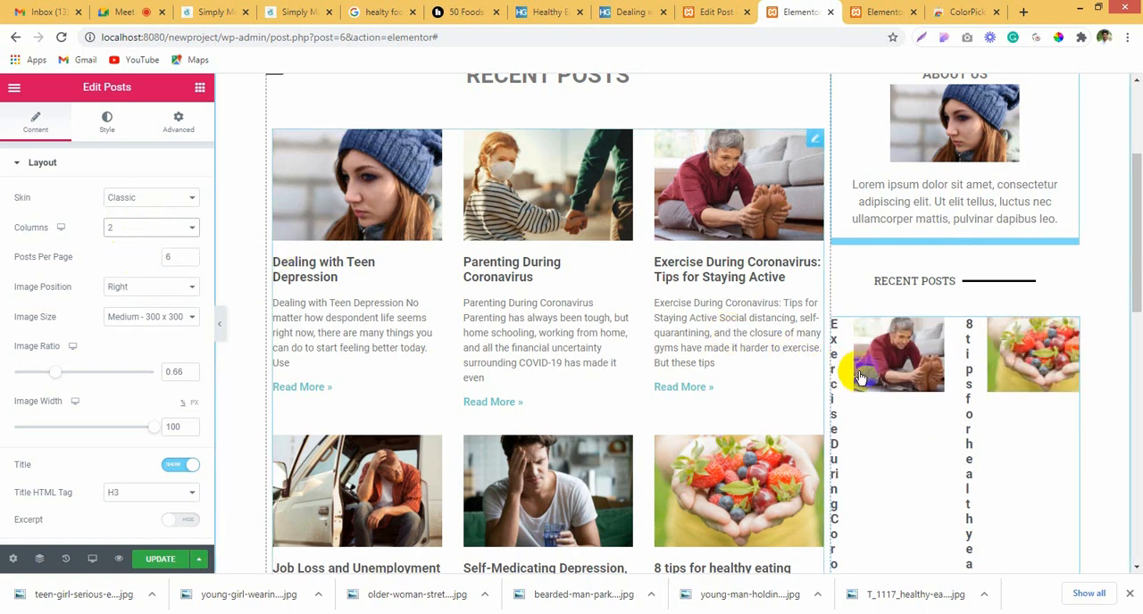
{"action": "scroll", "coordinate": [857, 366], "scroll_direction": "down", "scroll_amount": 3}
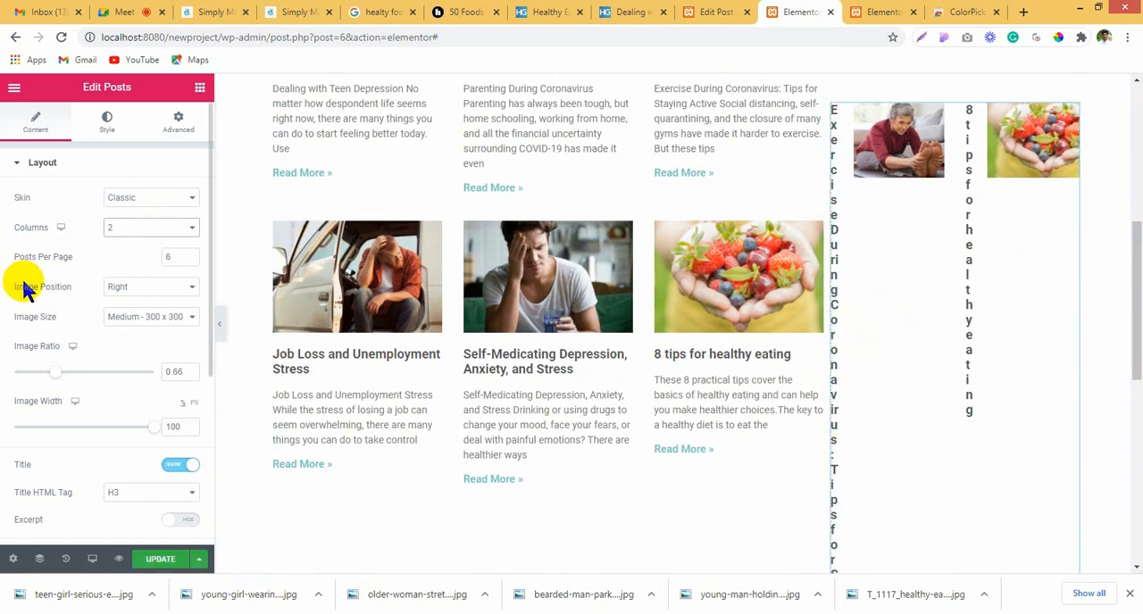
Step: Set the image spacing of the sidebar posts to 26
{"action": "left_click", "coordinate": [104, 132]}
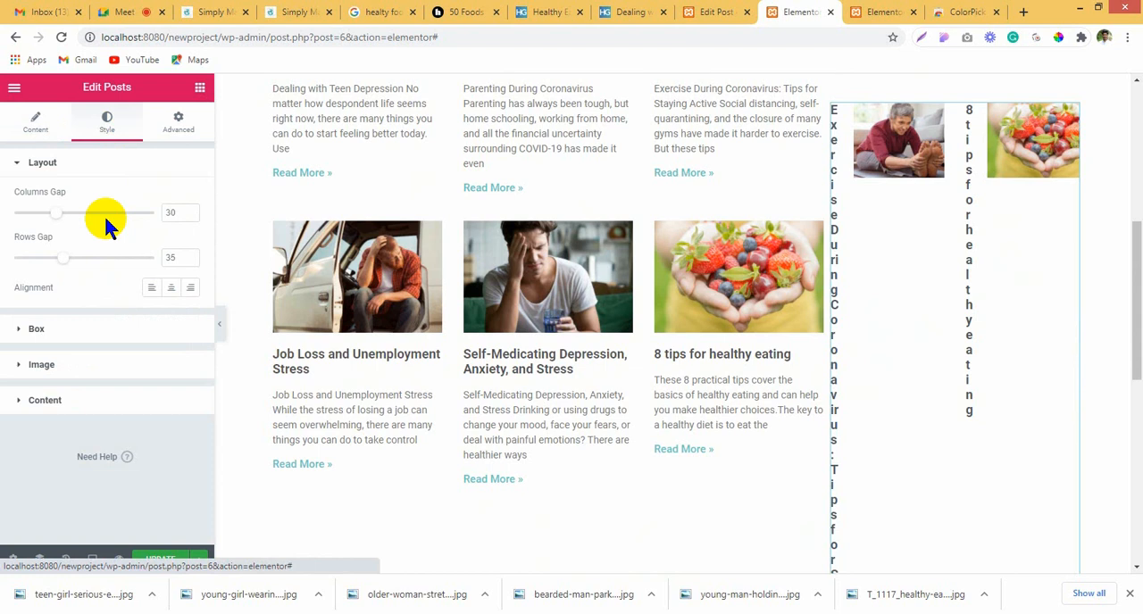
{"action": "left_click", "coordinate": [93, 323]}
{"action": "scroll", "coordinate": [97, 317], "scroll_direction": "down", "scroll_amount": 2}
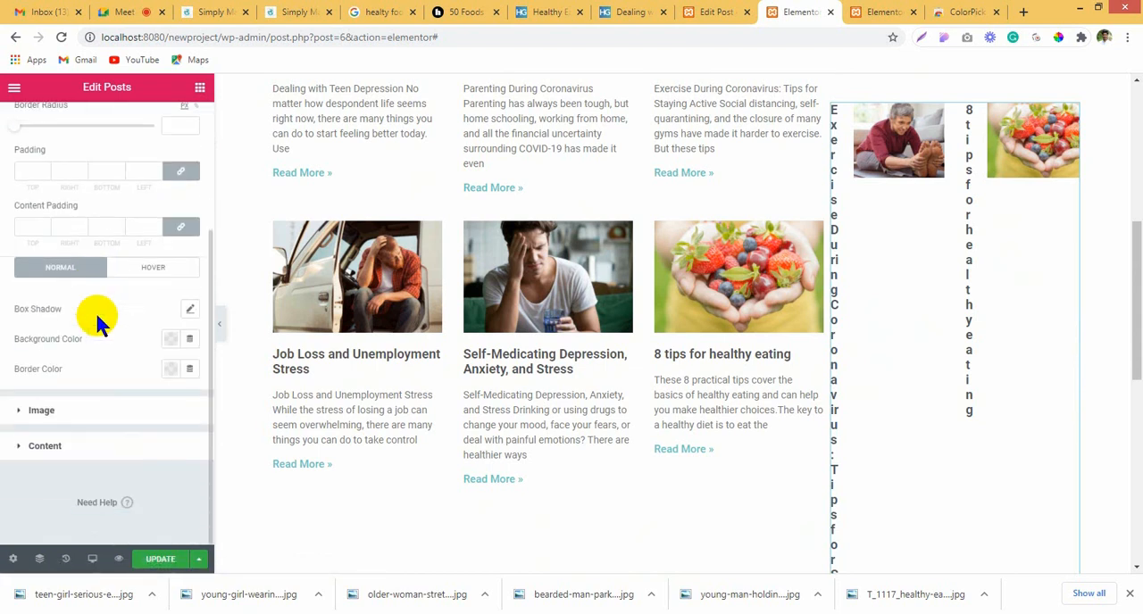
{"action": "left_click", "coordinate": [101, 411]}
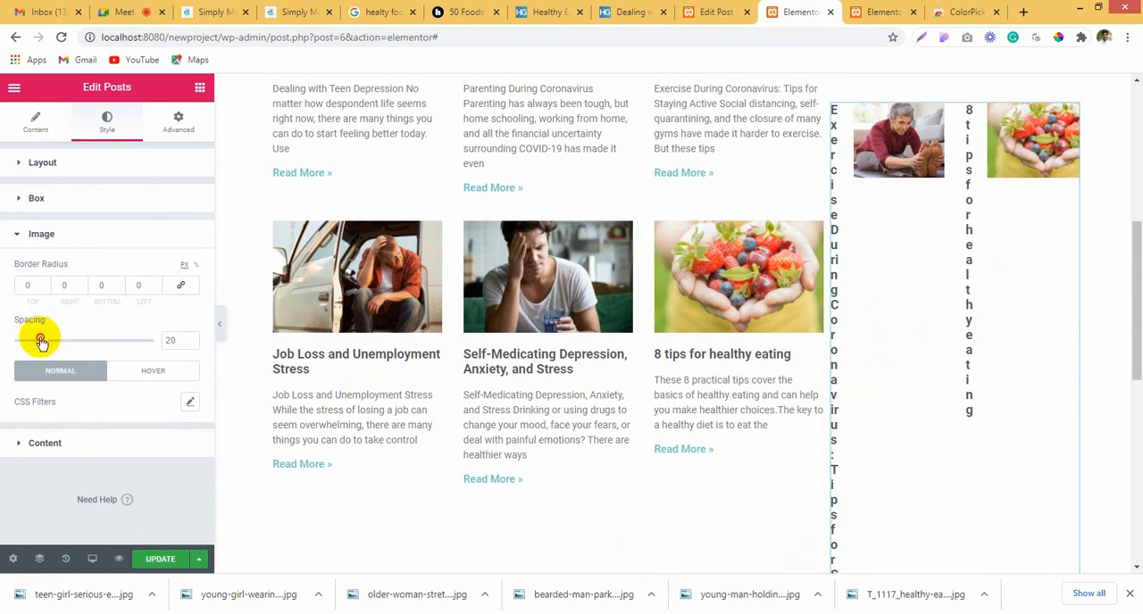
{"action": "mouse_move", "coordinate": [40, 341]}
{"action": "left_mouse_down"}
{"action": "mouse_move", "coordinate": [2, 340]}
{"action": "mouse_move", "coordinate": [94, 332]}
{"action": "mouse_move", "coordinate": [48, 333]}
{"action": "left_mouse_up"}
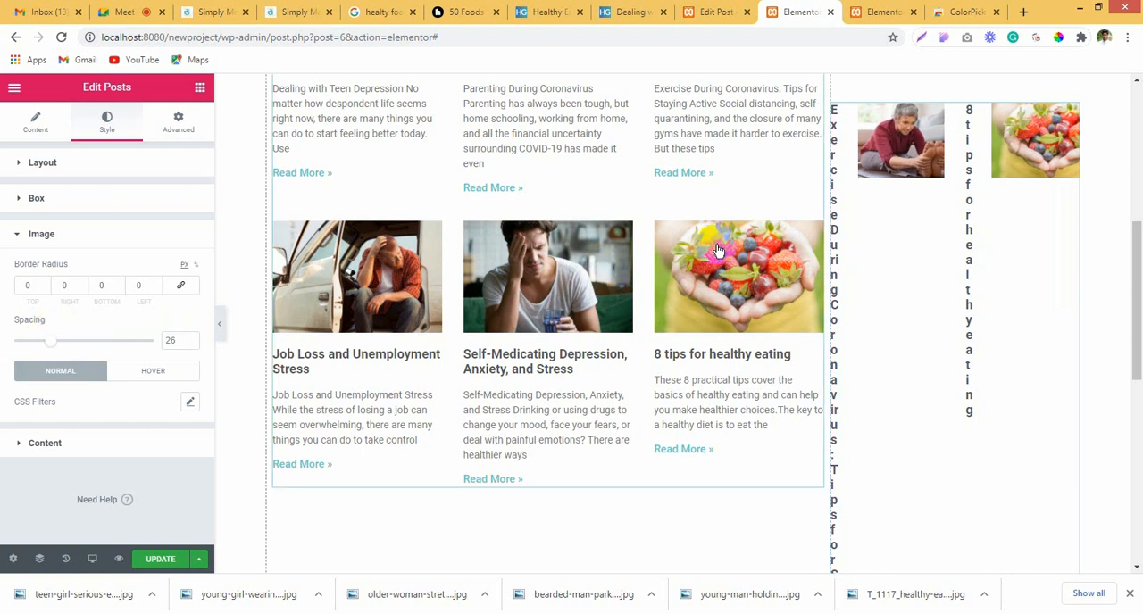
Step: Style the sidebar post titles with a black color and an 11 px font size
{"action": "left_click", "coordinate": [94, 441]}
{"action": "left_click", "coordinate": [172, 326]}
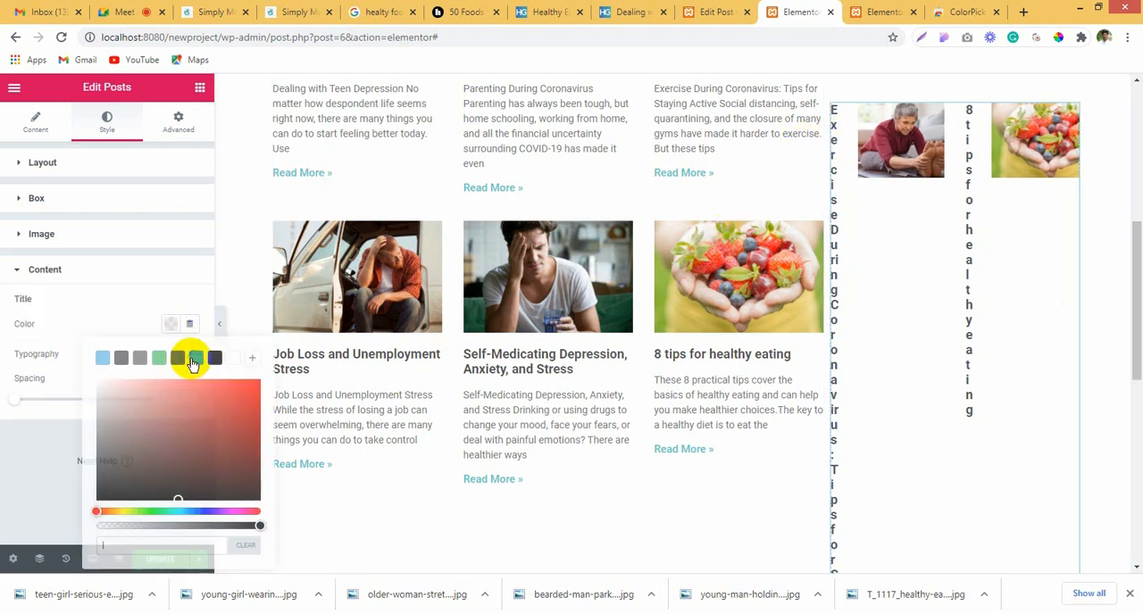
{"action": "left_click", "coordinate": [216, 361]}
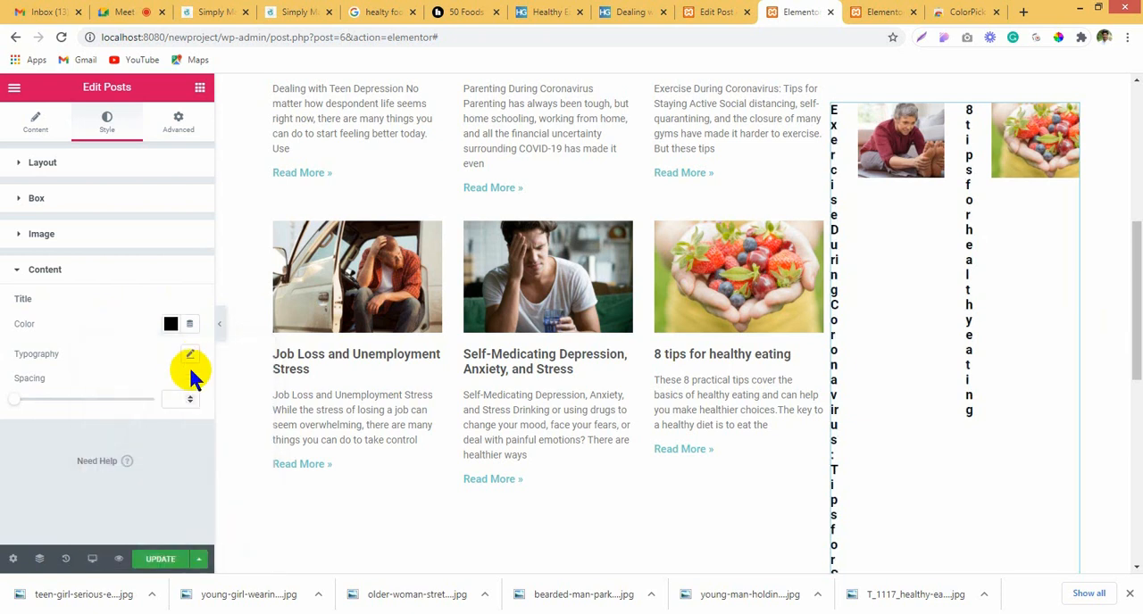
{"action": "left_click", "coordinate": [190, 355]}
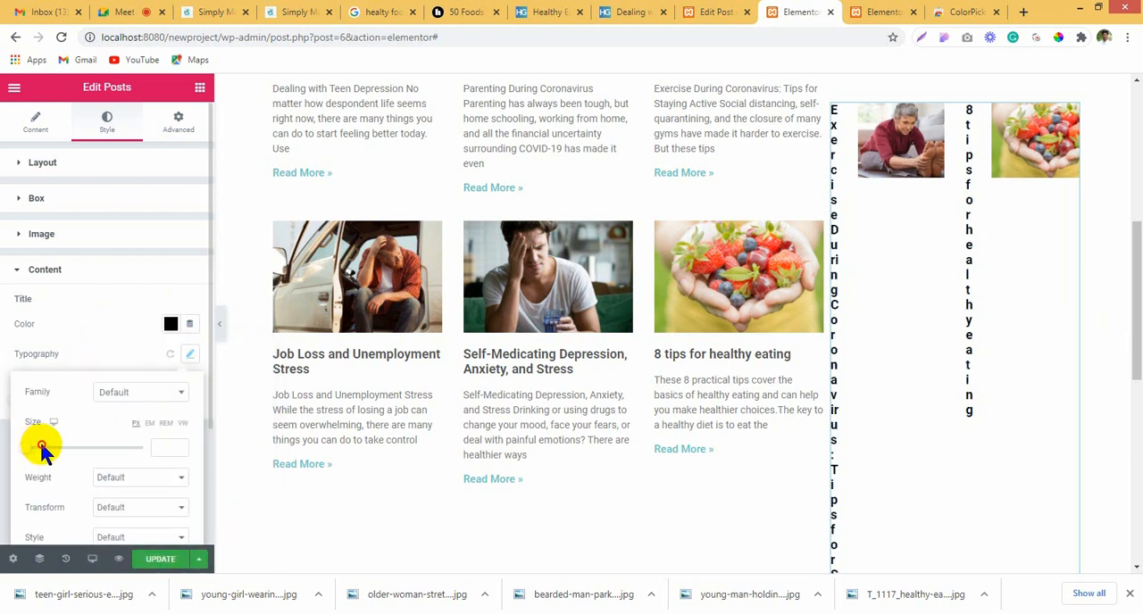
{"action": "left_click_drag", "start_coordinate": [50, 444], "coordinate": [30, 449]}
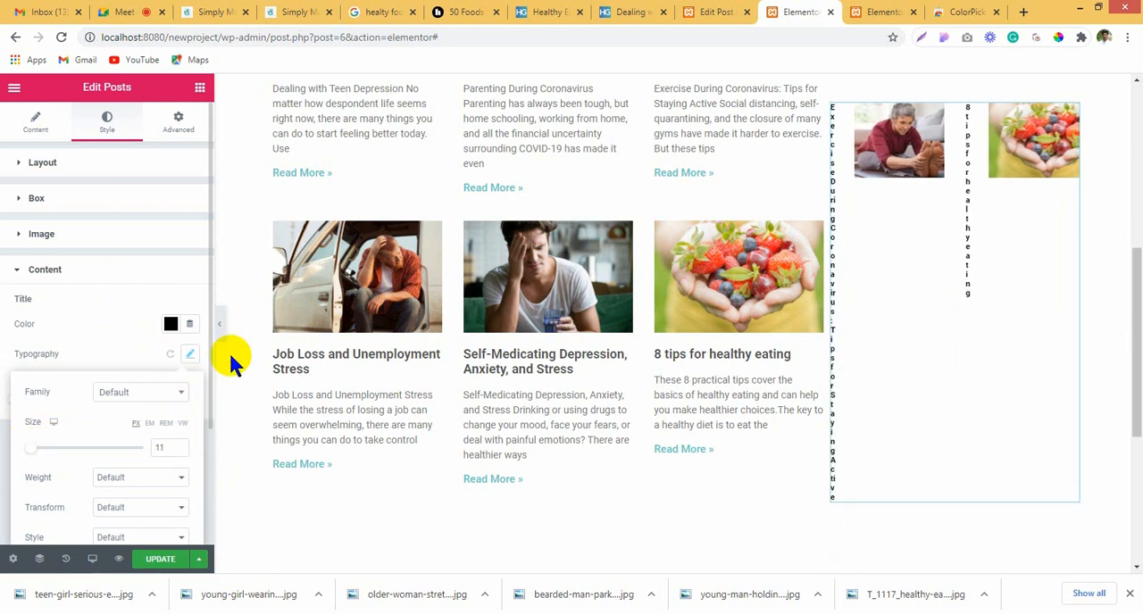
Step: Set the sidebar posts' title spacing to 14 and their image spacing to 4
{"action": "left_click", "coordinate": [107, 336]}
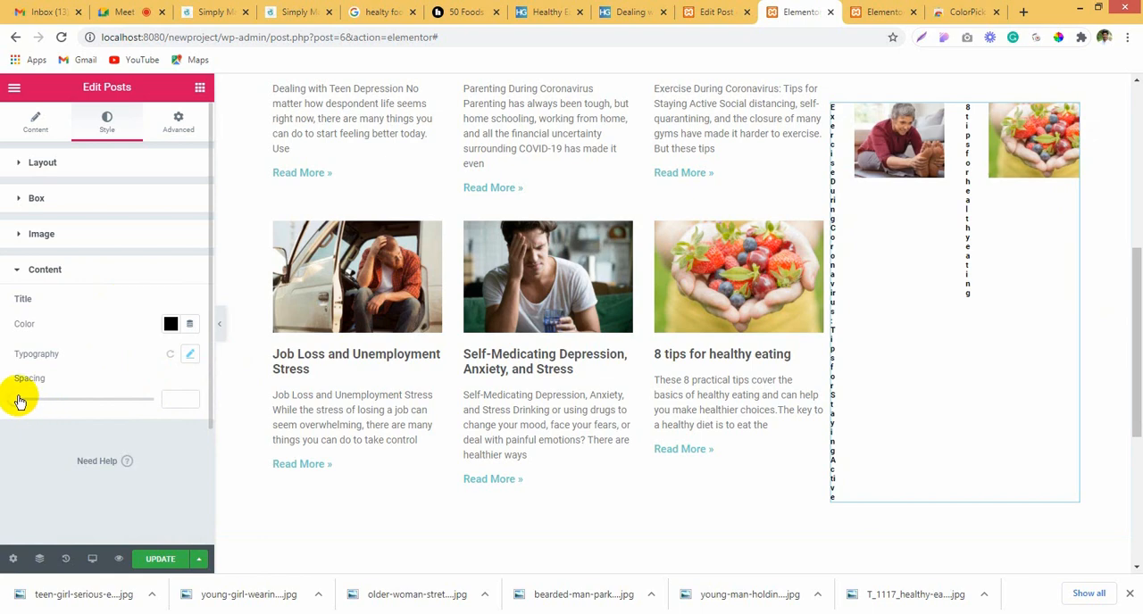
{"action": "left_click_drag", "start_coordinate": [18, 402], "coordinate": [34, 400]}
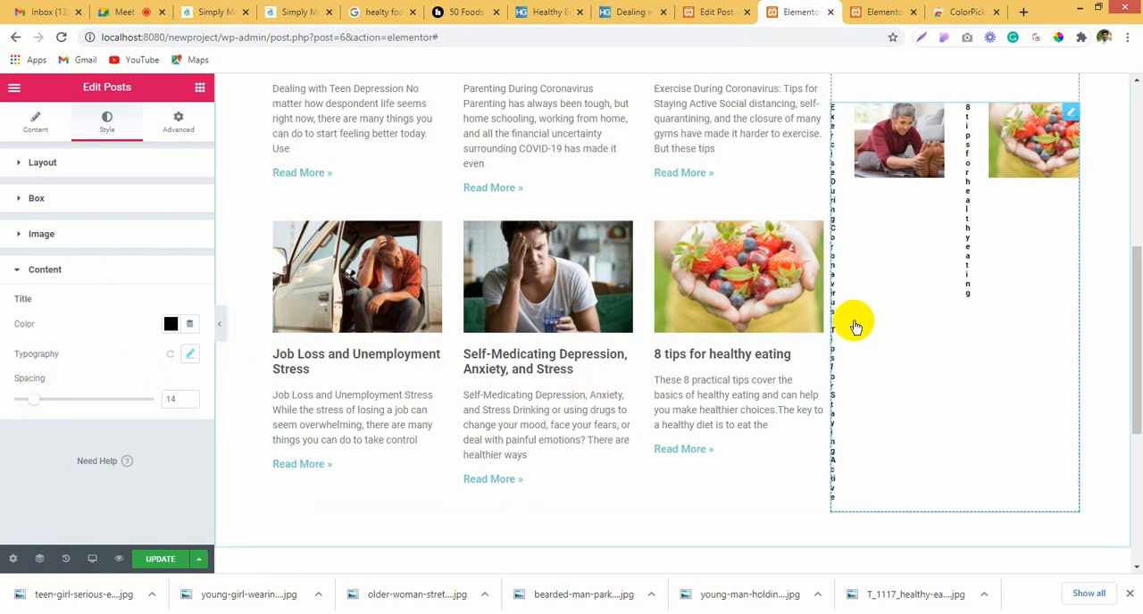
{"action": "scroll", "coordinate": [853, 324], "scroll_direction": "up", "scroll_amount": 2}
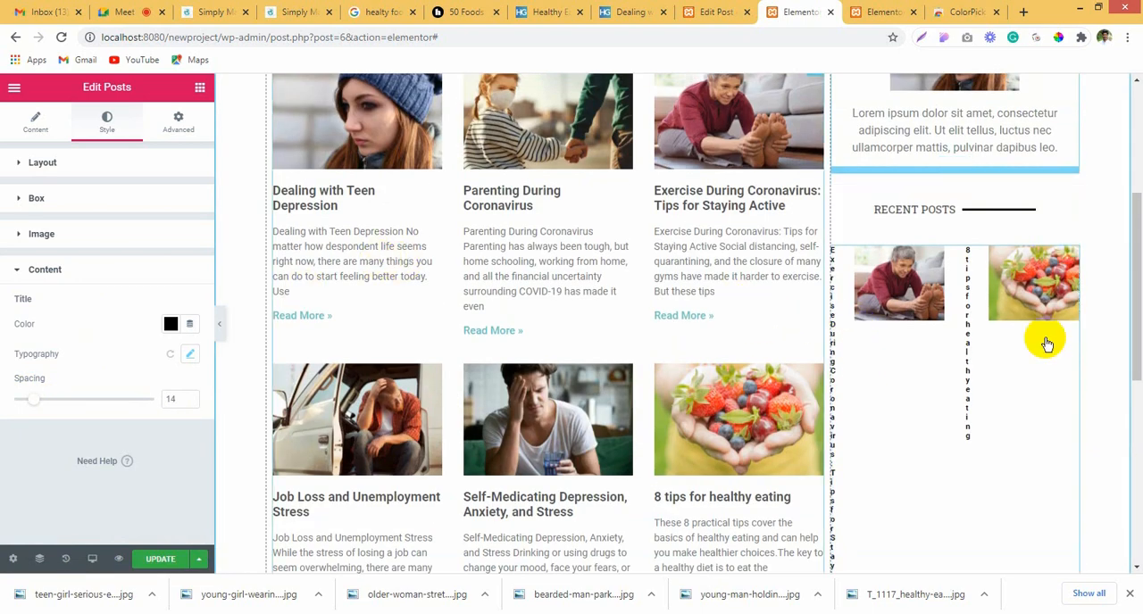
{"action": "left_click", "coordinate": [63, 234]}
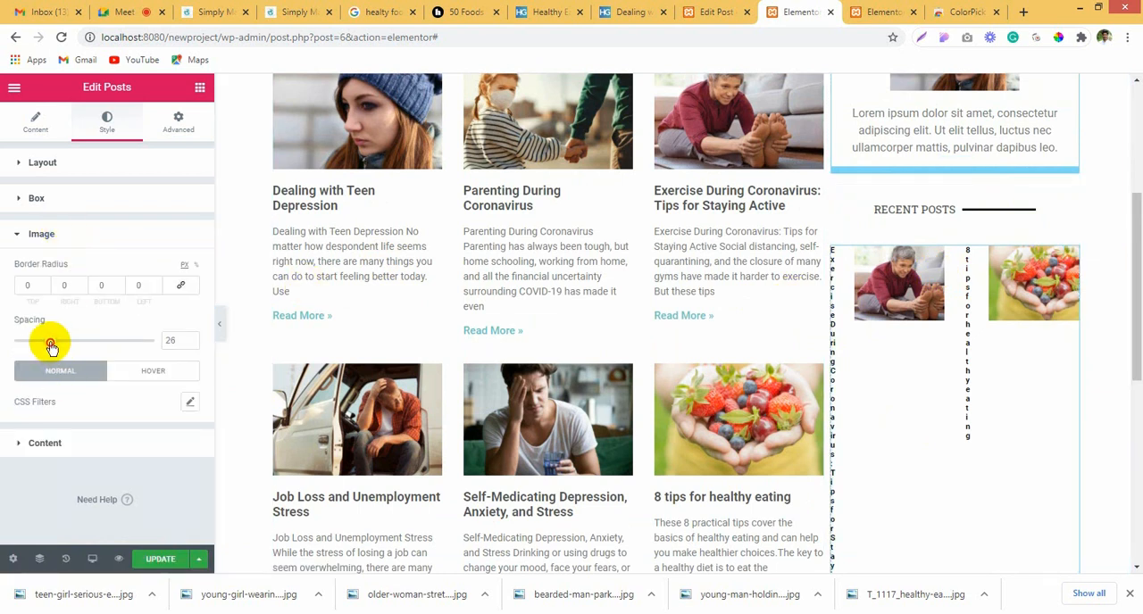
{"action": "left_click_drag", "start_coordinate": [51, 347], "coordinate": [22, 351]}
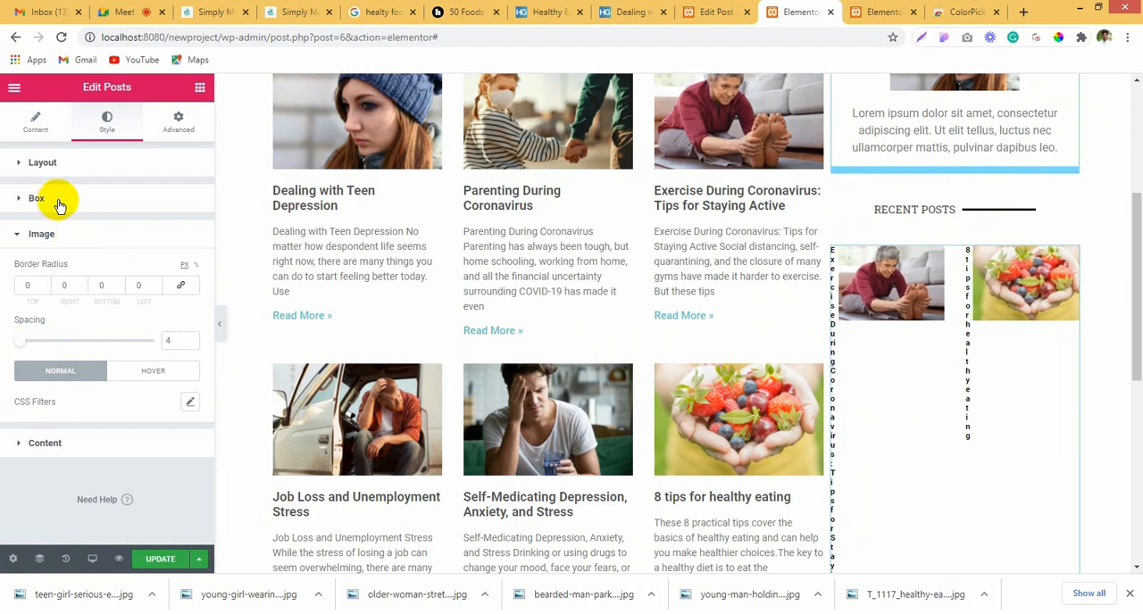
Step: Set the sidebar posts' columns gap to 67 and rows gap to 28
{"action": "left_click", "coordinate": [37, 164]}
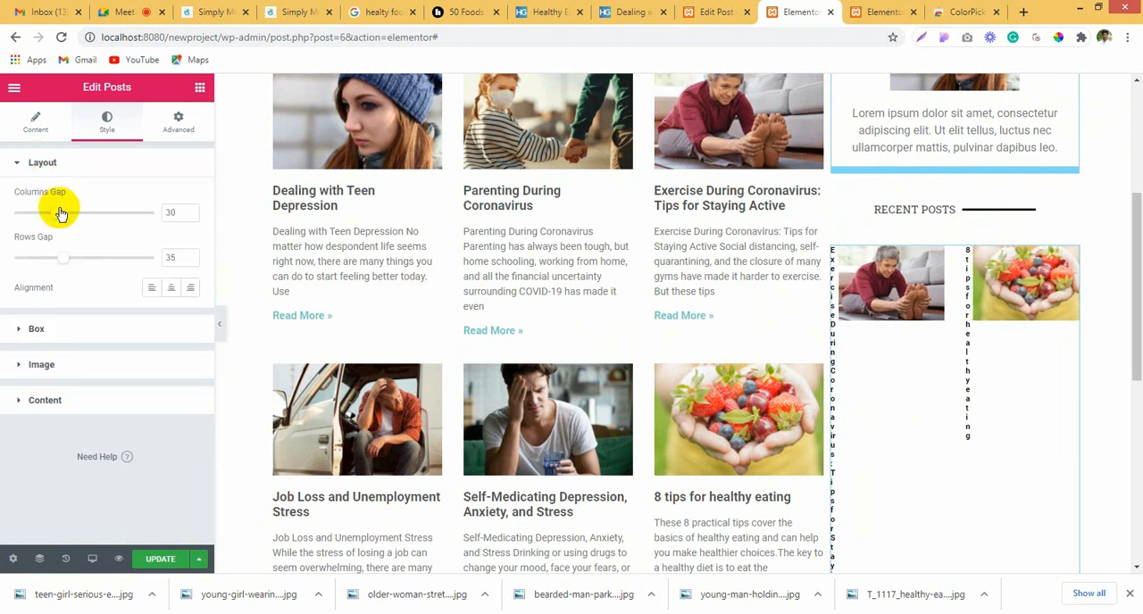
{"action": "left_click_drag", "start_coordinate": [50, 212], "coordinate": [109, 212]}
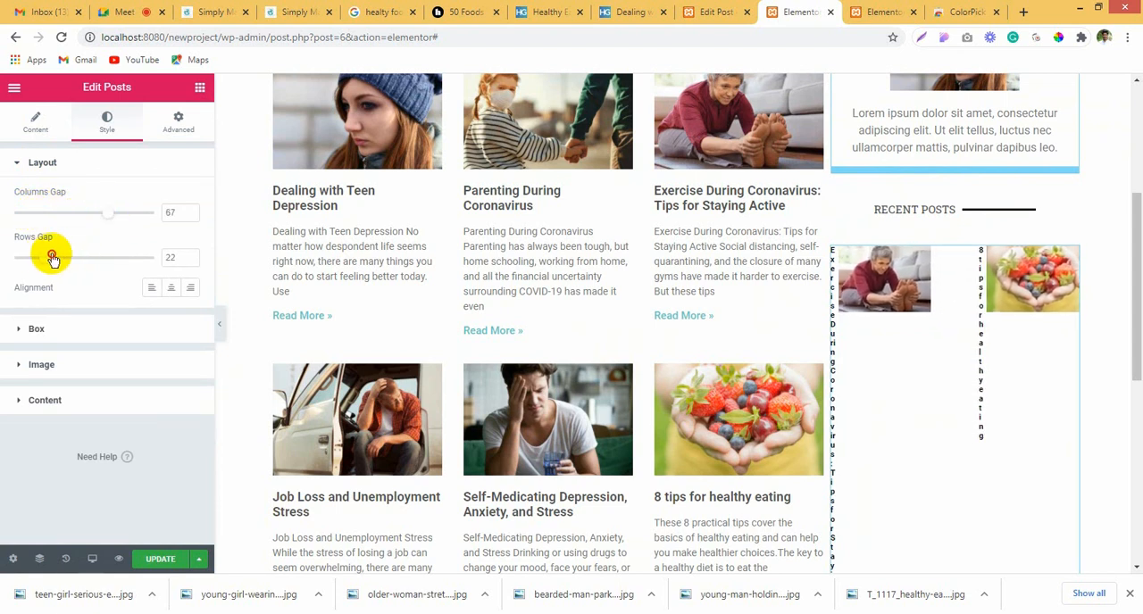
{"action": "left_click_drag", "start_coordinate": [52, 258], "coordinate": [55, 257]}
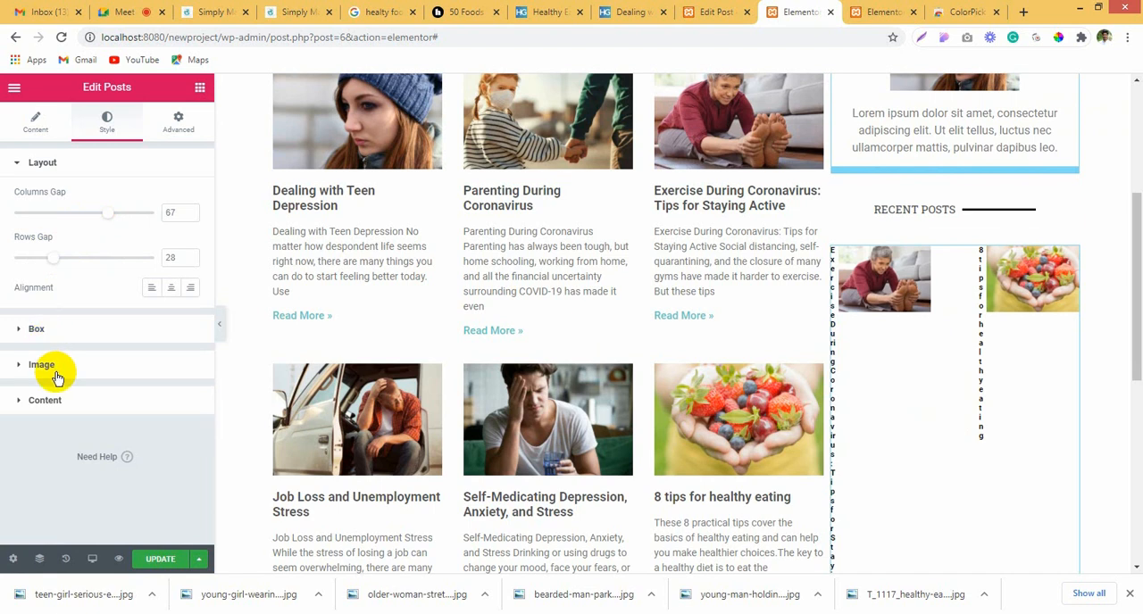
Step: Try the Left and None image positions for the sidebar posts and settle on Top
{"action": "left_click", "coordinate": [29, 128]}
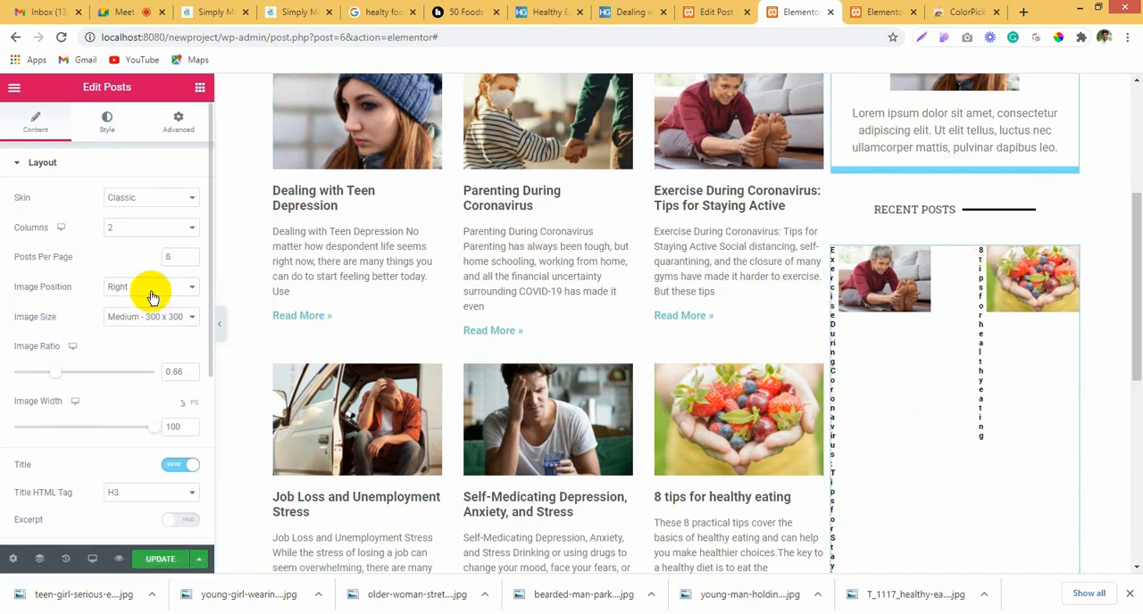
{"action": "left_click", "coordinate": [152, 287]}
{"action": "left_click", "coordinate": [152, 313]}
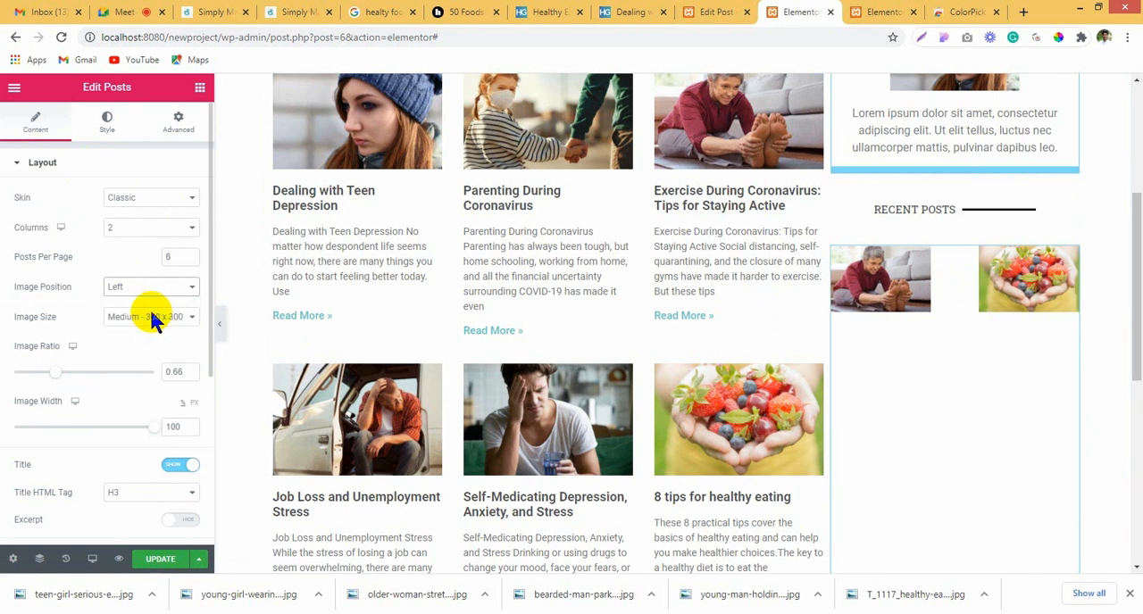
{"action": "left_click", "coordinate": [150, 293]}
{"action": "left_click", "coordinate": [153, 335]}
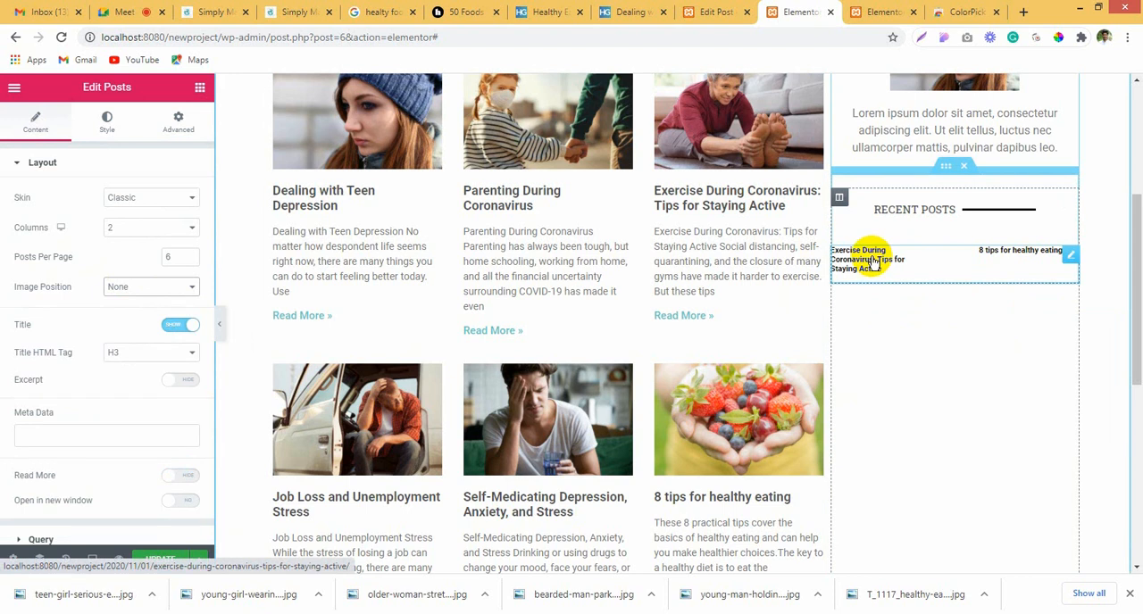
{"action": "left_click", "coordinate": [152, 287]}
{"action": "left_click", "coordinate": [144, 303]}
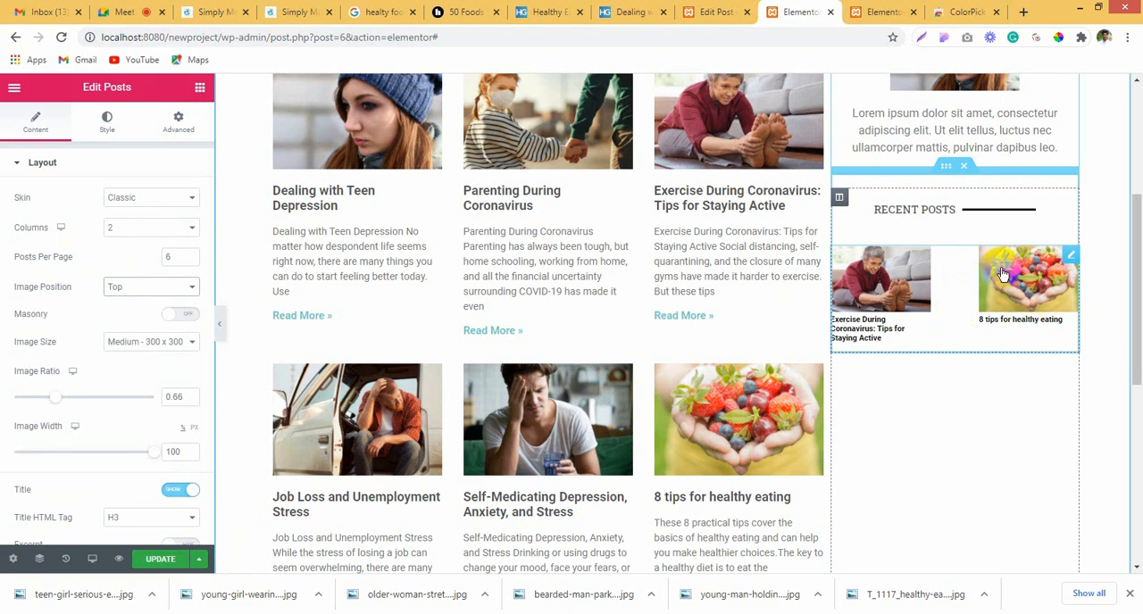
Step: Change the text of the divider above the sidebar posts to "categories posts"
{"action": "left_click", "coordinate": [925, 208]}
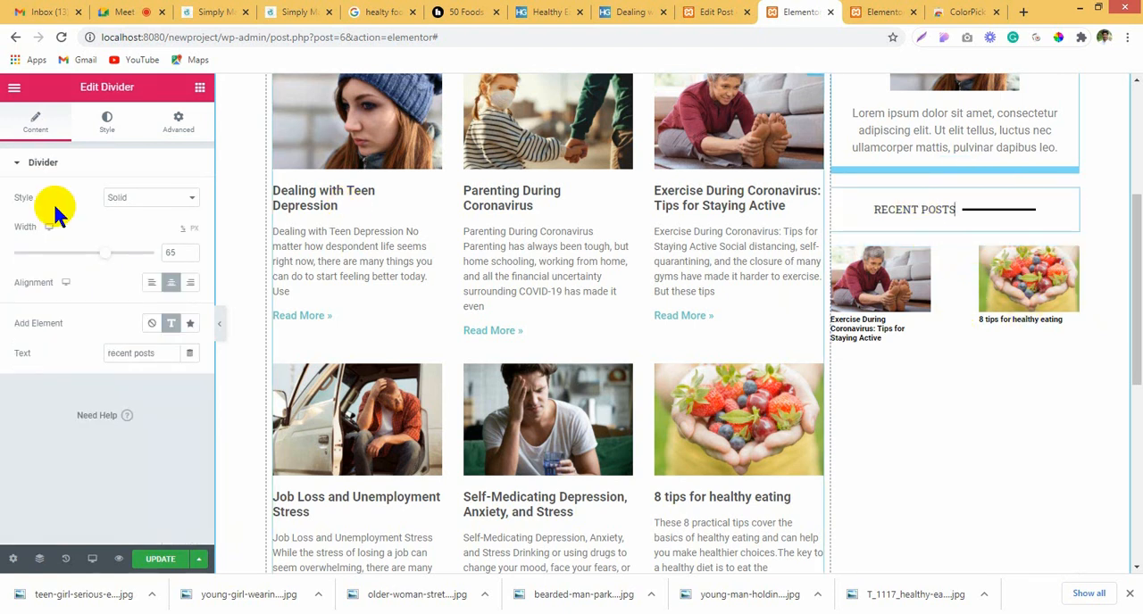
{"action": "left_click_drag", "start_coordinate": [133, 352], "coordinate": [36, 350]}
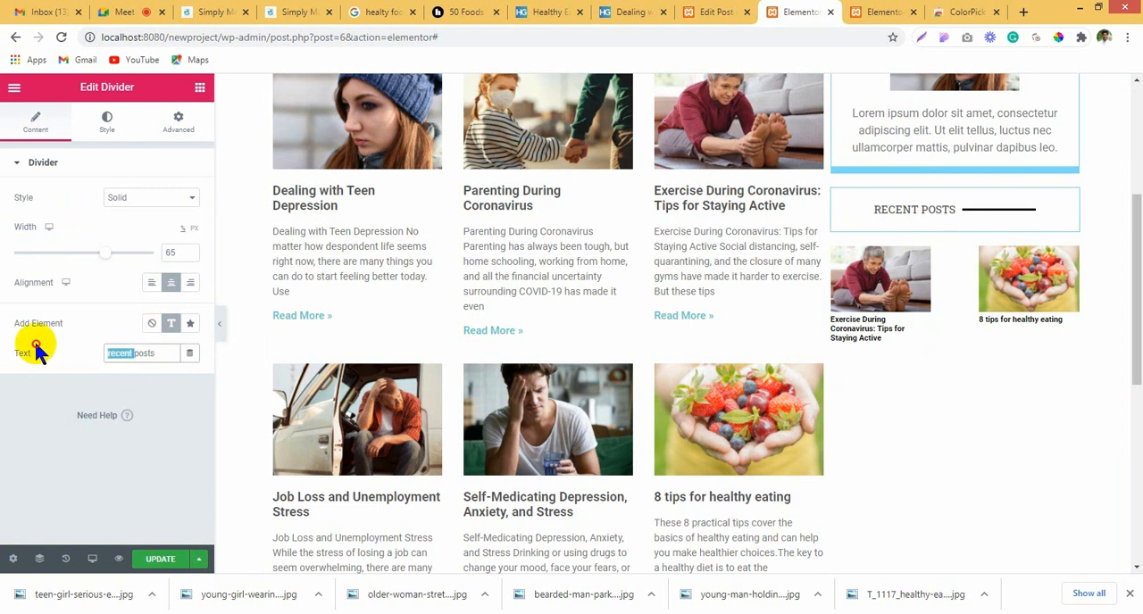
{"action": "type", "text": "catago"}
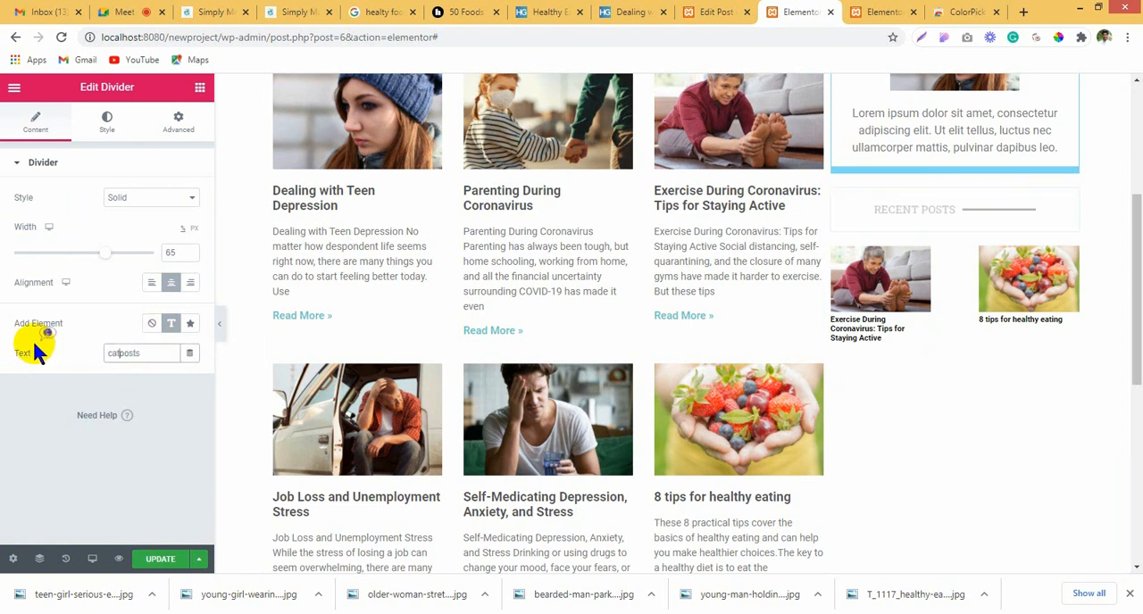
{"action": "type", "text": "ries"}
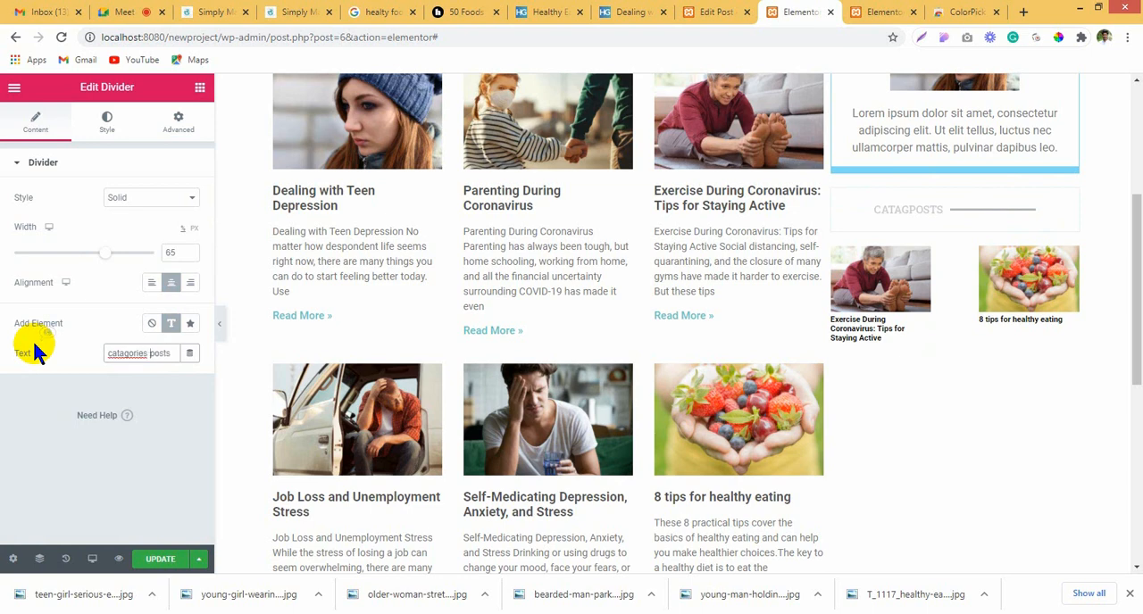
{"action": "right_click", "coordinate": [129, 350]}
{"action": "left_click", "coordinate": [147, 362]}
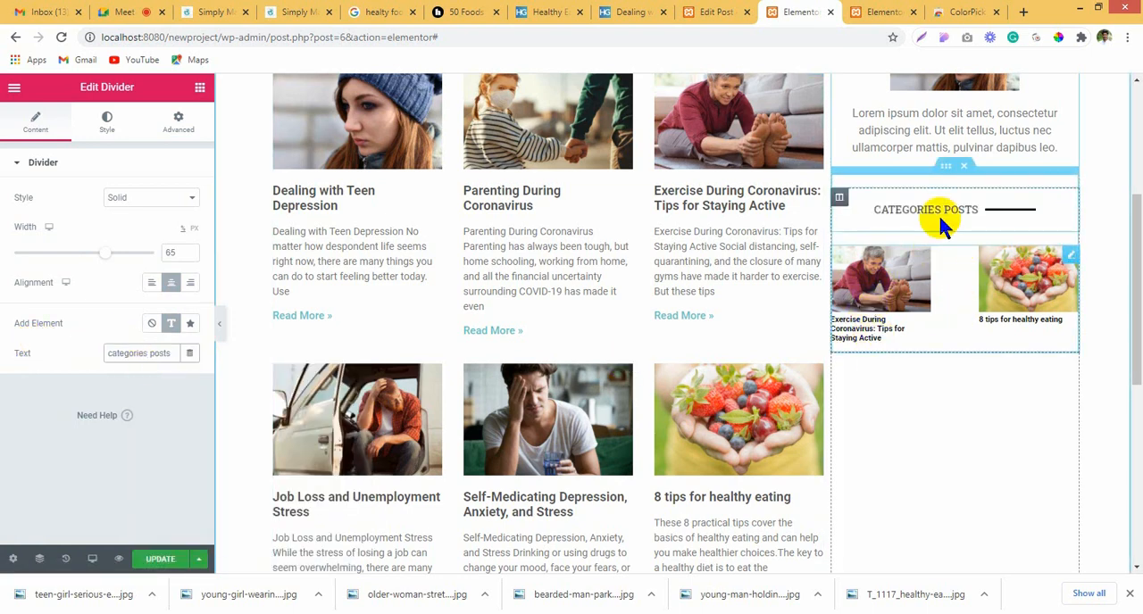
Step: Set the right and left padding of the column holding the categories posts to 5 px
{"action": "left_click", "coordinate": [841, 197]}
{"action": "left_click", "coordinate": [178, 123]}
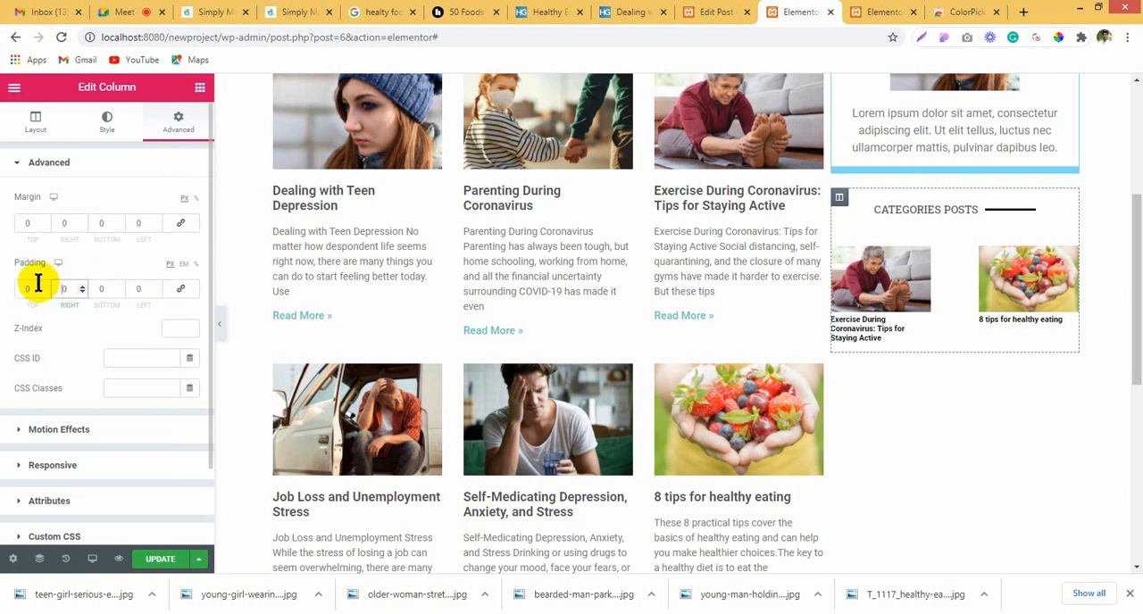
{"action": "left_click_drag", "start_coordinate": [37, 285], "coordinate": [22, 284]}
{"action": "type", "text": "5"}
{"action": "key", "text": "BackSpace"}
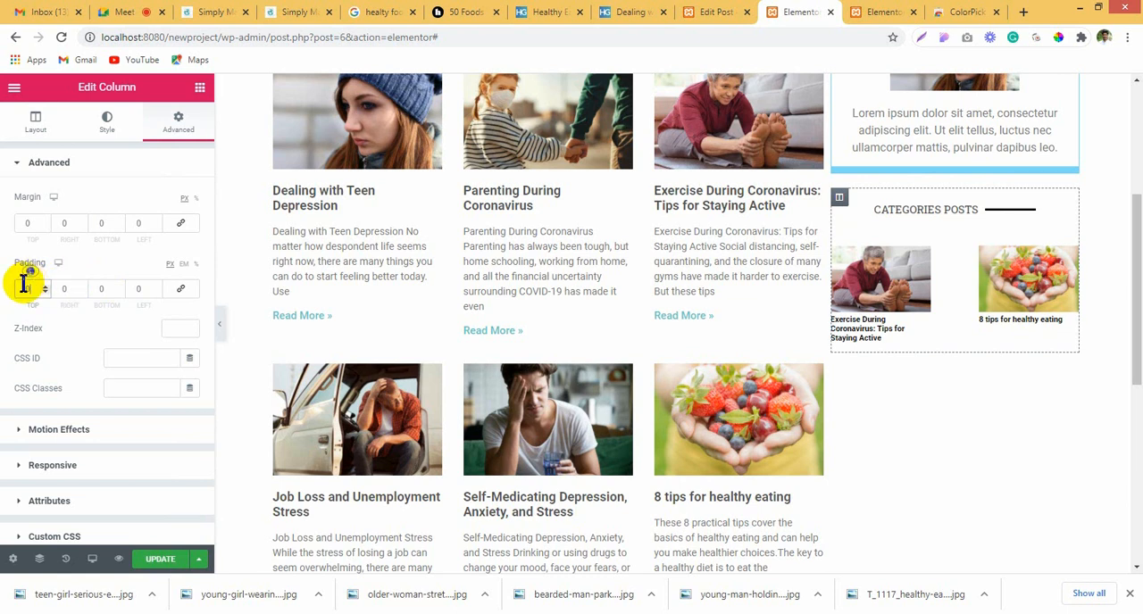
{"action": "double_click", "coordinate": [70, 289]}
{"action": "type", "text": "5"}
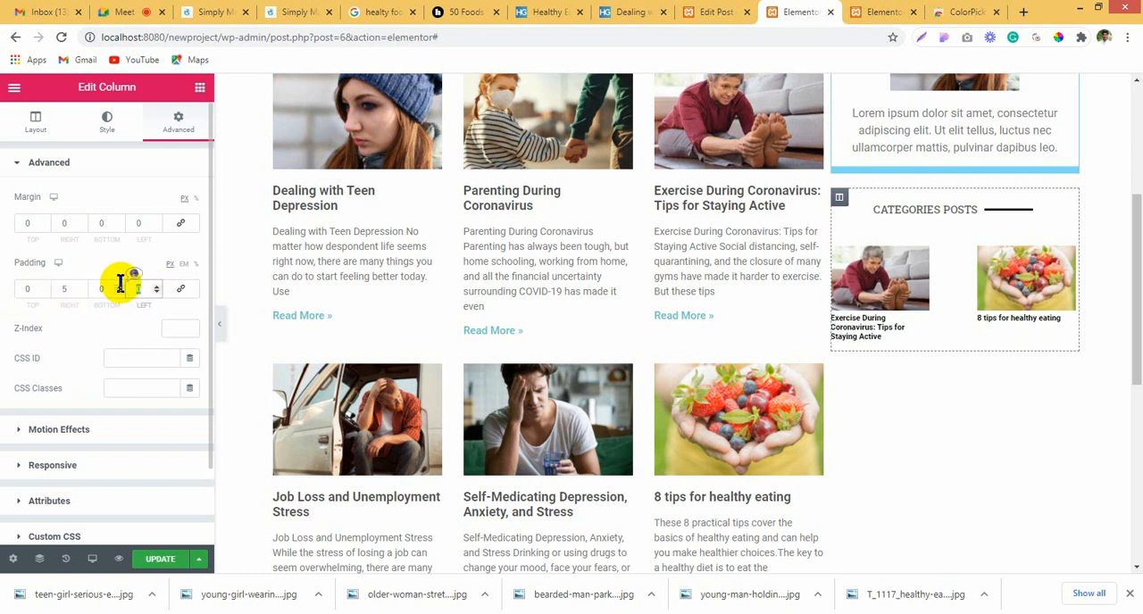
{"action": "type", "text": "5"}
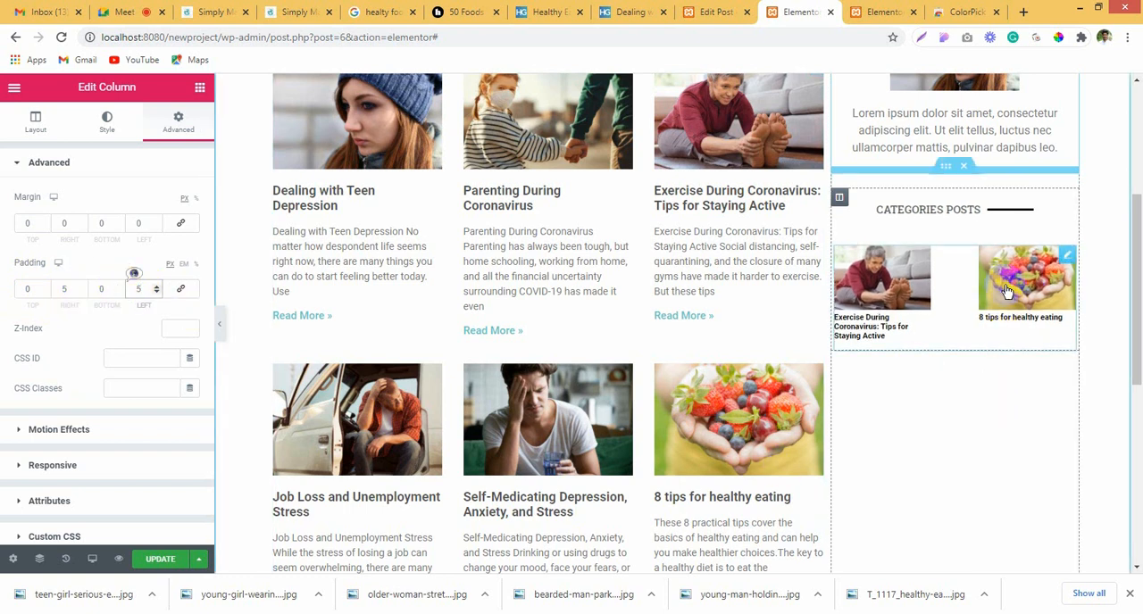
Step: Open the sidebar posts widget's query settings at the Term filter
{"action": "left_click", "coordinate": [1060, 270]}
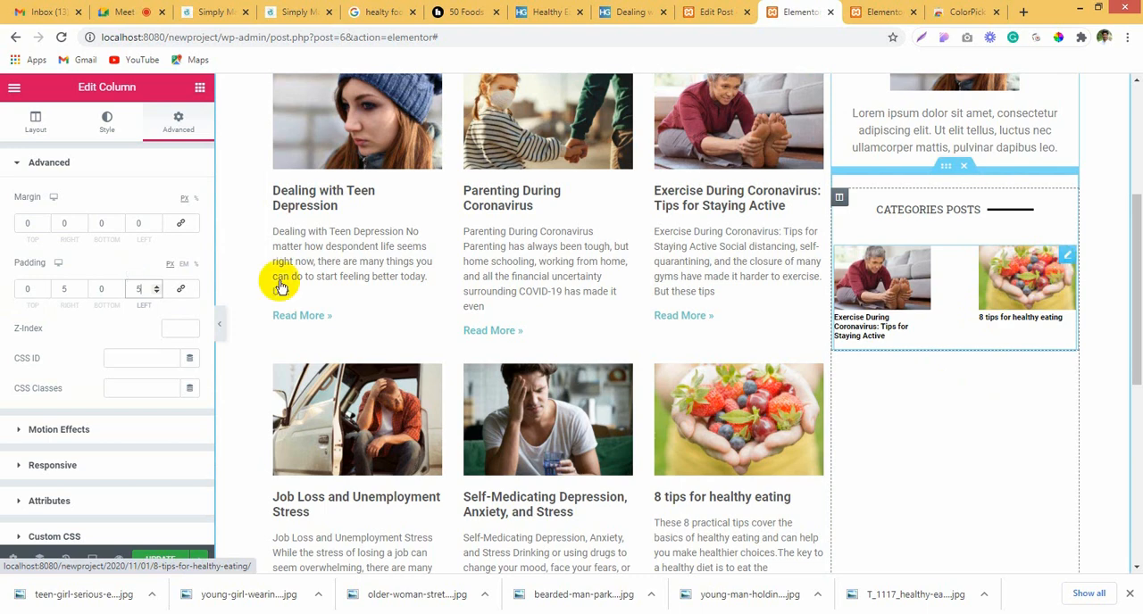
{"action": "scroll", "coordinate": [115, 389], "scroll_direction": "down", "scroll_amount": 5}
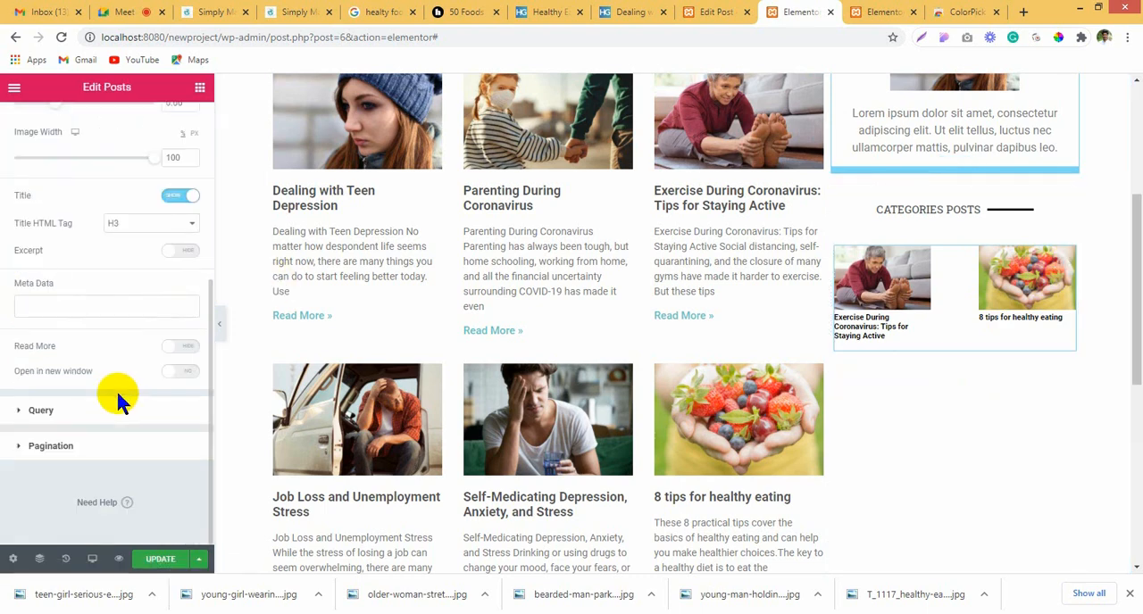
{"action": "left_click", "coordinate": [72, 415]}
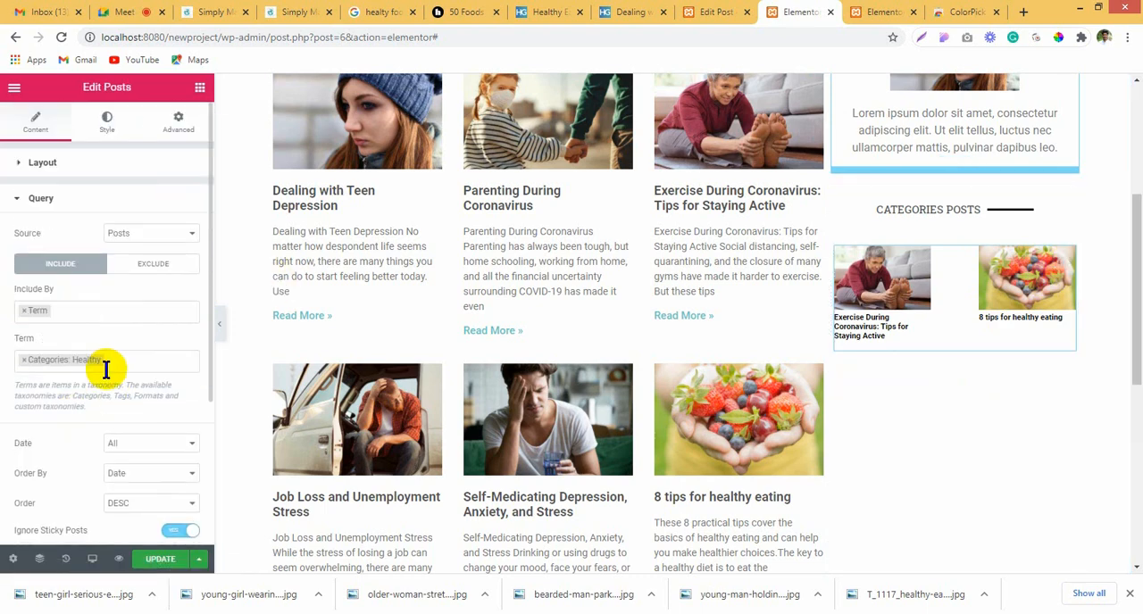
{"action": "left_click", "coordinate": [130, 362]}
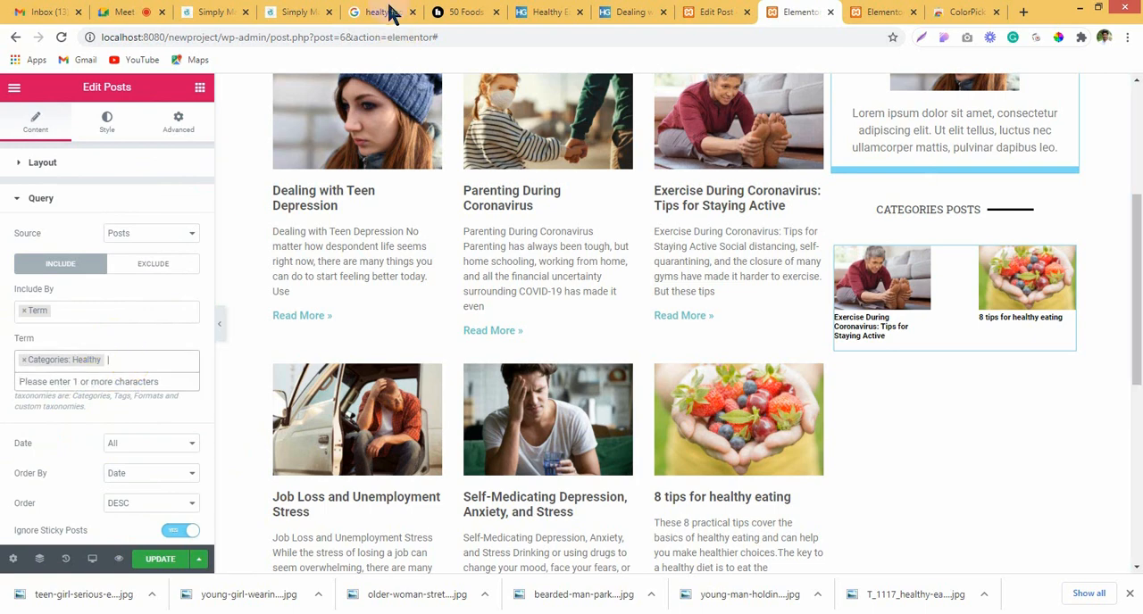
Step: Copy the Children & Family category name from the WordPress Categories page and return to the Elementor page editor
{"action": "left_click", "coordinate": [710, 12]}
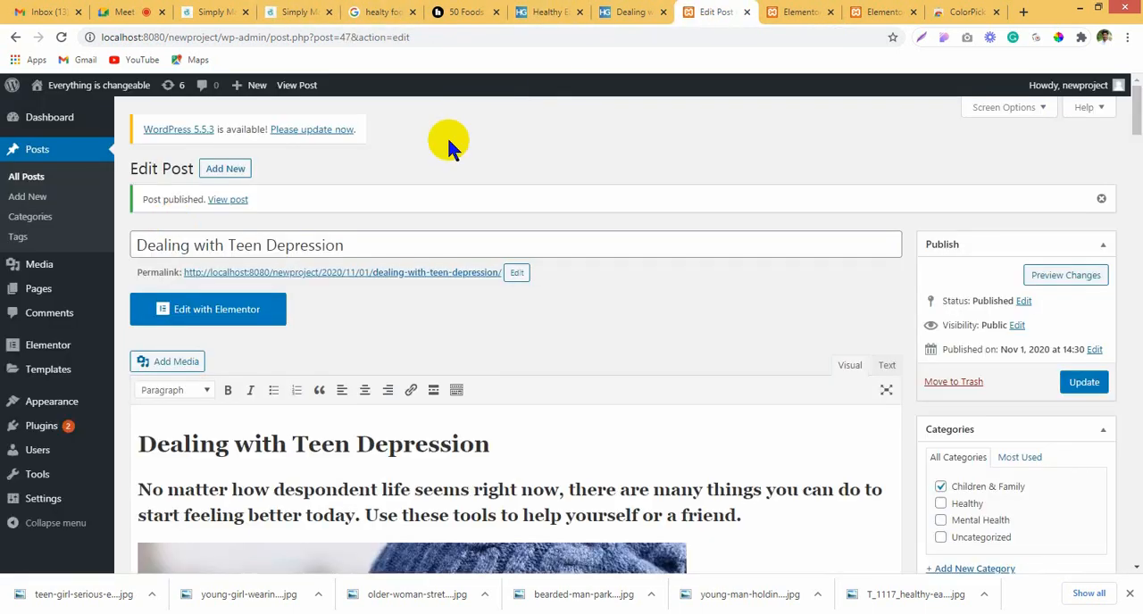
{"action": "left_click", "coordinate": [37, 220]}
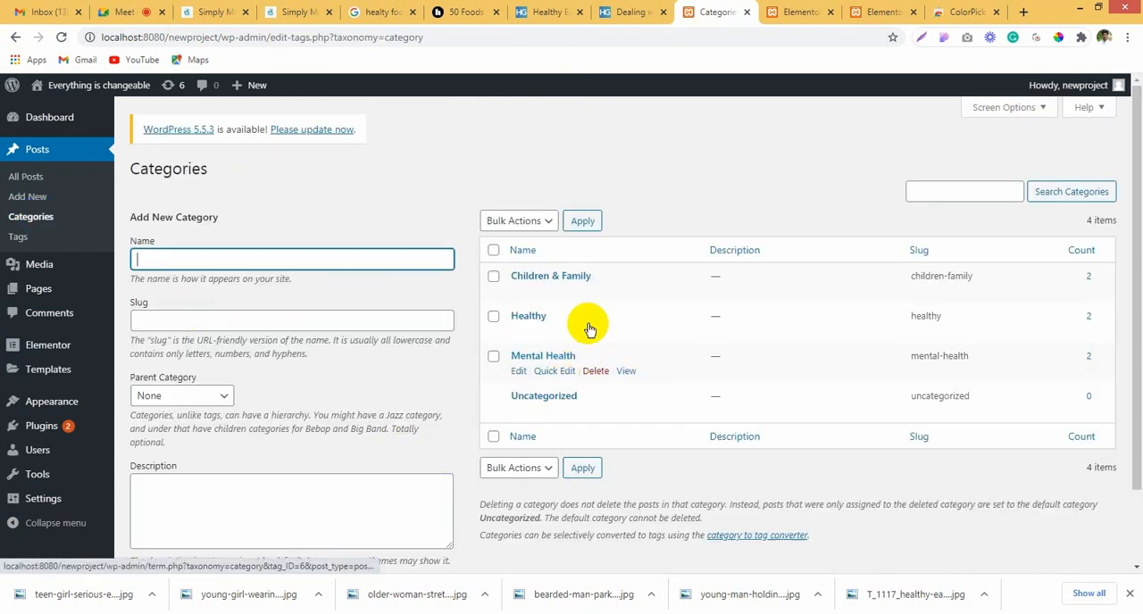
{"action": "left_click_drag", "start_coordinate": [593, 276], "coordinate": [496, 278]}
{"action": "key", "text": "ctrl+c"}
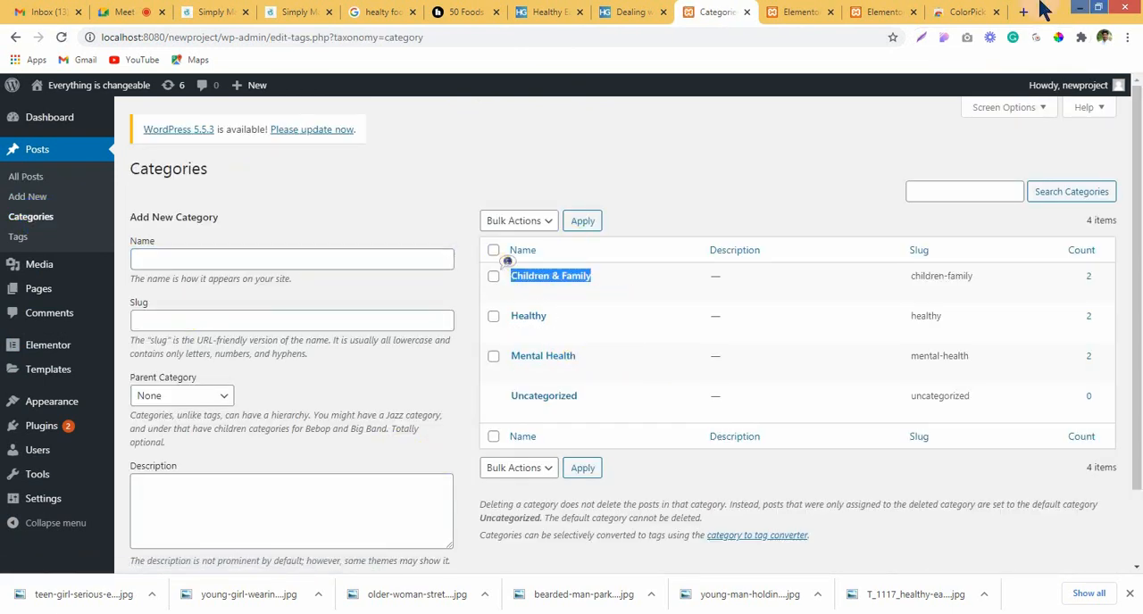
{"action": "left_click", "coordinate": [799, 11]}
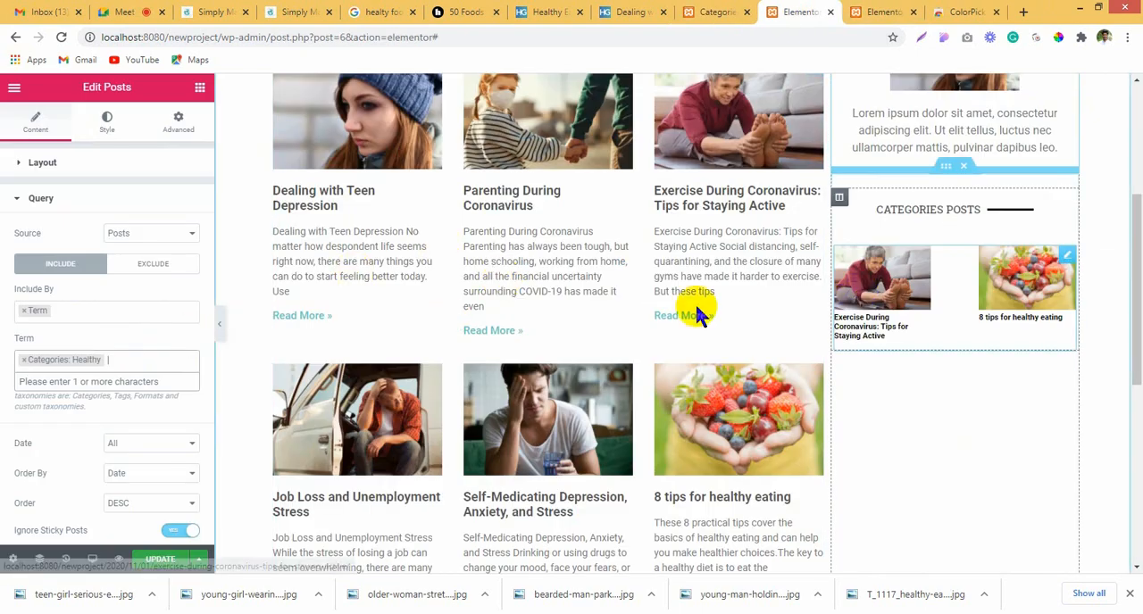
Step: Try to add Children & Family as a second term in the sidebar posts' query
{"action": "left_click", "coordinate": [177, 361]}
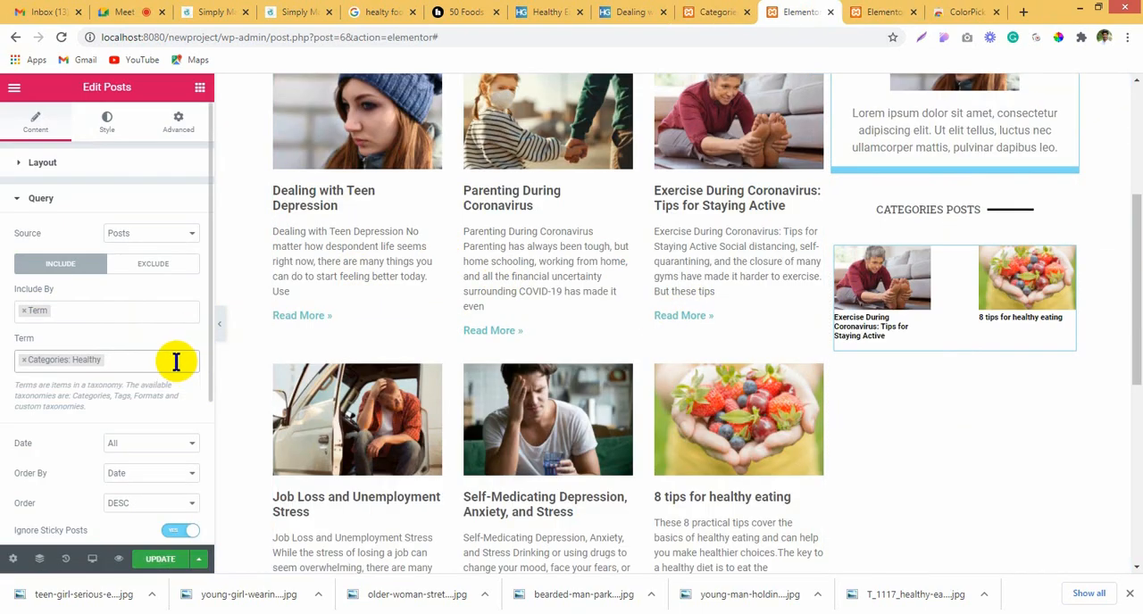
{"action": "left_click", "coordinate": [173, 361]}
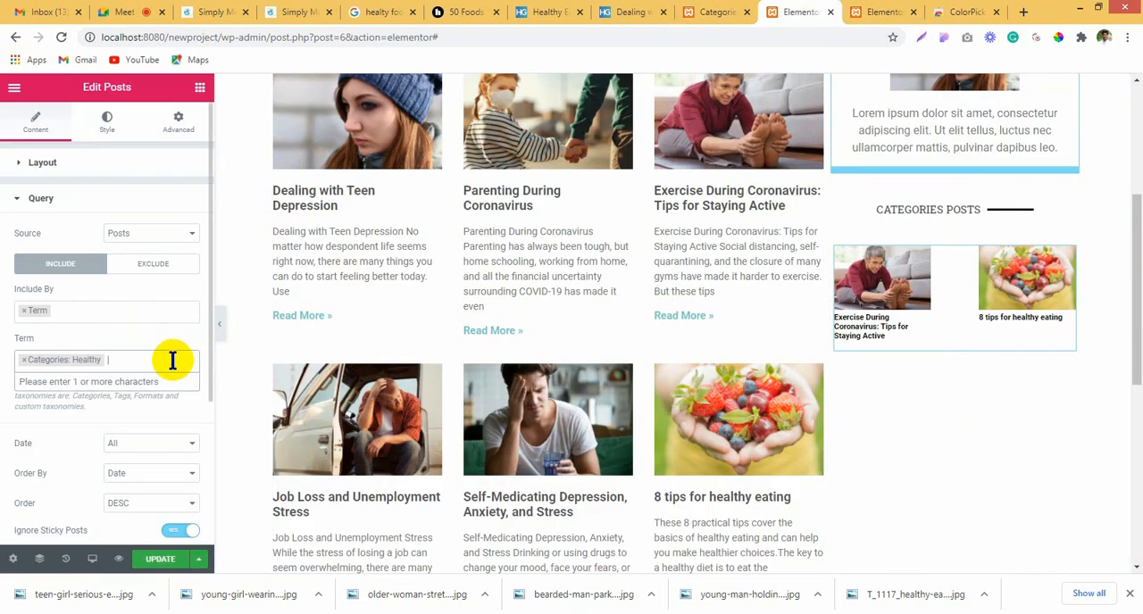
{"action": "key", "text": "ctrl+v"}
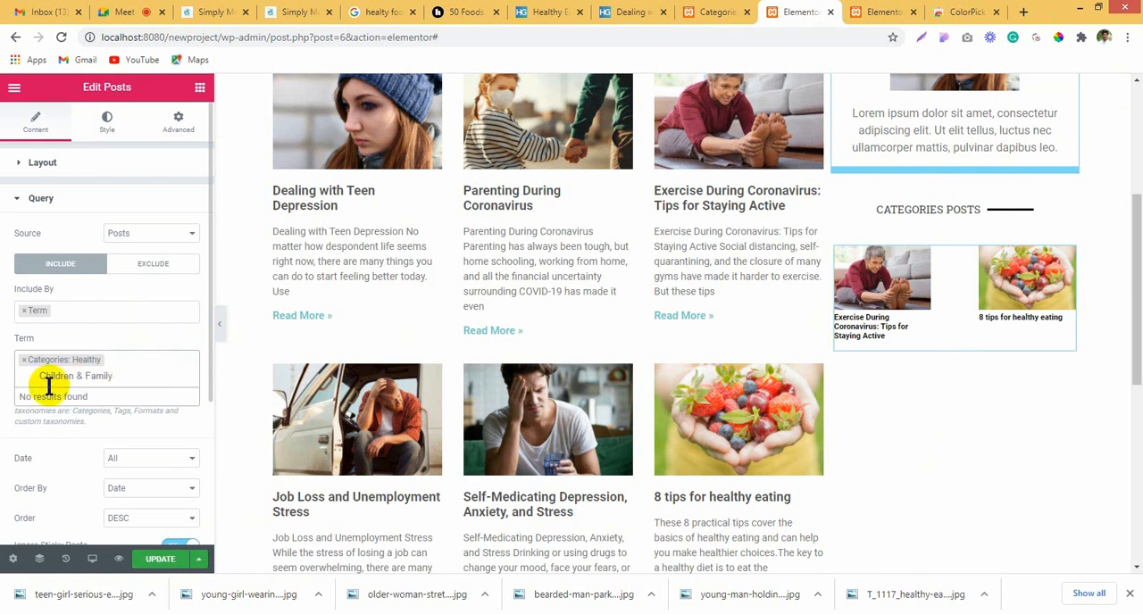
{"action": "left_click", "coordinate": [70, 373]}
Step: Remove the Healthy category term from the sidebar posts' query and clear the Term filter
{"action": "left_click", "coordinate": [108, 362]}
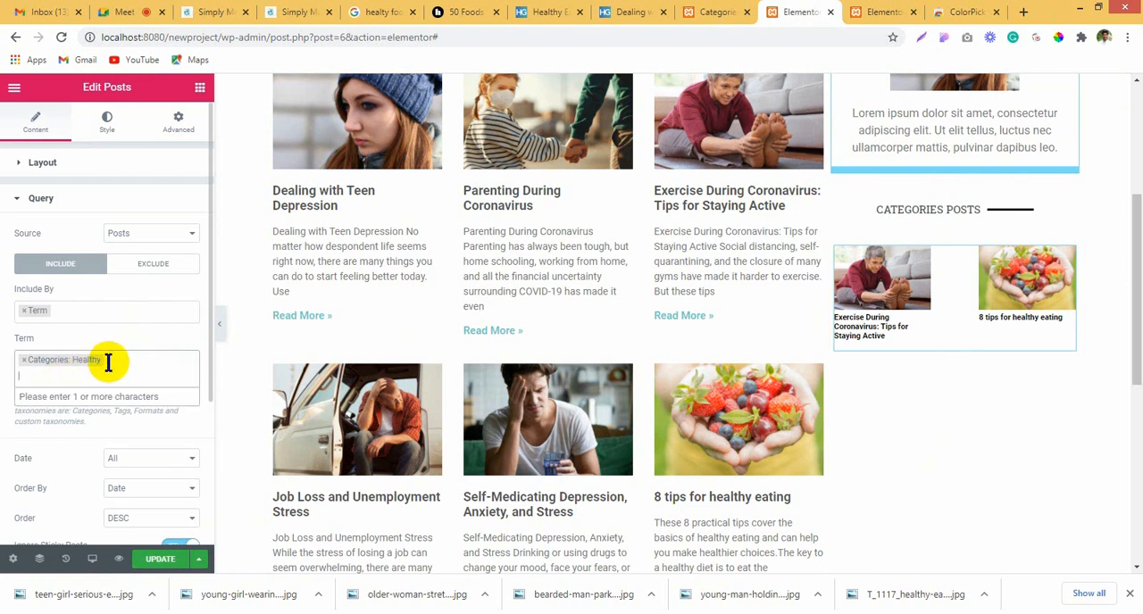
{"action": "key", "text": "BackSpace"}
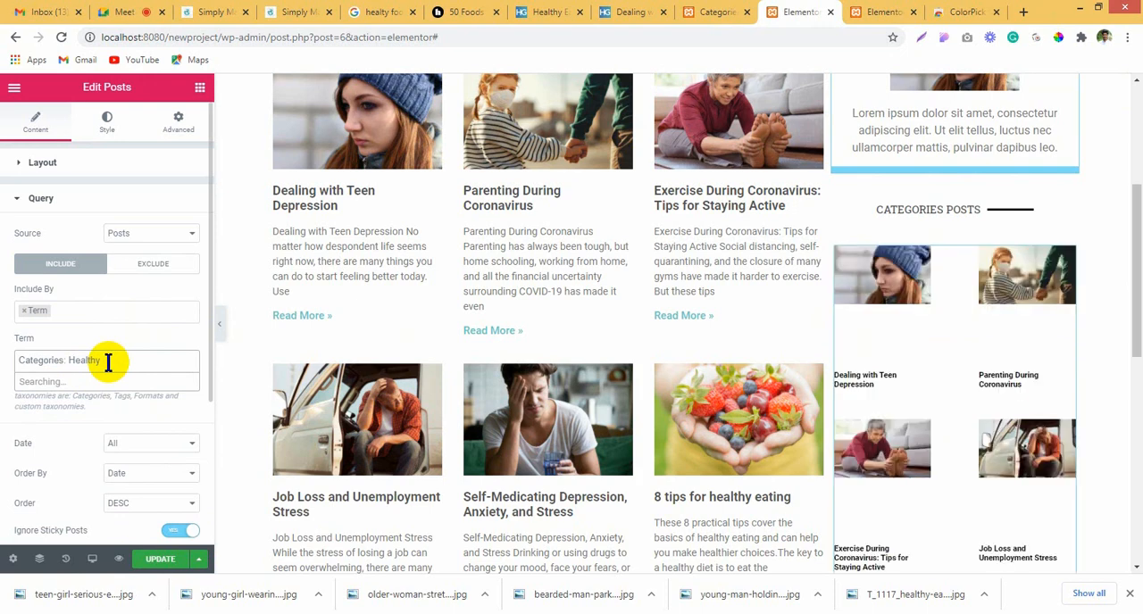
{"action": "left_click", "coordinate": [114, 367]}
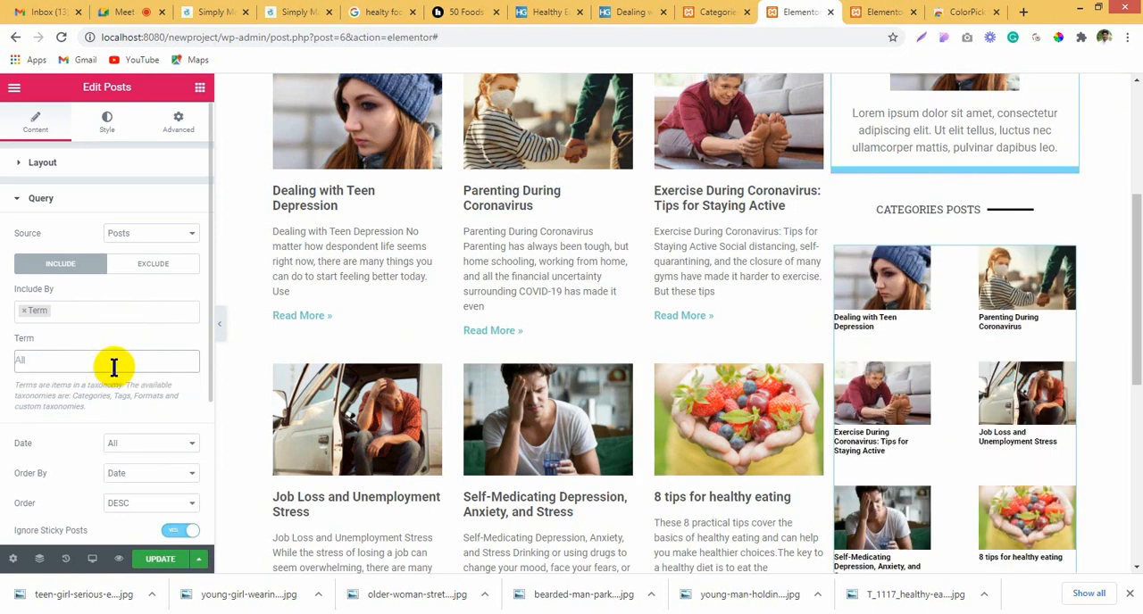
Step: Filter the sidebar posts by the category terms Healthy and Children & Family
{"action": "left_click", "coordinate": [114, 367]}
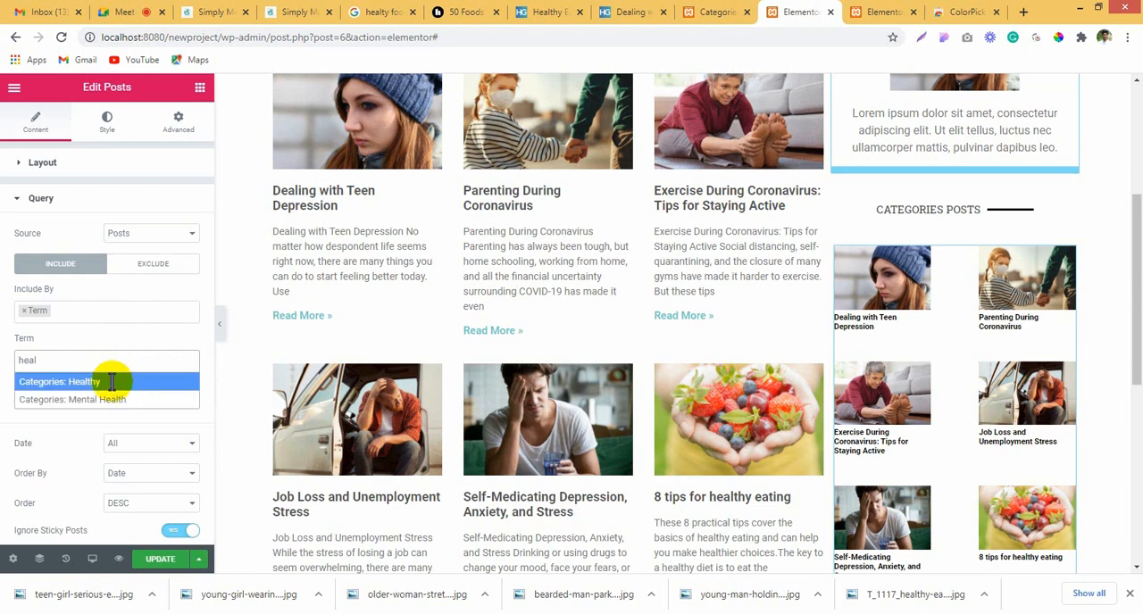
{"action": "left_click", "coordinate": [112, 382]}
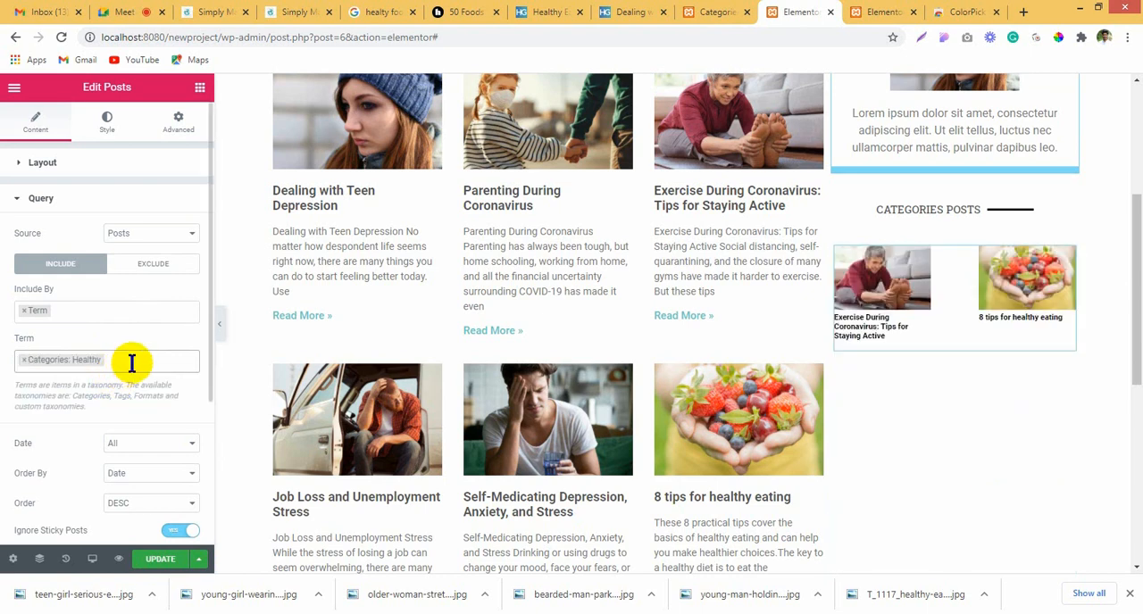
{"action": "left_click", "coordinate": [132, 362]}
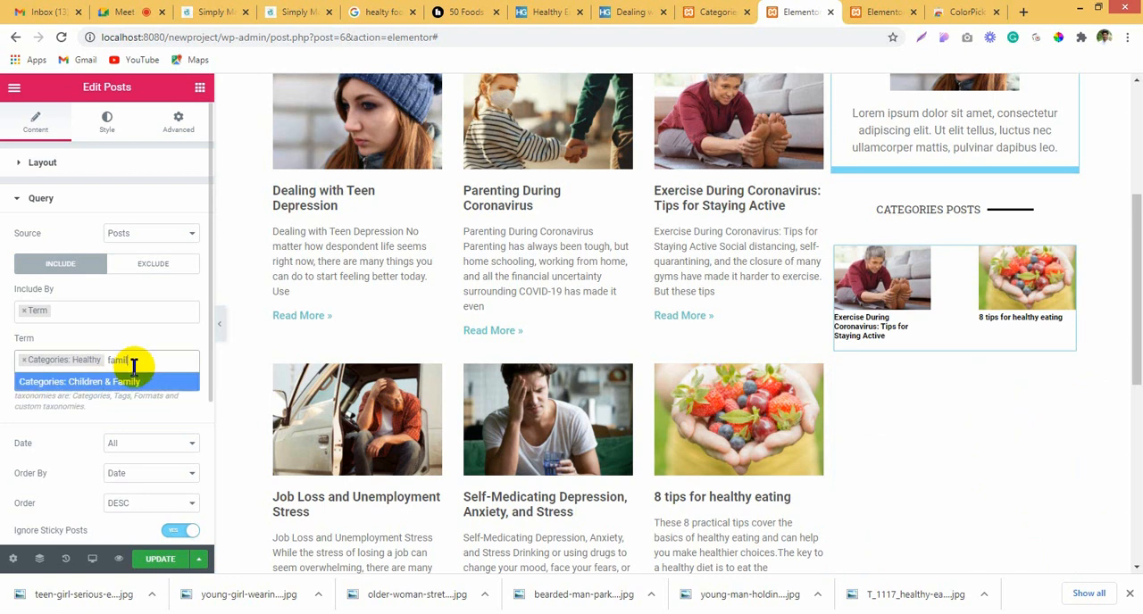
{"action": "left_click", "coordinate": [143, 382]}
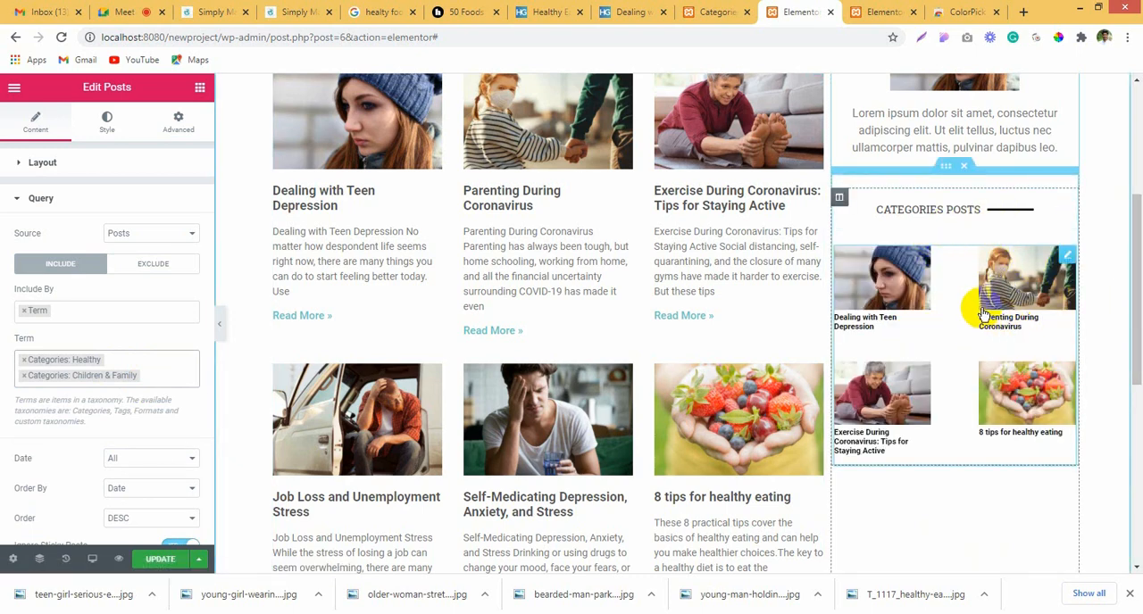
Step: Examine the sidebar's Categories posts block alongside the About us block and the recent posts grid
{"action": "scroll", "coordinate": [951, 349], "scroll_direction": "up", "scroll_amount": 3}
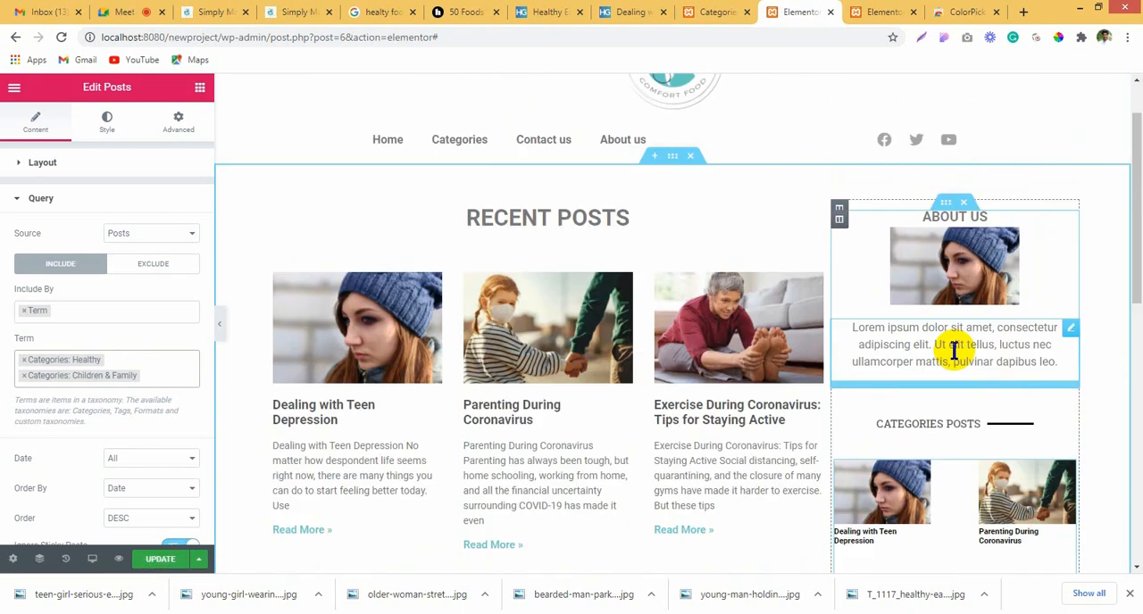
{"action": "scroll", "coordinate": [952, 352], "scroll_direction": "down", "scroll_amount": 5}
{"action": "scroll", "coordinate": [926, 369], "scroll_direction": "up", "scroll_amount": 3}
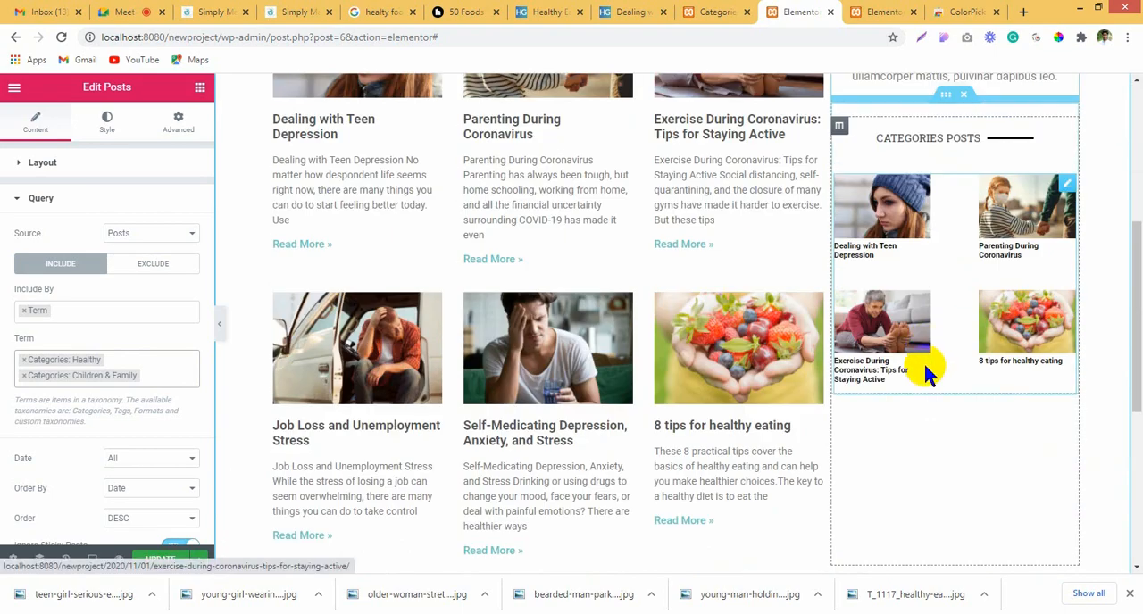
{"action": "scroll", "coordinate": [919, 439], "scroll_direction": "down", "scroll_amount": 2}
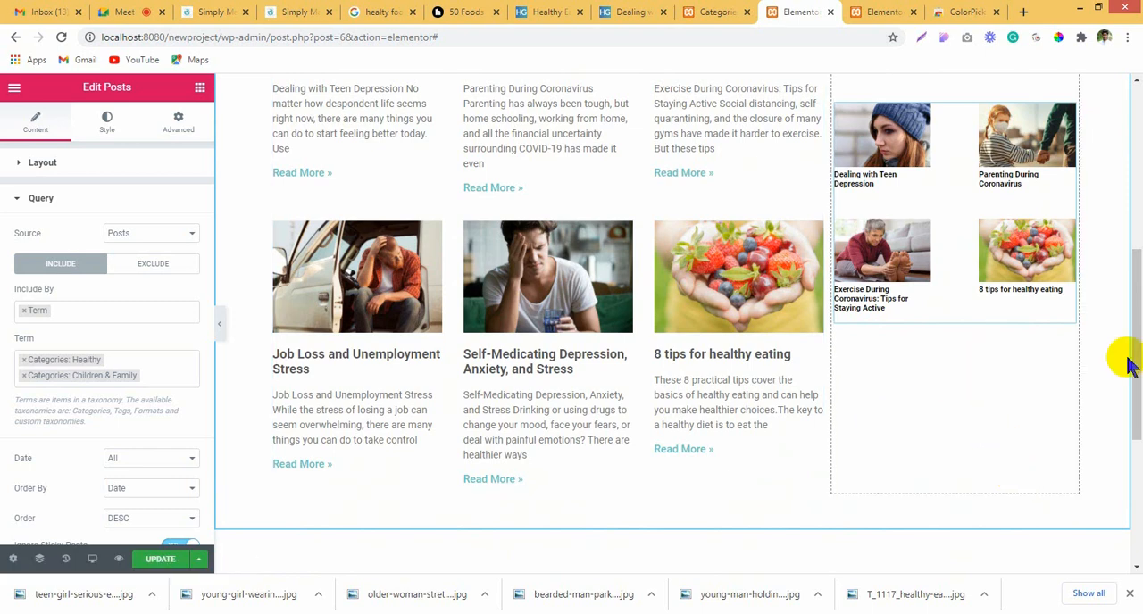
{"action": "scroll", "coordinate": [941, 402], "scroll_direction": "up", "scroll_amount": 2}
{"action": "scroll", "coordinate": [945, 404], "scroll_direction": "up", "scroll_amount": 2}
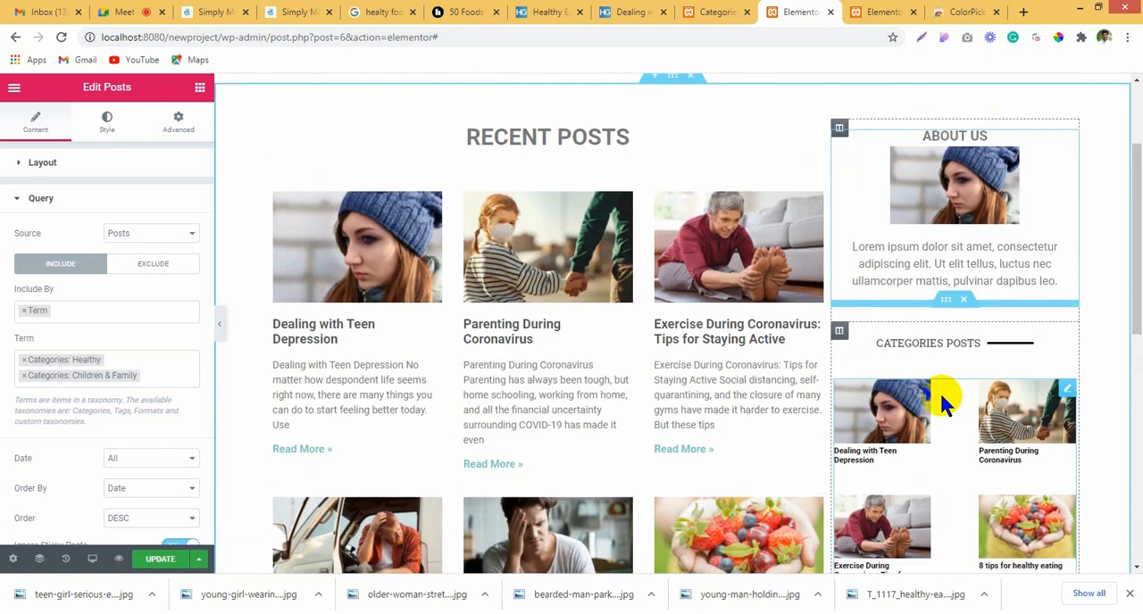
{"action": "scroll", "coordinate": [945, 403], "scroll_direction": "down", "scroll_amount": 3}
{"action": "scroll", "coordinate": [971, 438], "scroll_direction": "up", "scroll_amount": 1}
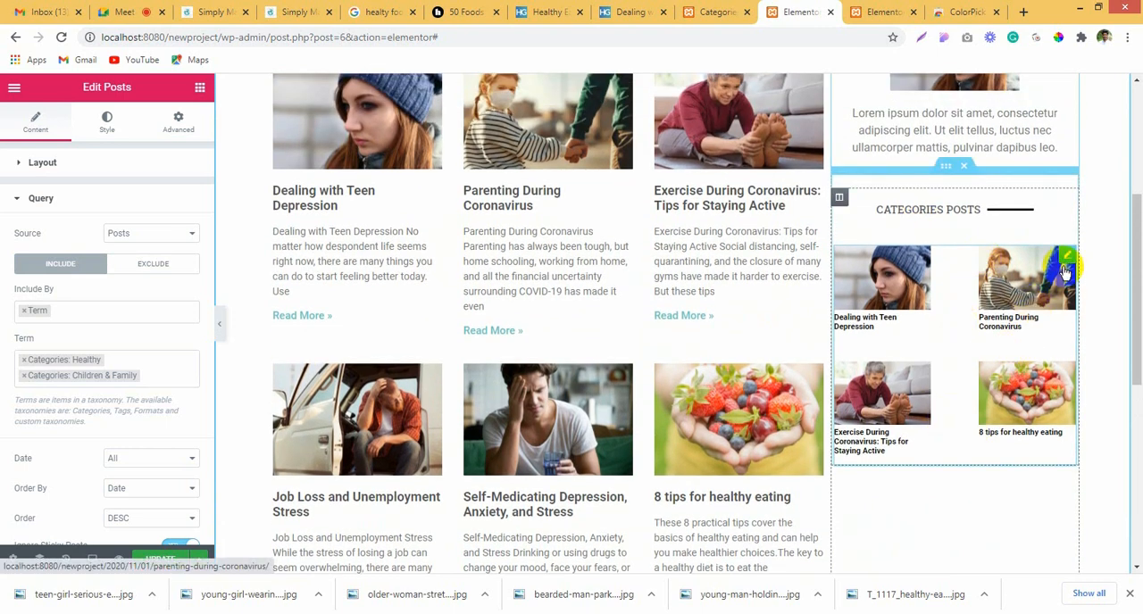
{"action": "scroll", "coordinate": [952, 476], "scroll_direction": "down", "scroll_amount": 1}
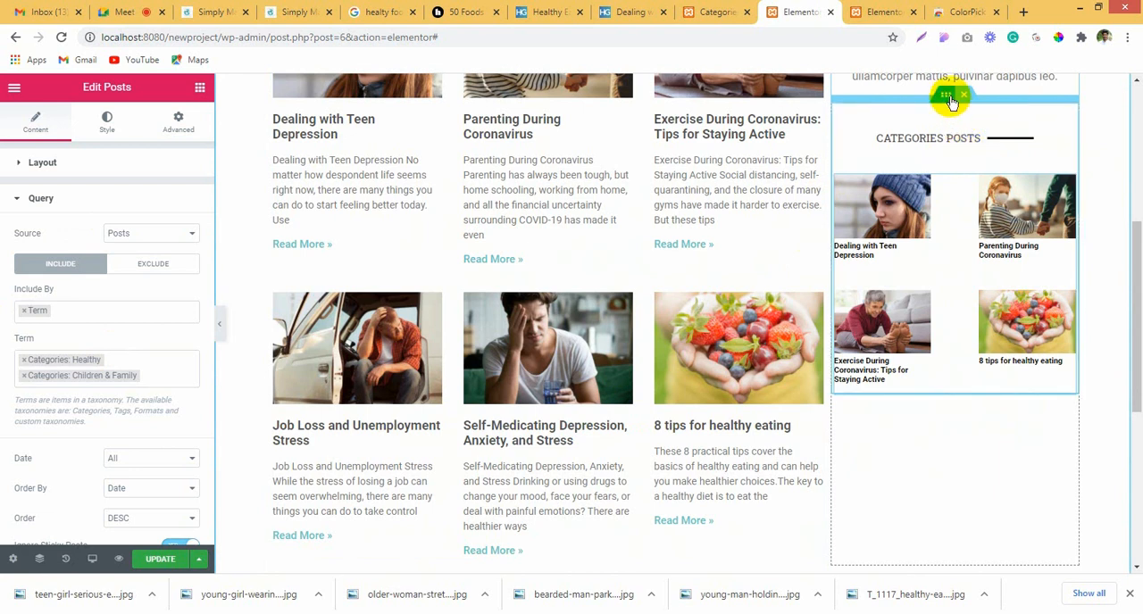
Step: Find the Share Buttons widget with the search term share and add it beneath the sidebar's category posts
{"action": "left_click", "coordinate": [199, 92]}
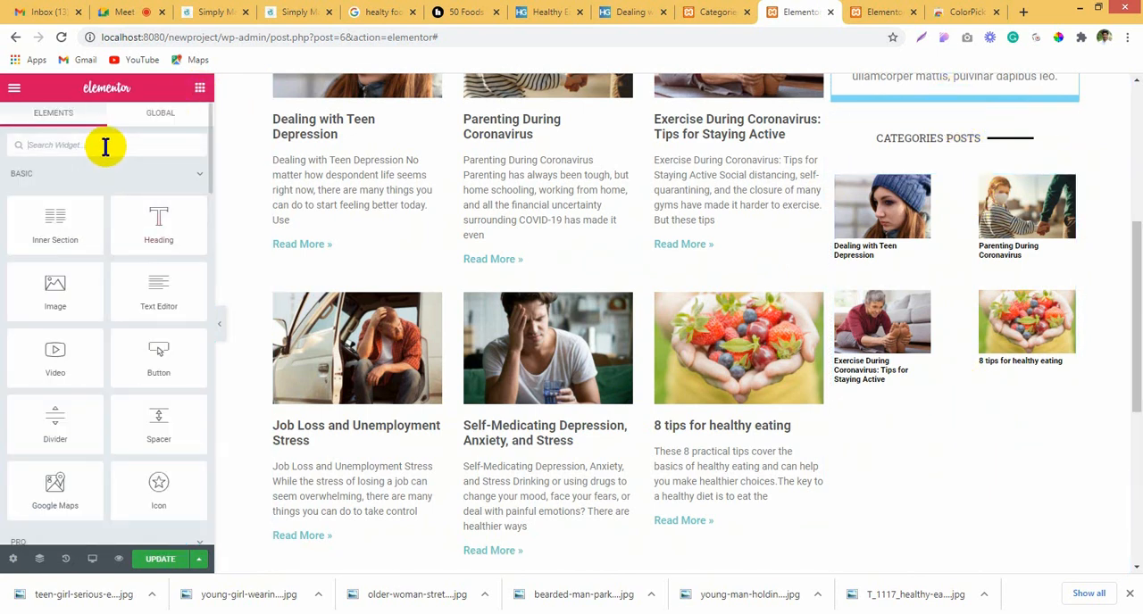
{"action": "type", "text": "share"}
{"action": "left_click_drag", "start_coordinate": [84, 205], "coordinate": [989, 382]}
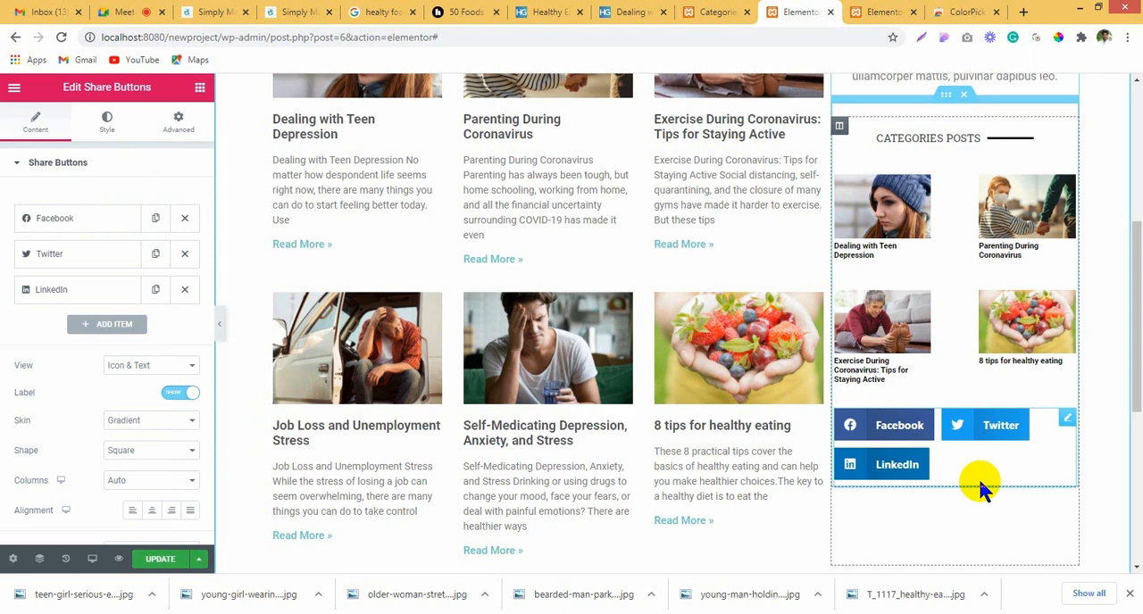
Step: Move the Share Buttons widget out of the Categories posts inner section and place it directly below that section in the sidebar column
{"action": "left_click_drag", "start_coordinate": [1069, 418], "coordinate": [903, 465]}
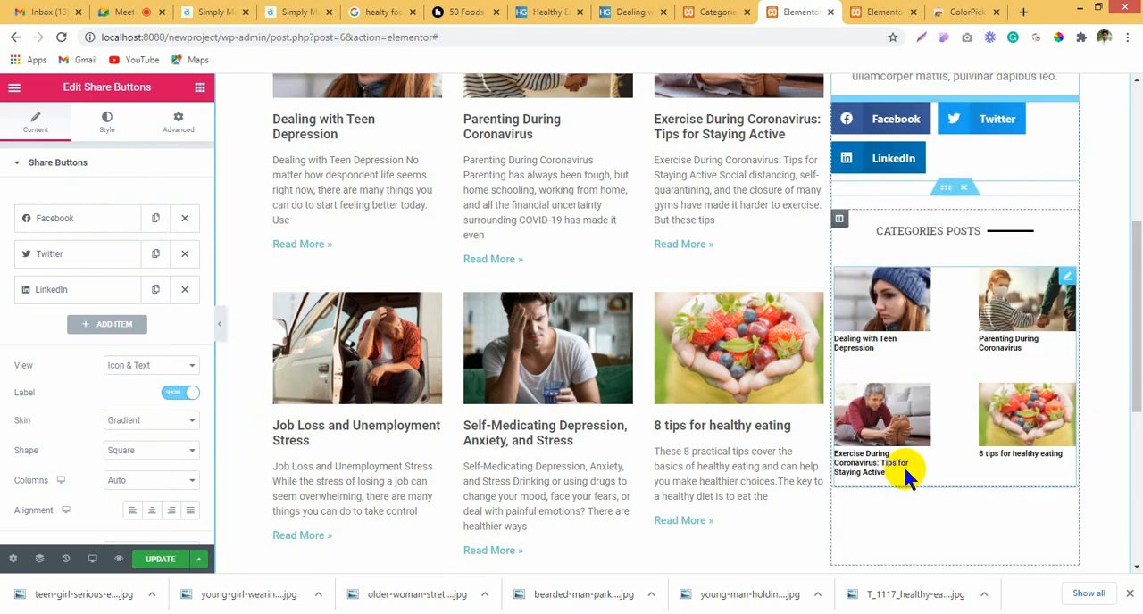
{"action": "scroll", "coordinate": [903, 464], "scroll_direction": "up", "scroll_amount": 3}
{"action": "left_click_drag", "start_coordinate": [1069, 324], "coordinate": [893, 162]}
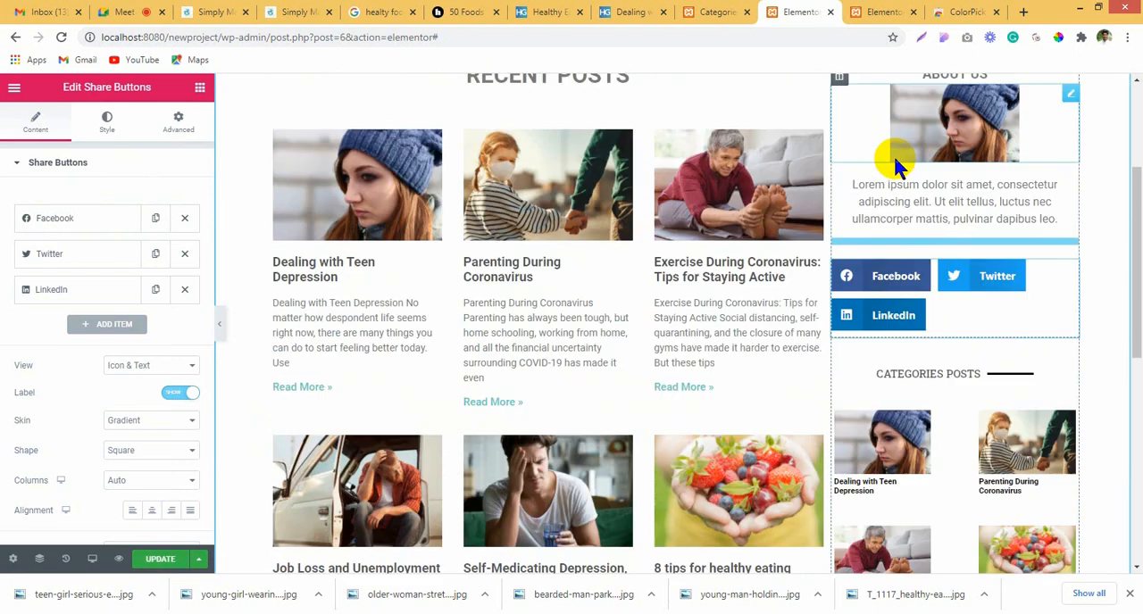
{"action": "scroll", "coordinate": [1054, 357], "scroll_direction": "up", "scroll_amount": 3}
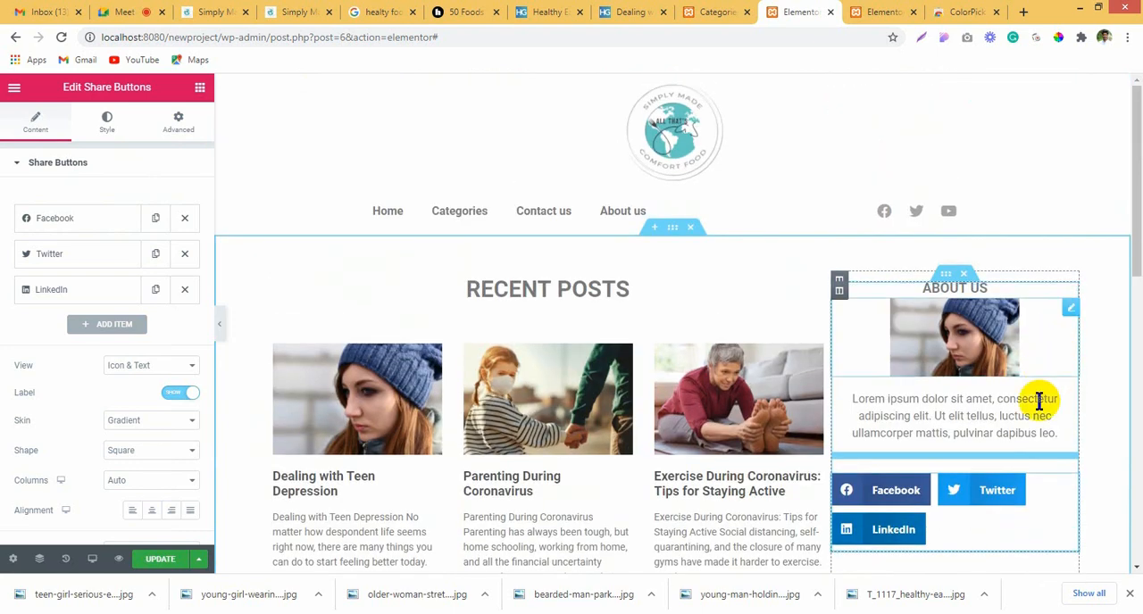
{"action": "left_click_drag", "start_coordinate": [1066, 480], "coordinate": [911, 272]}
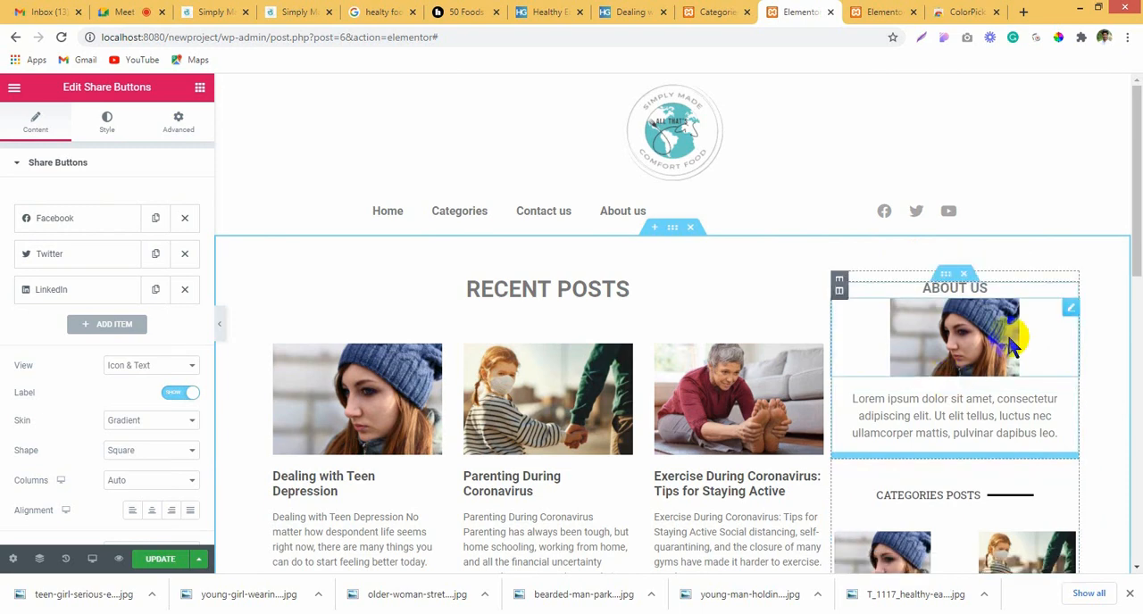
{"action": "scroll", "coordinate": [1006, 334], "scroll_direction": "down", "scroll_amount": 9}
{"action": "scroll", "coordinate": [1001, 344], "scroll_direction": "up", "scroll_amount": 2}
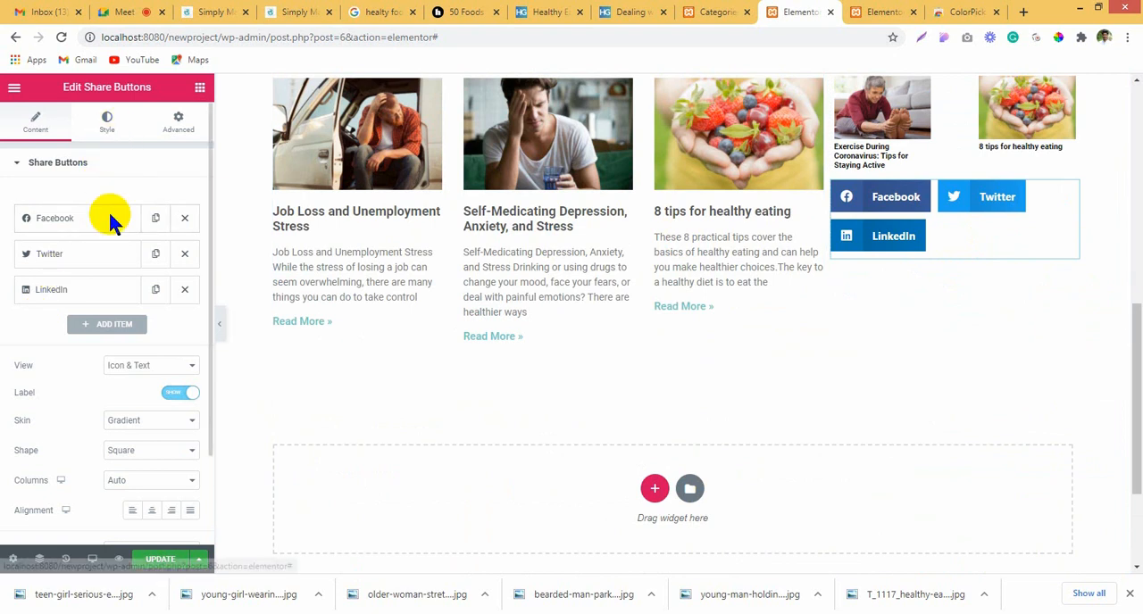
Step: Style the share buttons with a columns gap of 15, an icon size of 1.3 em and a button size of 0.75
{"action": "left_click", "coordinate": [104, 125]}
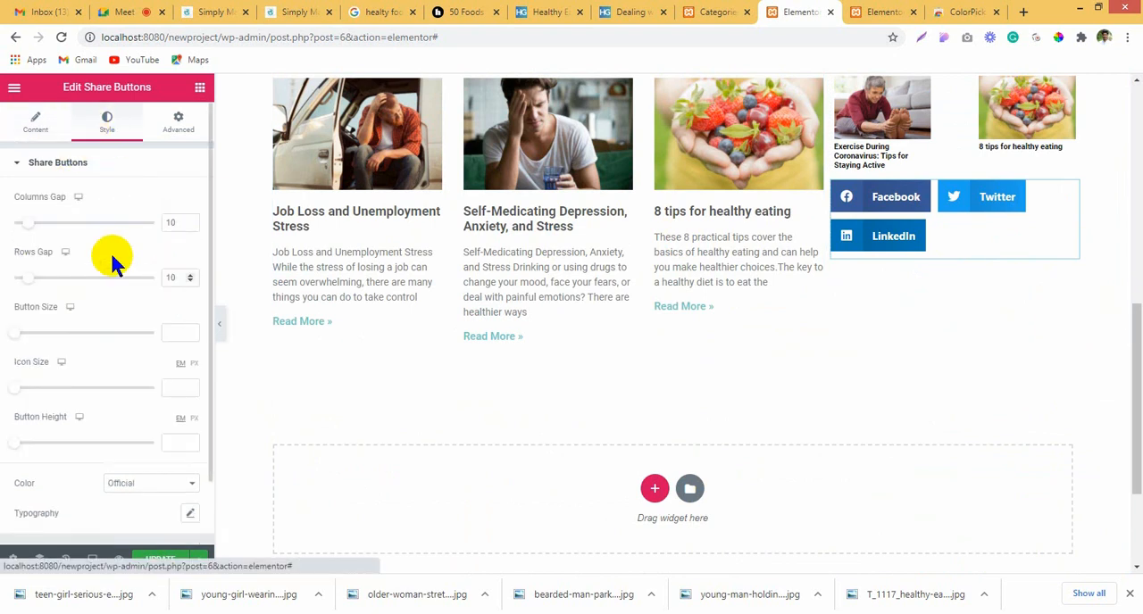
{"action": "left_click_drag", "start_coordinate": [29, 230], "coordinate": [34, 227]}
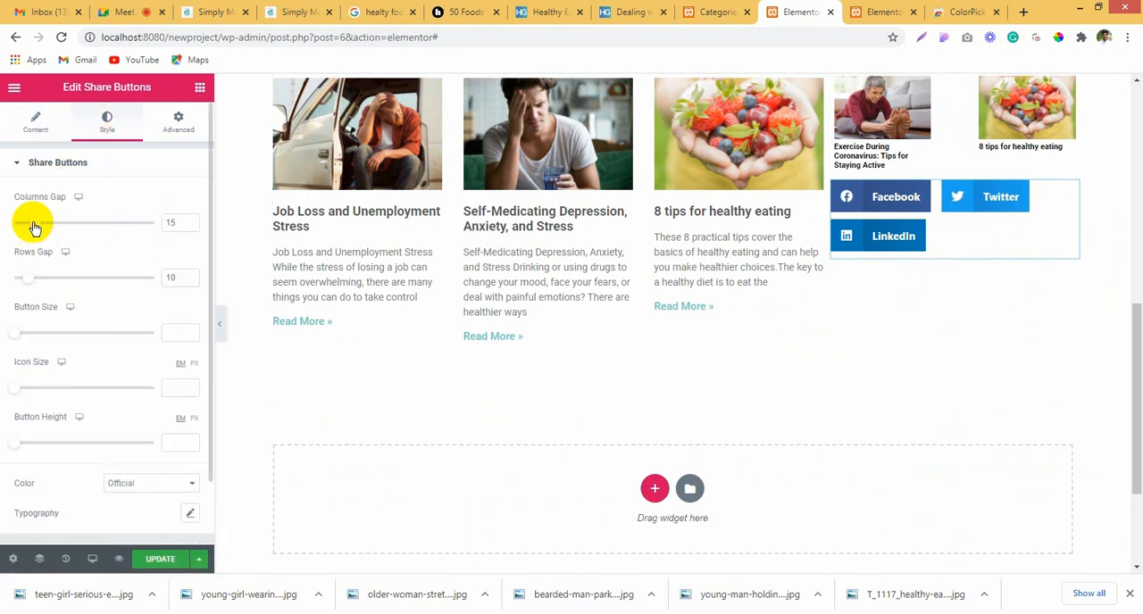
{"action": "scroll", "coordinate": [72, 232], "scroll_direction": "down", "scroll_amount": 1}
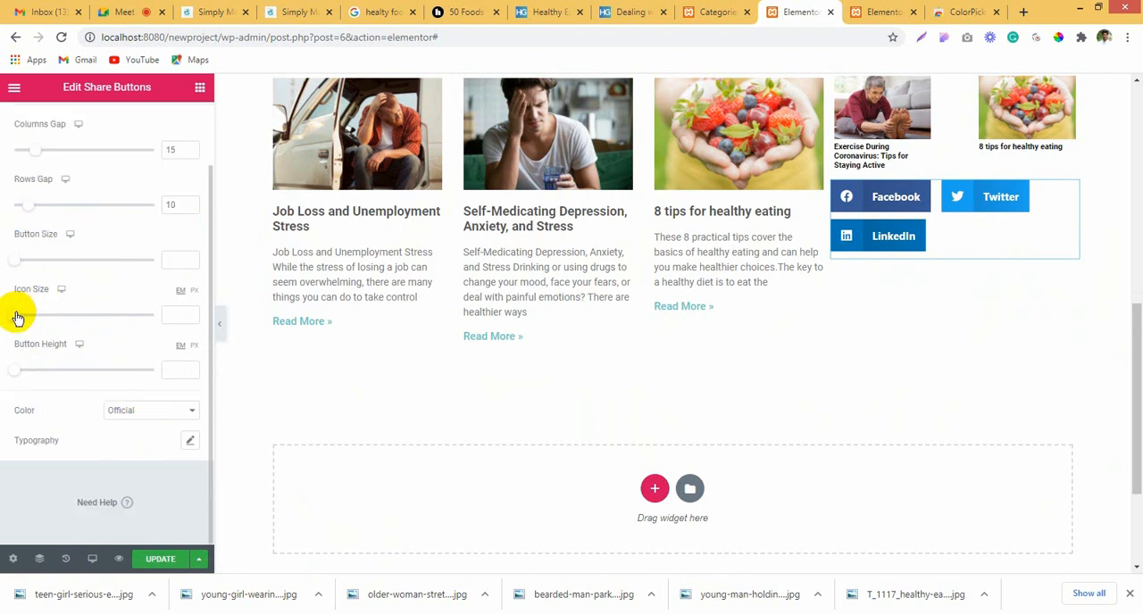
{"action": "left_click_drag", "start_coordinate": [18, 315], "coordinate": [47, 314]}
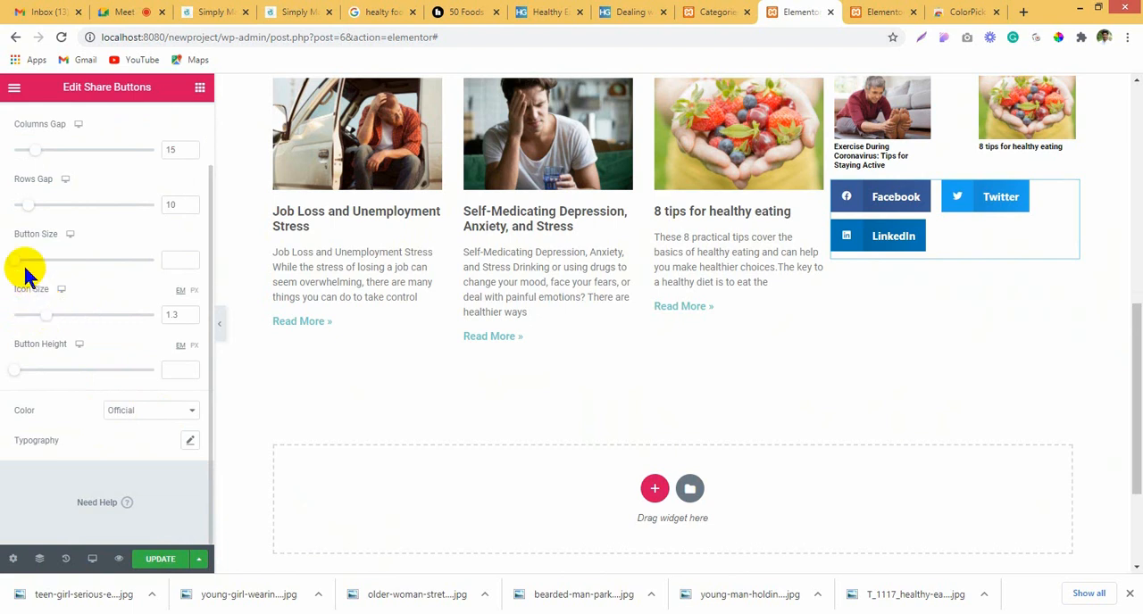
{"action": "left_click_drag", "start_coordinate": [18, 261], "coordinate": [39, 260]}
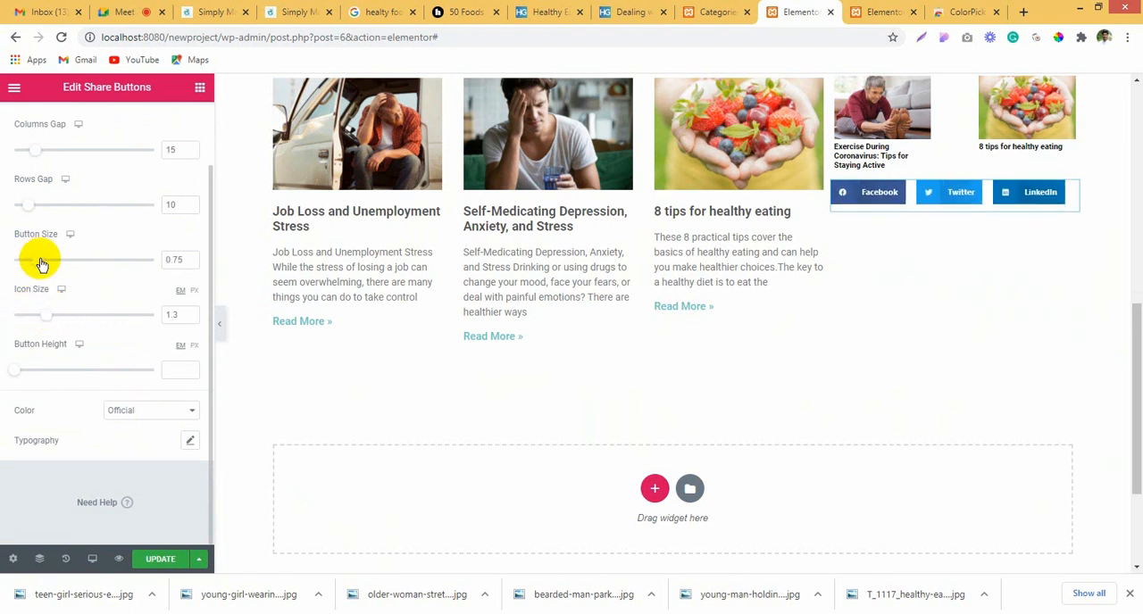
{"action": "scroll", "coordinate": [1027, 224], "scroll_direction": "up", "scroll_amount": 1}
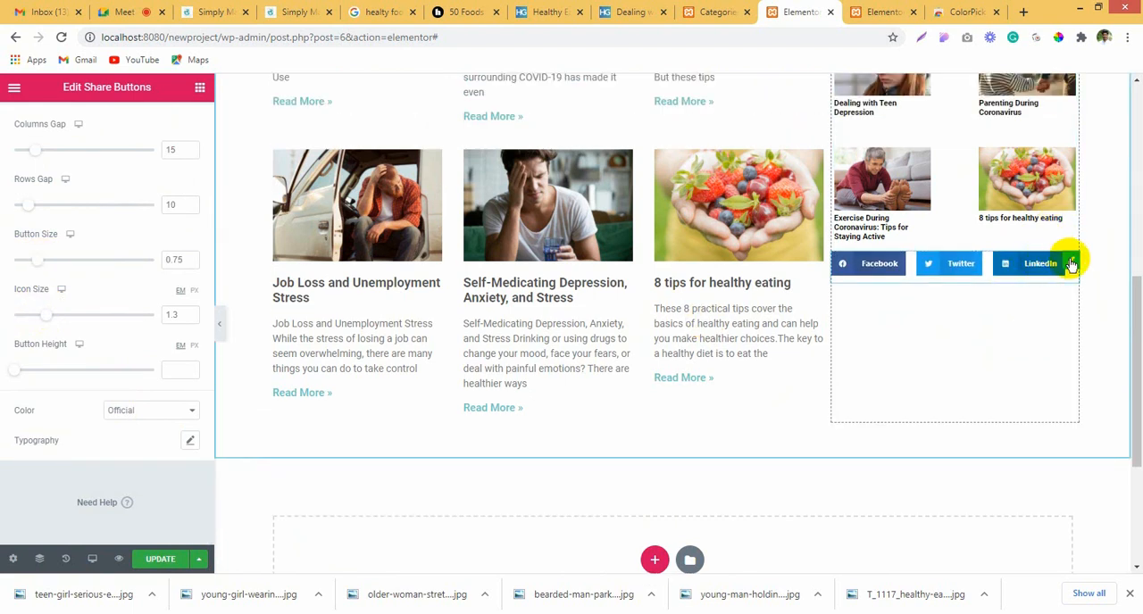
{"action": "scroll", "coordinate": [148, 192], "scroll_direction": "up", "scroll_amount": 2}
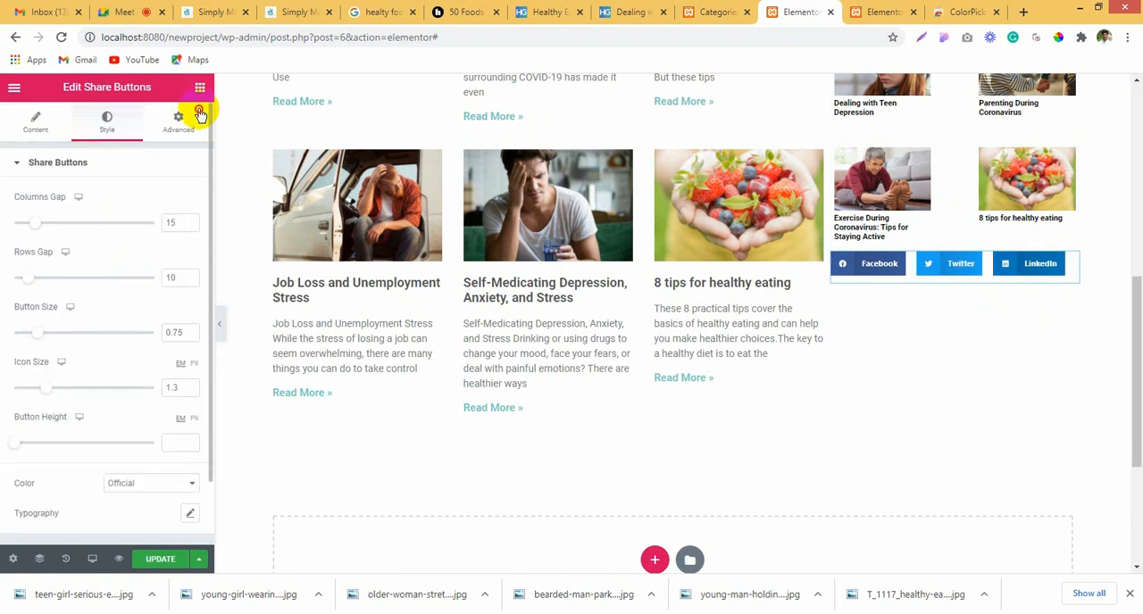
Step: Set the share buttons' top margin to 50 px and check their spacing below the category posts
{"action": "left_click", "coordinate": [183, 126]}
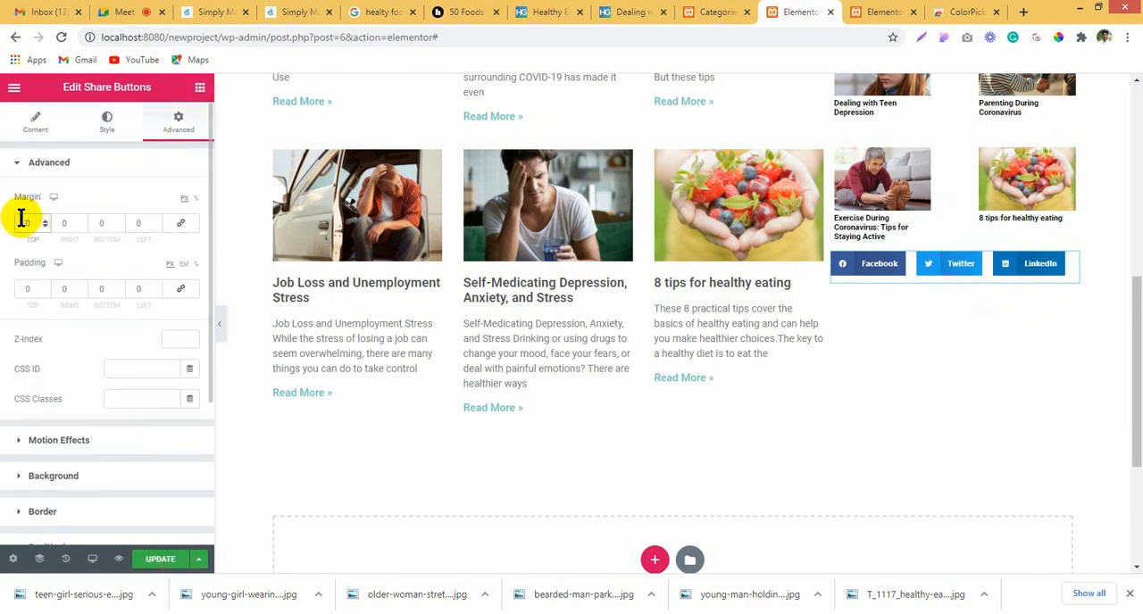
{"action": "scroll", "coordinate": [872, 249], "scroll_direction": "up", "scroll_amount": 5}
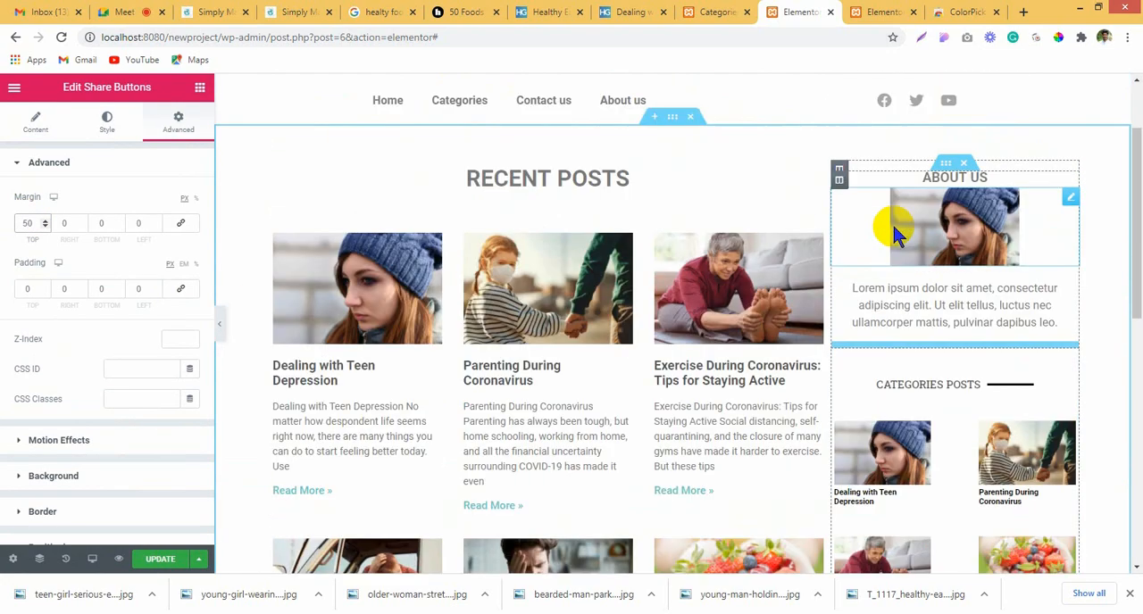
{"action": "scroll", "coordinate": [897, 234], "scroll_direction": "down", "scroll_amount": 3}
{"action": "scroll", "coordinate": [928, 473], "scroll_direction": "up", "scroll_amount": 4}
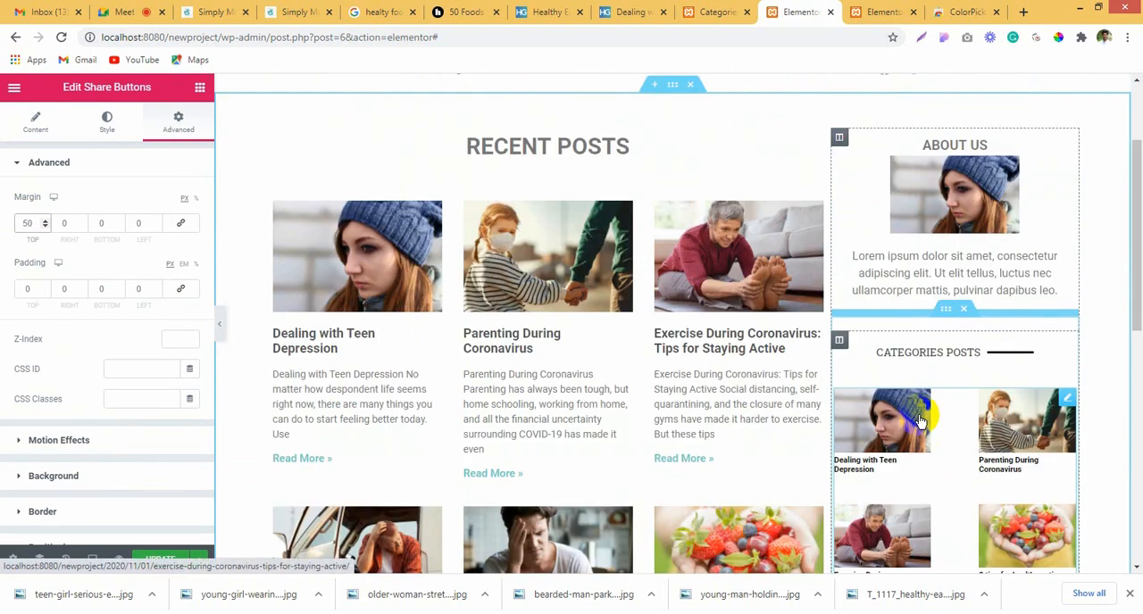
{"action": "scroll", "coordinate": [911, 418], "scroll_direction": "down", "scroll_amount": 5}
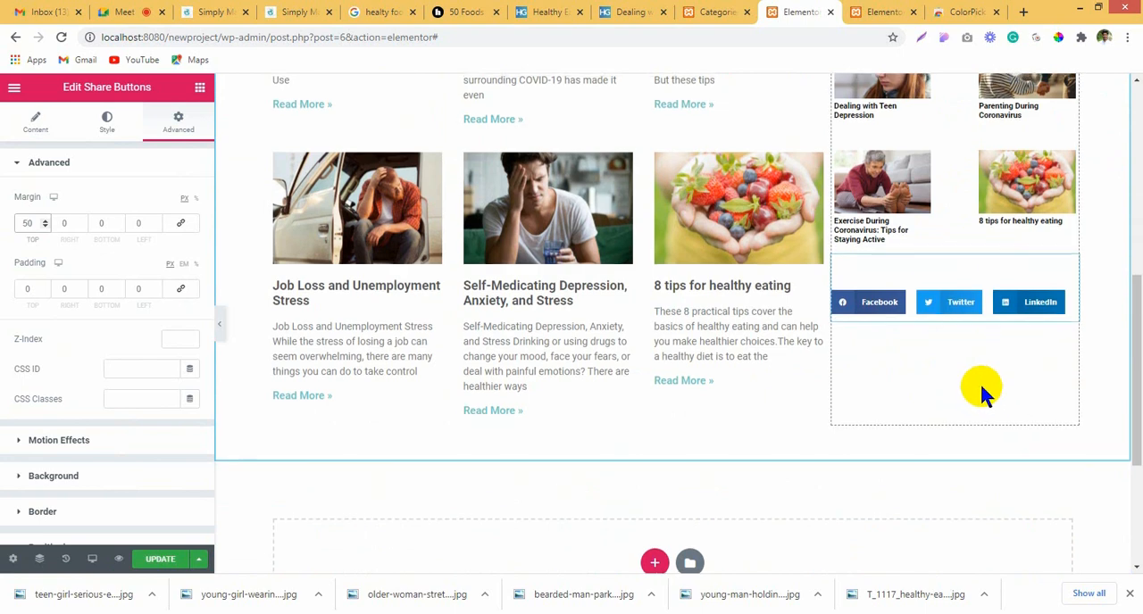
{"action": "scroll", "coordinate": [977, 378], "scroll_direction": "up", "scroll_amount": 4}
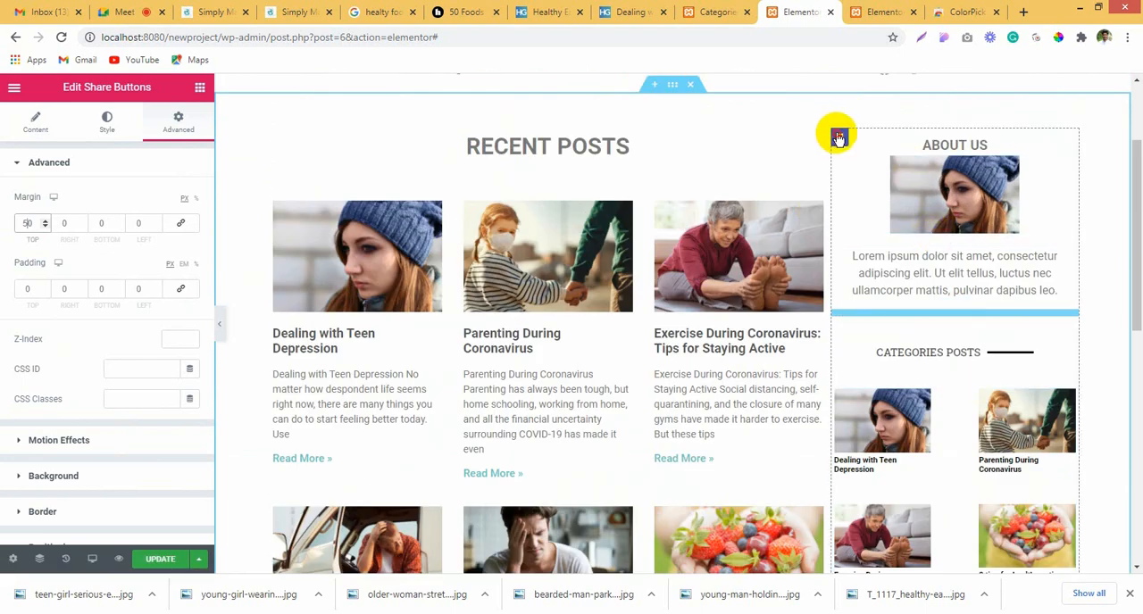
Step: Set the sidebar column's vertical alignment to Middle
{"action": "left_click", "coordinate": [839, 135]}
{"action": "left_click", "coordinate": [40, 133]}
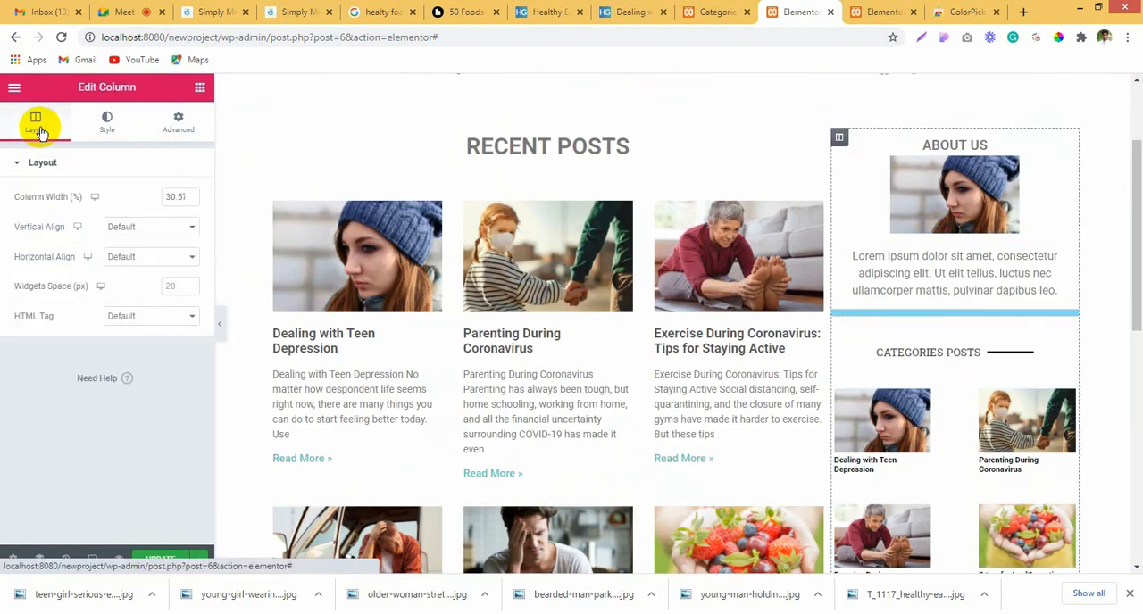
{"action": "left_click", "coordinate": [148, 227]}
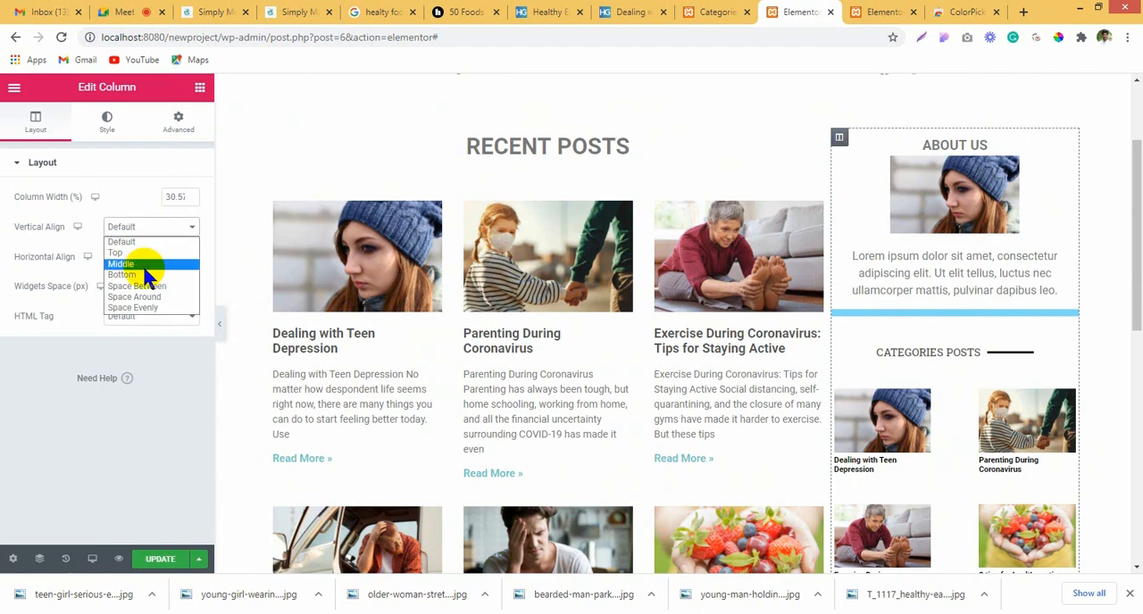
{"action": "left_click", "coordinate": [143, 265]}
{"action": "scroll", "coordinate": [878, 249], "scroll_direction": "down", "scroll_amount": 3}
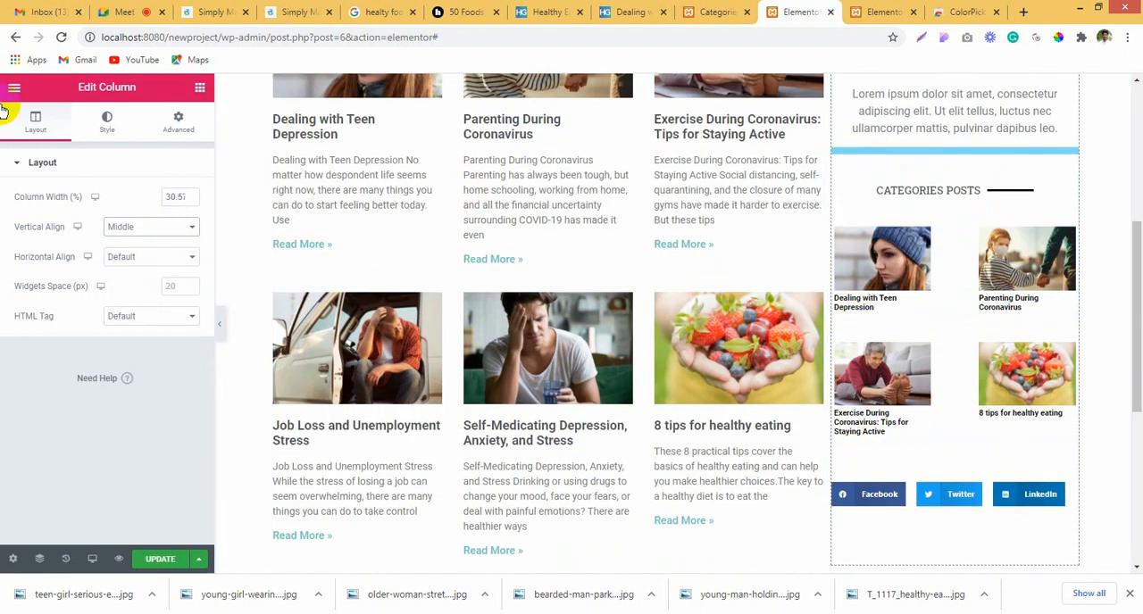
Step: Set the sidebar column's left margin to 20 px, check the spacing beside the recent posts and update the page
{"action": "scroll", "coordinate": [878, 298], "scroll_direction": "up", "scroll_amount": 2}
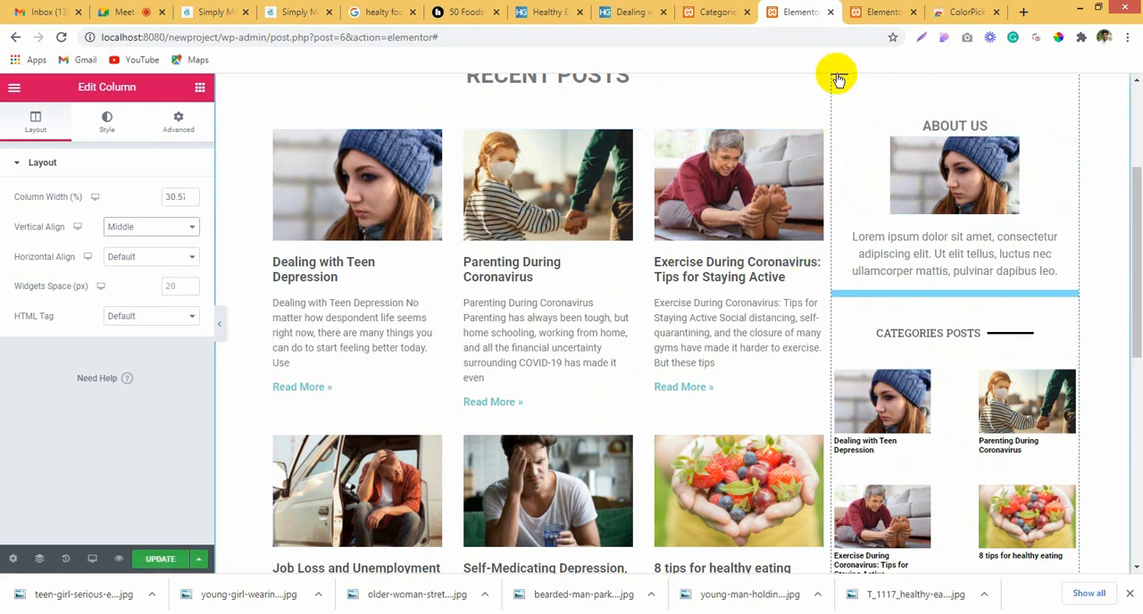
{"action": "scroll", "coordinate": [878, 179], "scroll_direction": "up", "scroll_amount": 1}
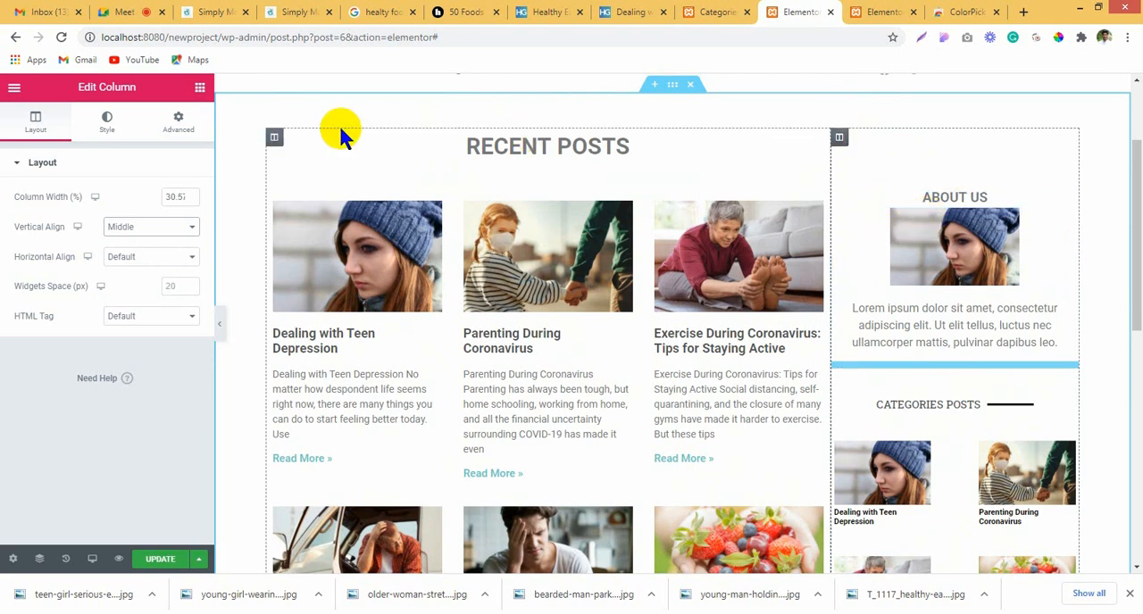
{"action": "left_click", "coordinate": [176, 123]}
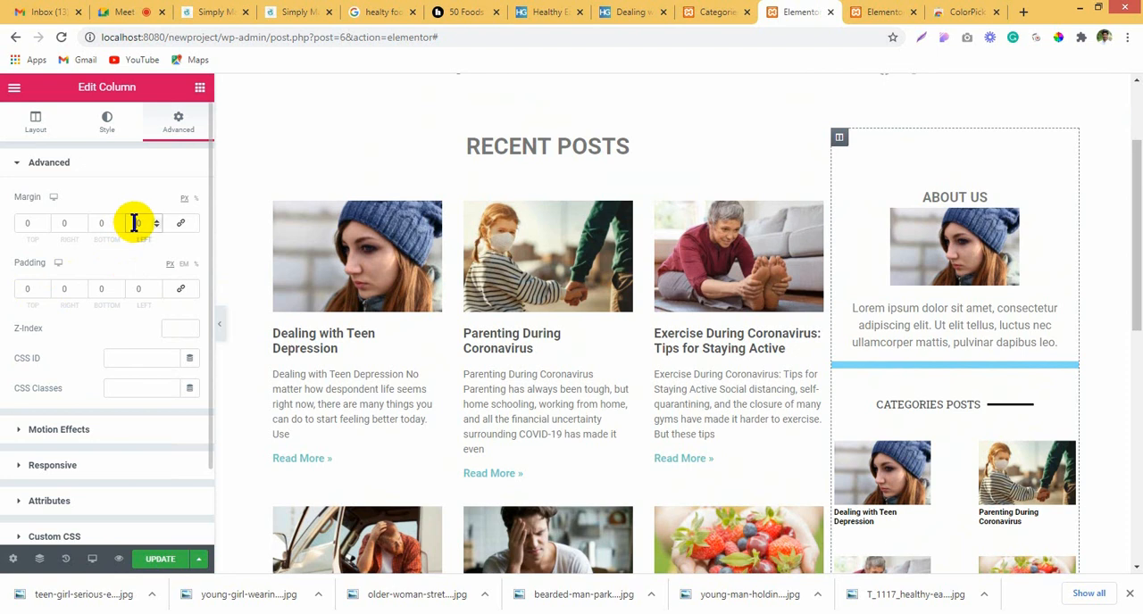
{"action": "type", "text": "2"}
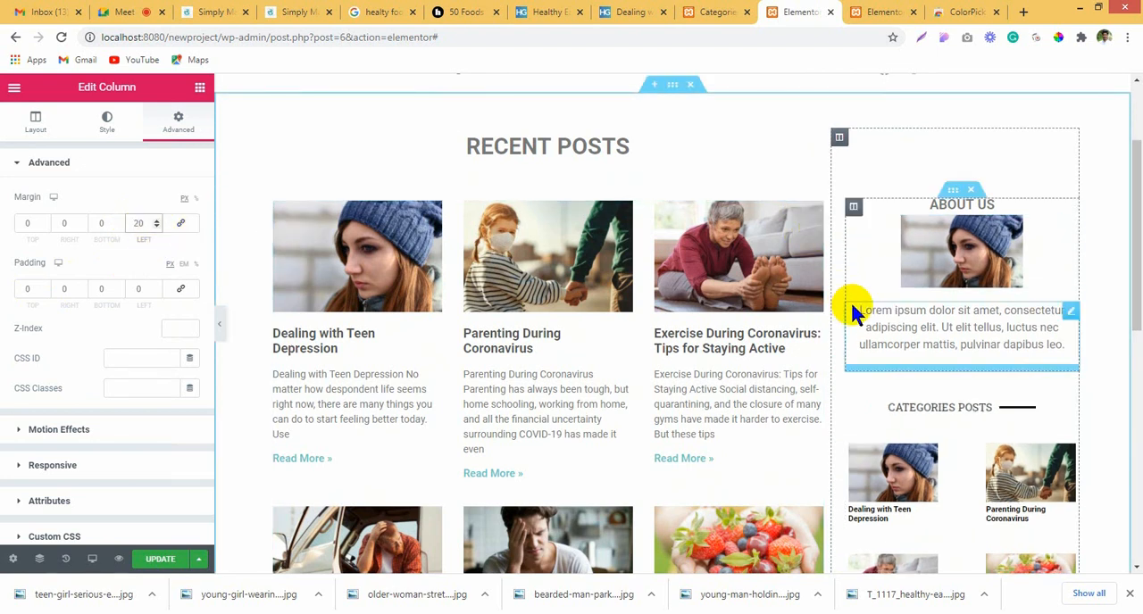
{"action": "scroll", "coordinate": [989, 375], "scroll_direction": "down", "scroll_amount": 3}
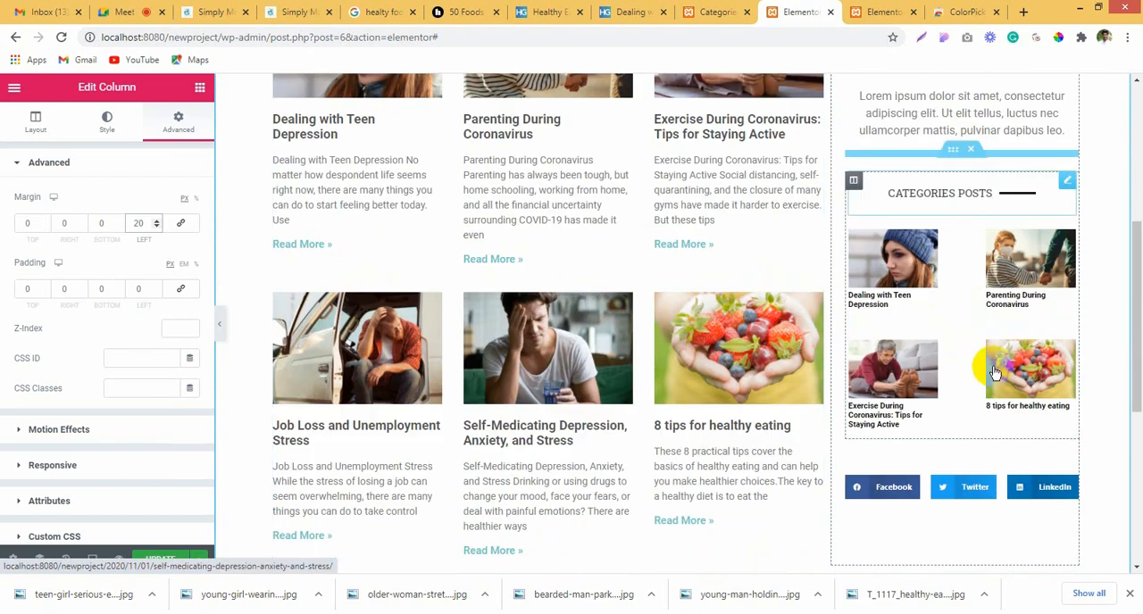
{"action": "scroll", "coordinate": [963, 148], "scroll_direction": "up", "scroll_amount": 3}
{"action": "scroll", "coordinate": [910, 363], "scroll_direction": "down", "scroll_amount": 4}
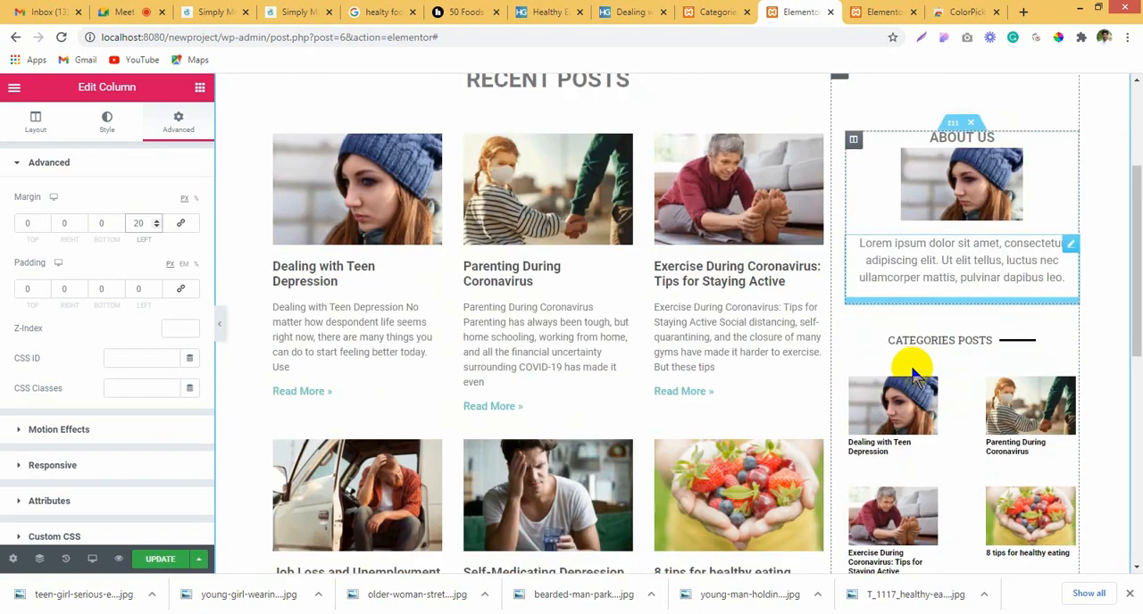
{"action": "left_click", "coordinate": [160, 563]}
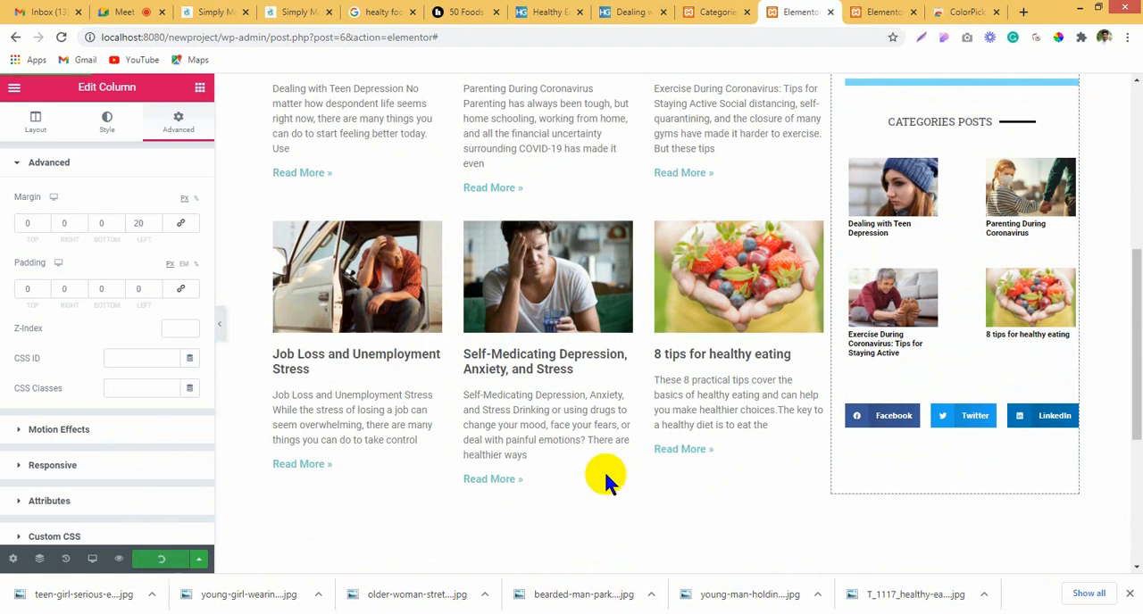
{"action": "scroll", "coordinate": [688, 459], "scroll_direction": "up", "scroll_amount": 5}
{"action": "scroll", "coordinate": [688, 459], "scroll_direction": "down", "scroll_amount": 4}
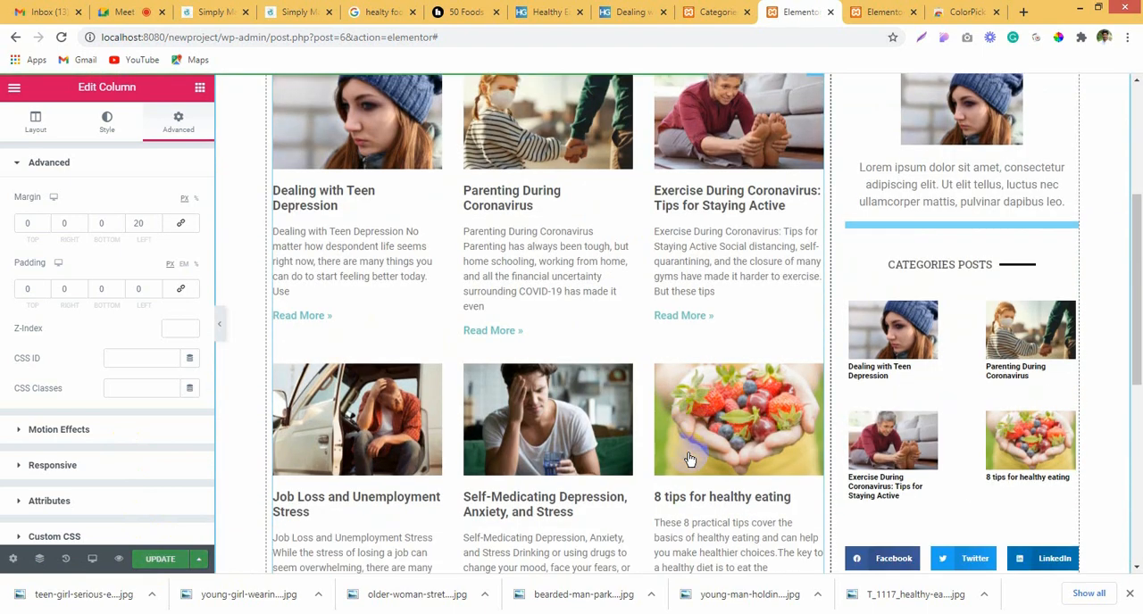
Step: Switch the responsive preview of the page to Mobile
{"action": "scroll", "coordinate": [688, 455], "scroll_direction": "up", "scroll_amount": 3}
{"action": "scroll", "coordinate": [674, 125], "scroll_direction": "up", "scroll_amount": 1}
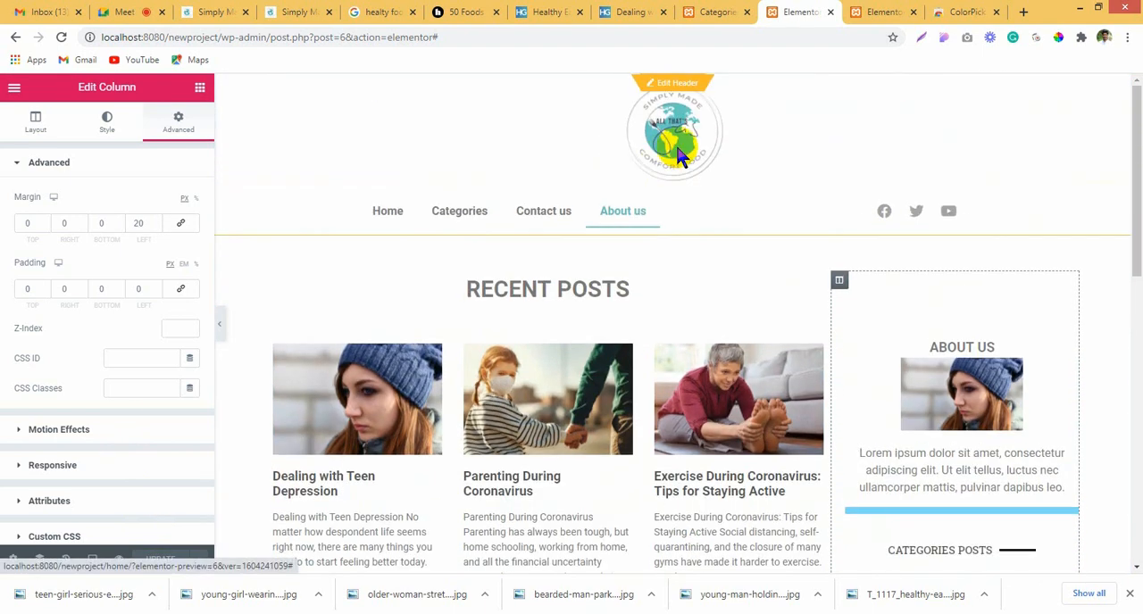
{"action": "left_click", "coordinate": [93, 558]}
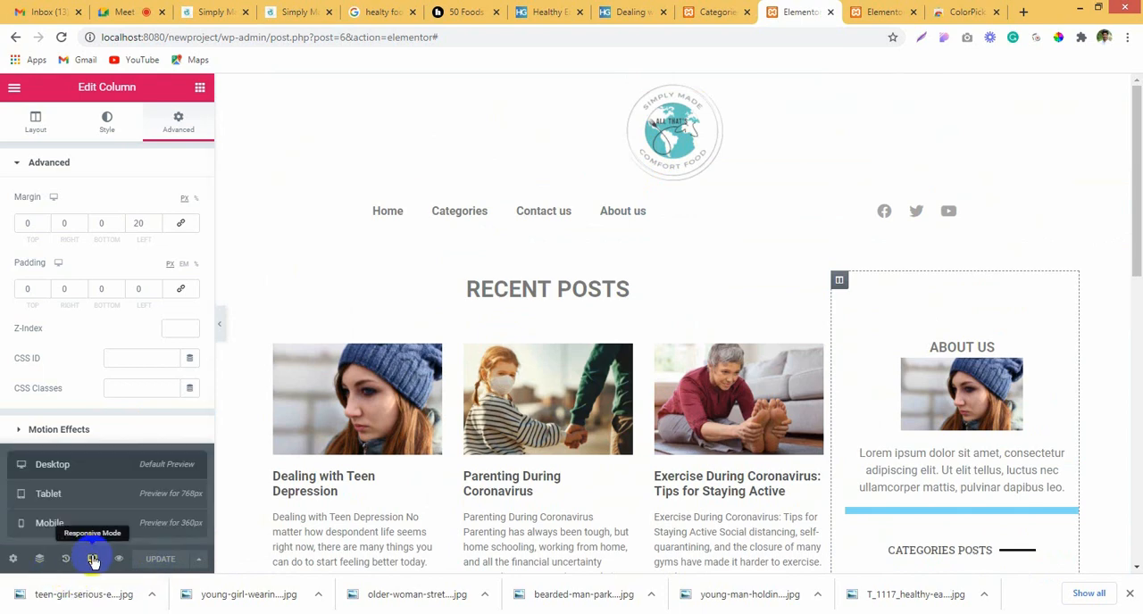
{"action": "left_click", "coordinate": [98, 523]}
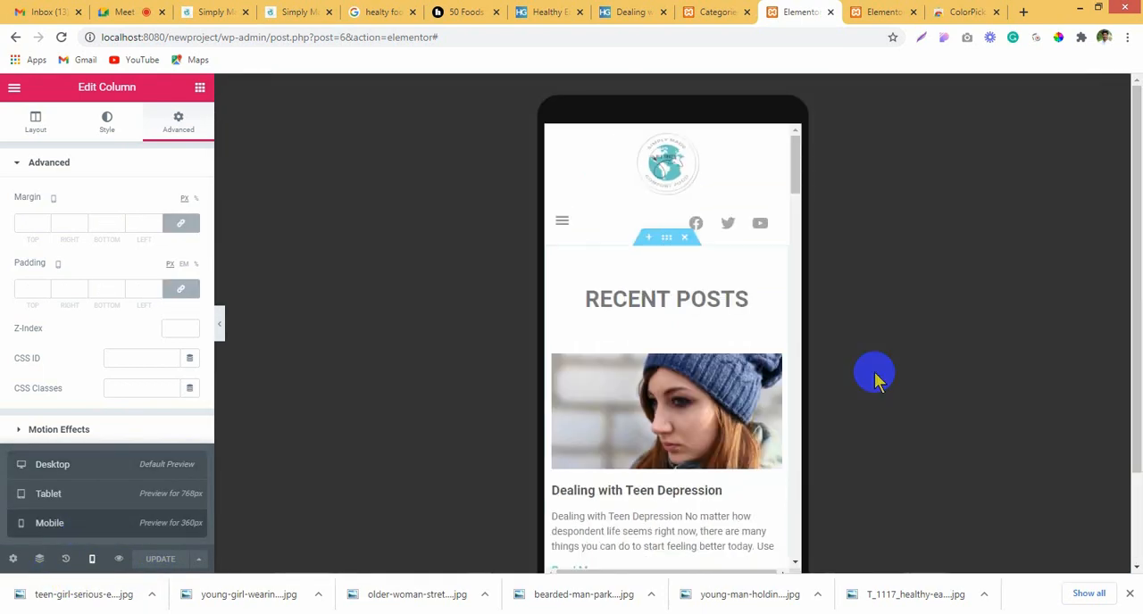
Step: Examine the mobile layout of the recent posts, About us and Categories posts sections, including the sidebar's side spacing
{"action": "scroll", "coordinate": [696, 357], "scroll_direction": "down", "scroll_amount": 10}
{"action": "scroll", "coordinate": [695, 357], "scroll_direction": "down", "scroll_amount": 5}
{"action": "scroll", "coordinate": [688, 357], "scroll_direction": "up", "scroll_amount": 7}
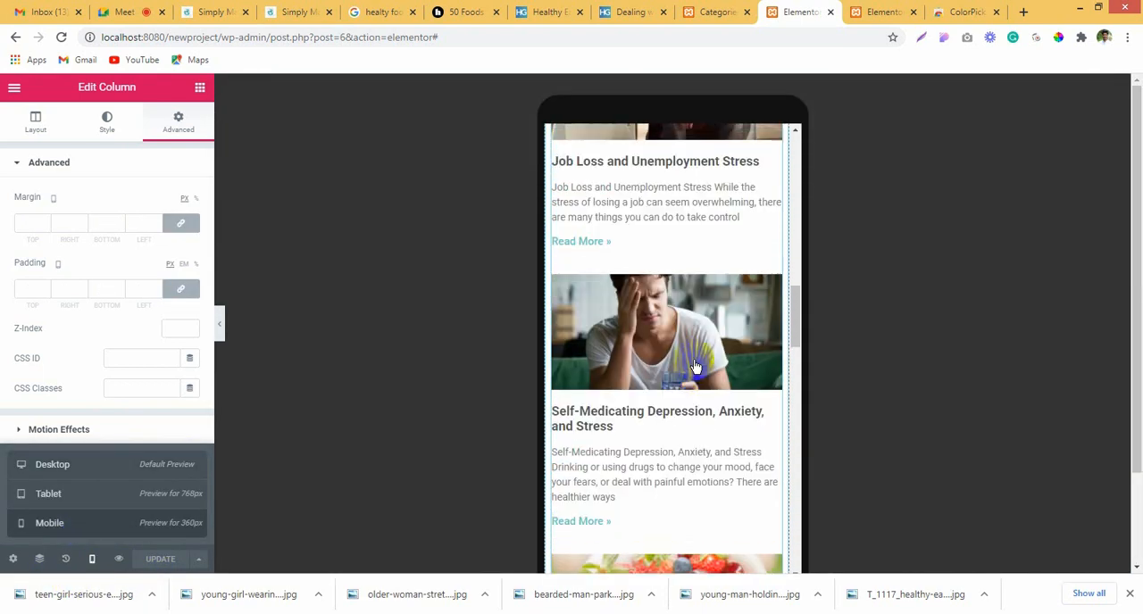
{"action": "scroll", "coordinate": [658, 268], "scroll_direction": "up", "scroll_amount": 5}
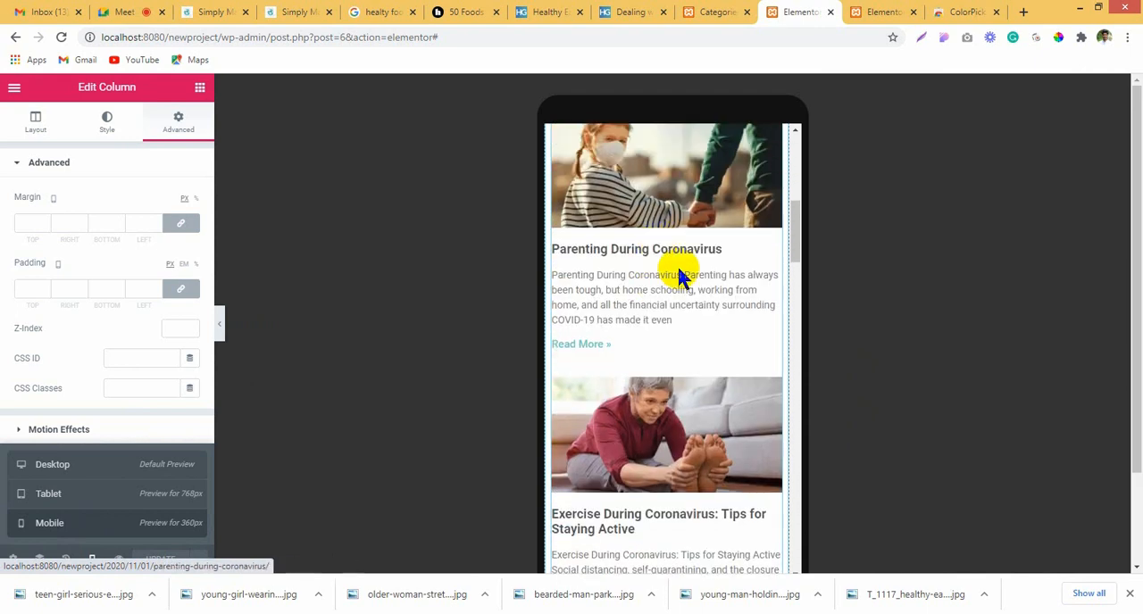
{"action": "scroll", "coordinate": [723, 331], "scroll_direction": "up", "scroll_amount": 5}
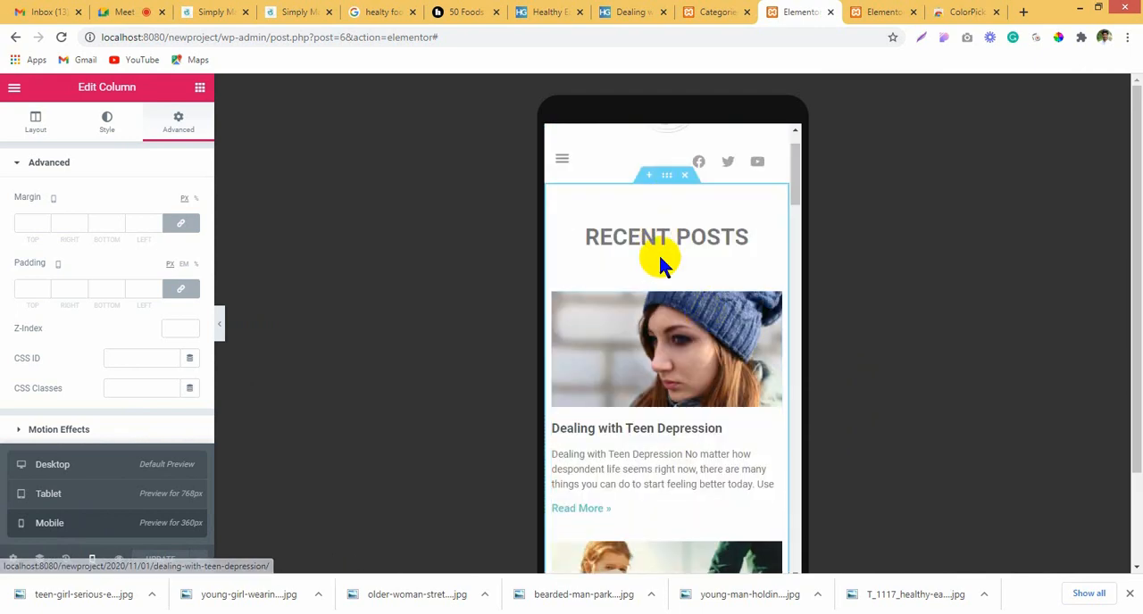
{"action": "scroll", "coordinate": [664, 388], "scroll_direction": "down", "scroll_amount": 15}
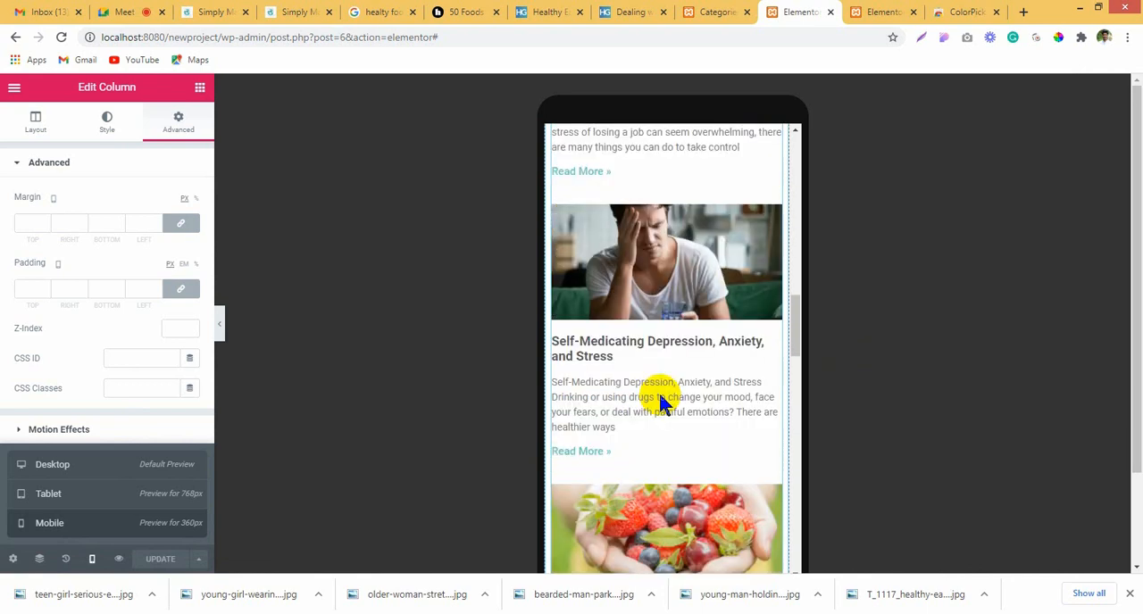
{"action": "scroll", "coordinate": [660, 402], "scroll_direction": "down", "scroll_amount": 2}
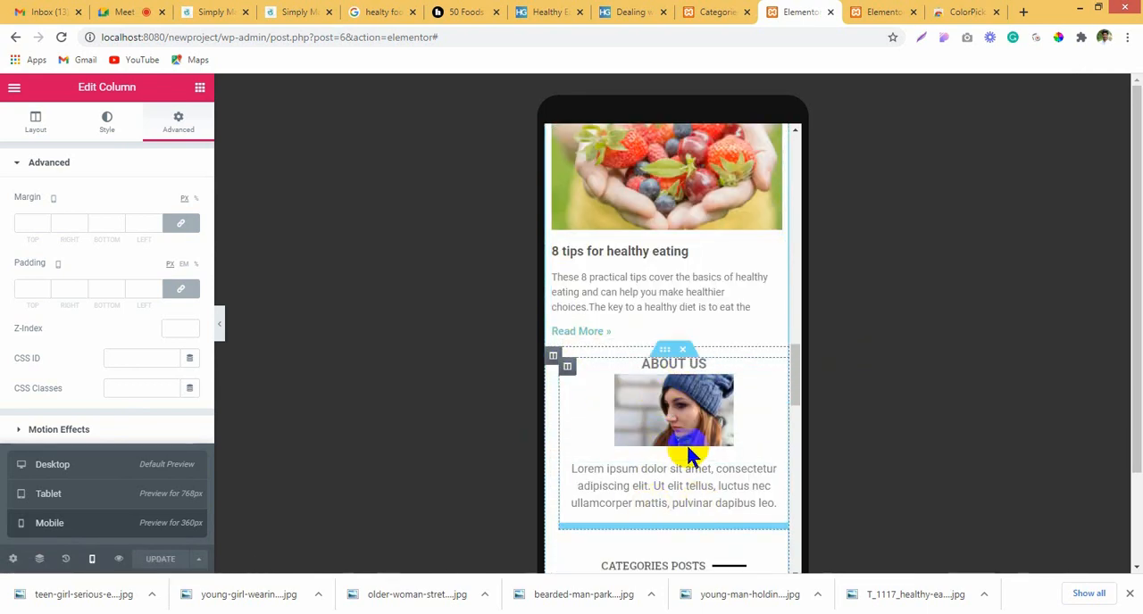
{"action": "scroll", "coordinate": [685, 446], "scroll_direction": "down", "scroll_amount": 5}
{"action": "scroll", "coordinate": [685, 449], "scroll_direction": "up", "scroll_amount": 2}
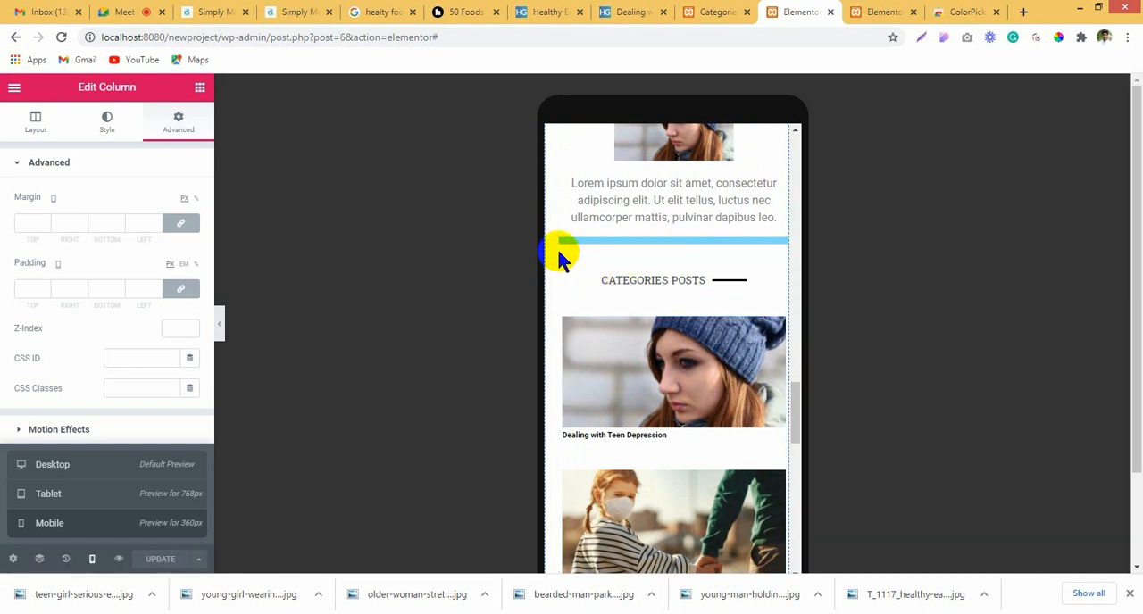
{"action": "scroll", "coordinate": [589, 321], "scroll_direction": "up", "scroll_amount": 4}
{"action": "scroll", "coordinate": [595, 415], "scroll_direction": "down", "scroll_amount": 3}
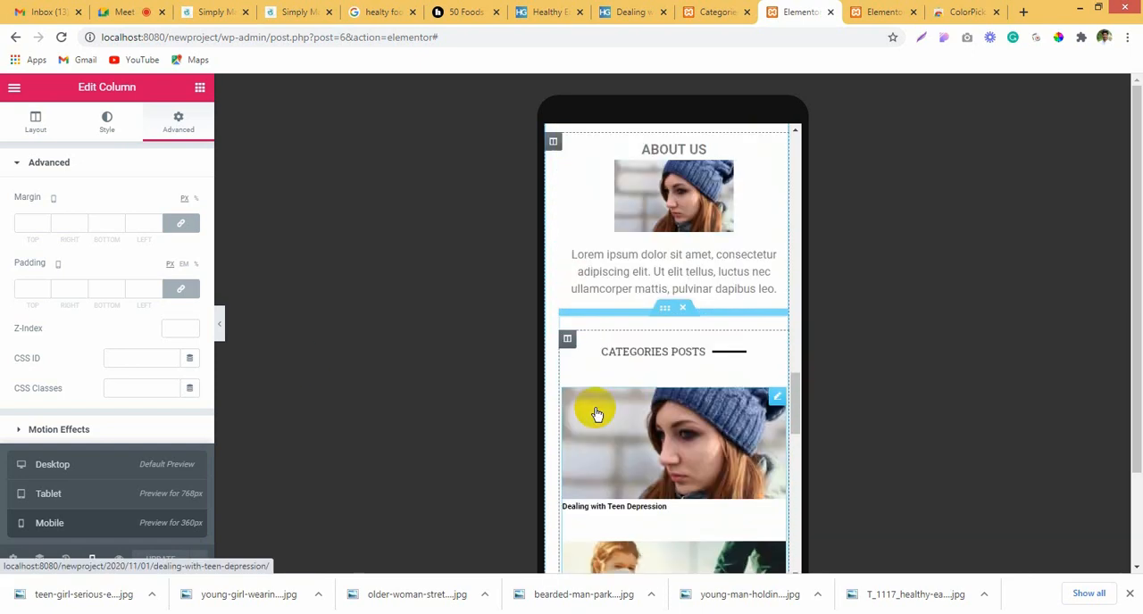
Step: Set the sidebar column's mobile margin and padding to 0 on all sides and check the About us and Categories posts alignment
{"action": "scroll", "coordinate": [601, 414], "scroll_direction": "up", "scroll_amount": 1}
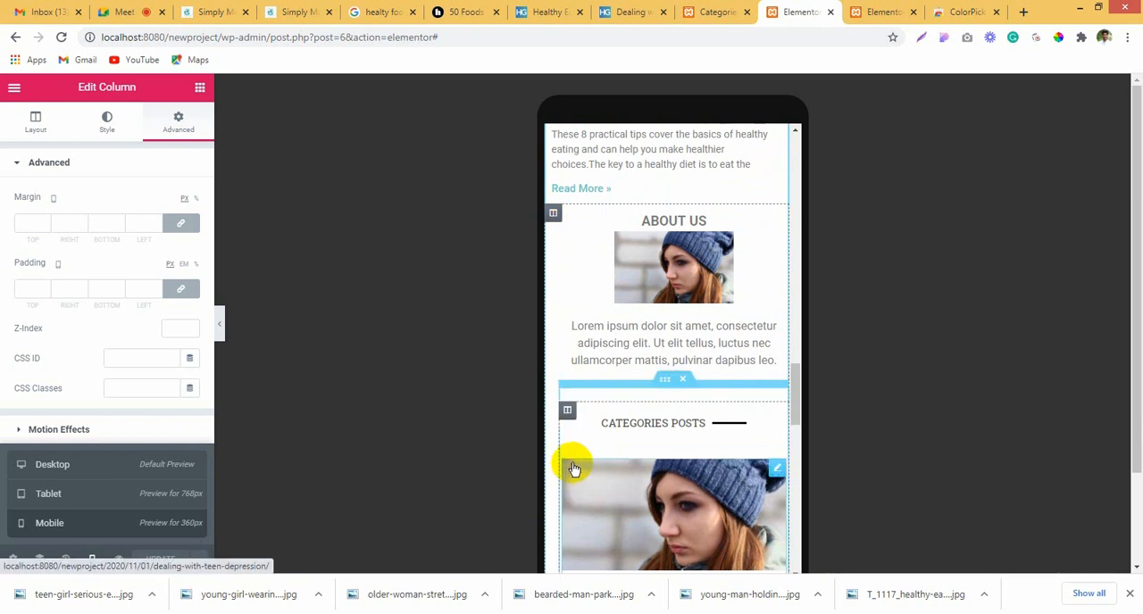
{"action": "left_click", "coordinate": [554, 220]}
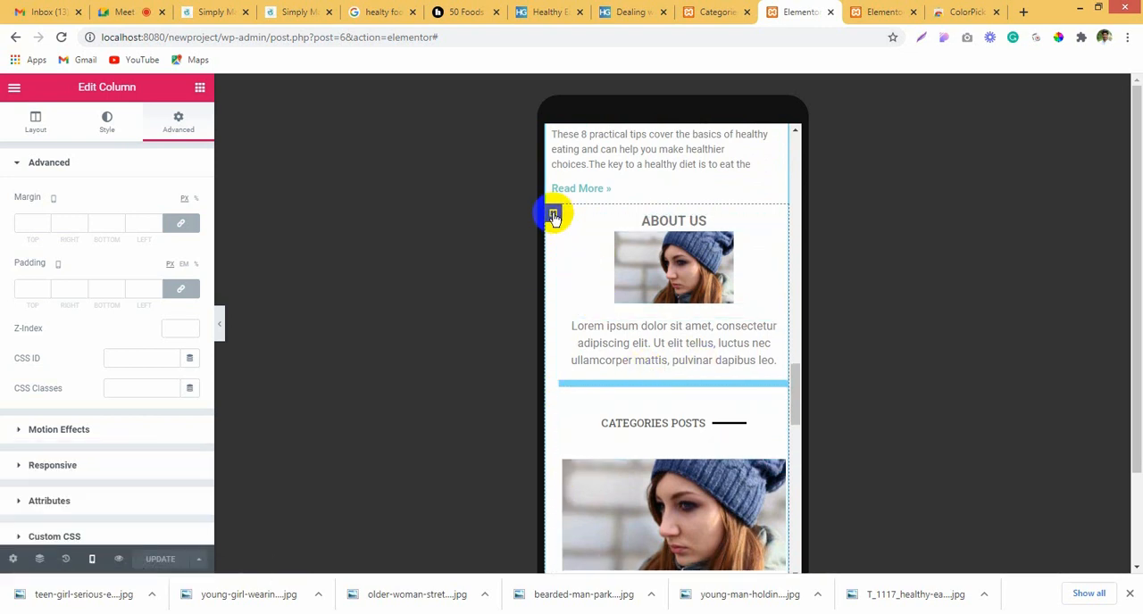
{"action": "left_click", "coordinate": [183, 289]}
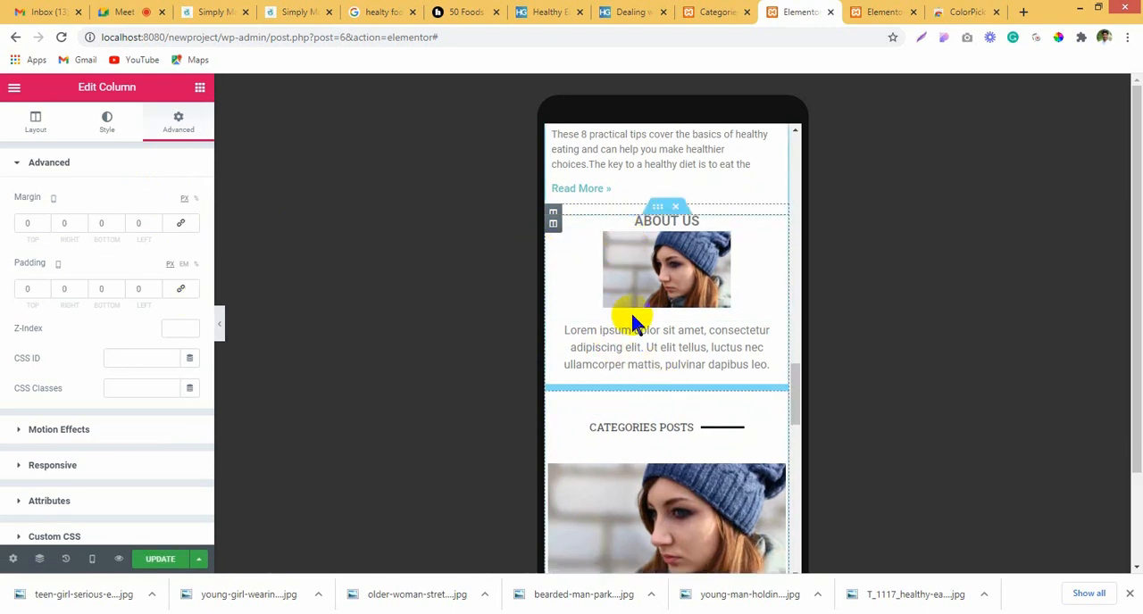
{"action": "scroll", "coordinate": [630, 393], "scroll_direction": "down", "scroll_amount": 4}
{"action": "scroll", "coordinate": [633, 399], "scroll_direction": "up", "scroll_amount": 3}
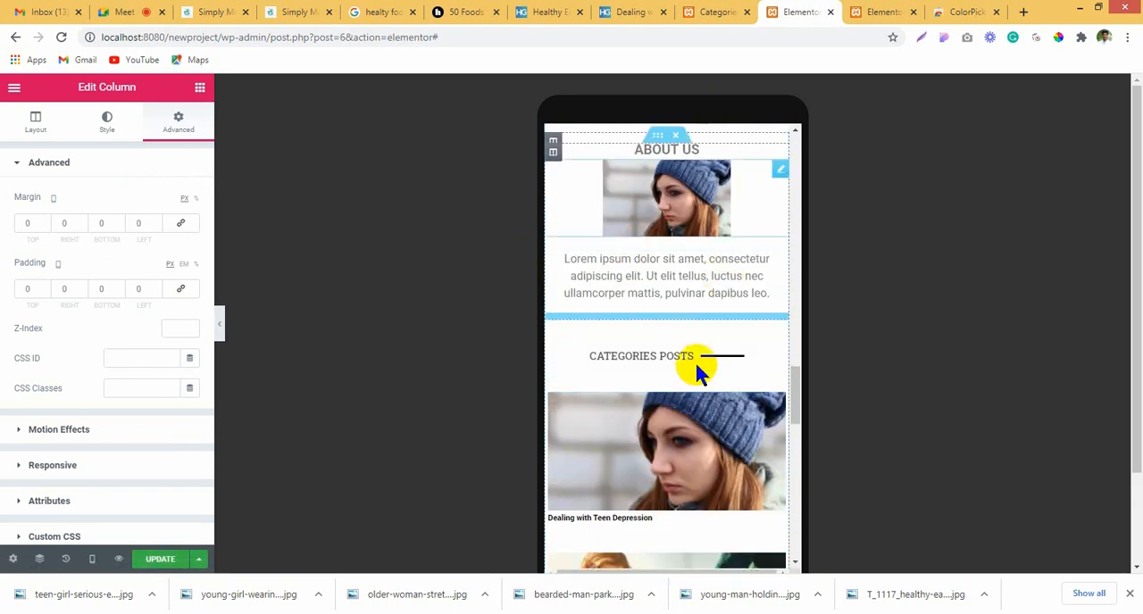
Step: Open the Posts widget under the Categories posts heading for editing in the mobile preview
{"action": "scroll", "coordinate": [696, 372], "scroll_direction": "down", "scroll_amount": 1}
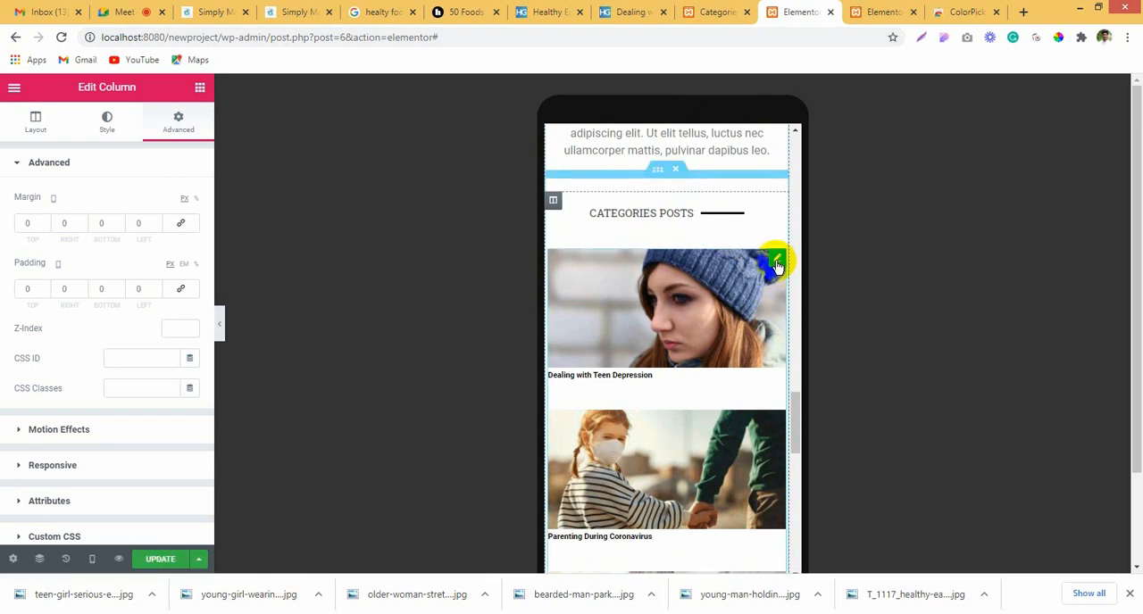
{"action": "left_click", "coordinate": [774, 259]}
{"action": "scroll", "coordinate": [709, 404], "scroll_direction": "down", "scroll_amount": 1}
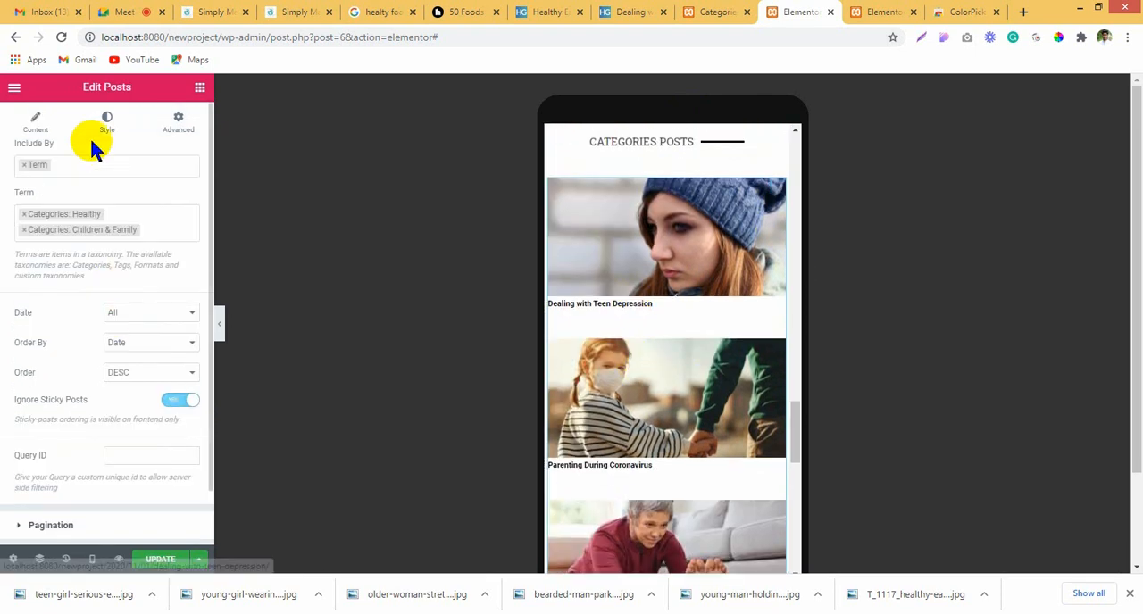
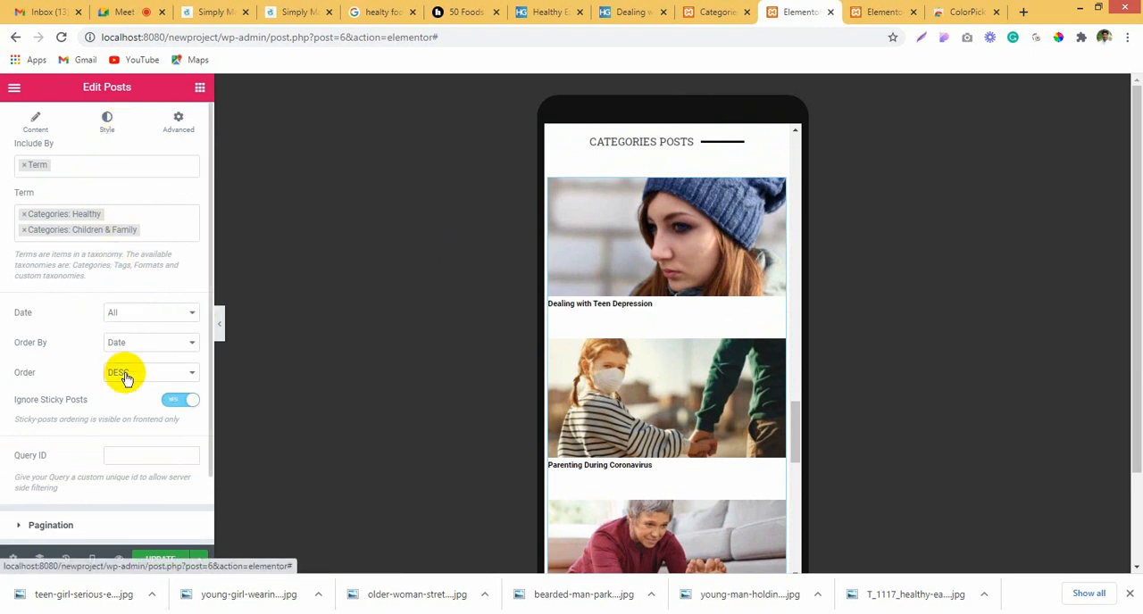
Step: Switch the responsive preview to Desktop and examine the recent posts grid and the Categories posts sidebar
{"action": "scroll", "coordinate": [125, 373], "scroll_direction": "down", "scroll_amount": 1}
{"action": "scroll", "coordinate": [114, 323], "scroll_direction": "up", "scroll_amount": 1}
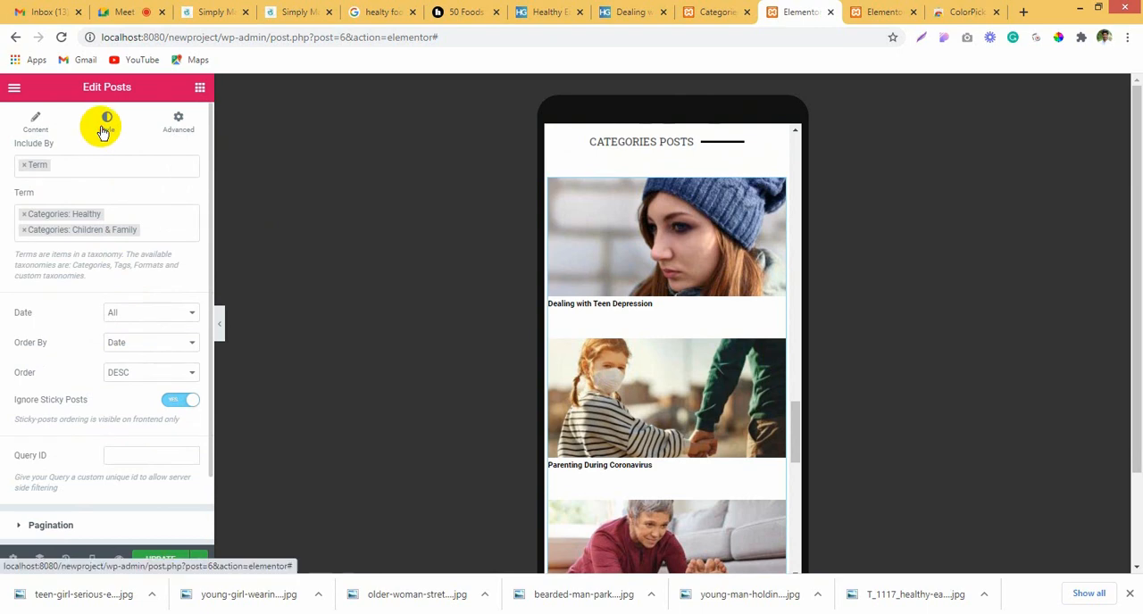
{"action": "left_click", "coordinate": [91, 554]}
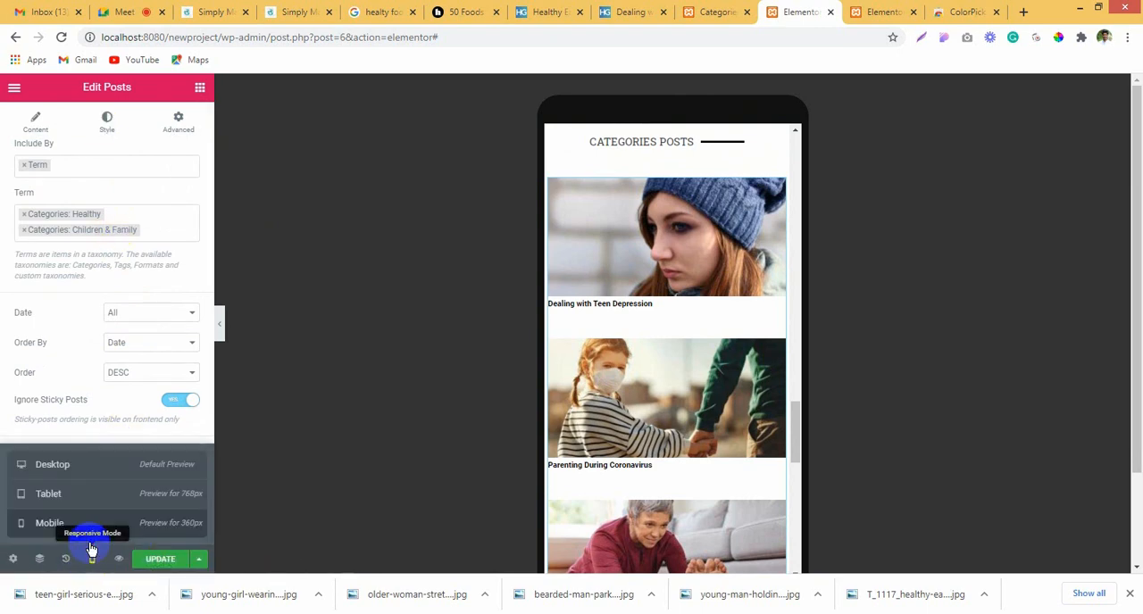
{"action": "left_click", "coordinate": [88, 470]}
{"action": "scroll", "coordinate": [707, 388], "scroll_direction": "up", "scroll_amount": 6}
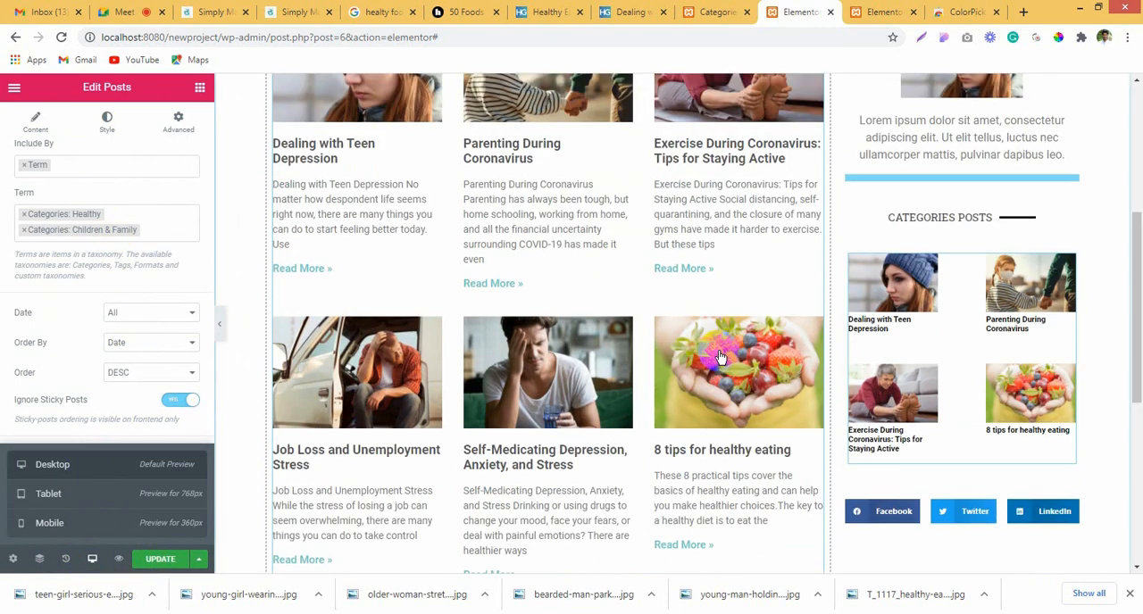
{"action": "scroll", "coordinate": [951, 365], "scroll_direction": "down", "scroll_amount": 3}
{"action": "scroll", "coordinate": [899, 218], "scroll_direction": "up", "scroll_amount": 3}
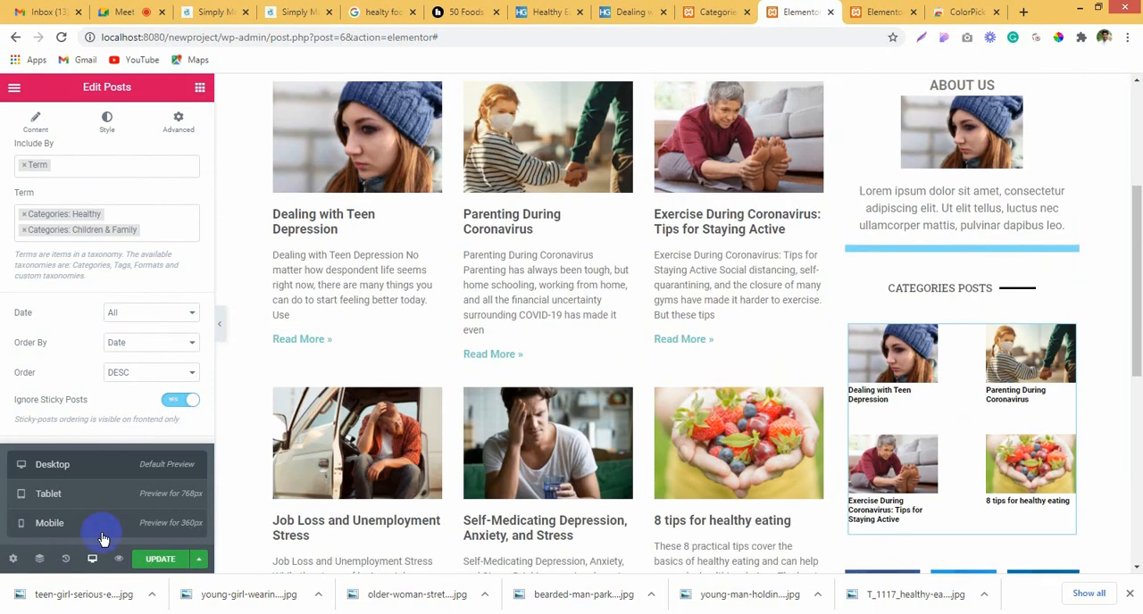
Step: Return the responsive preview to Mobile and check the About us and Categories posts sections
{"action": "left_click", "coordinate": [88, 522]}
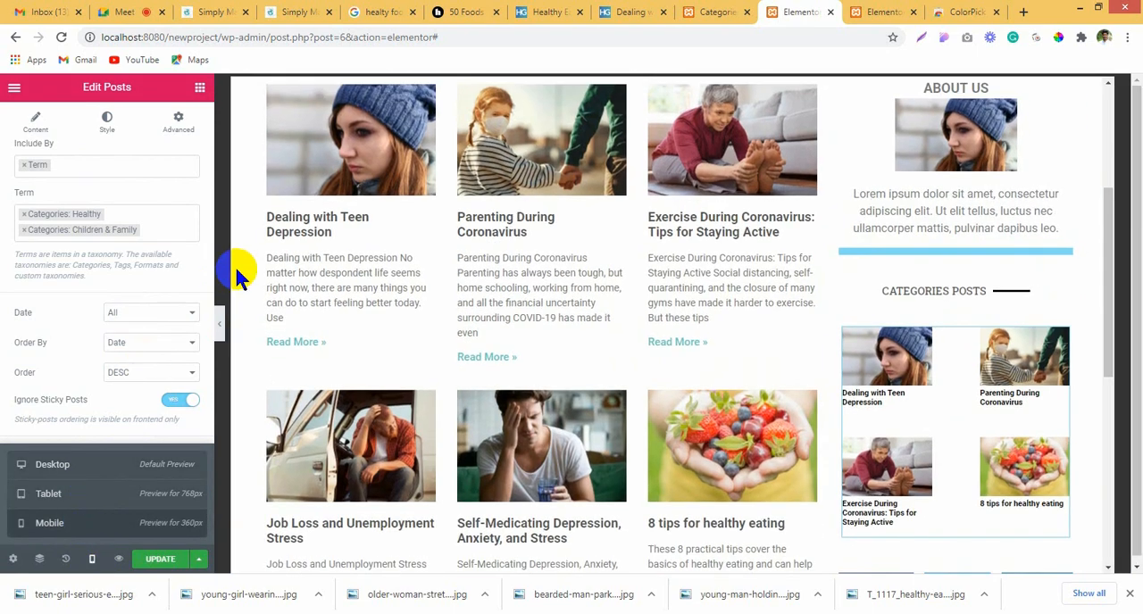
{"action": "scroll", "coordinate": [701, 272], "scroll_direction": "down", "scroll_amount": 10}
{"action": "scroll", "coordinate": [709, 282], "scroll_direction": "up", "scroll_amount": 6}
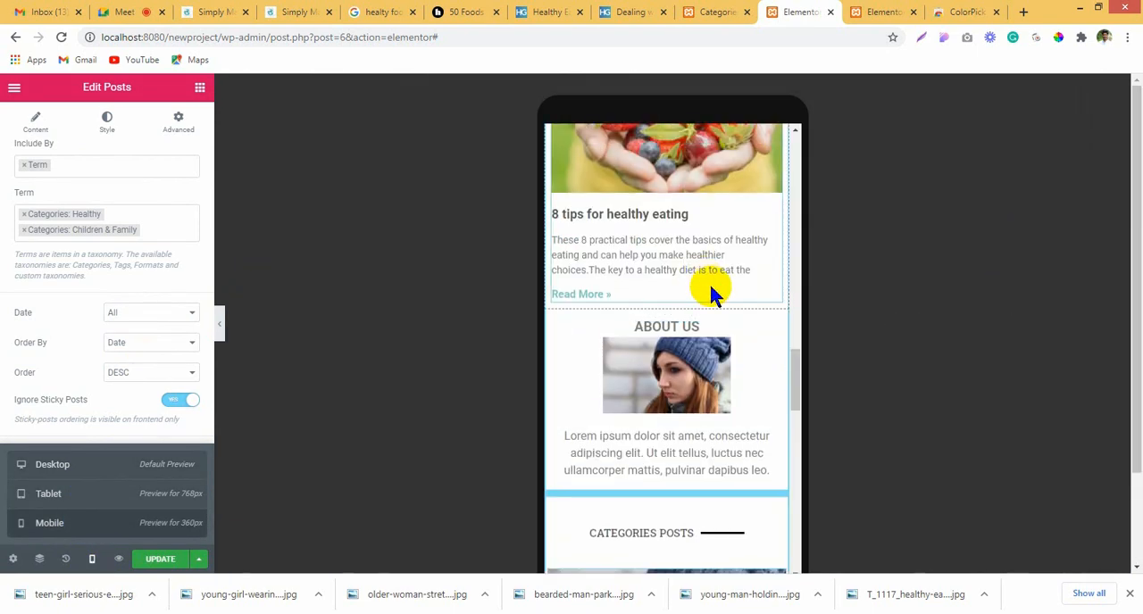
{"action": "scroll", "coordinate": [714, 339], "scroll_direction": "down", "scroll_amount": 5}
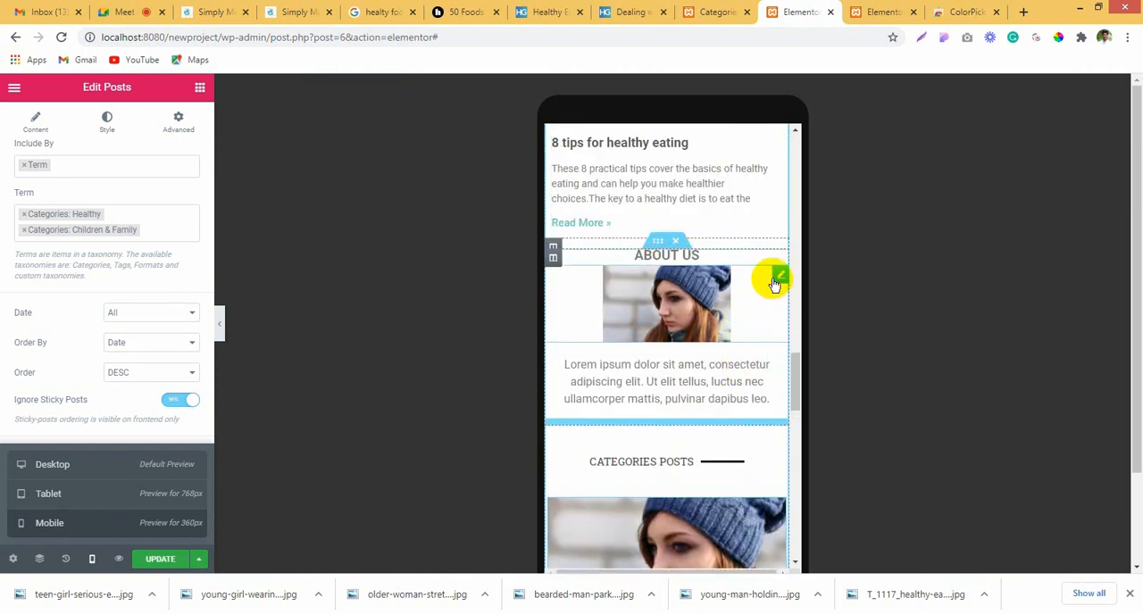
{"action": "scroll", "coordinate": [750, 352], "scroll_direction": "down", "scroll_amount": 3}
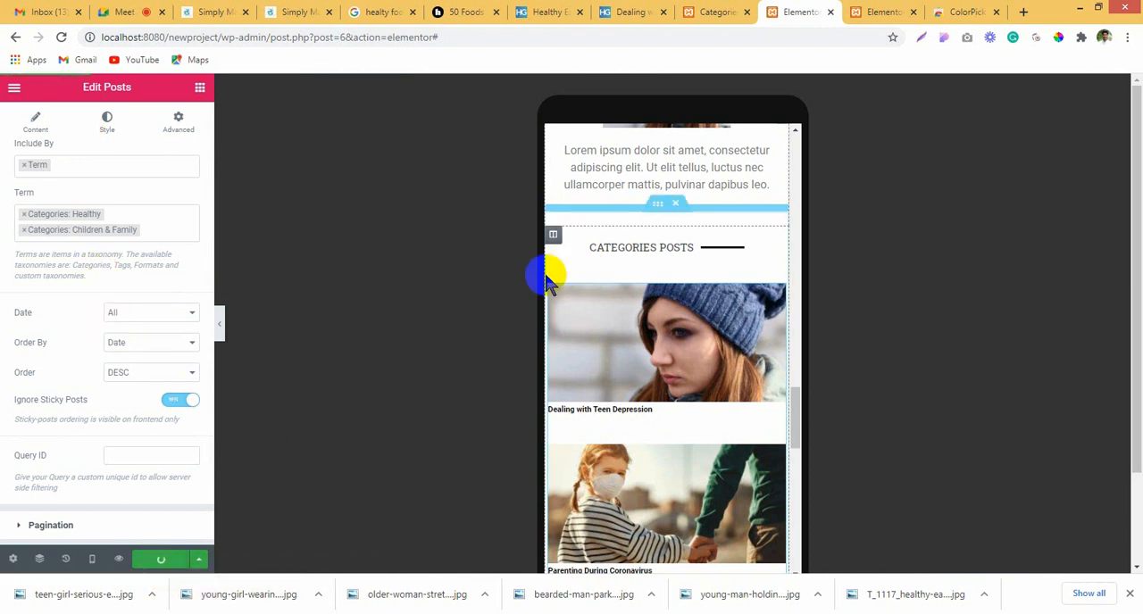
Step: Reload the page editor and check the desktop layout of the recent posts and the sidebar
{"action": "left_click", "coordinate": [61, 38]}
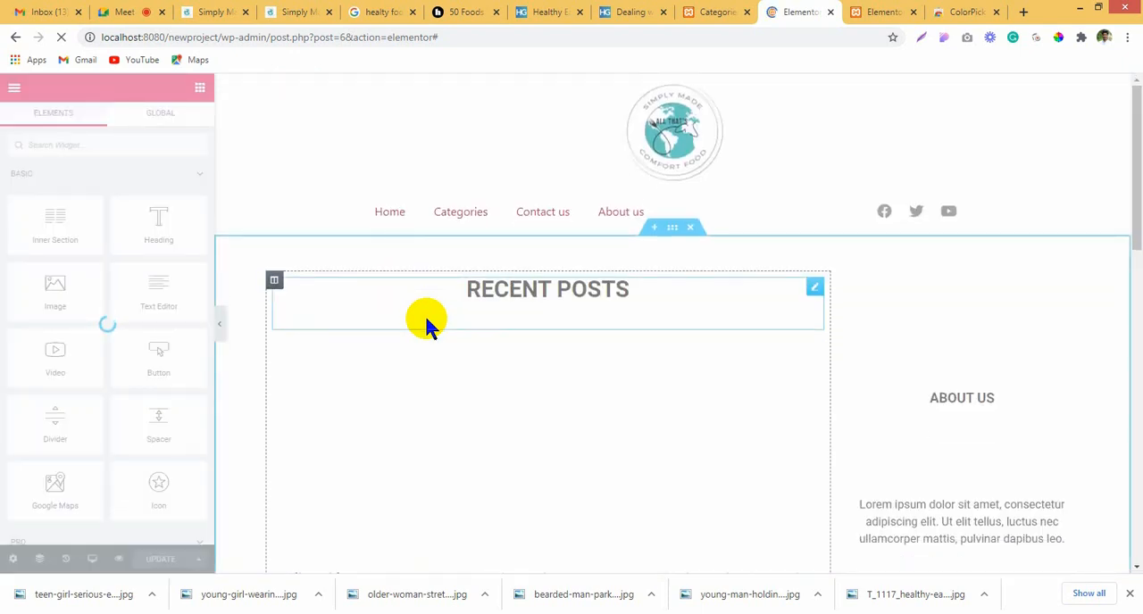
{"action": "scroll", "coordinate": [988, 432], "scroll_direction": "down", "scroll_amount": 8}
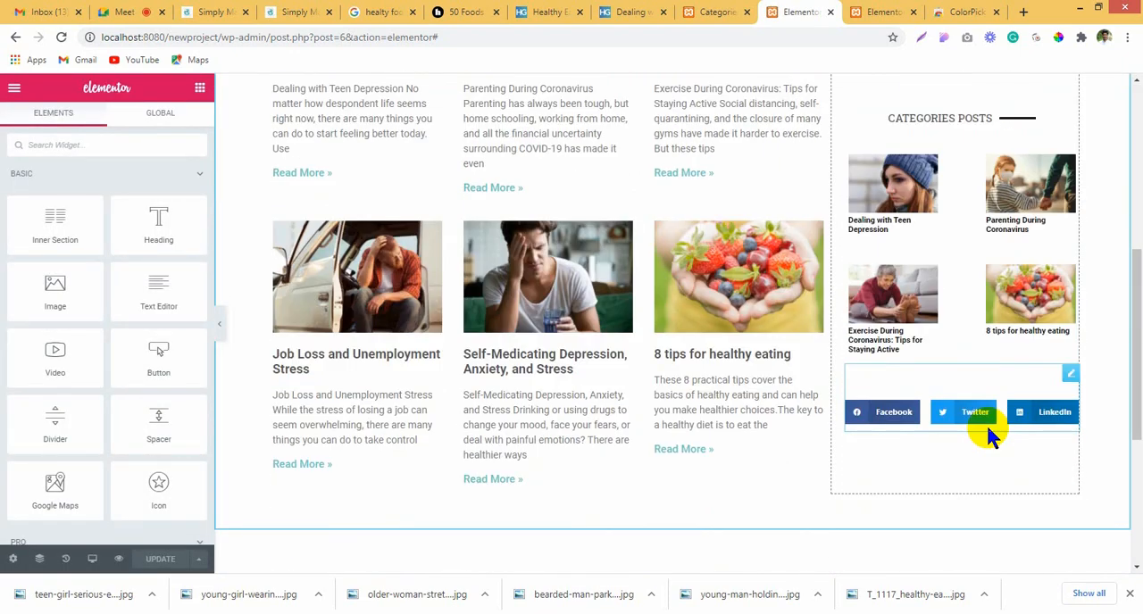
{"action": "scroll", "coordinate": [988, 432], "scroll_direction": "up", "scroll_amount": 4}
{"action": "scroll", "coordinate": [987, 432], "scroll_direction": "up", "scroll_amount": 1}
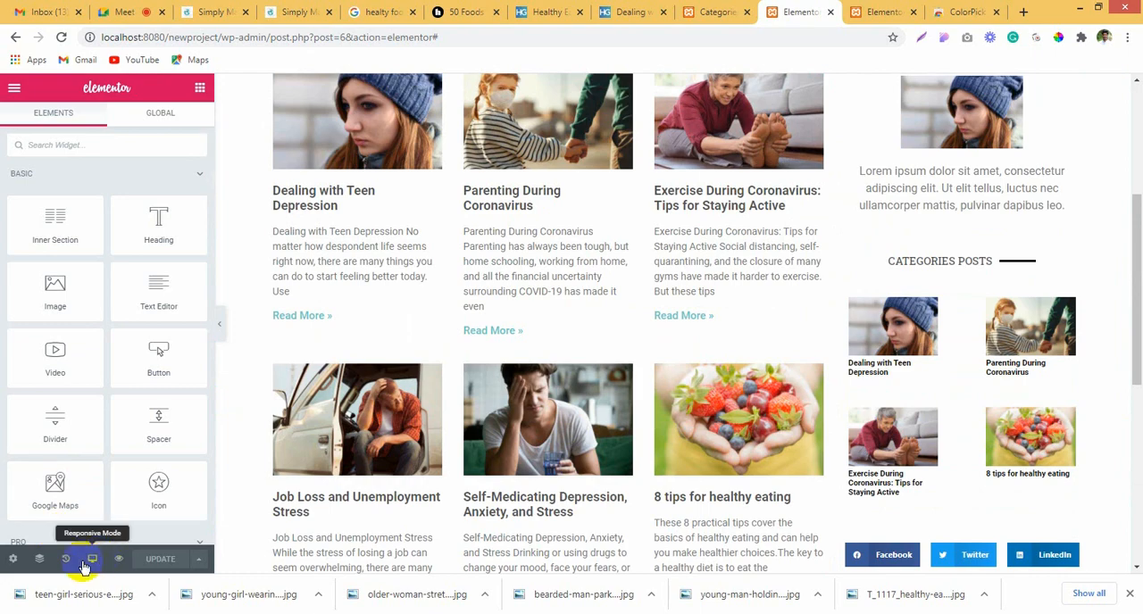
Step: Set the responsive preview to Mobile and examine the stacked posts, About us, Categories posts and social share buttons
{"action": "left_click", "coordinate": [83, 566]}
{"action": "left_click", "coordinate": [76, 523]}
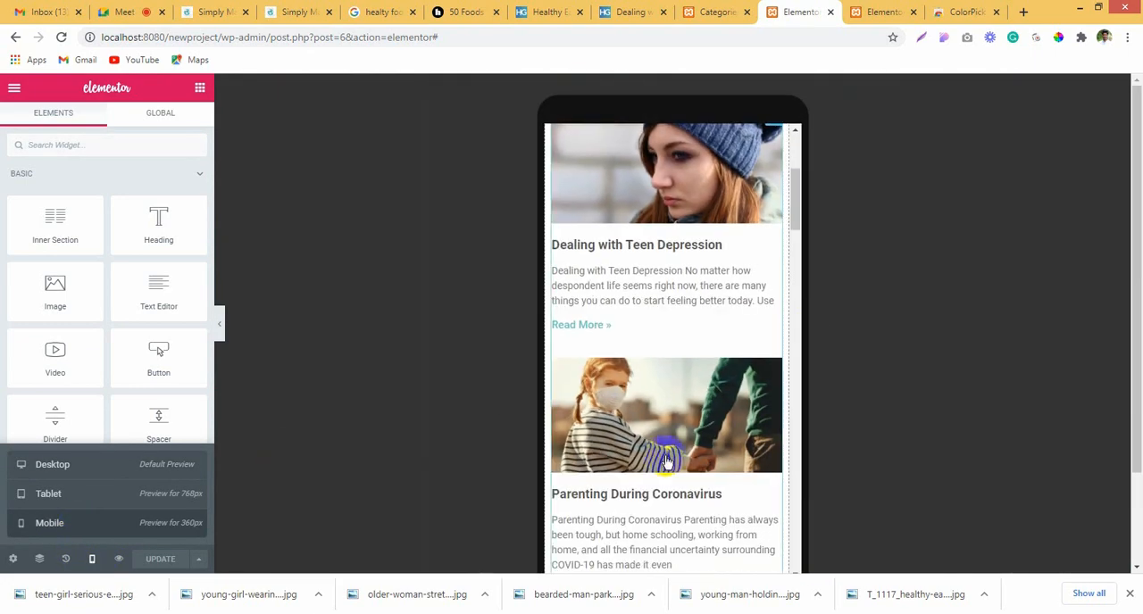
{"action": "scroll", "coordinate": [666, 460], "scroll_direction": "down", "scroll_amount": 10}
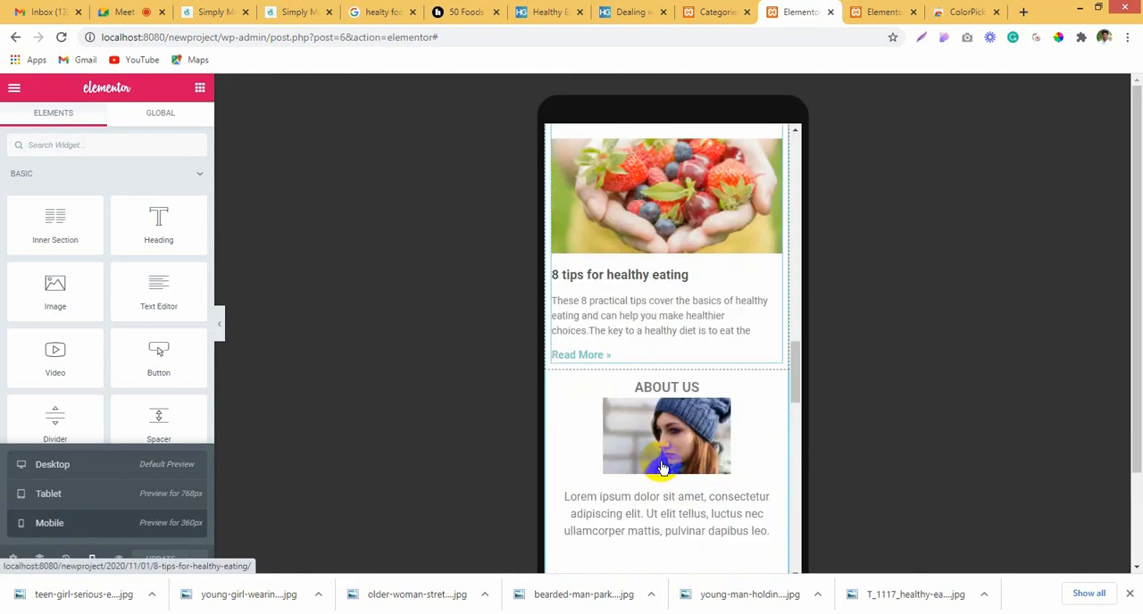
{"action": "scroll", "coordinate": [661, 463], "scroll_direction": "down", "scroll_amount": 5}
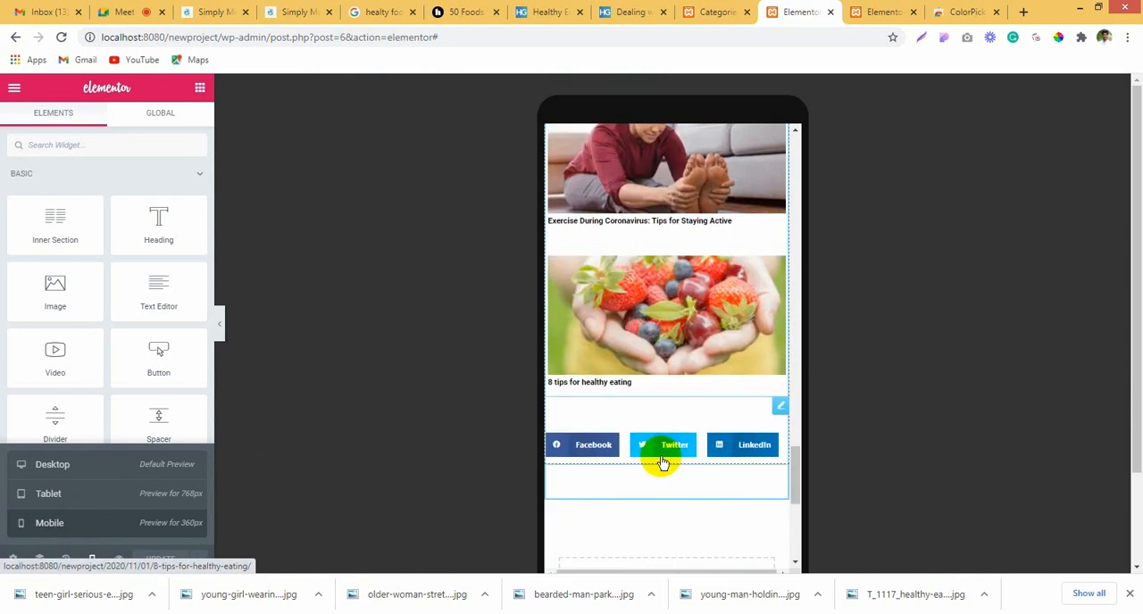
{"action": "scroll", "coordinate": [661, 463], "scroll_direction": "up", "scroll_amount": 8}
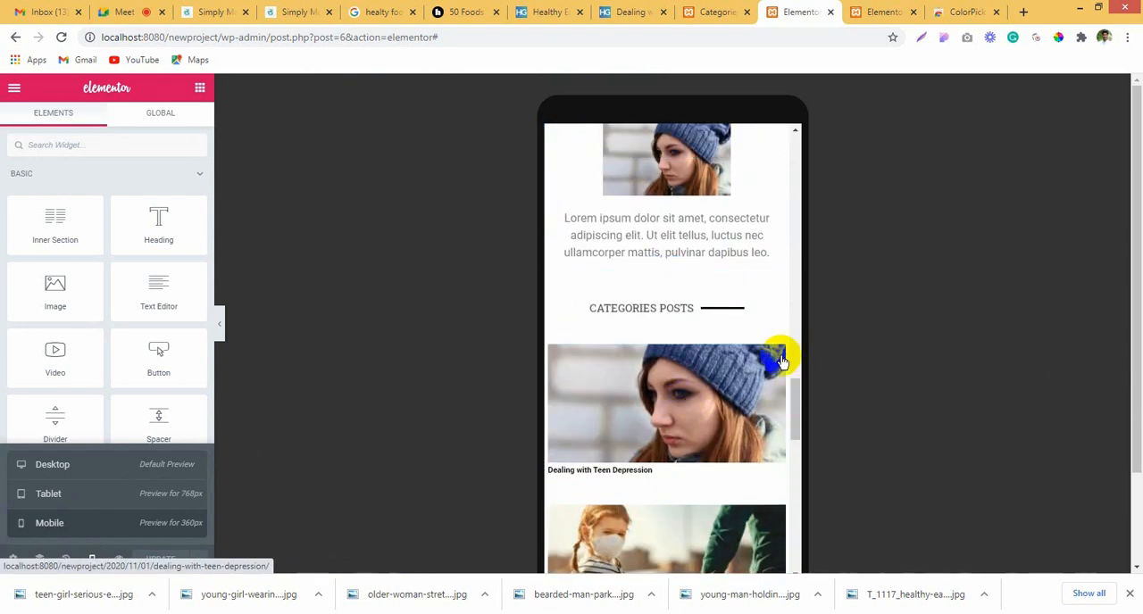
Step: Open the Posts widget under the Categories posts heading and set its image spacing to 22
{"action": "left_click", "coordinate": [778, 360]}
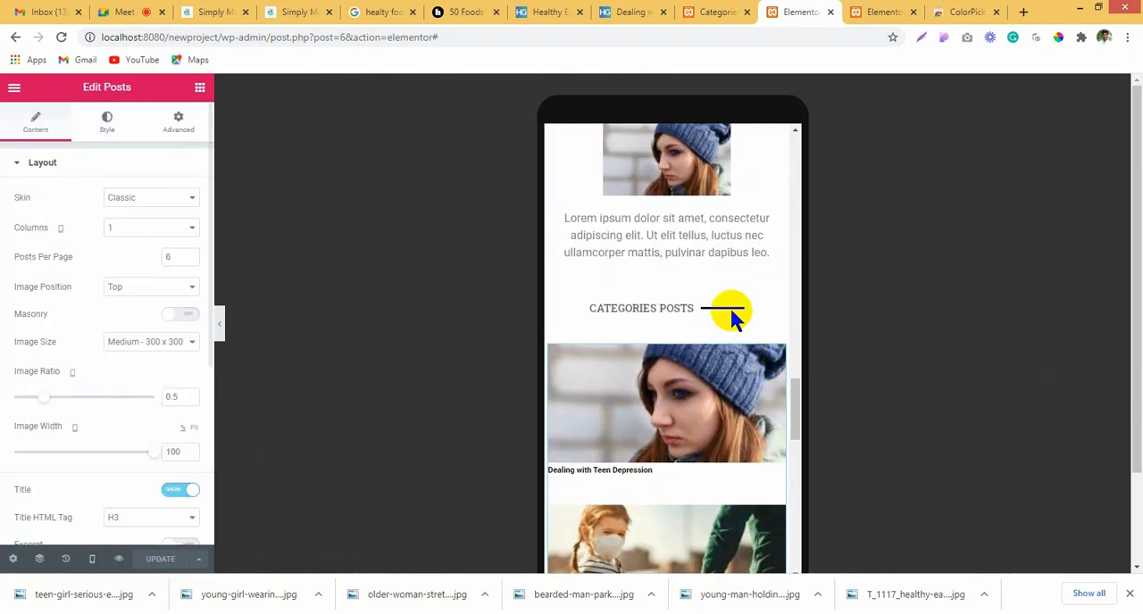
{"action": "scroll", "coordinate": [100, 241], "scroll_direction": "down", "scroll_amount": 1}
{"action": "scroll", "coordinate": [96, 276], "scroll_direction": "up", "scroll_amount": 1}
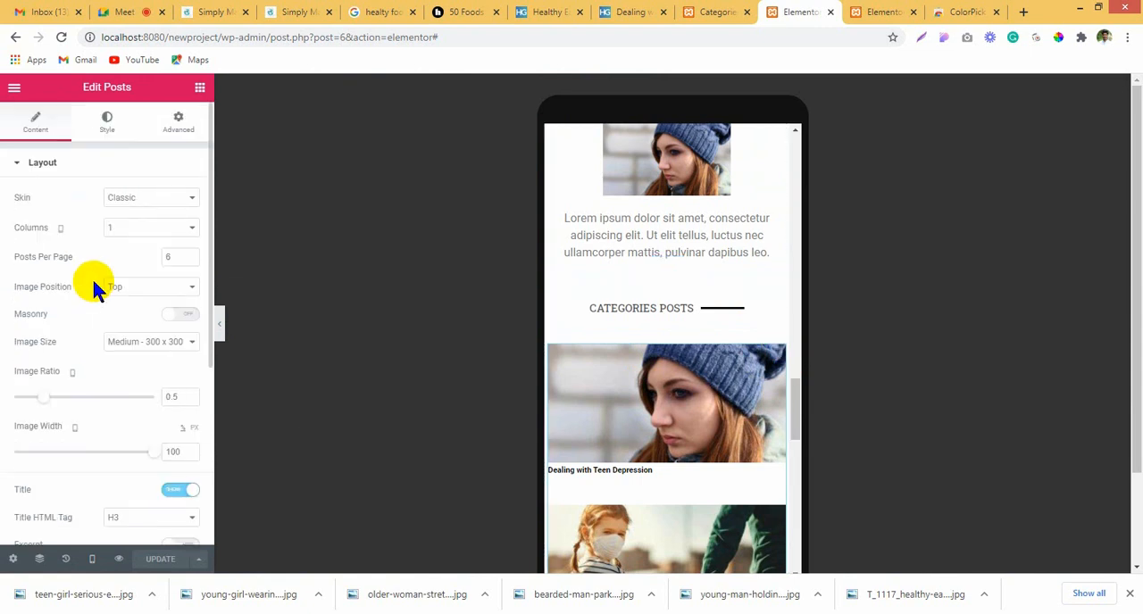
{"action": "left_click", "coordinate": [103, 132]}
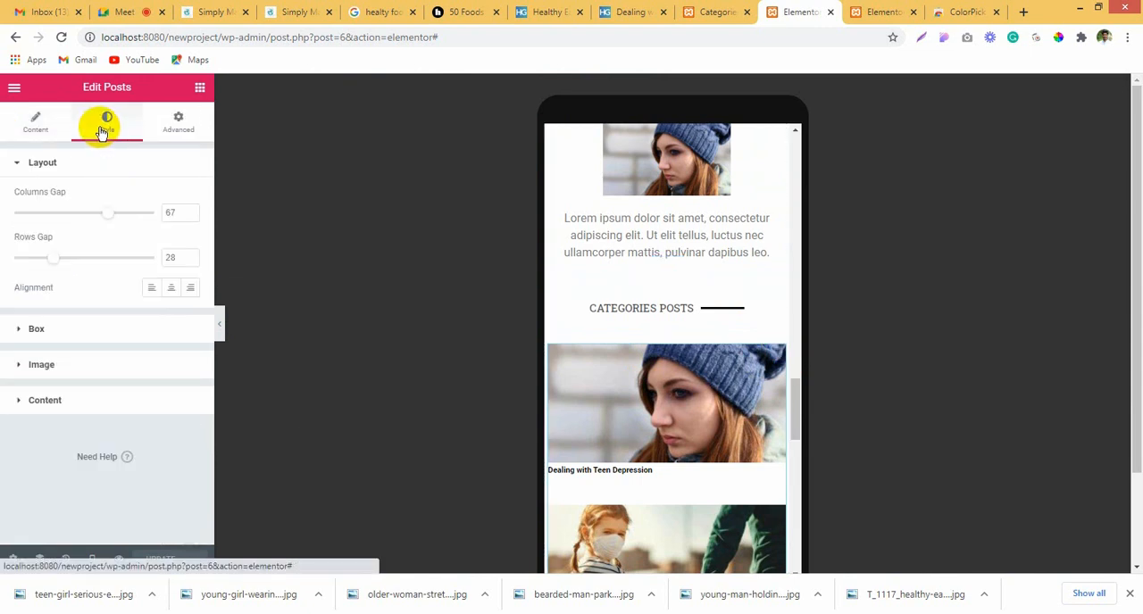
{"action": "left_click", "coordinate": [74, 375]}
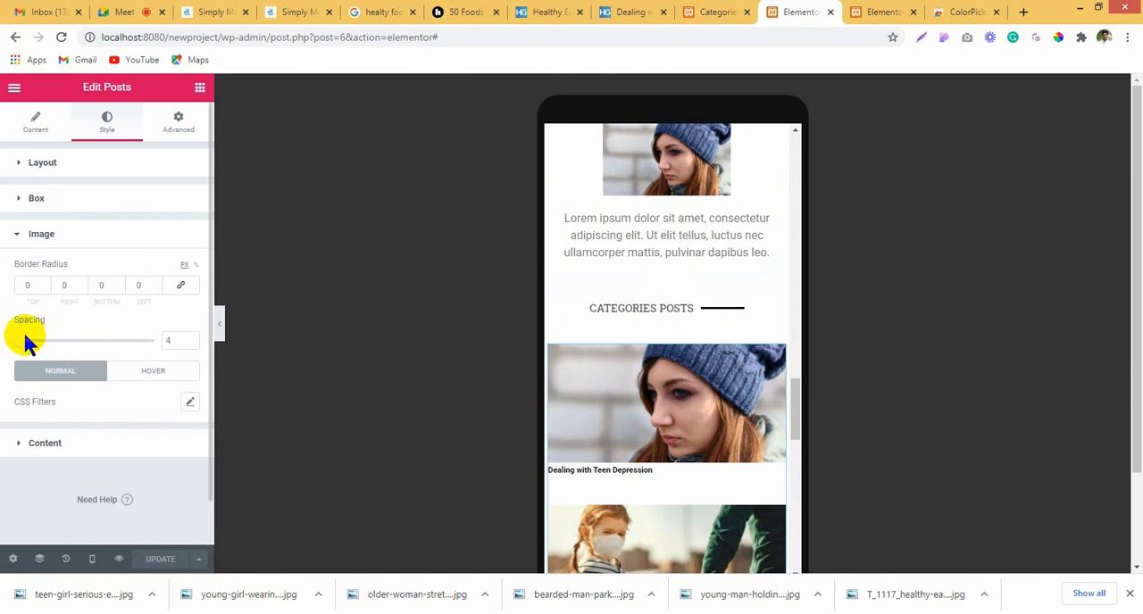
{"action": "left_click_drag", "start_coordinate": [27, 340], "coordinate": [45, 341]}
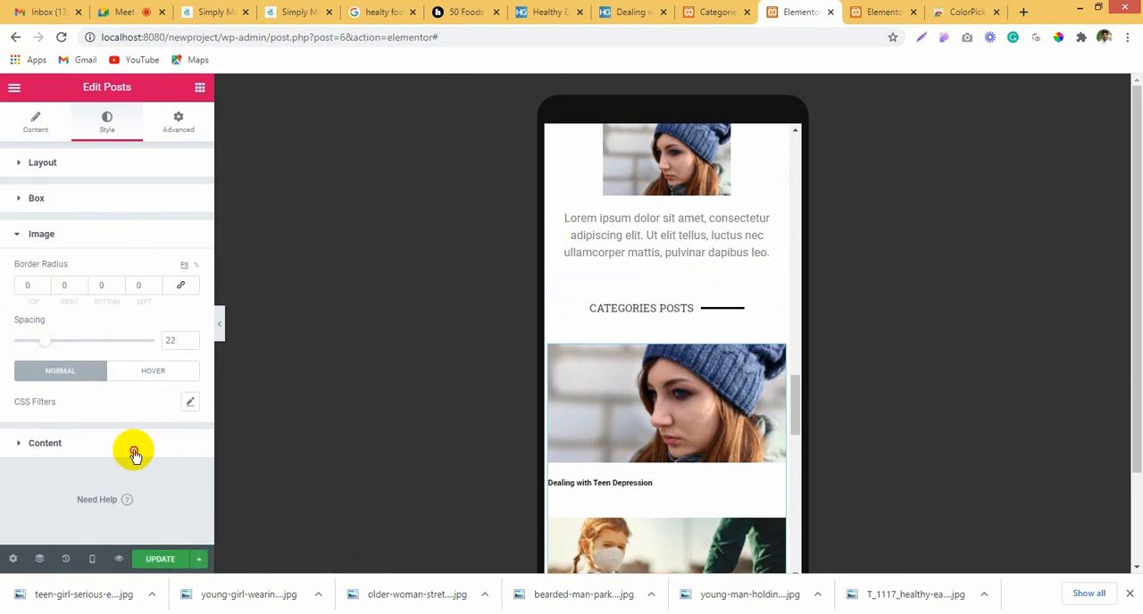
Step: Set the mobile font size of the Categories posts titles to 20 px and check them in the preview
{"action": "left_click", "coordinate": [65, 443]}
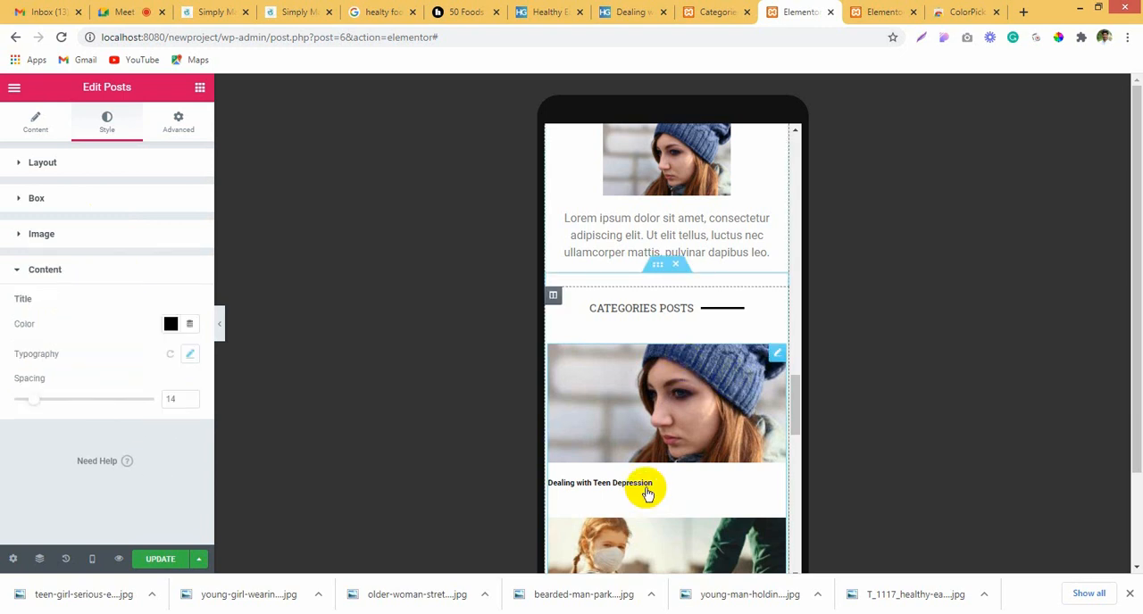
{"action": "left_click", "coordinate": [191, 353]}
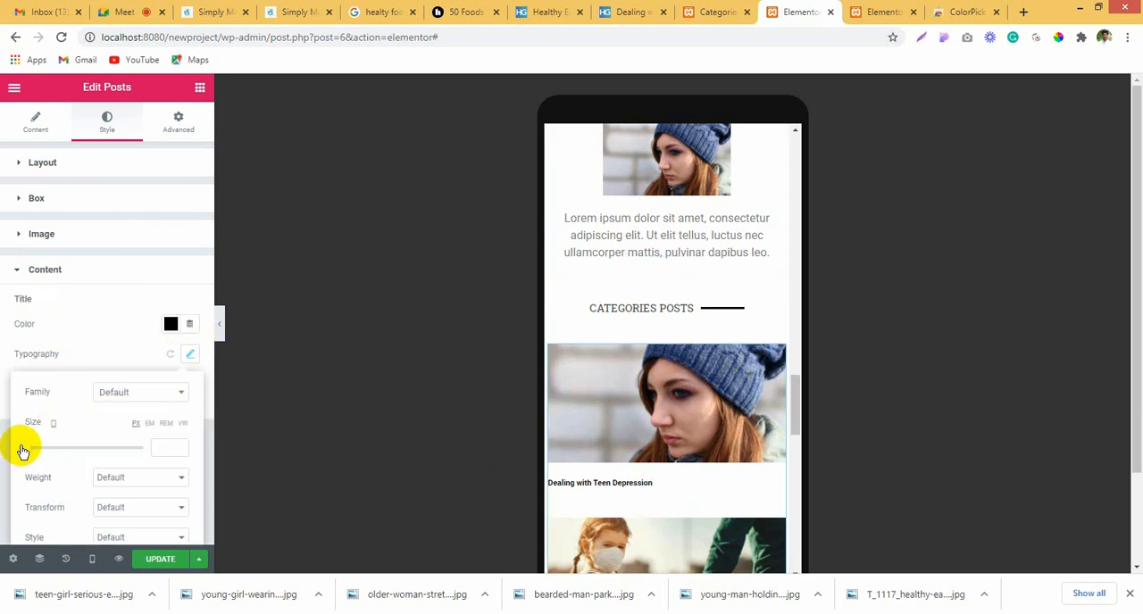
{"action": "mouse_move", "coordinate": [23, 450]}
{"action": "left_mouse_down"}
{"action": "mouse_move", "coordinate": [44, 450]}
{"action": "mouse_move", "coordinate": [36, 453]}
{"action": "left_mouse_up"}
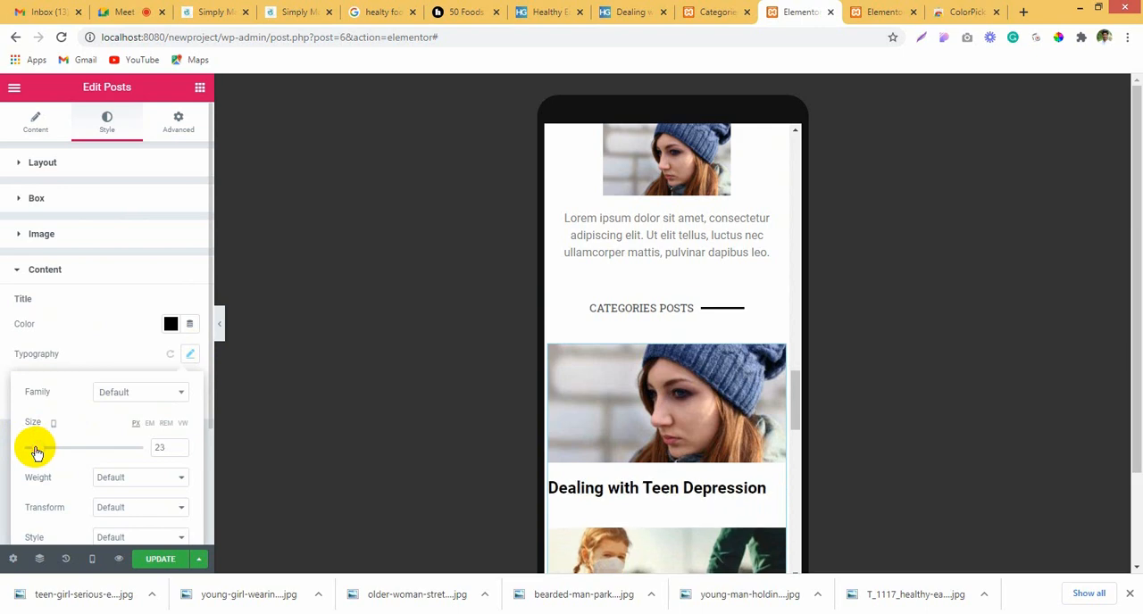
{"action": "left_click", "coordinate": [180, 451]}
{"action": "left_click", "coordinate": [180, 451]}
{"action": "left_click", "coordinate": [180, 451]}
{"action": "scroll", "coordinate": [740, 430], "scroll_direction": "down", "scroll_amount": 1}
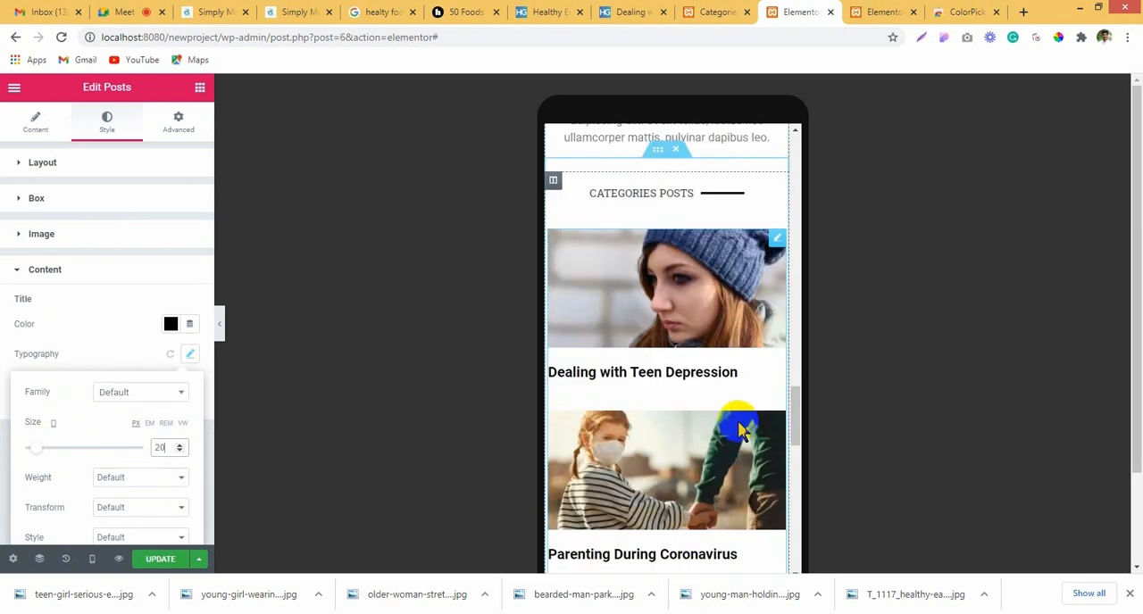
{"action": "scroll", "coordinate": [739, 431], "scroll_direction": "down", "scroll_amount": 5}
{"action": "scroll", "coordinate": [683, 400], "scroll_direction": "up", "scroll_amount": 4}
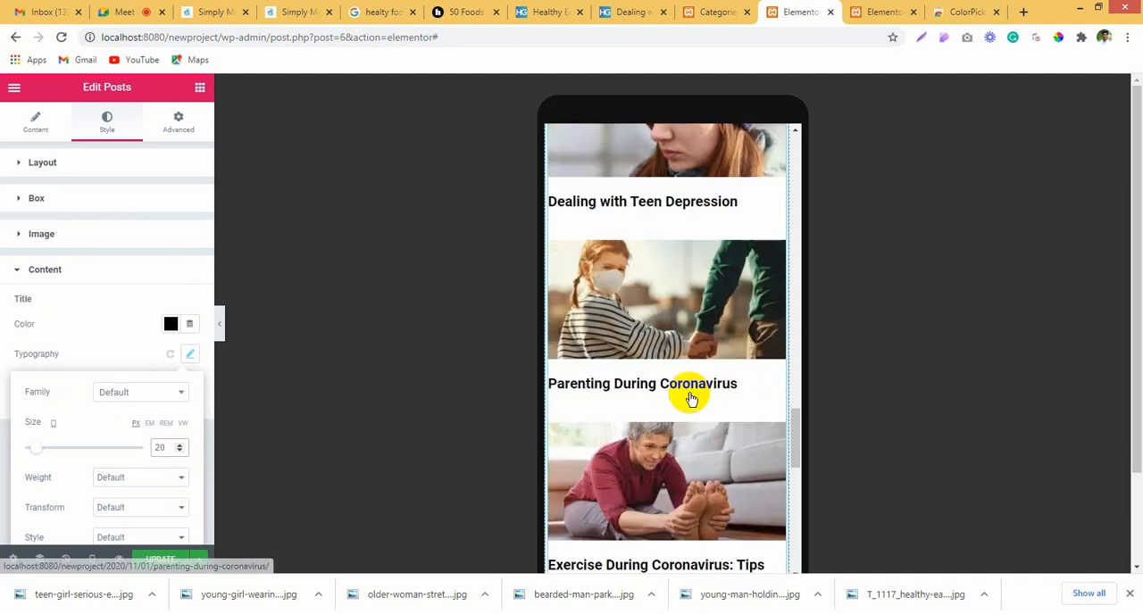
{"action": "scroll", "coordinate": [686, 393], "scroll_direction": "up", "scroll_amount": 5}
{"action": "scroll", "coordinate": [689, 400], "scroll_direction": "down", "scroll_amount": 3}
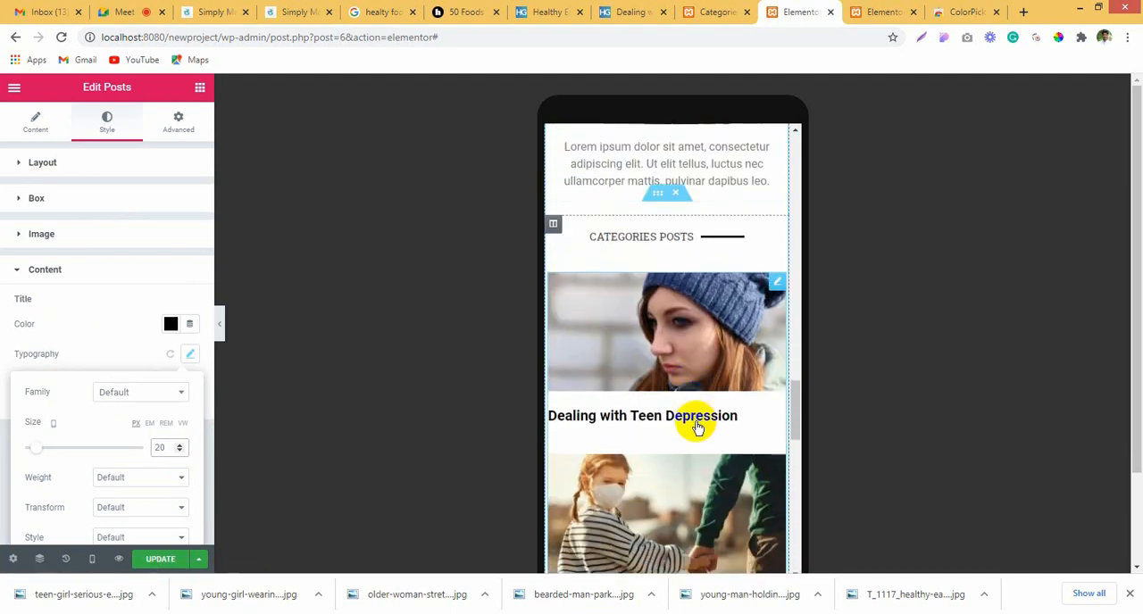
Step: Change the title colour of the Categories posts to semi-transparent black, #000000AD
{"action": "left_click", "coordinate": [169, 324]}
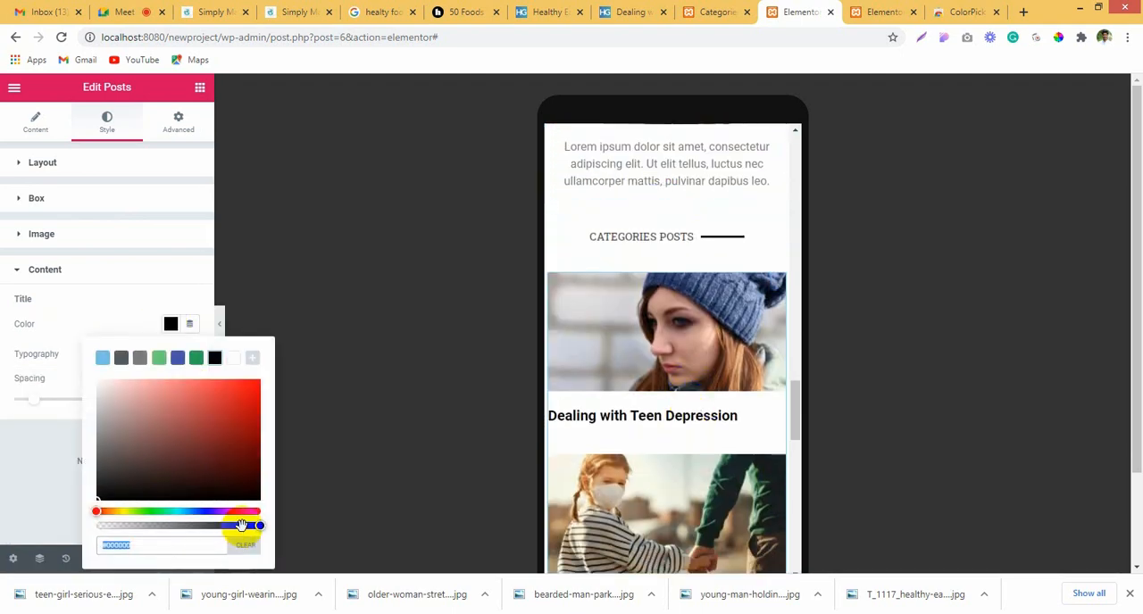
{"action": "left_click_drag", "start_coordinate": [242, 534], "coordinate": [208, 526]}
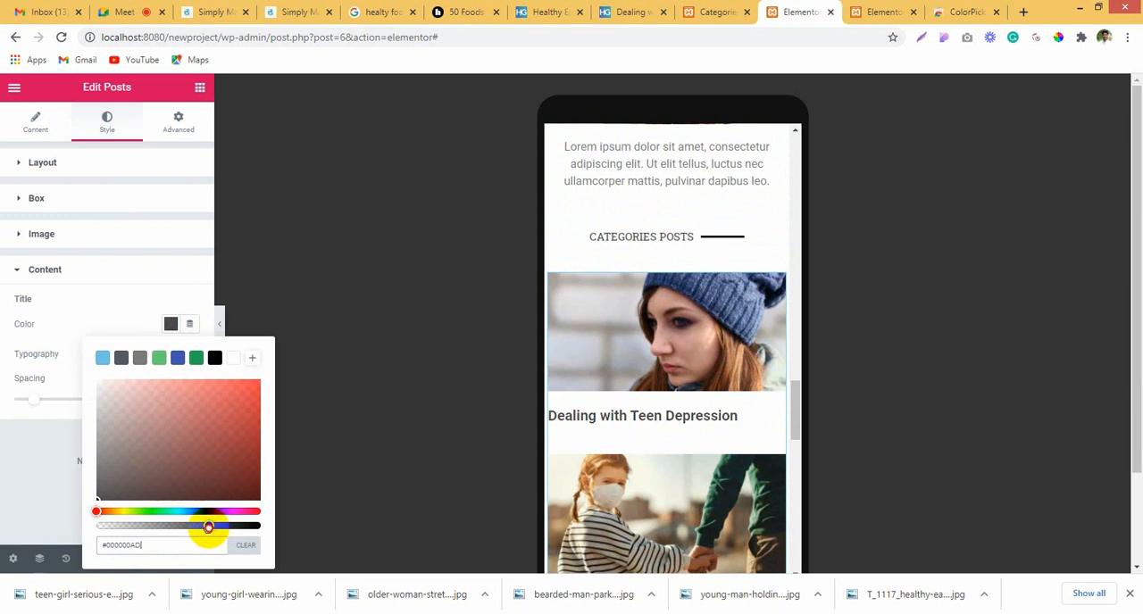
{"action": "left_click", "coordinate": [130, 331]}
Step: Set the mobile font size of the Categories posts titles to 15 px
{"action": "left_click", "coordinate": [189, 354]}
{"action": "left_click", "coordinate": [180, 450]}
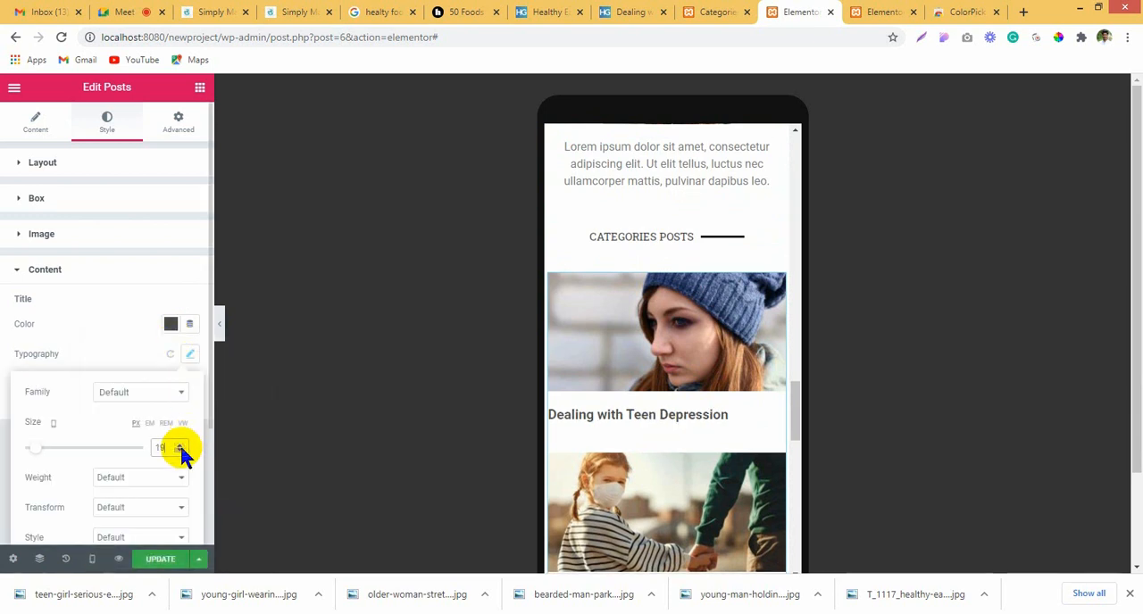
{"action": "left_click", "coordinate": [180, 450]}
{"action": "left_click", "coordinate": [179, 450]}
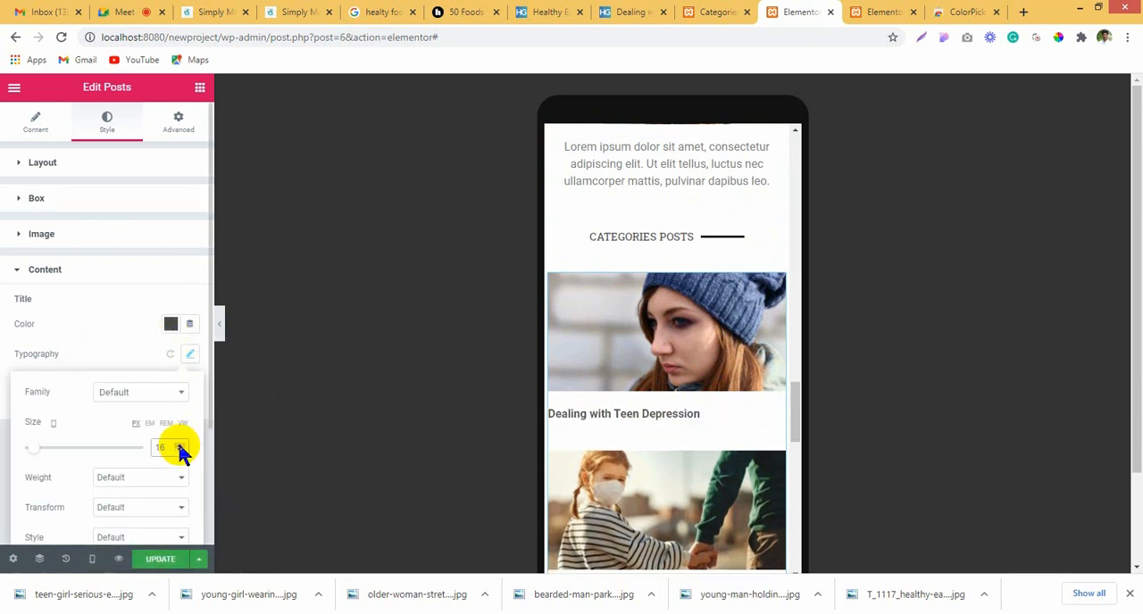
{"action": "left_click", "coordinate": [179, 451]}
{"action": "left_click", "coordinate": [179, 451]}
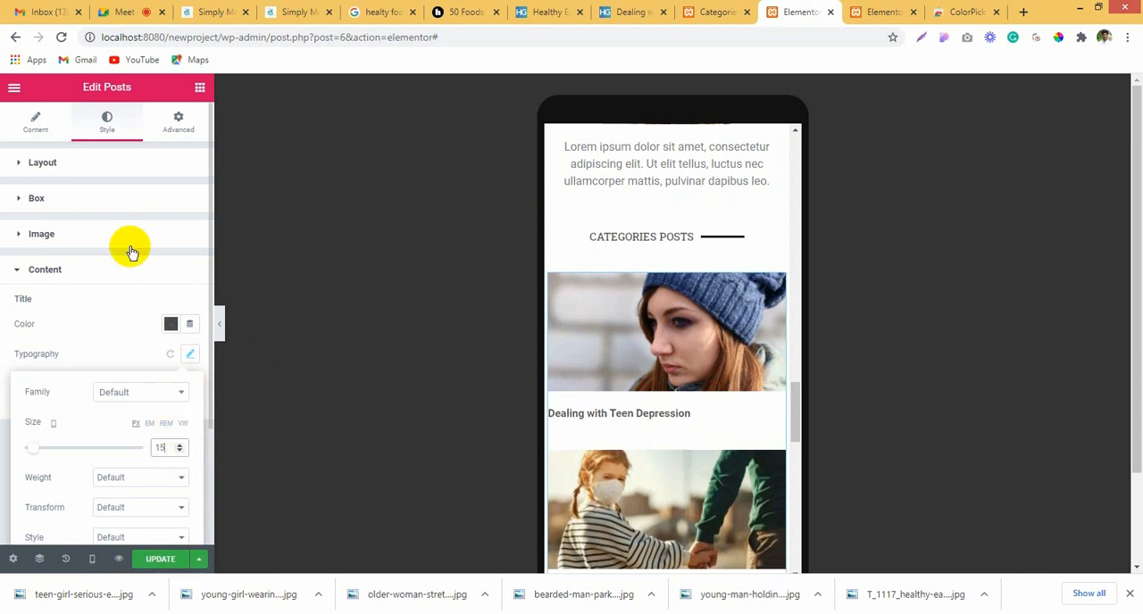
Step: Set the alignment of the Categories posts widget to center and check the titles in the mobile preview
{"action": "left_click", "coordinate": [43, 128]}
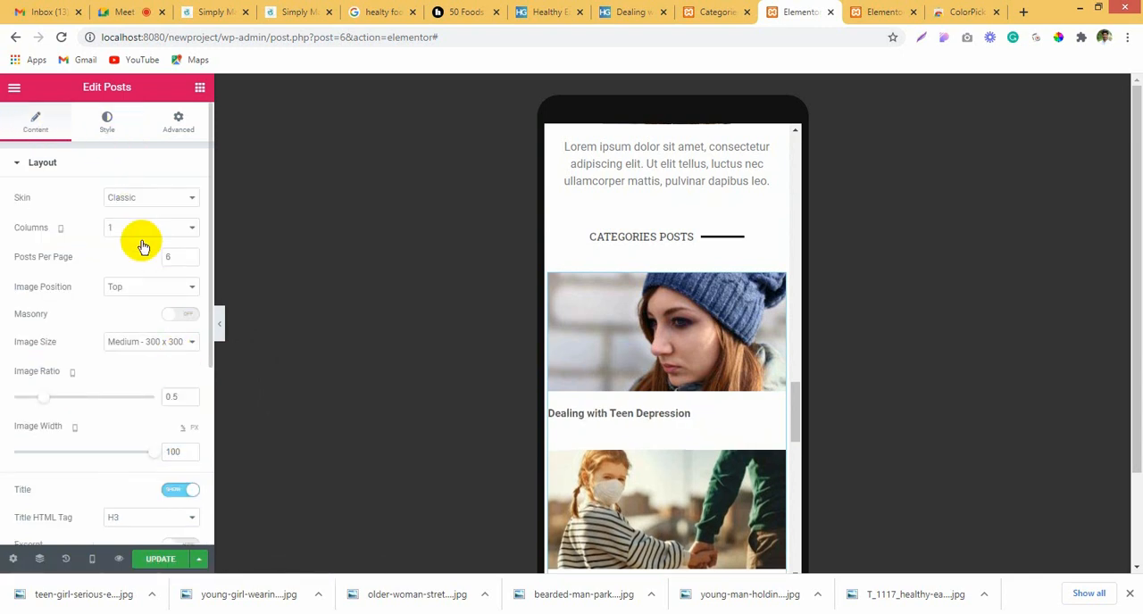
{"action": "scroll", "coordinate": [106, 402], "scroll_direction": "down", "scroll_amount": 3}
{"action": "scroll", "coordinate": [122, 423], "scroll_direction": "up", "scroll_amount": 5}
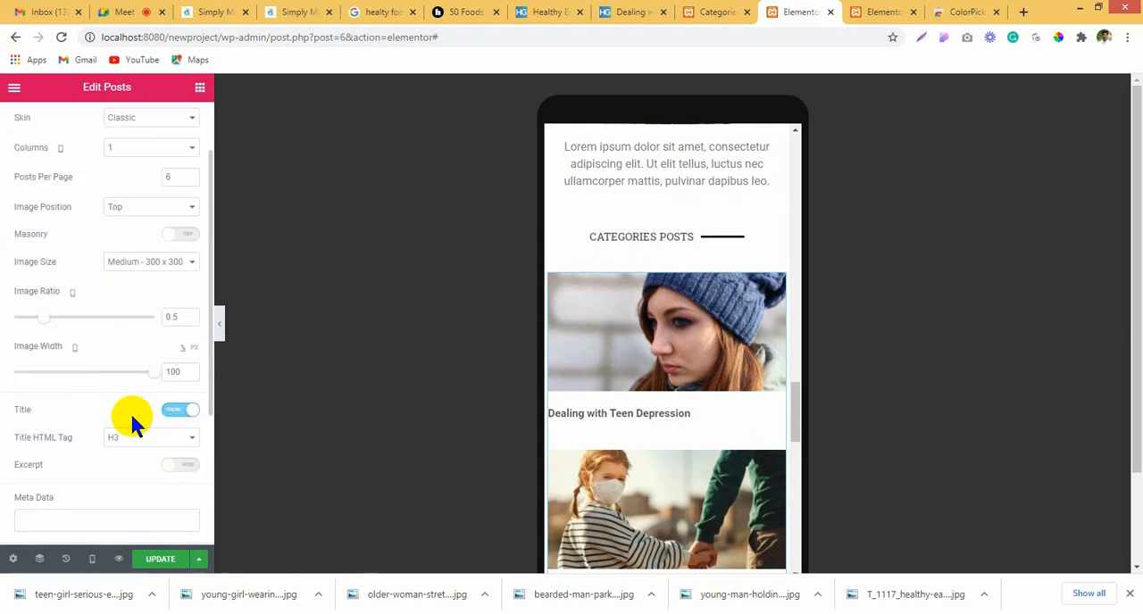
{"action": "left_click", "coordinate": [107, 125]}
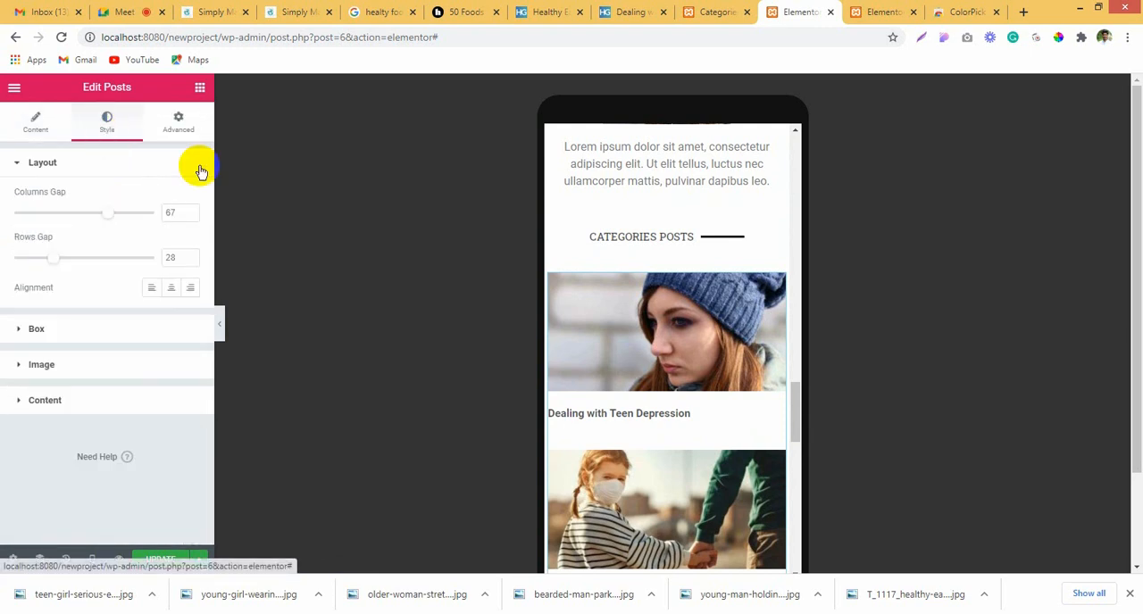
{"action": "left_click", "coordinate": [171, 288]}
{"action": "scroll", "coordinate": [684, 396], "scroll_direction": "down", "scroll_amount": 4}
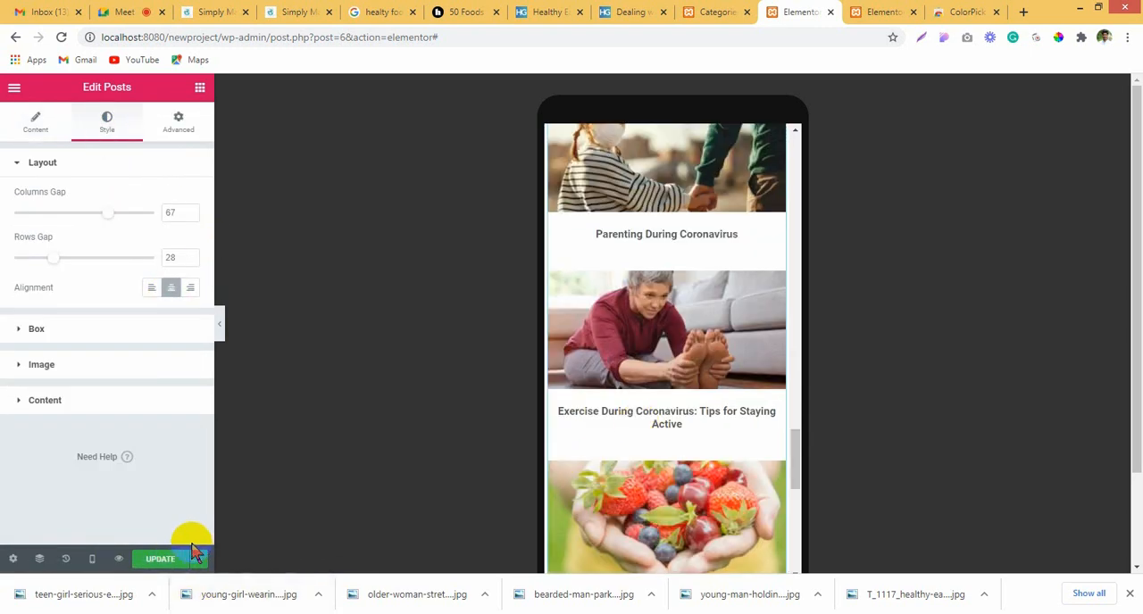
Step: Save the page, check the end of the mobile layout, and switch the preview to desktop
{"action": "left_click", "coordinate": [170, 561]}
{"action": "scroll", "coordinate": [724, 403], "scroll_direction": "down", "scroll_amount": 7}
{"action": "scroll", "coordinate": [719, 407], "scroll_direction": "up", "scroll_amount": 6}
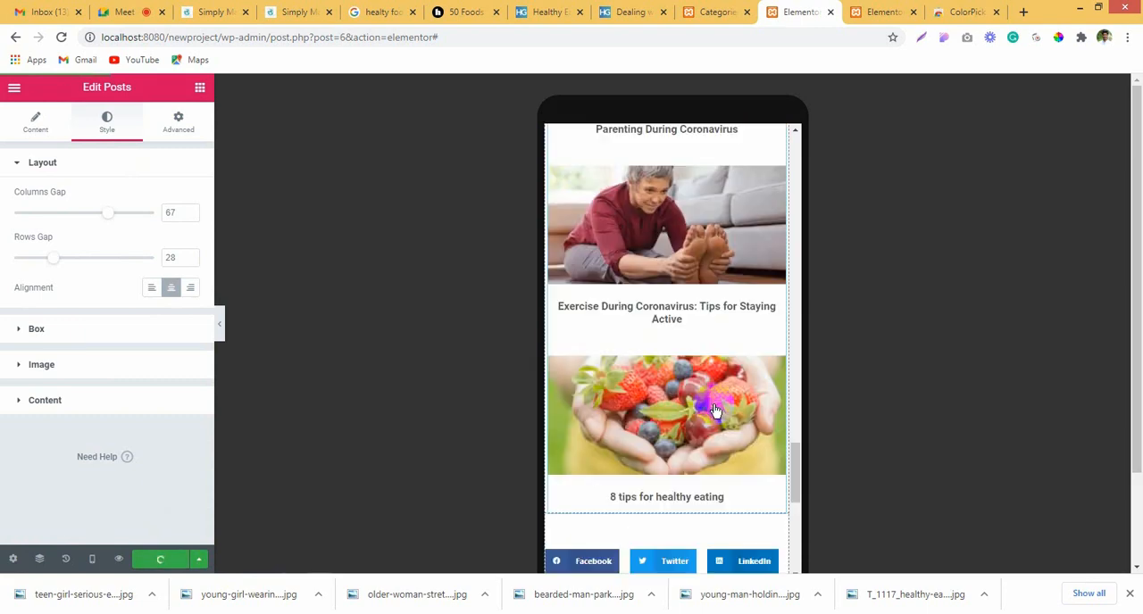
{"action": "scroll", "coordinate": [677, 499], "scroll_direction": "down", "scroll_amount": 2}
{"action": "scroll", "coordinate": [675, 500], "scroll_direction": "down", "scroll_amount": 1}
{"action": "left_click", "coordinate": [93, 560]}
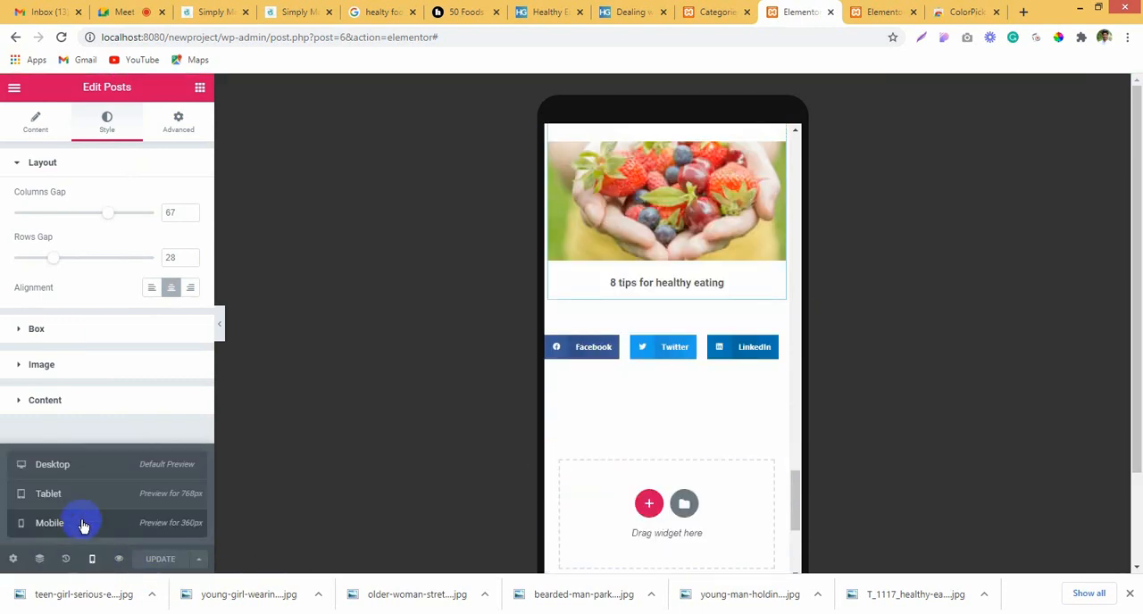
{"action": "left_click", "coordinate": [77, 450]}
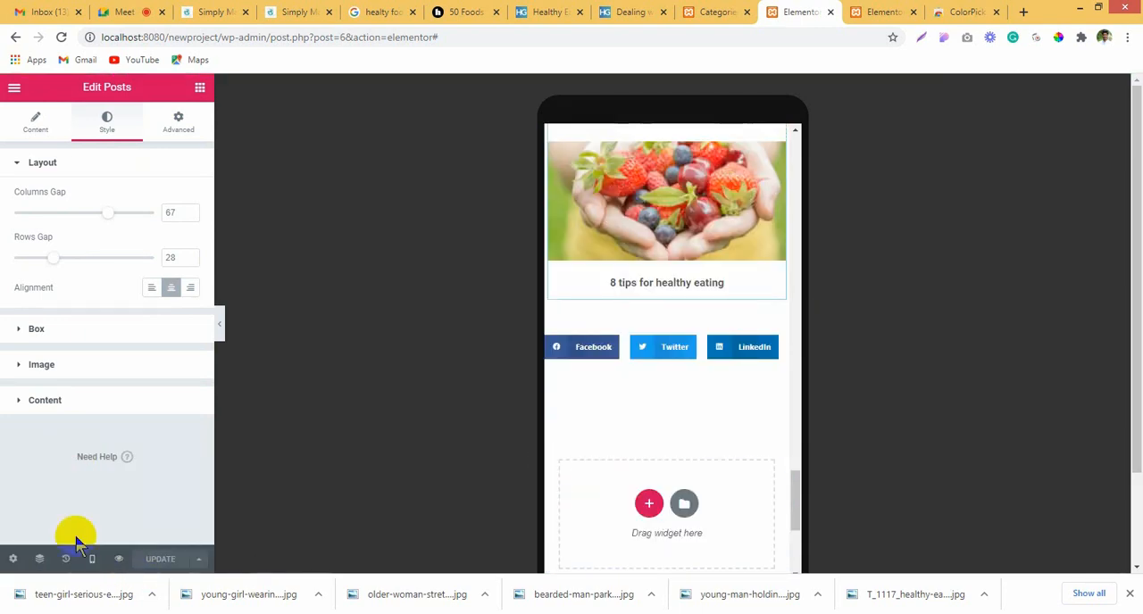
{"action": "left_click", "coordinate": [92, 563]}
{"action": "left_click", "coordinate": [51, 464]}
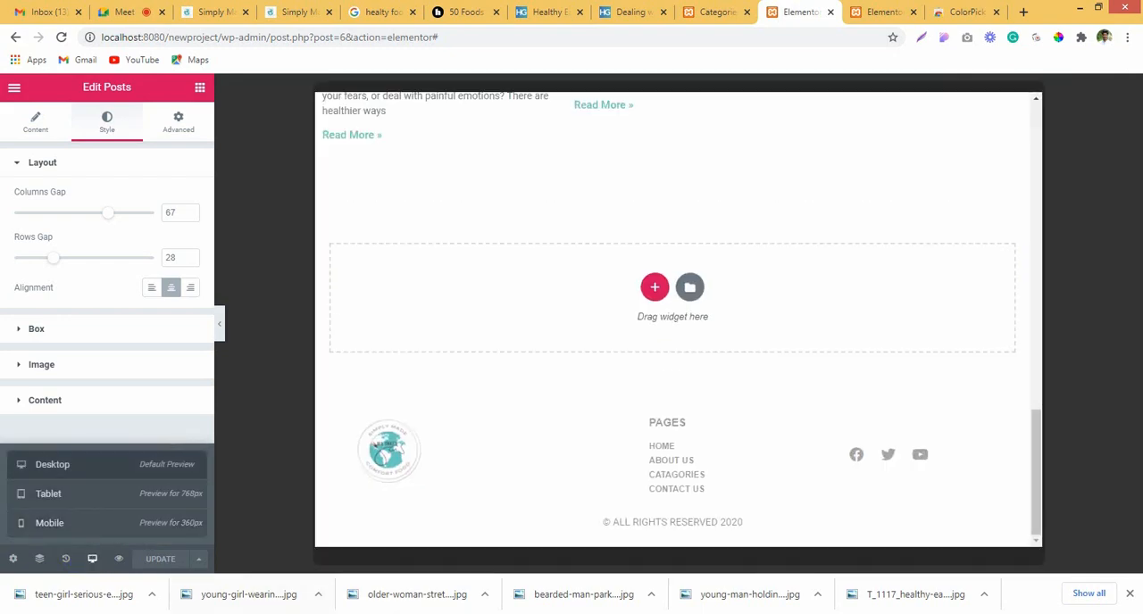
Step: Review the page wireframe in Macromedia Fireworks, return to Elementor, and add a single-column section below the recent posts and sidebar
{"action": "scroll", "coordinate": [670, 312], "scroll_direction": "up", "scroll_amount": 5}
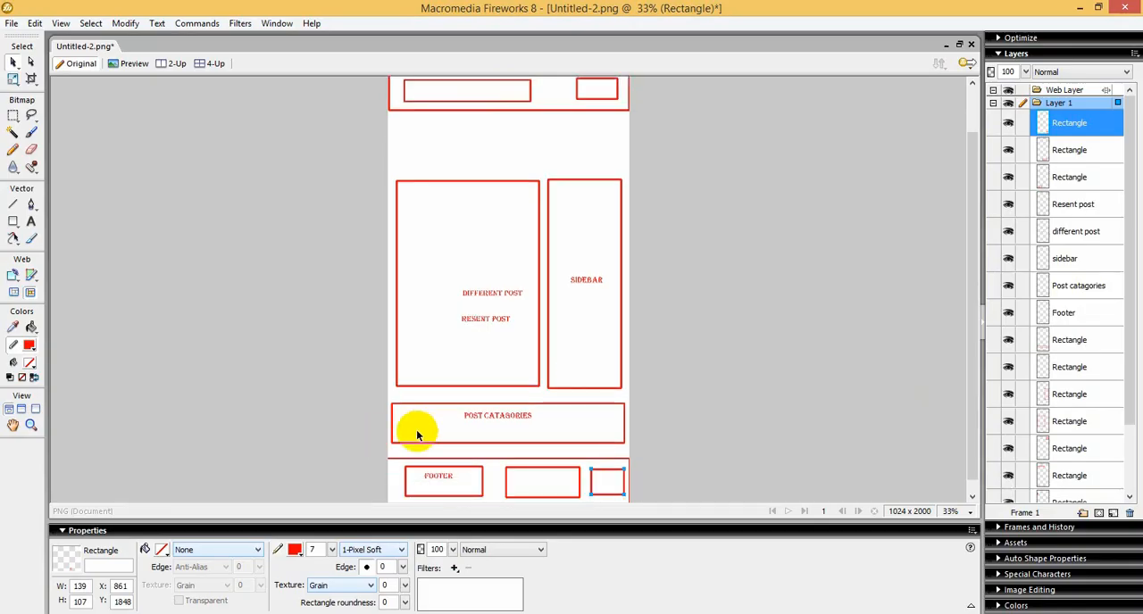
{"action": "scroll", "coordinate": [616, 413], "scroll_direction": "up", "scroll_amount": 2}
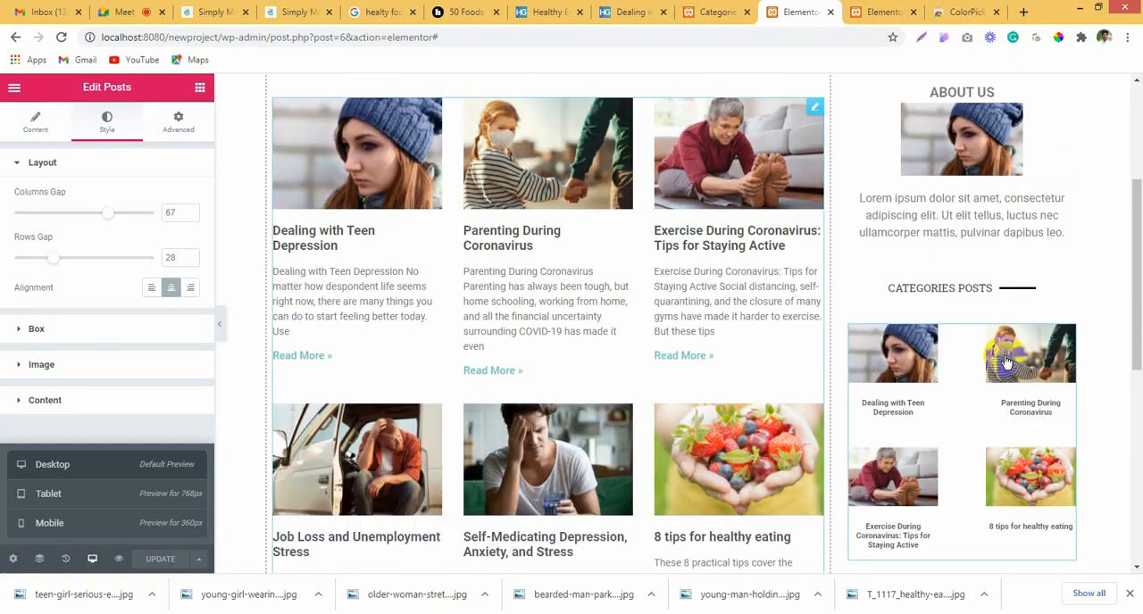
{"action": "scroll", "coordinate": [988, 356], "scroll_direction": "down", "scroll_amount": 4}
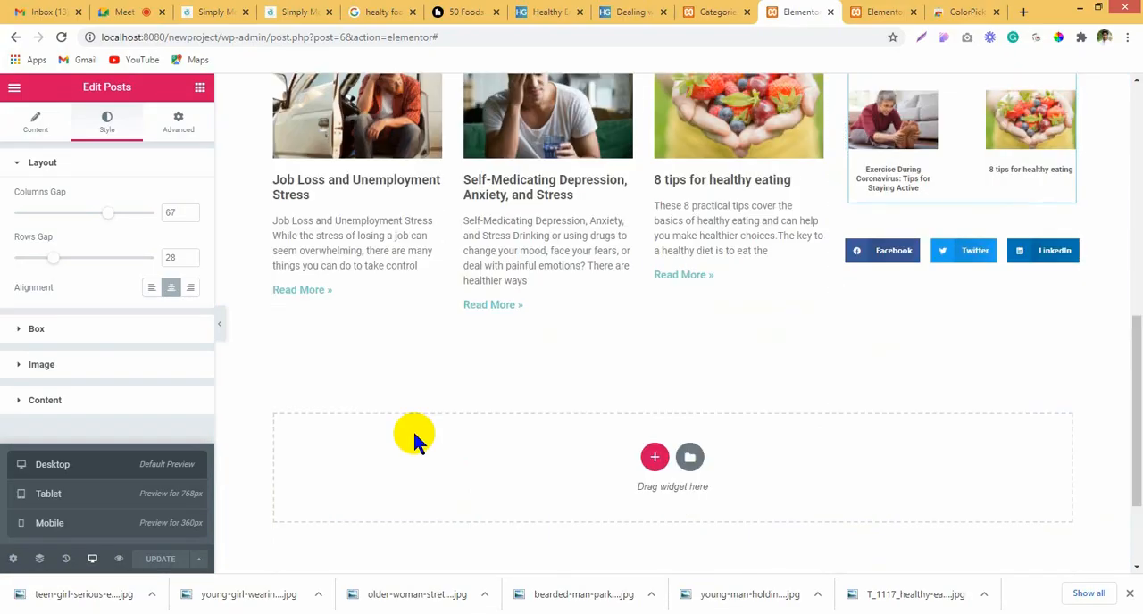
{"action": "scroll", "coordinate": [857, 259], "scroll_direction": "up", "scroll_amount": 10}
{"action": "scroll", "coordinate": [689, 217], "scroll_direction": "down", "scroll_amount": 9}
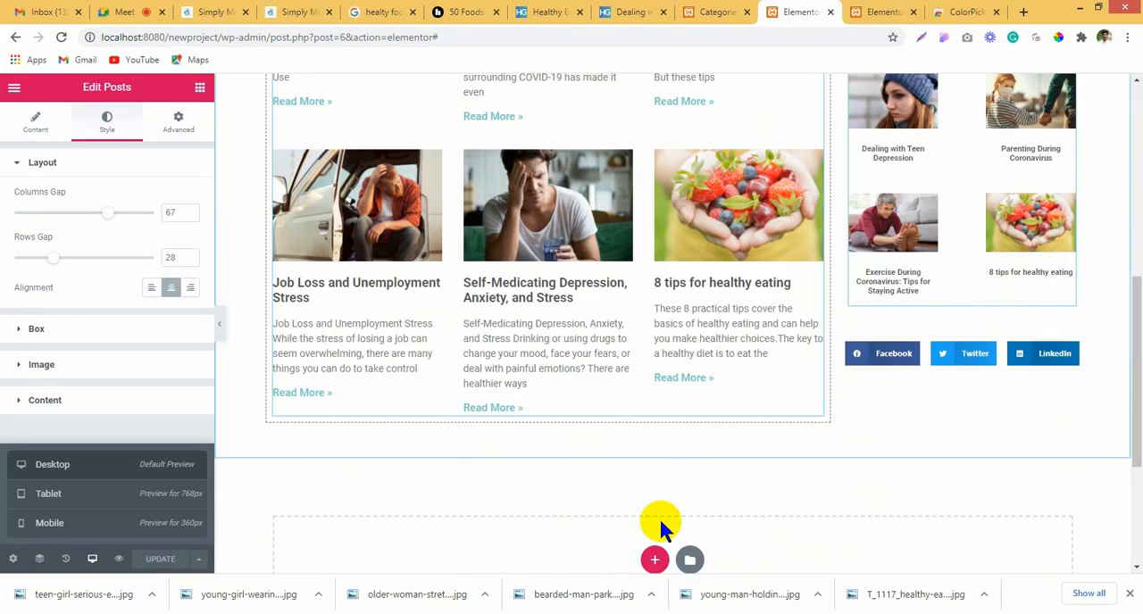
{"action": "left_click", "coordinate": [655, 560]}
{"action": "scroll", "coordinate": [687, 453], "scroll_direction": "down", "scroll_amount": 3}
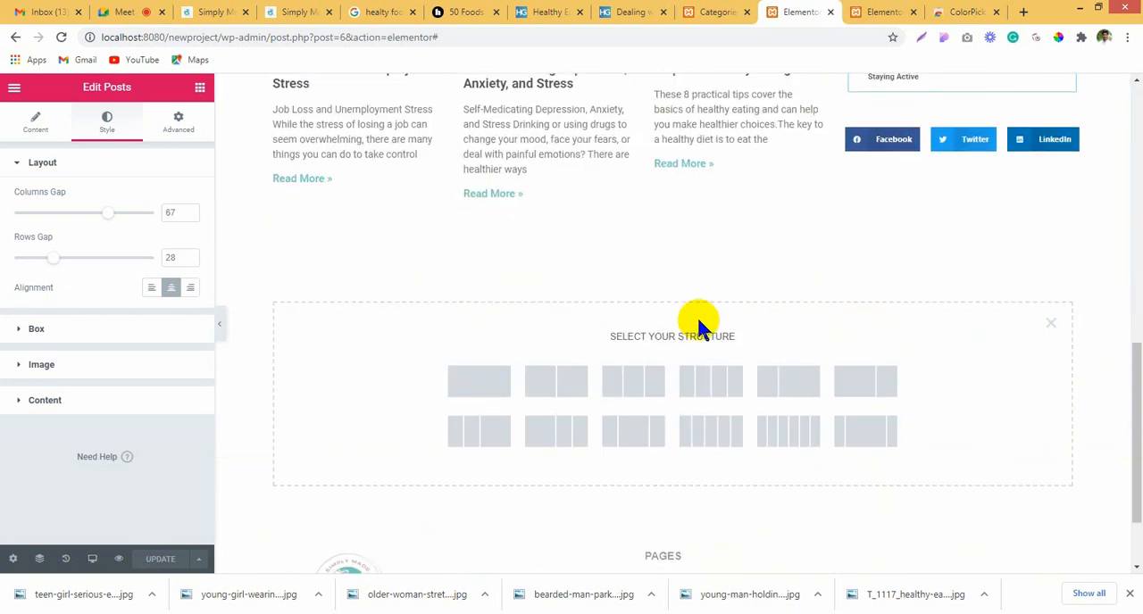
{"action": "left_click", "coordinate": [473, 382]}
Step: Copy the Recent Posts heading and paste it into the new single-column section
{"action": "scroll", "coordinate": [634, 267], "scroll_direction": "up", "scroll_amount": 3}
{"action": "scroll", "coordinate": [607, 268], "scroll_direction": "up", "scroll_amount": 5}
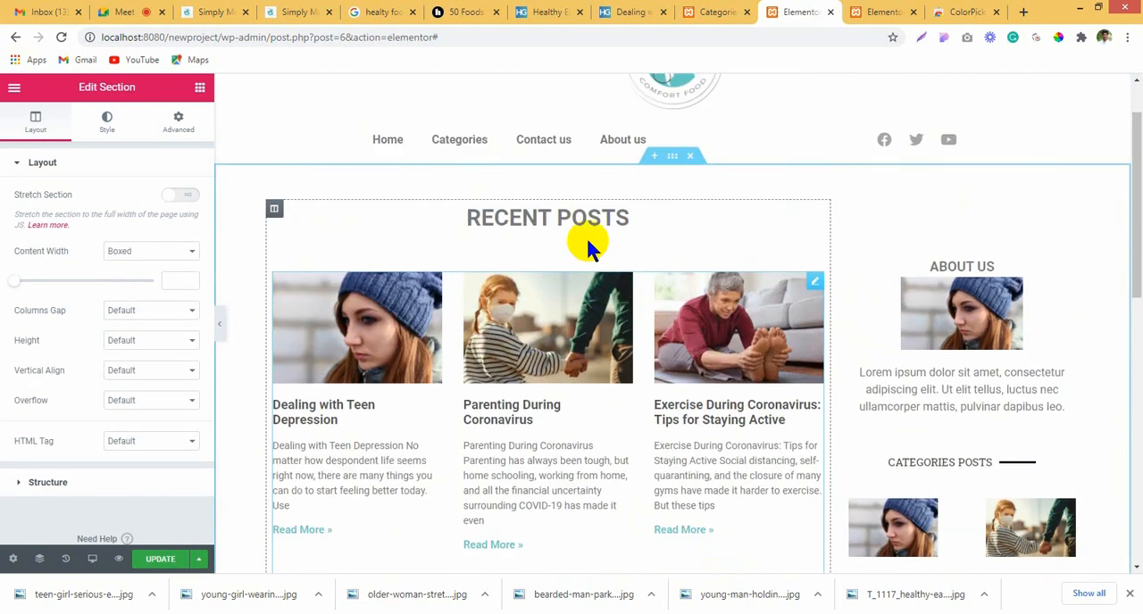
{"action": "right_click", "coordinate": [568, 217]}
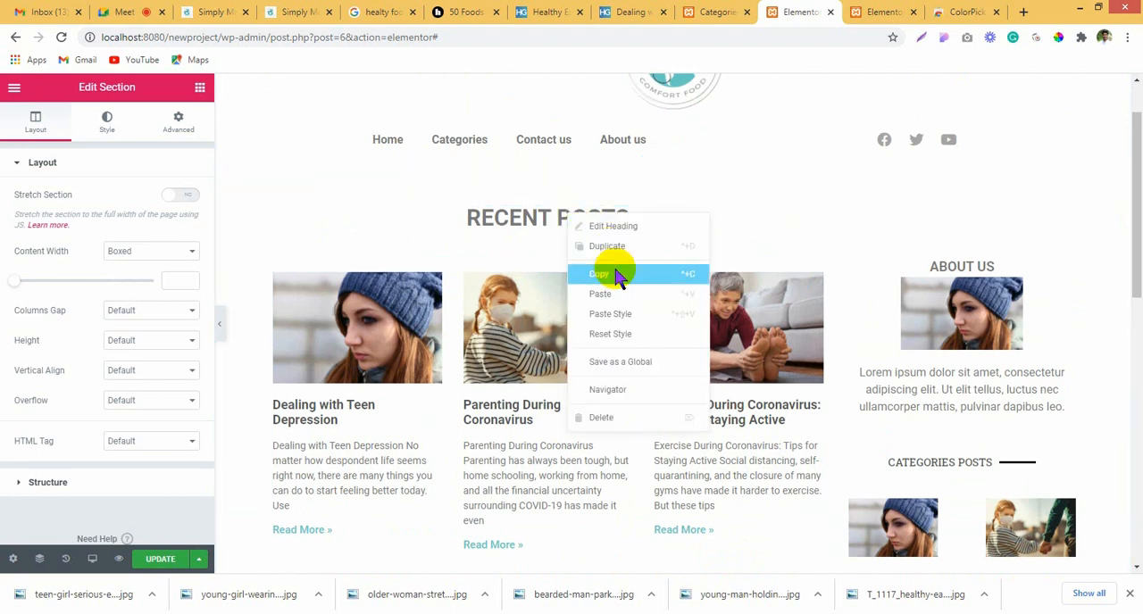
{"action": "left_click", "coordinate": [600, 273]}
{"action": "scroll", "coordinate": [614, 357], "scroll_direction": "down", "scroll_amount": 8}
{"action": "right_click", "coordinate": [629, 191]}
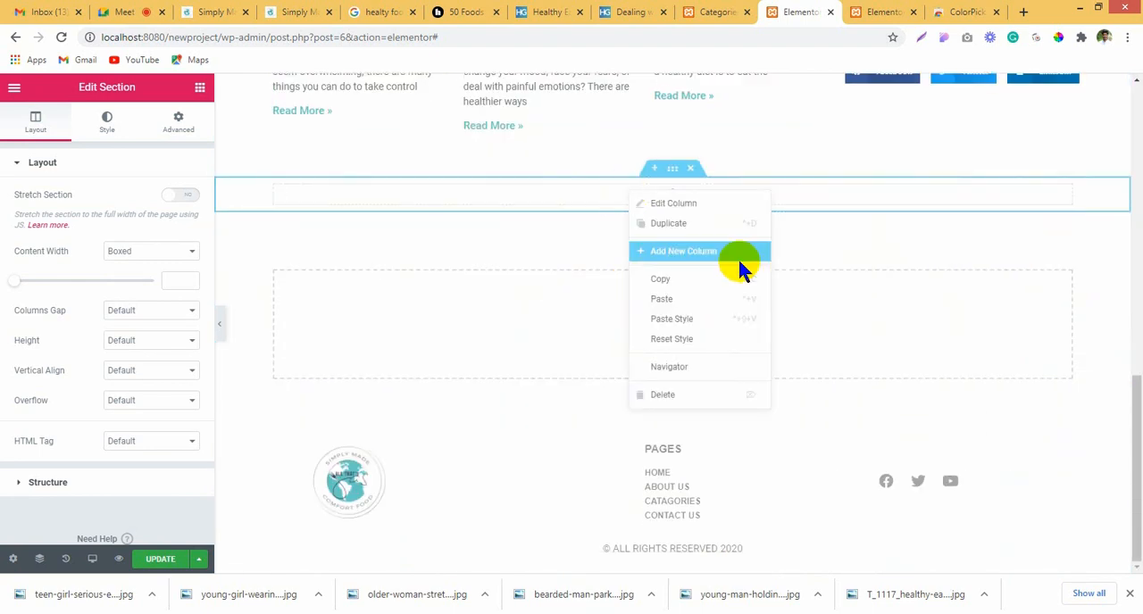
{"action": "left_click", "coordinate": [732, 302]}
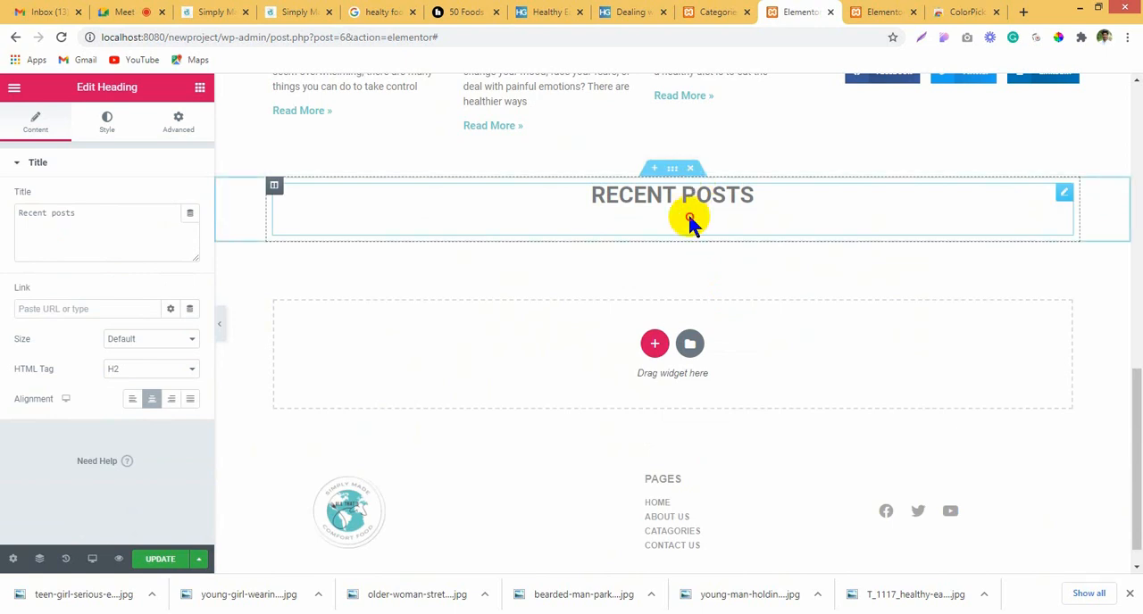
Step: Change the pasted heading's title to "Most visited catogies", correcting the spelling of "visited"
{"action": "left_click_drag", "start_coordinate": [89, 217], "coordinate": [5, 230]}
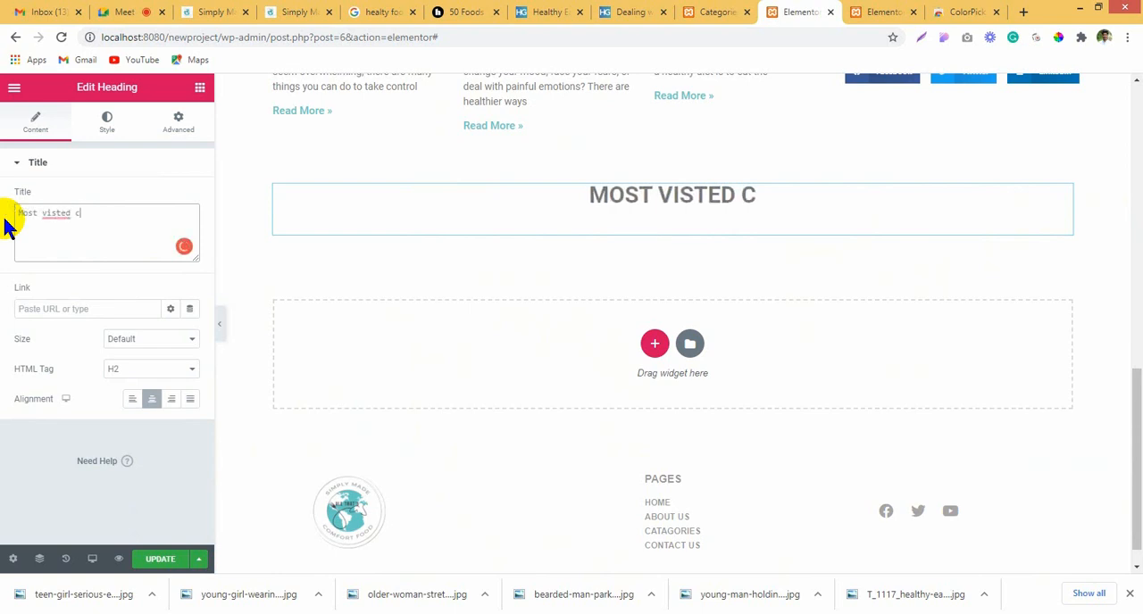
{"action": "type", "text": "togies"}
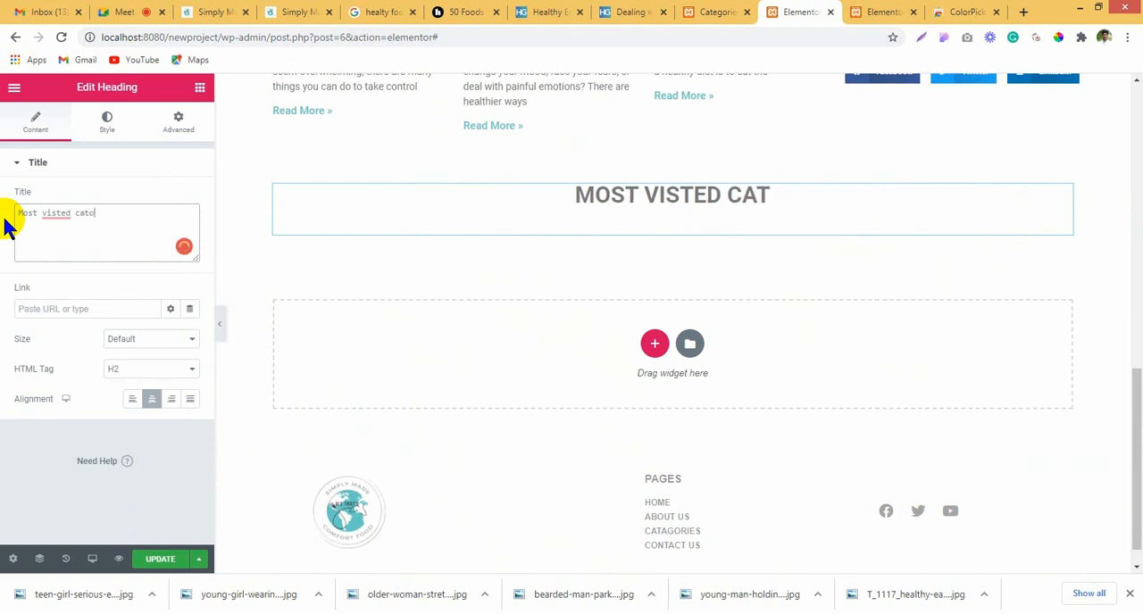
{"action": "left_click", "coordinate": [54, 212]}
{"action": "left_click", "coordinate": [67, 234]}
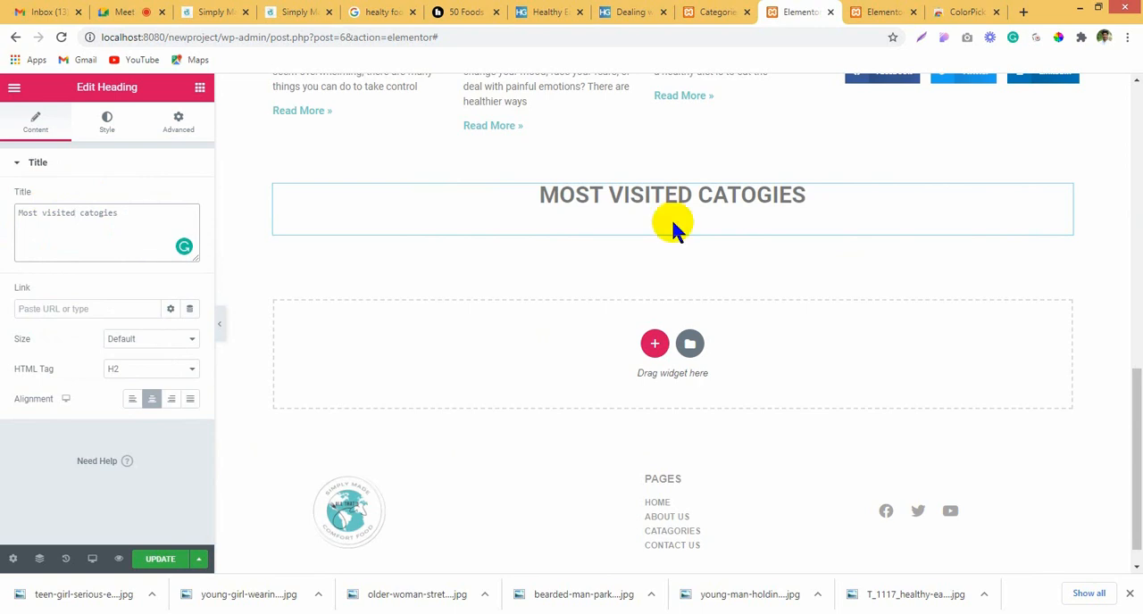
Step: Find the Posts widget and add it directly below the Most visited catogies heading
{"action": "left_click", "coordinate": [201, 92]}
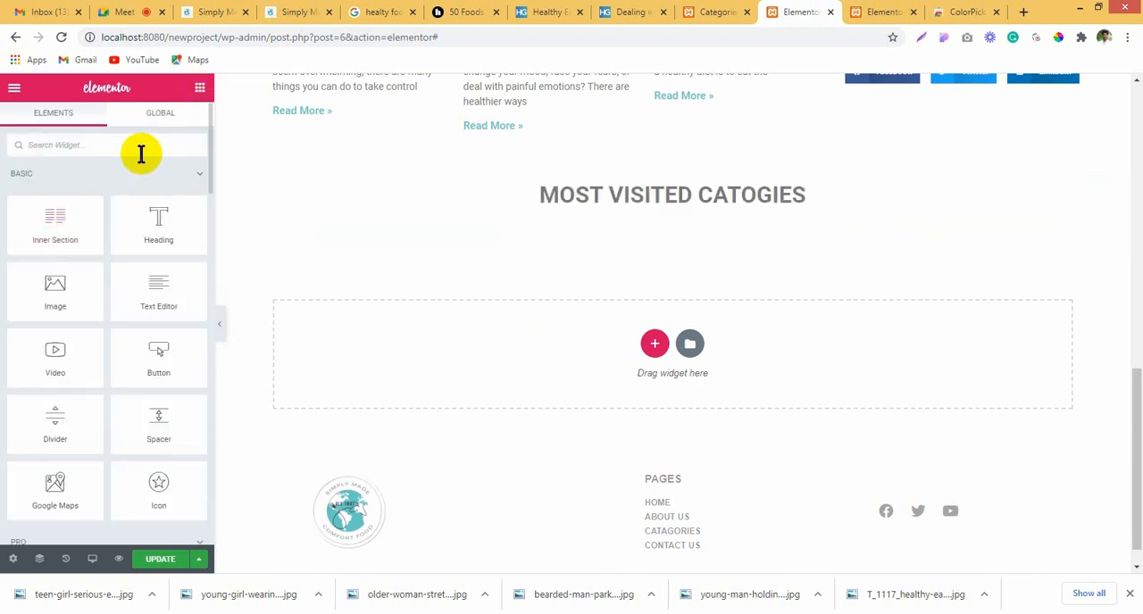
{"action": "type", "text": "post"}
{"action": "left_click_drag", "start_coordinate": [89, 319], "coordinate": [712, 234]}
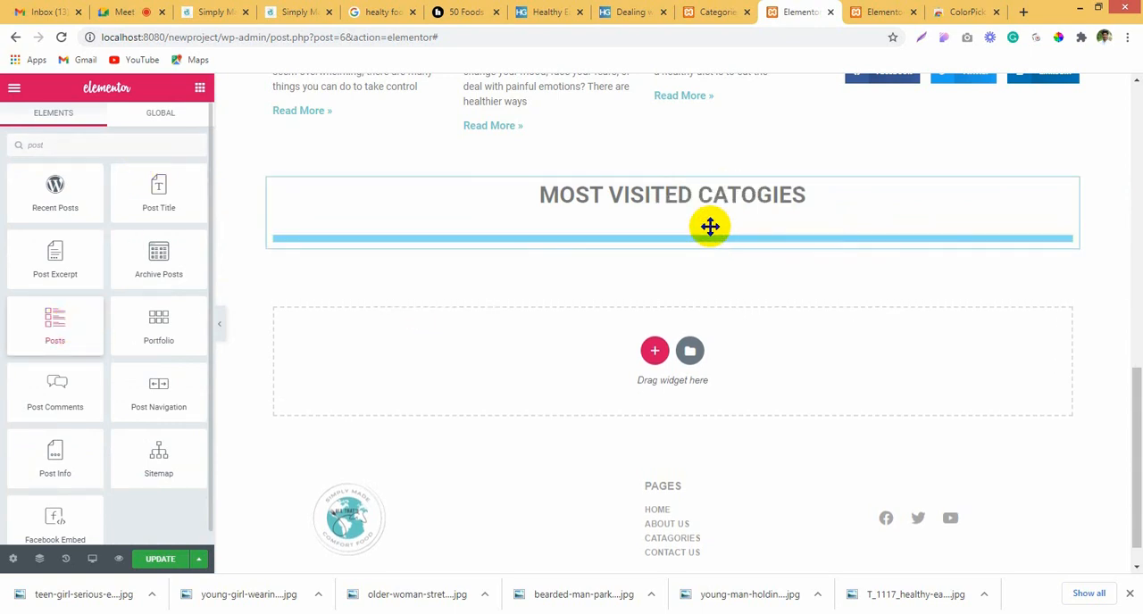
{"action": "left_click_drag", "start_coordinate": [710, 226], "coordinate": [708, 221]}
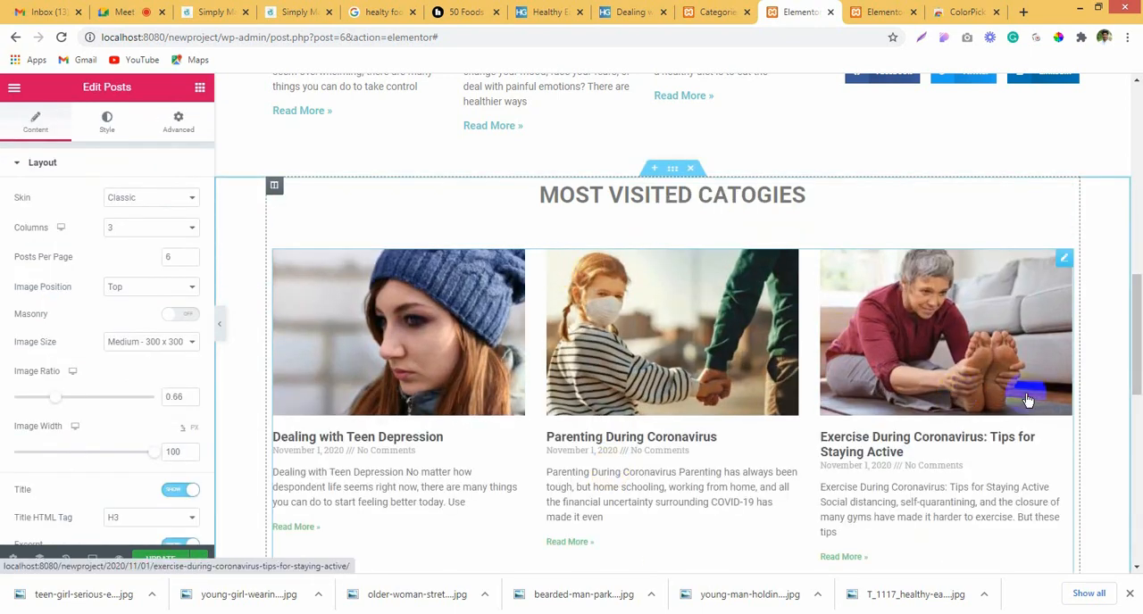
{"action": "scroll", "coordinate": [1027, 400], "scroll_direction": "down", "scroll_amount": 5}
{"action": "scroll", "coordinate": [1018, 398], "scroll_direction": "up", "scroll_amount": 7}
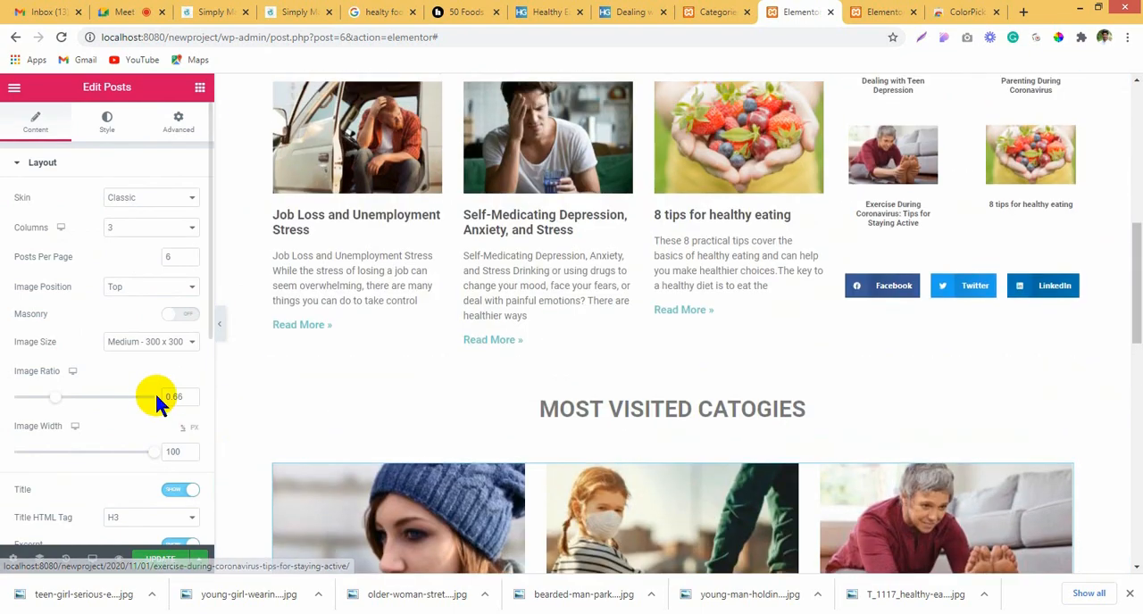
Step: Set the new Posts widget's query to include by Term with the term Categories: Healthy
{"action": "scroll", "coordinate": [107, 496], "scroll_direction": "down", "scroll_amount": 3}
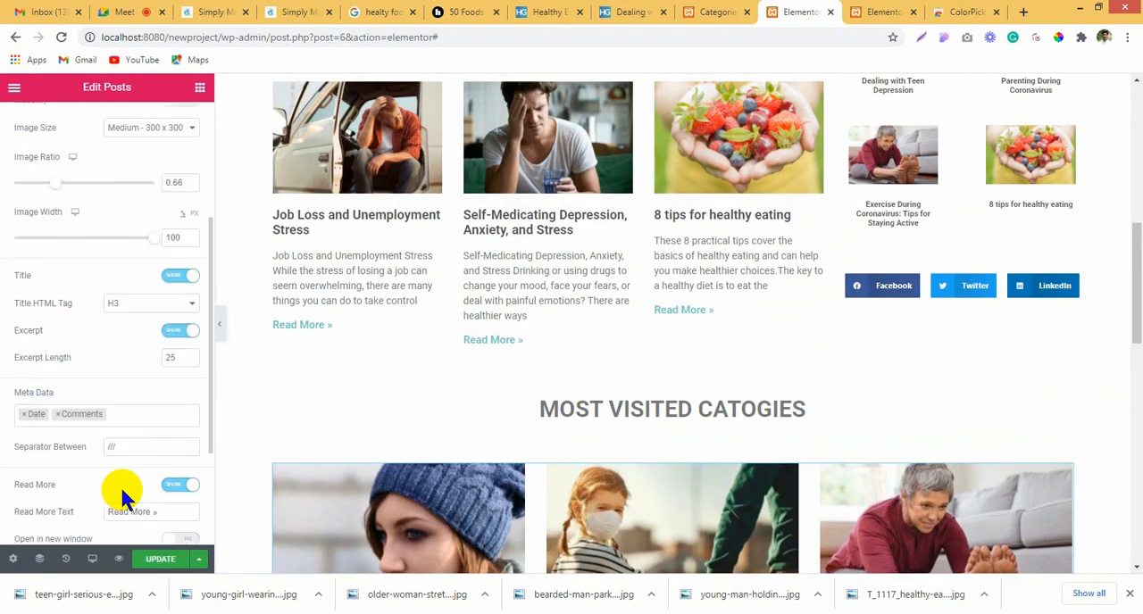
{"action": "scroll", "coordinate": [99, 415], "scroll_direction": "down", "scroll_amount": 2}
{"action": "left_click", "coordinate": [93, 410]}
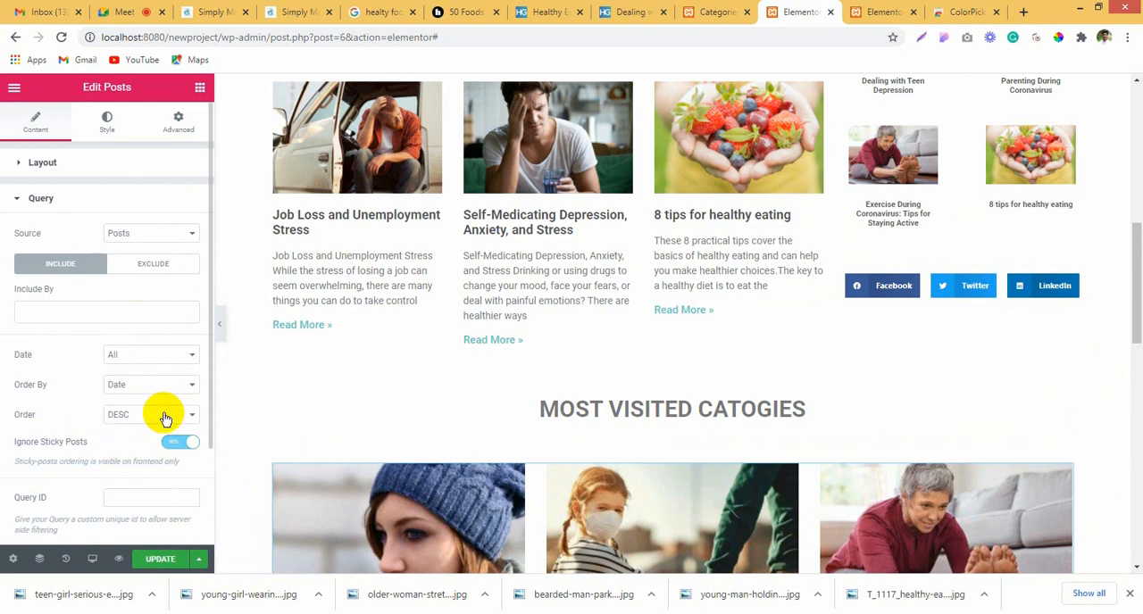
{"action": "left_click", "coordinate": [83, 310]}
{"action": "left_click", "coordinate": [75, 332]}
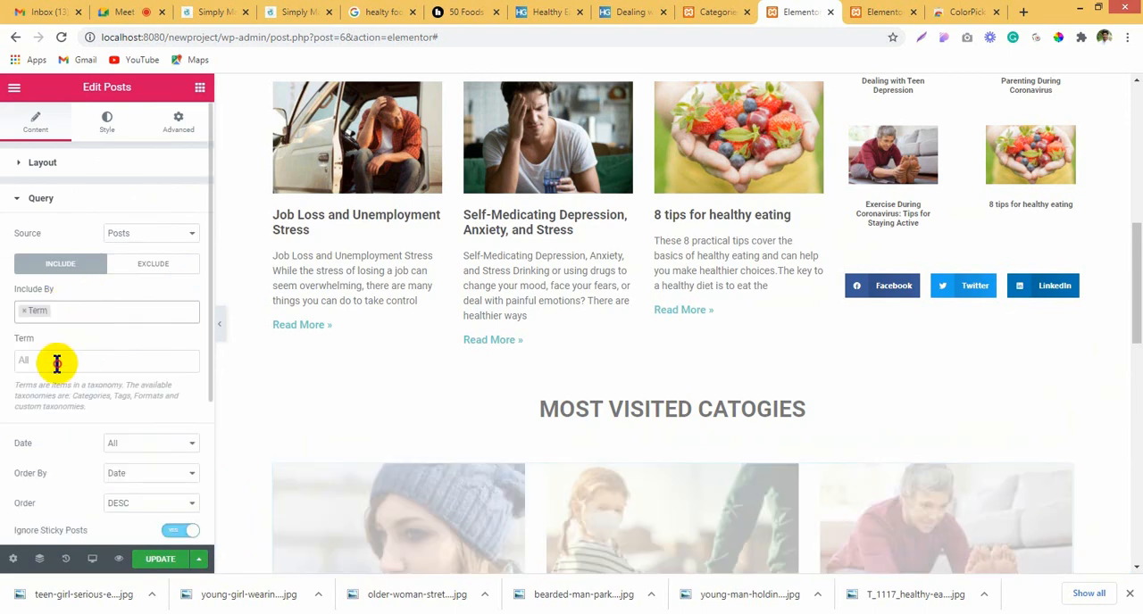
{"action": "left_click", "coordinate": [56, 363]}
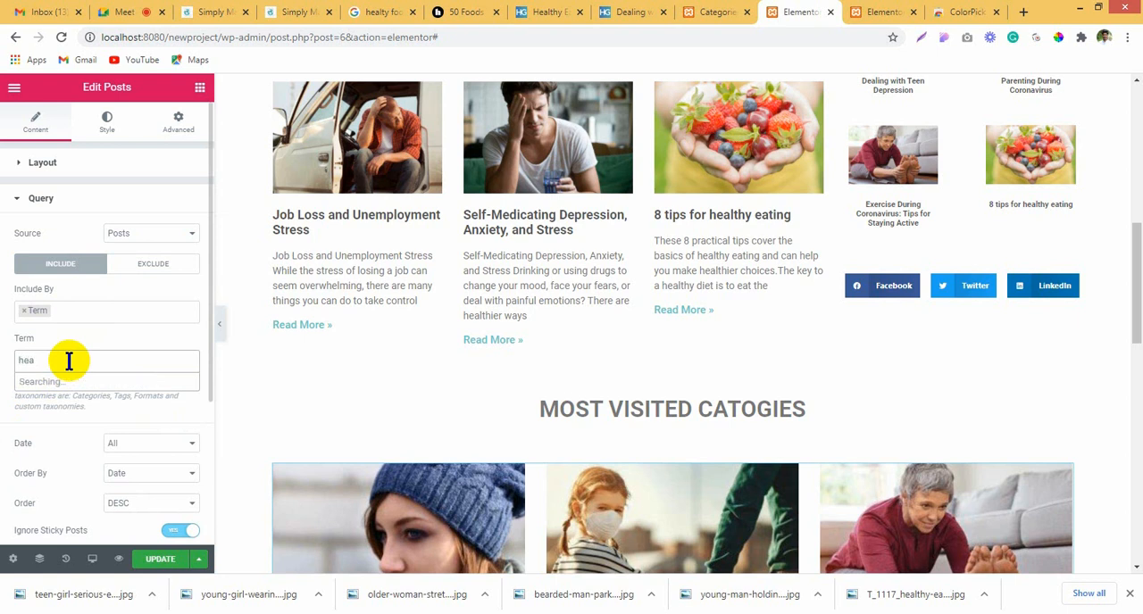
{"action": "type", "text": "heal"}
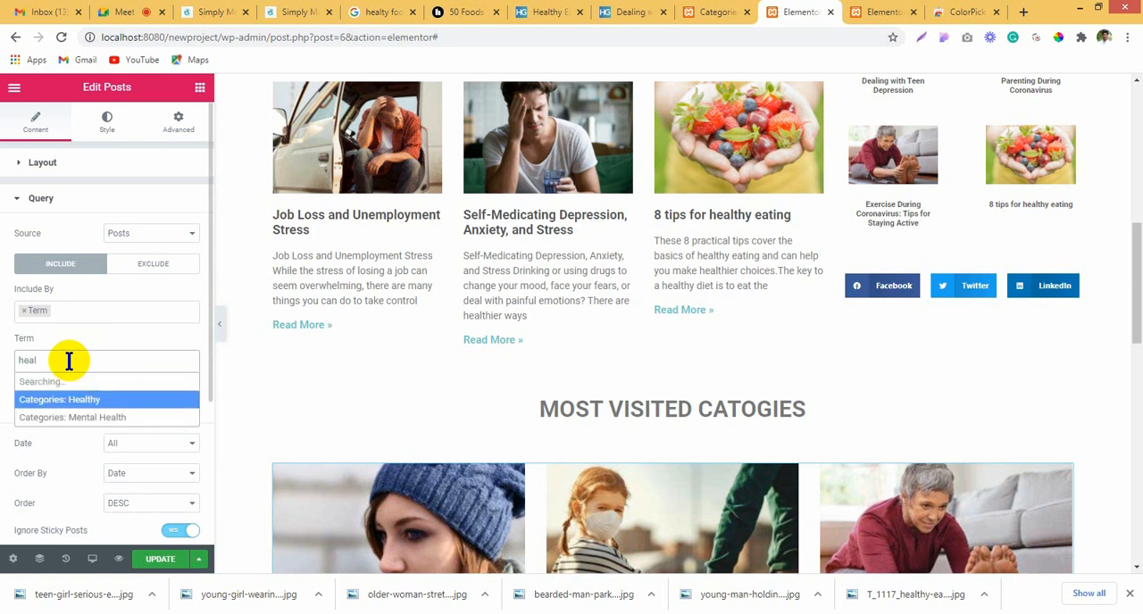
{"action": "left_click", "coordinate": [70, 366]}
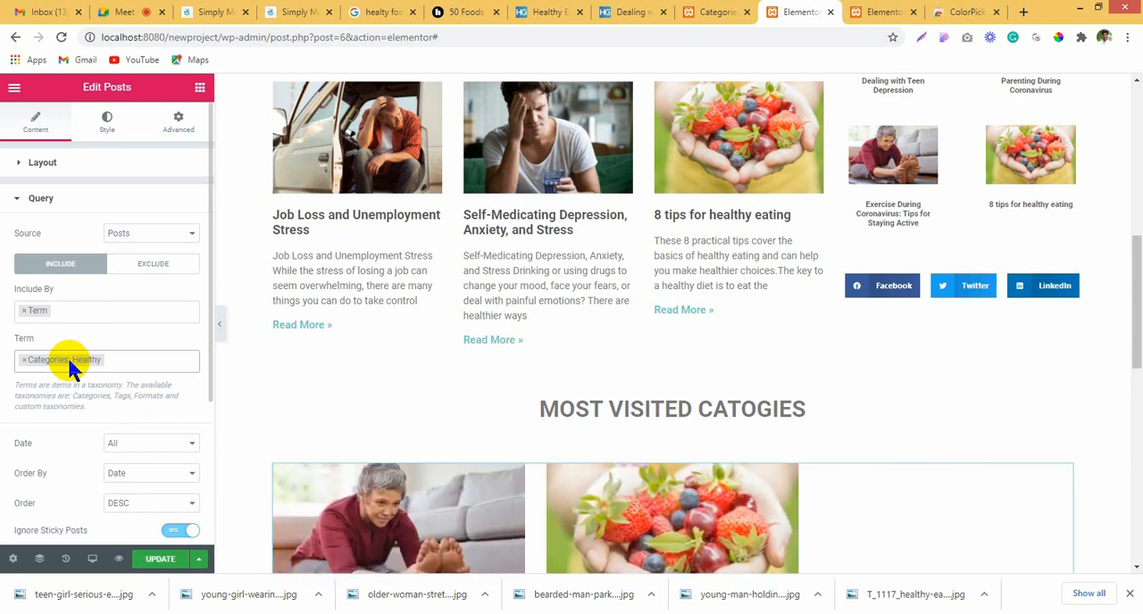
{"action": "scroll", "coordinate": [521, 375], "scroll_direction": "down", "scroll_amount": 2}
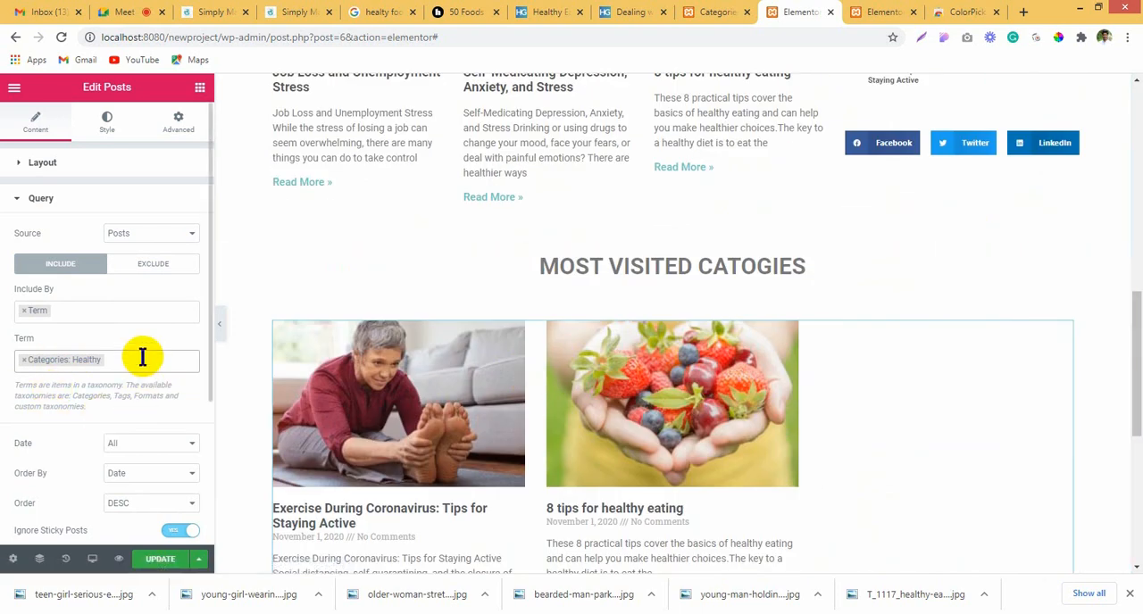
Step: Try 1 post per page in the new Posts widget, and settle on 2
{"action": "left_click", "coordinate": [81, 159]}
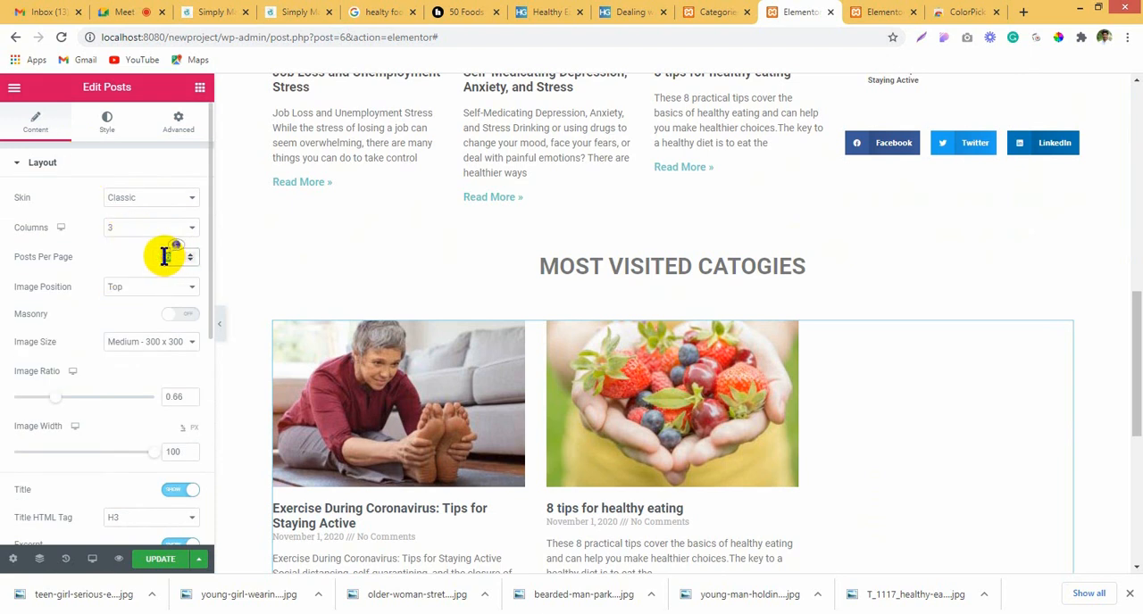
{"action": "type", "text": "1"}
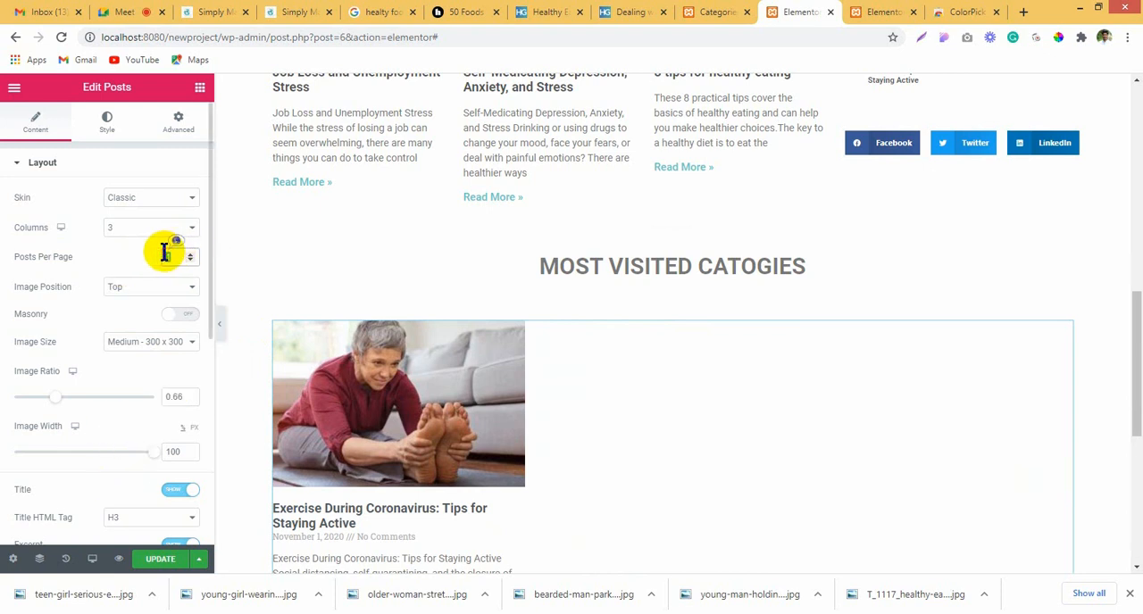
{"action": "type", "text": "2"}
Step: Hide the excerpt of the posts under the Most visited catogies heading
{"action": "scroll", "coordinate": [150, 416], "scroll_direction": "down", "scroll_amount": 3}
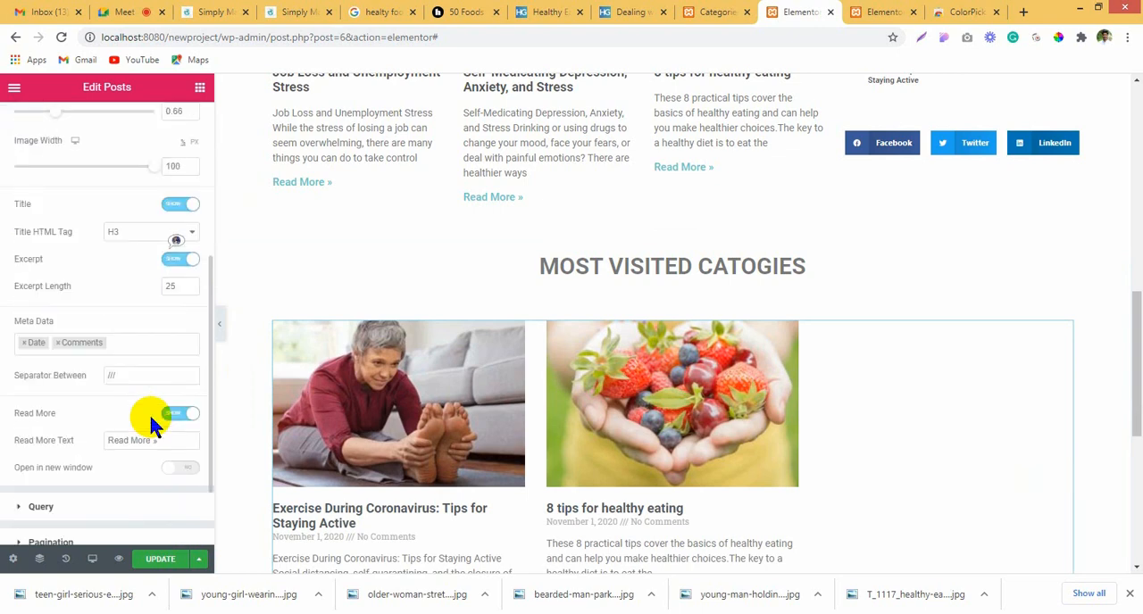
{"action": "scroll", "coordinate": [127, 415], "scroll_direction": "up", "scroll_amount": 2}
{"action": "scroll", "coordinate": [139, 398], "scroll_direction": "down", "scroll_amount": 4}
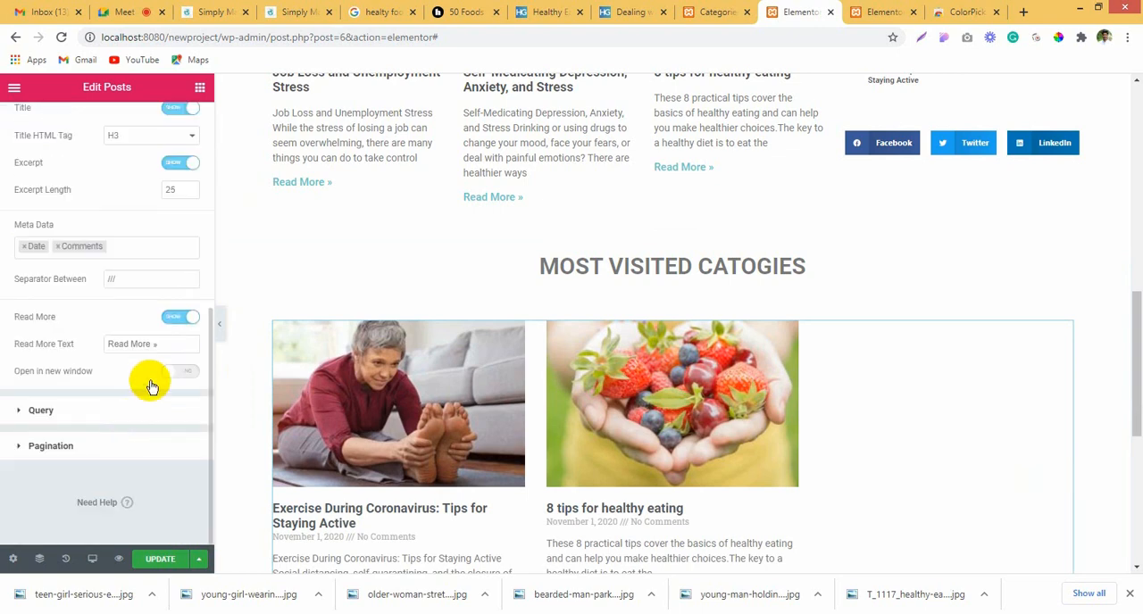
{"action": "left_click", "coordinate": [178, 164]}
{"action": "scroll", "coordinate": [518, 495], "scroll_direction": "down", "scroll_amount": 1}
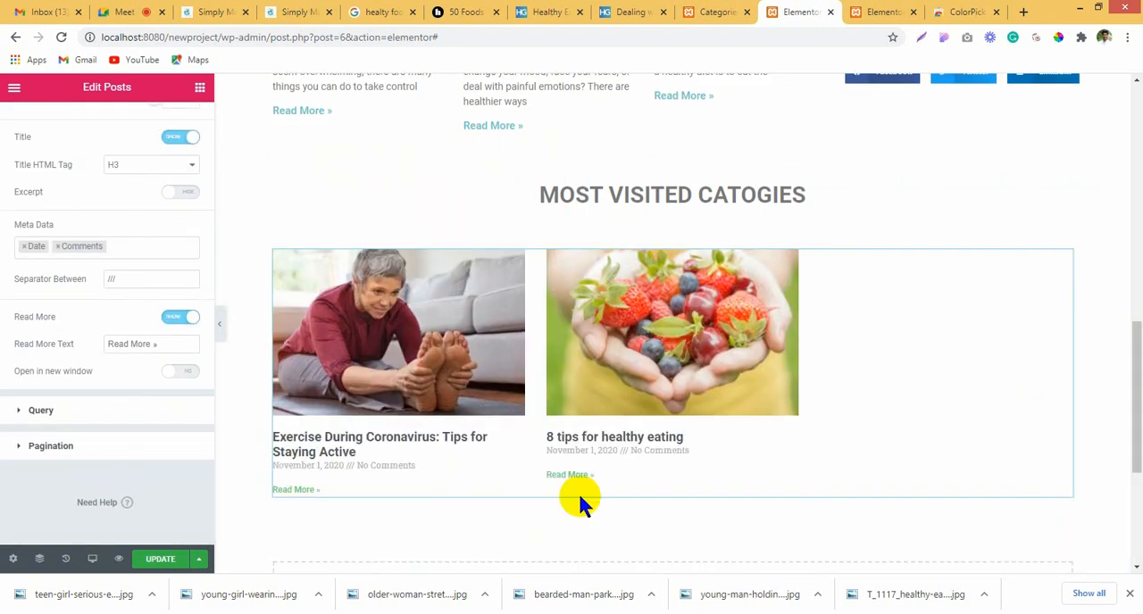
Step: Remove Comments and Date from the meta data of the Most visited catogies posts
{"action": "scroll", "coordinate": [8, 375], "scroll_direction": "up", "scroll_amount": 2}
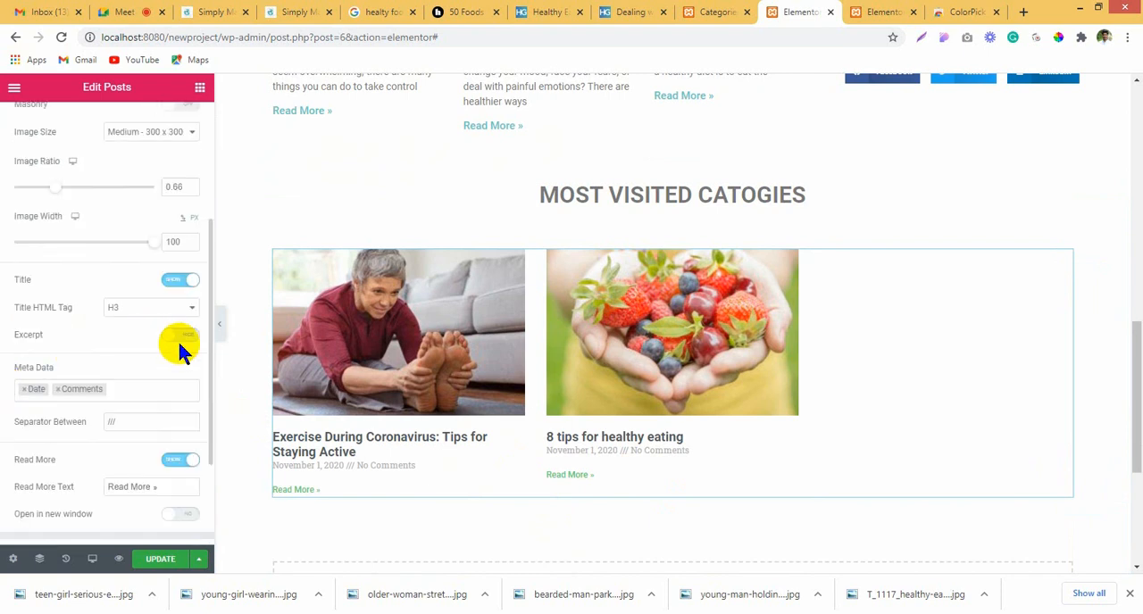
{"action": "left_click", "coordinate": [130, 386]}
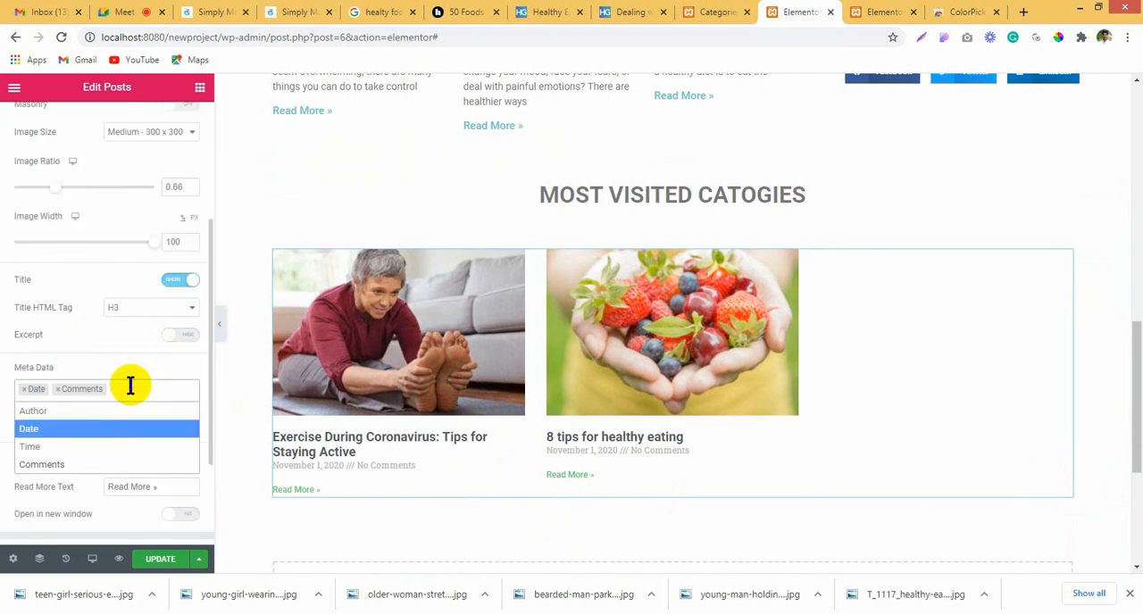
{"action": "left_click", "coordinate": [58, 390]}
{"action": "left_click", "coordinate": [23, 389]}
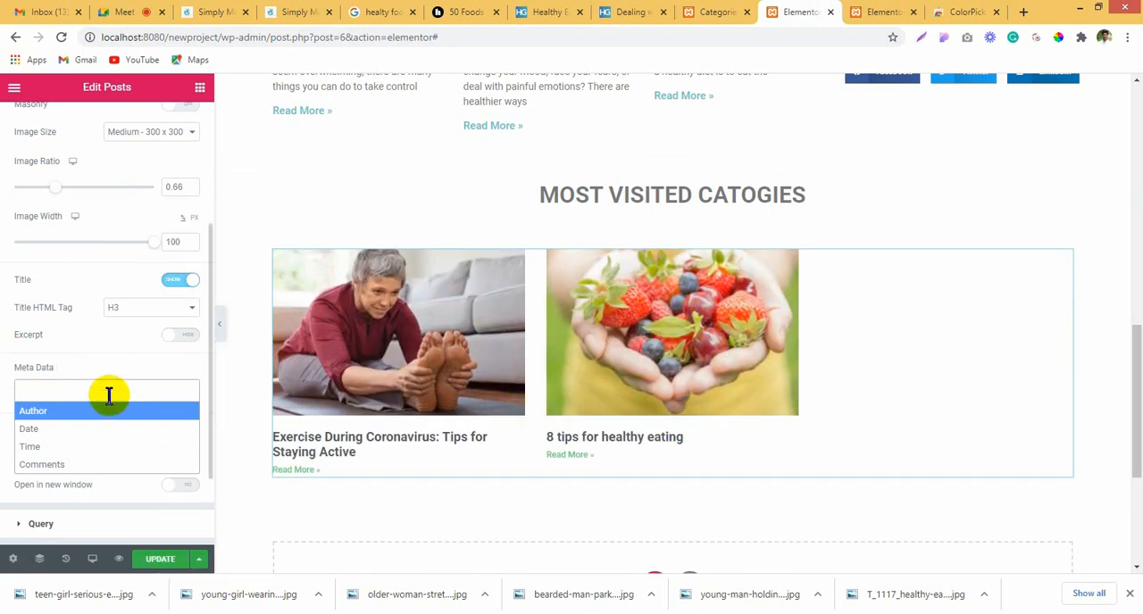
Step: Hide the Read More link of the posts under the Most visited catogies heading
{"action": "left_click", "coordinate": [91, 364]}
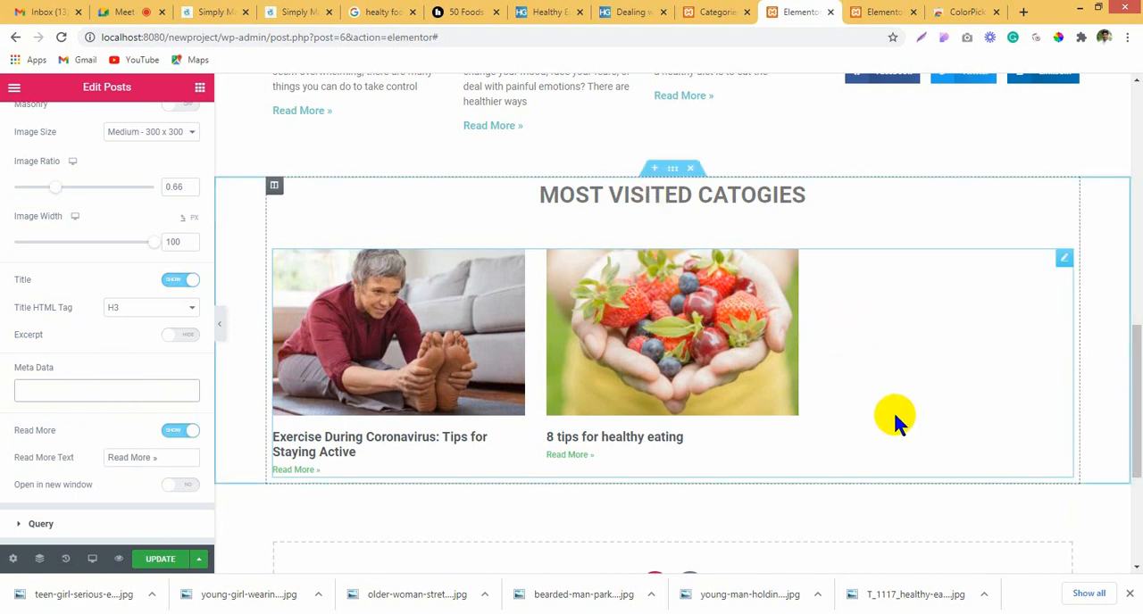
{"action": "left_click", "coordinate": [176, 430]}
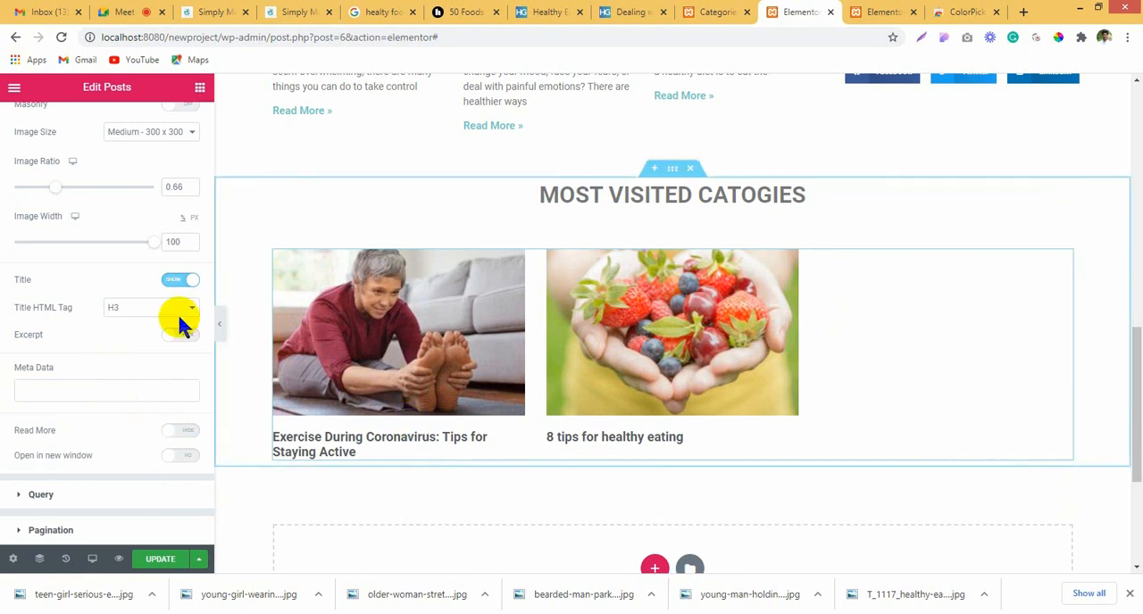
Step: Add the term Categories: Mental Health to the query of the Most visited catogies Posts widget
{"action": "scroll", "coordinate": [125, 347], "scroll_direction": "up", "scroll_amount": 3}
{"action": "scroll", "coordinate": [100, 516], "scroll_direction": "down", "scroll_amount": 4}
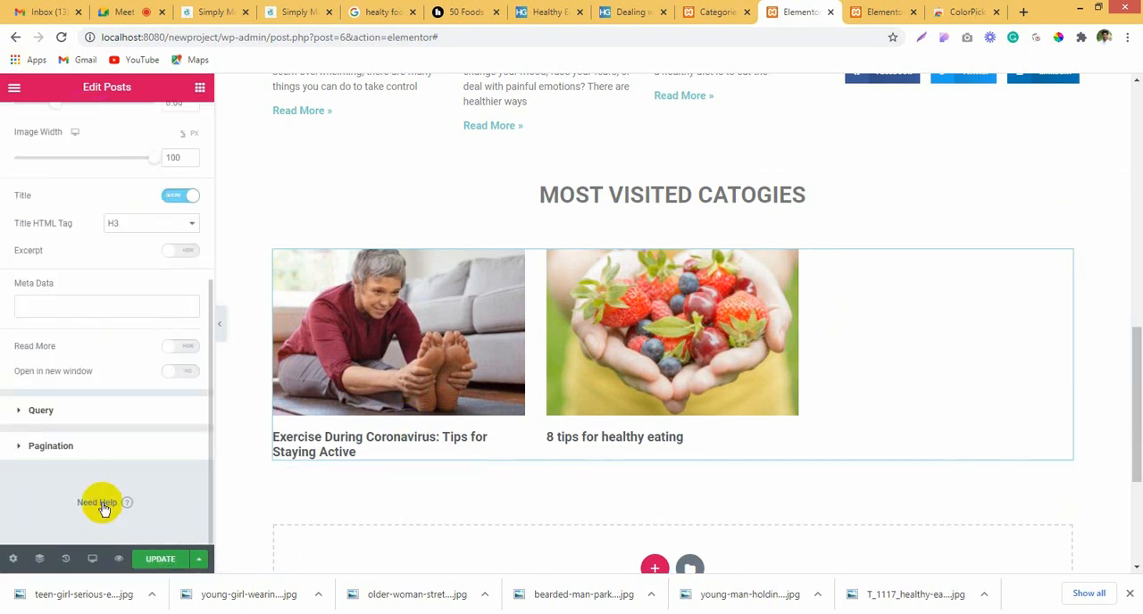
{"action": "left_click", "coordinate": [111, 420]}
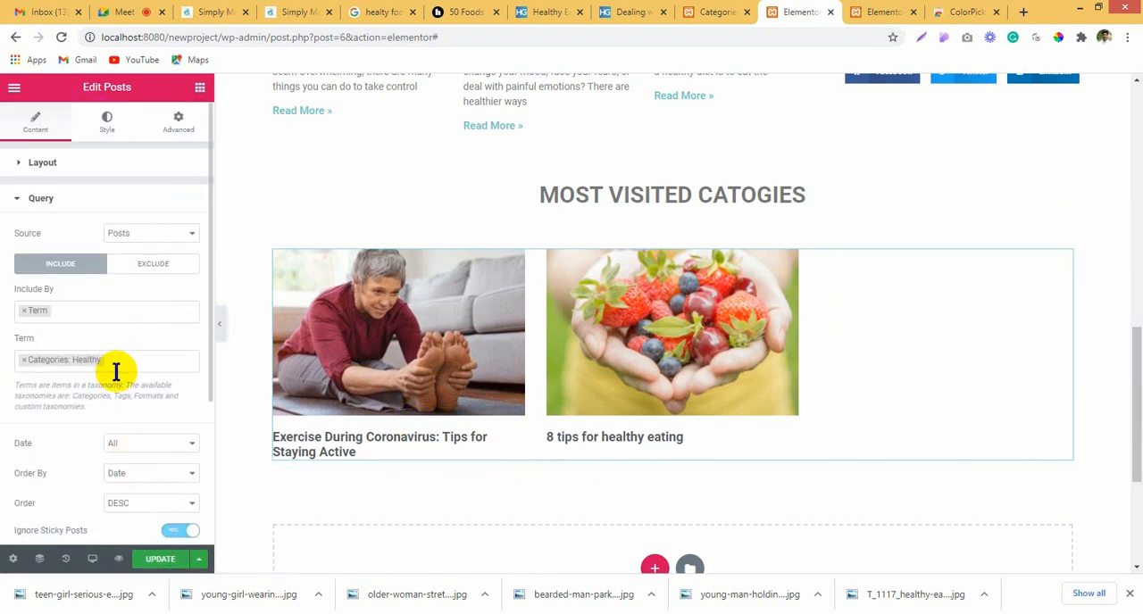
{"action": "left_click", "coordinate": [133, 361]}
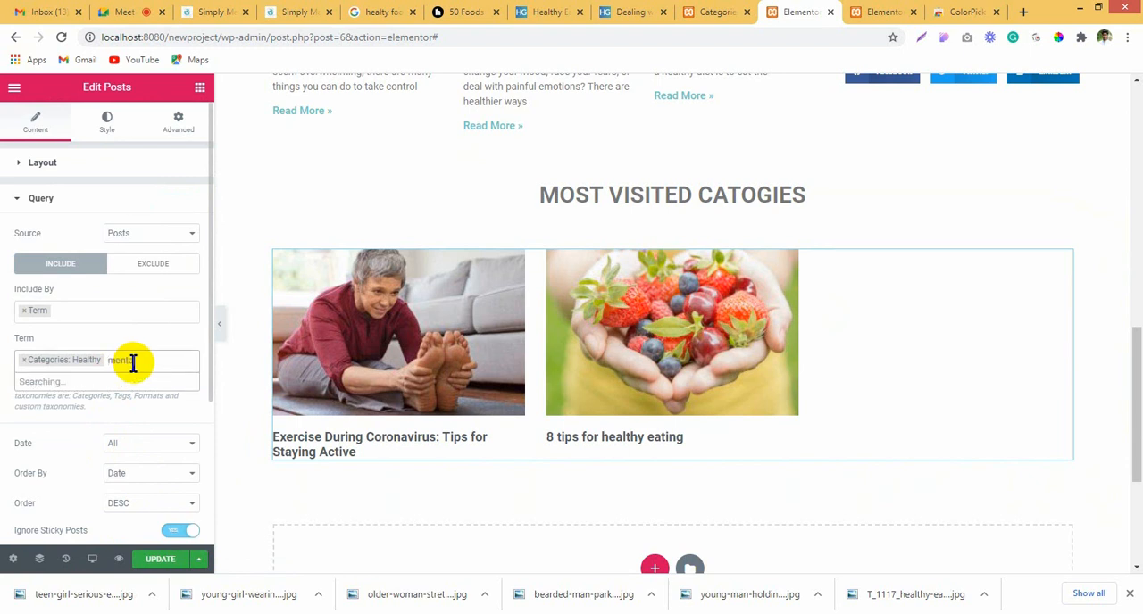
{"action": "left_click", "coordinate": [121, 382]}
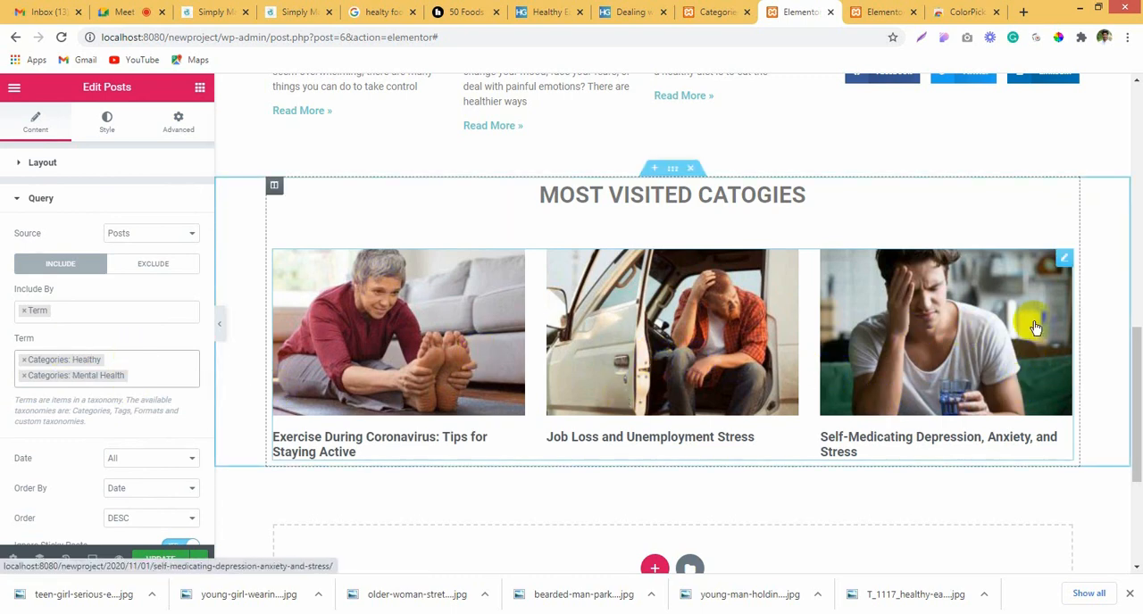
Step: Set the Most visited catogies section's padding to 50 px top and bottom and 0 on the sides, and update the page
{"action": "scroll", "coordinate": [711, 370], "scroll_direction": "up", "scroll_amount": 3}
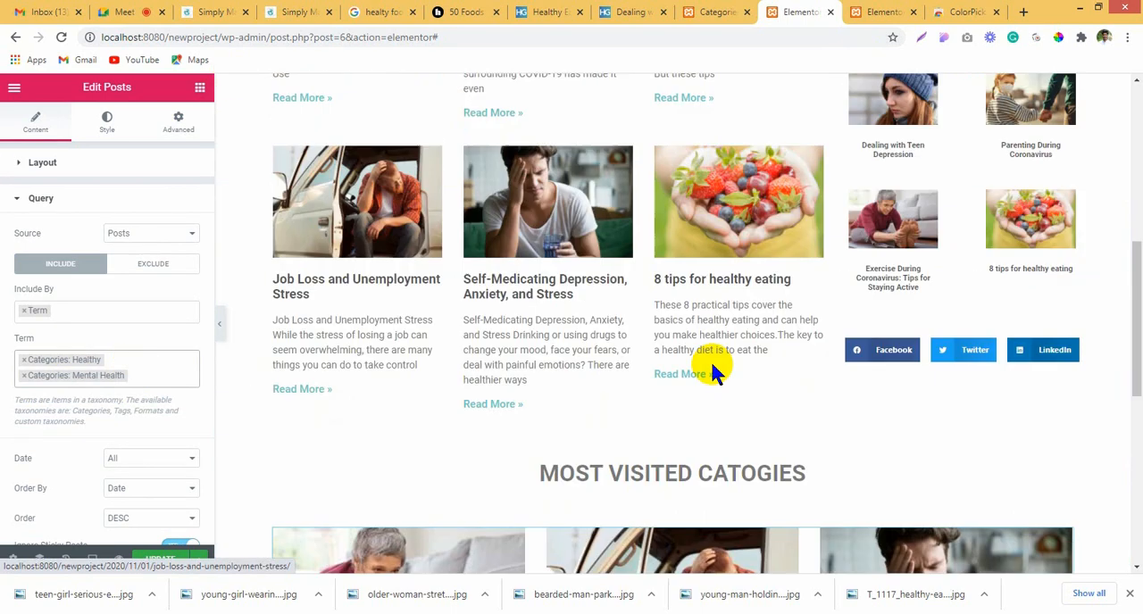
{"action": "scroll", "coordinate": [724, 383], "scroll_direction": "down", "scroll_amount": 4}
{"action": "scroll", "coordinate": [724, 389], "scroll_direction": "up", "scroll_amount": 2}
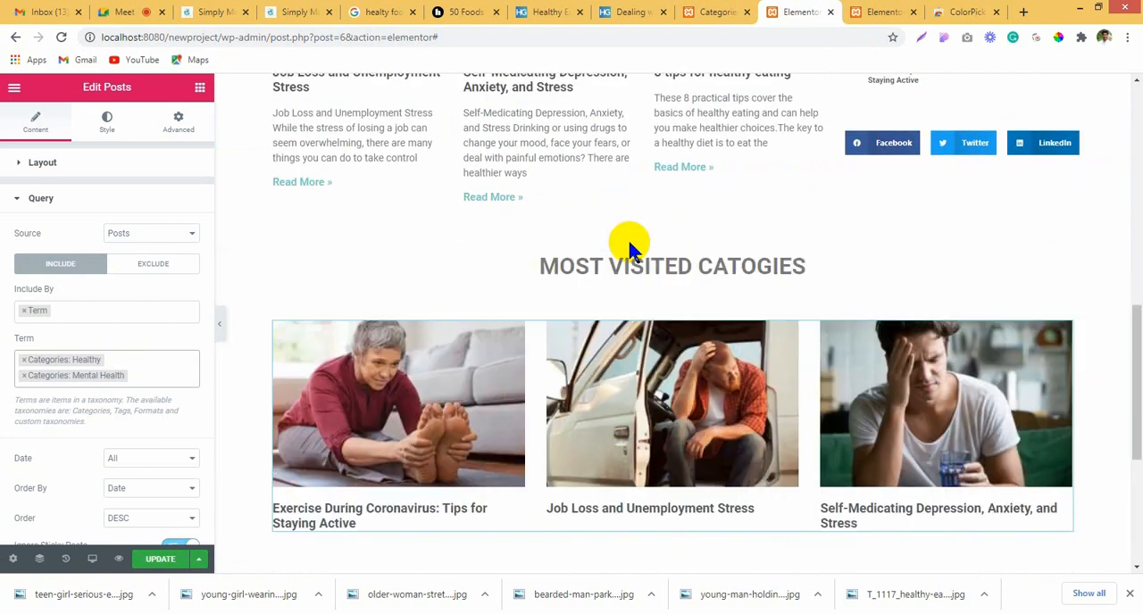
{"action": "left_click", "coordinate": [675, 240]}
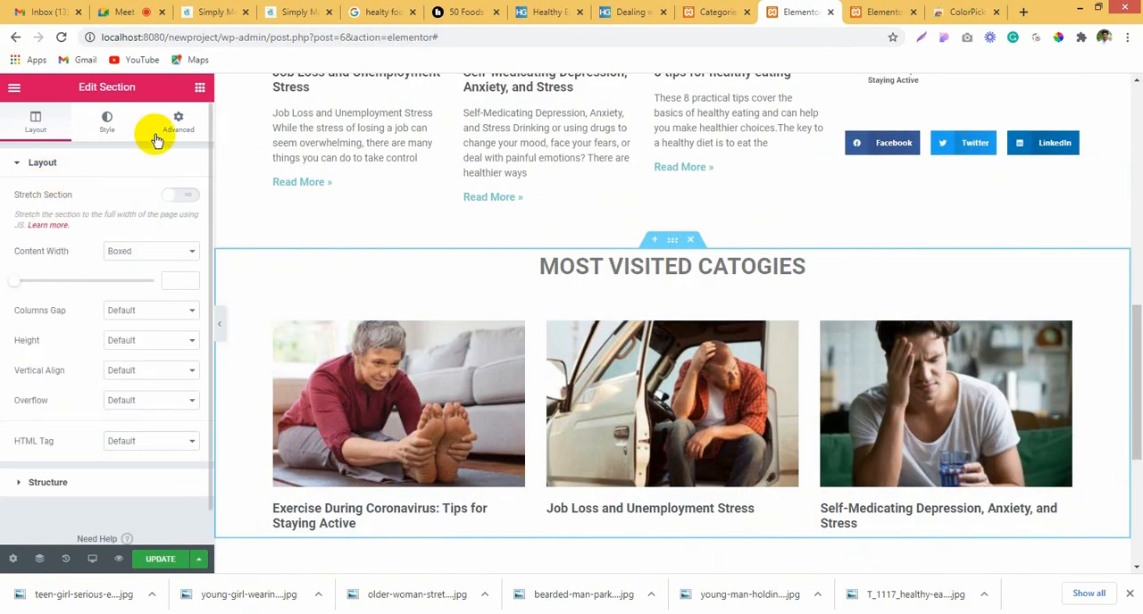
{"action": "left_click", "coordinate": [182, 125]}
{"action": "left_click", "coordinate": [181, 222]}
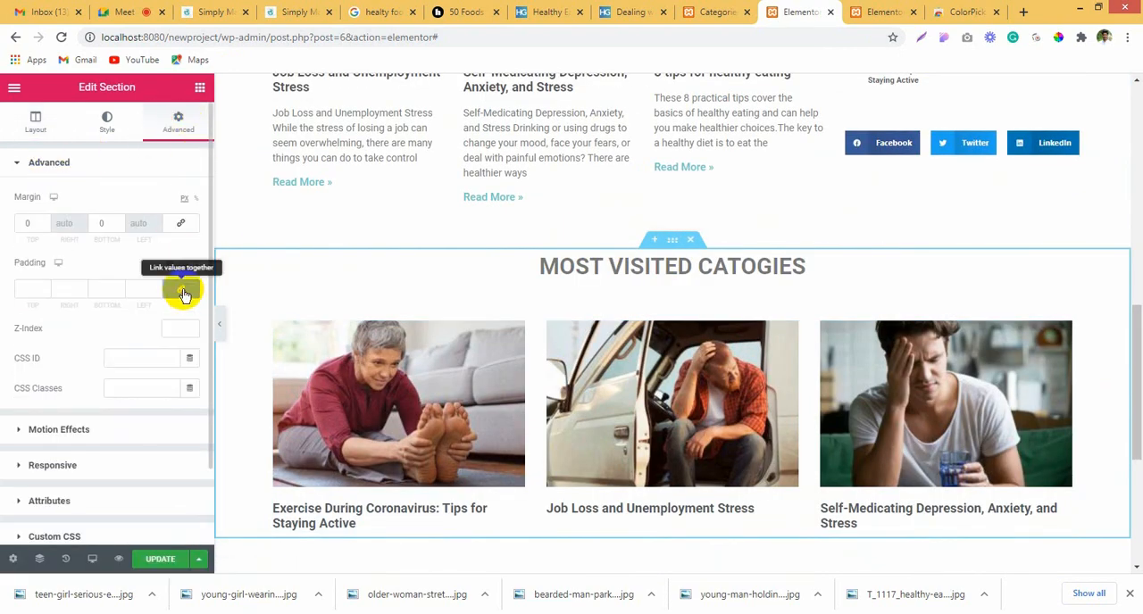
{"action": "left_click", "coordinate": [182, 292]}
{"action": "type", "text": "4"}
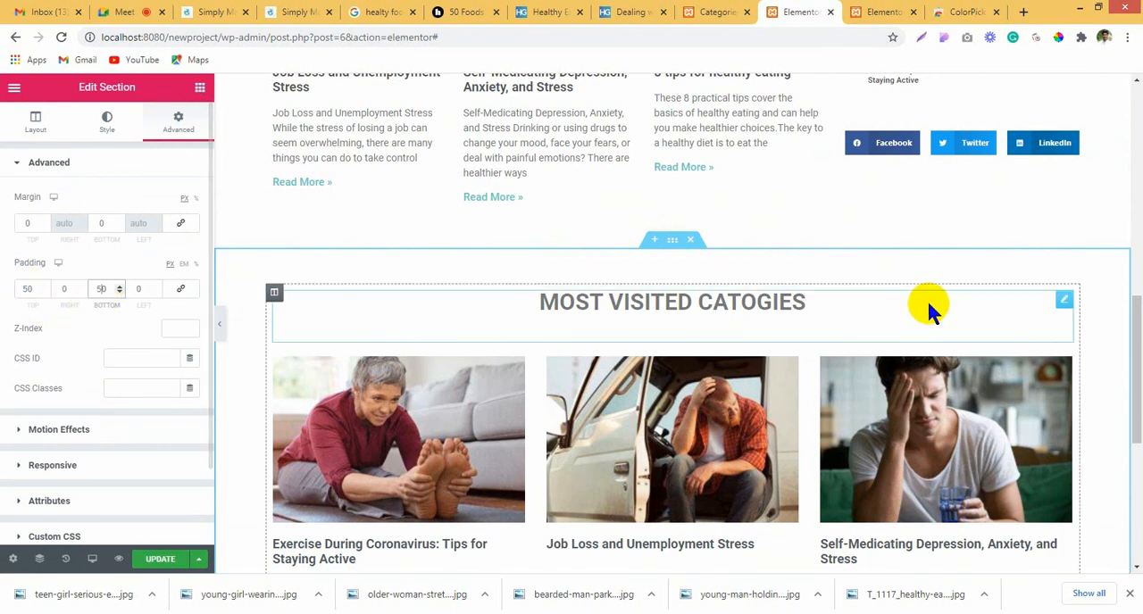
{"action": "scroll", "coordinate": [926, 299], "scroll_direction": "down", "scroll_amount": 2}
{"action": "left_click", "coordinate": [174, 558]}
{"action": "scroll", "coordinate": [614, 455], "scroll_direction": "up", "scroll_amount": 9}
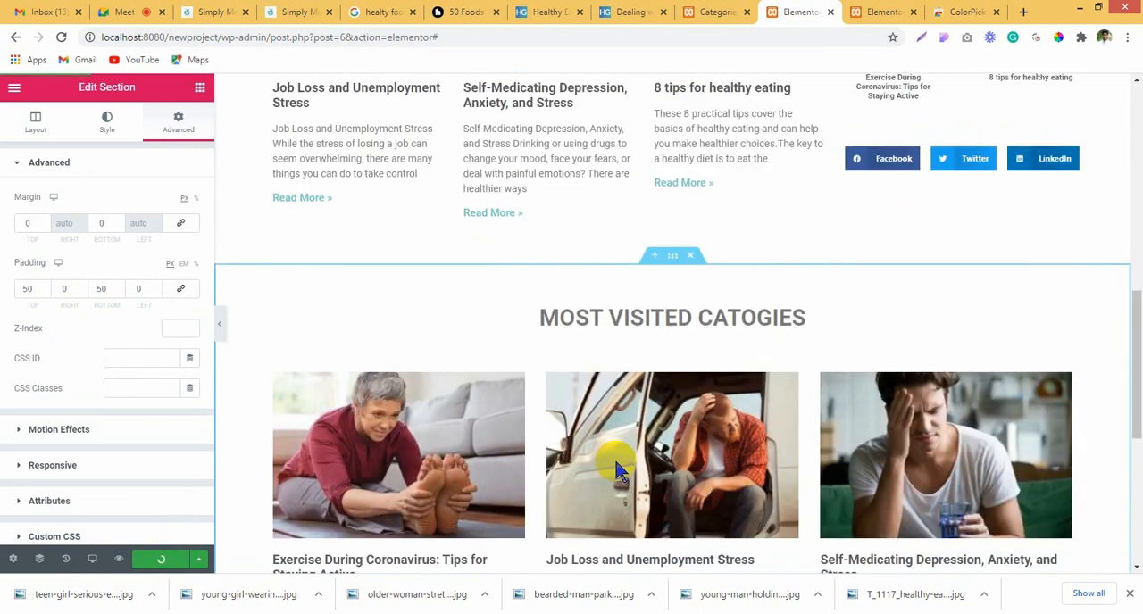
Step: Preview the home page and review it from the header through the recent posts and Most visited catogies section
{"action": "scroll", "coordinate": [617, 439], "scroll_direction": "down", "scroll_amount": 6}
{"action": "scroll", "coordinate": [654, 438], "scroll_direction": "down", "scroll_amount": 4}
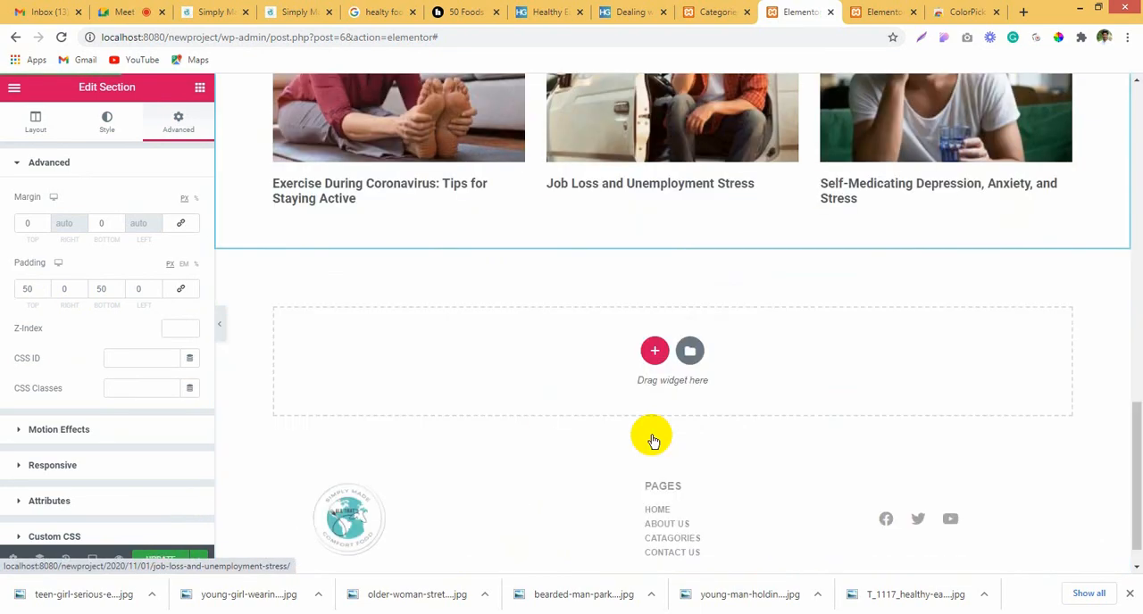
{"action": "scroll", "coordinate": [658, 426], "scroll_direction": "up", "scroll_amount": 10}
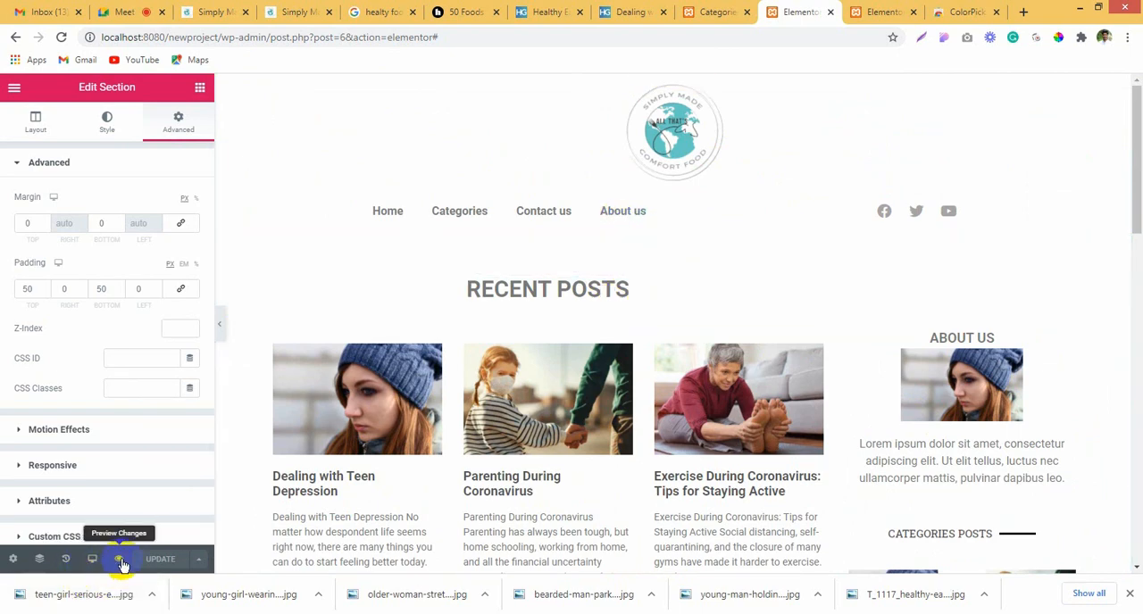
{"action": "scroll", "coordinate": [783, 369], "scroll_direction": "down", "scroll_amount": 5}
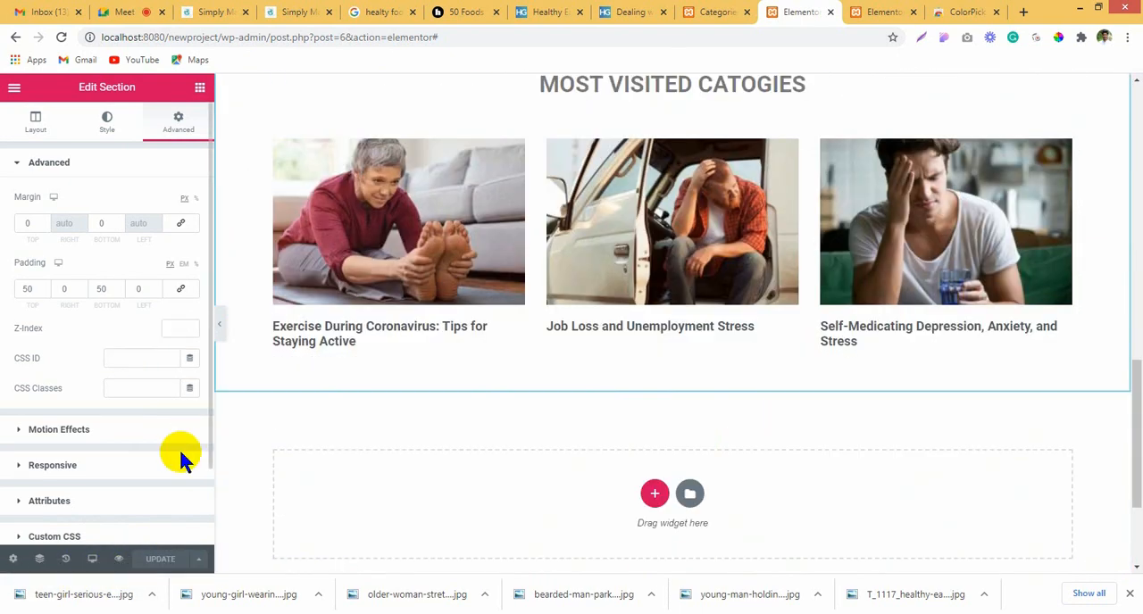
{"action": "left_click", "coordinate": [122, 559]}
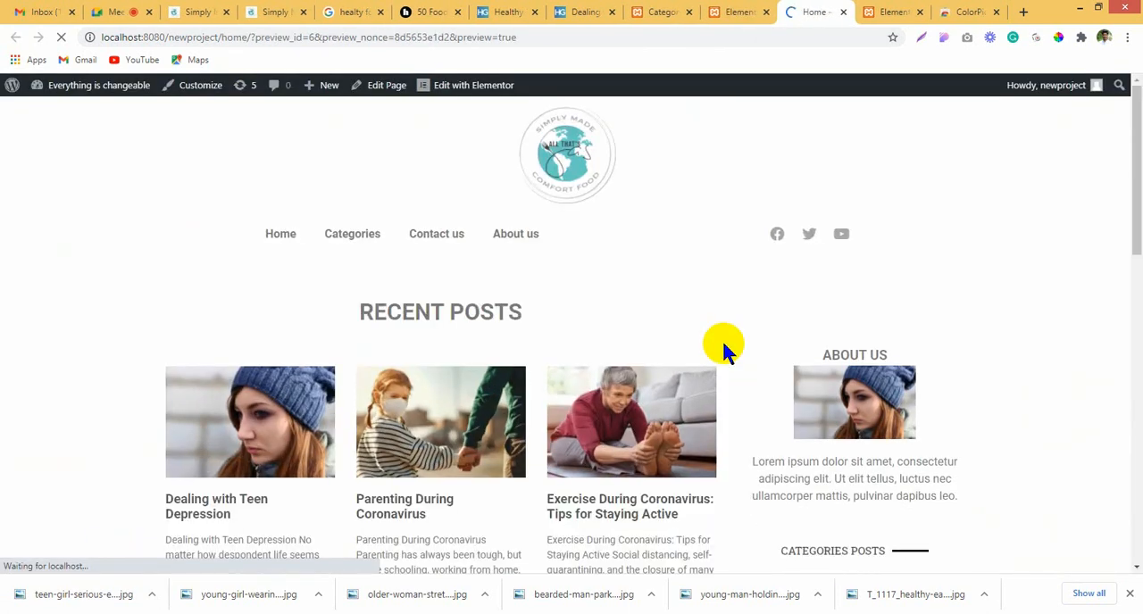
{"action": "scroll", "coordinate": [1096, 344], "scroll_direction": "down", "scroll_amount": 3}
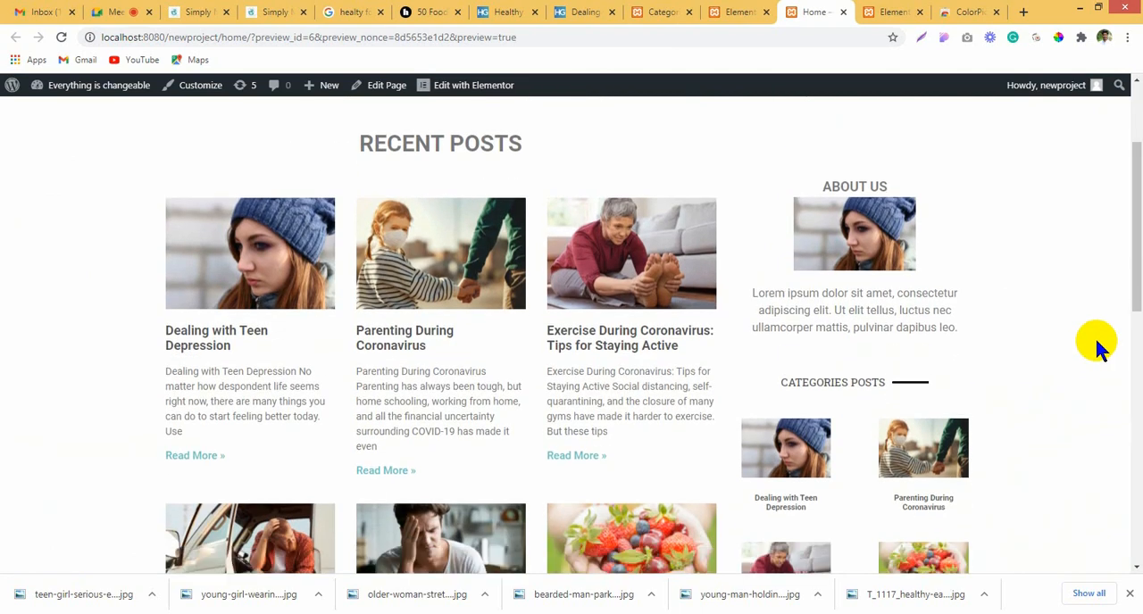
{"action": "scroll", "coordinate": [1096, 343], "scroll_direction": "down", "scroll_amount": 6}
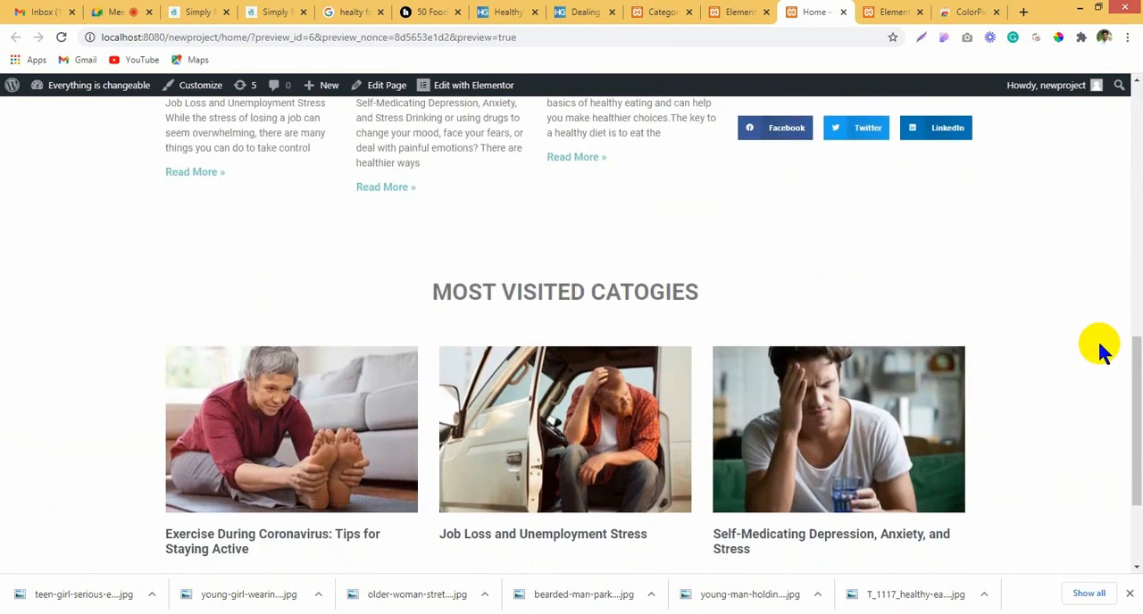
{"action": "scroll", "coordinate": [1100, 350], "scroll_direction": "down", "scroll_amount": 1}
{"action": "scroll", "coordinate": [1103, 353], "scroll_direction": "up", "scroll_amount": 10}
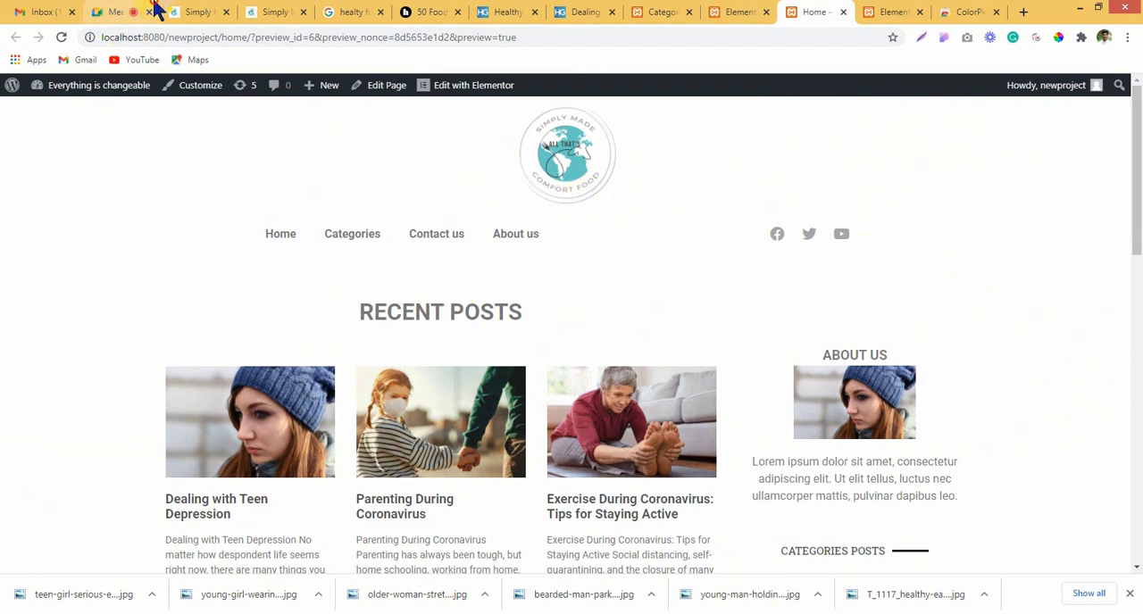
Step: Switch to the Google Meet call, admit the waiting participant, and return to the home page preview
{"action": "left_click", "coordinate": [134, 10]}
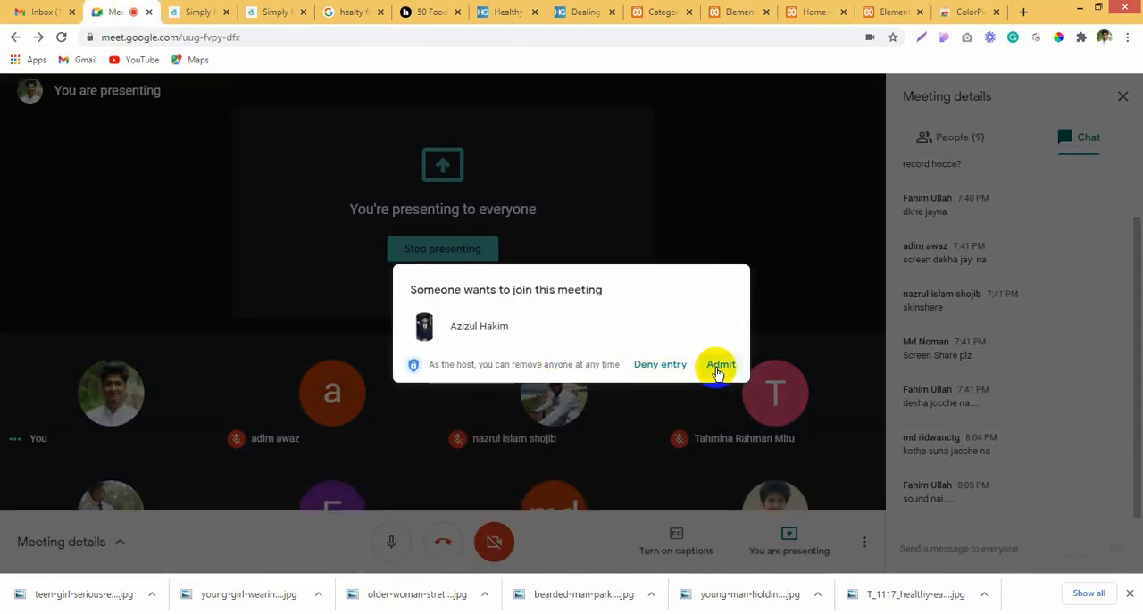
{"action": "left_click", "coordinate": [719, 367]}
{"action": "left_click", "coordinate": [839, 10]}
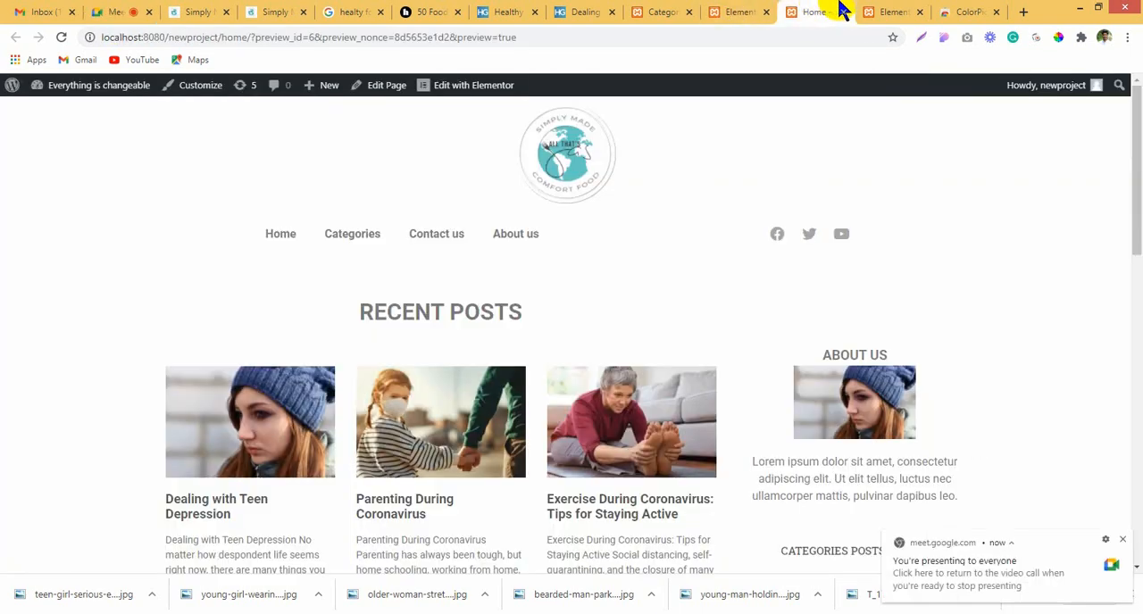
{"action": "left_click", "coordinate": [889, 9]}
{"action": "scroll", "coordinate": [706, 304], "scroll_direction": "down", "scroll_amount": 3}
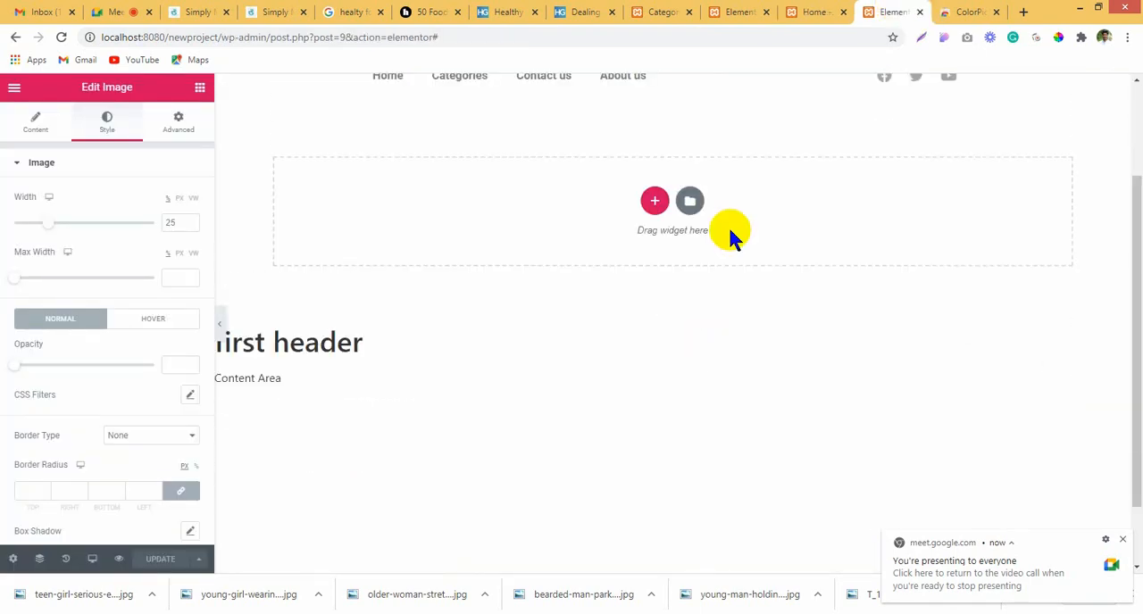
Step: Return to the home page editor, set the Recent Posts section's top padding to 70 px, and update the page
{"action": "left_click", "coordinate": [739, 11]}
{"action": "scroll", "coordinate": [631, 409], "scroll_direction": "up", "scroll_amount": 11}
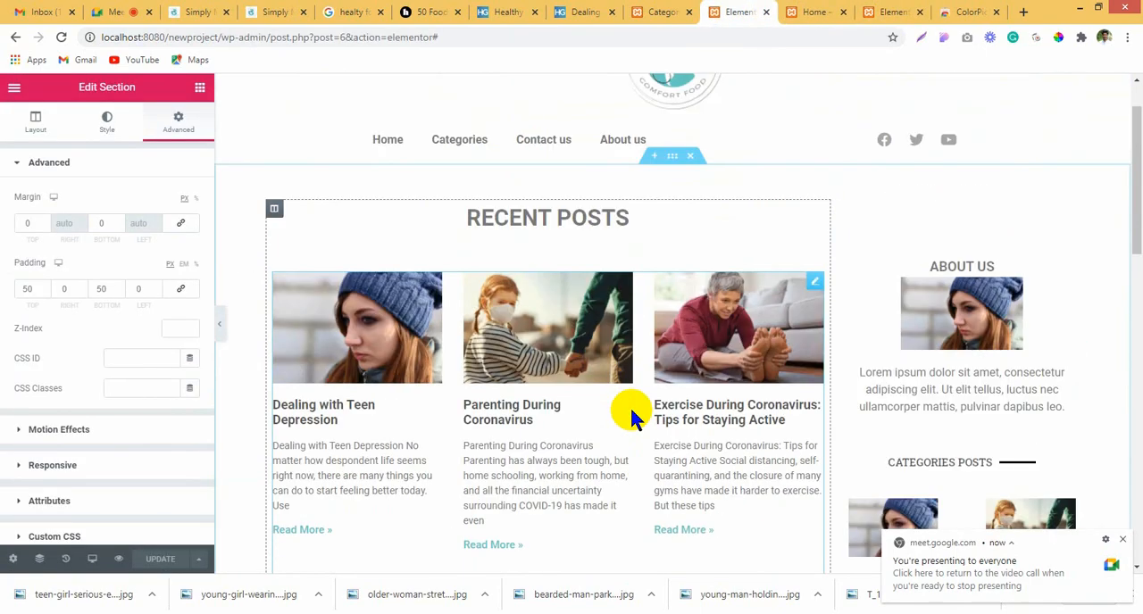
{"action": "scroll", "coordinate": [633, 408], "scroll_direction": "down", "scroll_amount": 3}
{"action": "scroll", "coordinate": [633, 409], "scroll_direction": "up", "scroll_amount": 3}
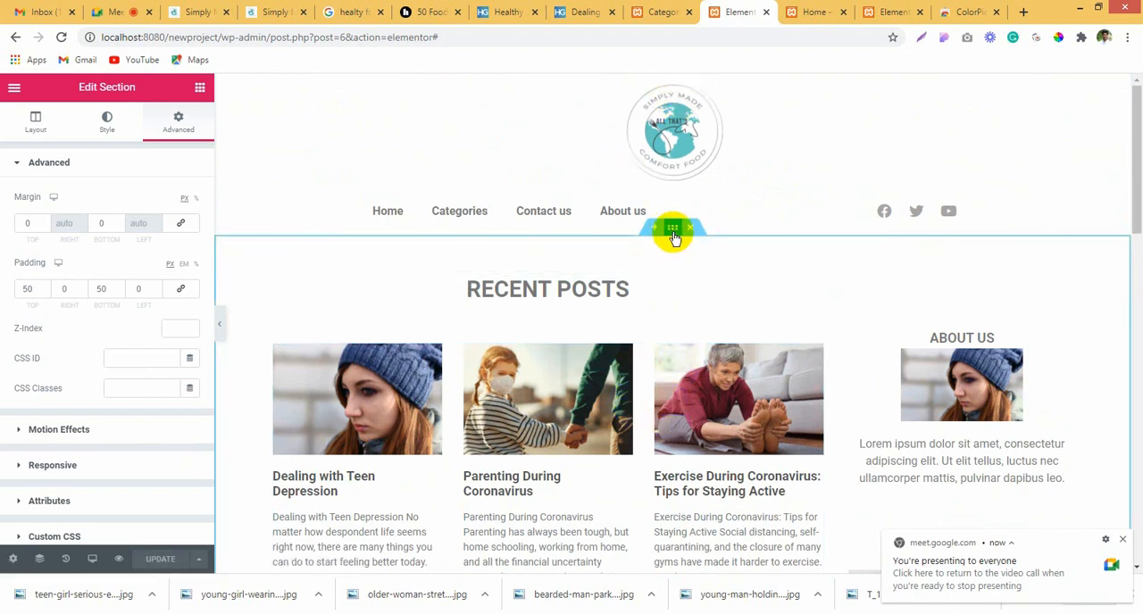
{"action": "left_click", "coordinate": [674, 234]}
{"action": "left_click", "coordinate": [172, 122]}
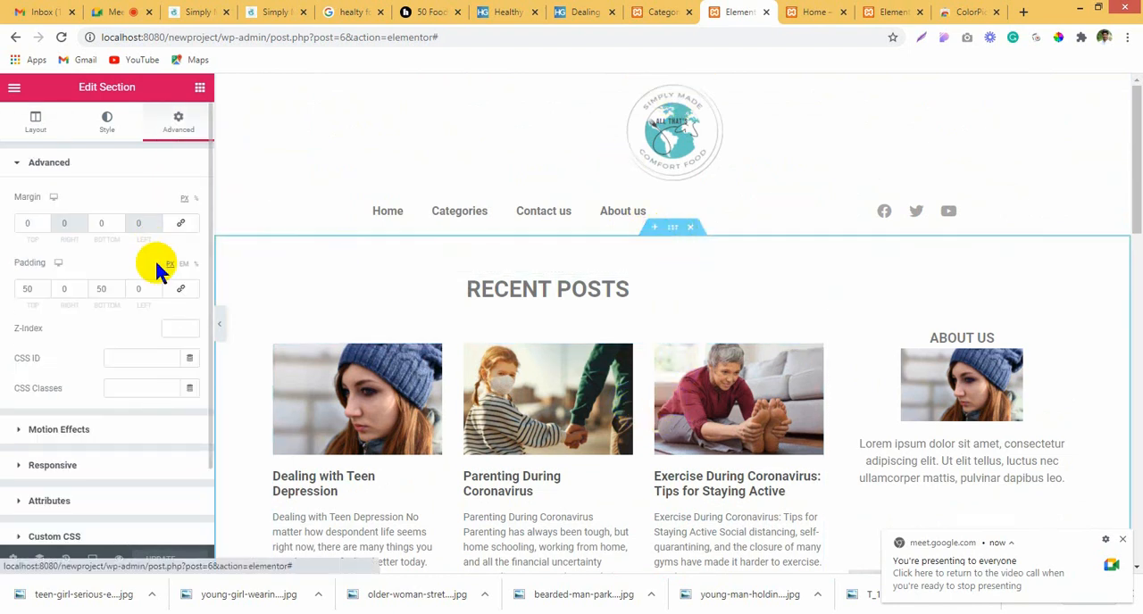
{"action": "left_click", "coordinate": [25, 284]}
{"action": "type", "text": "70"}
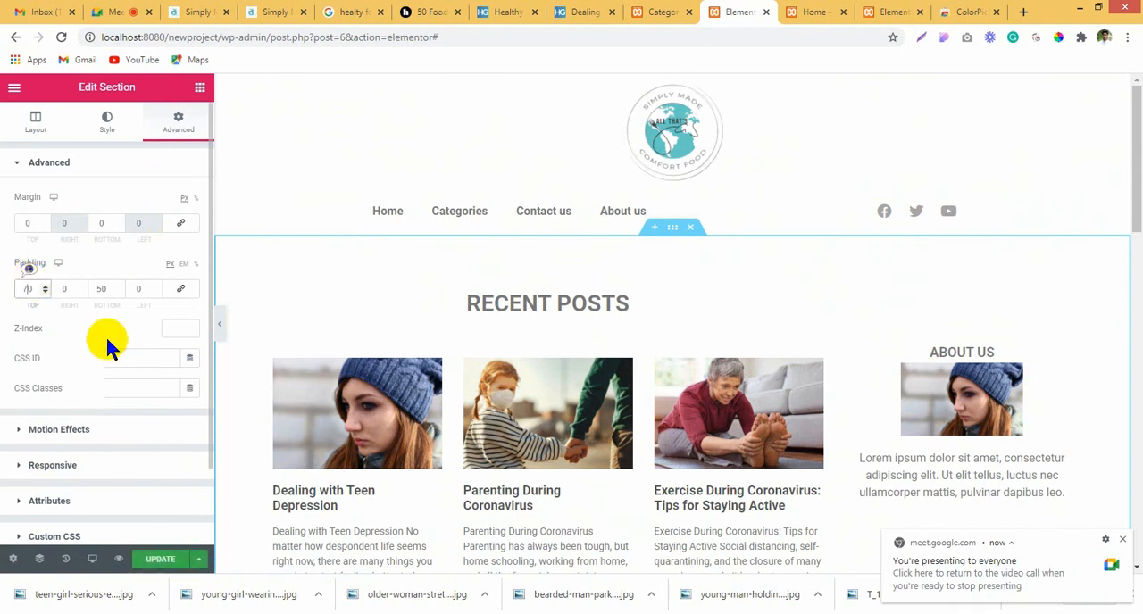
{"action": "left_click", "coordinate": [160, 559]}
Step: Set the Most visited catogies section's bottom padding to 100 px and update the page
{"action": "scroll", "coordinate": [731, 437], "scroll_direction": "down", "scroll_amount": 5}
{"action": "scroll", "coordinate": [730, 438], "scroll_direction": "down", "scroll_amount": 5}
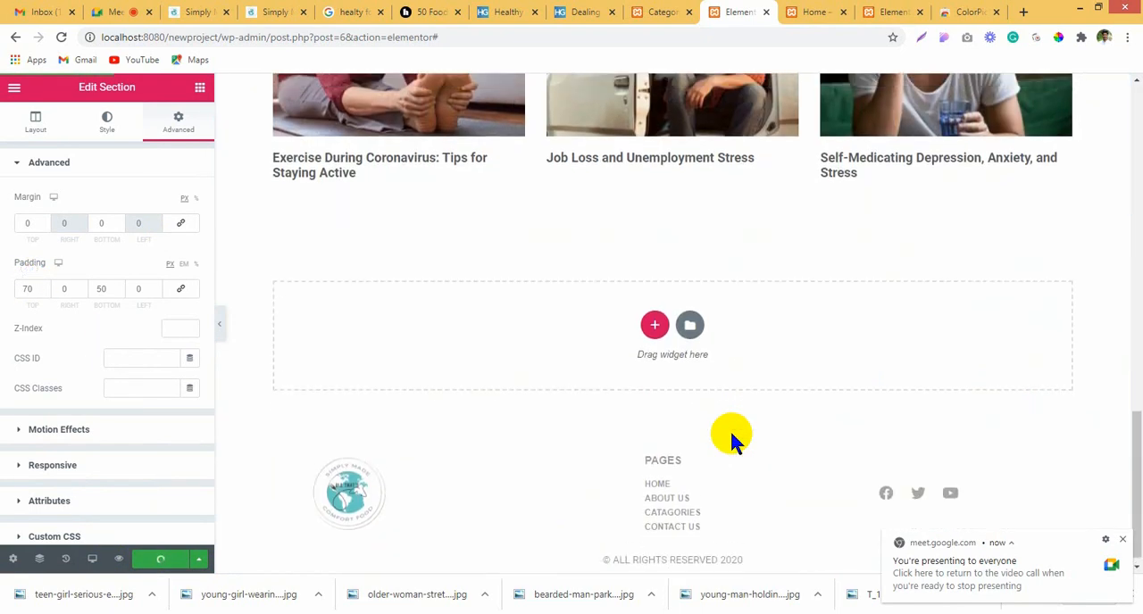
{"action": "scroll", "coordinate": [688, 368], "scroll_direction": "up", "scroll_amount": 3}
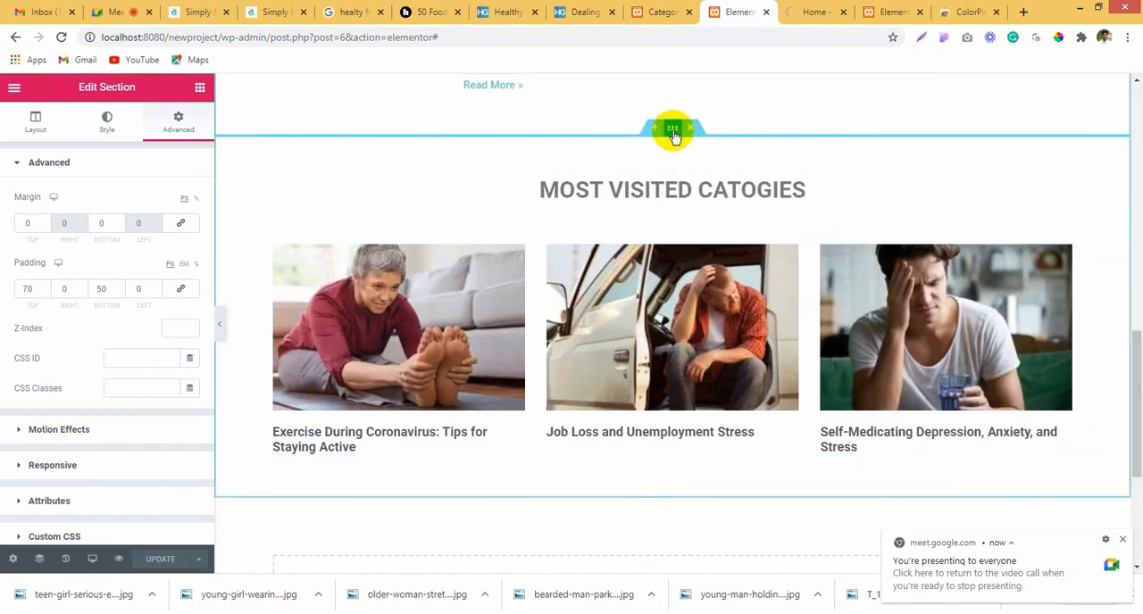
{"action": "left_click", "coordinate": [674, 128]}
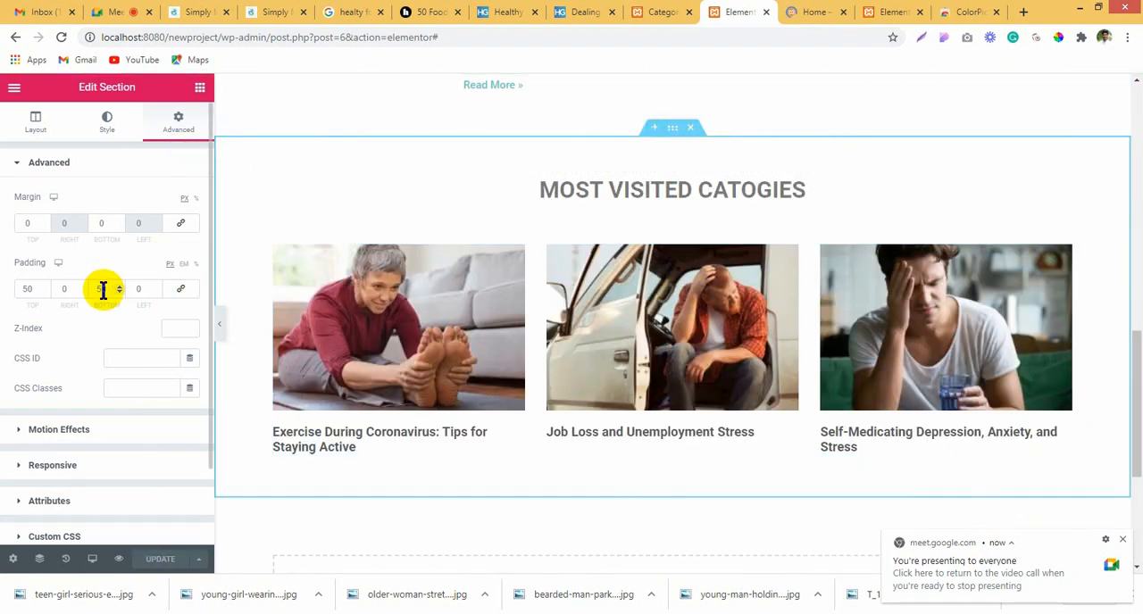
{"action": "type", "text": "100"}
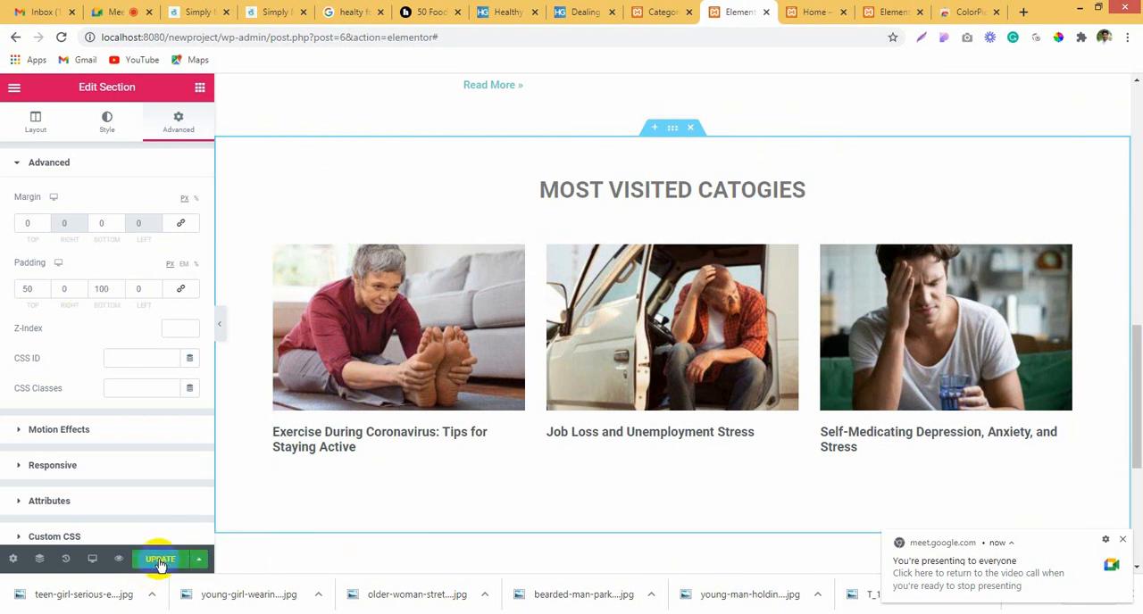
Step: Reload the home page preview and check the section spacing down to the footer
{"action": "left_click", "coordinate": [814, 12]}
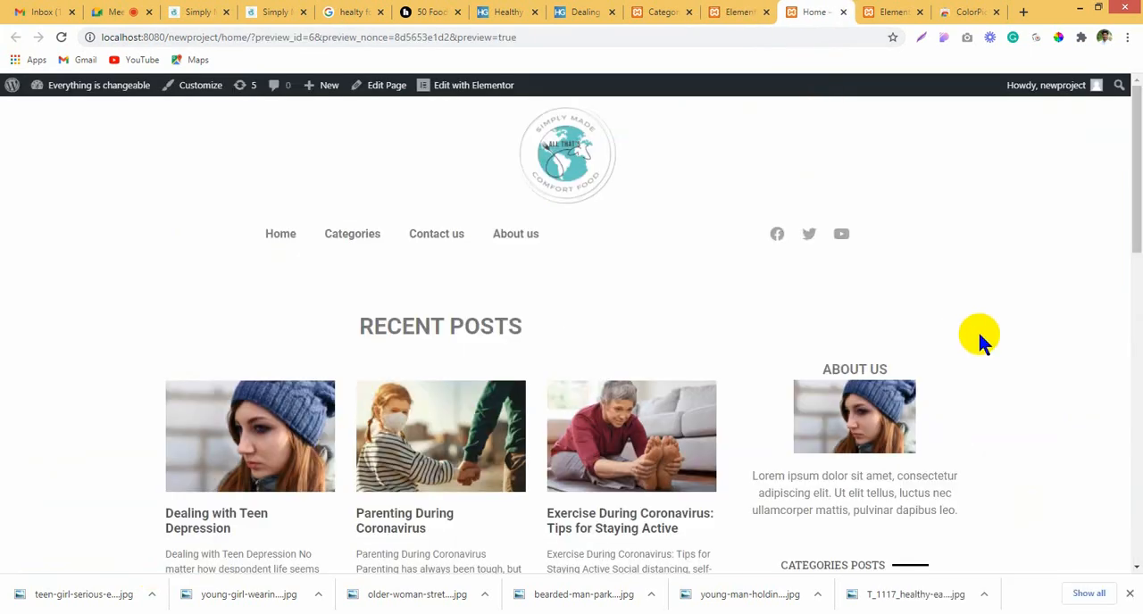
{"action": "key", "text": "F5"}
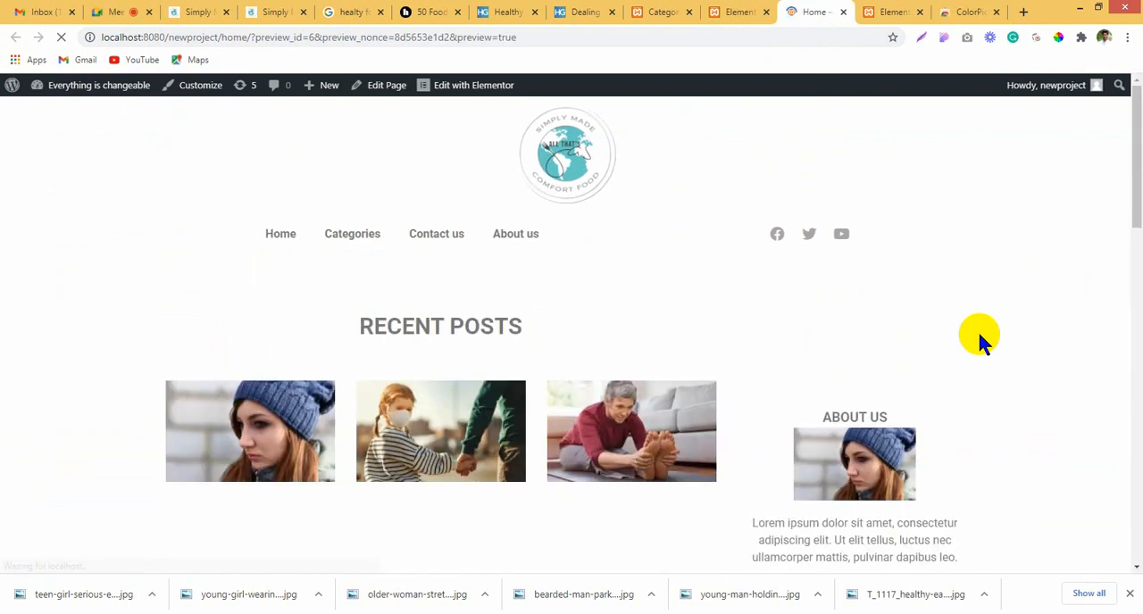
{"action": "scroll", "coordinate": [980, 337], "scroll_direction": "down", "scroll_amount": 4}
{"action": "scroll", "coordinate": [982, 332], "scroll_direction": "down", "scroll_amount": 8}
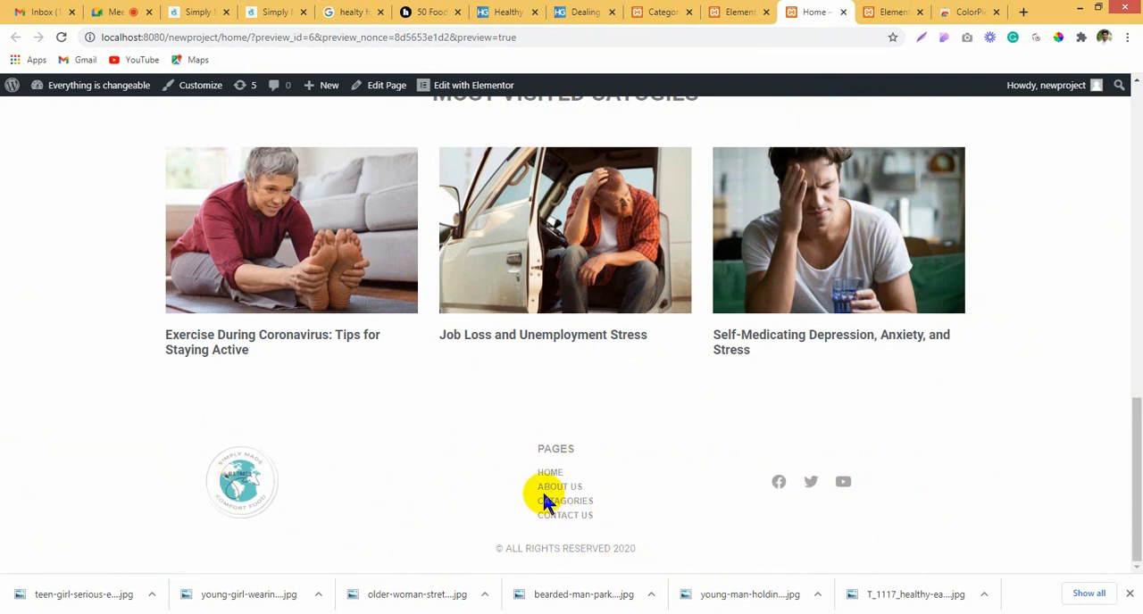
Step: Return to the home page editor and open the site footer for editing
{"action": "left_click", "coordinate": [746, 11]}
{"action": "scroll", "coordinate": [669, 217], "scroll_direction": "down", "scroll_amount": 3}
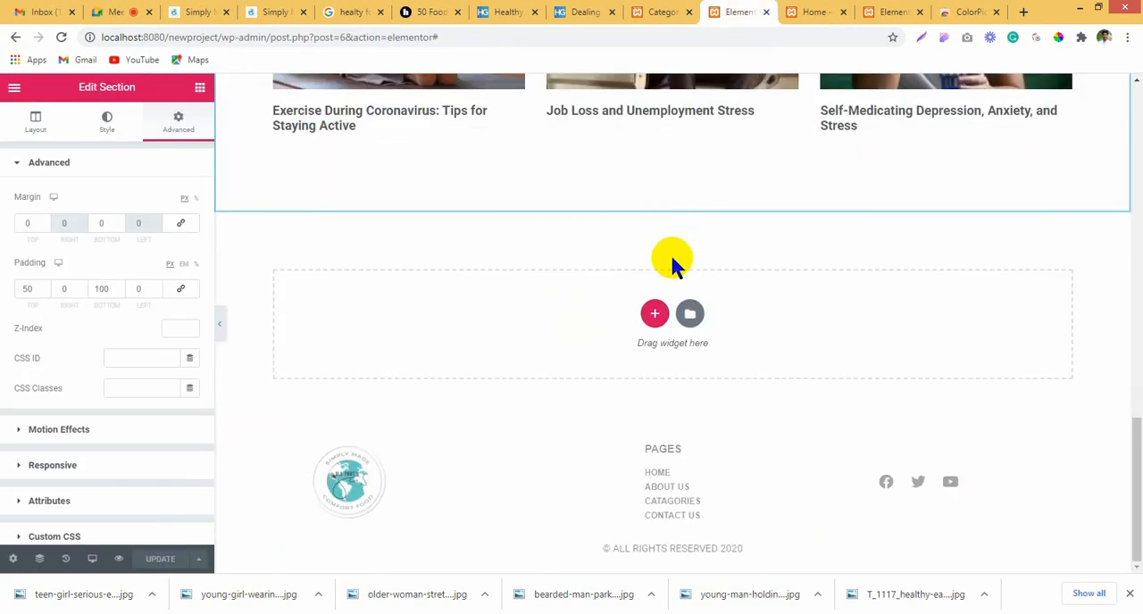
{"action": "left_click", "coordinate": [669, 454]}
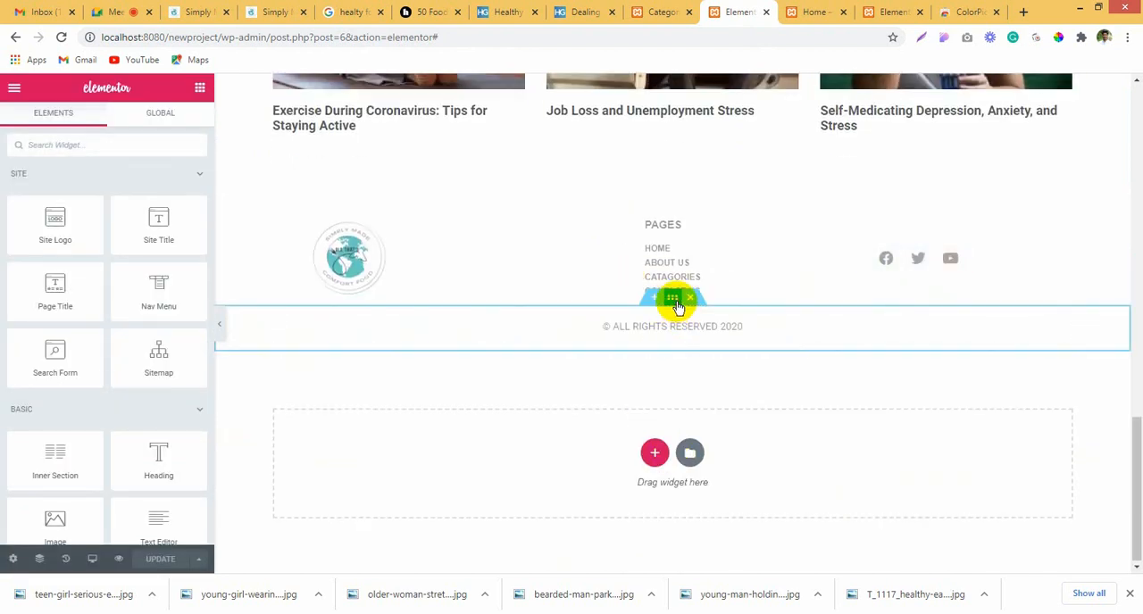
Step: Set the top and bottom padding of the footer's copyright section to 20 px
{"action": "left_click", "coordinate": [676, 303]}
{"action": "left_click", "coordinate": [178, 122]}
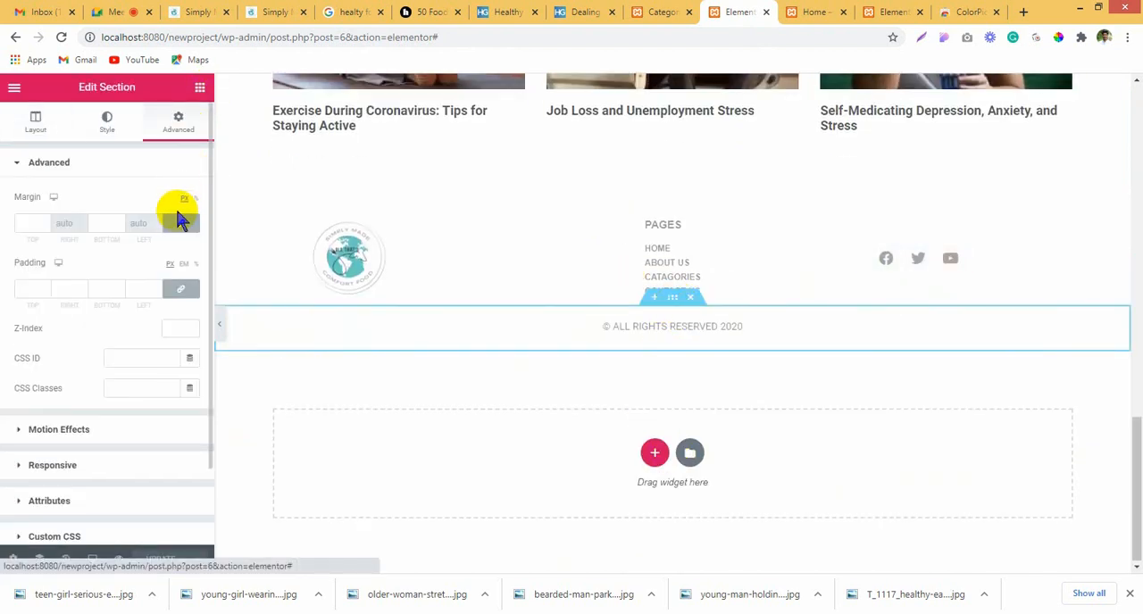
{"action": "left_click", "coordinate": [178, 290]}
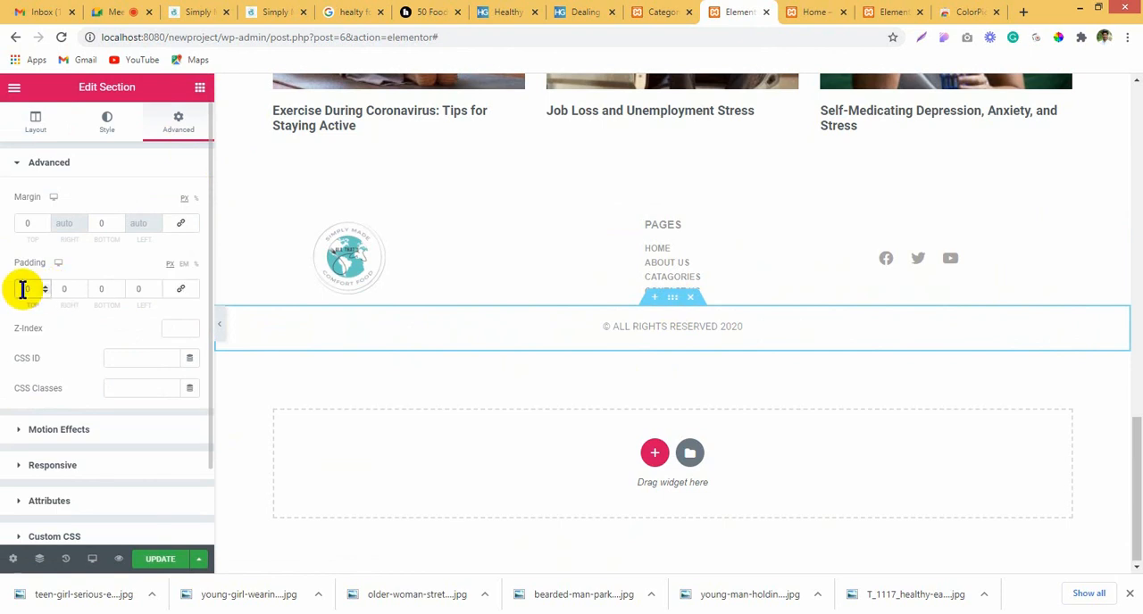
{"action": "left_click", "coordinate": [22, 289]}
{"action": "type", "text": "20"}
{"action": "left_click", "coordinate": [99, 289]}
{"action": "type", "text": "20"}
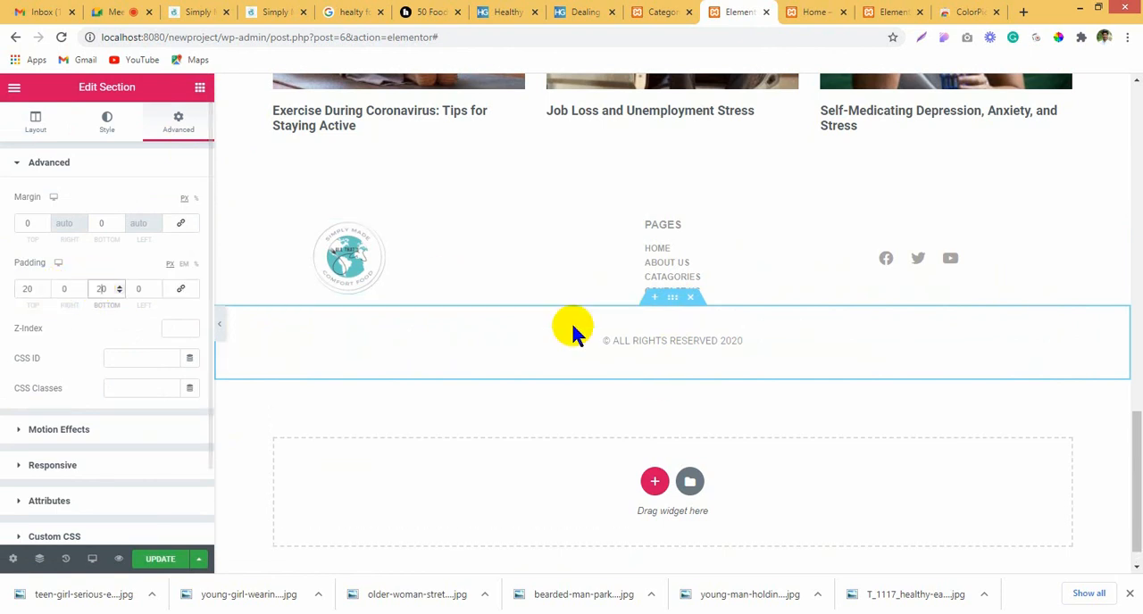
Step: Set the top and bottom padding of the footer section with the logo and page links to 10 px, and update the page
{"action": "left_click", "coordinate": [672, 205]}
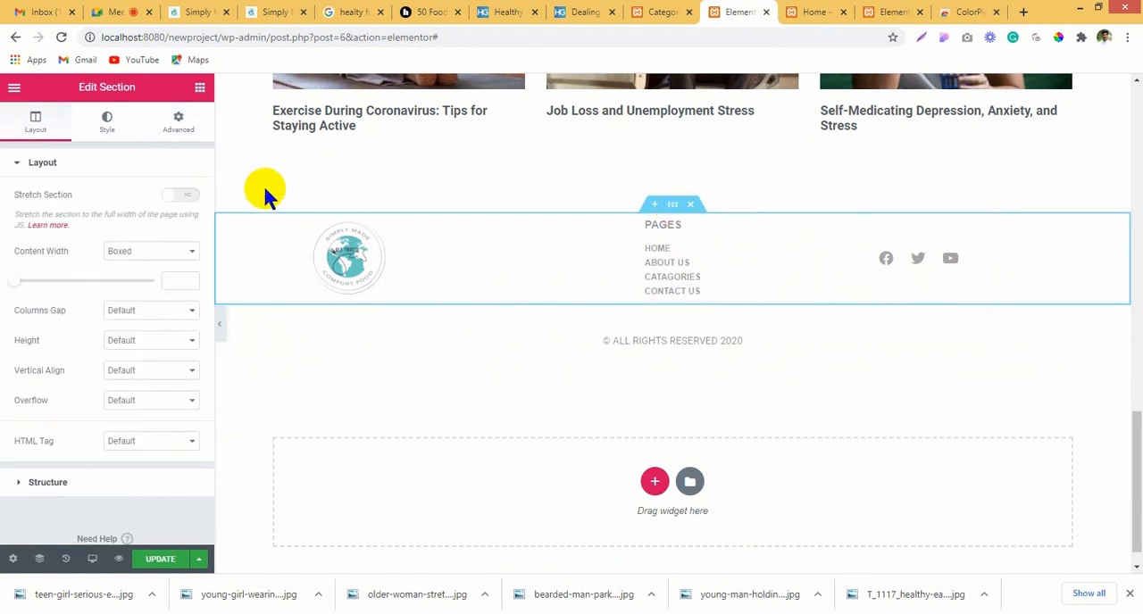
{"action": "left_click", "coordinate": [181, 125]}
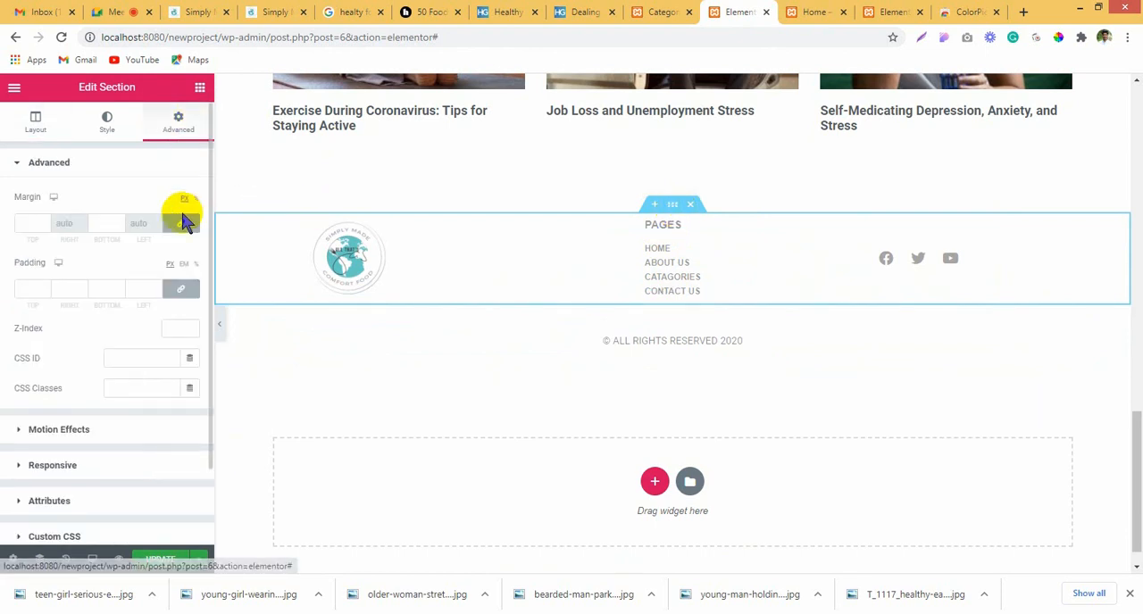
{"action": "left_click", "coordinate": [25, 289]}
{"action": "type", "text": "10"}
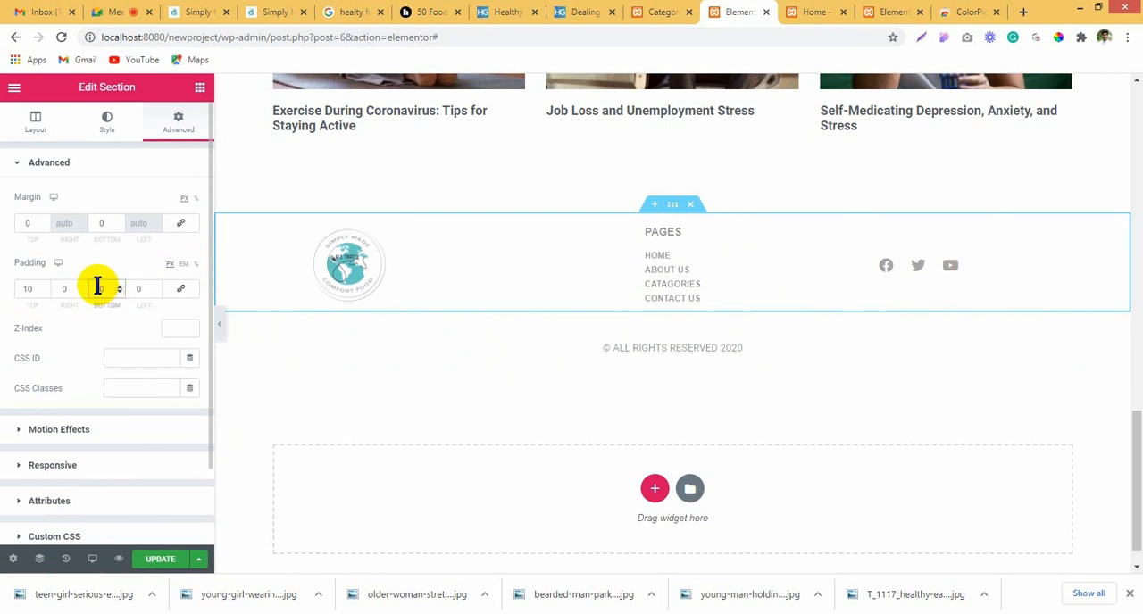
{"action": "left_click", "coordinate": [98, 288]}
{"action": "type", "text": "1"}
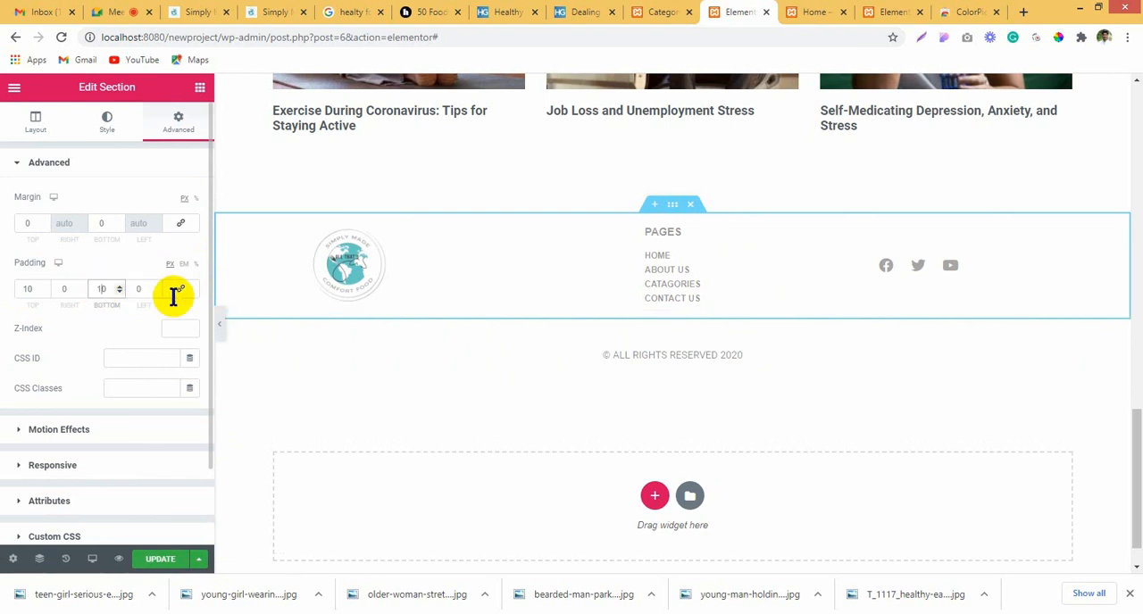
{"action": "left_click", "coordinate": [162, 562]}
Step: Look over the updated page, open a new home page preview, and check its layout and section spacing
{"action": "scroll", "coordinate": [651, 408], "scroll_direction": "up", "scroll_amount": 5}
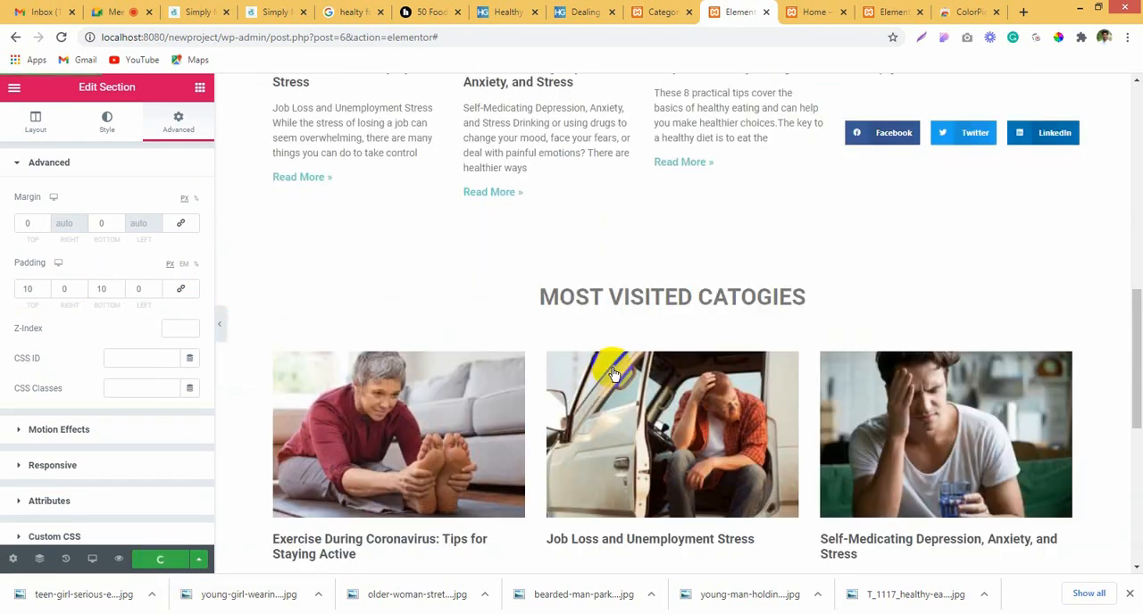
{"action": "scroll", "coordinate": [652, 401], "scroll_direction": "down", "scroll_amount": 3}
{"action": "scroll", "coordinate": [676, 411], "scroll_direction": "up", "scroll_amount": 9}
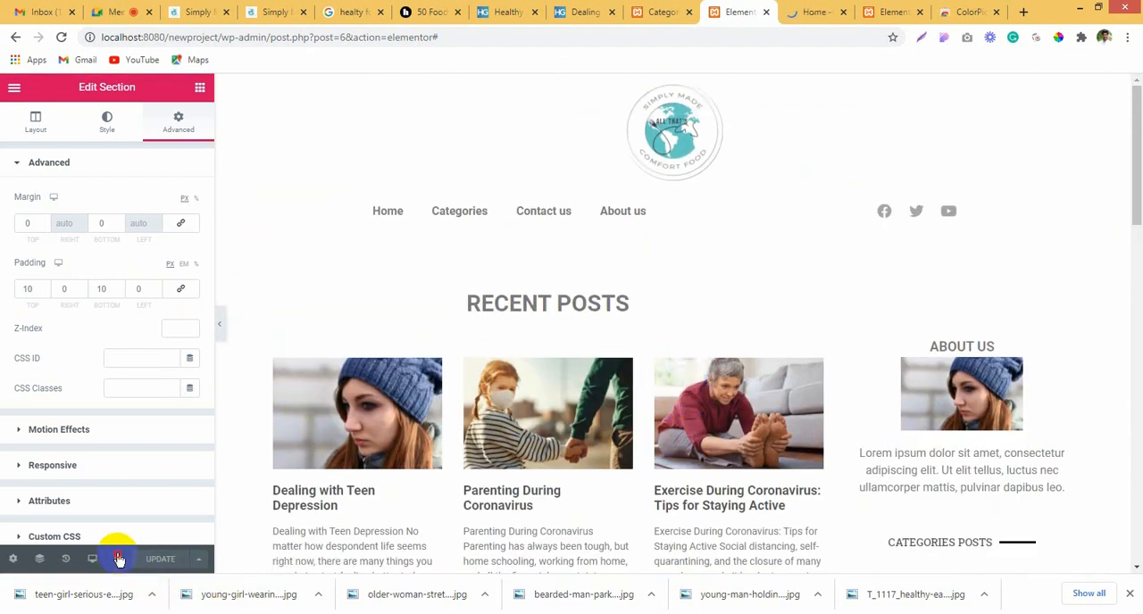
{"action": "mouse_move", "coordinate": [118, 559]}
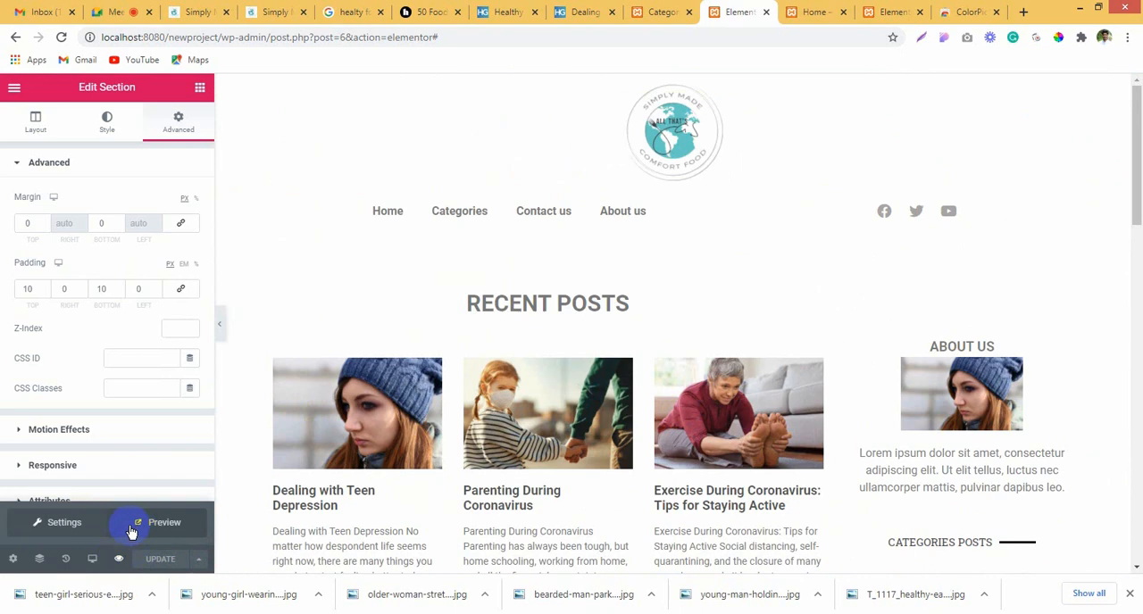
{"action": "left_click", "coordinate": [131, 530]}
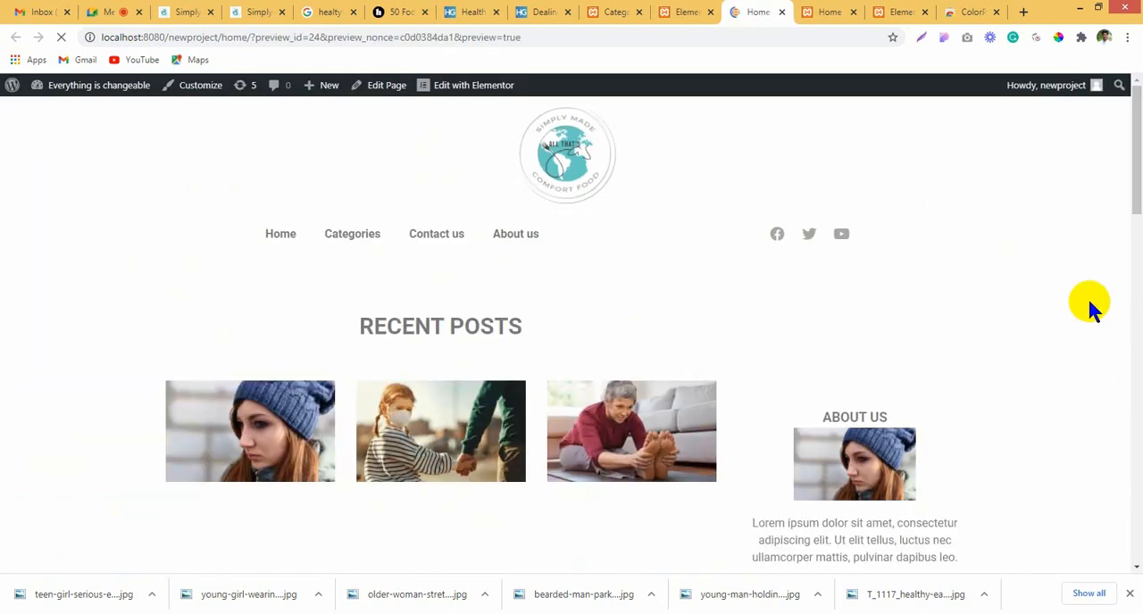
{"action": "scroll", "coordinate": [1088, 297], "scroll_direction": "down", "scroll_amount": 10}
{"action": "scroll", "coordinate": [1090, 339], "scroll_direction": "up", "scroll_amount": 9}
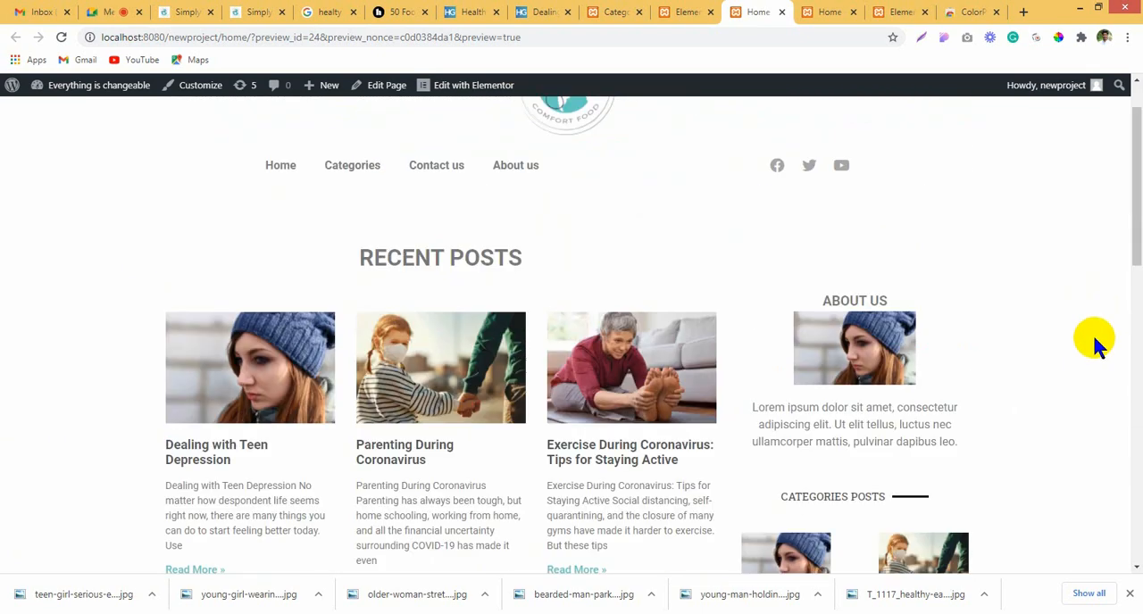
{"action": "scroll", "coordinate": [1085, 339], "scroll_direction": "down", "scroll_amount": 4}
Step: Open the Dealing with Teen Depression post from the recent posts and look through its single post layout
{"action": "left_click", "coordinate": [230, 160]}
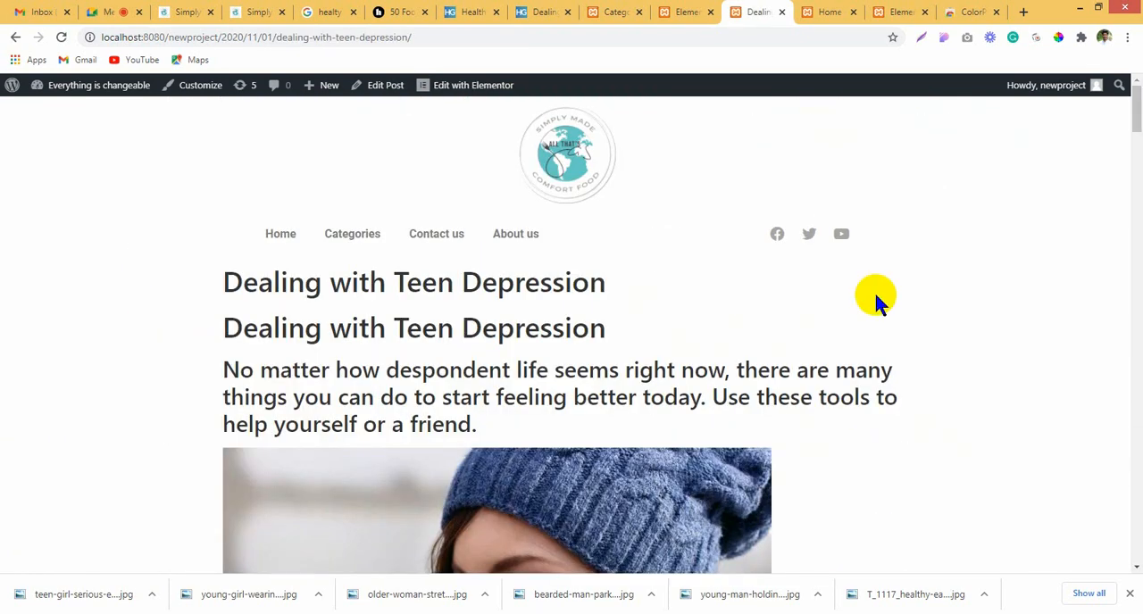
{"action": "scroll", "coordinate": [875, 298], "scroll_direction": "down", "scroll_amount": 1}
{"action": "scroll", "coordinate": [829, 395], "scroll_direction": "down", "scroll_amount": 8}
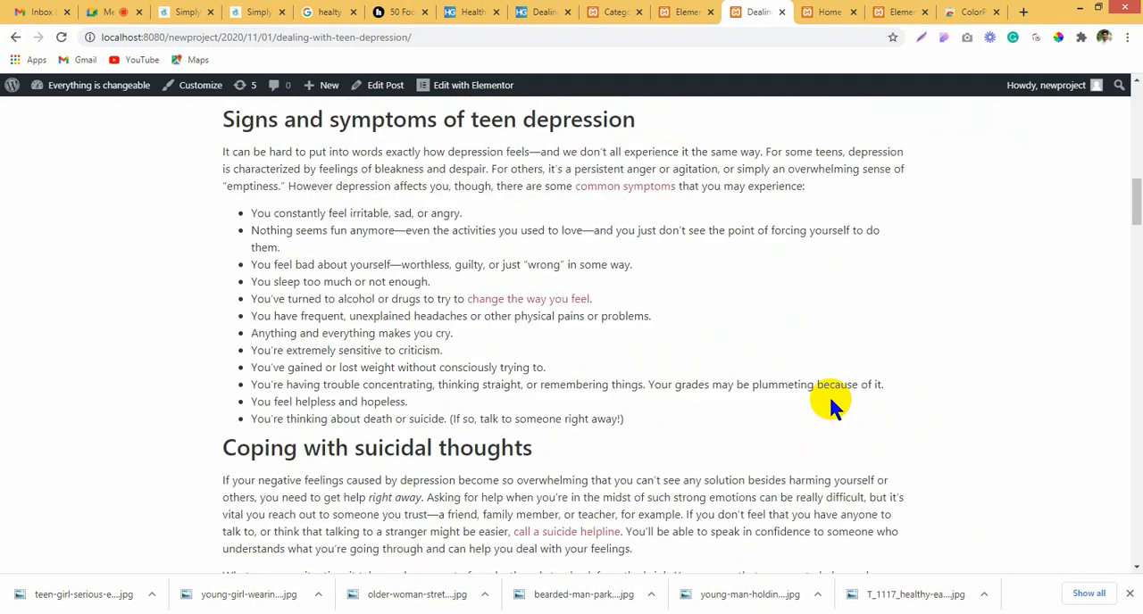
{"action": "scroll", "coordinate": [830, 402], "scroll_direction": "down", "scroll_amount": 20}
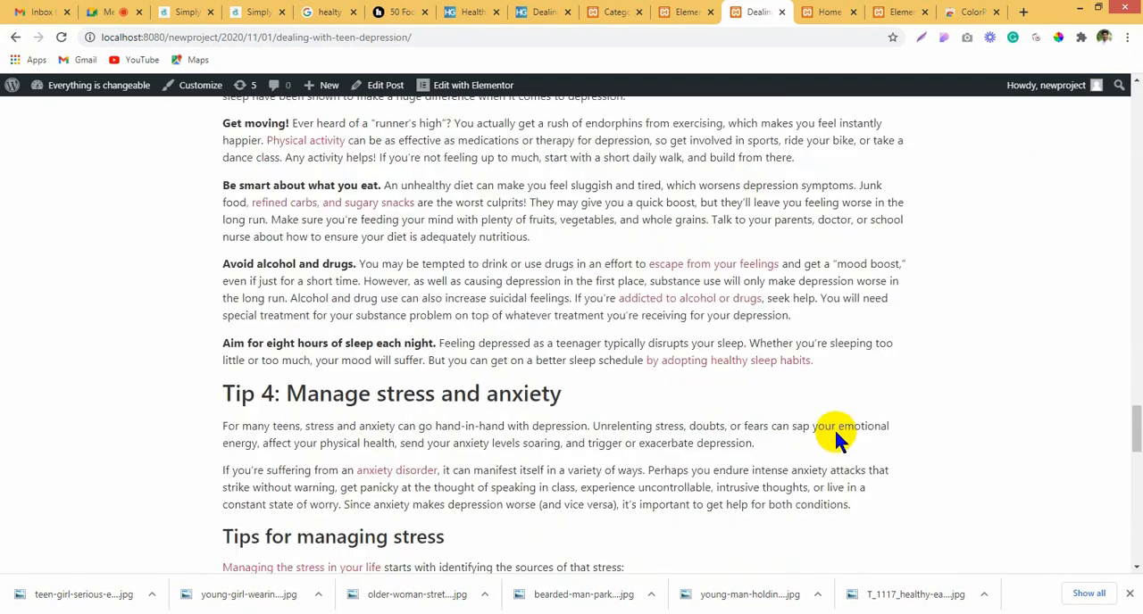
{"action": "scroll", "coordinate": [834, 427], "scroll_direction": "down", "scroll_amount": 15}
{"action": "left_click_drag", "start_coordinate": [1136, 519], "coordinate": [1130, 89]}
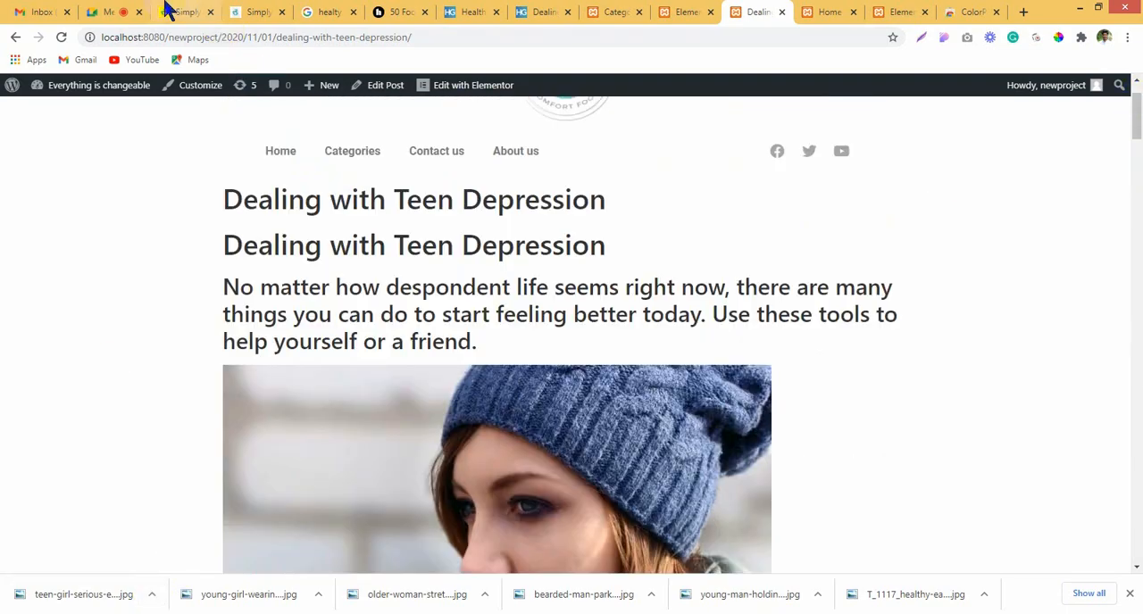
Step: Switch to the Google Meet call and check on the meeting and its chat
{"action": "left_click", "coordinate": [114, 11]}
{"action": "left_click", "coordinate": [714, 364]}
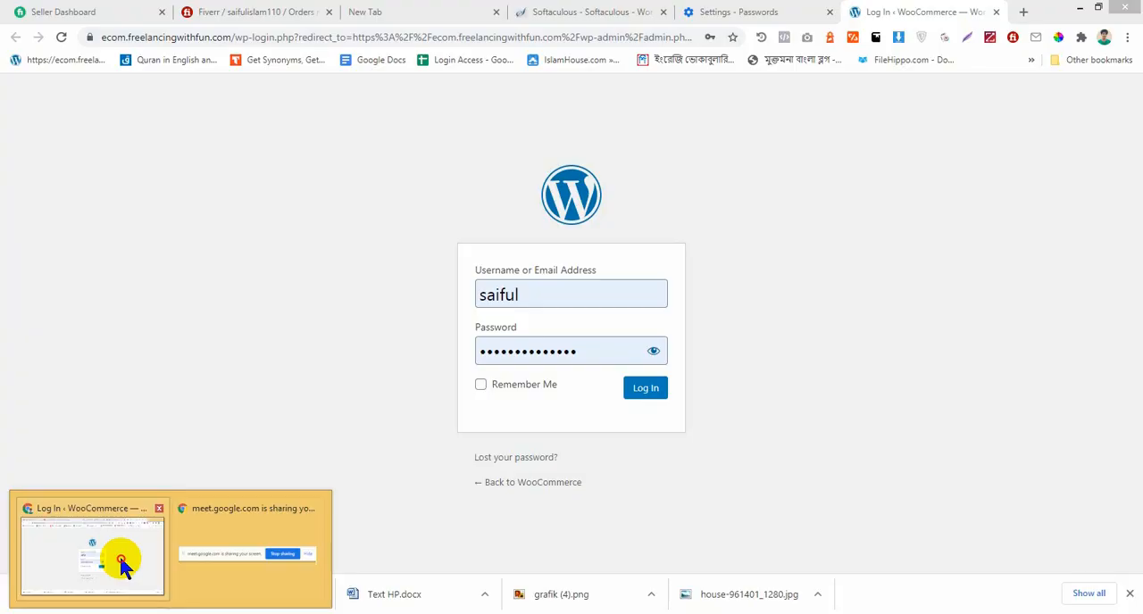
{"action": "left_click", "coordinate": [120, 558]}
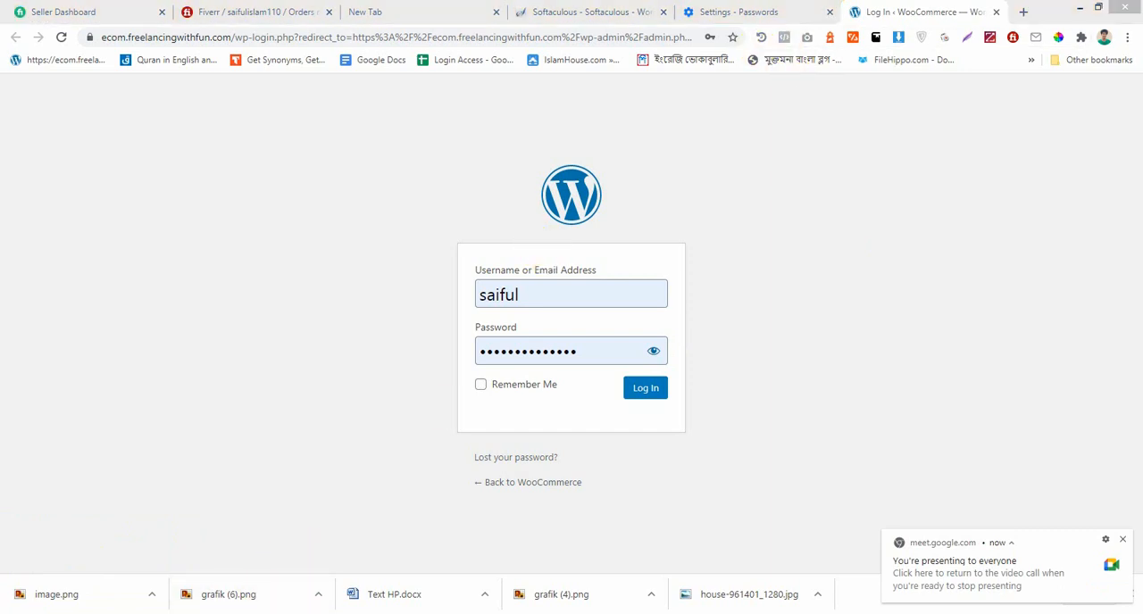
{"action": "key", "text": "alt+Tab"}
Step: Return to the home page preview and the Dealing with Teen Depression post, and review both page layouts
{"action": "left_click", "coordinate": [844, 12]}
{"action": "scroll", "coordinate": [813, 384], "scroll_direction": "down", "scroll_amount": 1}
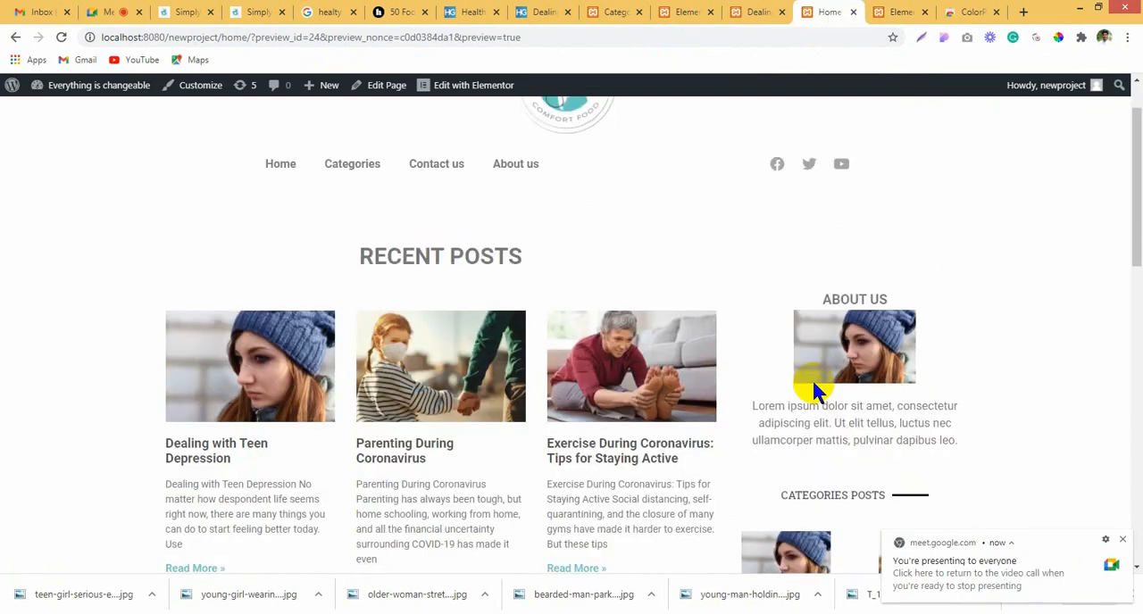
{"action": "scroll", "coordinate": [811, 378], "scroll_direction": "down", "scroll_amount": 2}
{"action": "left_click", "coordinate": [766, 11]}
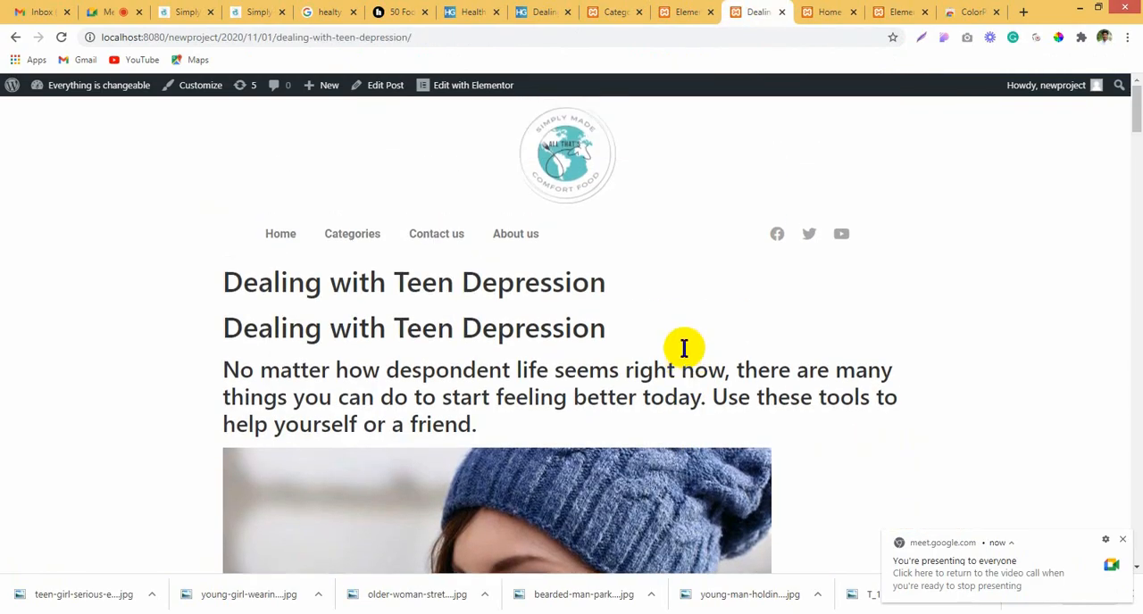
{"action": "scroll", "coordinate": [683, 348], "scroll_direction": "down", "scroll_amount": 20}
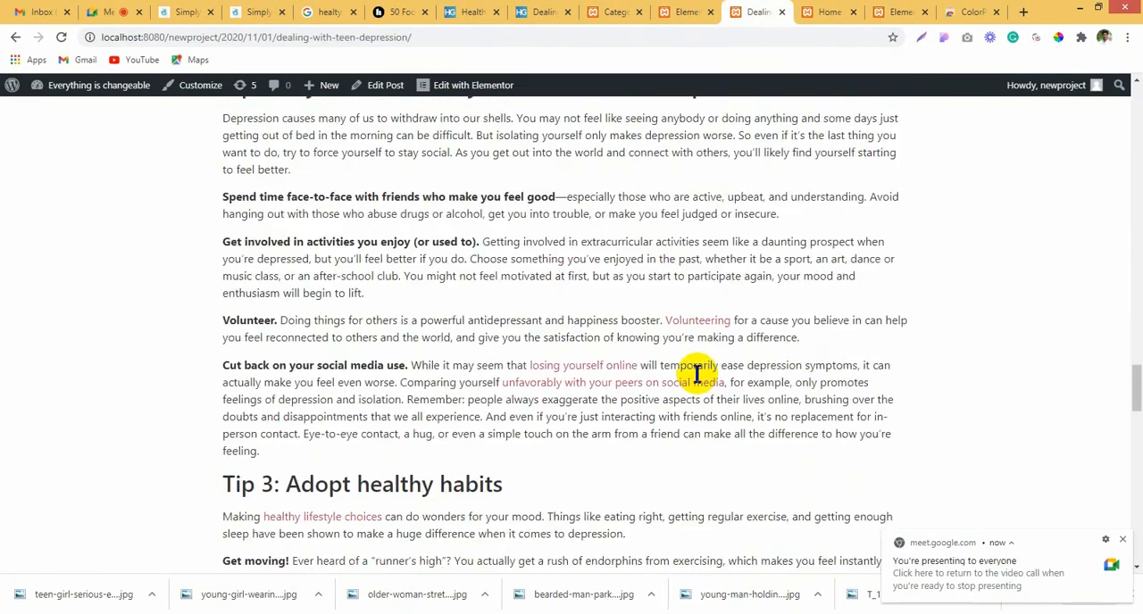
{"action": "scroll", "coordinate": [697, 374], "scroll_direction": "up", "scroll_amount": 20}
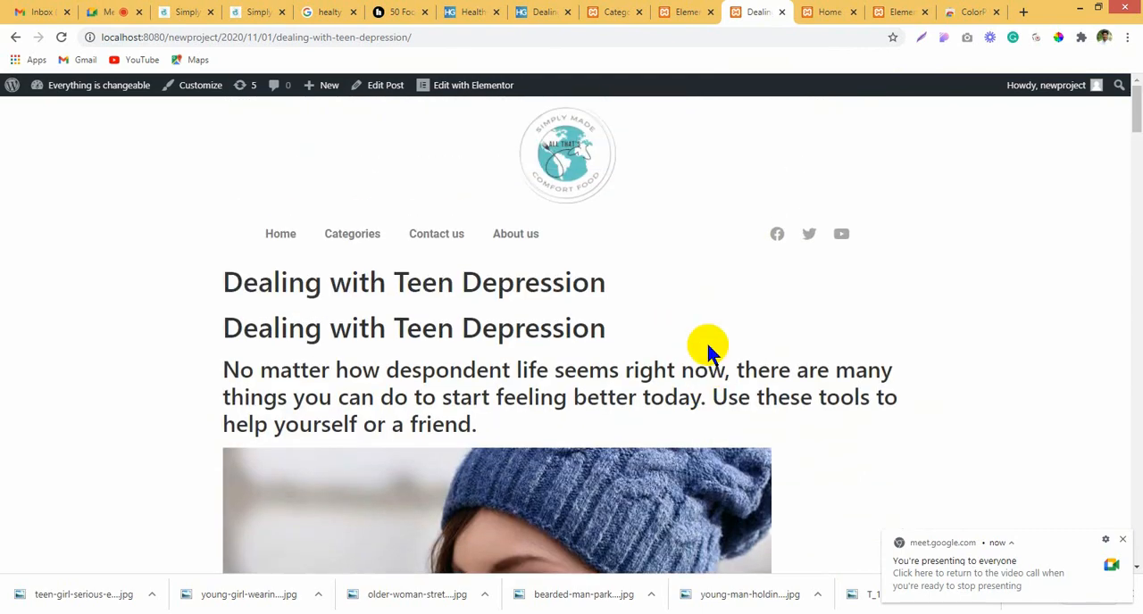
{"action": "scroll", "coordinate": [707, 348], "scroll_direction": "down", "scroll_amount": 5}
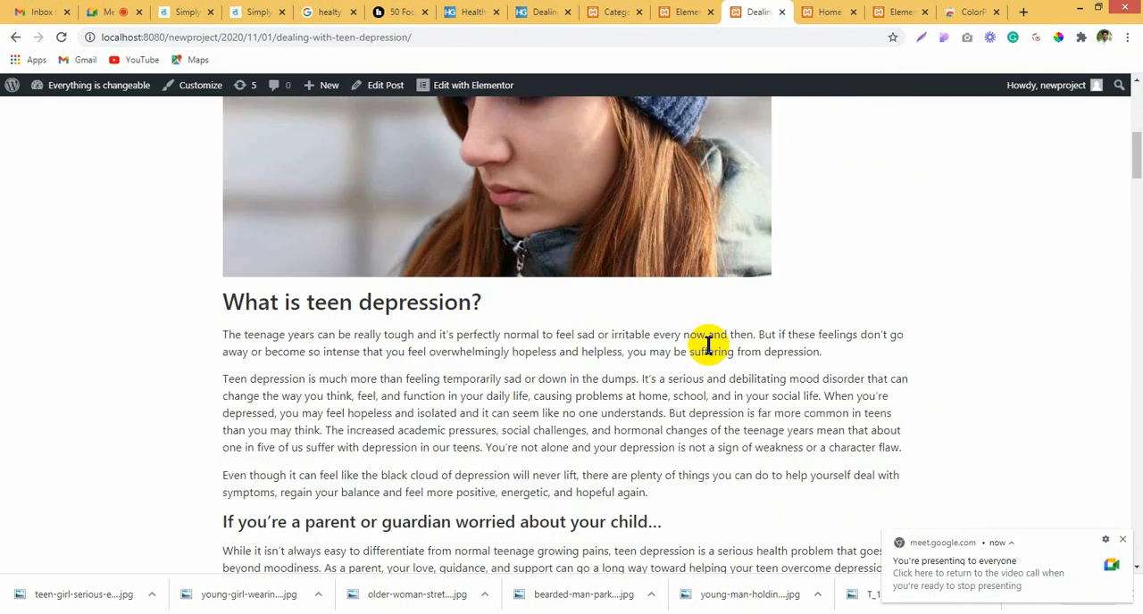
{"action": "scroll", "coordinate": [709, 349], "scroll_direction": "up", "scroll_amount": 3}
{"action": "scroll", "coordinate": [711, 352], "scroll_direction": "up", "scroll_amount": 3}
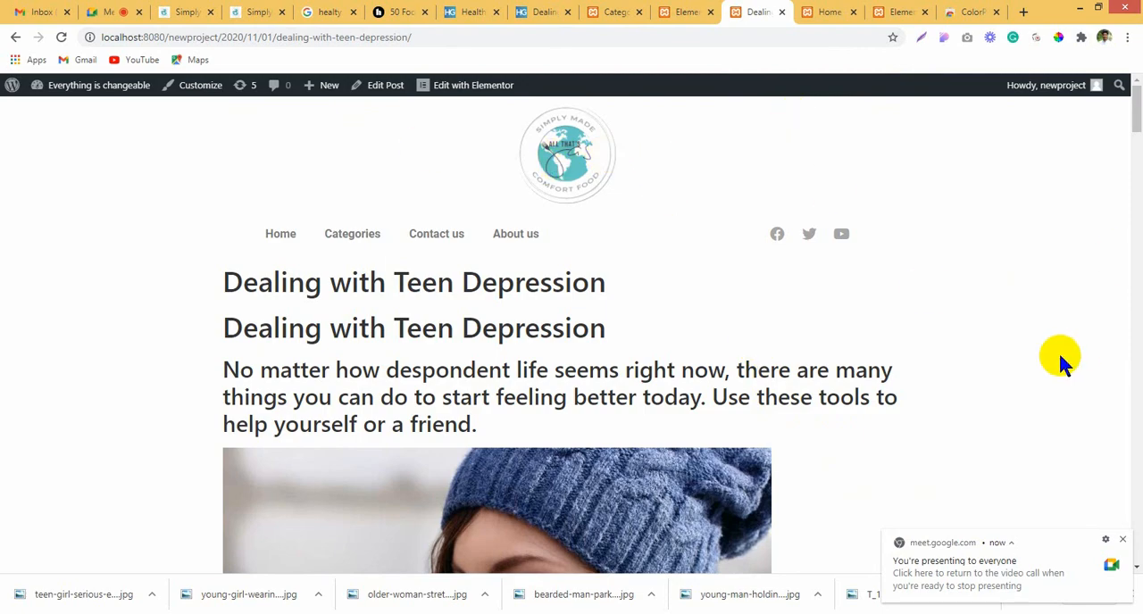
{"action": "scroll", "coordinate": [1061, 360], "scroll_direction": "down", "scroll_amount": 20}
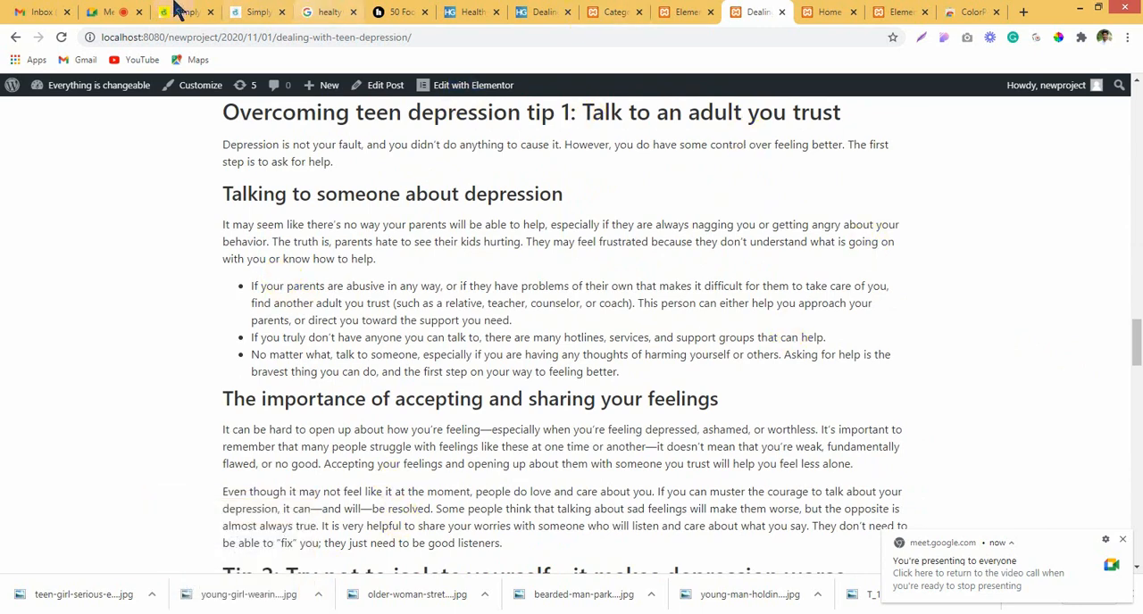
Step: Switch to the Google Meet call, check the participant list and chat, and admit the person waiting to join
{"action": "left_click", "coordinate": [108, 11]}
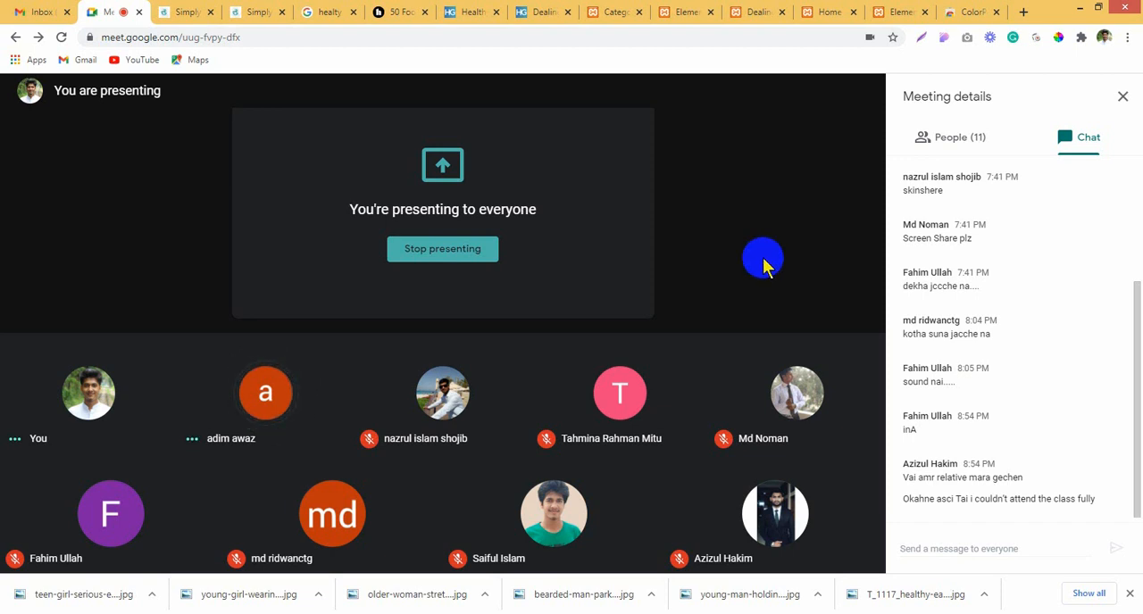
{"action": "mouse_move", "coordinate": [763, 266]}
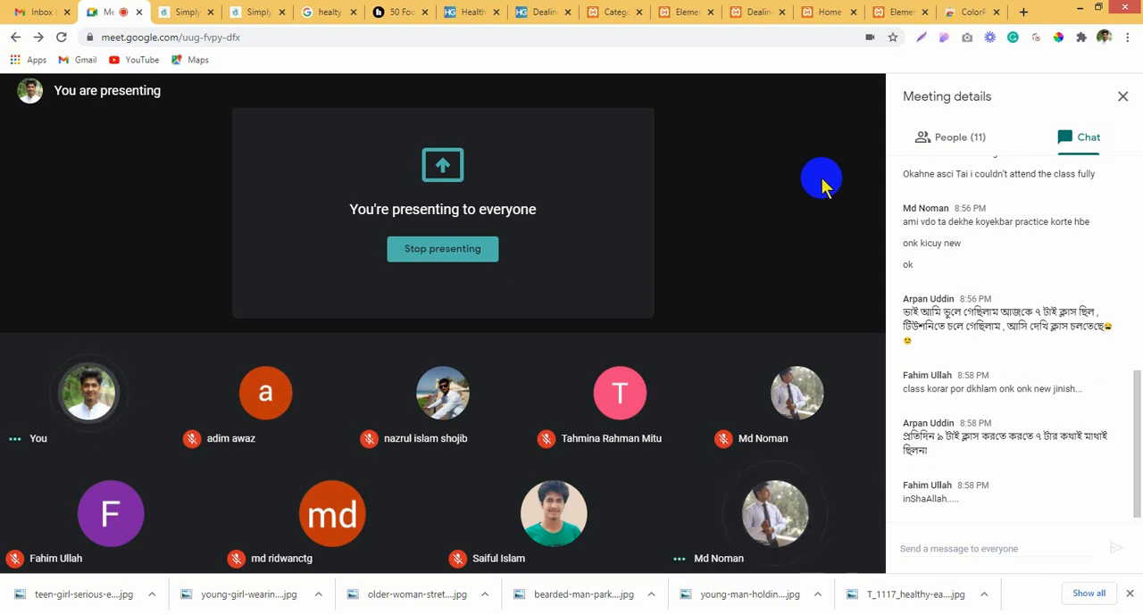
{"action": "mouse_move", "coordinate": [831, 145]}
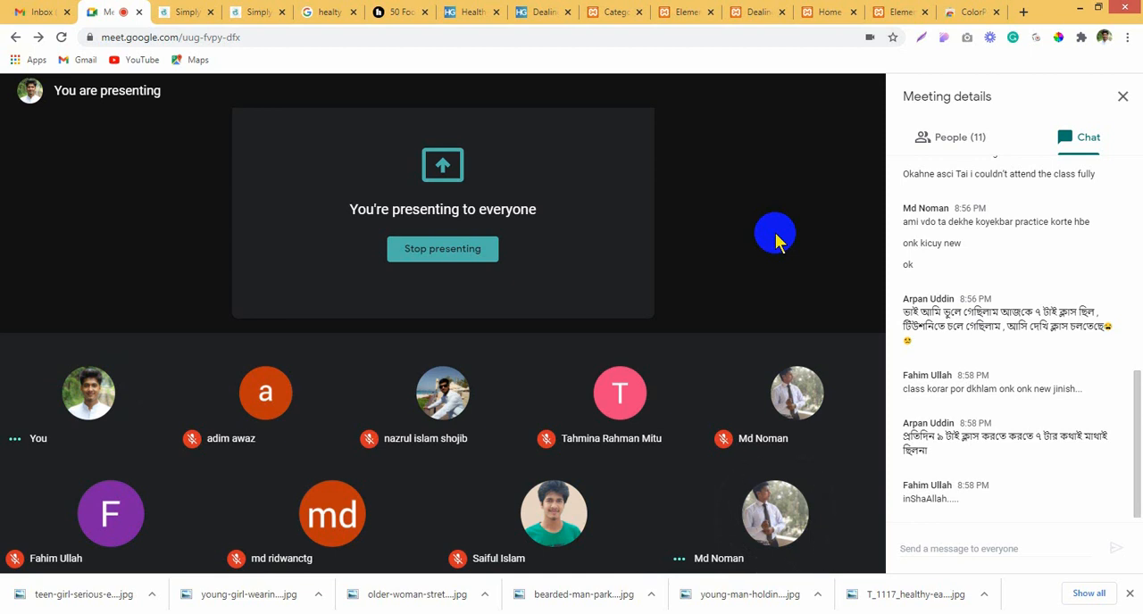
{"action": "mouse_move", "coordinate": [755, 231]}
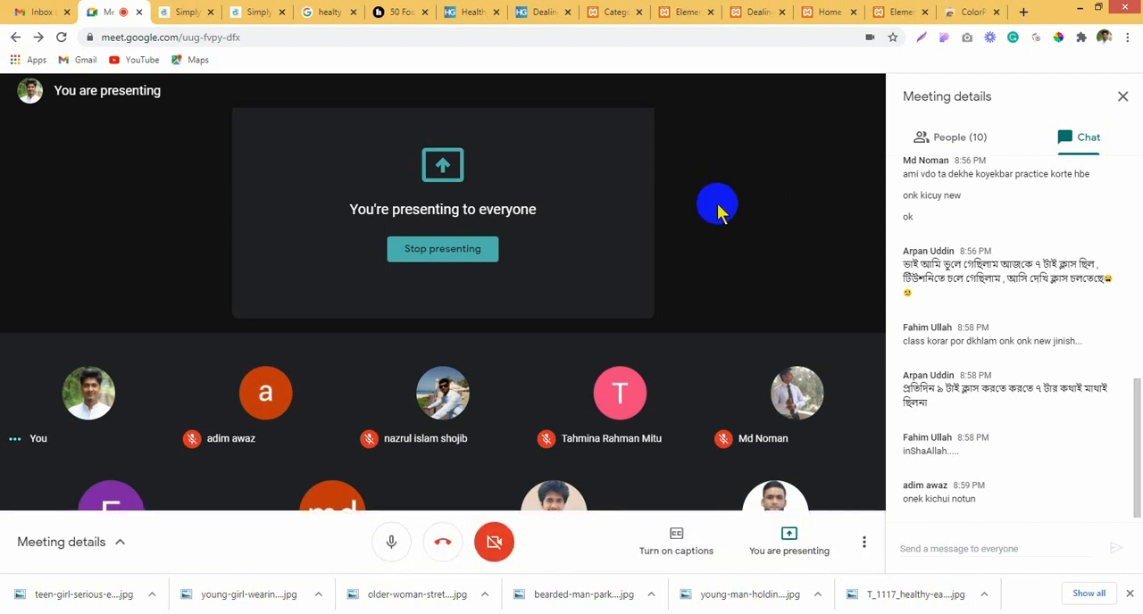
{"action": "left_click", "coordinate": [1006, 143]}
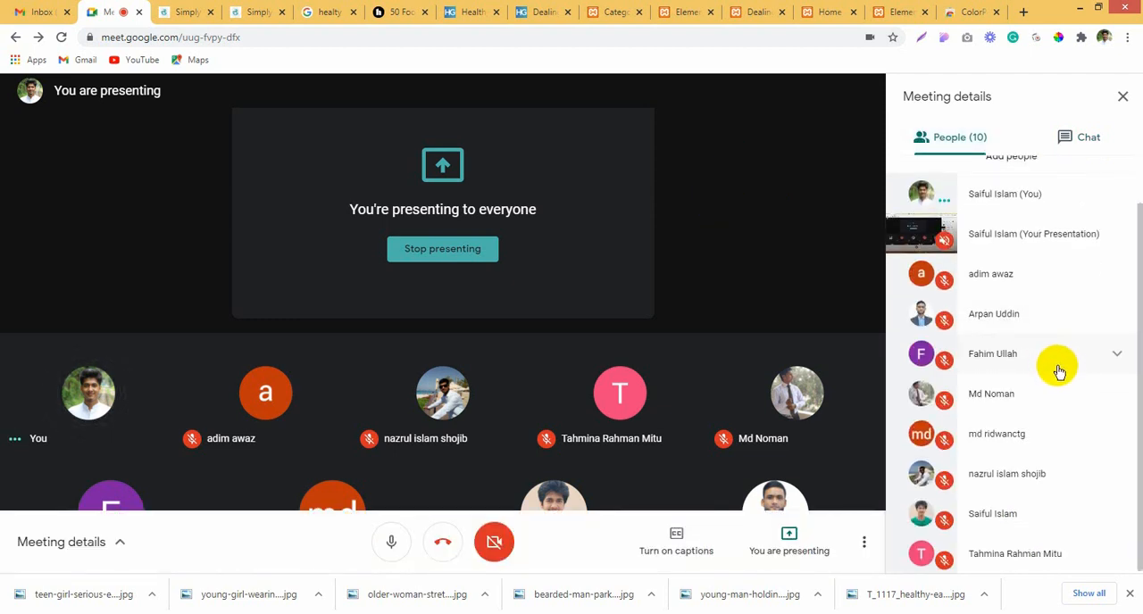
{"action": "scroll", "coordinate": [1057, 376], "scroll_direction": "up", "scroll_amount": 1}
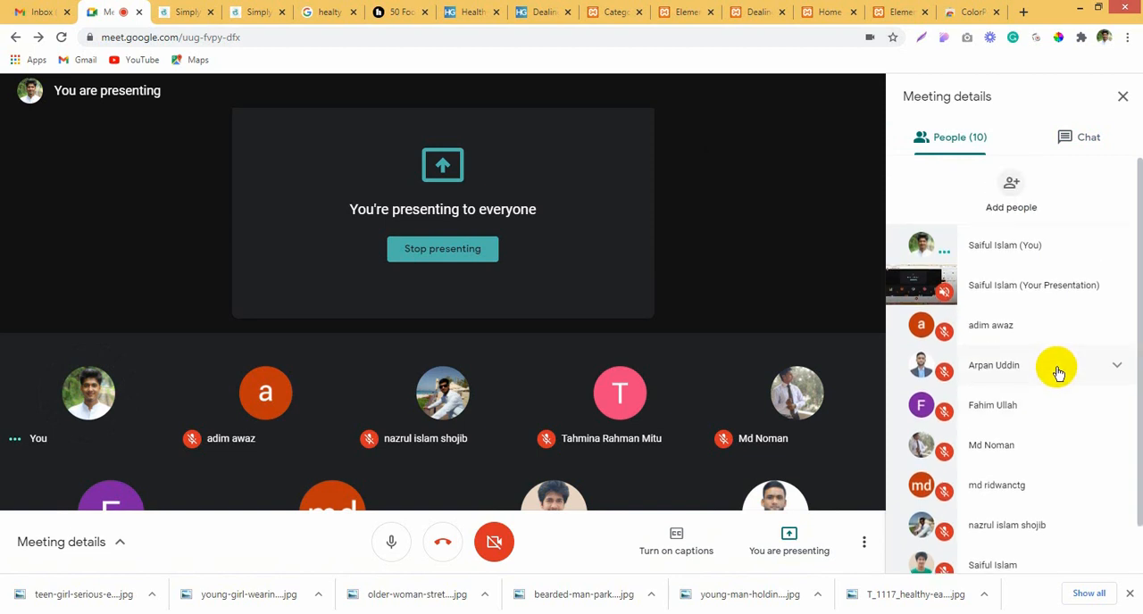
{"action": "left_click", "coordinate": [1063, 145]}
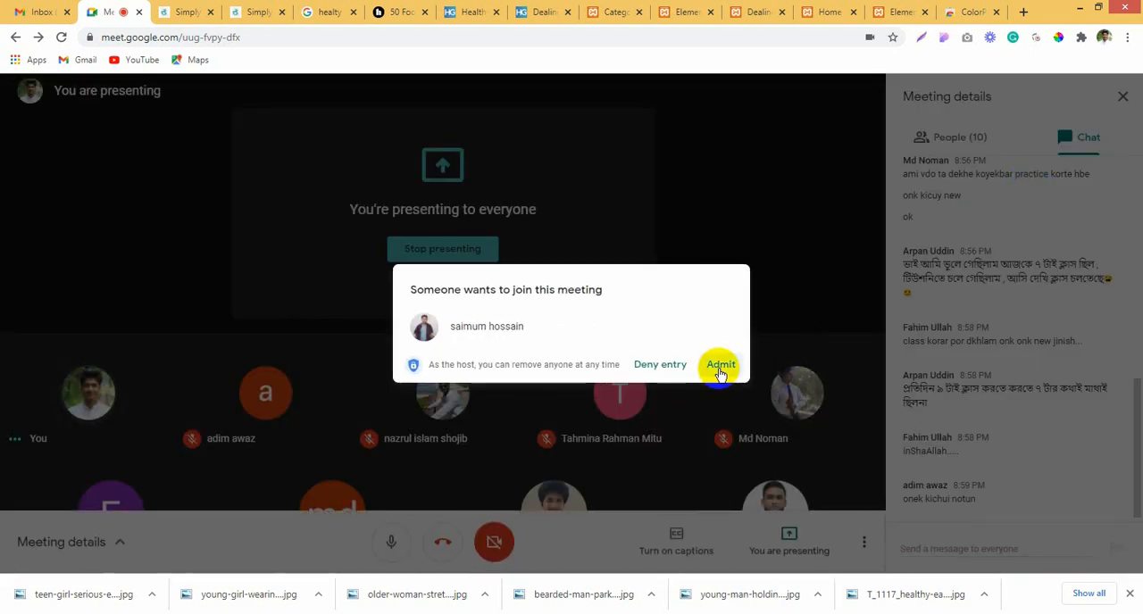
{"action": "left_click", "coordinate": [720, 366]}
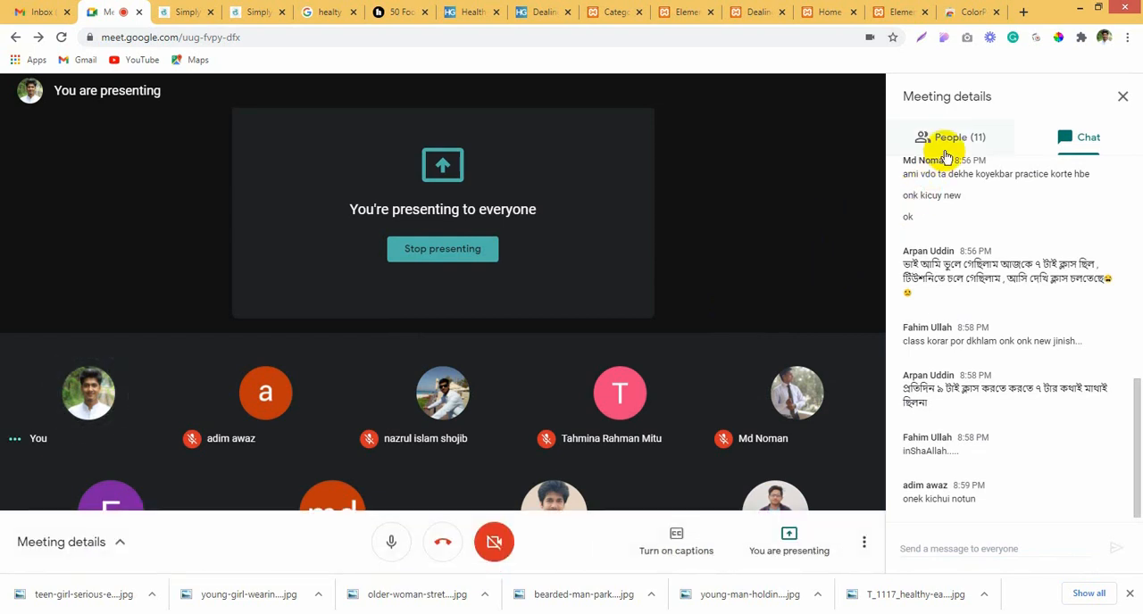
Step: Leave the Google Meet call
{"action": "left_click", "coordinate": [781, 236]}
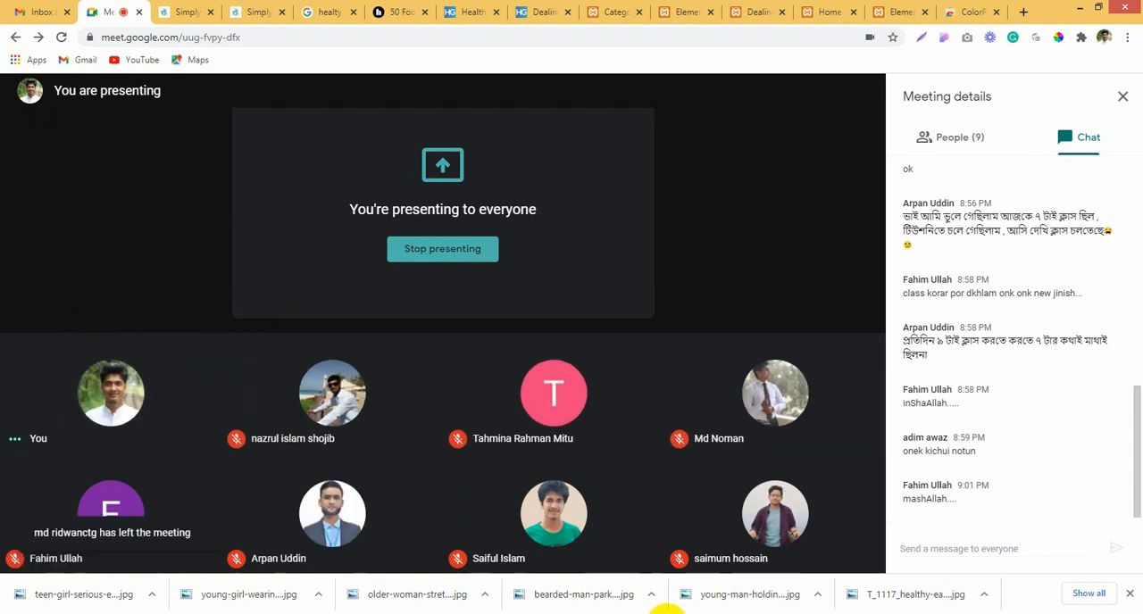
{"action": "left_click", "coordinate": [454, 553]}
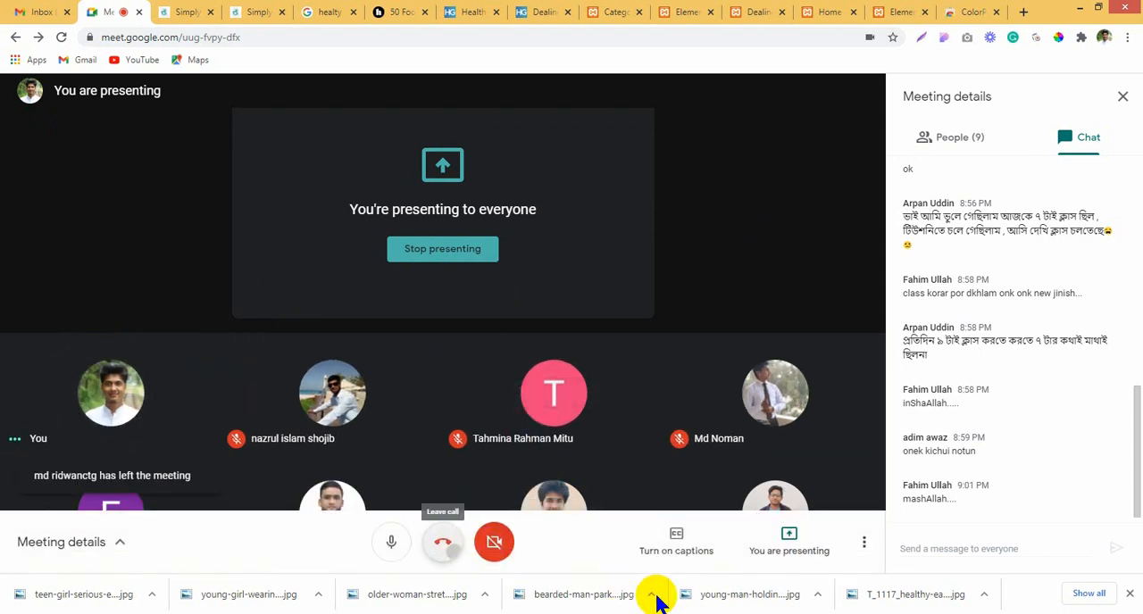